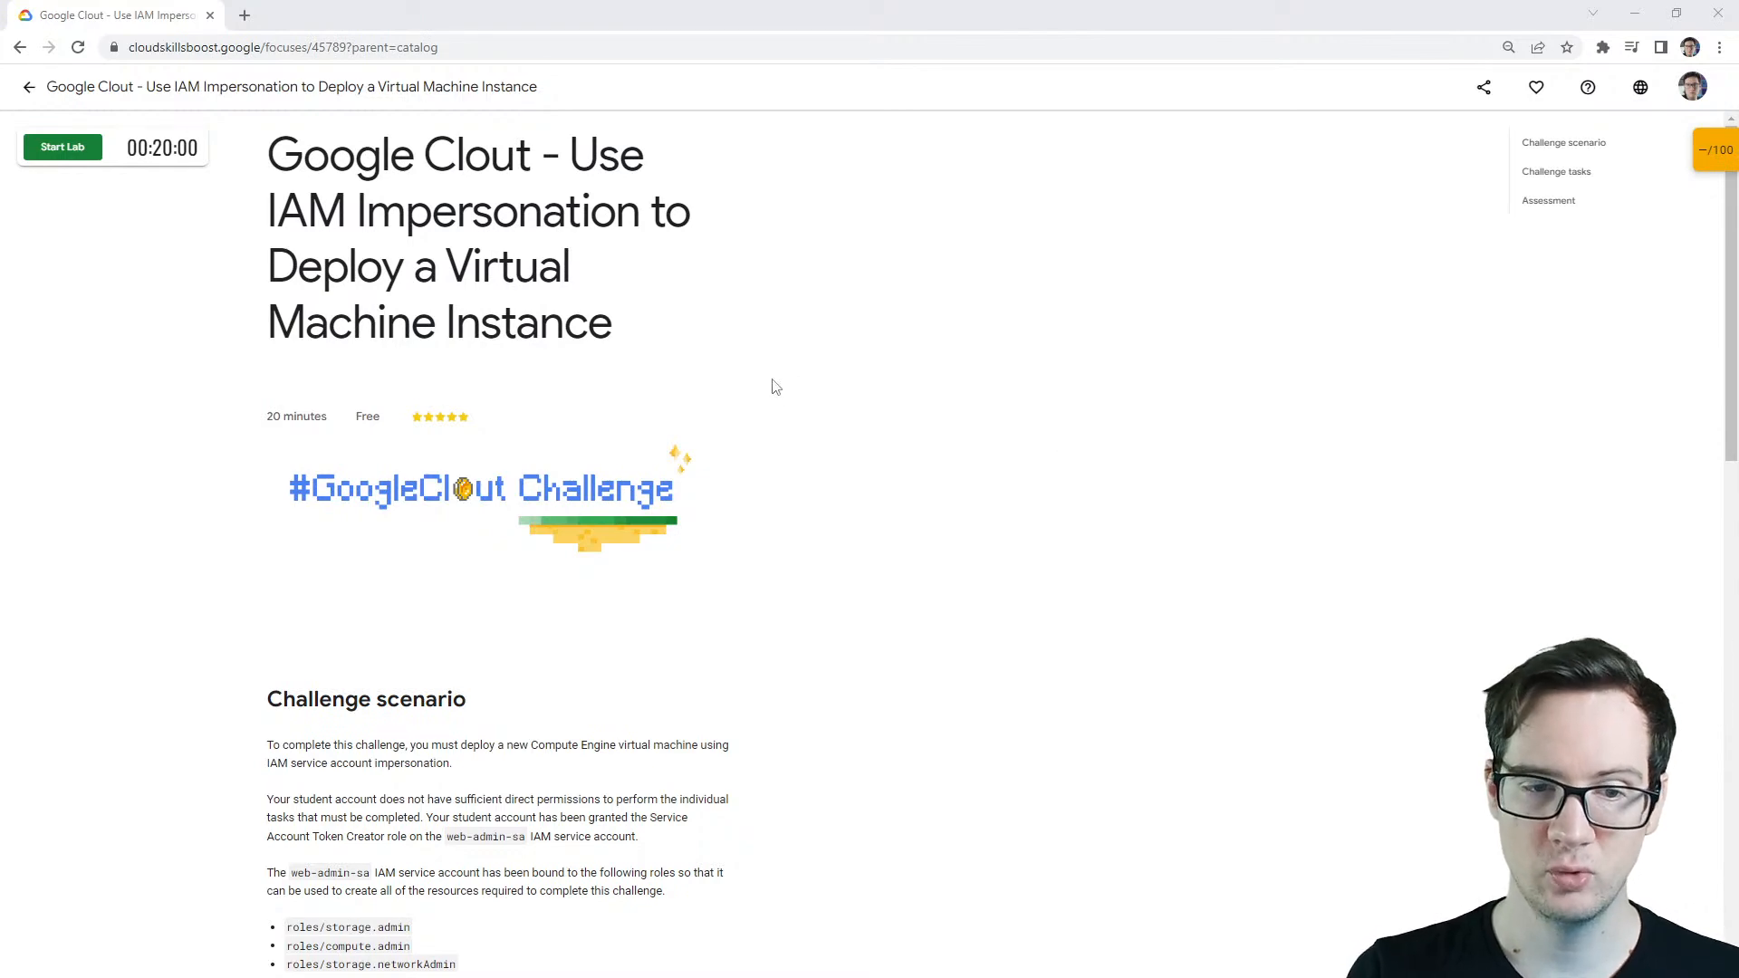
# - Shrink the browser to a floating window and delete the challenge image and the Elgato Camera Hub shortcut from the desktop
pyautogui.scroll(-5, 765, 390)
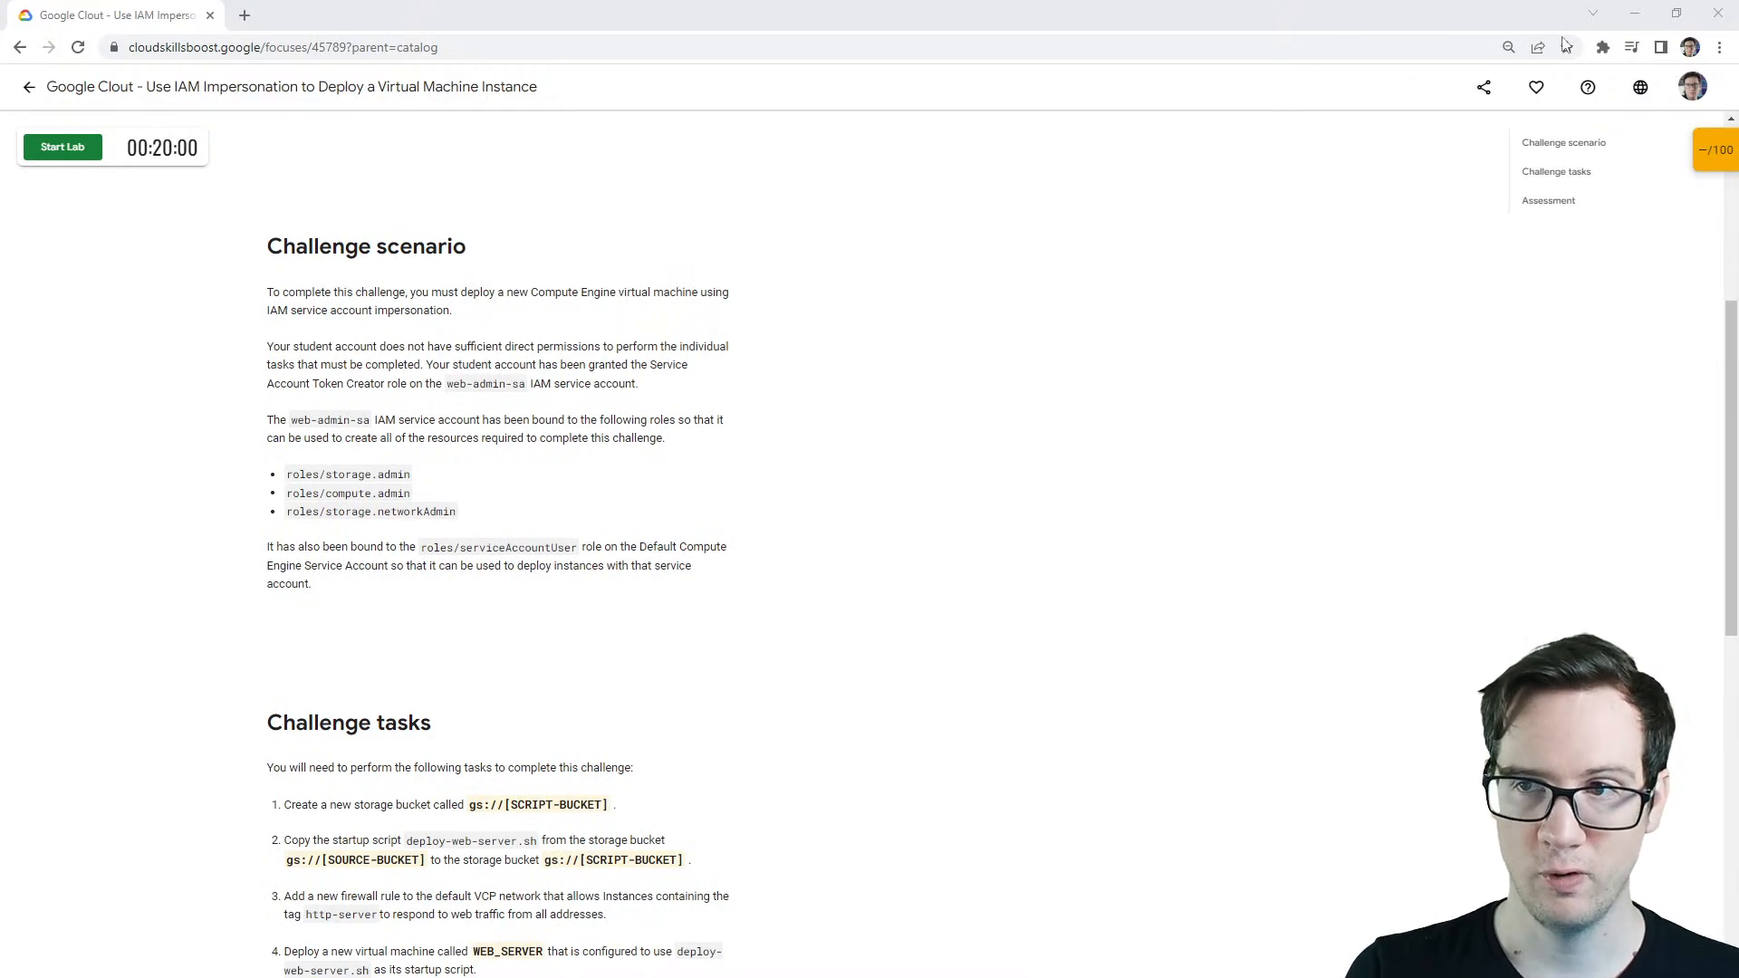
pyautogui.click(1676, 13)
pyautogui.moveTo(1079, 148); pyautogui.dragTo(939, 106)
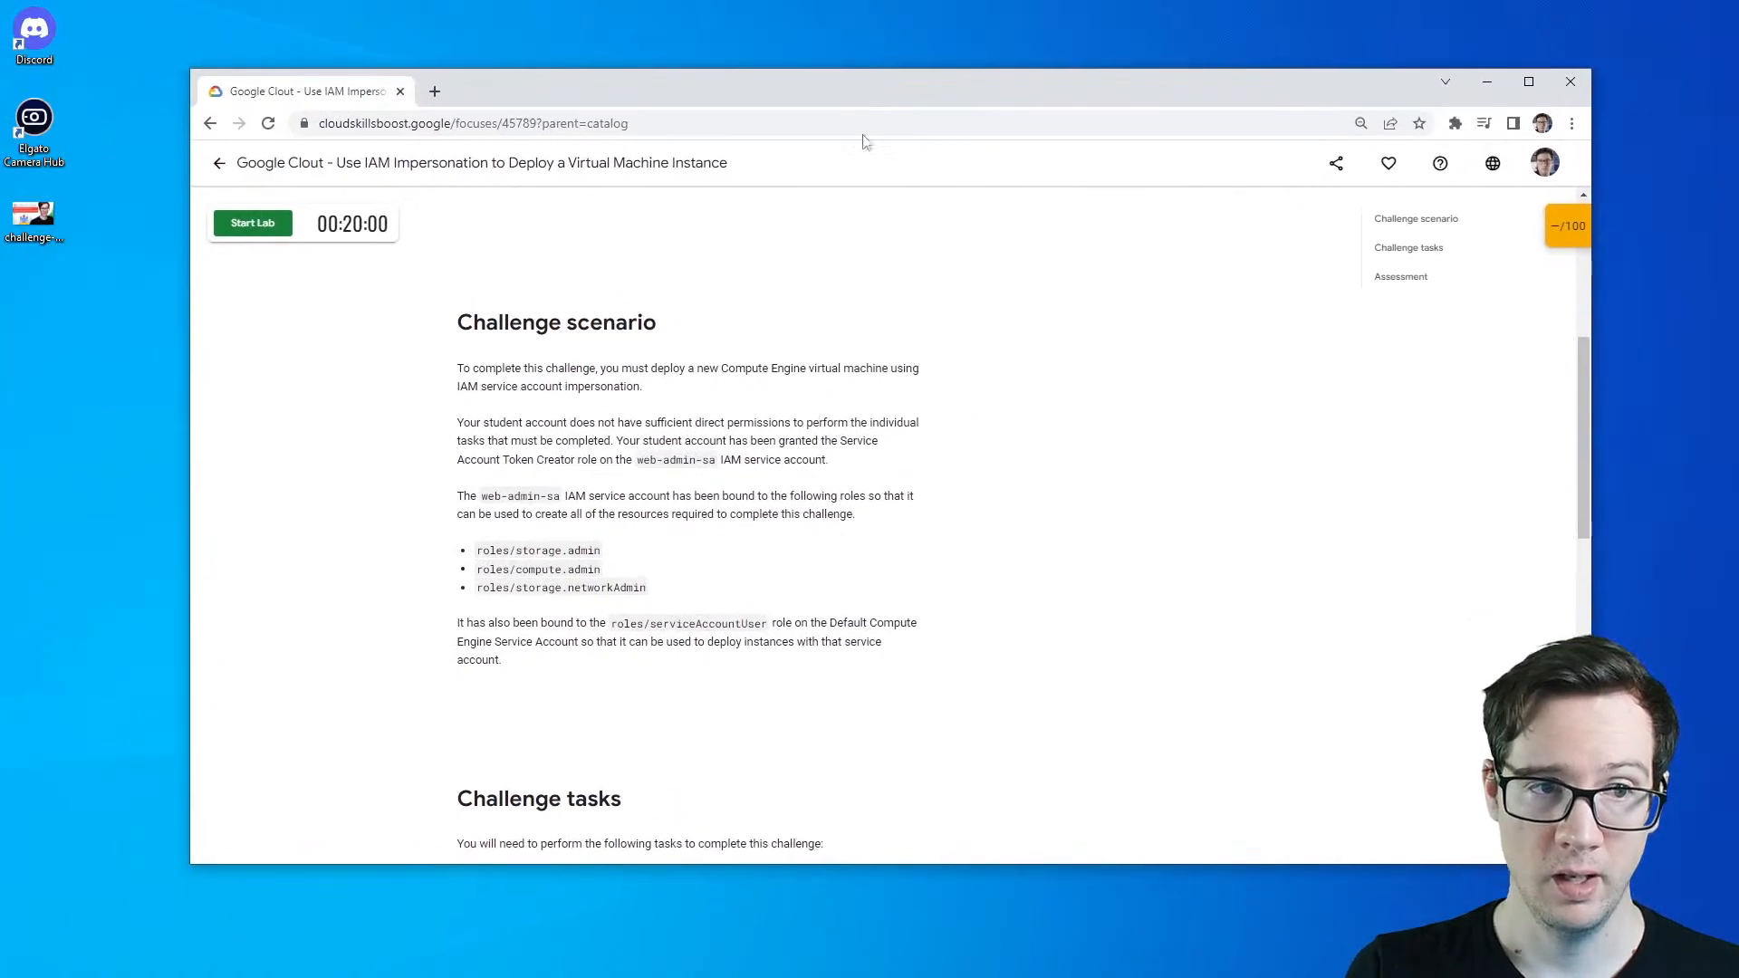
pyautogui.click(36, 219)
pyautogui.press('Delete')
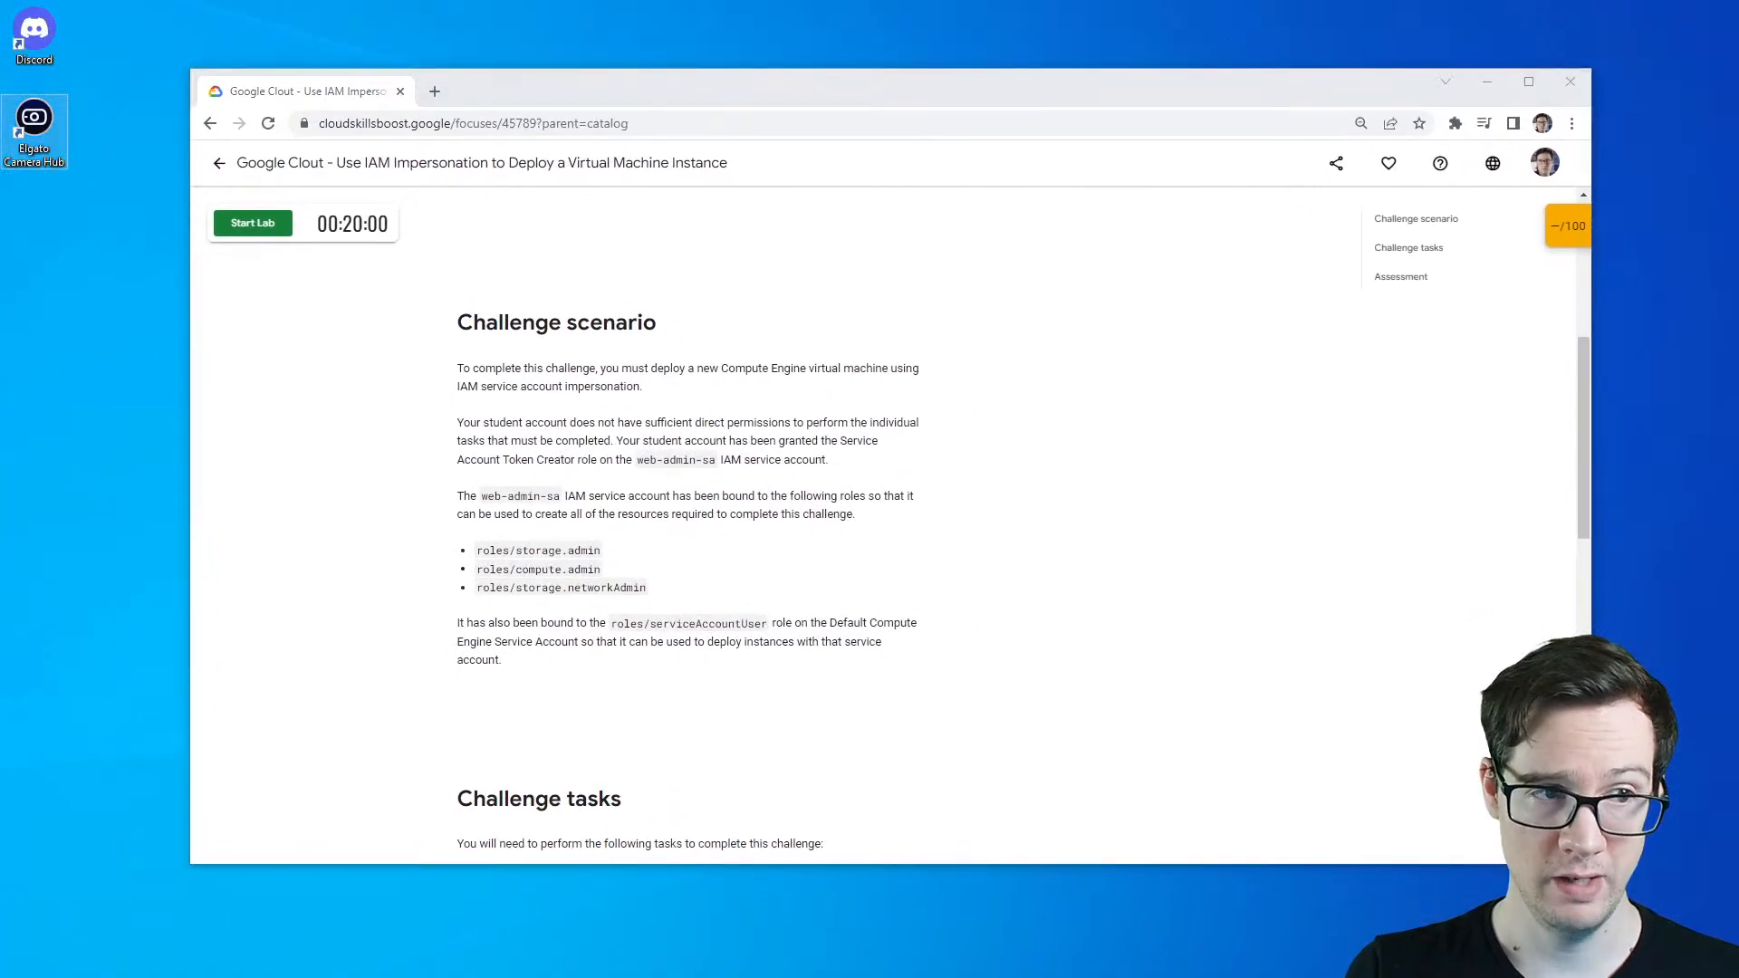
# - Reposition and enlarge the browser window and magnify the lab page to 125%
pyautogui.moveTo(960, 78); pyautogui.dragTo(1062, 24)
pyautogui.scroll(5, 1123, 142)
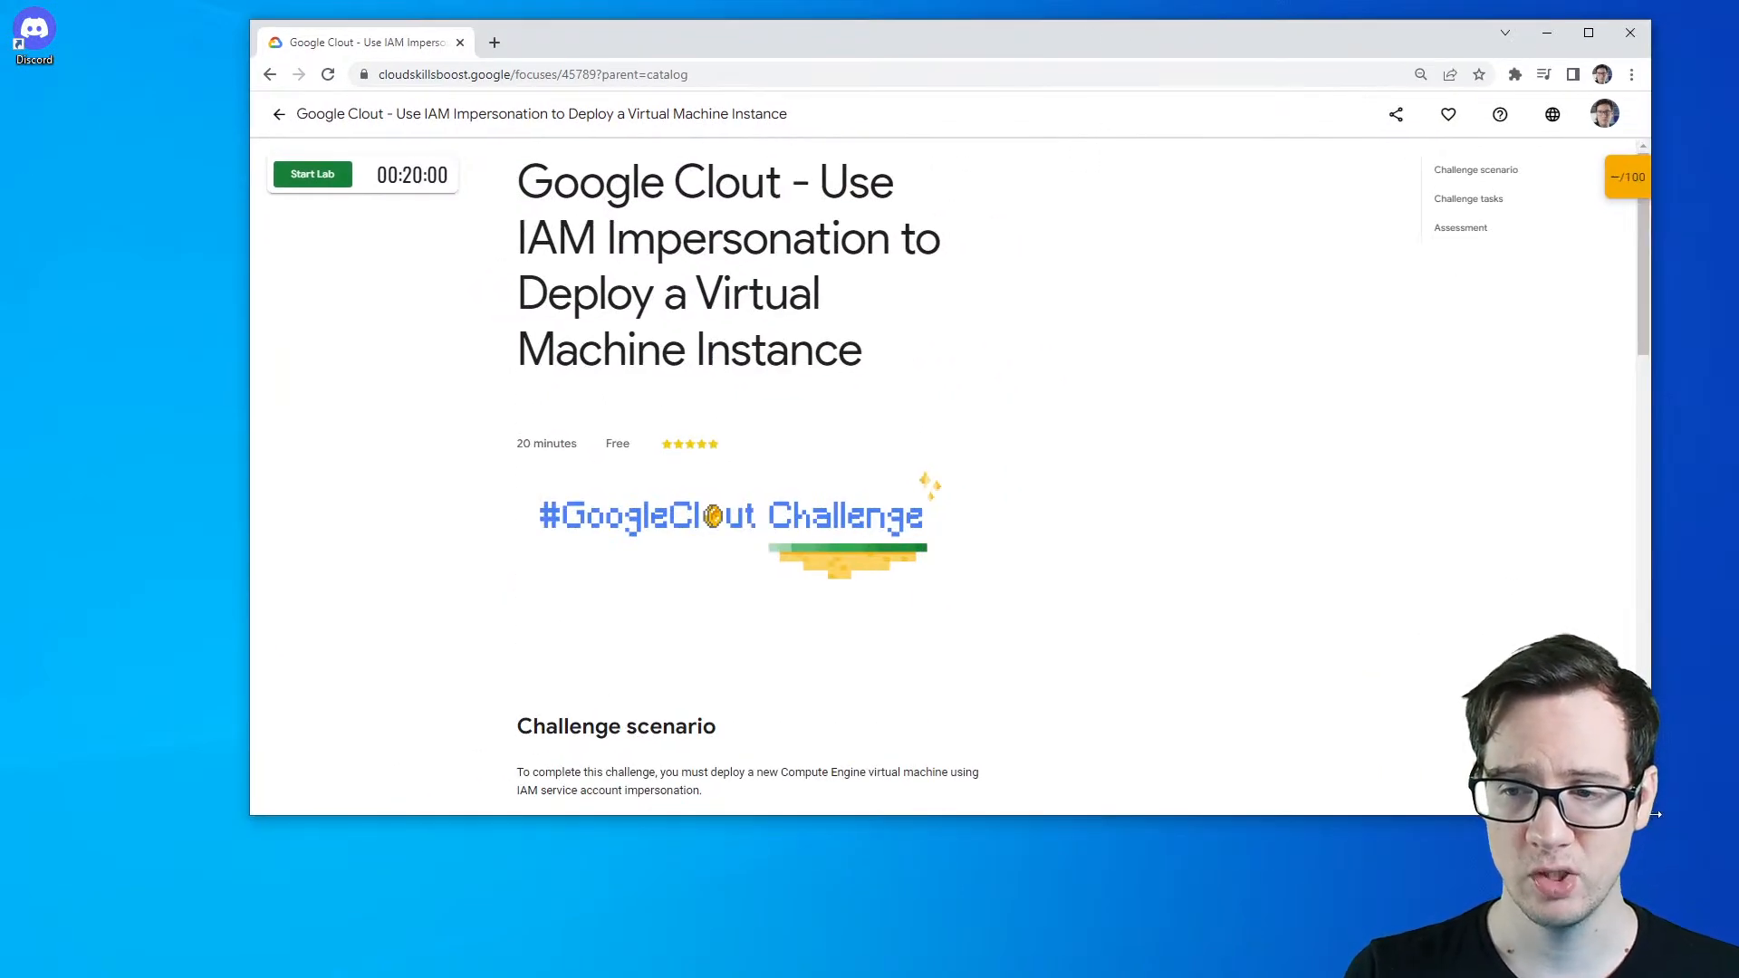
pyautogui.hotkey('ctrl', '+')
pyautogui.hotkey('ctrl', '+')
pyautogui.hotkey('ctrl', '+')
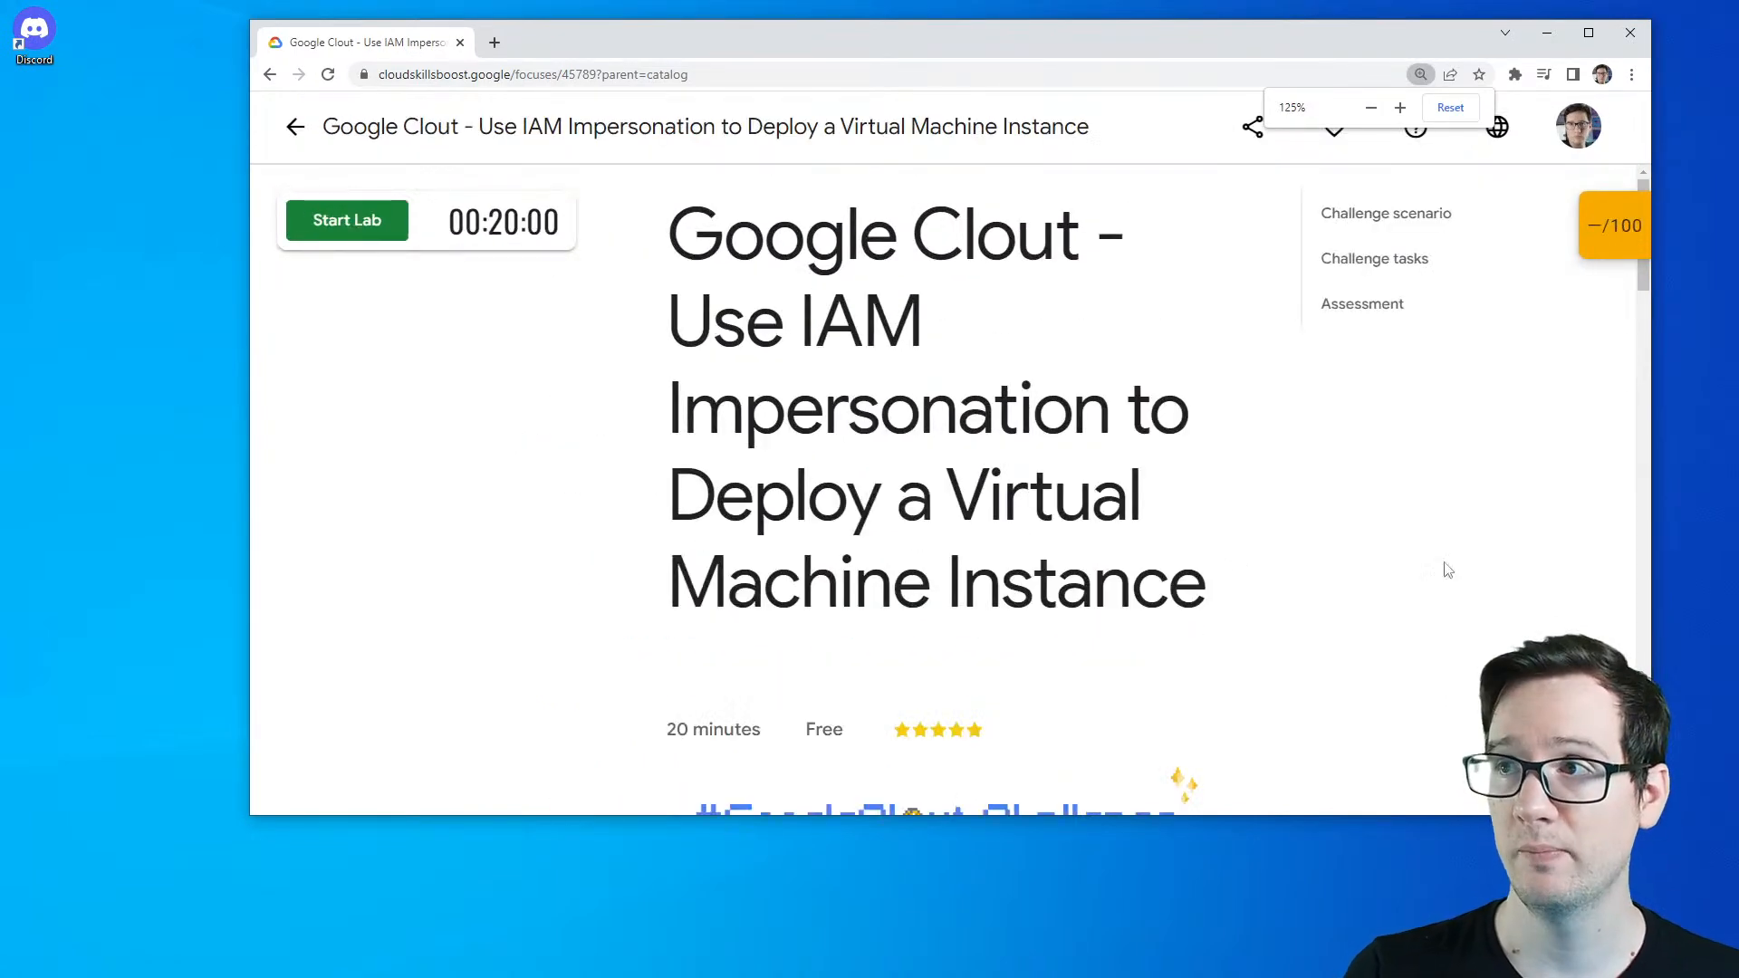
pyautogui.moveTo(1650, 815); pyautogui.dragTo(1699, 905)
pyautogui.scroll(-3, 960, 556)
pyautogui.scroll(3, 982, 654)
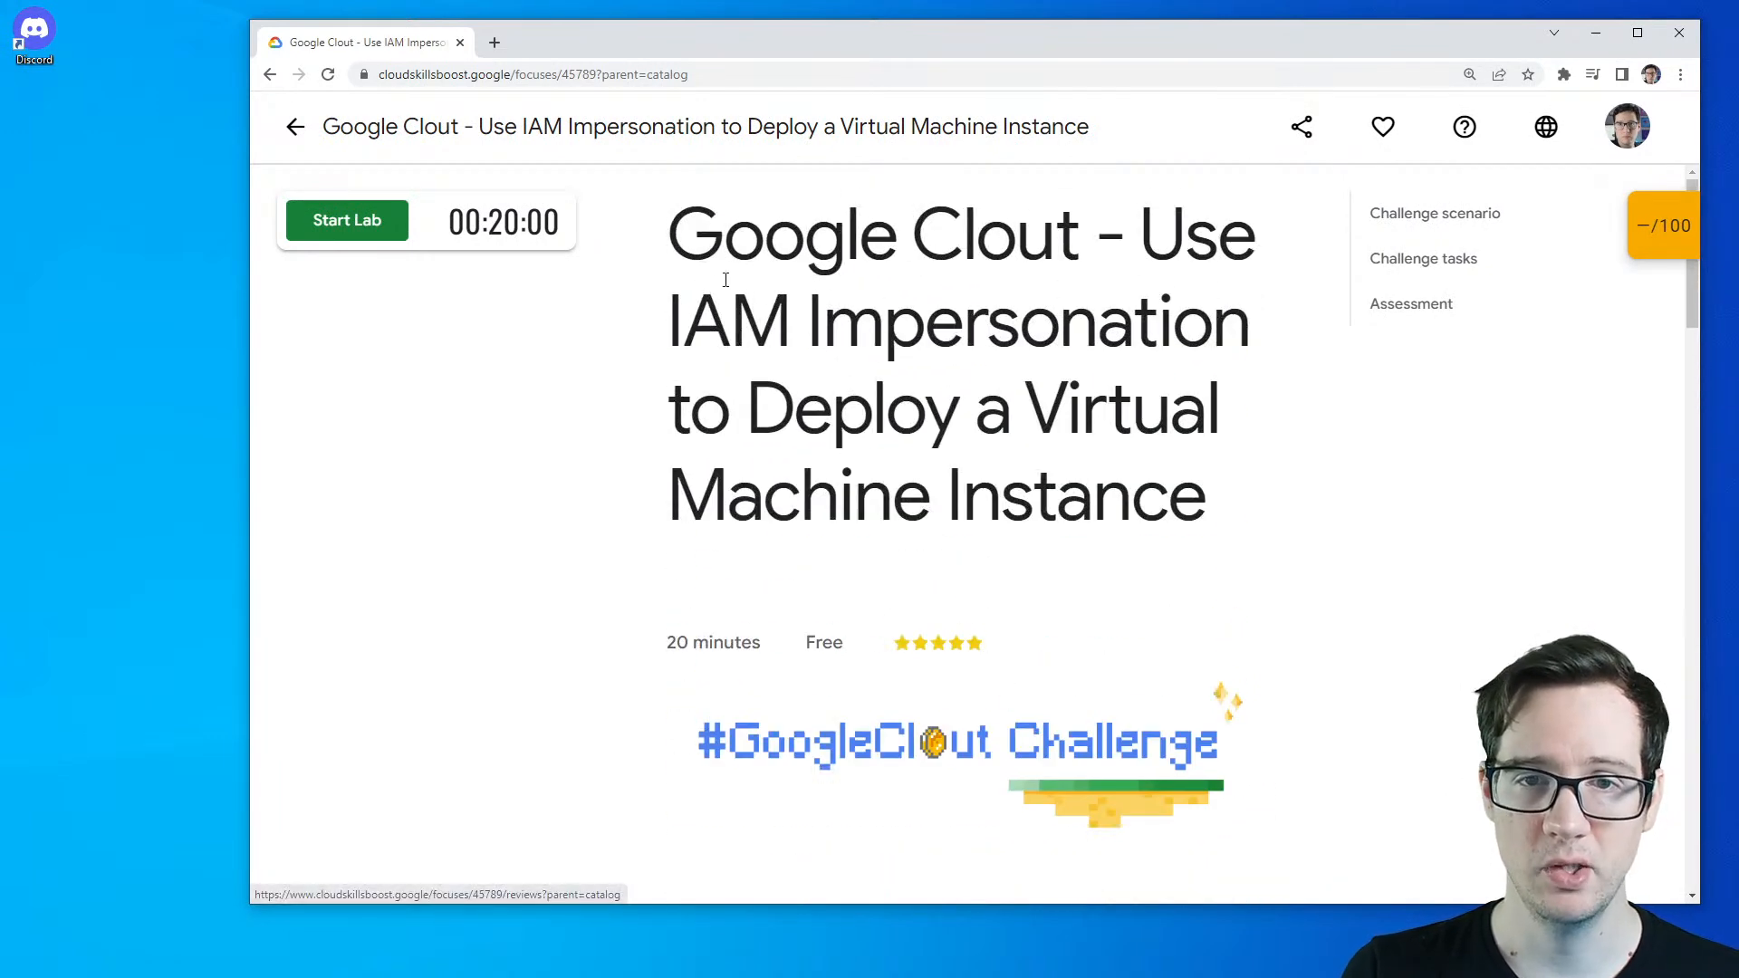
# - Read the lab's title and challenge scenario, including the student account's permissions and the web-admin-sa service account
pyautogui.moveTo(1137, 234); pyautogui.dragTo(1212, 500)
pyautogui.click(794, 421)
pyautogui.scroll(-5, 793, 421)
pyautogui.scroll(-2, 794, 421)
pyautogui.moveTo(677, 401); pyautogui.dragTo(1104, 437)
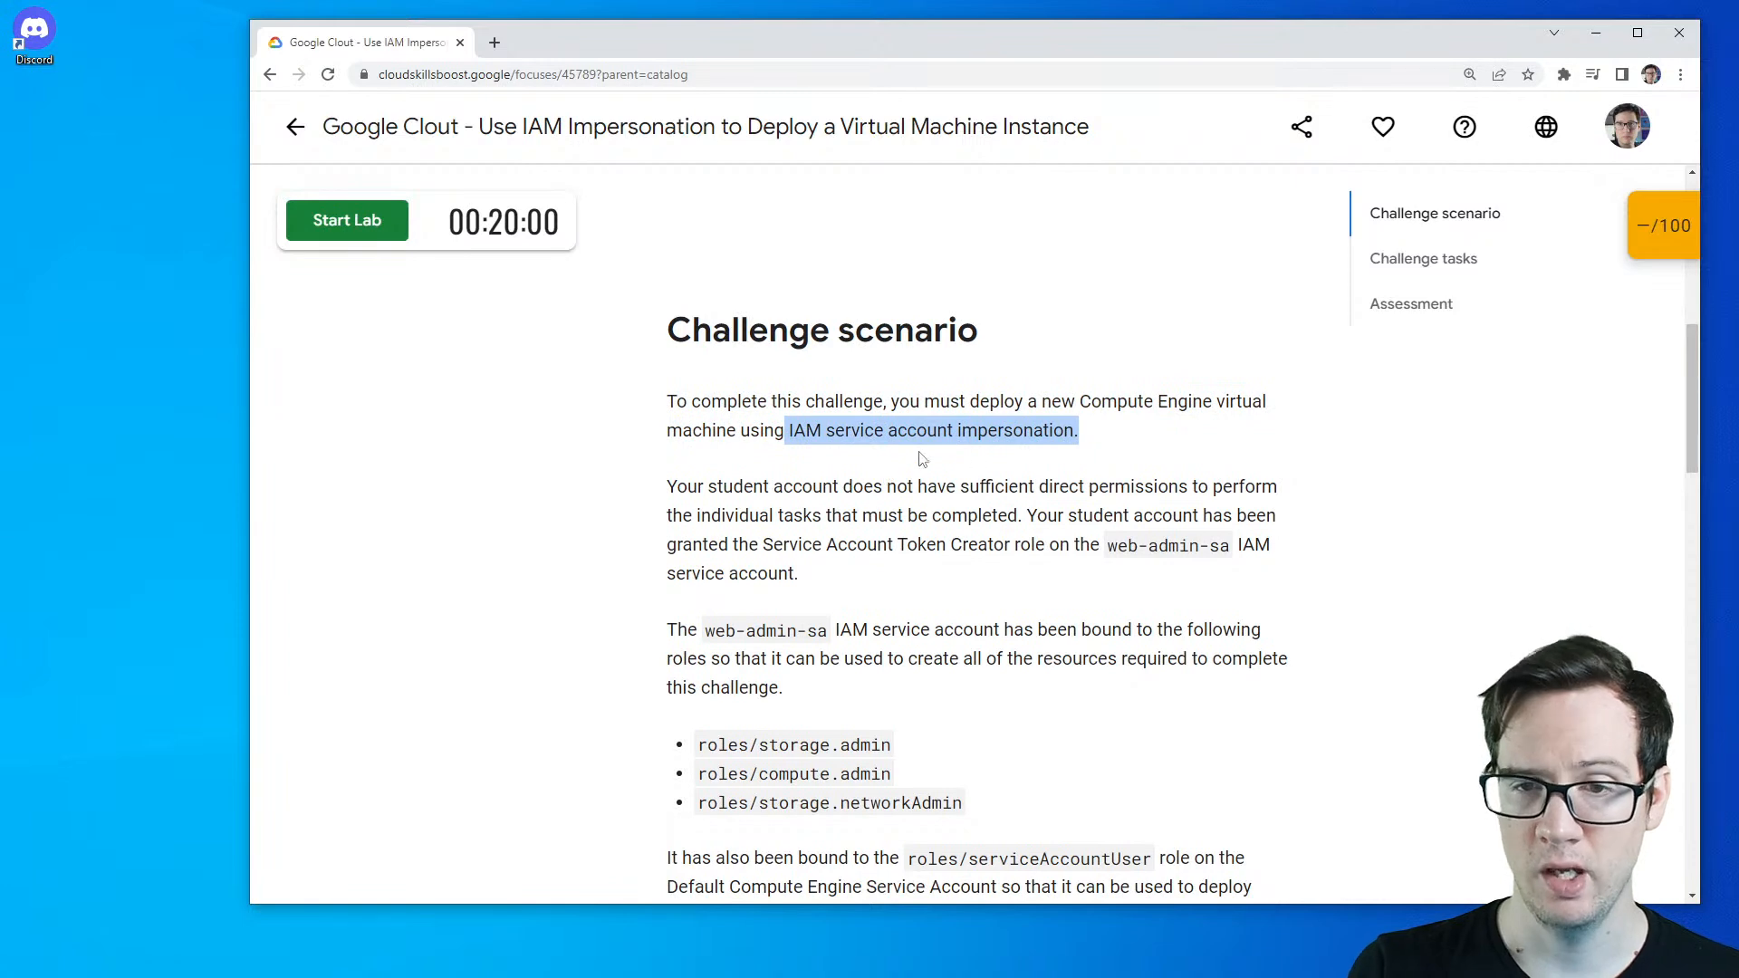
pyautogui.moveTo(677, 486); pyautogui.dragTo(1230, 547)
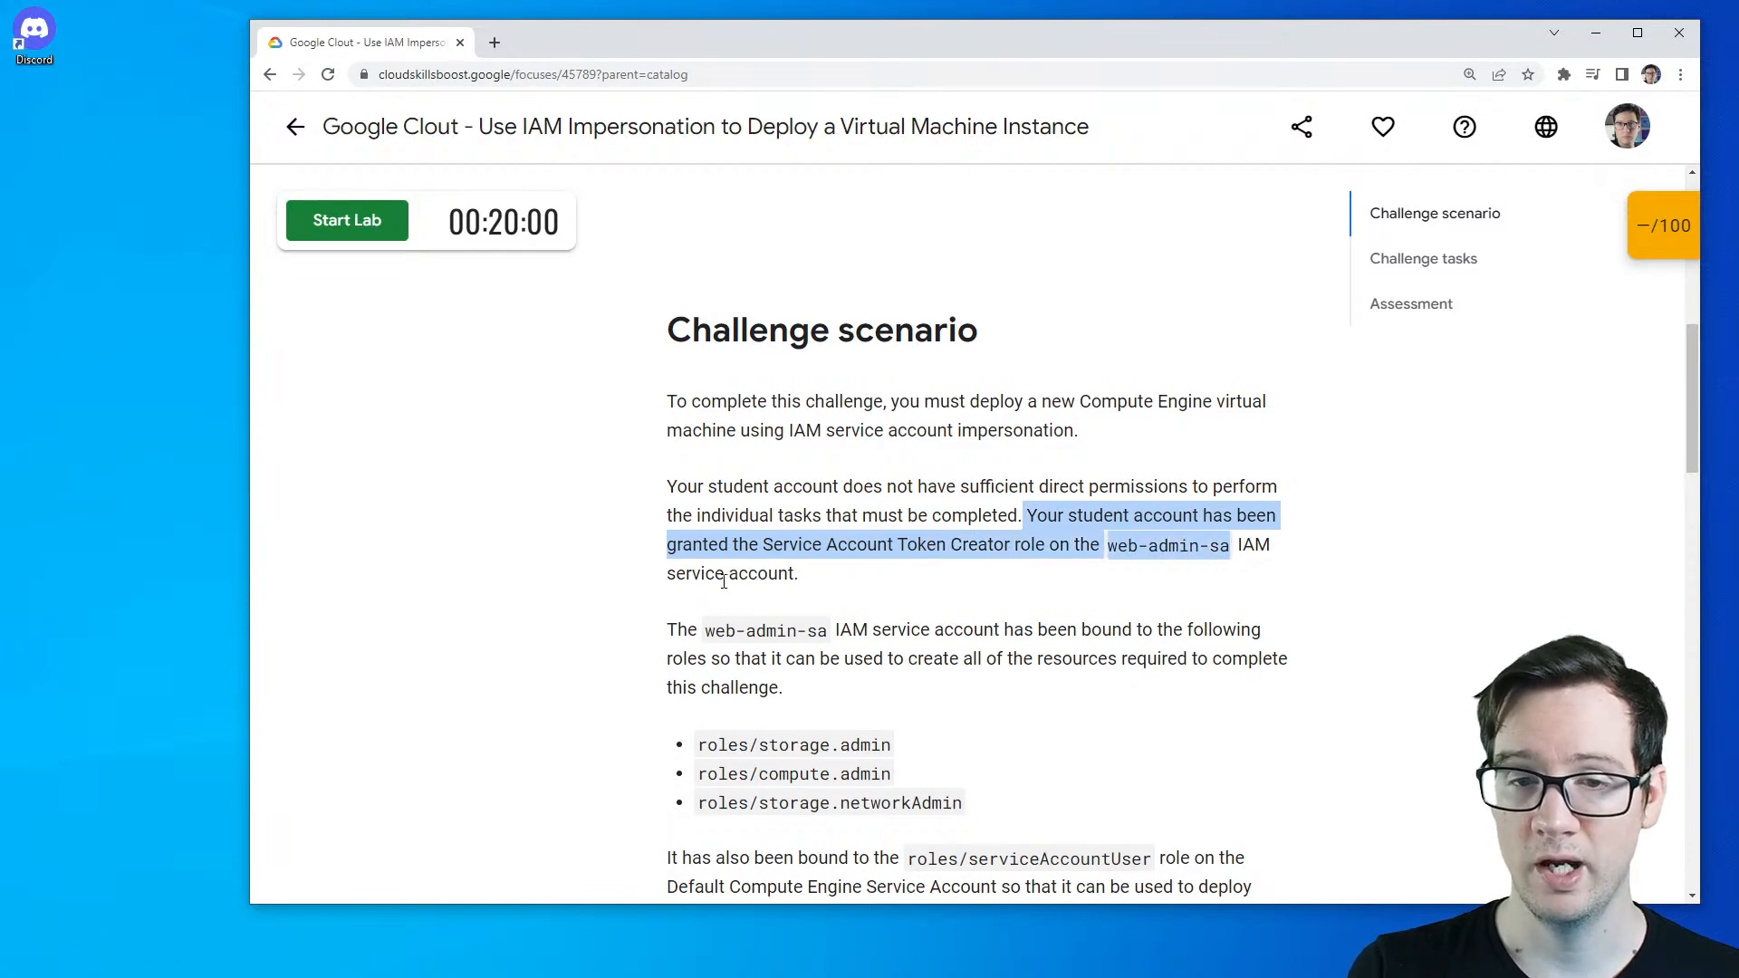
pyautogui.moveTo(726, 581); pyautogui.dragTo(790, 578)
pyautogui.moveTo(678, 627); pyautogui.dragTo(1002, 697)
pyautogui.scroll(-2, 792, 543)
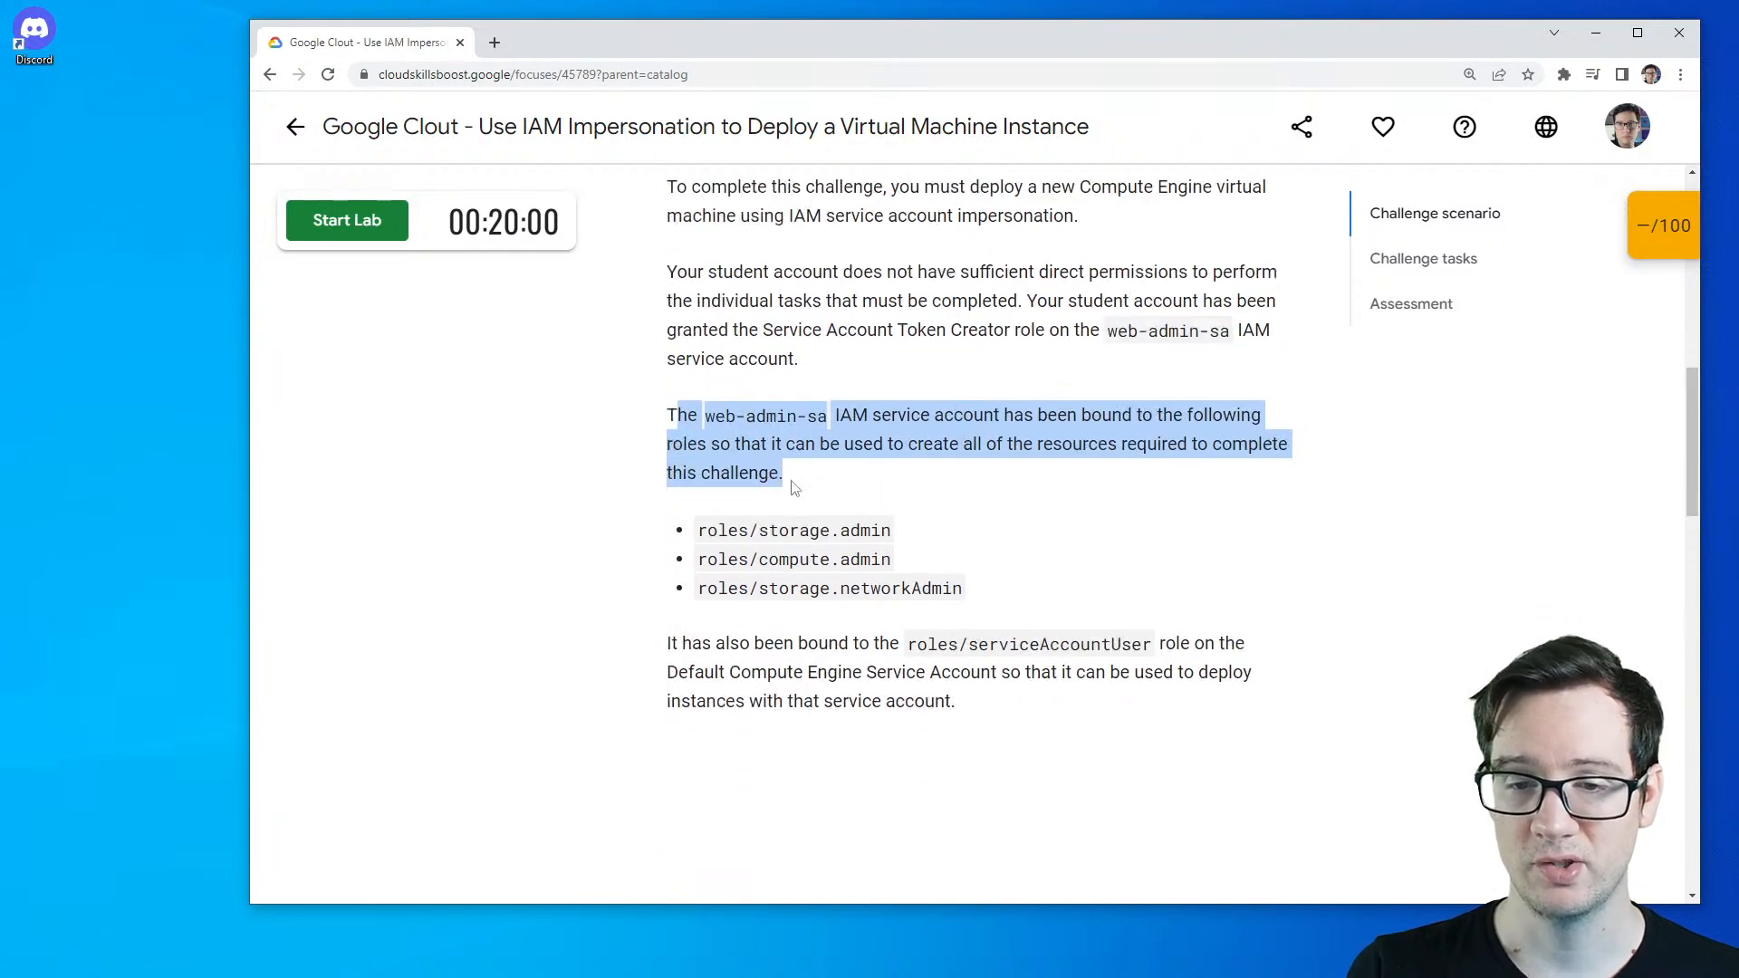
pyautogui.scroll(-7, 792, 496)
pyautogui.scroll(-10, 811, 627)
pyautogui.scroll(20, 806, 652)
pyautogui.scroll(5, 792, 690)
pyautogui.scroll(-8, 752, 543)
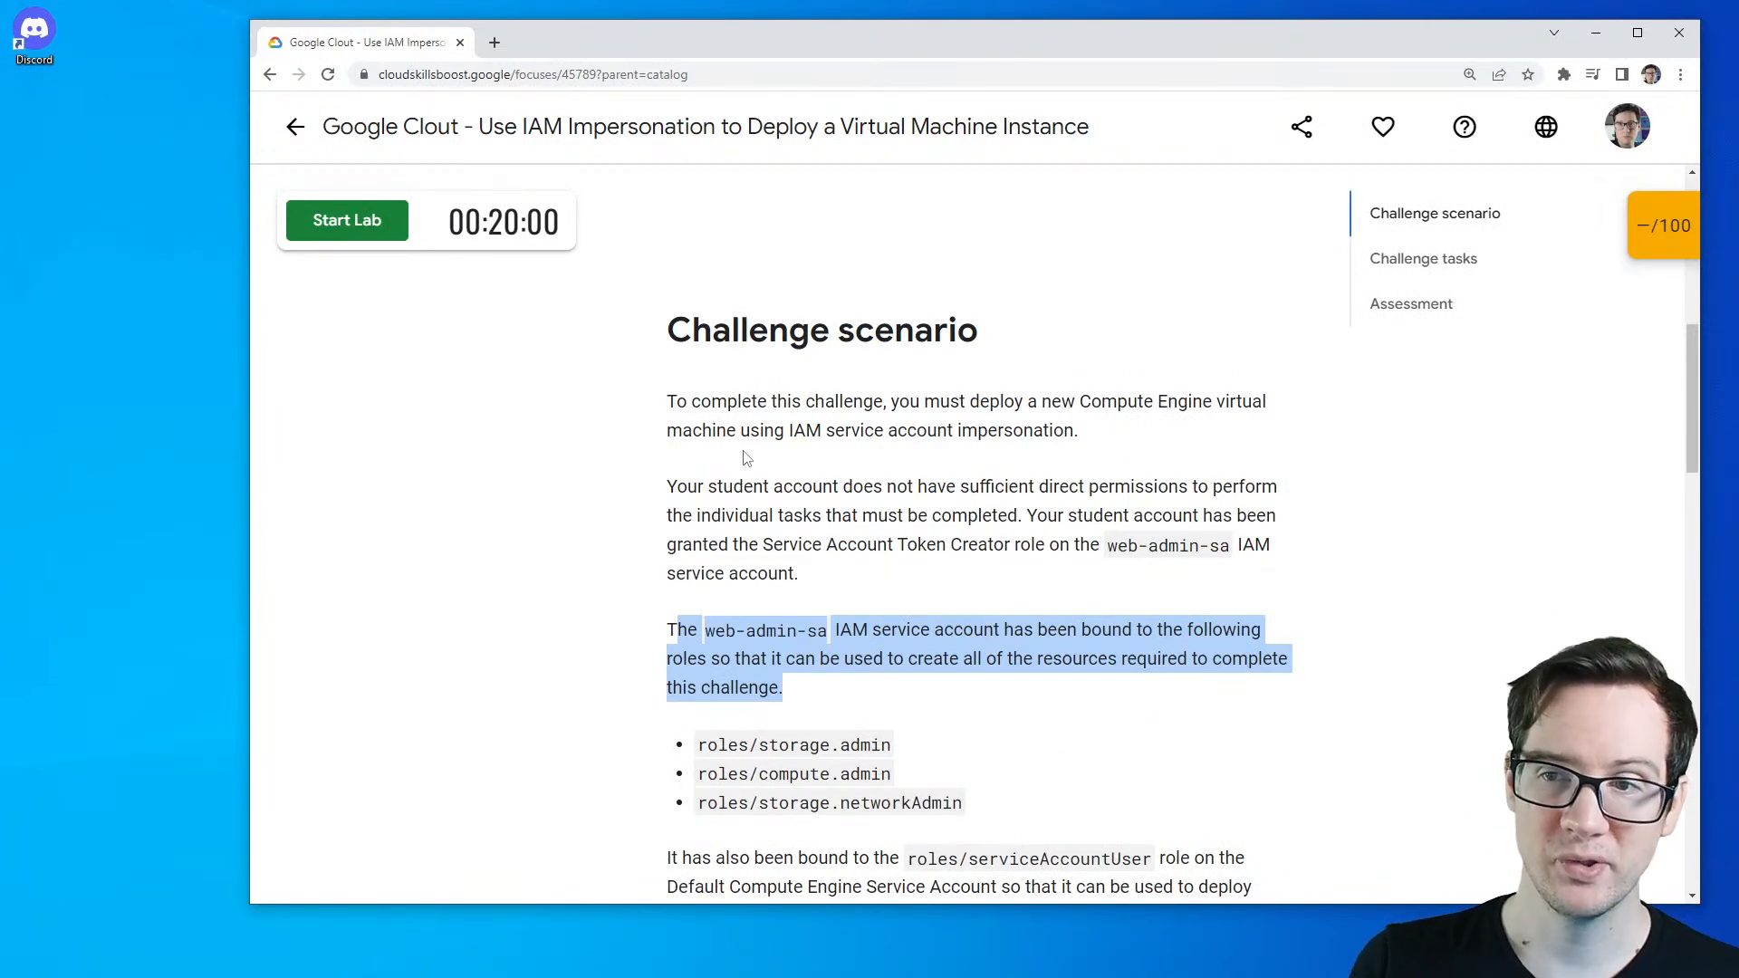
# - Start the lab for the IAM impersonation challenge
pyautogui.click(346, 220)
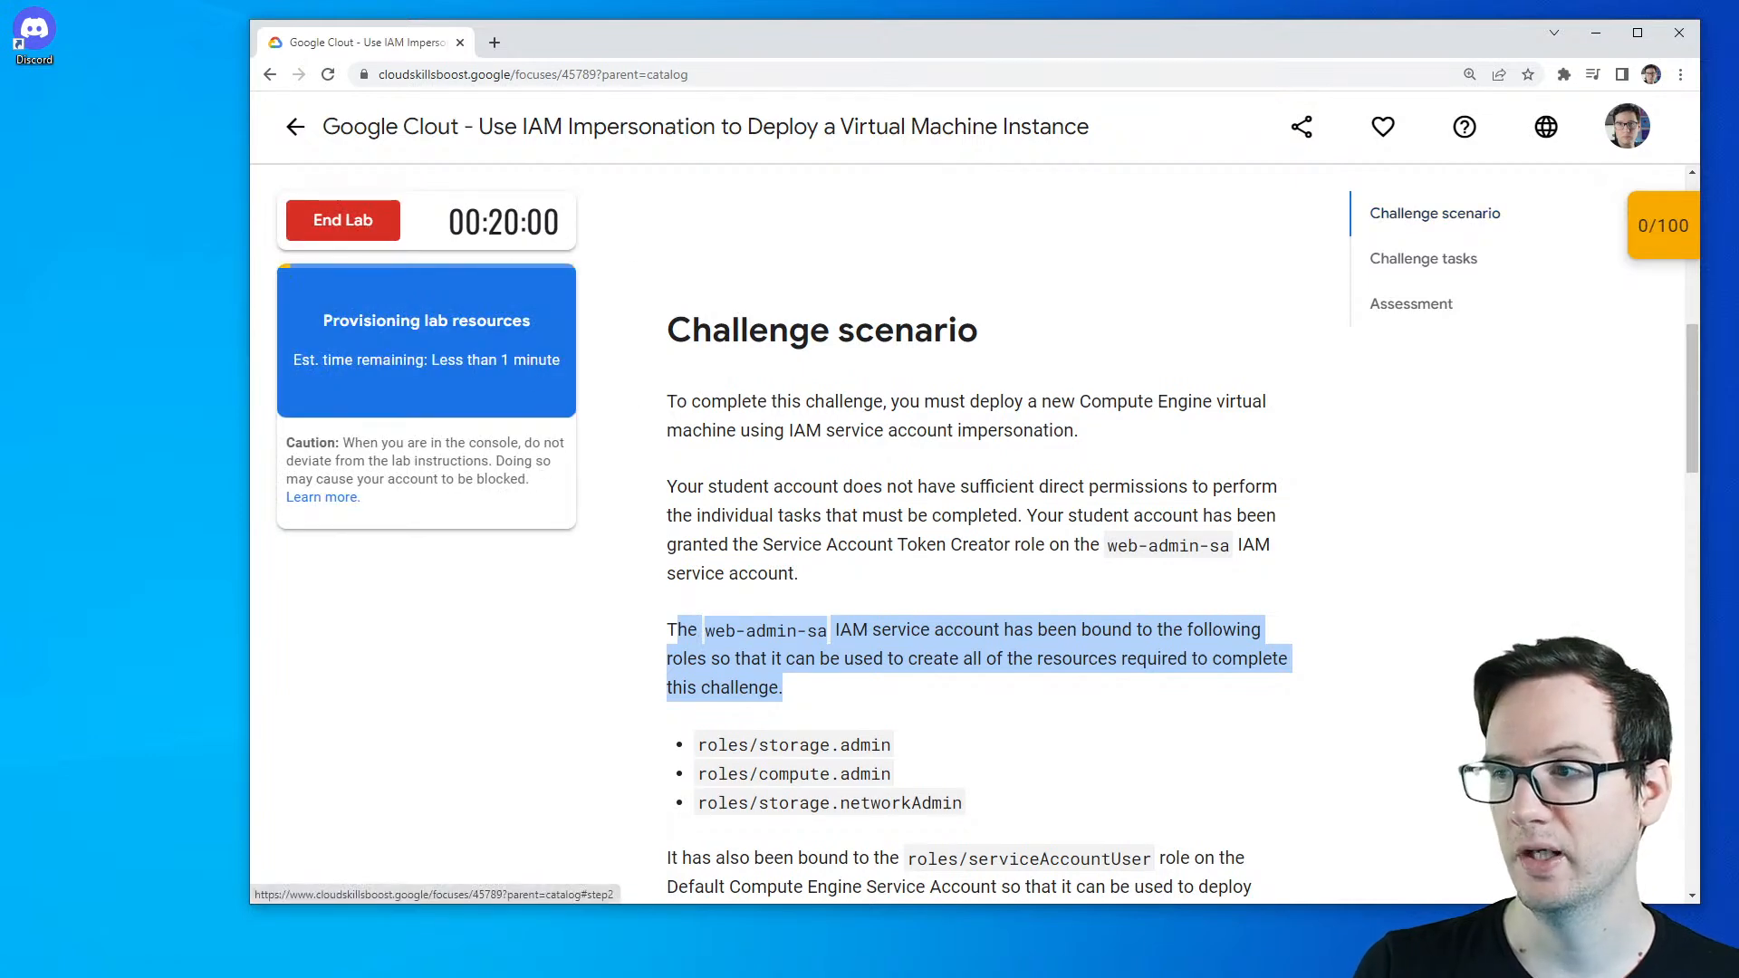
pyautogui.click(1256, 290)
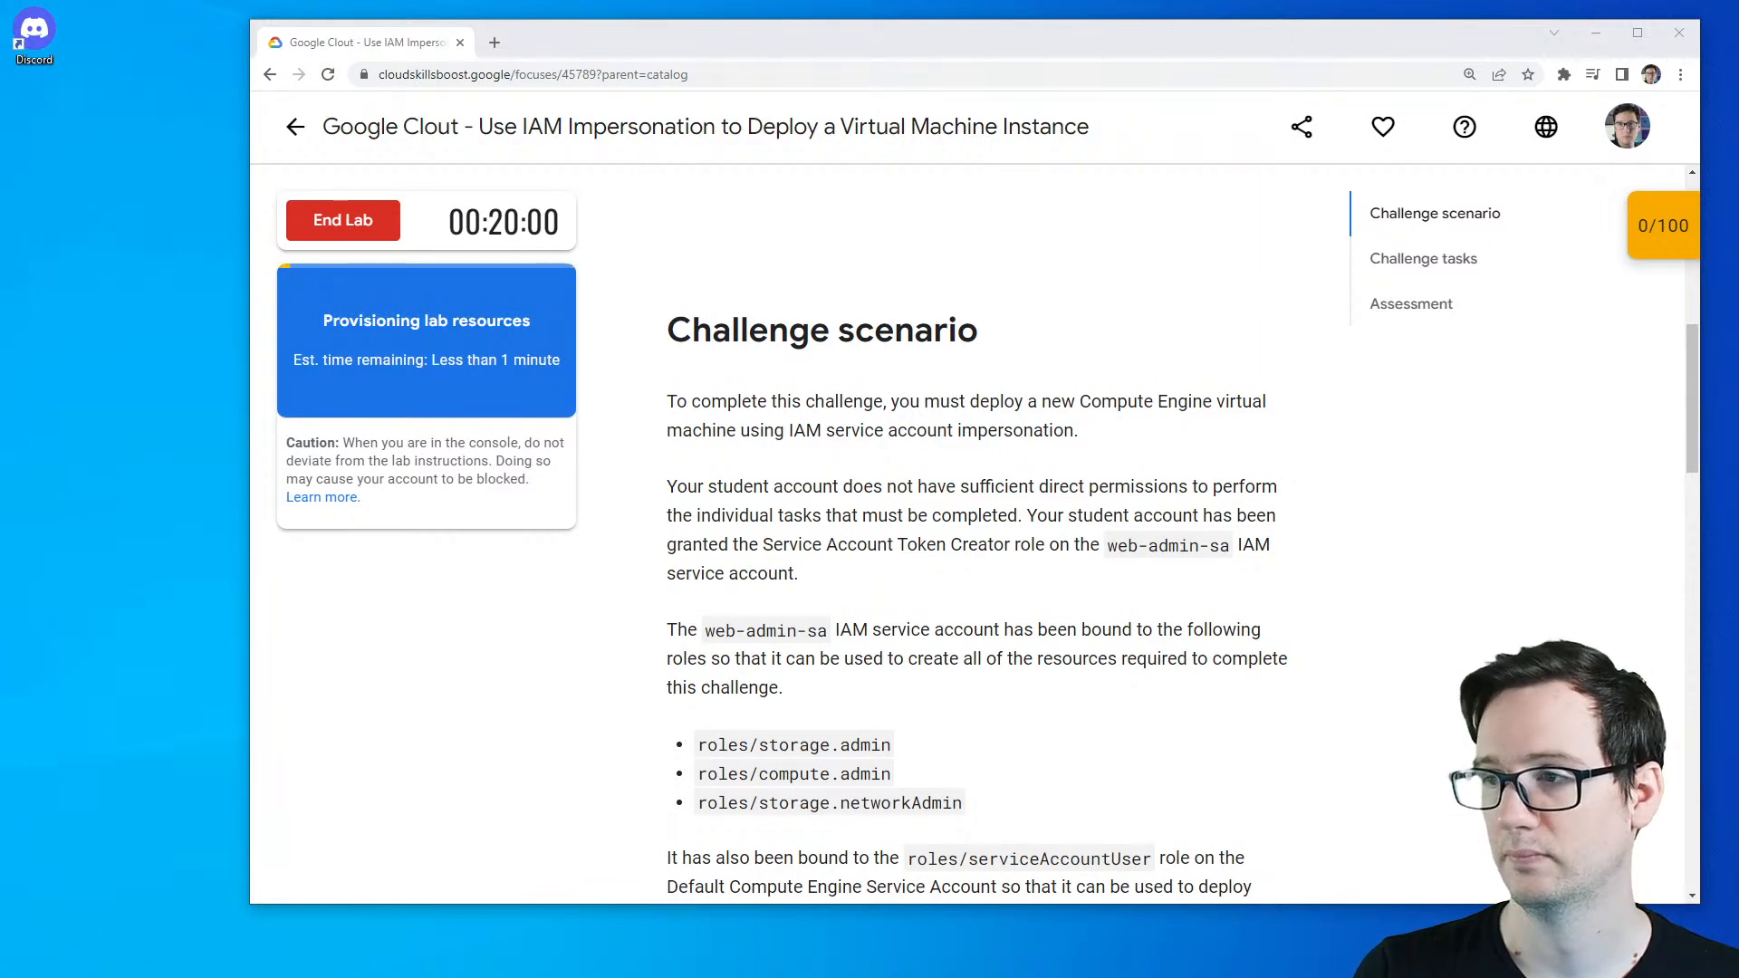
pyautogui.click(987, 385)
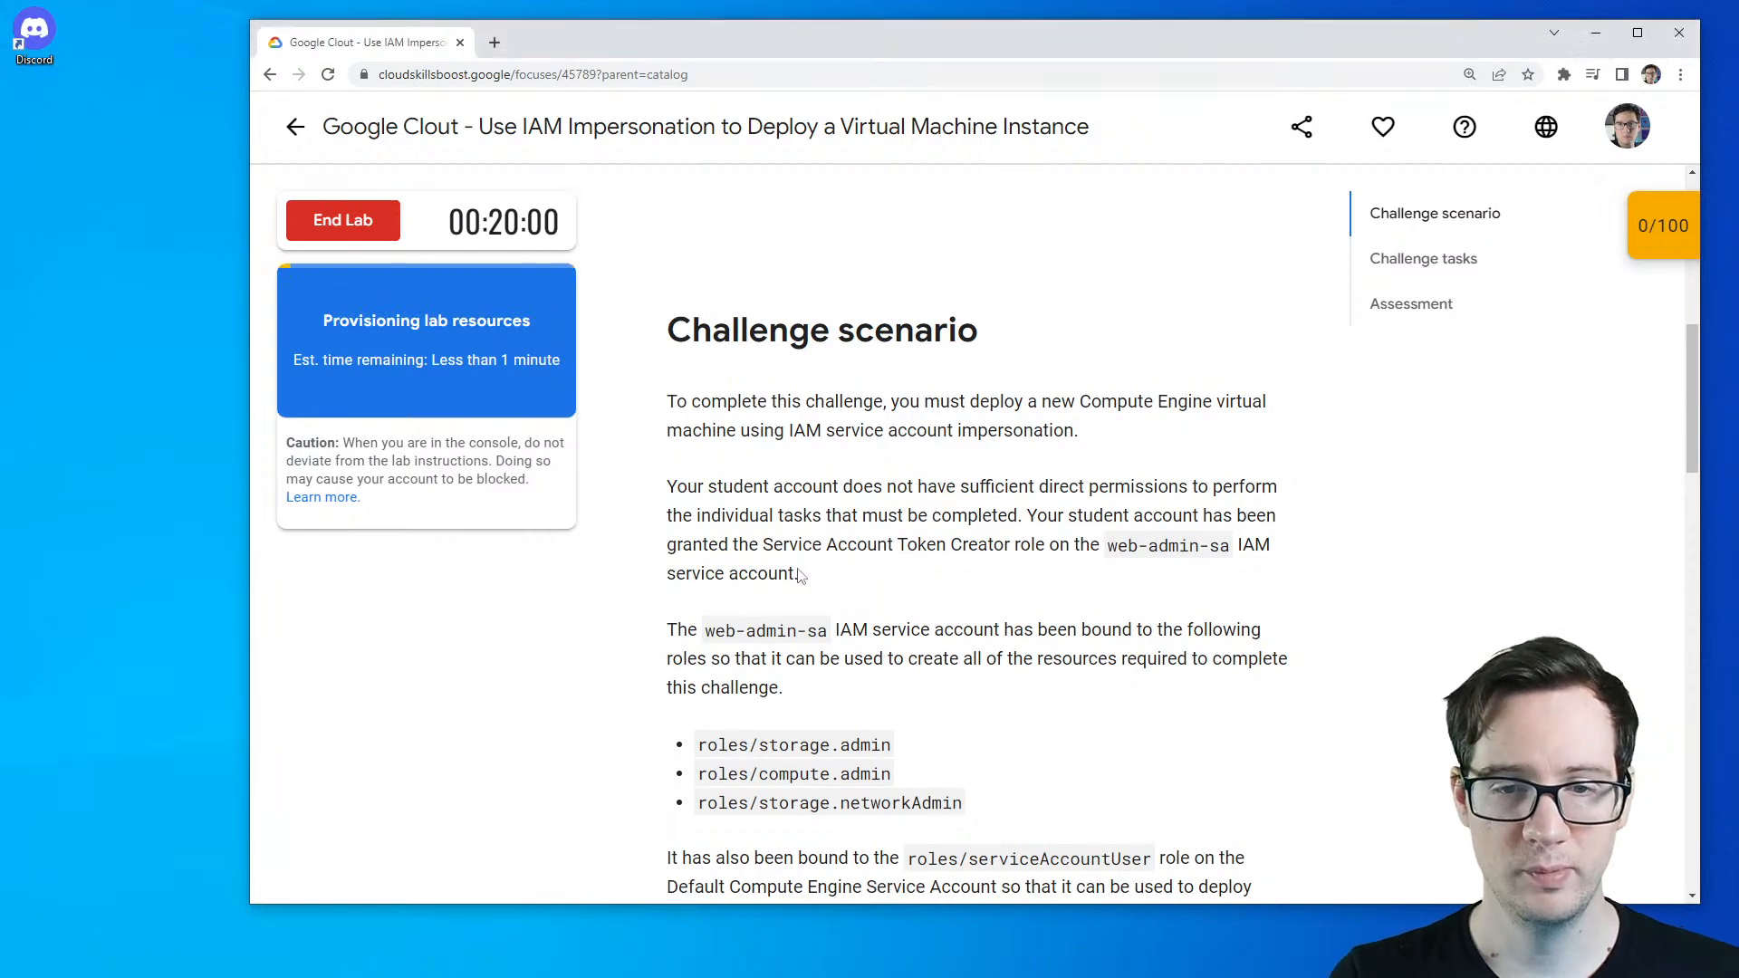
# - Review the roles bound to web-admin-sa and its role on the Default Compute Engine Service Account
pyautogui.scroll(-1, 816, 598)
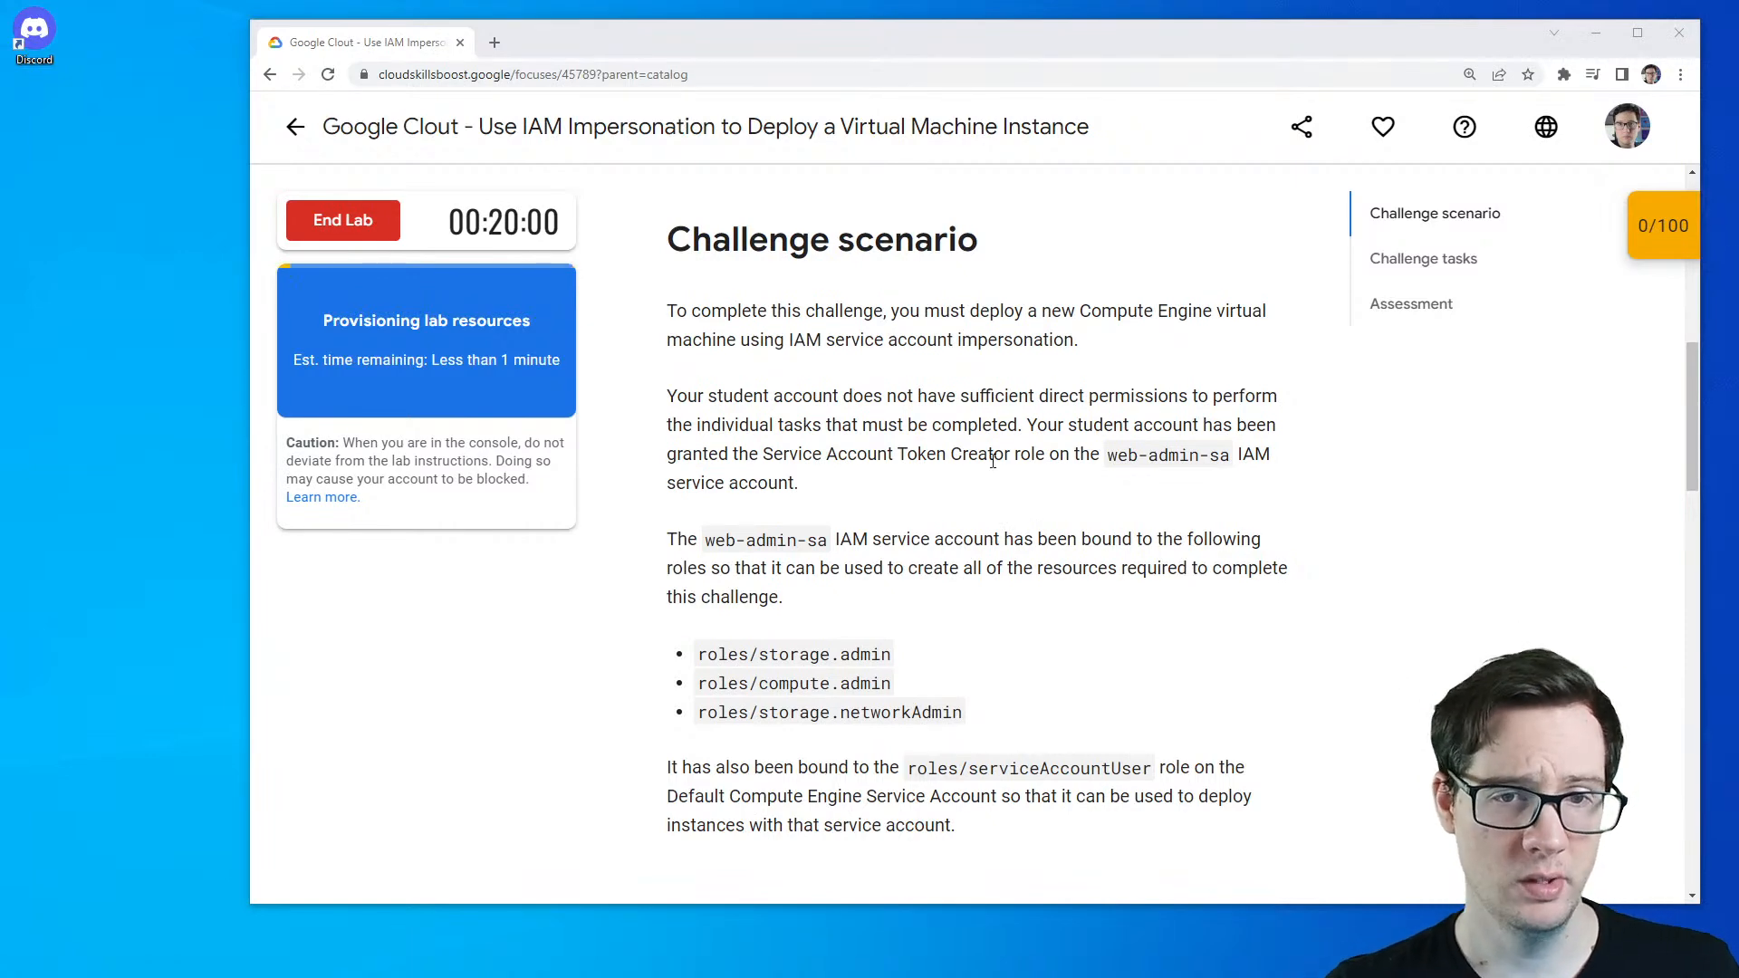
pyautogui.tripleClick(912, 437)
pyautogui.click(851, 638)
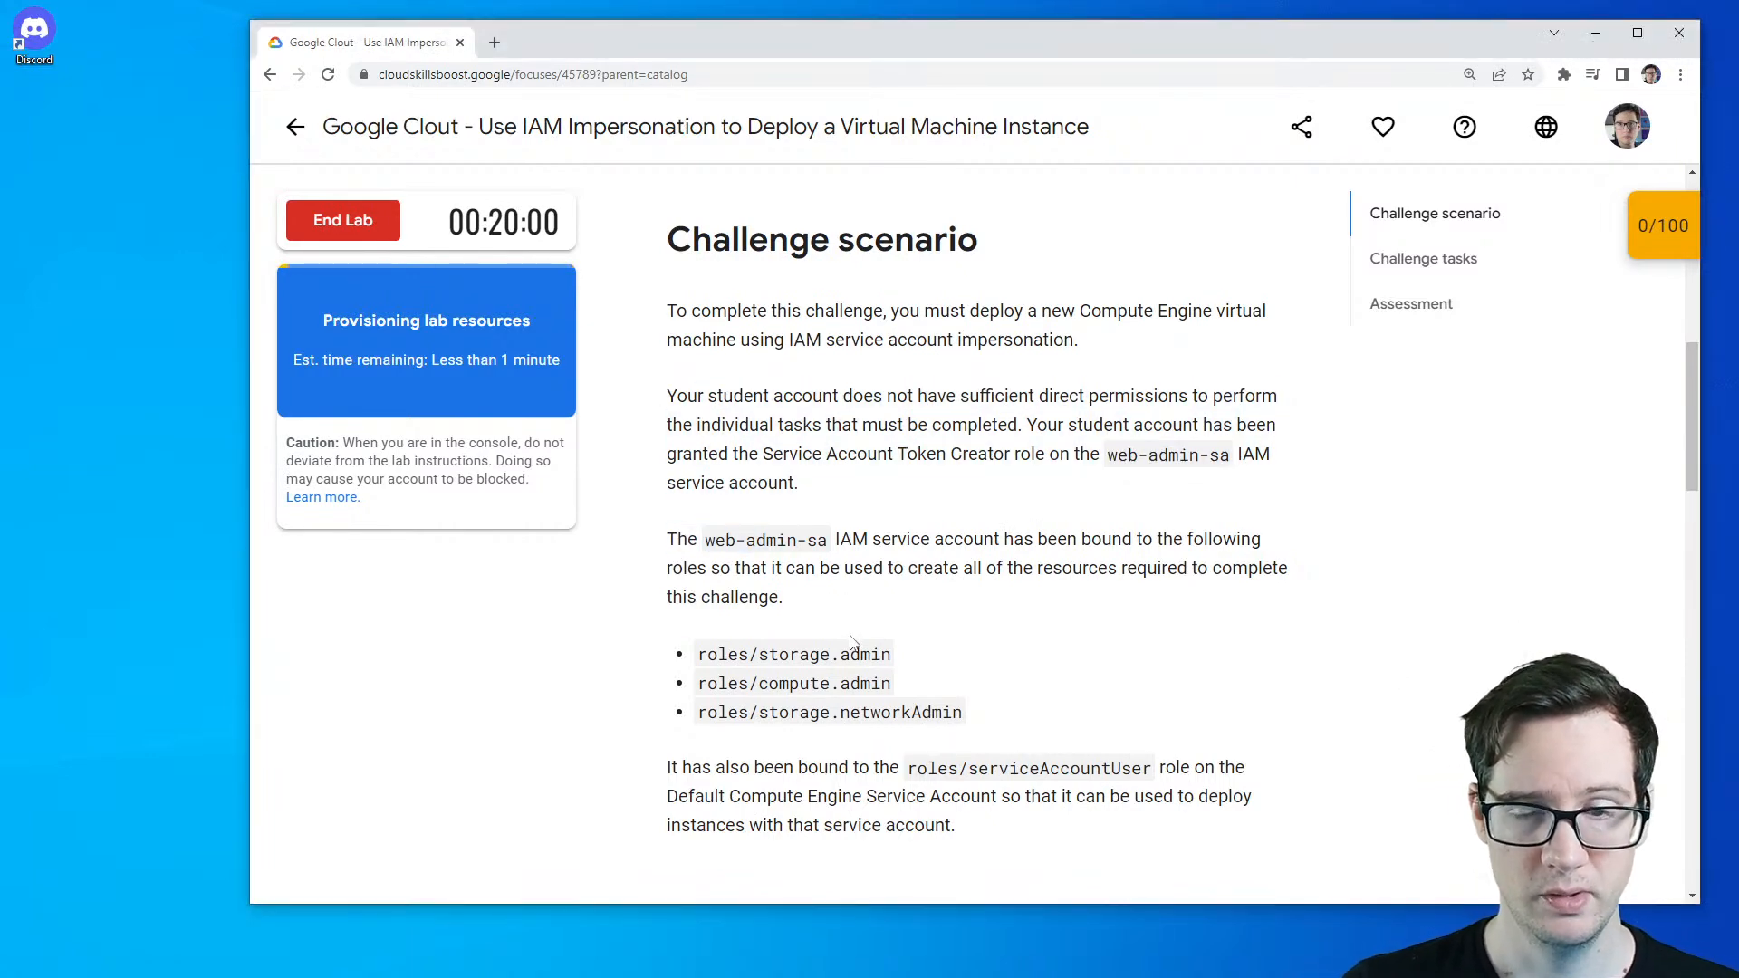
pyautogui.moveTo(670, 398); pyautogui.dragTo(1189, 400)
pyautogui.moveTo(835, 540); pyautogui.dragTo(861, 609)
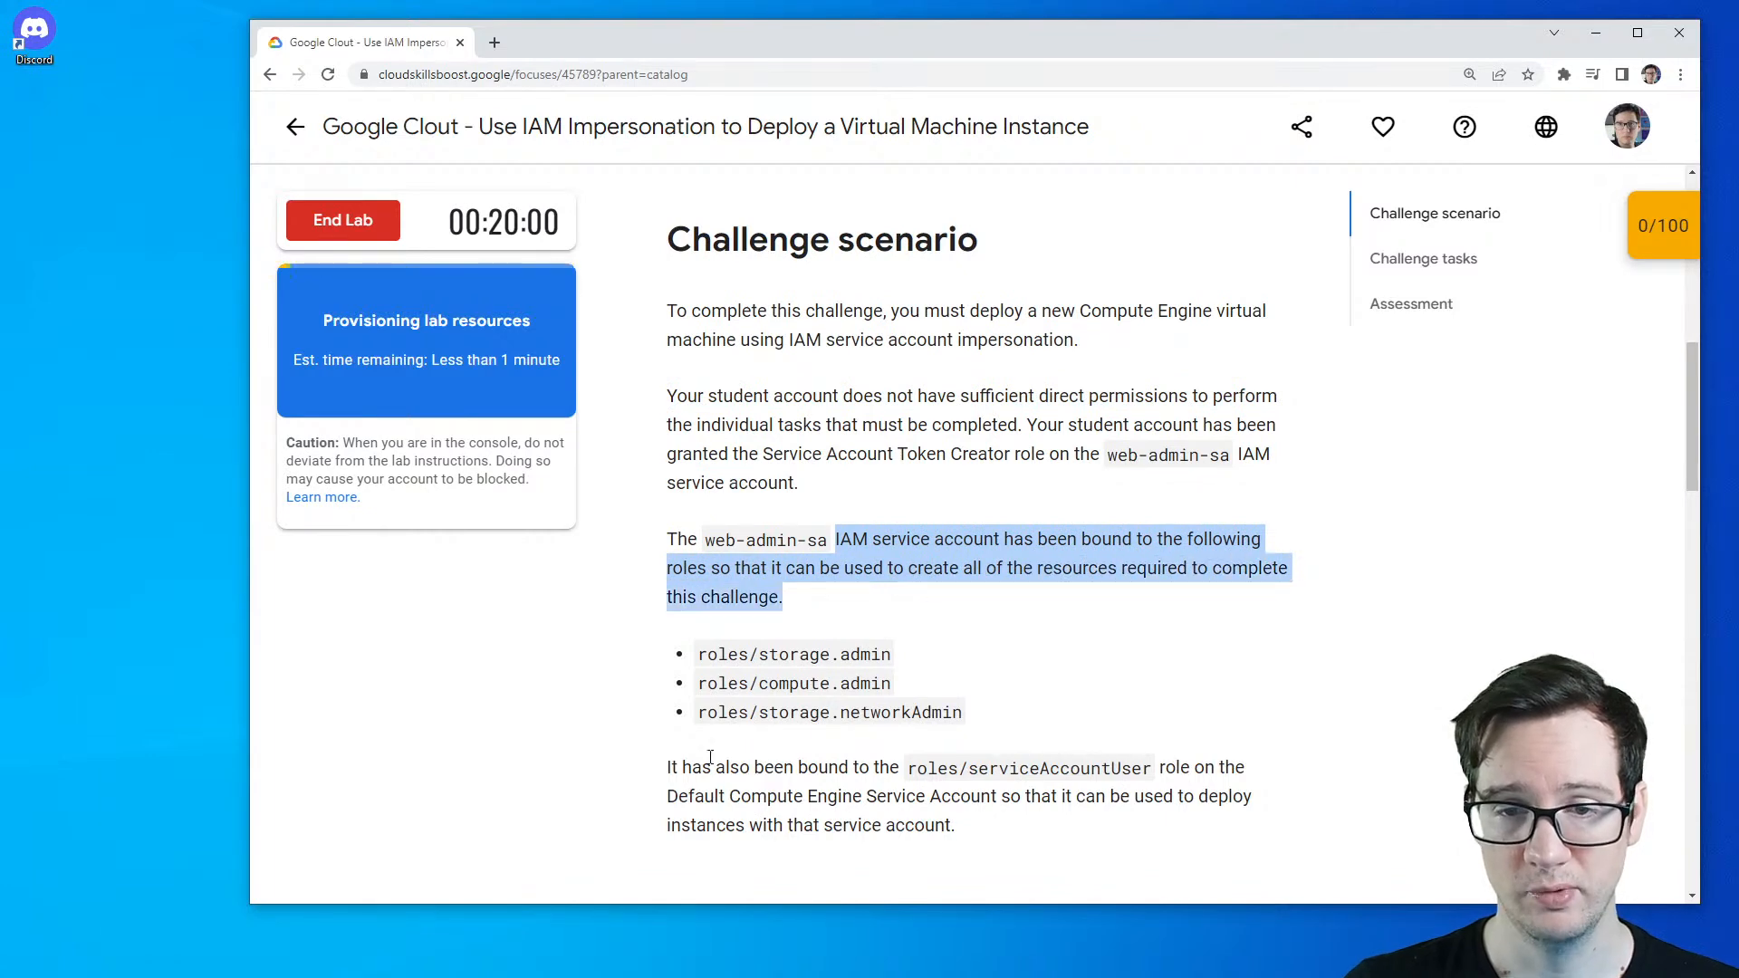
pyautogui.scroll(-2, 824, 612)
pyautogui.click(776, 493)
pyautogui.doubleClick(782, 472)
pyautogui.doubleClick(815, 502)
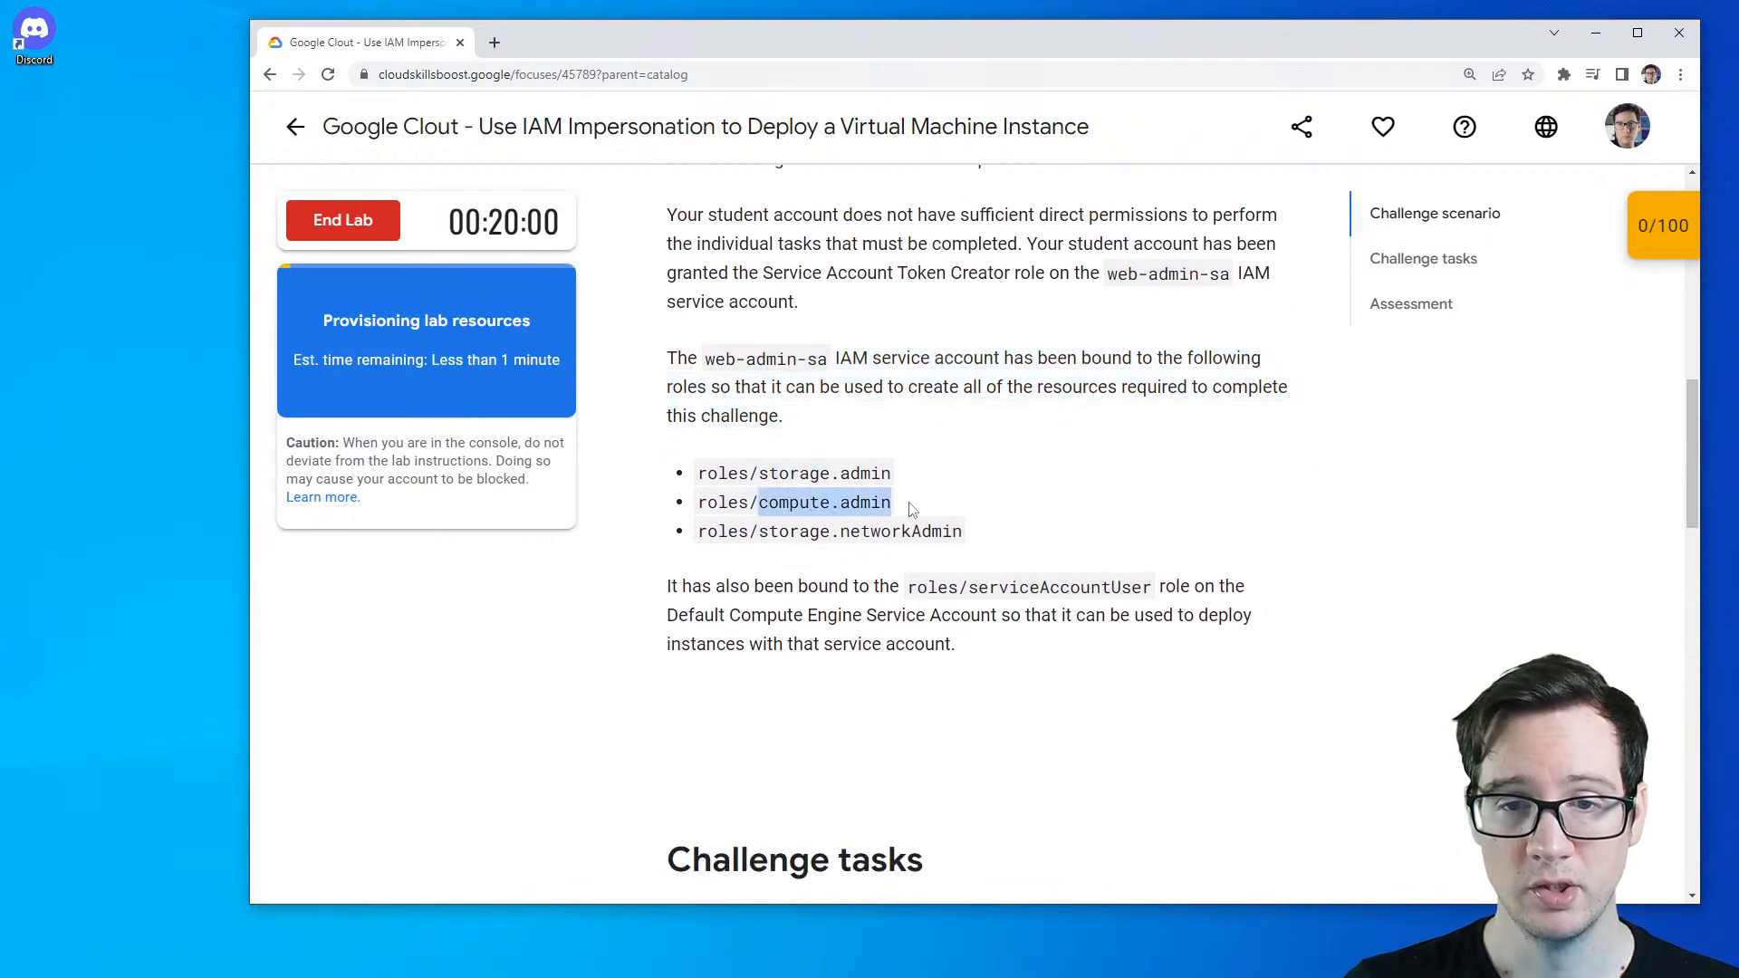
pyautogui.doubleClick(861, 532)
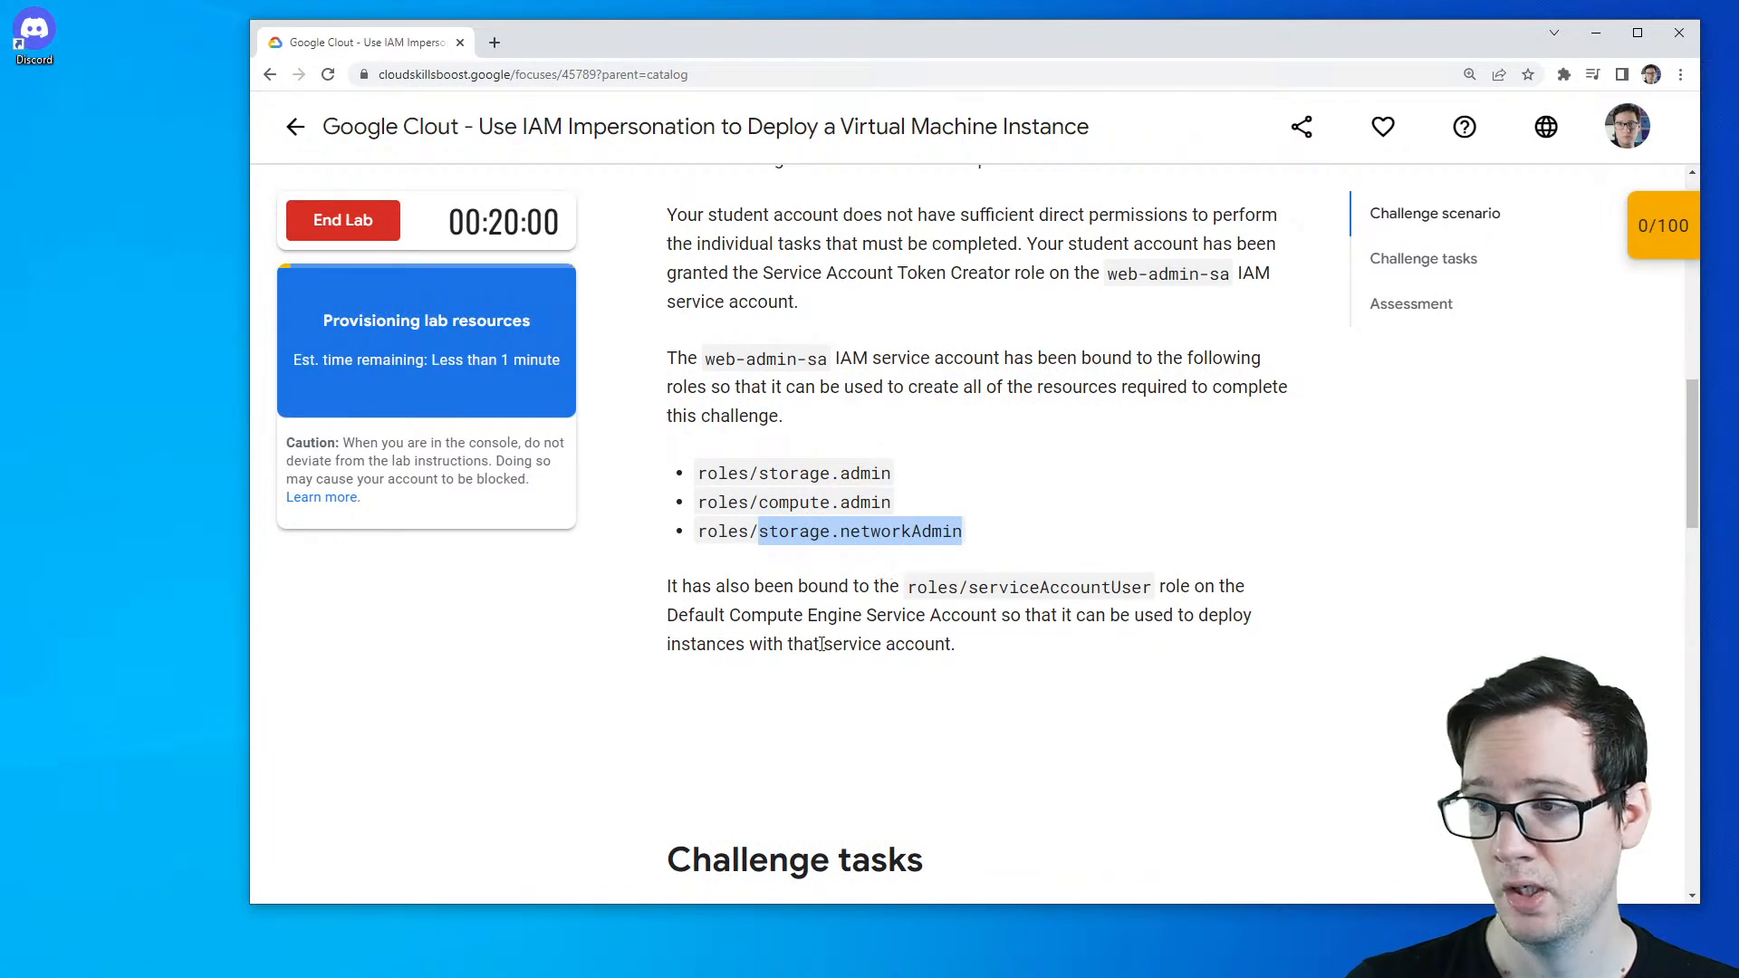
pyautogui.scroll(-1, 820, 652)
pyautogui.moveTo(680, 495); pyautogui.dragTo(1152, 496)
pyautogui.moveTo(719, 525); pyautogui.dragTo(956, 554)
pyautogui.click(968, 591)
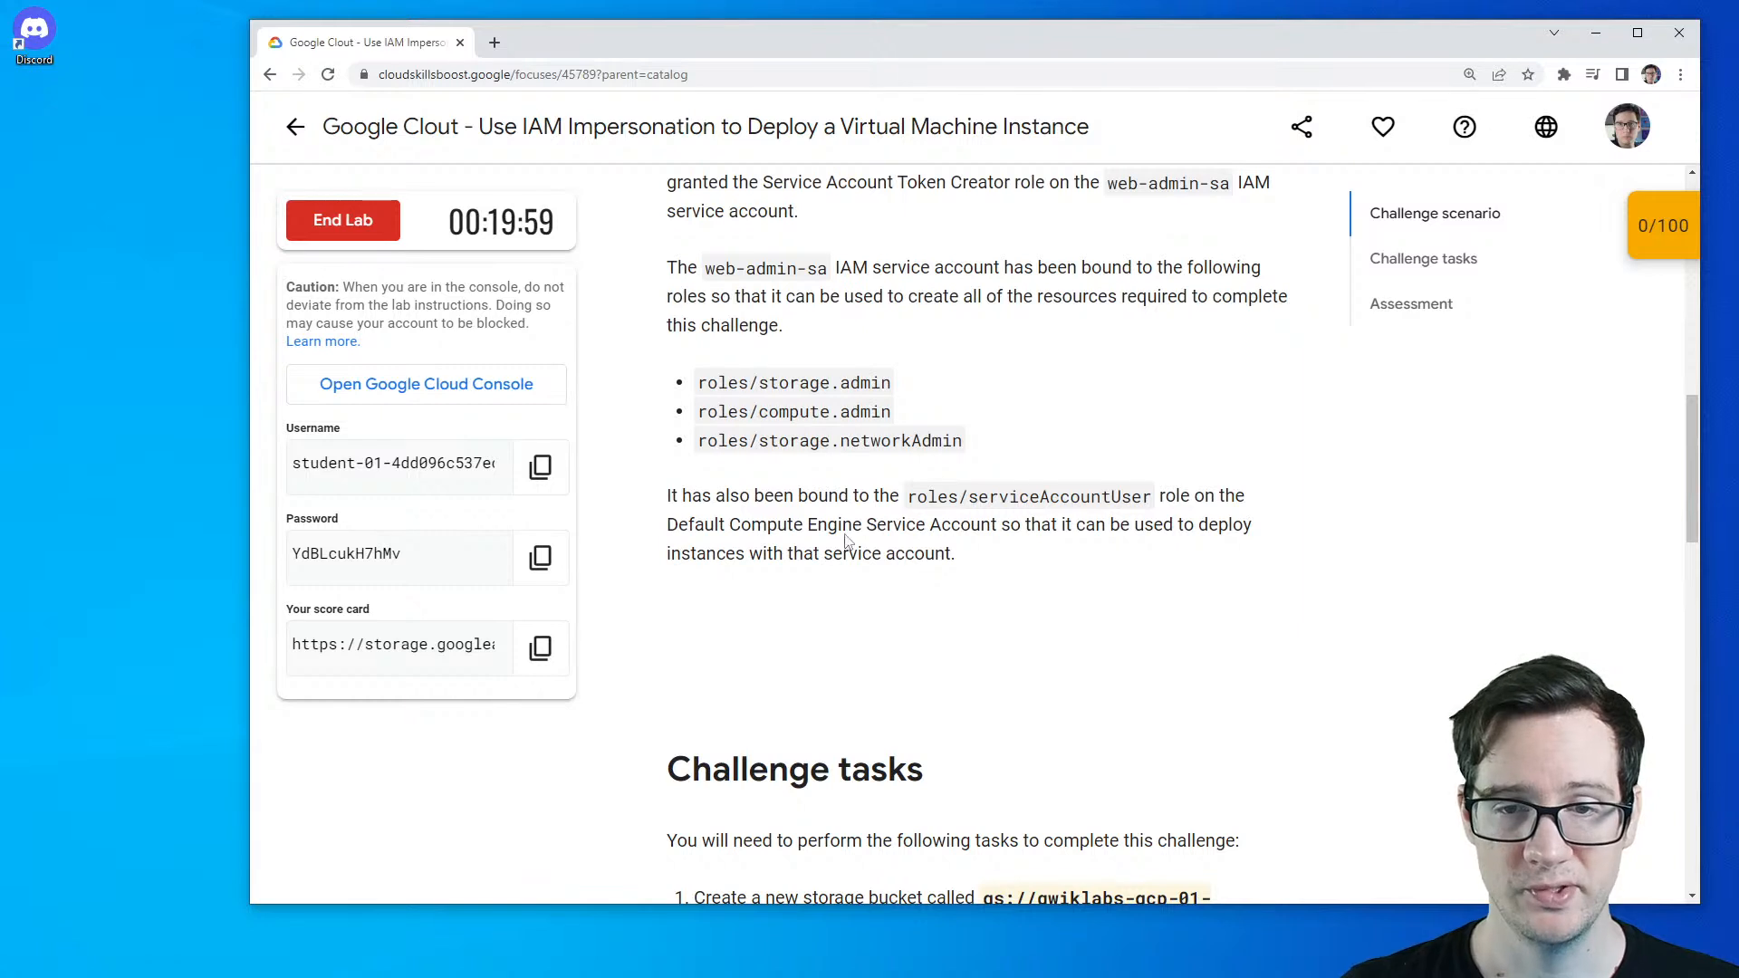
pyautogui.moveTo(863, 525); pyautogui.dragTo(986, 523)
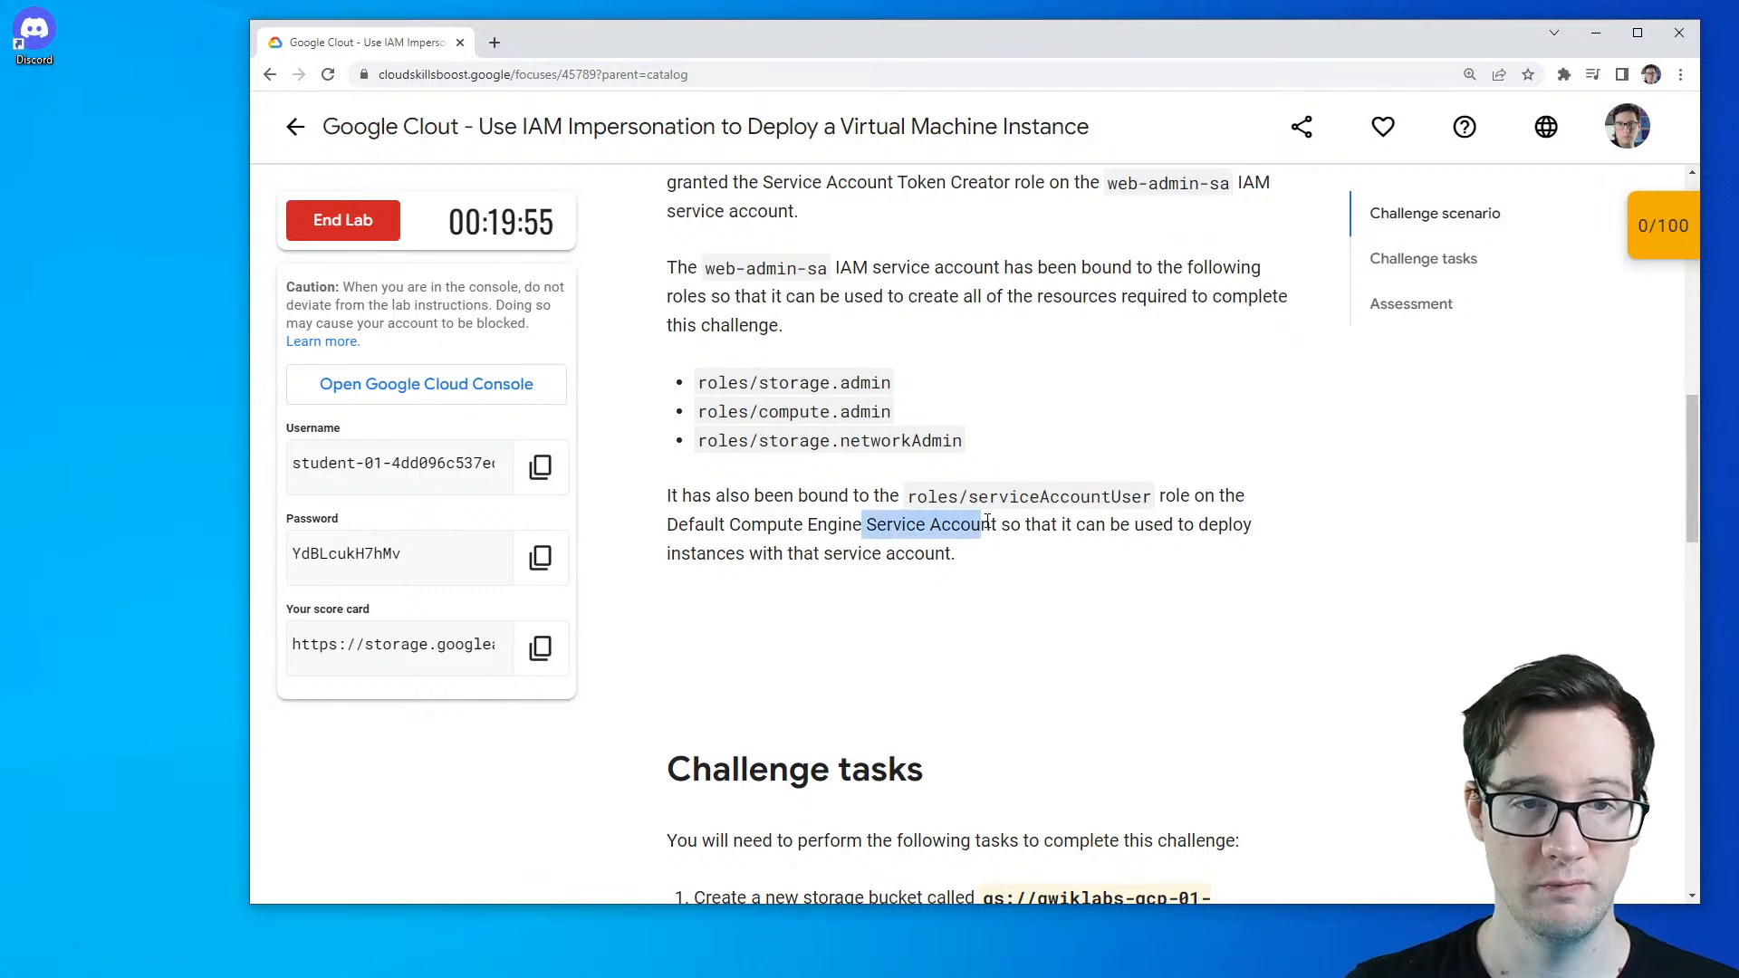
pyautogui.rightClick(518, 389)
pyautogui.click(535, 406)
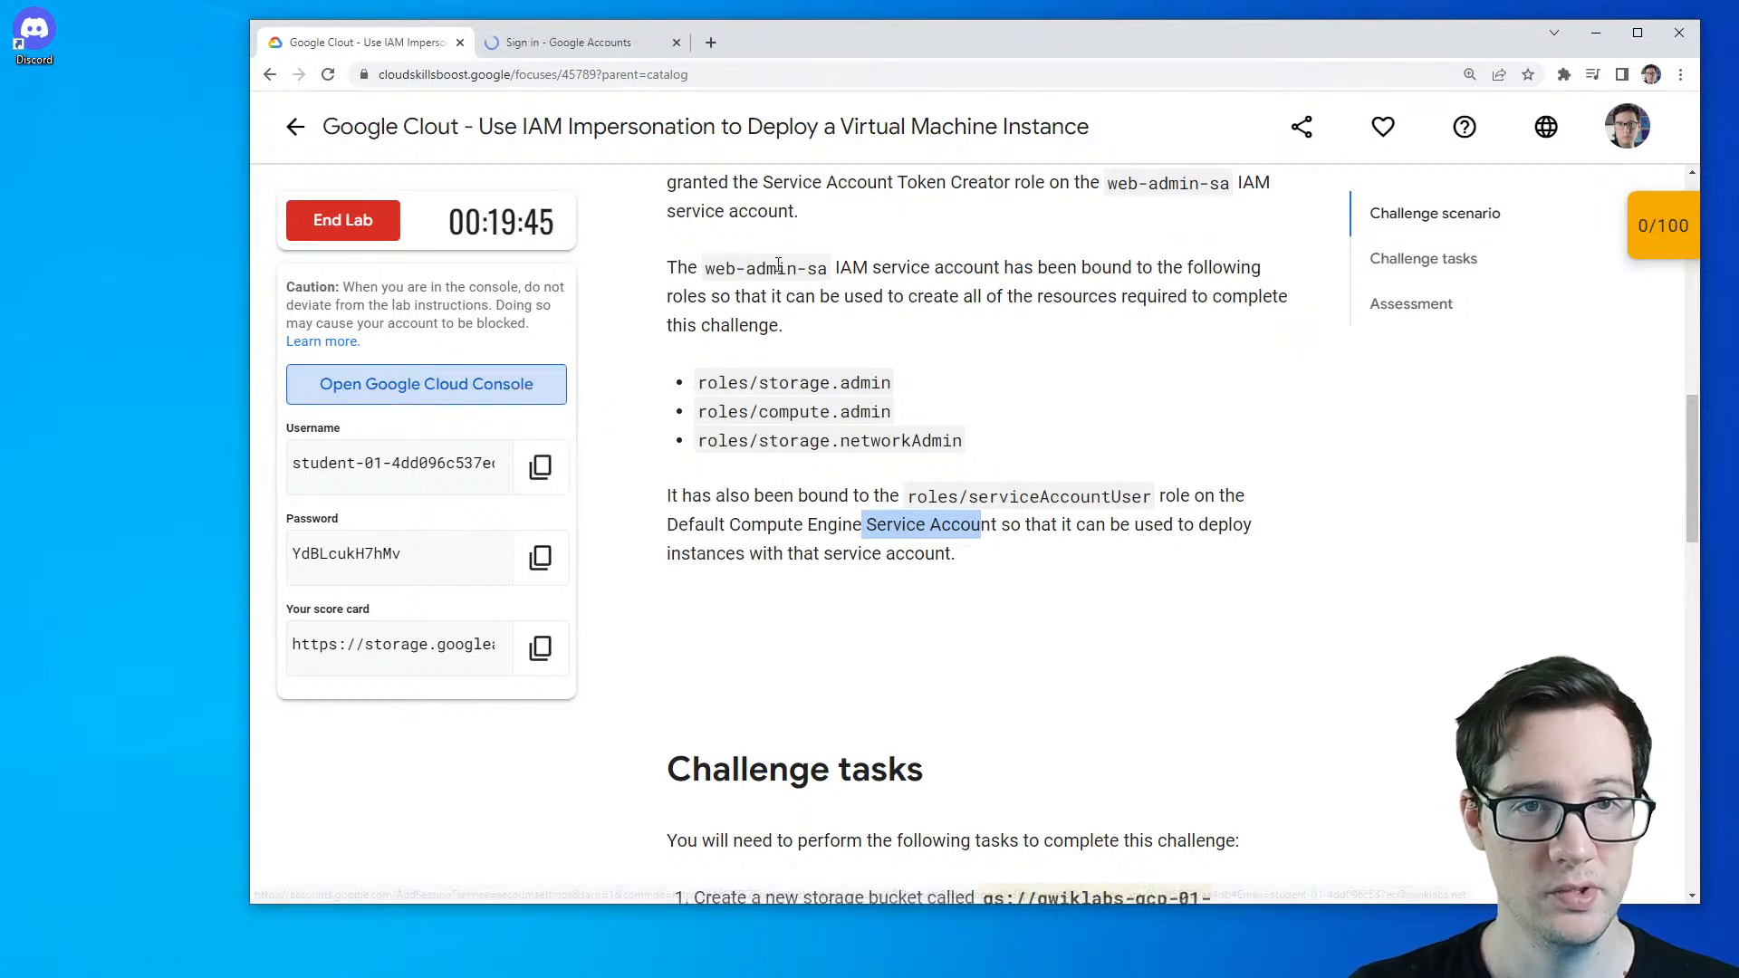
pyautogui.moveTo(567, 201); pyautogui.dragTo(545, 189)
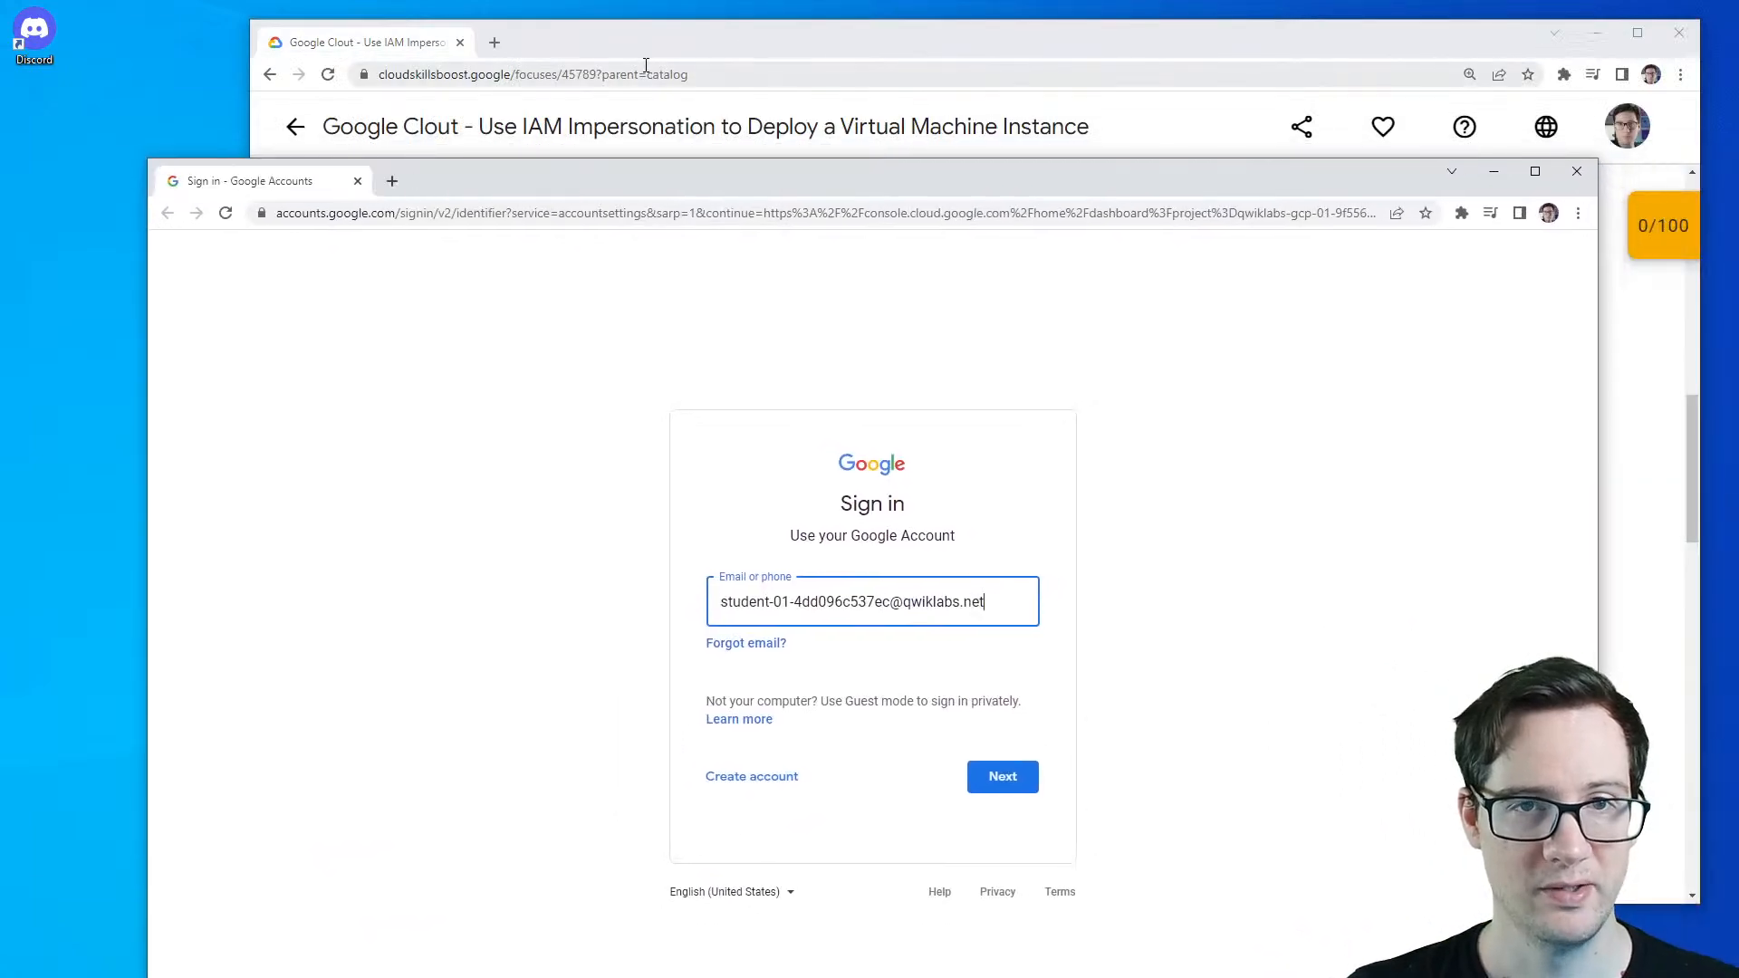
pyautogui.moveTo(774, 187); pyautogui.dragTo(761, 144)
pyautogui.click(1564, 128)
# - Open the Google Cloud Console in an incognito window and submit the lab's student username on the sign-in page
pyautogui.rightClick(541, 390)
pyautogui.click(644, 445)
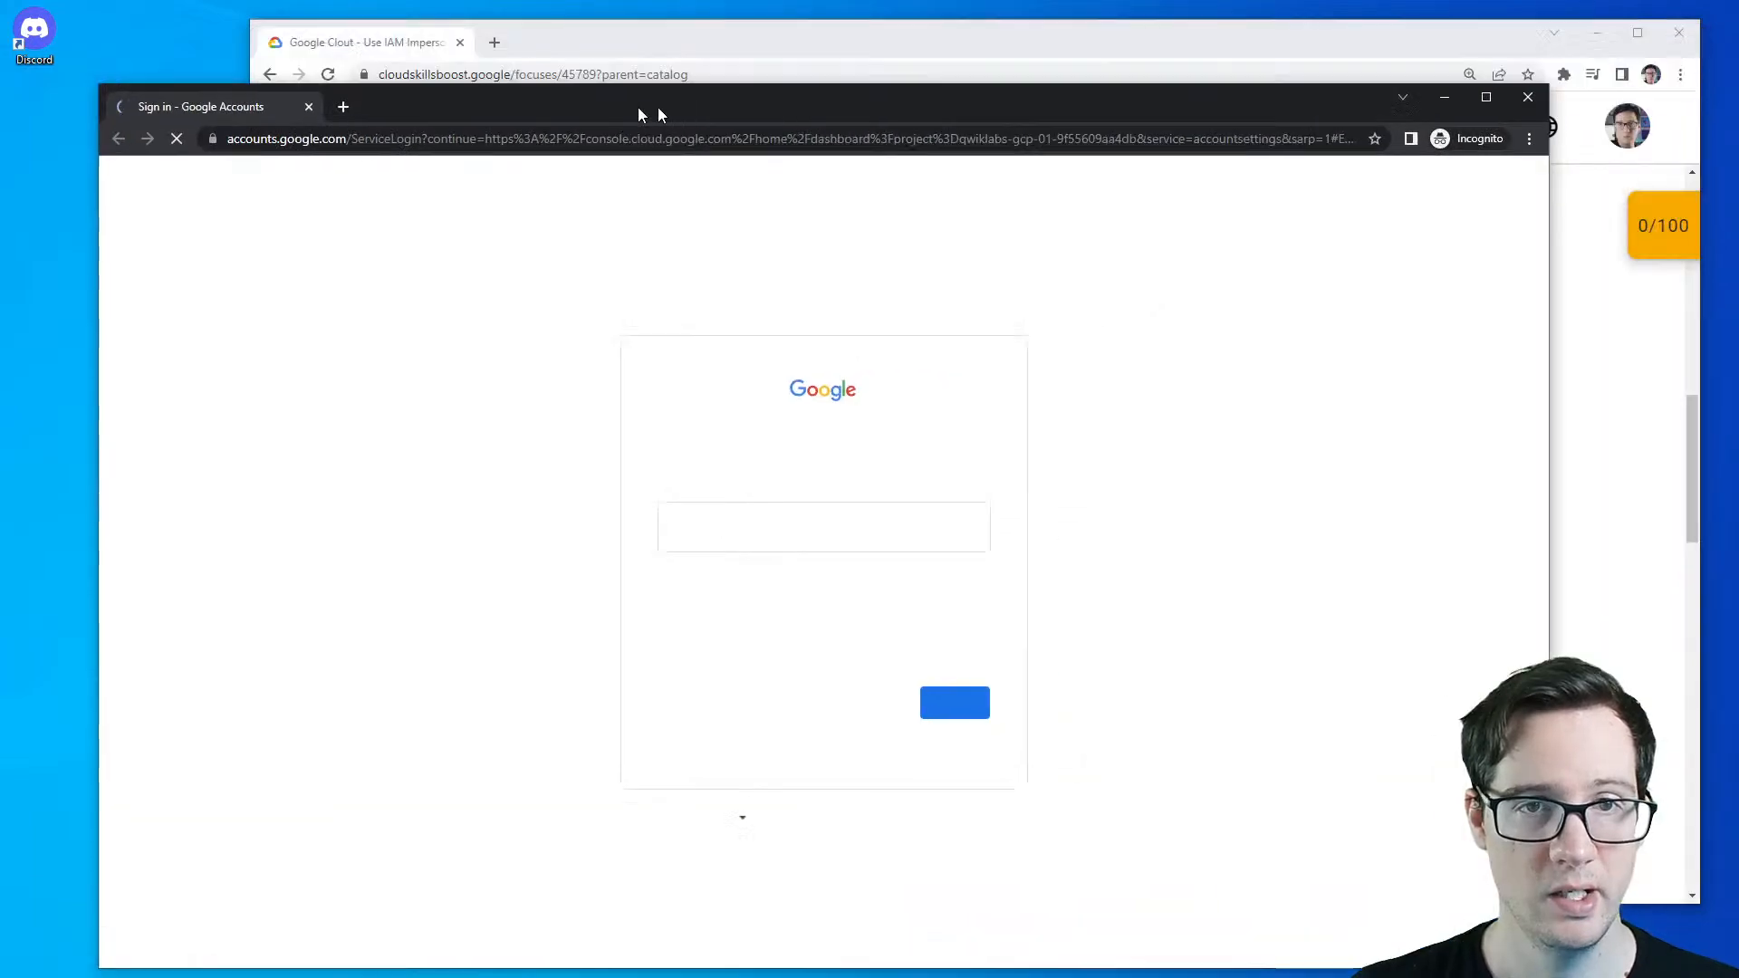
pyautogui.moveTo(638, 113); pyautogui.dragTo(619, 84)
pyautogui.hotkey('ctrl', 'v')
pyautogui.hotkey('alt', 'Tab')
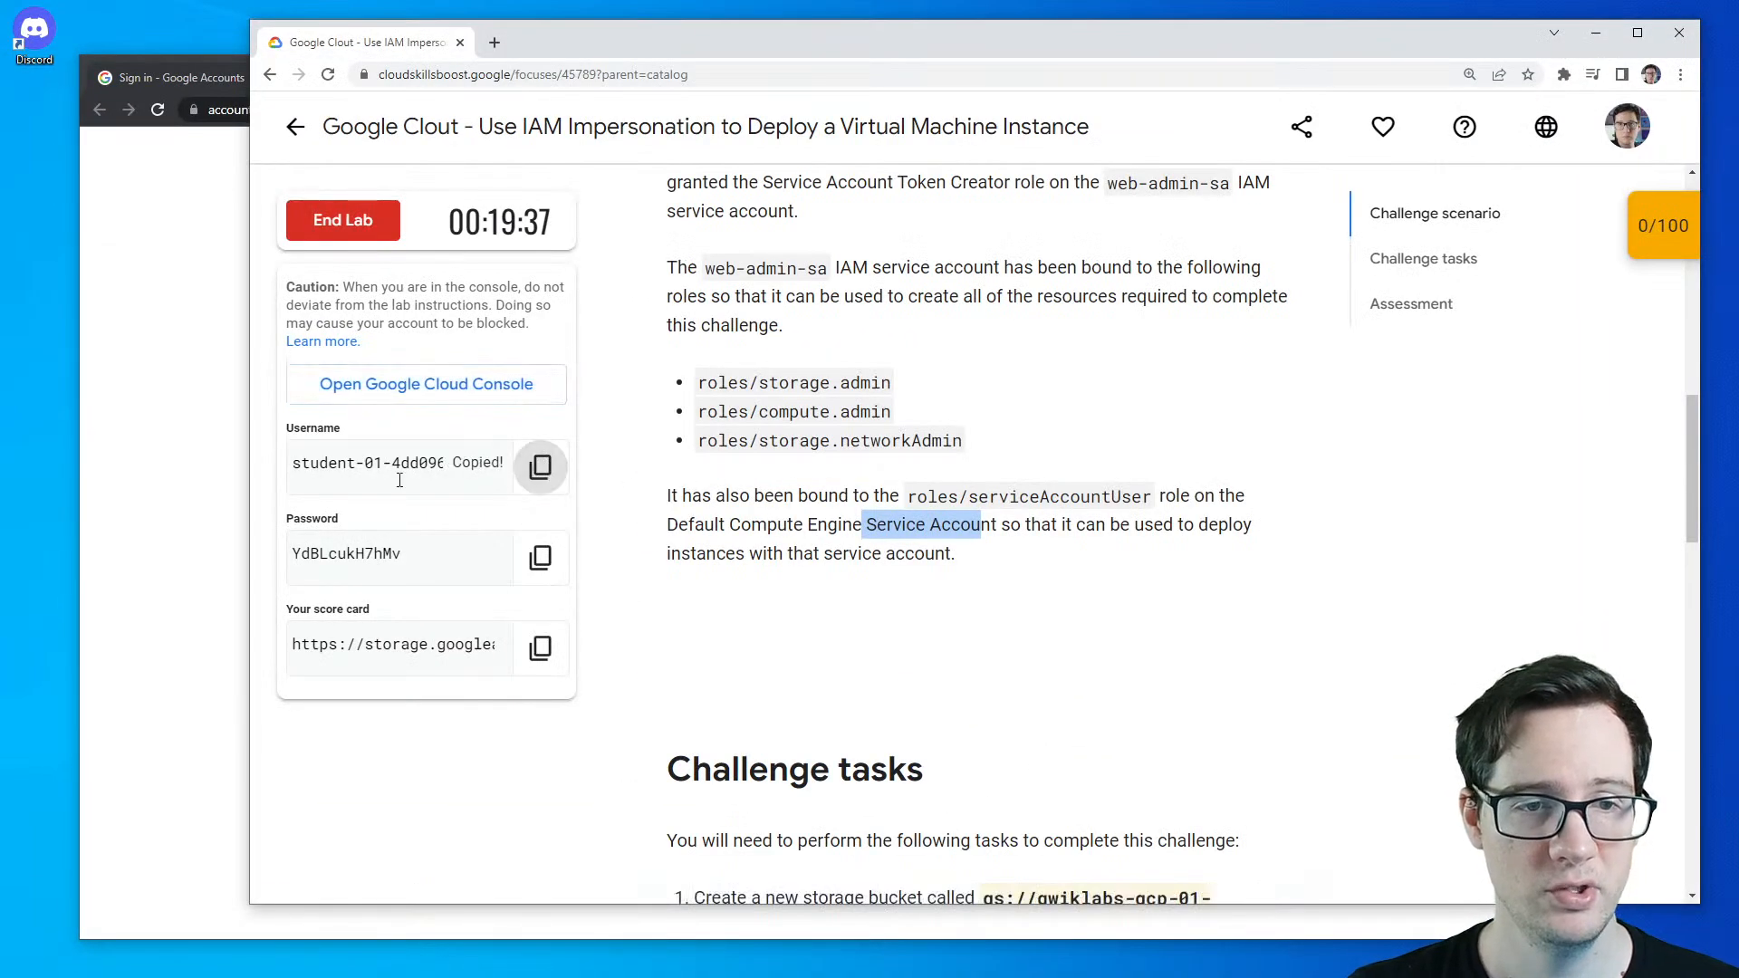
pyautogui.click(251, 376)
pyautogui.click(946, 675)
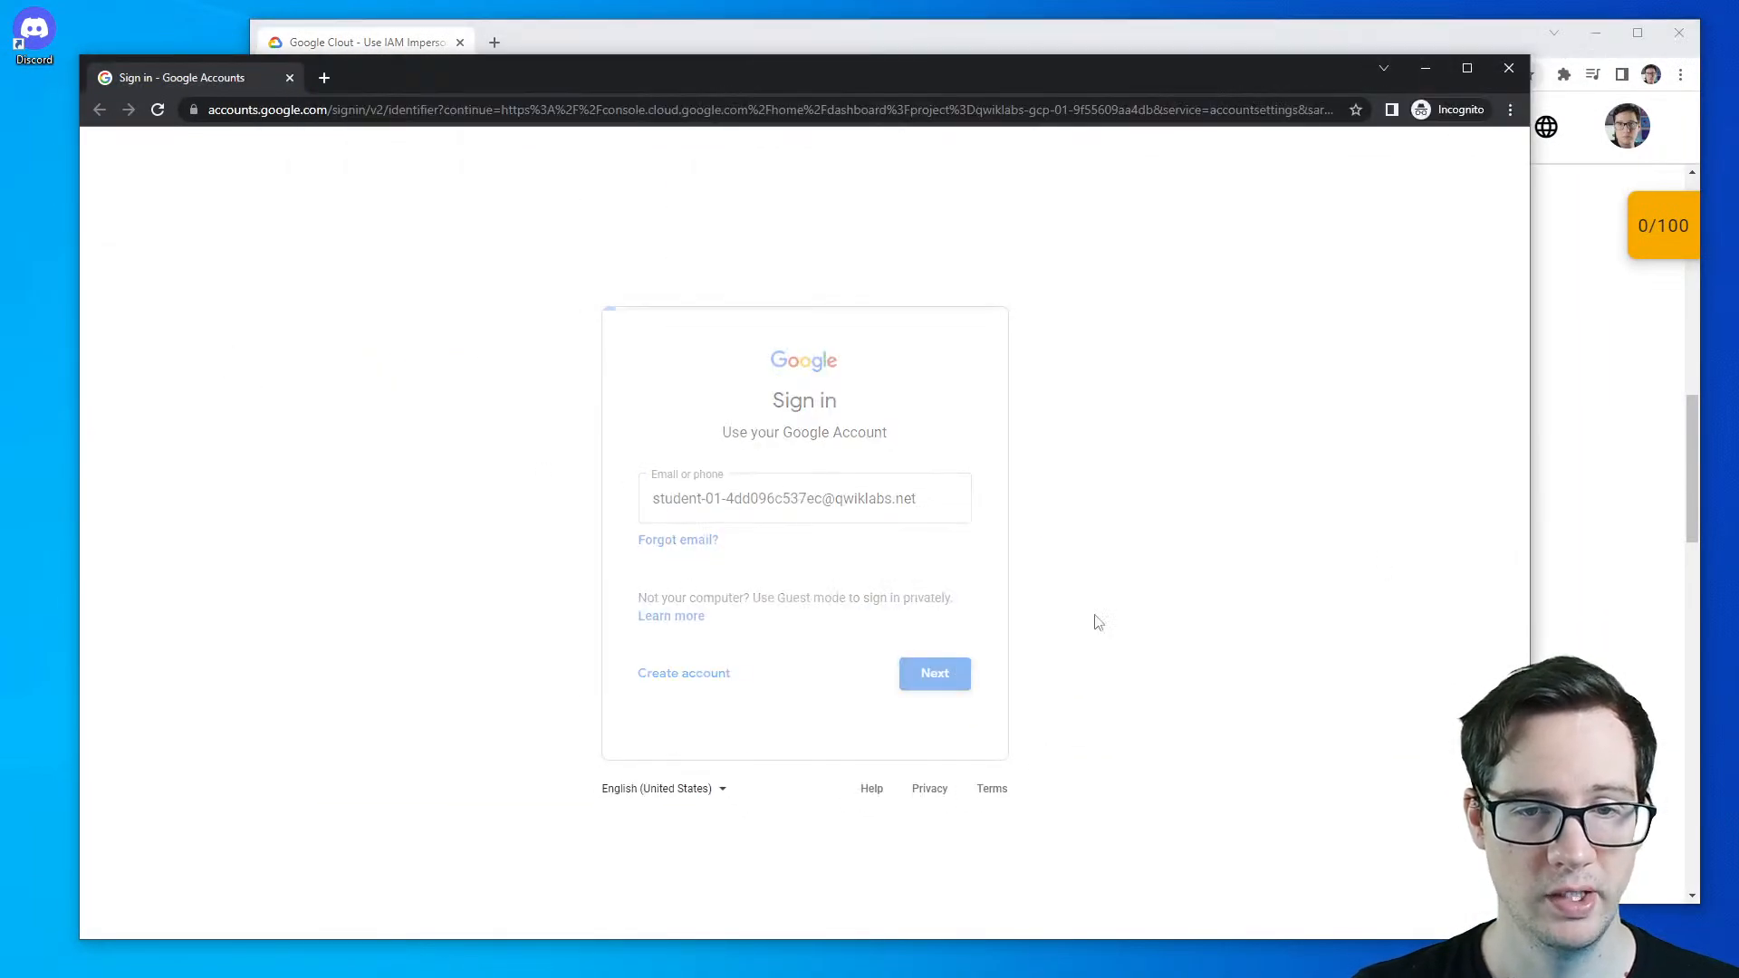
# - Copy the lab password from the credentials and submit it to sign in to the student account
pyautogui.hotkey('alt', 'Tab')
pyautogui.click(540, 555)
pyautogui.hotkey('alt', 'Tab')
pyautogui.click(730, 522)
pyautogui.hotkey('ctrl', 'v')
pyautogui.click(960, 634)
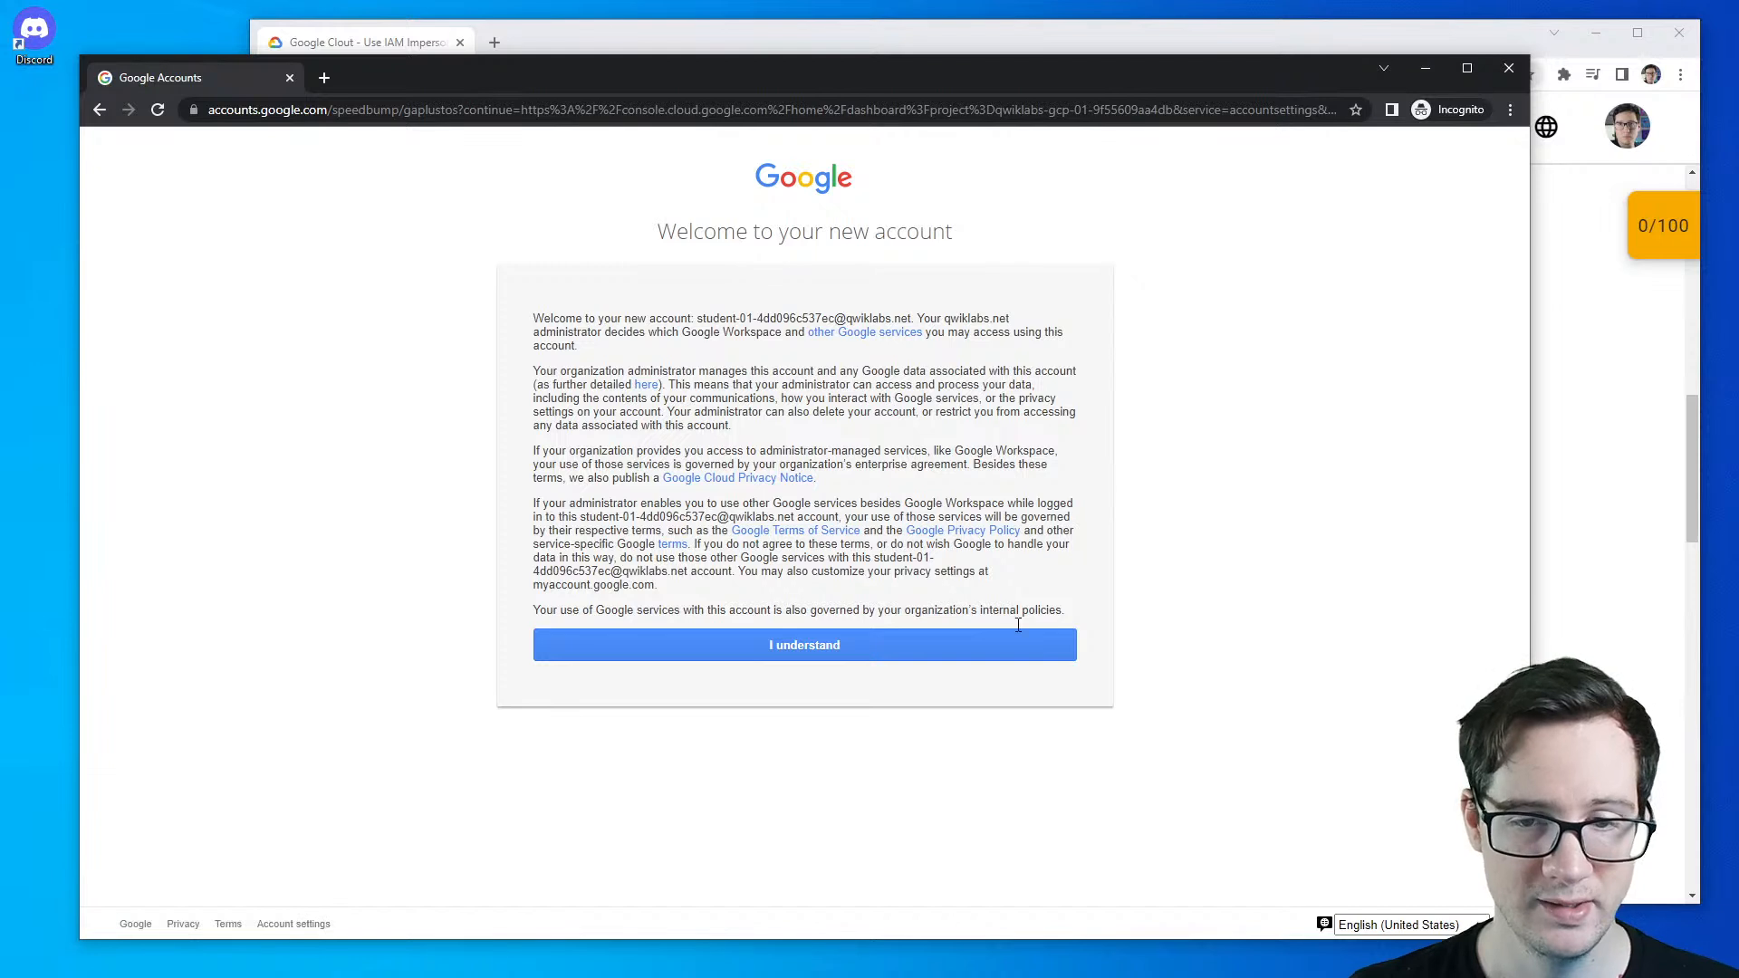
# - Acknowledge the new-account notice and complete the first-use agreement in the Google Cloud Console
pyautogui.click(969, 654)
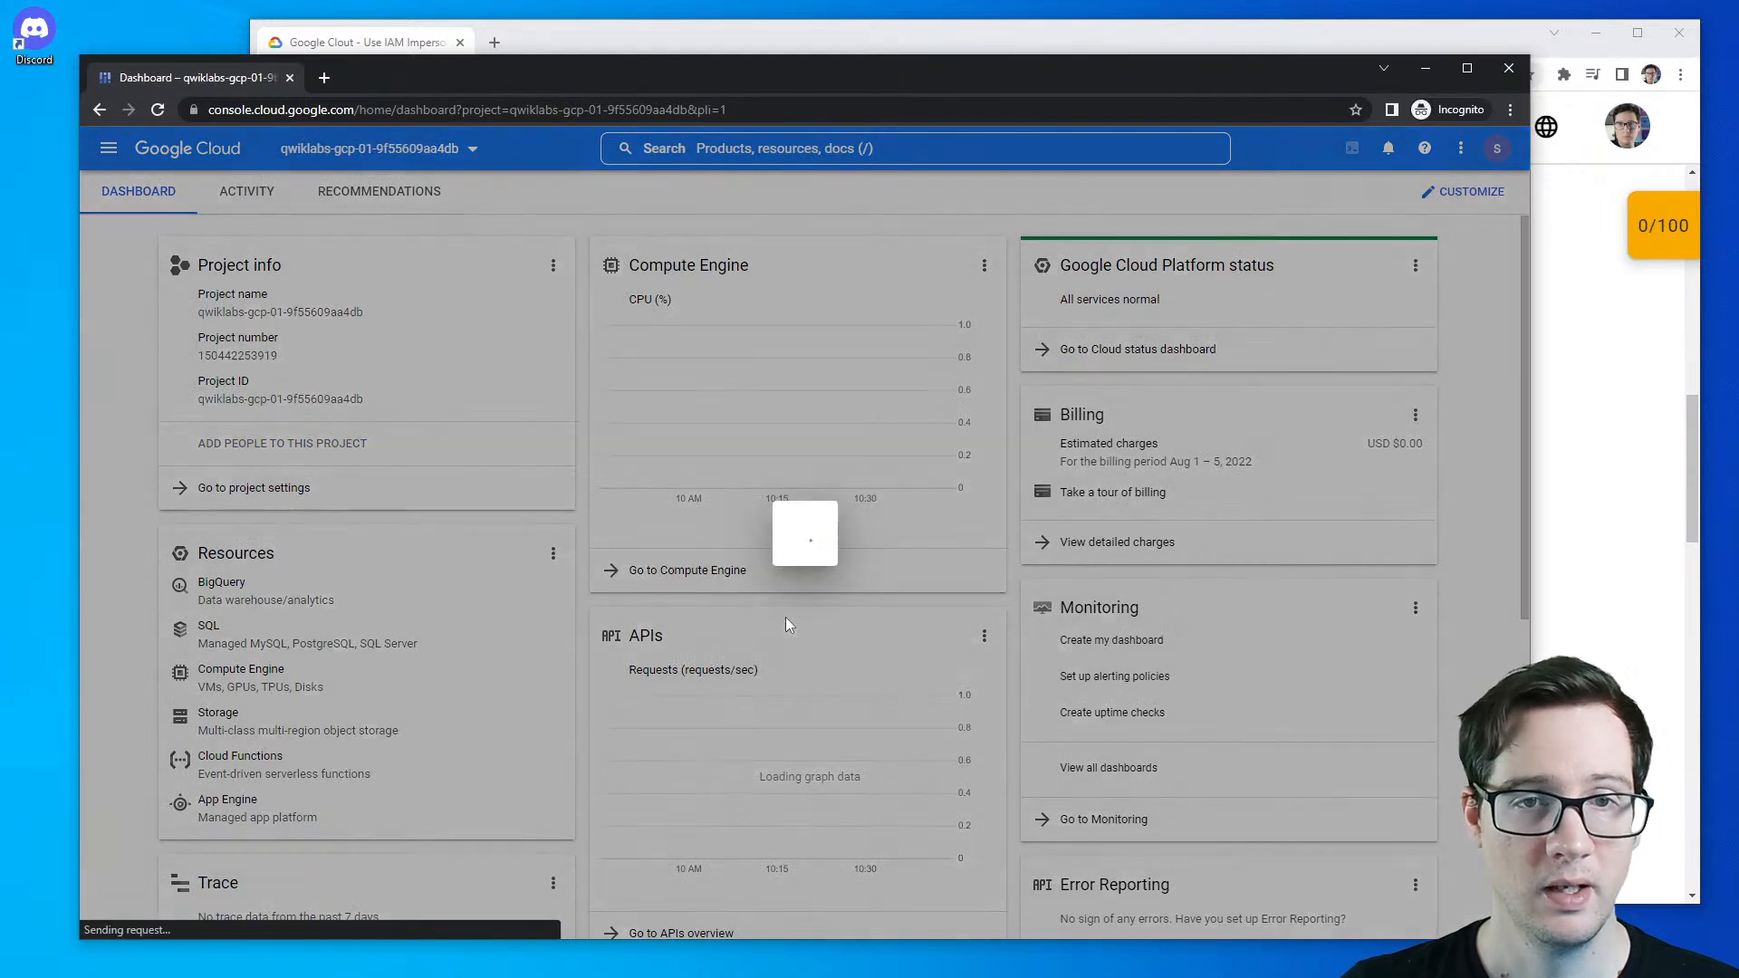
pyautogui.click(581, 568)
pyautogui.click(1014, 759)
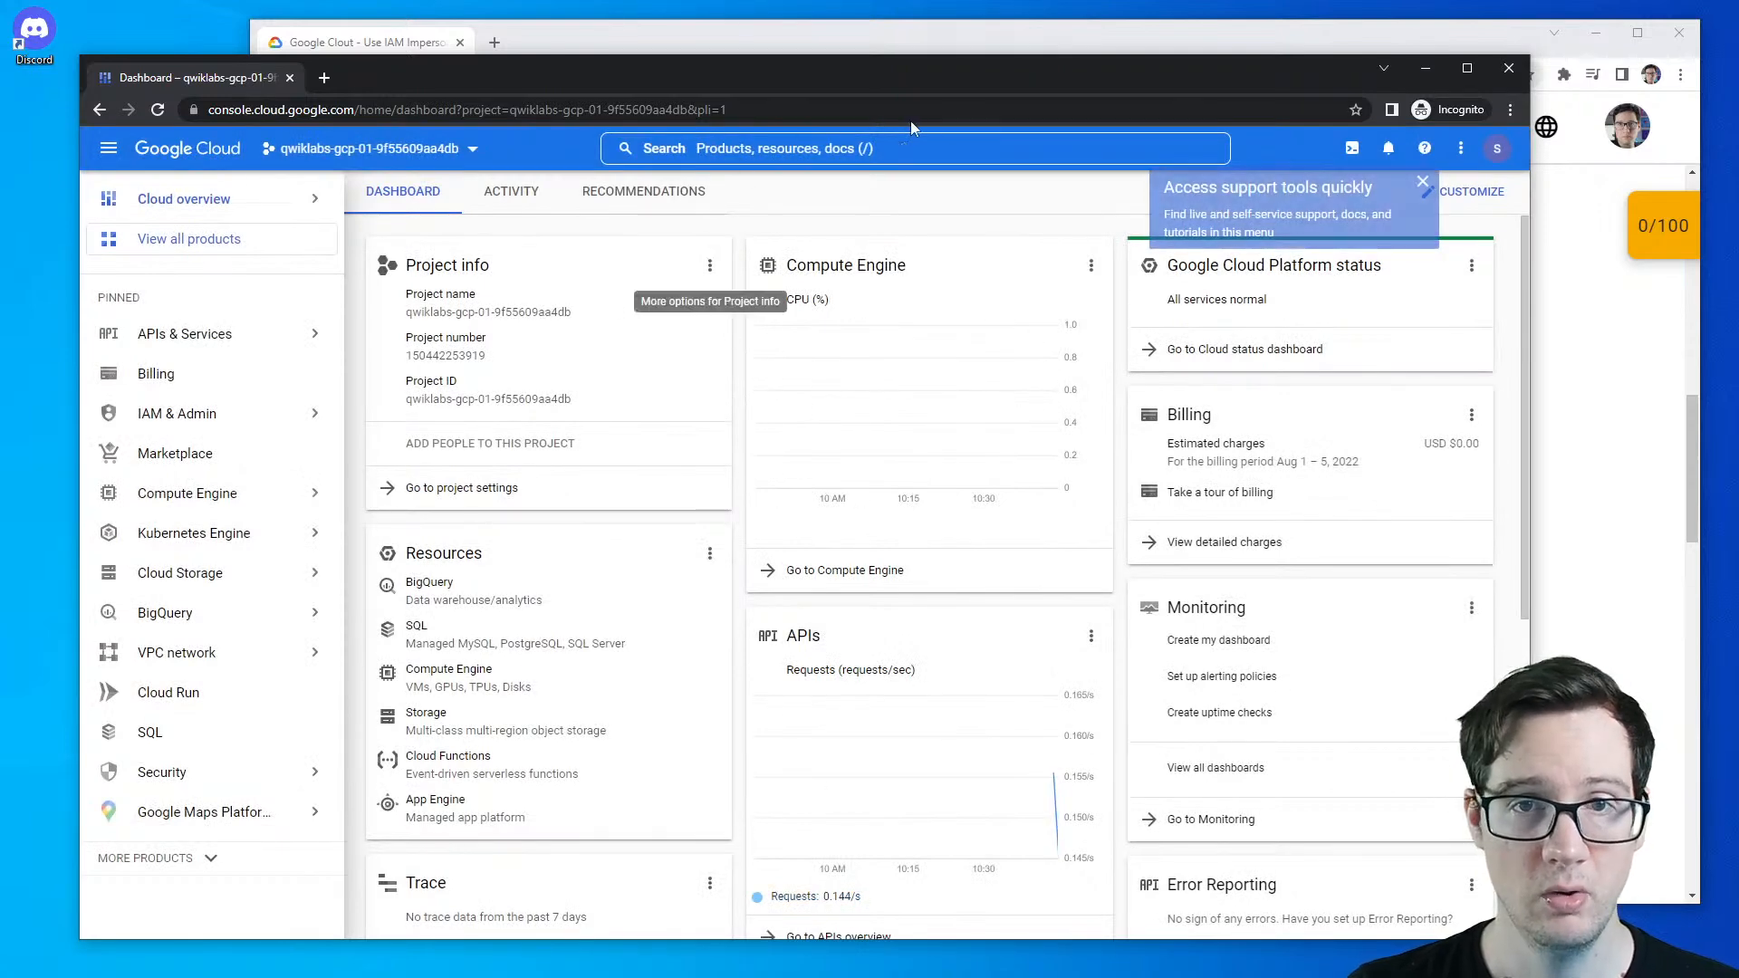
# - Switch to the lab page and examine the challenge tasks, especially the storage bucket that has to be created
pyautogui.moveTo(984, 79)
pyautogui.mouseDown()
pyautogui.moveTo(1101, 87)
pyautogui.moveTo(1004, 78)
pyautogui.mouseUp()
pyautogui.click(1583, 425)
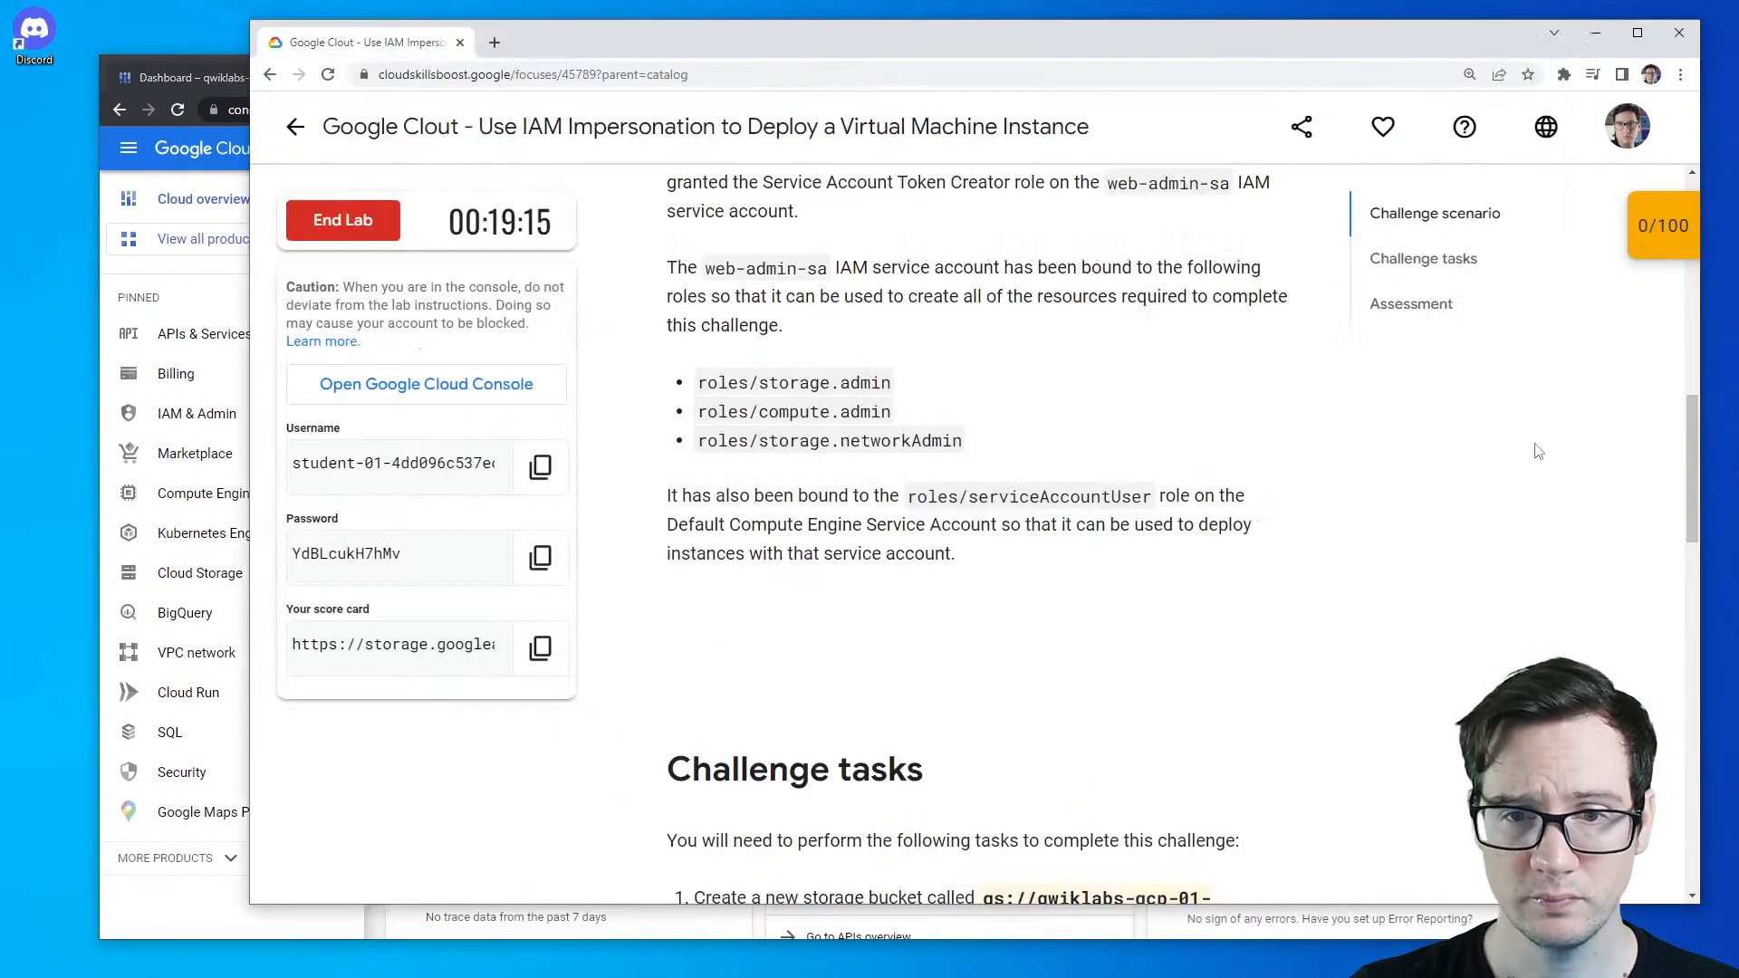
pyautogui.scroll(-5, 925, 488)
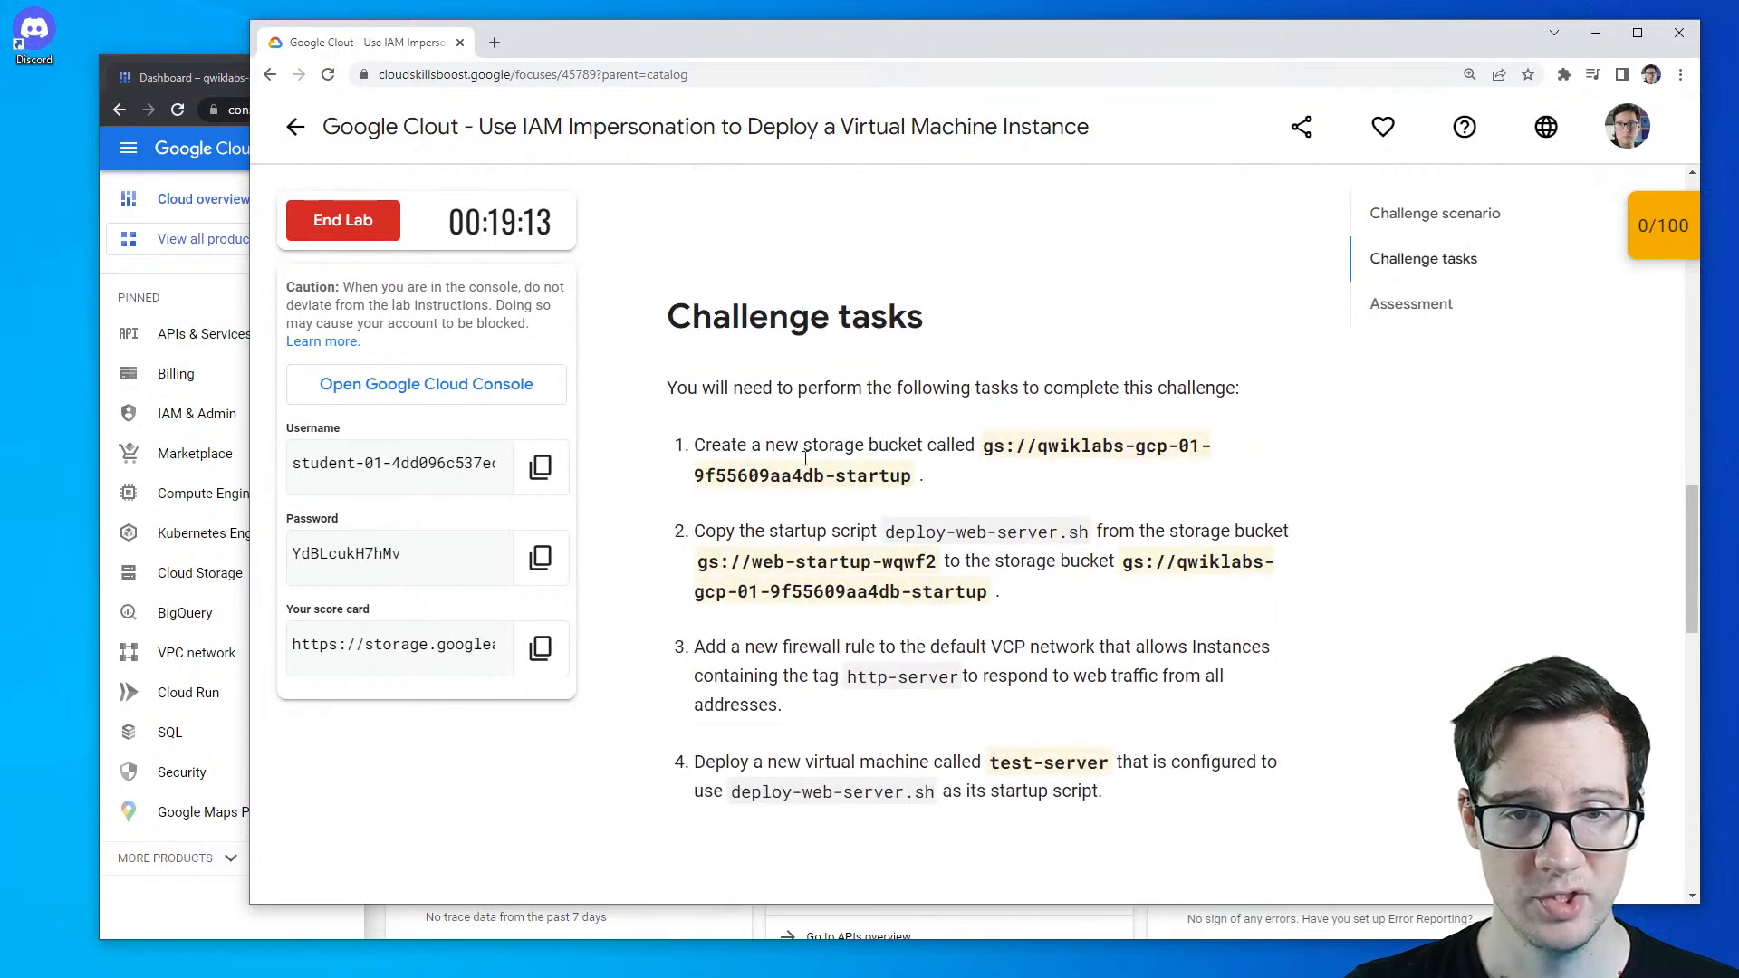
pyautogui.moveTo(699, 387); pyautogui.dragTo(1234, 387)
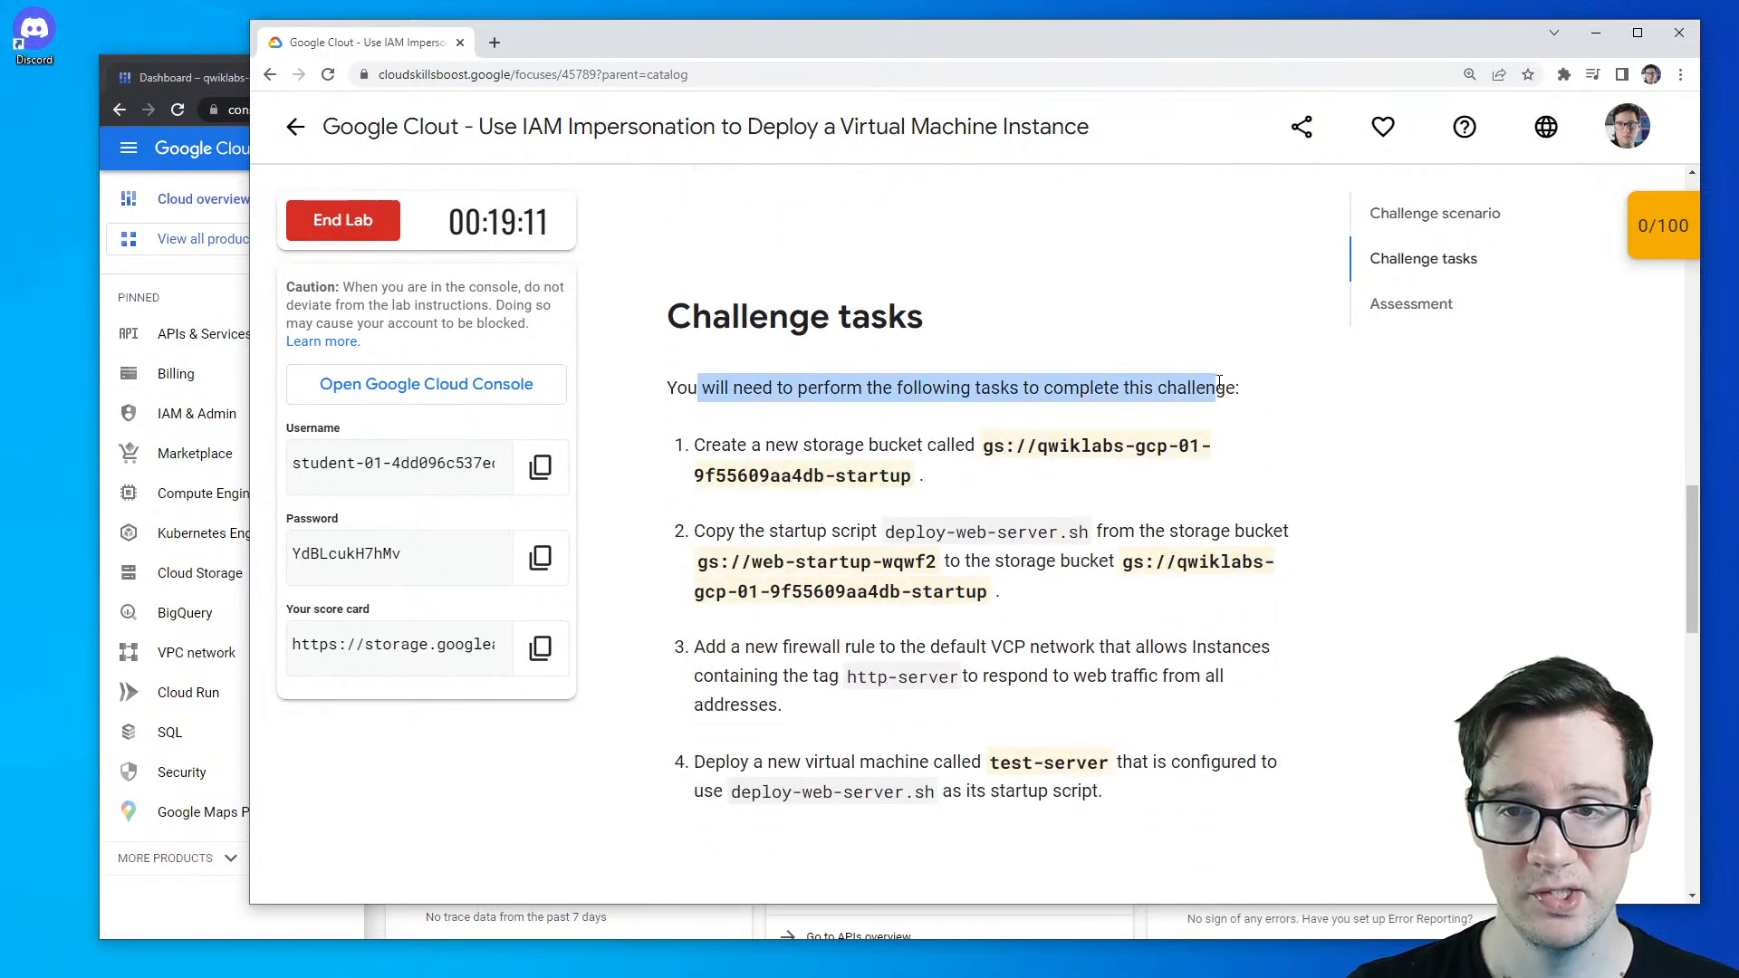
pyautogui.moveTo(695, 445); pyautogui.dragTo(1008, 457)
pyautogui.click(1028, 487)
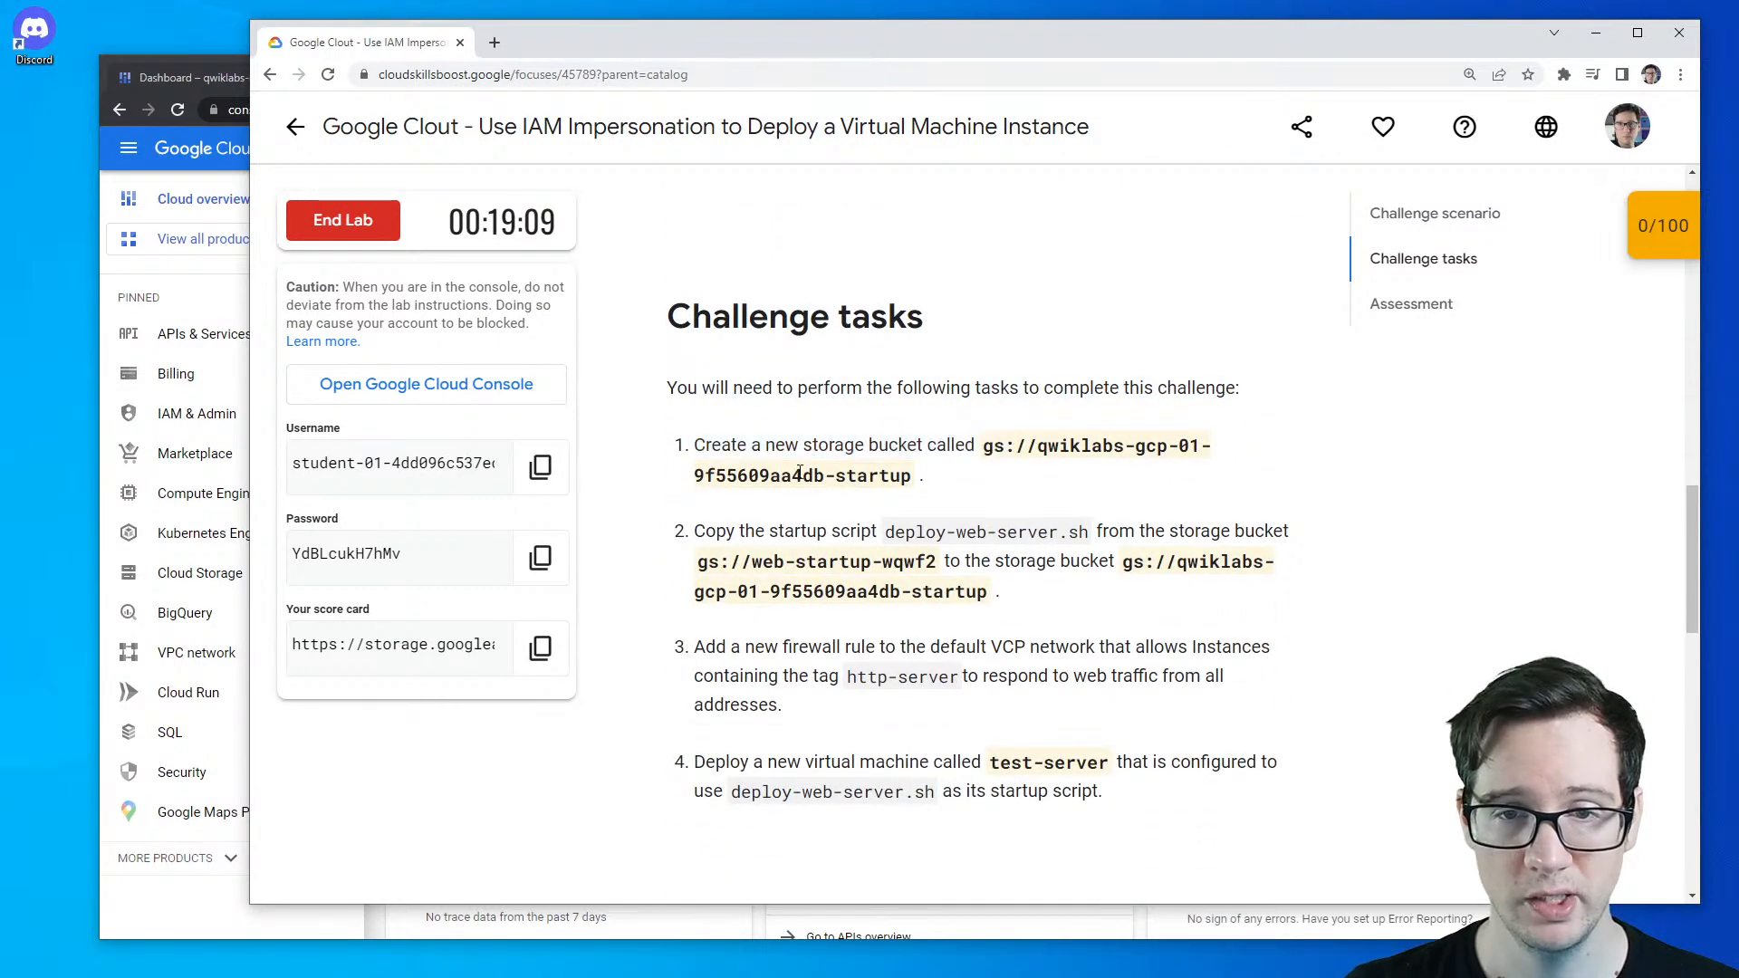
# - Switch to the Google Cloud Console, dismiss the support tools tip, and open Cloud Storage by searching for "buckets"
pyautogui.moveTo(639, 57); pyautogui.dragTo(613, 183)
pyautogui.click(663, 90)
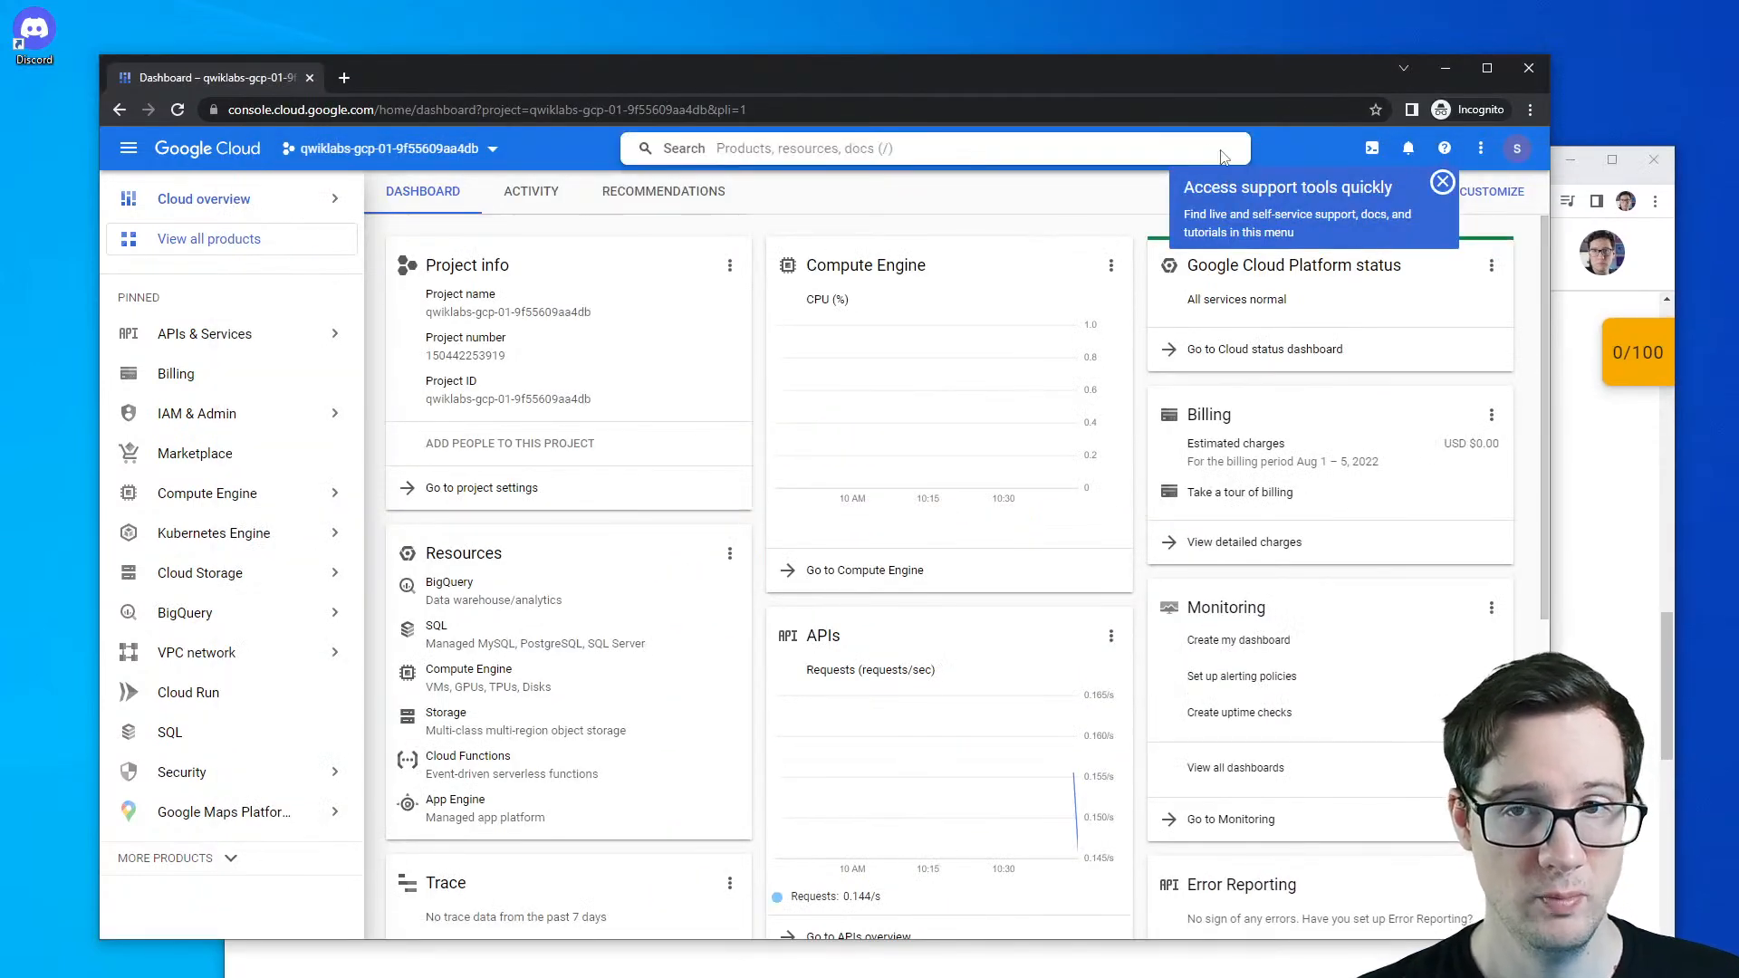
pyautogui.click(1441, 183)
pyautogui.write('buckets')
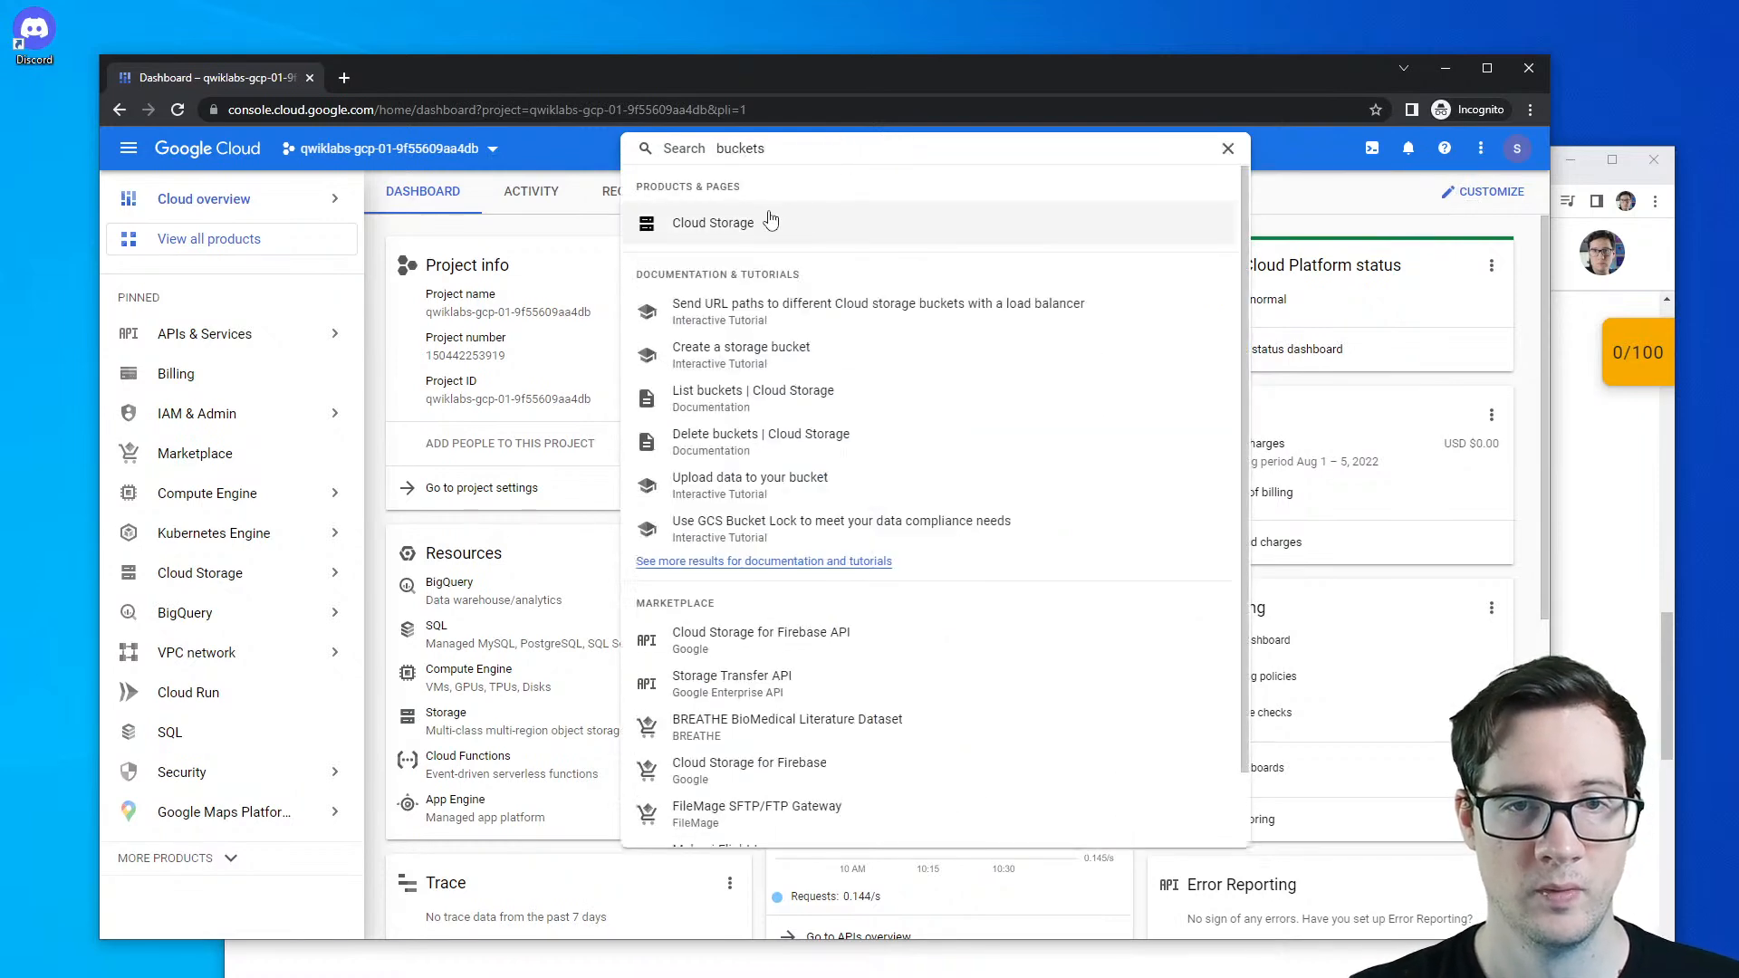
pyautogui.click(769, 221)
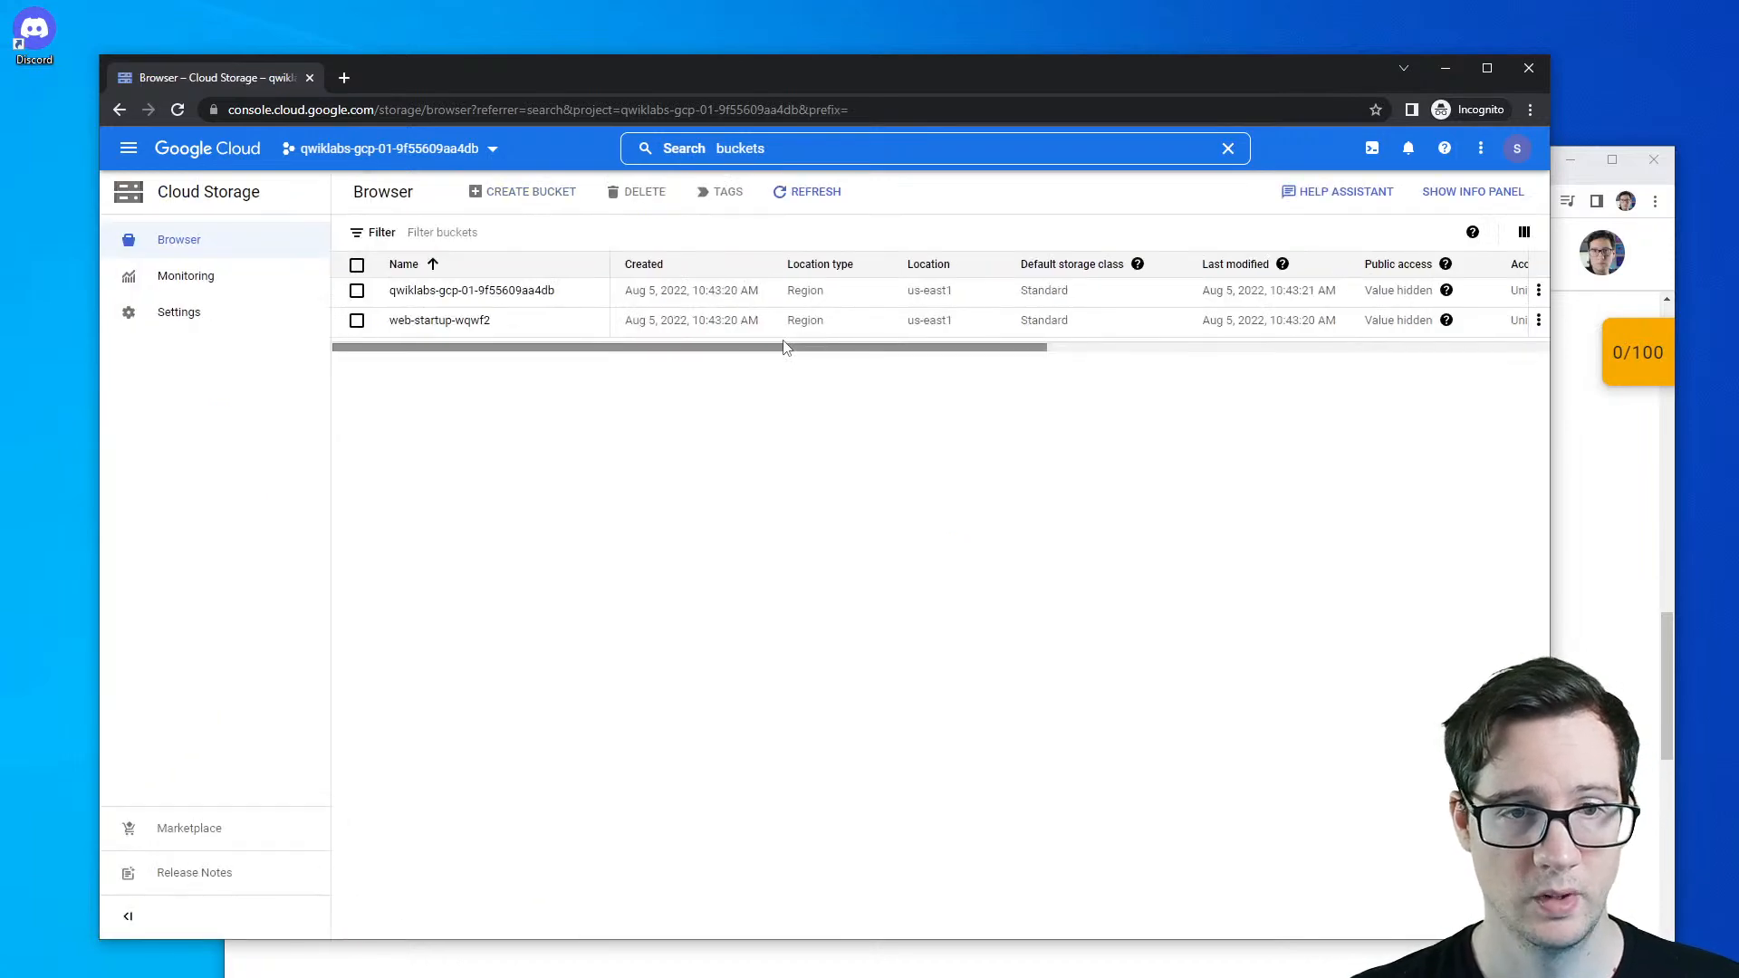
# - Check the required startup bucket name on the lab page and try to create a bucket in Cloud Storage
pyautogui.click(1599, 504)
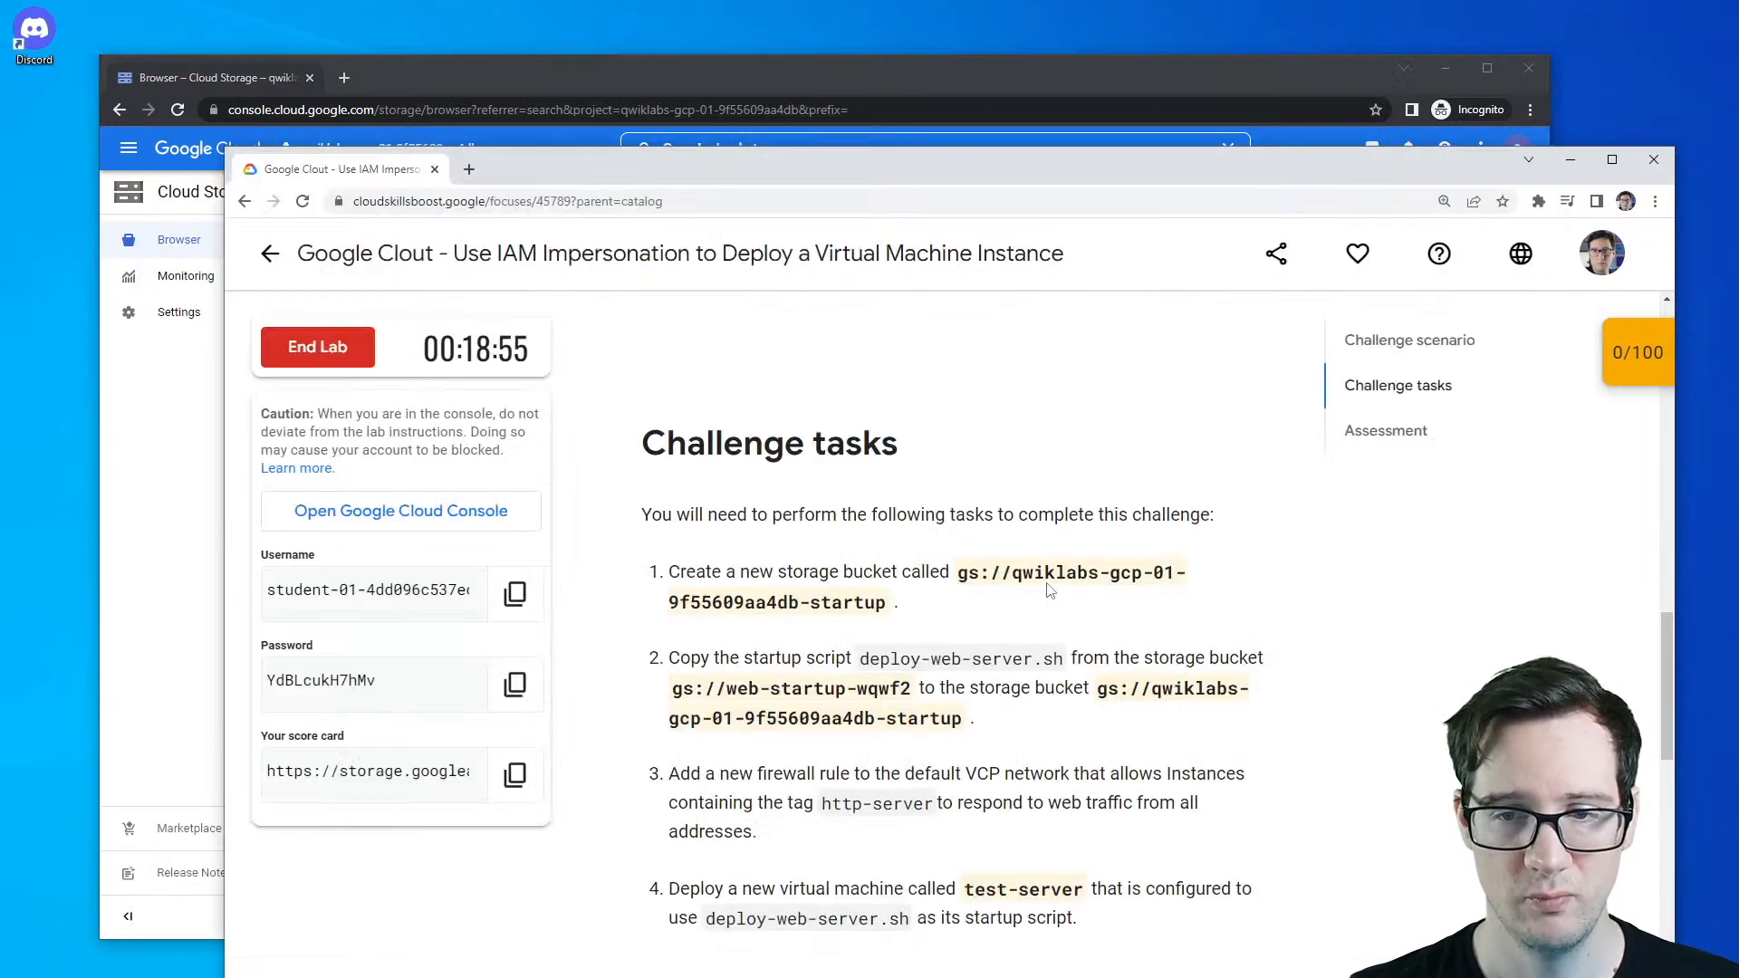
pyautogui.moveTo(836, 176); pyautogui.dragTo(867, 153)
pyautogui.moveTo(1045, 547); pyautogui.dragTo(918, 579)
pyautogui.hotkey('alt', 'Tab')
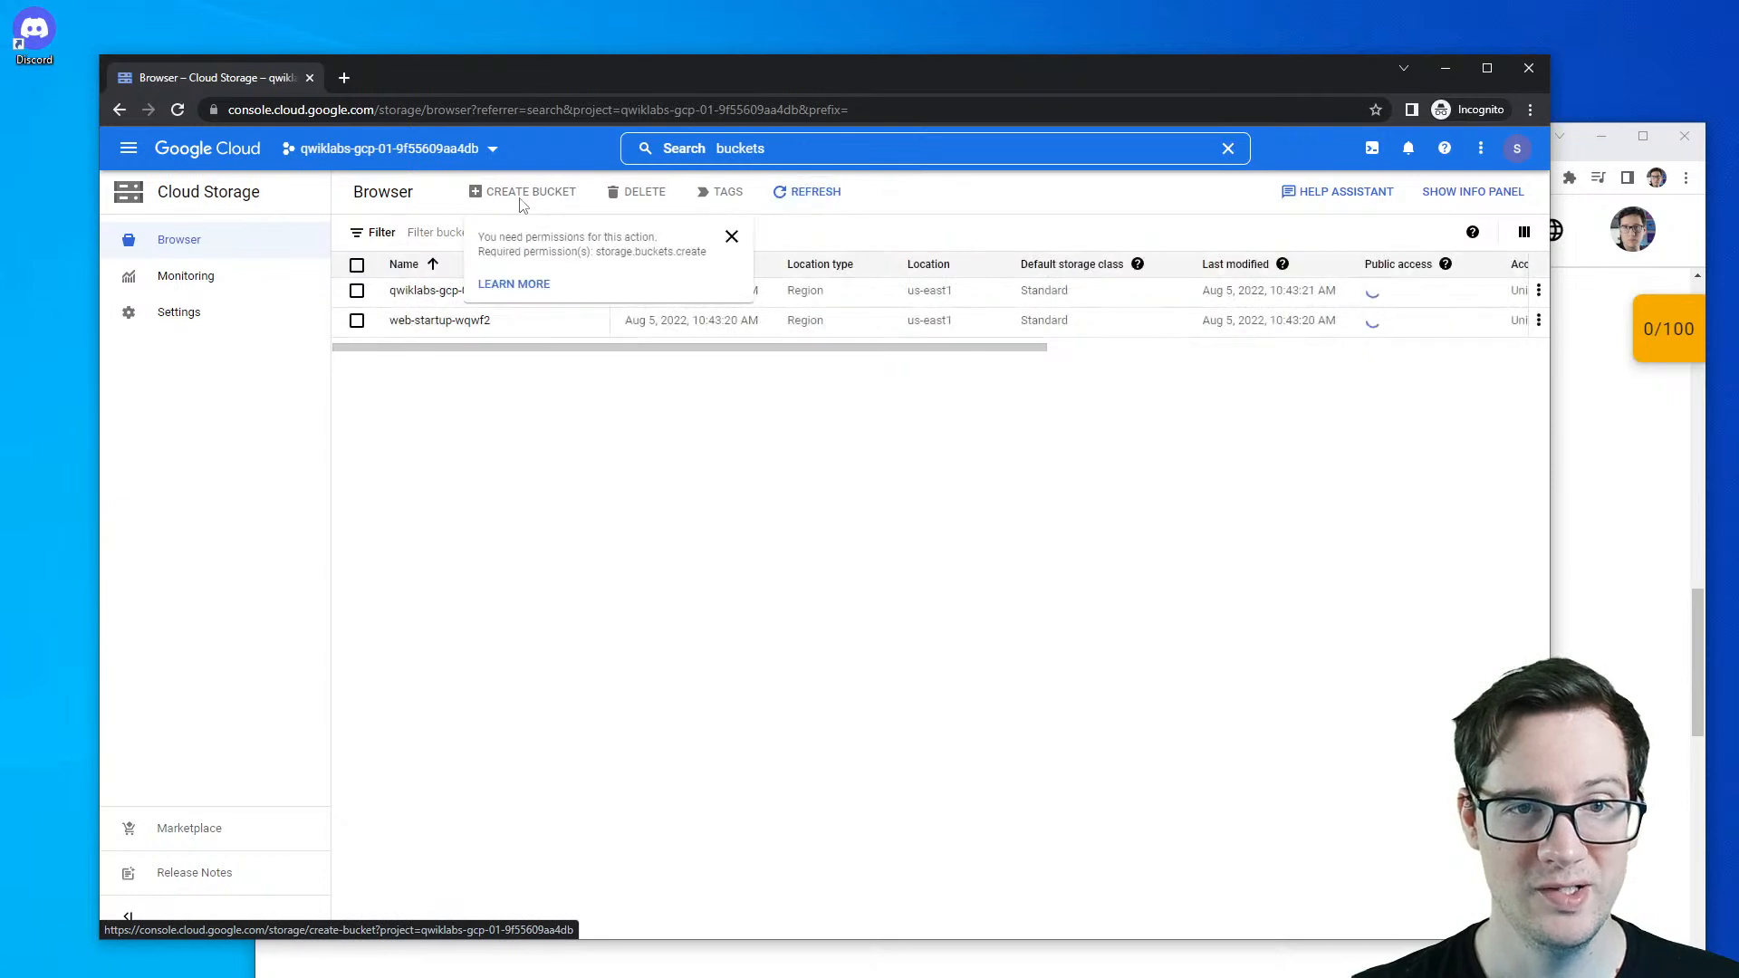
pyautogui.click(535, 233)
pyautogui.click(1425, 532)
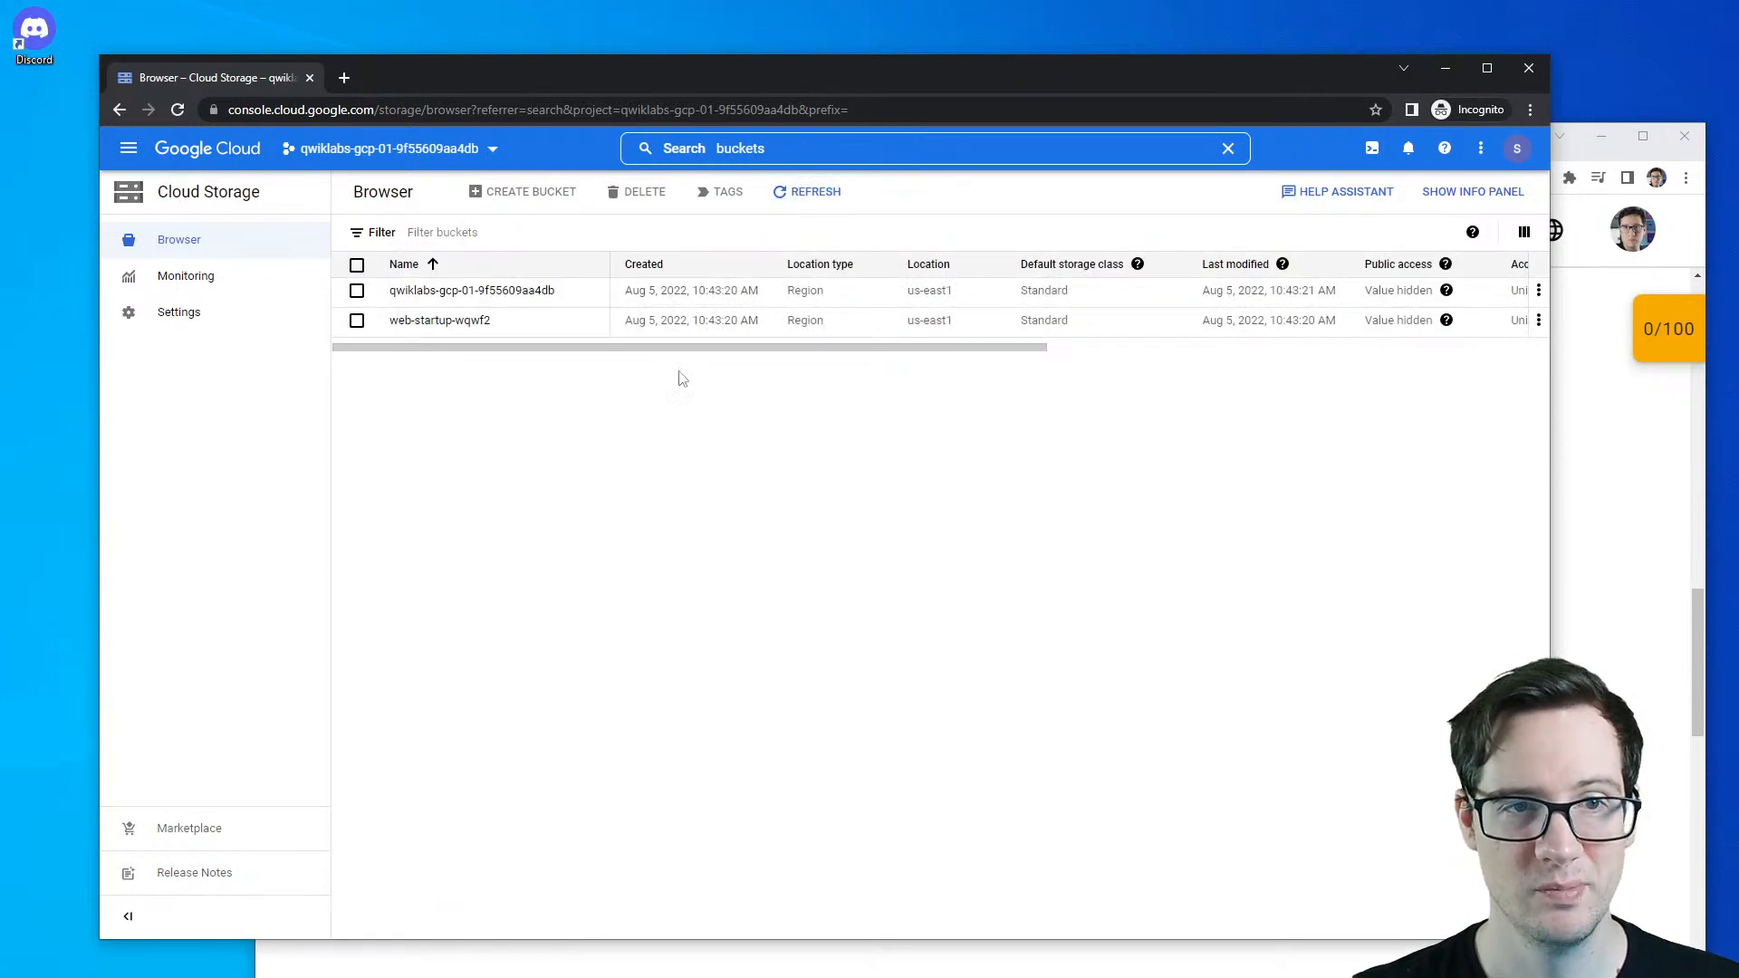
# - Open the project selector, switch to the lab page, and read the challenge scenario about the student account's permissions
pyautogui.click(461, 150)
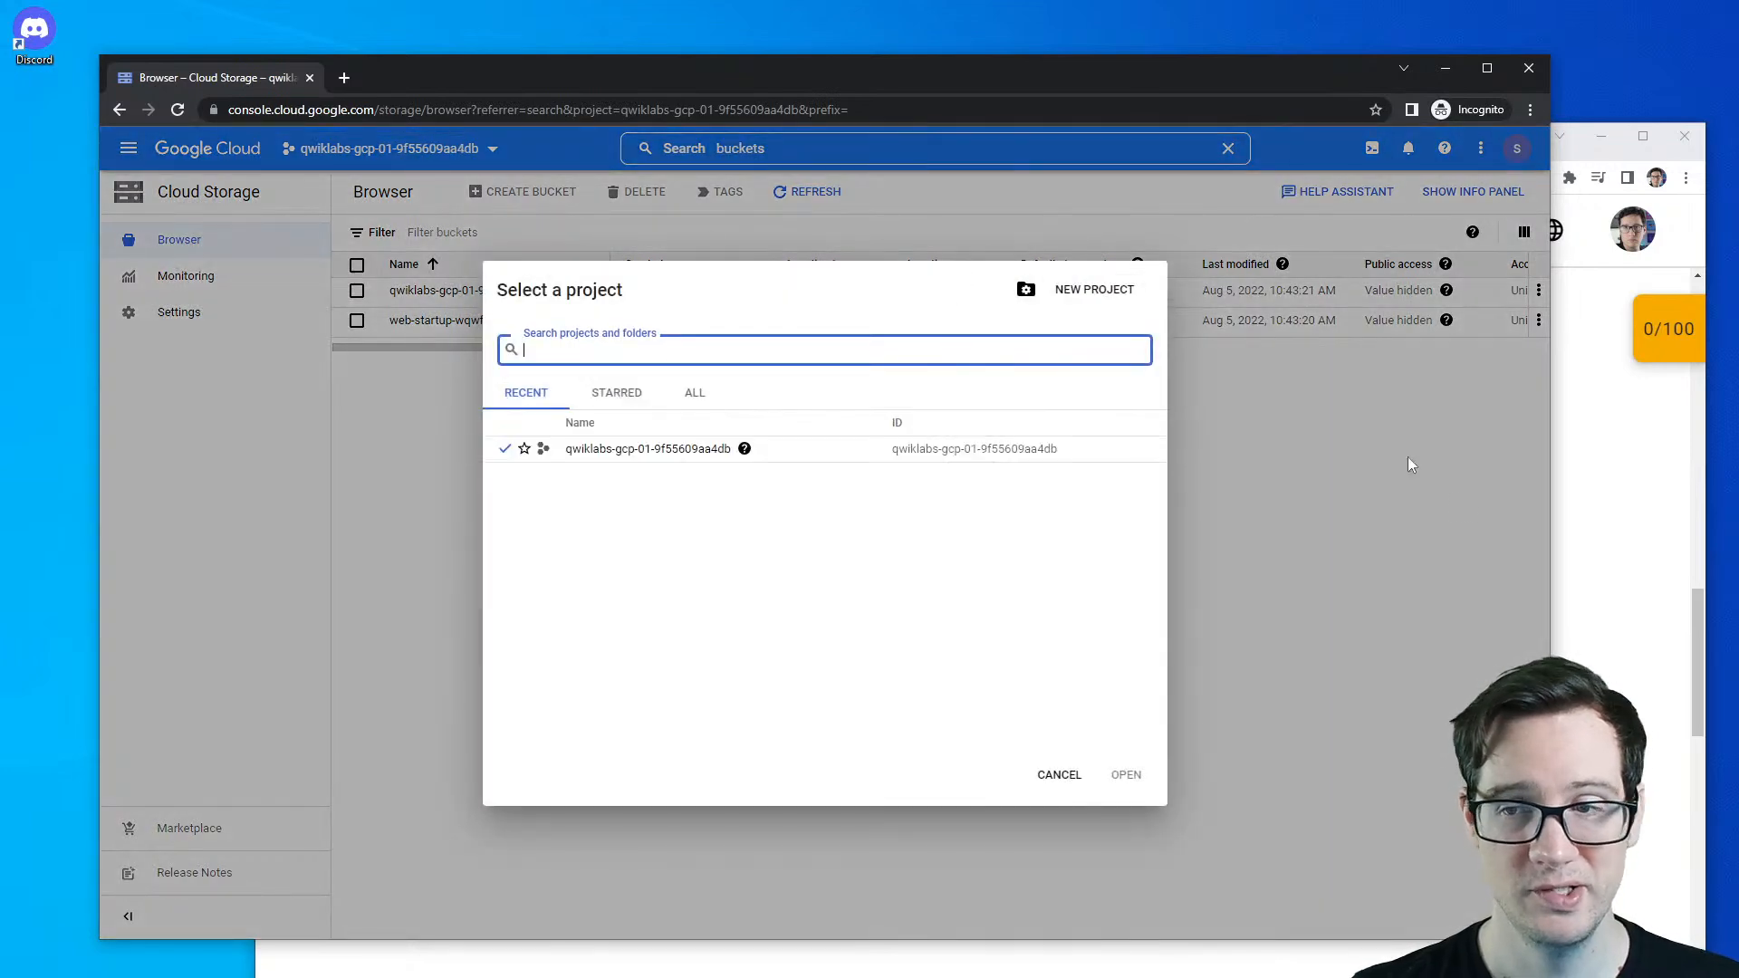
pyautogui.click(1619, 484)
pyautogui.moveTo(737, 493); pyautogui.dragTo(1148, 504)
pyautogui.moveTo(778, 493); pyautogui.dragTo(1147, 484)
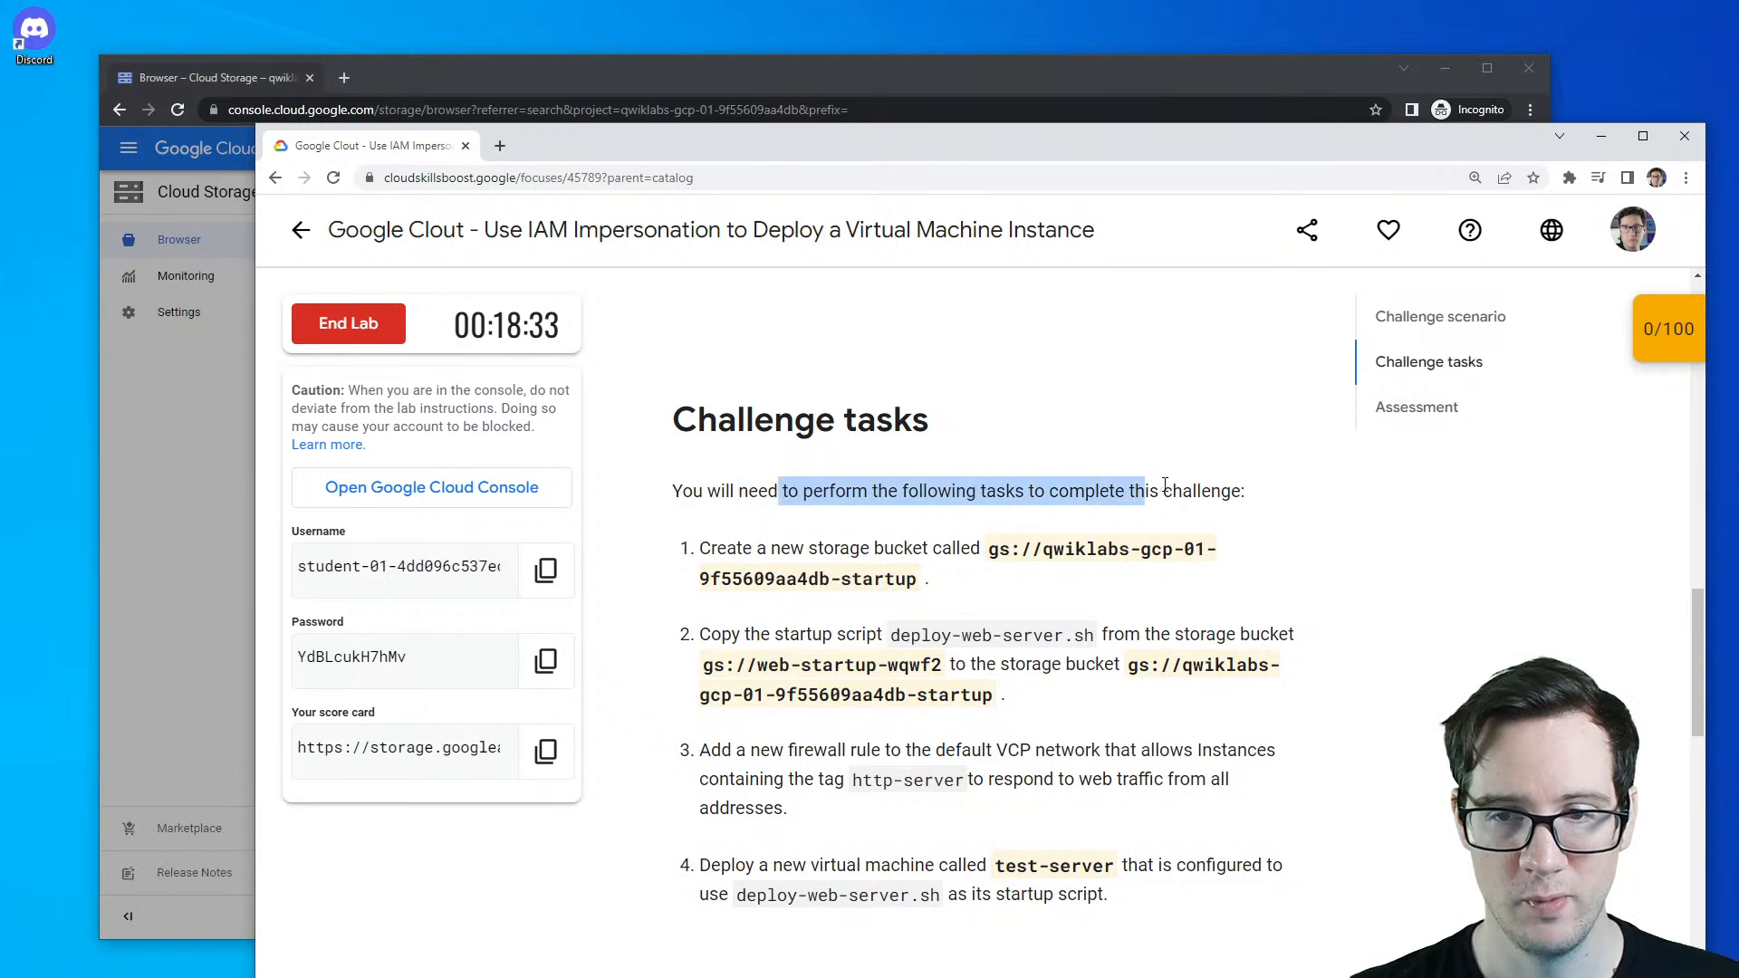
pyautogui.scroll(8, 1147, 484)
pyautogui.moveTo(693, 499); pyautogui.dragTo(769, 558)
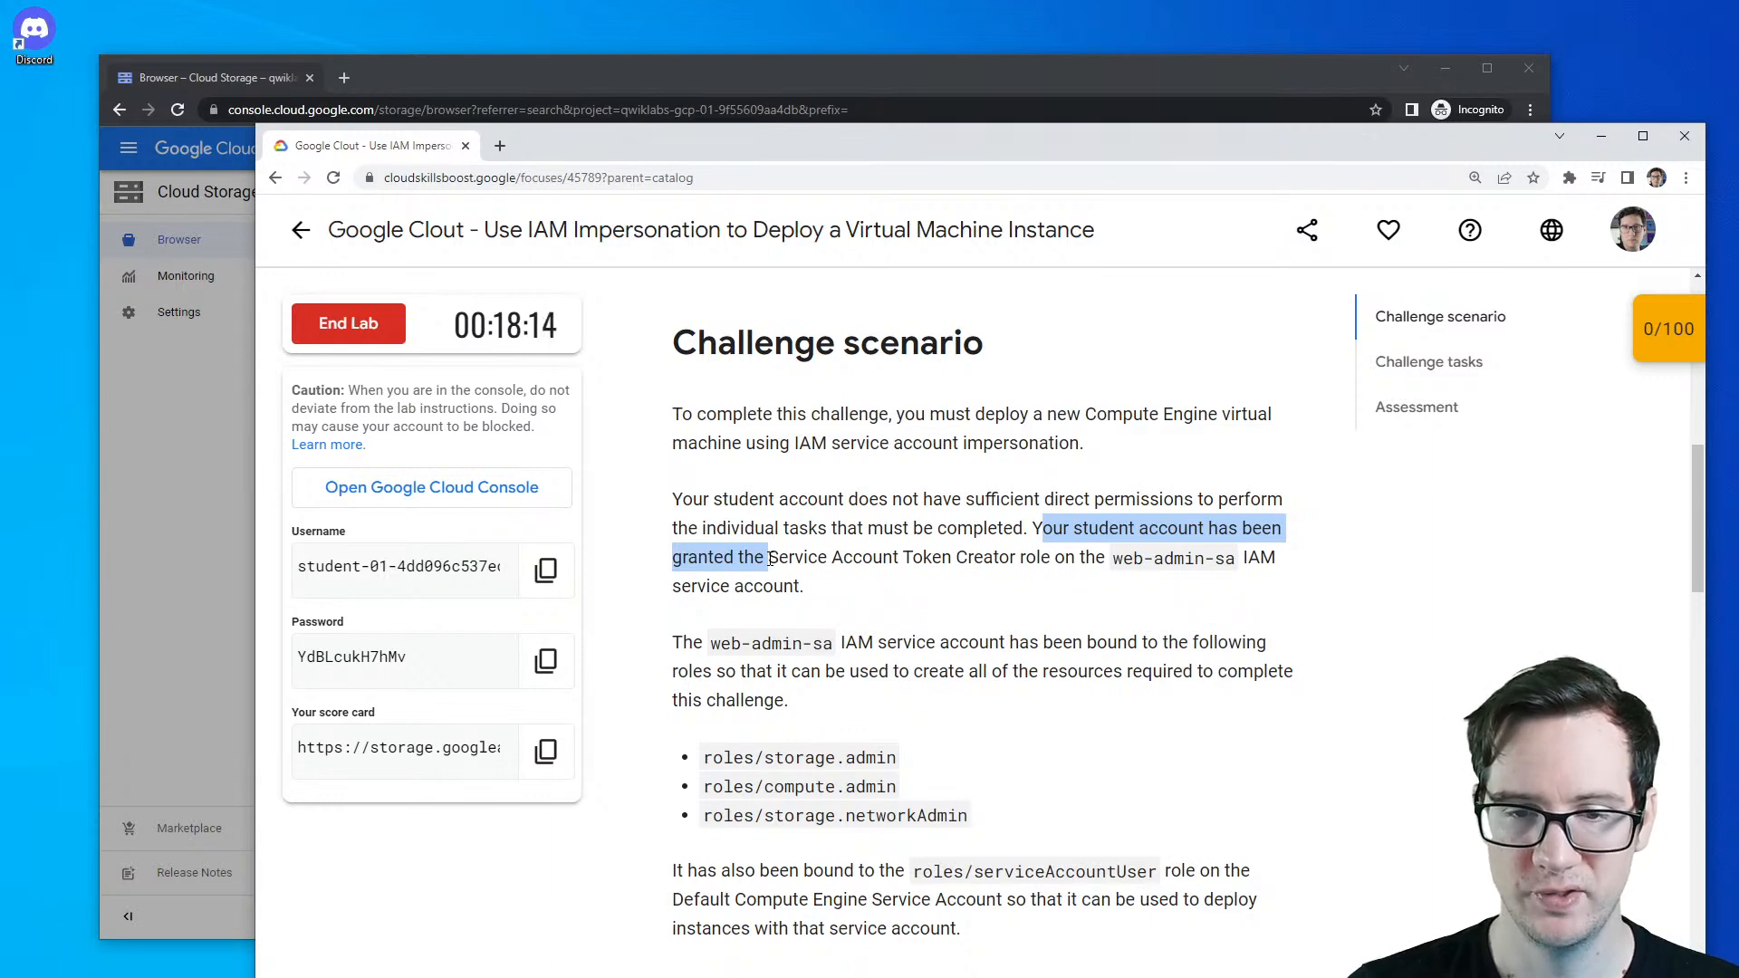
# - Return to the console, cancel the project selection, and open Service Accounts by searching for "service account"
pyautogui.hotkey('alt', 'Tab')
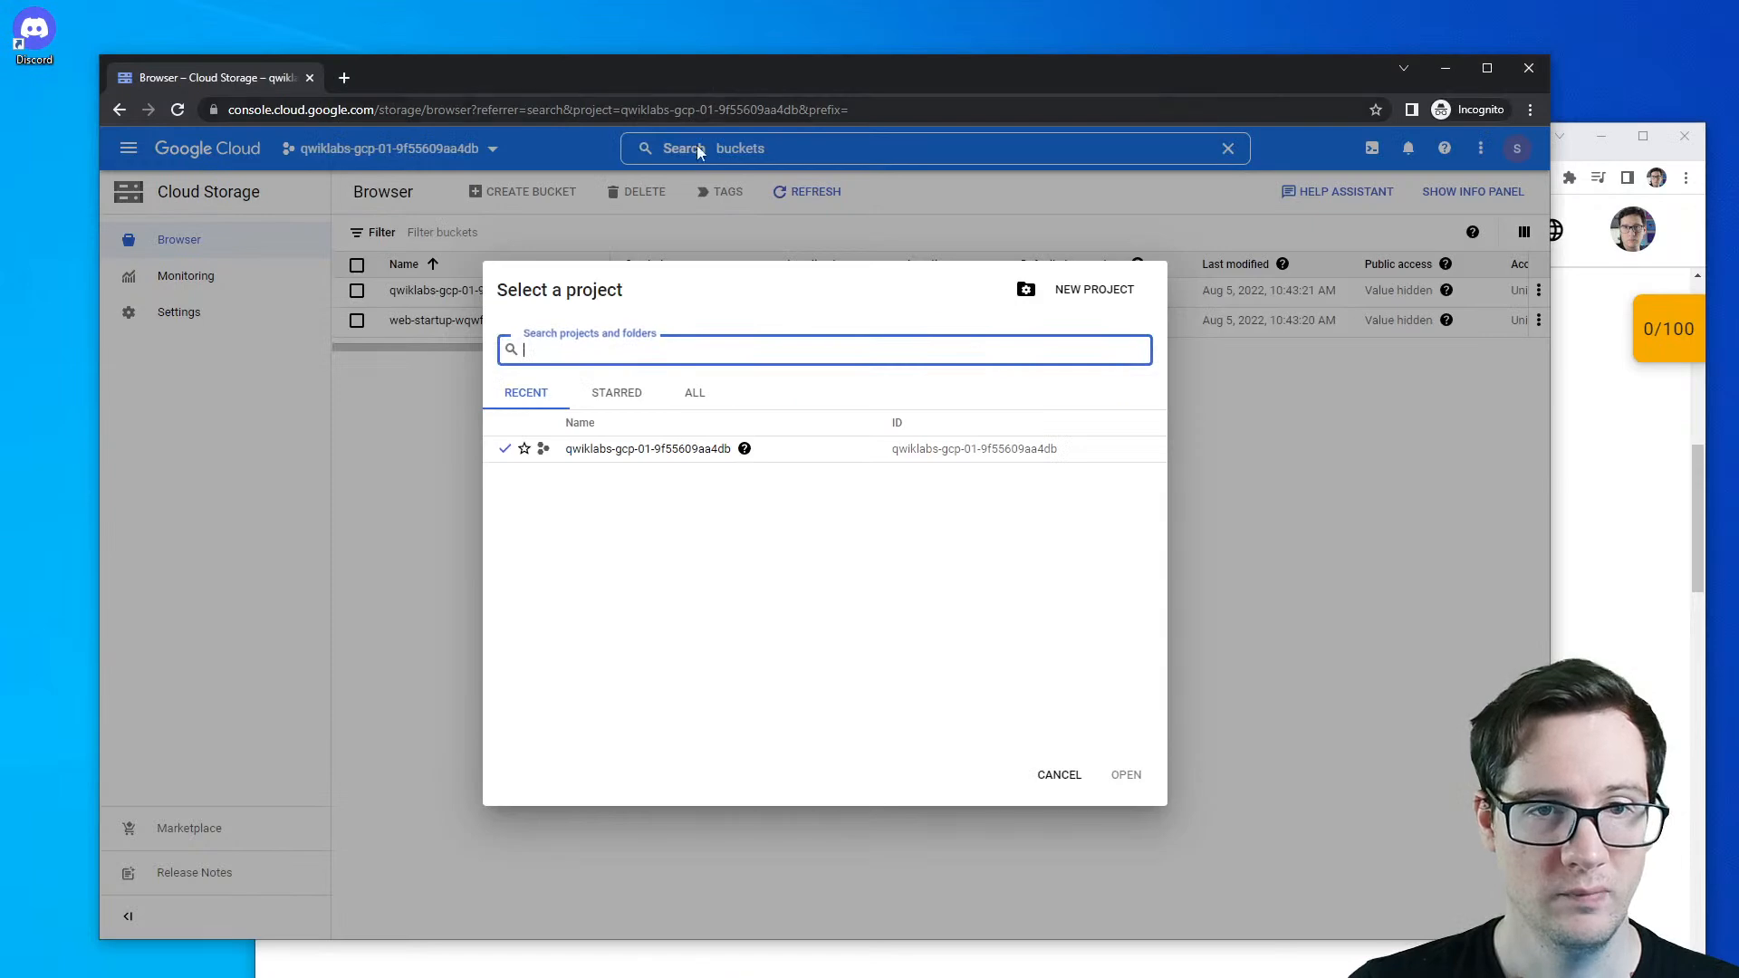
pyautogui.click(1059, 774)
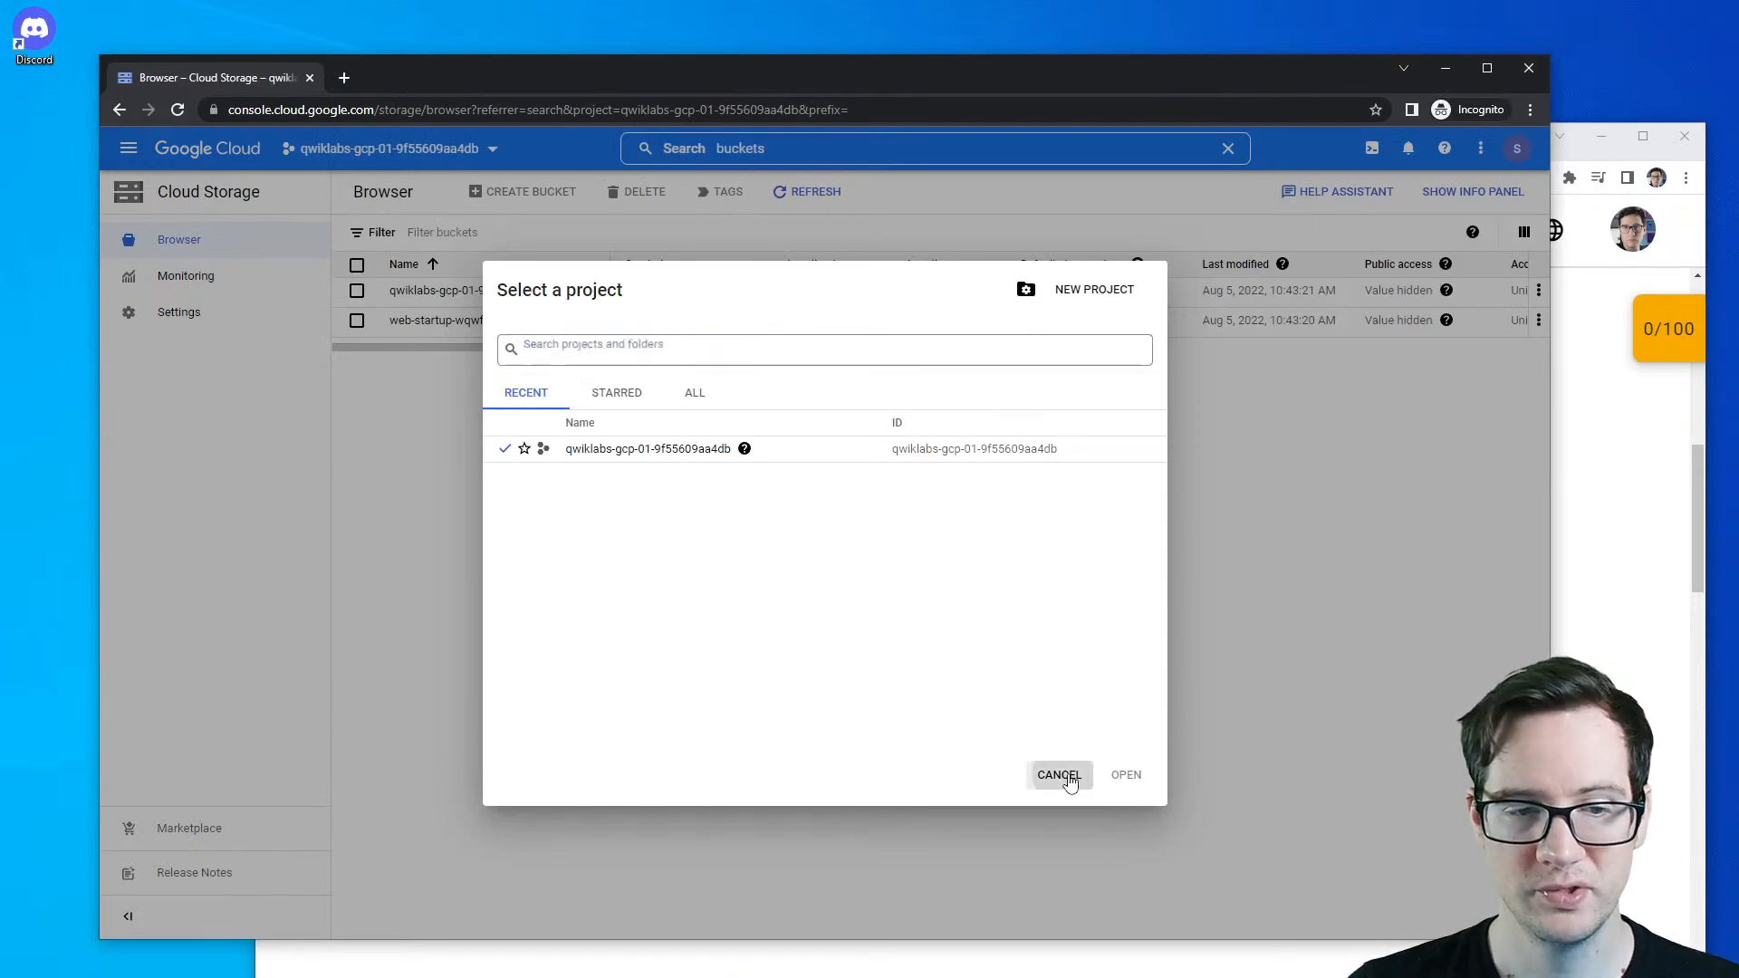
pyautogui.click(803, 147)
pyautogui.hotkey('ctrl', 'a')
pyautogui.write('service accou')
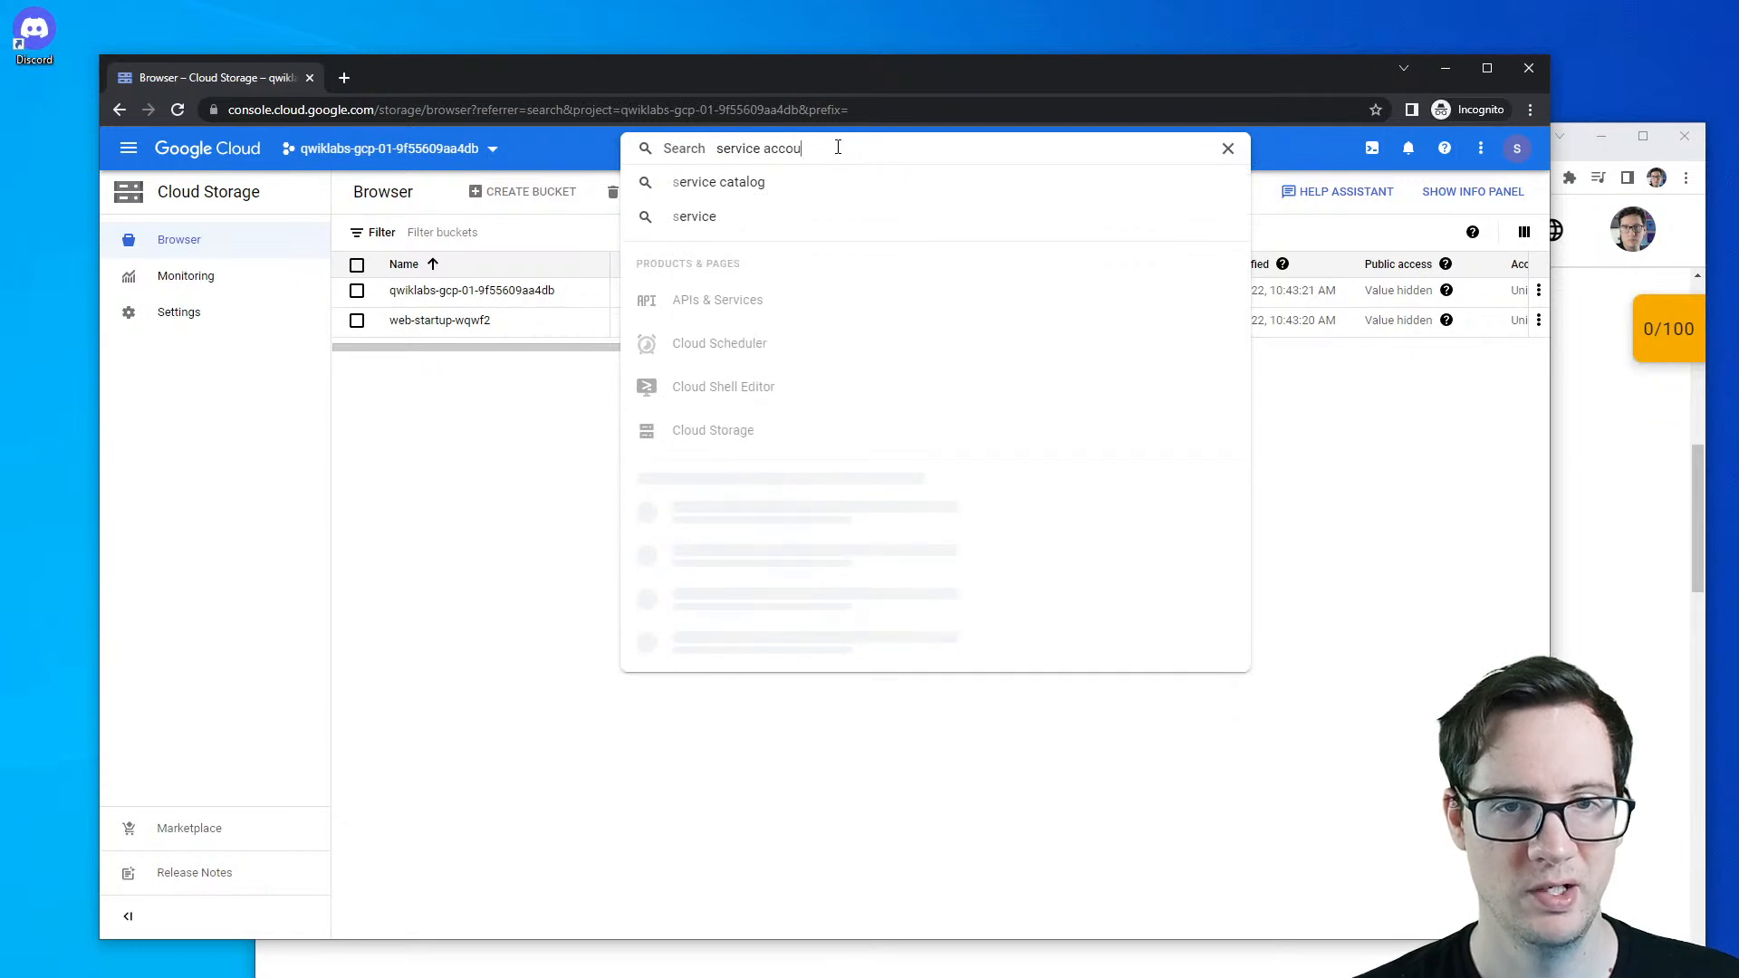
pyautogui.write('nt')
pyautogui.click(810, 299)
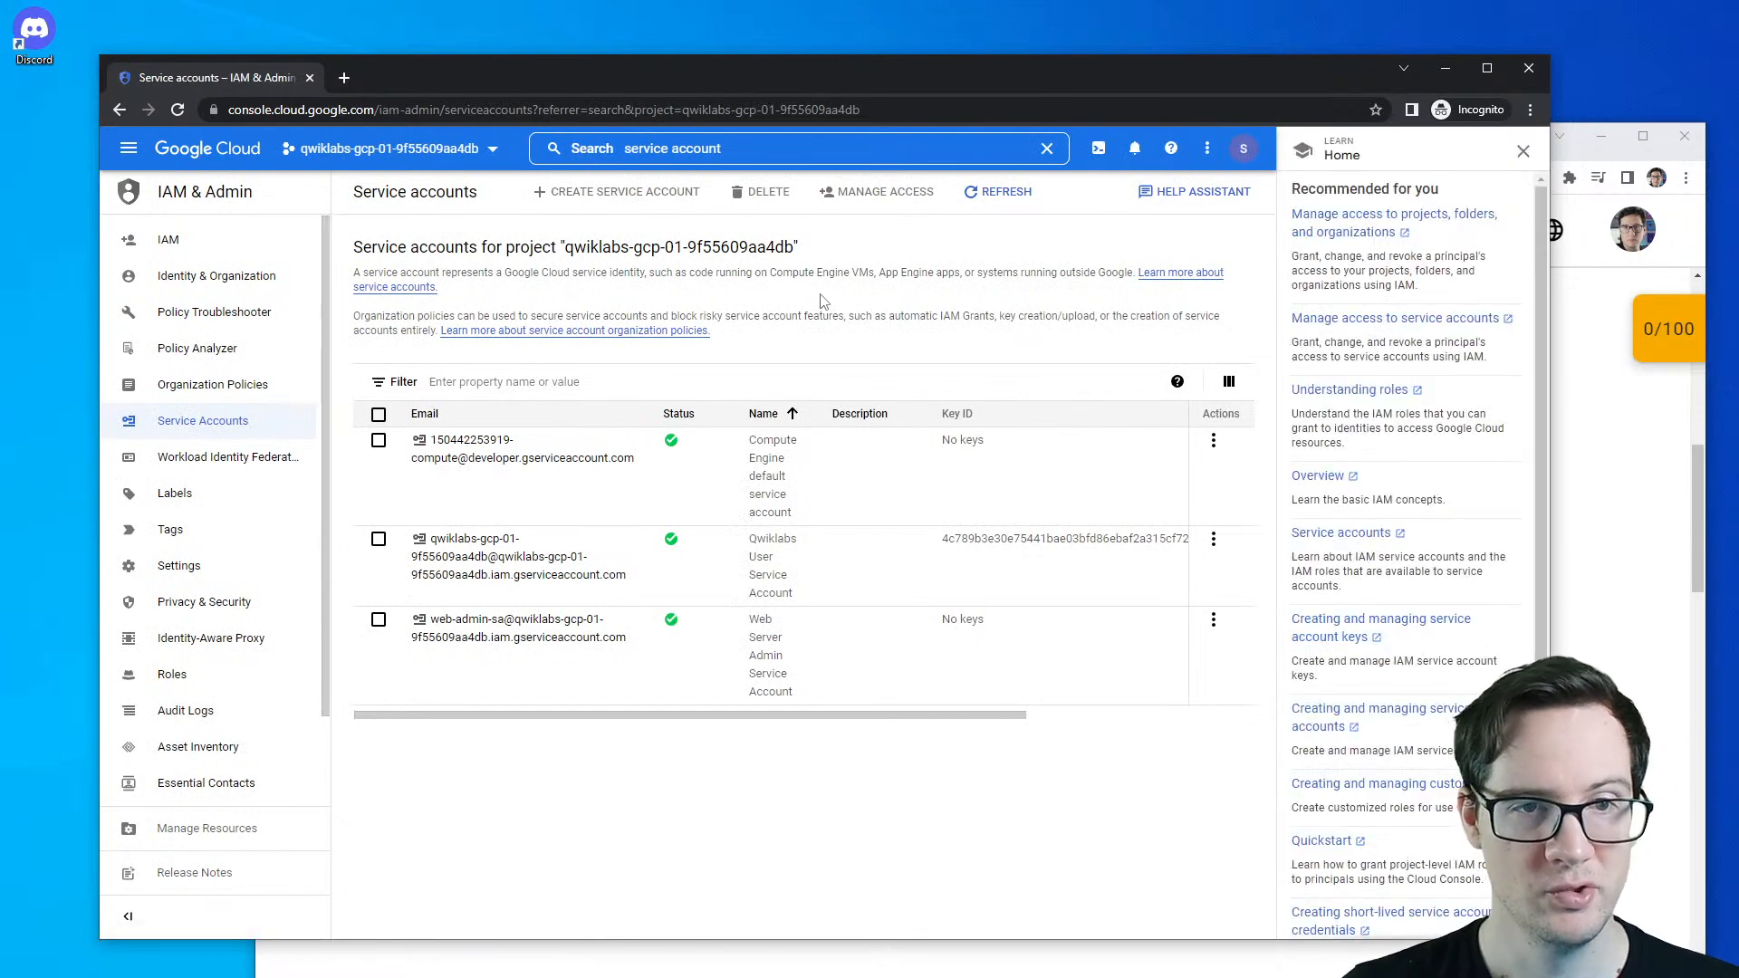
# - Read the description of what a service account represents and close the Learn recommendations
pyautogui.moveTo(509, 268); pyautogui.dragTo(663, 273)
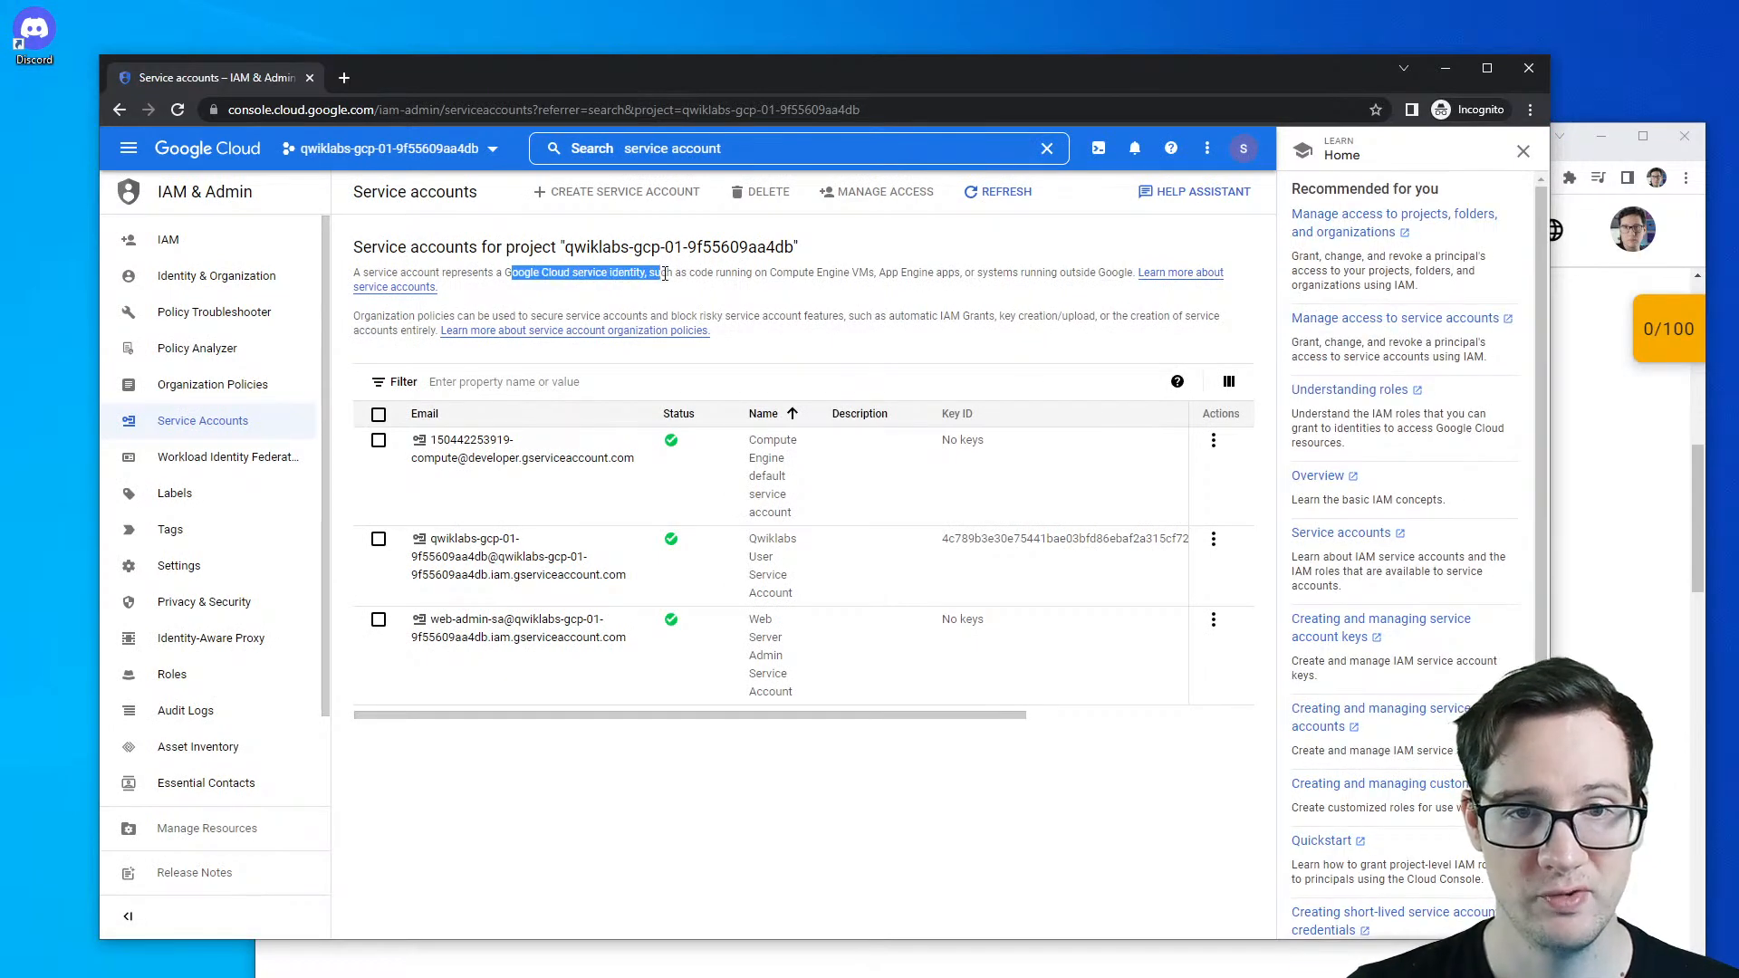
pyautogui.moveTo(769, 272); pyautogui.dragTo(1123, 272)
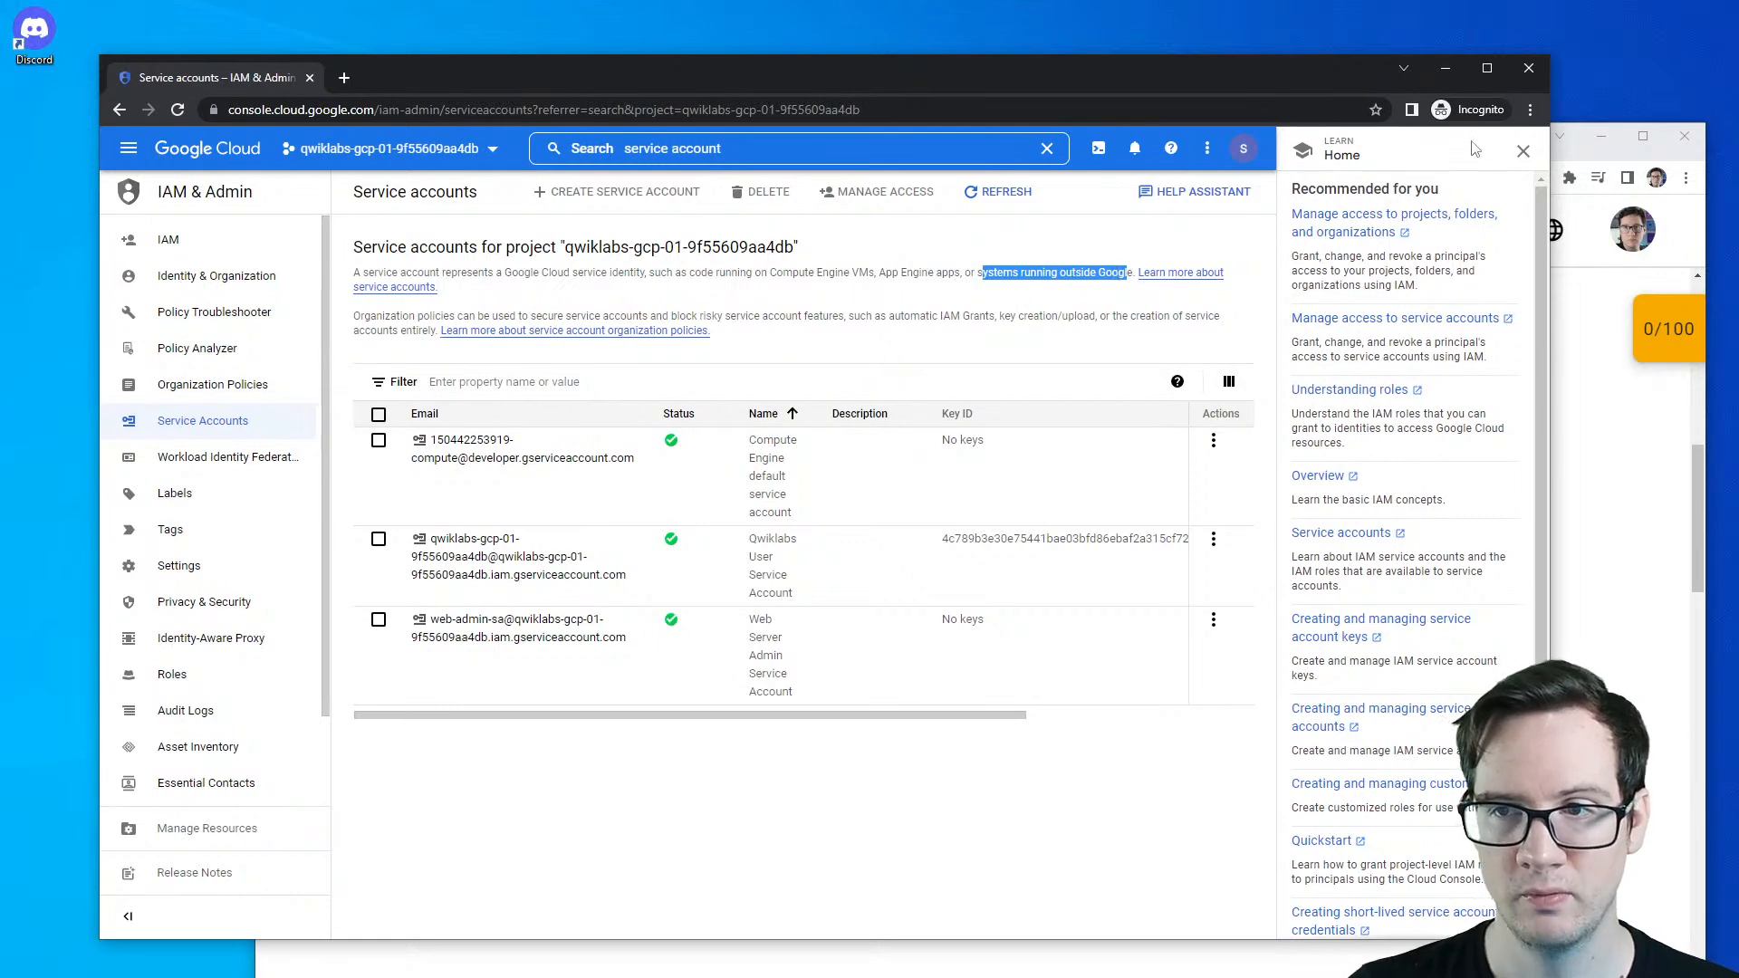
pyautogui.click(1522, 151)
# - Switch to the lab page and review the challenge tasks and the Service Account Token Creator role granted on web-admin-sa
pyautogui.hotkey('alt', 'Tab')
pyautogui.scroll(7, 1041, 645)
pyautogui.scroll(-10, 1042, 645)
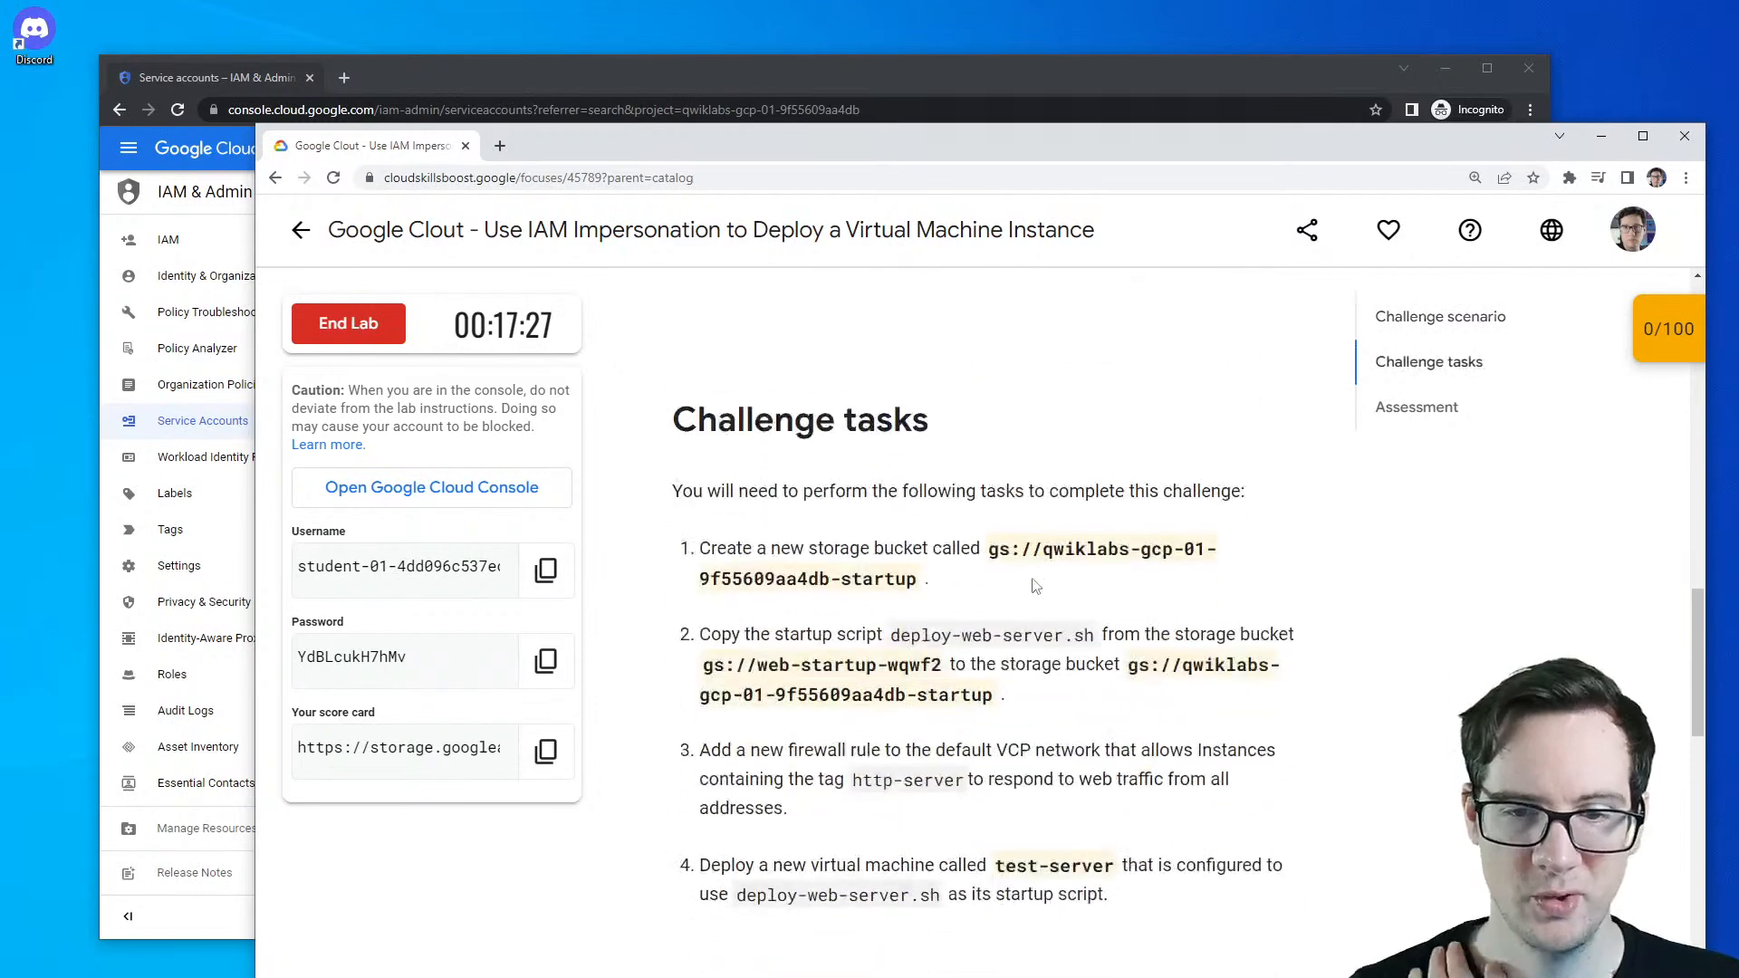
pyautogui.scroll(6, 1032, 579)
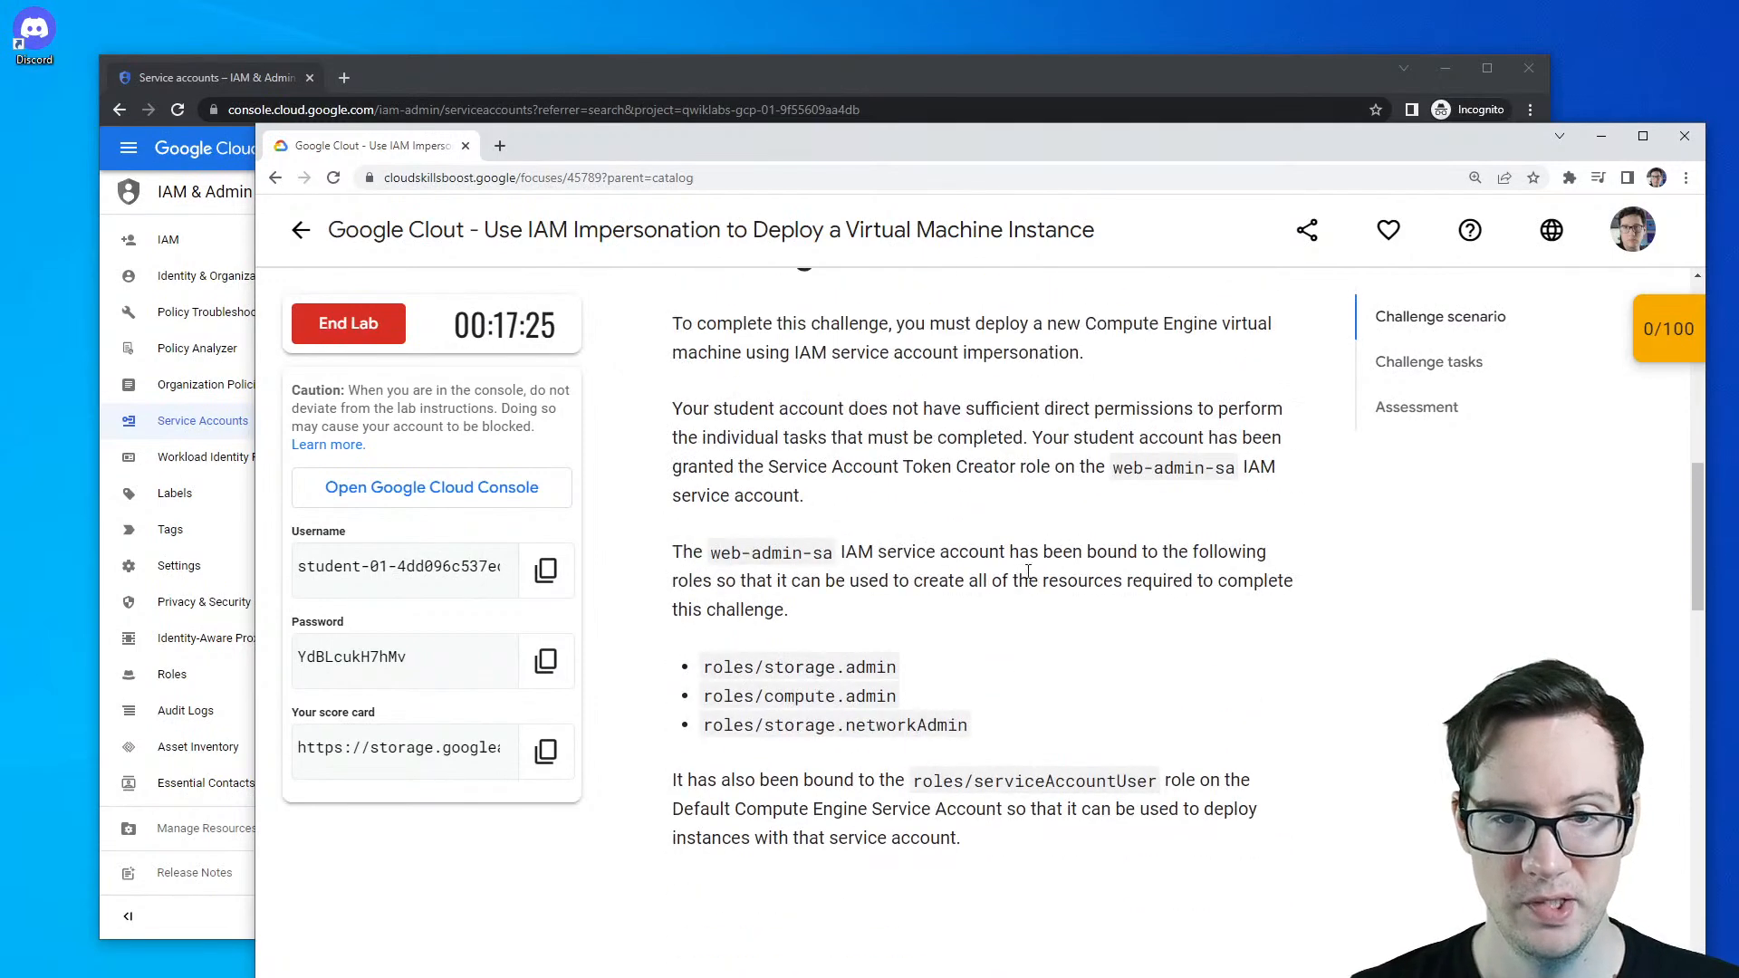
pyautogui.moveTo(777, 466); pyautogui.dragTo(1131, 455)
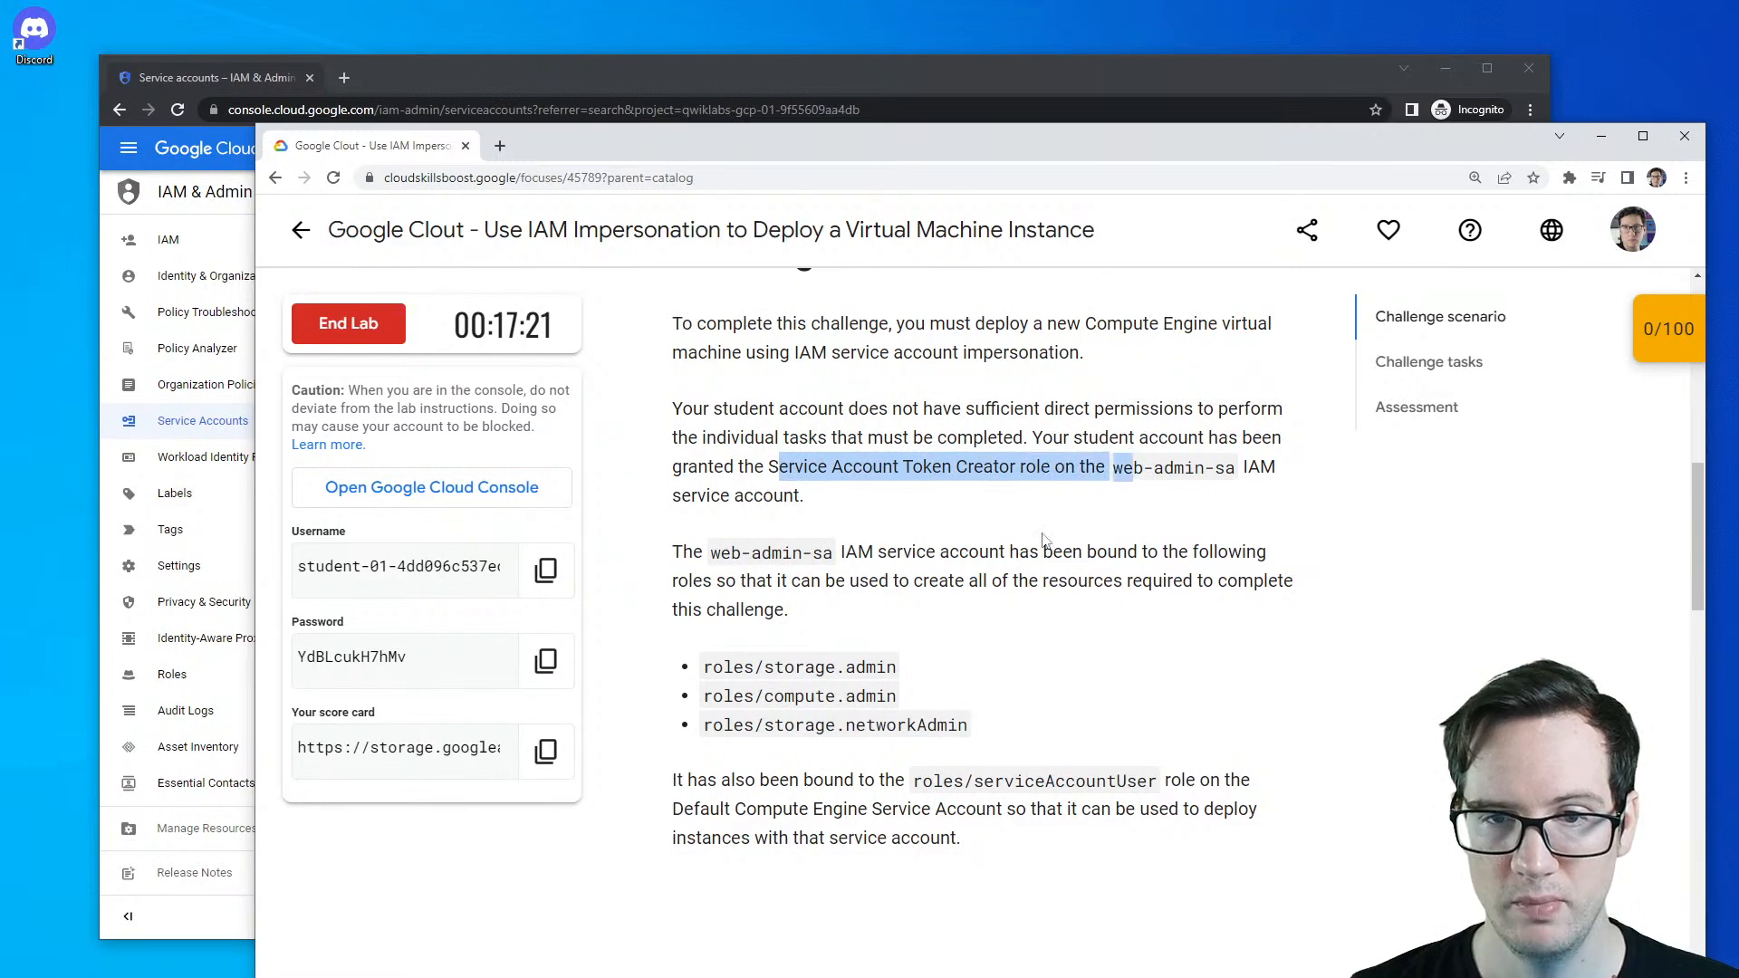
pyautogui.moveTo(905, 323); pyautogui.dragTo(1266, 330)
# - Open the Cloud Console home in a second browser tab and go to Compute Engine by searching for "compute engine"
pyautogui.click(899, 108)
pyautogui.click(735, 148)
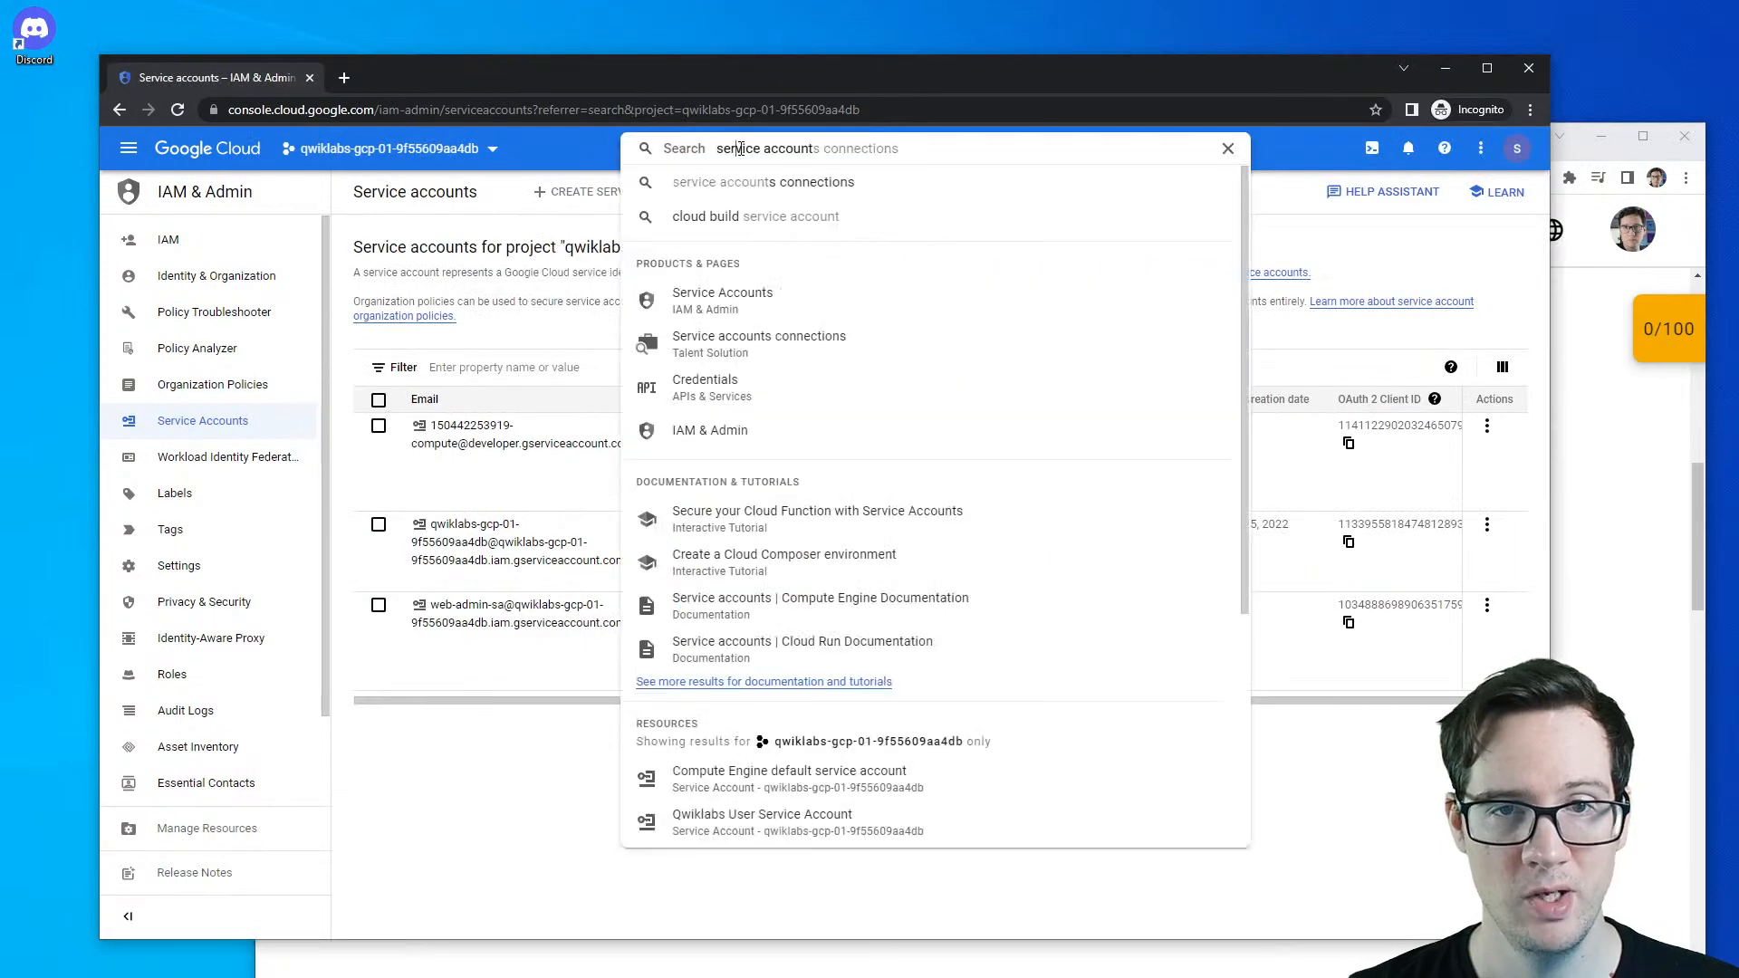
pyautogui.tripleClick(770, 148)
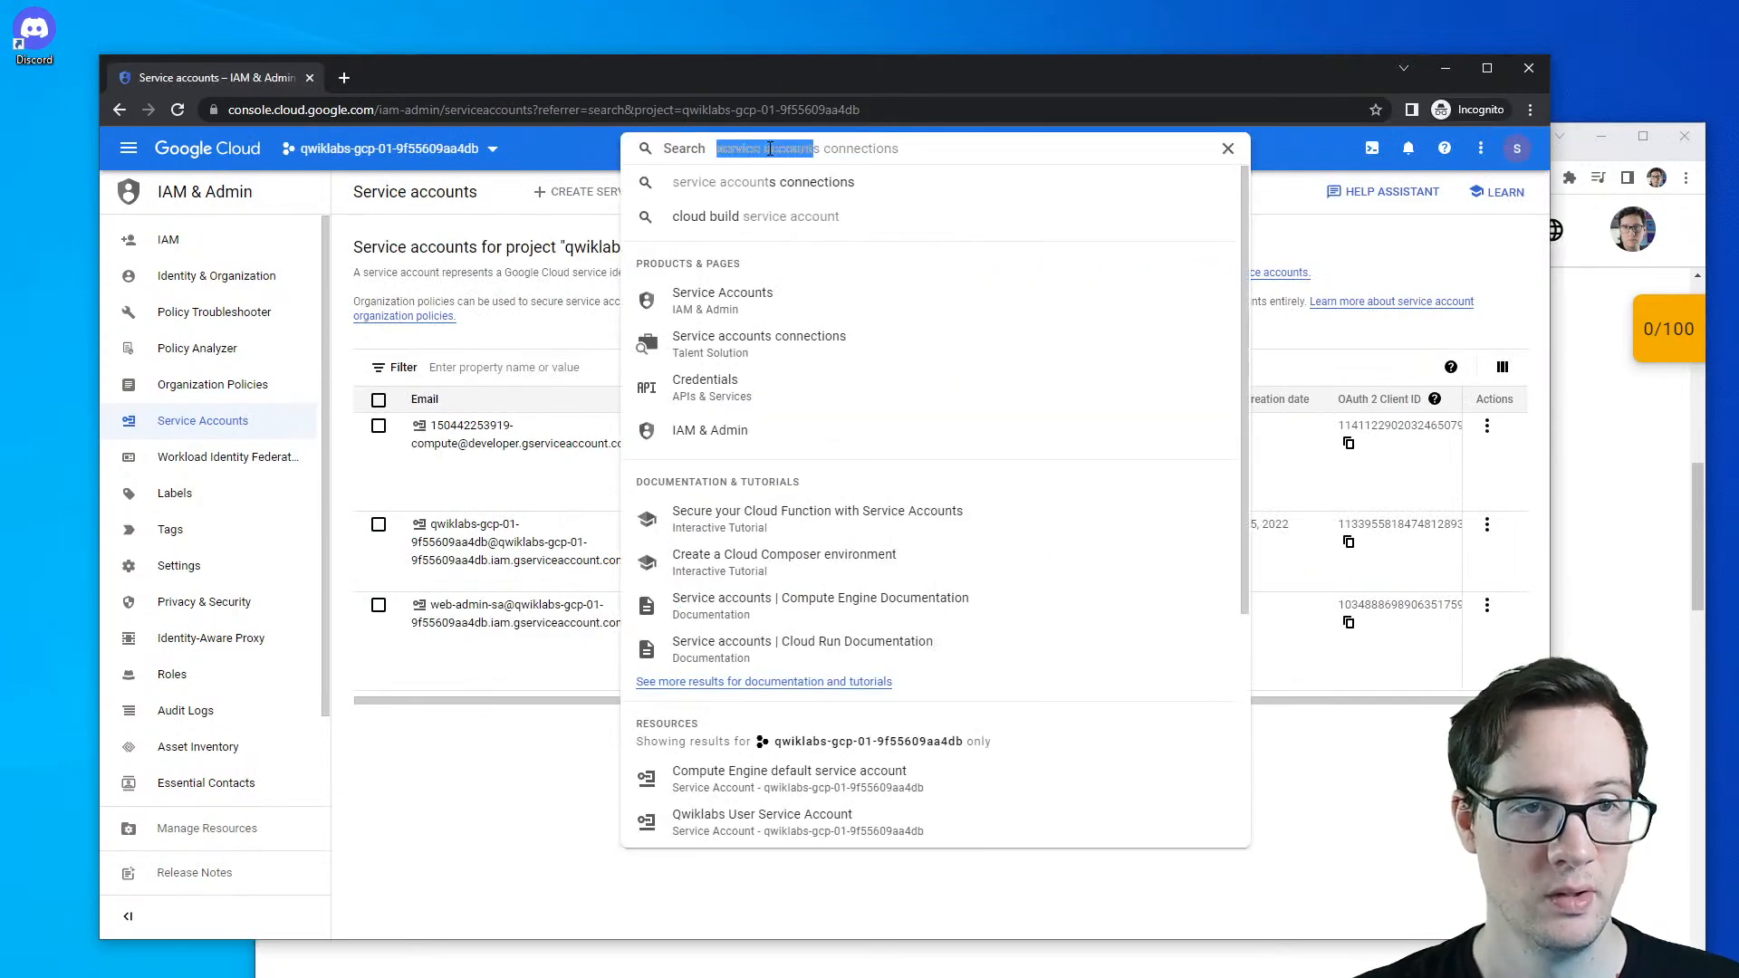
pyautogui.rightClick(227, 150)
pyautogui.click(269, 164)
pyautogui.click(437, 78)
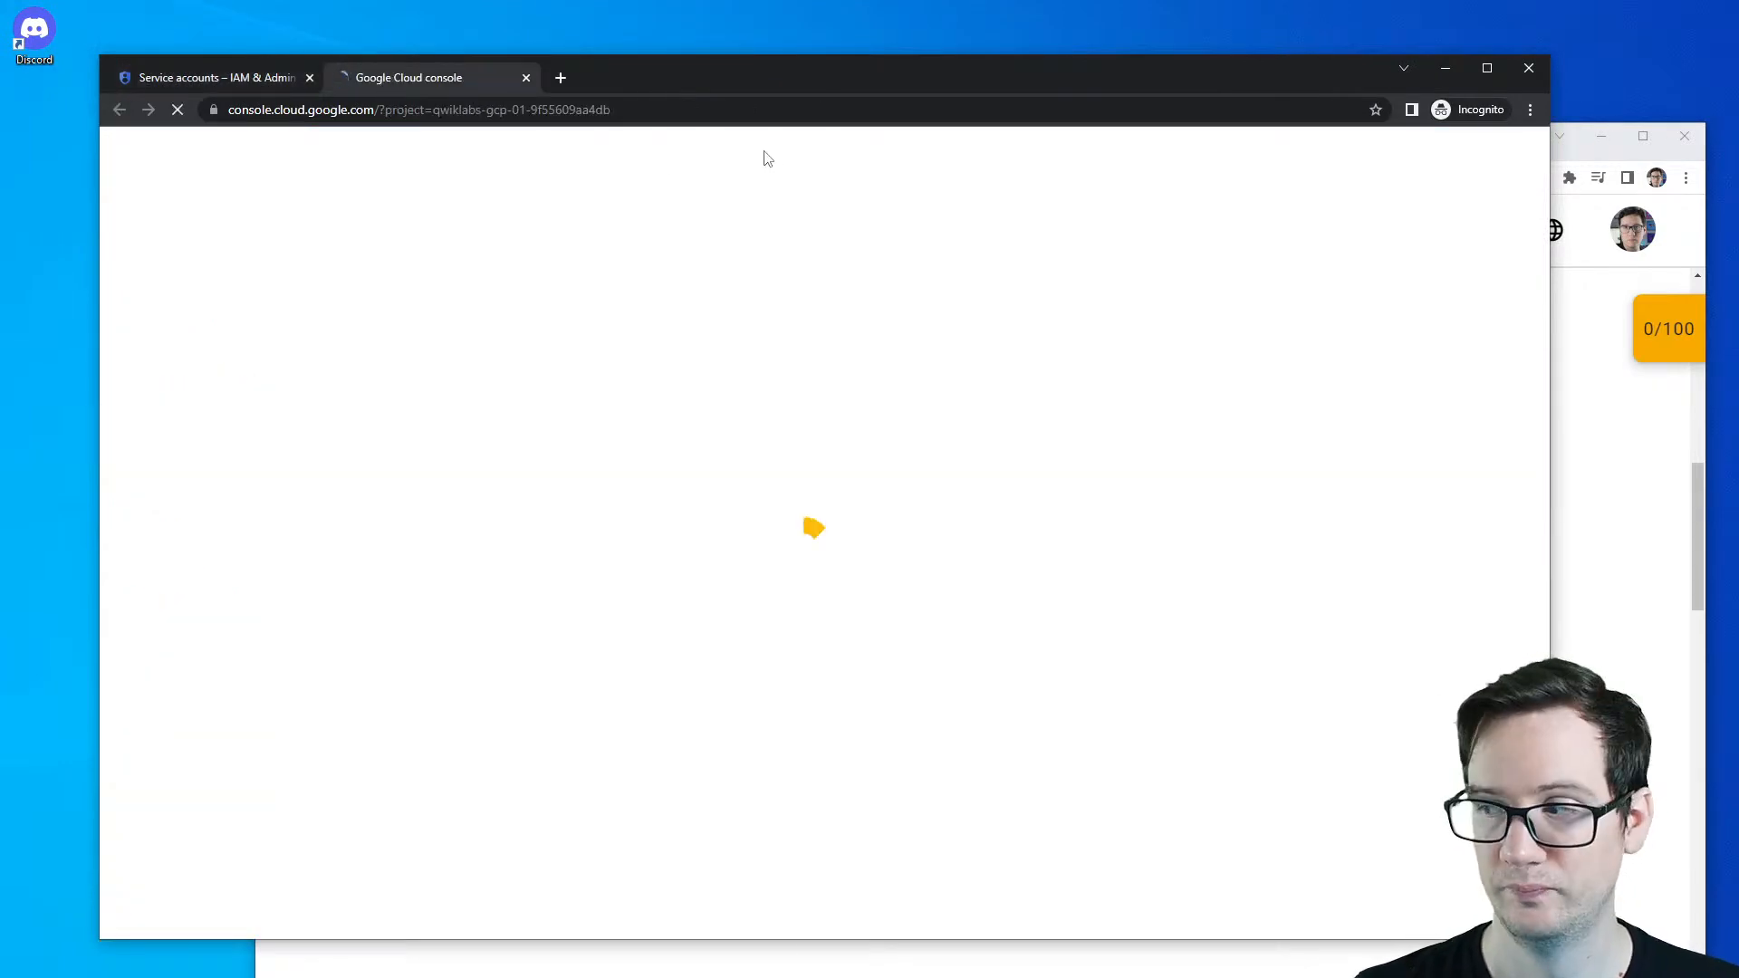
pyautogui.click(718, 147)
pyautogui.write('compute engine')
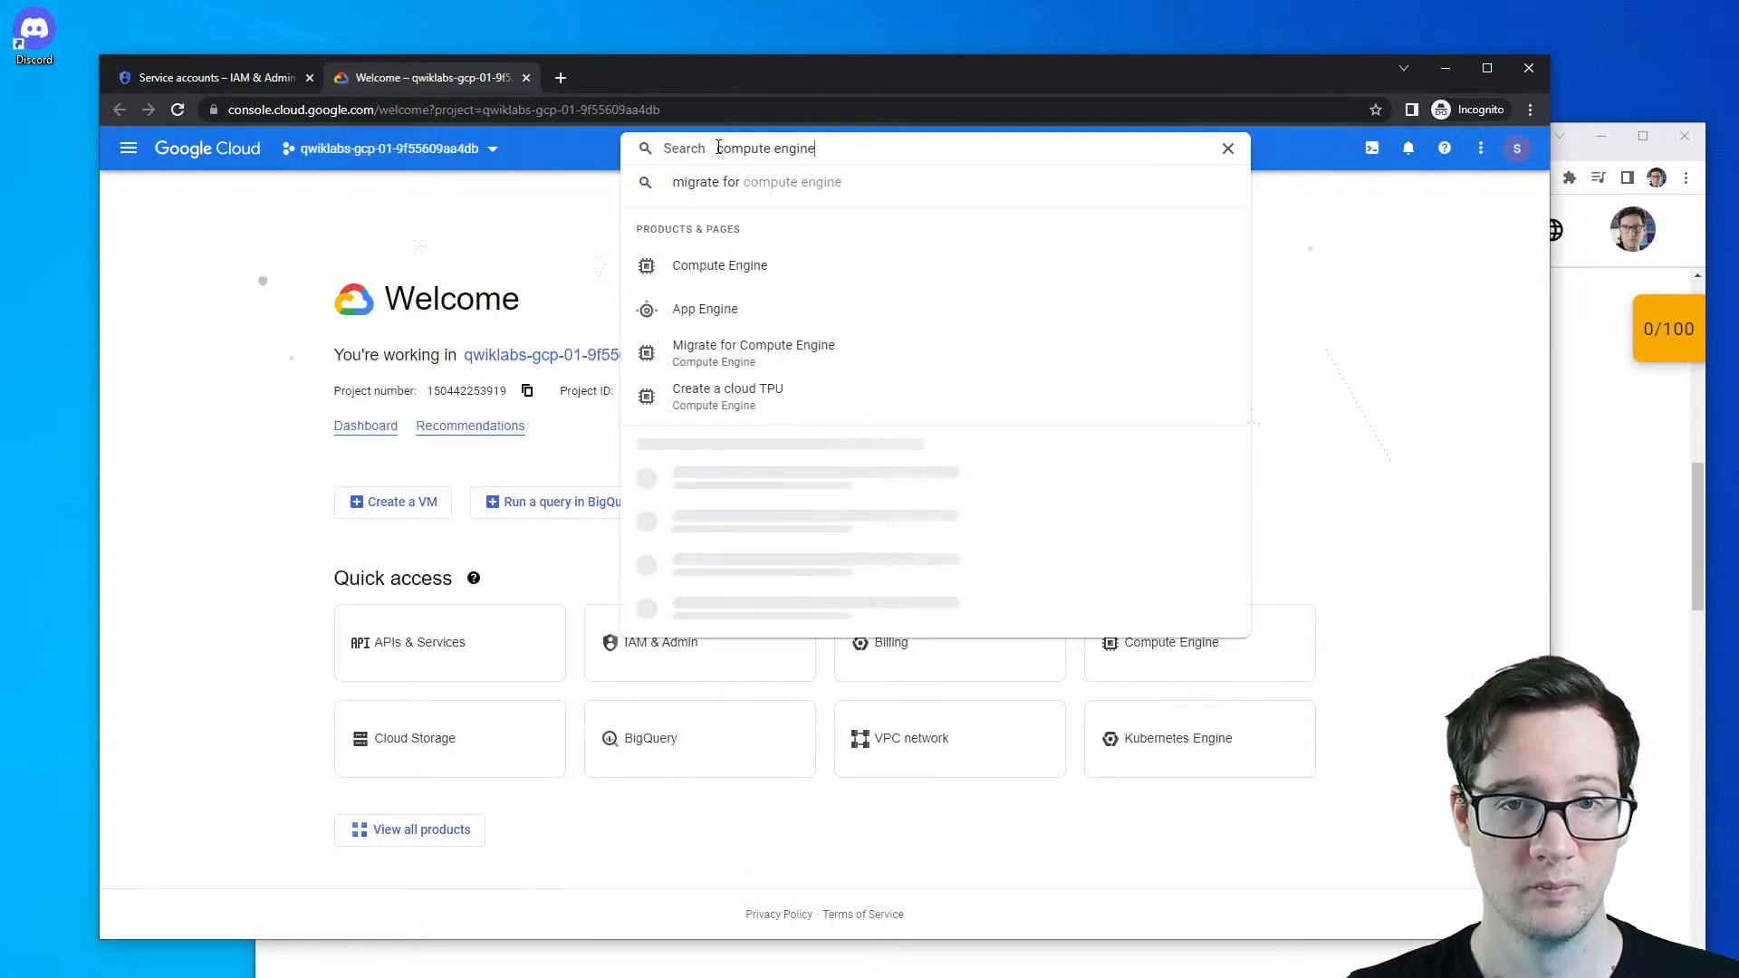
pyautogui.click(787, 287)
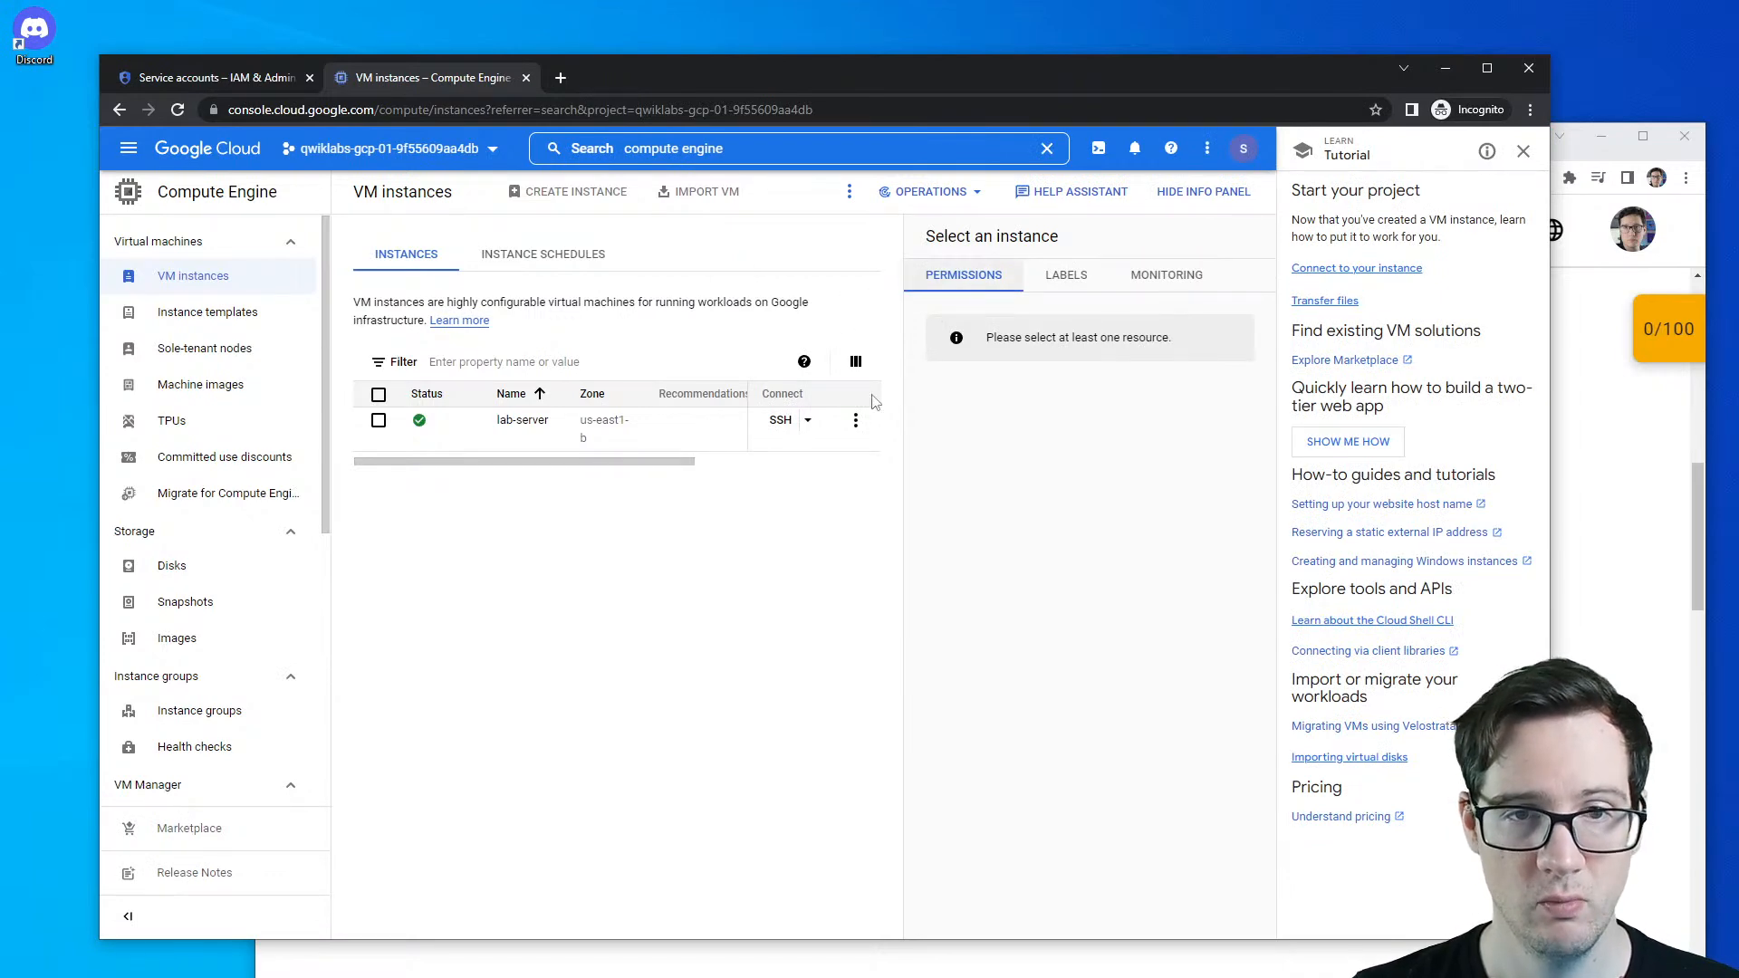
# - Check the instance creation option, view the instance templates, and return to the service accounts page
pyautogui.moveTo(562, 196)
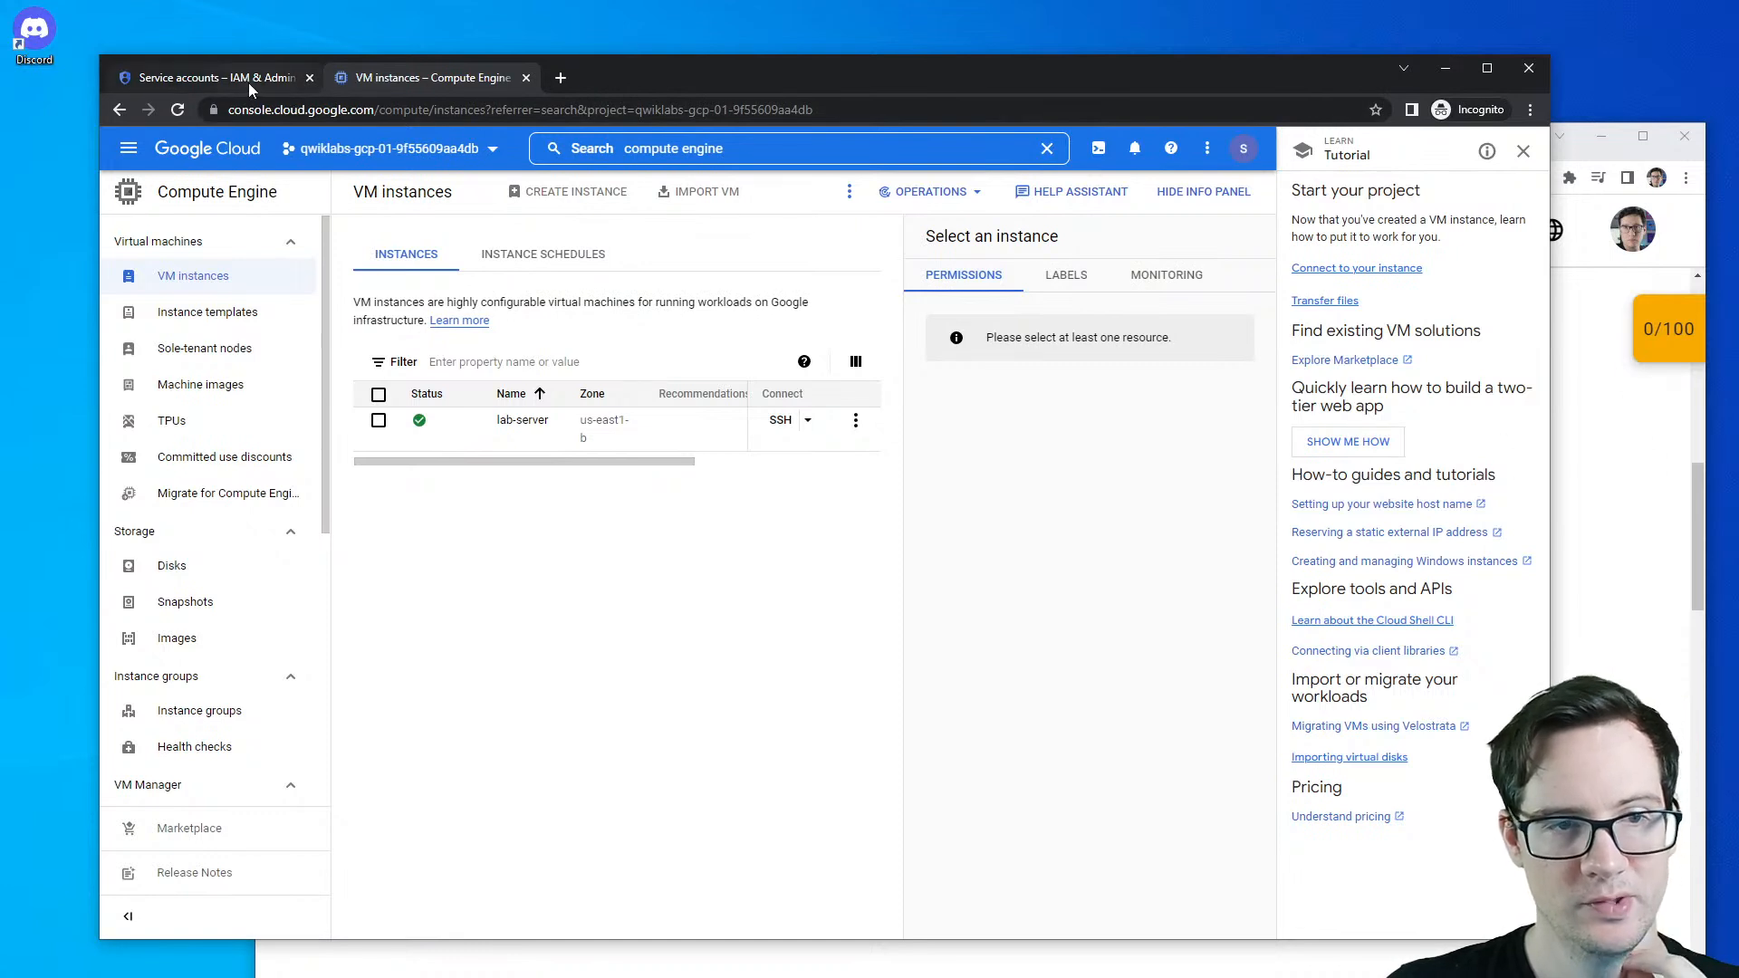
pyautogui.click(207, 311)
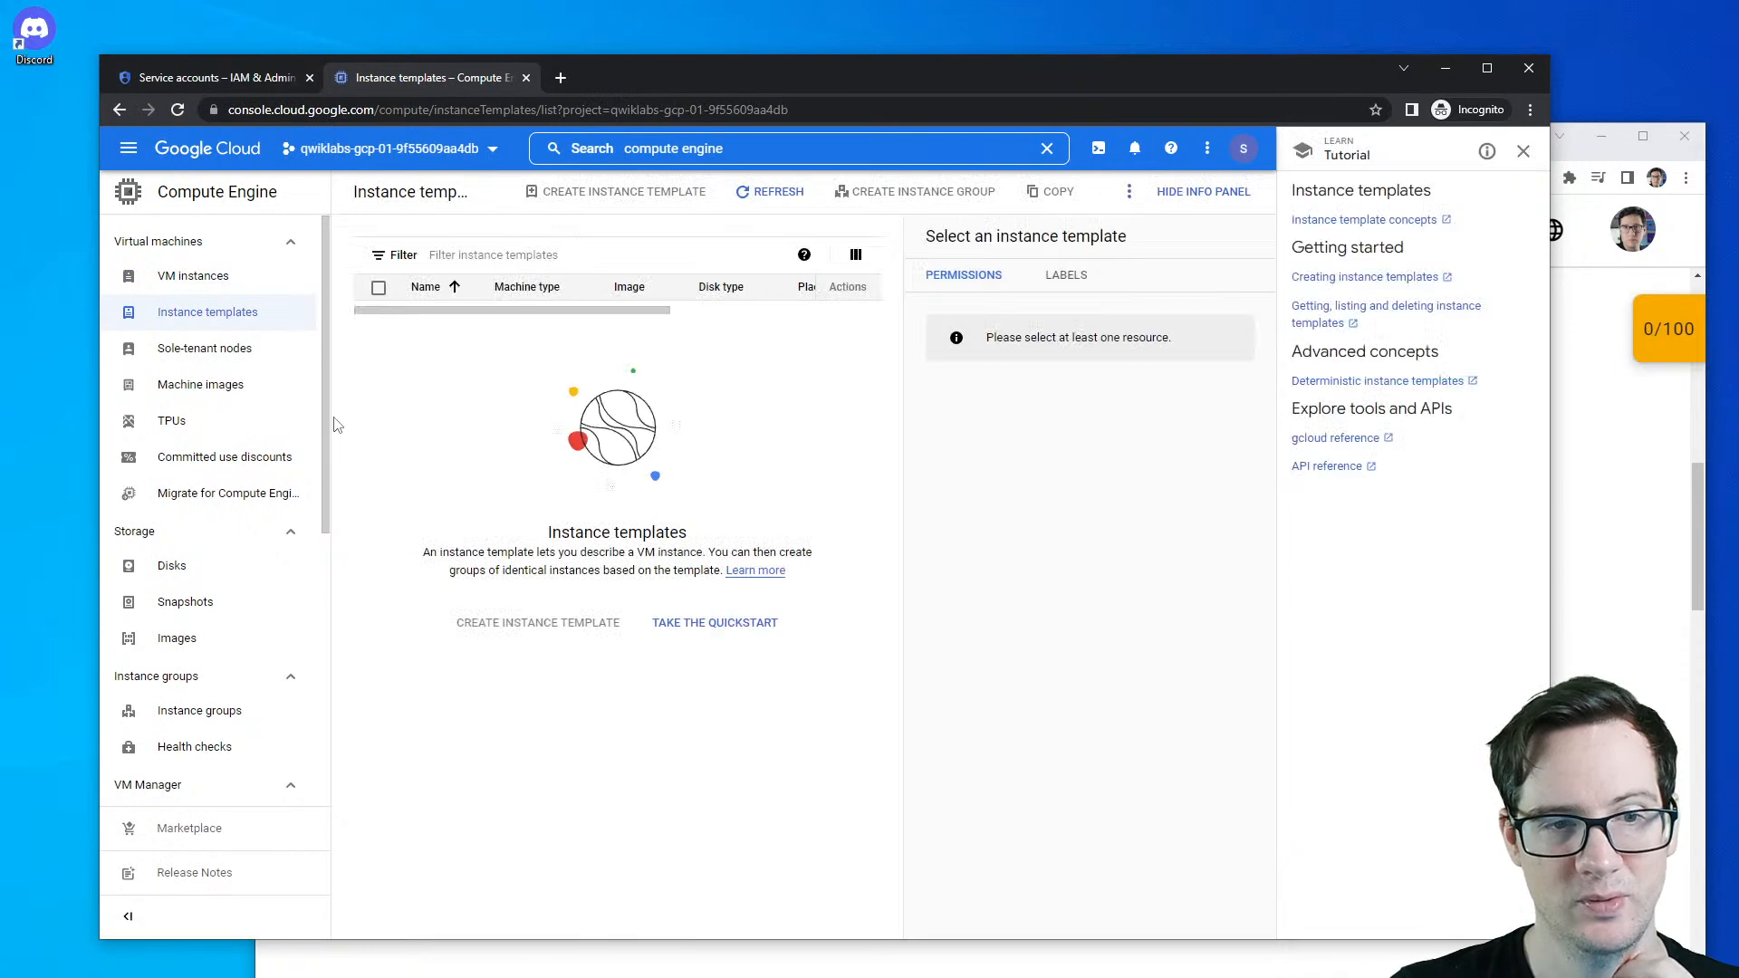
pyautogui.click(217, 78)
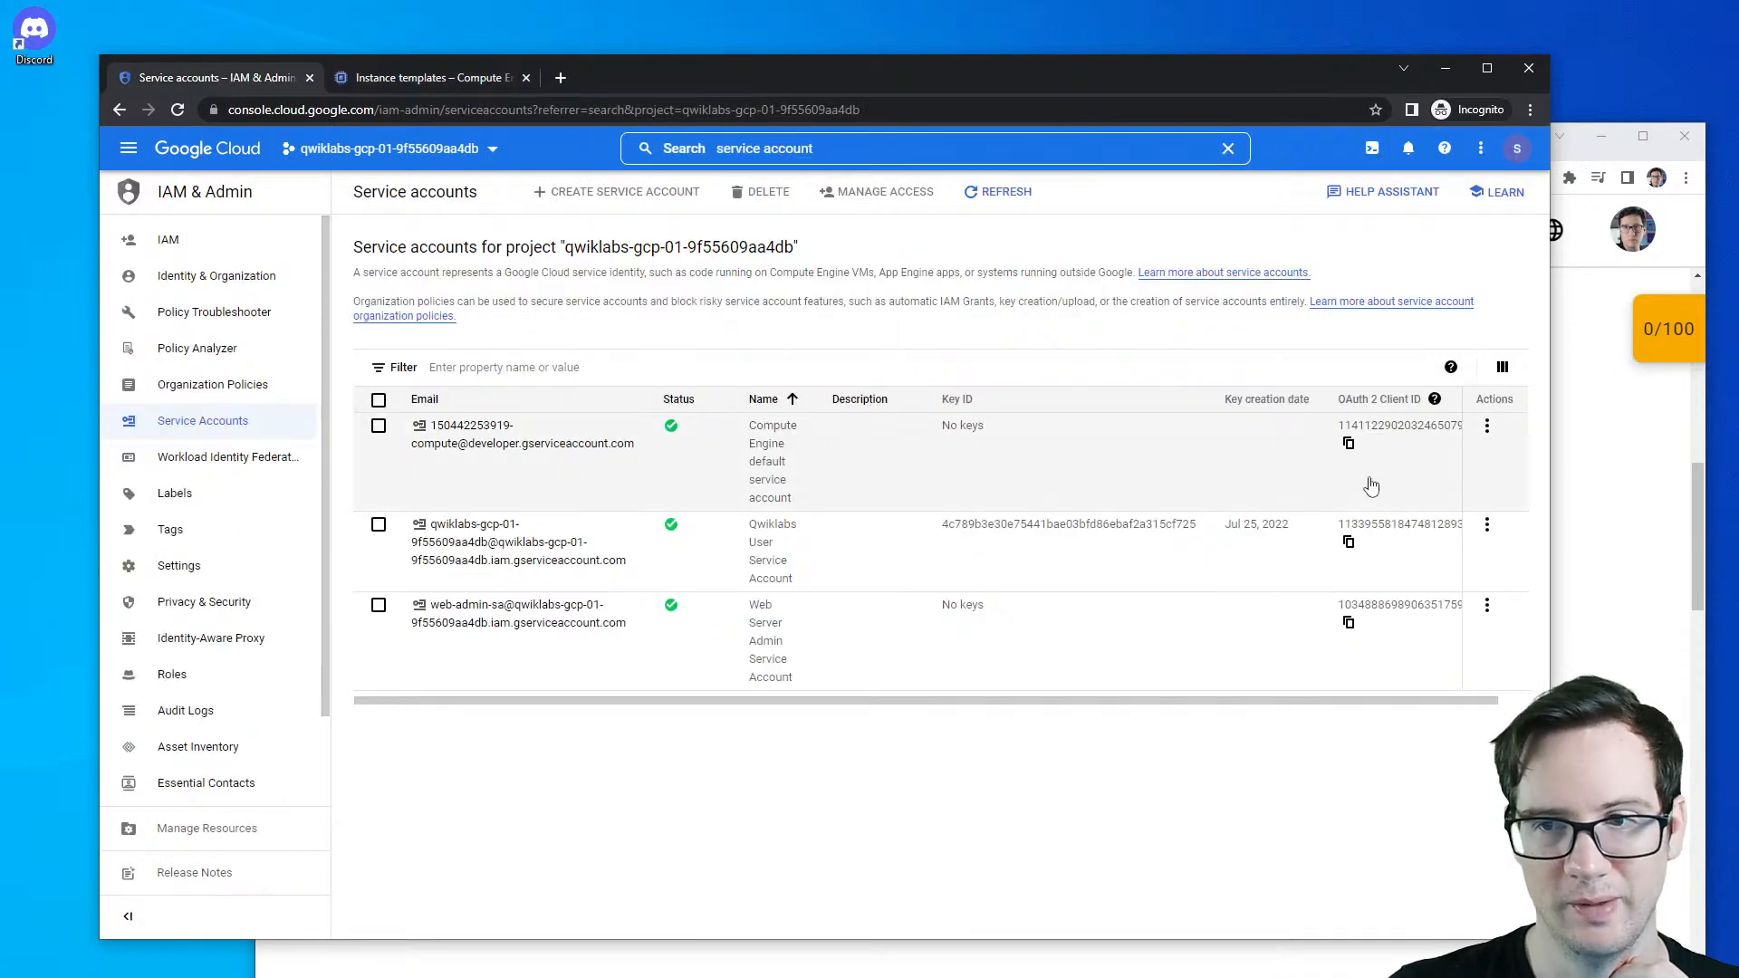
# - Switch to the lab page and reread the scenario on student account permissions and the roles bound to web-admin-sa
pyautogui.click(1620, 522)
pyautogui.scroll(1, 889, 526)
pyautogui.moveTo(905, 411); pyautogui.dragTo(1050, 435)
pyautogui.moveTo(682, 498); pyautogui.dragTo(1239, 489)
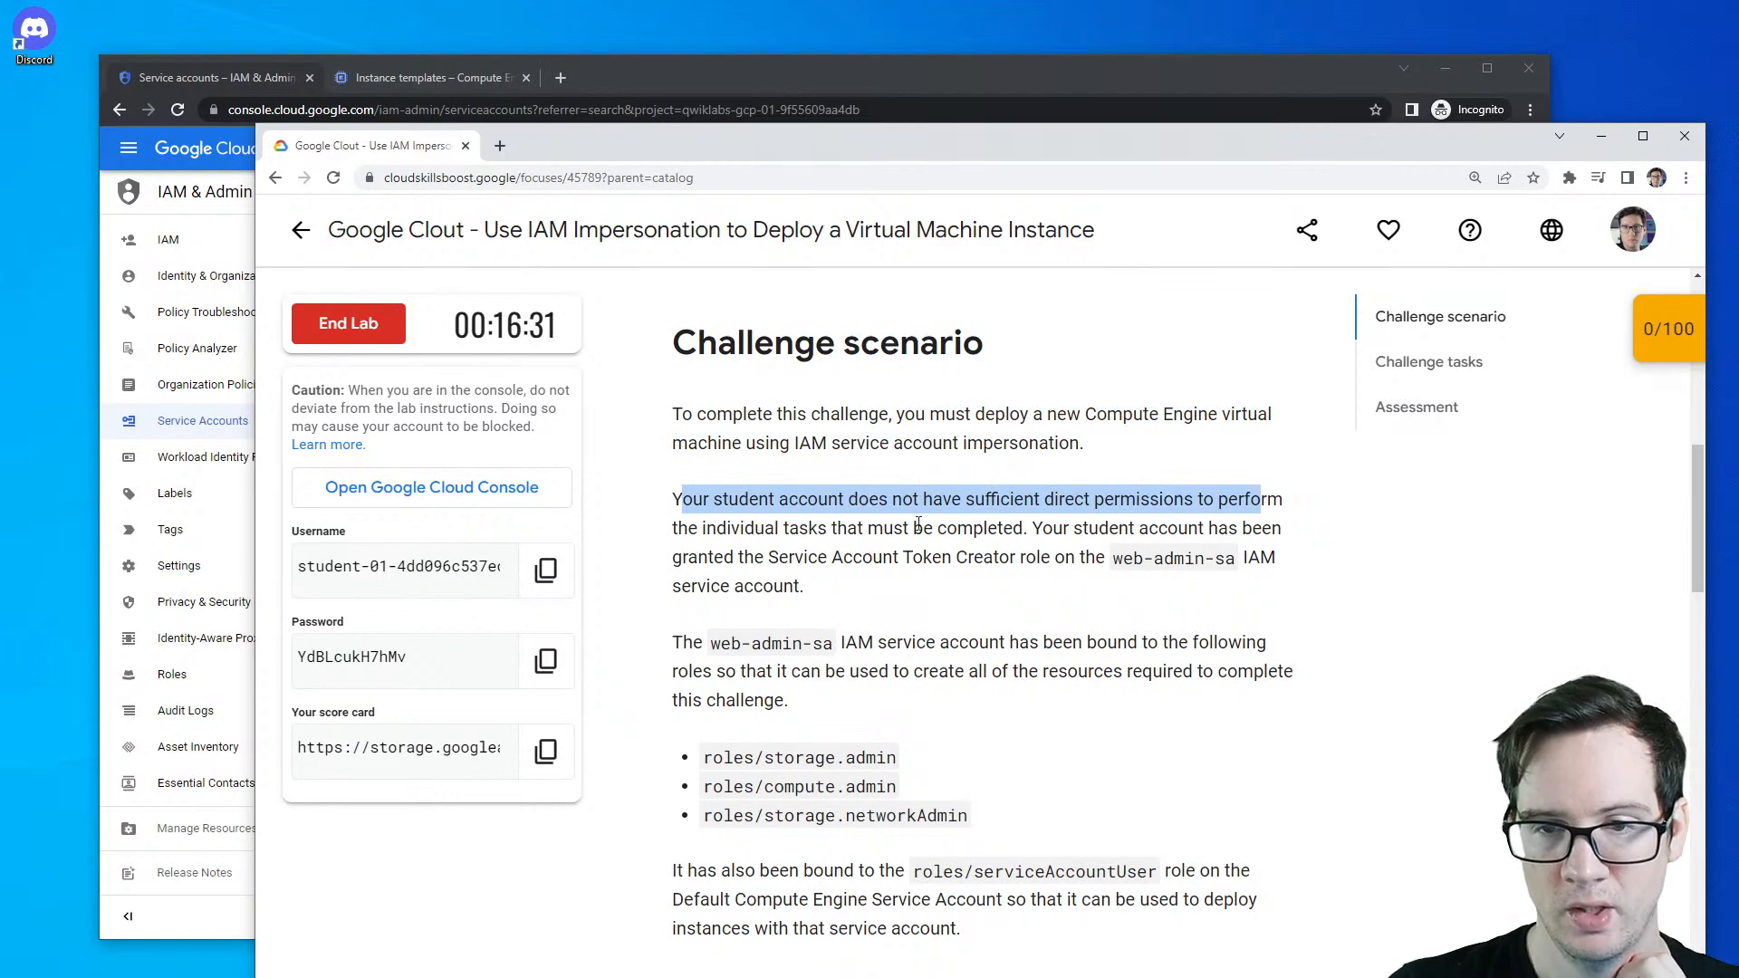
pyautogui.moveTo(1032, 528); pyautogui.dragTo(1207, 530)
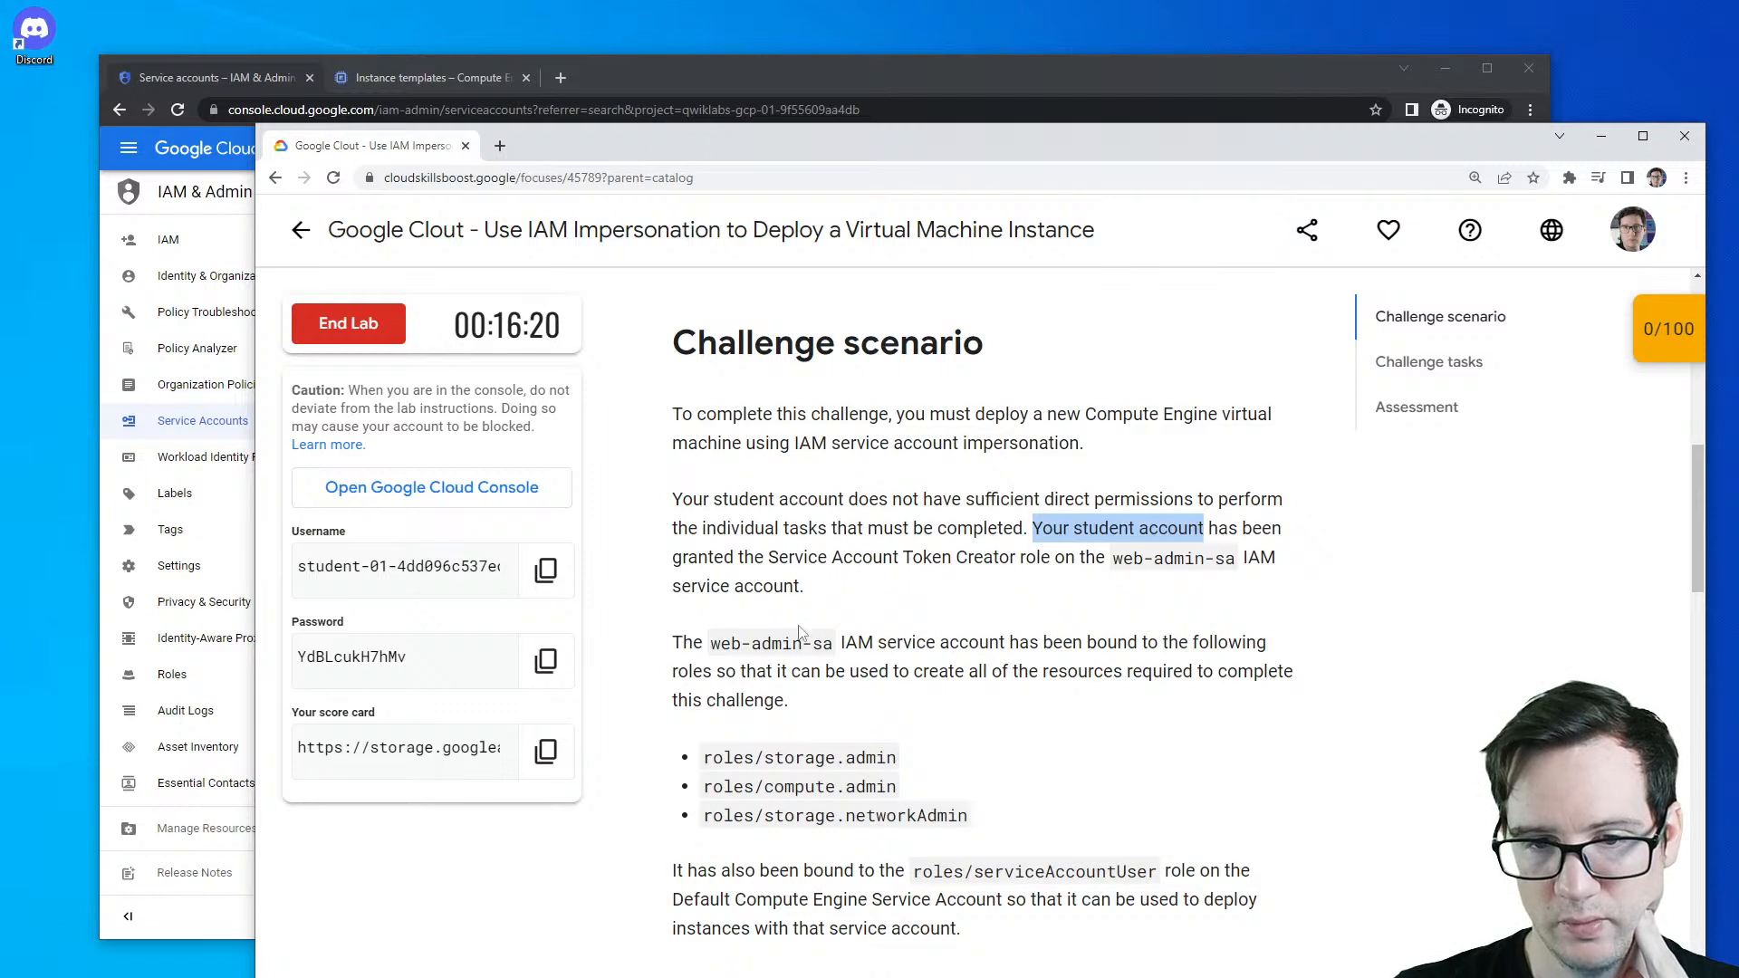
pyautogui.moveTo(856, 643); pyautogui.dragTo(1104, 673)
# - Check the web-admin-sa name against the lab instructions and open that service account's details from the console list
pyautogui.click(831, 87)
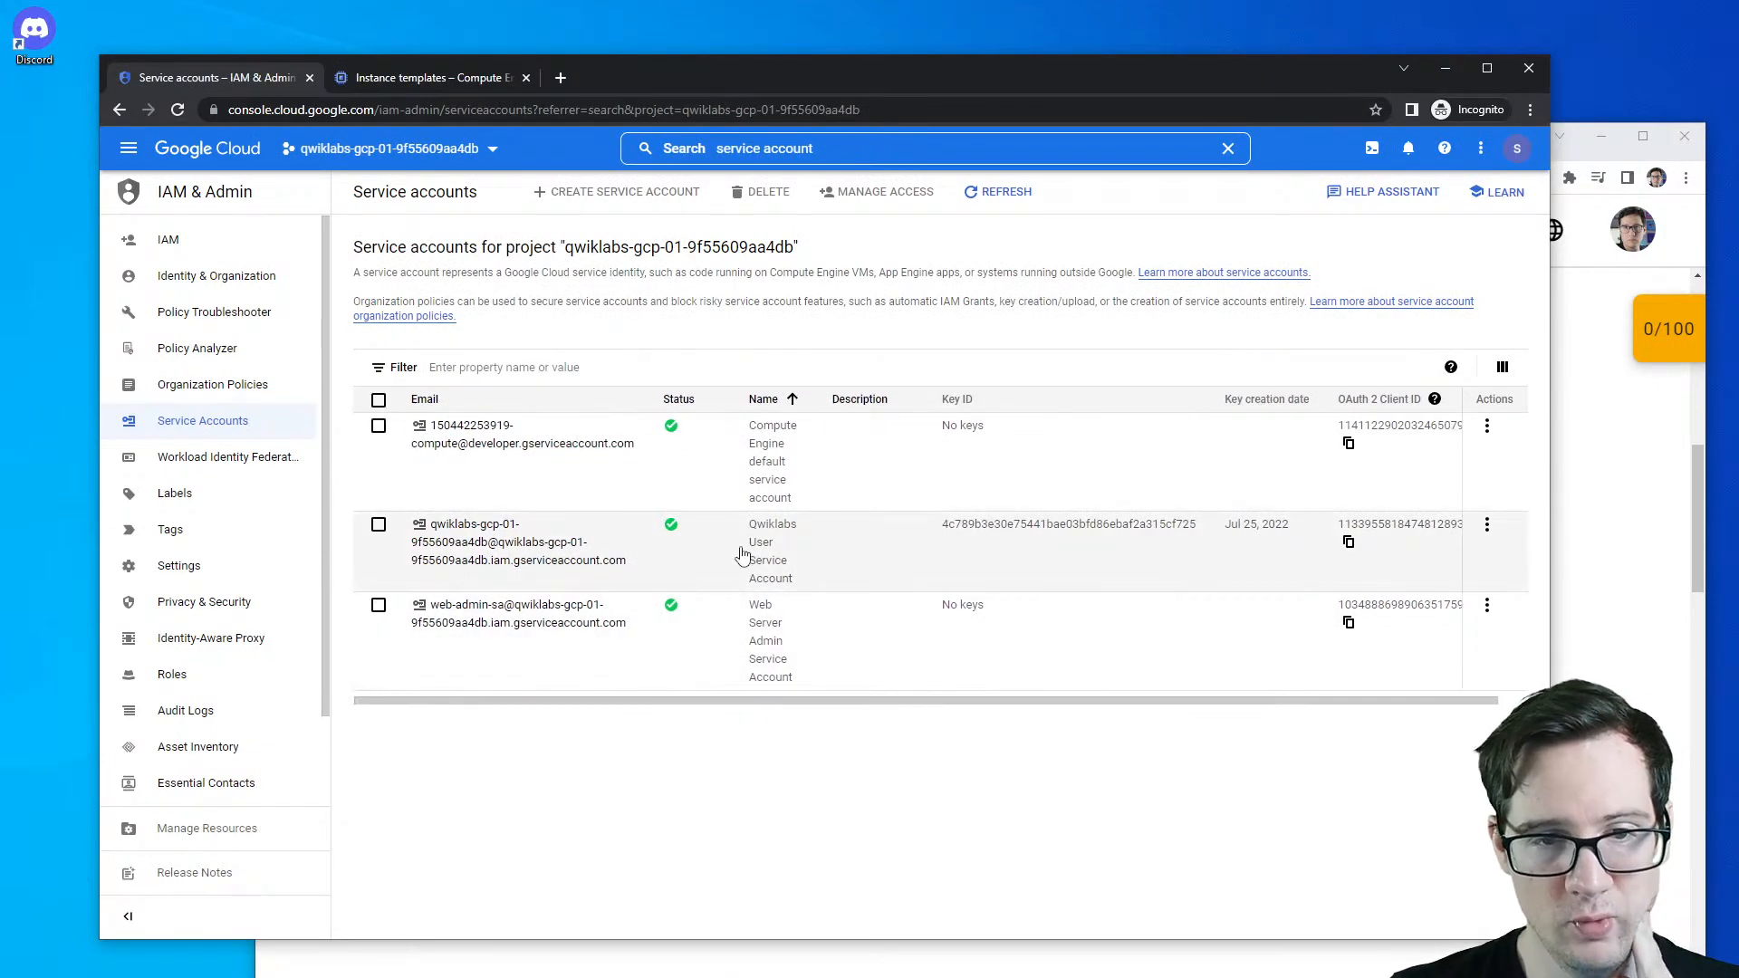
pyautogui.click(1642, 593)
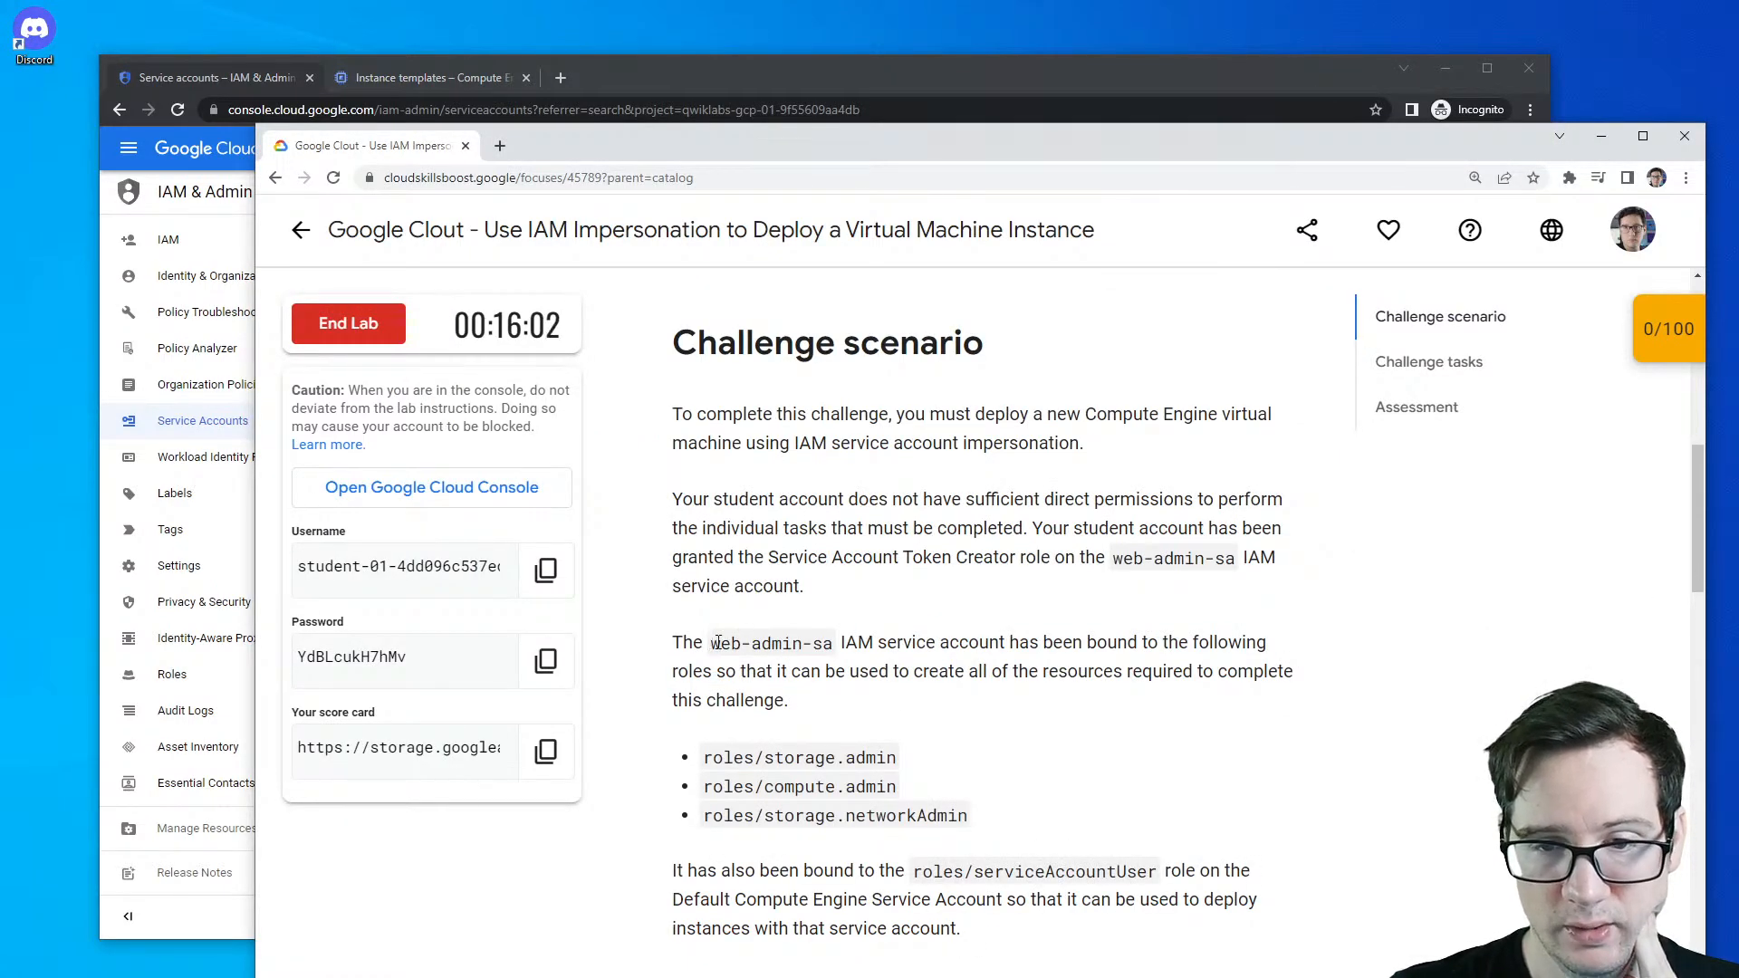
pyautogui.moveTo(712, 643); pyautogui.dragTo(832, 645)
pyautogui.click(957, 81)
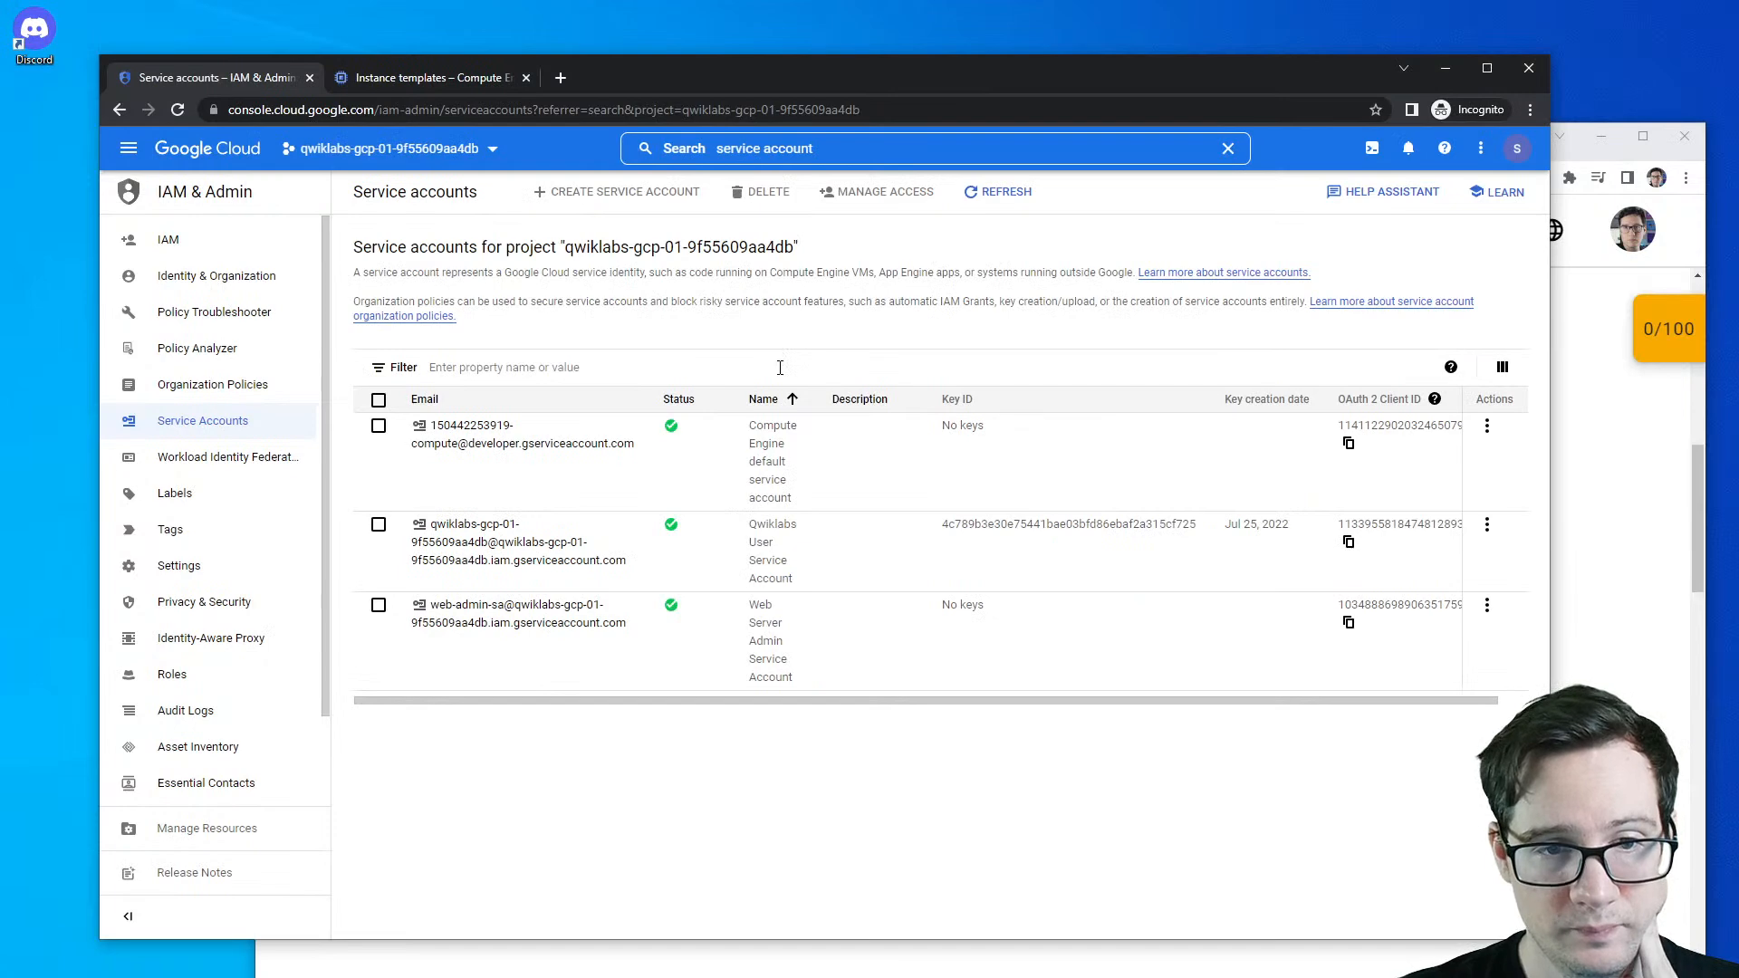
pyautogui.click(378, 605)
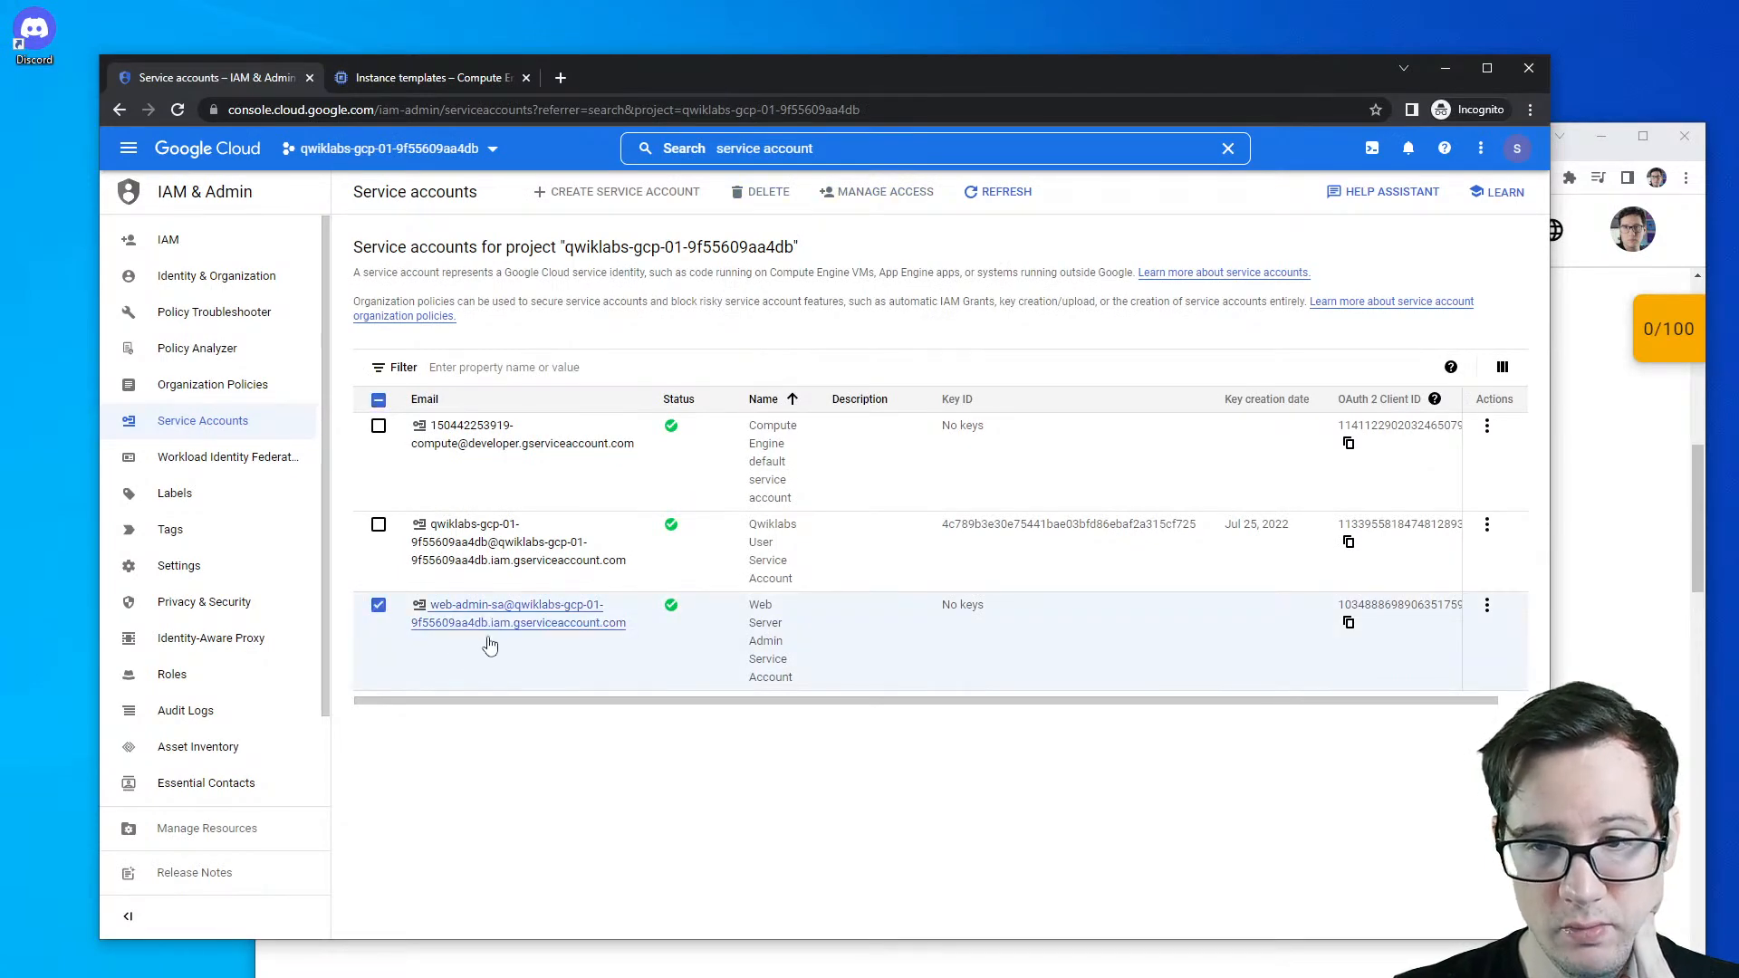
pyautogui.click(600, 624)
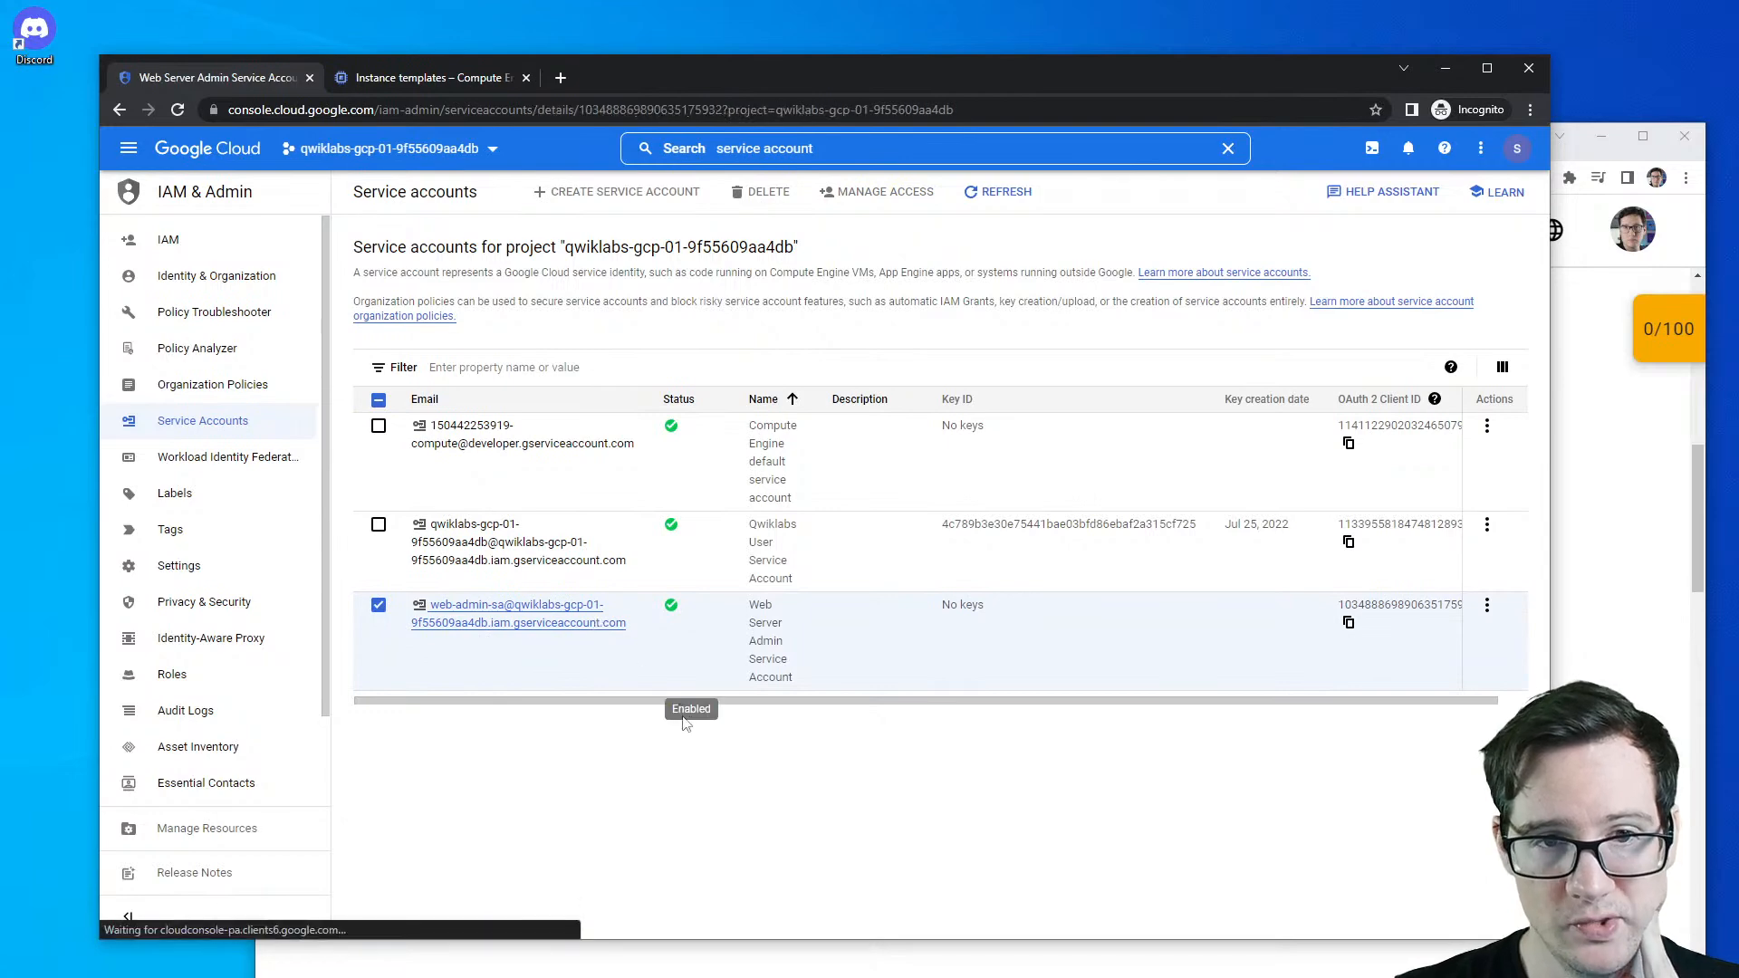
# - Open the Web Server Admin Service Account's keys and read the advice on service account key security
pyautogui.click(576, 230)
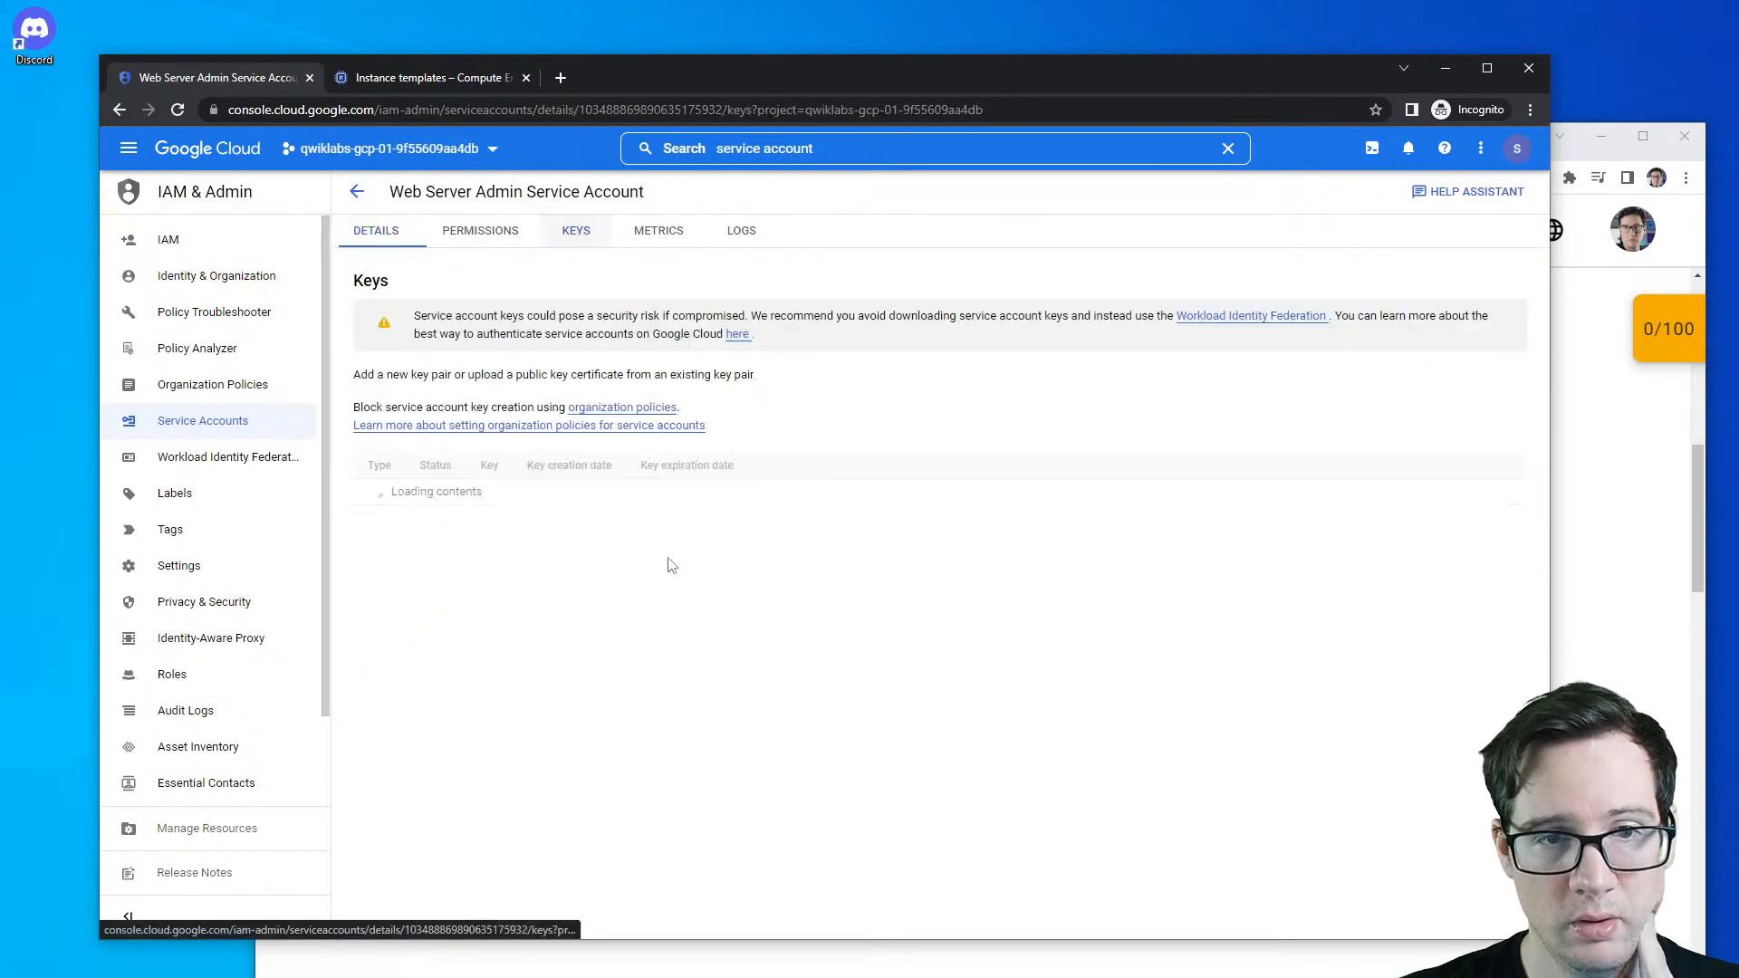
pyautogui.click(430, 479)
pyautogui.click(503, 450)
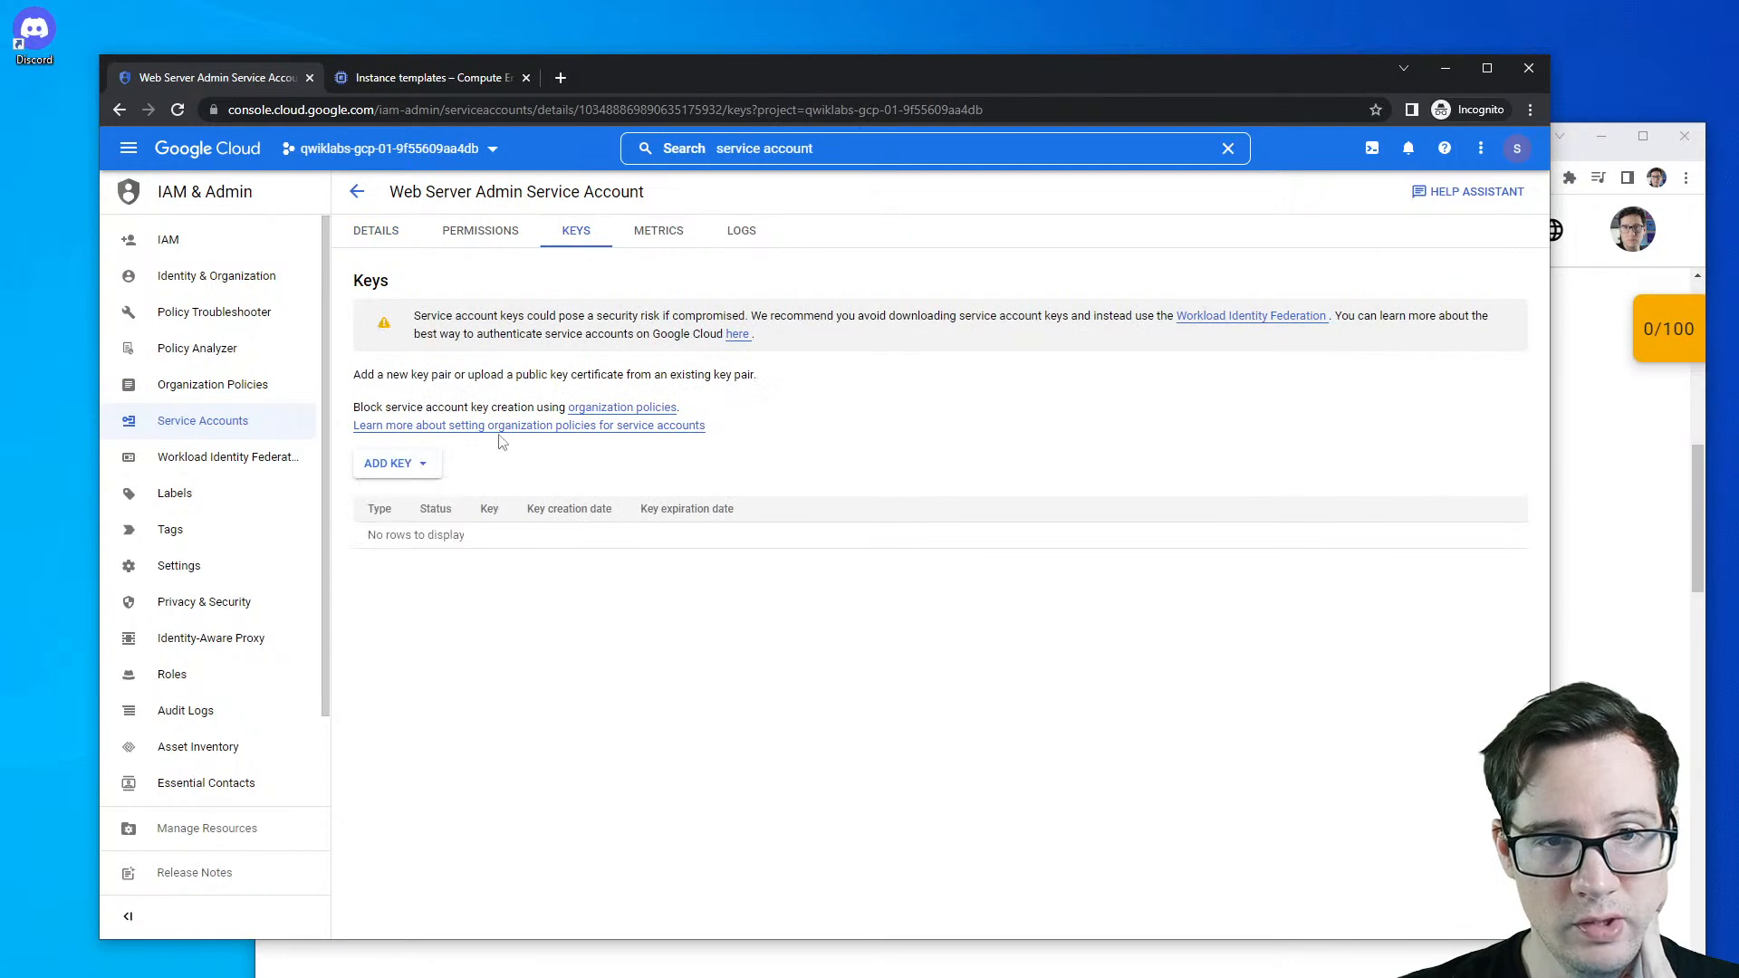
pyautogui.moveTo(423, 316); pyautogui.dragTo(1315, 378)
pyautogui.click(1231, 446)
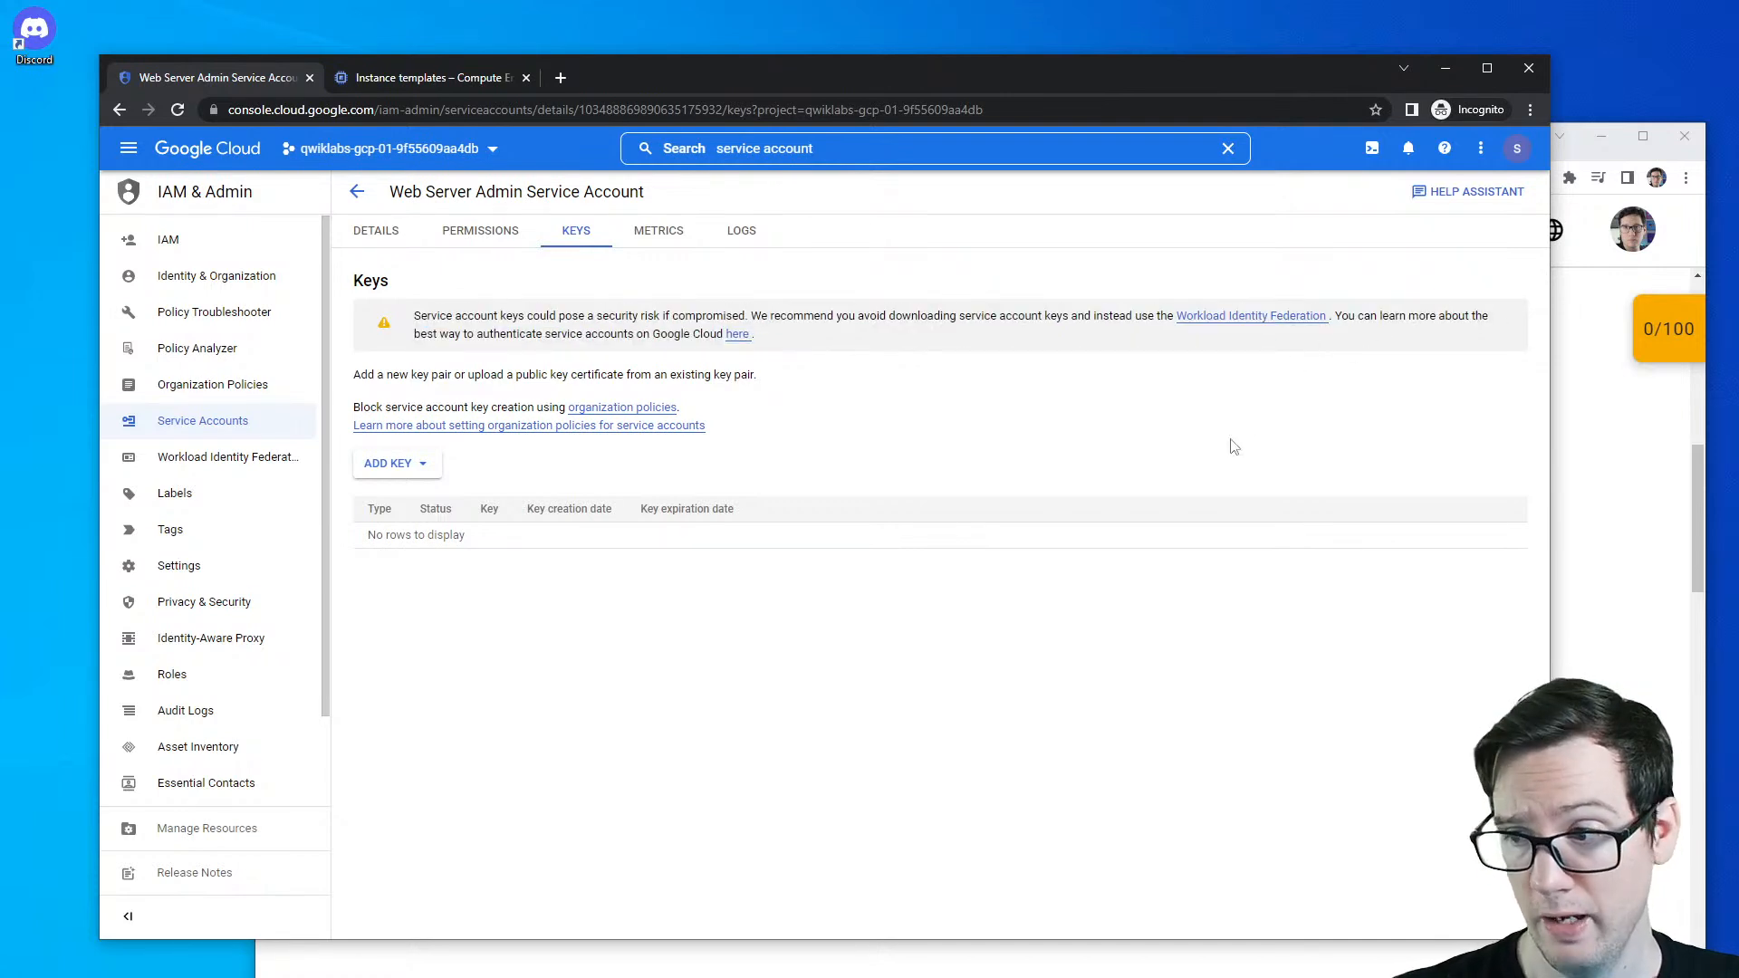
# - Try to create a new key for the Web Server Admin Service Account and dismiss the permissions notice
pyautogui.click(416, 465)
pyautogui.moveTo(455, 500)
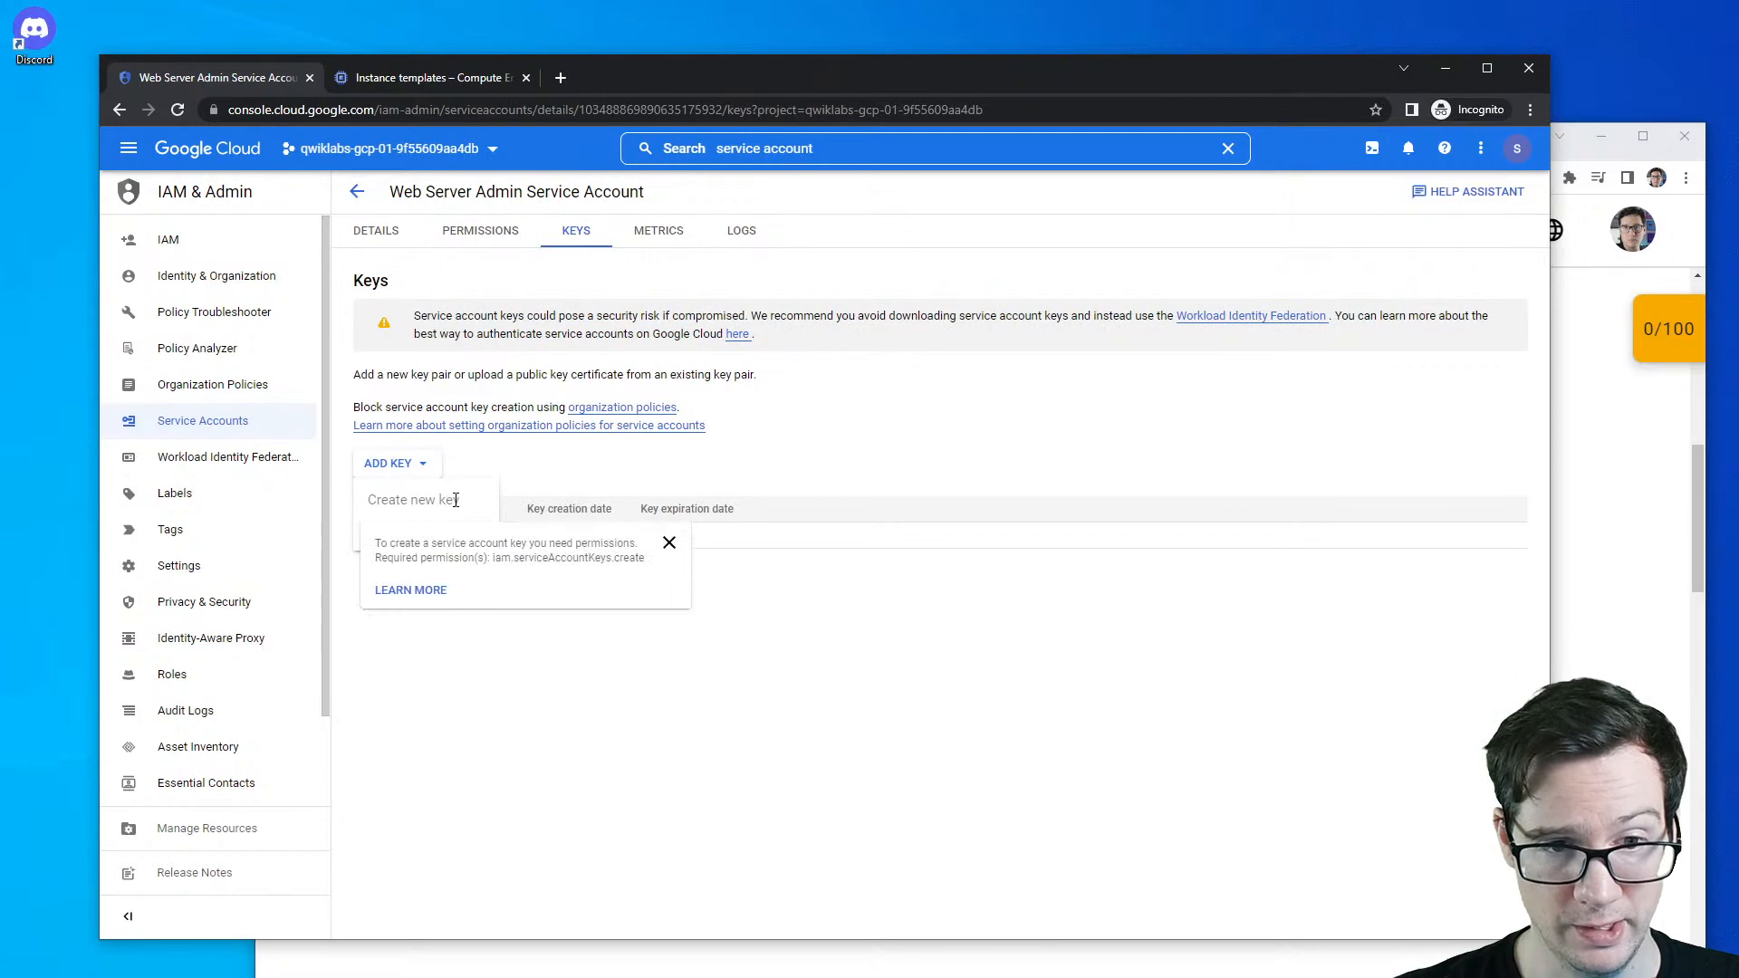
pyautogui.click(670, 542)
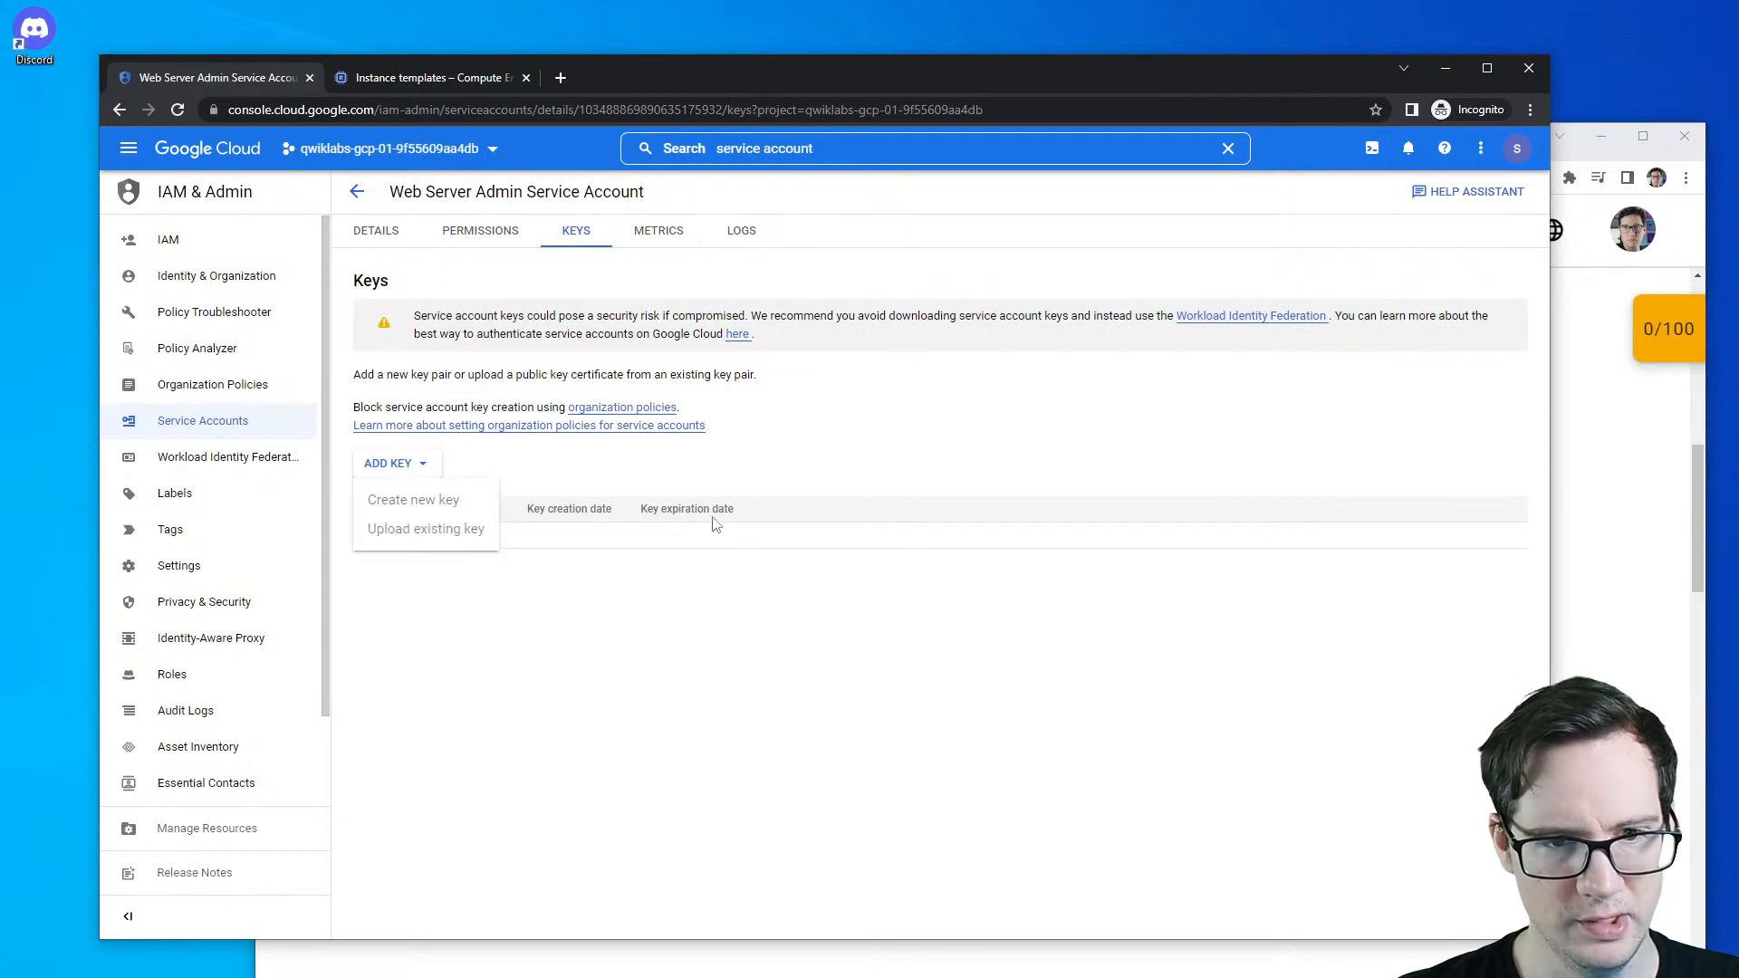
# - Open the Web Server Admin Service Account's permissions and review which principals have access to it
pyautogui.click(858, 450)
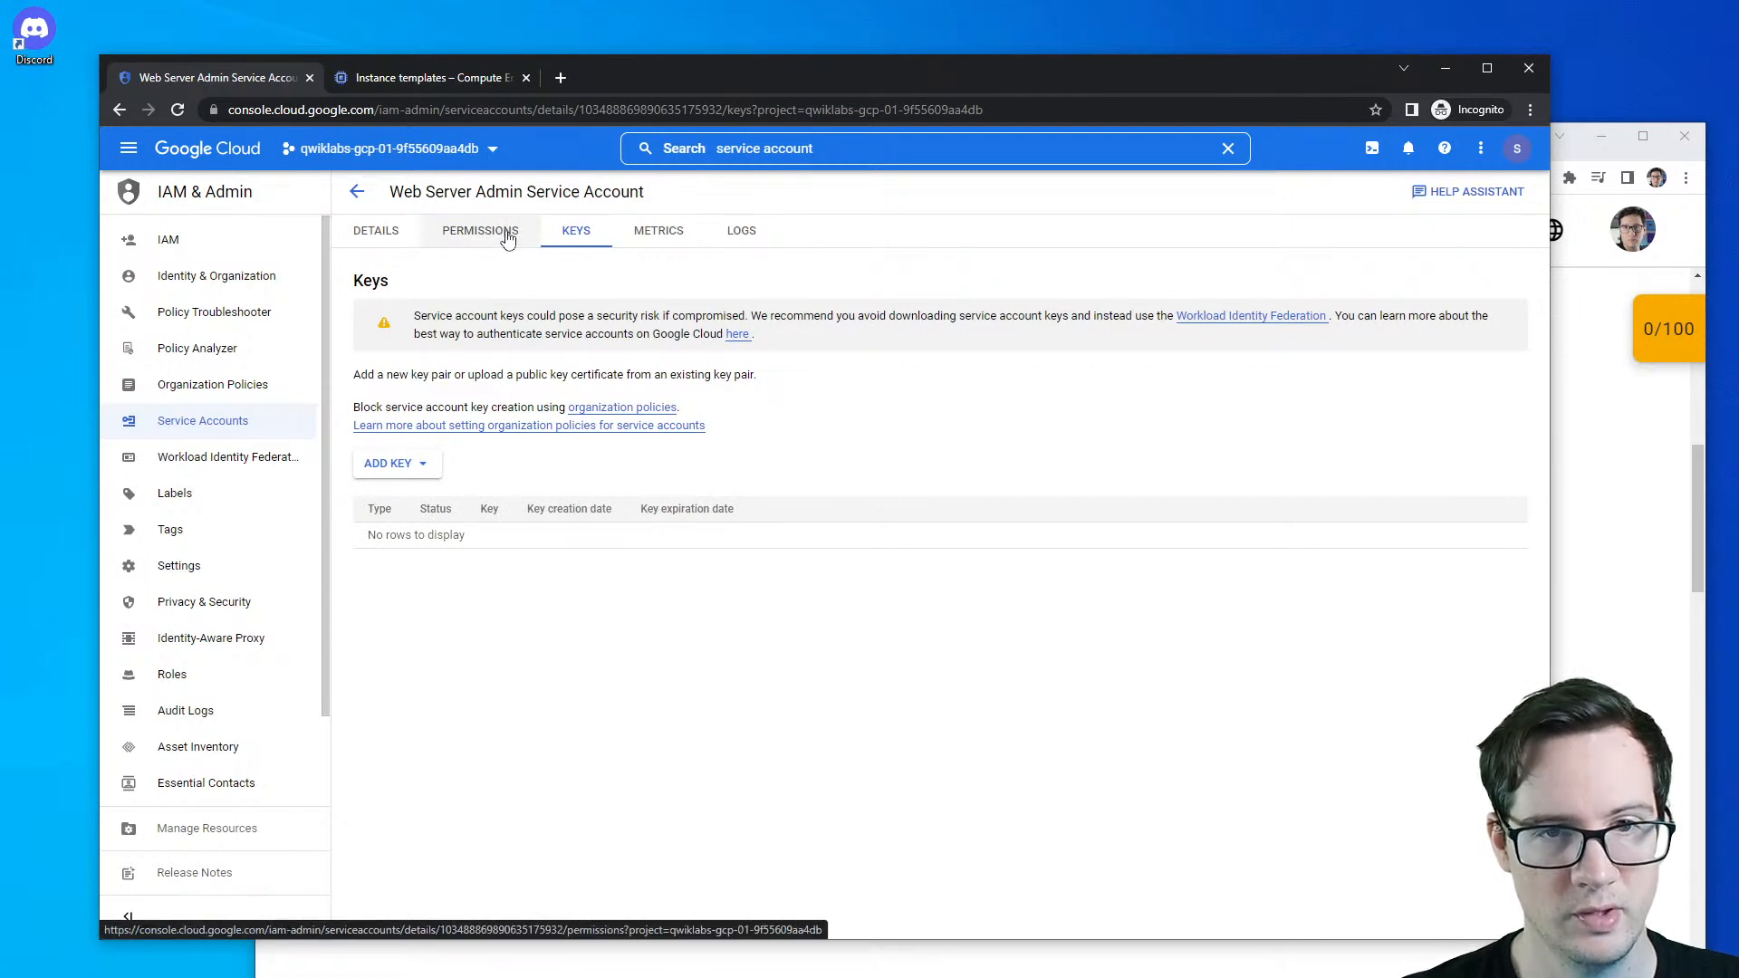
pyautogui.click(475, 234)
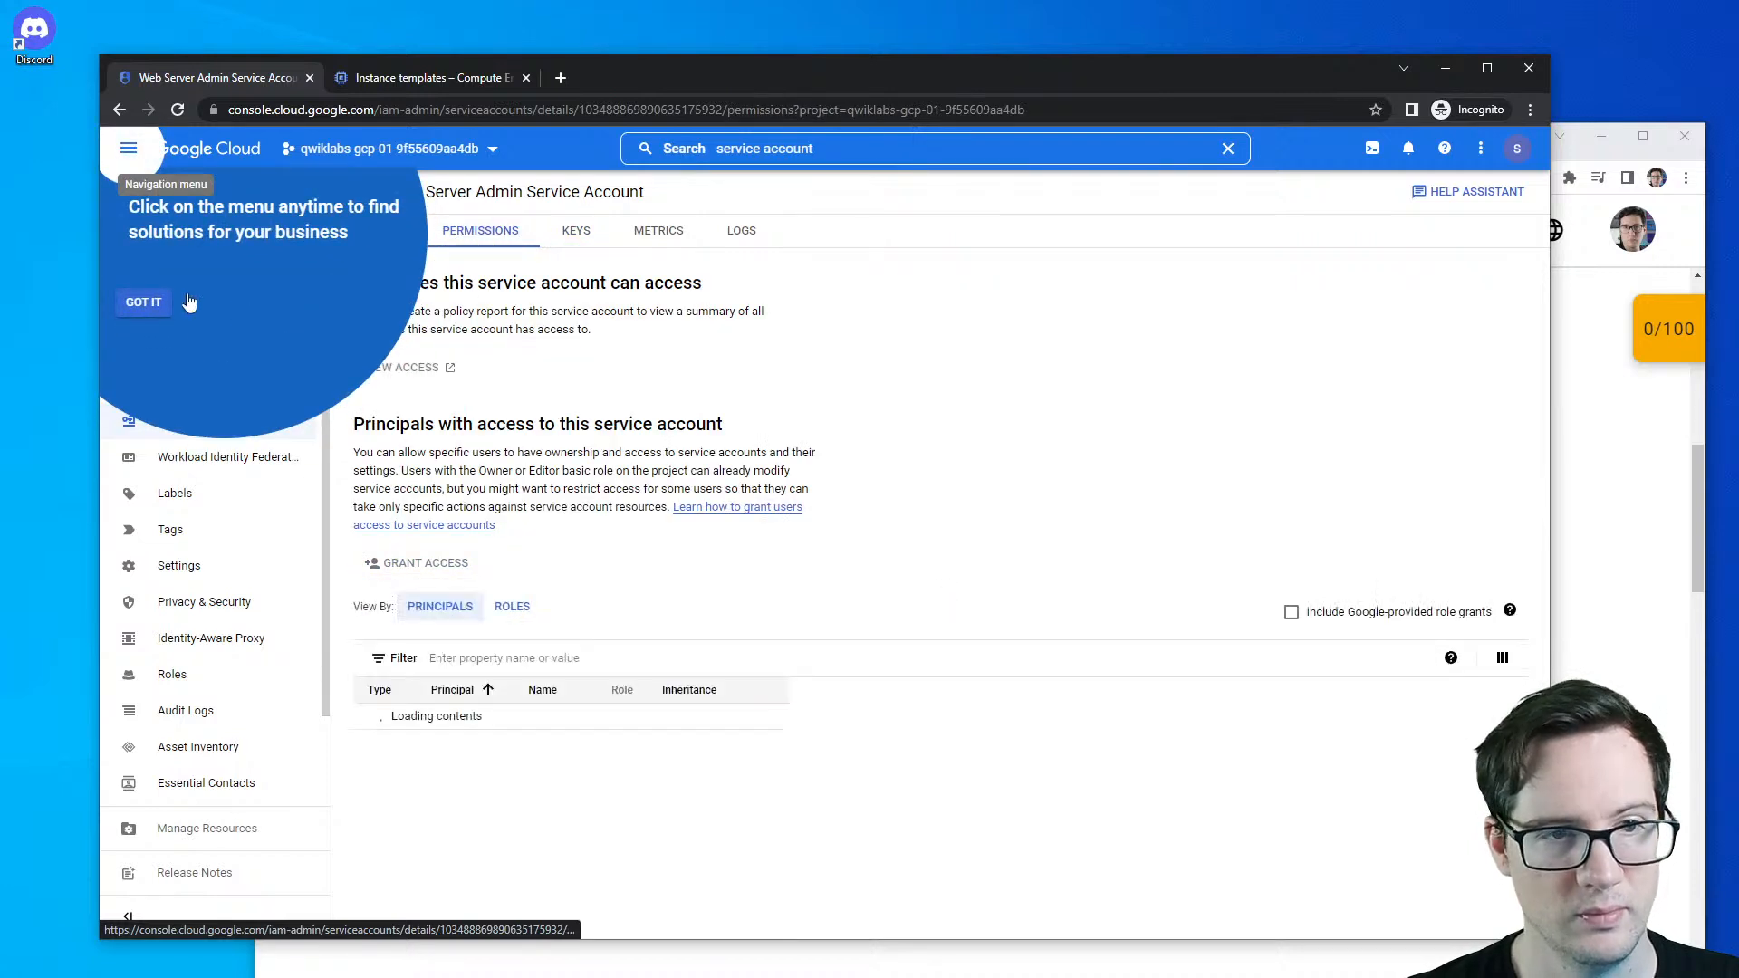
pyautogui.click(150, 302)
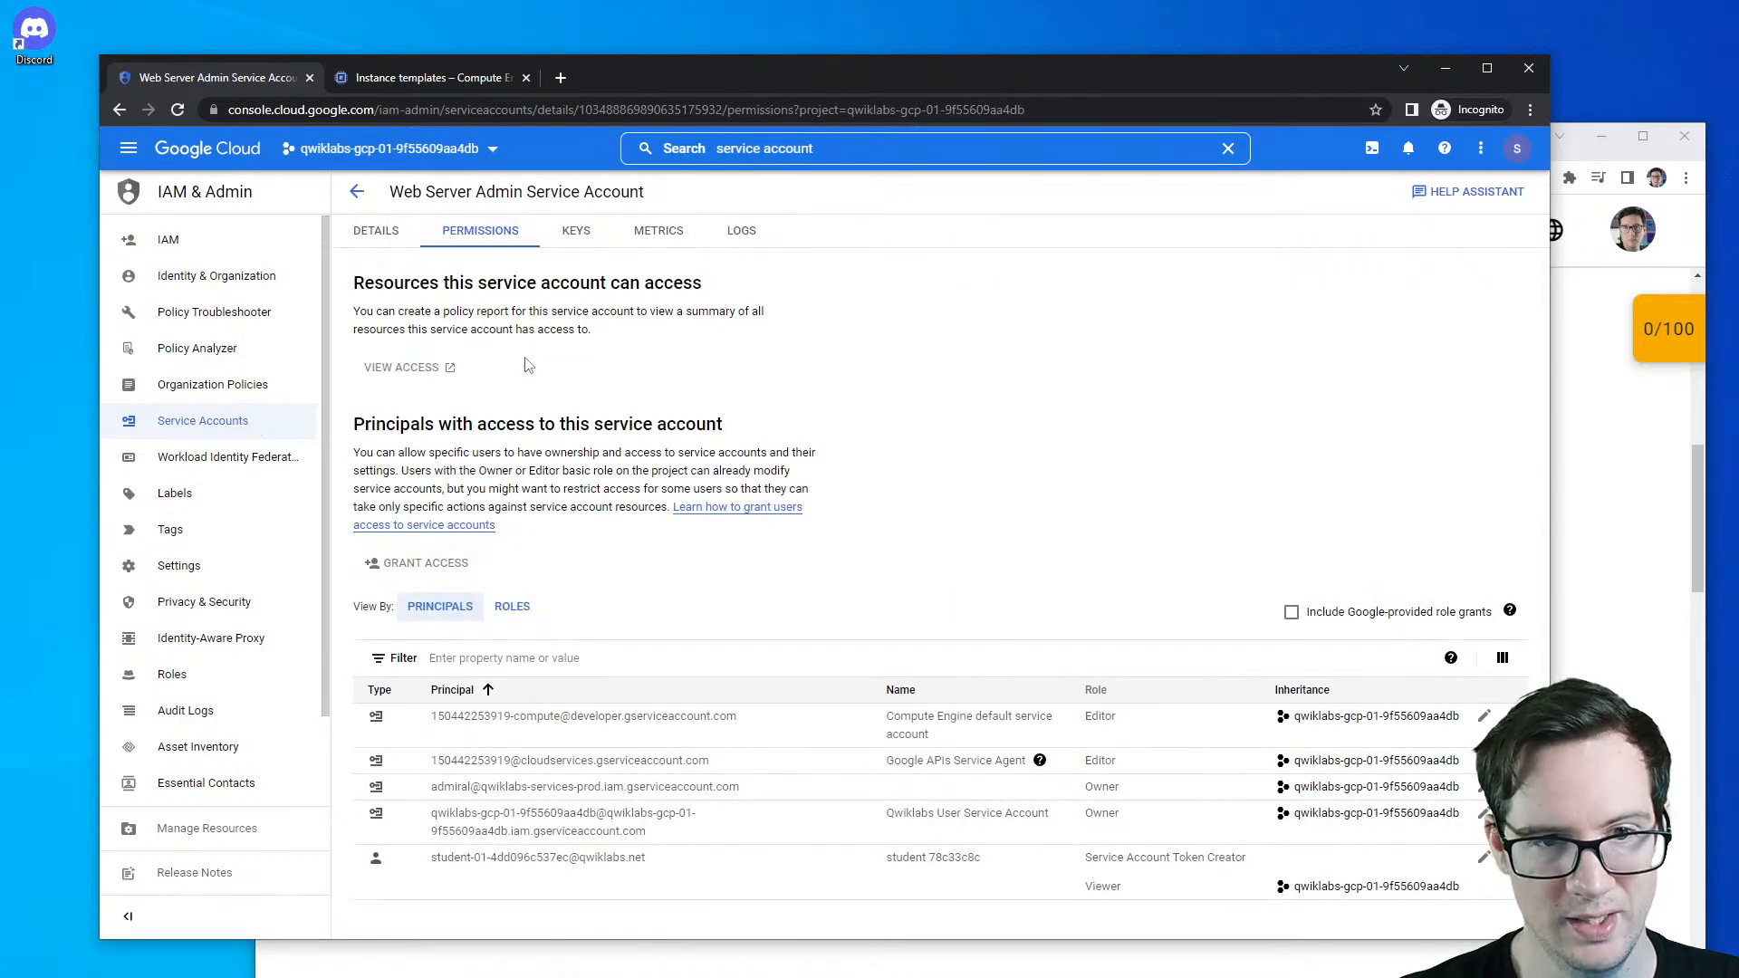
# - Examine the service account's details and advanced settings on domain-wide delegation and the OAuth client, and return to its permissions
pyautogui.click(376, 228)
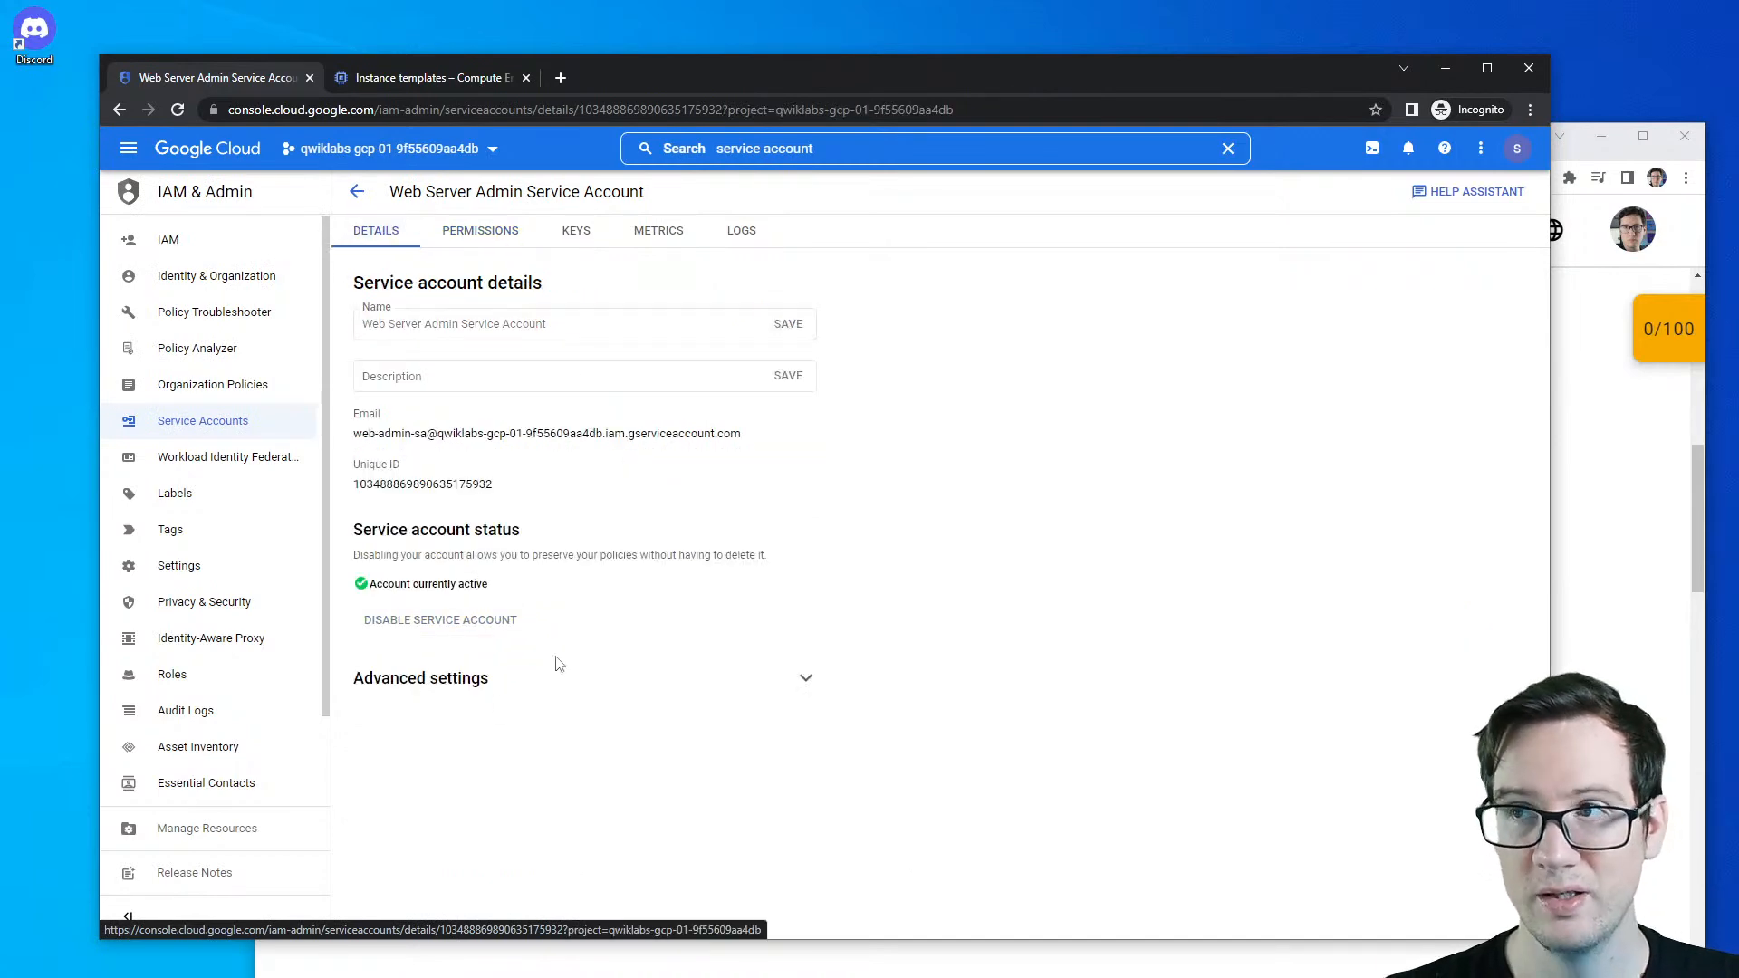
pyautogui.click(777, 677)
pyautogui.scroll(-3, 781, 697)
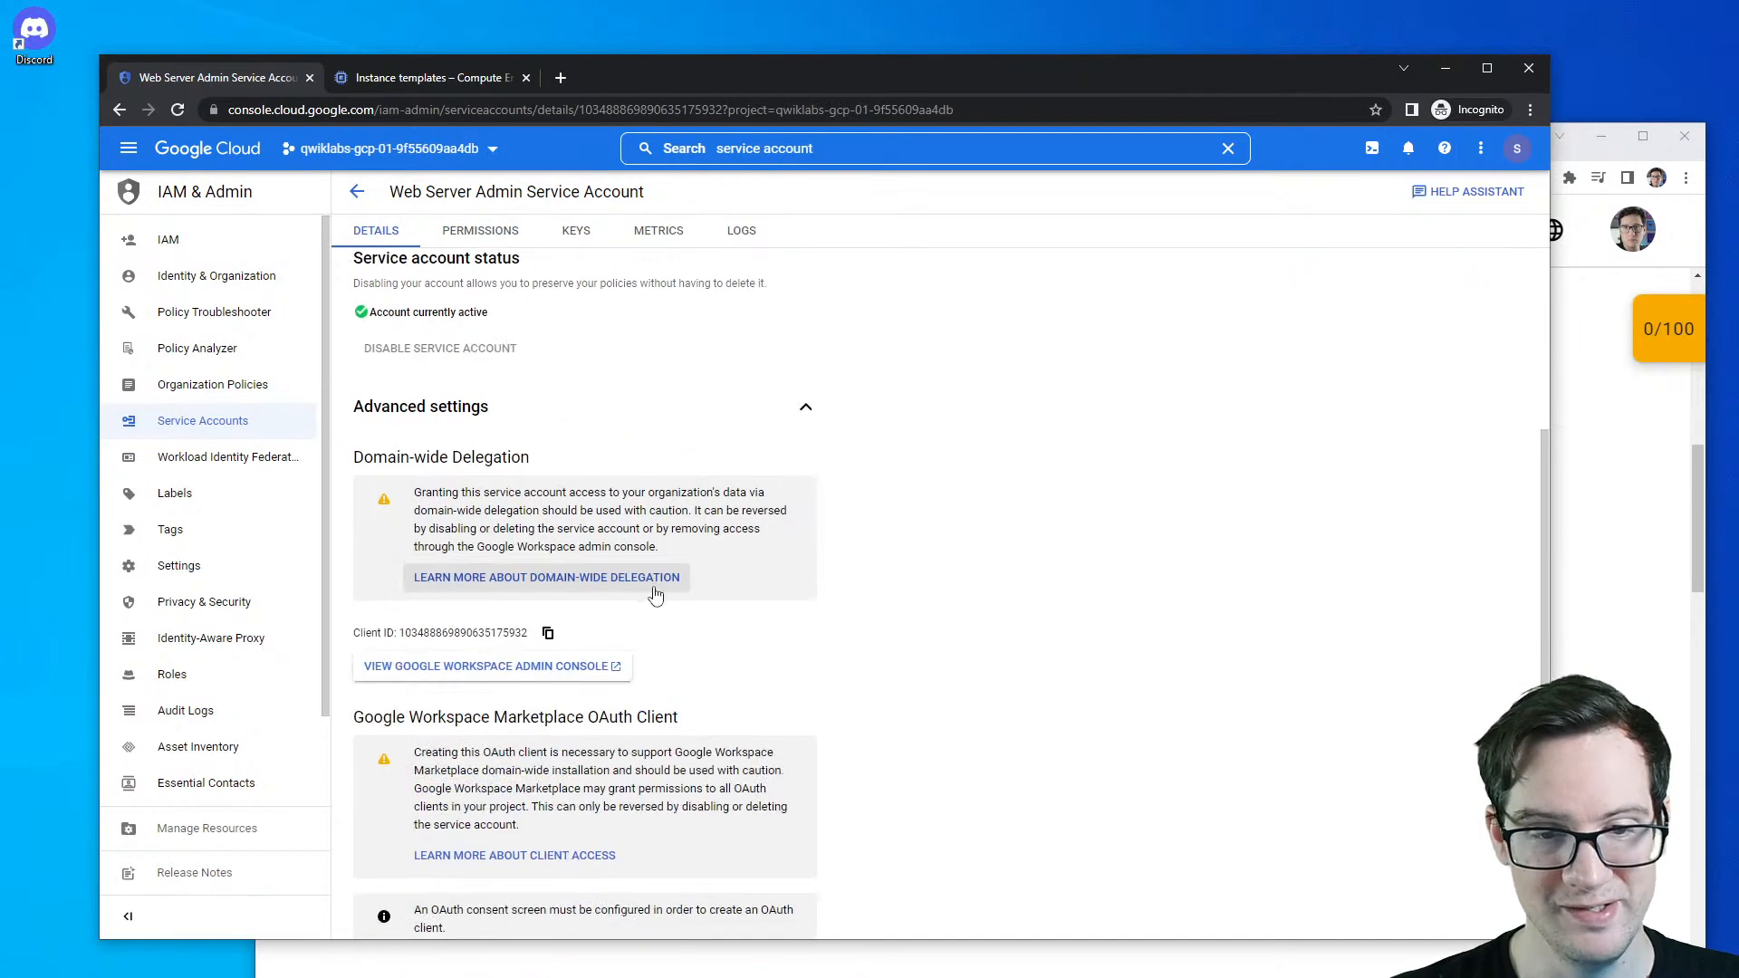
pyautogui.scroll(-1, 786, 740)
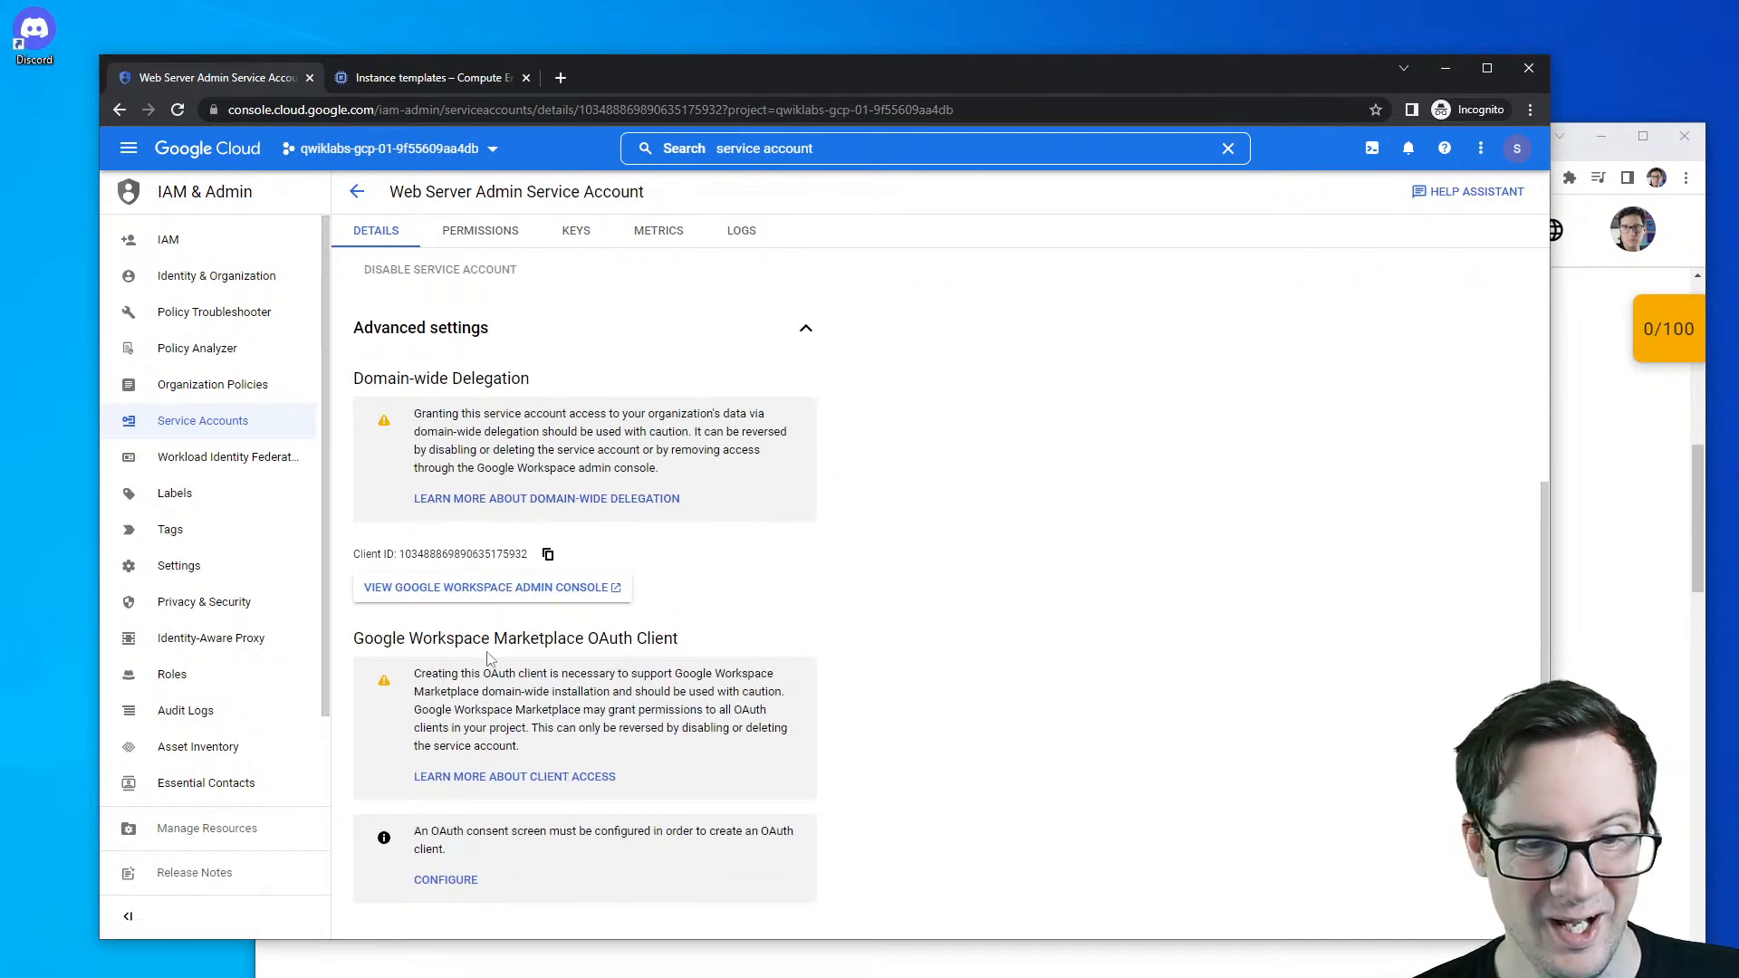
pyautogui.moveTo(423, 675); pyautogui.dragTo(602, 691)
pyautogui.scroll(4, 584, 776)
pyautogui.scroll(-4, 584, 776)
pyautogui.scroll(4, 586, 776)
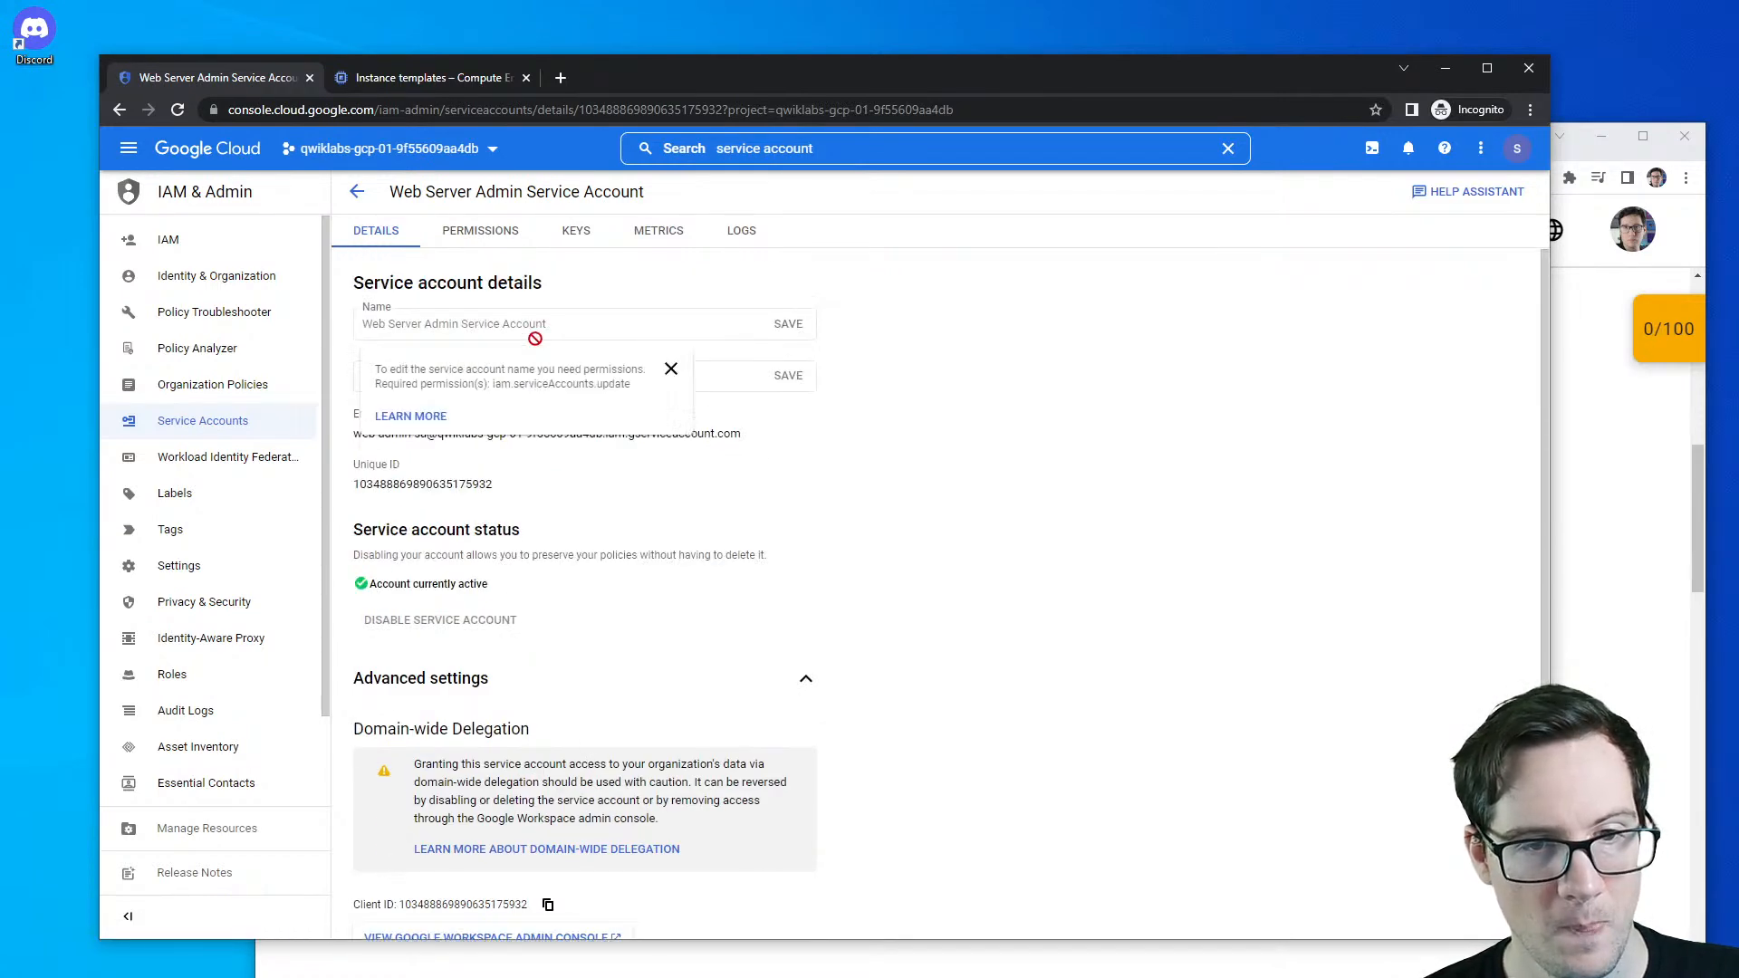
pyautogui.click(475, 247)
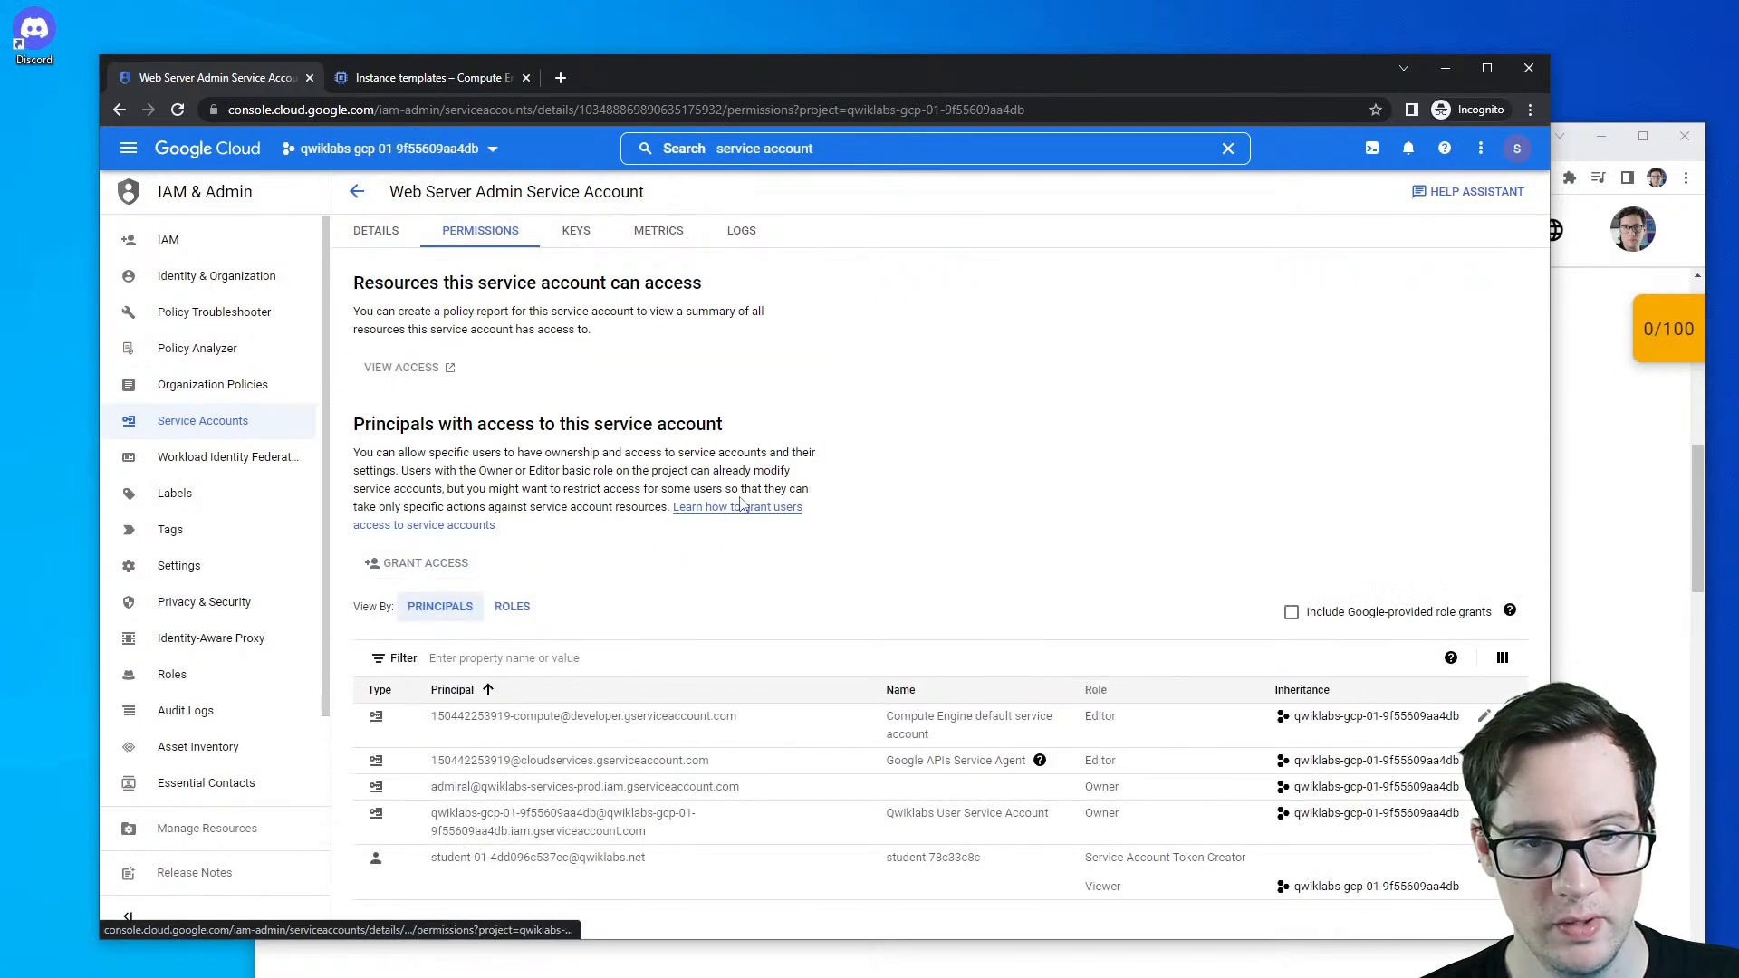
# - Switch to the lab page and reread the roles bound to web-admin-sa, including roles/serviceAccountUser on the Default Compute Engine Service Account
pyautogui.click(1639, 495)
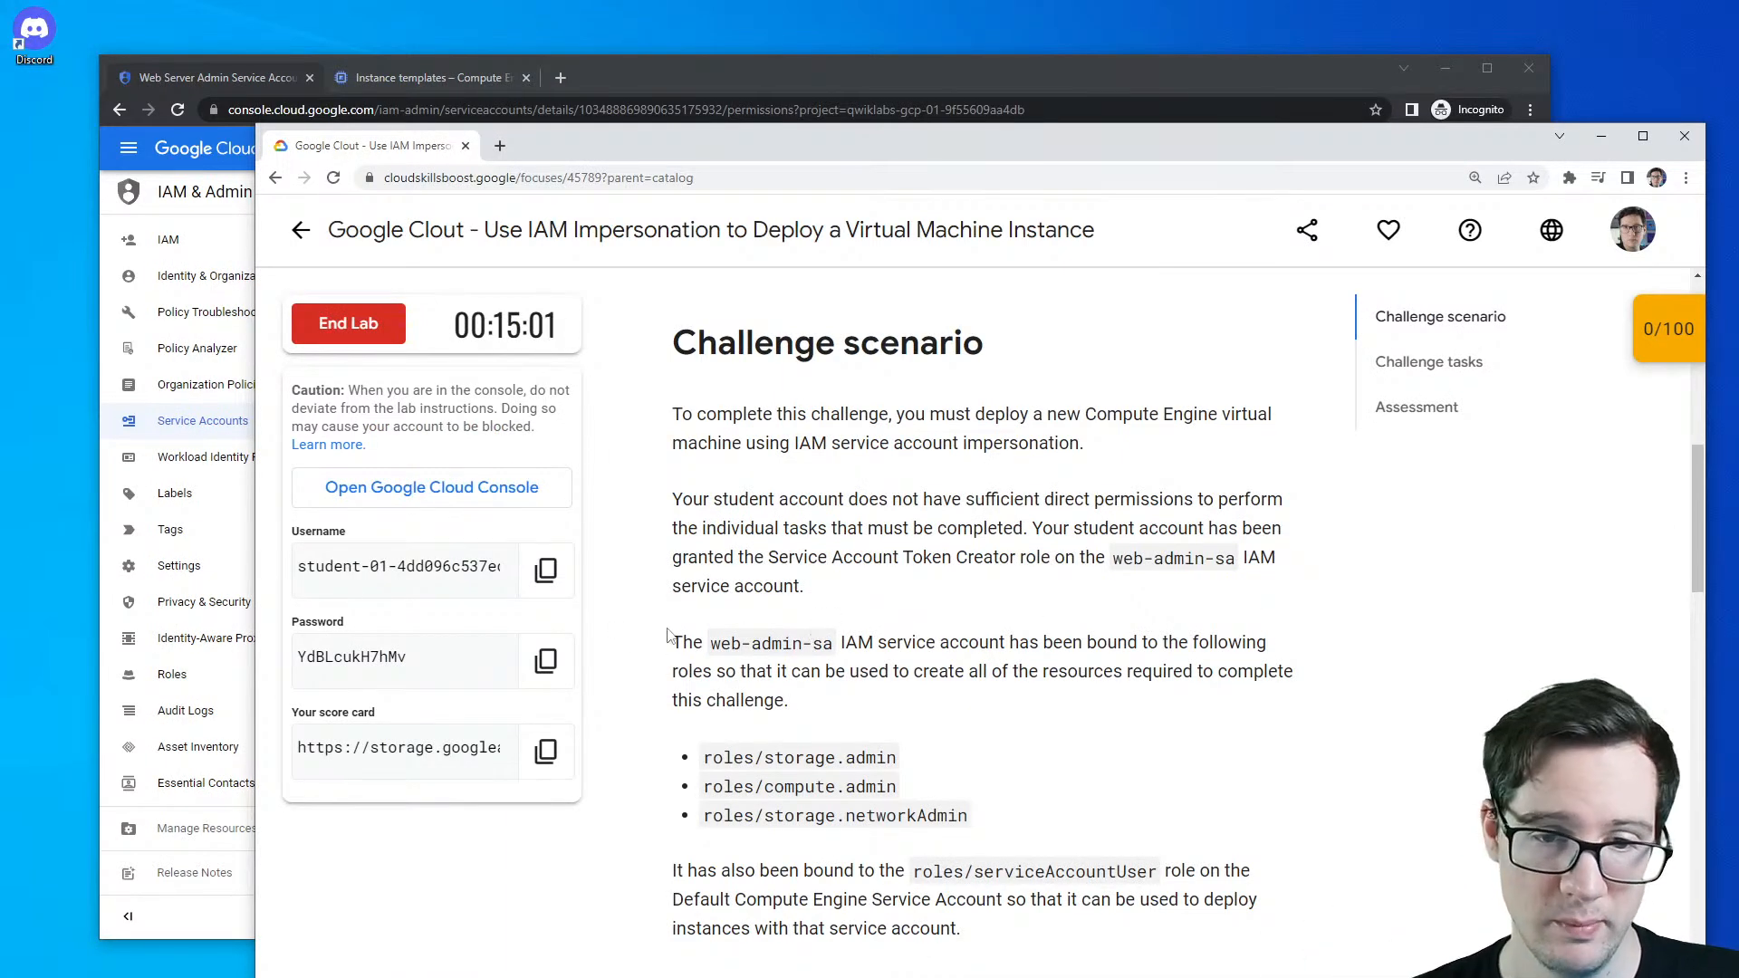
pyautogui.moveTo(684, 643); pyautogui.dragTo(784, 706)
pyautogui.scroll(-2, 784, 705)
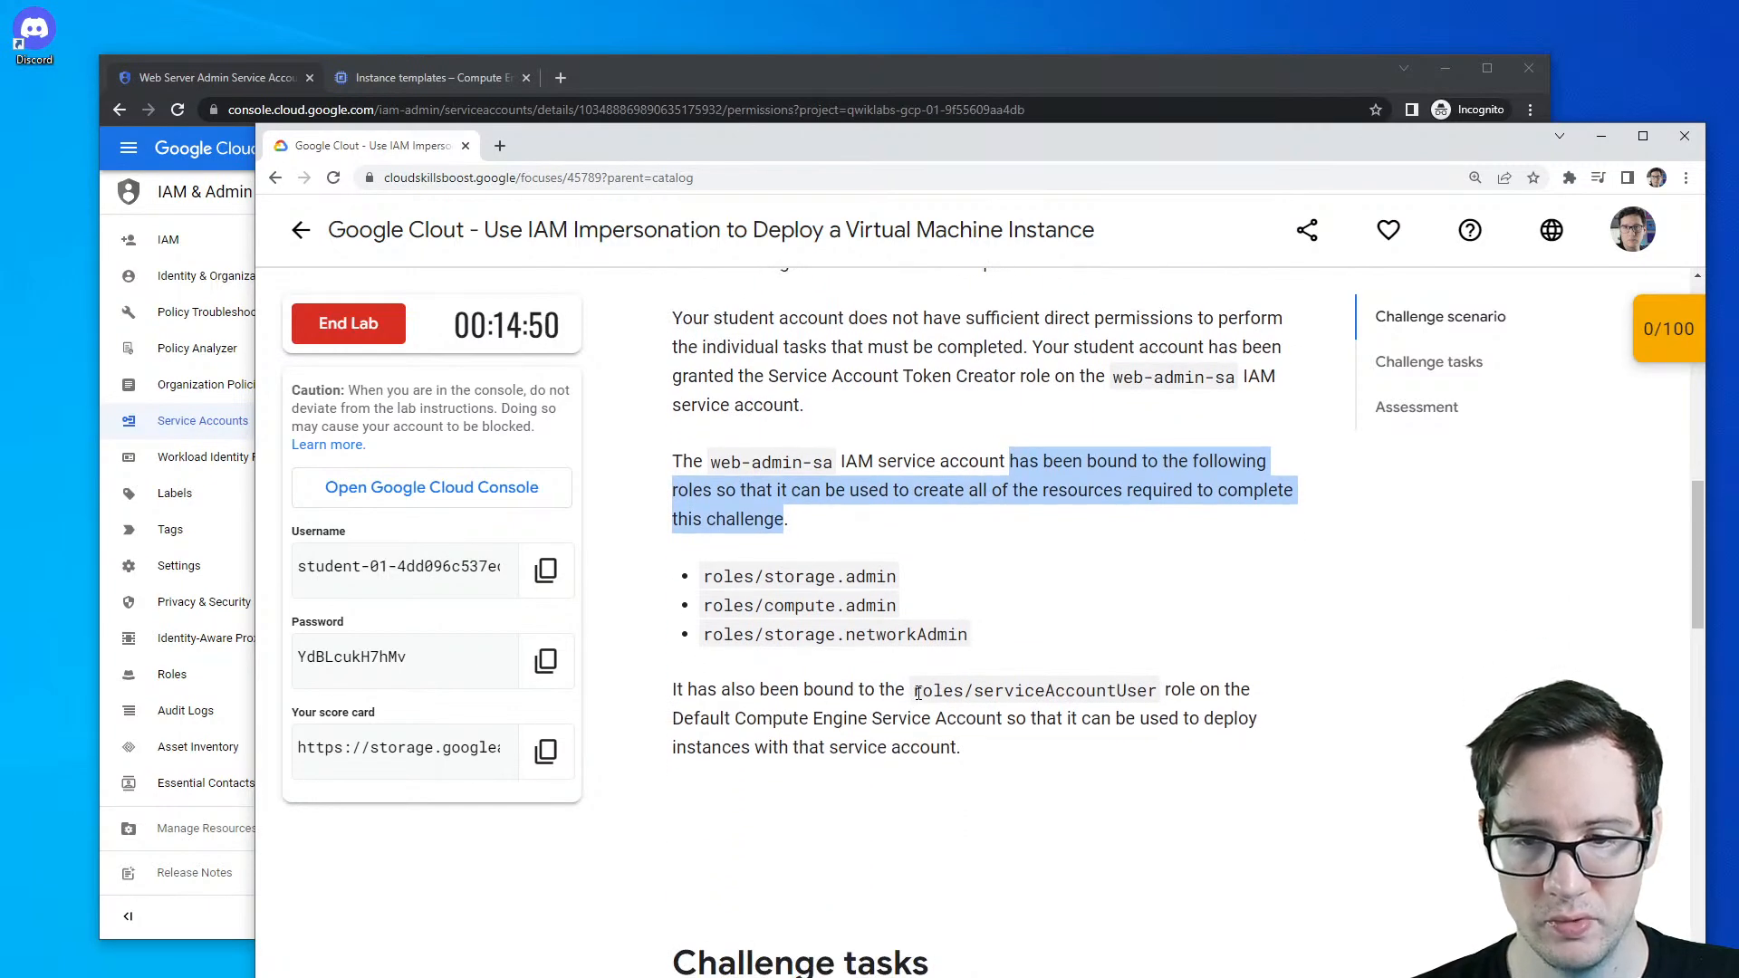
pyautogui.moveTo(912, 691); pyautogui.dragTo(1012, 720)
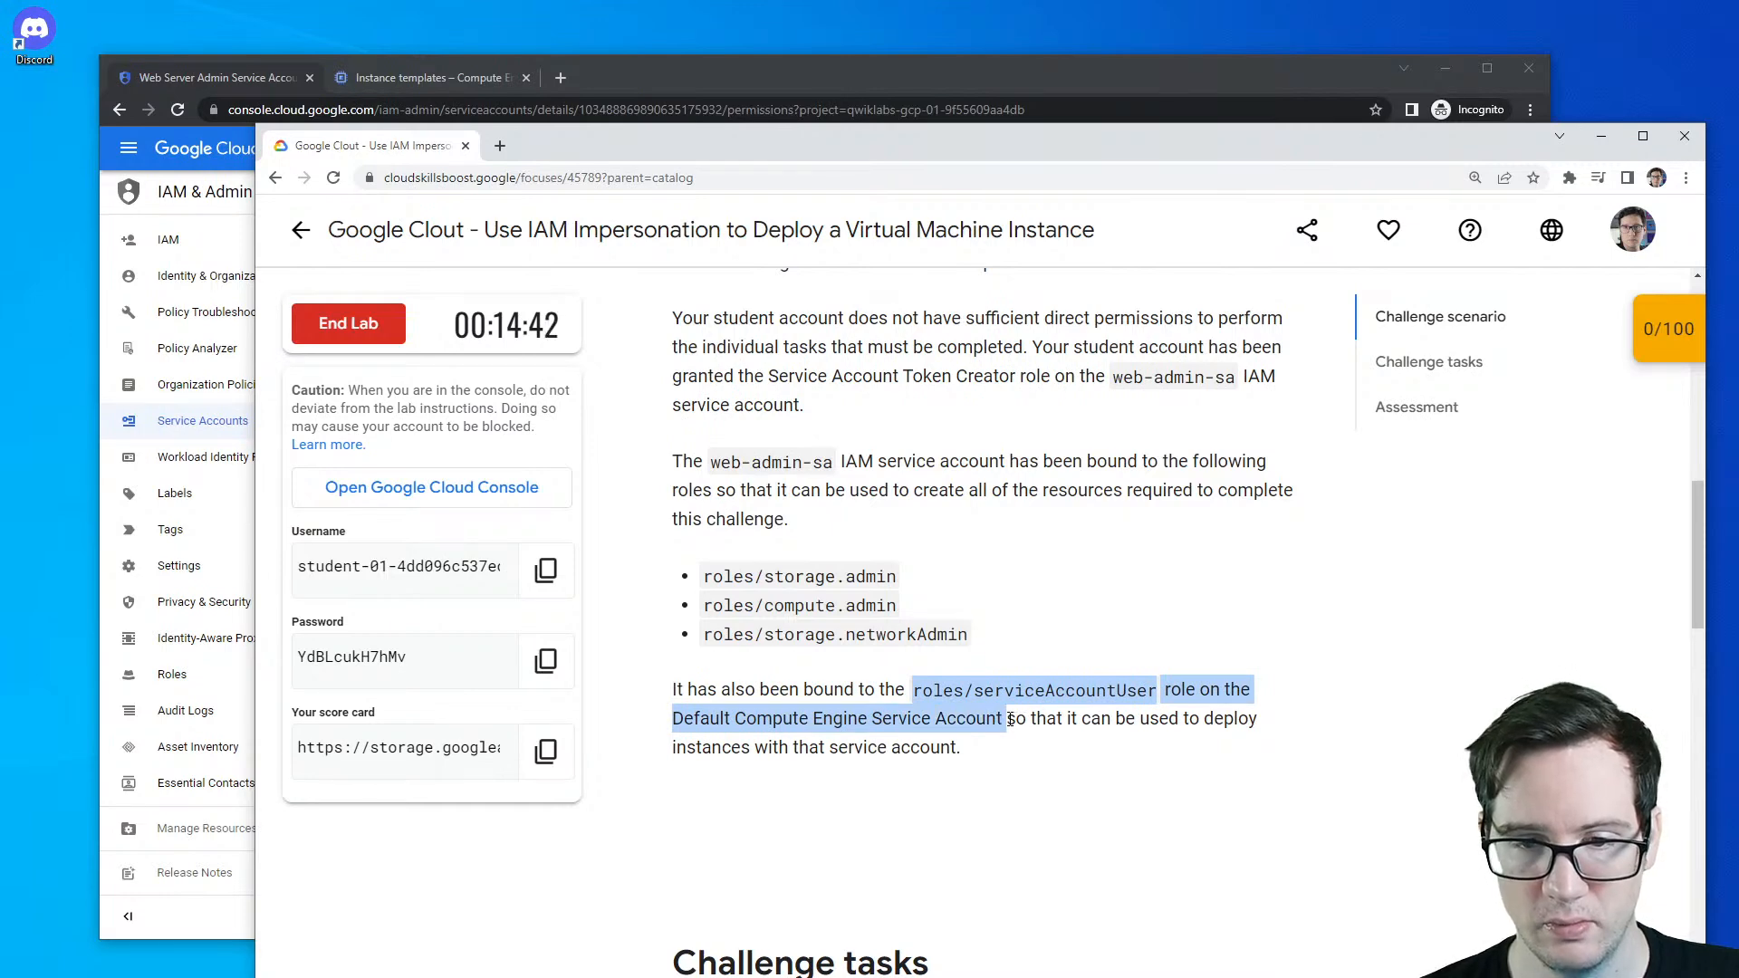
pyautogui.moveTo(907, 690); pyautogui.dragTo(1156, 696)
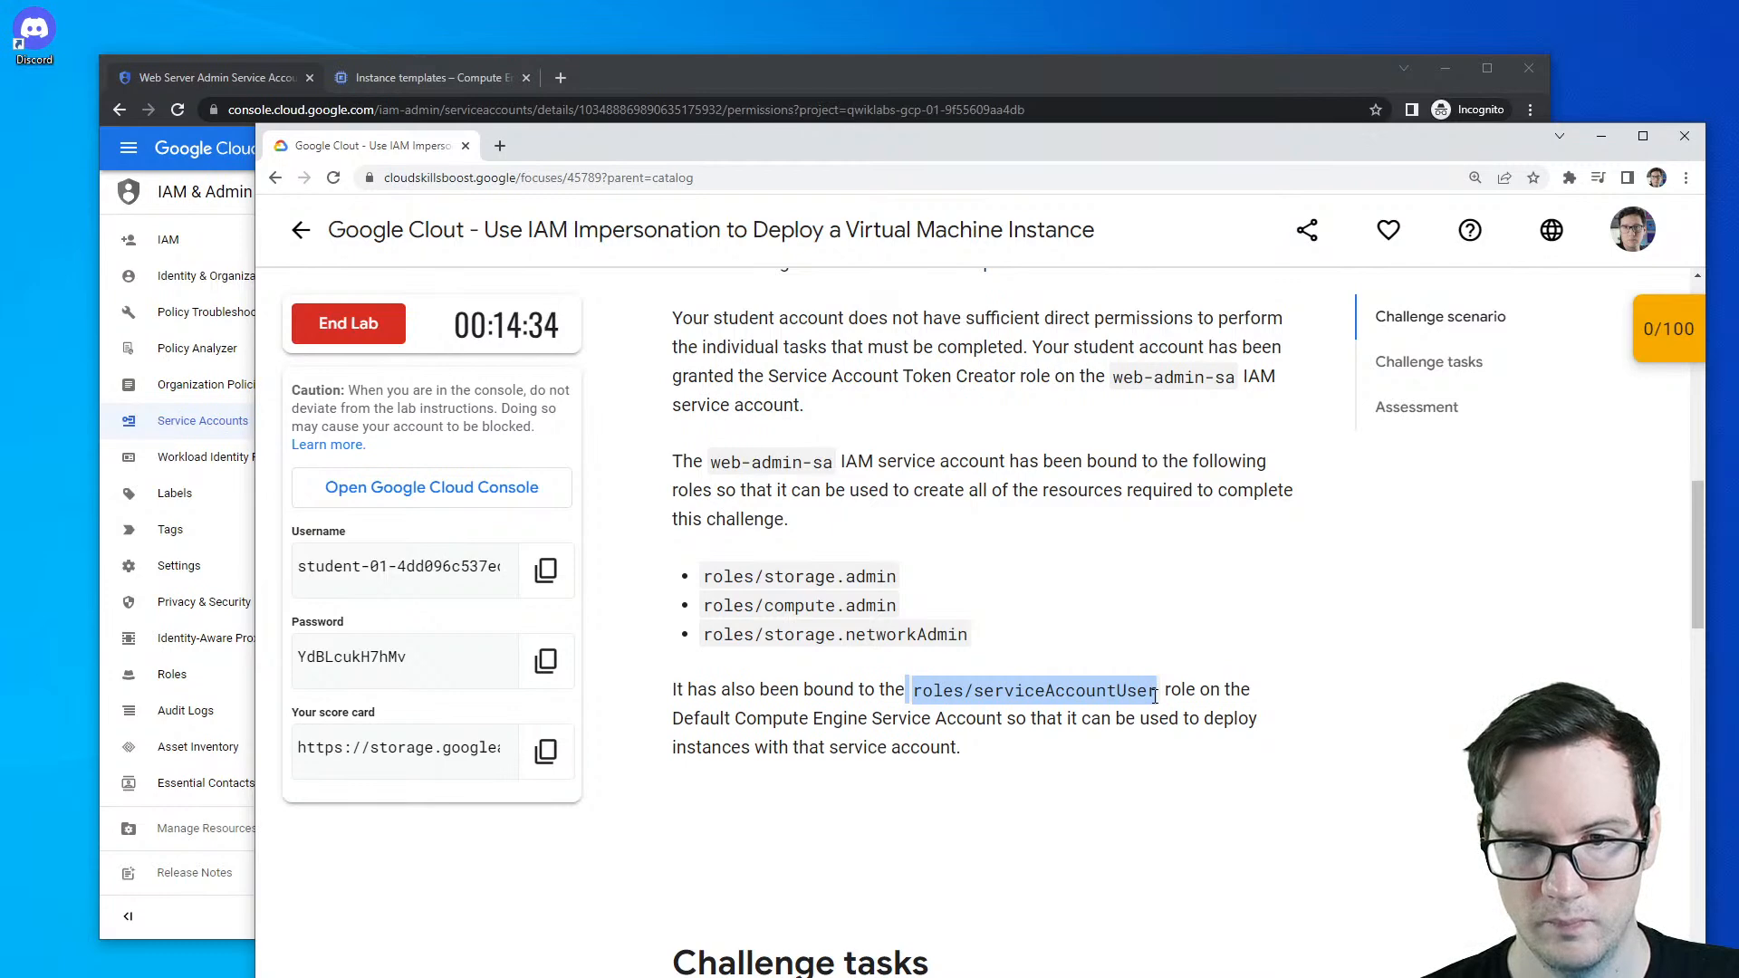
# - Return to the console, recheck the service account's key-adding options and open the project's IAM principals list
pyautogui.click(736, 88)
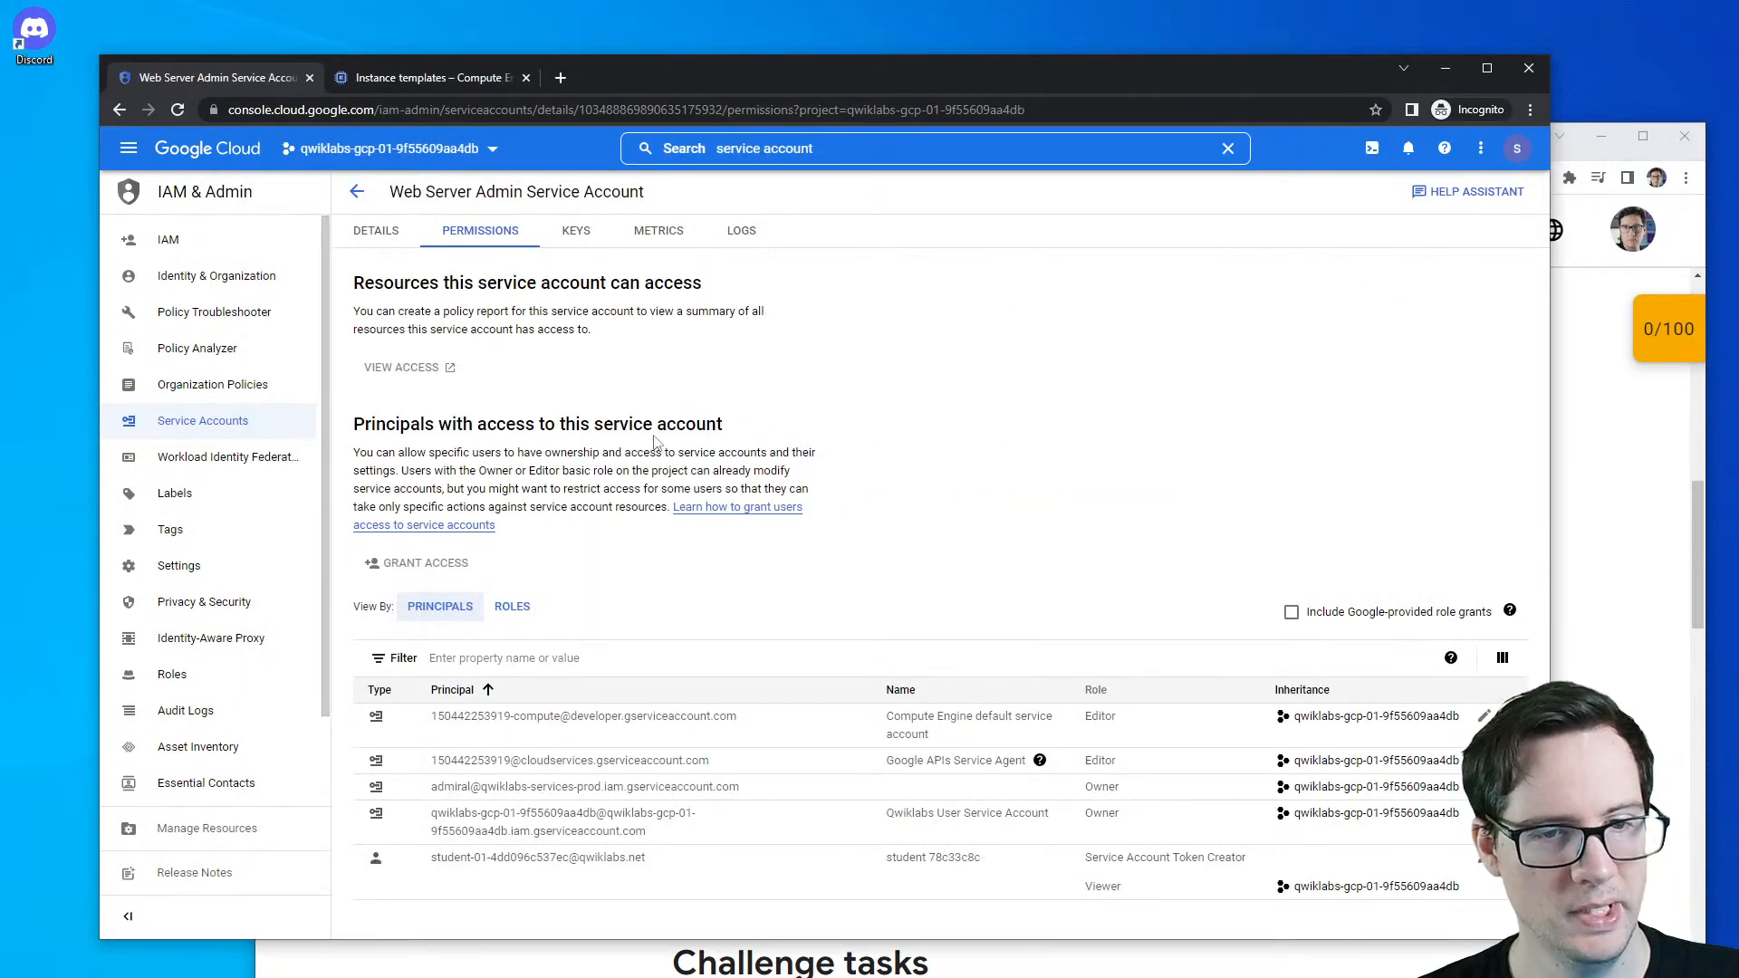
pyautogui.click(576, 232)
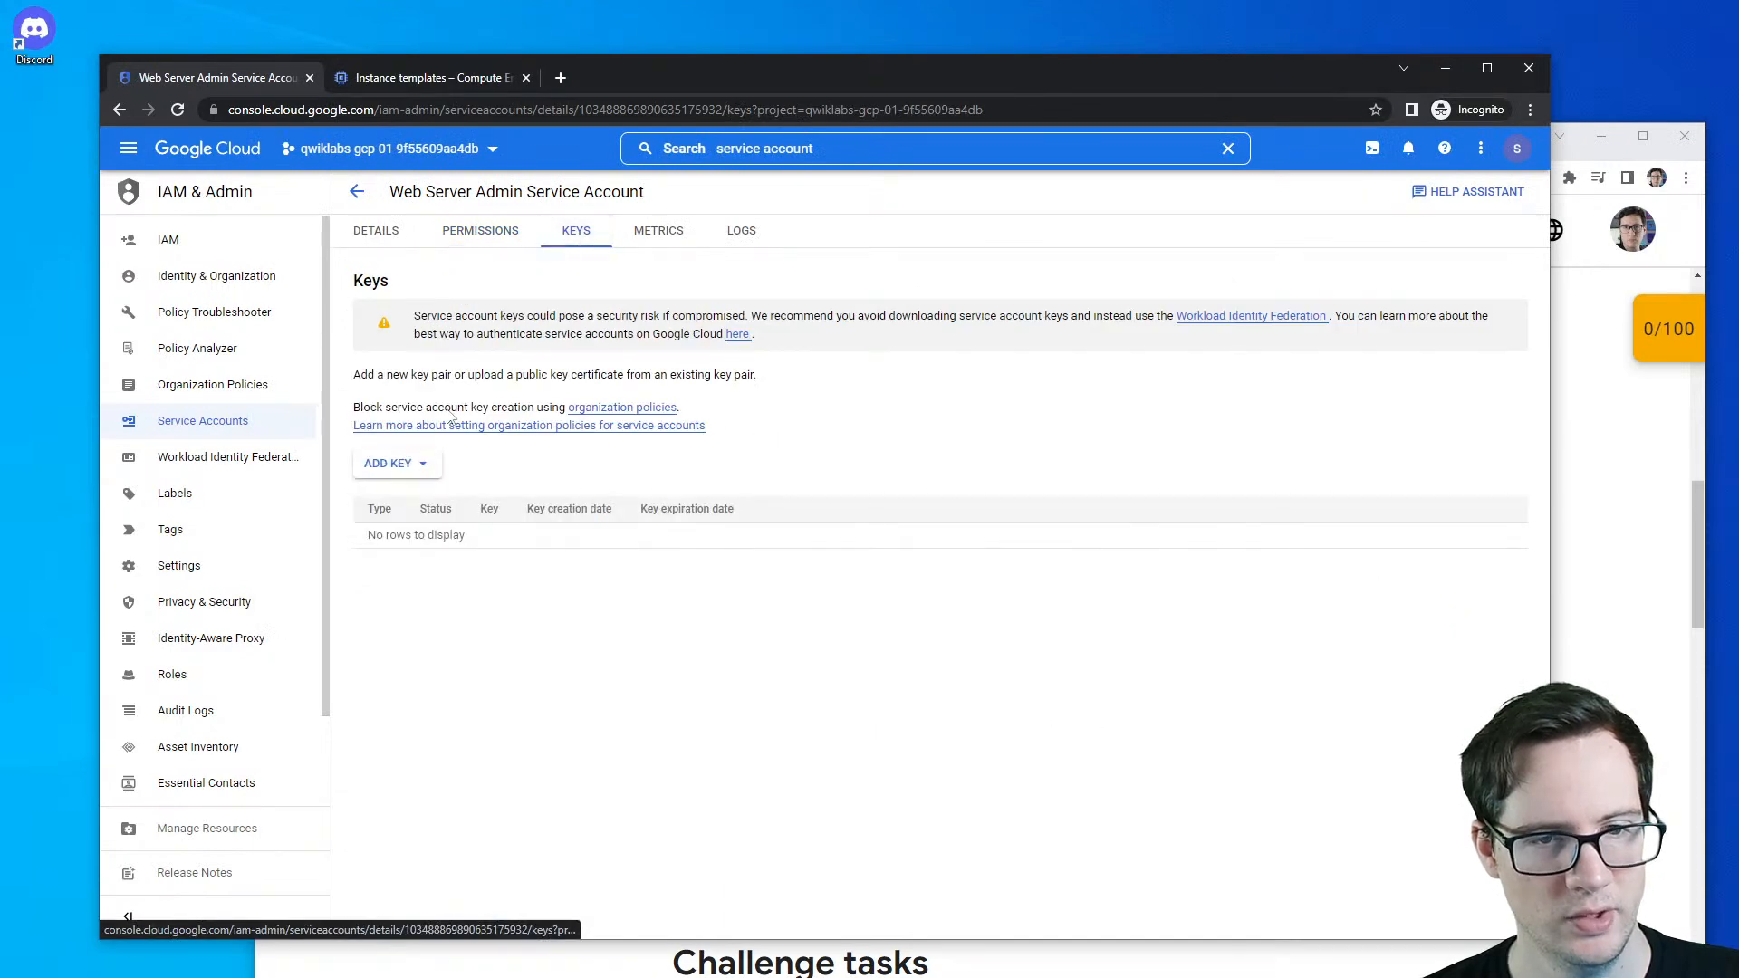
pyautogui.click(432, 466)
pyautogui.click(438, 474)
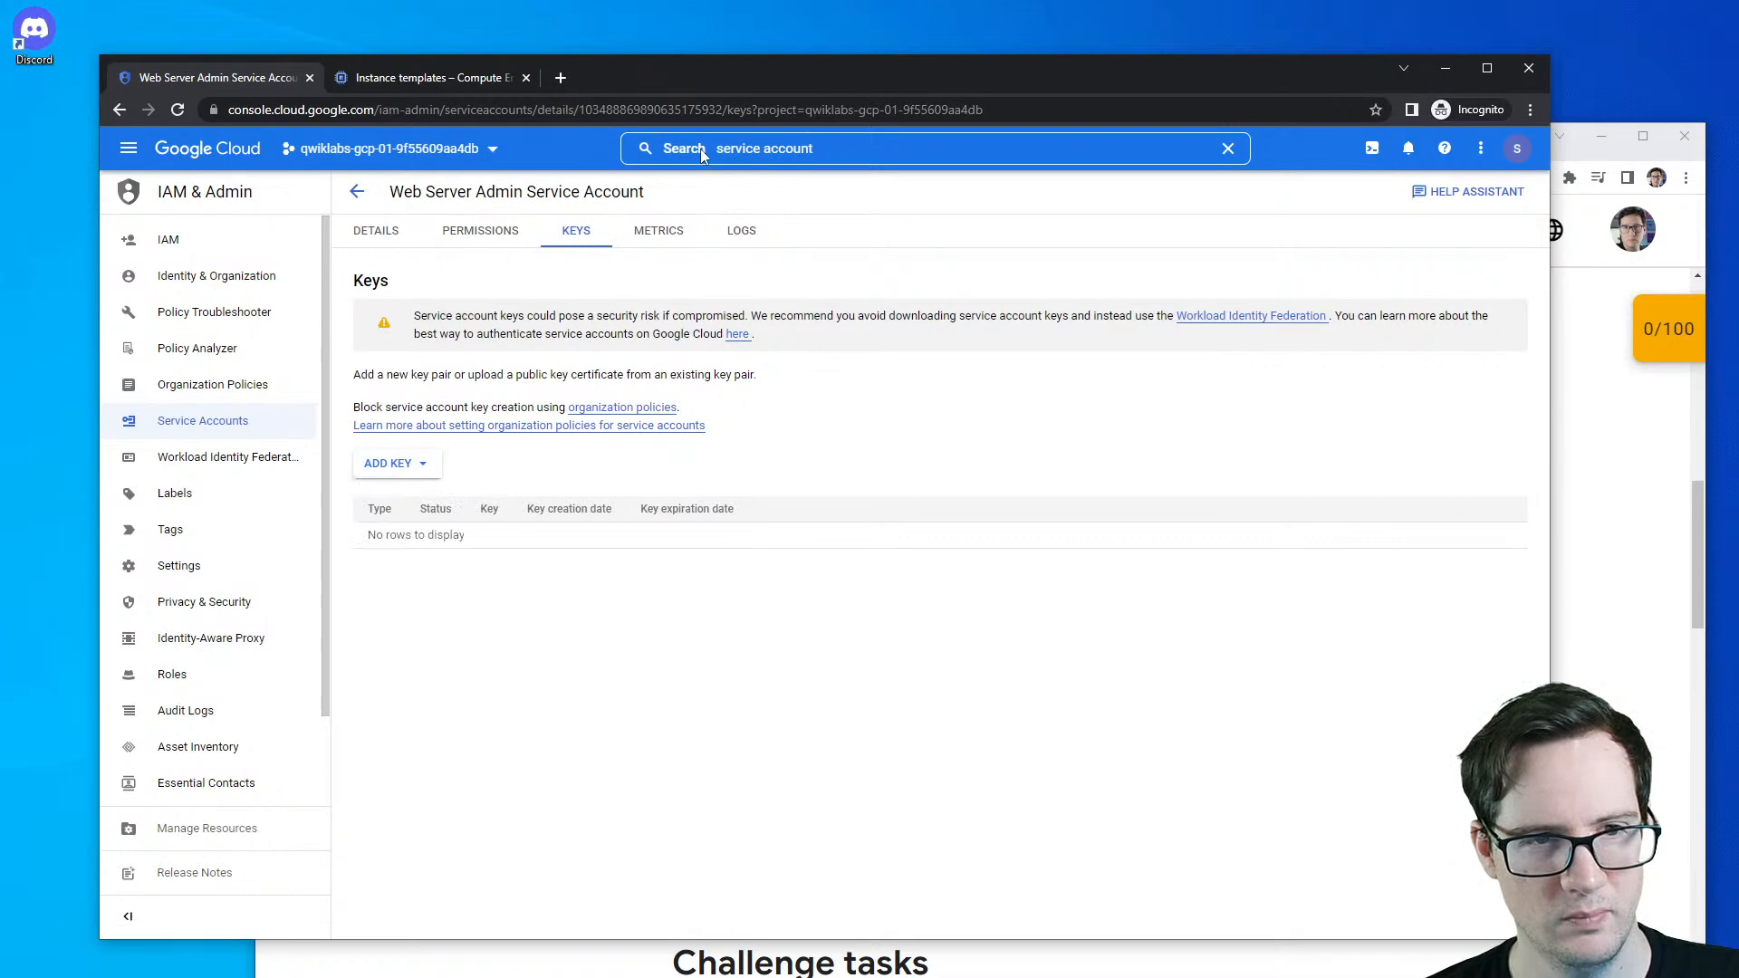
pyautogui.click(222, 243)
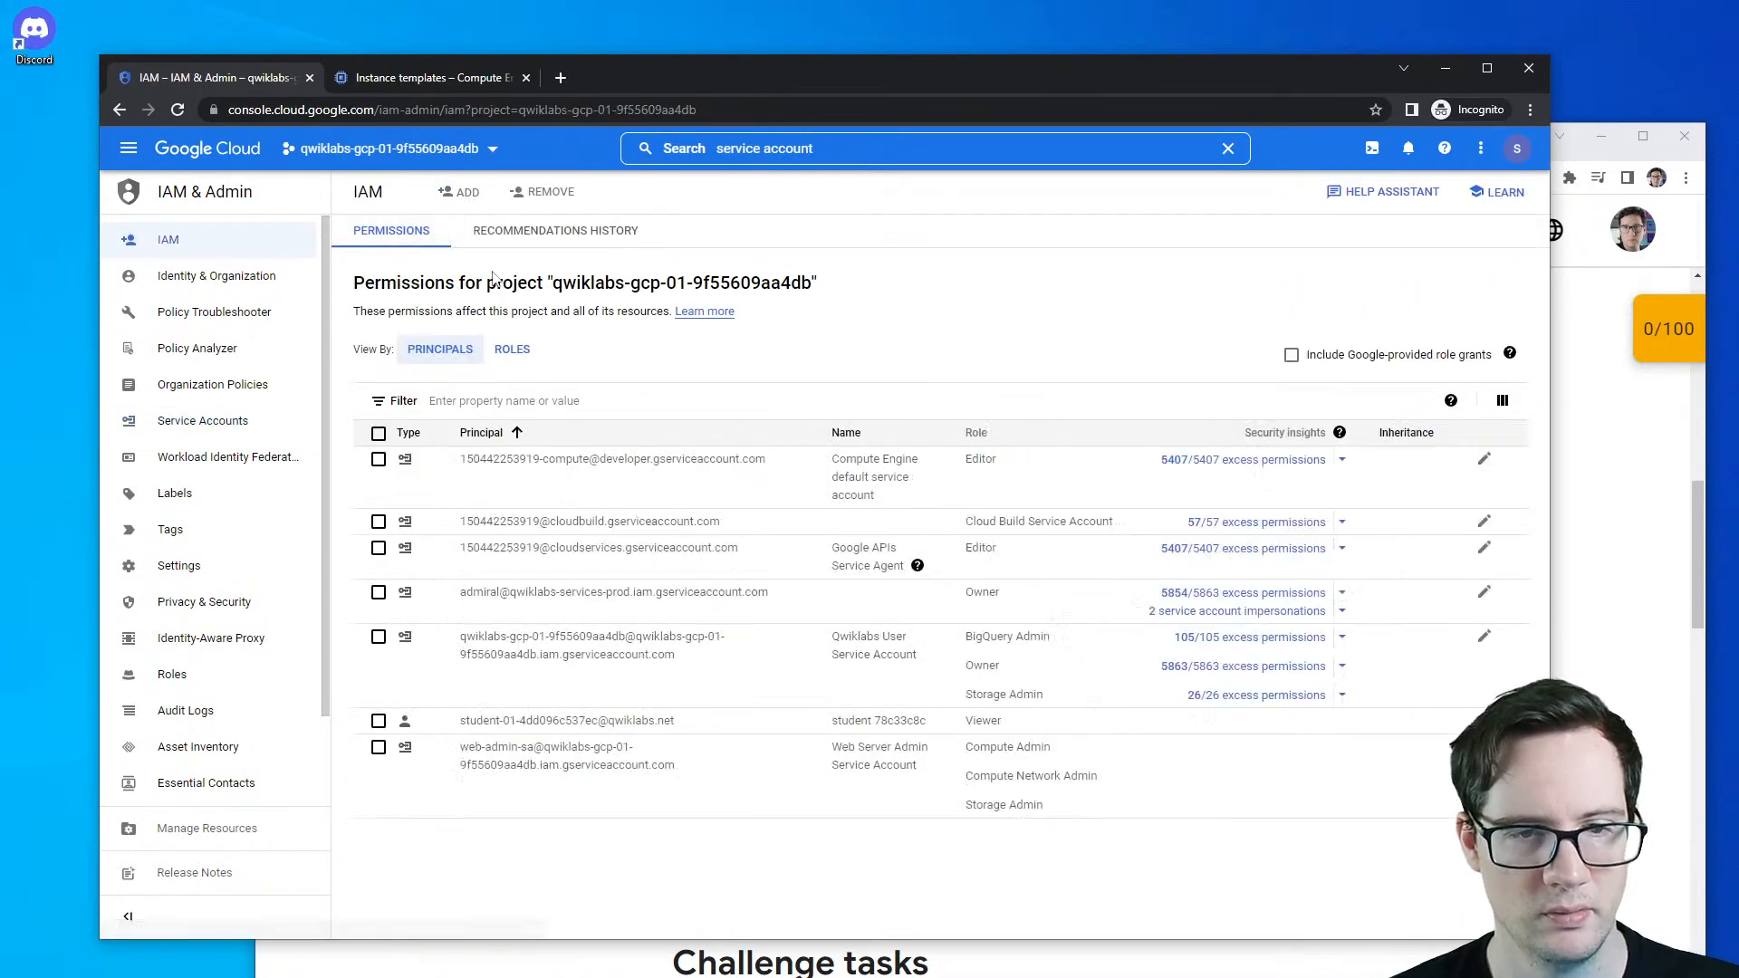
# - Filter the project's roles by serviceAccountUser, taken from the lab page, and read the Service Account User role's assigned permissions
pyautogui.click(181, 674)
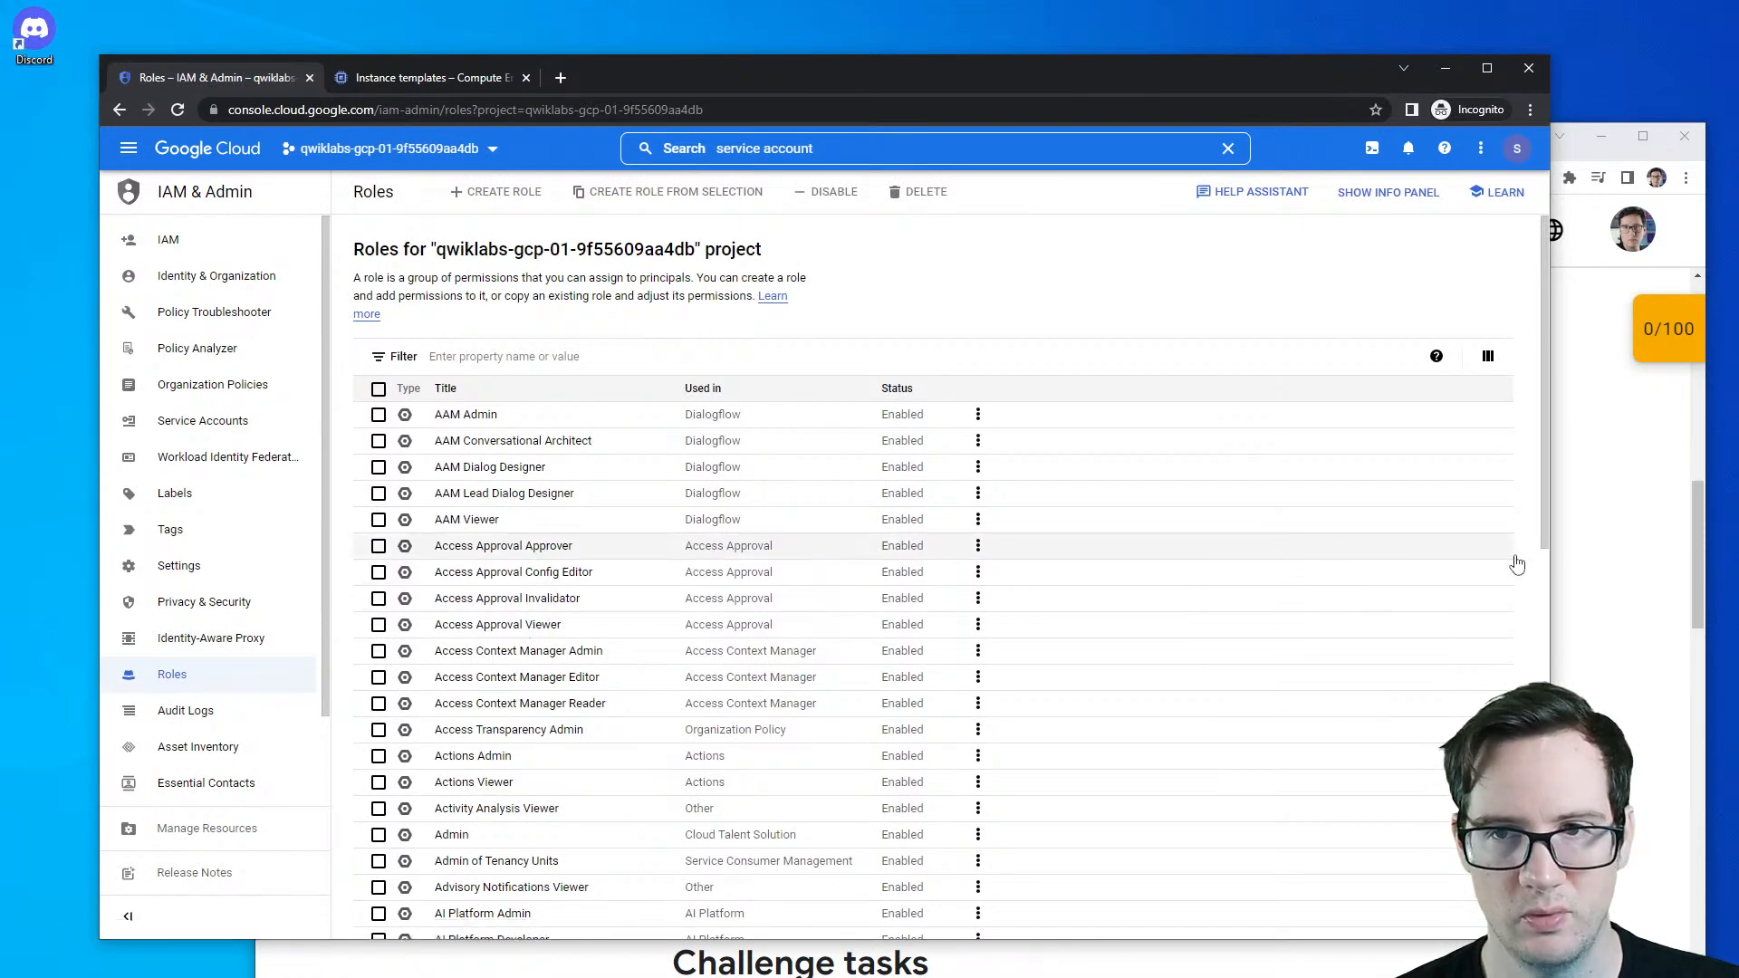
pyautogui.scroll(-4, 679, 730)
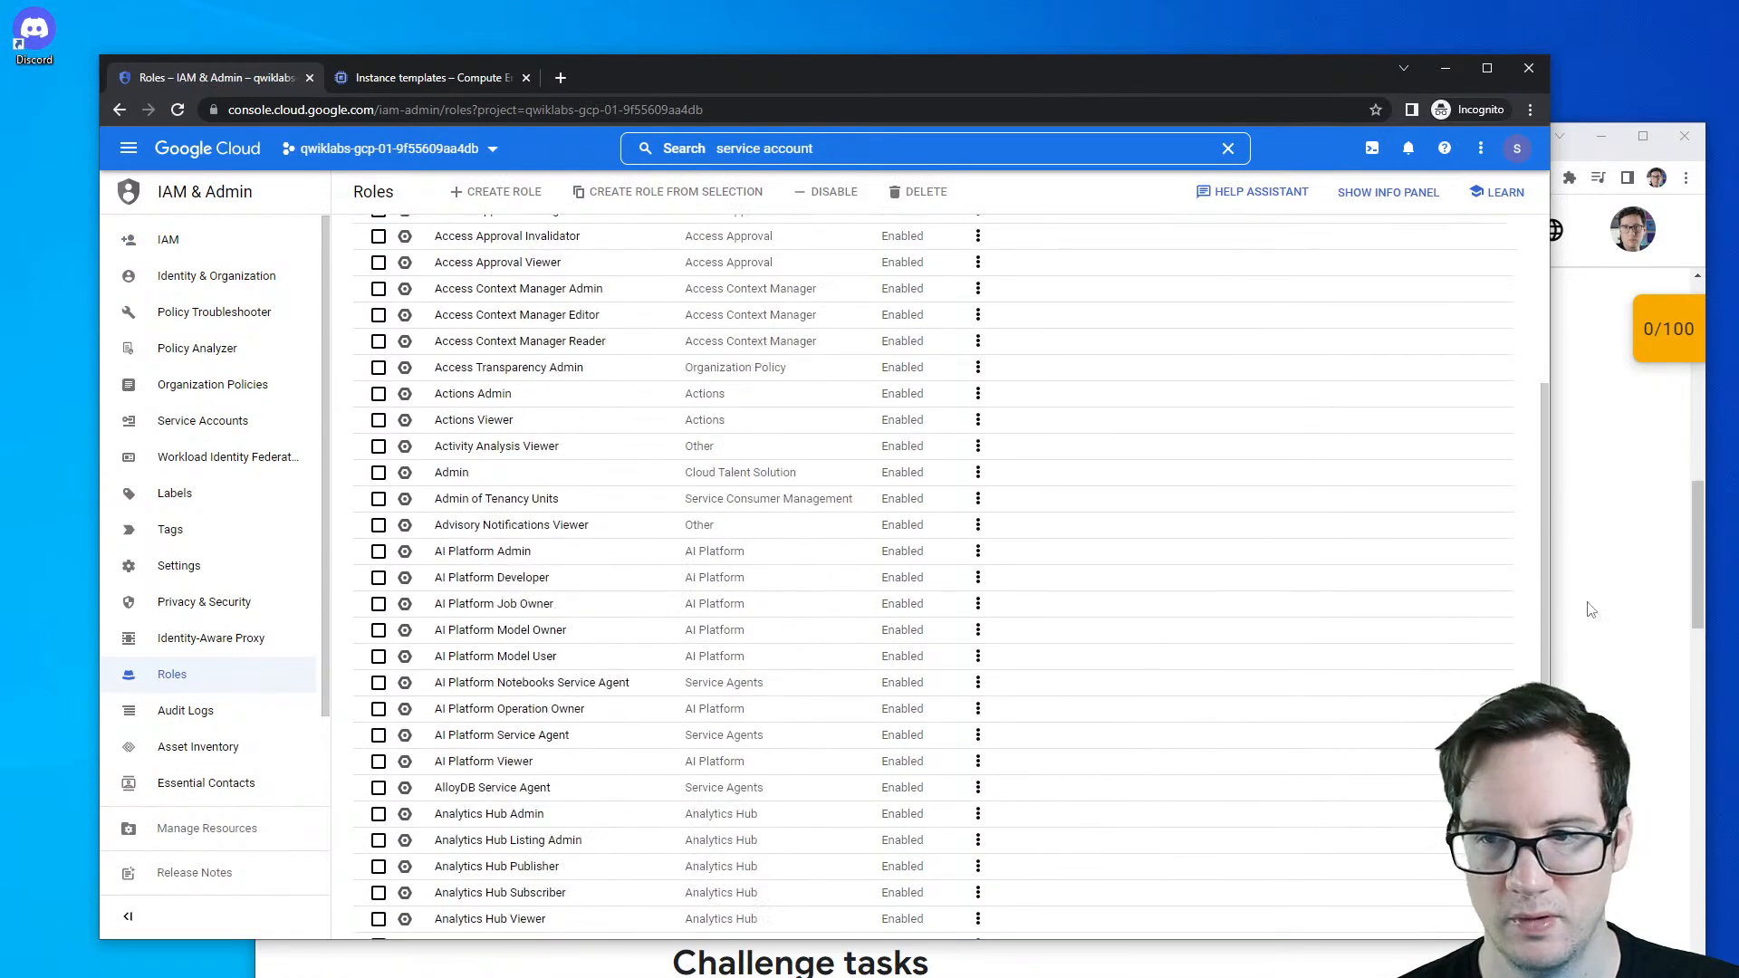
pyautogui.hotkey('alt', 'Tab')
pyautogui.doubleClick(1062, 689)
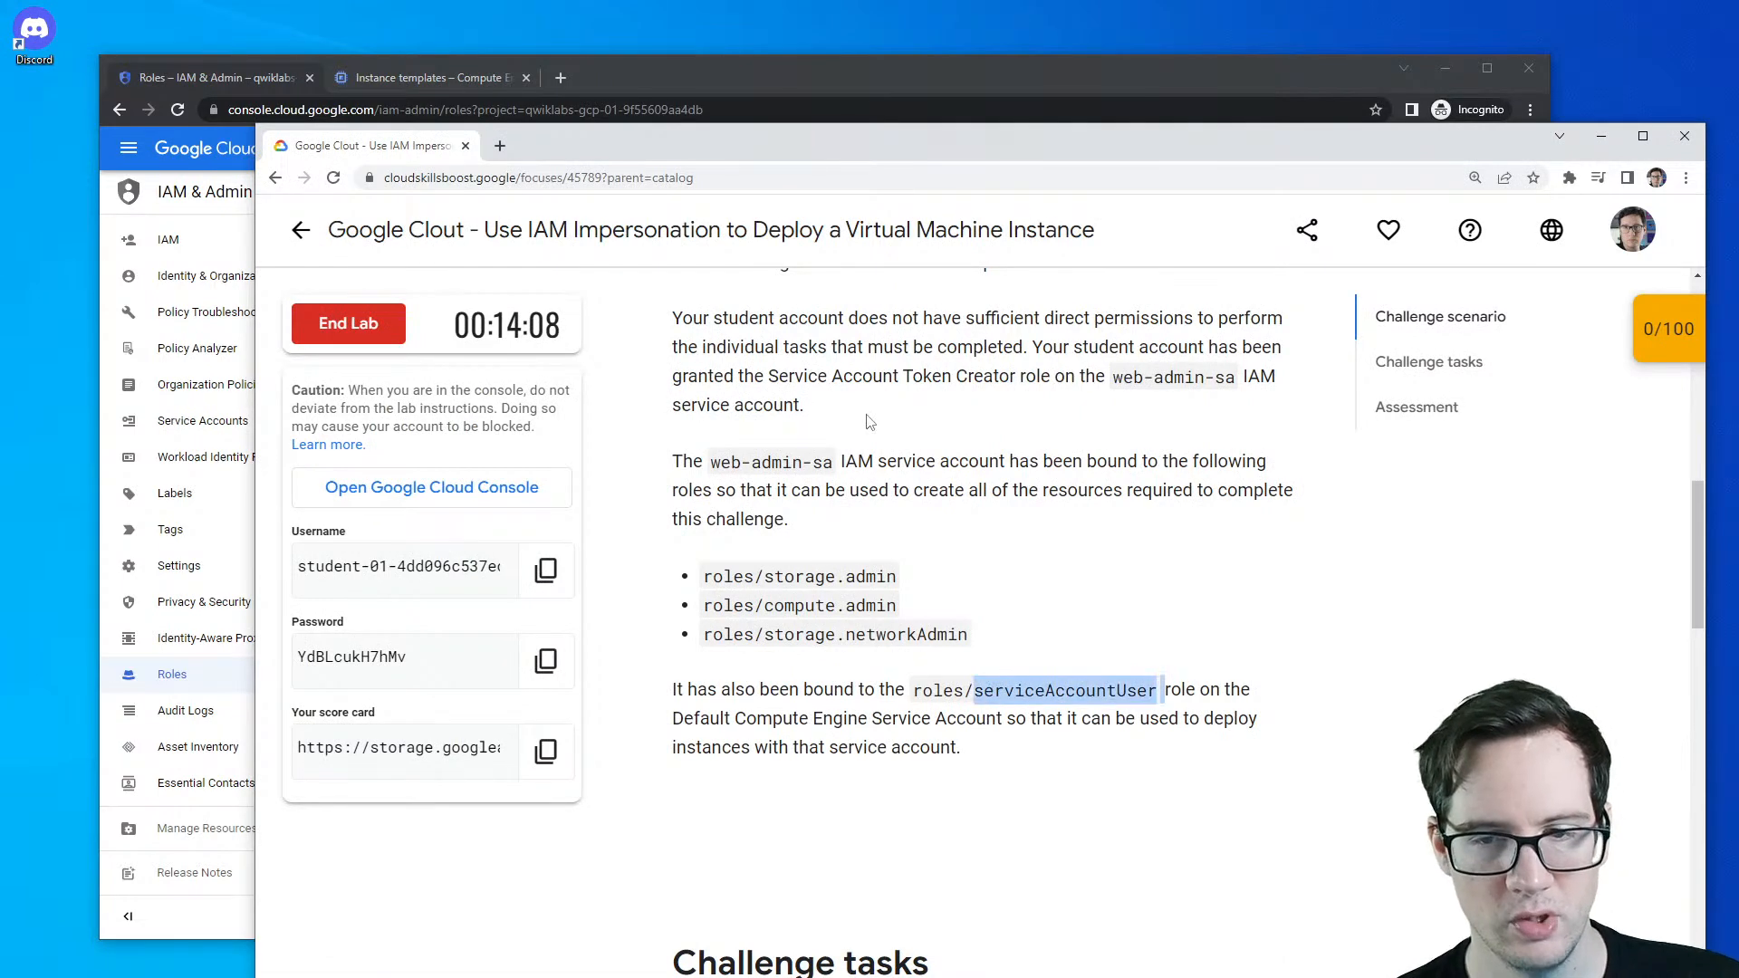
pyautogui.click(874, 83)
pyautogui.scroll(4, 749, 372)
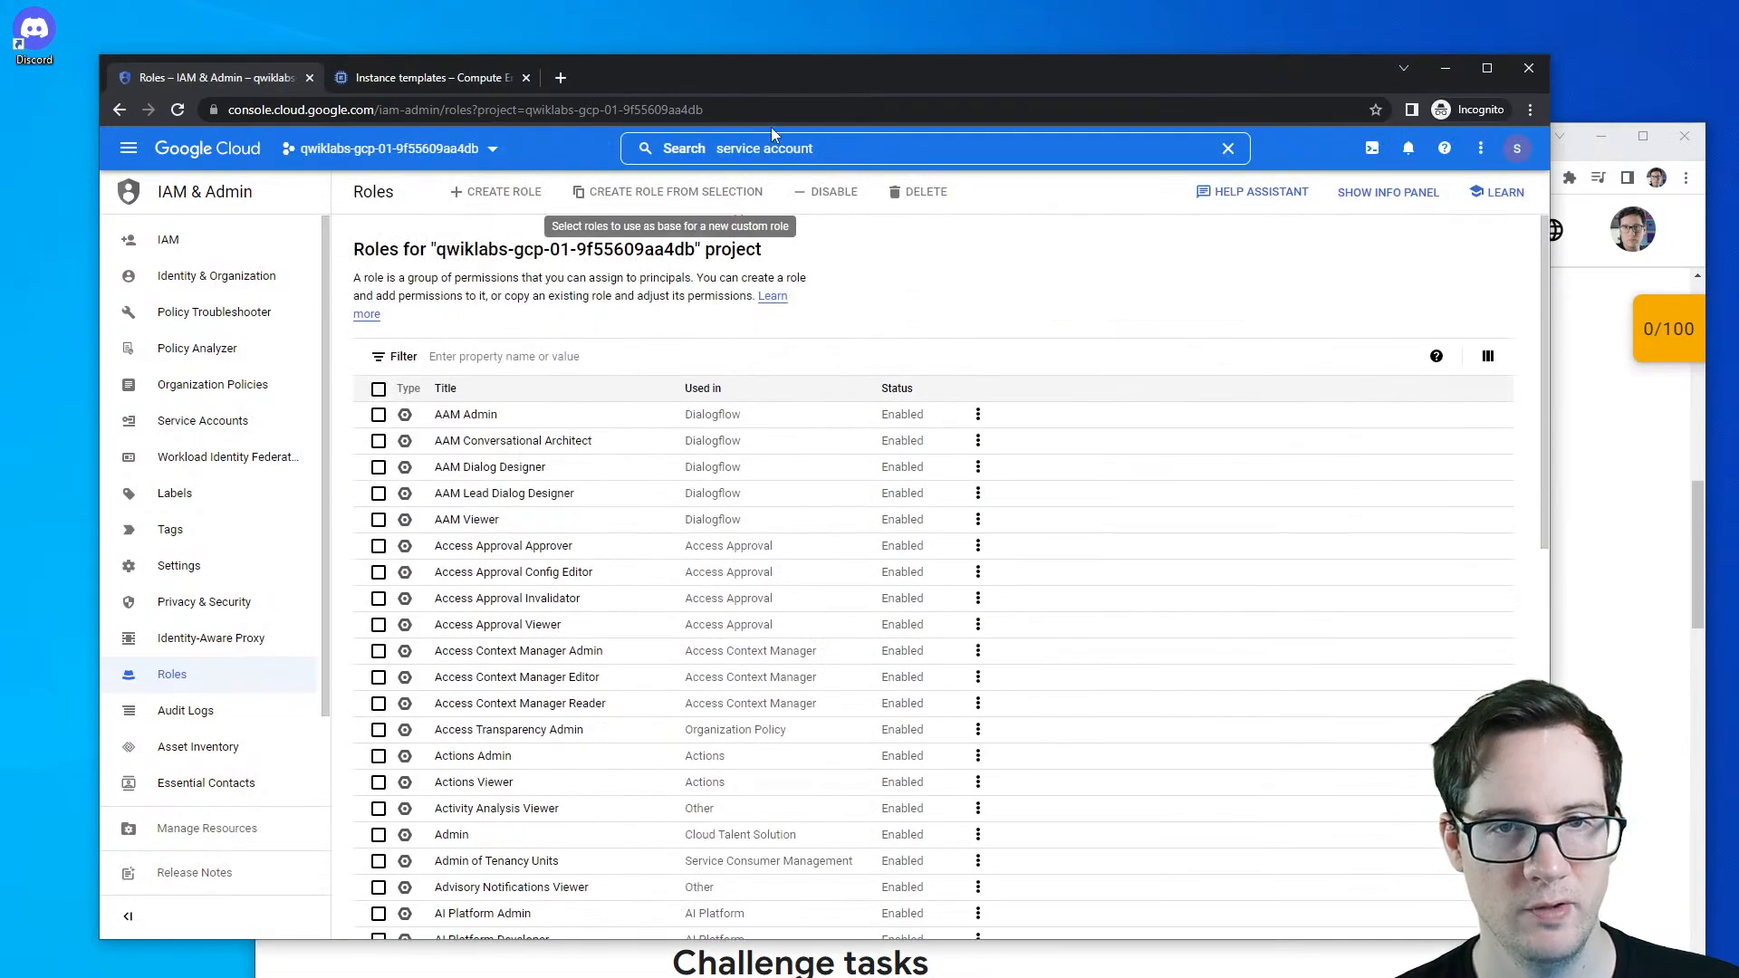
pyautogui.click(544, 361)
pyautogui.write('serviceAccountUser')
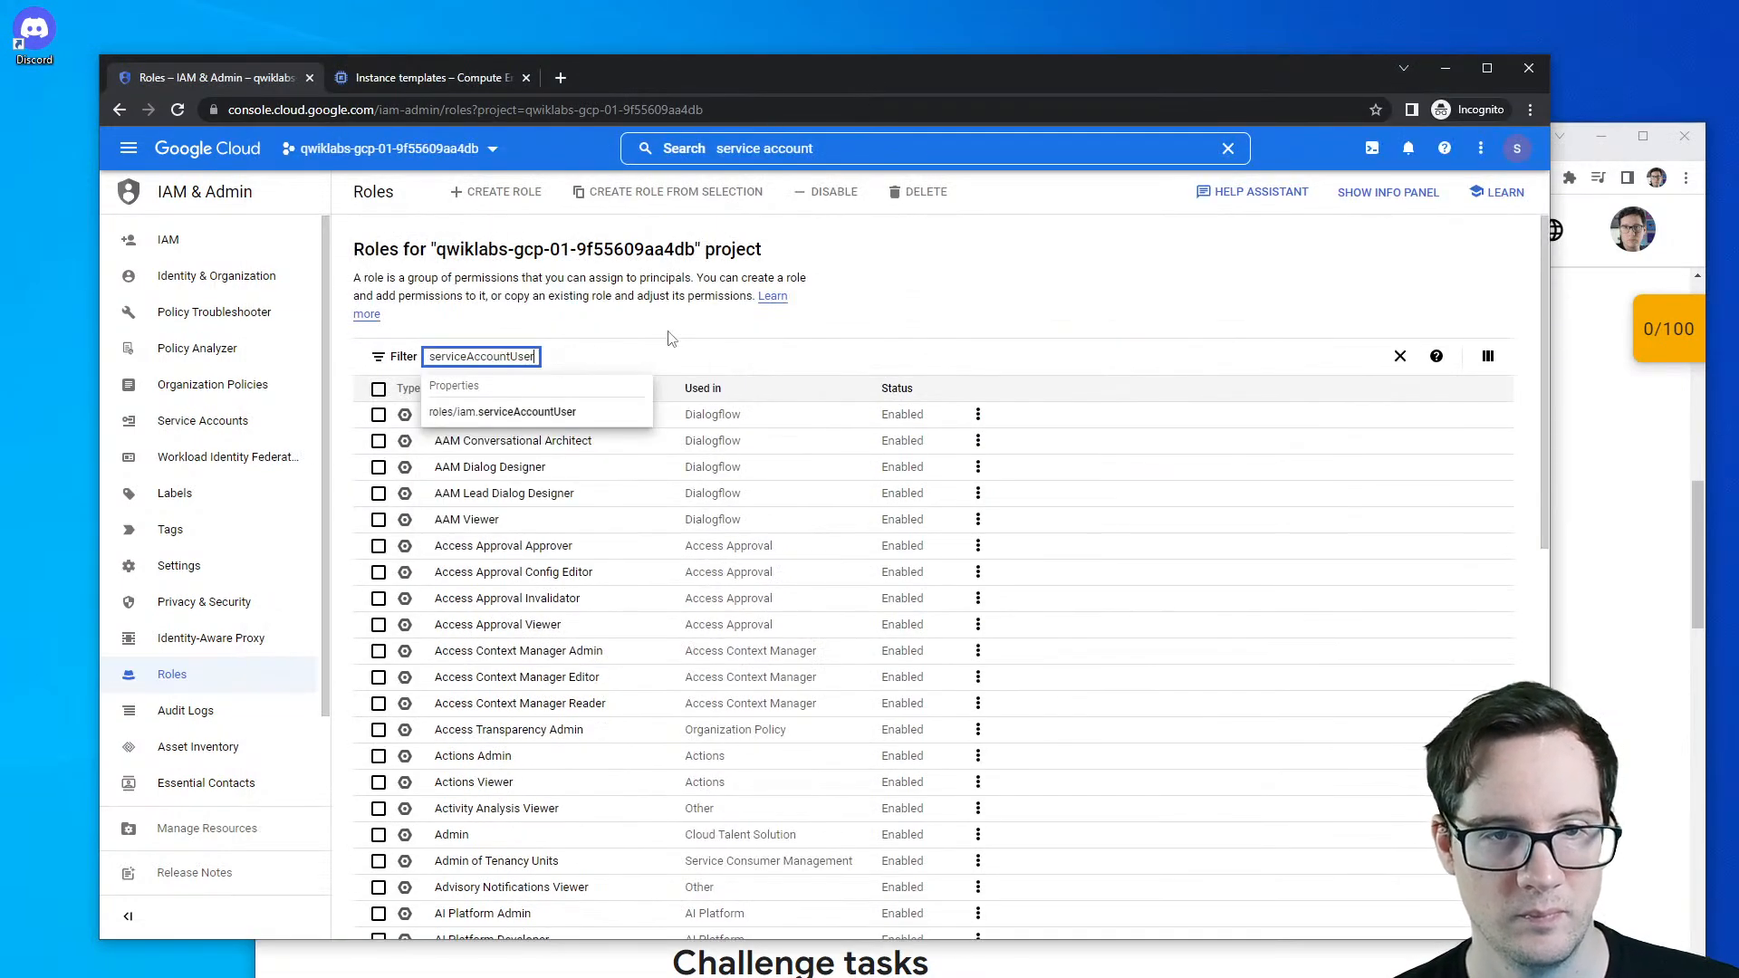
pyautogui.click(563, 411)
pyautogui.click(546, 493)
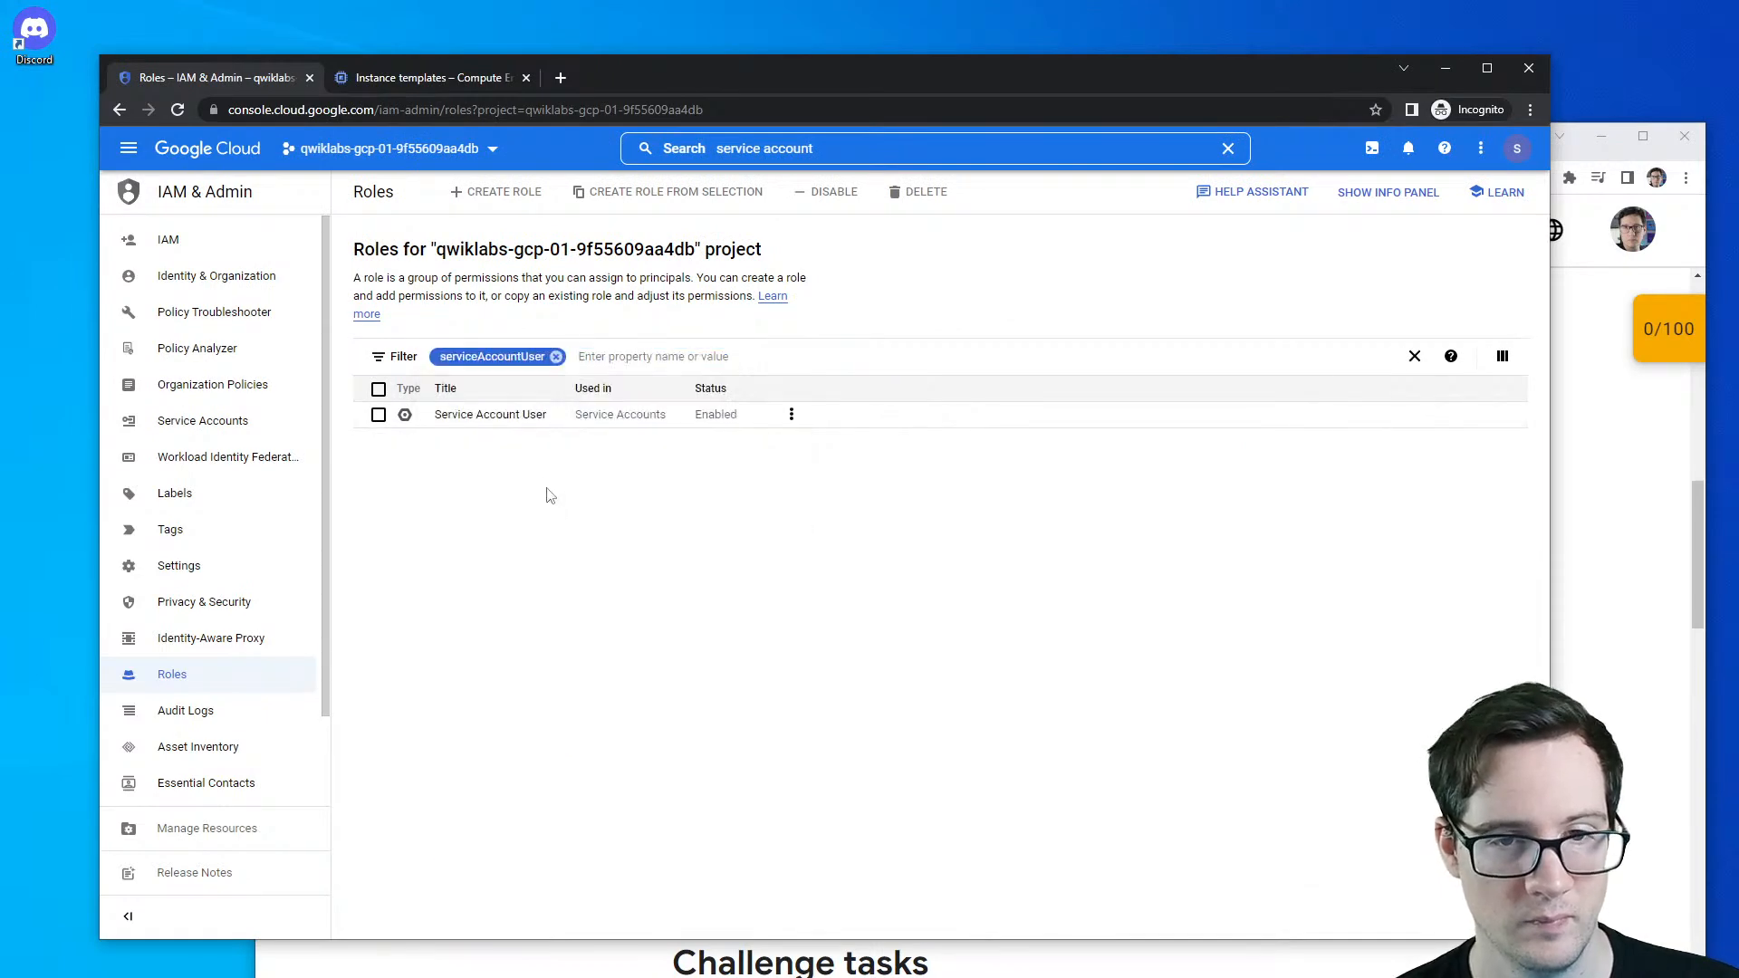
pyautogui.click(493, 414)
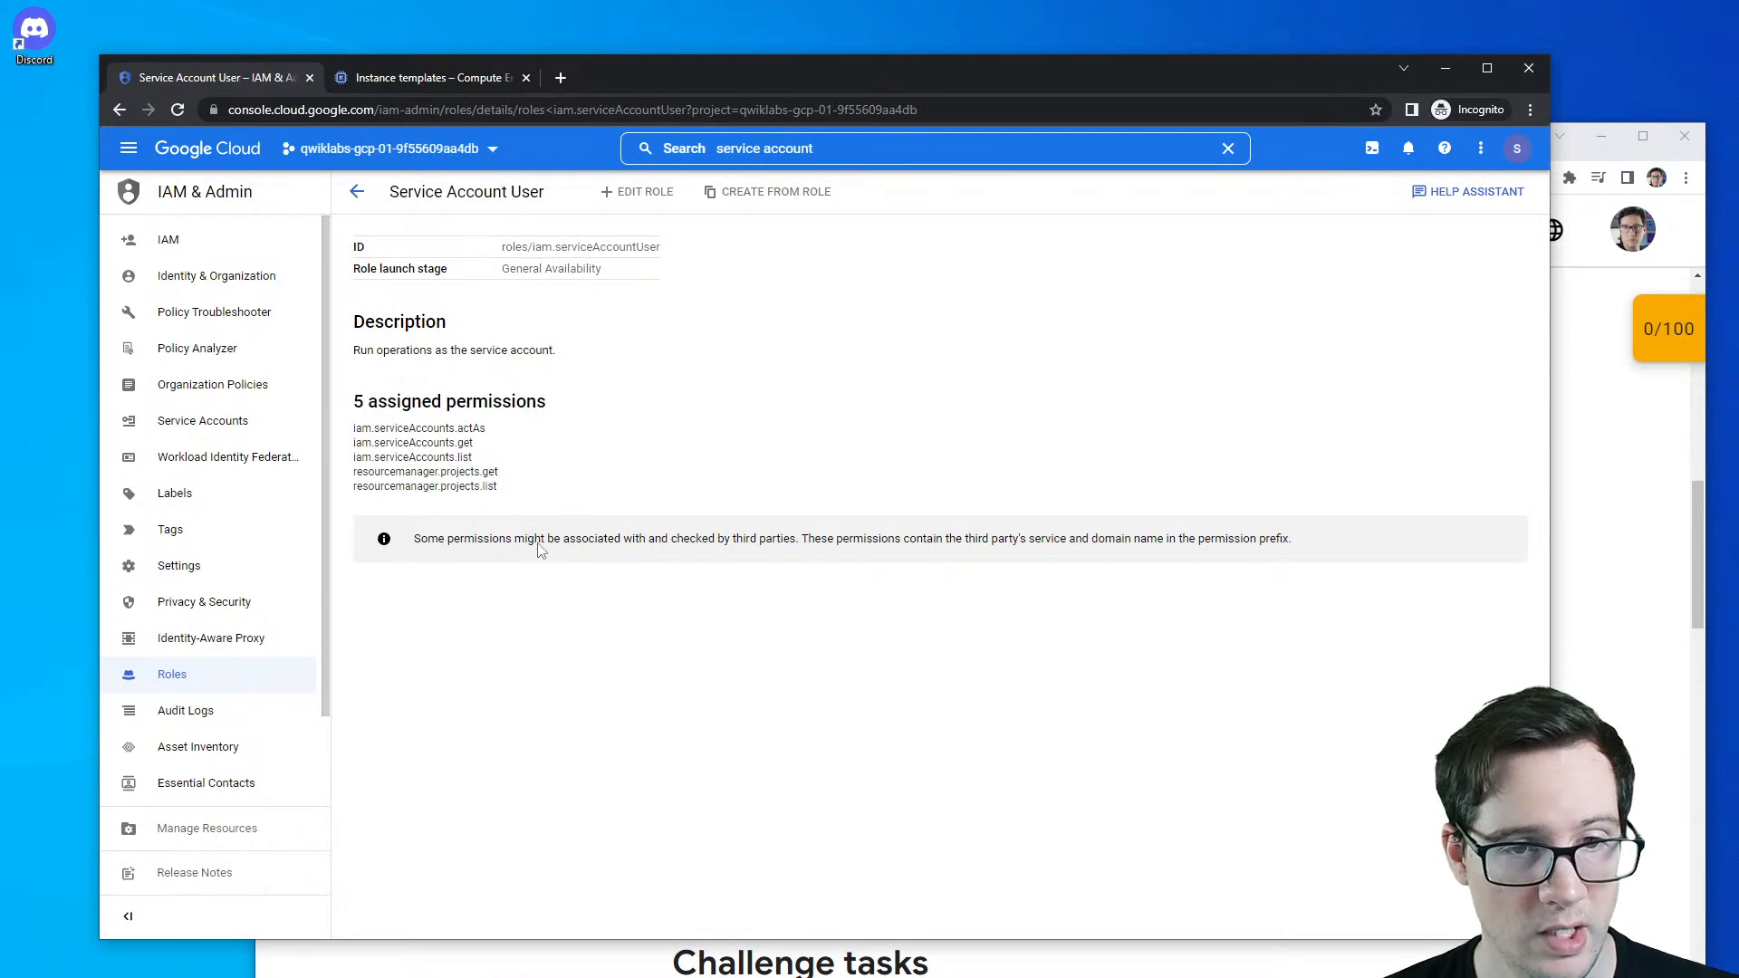
pyautogui.moveTo(463, 429); pyautogui.dragTo(500, 487)
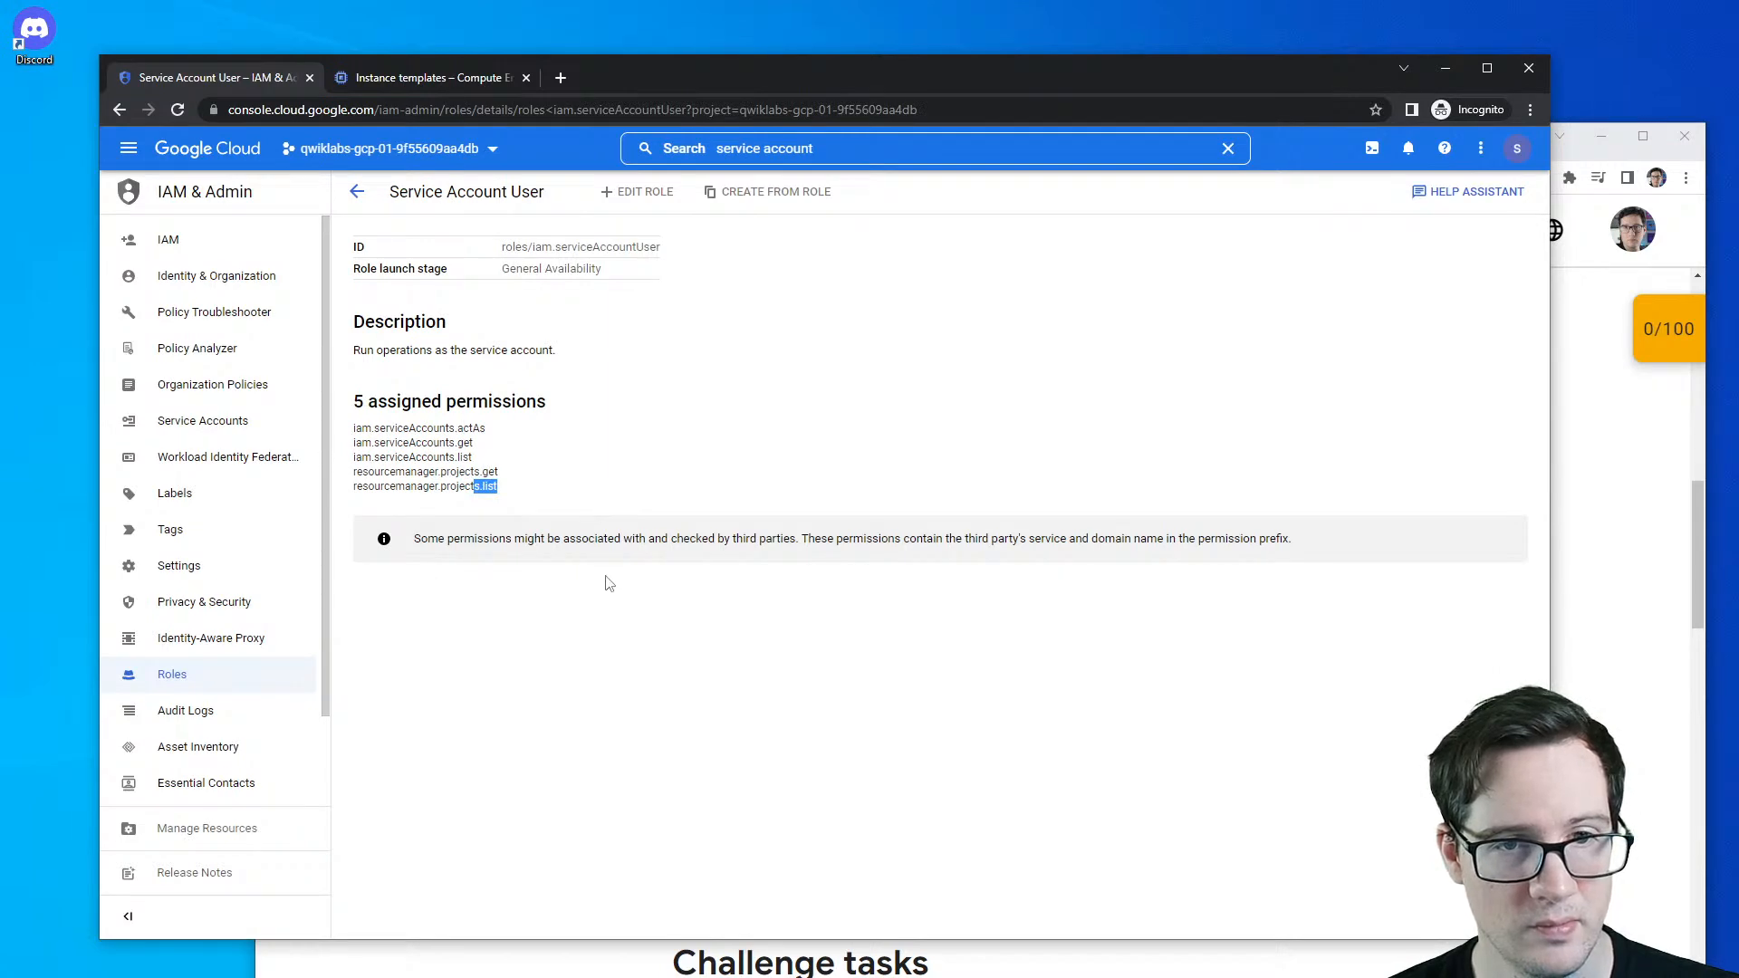
# - Compare the role with the lab scenario's paragraphs on the web-admin-sa bindings and roles/serviceAccountUser
pyautogui.click(1580, 656)
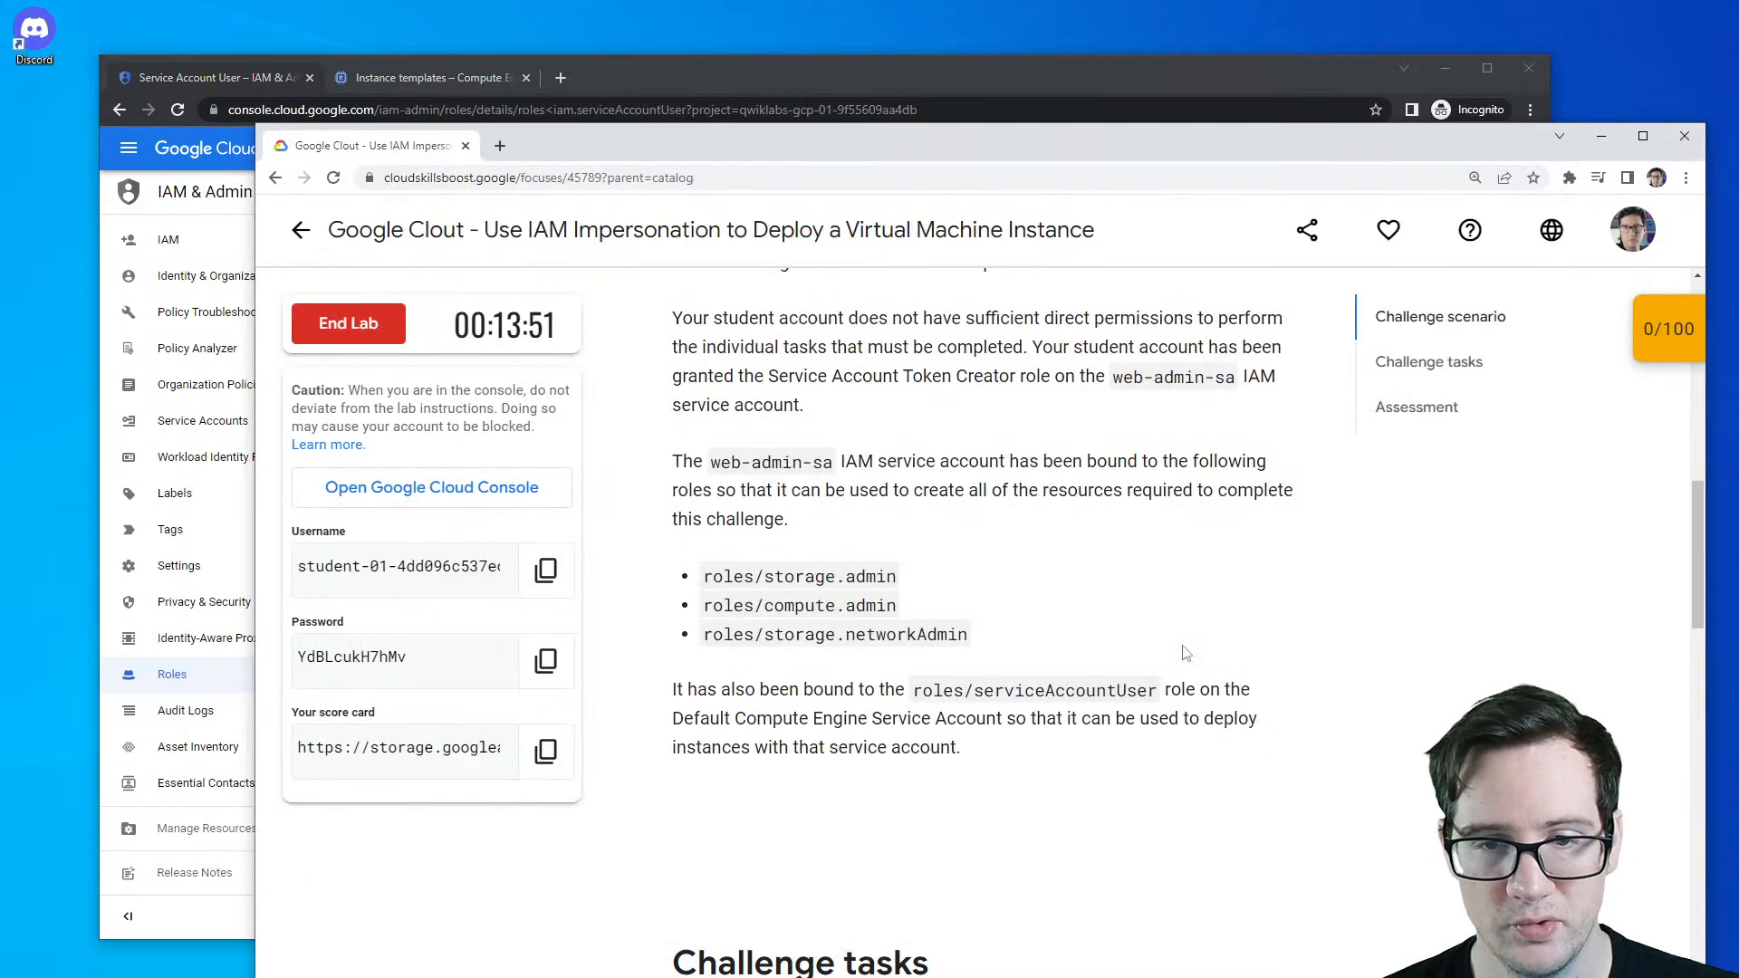
pyautogui.moveTo(841, 461); pyautogui.dragTo(757, 491)
pyautogui.moveTo(894, 490); pyautogui.dragTo(1042, 490)
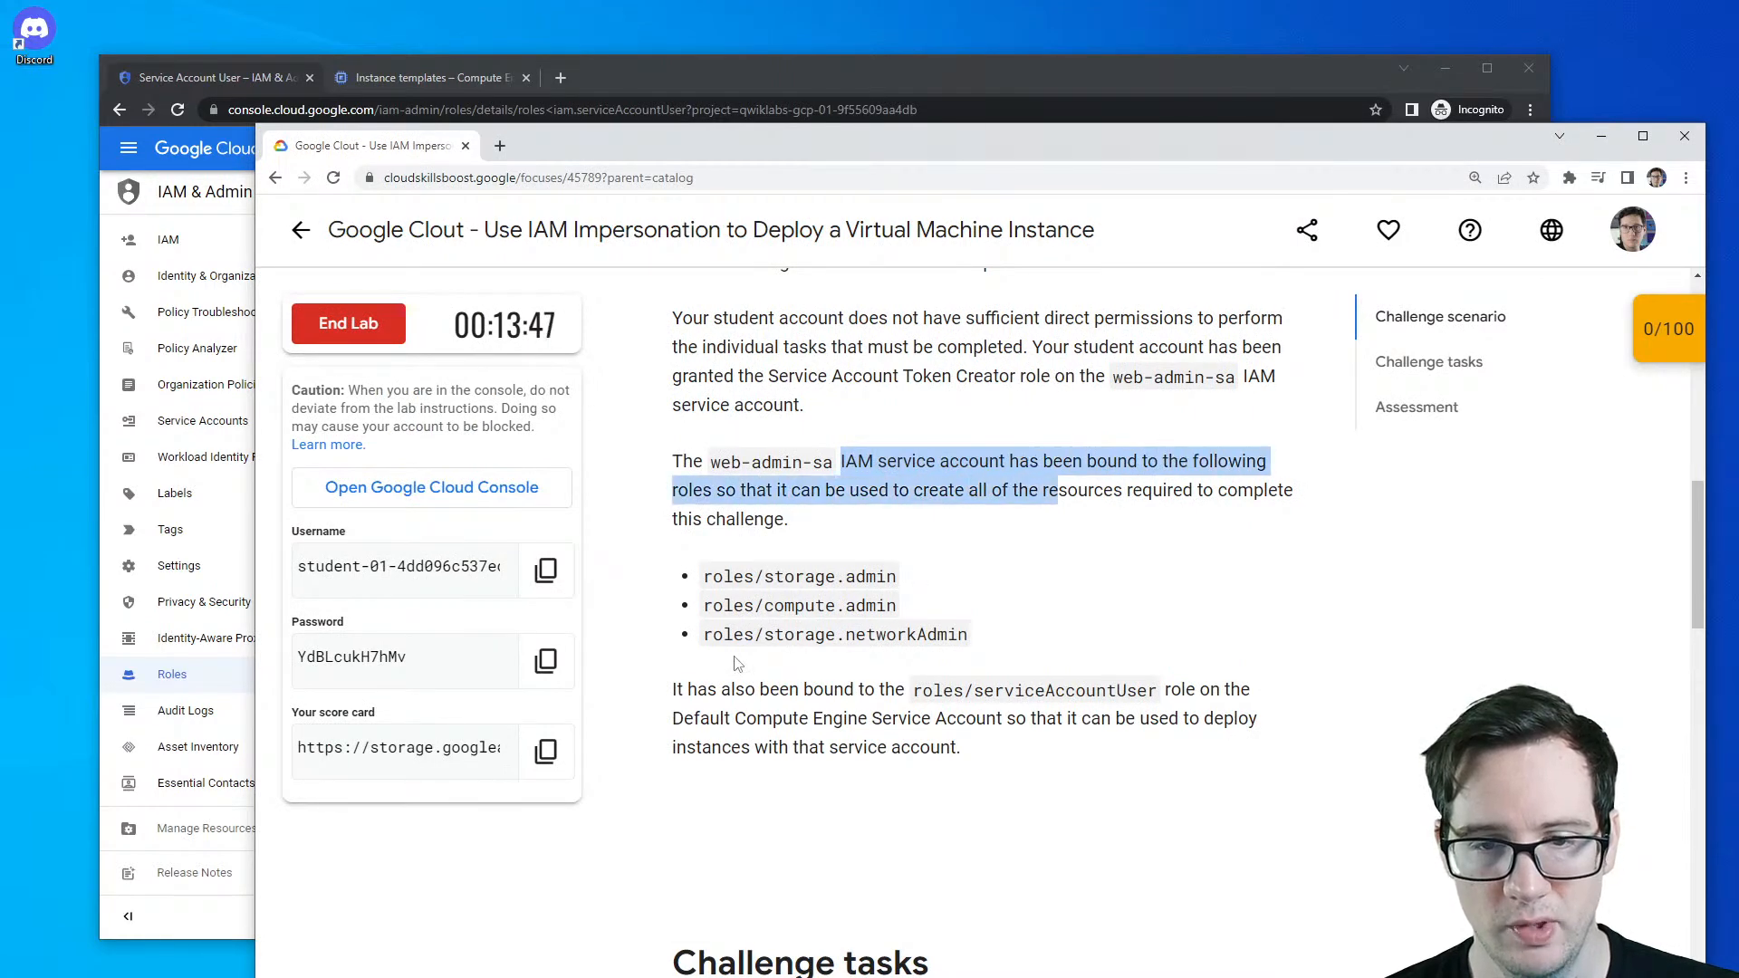
pyautogui.moveTo(695, 689); pyautogui.dragTo(1175, 686)
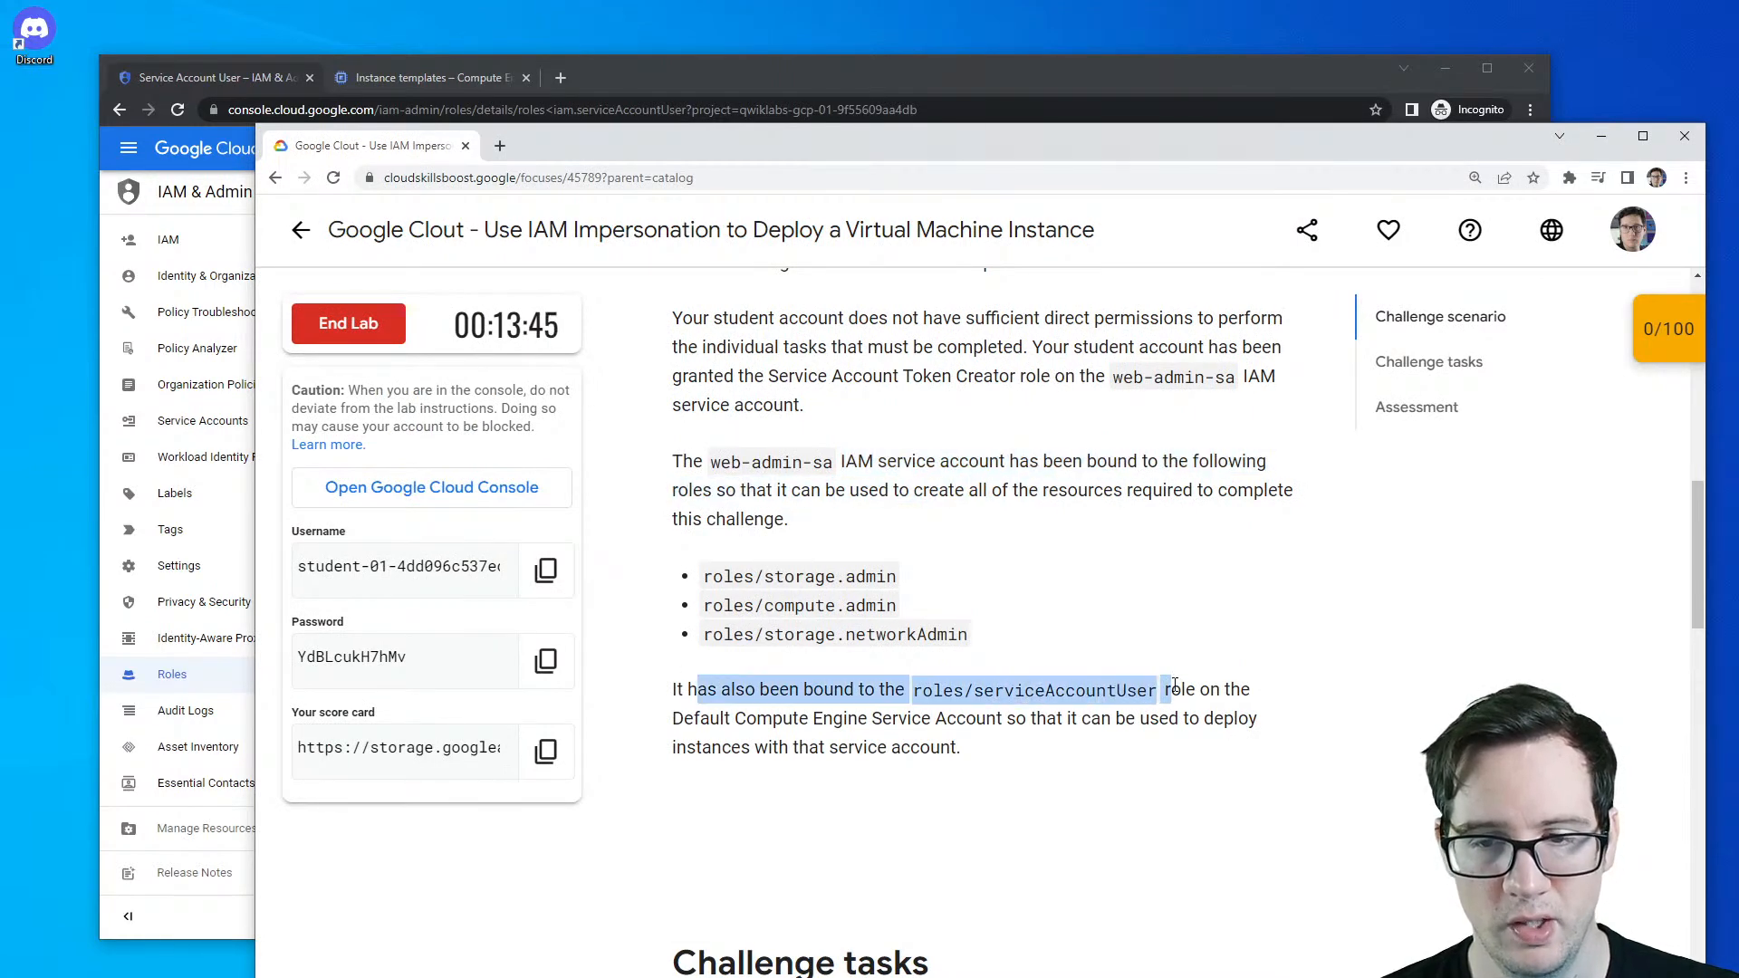
# - Open the project's IAM page in a separate browser tab and place it beside the Service Account User tab
pyautogui.click(955, 84)
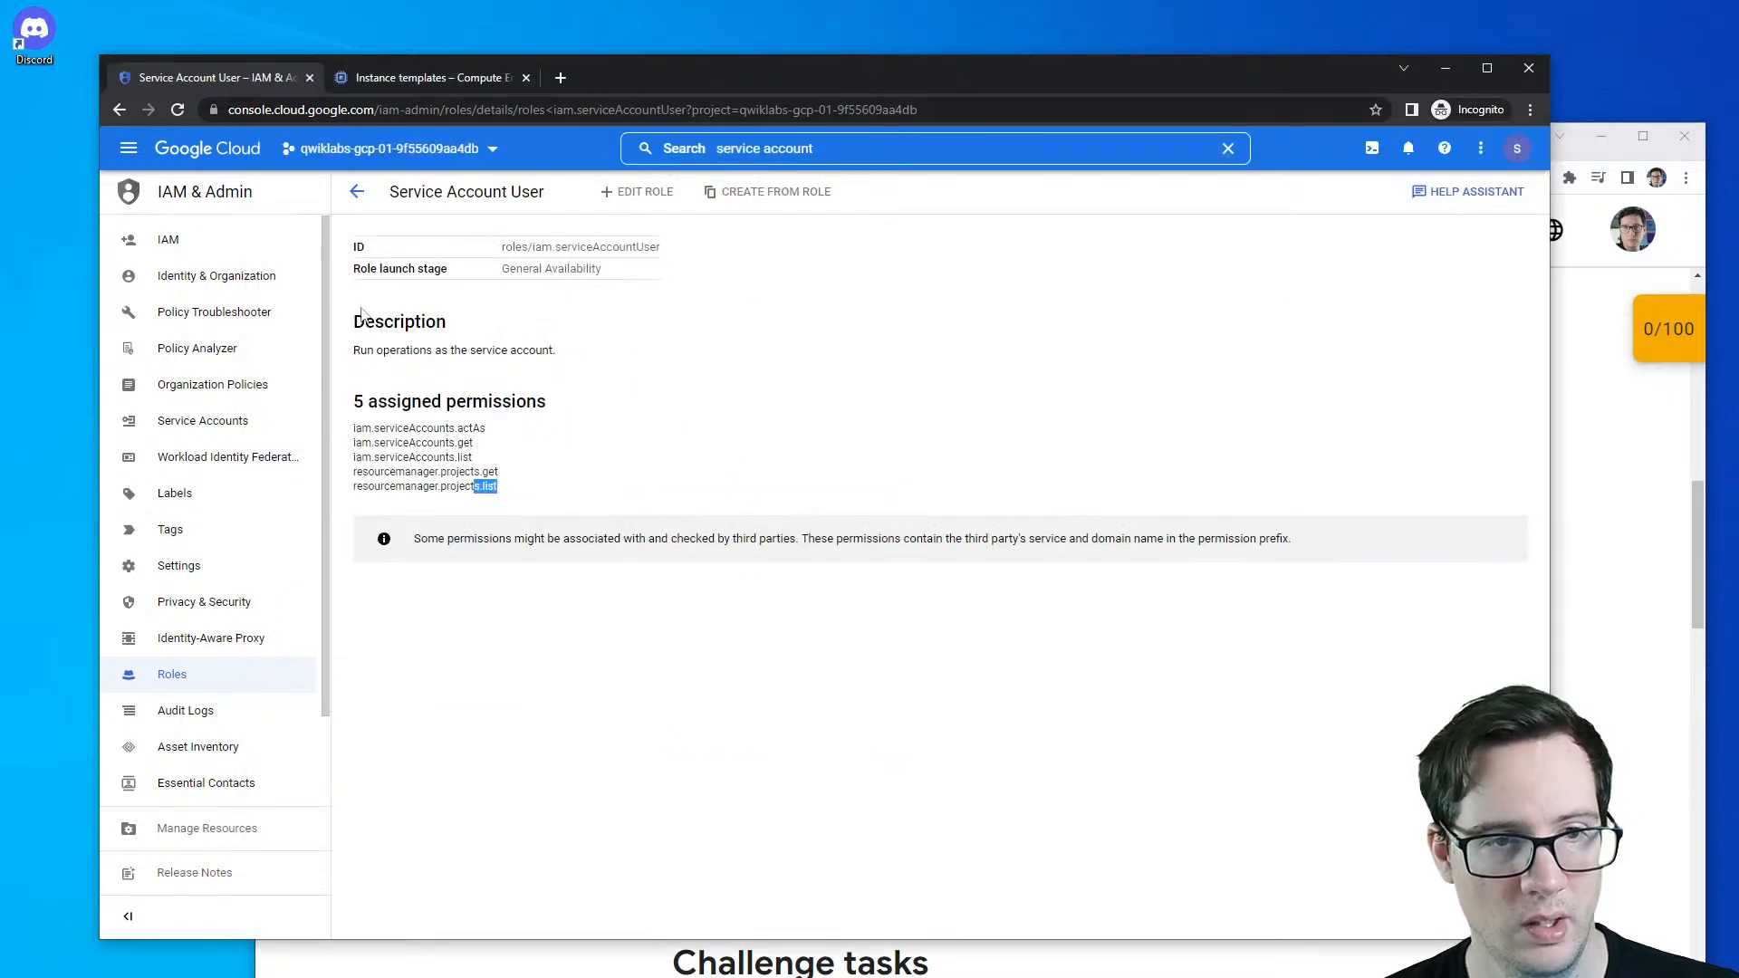
pyautogui.rightClick(216, 244)
pyautogui.click(267, 258)
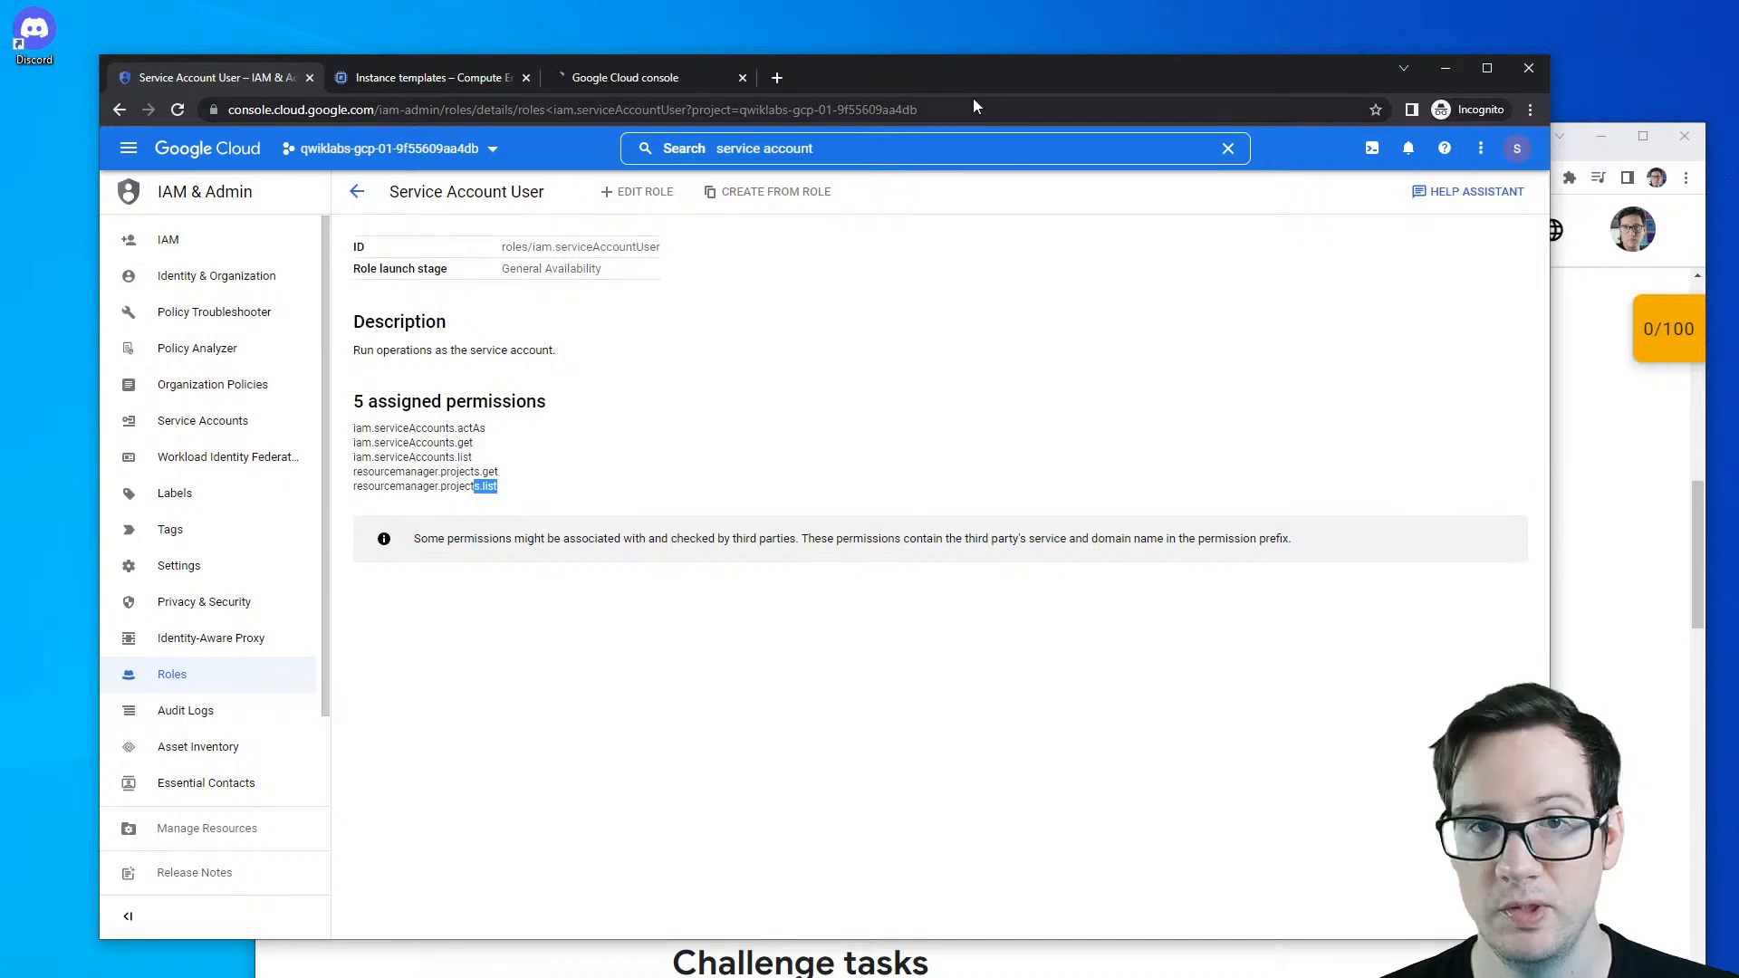
pyautogui.click(668, 69)
pyautogui.moveTo(675, 73); pyautogui.dragTo(478, 73)
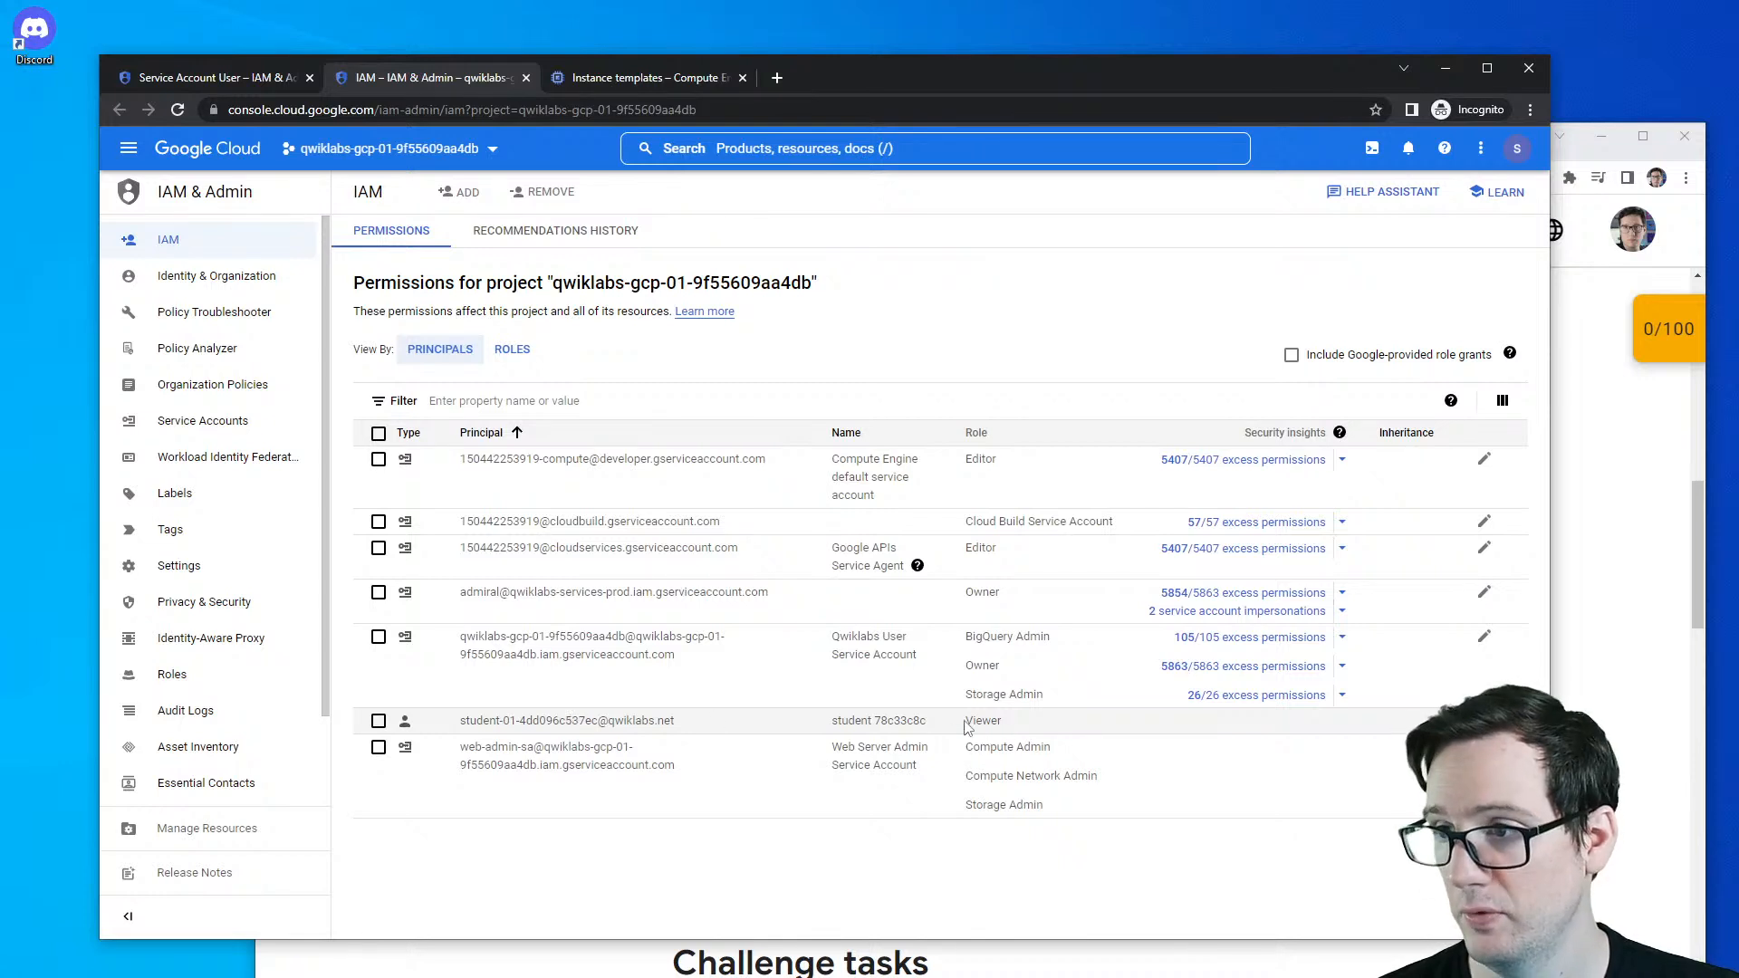
# - Select the student account in the principals list, switch to viewing by roles and inspect which principals hold Viewer
pyautogui.click(378, 722)
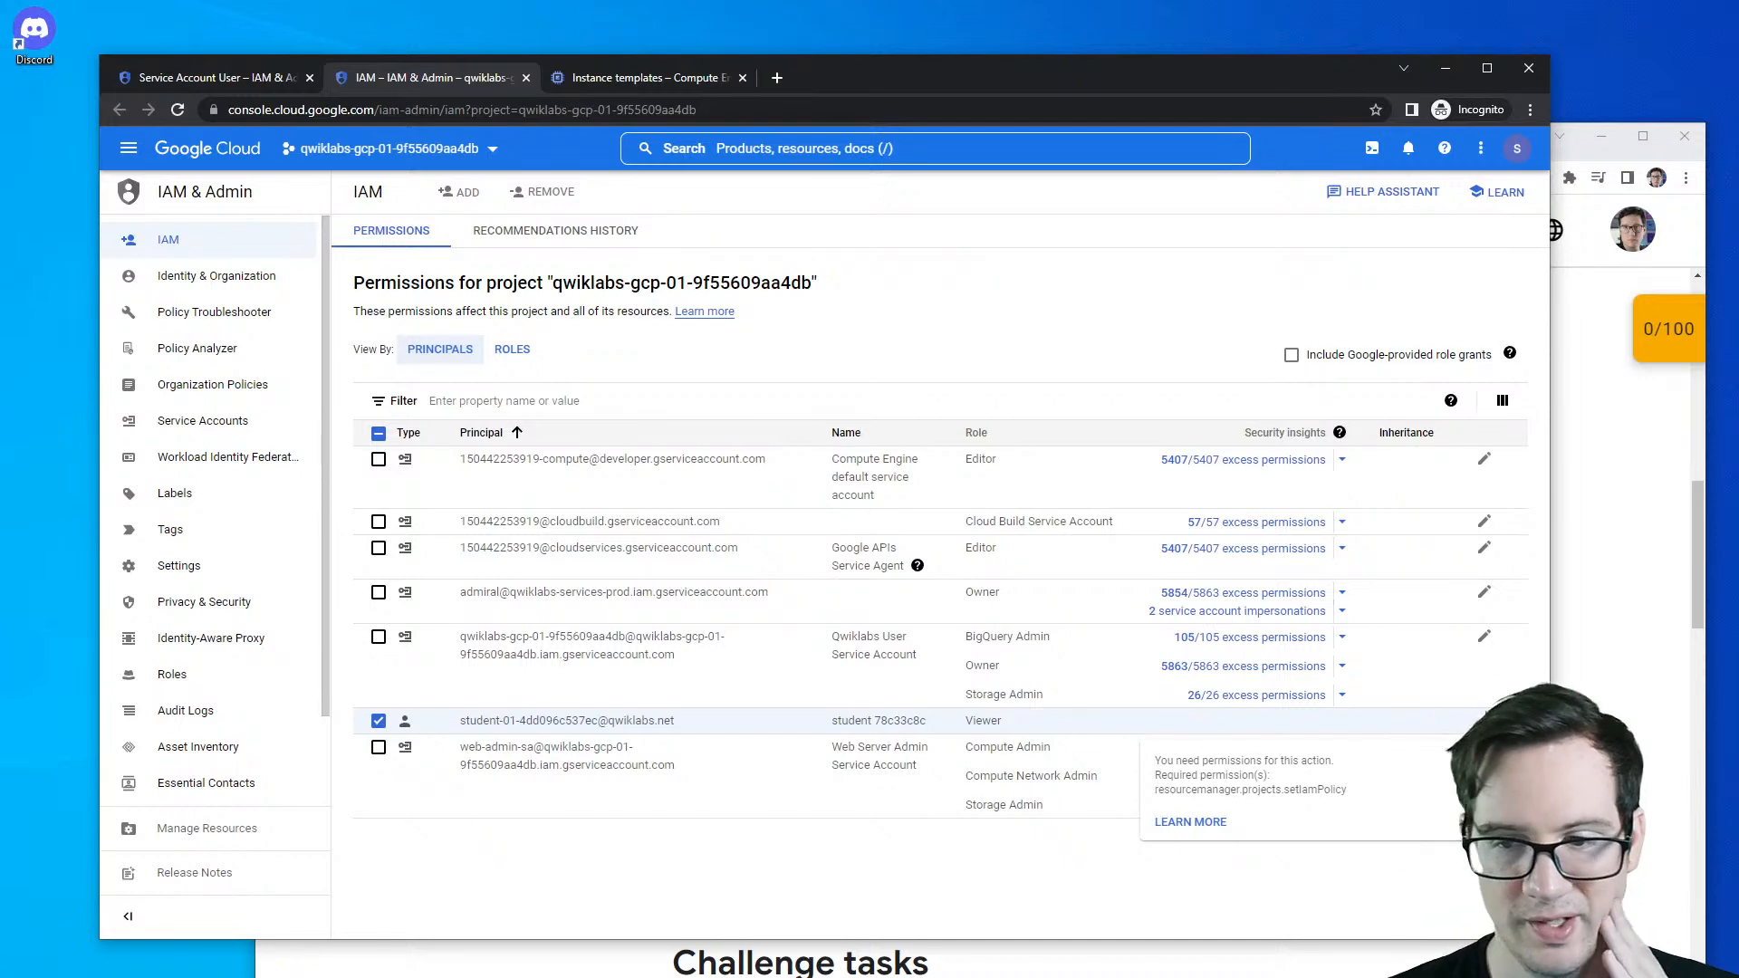
pyautogui.click(524, 361)
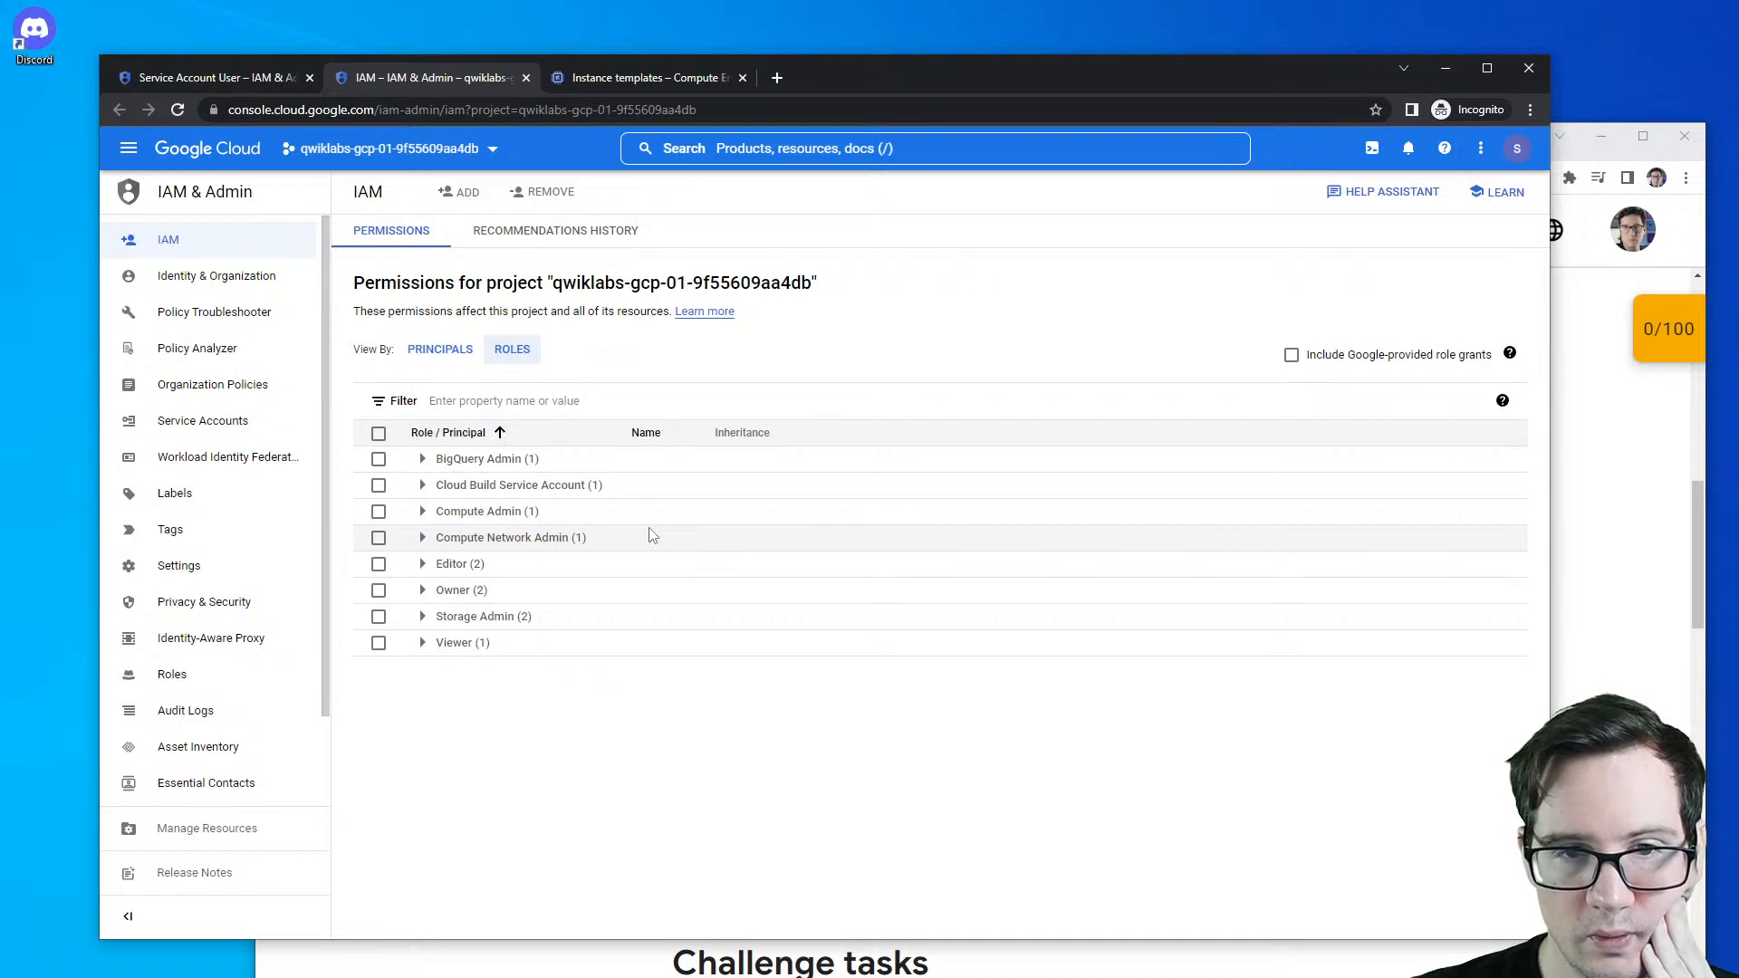
pyautogui.click(422, 642)
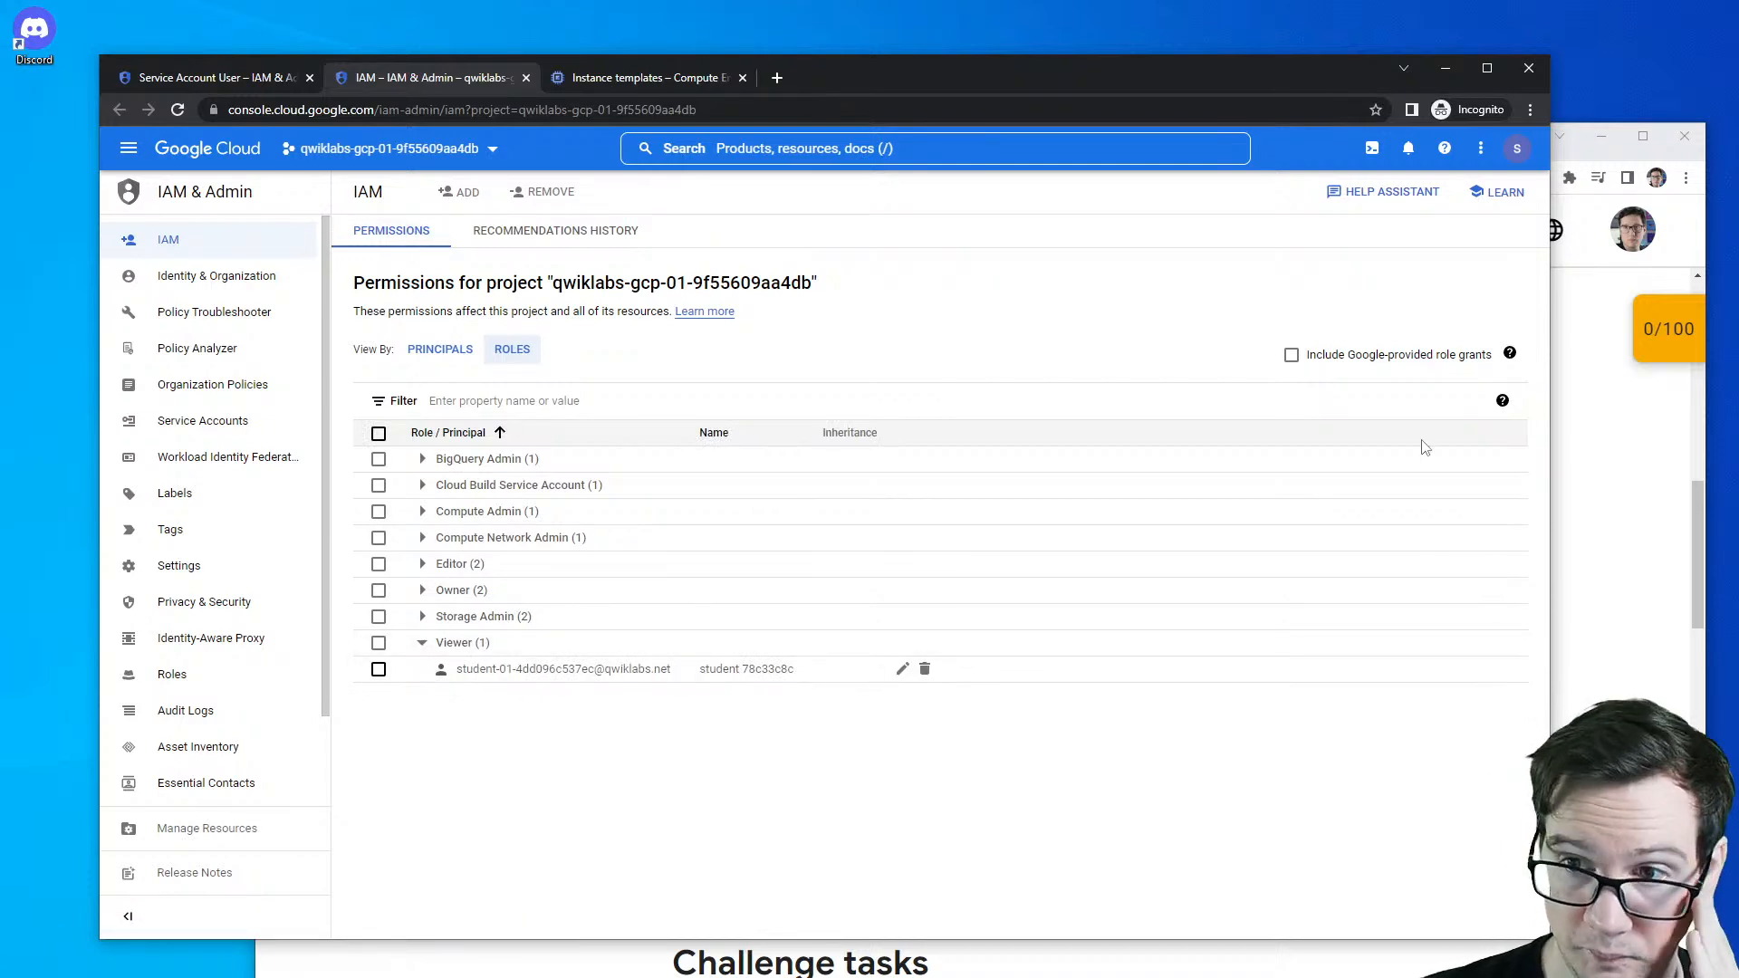
# - Reread the lab scenario's paragraphs on the web-admin-sa role bindings and roles/serviceAccountUser on the Default Compute Engine Service Account
pyautogui.click(1603, 444)
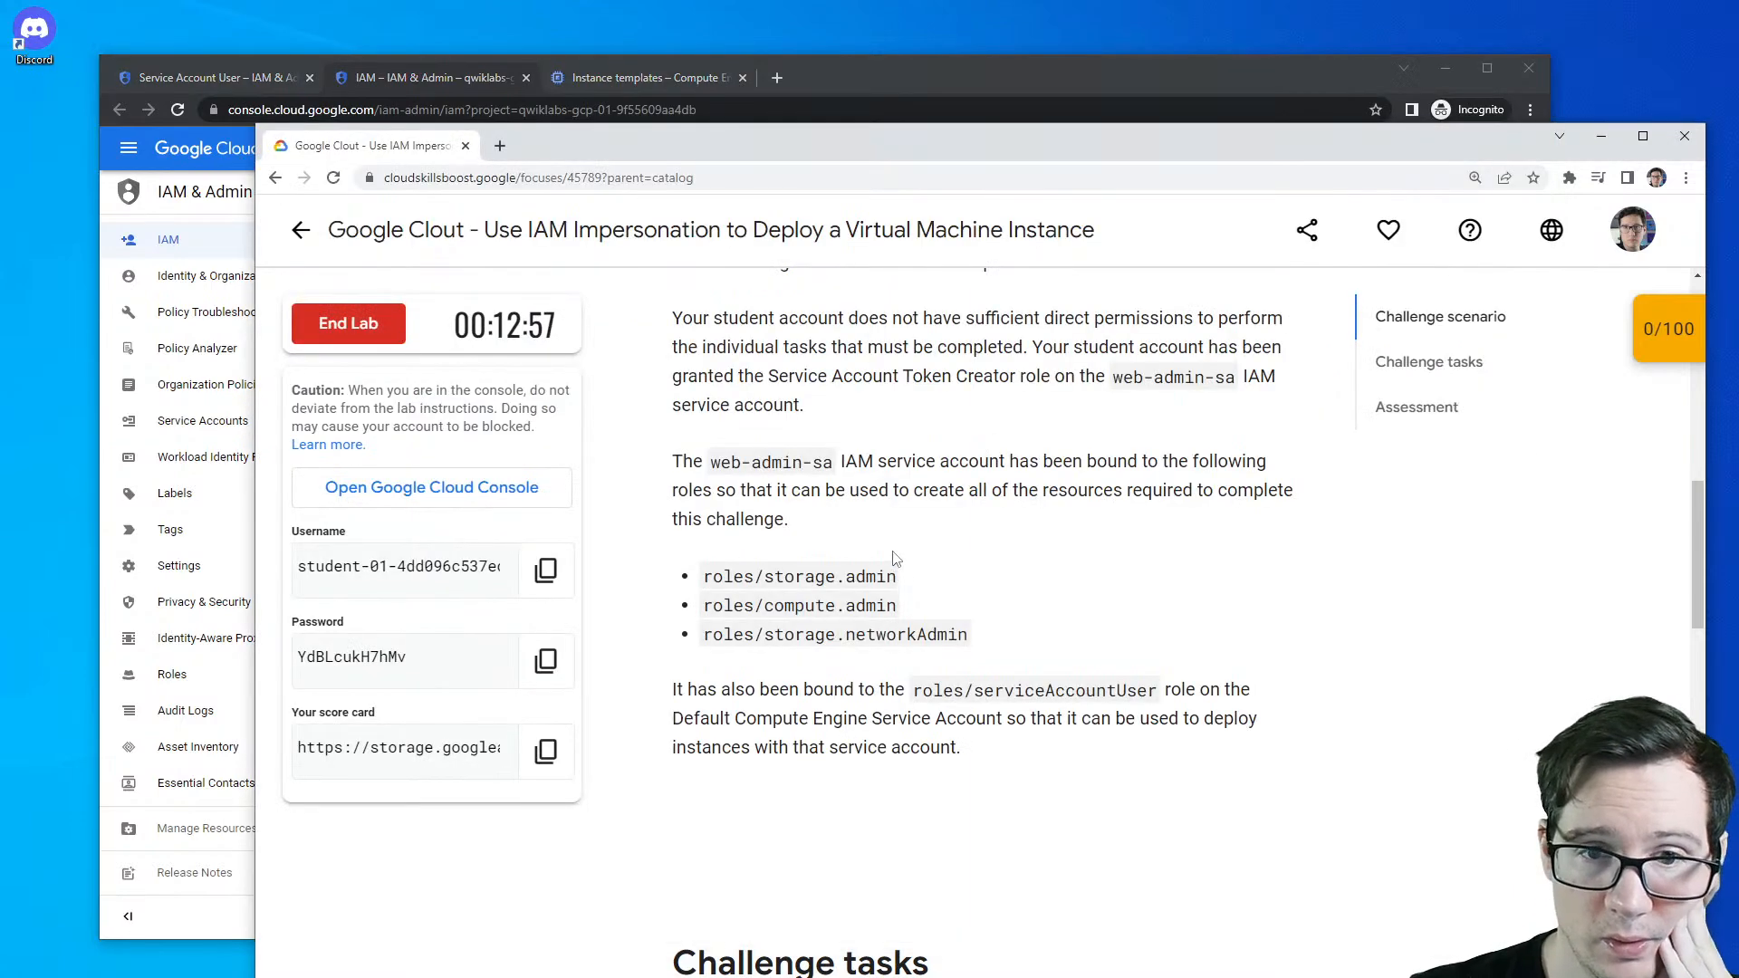
pyautogui.moveTo(714, 459); pyautogui.dragTo(1058, 455)
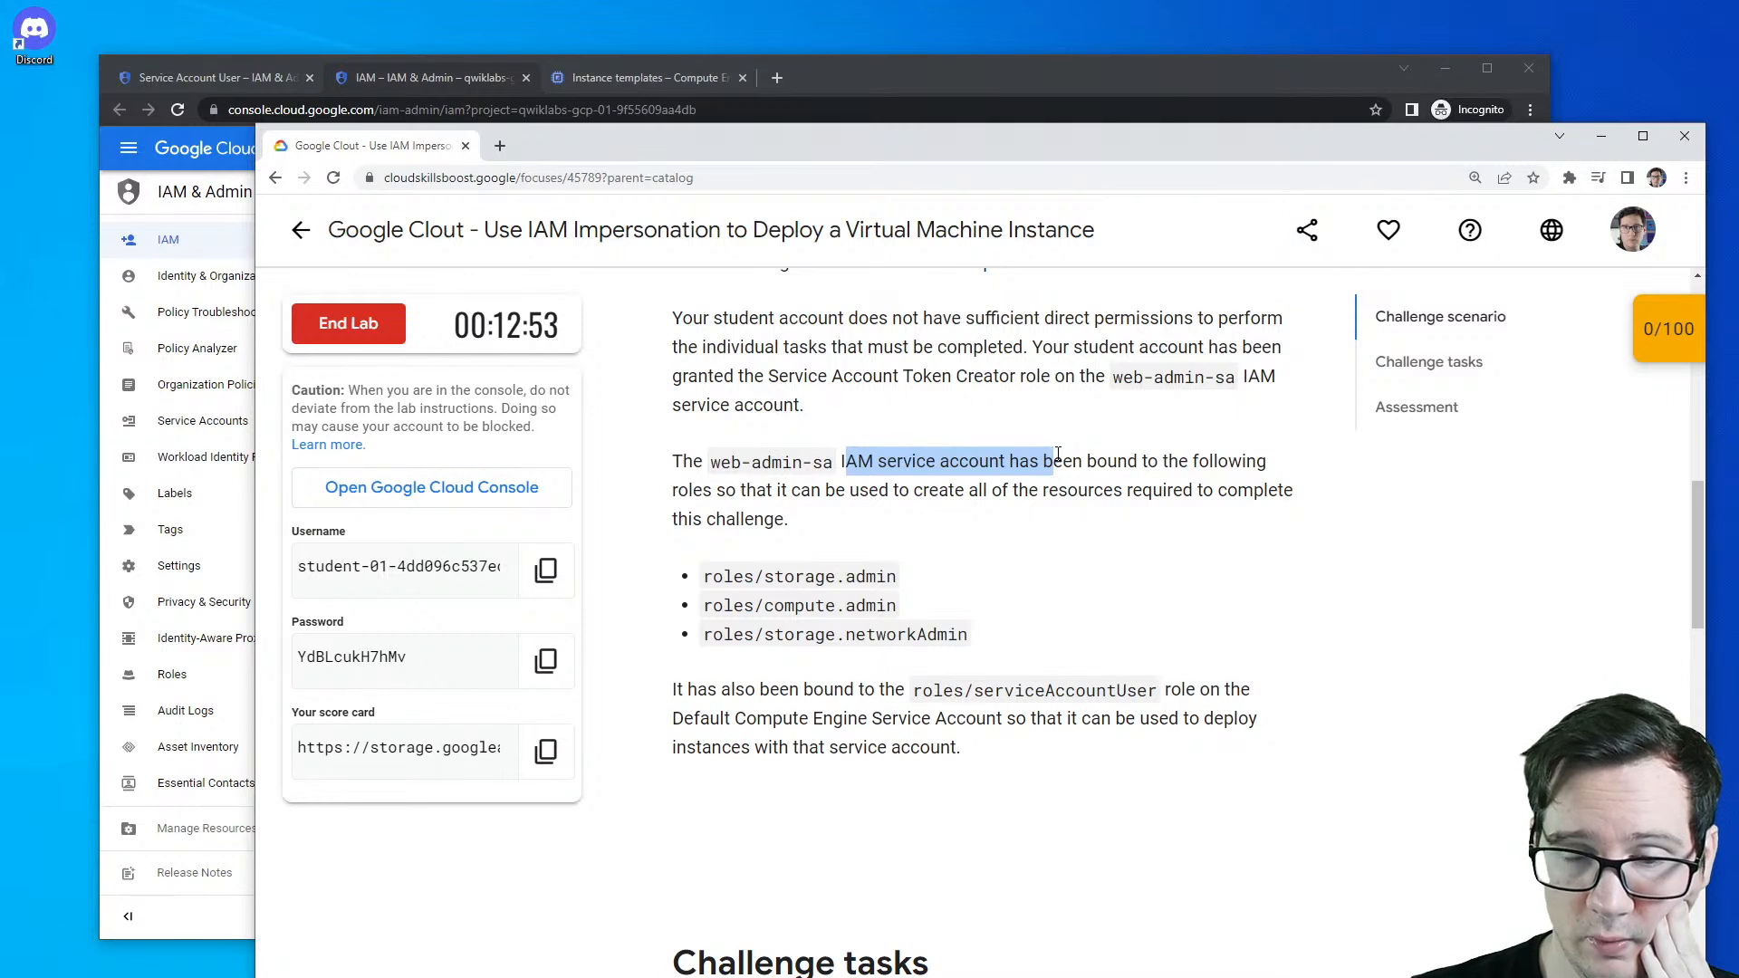
pyautogui.moveTo(850, 490); pyautogui.dragTo(888, 522)
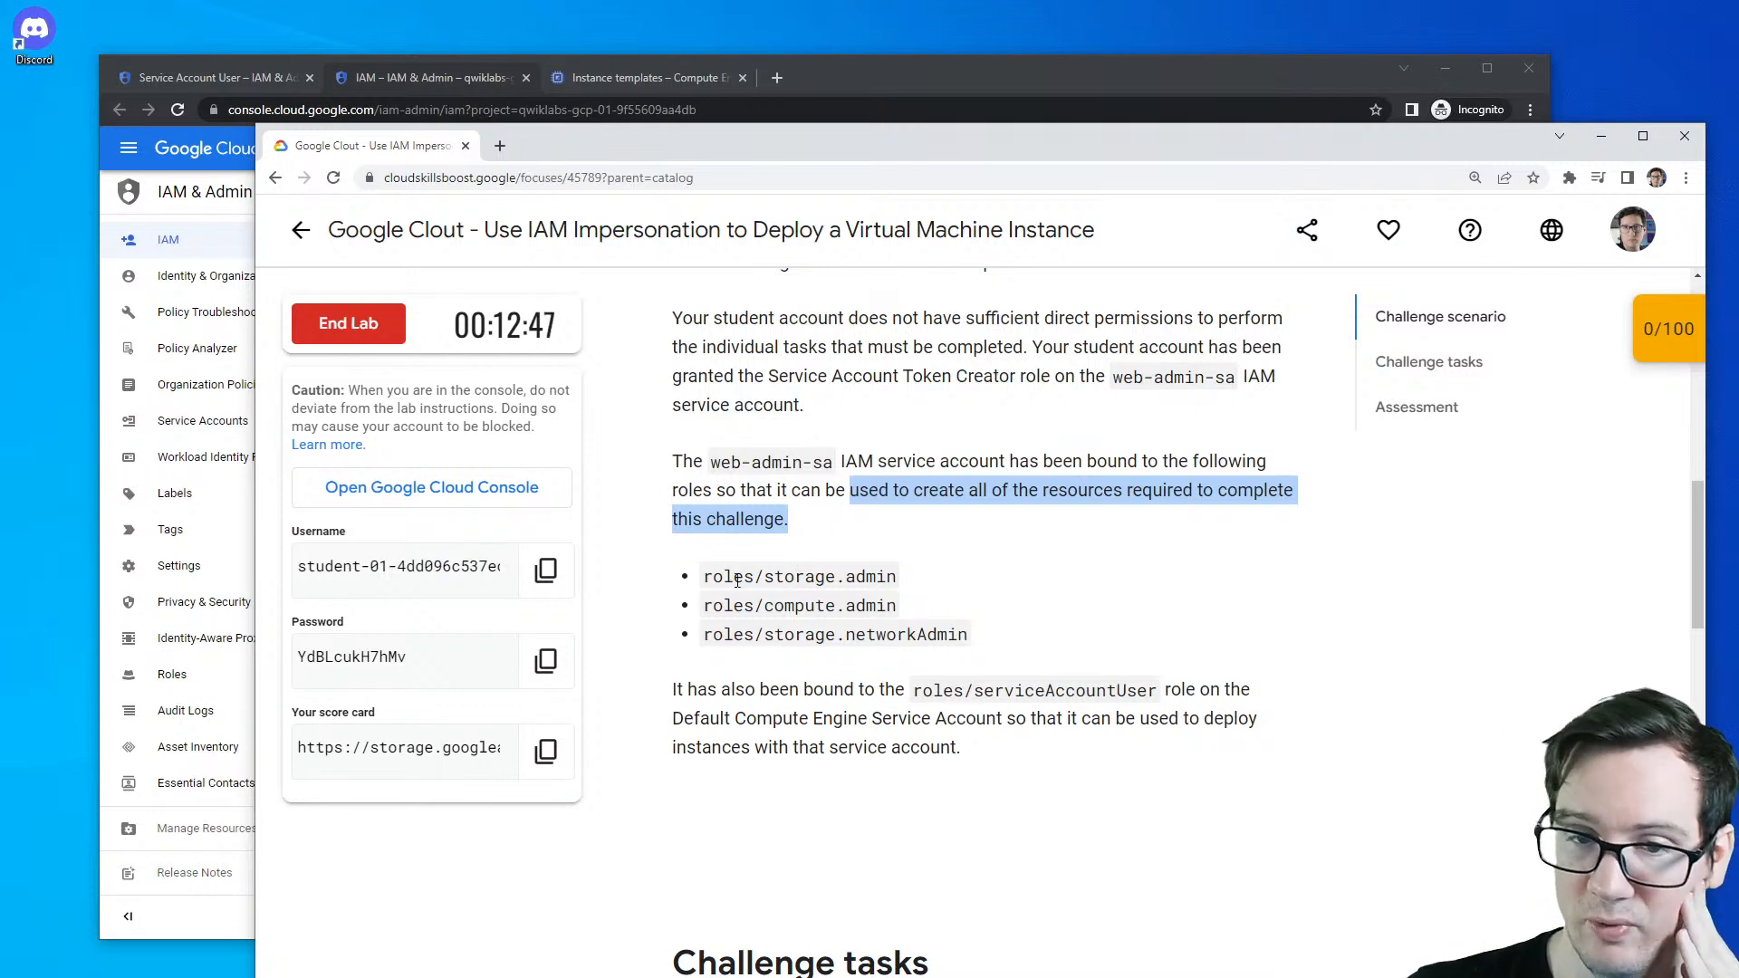
pyautogui.click(844, 485)
pyautogui.moveTo(838, 463); pyautogui.dragTo(1029, 463)
pyautogui.moveTo(709, 568); pyautogui.dragTo(938, 563)
pyautogui.moveTo(716, 605); pyautogui.dragTo(937, 618)
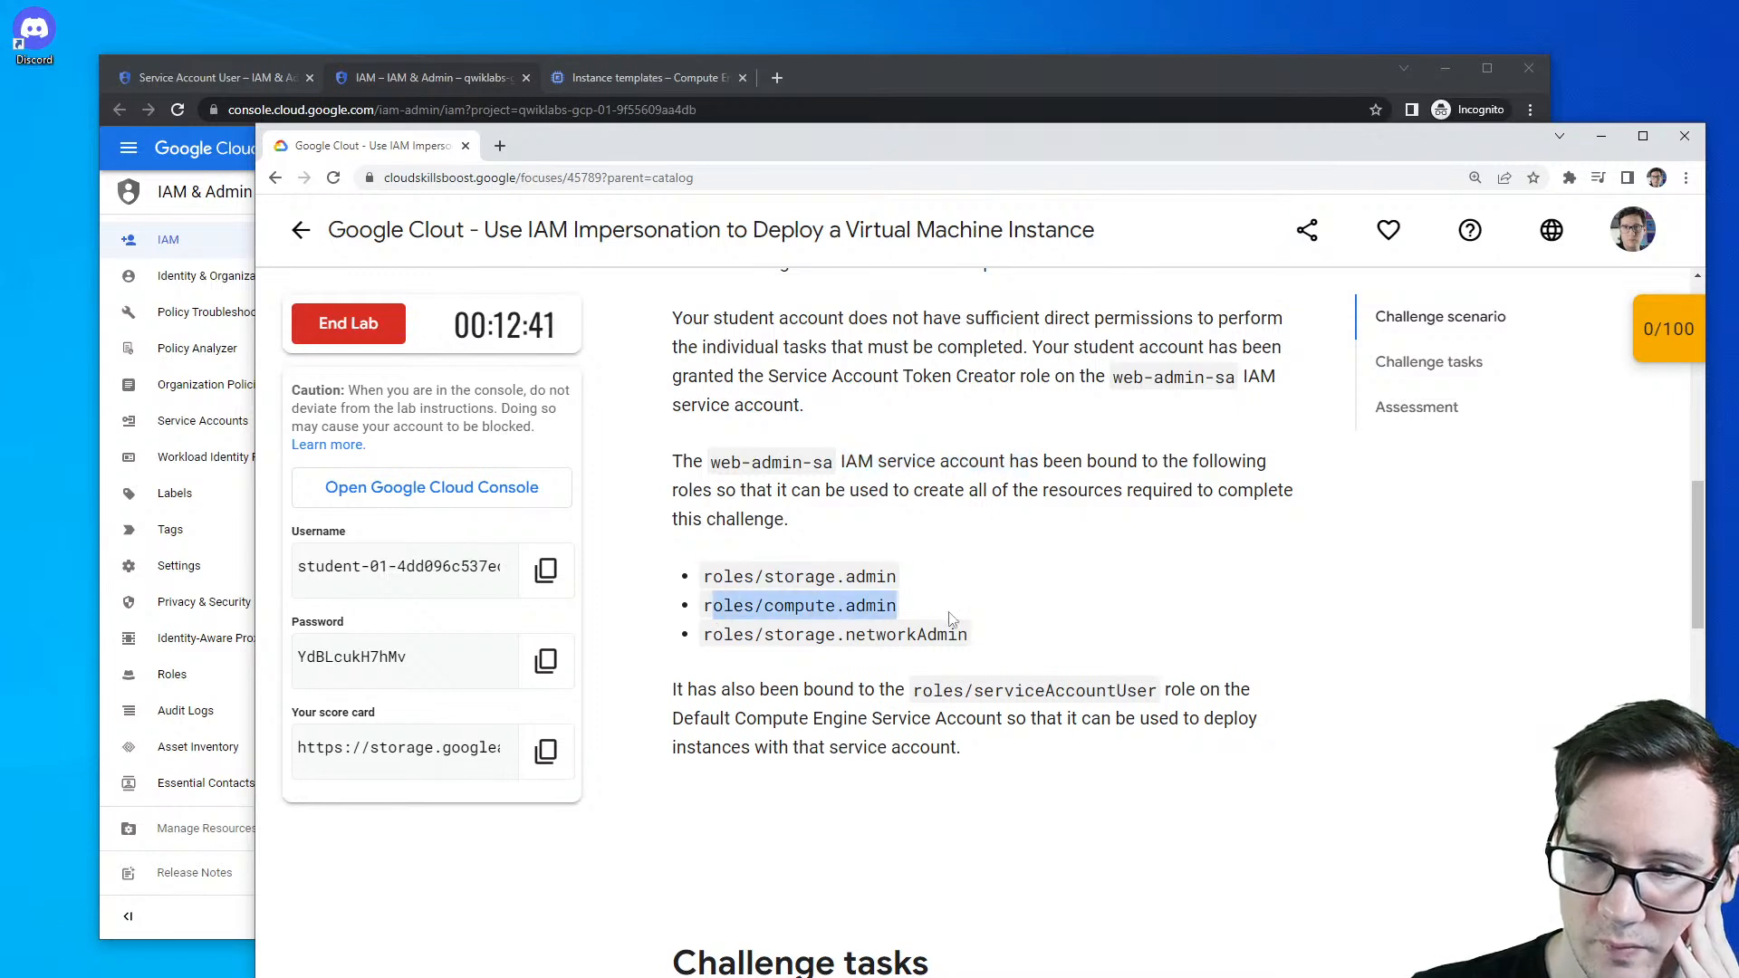
pyautogui.doubleClick(1064, 690)
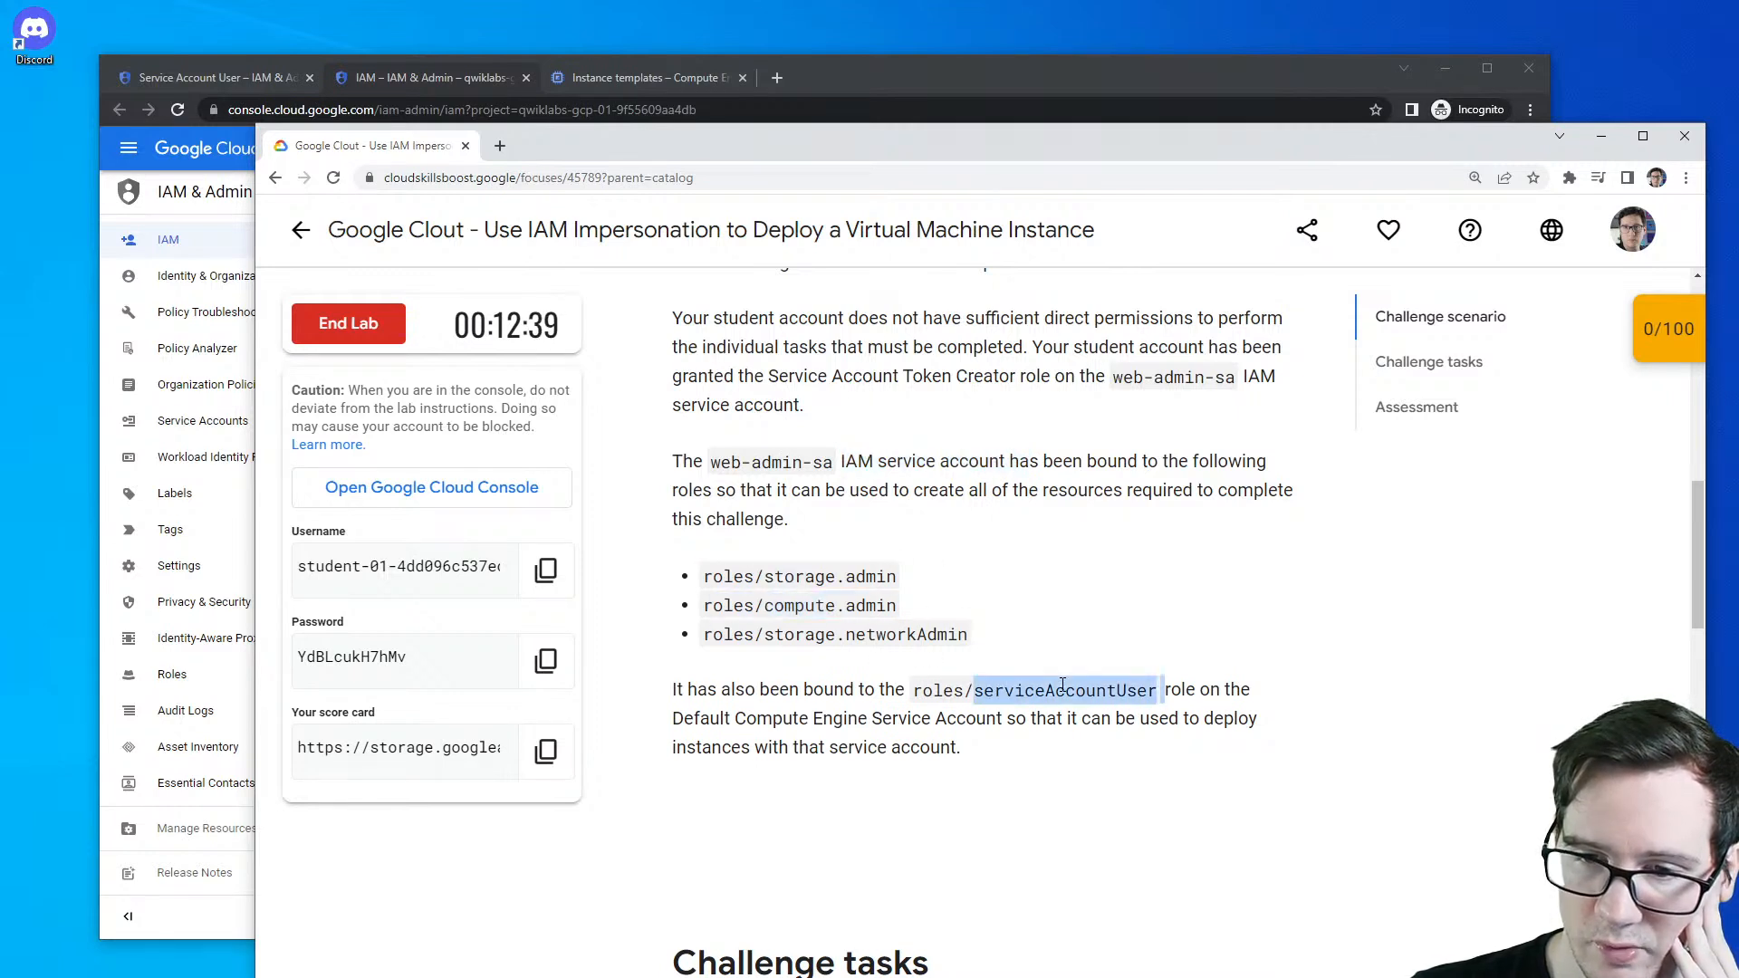
pyautogui.click(765, 685)
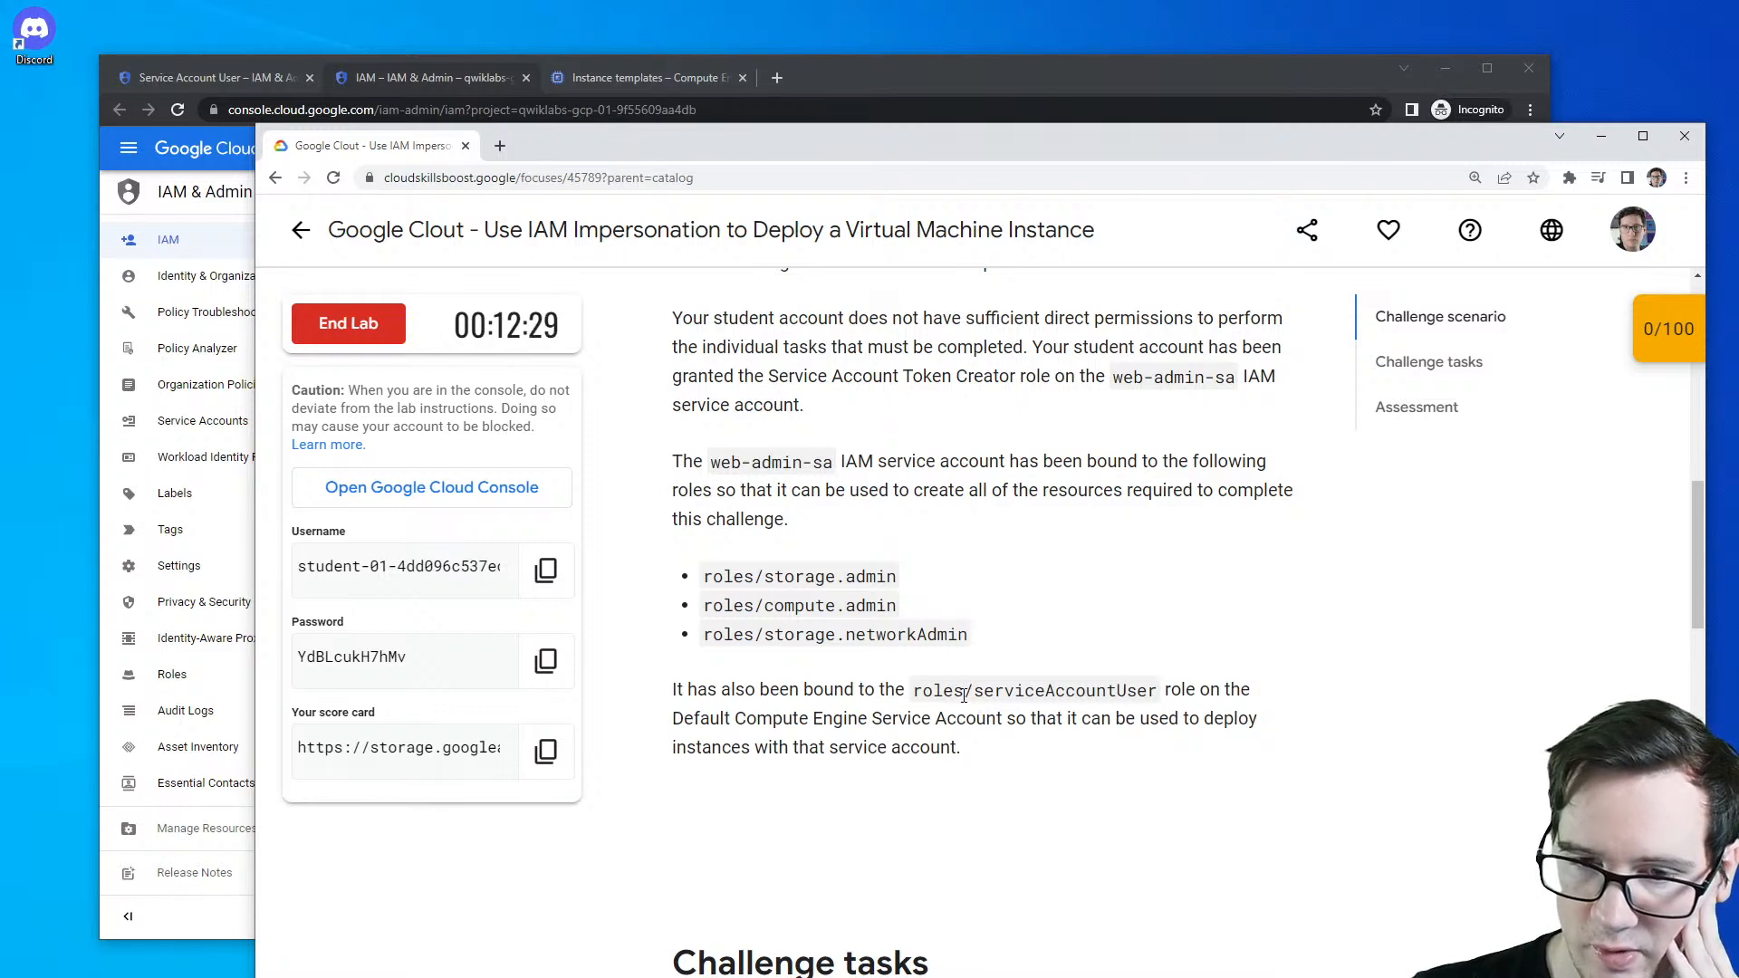
pyautogui.moveTo(699, 719); pyautogui.dragTo(1020, 716)
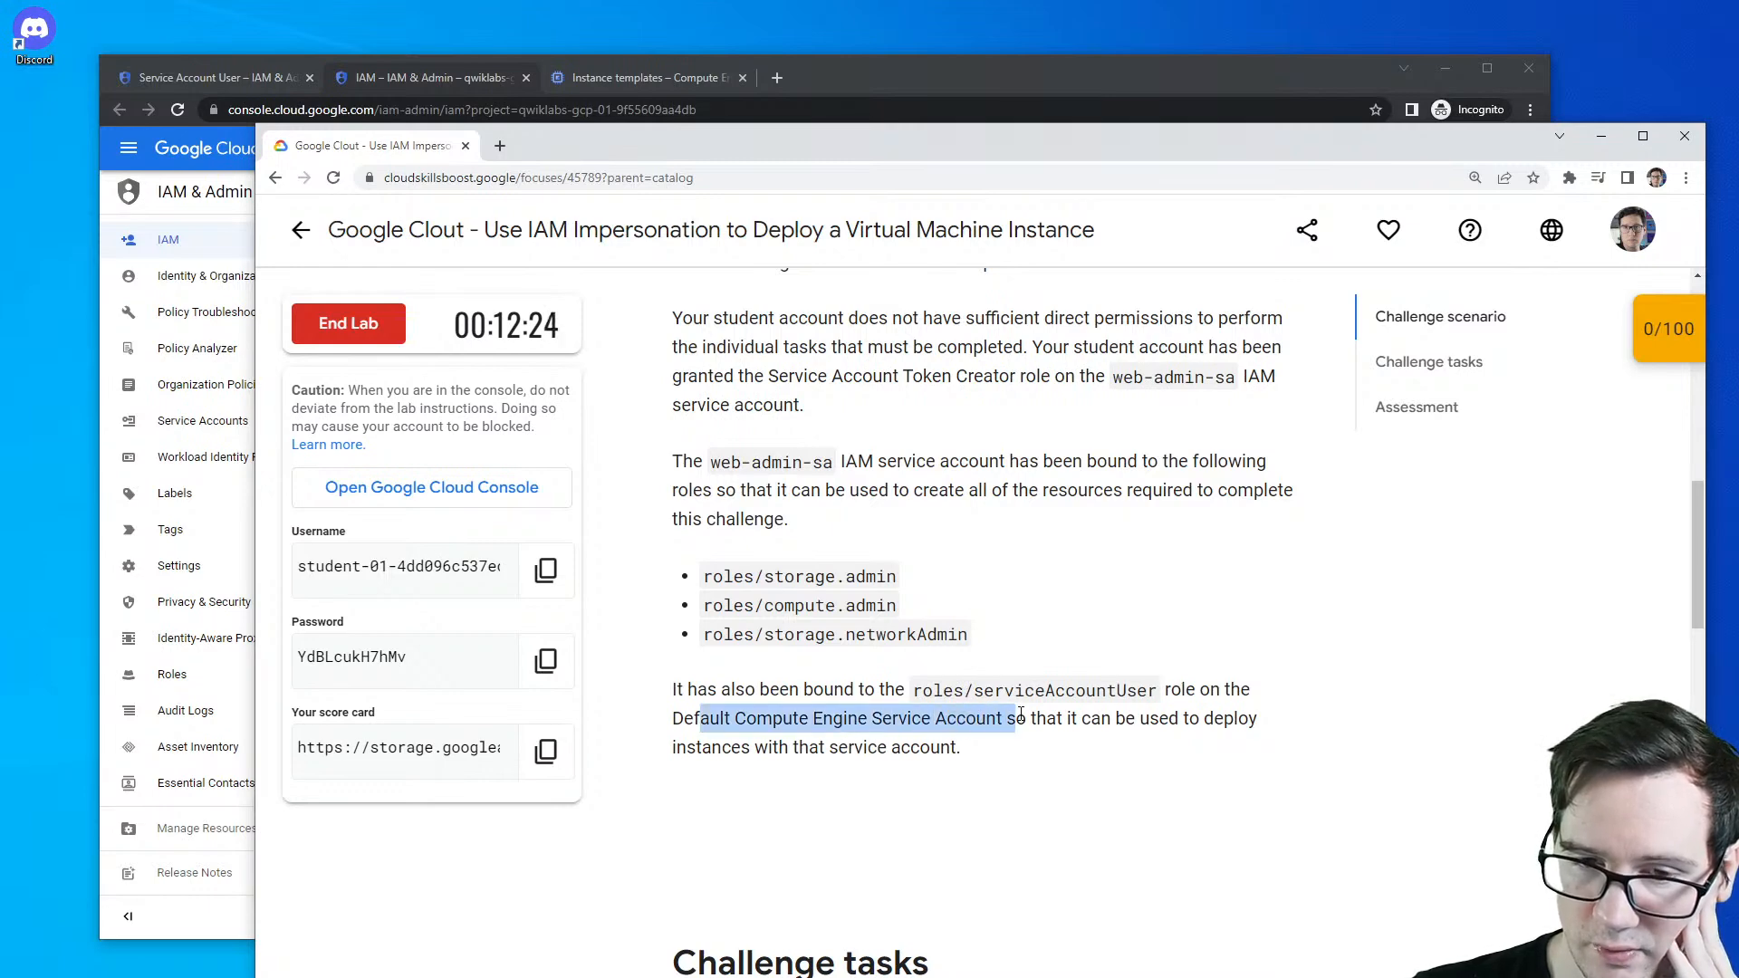
# - Open the console home in a new browser tab, search for "virtual machine", open Compute Engine VM instances and dismiss the tutorial
pyautogui.click(829, 79)
pyautogui.rightClick(237, 141)
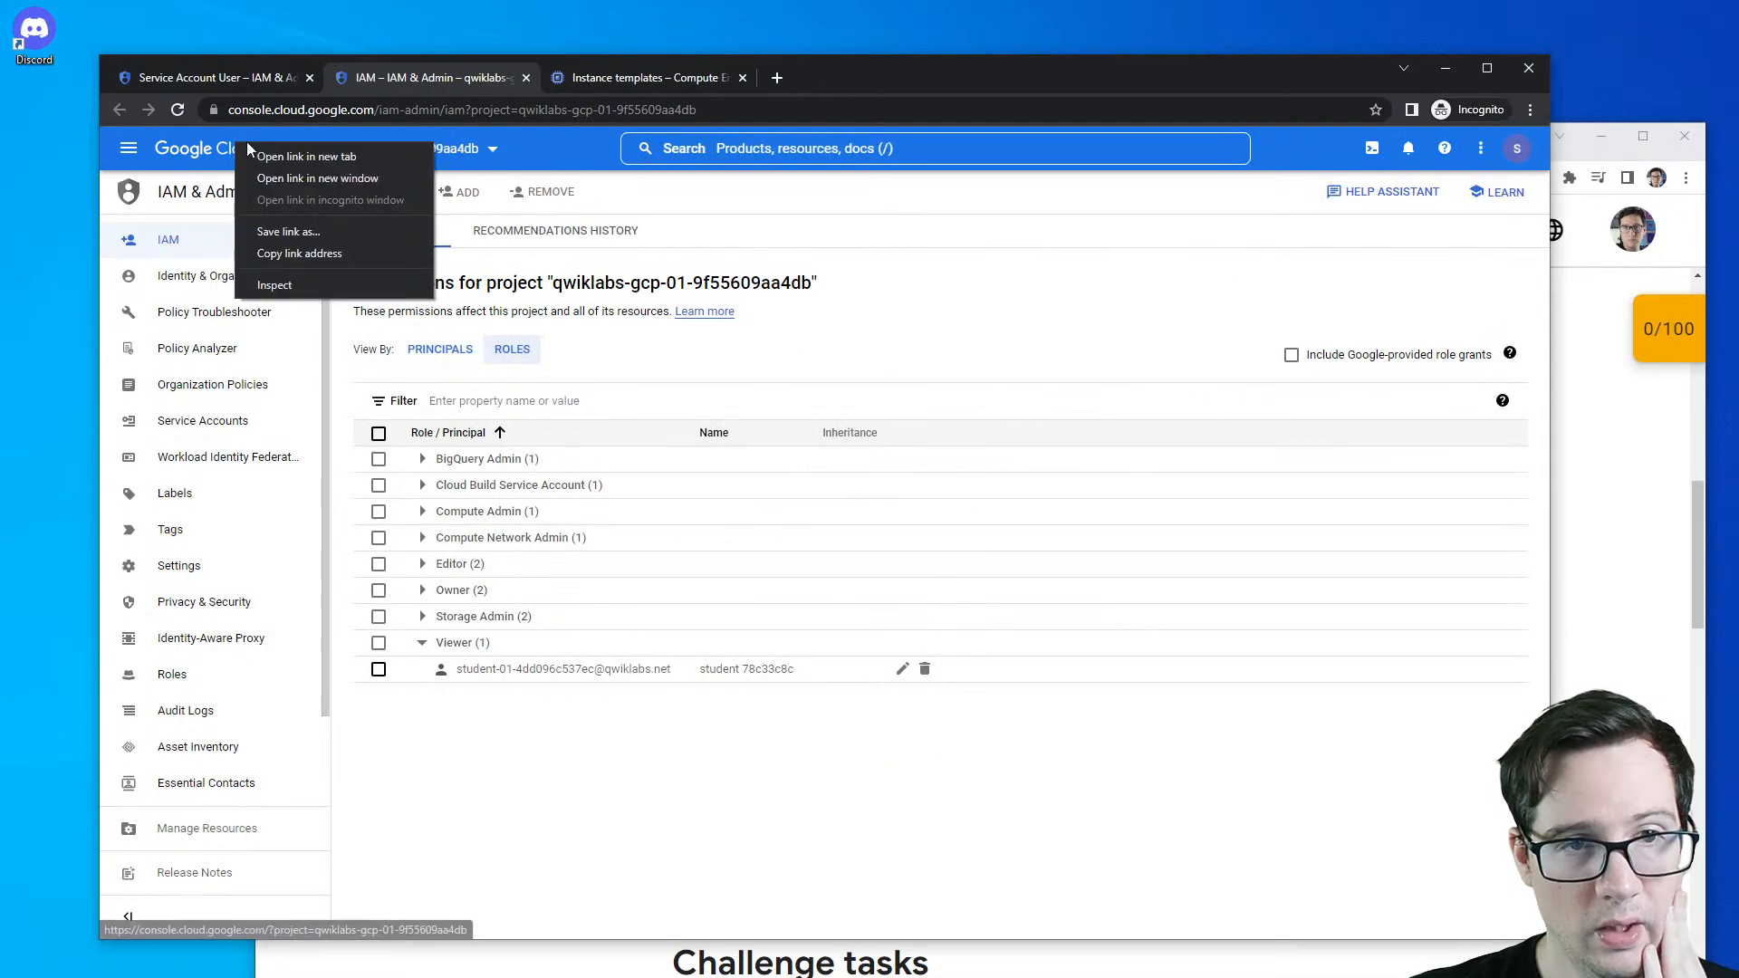
pyautogui.click(306, 157)
pyautogui.click(638, 77)
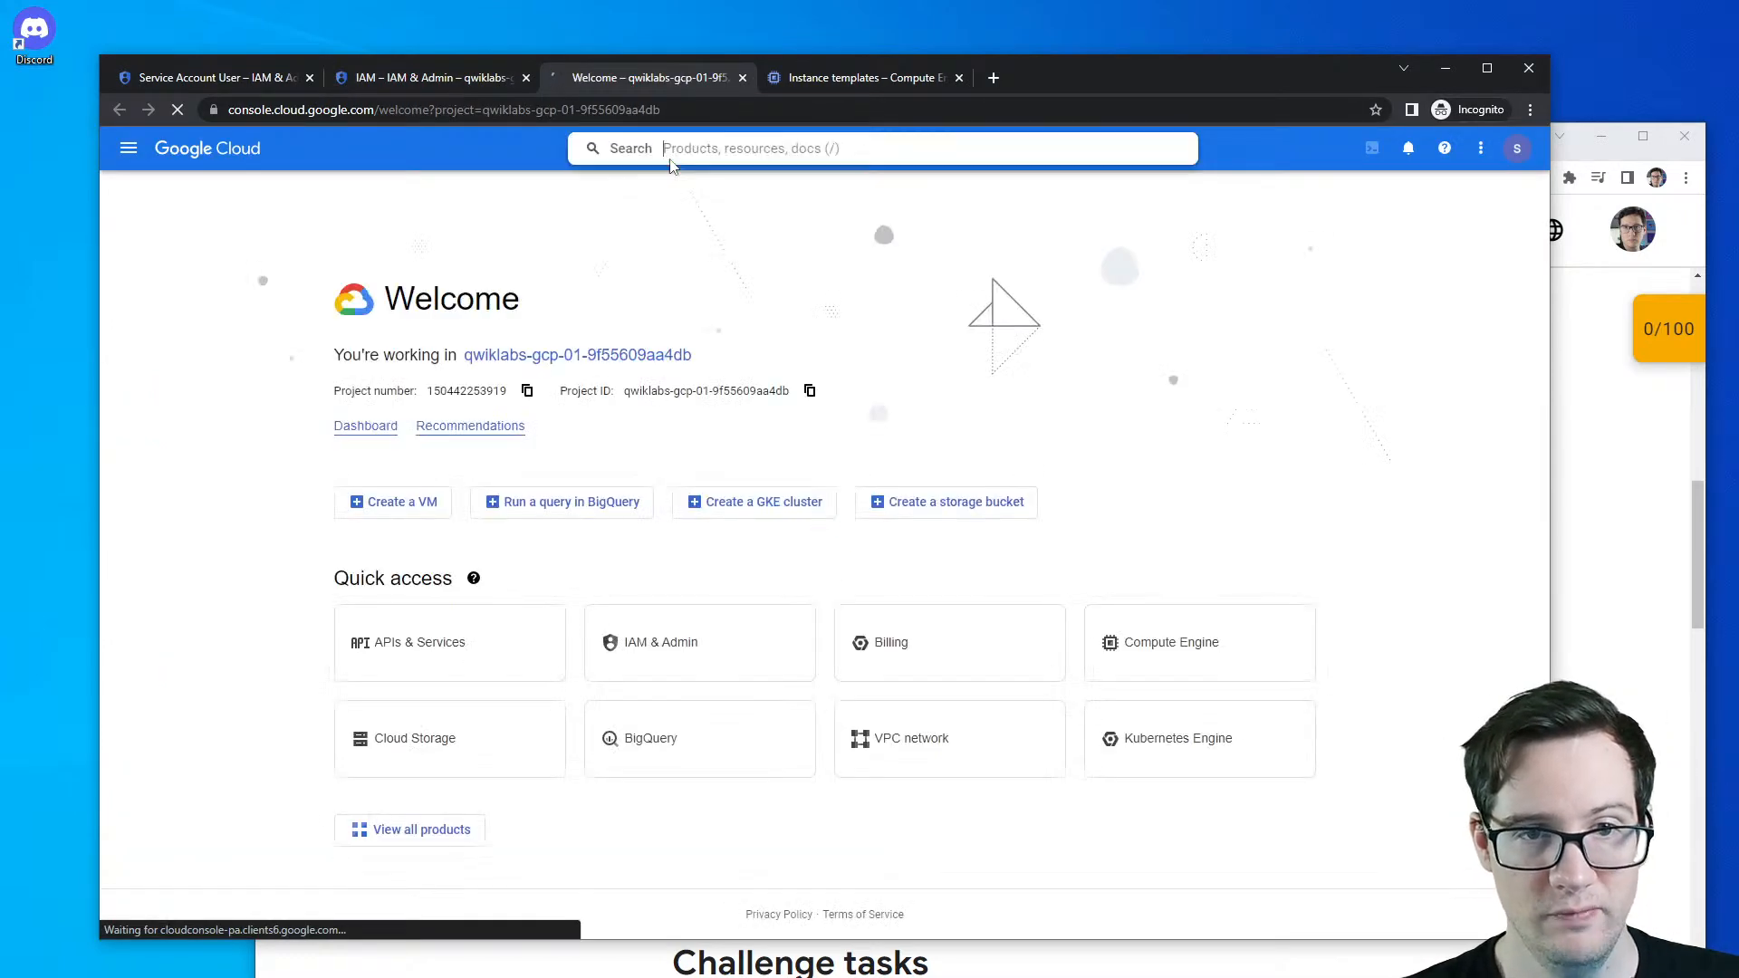
pyautogui.click(670, 156)
pyautogui.write('virtual machine')
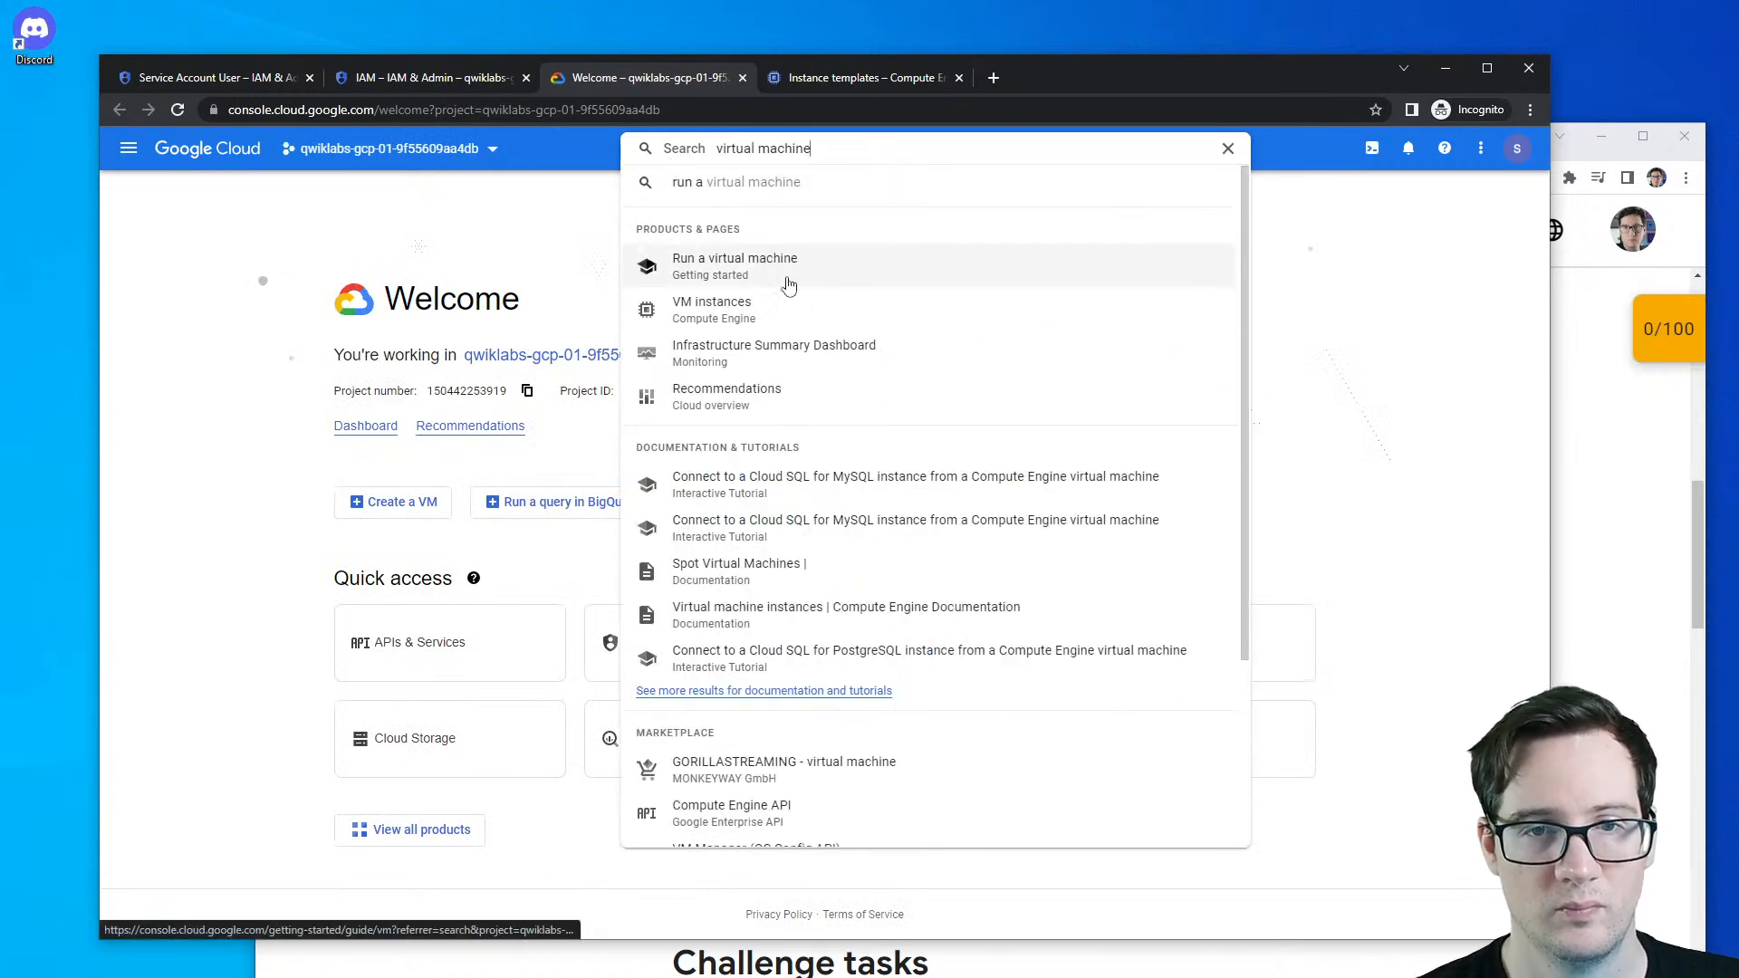
pyautogui.click(779, 310)
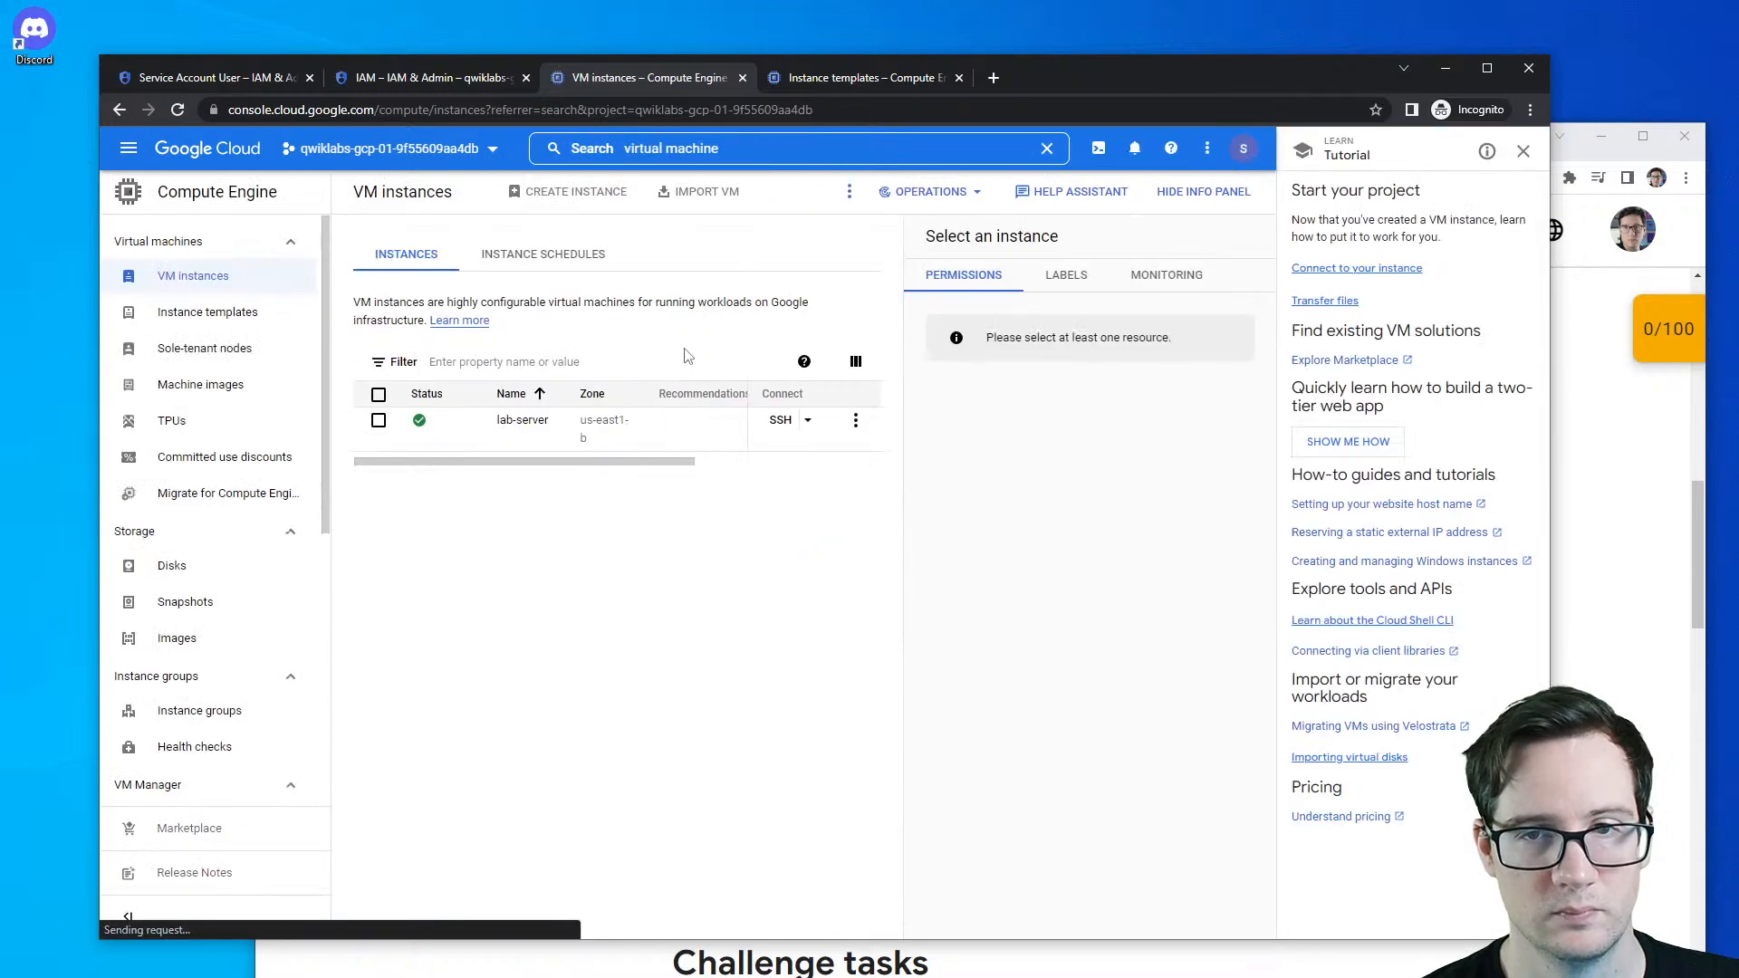
pyautogui.click(1524, 151)
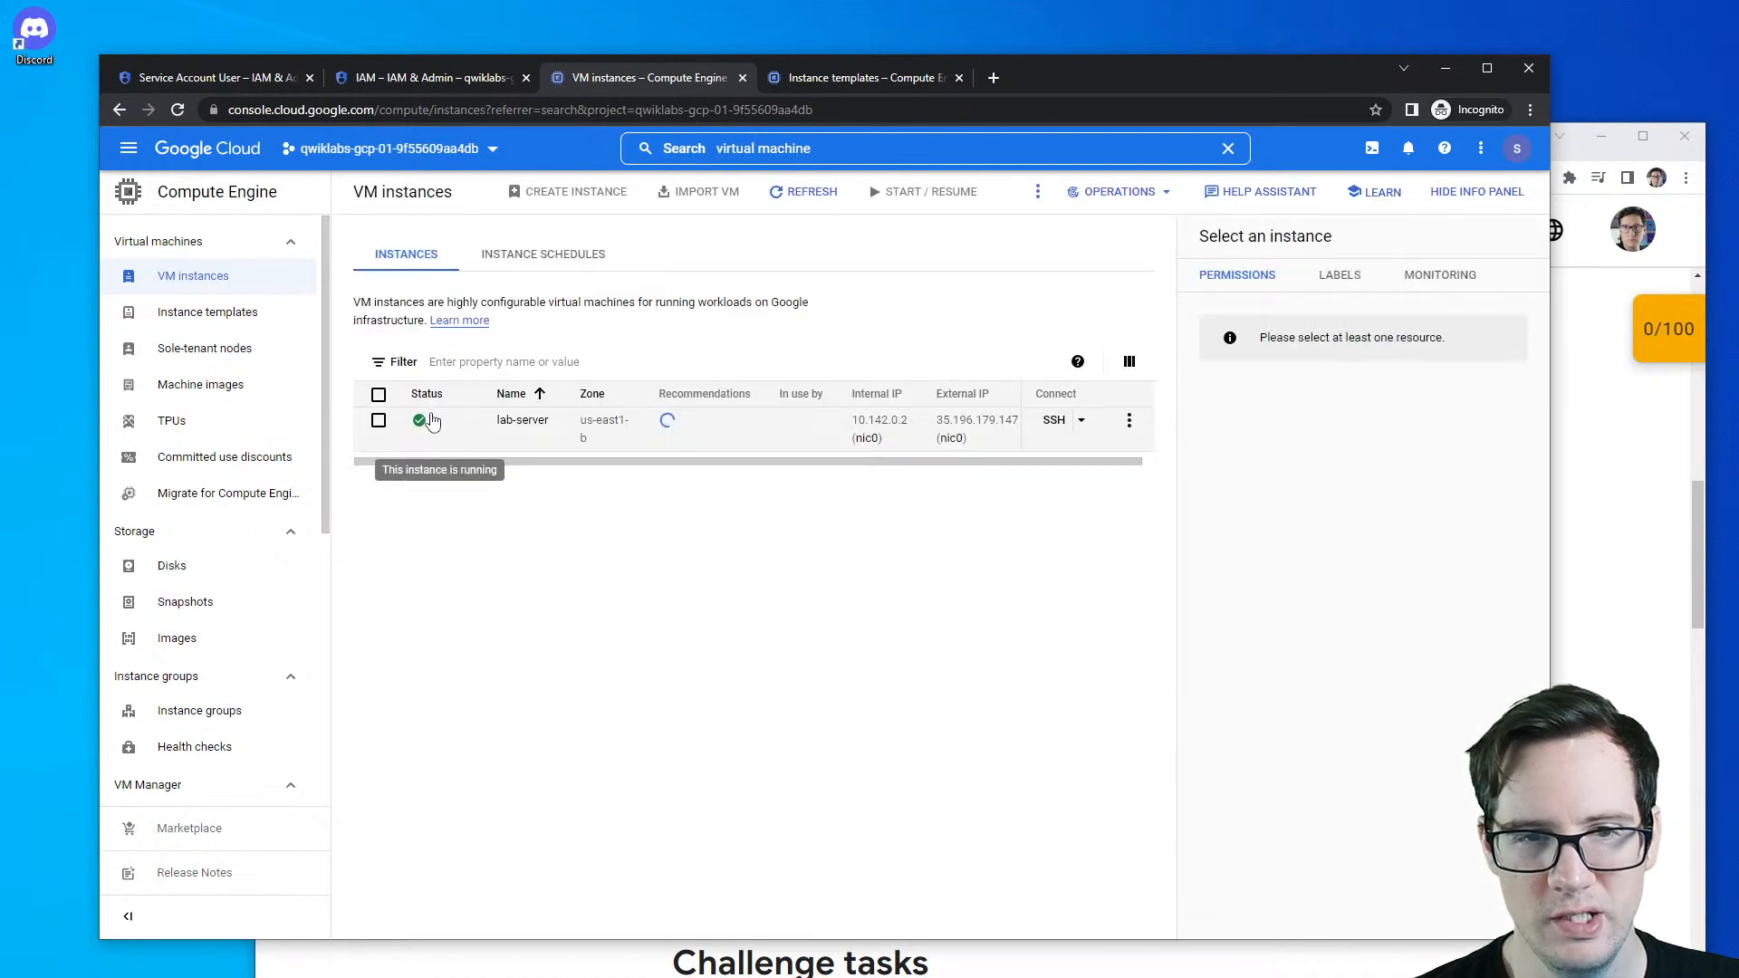
# - Try to connect to the lab-server instance over SSH in a browser window and close the session window
pyautogui.click(1081, 425)
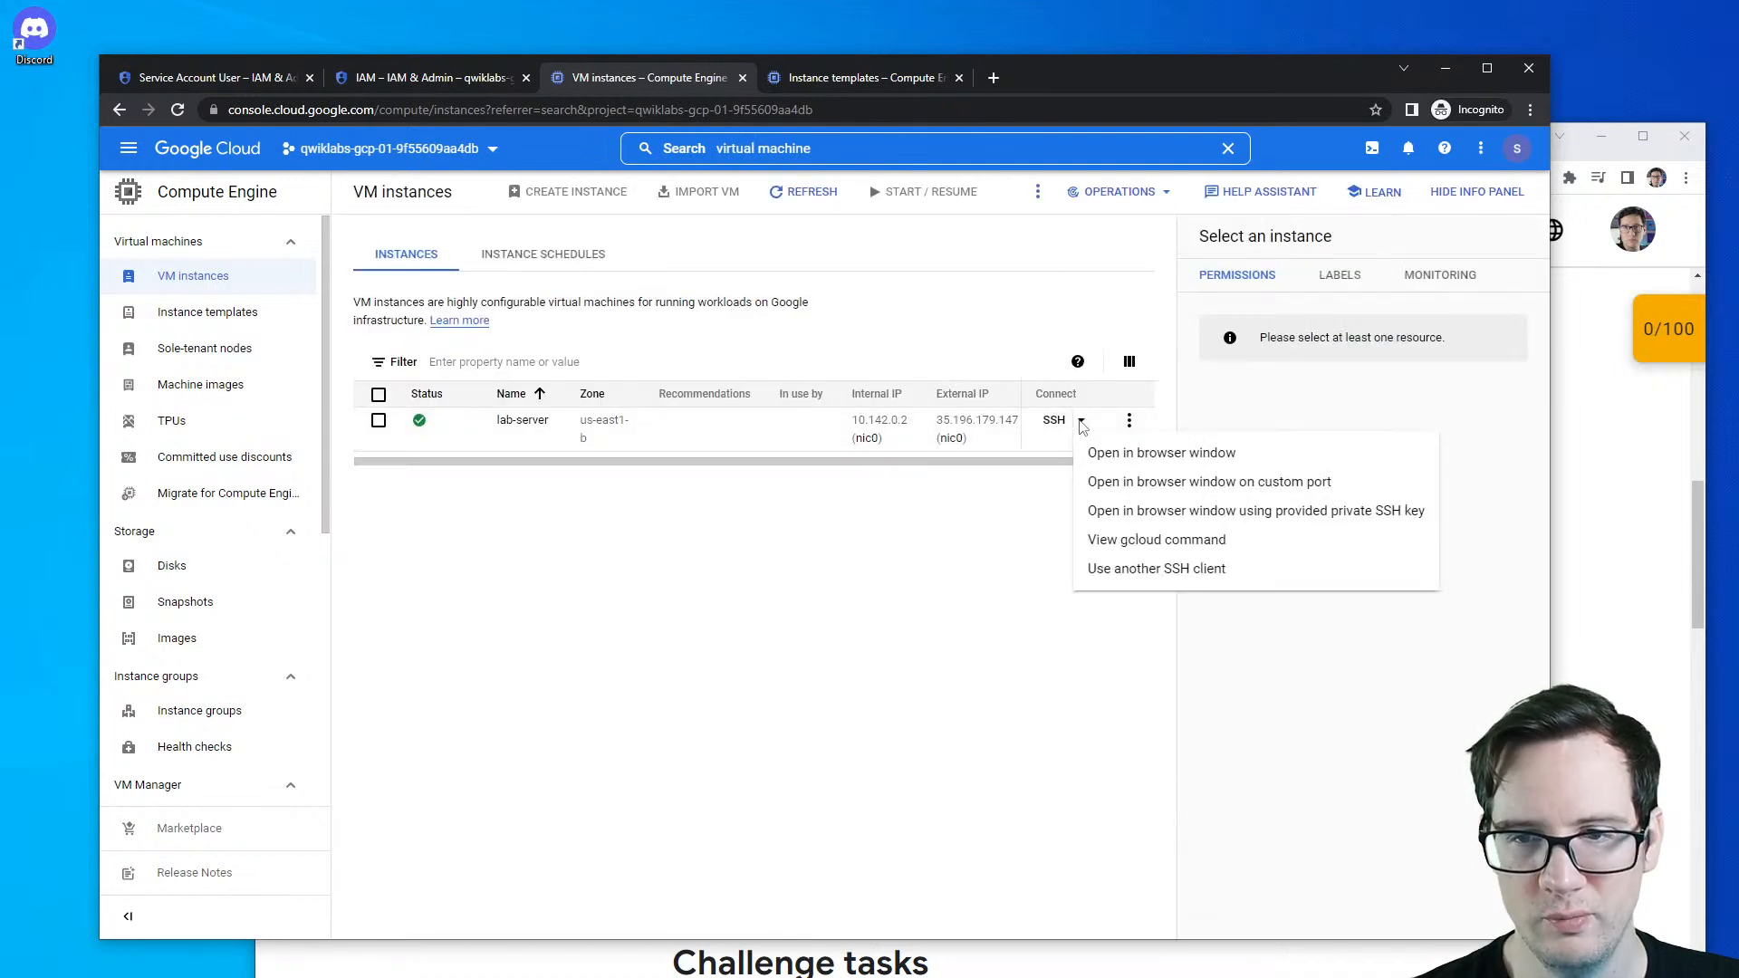
pyautogui.click(1112, 452)
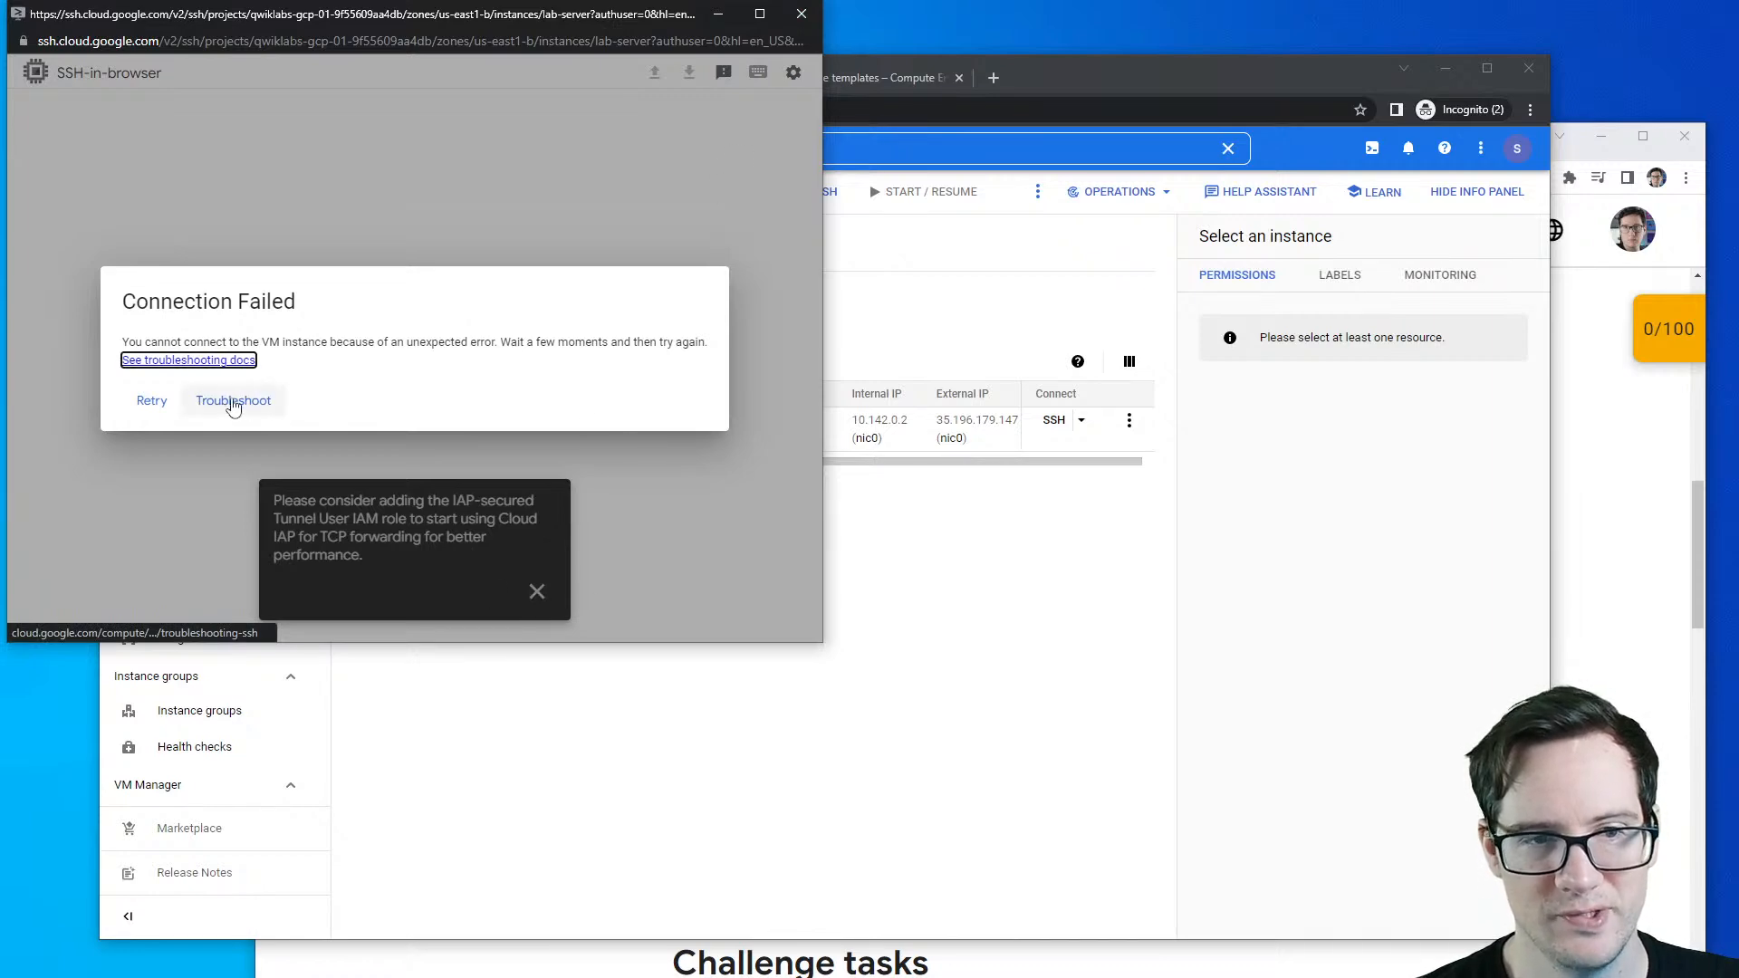
pyautogui.click(544, 594)
pyautogui.click(802, 13)
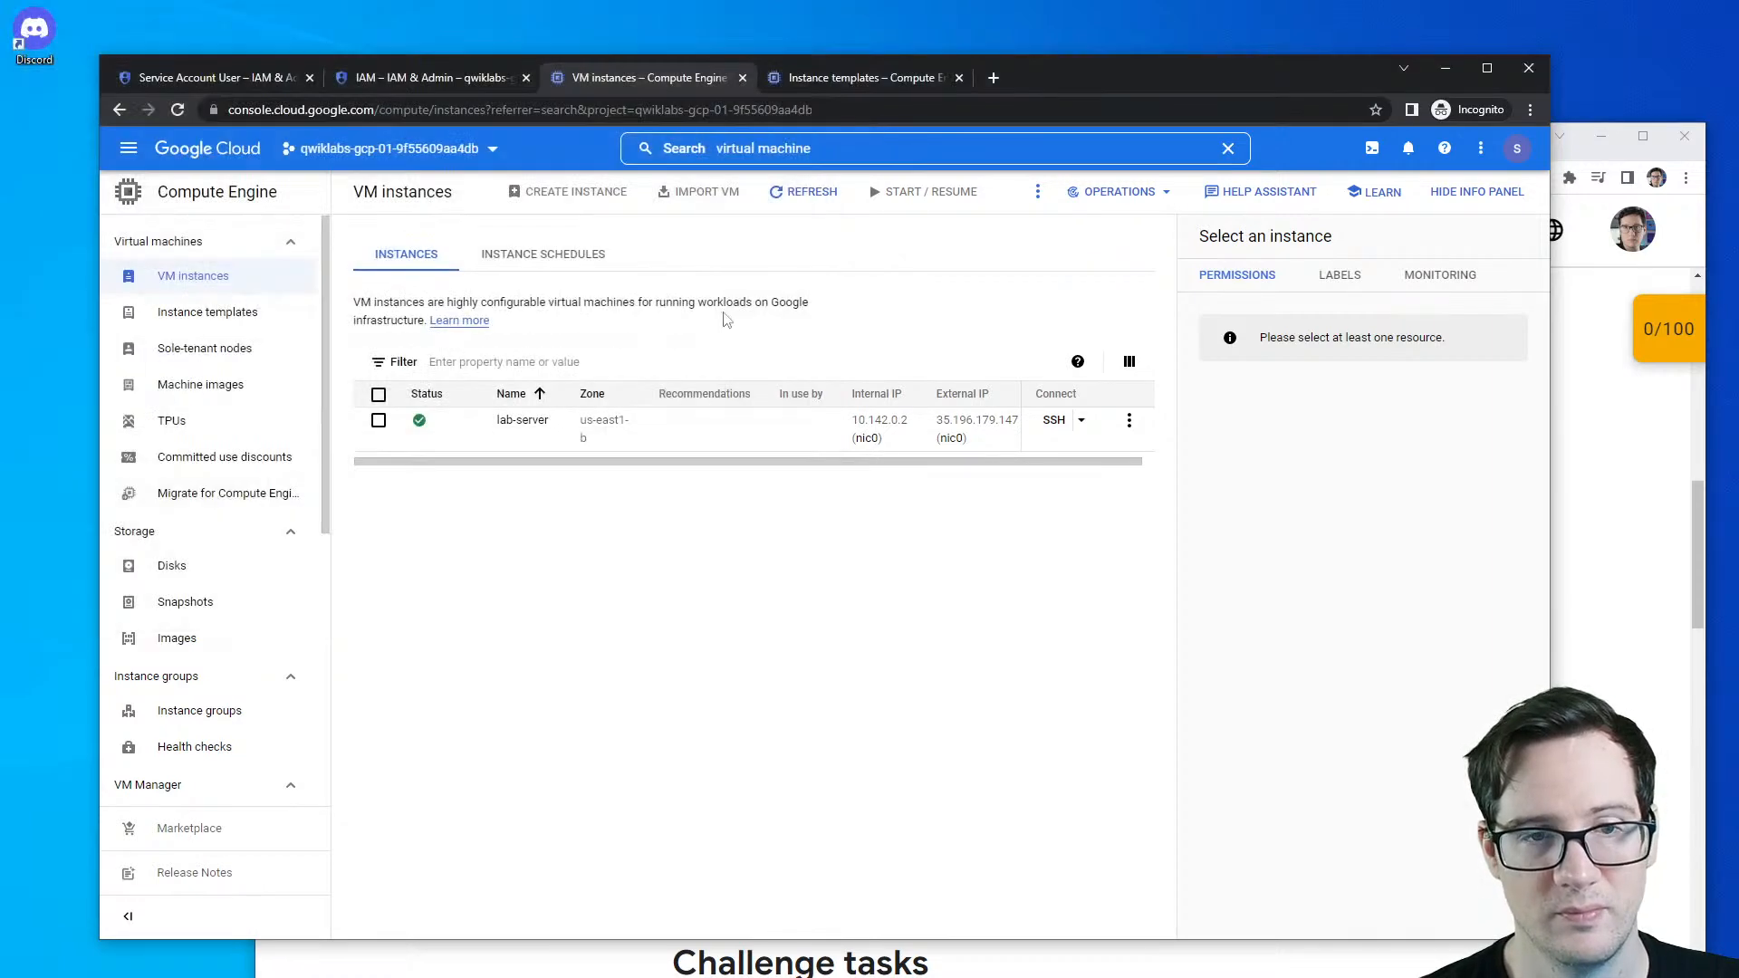
# - Retry the default SSH connection to lab-server and abandon the new session window
pyautogui.moveTo(768, 460); pyautogui.dragTo(815, 460)
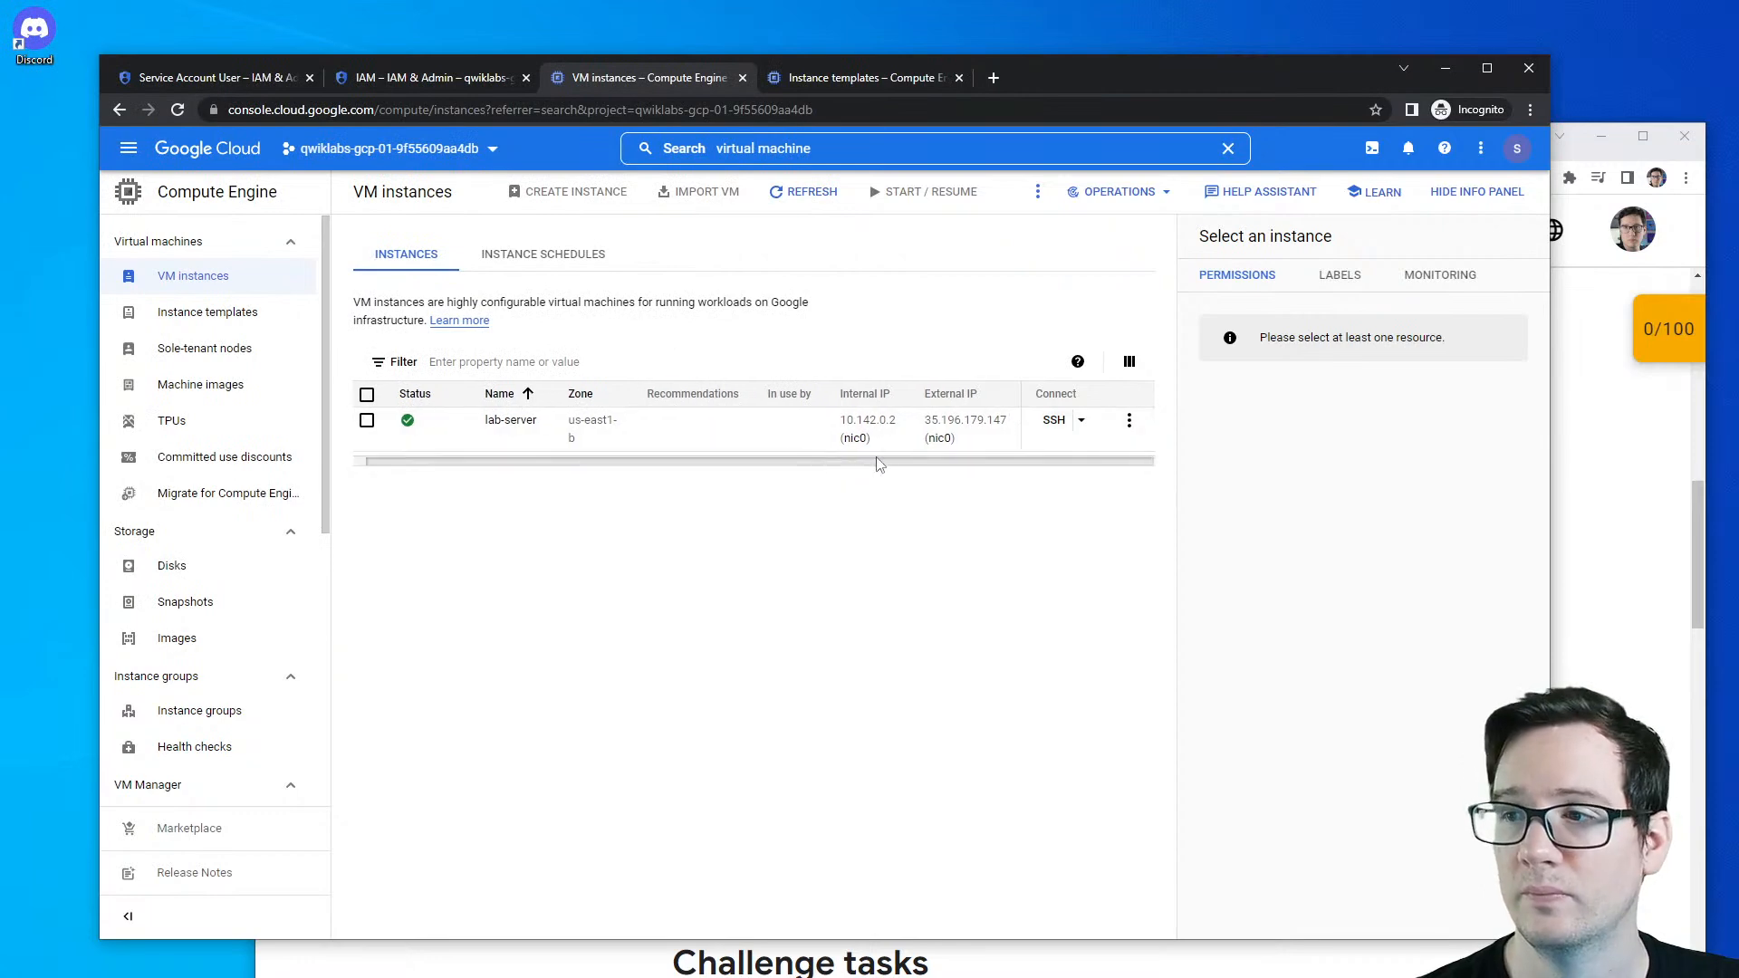
pyautogui.click(1080, 422)
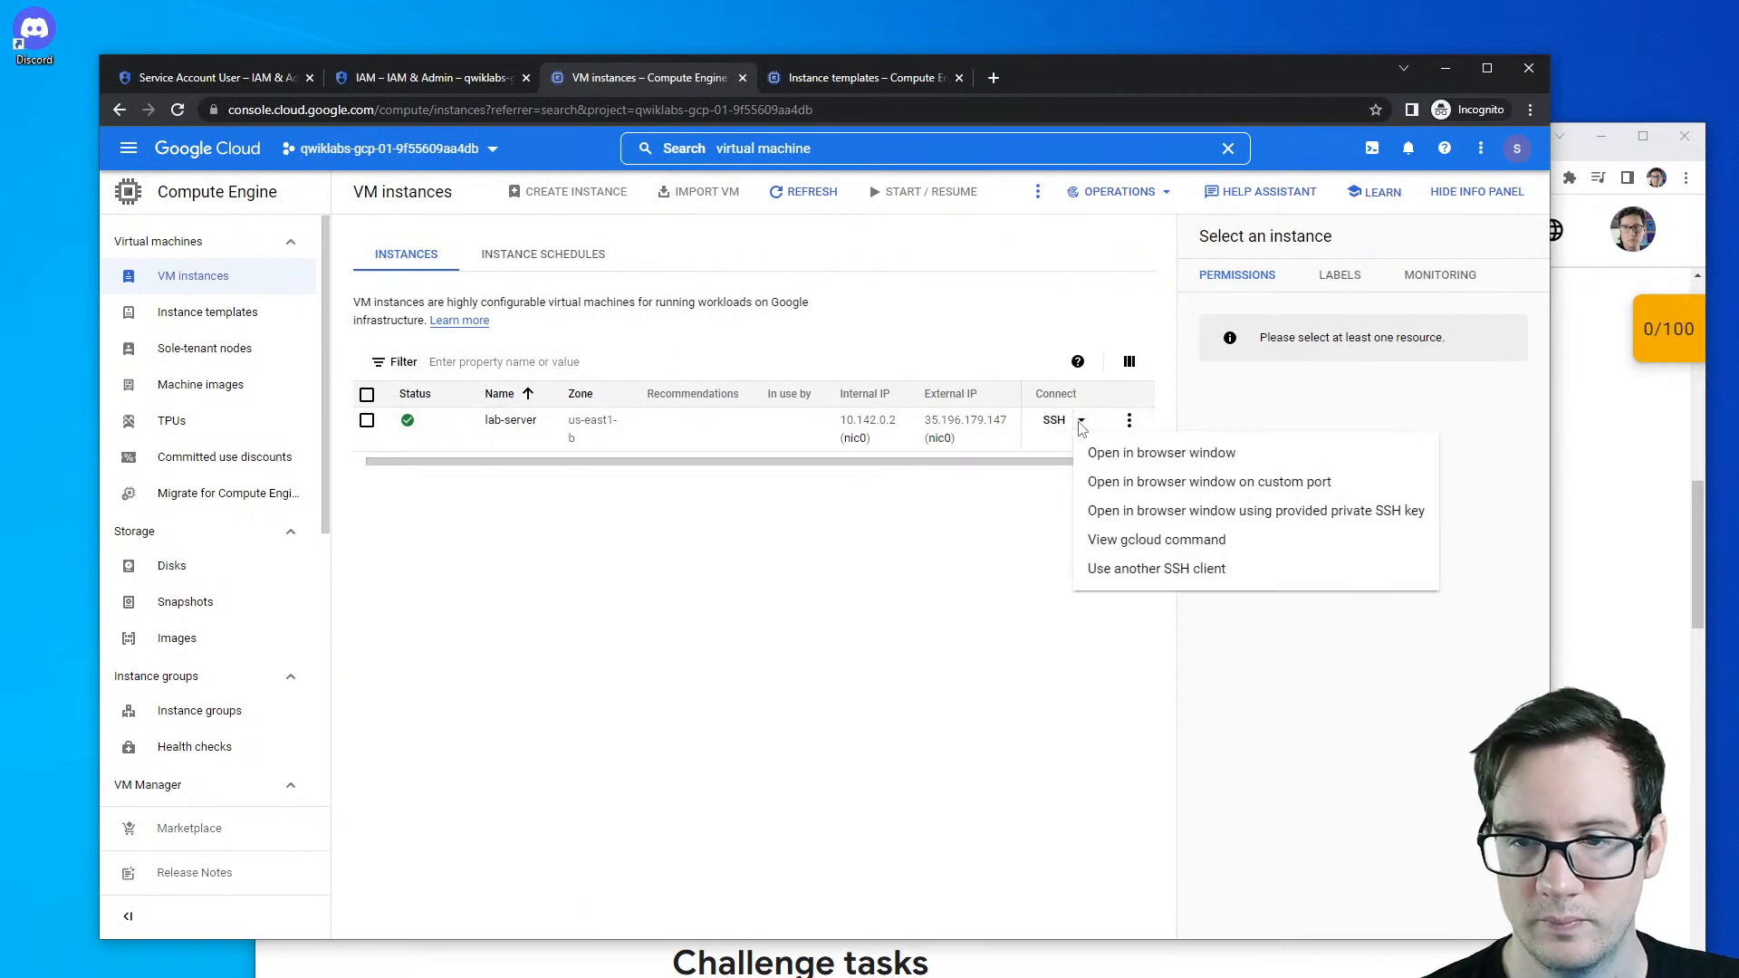
pyautogui.click(1060, 419)
pyautogui.click(1055, 419)
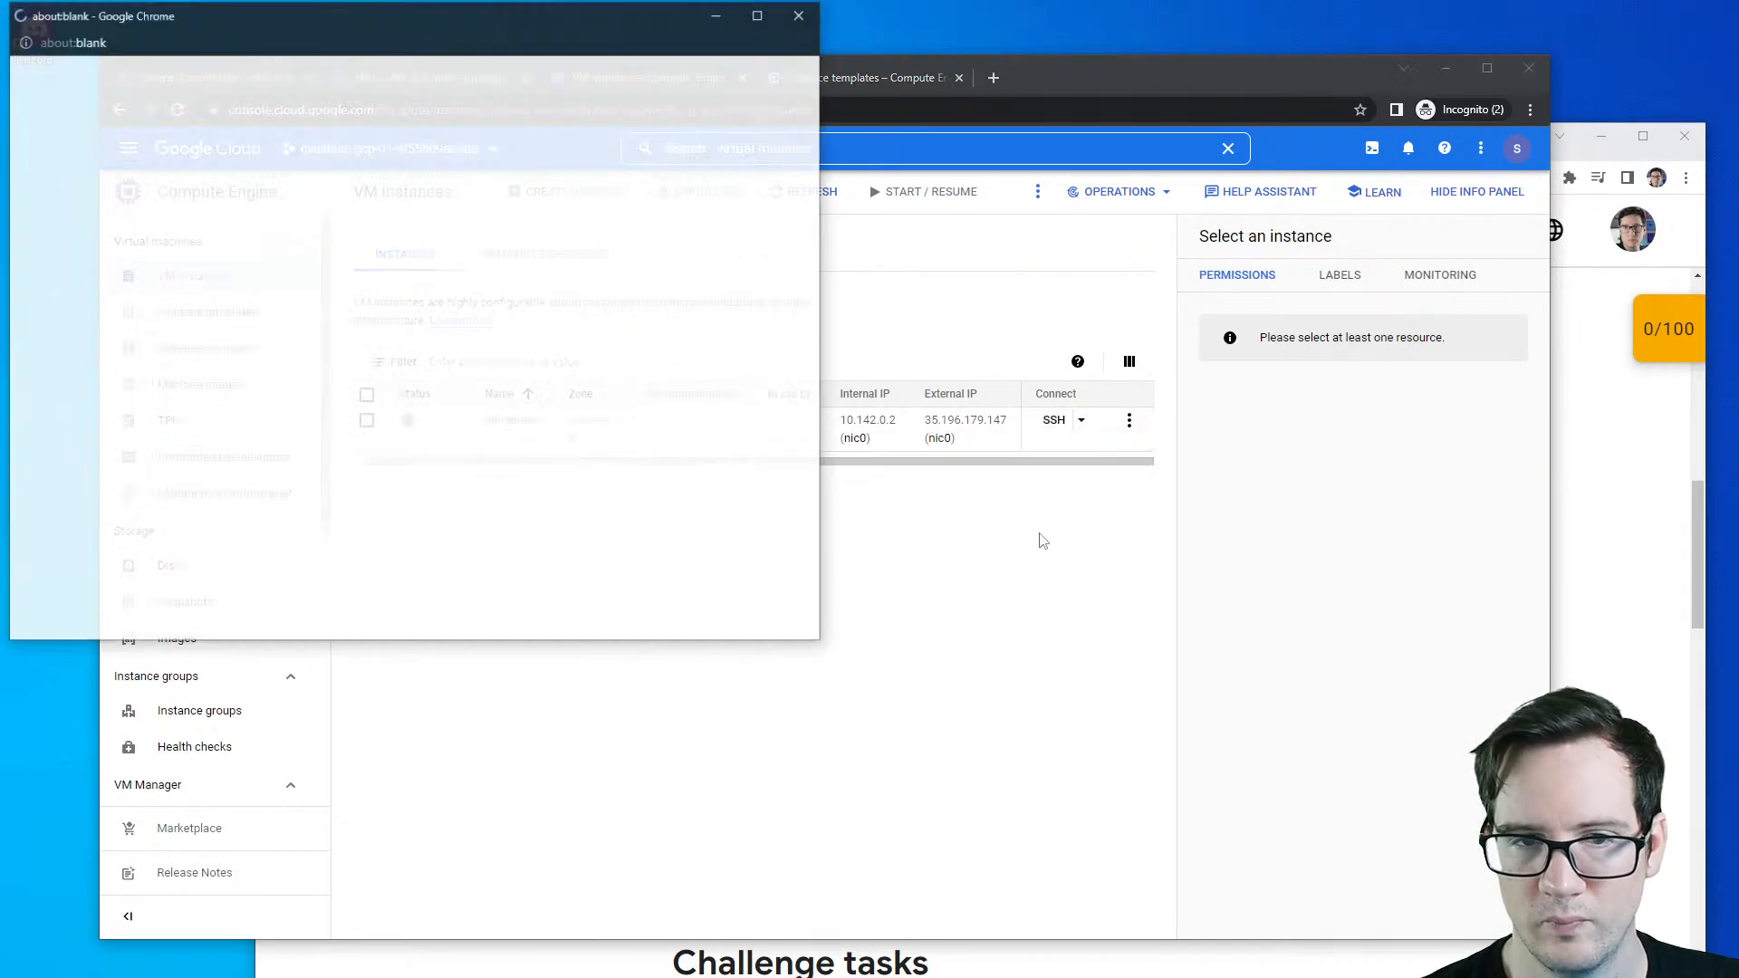
pyautogui.click(532, 586)
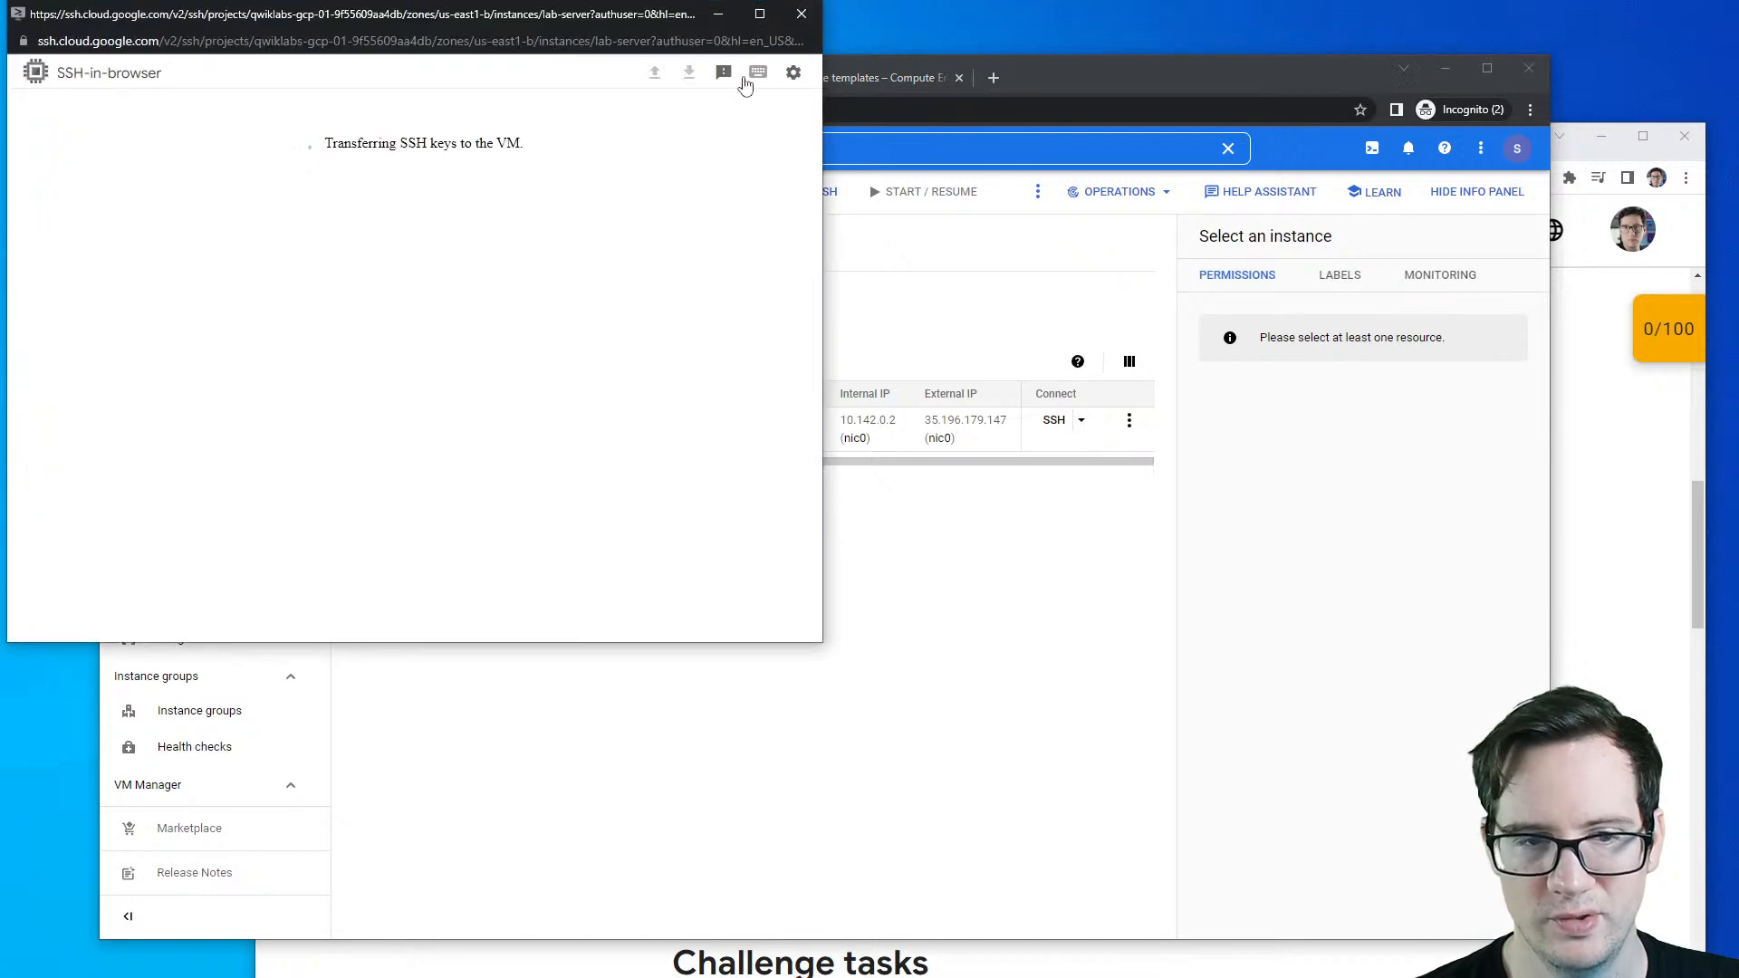
pyautogui.click(801, 14)
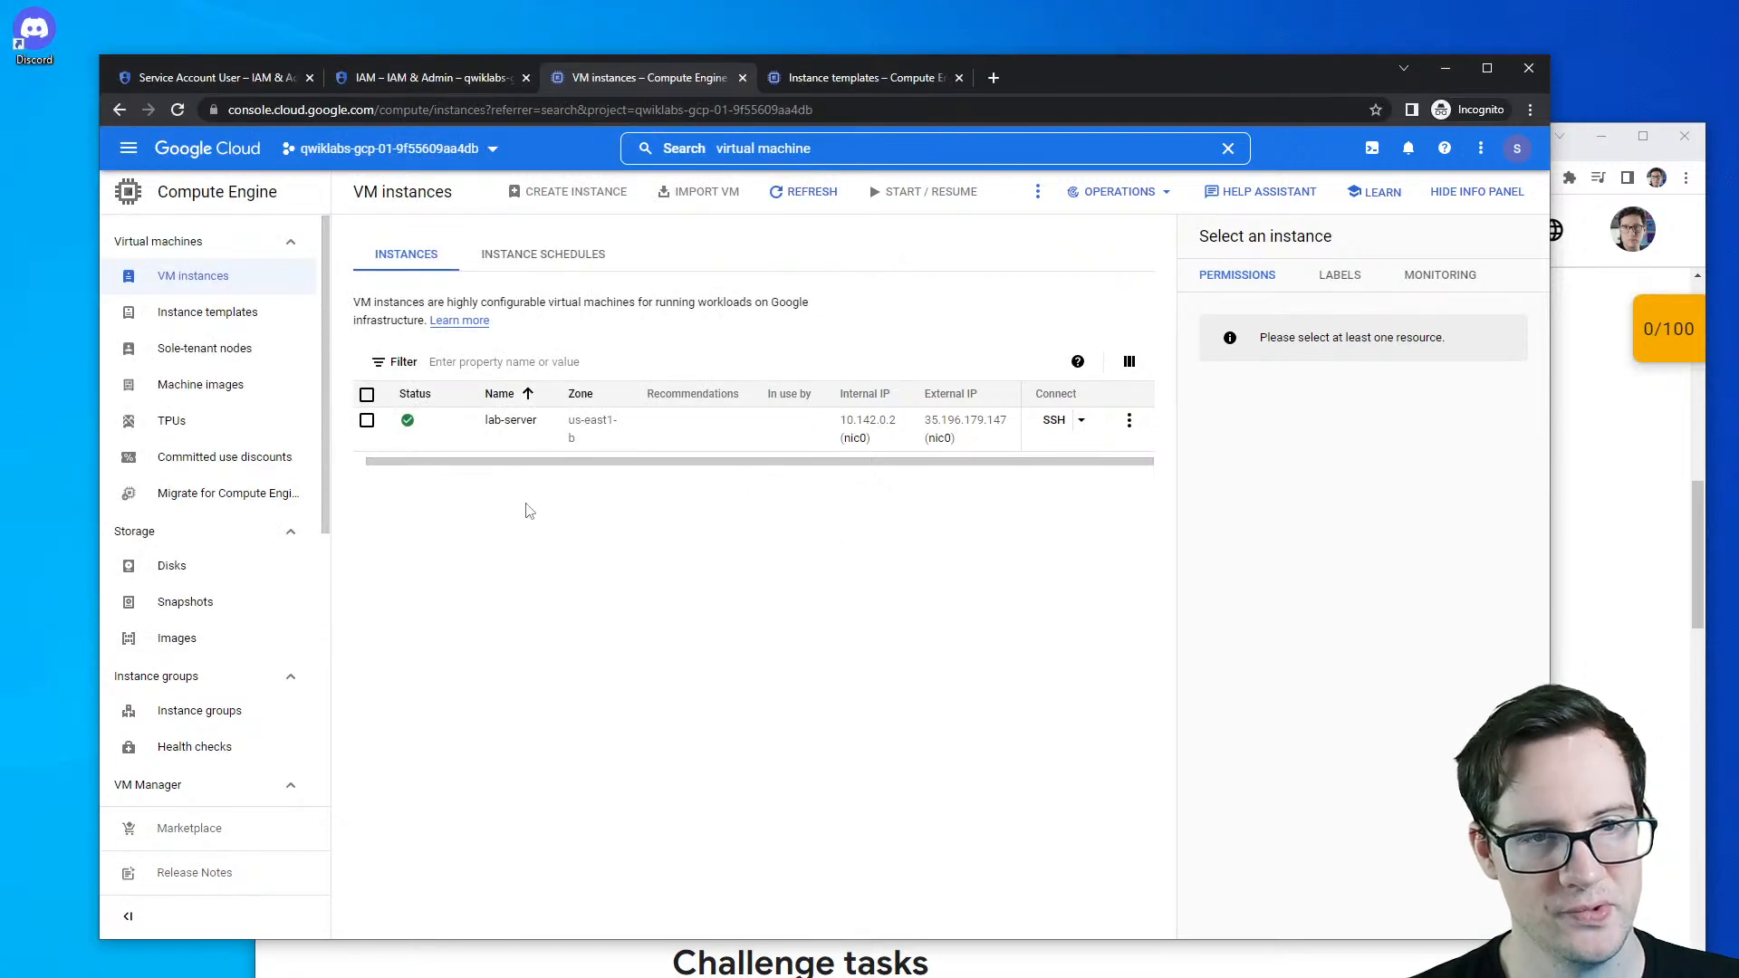
# - Switch to the lab page and read its progress check, scoring notes and Hints & Tips
pyautogui.click(1661, 421)
pyautogui.scroll(-10, 1160, 541)
pyautogui.scroll(-4, 1160, 542)
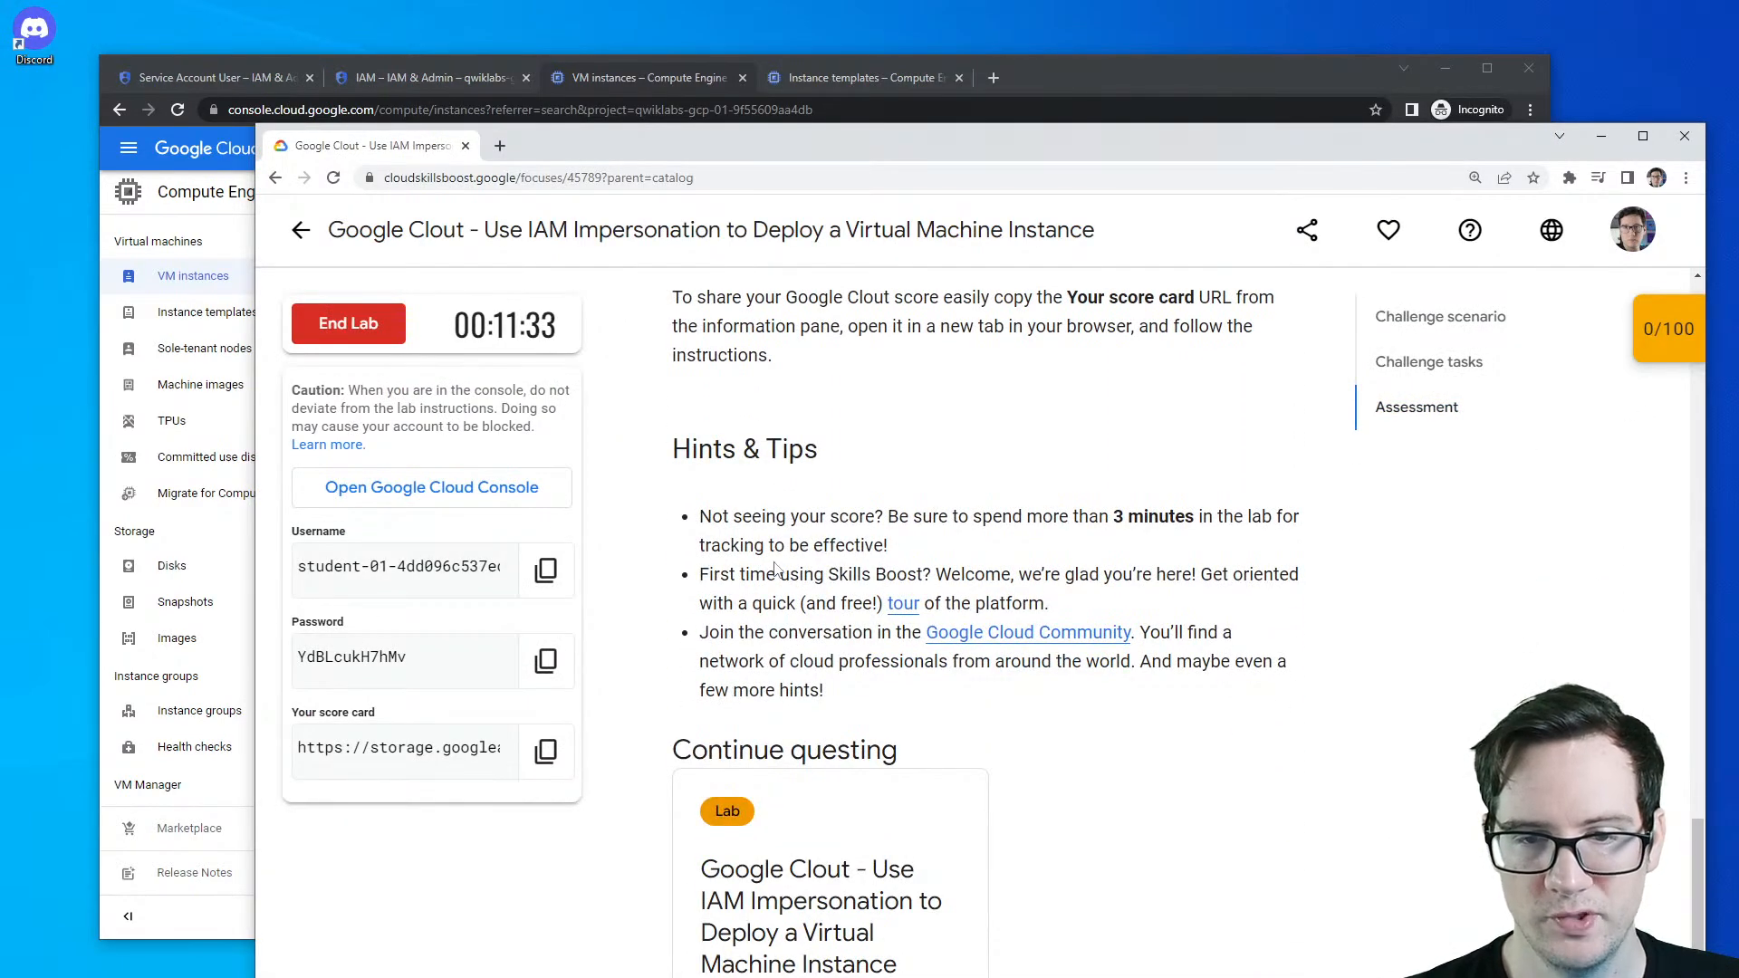
pyautogui.scroll(-1, 909, 625)
pyautogui.scroll(5, 908, 625)
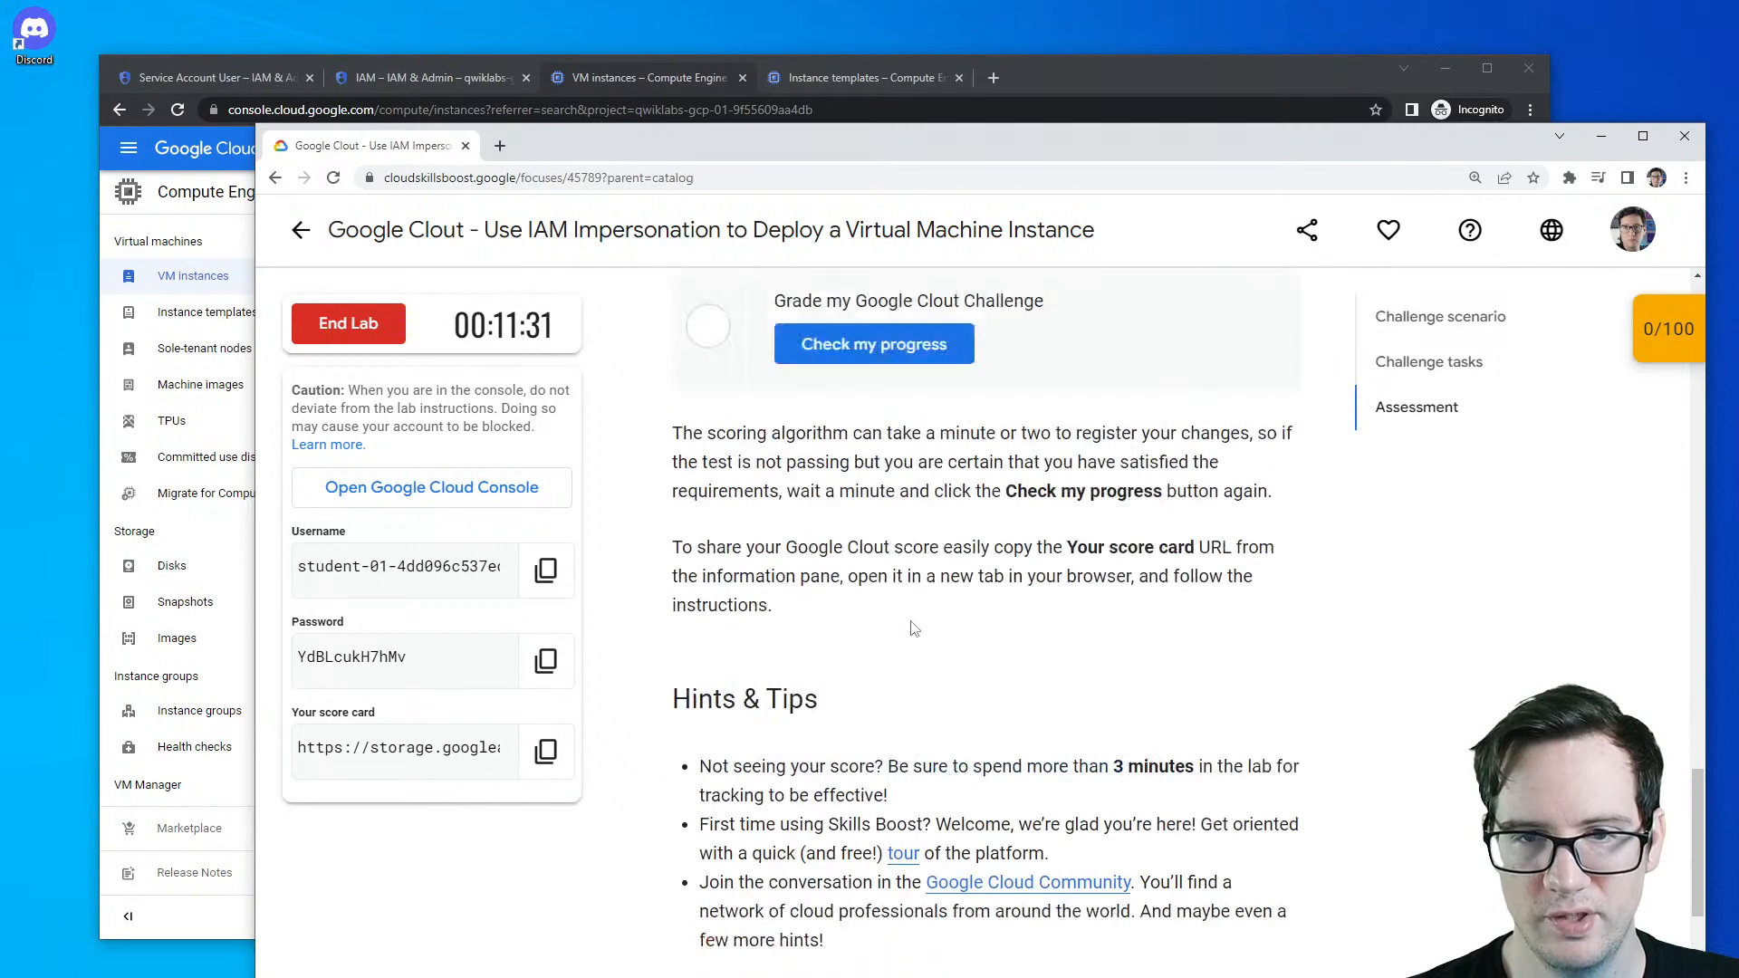
pyautogui.moveTo(969, 512); pyautogui.dragTo(1051, 542)
pyautogui.scroll(4, 930, 768)
# - Review the four challenge tasks on the bucket, startup script, firewall rule and test-server, and revisit the scenario's service account paragraphs
pyautogui.scroll(4, 930, 768)
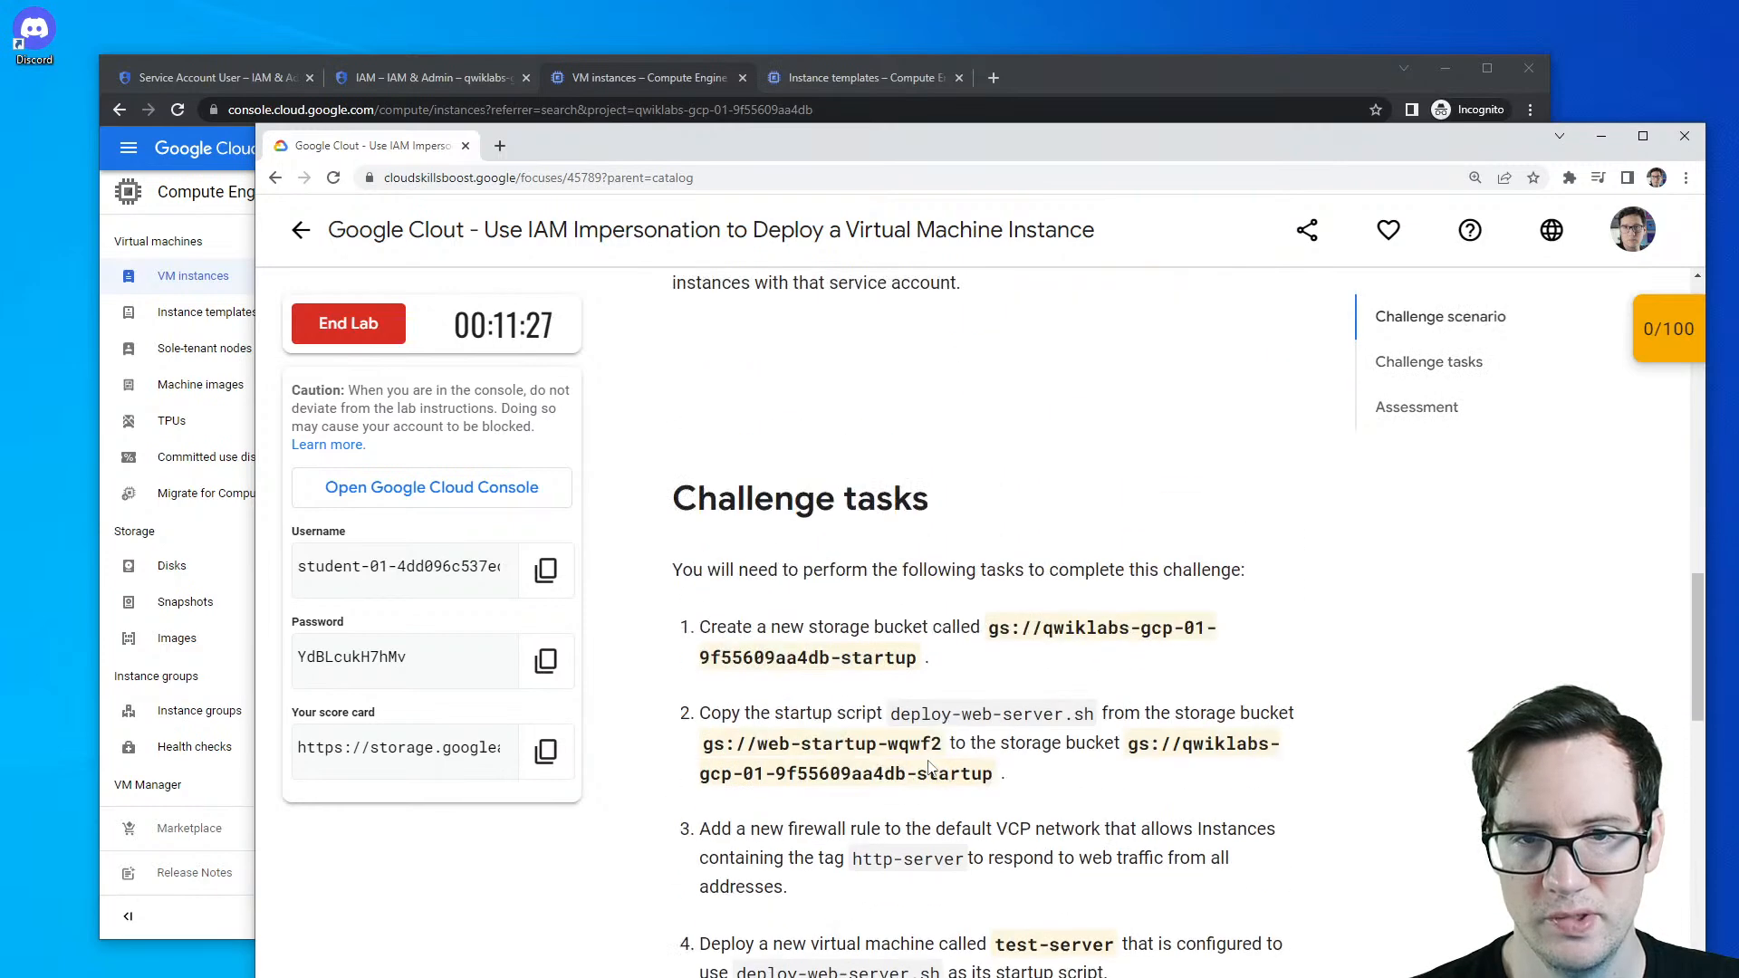
pyautogui.moveTo(711, 445); pyautogui.dragTo(1021, 448)
pyautogui.moveTo(722, 533); pyautogui.dragTo(1071, 525)
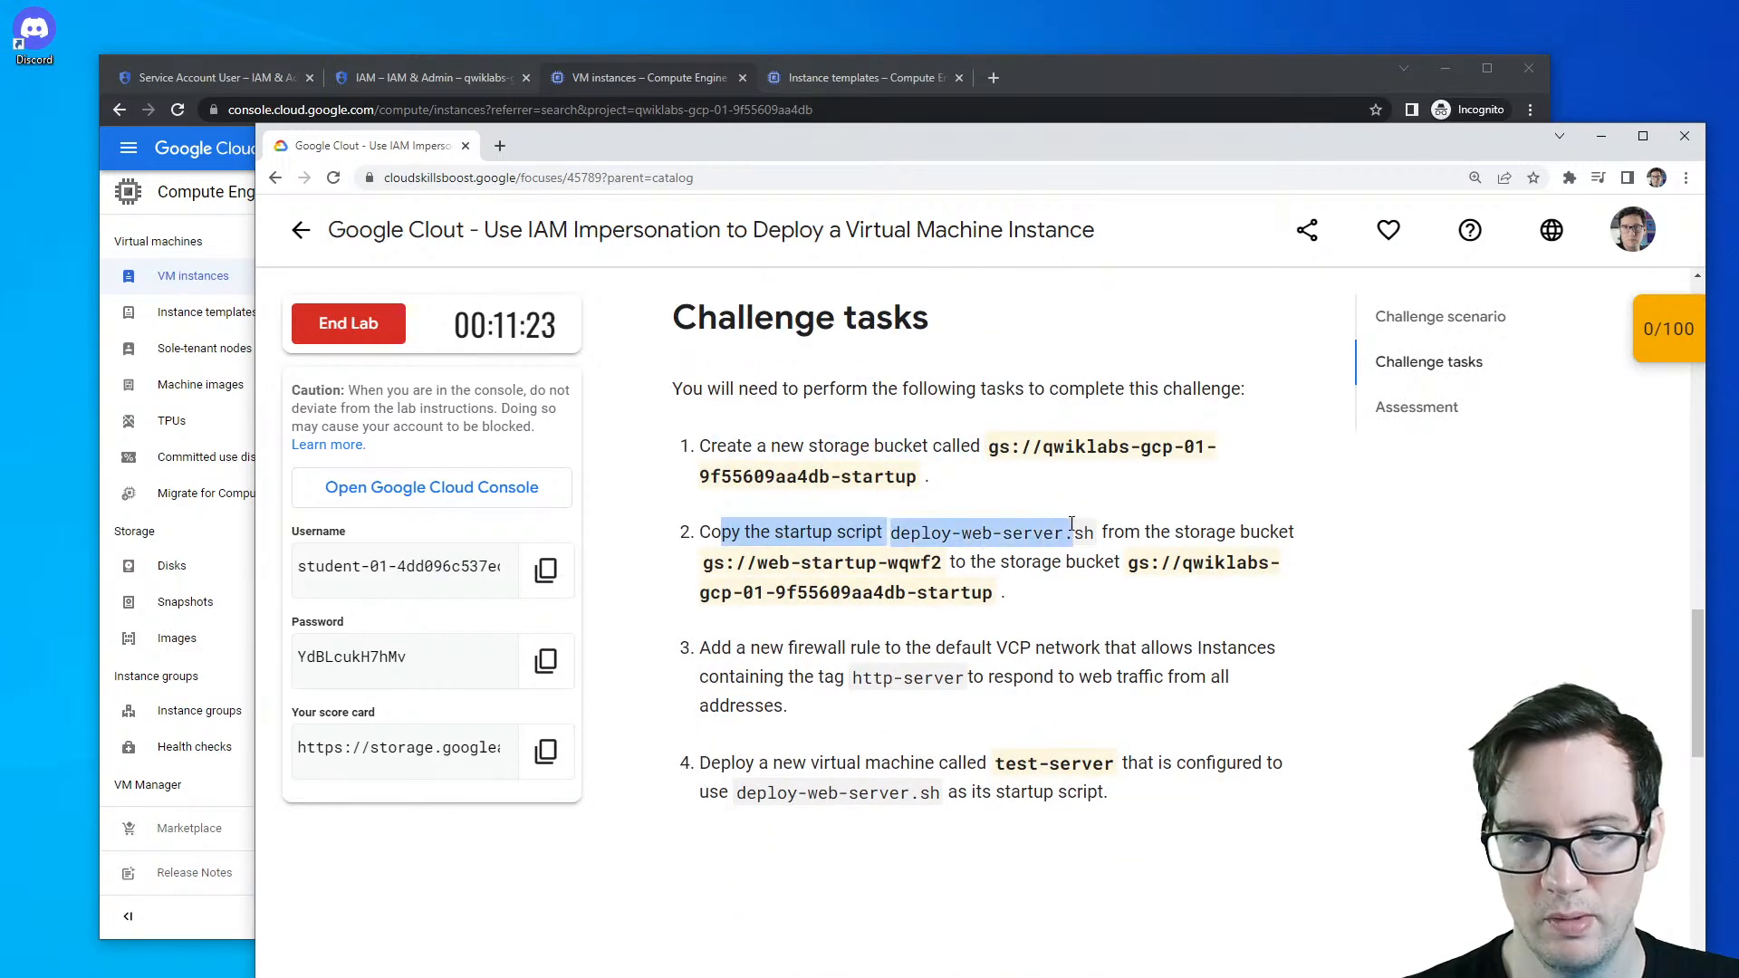
pyautogui.moveTo(806, 448); pyautogui.dragTo(1000, 466)
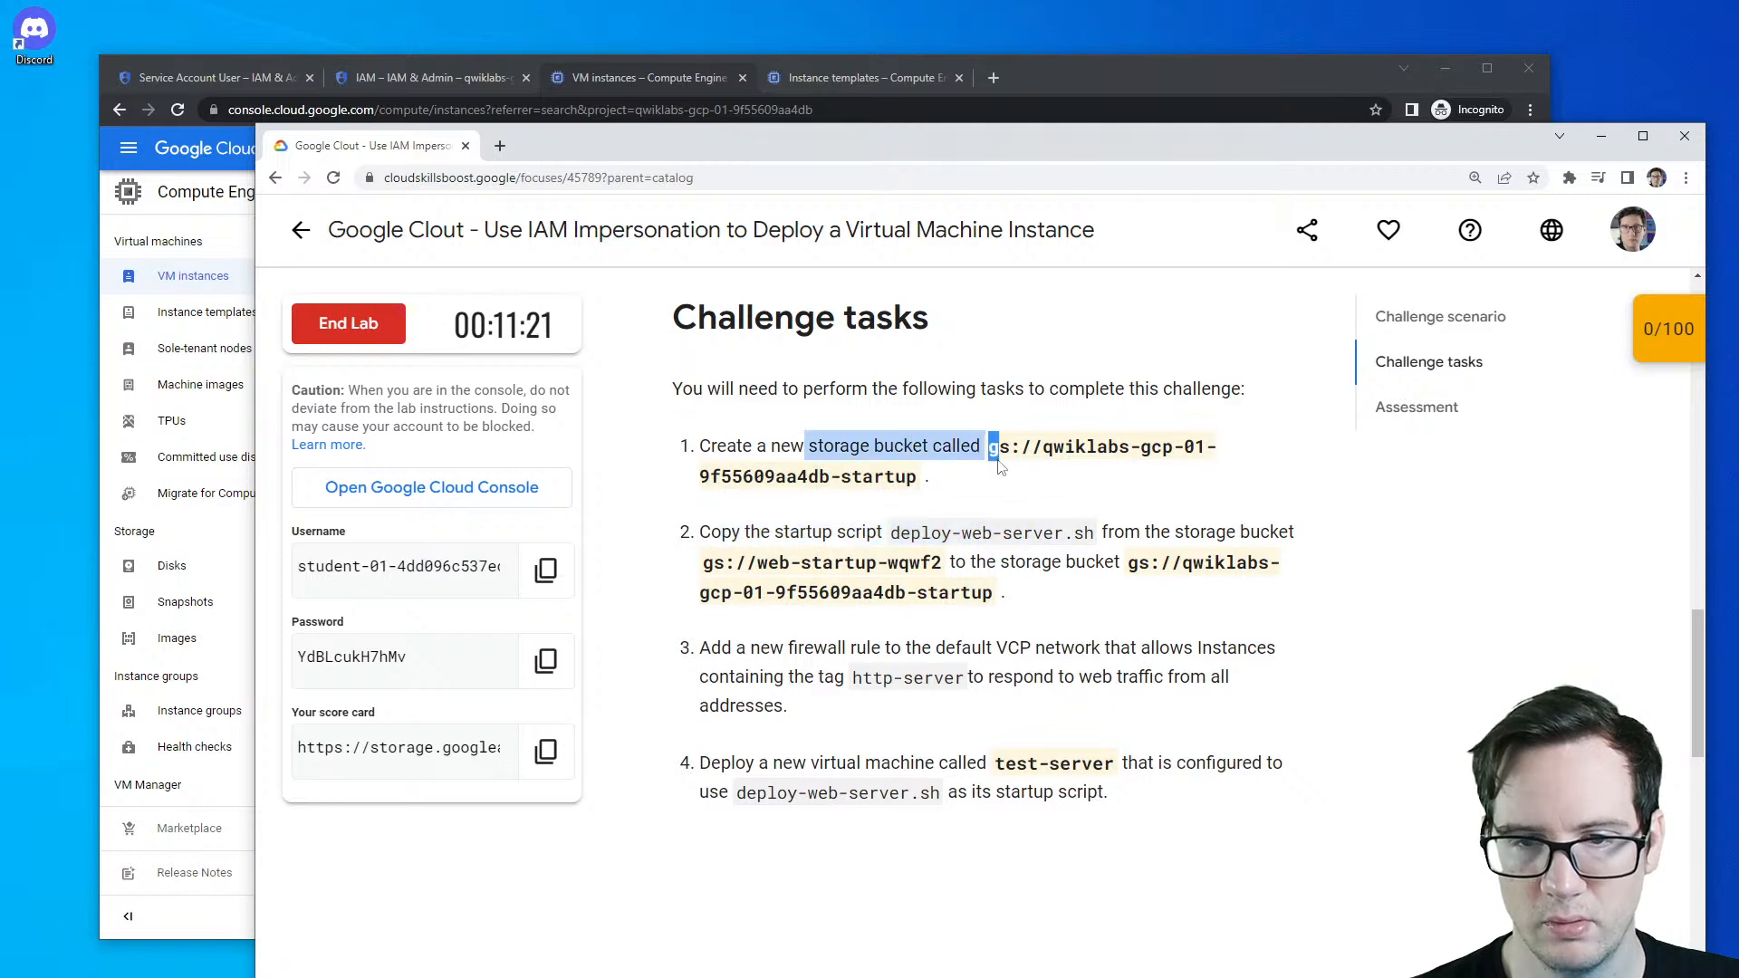
pyautogui.moveTo(770, 534); pyautogui.dragTo(699, 534)
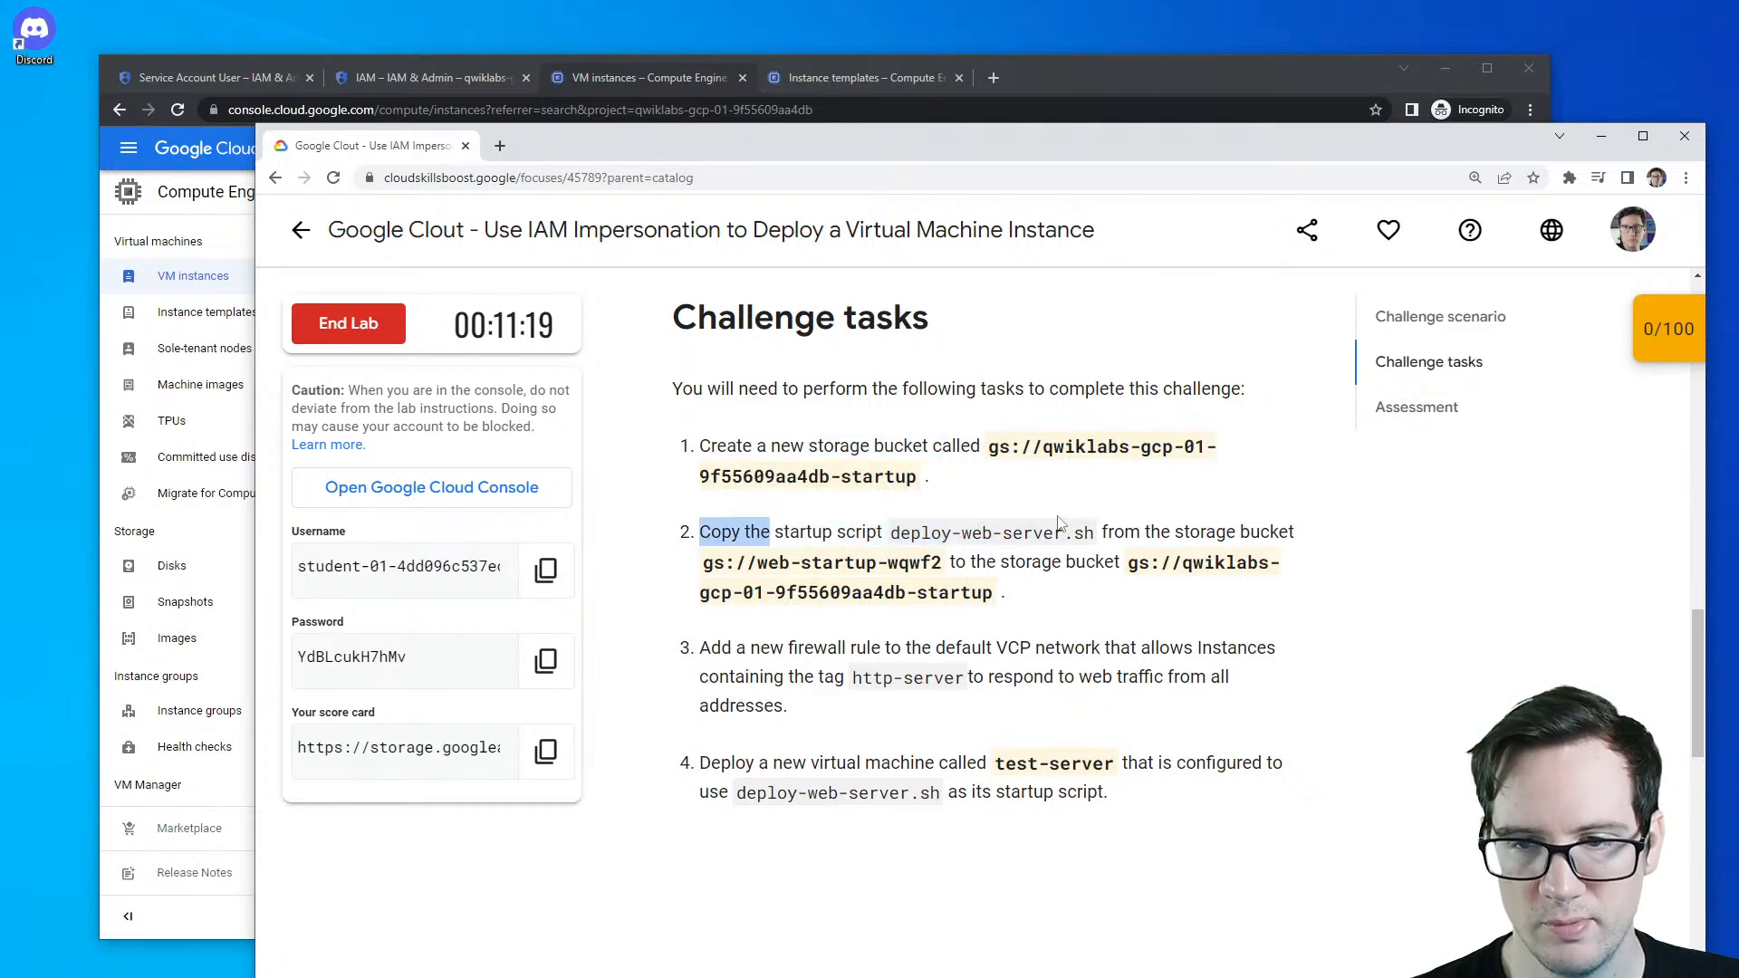
pyautogui.moveTo(701, 646); pyautogui.dragTo(967, 679)
pyautogui.moveTo(781, 762); pyautogui.dragTo(1002, 827)
pyautogui.scroll(8, 1005, 829)
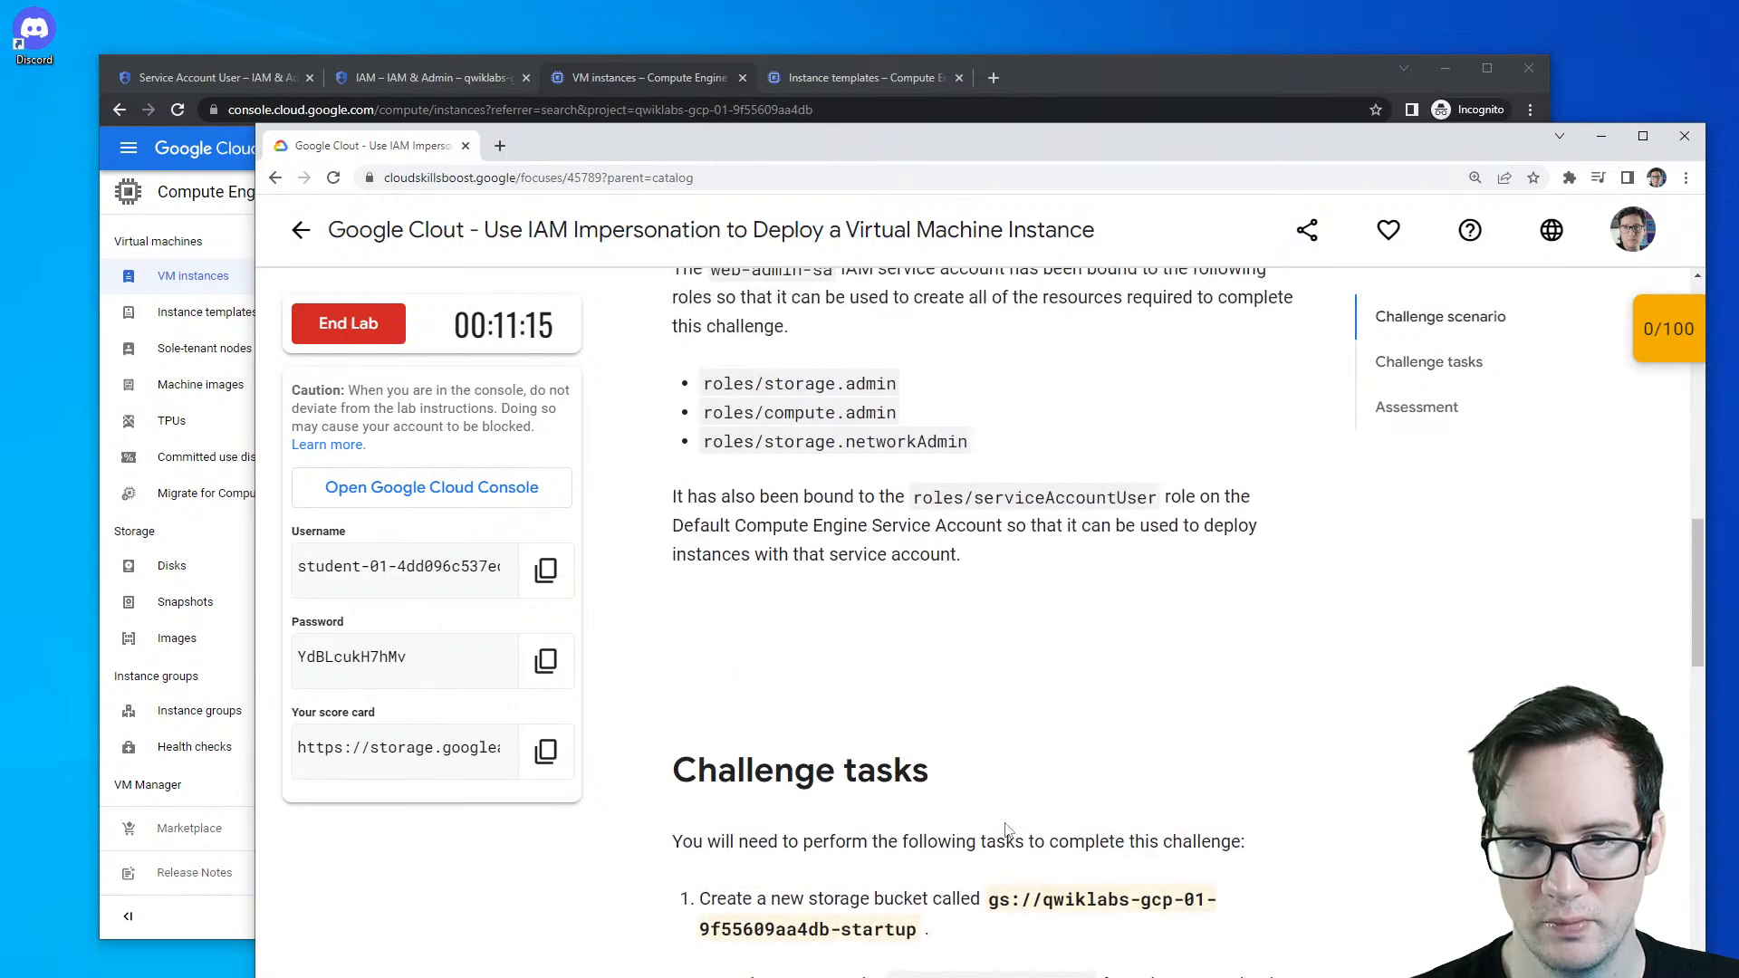
pyautogui.scroll(-4, 1008, 831)
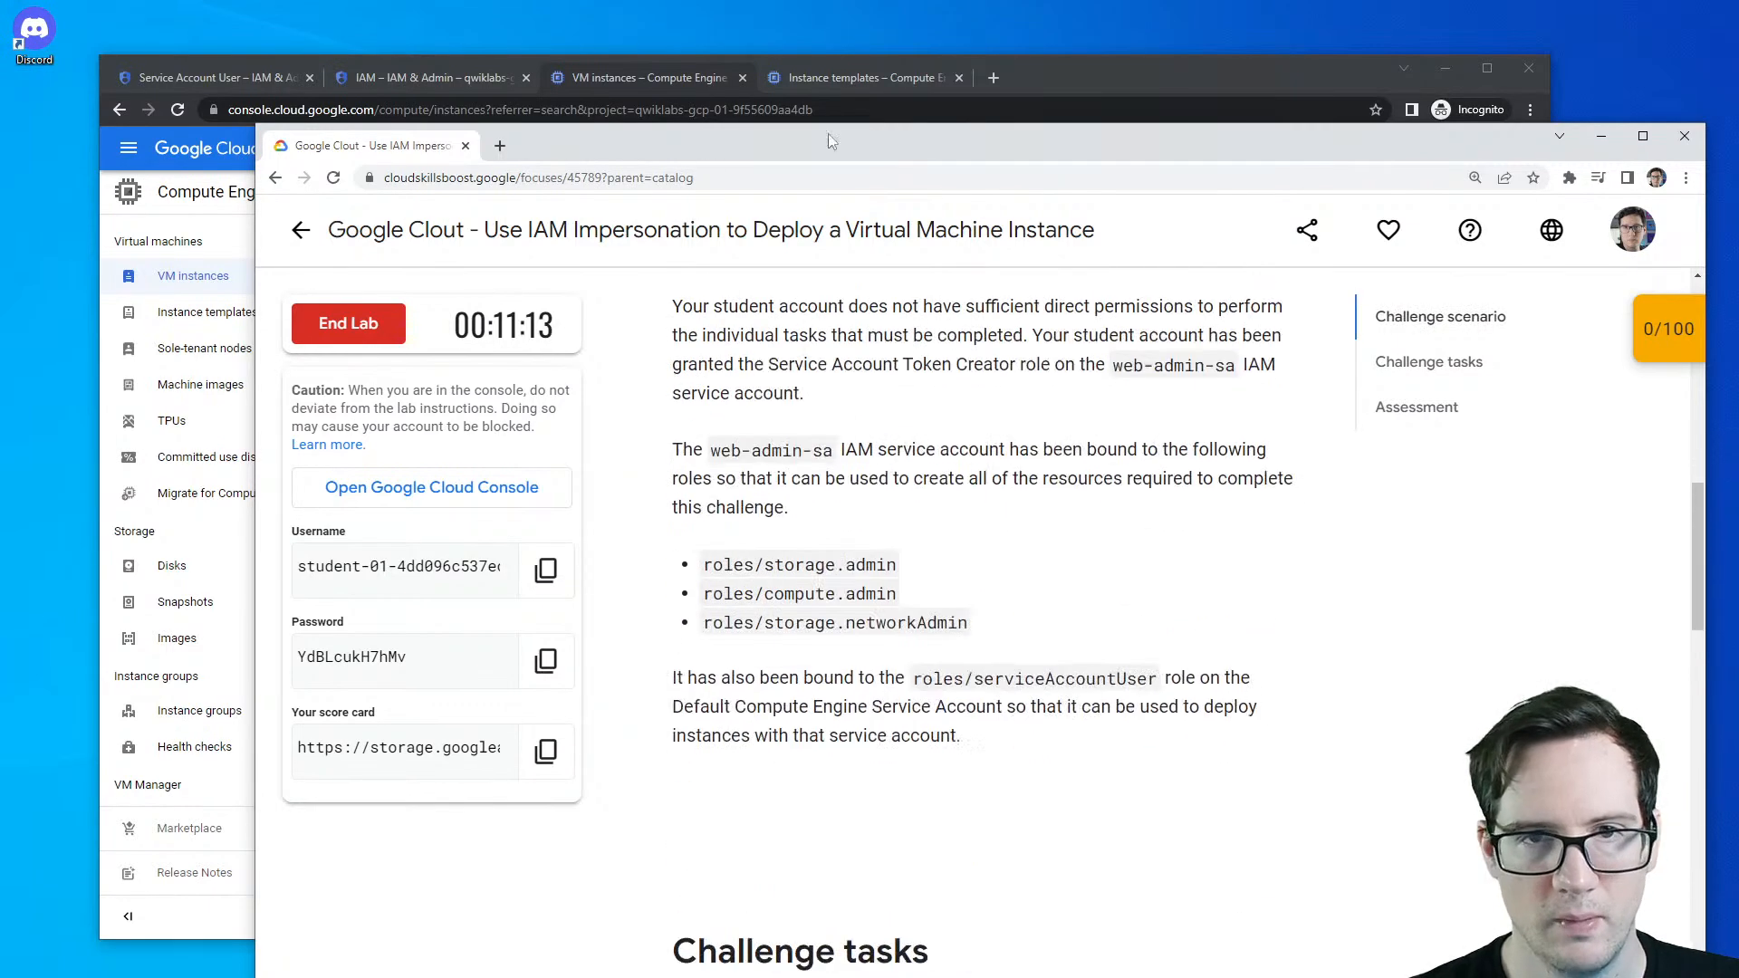
# - Return to the Google Cloud console and check which projects the project picker offers, keeping the current project
pyautogui.click(1078, 87)
pyautogui.click(495, 147)
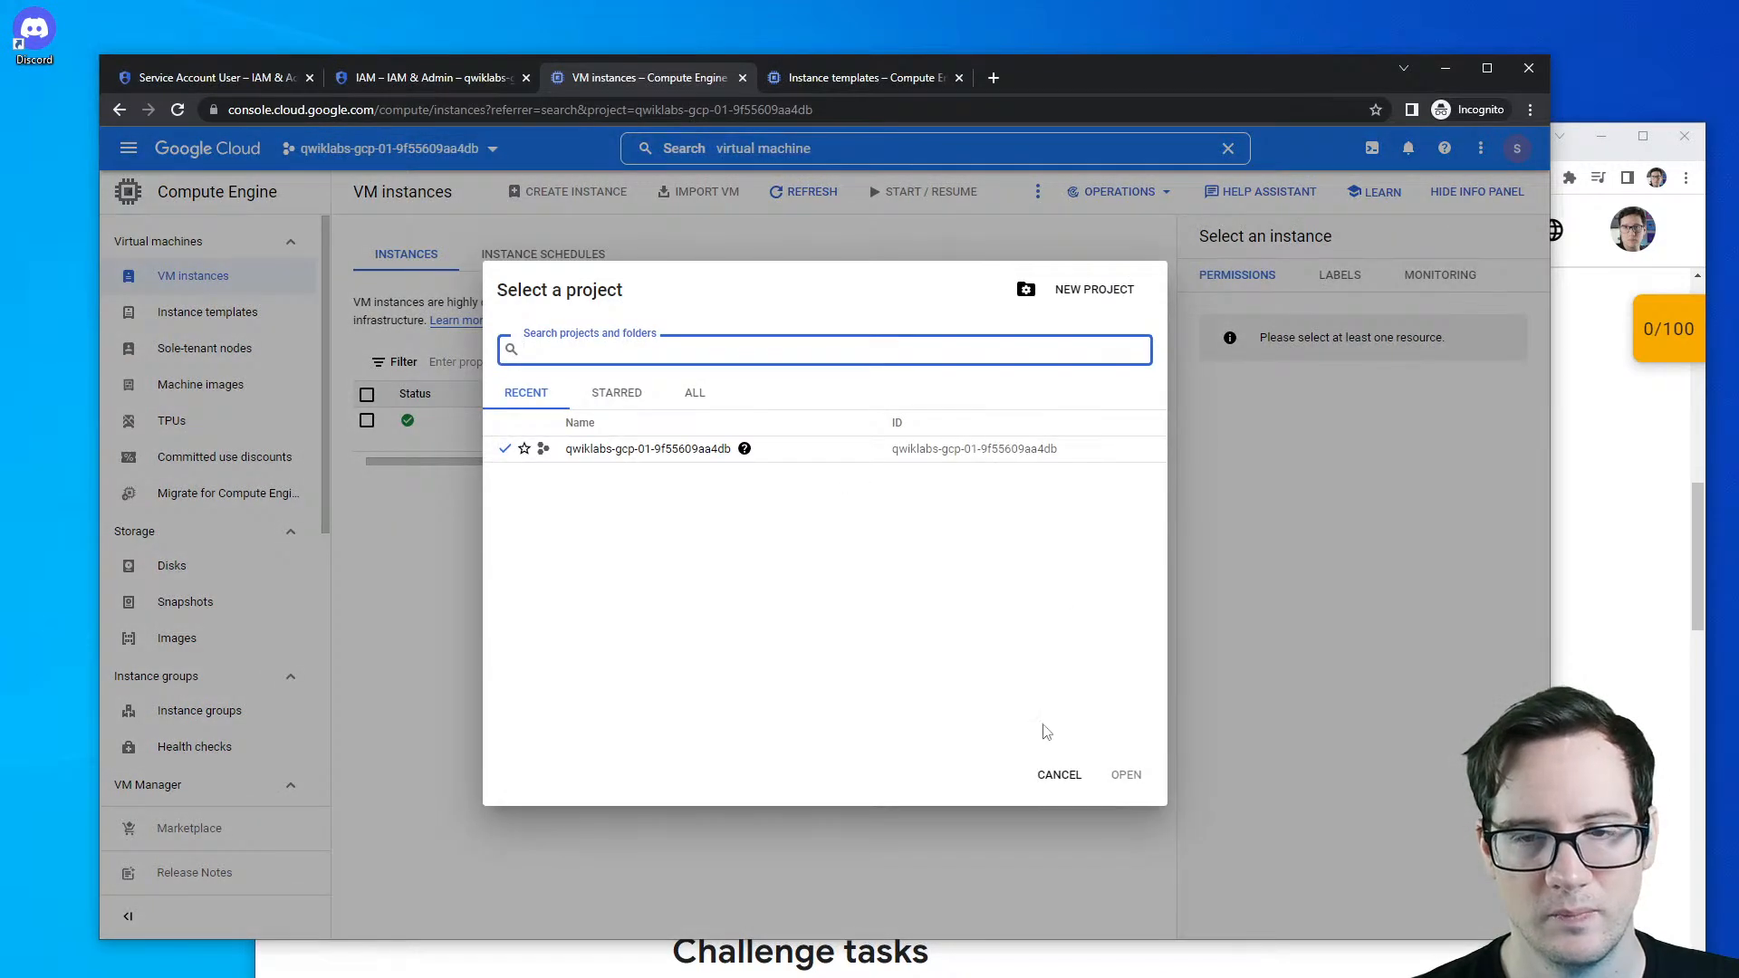
pyautogui.click(1059, 774)
# - Search the console for "iam" and open the project's IAM page
pyautogui.click(754, 153)
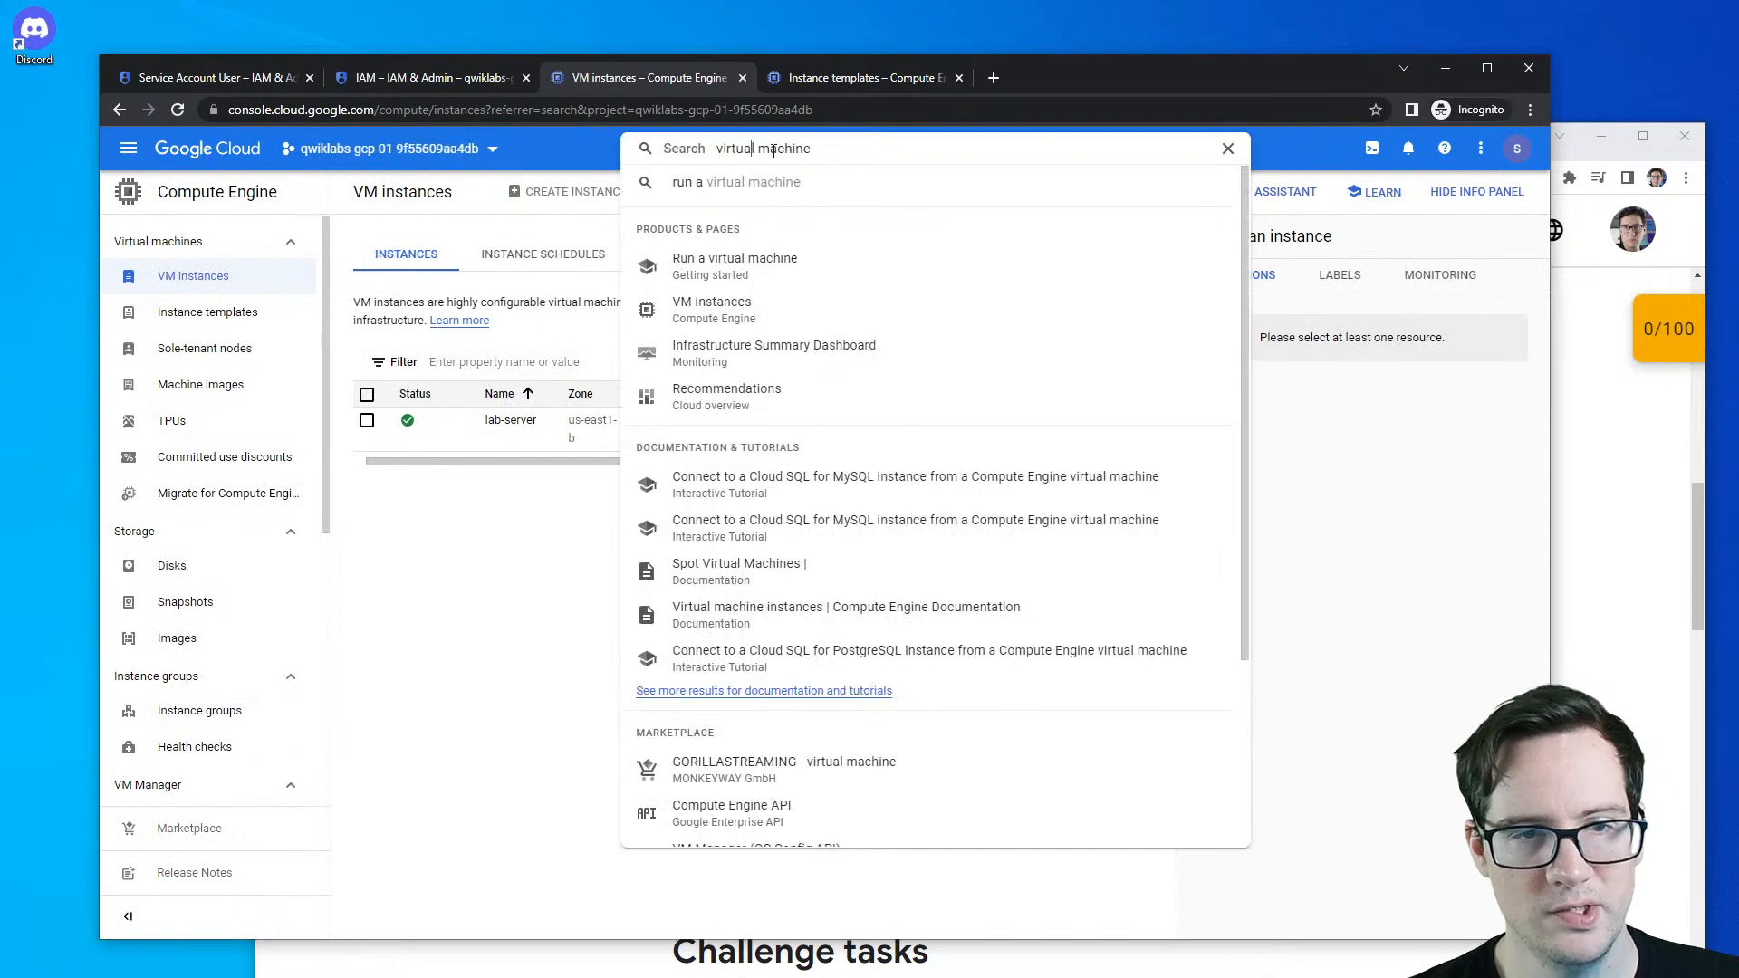
pyautogui.tripleClick(773, 152)
pyautogui.write('iam')
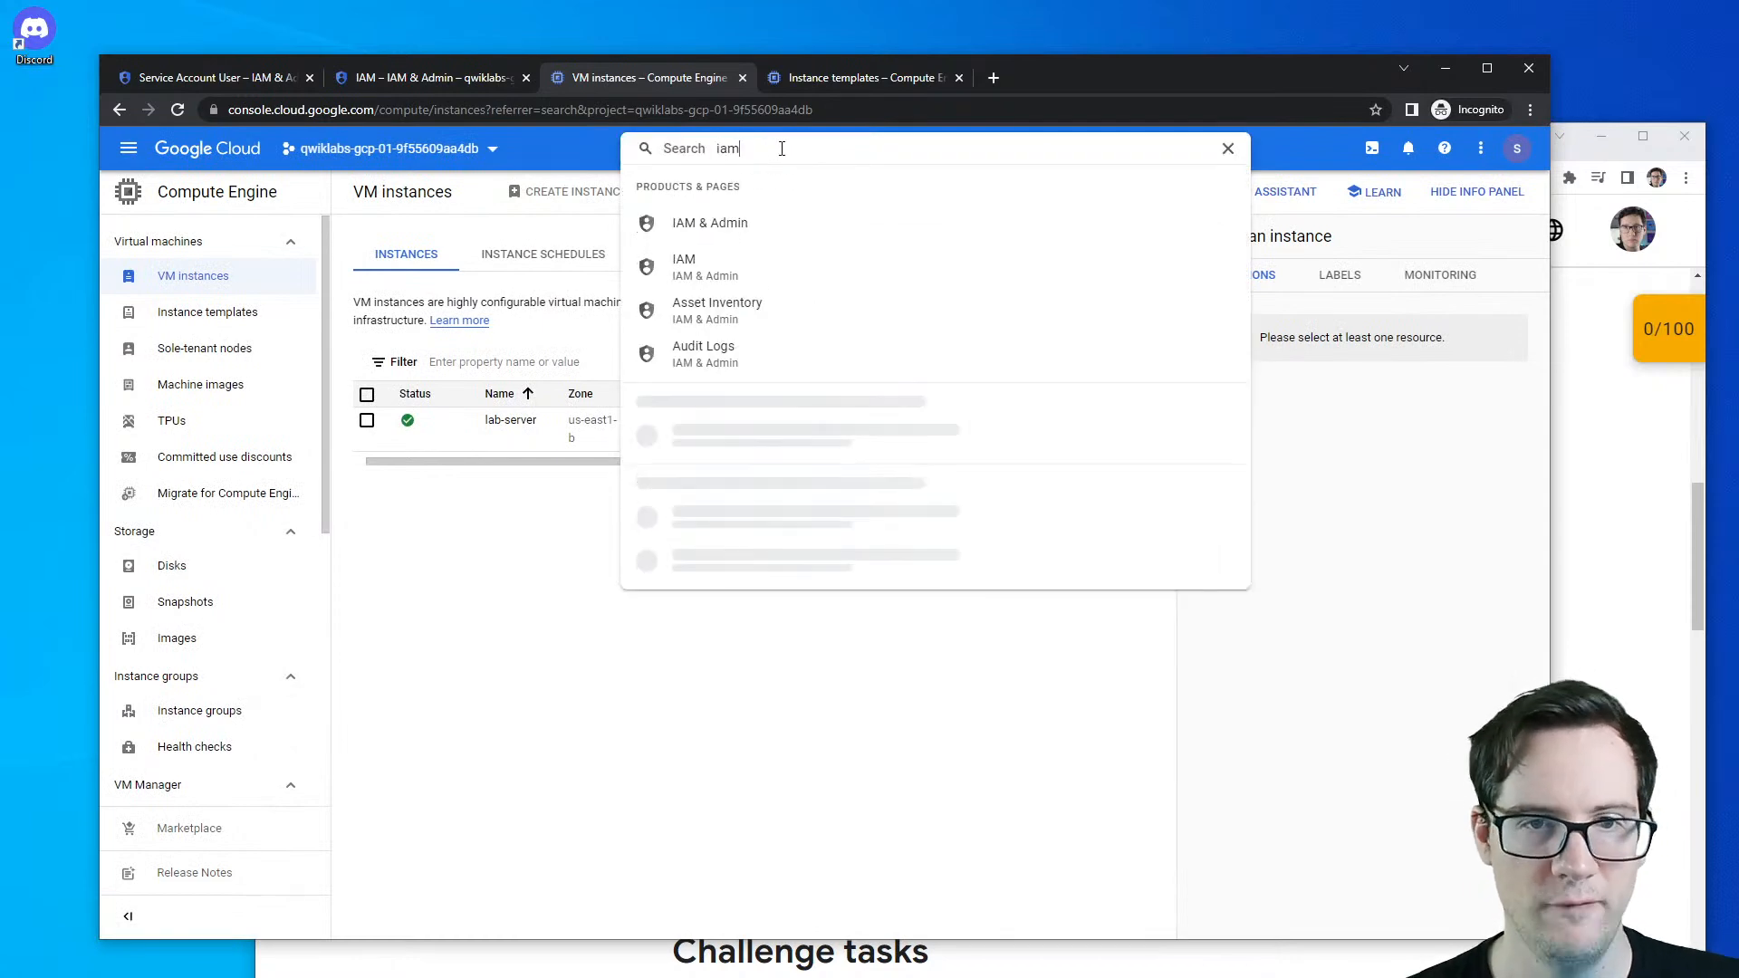
pyautogui.click(765, 269)
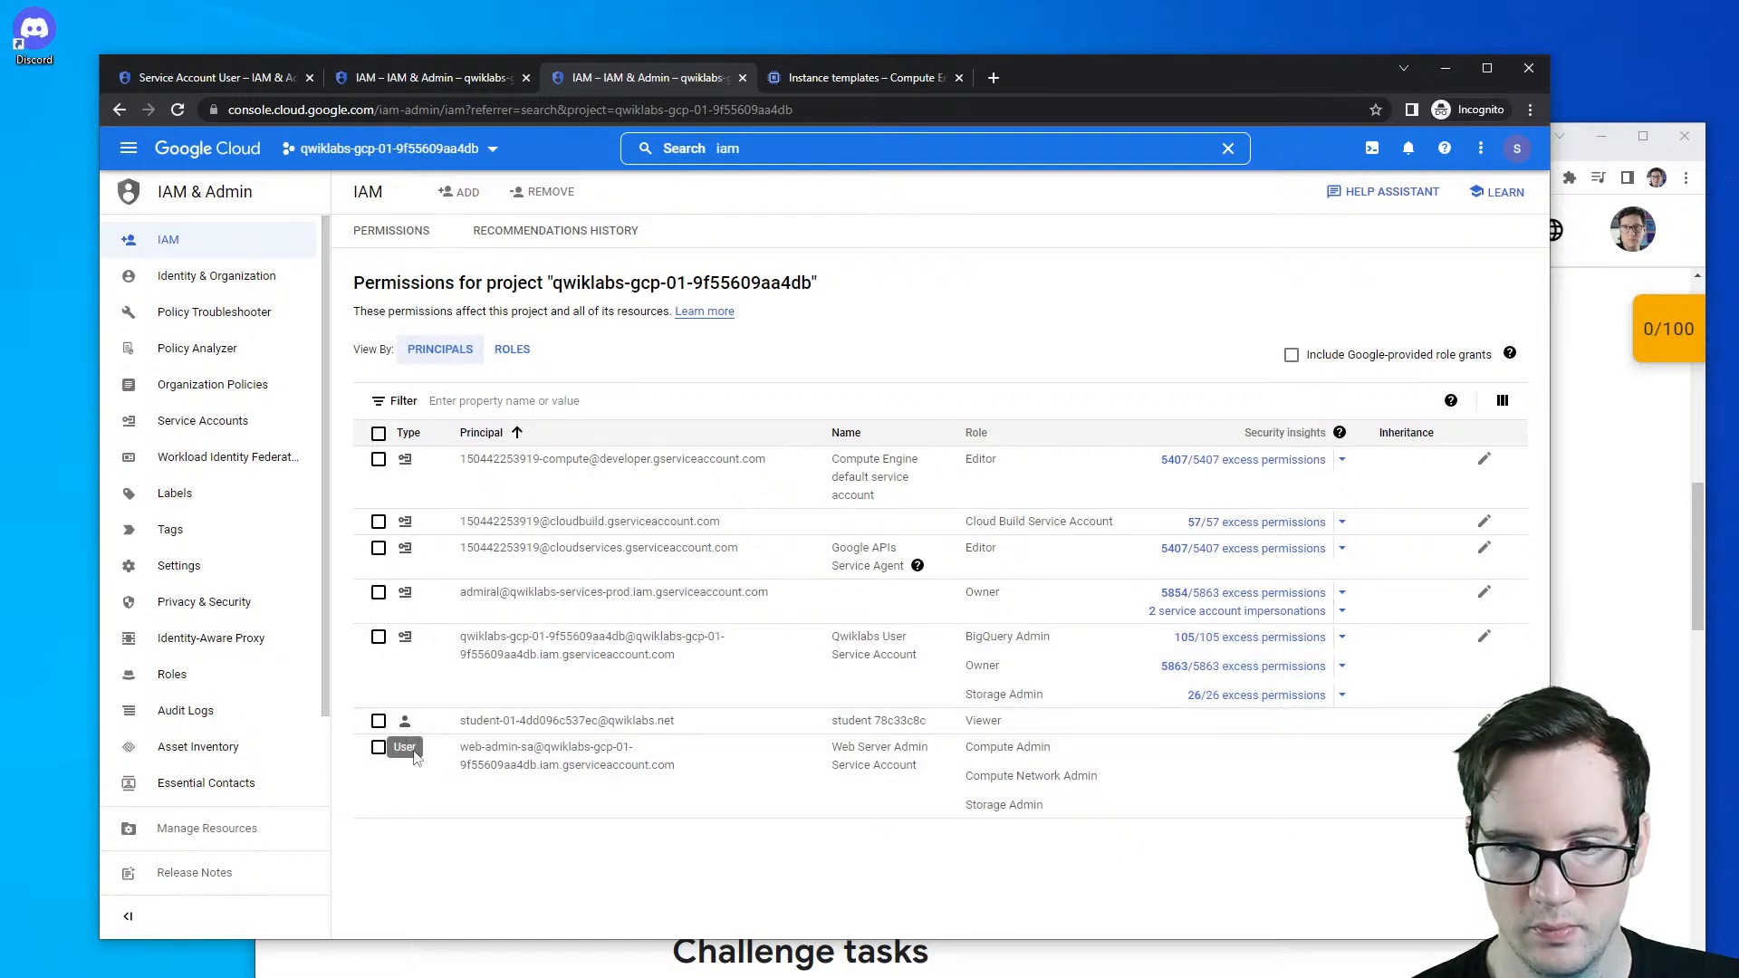
# - Select the web-admin-sa principal, check the recommendations history and return to the project's permissions
pyautogui.click(378, 750)
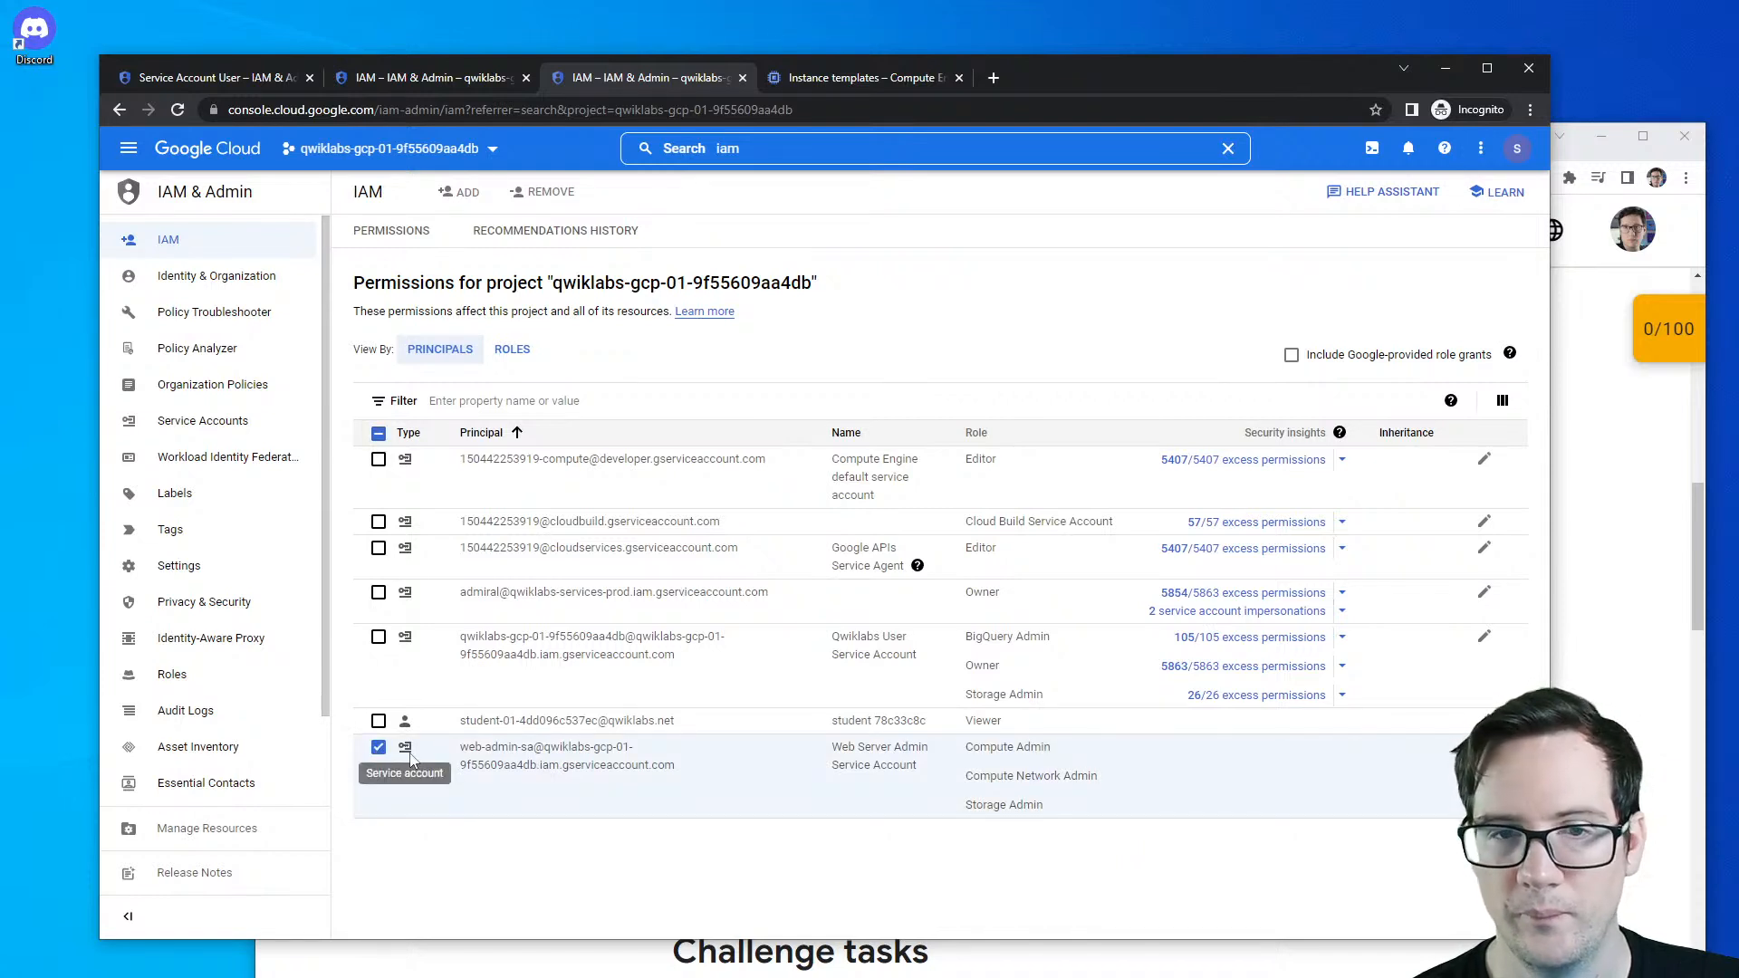
pyautogui.click(489, 233)
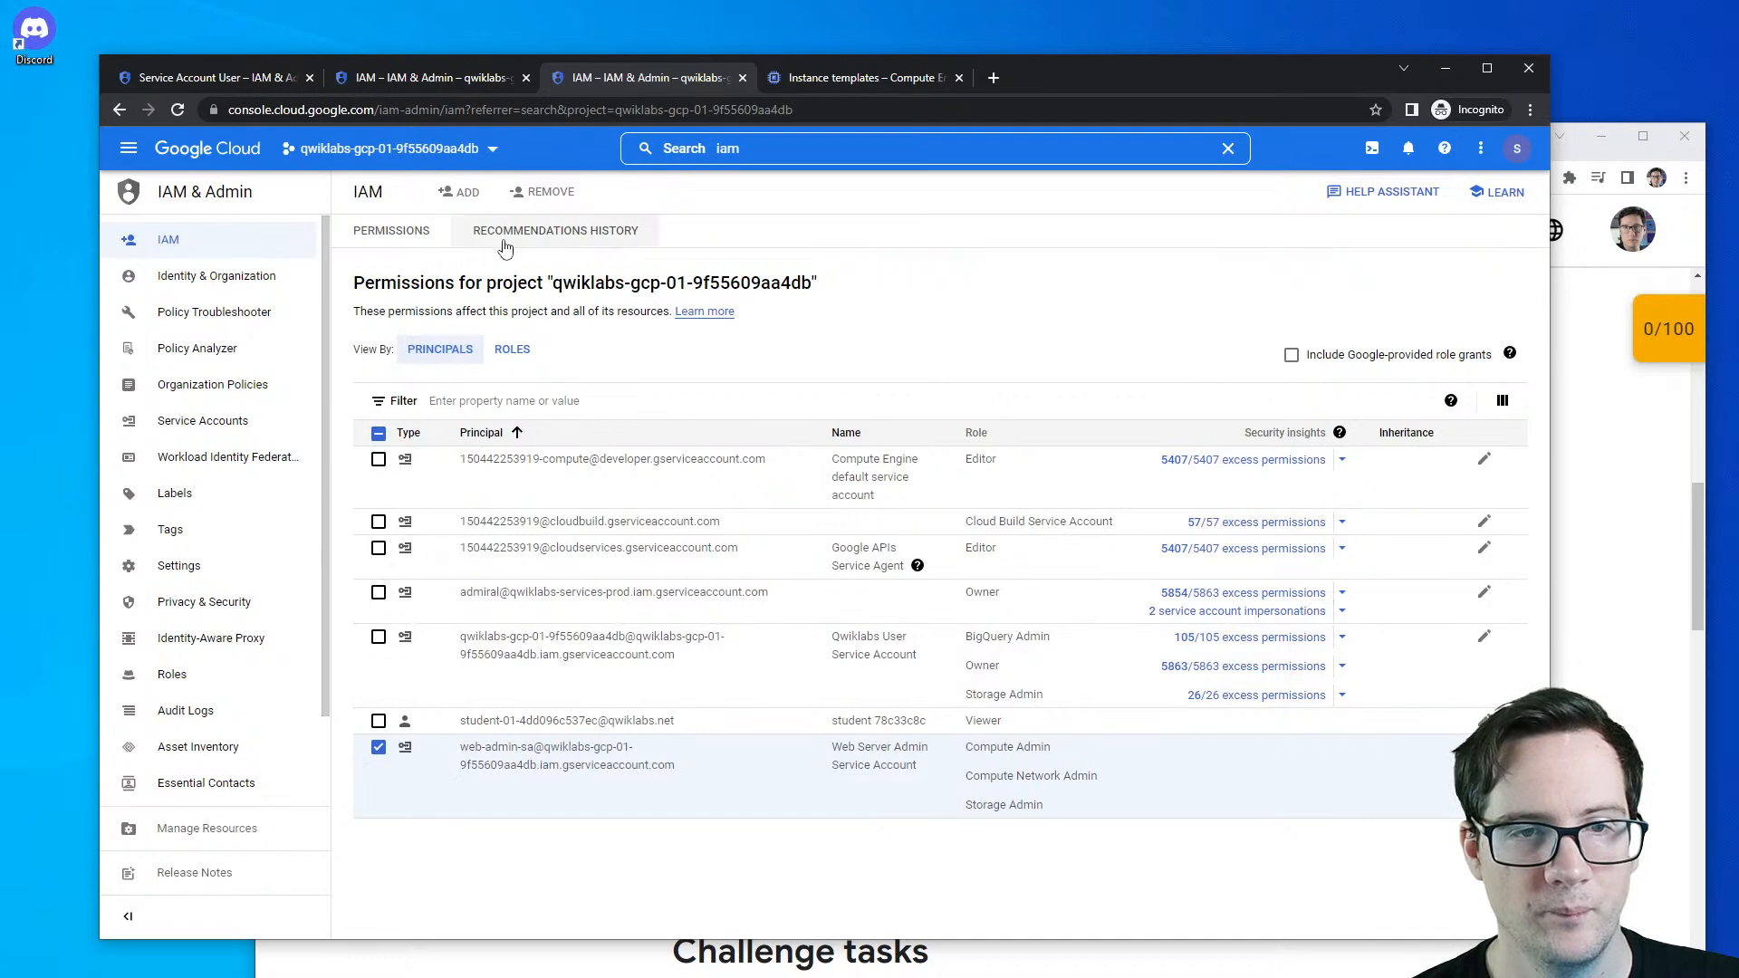
pyautogui.click(424, 235)
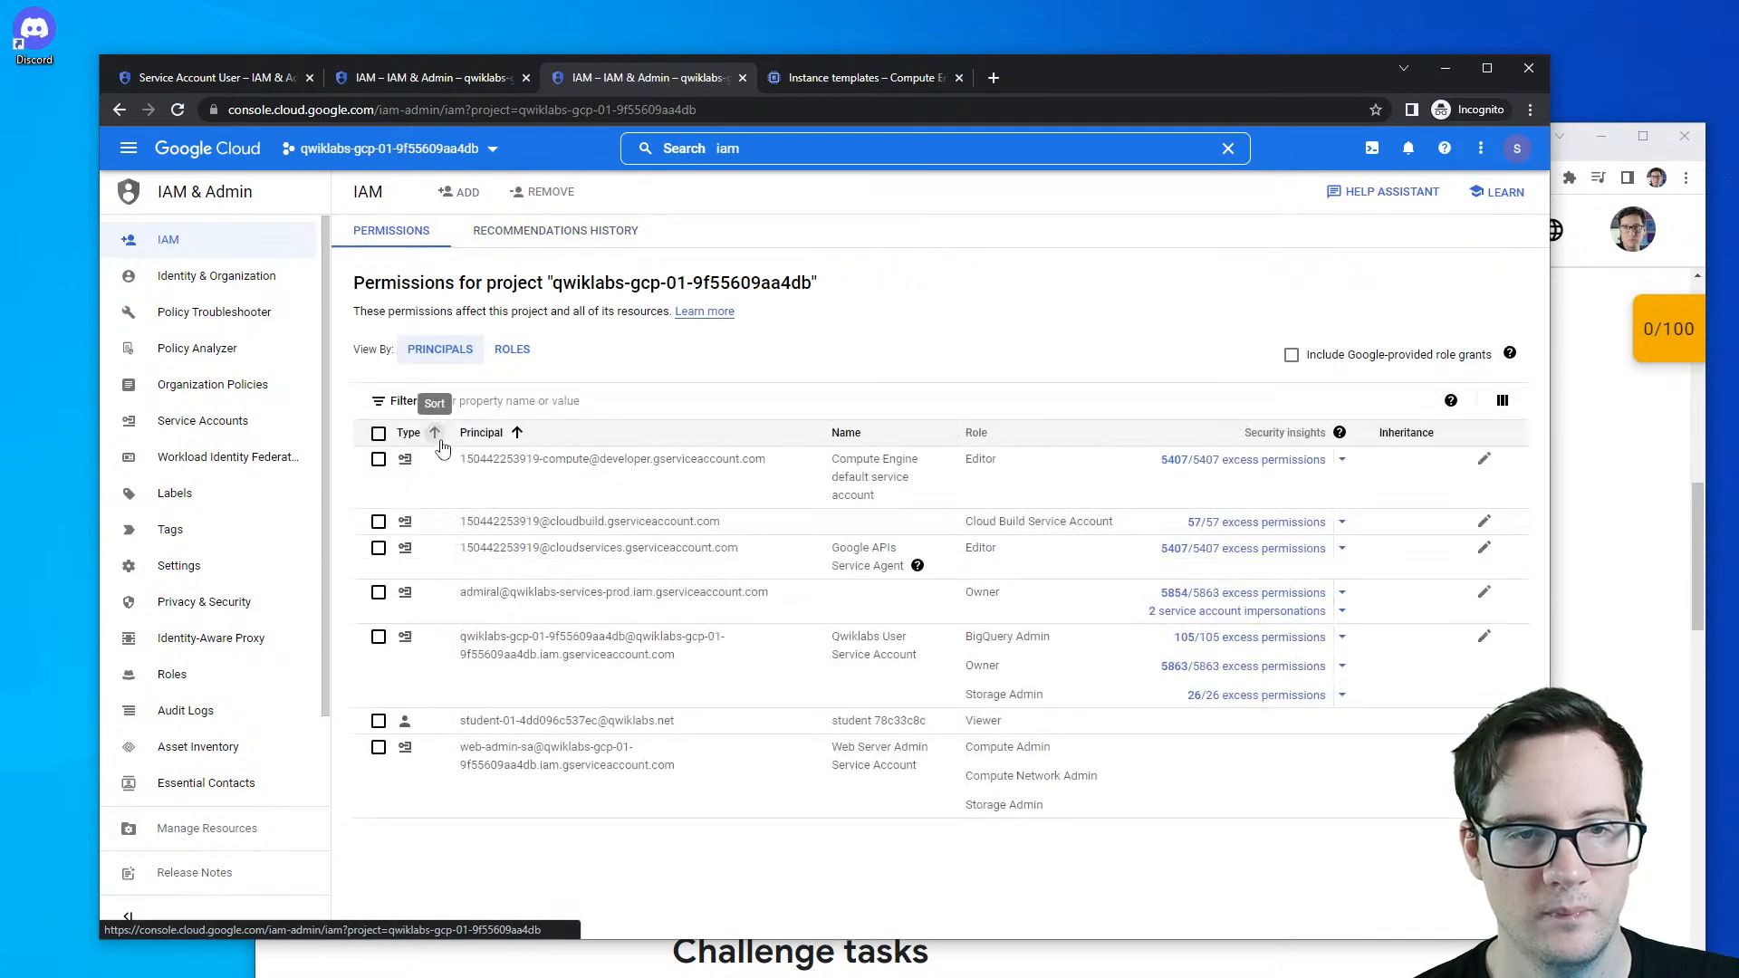
# - Group the project's permissions by role and reread the lab's challenge scenario on the Service Account Token Creator role for web-admin-sa
pyautogui.click(513, 351)
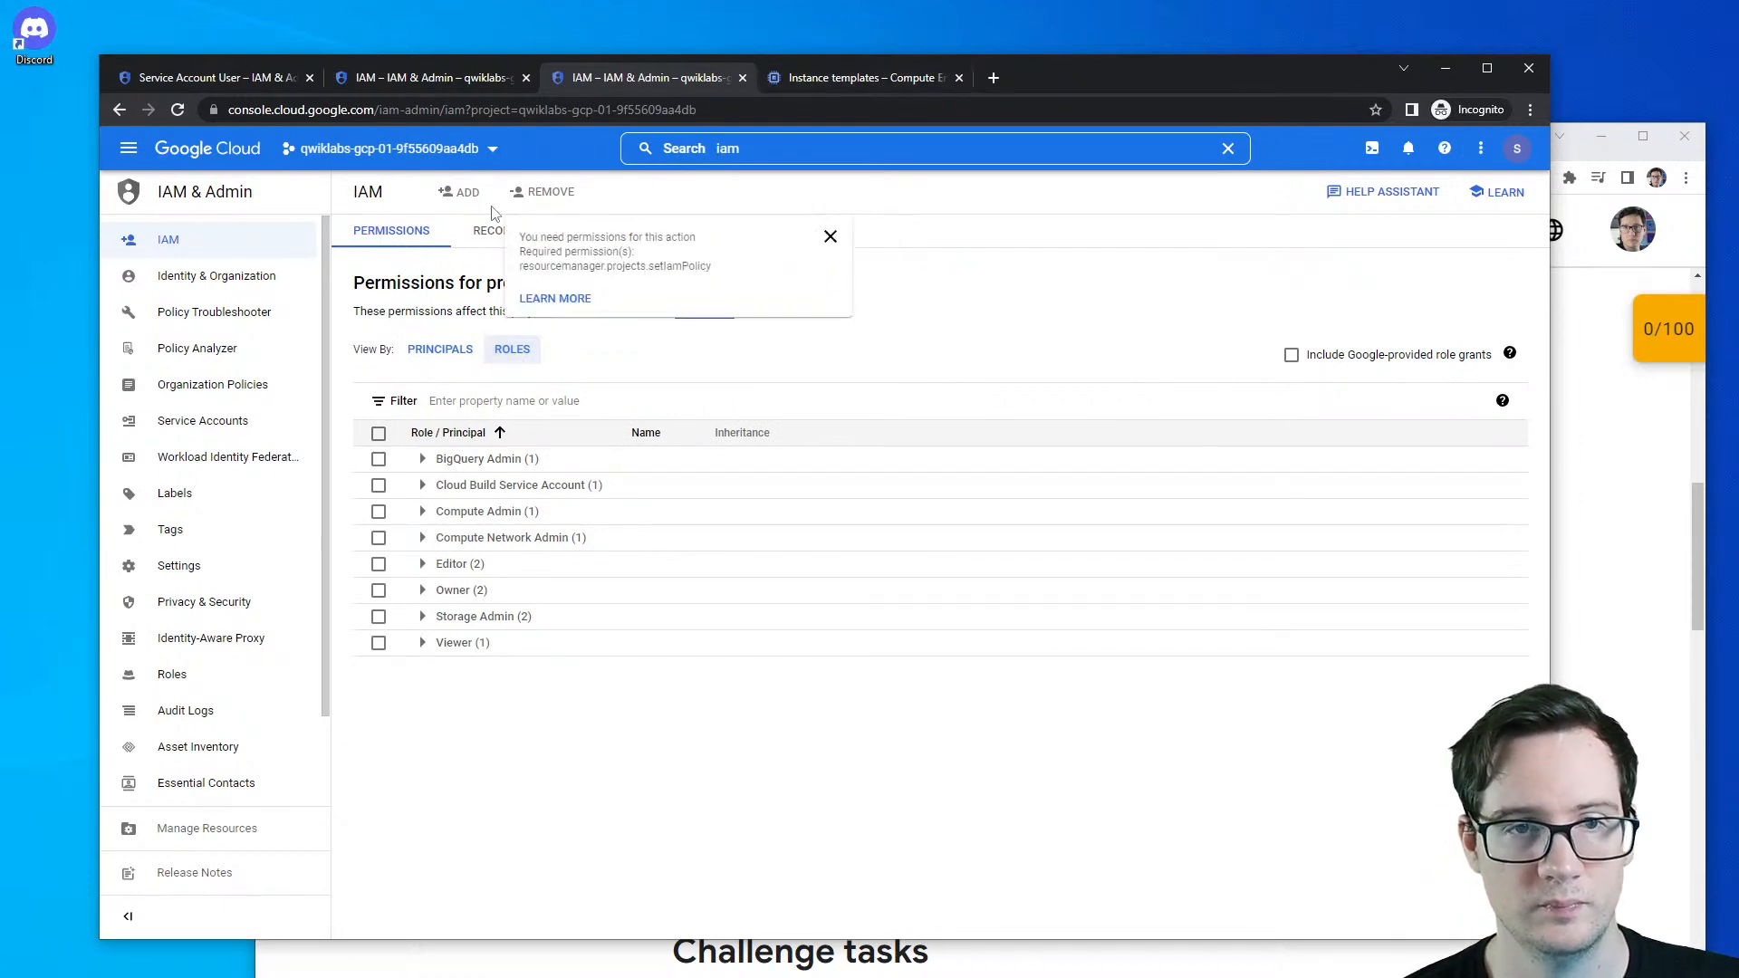
pyautogui.click(1562, 450)
pyautogui.scroll(-5, 1313, 534)
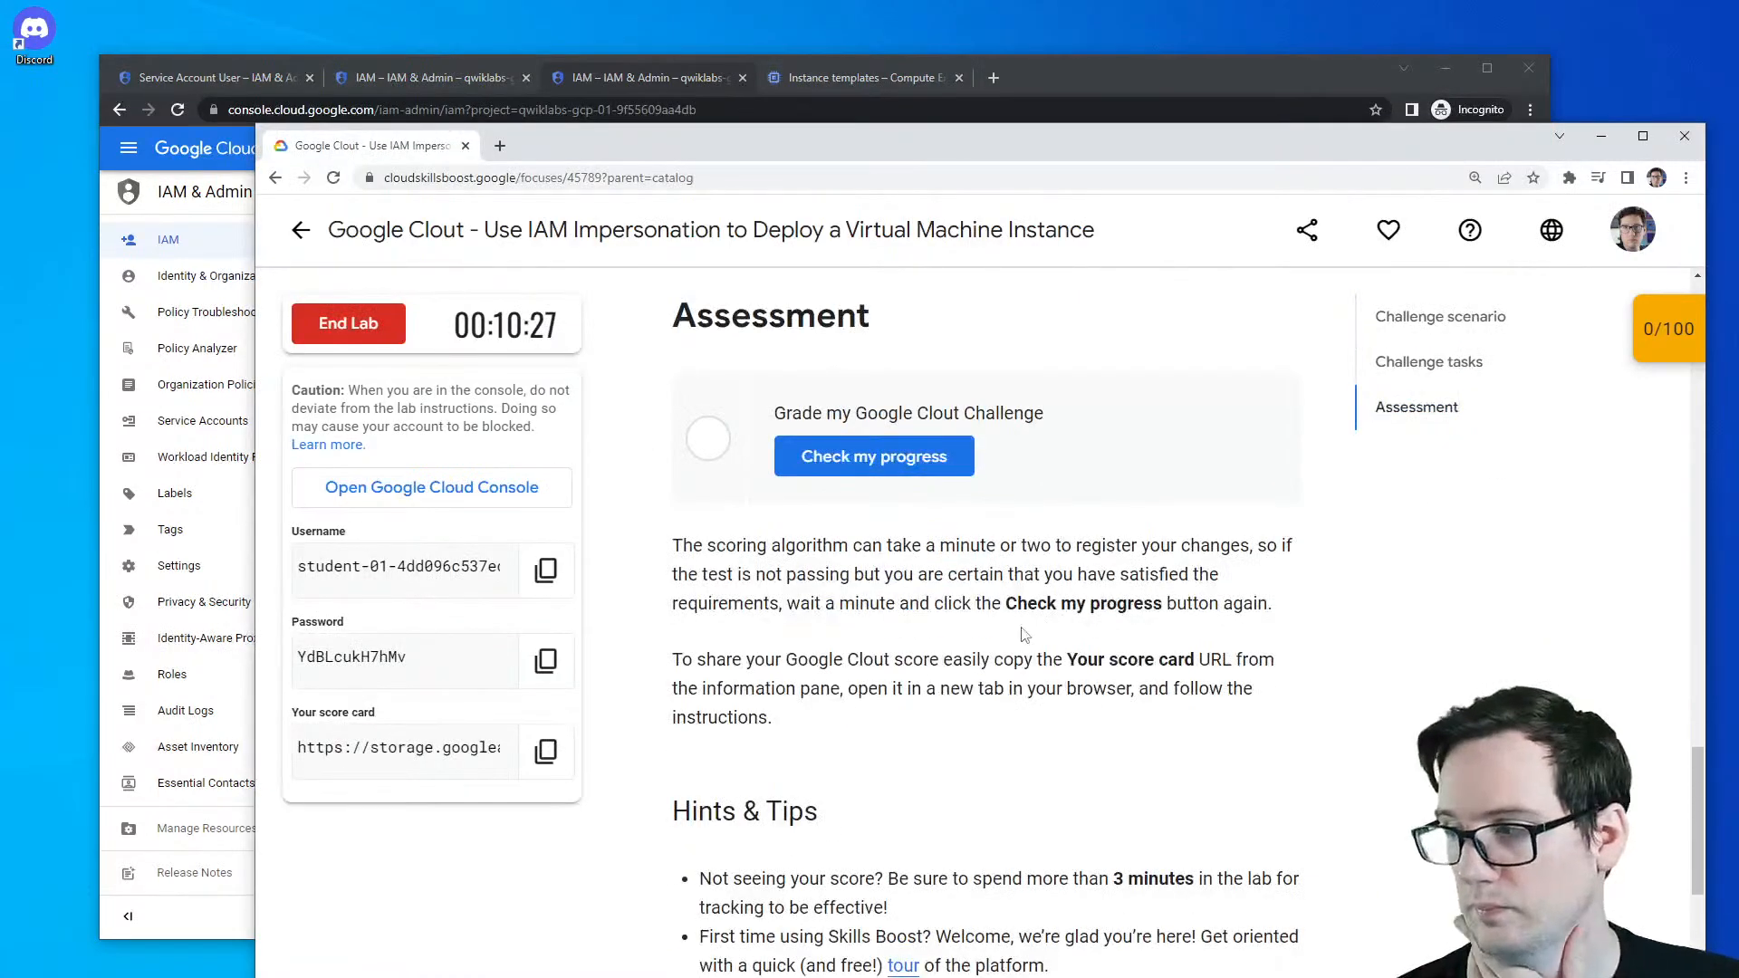
pyautogui.scroll(8, 1032, 630)
pyautogui.scroll(10, 1050, 543)
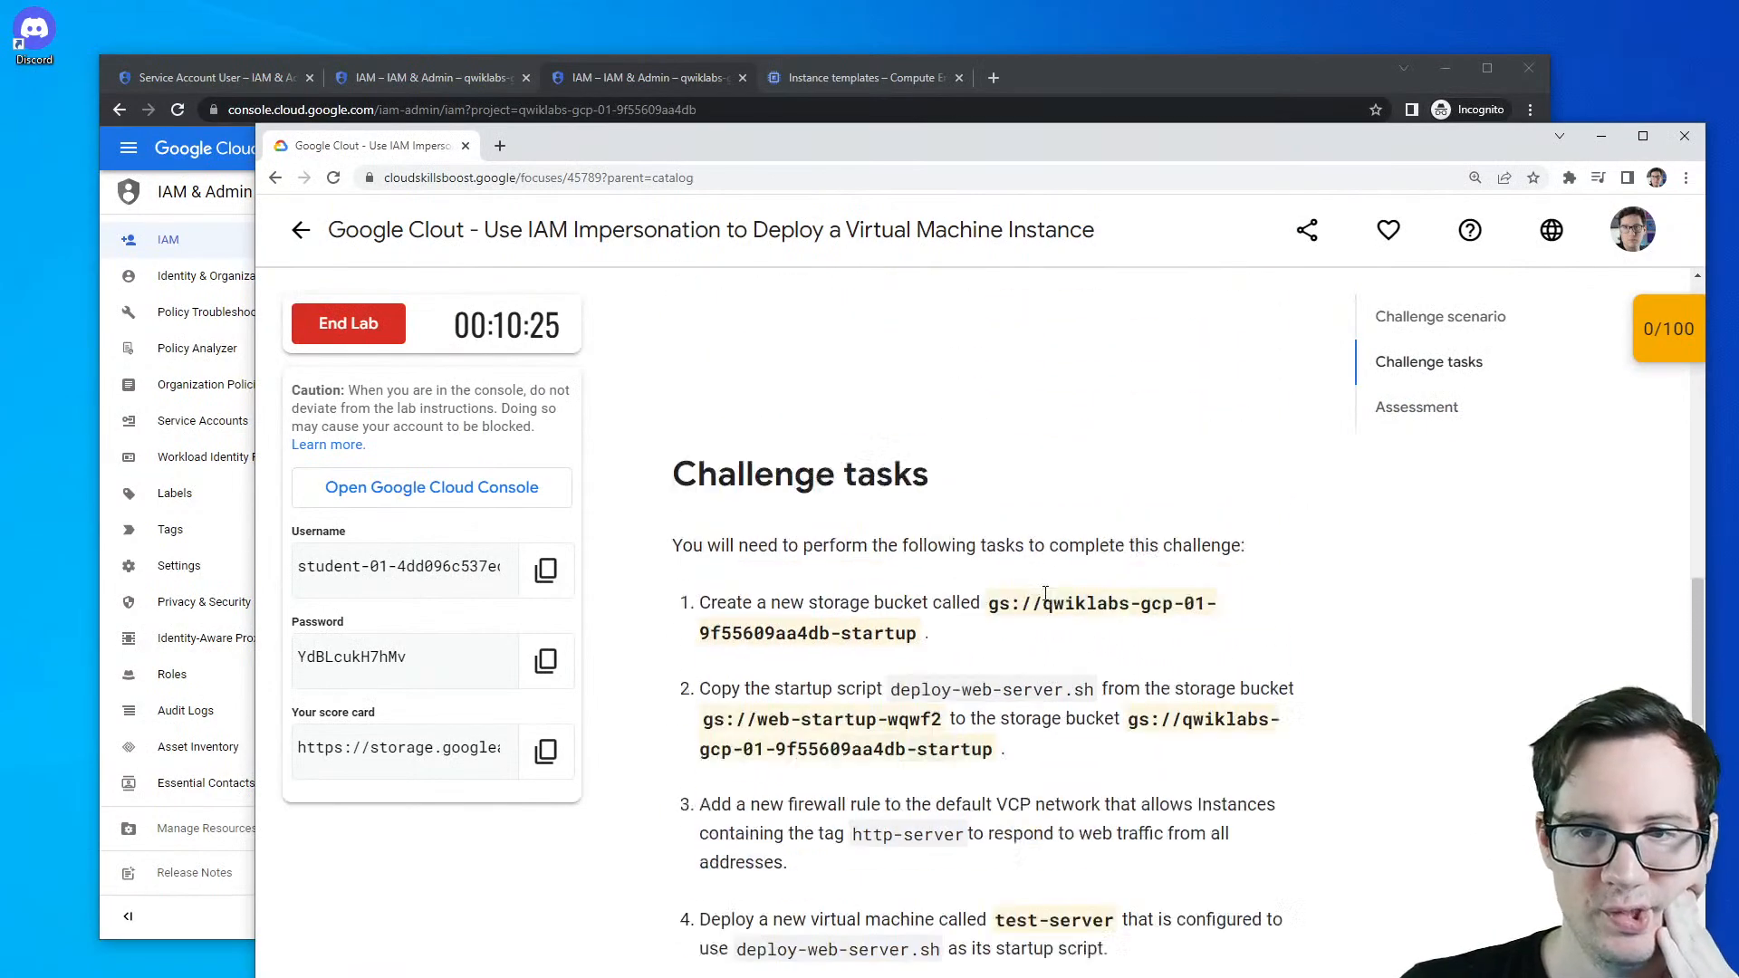
pyautogui.scroll(-2, 1043, 584)
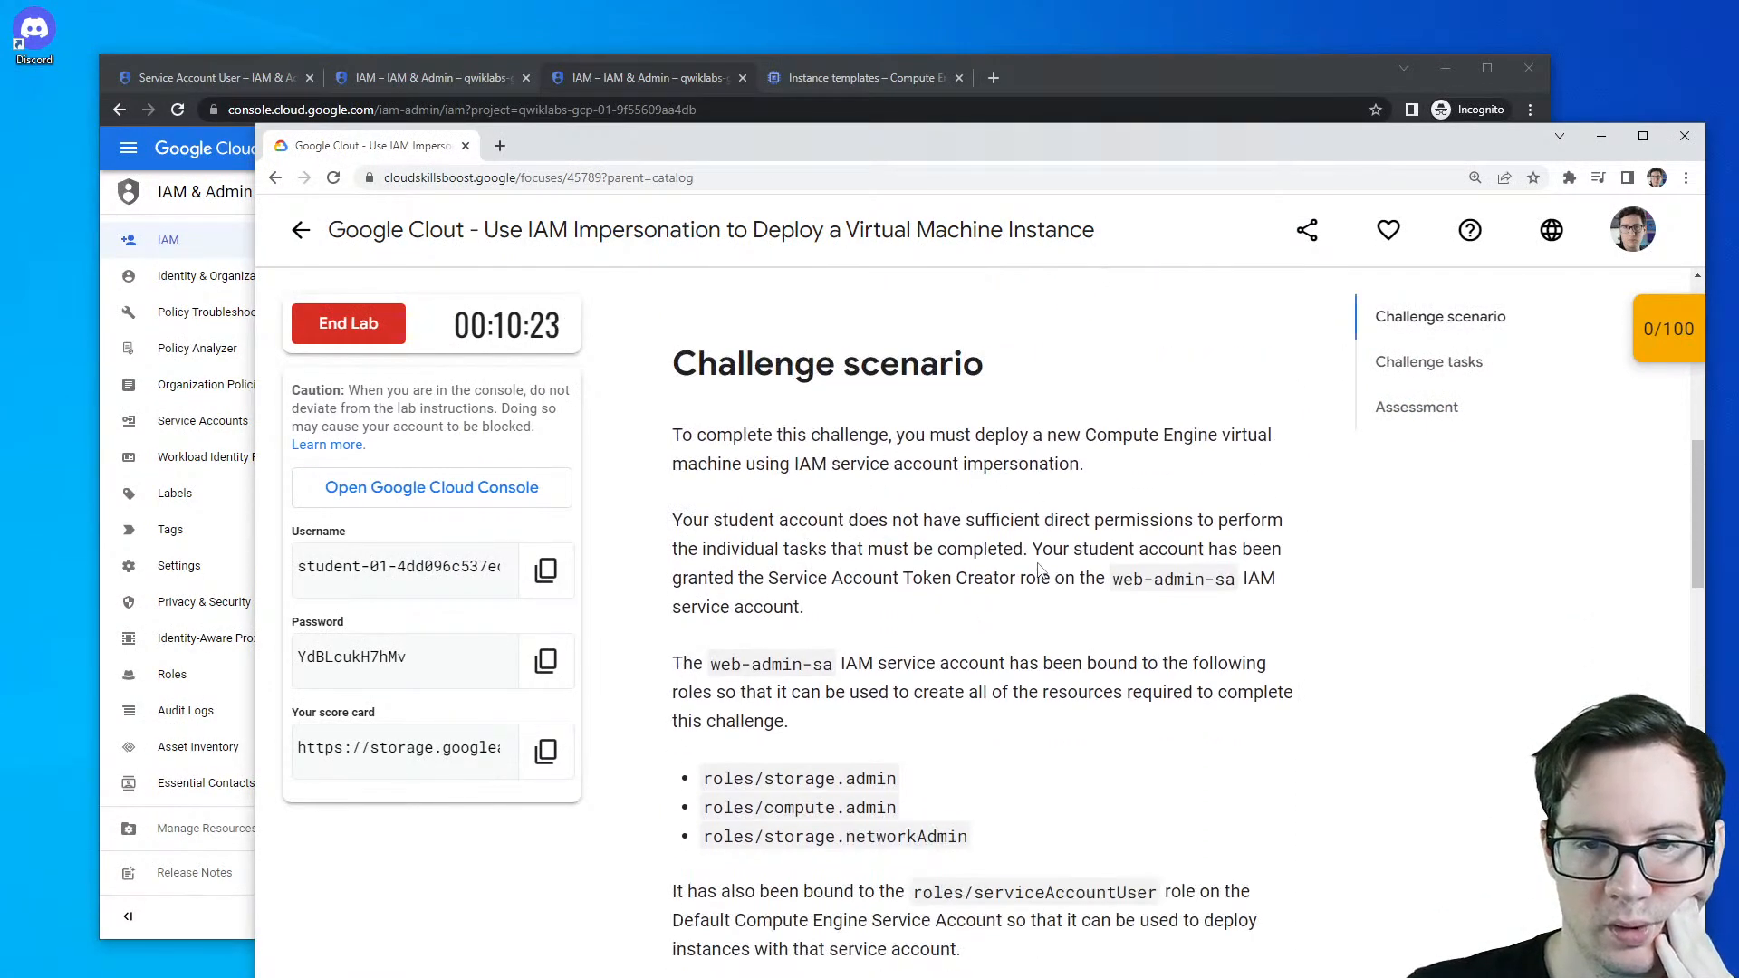
pyautogui.moveTo(738, 520); pyautogui.dragTo(1084, 516)
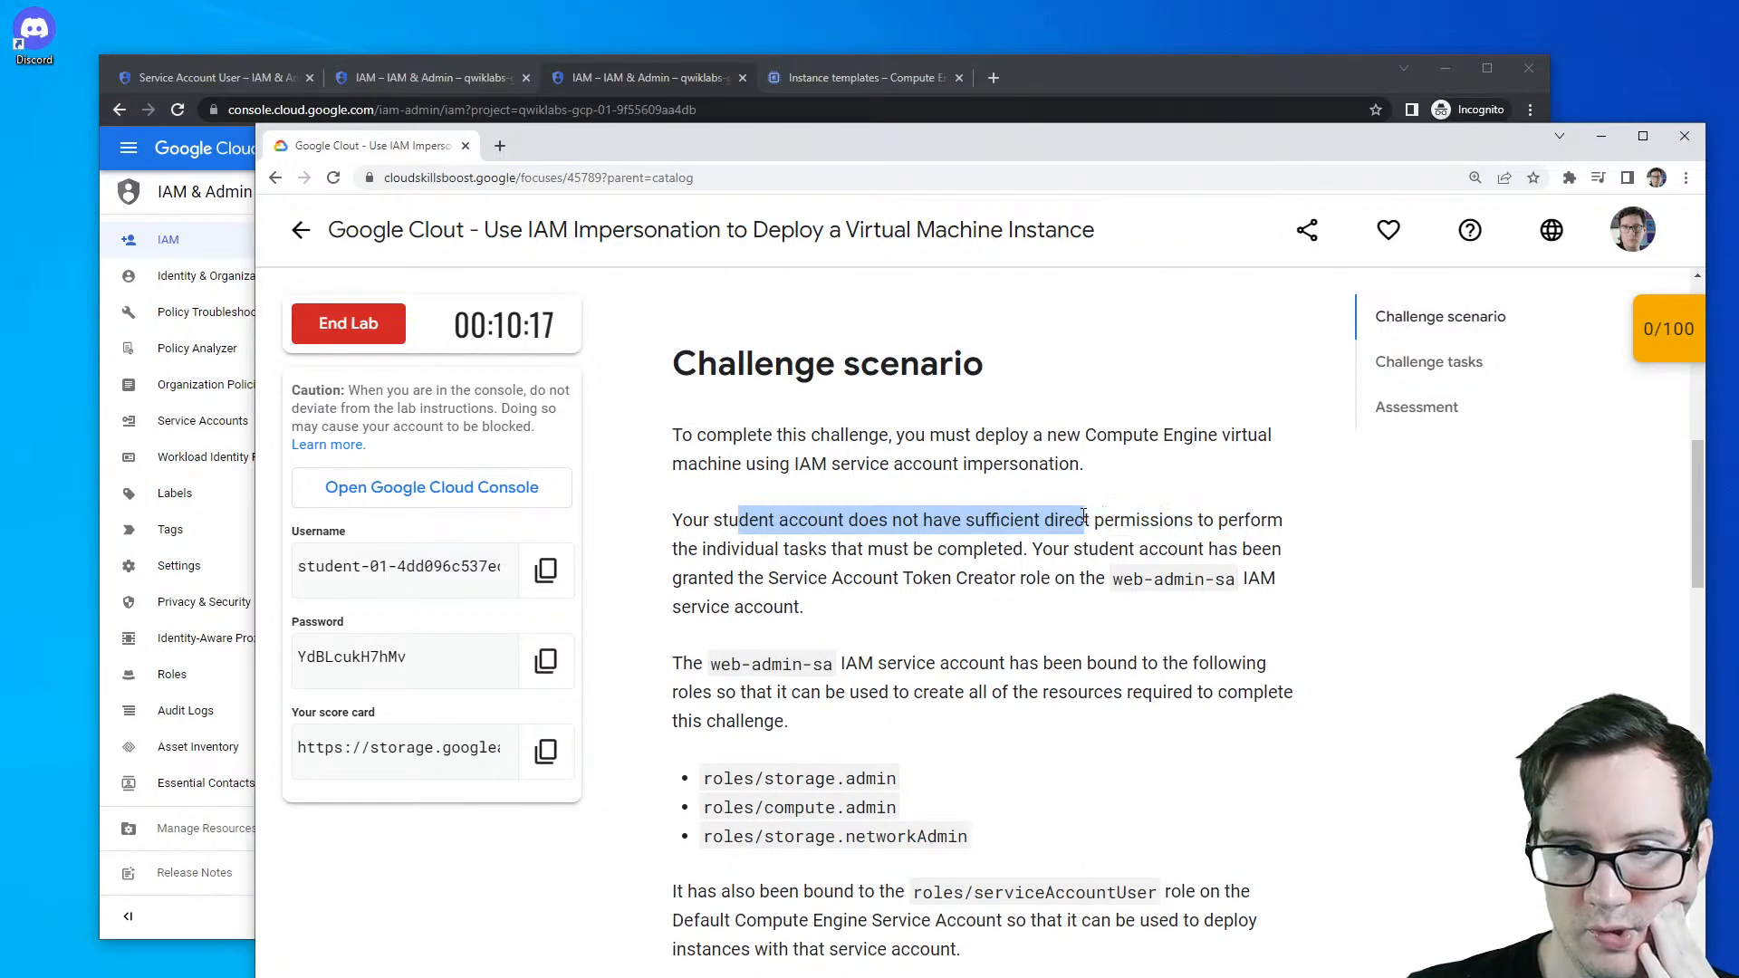
pyautogui.moveTo(785, 548); pyautogui.dragTo(1076, 573)
pyautogui.click(772, 573)
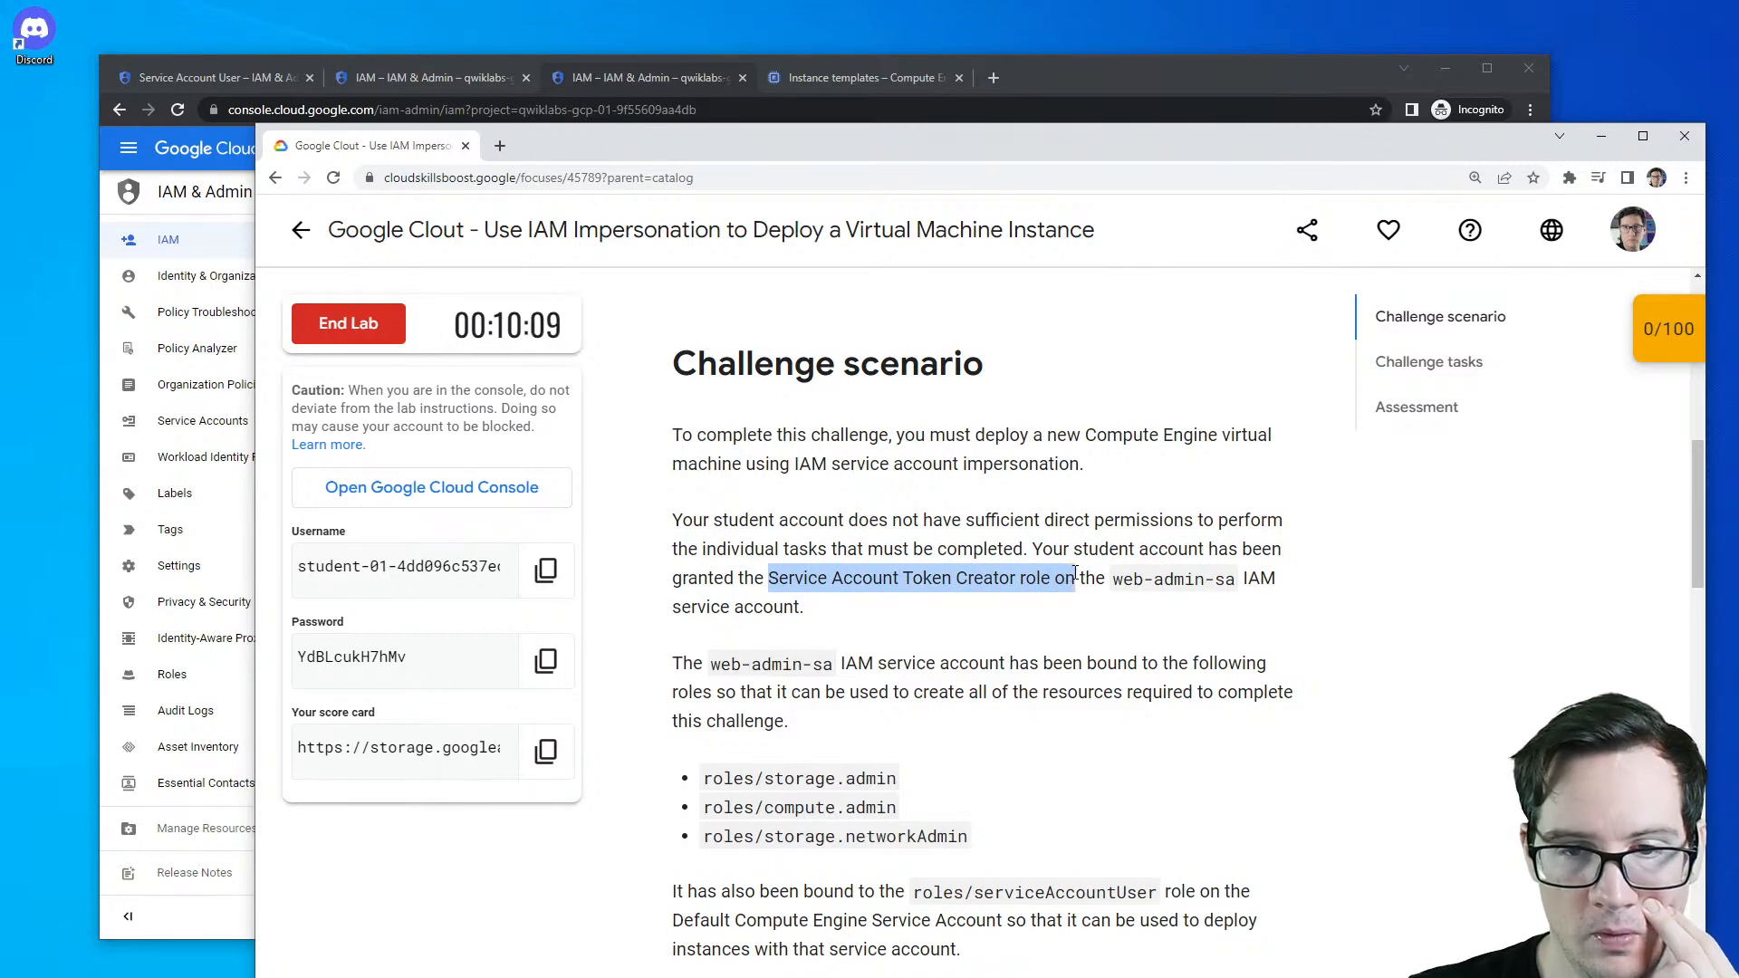
pyautogui.doubleClick(912, 577)
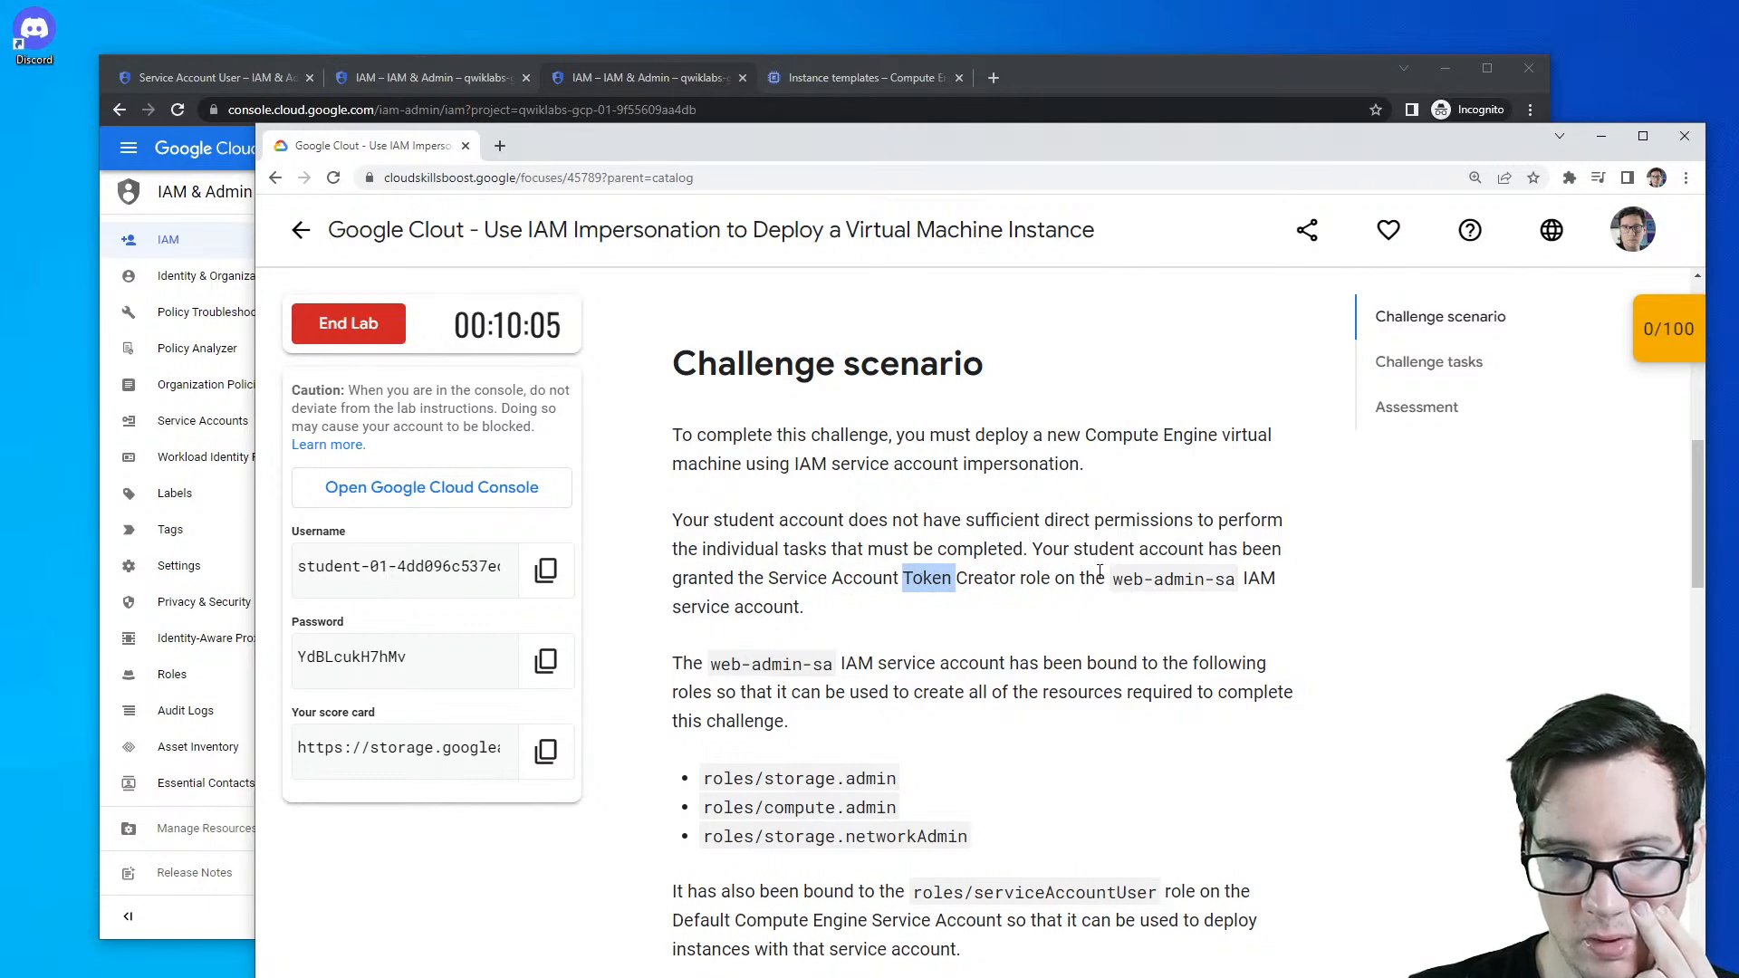
pyautogui.moveTo(1097, 571); pyautogui.dragTo(1265, 580)
# - Open the project's Roles page in the console and filter the roles by web-admin-sa, copied from the lab's challenge scenario
pyautogui.click(1116, 88)
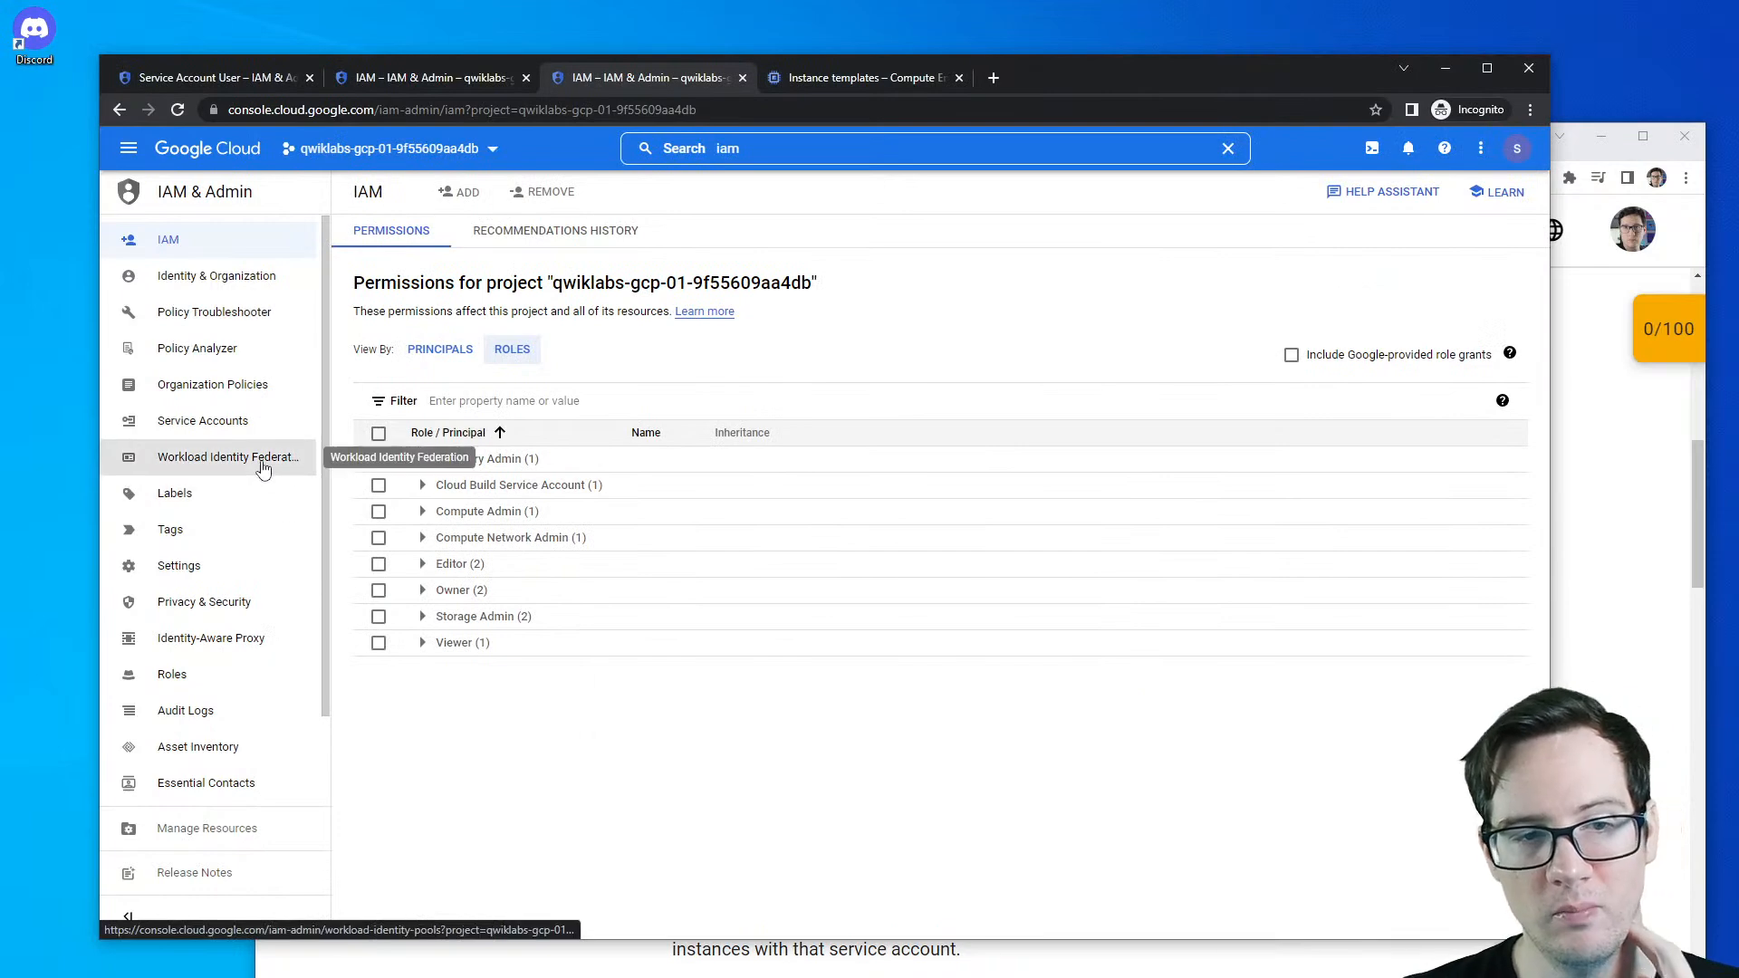
pyautogui.click(220, 692)
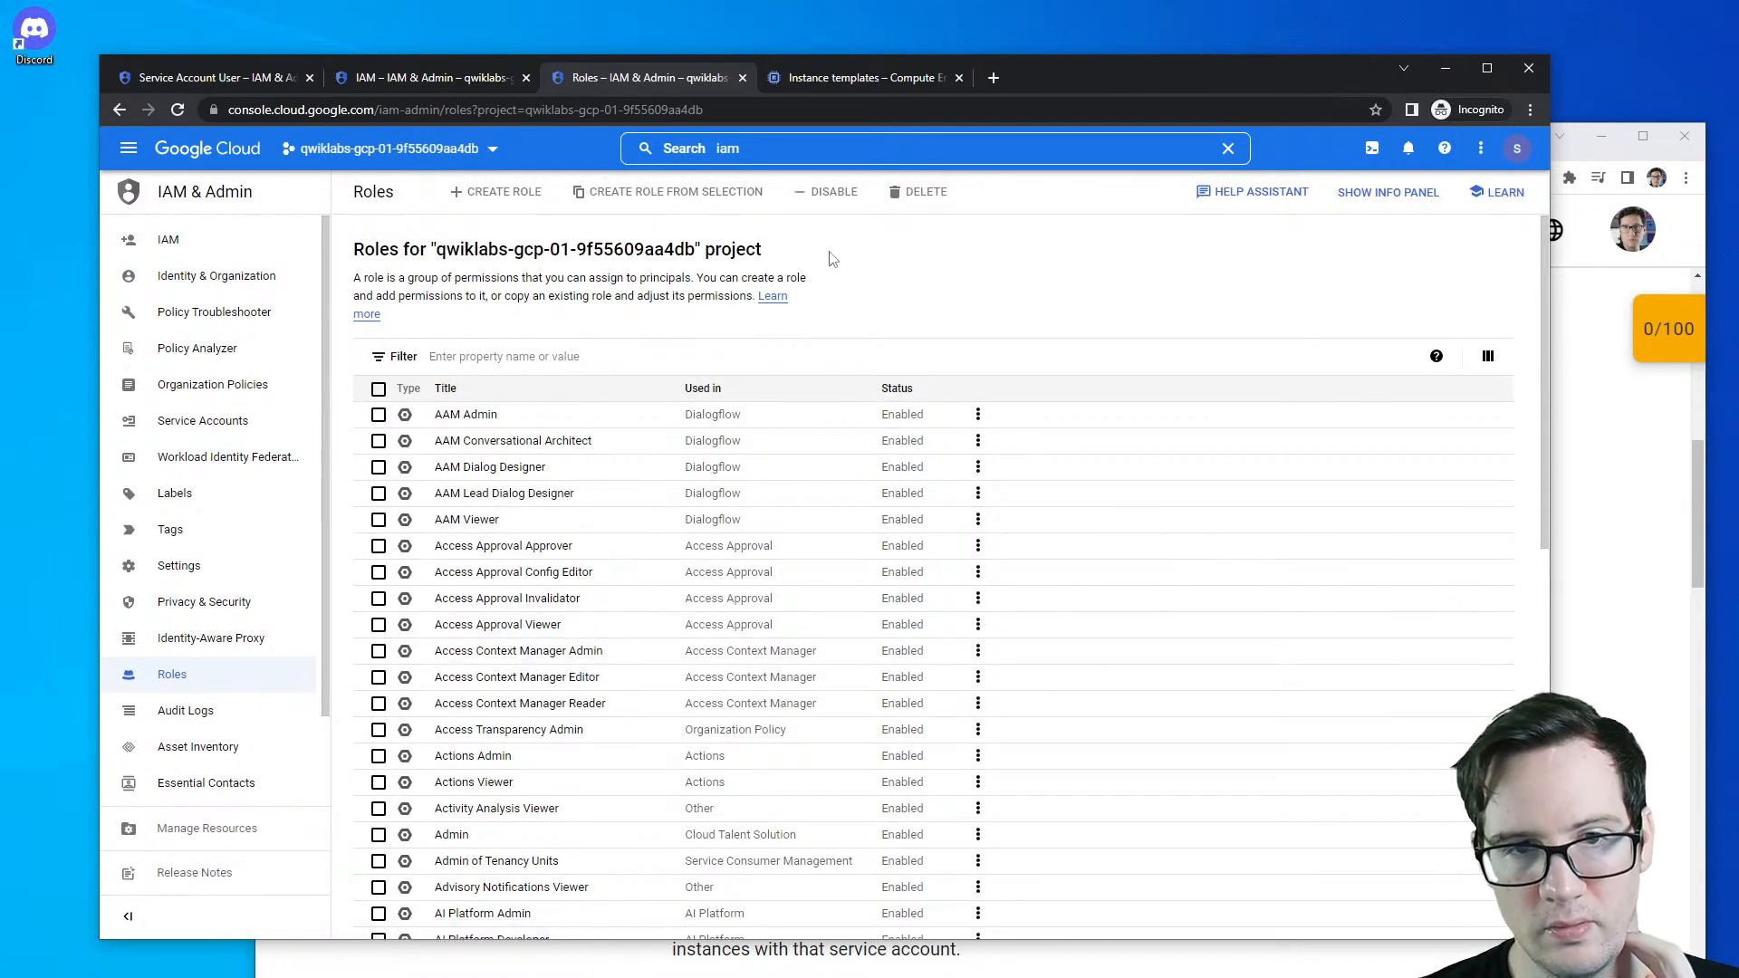
pyautogui.click(644, 357)
pyautogui.click(1595, 552)
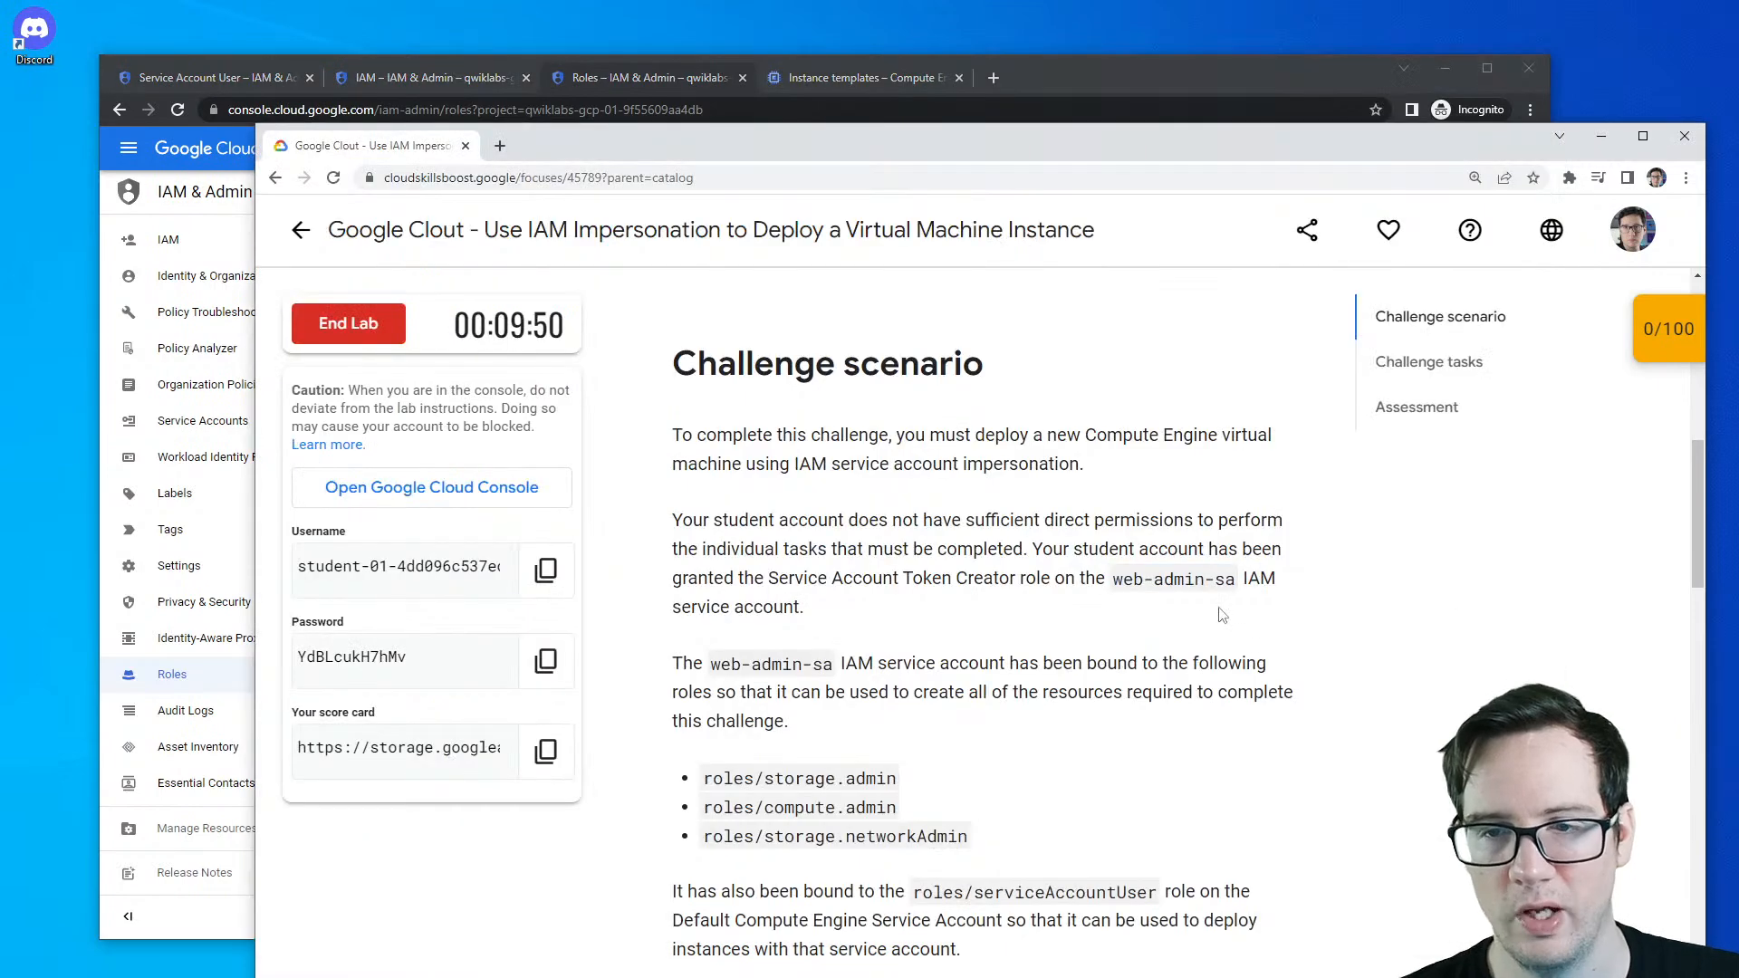
pyautogui.moveTo(712, 667); pyautogui.dragTo(834, 667)
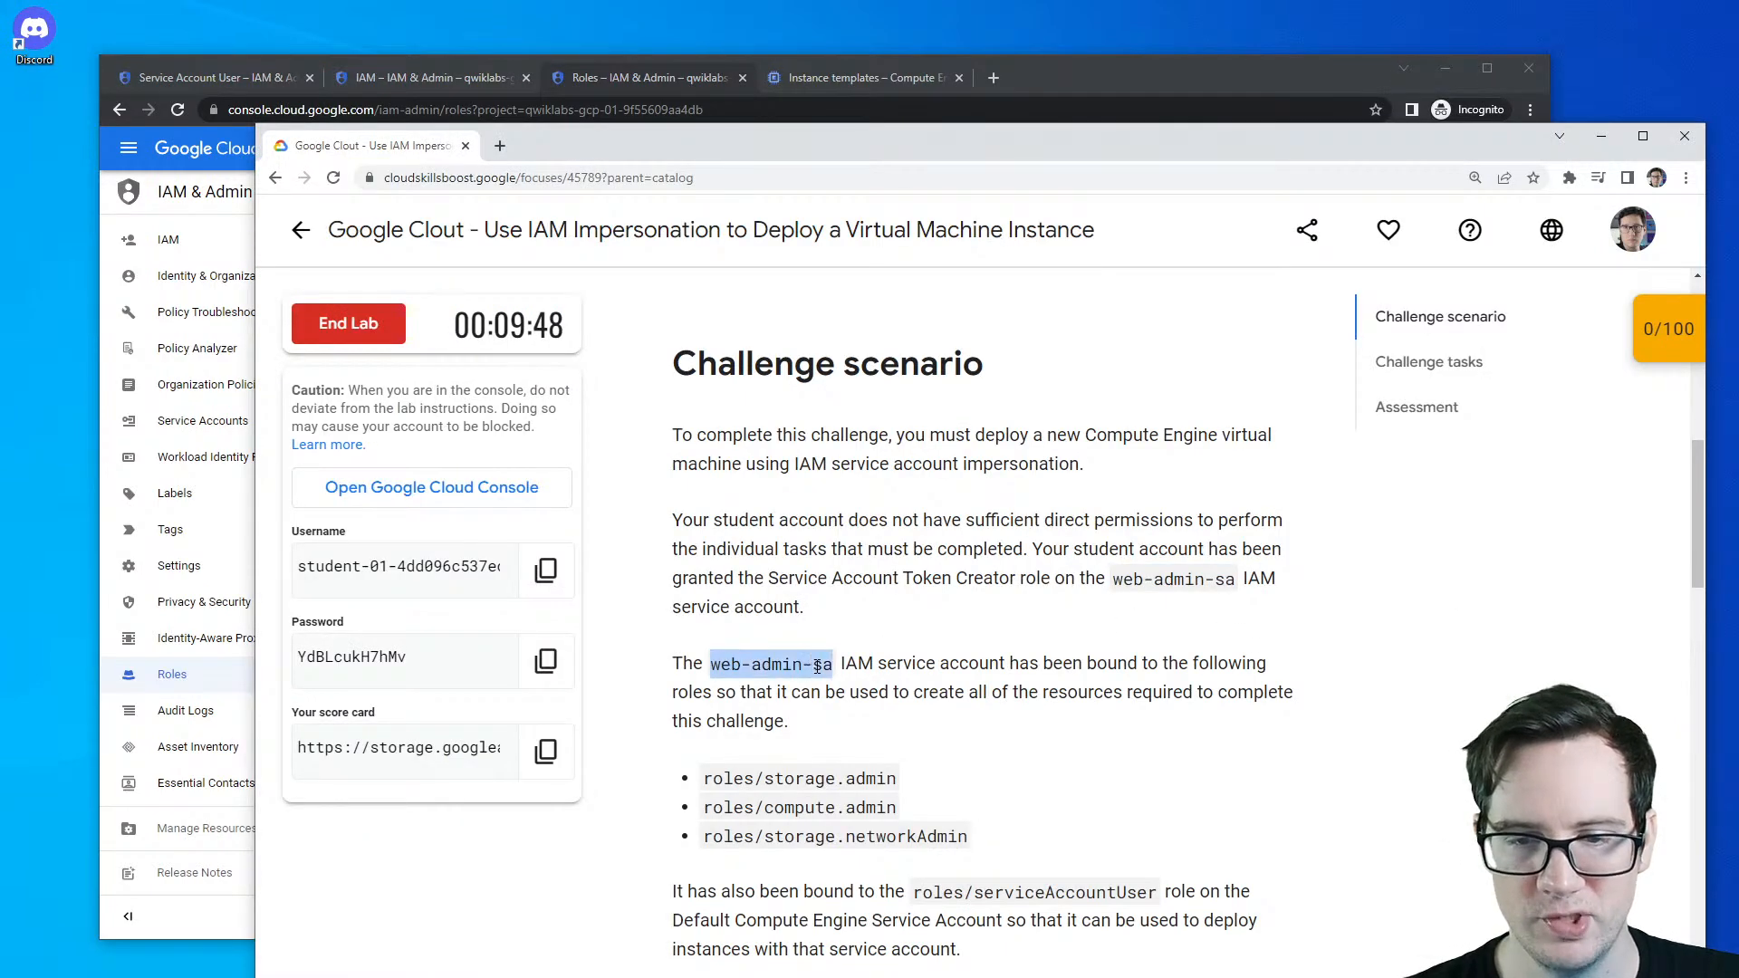
pyautogui.click(1127, 577)
pyautogui.moveTo(1128, 577); pyautogui.dragTo(1216, 580)
pyautogui.hotkey('ctrl', 'c')
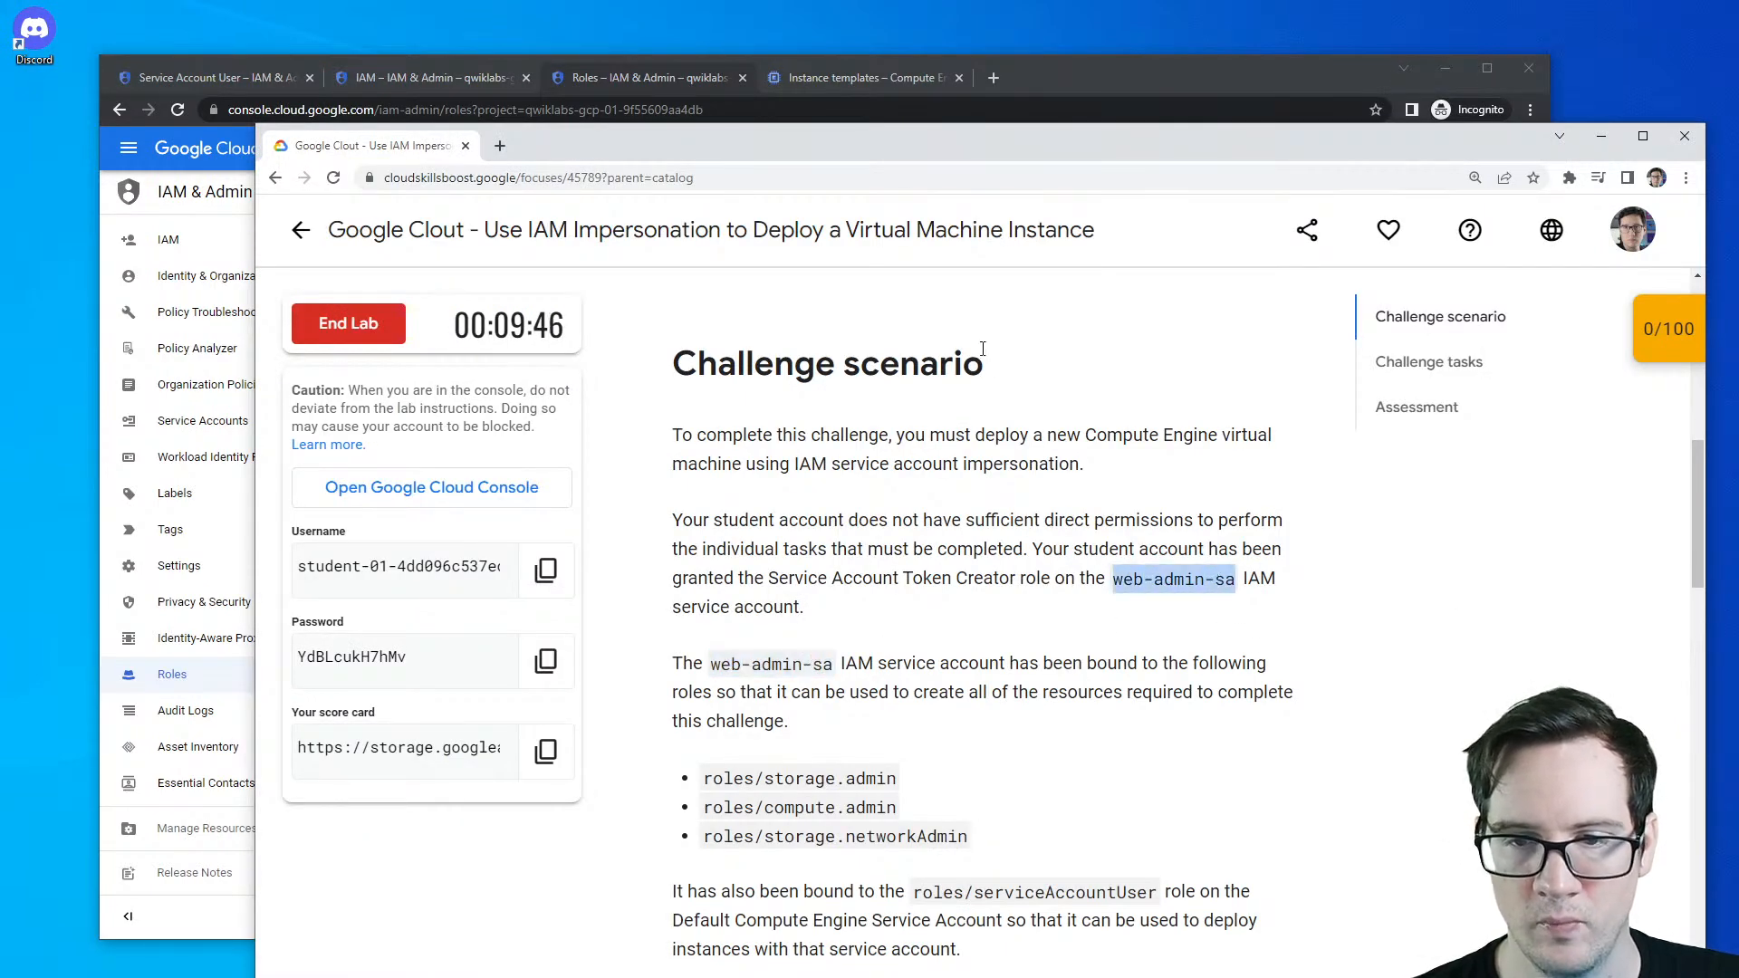
pyautogui.click(1136, 91)
pyautogui.click(543, 356)
pyautogui.hotkey('ctrl', 'v')
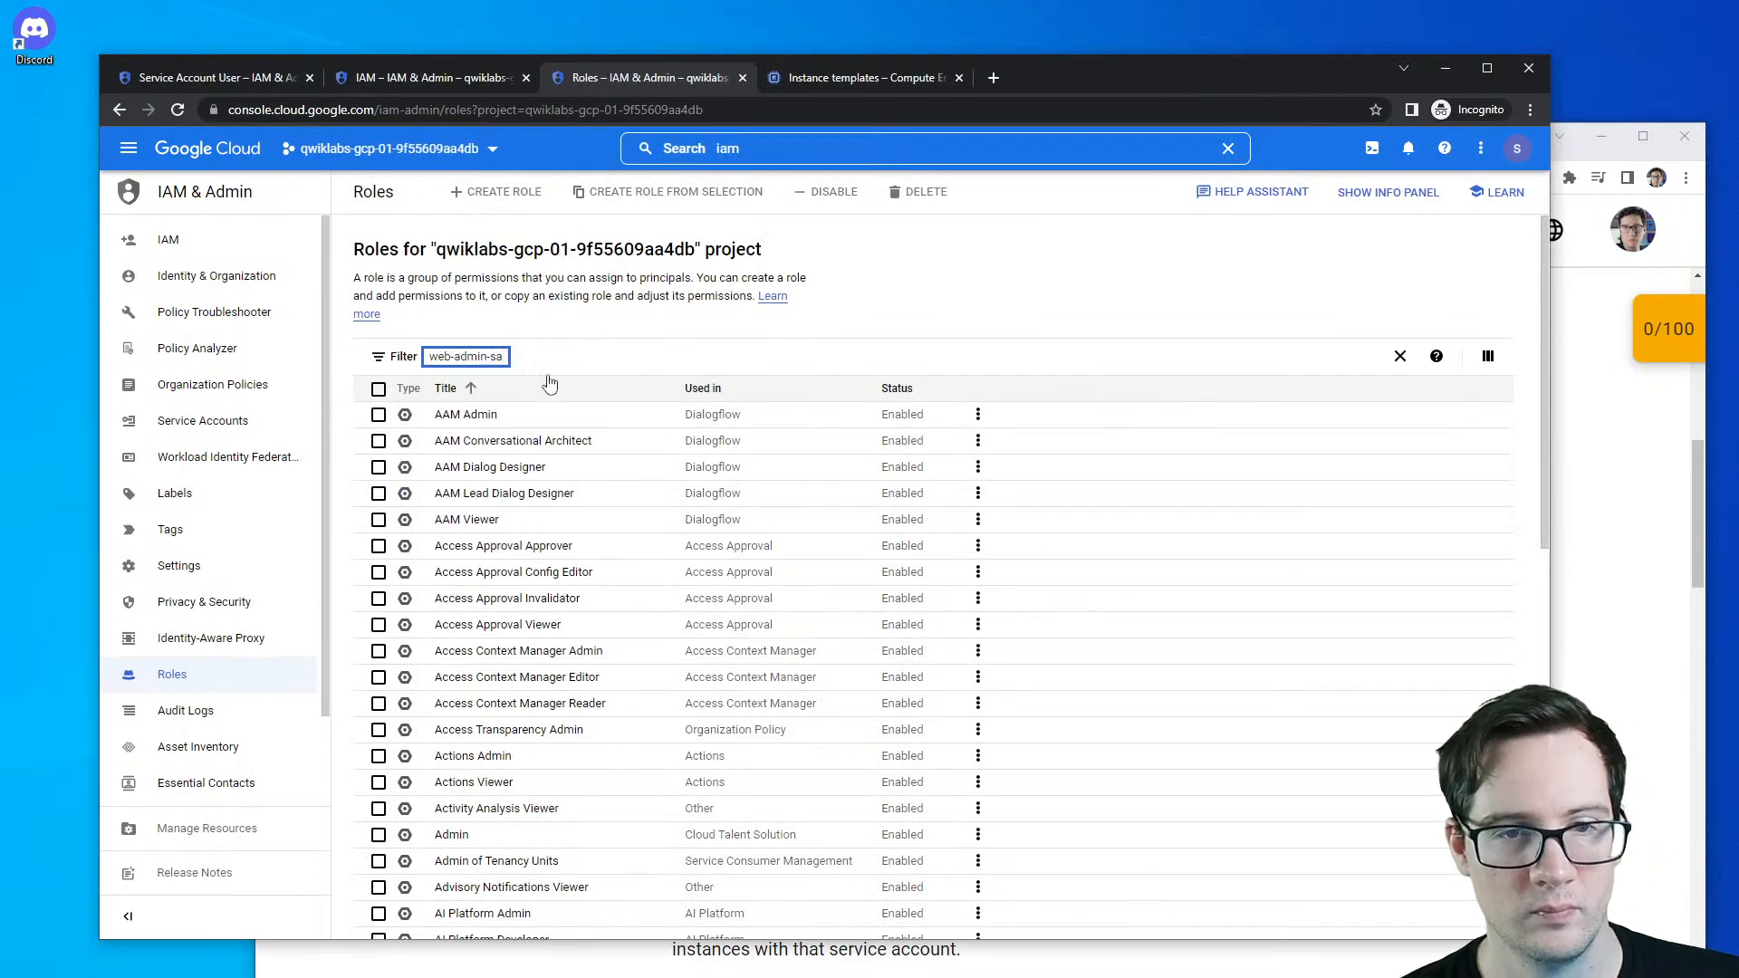
pyautogui.press('Return')
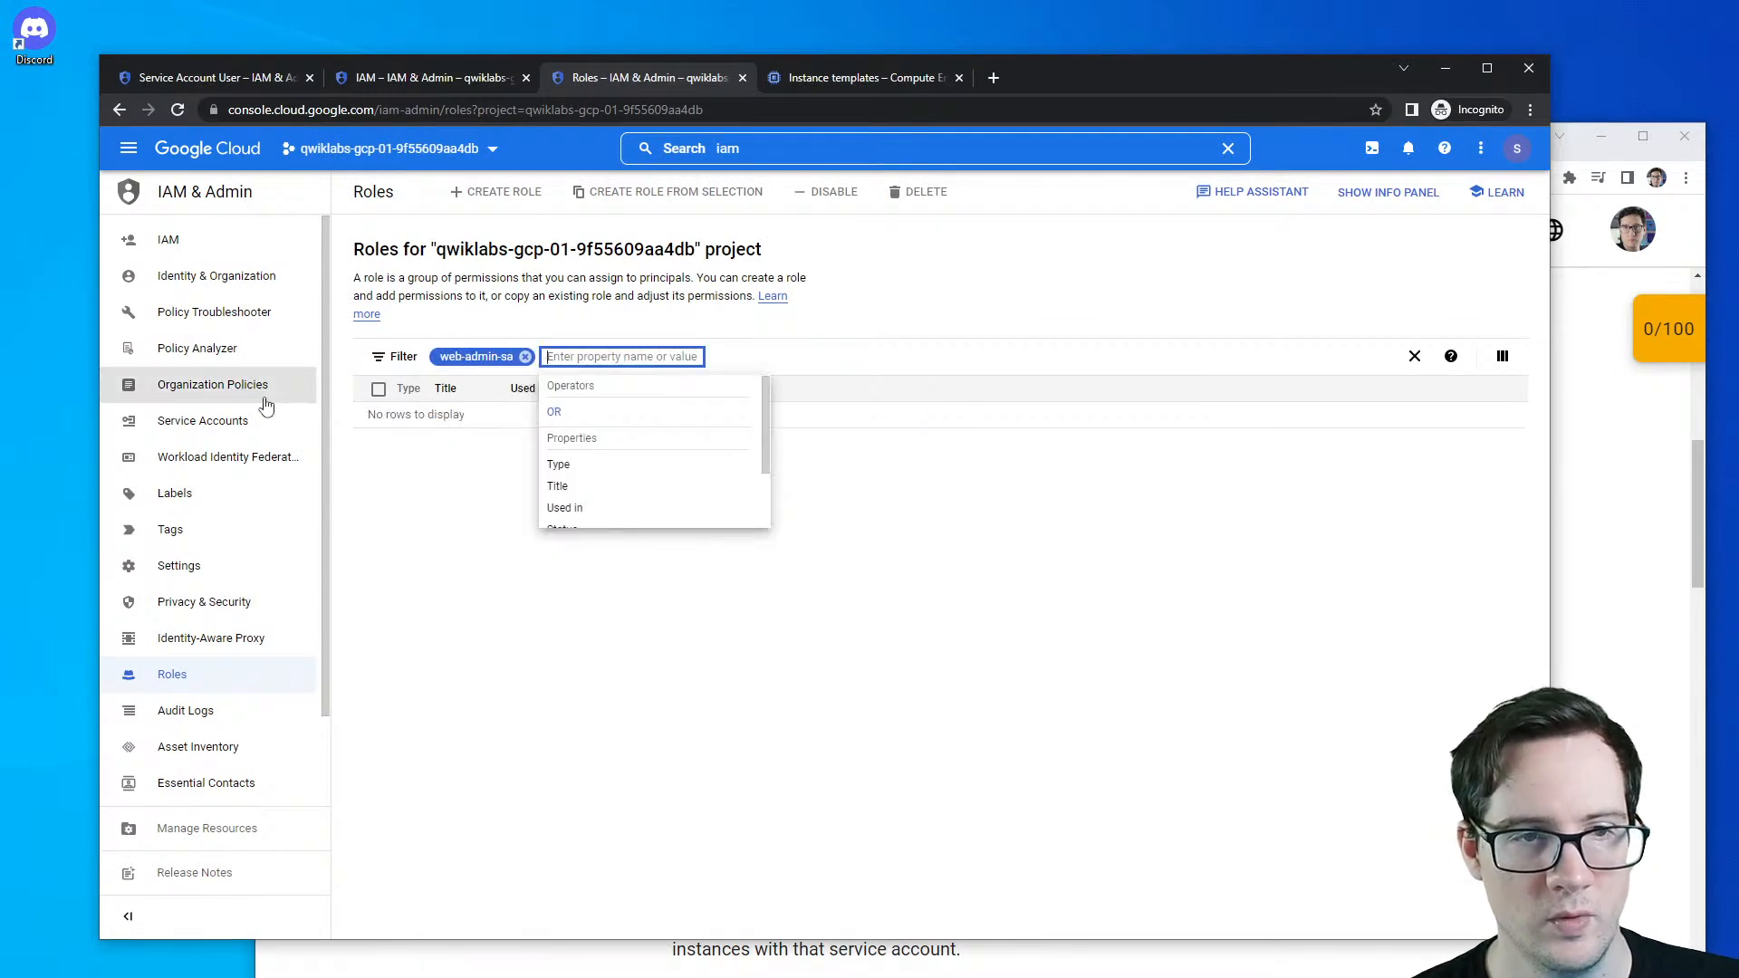
# - Revisit the IAM permissions and open the details of the web-admin-sa service account from the project's service accounts
pyautogui.click(216, 243)
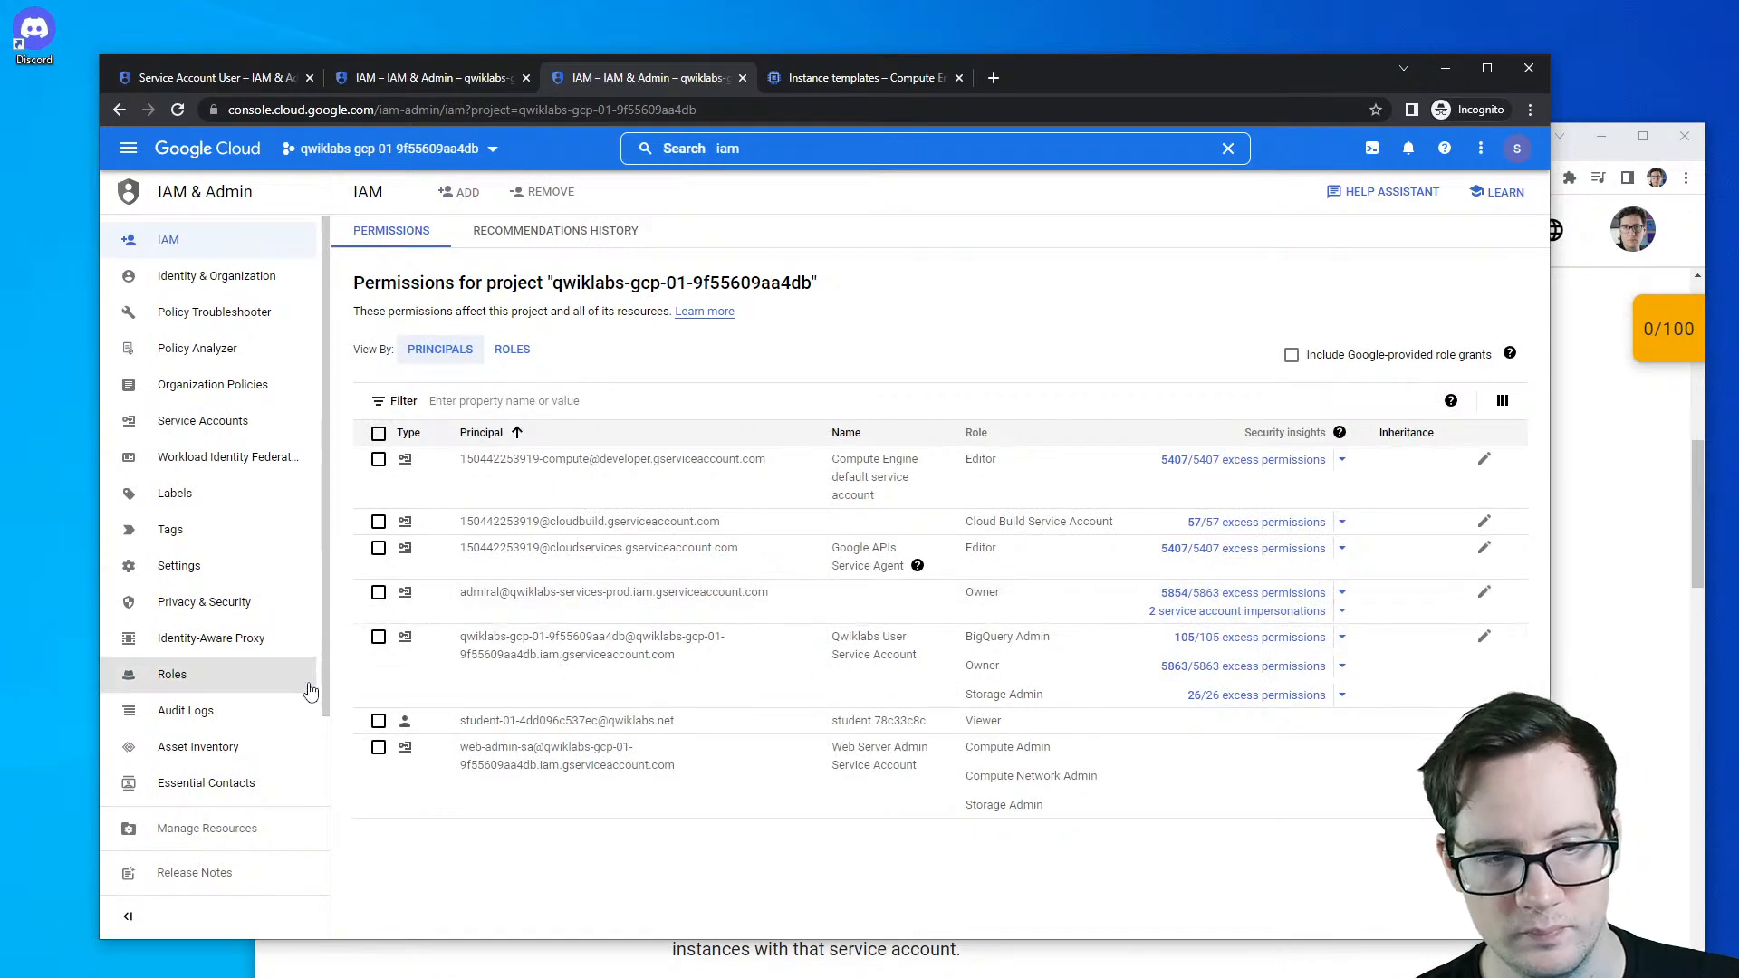
pyautogui.moveTo(326, 604)
pyautogui.mouseDown()
pyautogui.moveTo(322, 706)
pyautogui.moveTo(318, 590)
pyautogui.mouseUp()
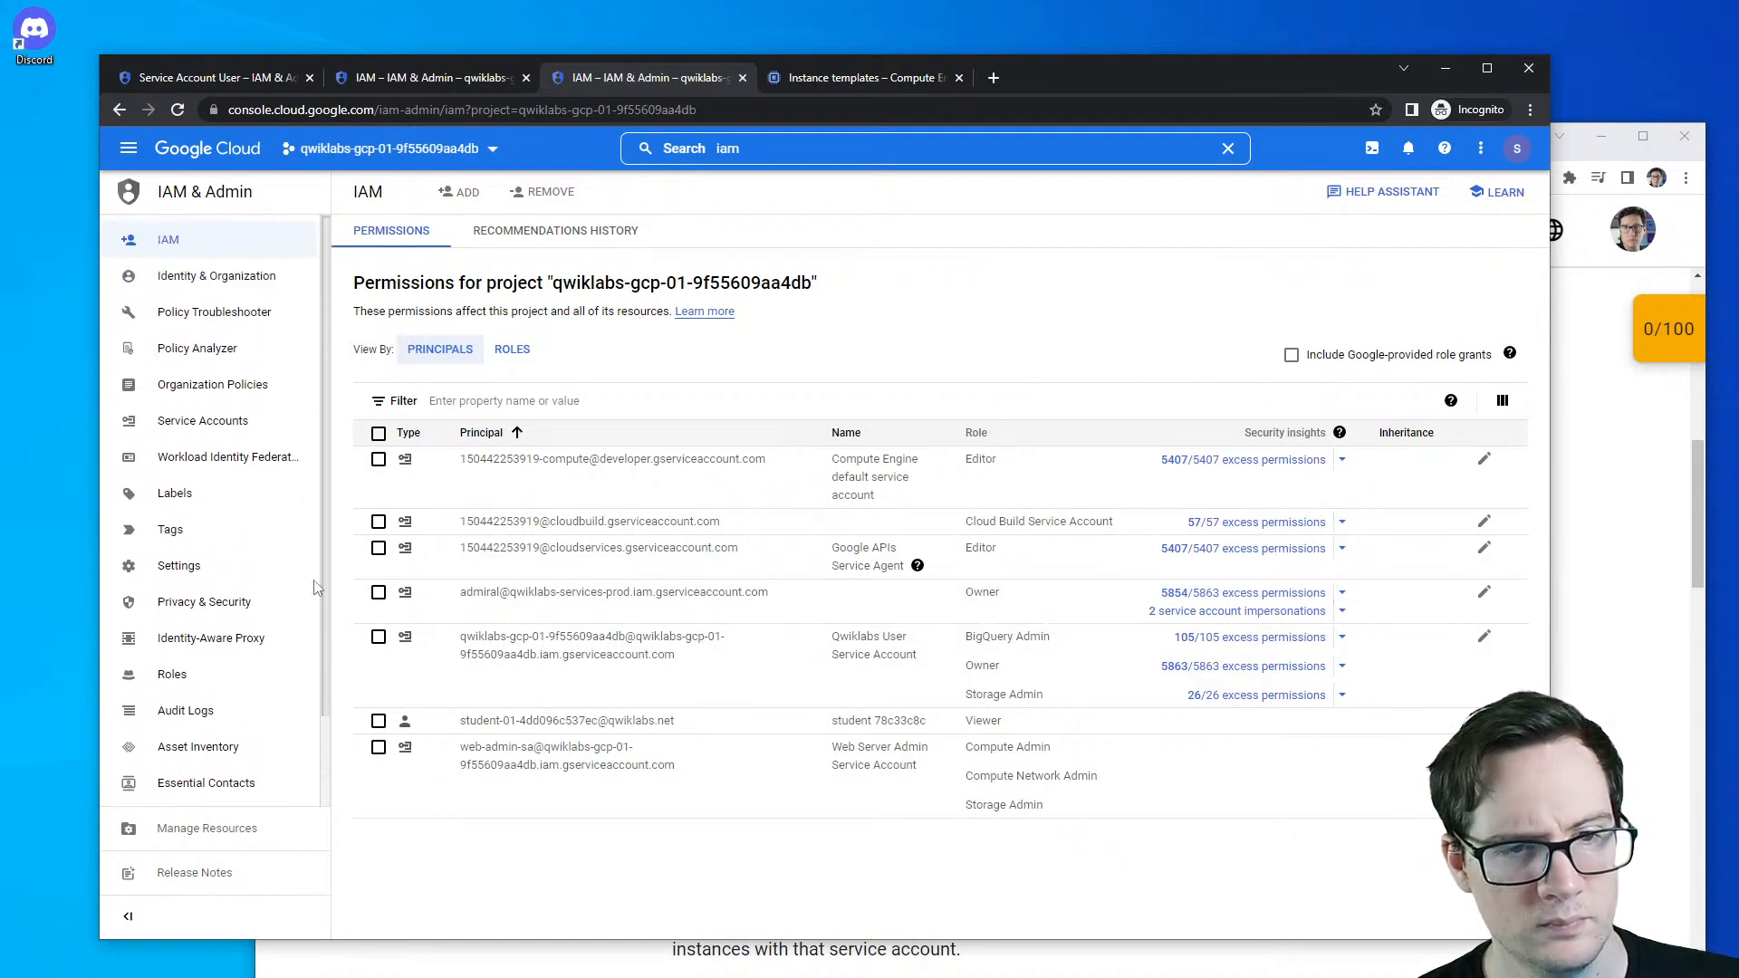
pyautogui.click(262, 422)
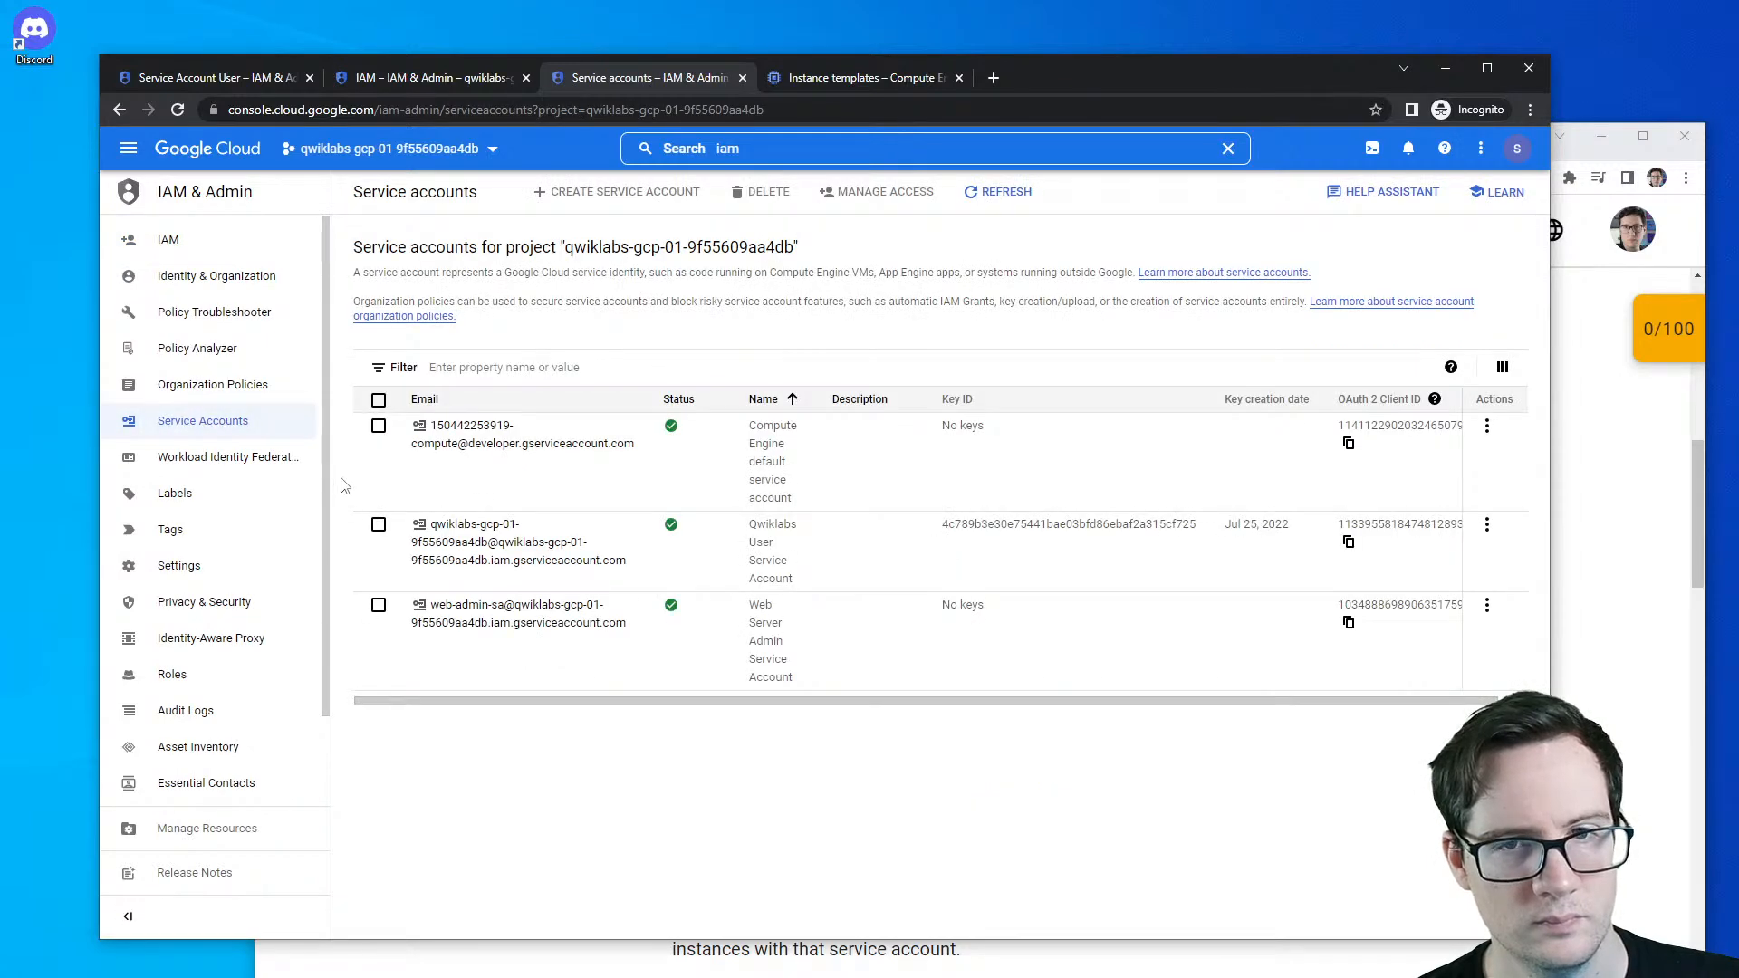
pyautogui.click(272, 460)
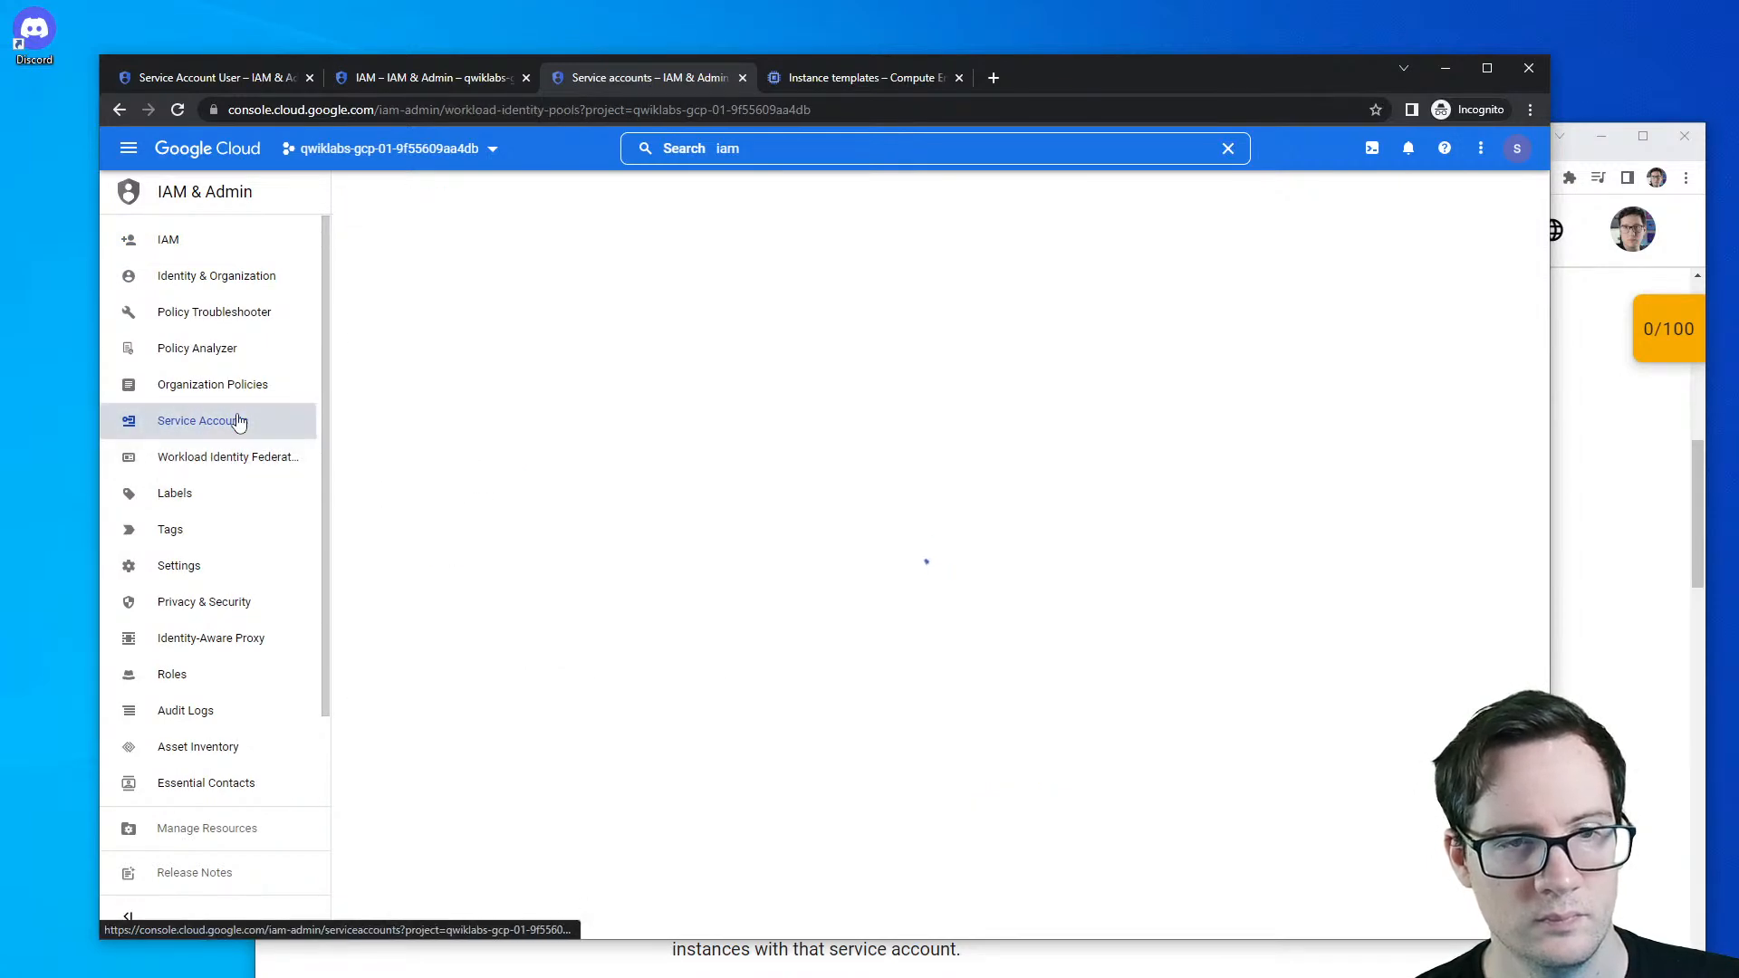
pyautogui.click(238, 422)
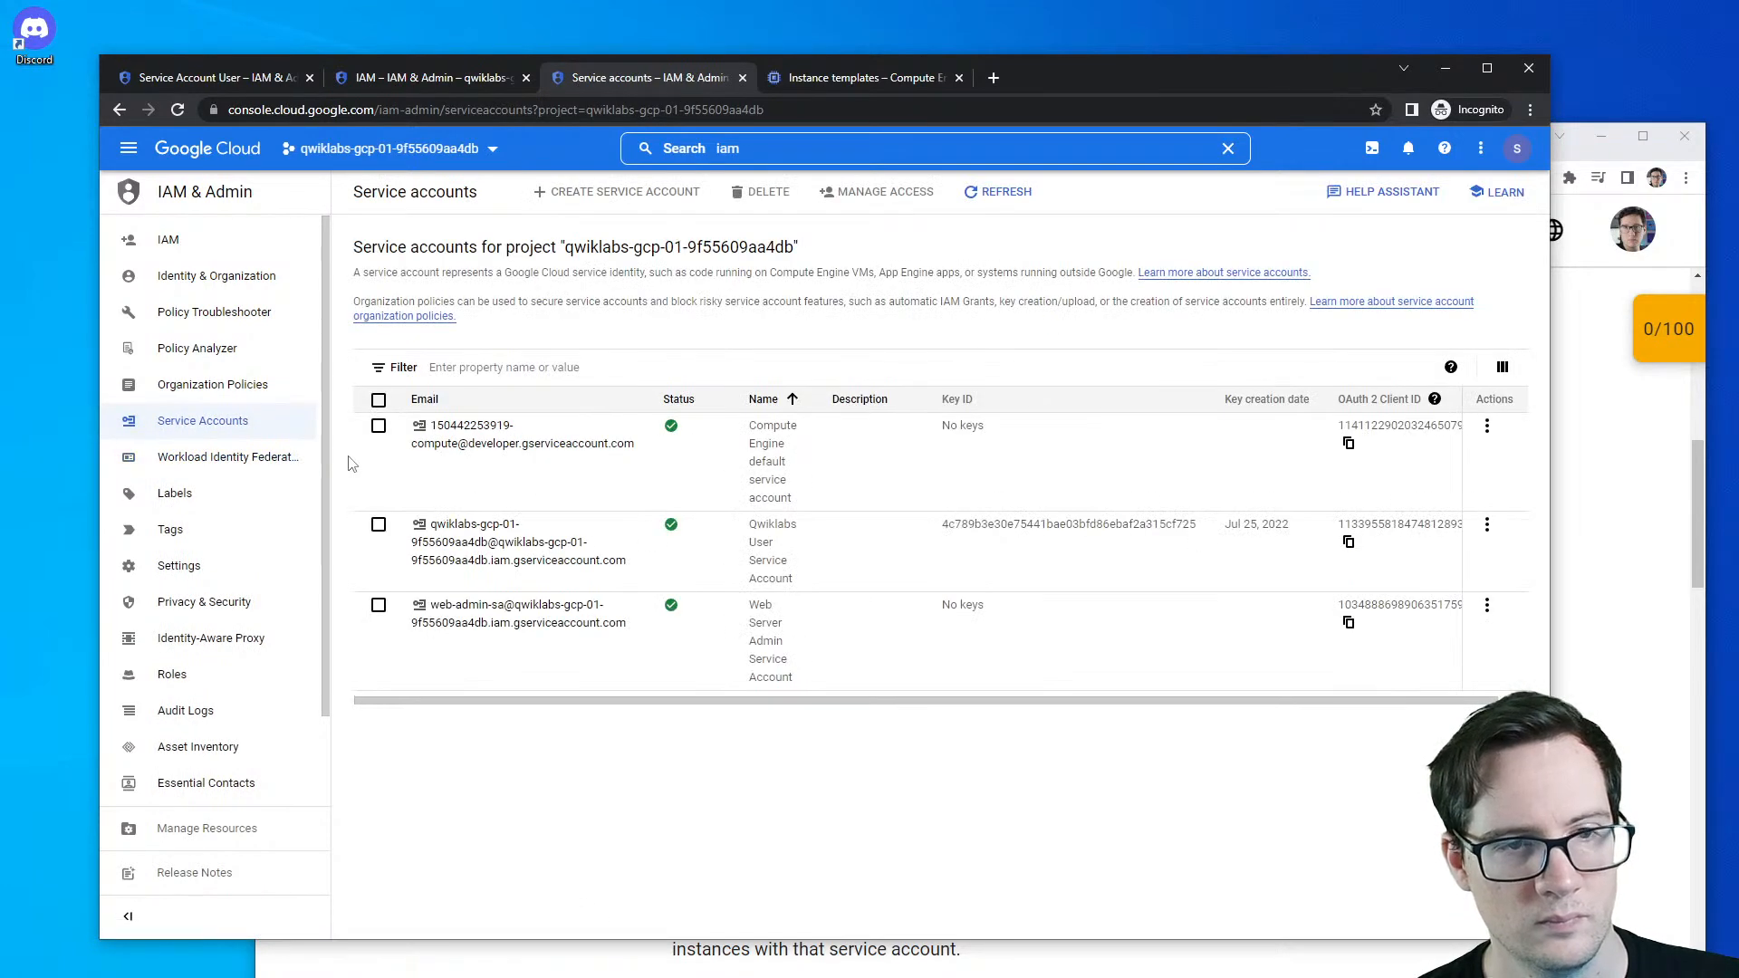
pyautogui.click(464, 625)
pyautogui.click(481, 631)
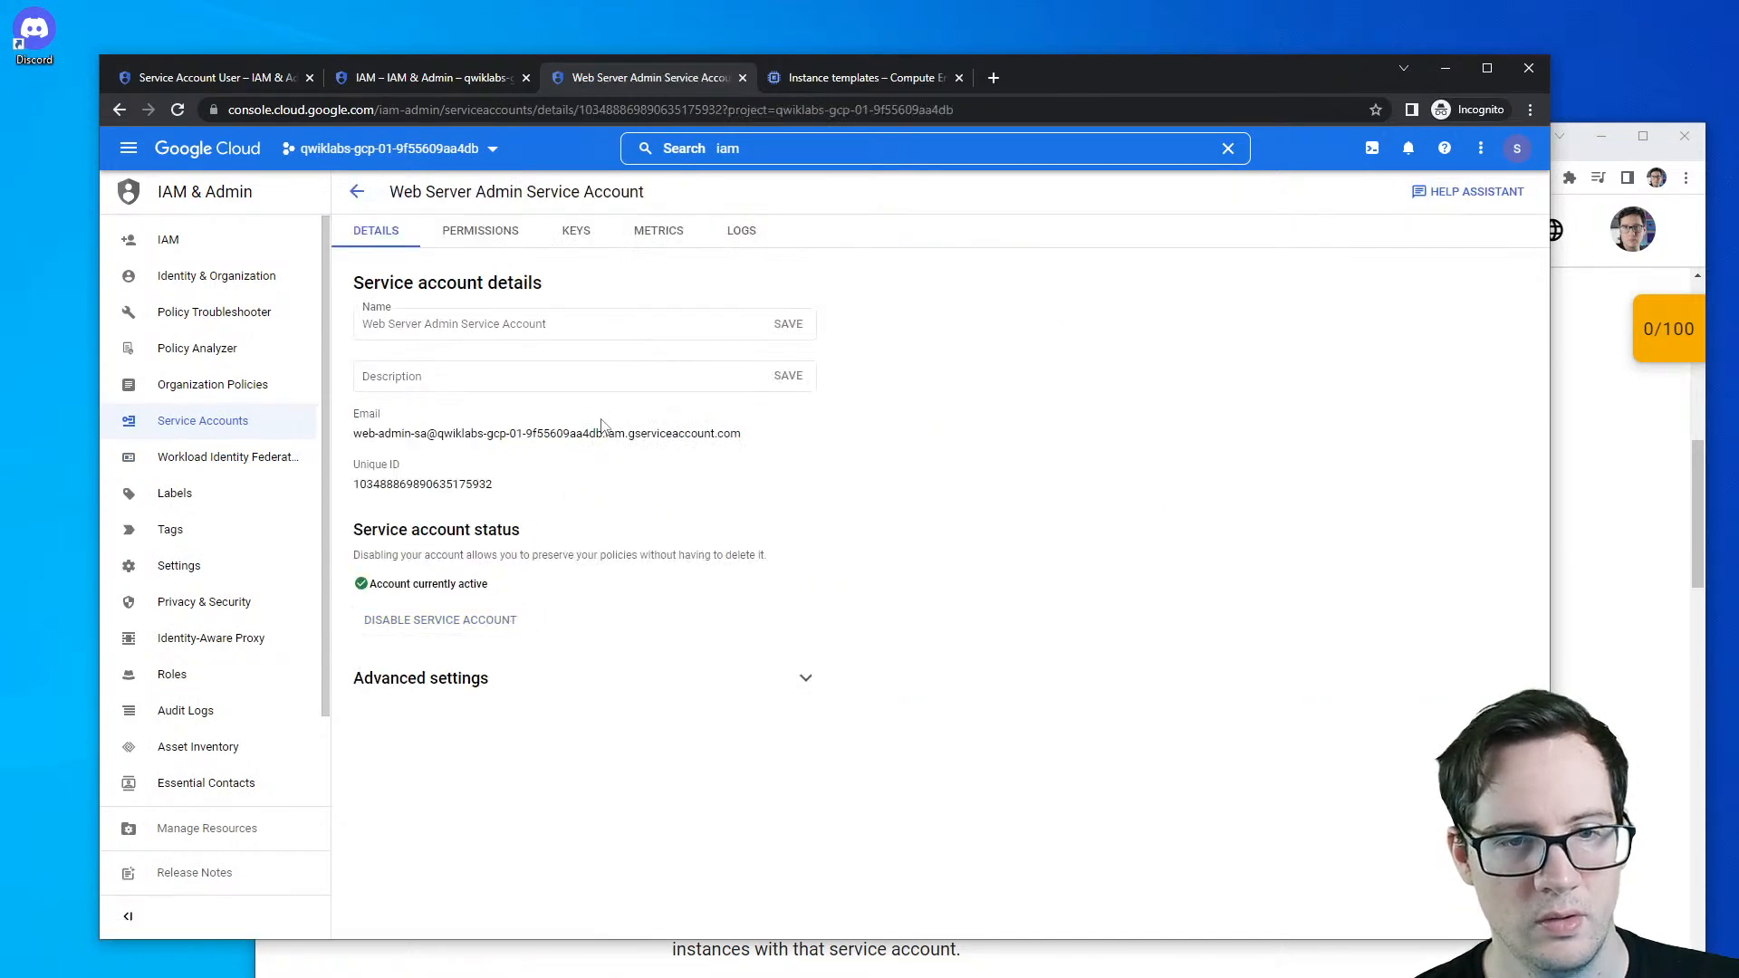
# - Expand the service account's advanced settings and check its permissions and keys
pyautogui.click(567, 698)
pyautogui.scroll(-4, 616, 675)
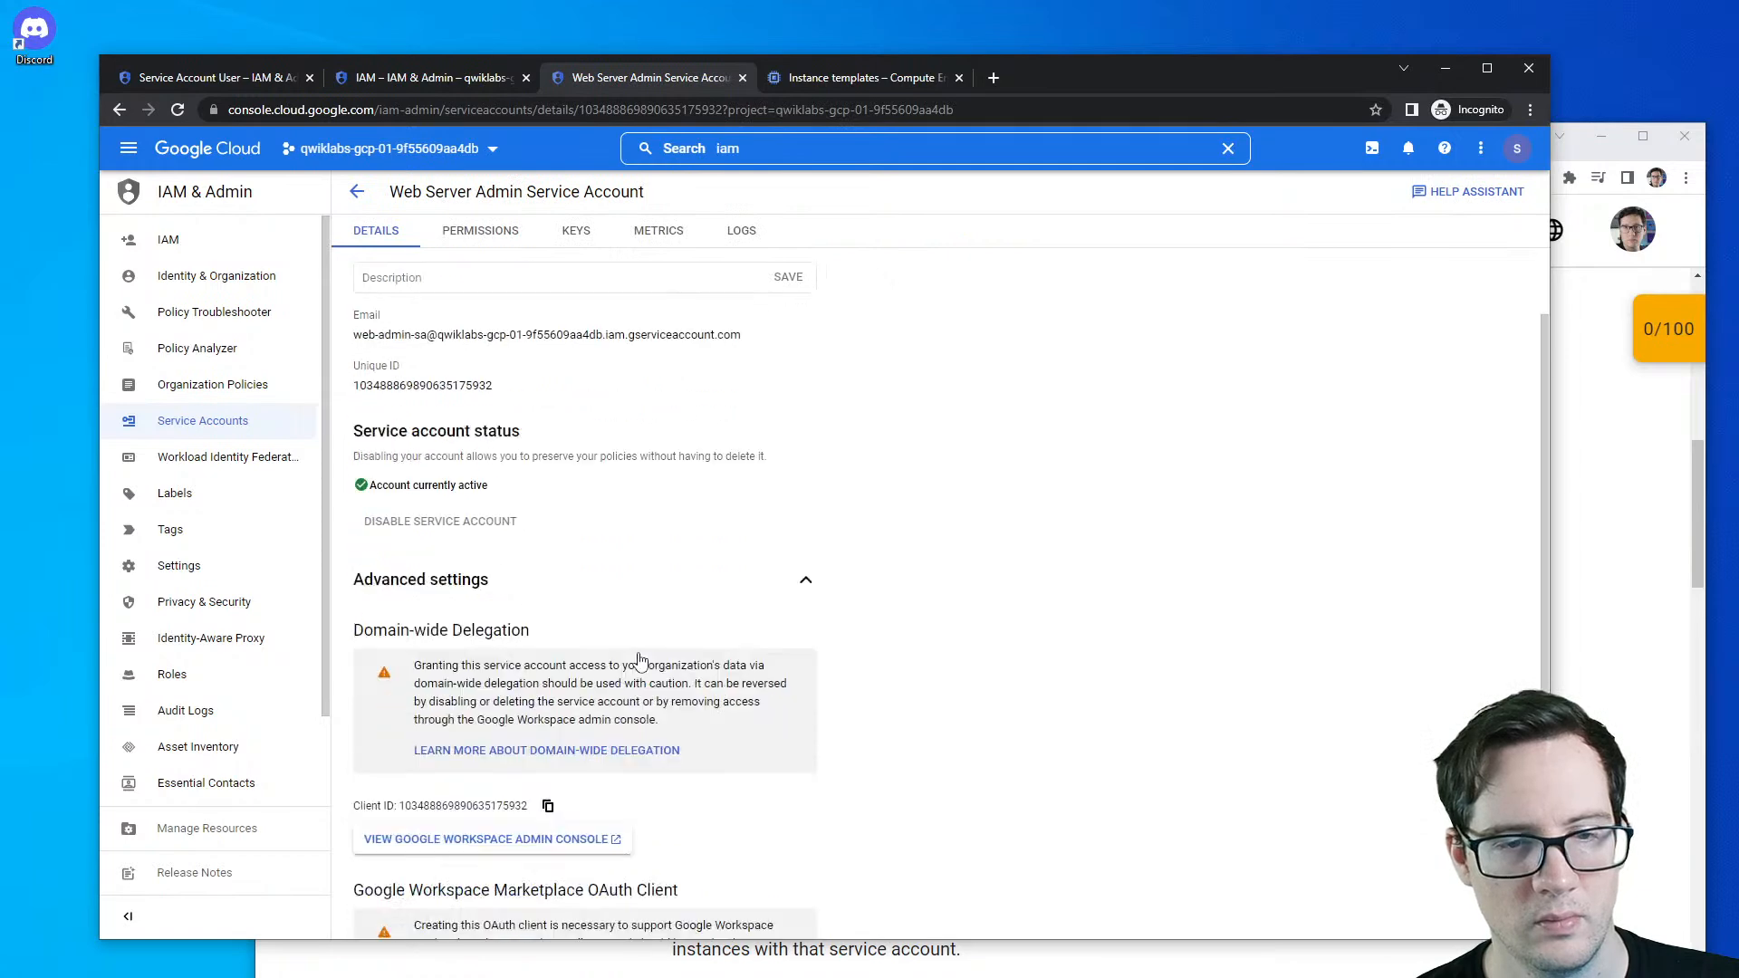
pyautogui.scroll(4, 638, 644)
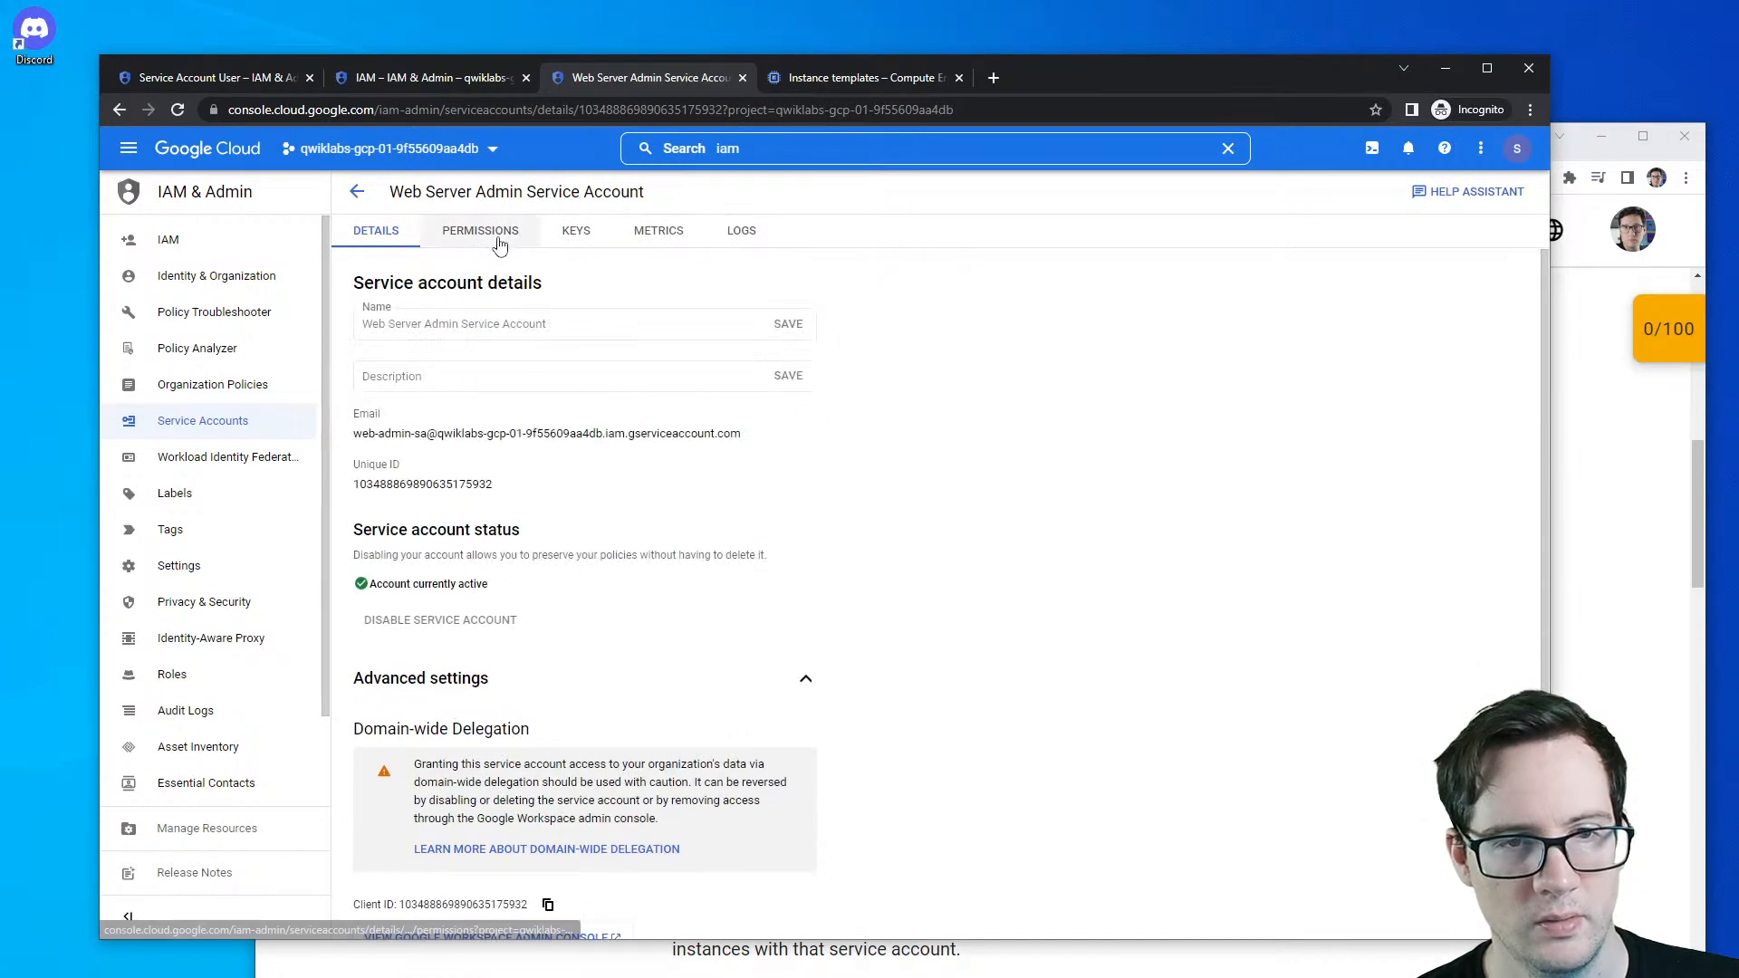
pyautogui.click(505, 237)
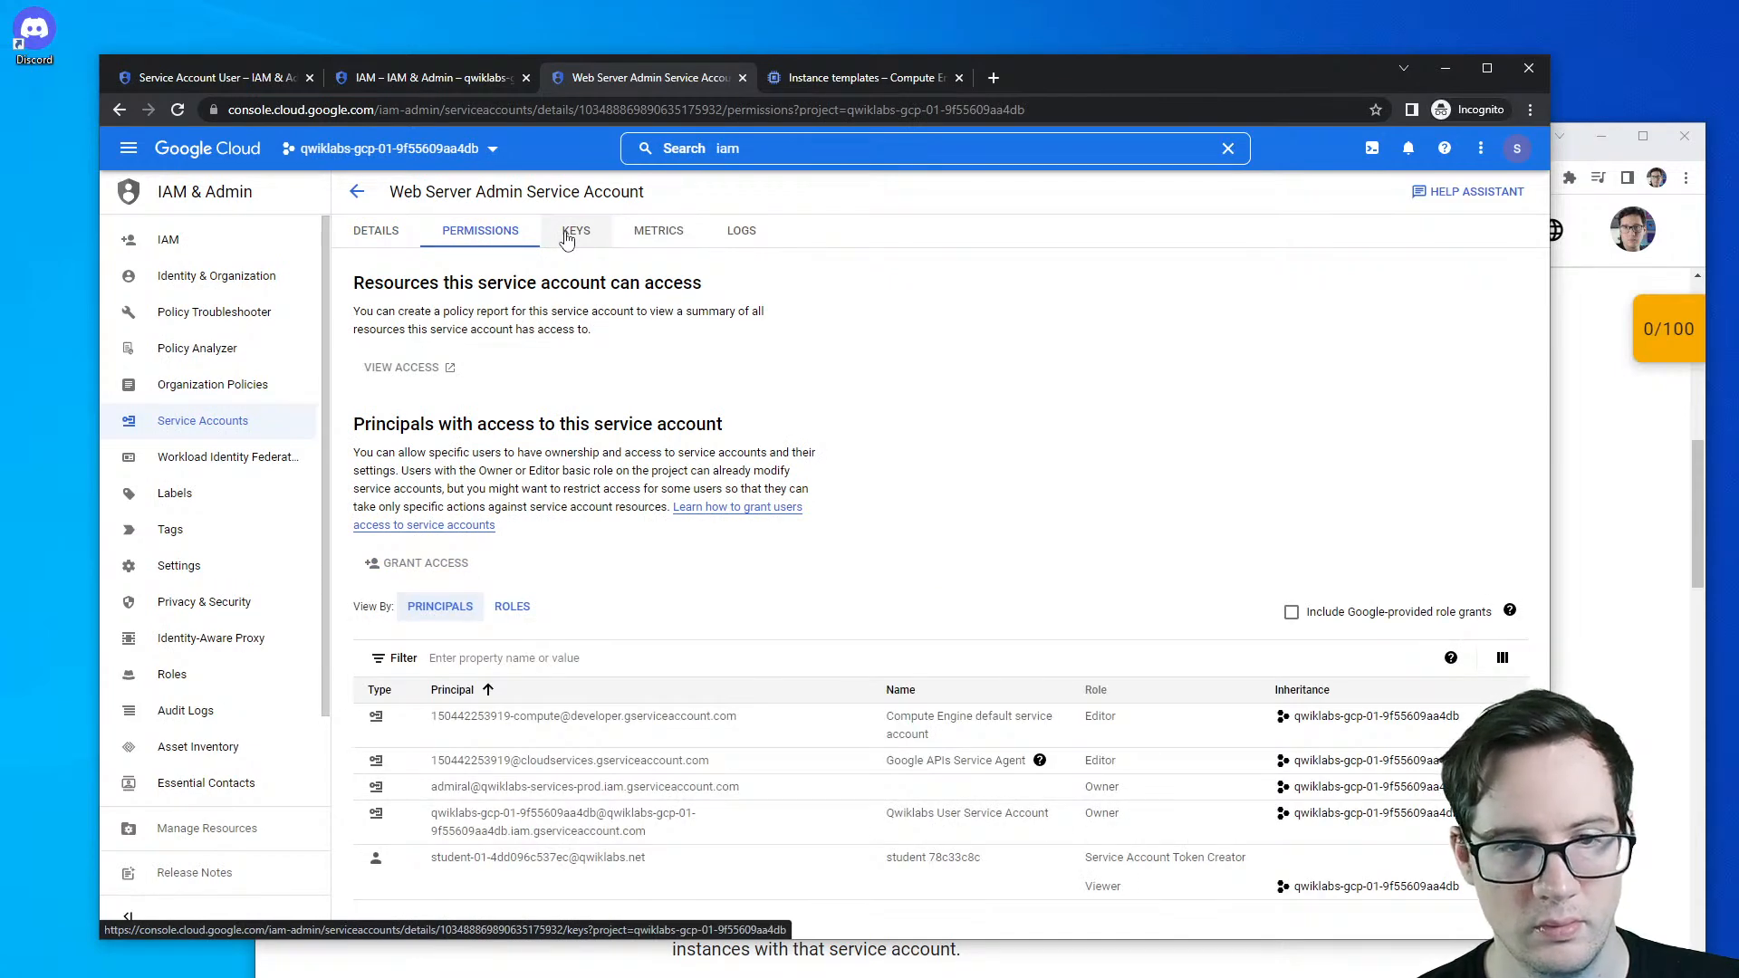
pyautogui.click(566, 237)
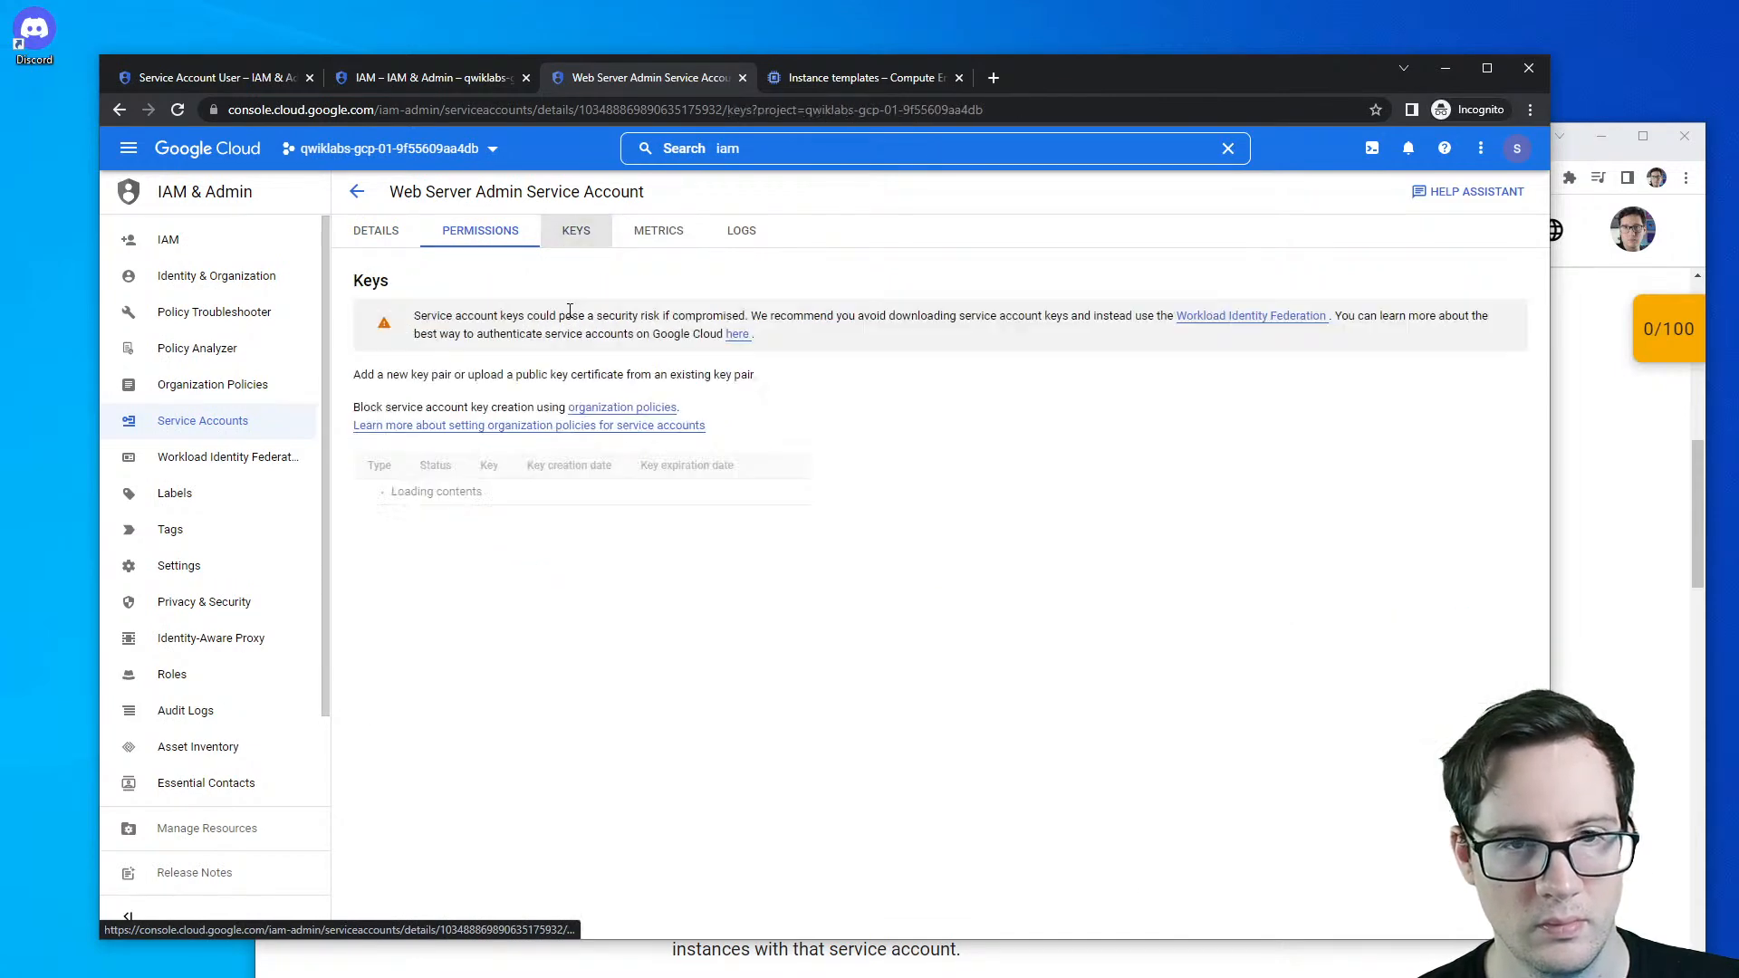
pyautogui.click(416, 466)
pyautogui.click(565, 470)
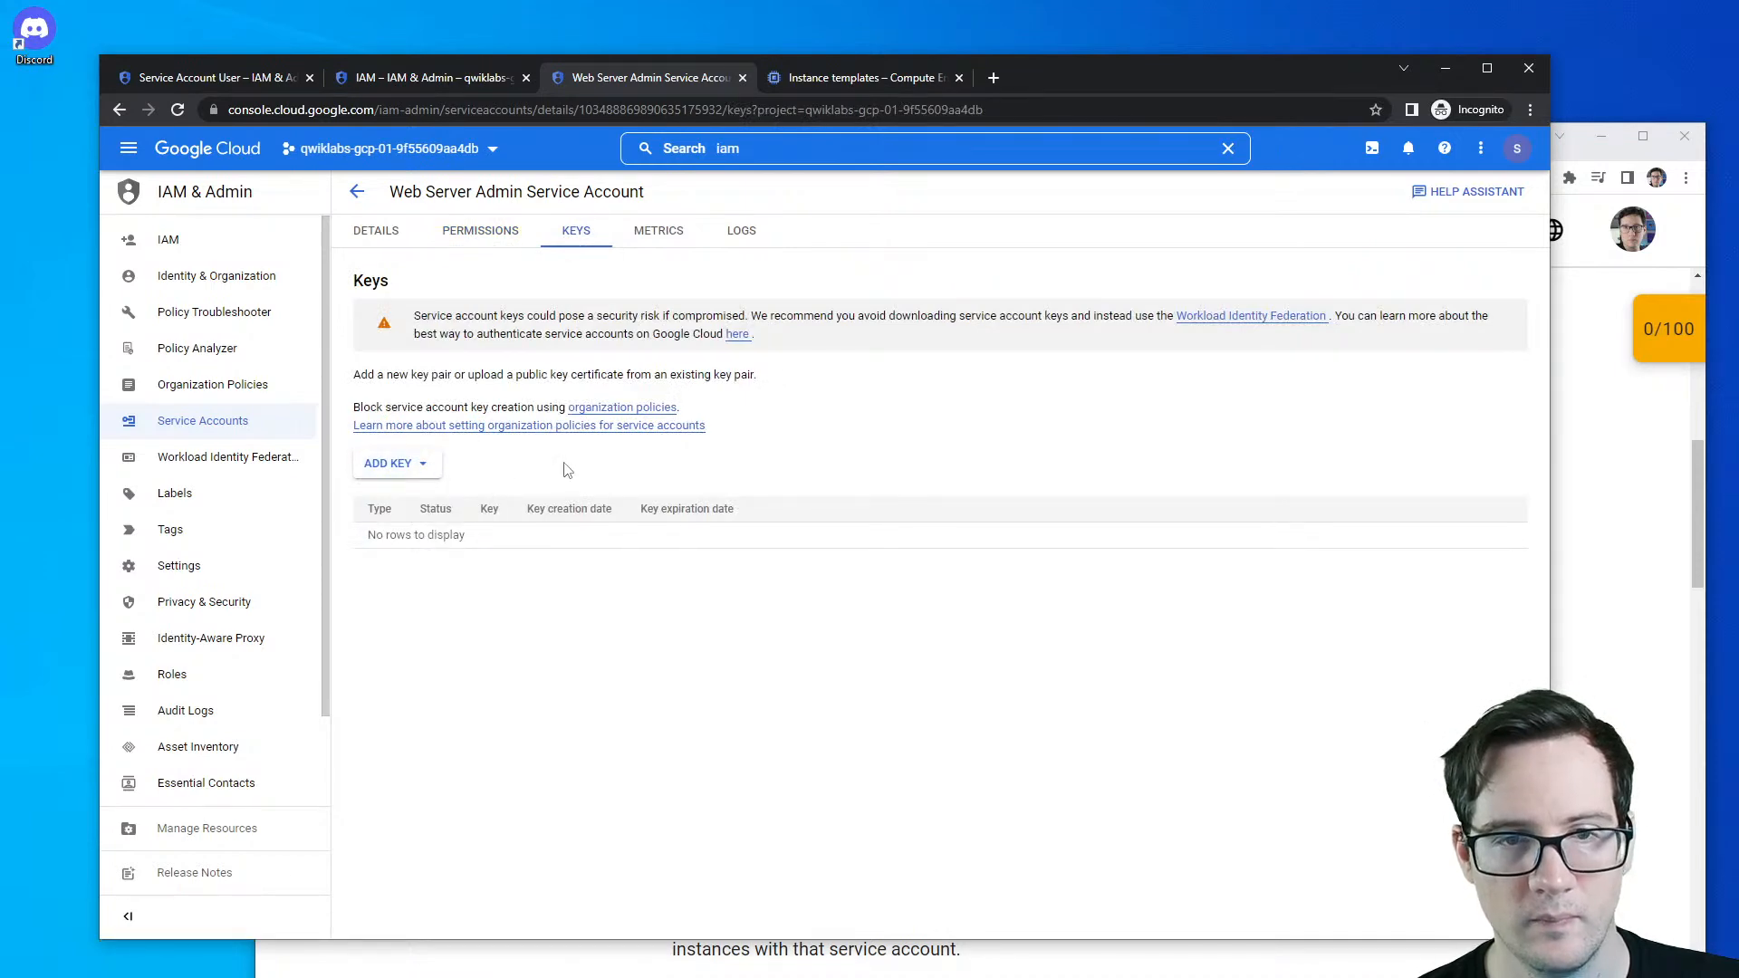
# - Search Google for the "Service Account Token Creator role" named in the lab and open the Google Cloud IAM documentation on service accounts
pyautogui.click(1636, 510)
pyautogui.moveTo(768, 577); pyautogui.dragTo(1049, 575)
pyautogui.hotkey('ctrl', 'c')
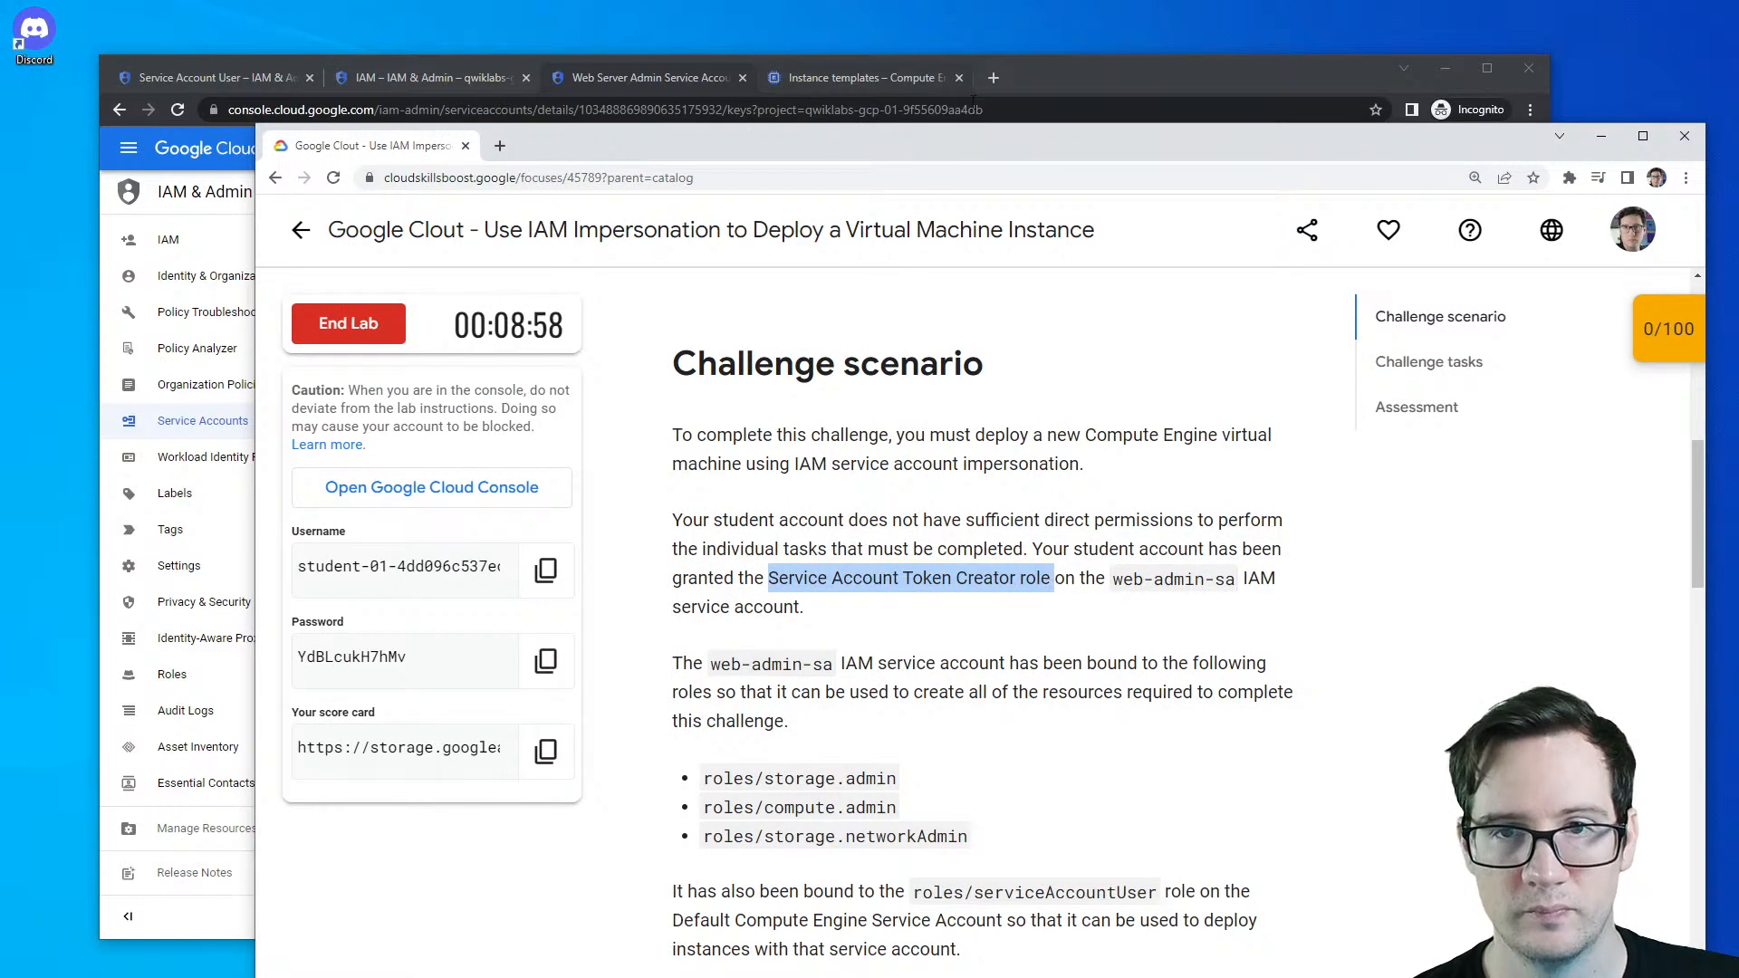
pyautogui.click(501, 145)
pyautogui.hotkey('ctrl', 'v')
pyautogui.press('Return')
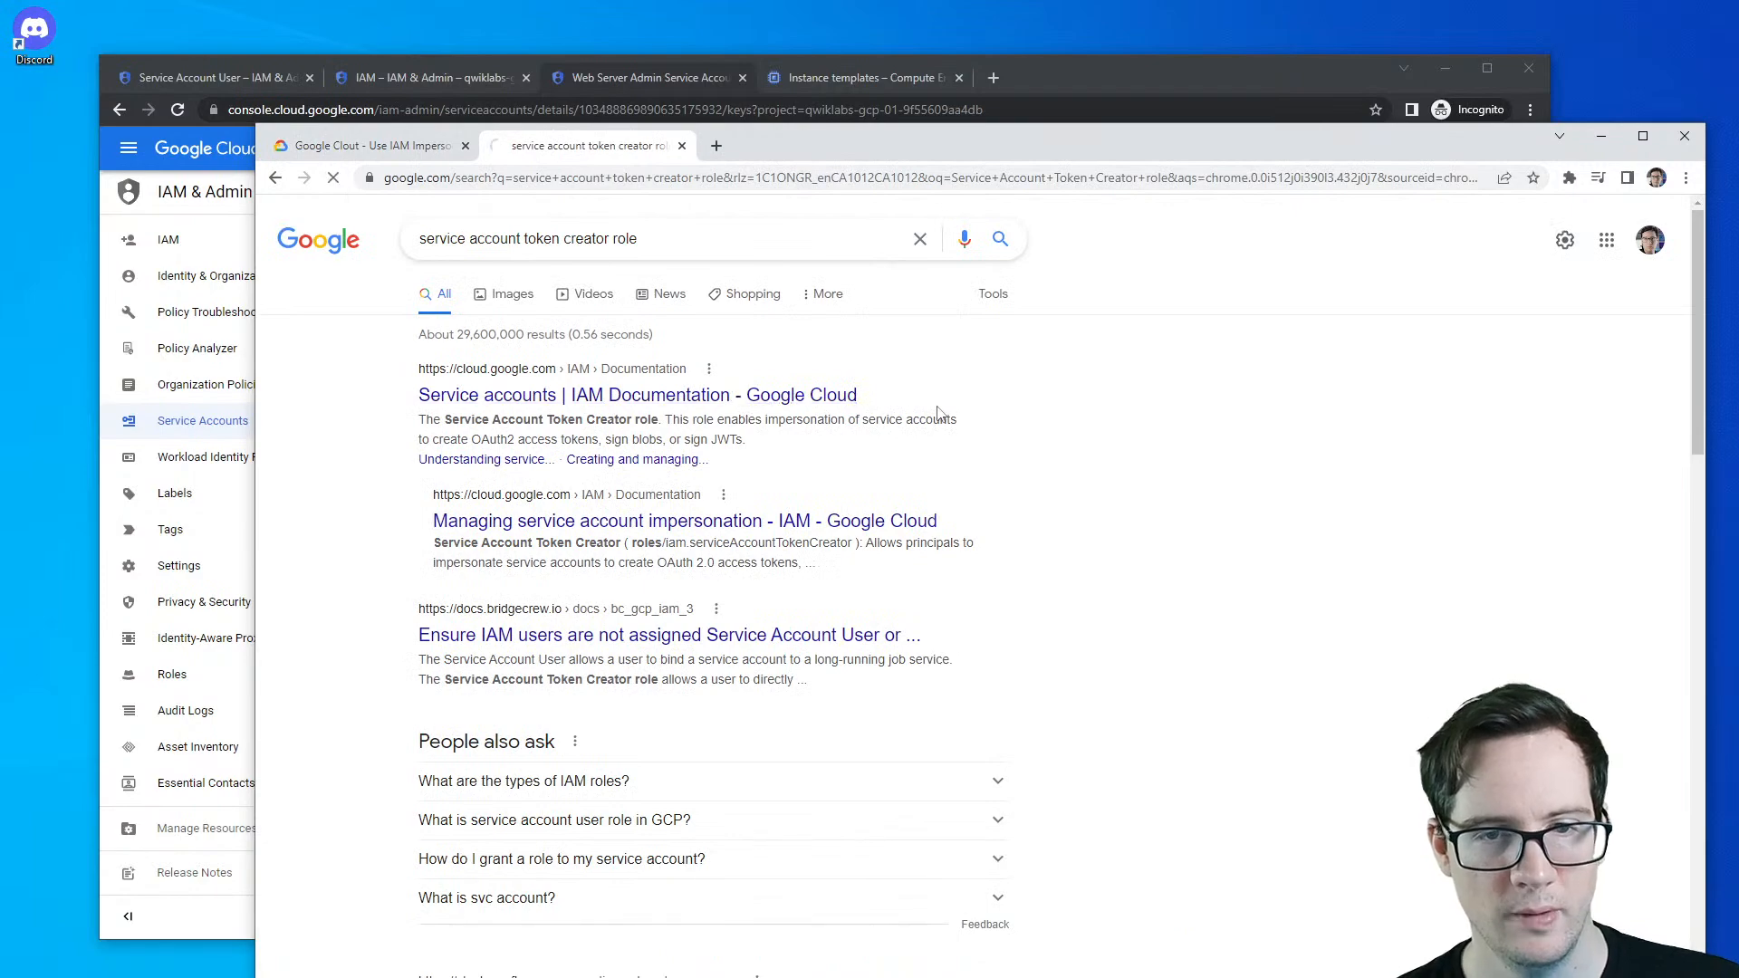
pyautogui.moveTo(942, 131); pyautogui.dragTo(921, 43)
pyautogui.click(398, 59)
pyautogui.click(507, 61)
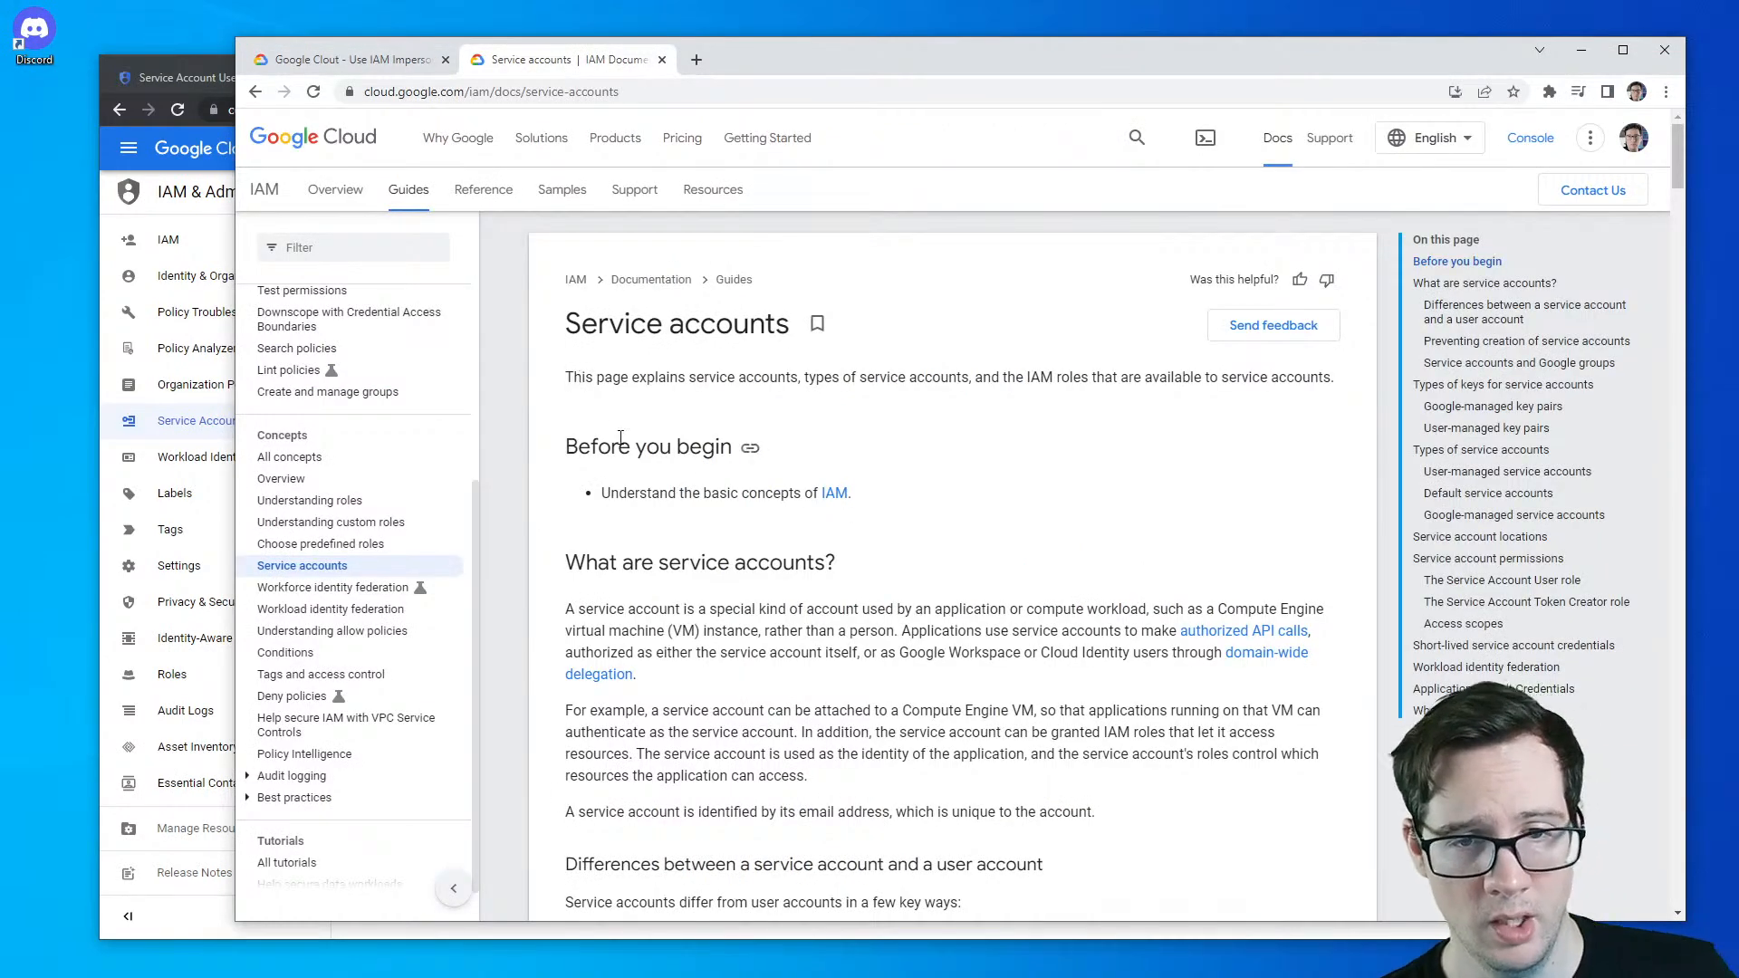
# - Read the documentation's definition of a service account and find "token" on the page
pyautogui.moveTo(662, 605); pyautogui.dragTo(1157, 605)
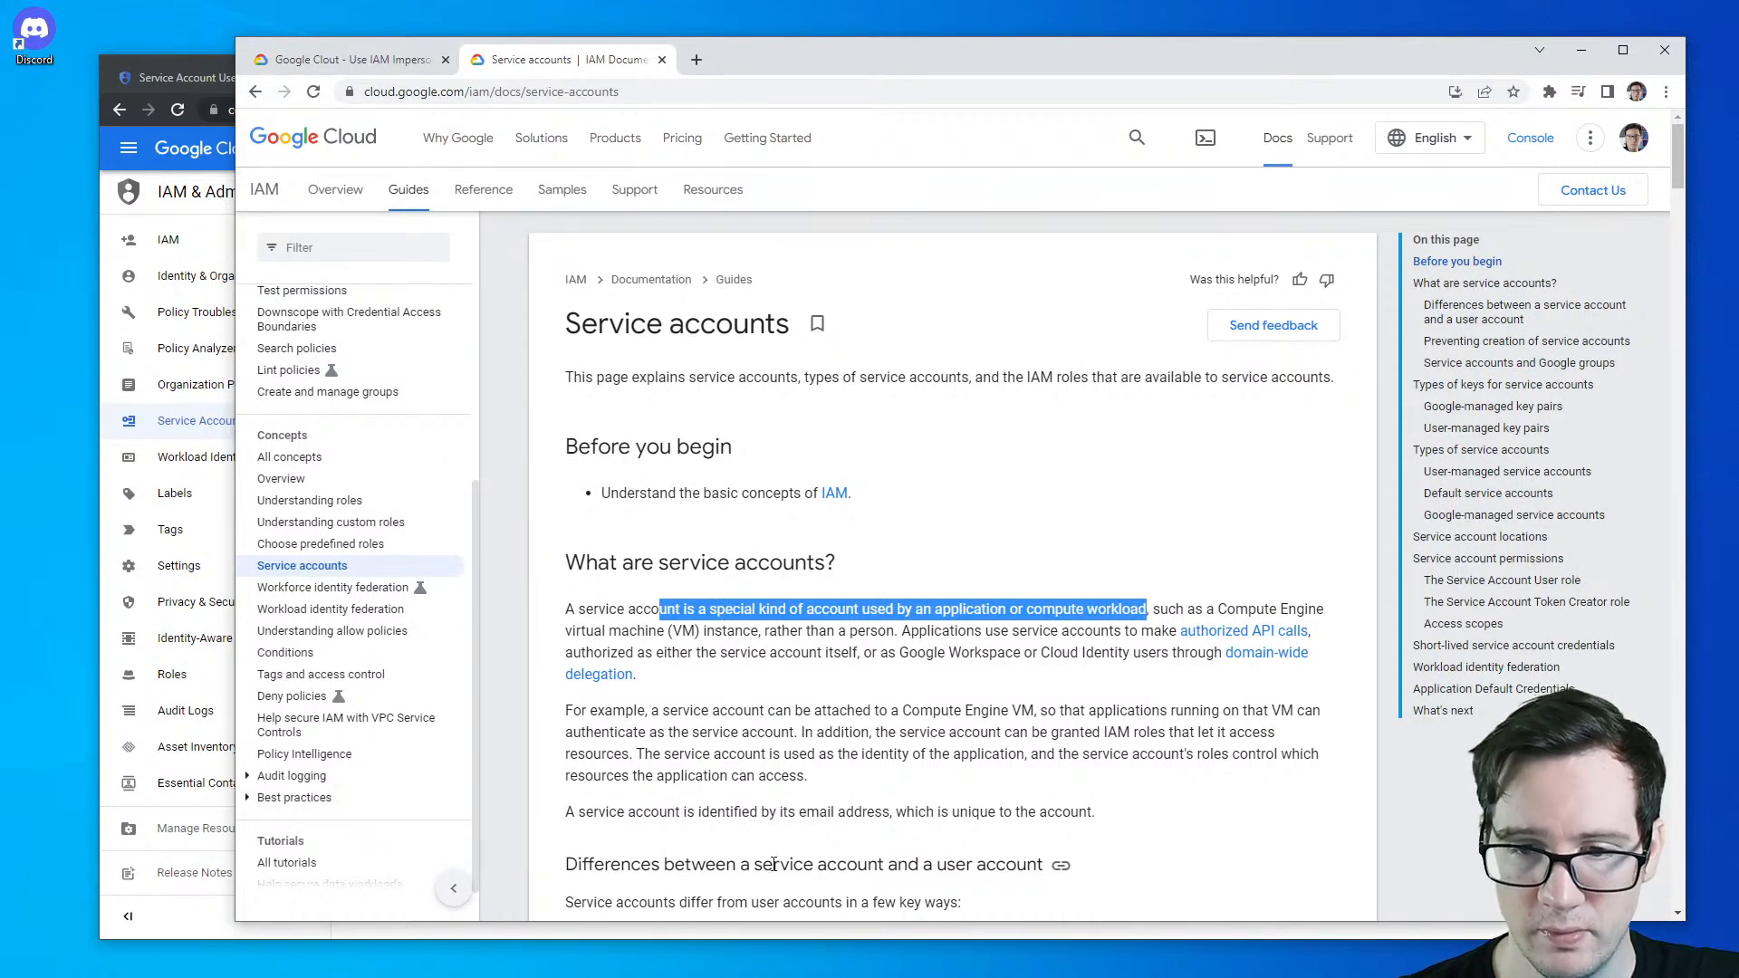
pyautogui.scroll(-8, 773, 865)
pyautogui.scroll(-3, 771, 801)
pyautogui.hotkey('ctrl', 'f')
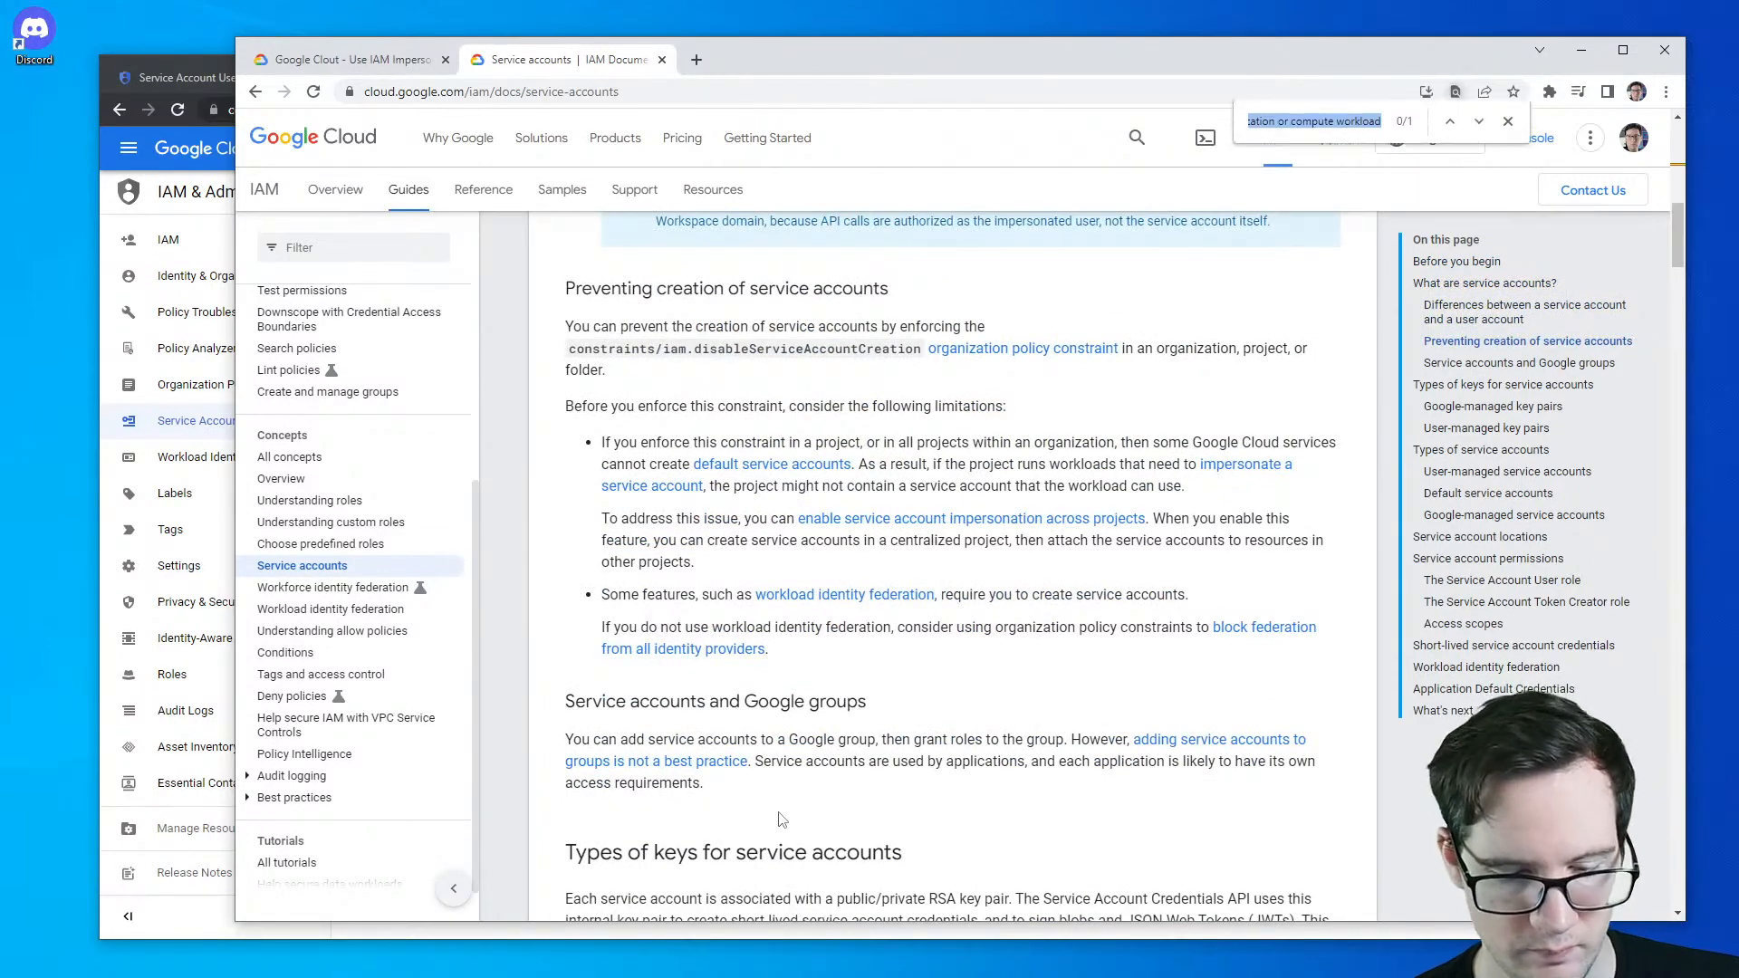
pyautogui.write('token')
pyautogui.scroll(-4, 724, 666)
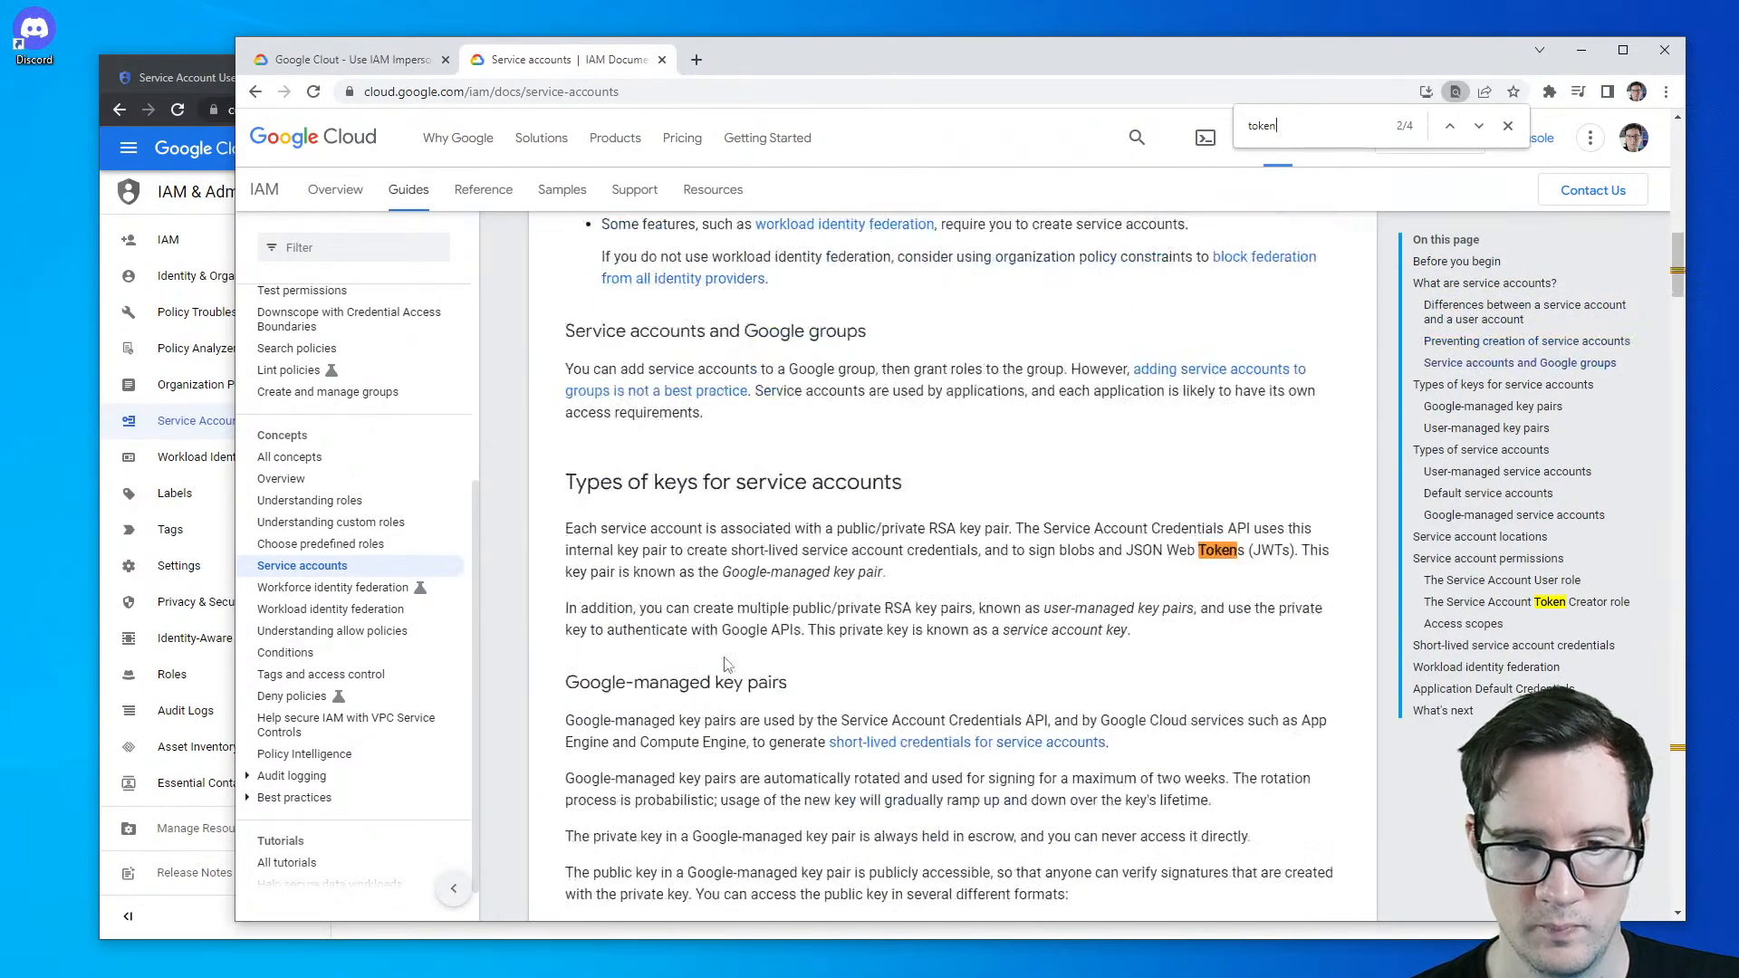
# - Read the documentation's sections on the types of keys for service accounts and Google-managed key pairs
pyautogui.moveTo(605, 528); pyautogui.dragTo(1040, 528)
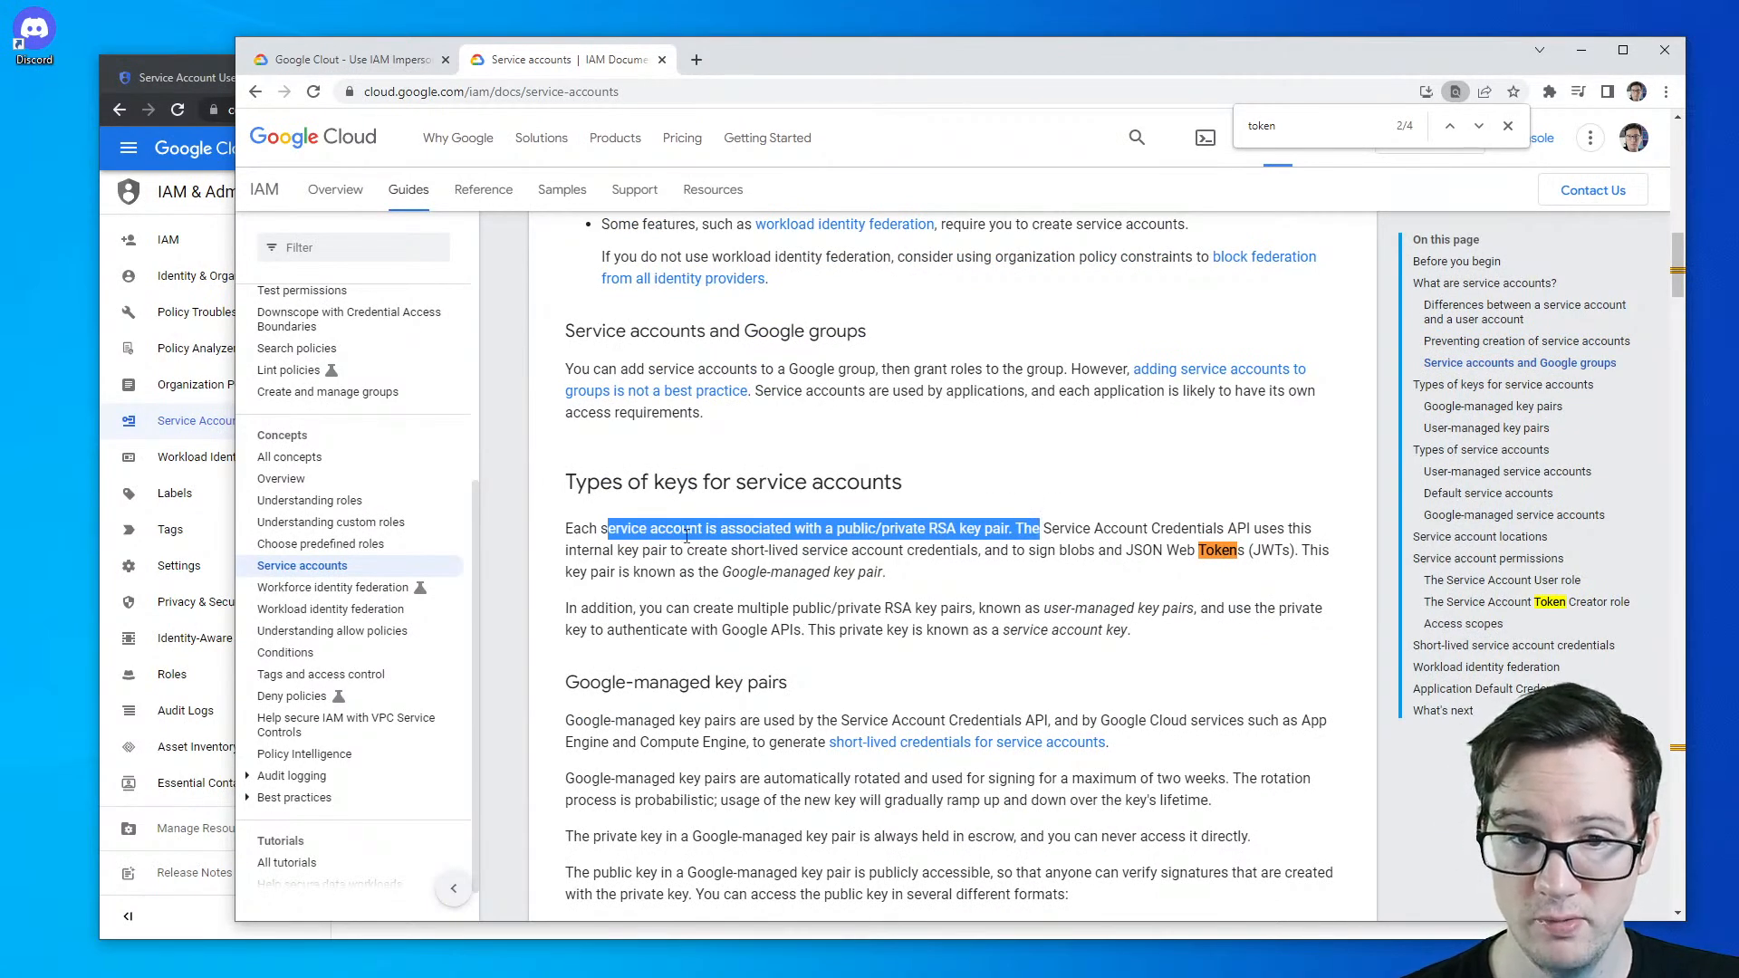
pyautogui.moveTo(688, 550); pyautogui.dragTo(1159, 549)
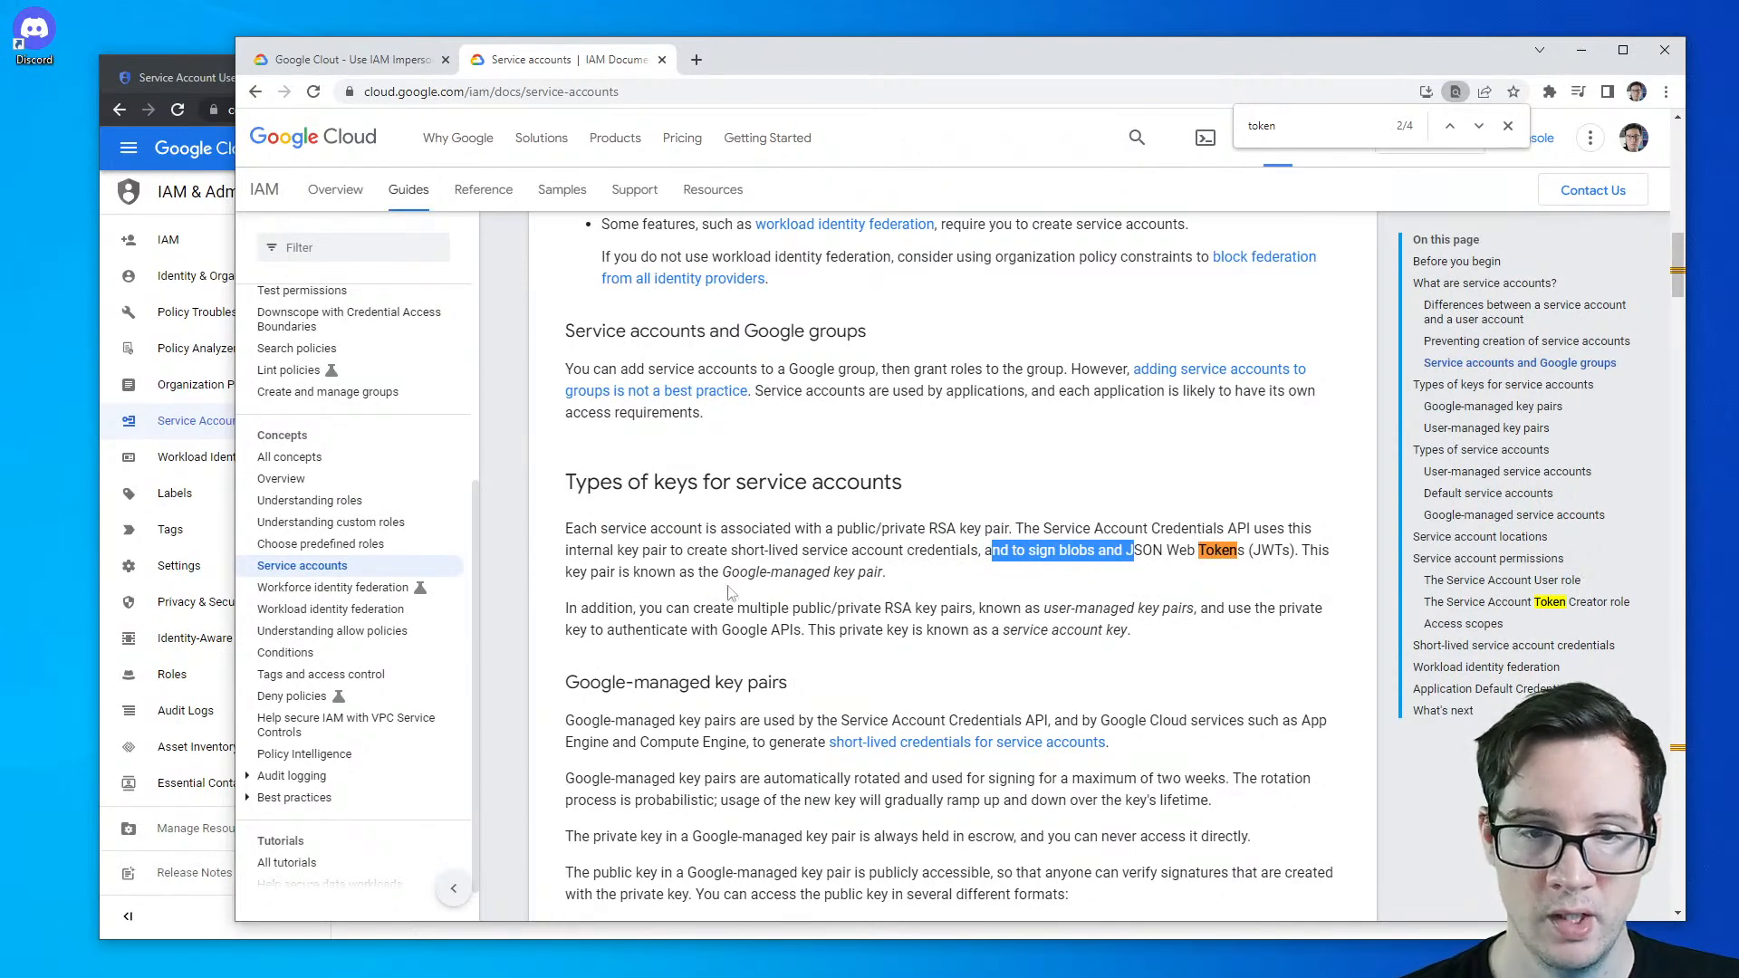
pyautogui.moveTo(580, 608); pyautogui.dragTo(890, 606)
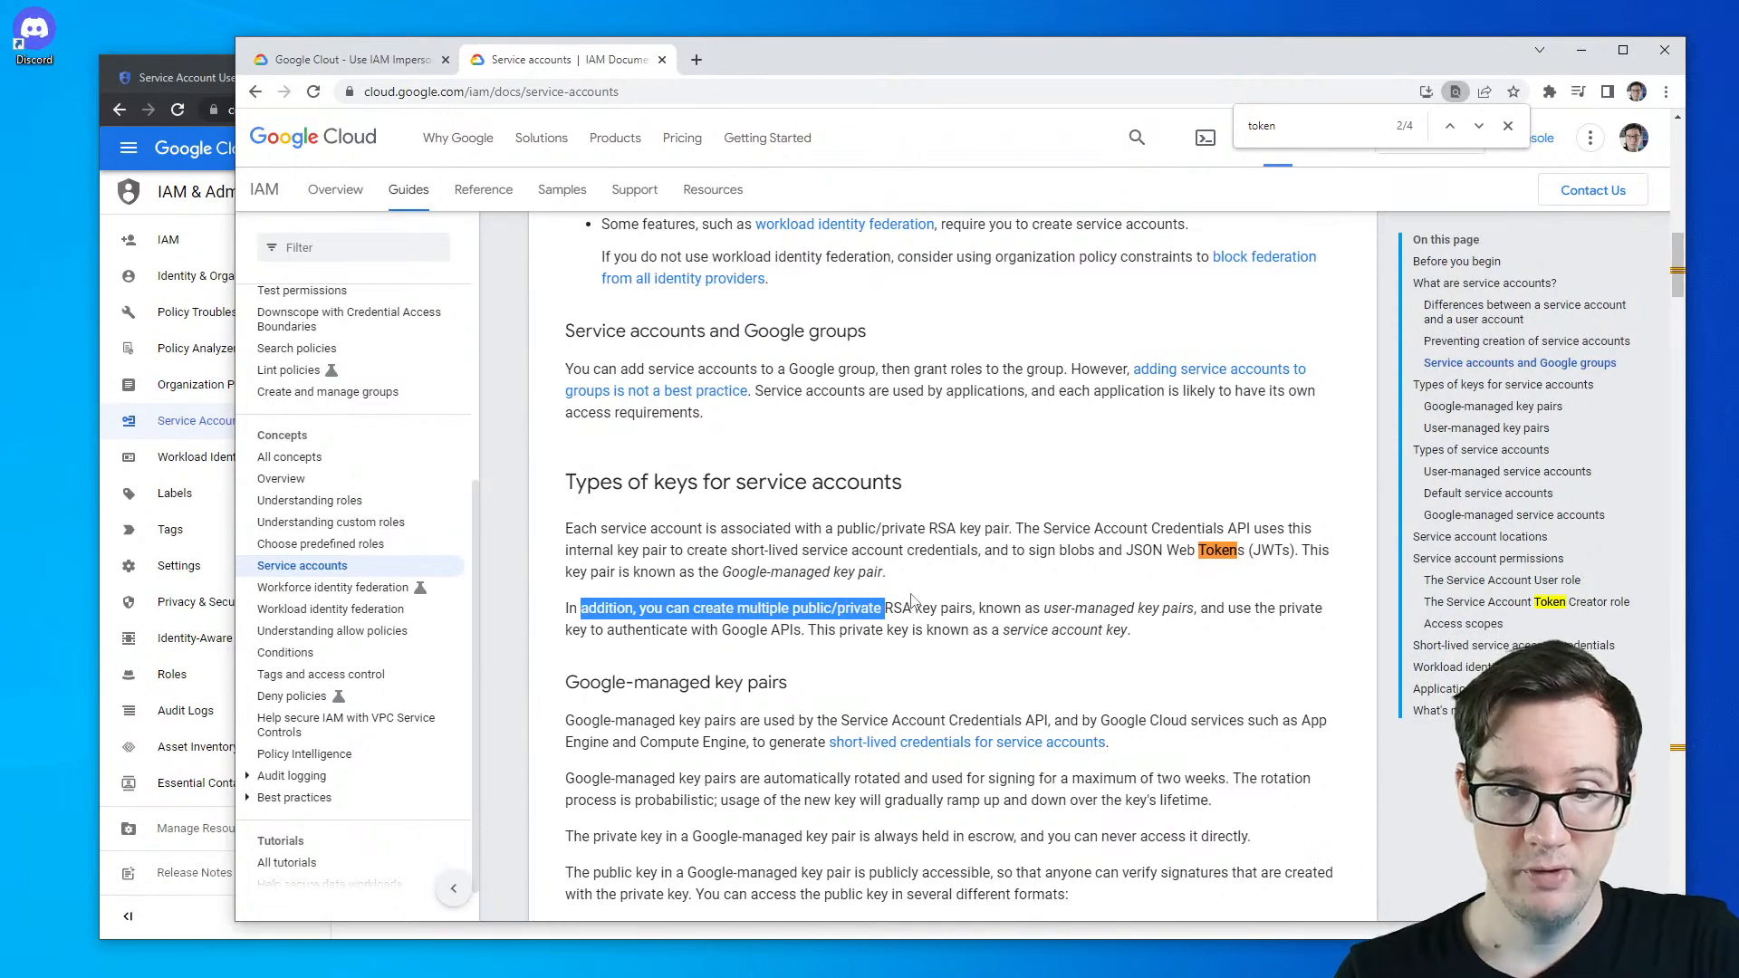
pyautogui.scroll(-4, 867, 649)
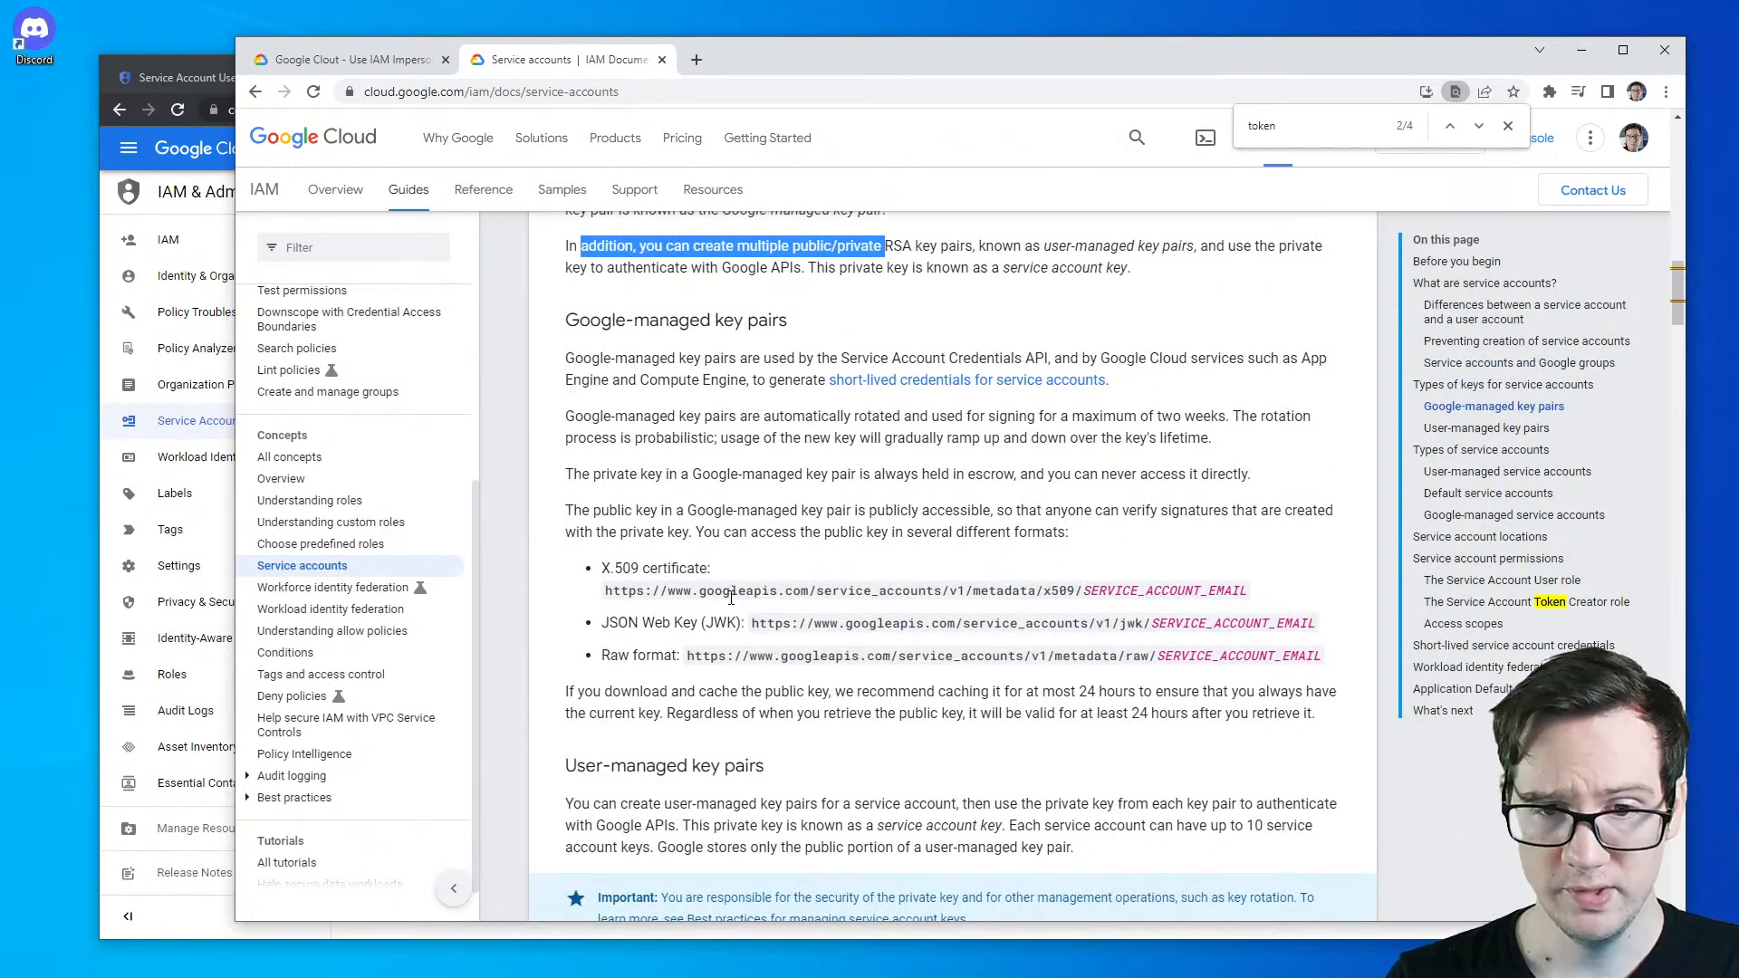
# - Copy the name "Service Account Credentials API" from the documentation's Google-managed key pairs section and move the window aside to uncover the console
pyautogui.moveTo(571, 357); pyautogui.dragTo(843, 360)
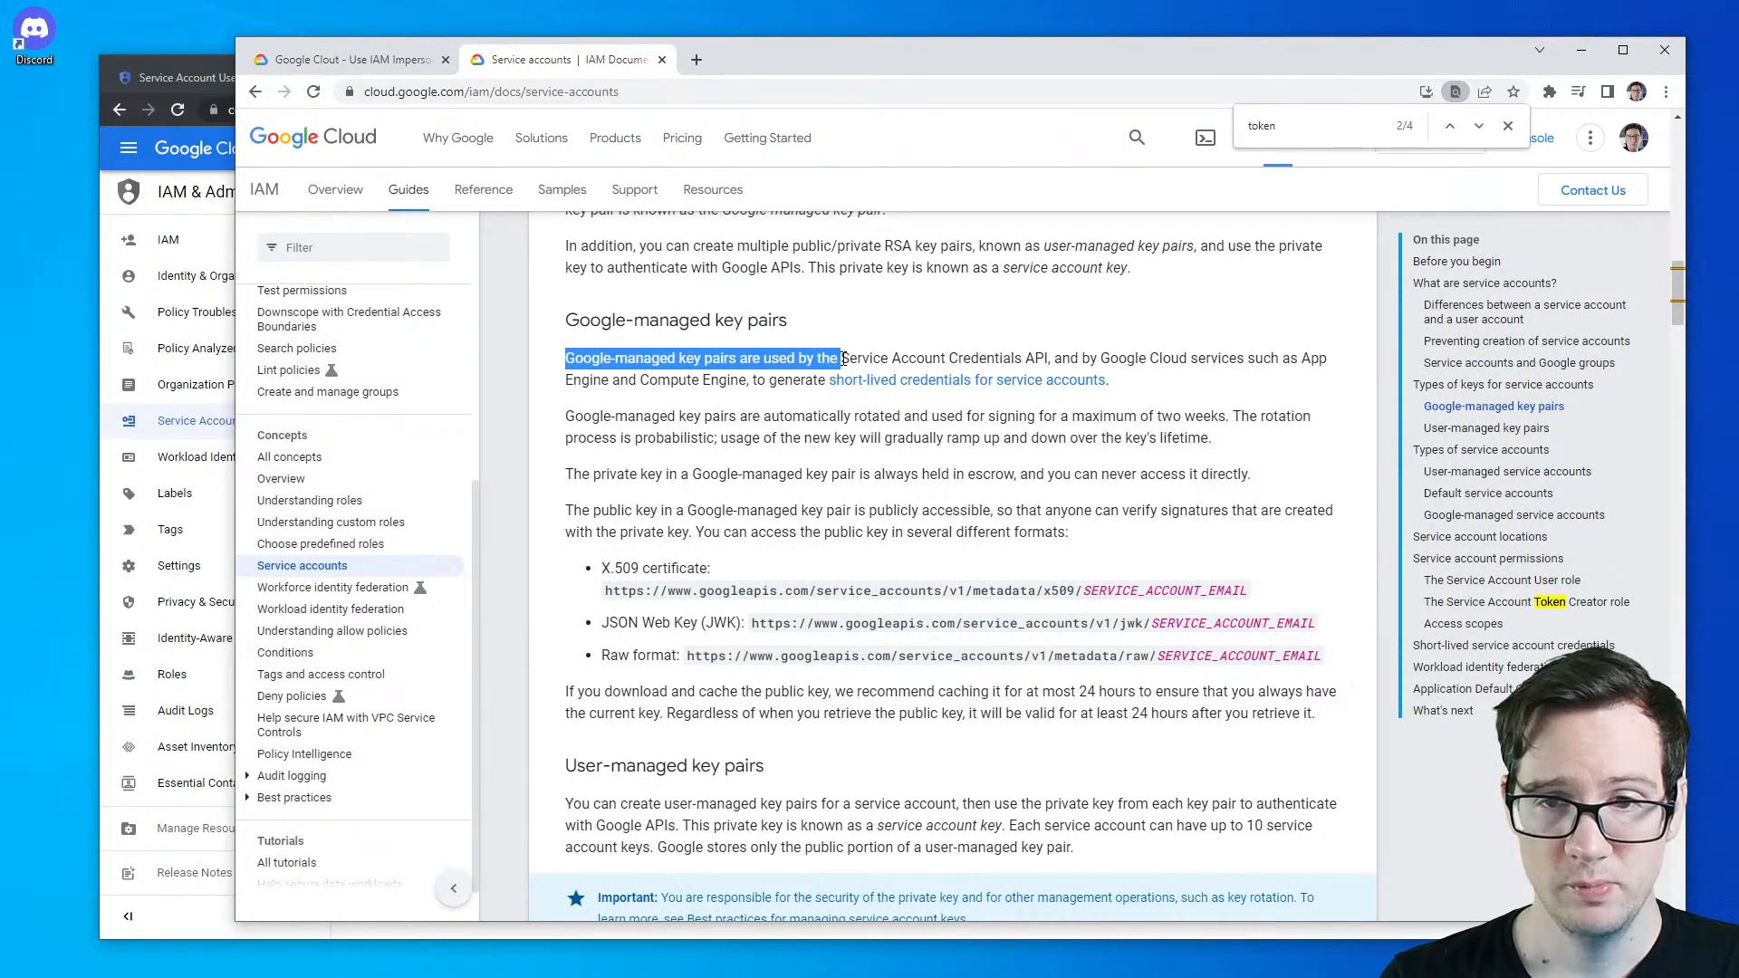
pyautogui.doubleClick(848, 358)
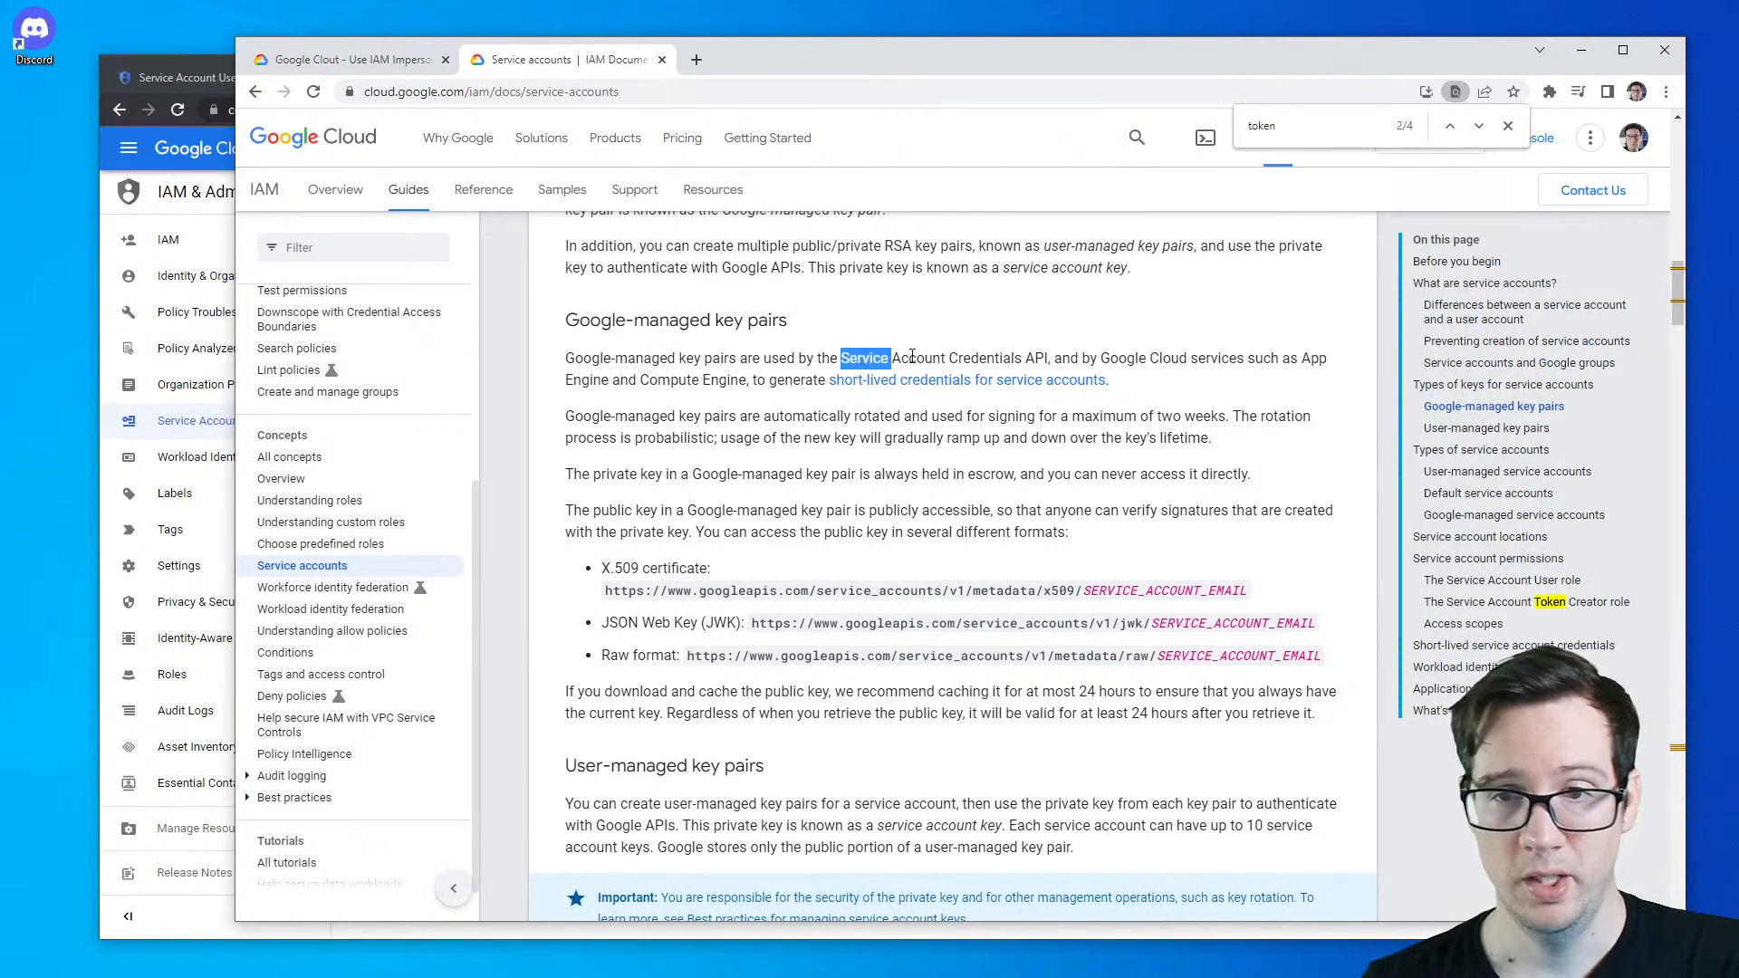
pyautogui.keyDown('shift'); pyautogui.click(1032, 356); pyautogui.keyUp('shift')
pyautogui.hotkey('ctrl', 'c')
pyautogui.moveTo(888, 47); pyautogui.dragTo(920, 121)
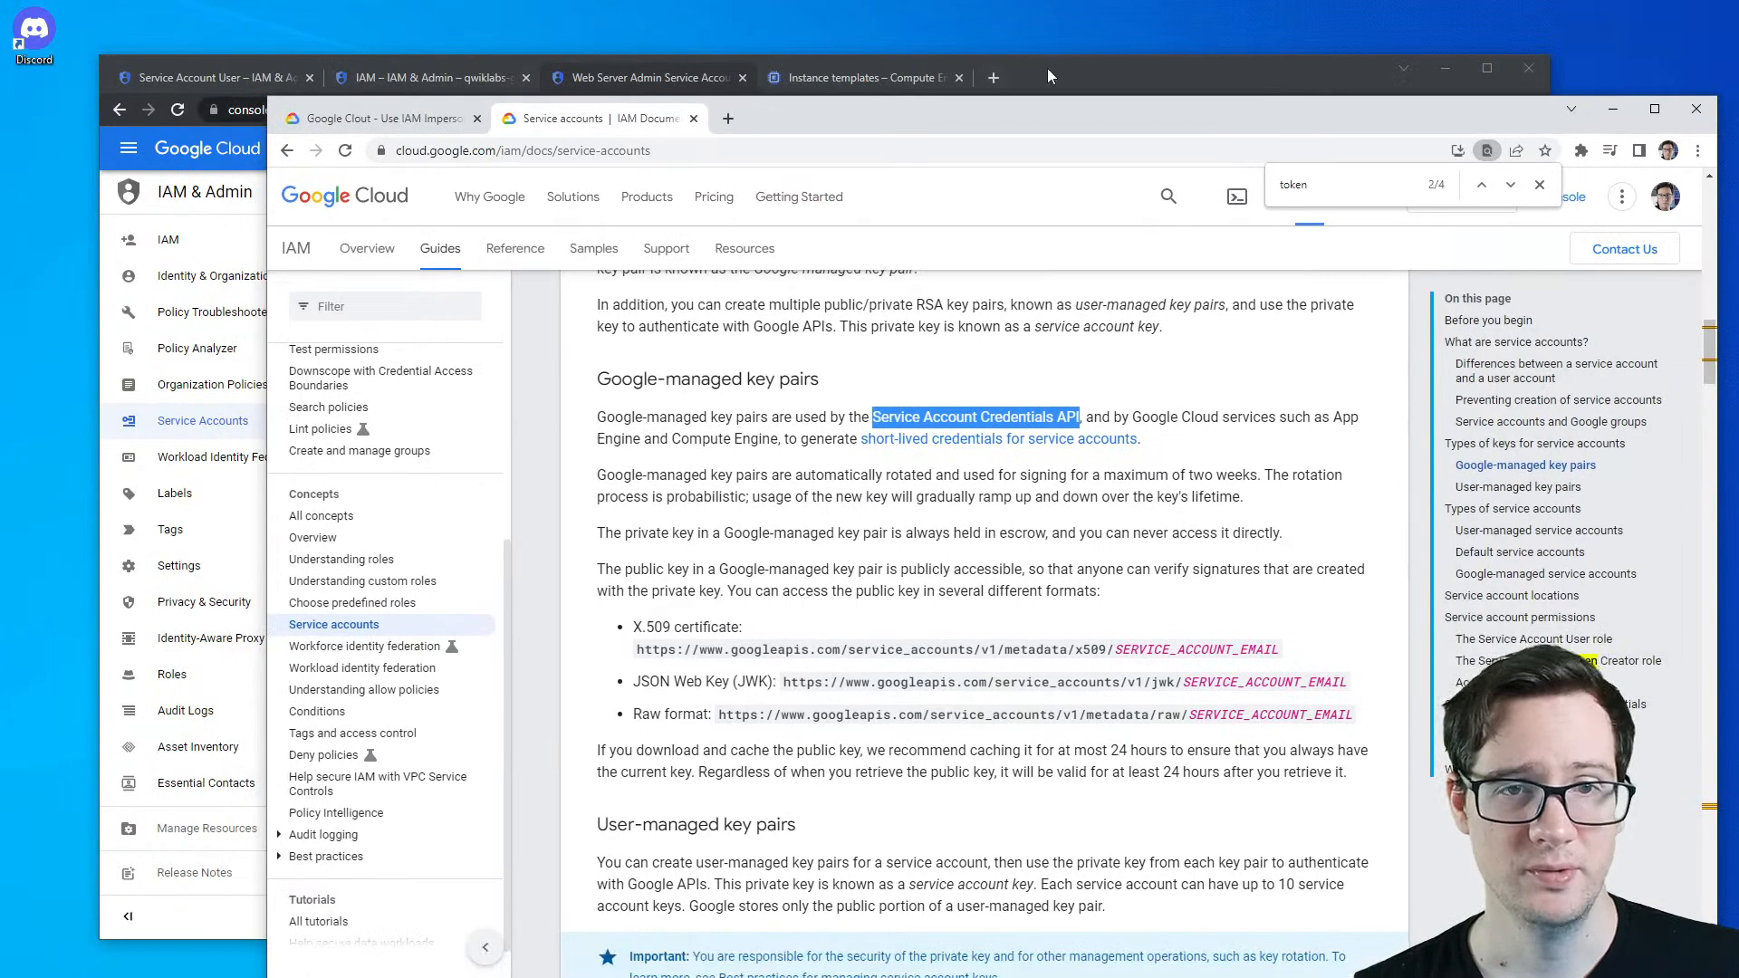
# - Open the Google Cloud console home in a new tab, search for "Service Account Credentials API" and open the matching Credentials page
pyautogui.click(1043, 67)
pyautogui.rightClick(220, 148)
pyautogui.click(279, 158)
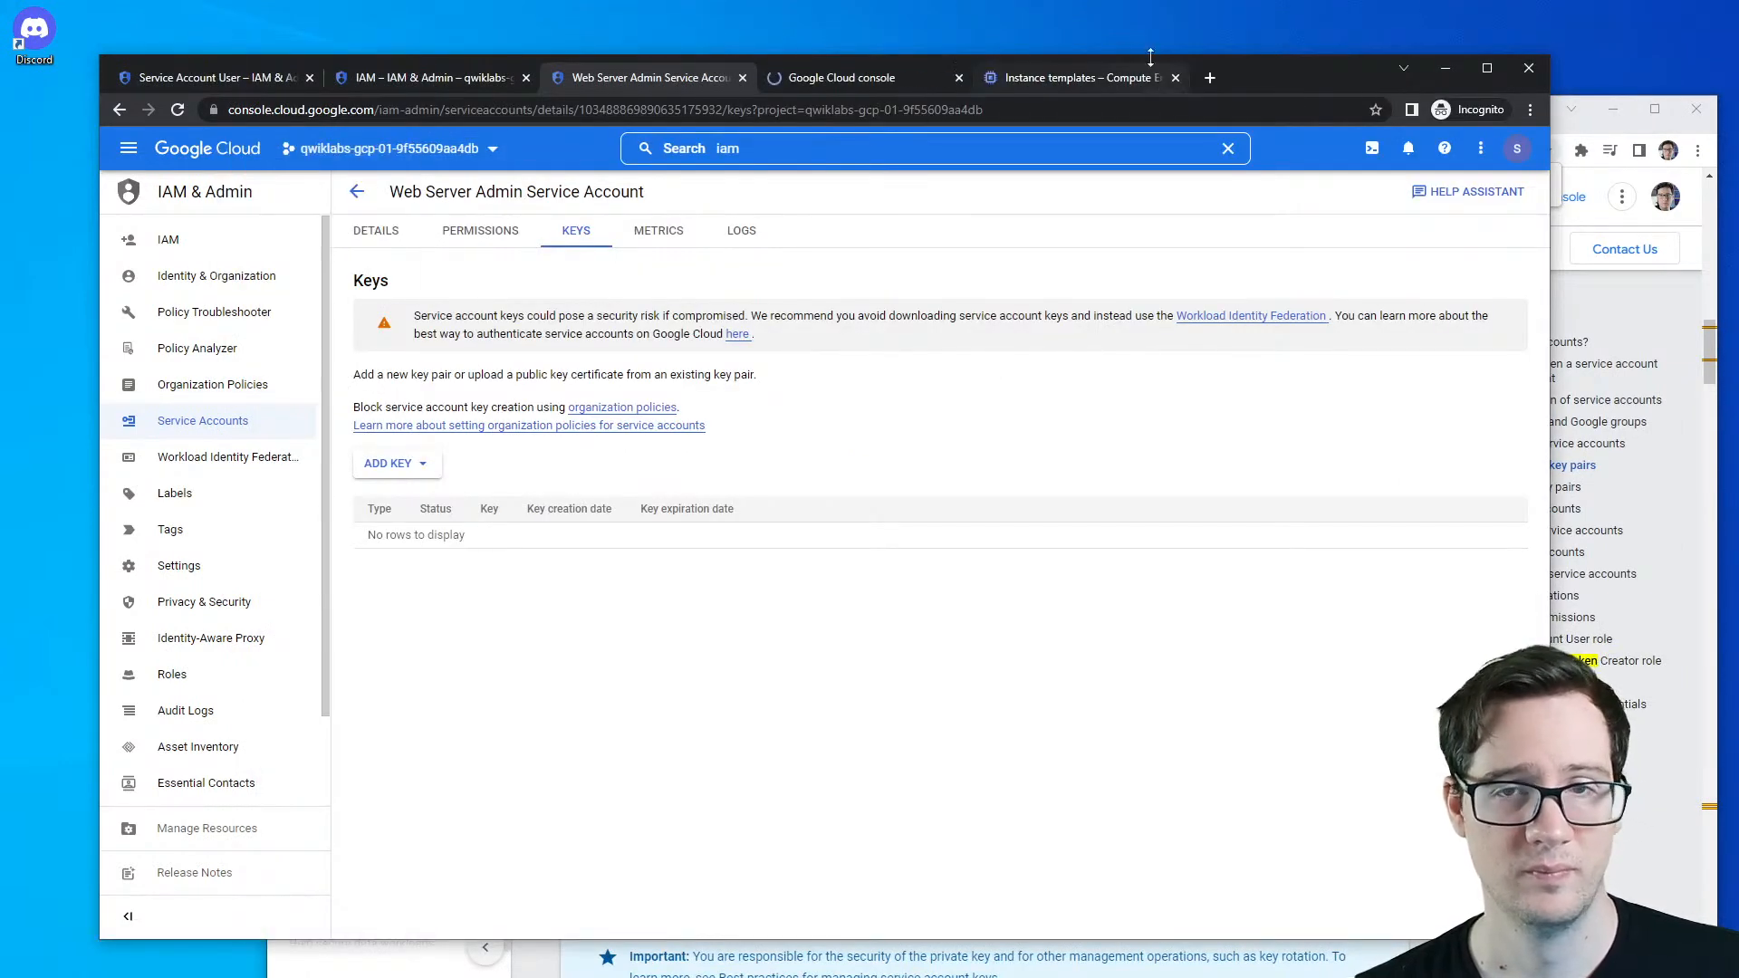
pyautogui.click(847, 82)
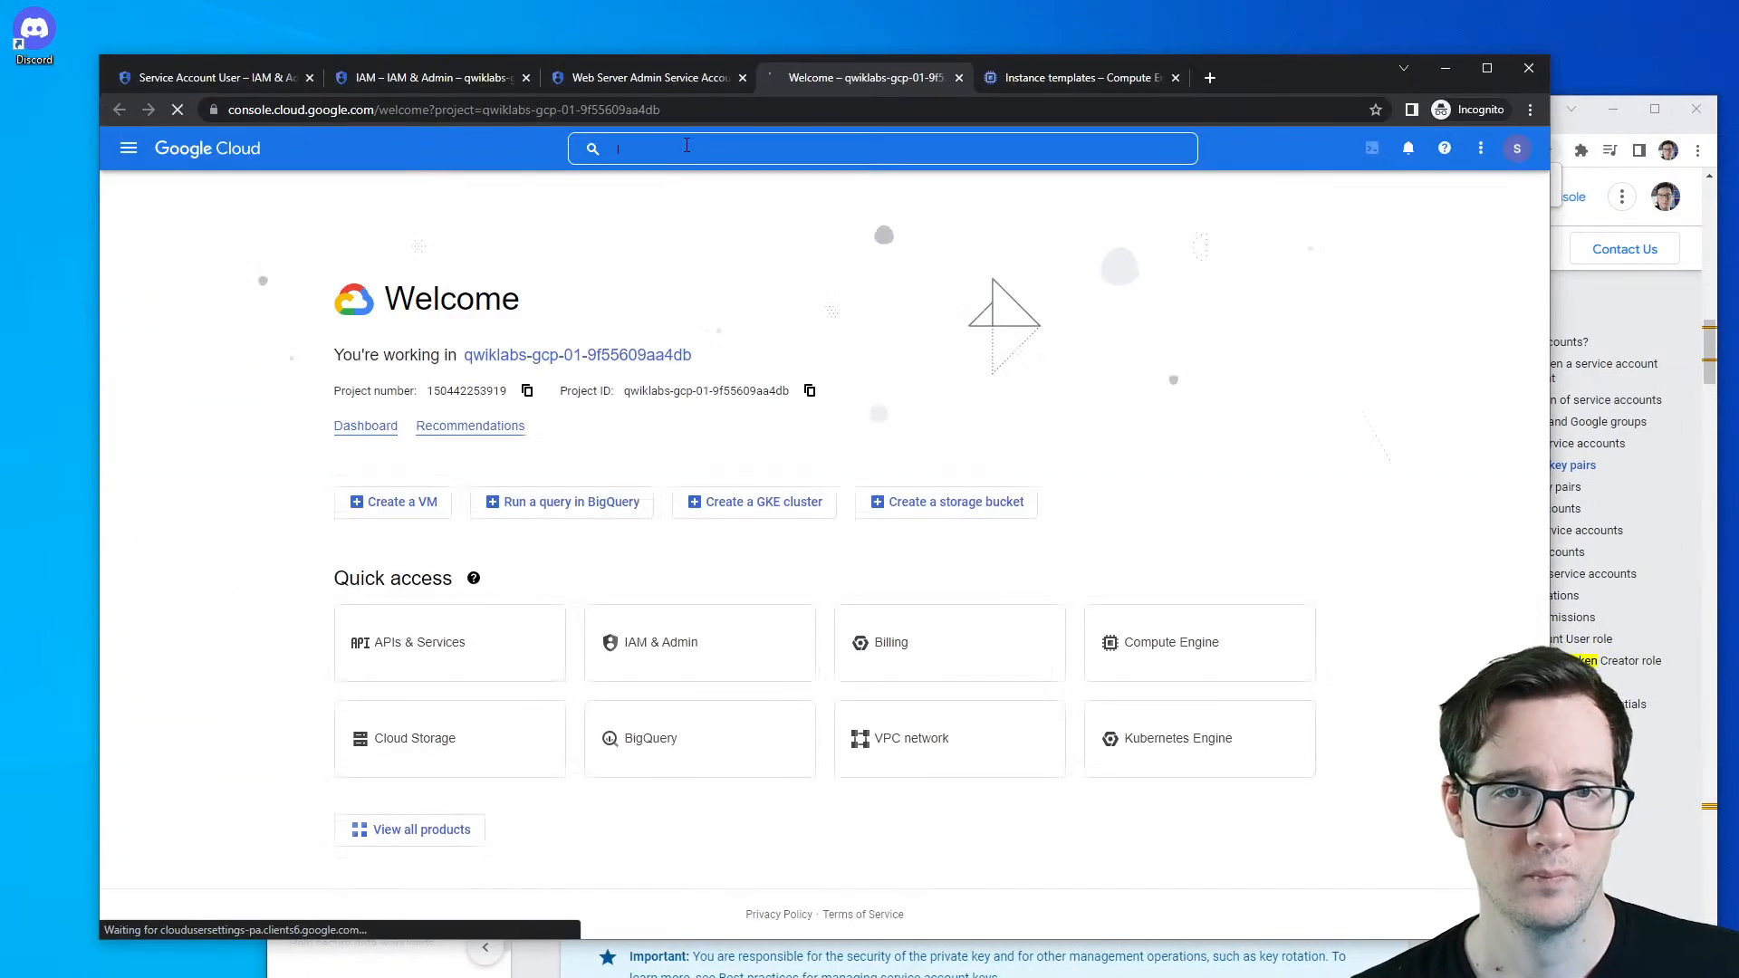
pyautogui.click(686, 154)
pyautogui.hotkey('ctrl', 'v')
pyautogui.click(791, 222)
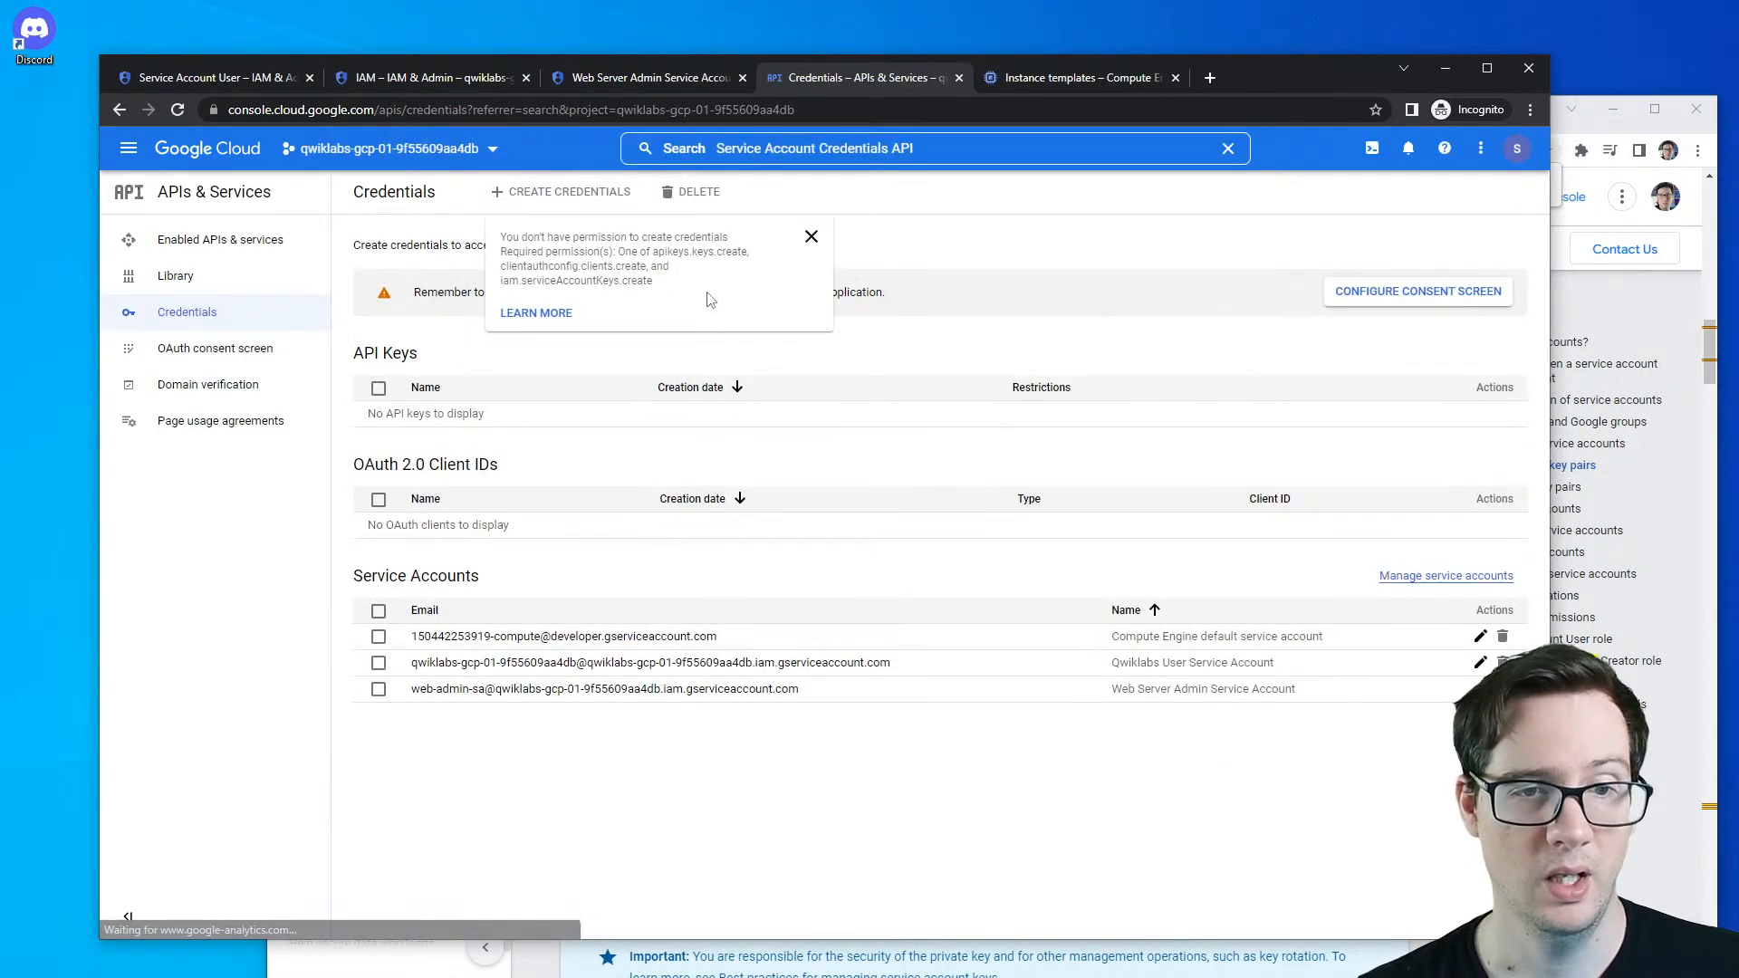
# - Open the web-admin-sa service account from the Credentials page, return to the list and check the permissions required to create credentials
pyautogui.click(811, 237)
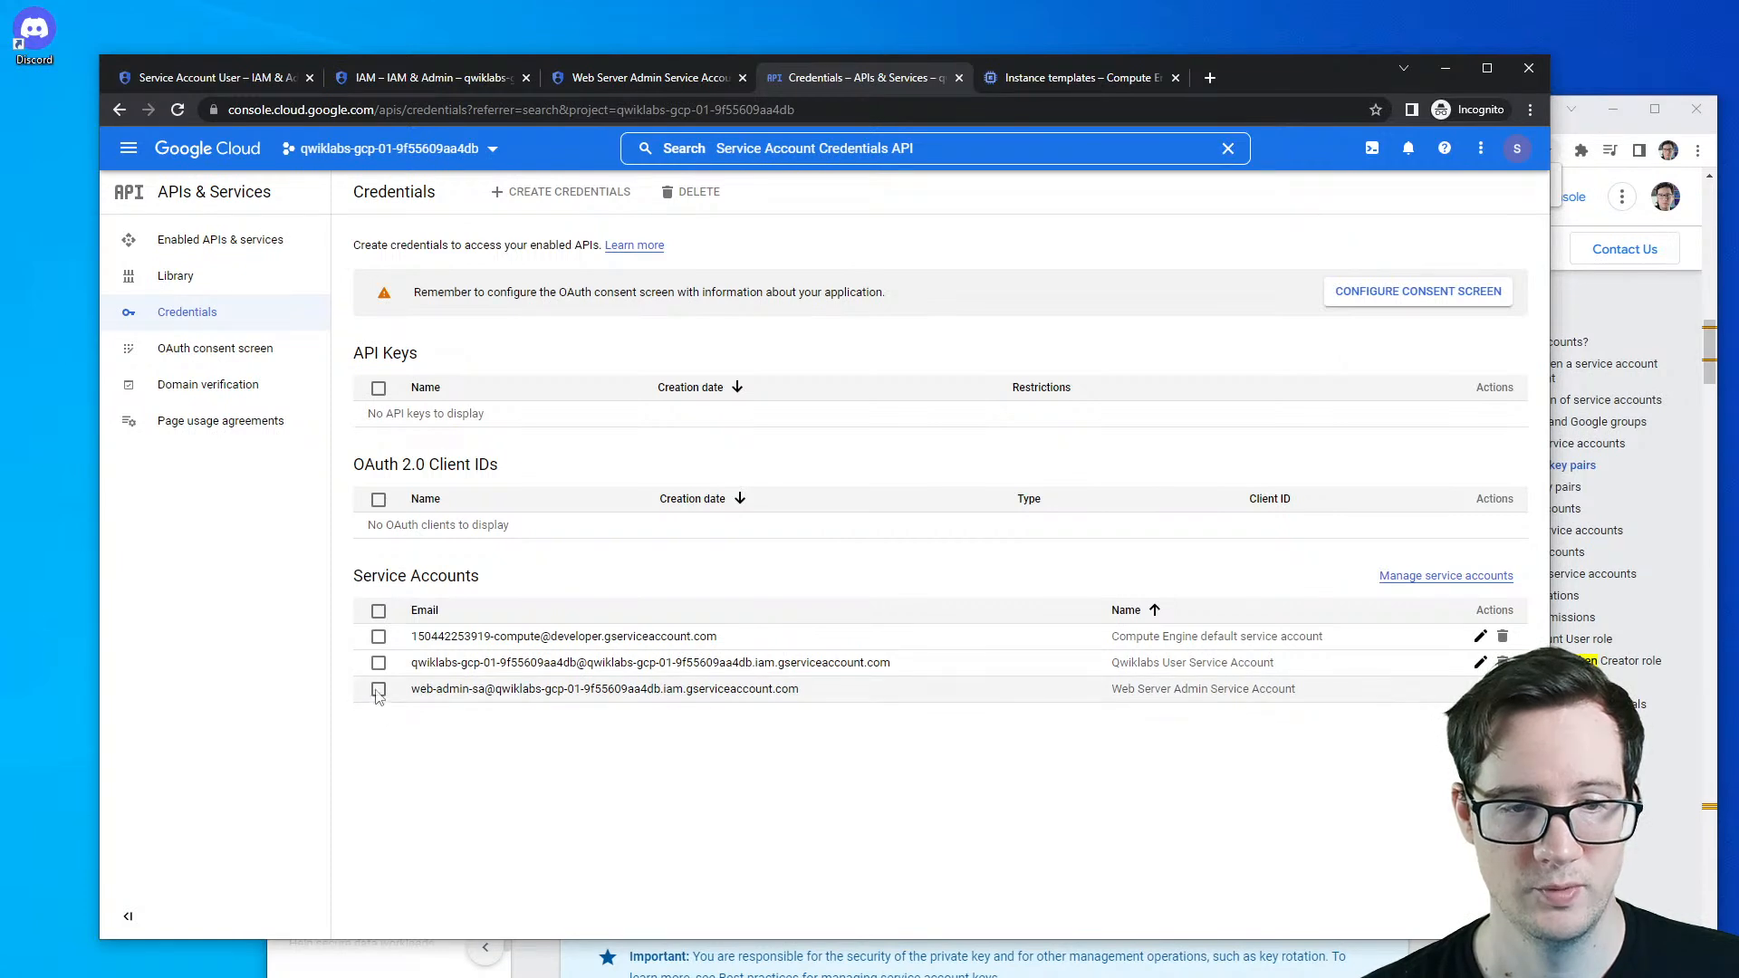
pyautogui.click(452, 690)
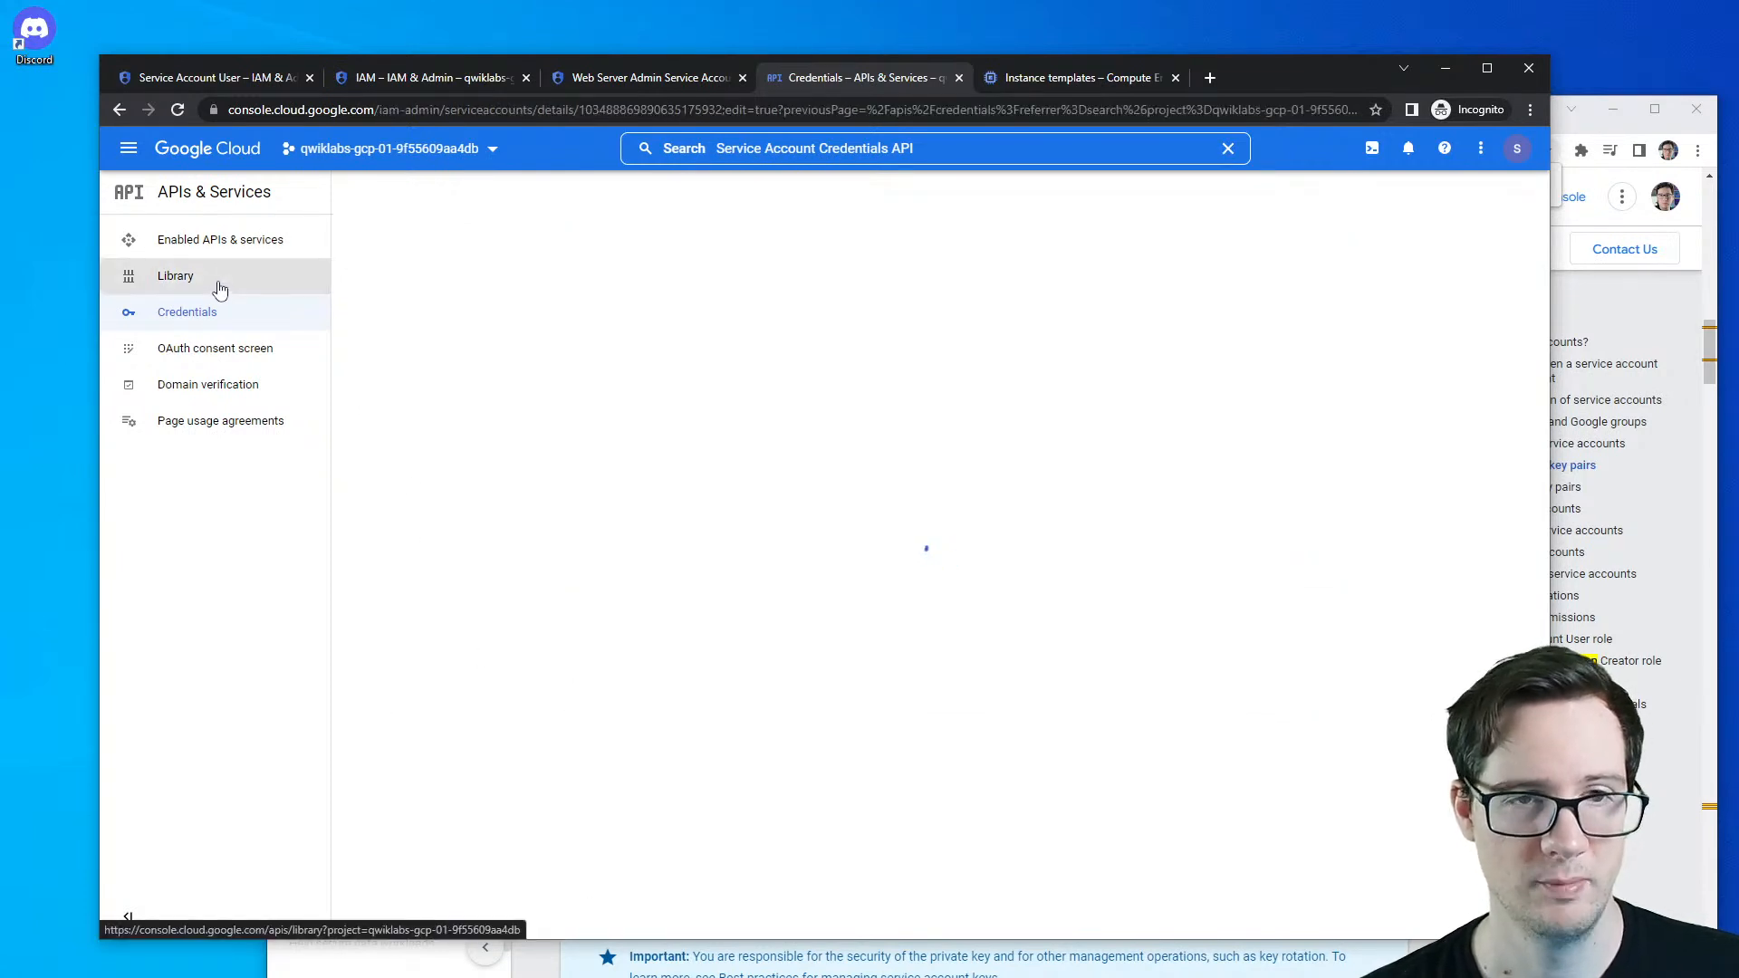
pyautogui.click(118, 111)
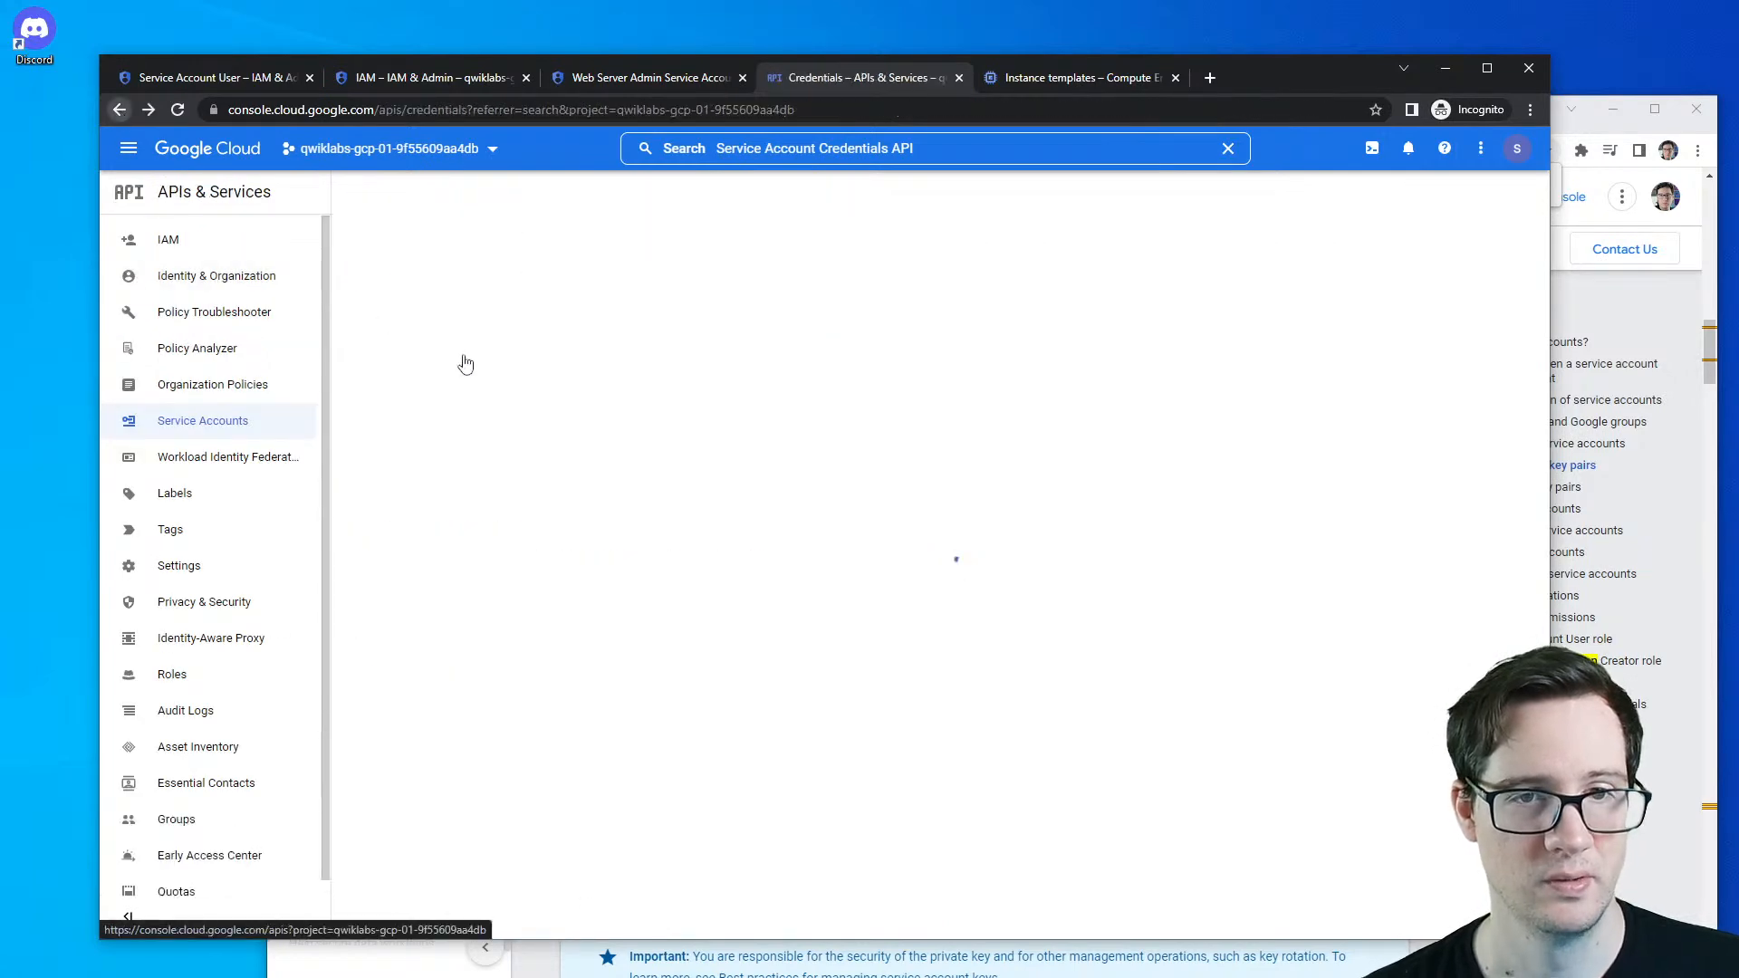
pyautogui.click(810, 237)
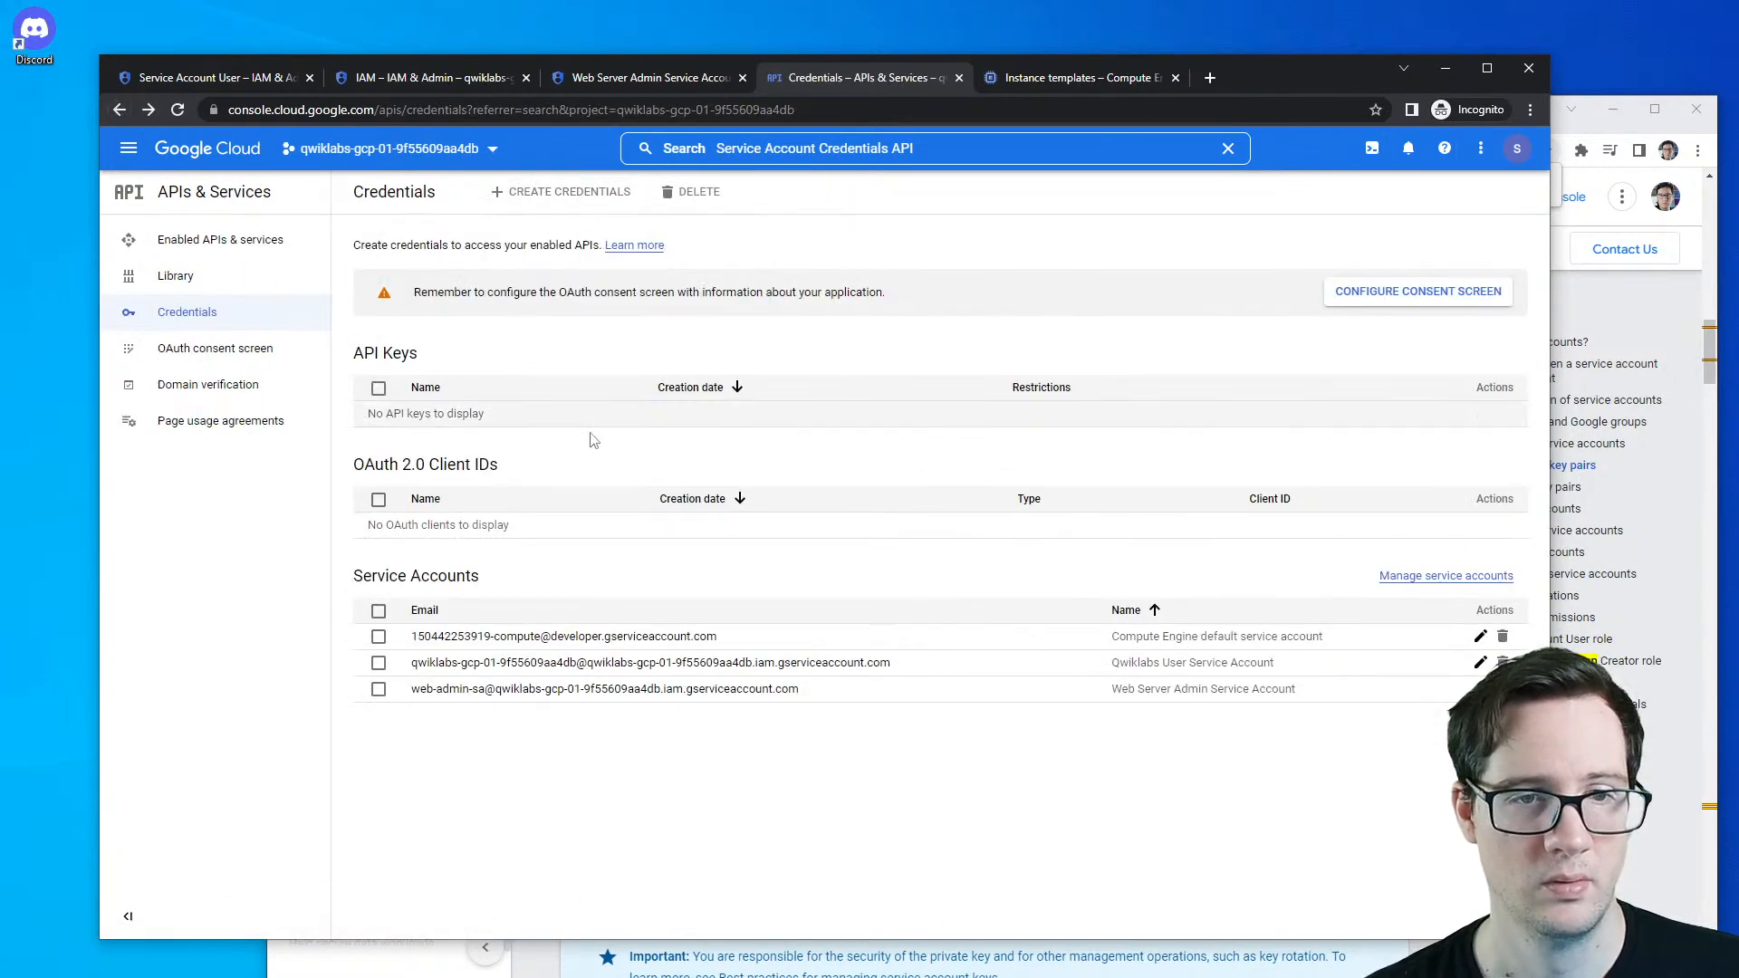
pyautogui.moveTo(547, 196)
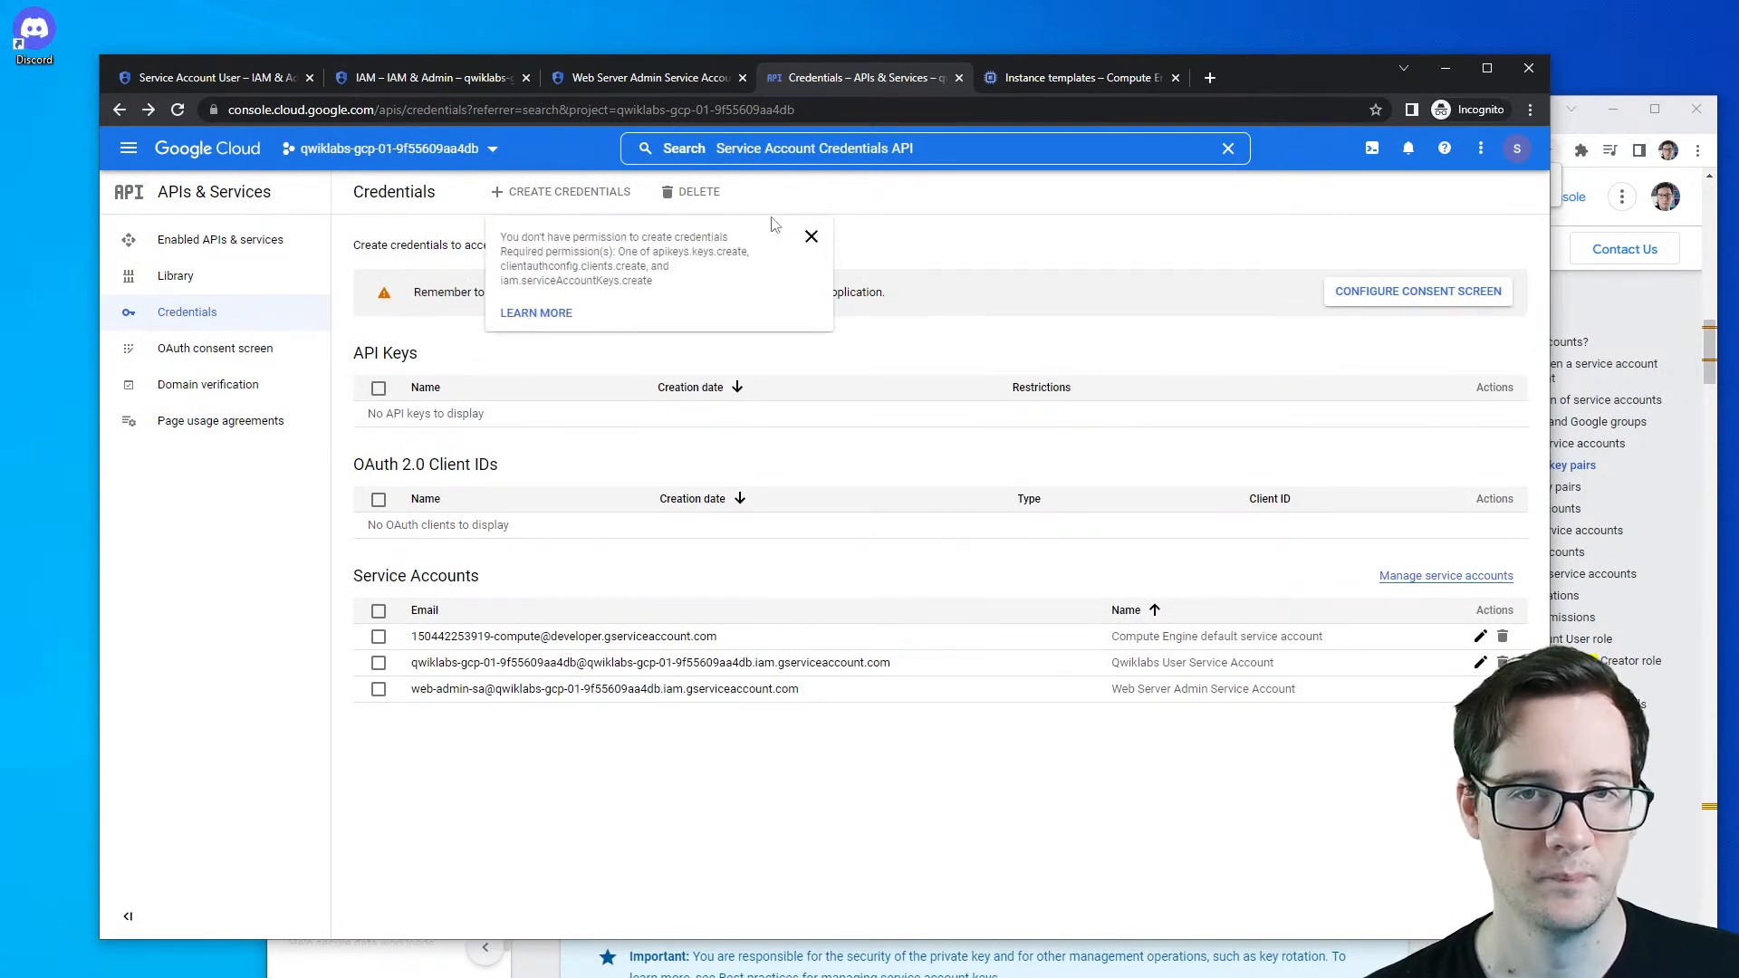
pyautogui.click(812, 236)
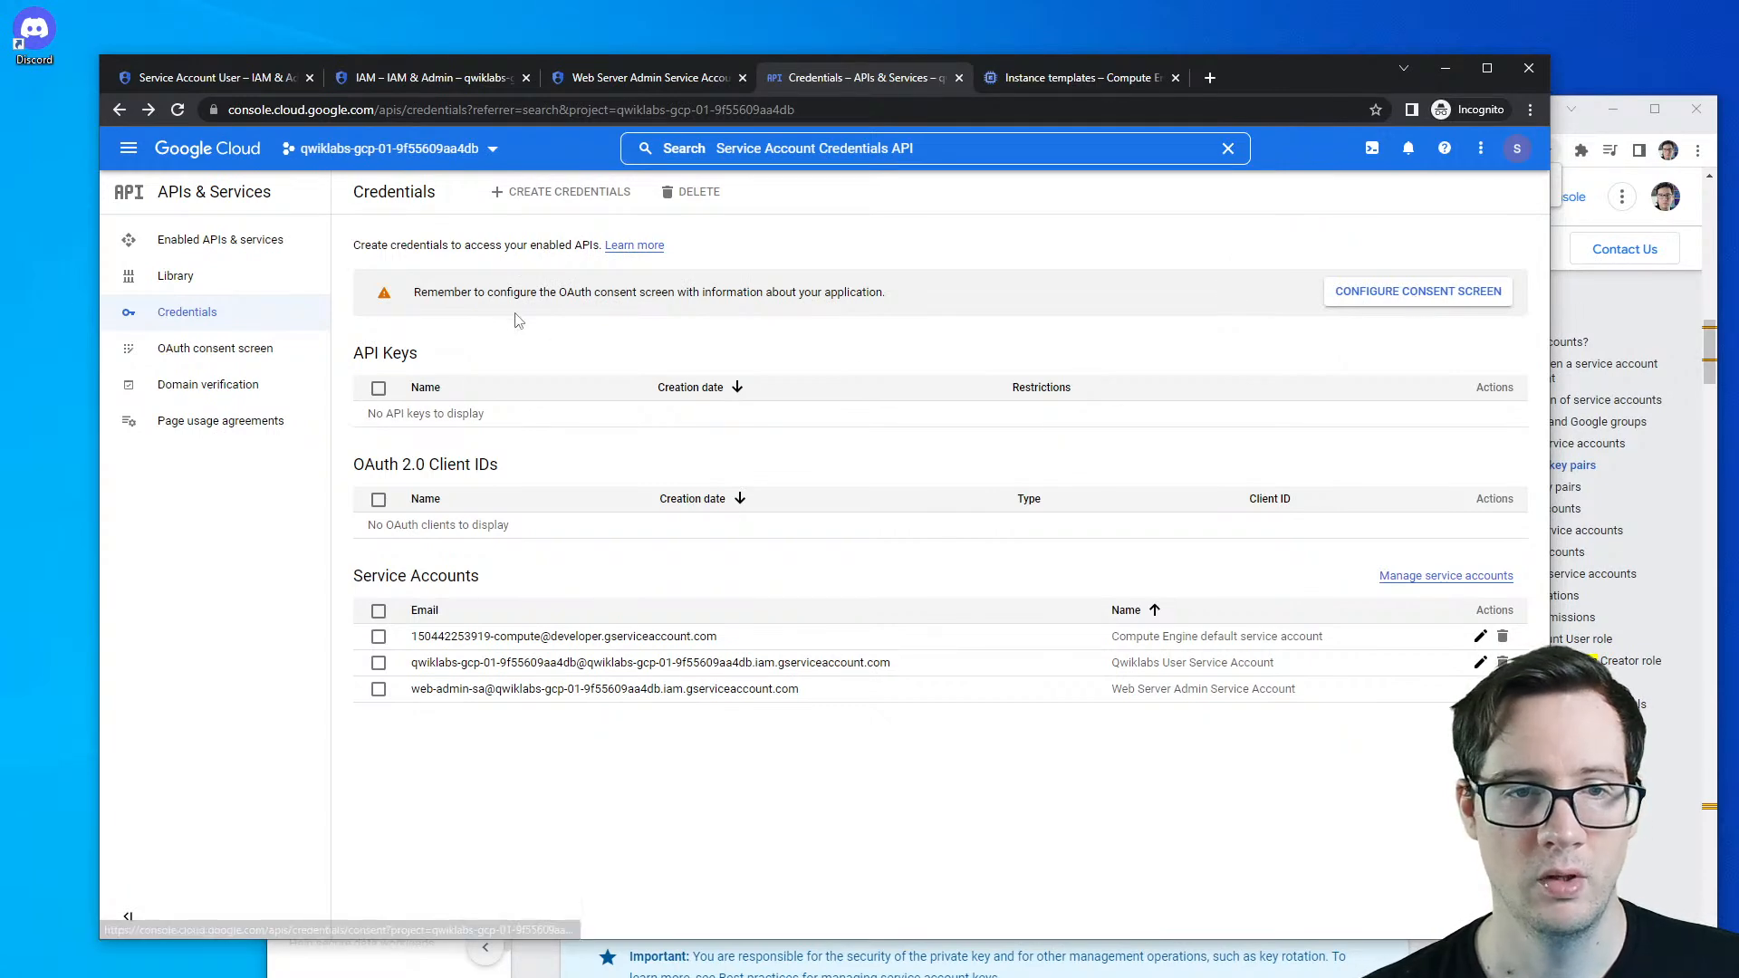
# - Open the OAuth consent screen configuration and compare the Internal and External user types, keeping Internal selected
pyautogui.moveTo(486, 291); pyautogui.dragTo(819, 287)
pyautogui.click(1383, 291)
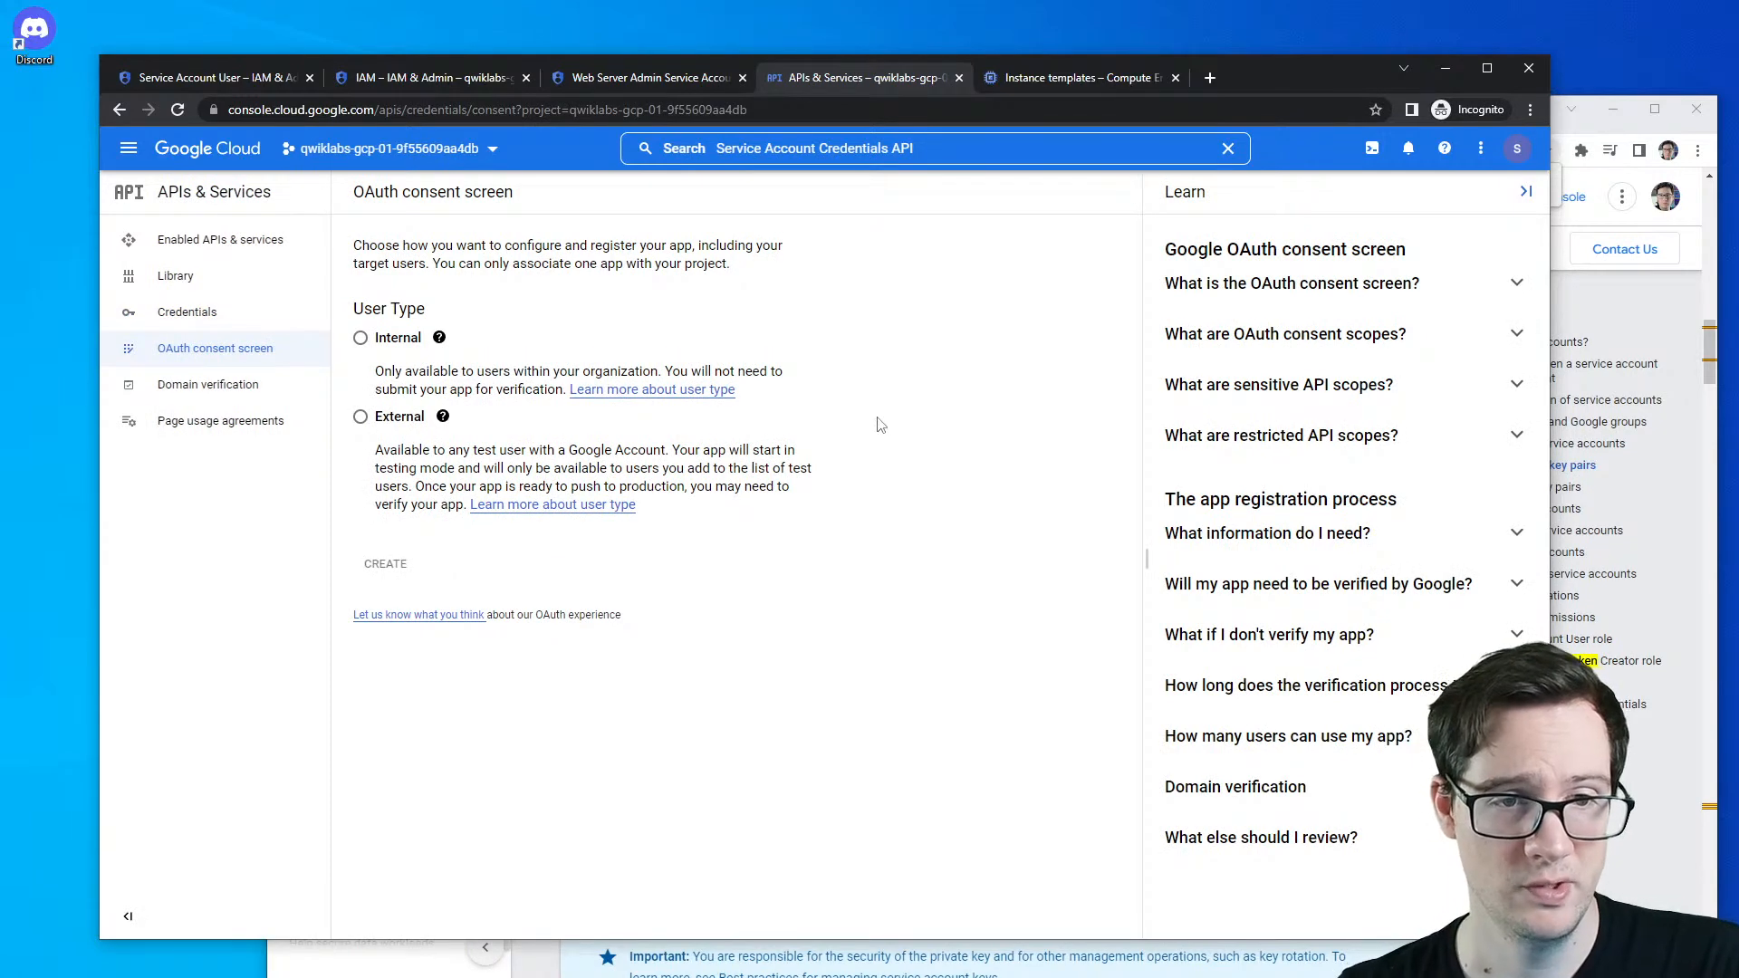
pyautogui.moveTo(412, 372); pyautogui.dragTo(688, 371)
pyautogui.click(361, 336)
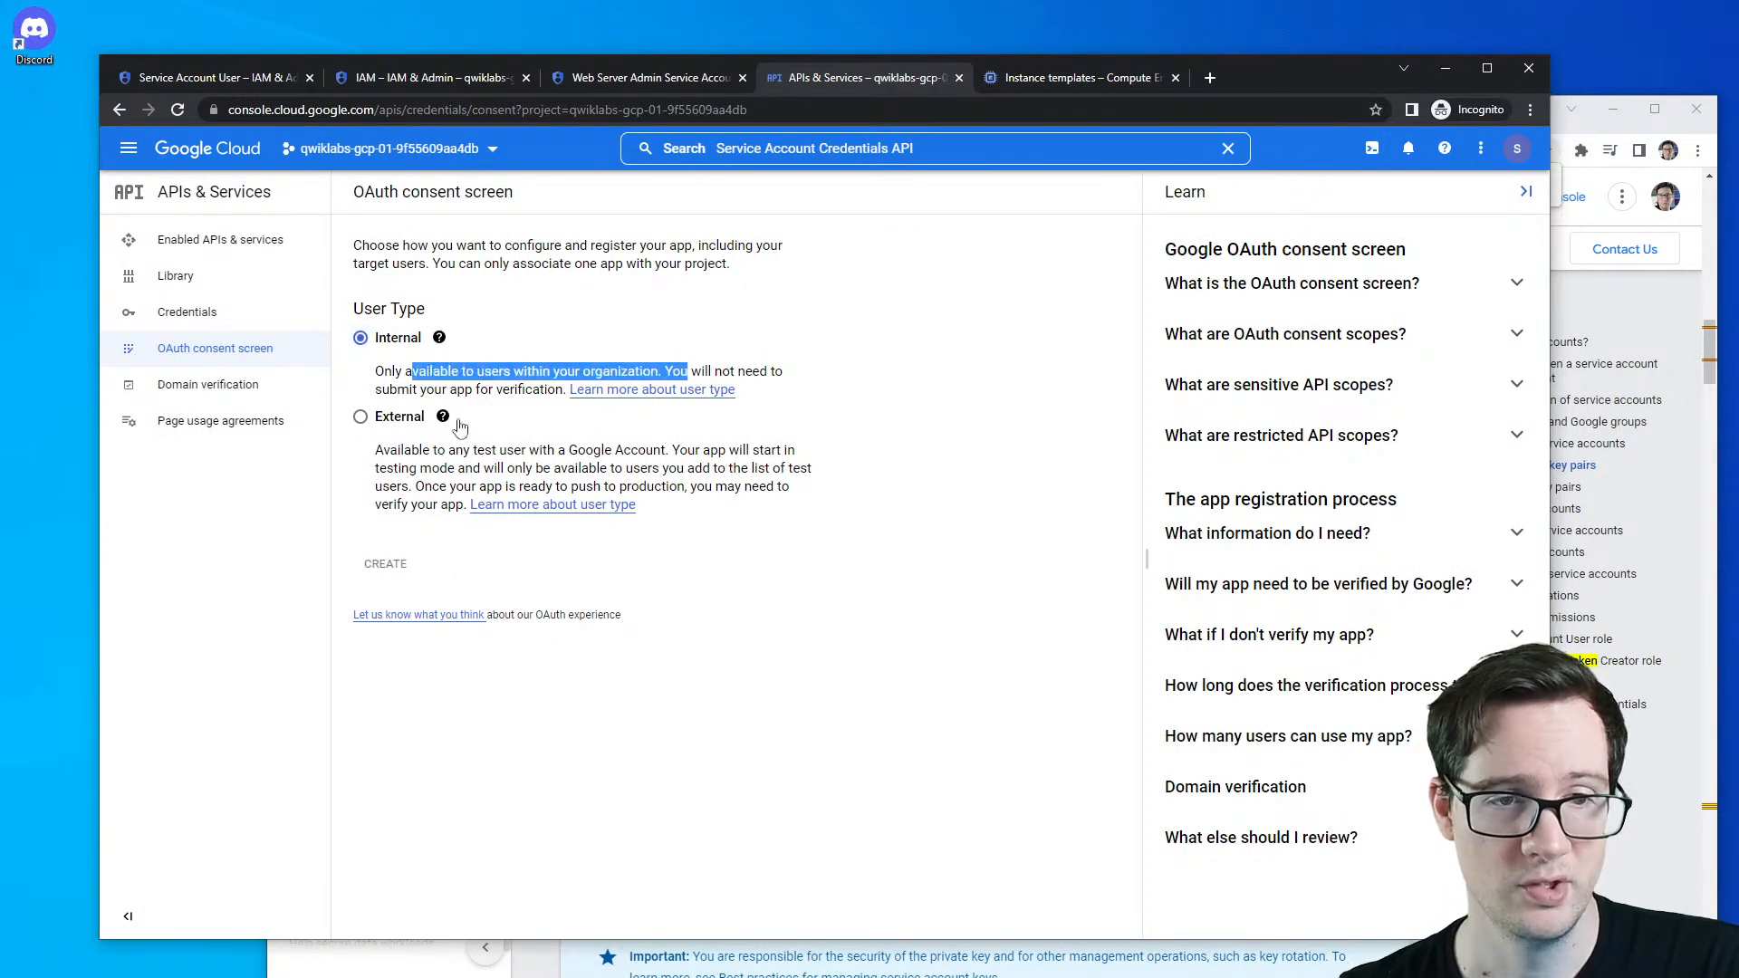
pyautogui.moveTo(443, 416)
pyautogui.click(595, 455)
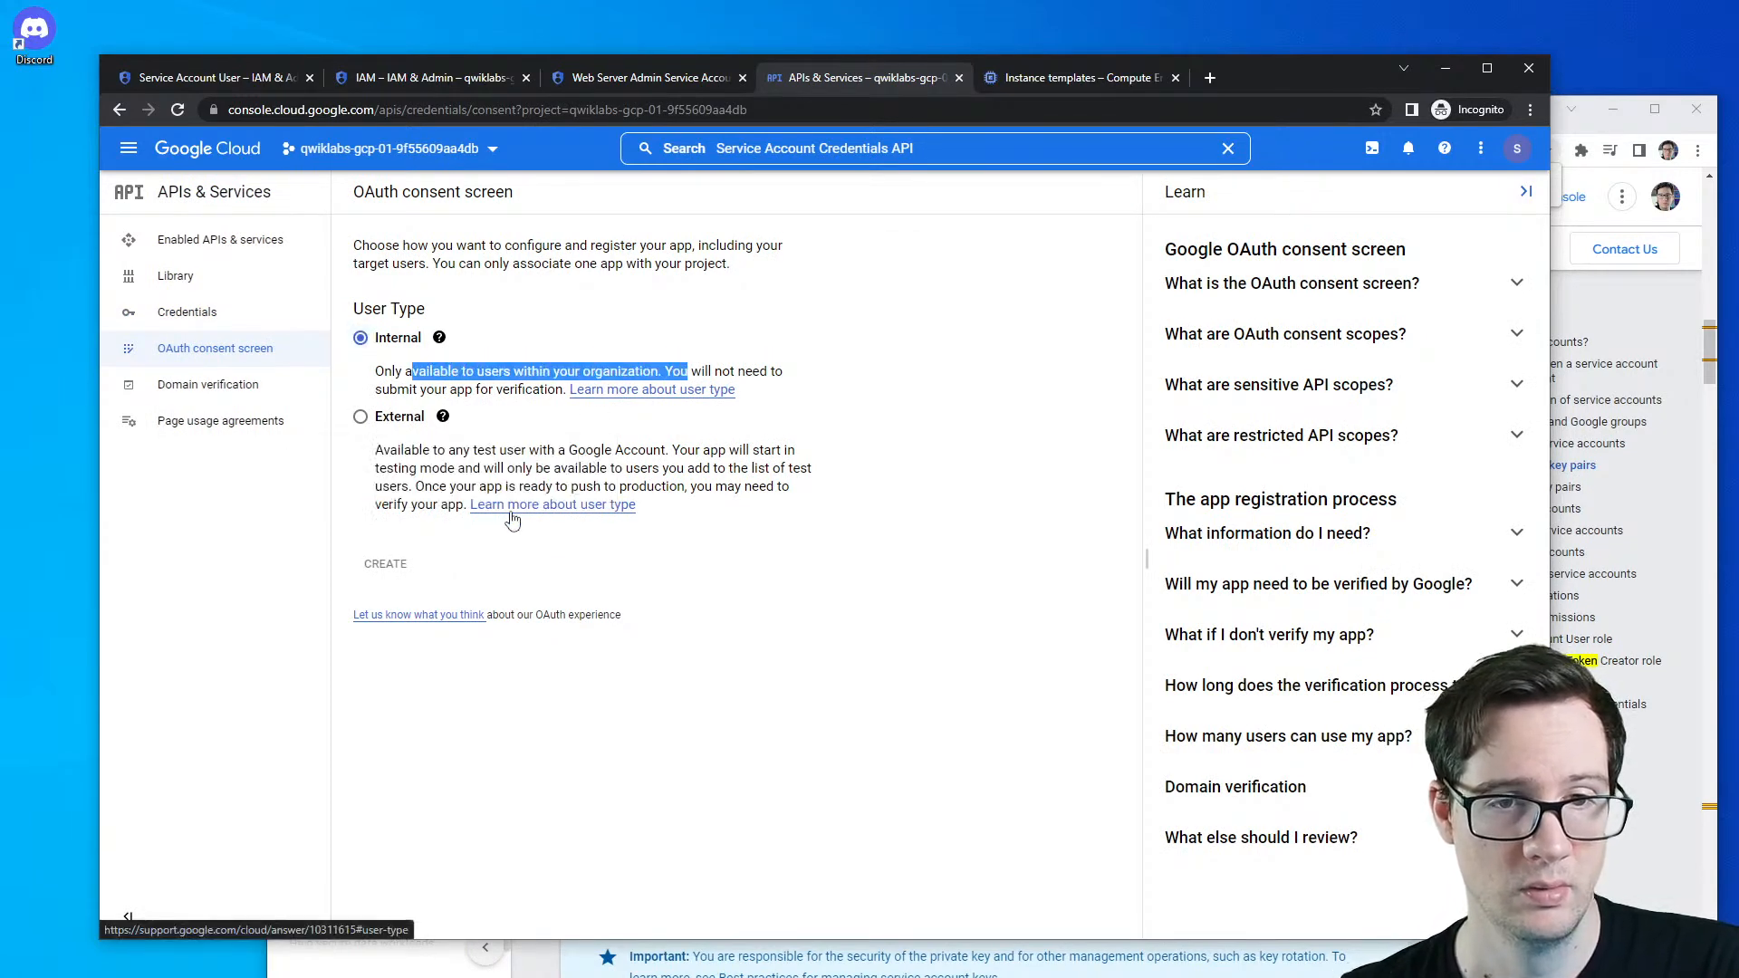
pyautogui.click(357, 429)
pyautogui.click(361, 340)
pyautogui.moveTo(671, 449); pyautogui.dragTo(785, 469)
pyautogui.click(906, 405)
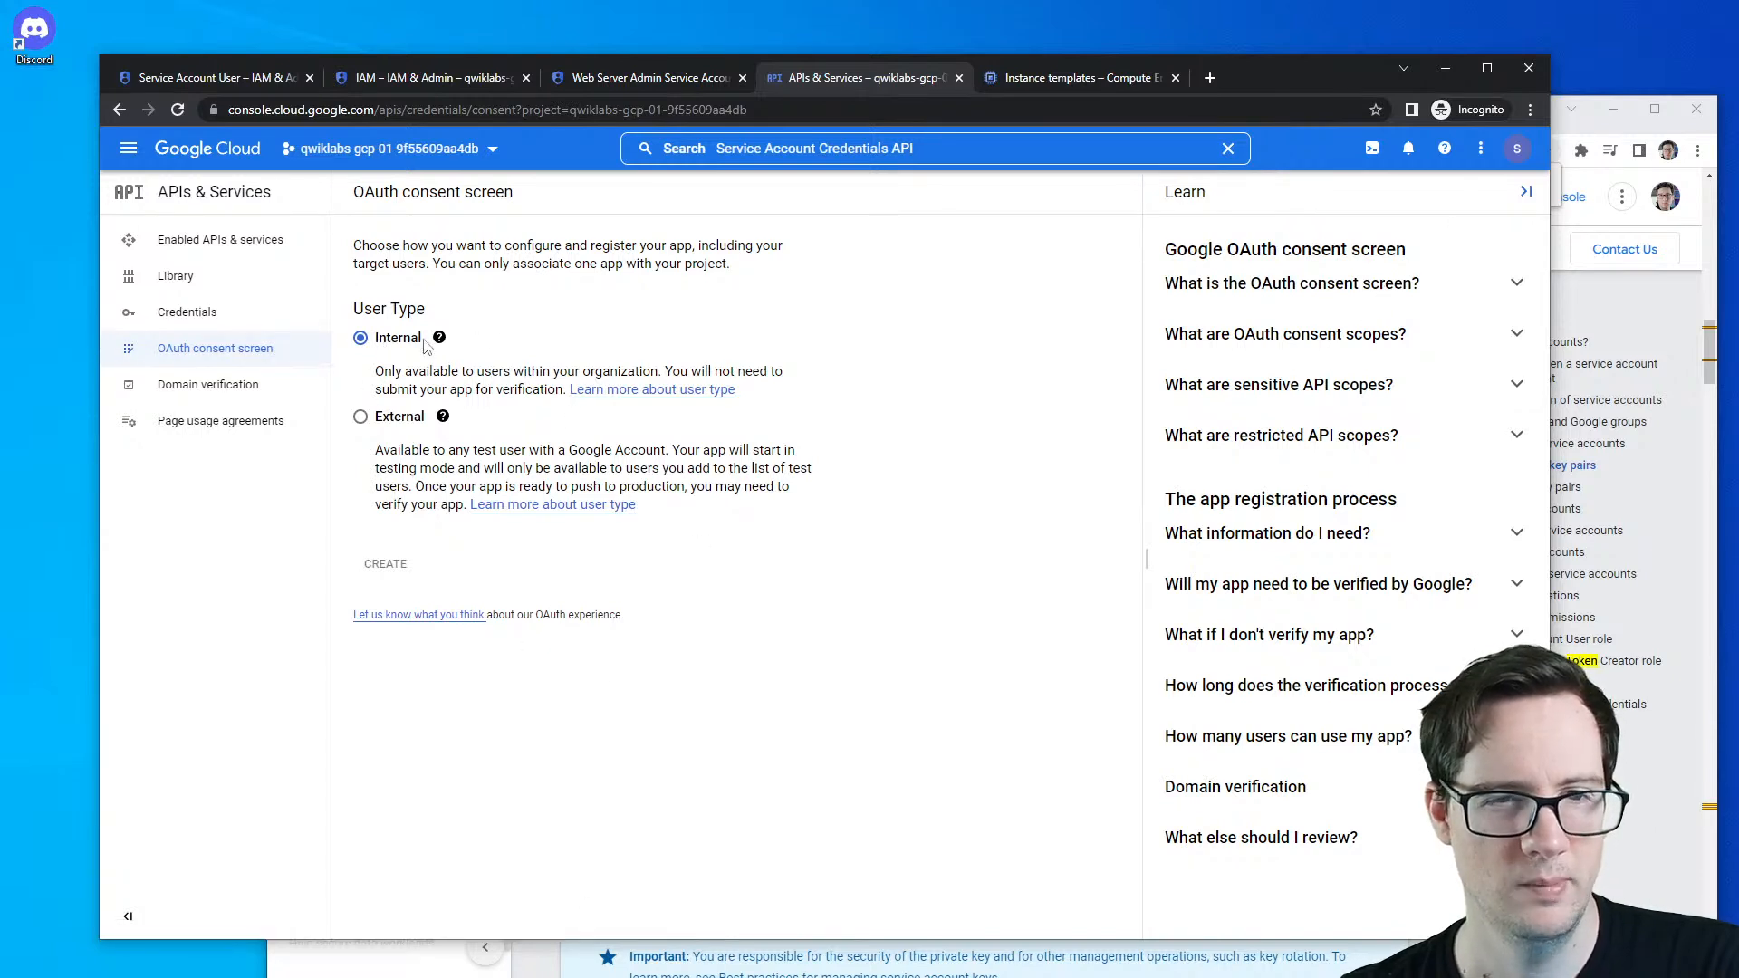
# - Recheck the Credentials page and the Internal user type on the OAuth consent screen, ending back on Credentials
pyautogui.click(226, 314)
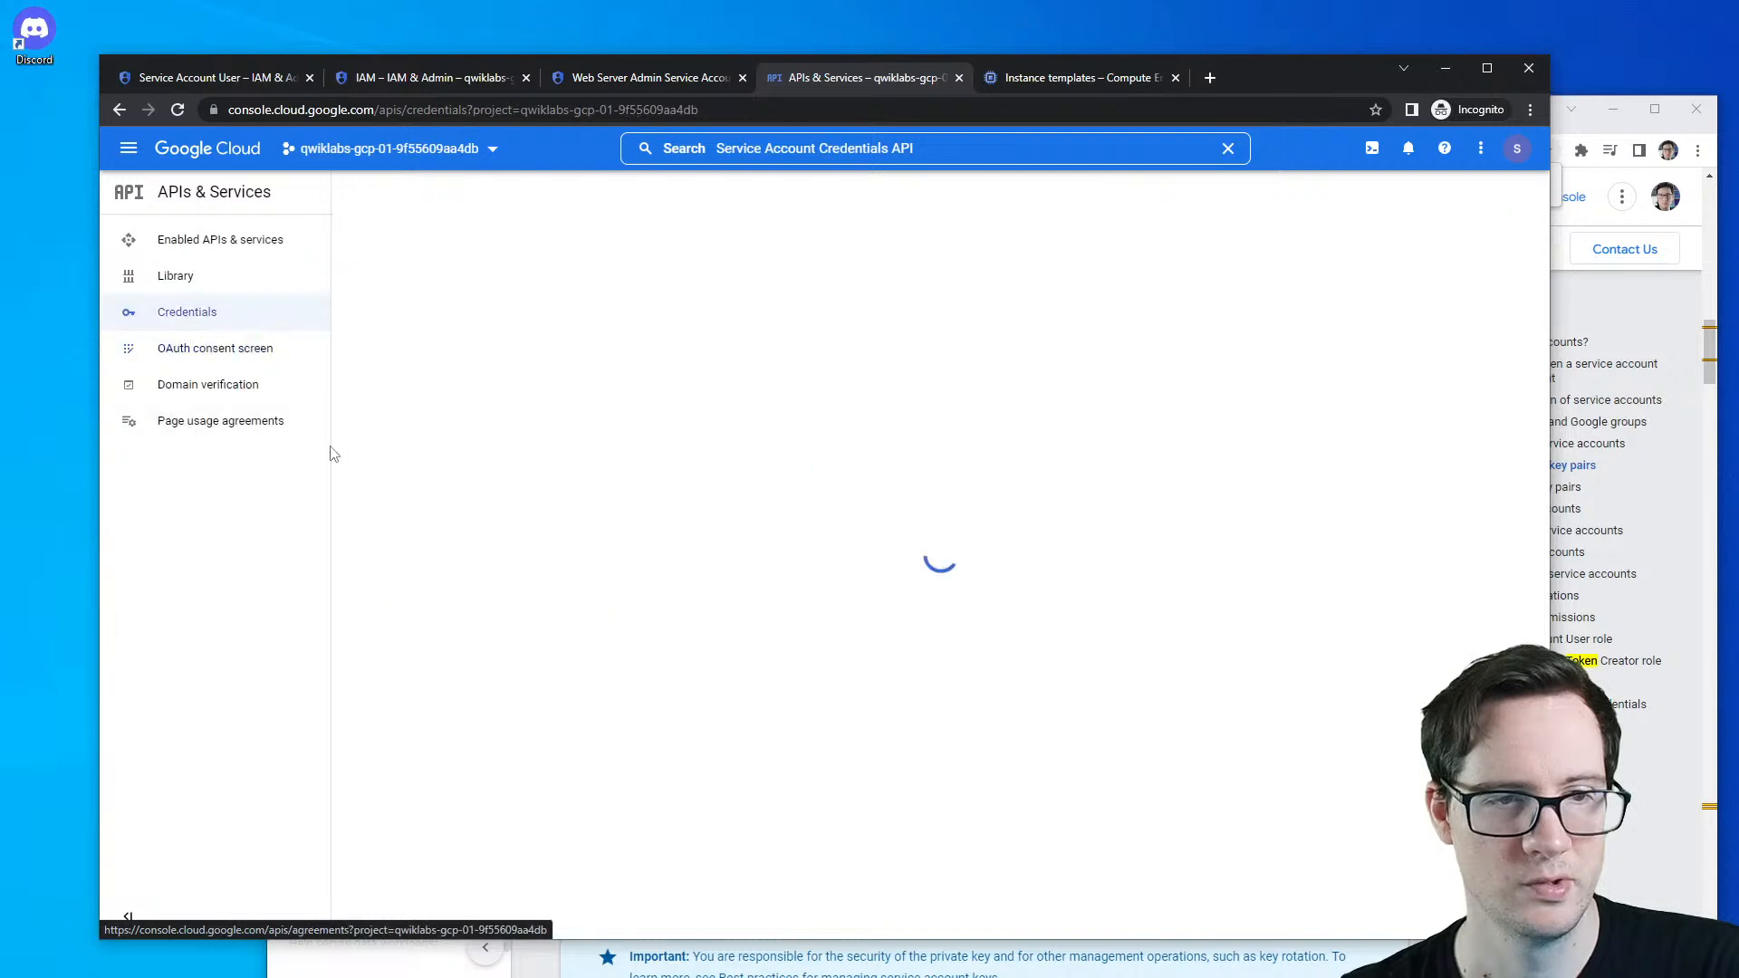
pyautogui.click(812, 236)
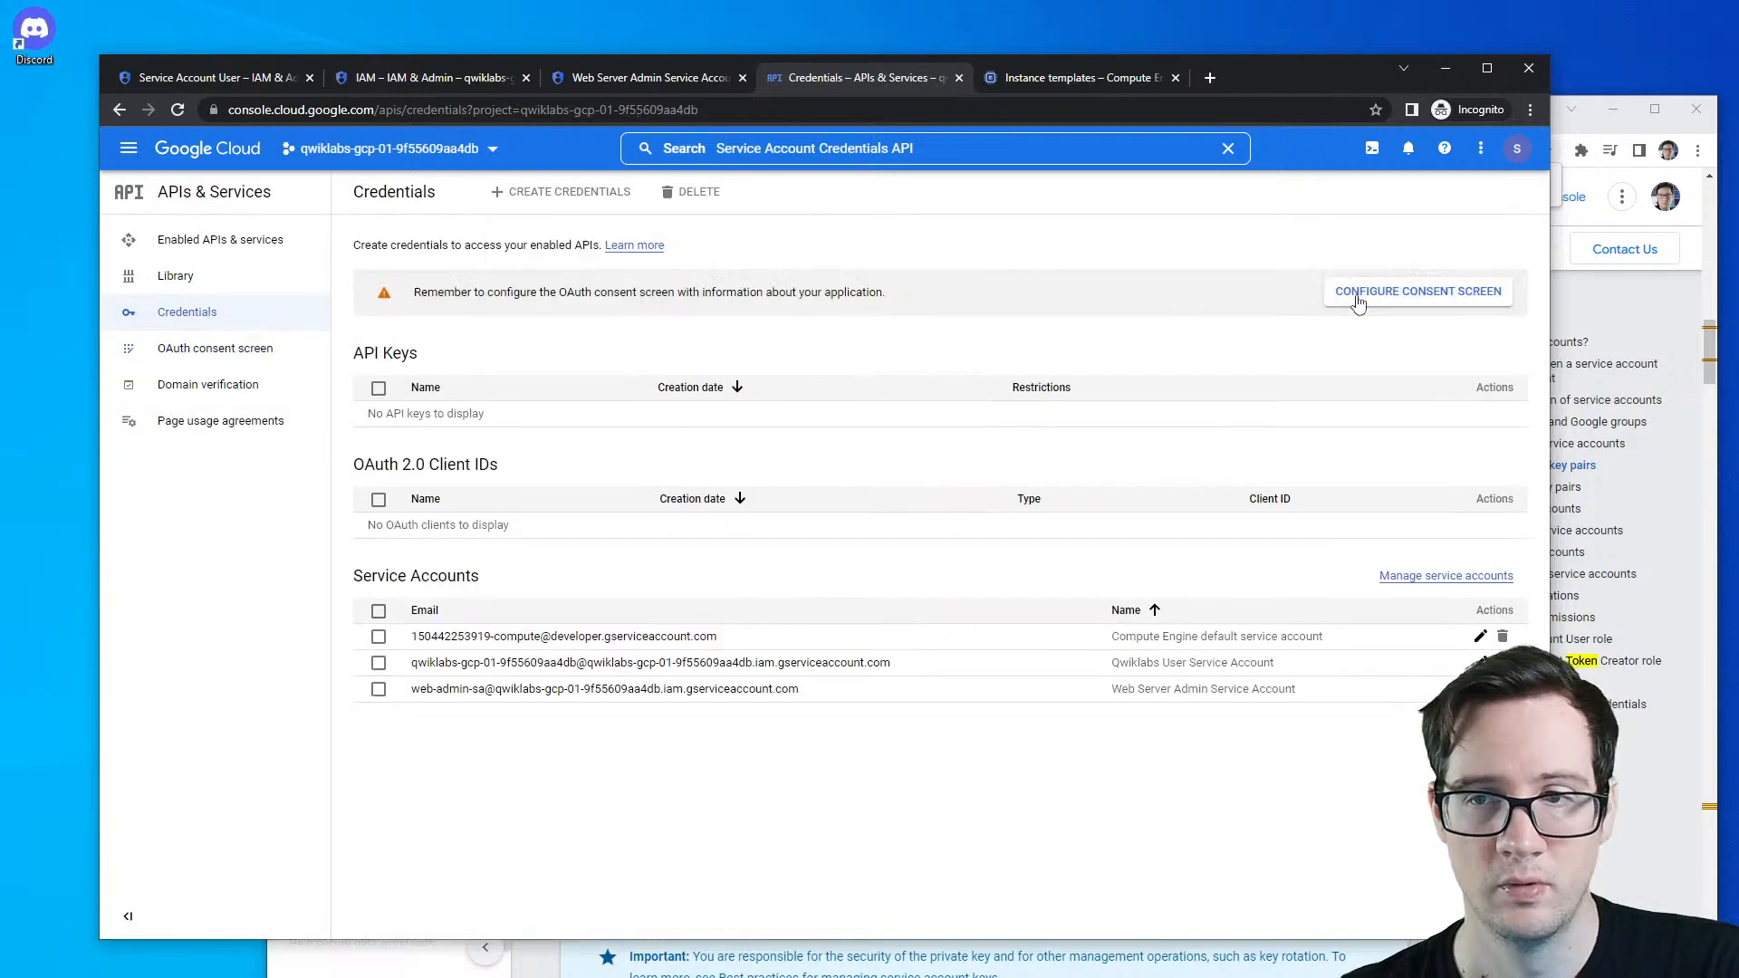
pyautogui.click(1351, 297)
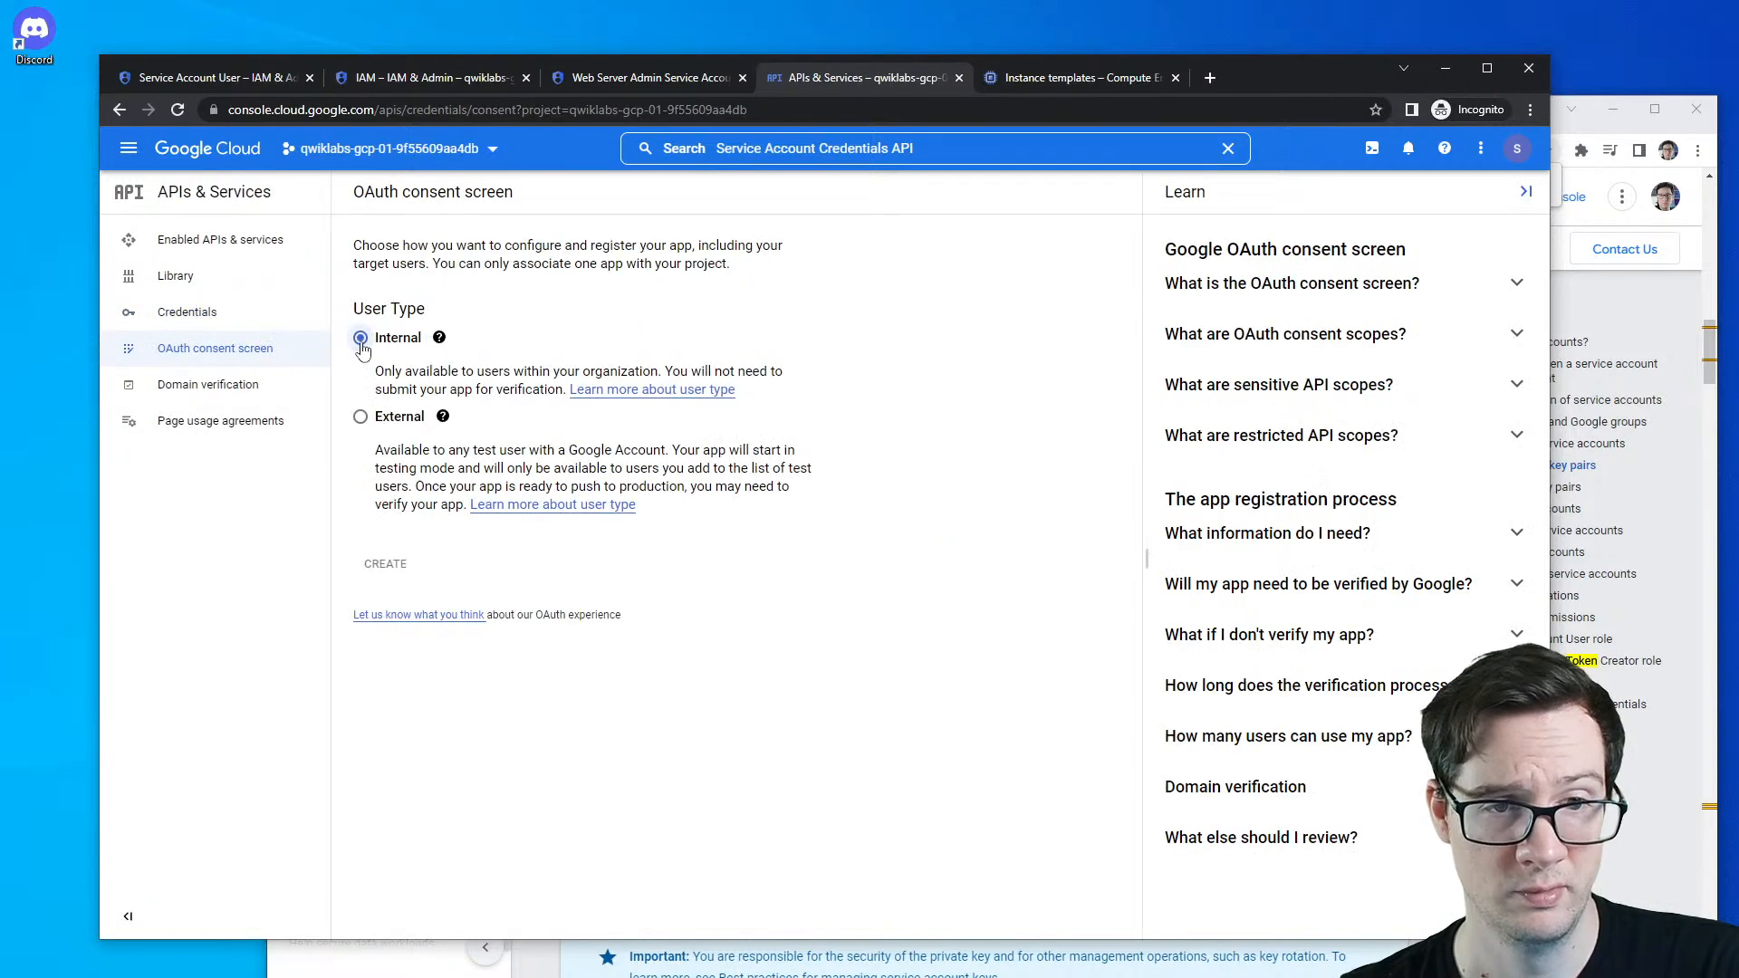
pyautogui.click(361, 337)
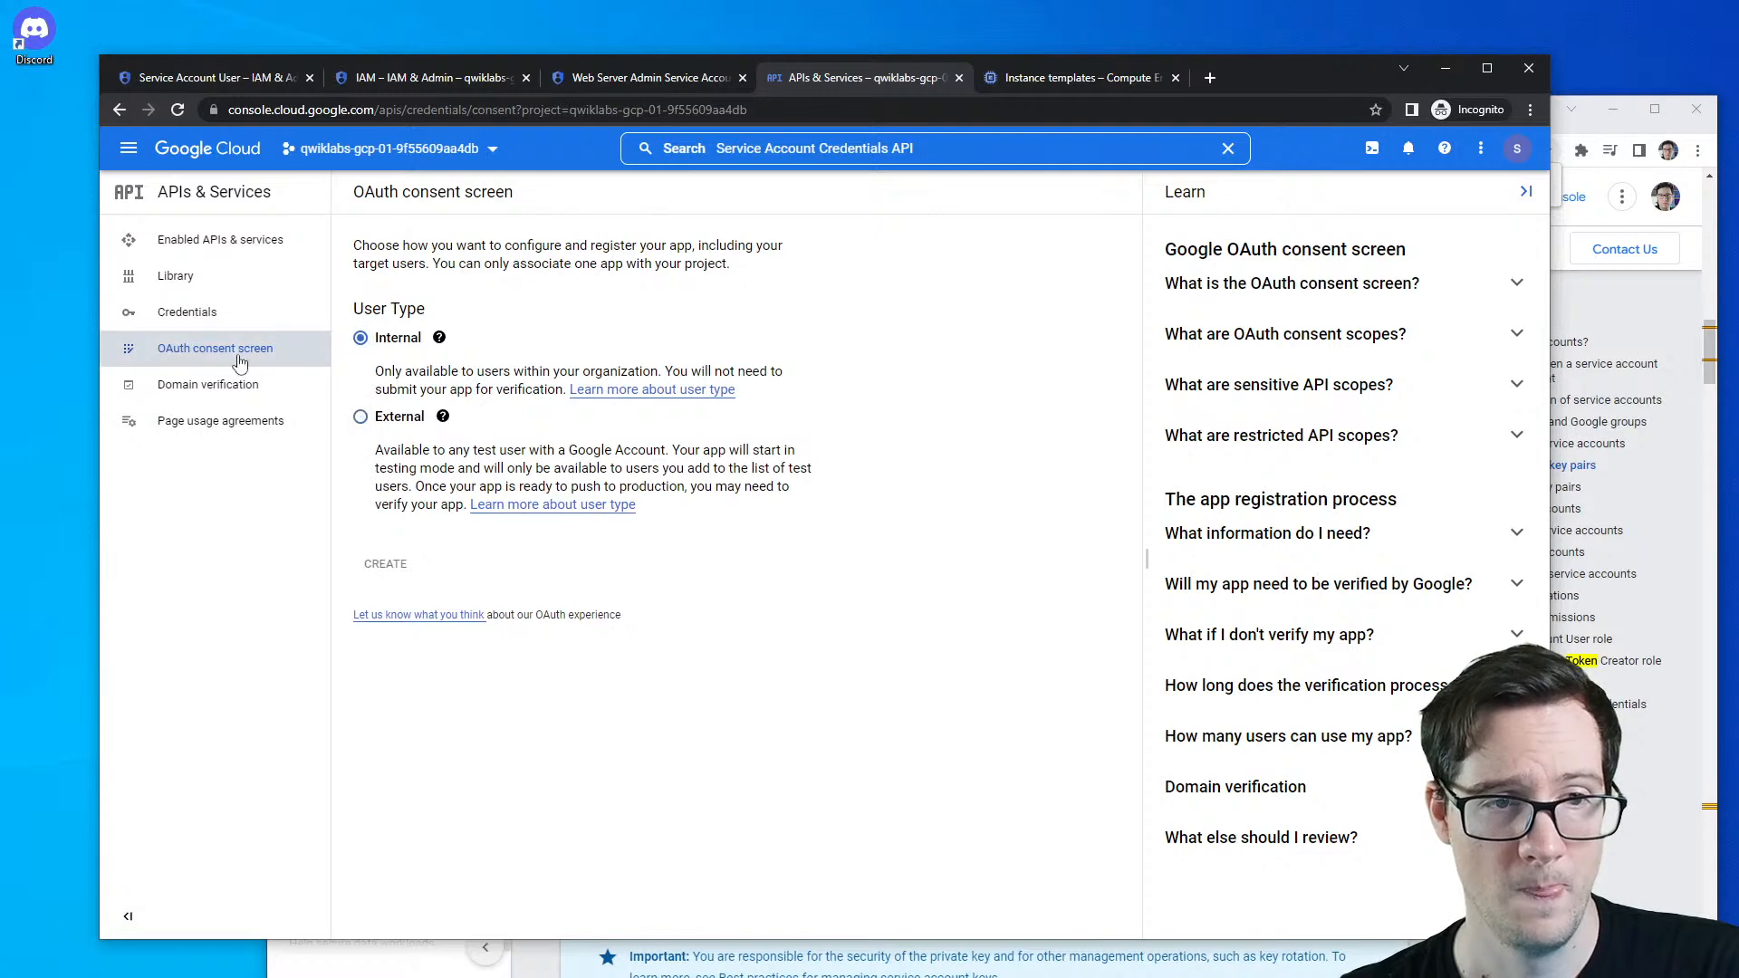
pyautogui.click(186, 312)
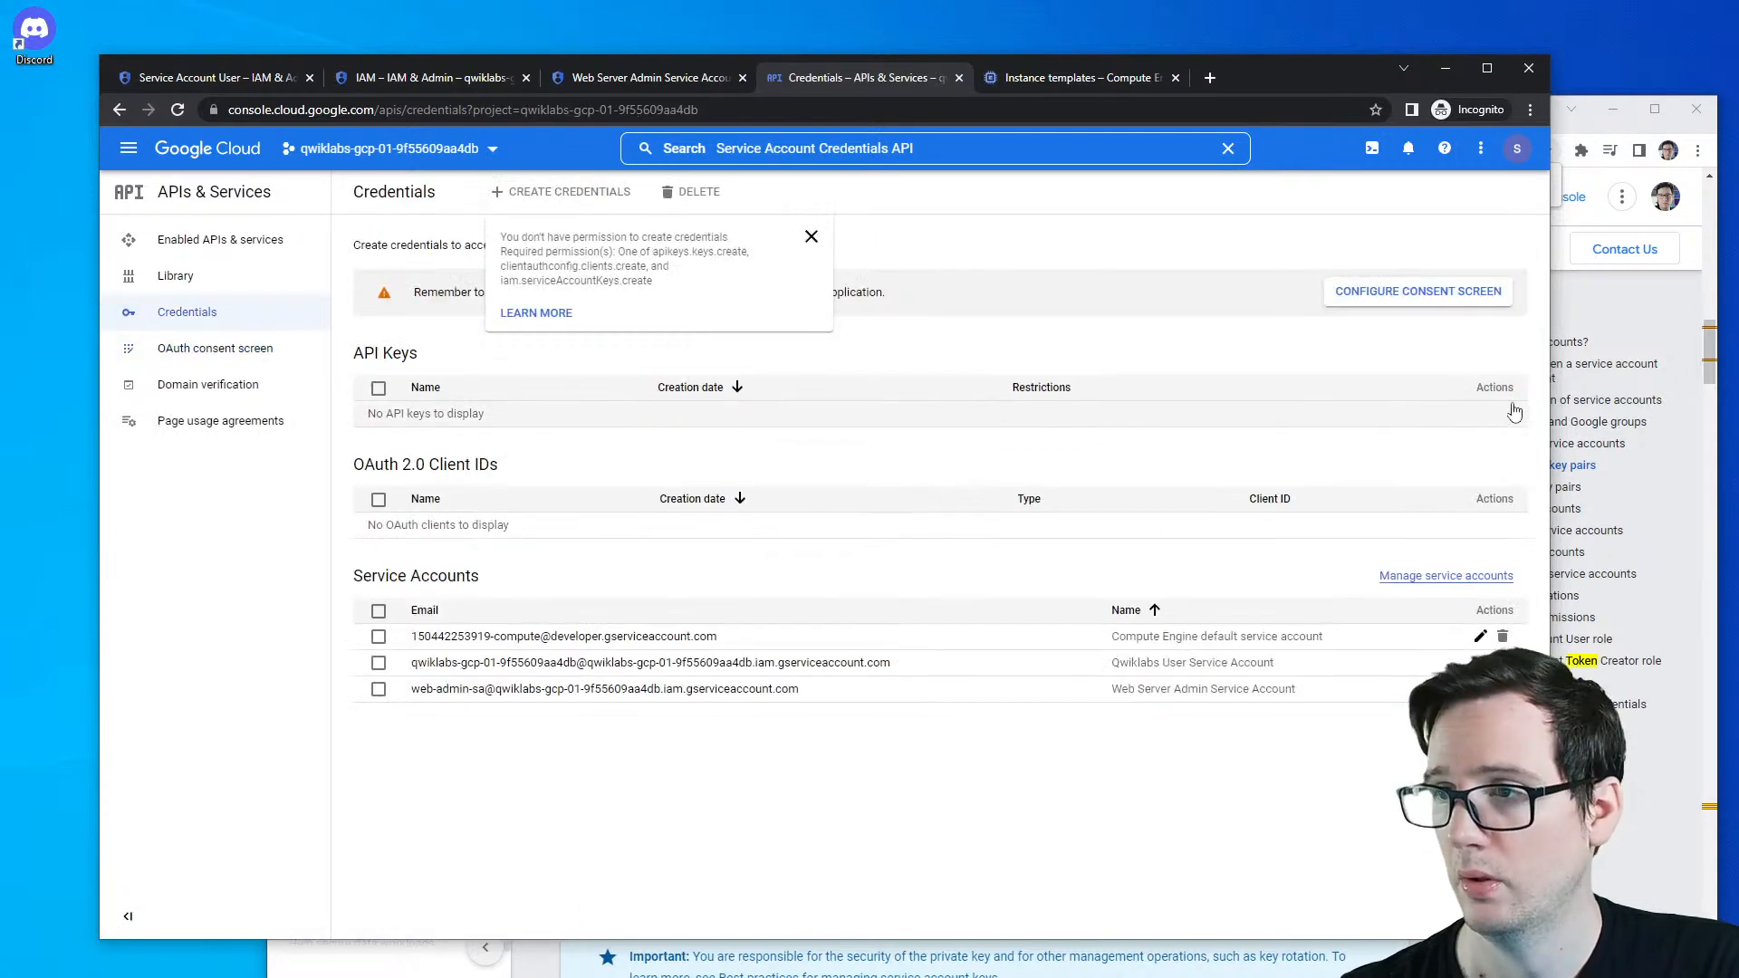
# - Return to the IAM documentation and read how Google-managed key pairs are rotated and how many keys a service account can have
pyautogui.click(1634, 301)
pyautogui.moveTo(661, 423); pyautogui.dragTo(1300, 413)
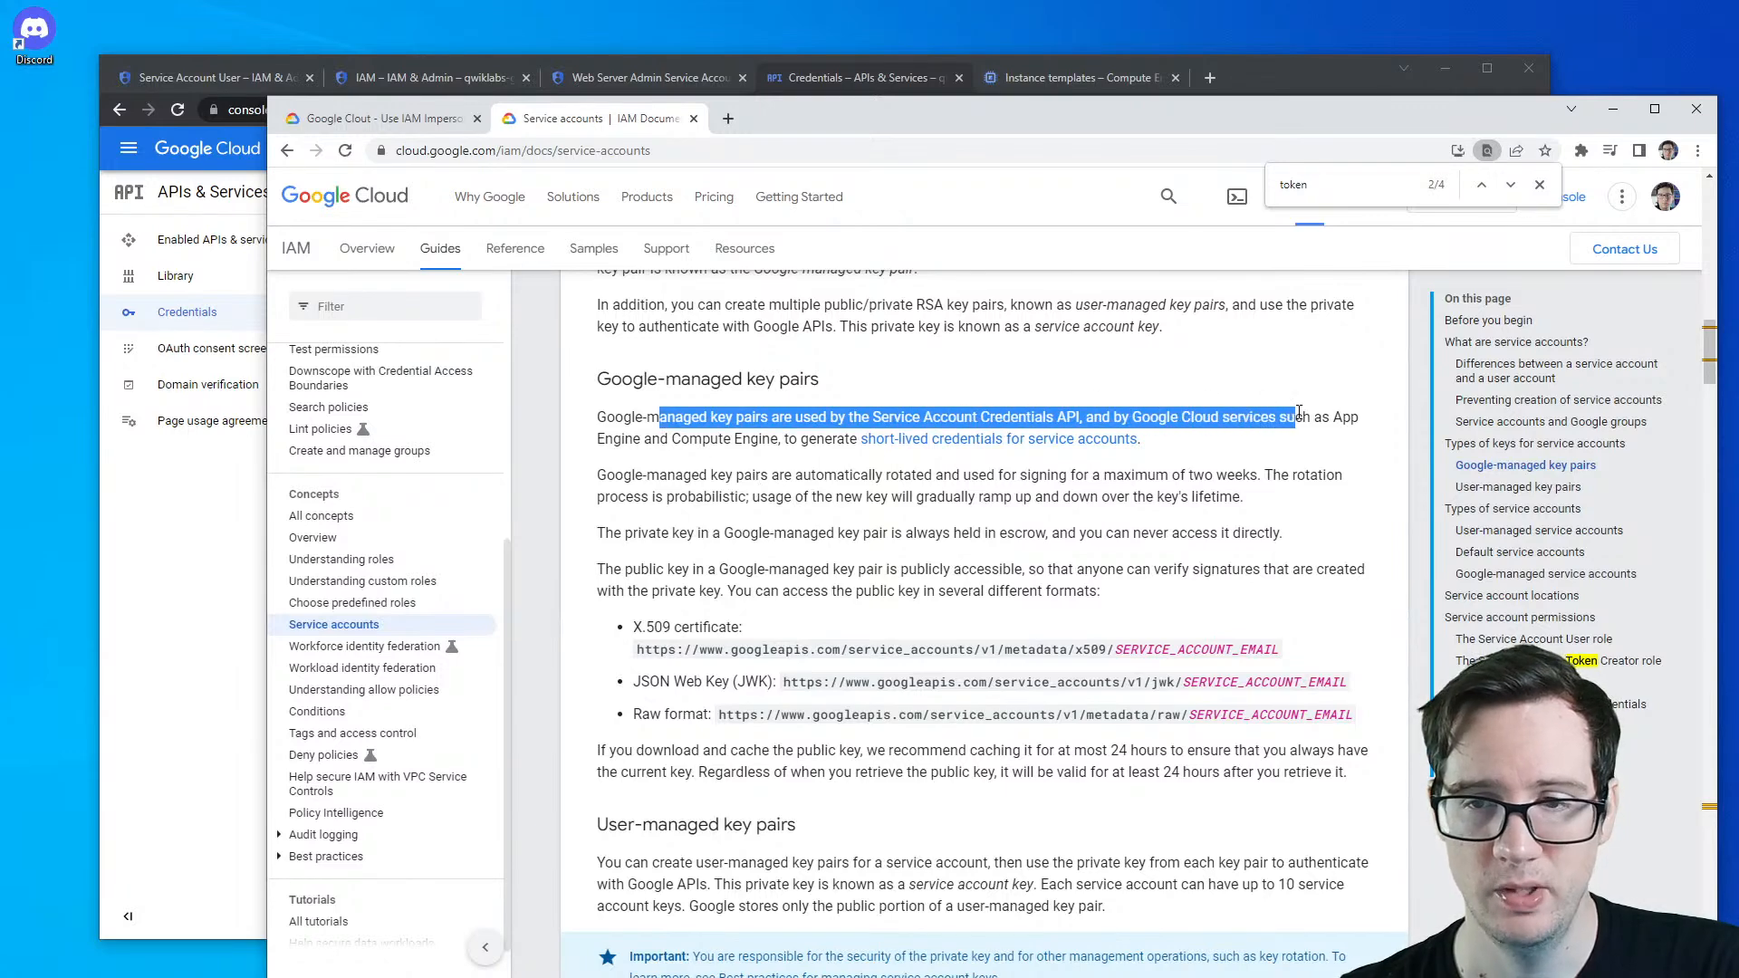
pyautogui.doubleClick(789, 442)
pyautogui.moveTo(606, 476); pyautogui.dragTo(1040, 480)
pyautogui.scroll(-3, 619, 530)
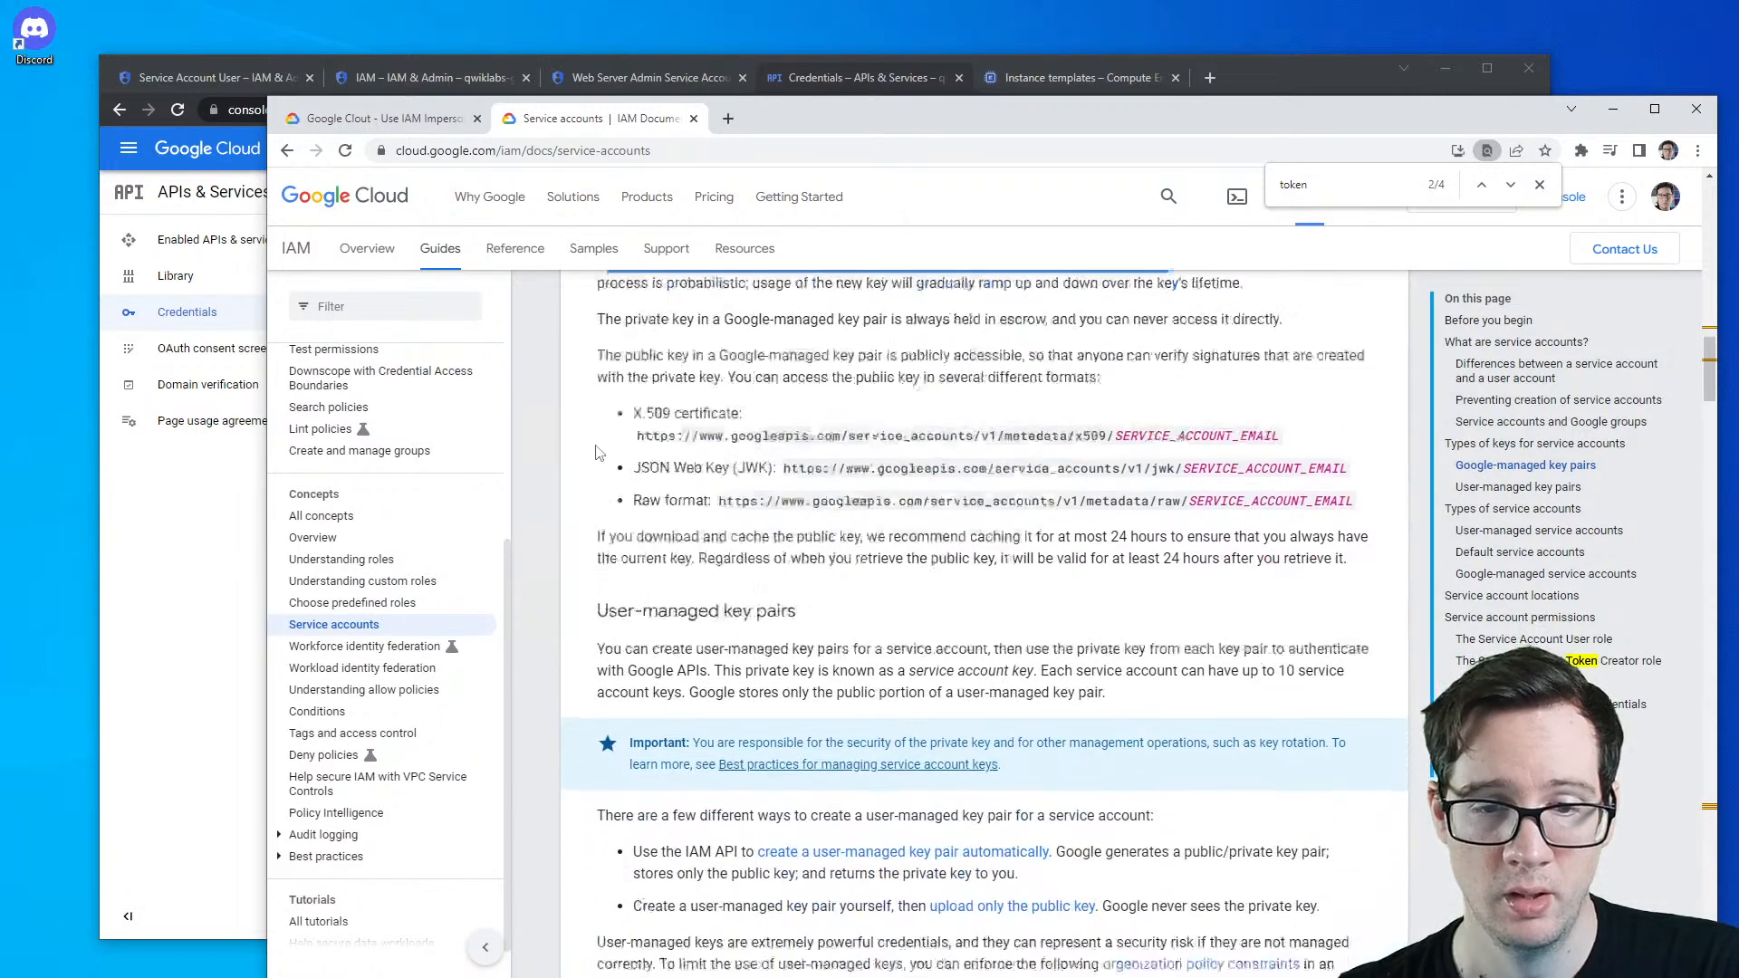
pyautogui.moveTo(630, 594); pyautogui.dragTo(1338, 590)
pyautogui.moveTo(810, 612); pyautogui.dragTo(1029, 613)
pyautogui.moveTo(1046, 613); pyautogui.dragTo(1314, 614)
pyautogui.scroll(-5, 742, 605)
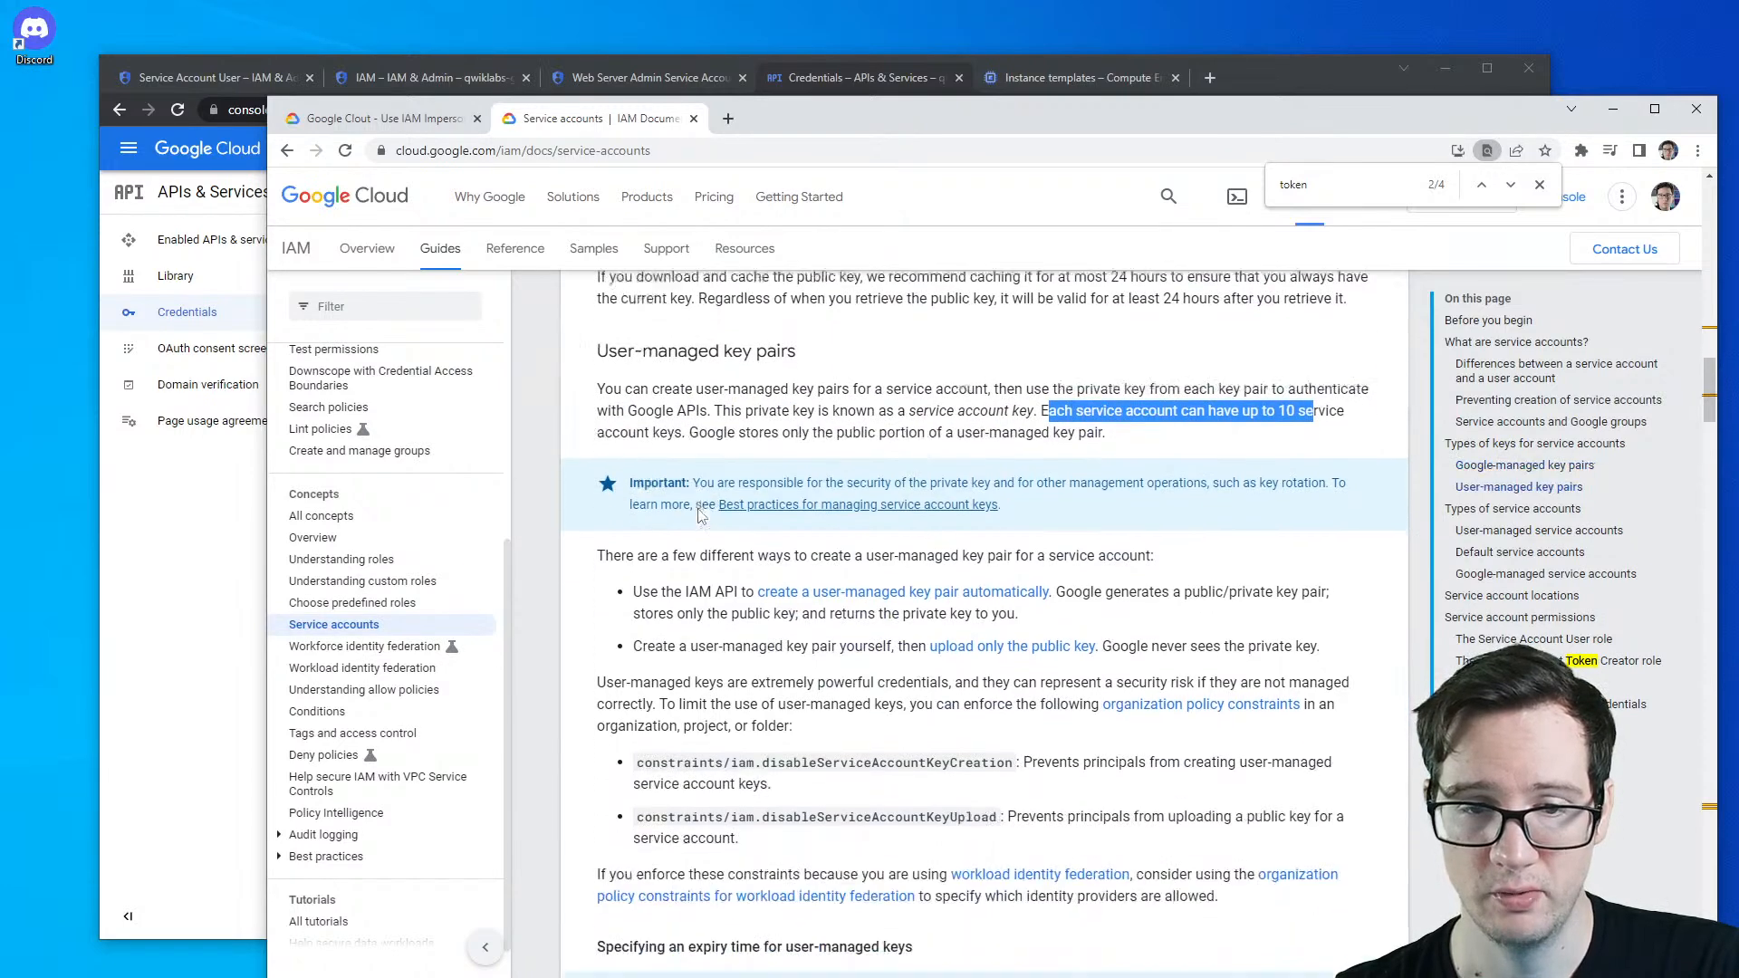
# - Open Compute Engine from the console home in a new tab and look through its navigation and Settings page
pyautogui.click(240, 535)
pyautogui.rightClick(226, 154)
pyautogui.click(272, 170)
pyautogui.click(1186, 82)
pyautogui.click(992, 78)
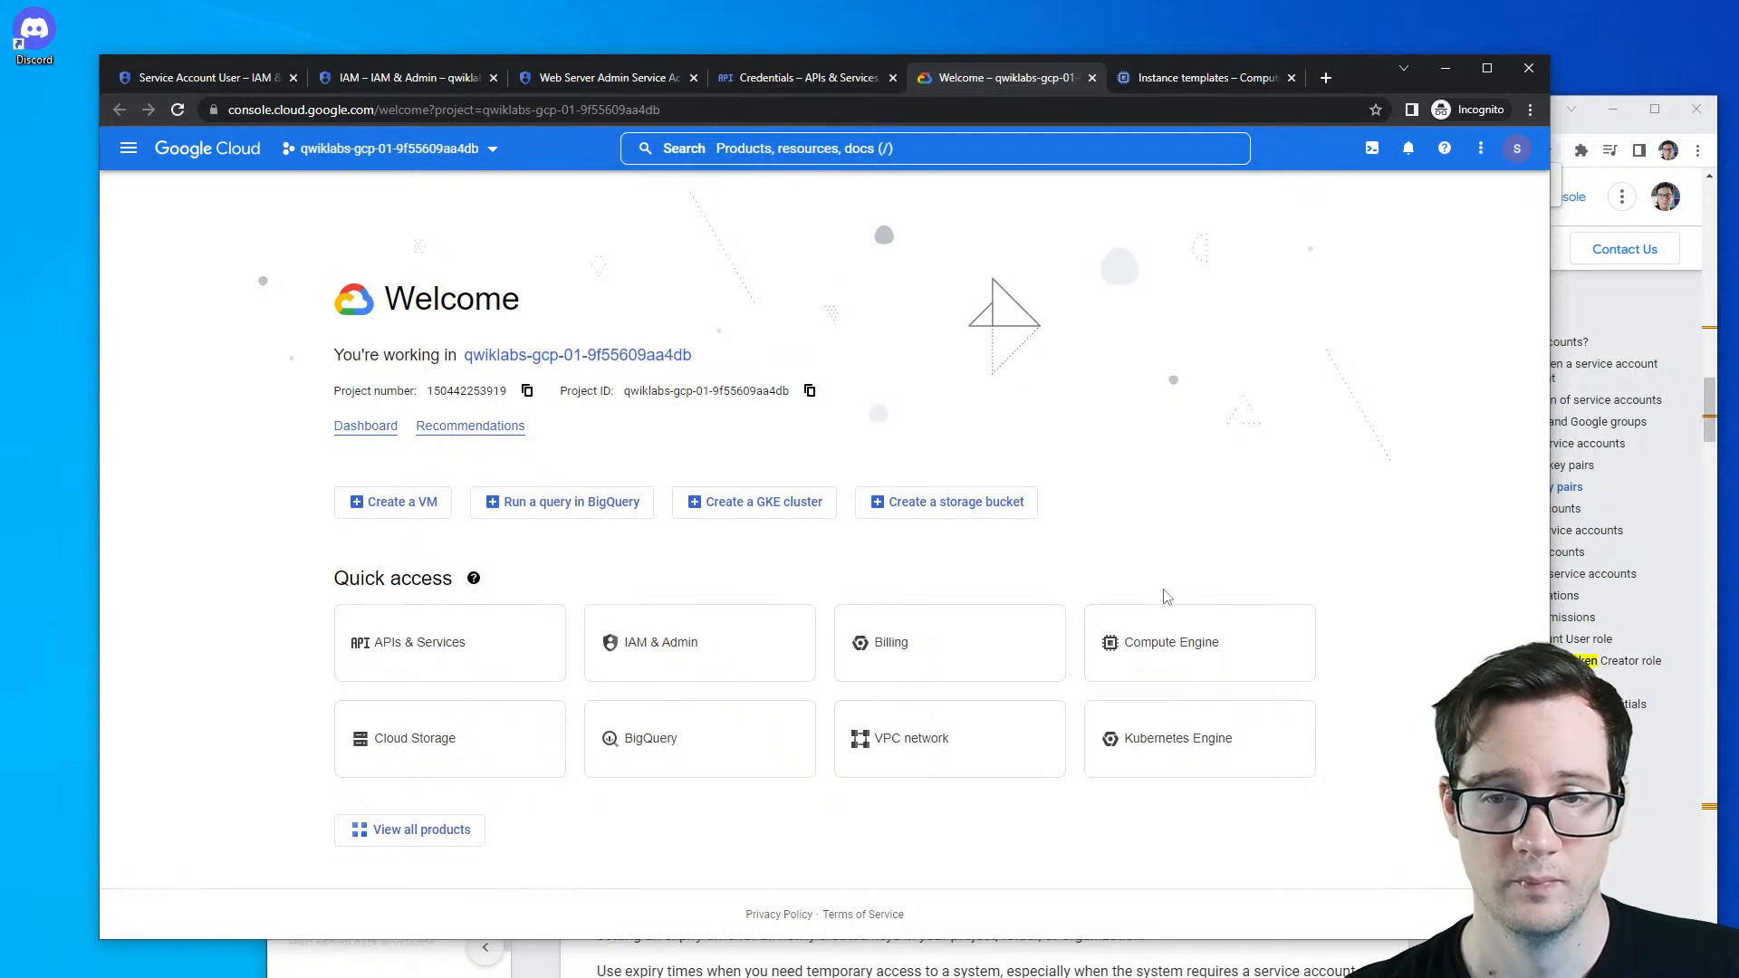
pyautogui.click(1182, 641)
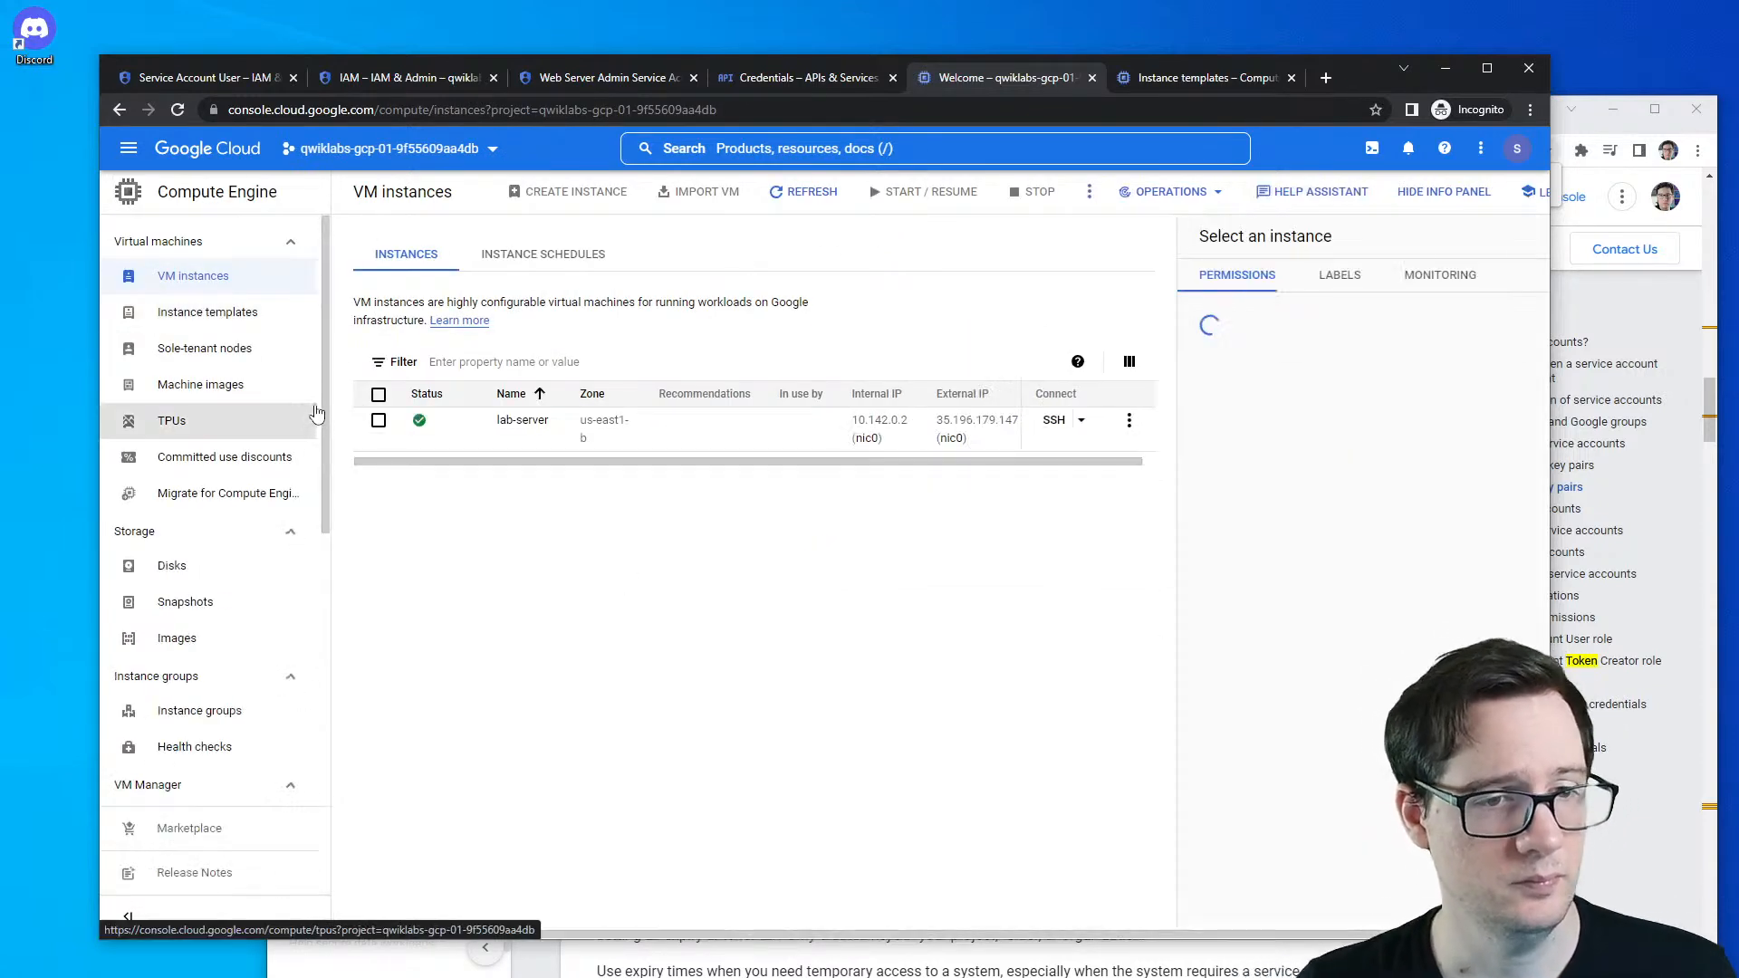
pyautogui.scroll(-6, 290, 389)
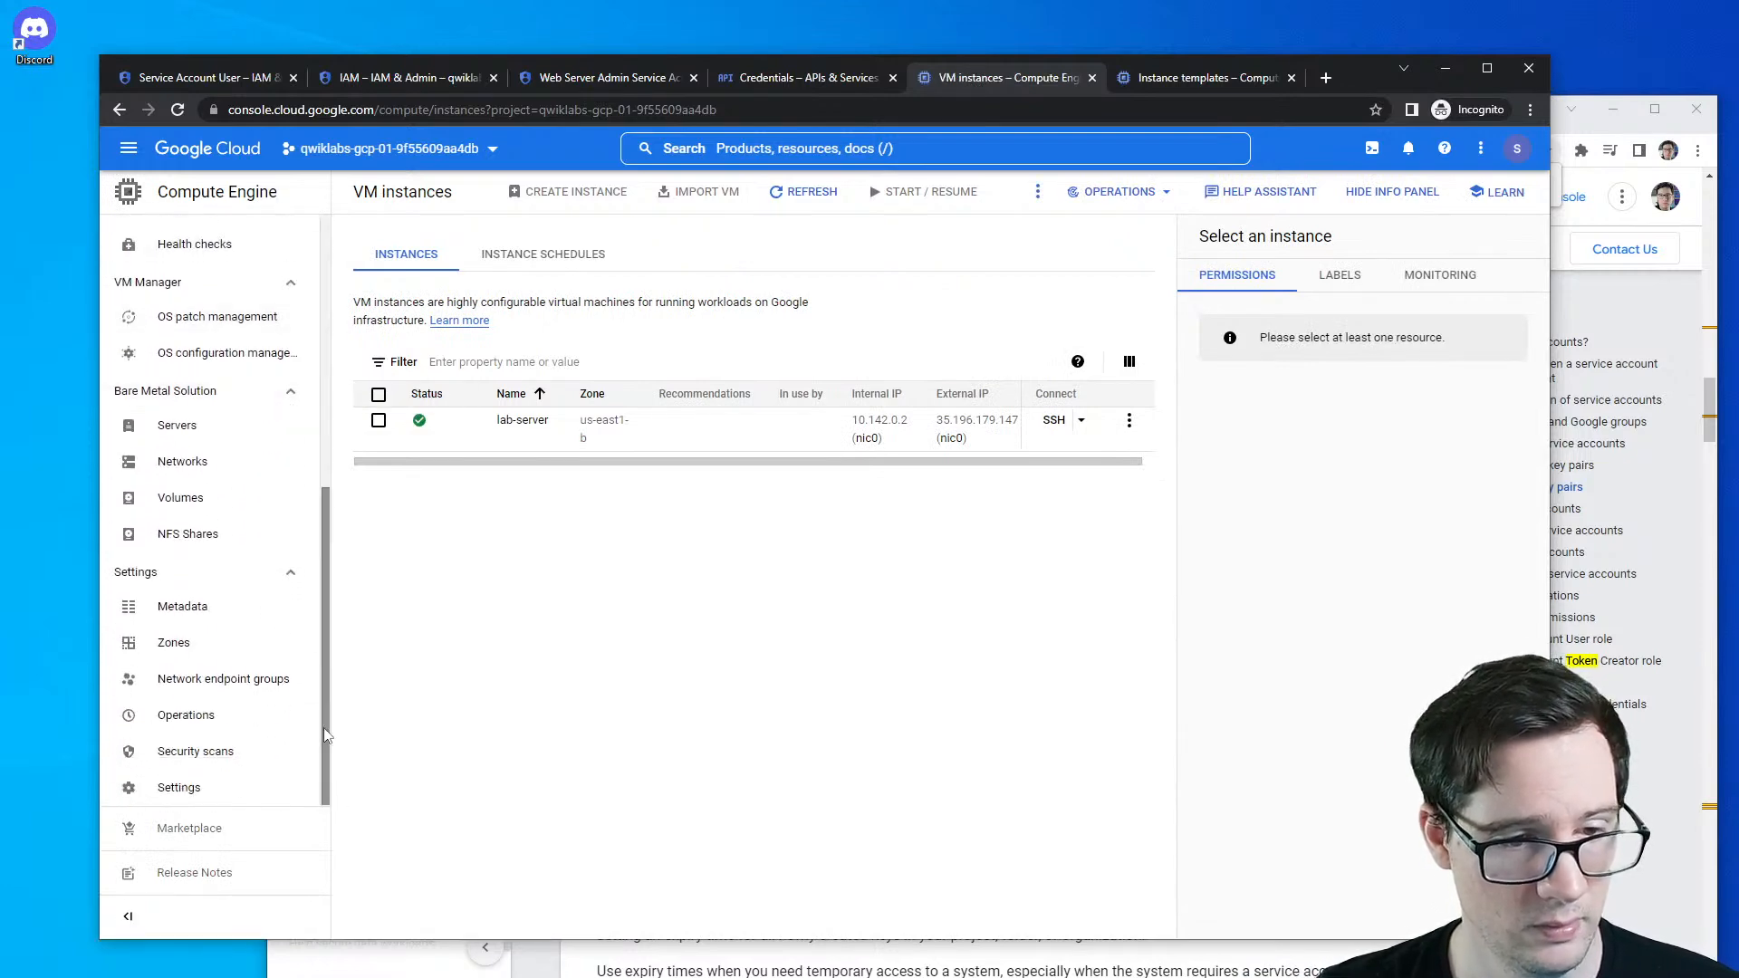
pyautogui.moveTo(325, 729)
pyautogui.mouseDown()
pyautogui.moveTo(320, 442)
pyautogui.moveTo(334, 730)
pyautogui.mouseUp()
pyautogui.click(206, 785)
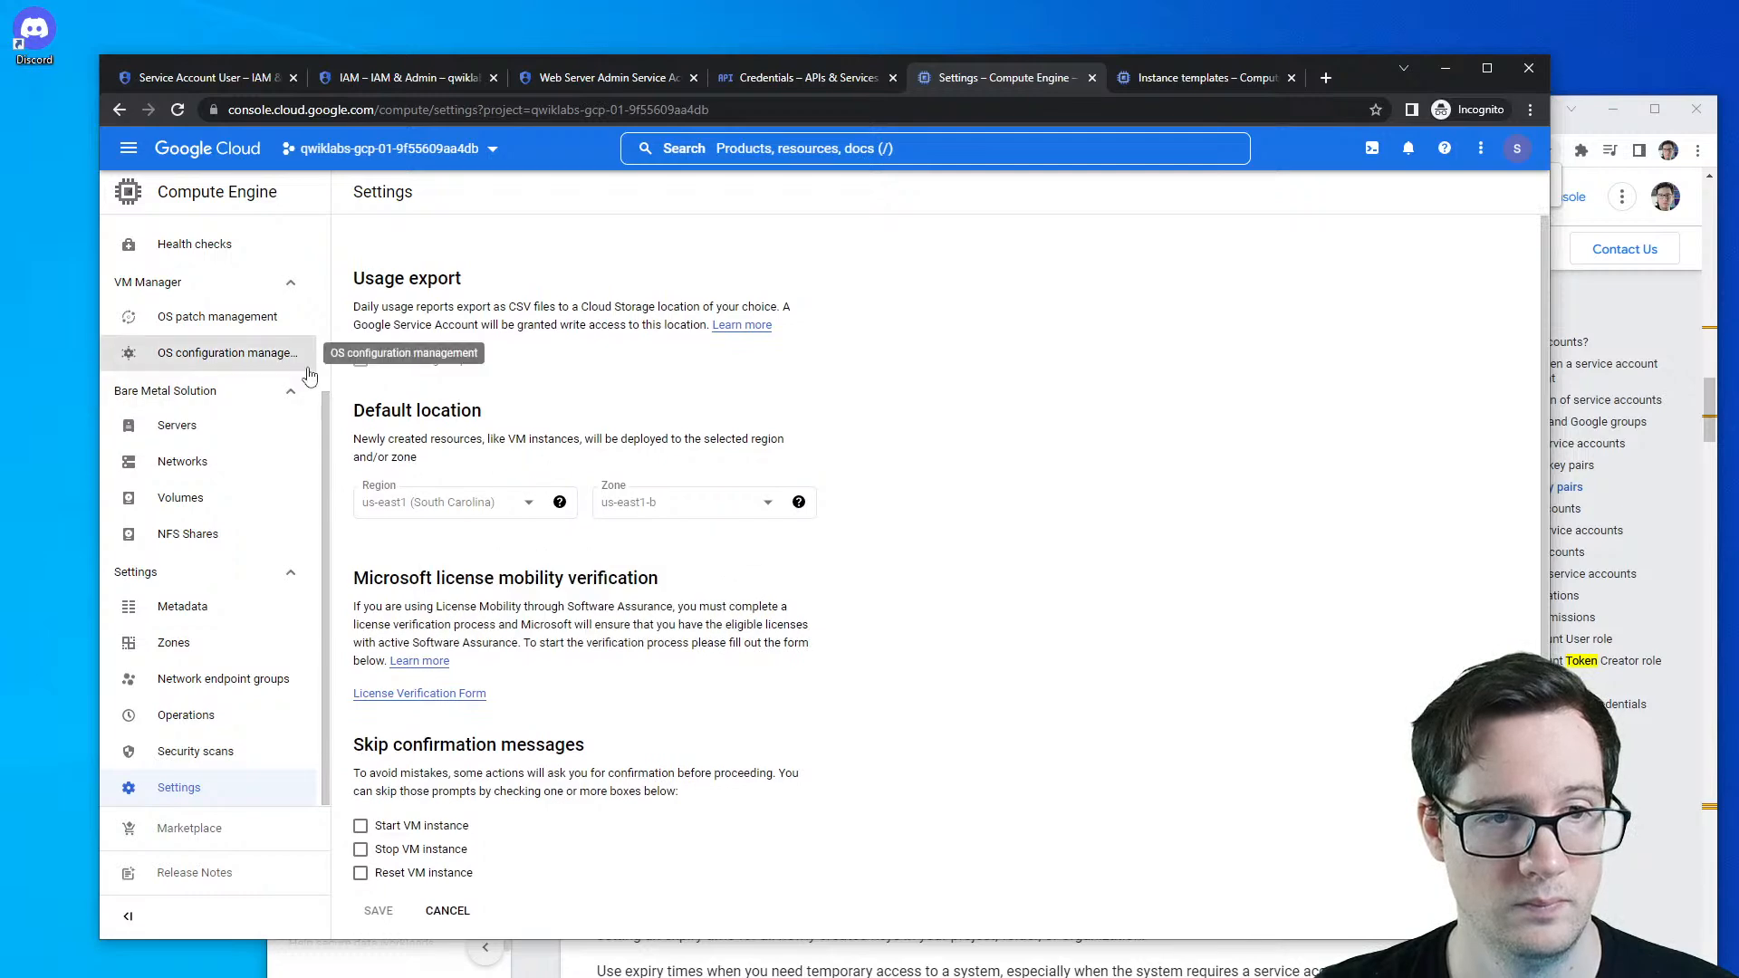
pyautogui.scroll(3, 271, 290)
# - Read the documentation's User-managed key pairs section, including the ways to create a user-managed key pair
pyautogui.click(1599, 317)
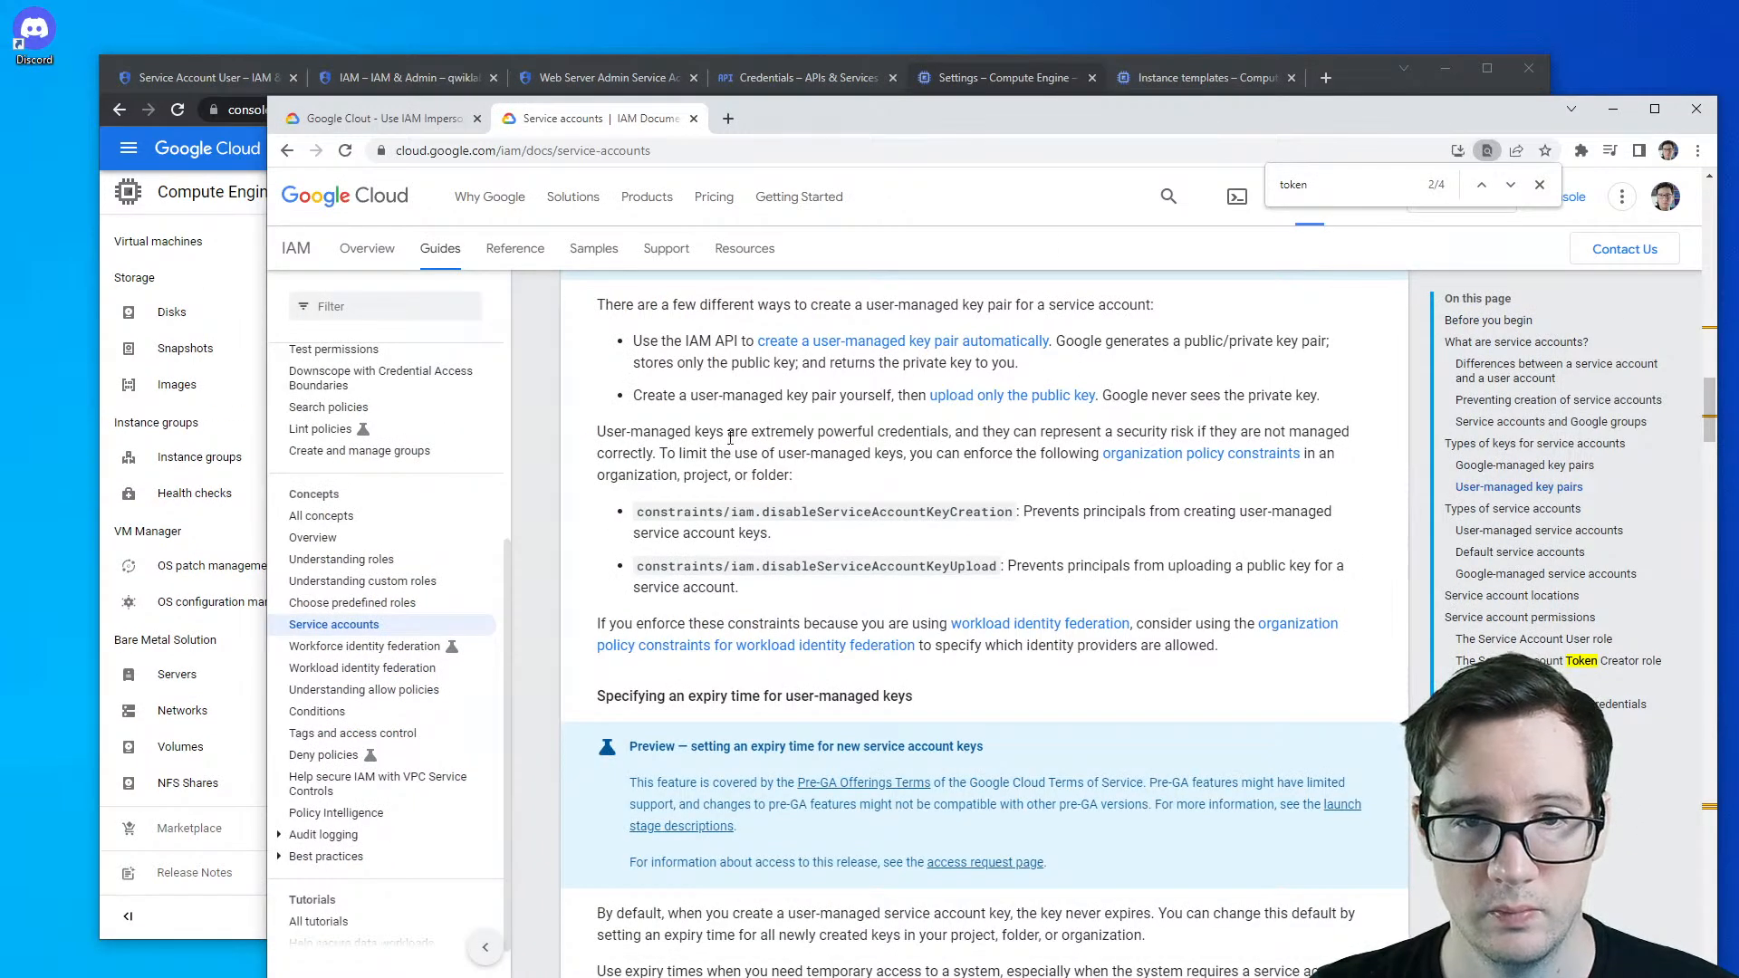
pyautogui.scroll(3, 715, 396)
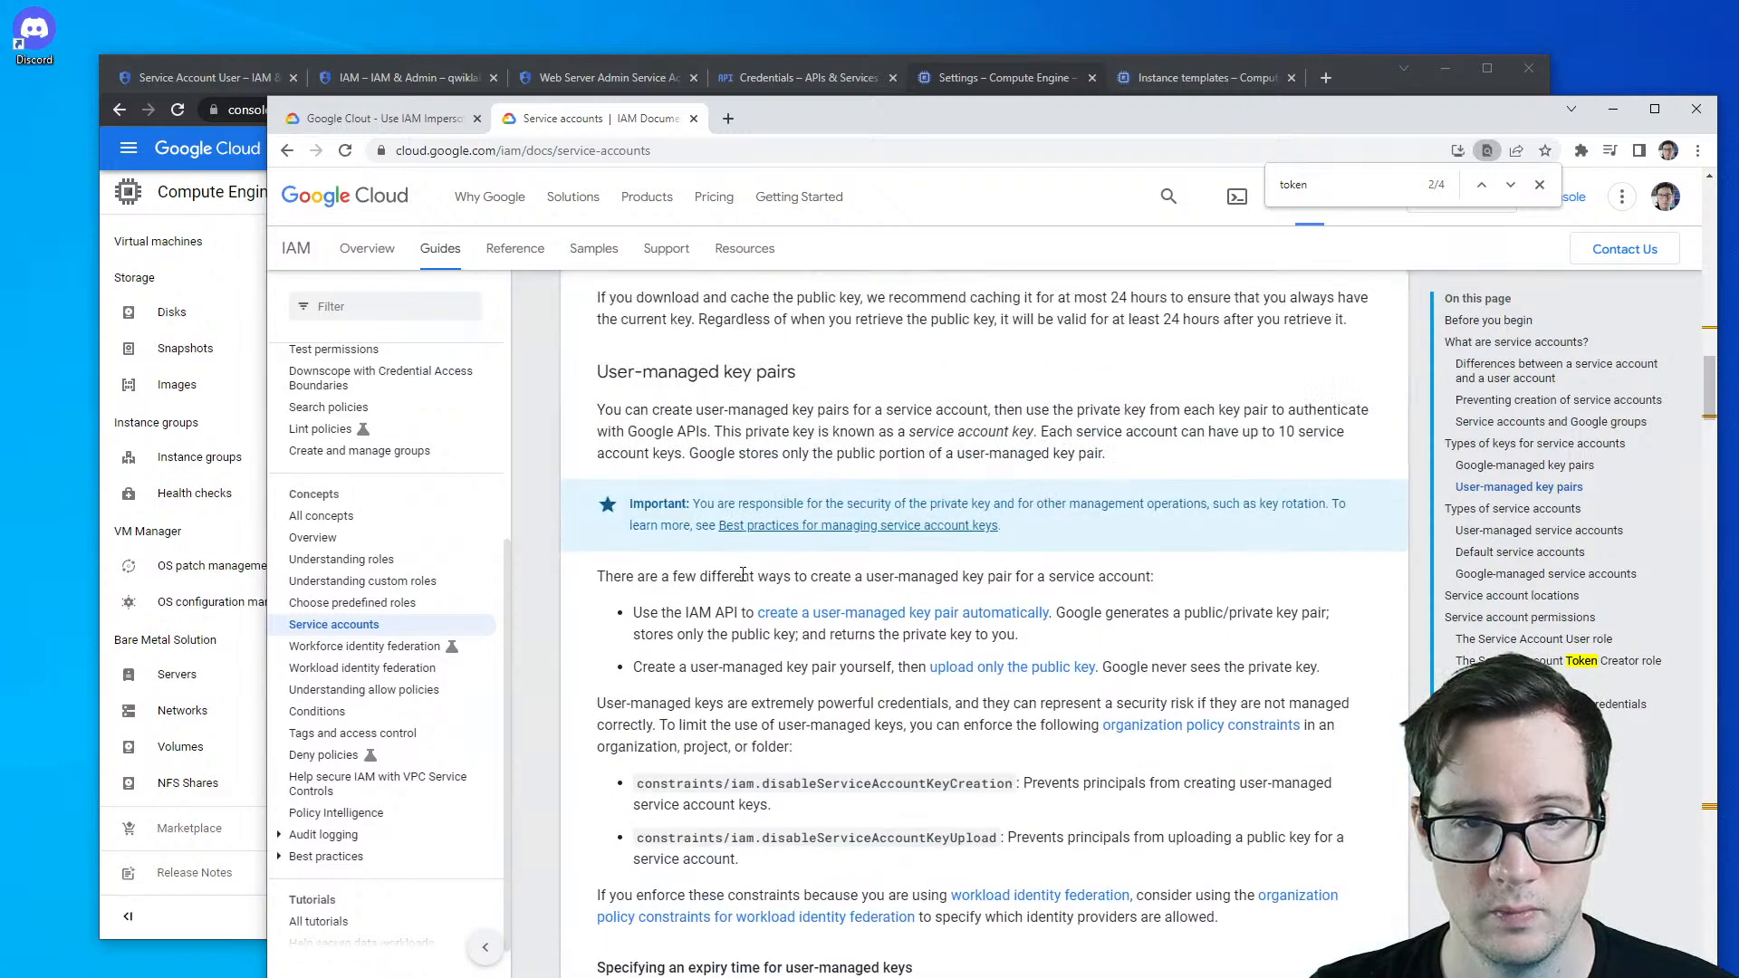
pyautogui.moveTo(613, 412); pyautogui.dragTo(1024, 409)
pyautogui.moveTo(1024, 409); pyautogui.dragTo(1335, 408)
pyautogui.moveTo(796, 433); pyautogui.dragTo(1114, 458)
pyautogui.moveTo(613, 576); pyautogui.dragTo(1116, 574)
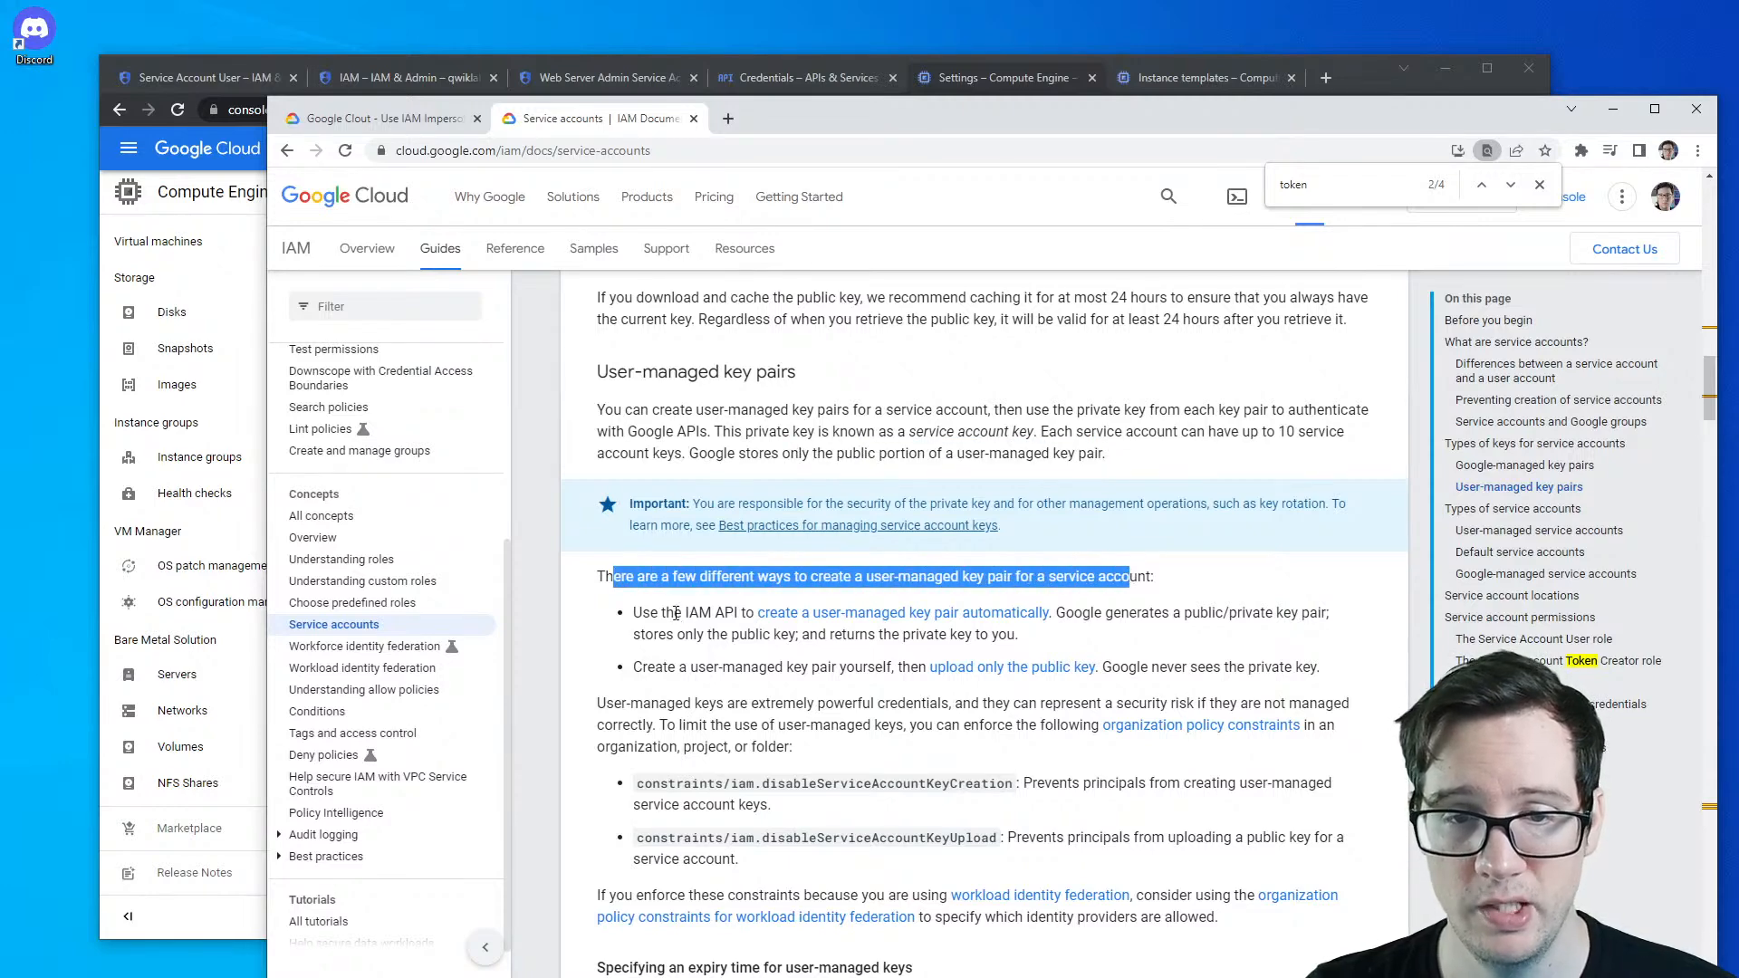
pyautogui.moveTo(691, 612); pyautogui.dragTo(755, 612)
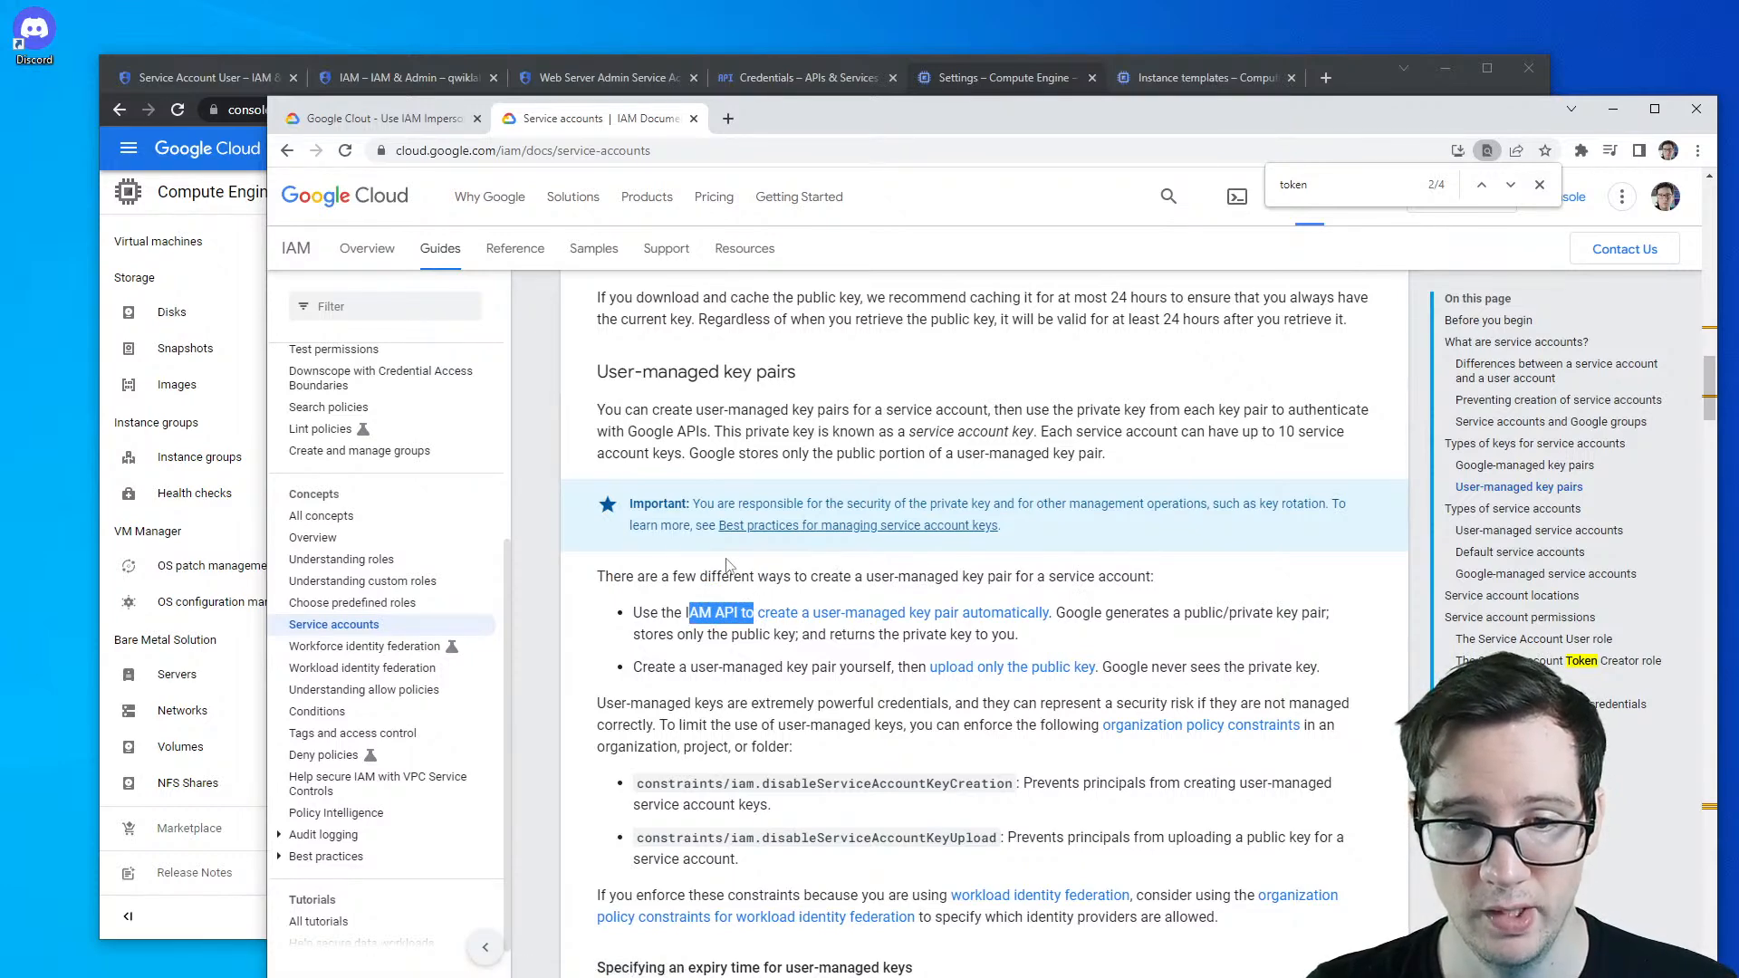
# - Open the linked guide on uploading only the public key in a new tab, read its instructions and copy the page address
pyautogui.scroll(-1, 724, 524)
pyautogui.rightClick(984, 589)
pyautogui.click(1024, 595)
pyautogui.click(788, 127)
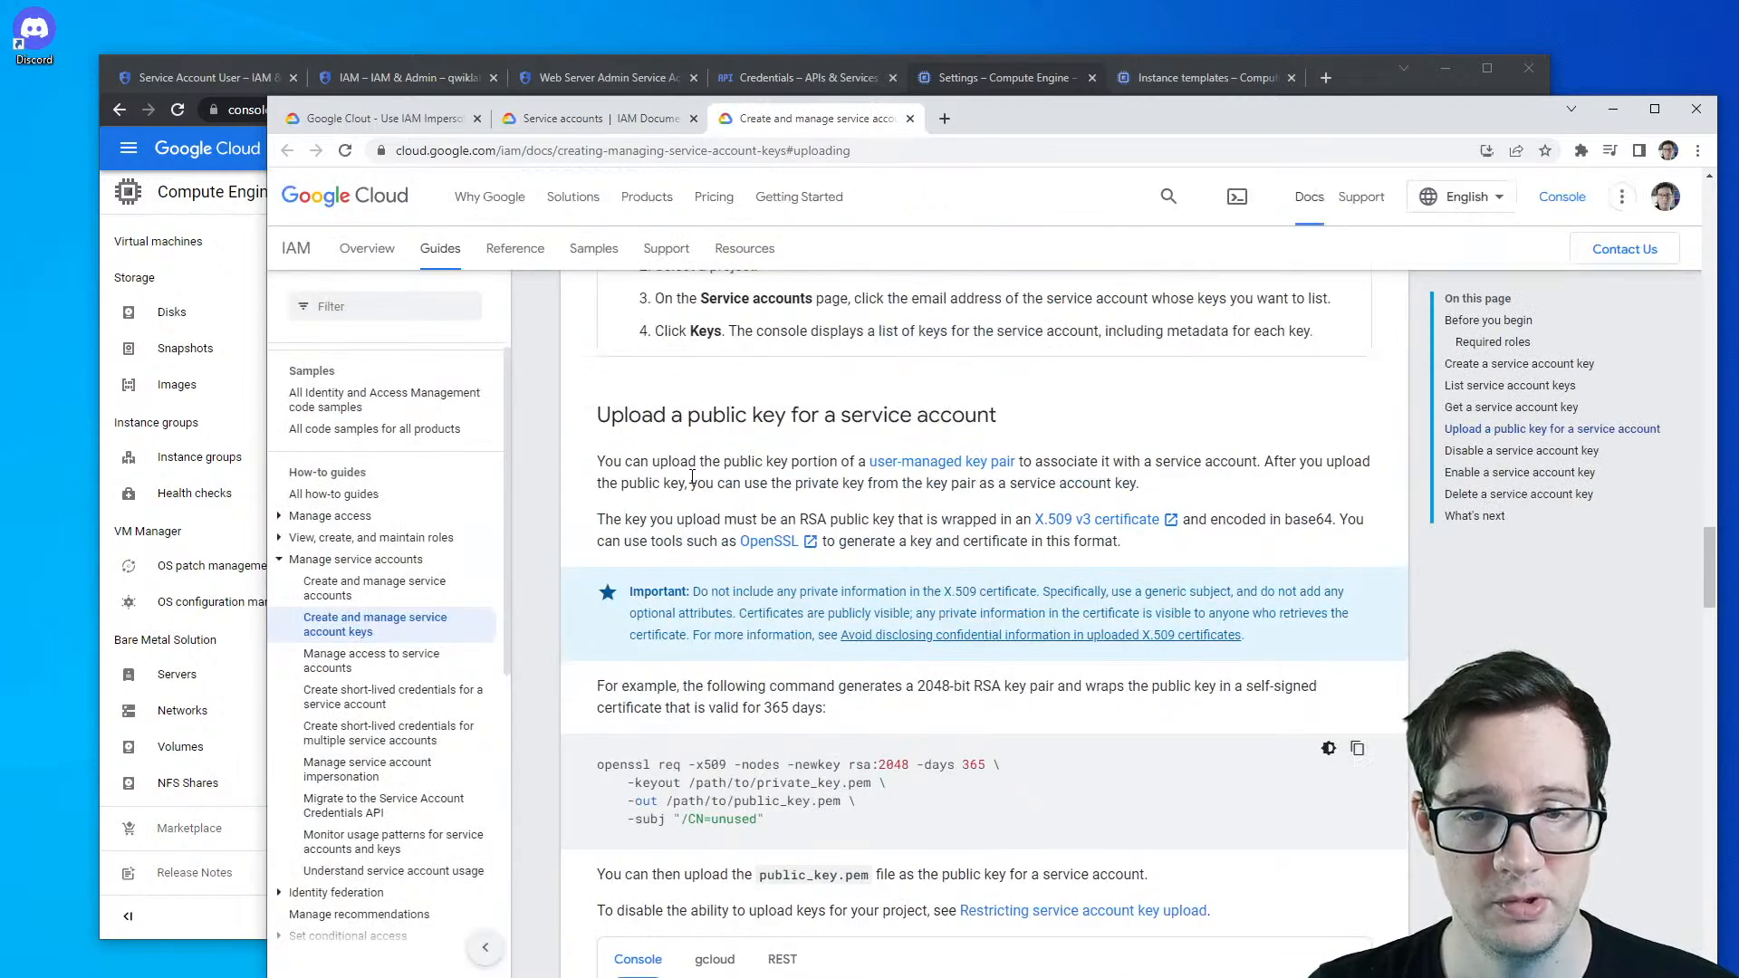
pyautogui.scroll(-2, 693, 477)
pyautogui.scroll(-2, 689, 462)
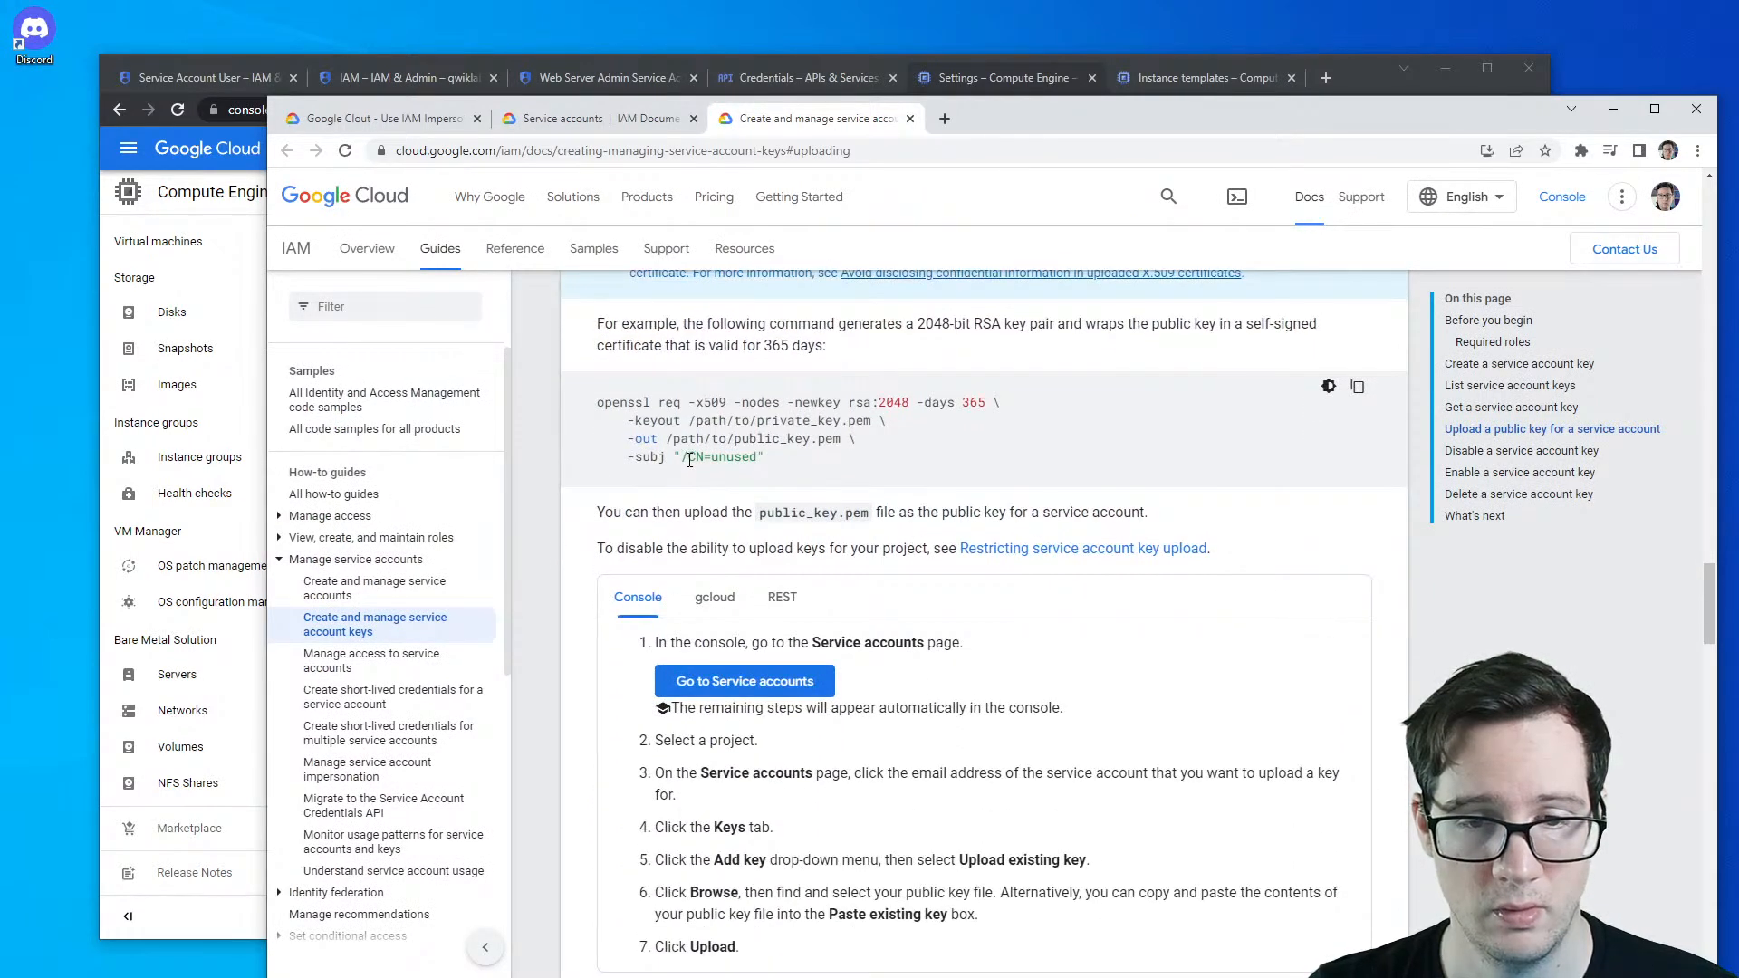
pyautogui.click(822, 151)
pyautogui.hotkey('ctrl', 'c')
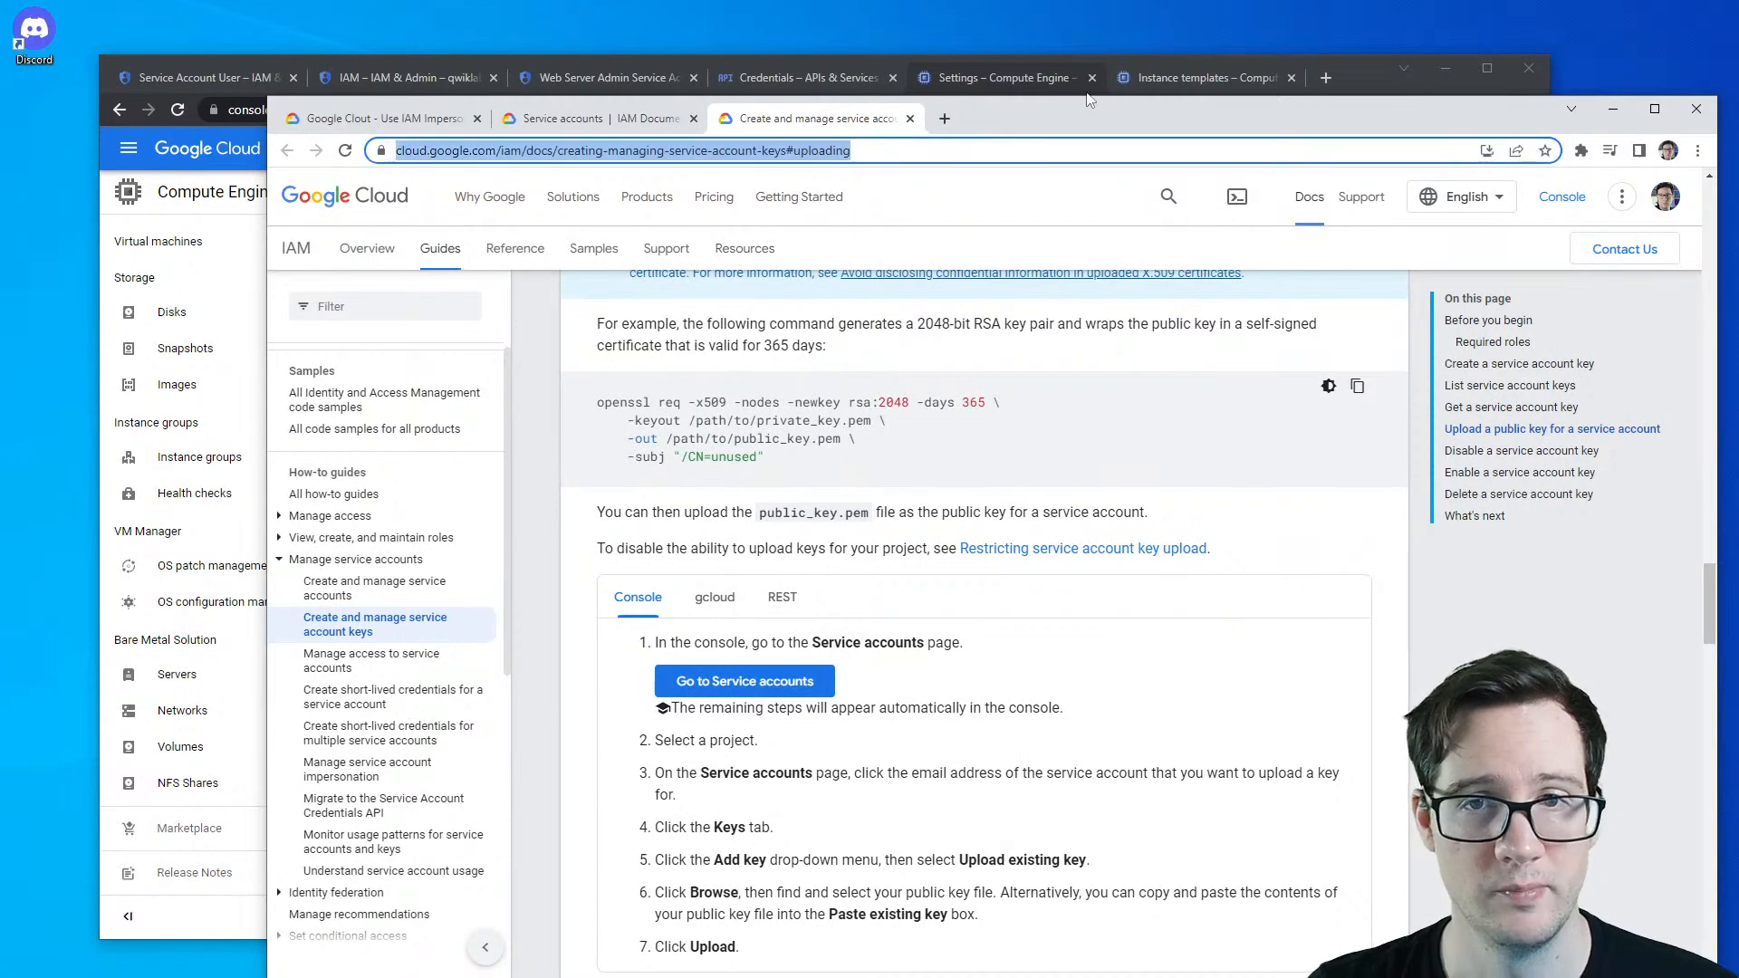
# - Open the copied service account keys guide in a new incognito tab and read its console steps for uploading a public key
pyautogui.click(1325, 78)
pyautogui.hotkey('ctrl', 'v')
pyautogui.press('Return')
pyautogui.click(1639, 330)
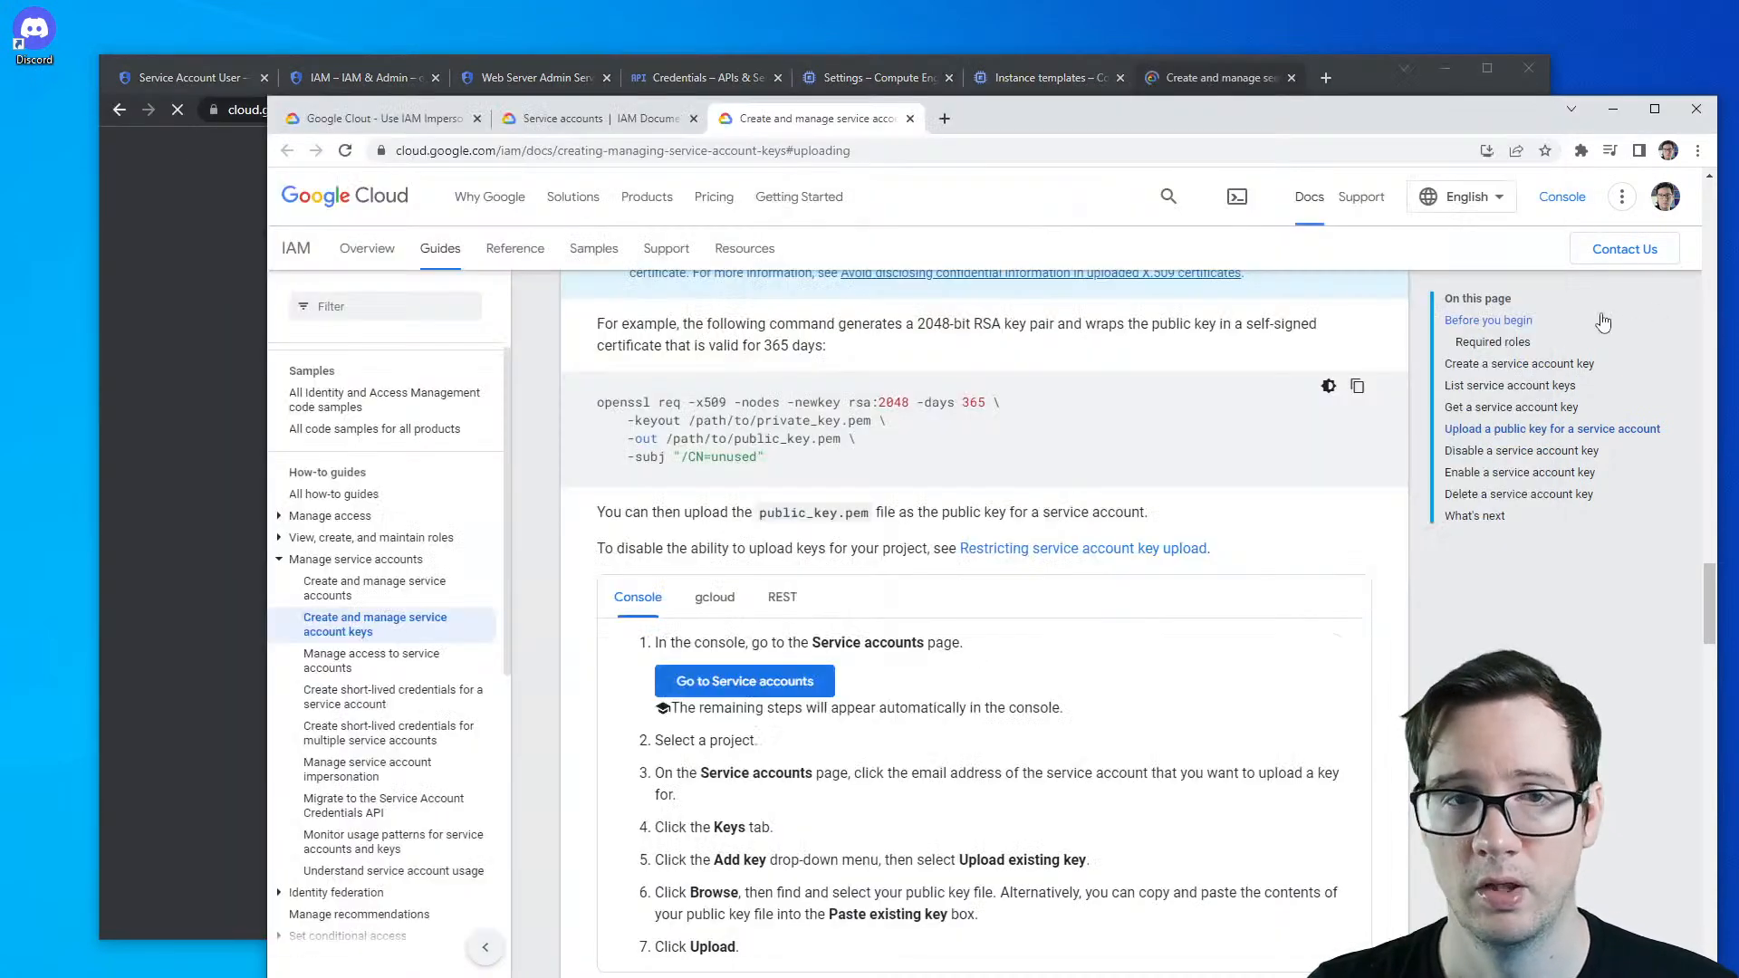
pyautogui.click(433, 120)
pyautogui.click(1224, 78)
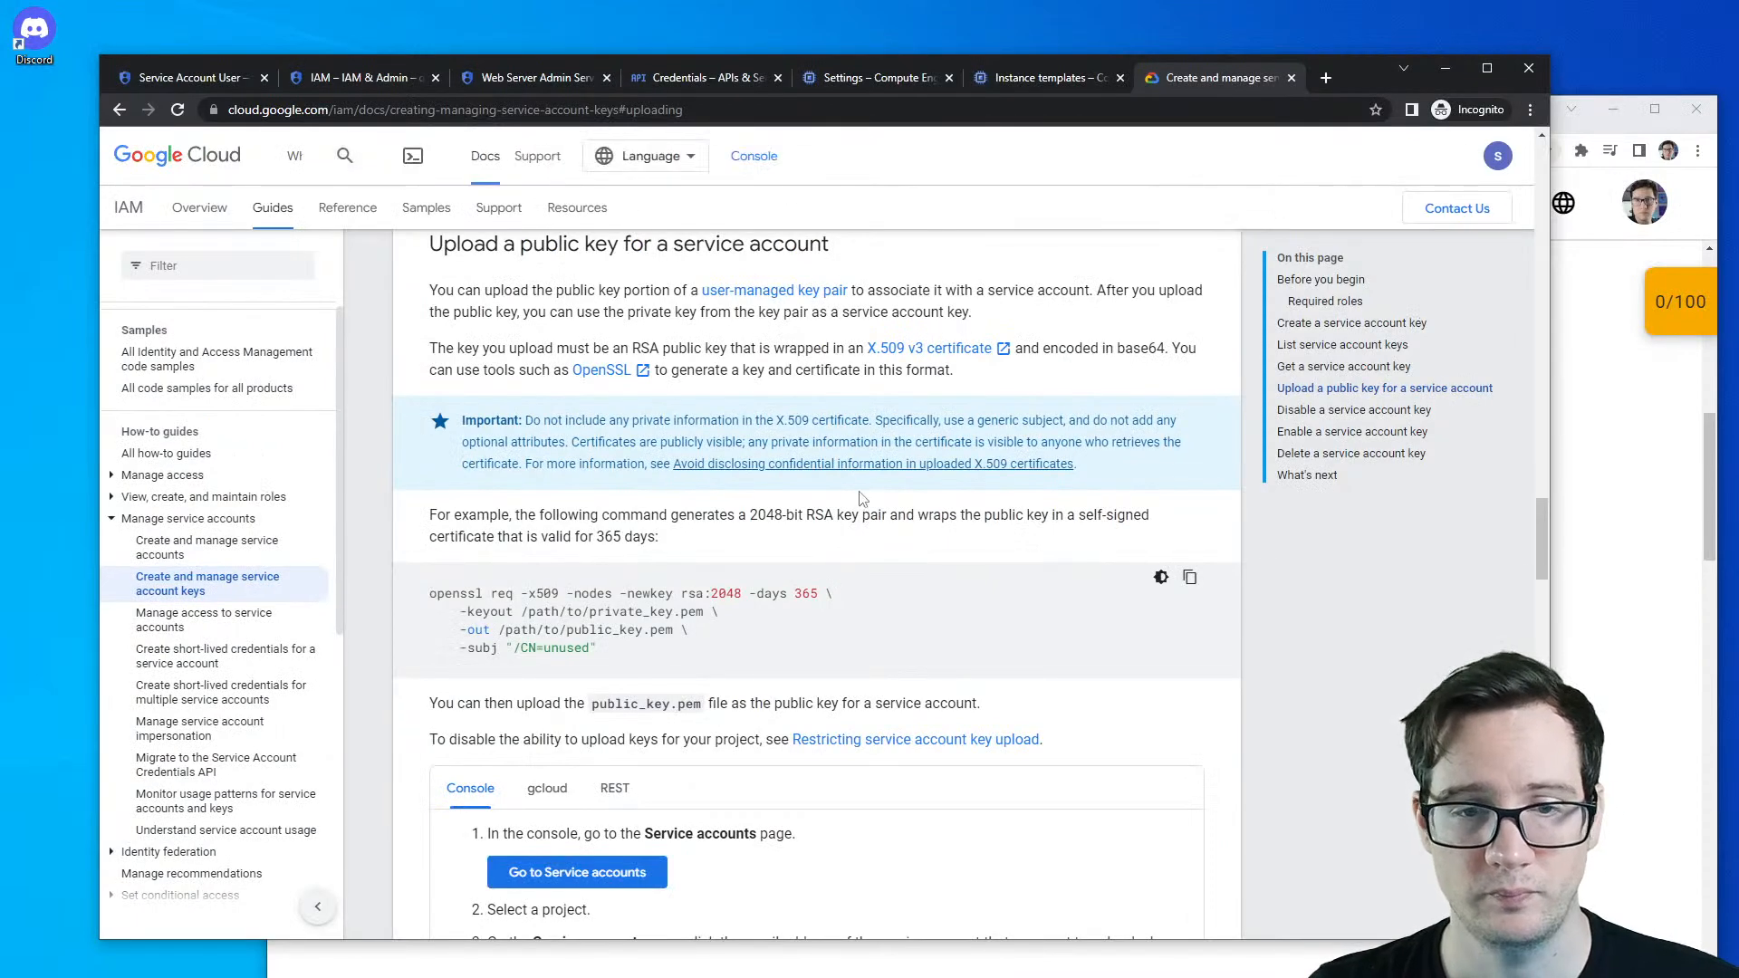
pyautogui.scroll(-3, 552, 603)
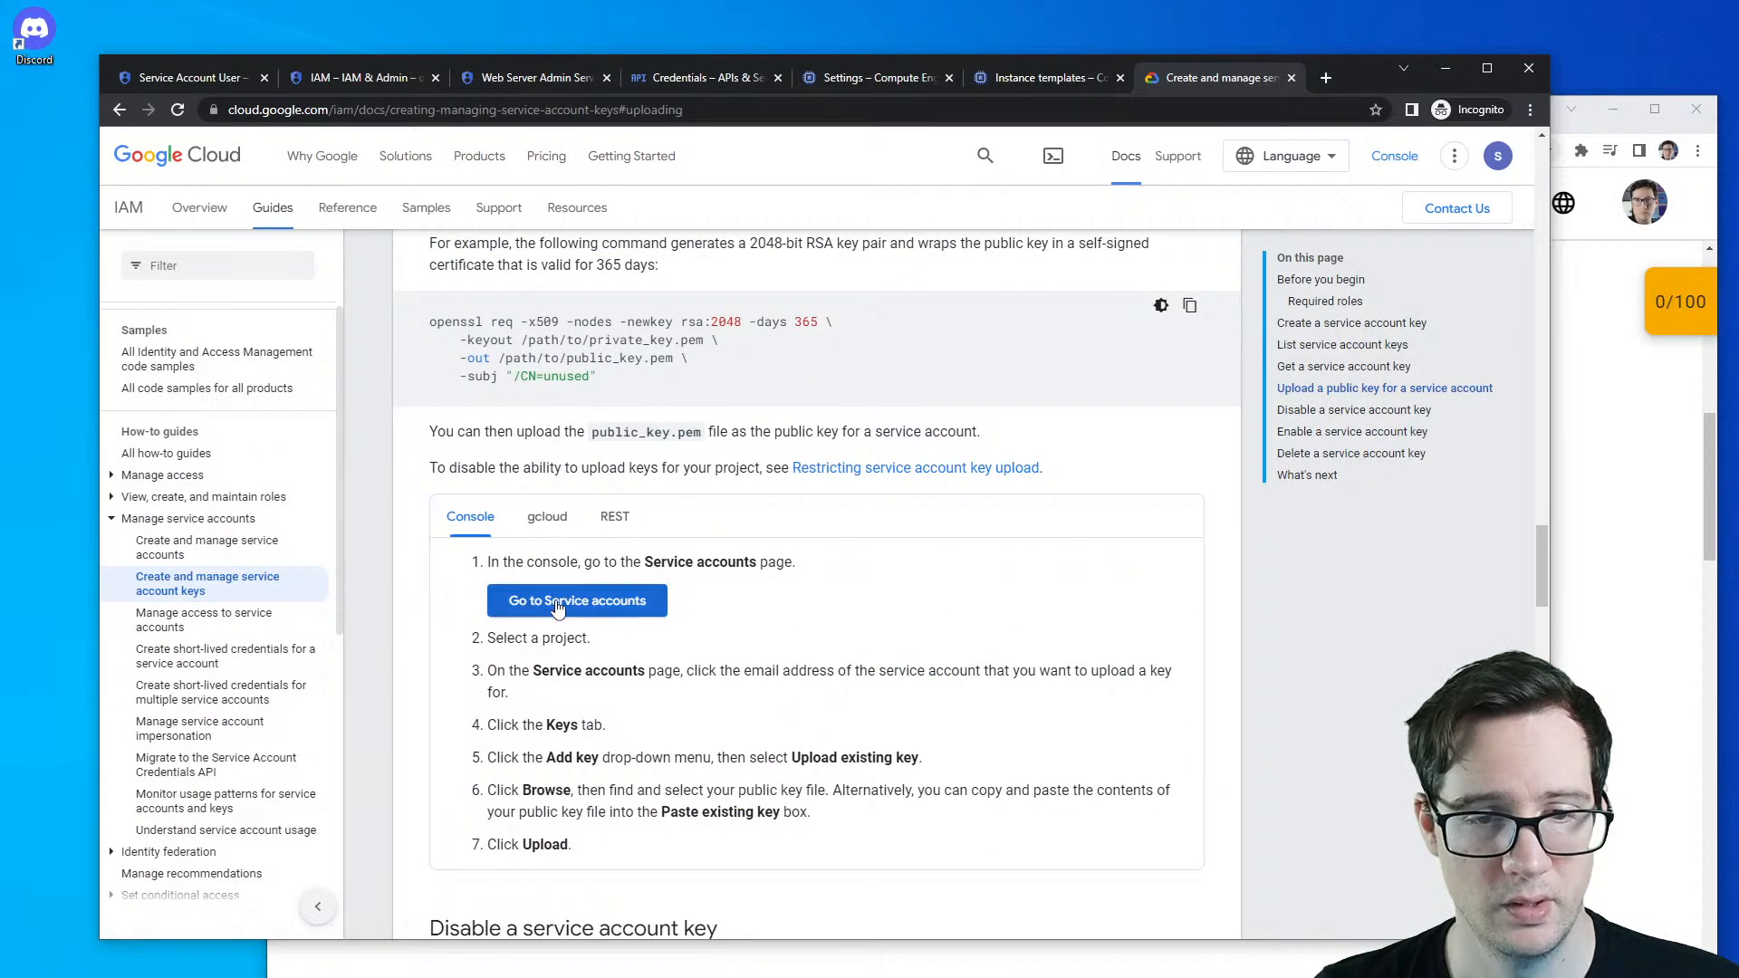
pyautogui.moveTo(532, 670); pyautogui.dragTo(658, 668)
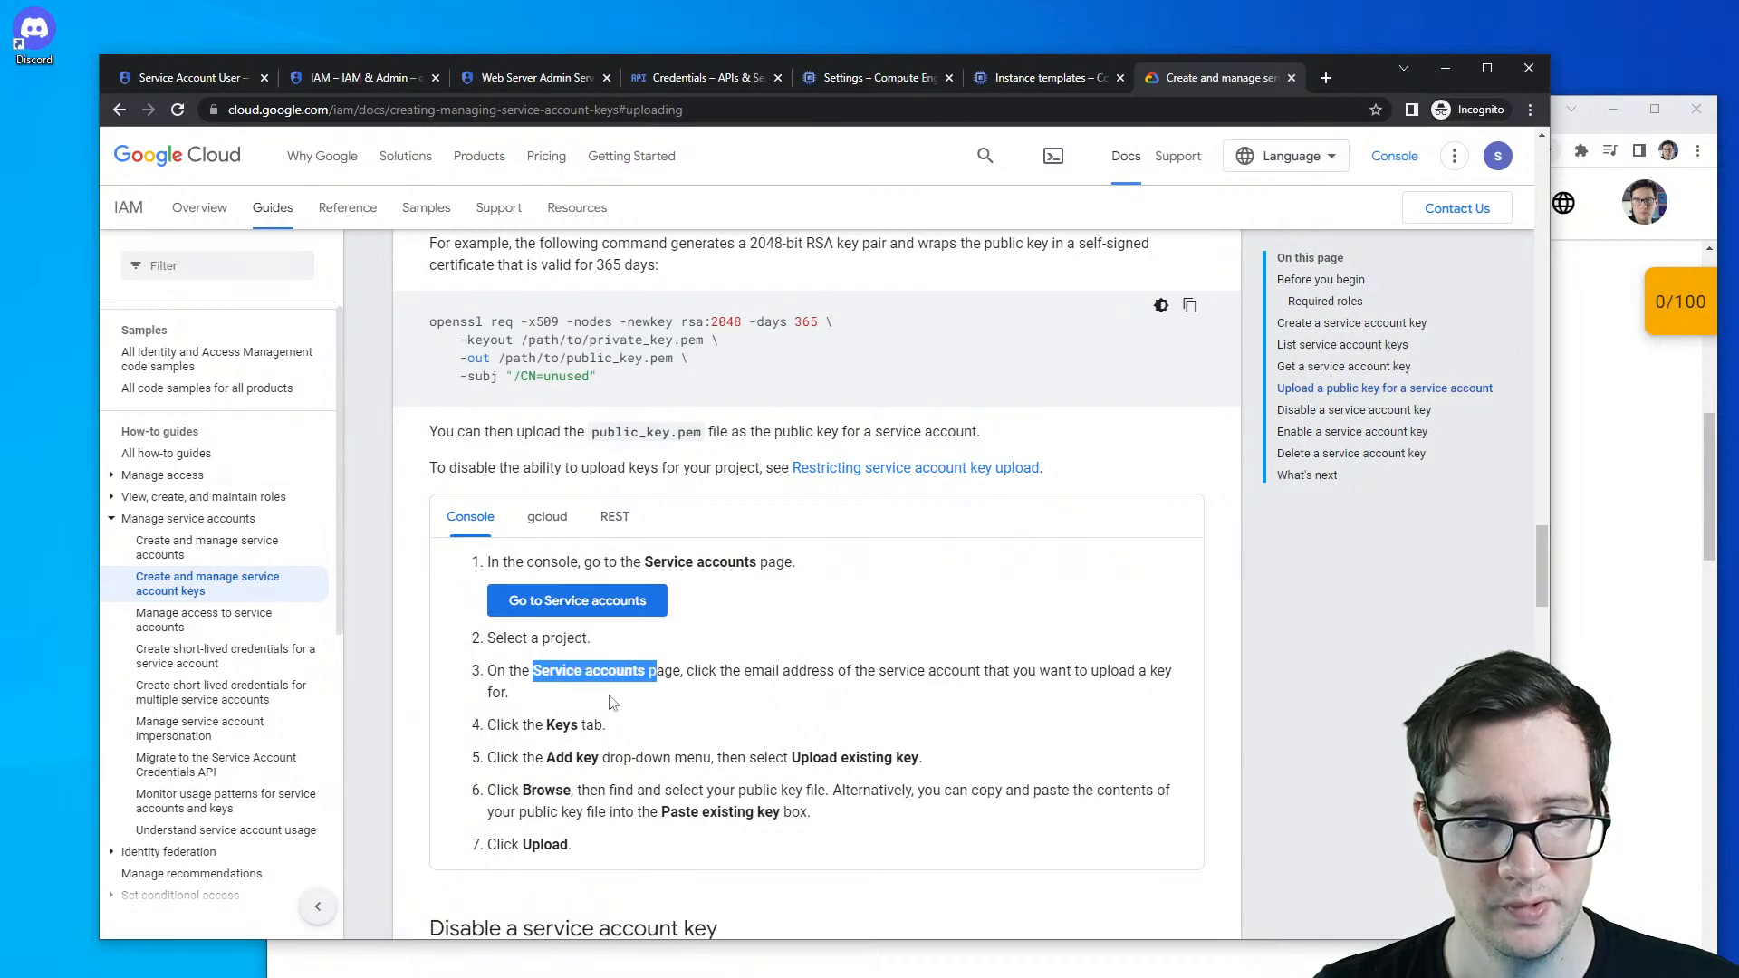
# - Follow the guide's link to the Service Accounts page and select the recent Qwiklabs project
pyautogui.click(580, 602)
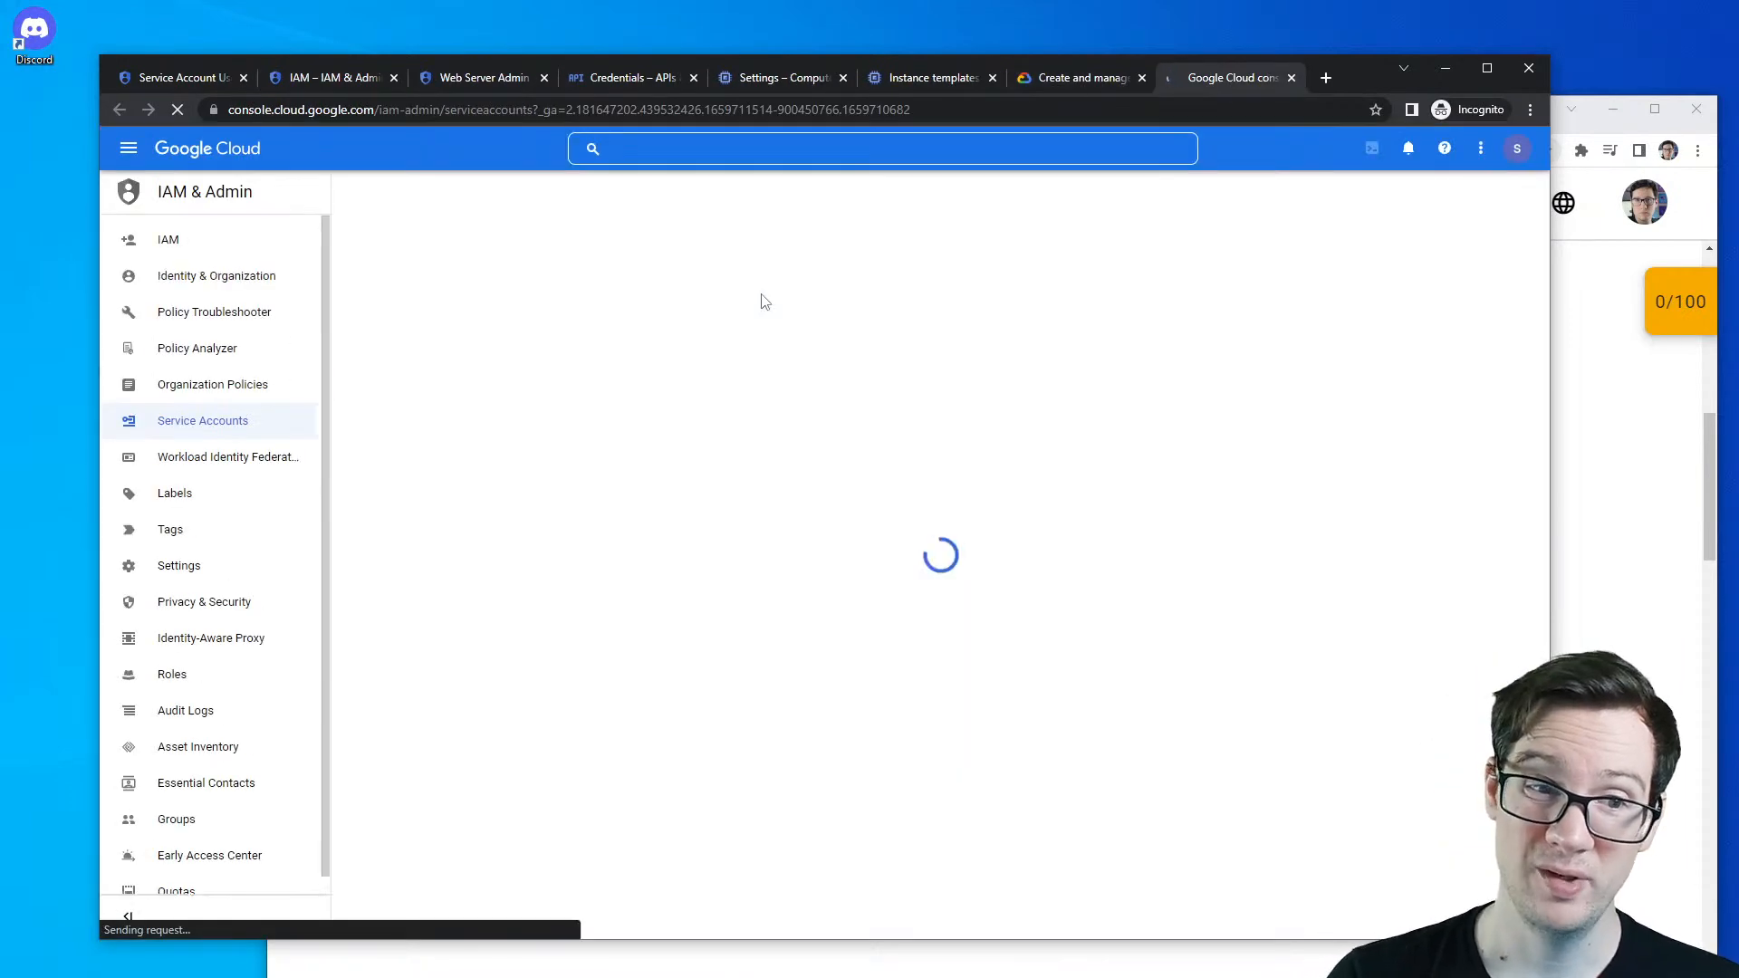
pyautogui.click(240, 423)
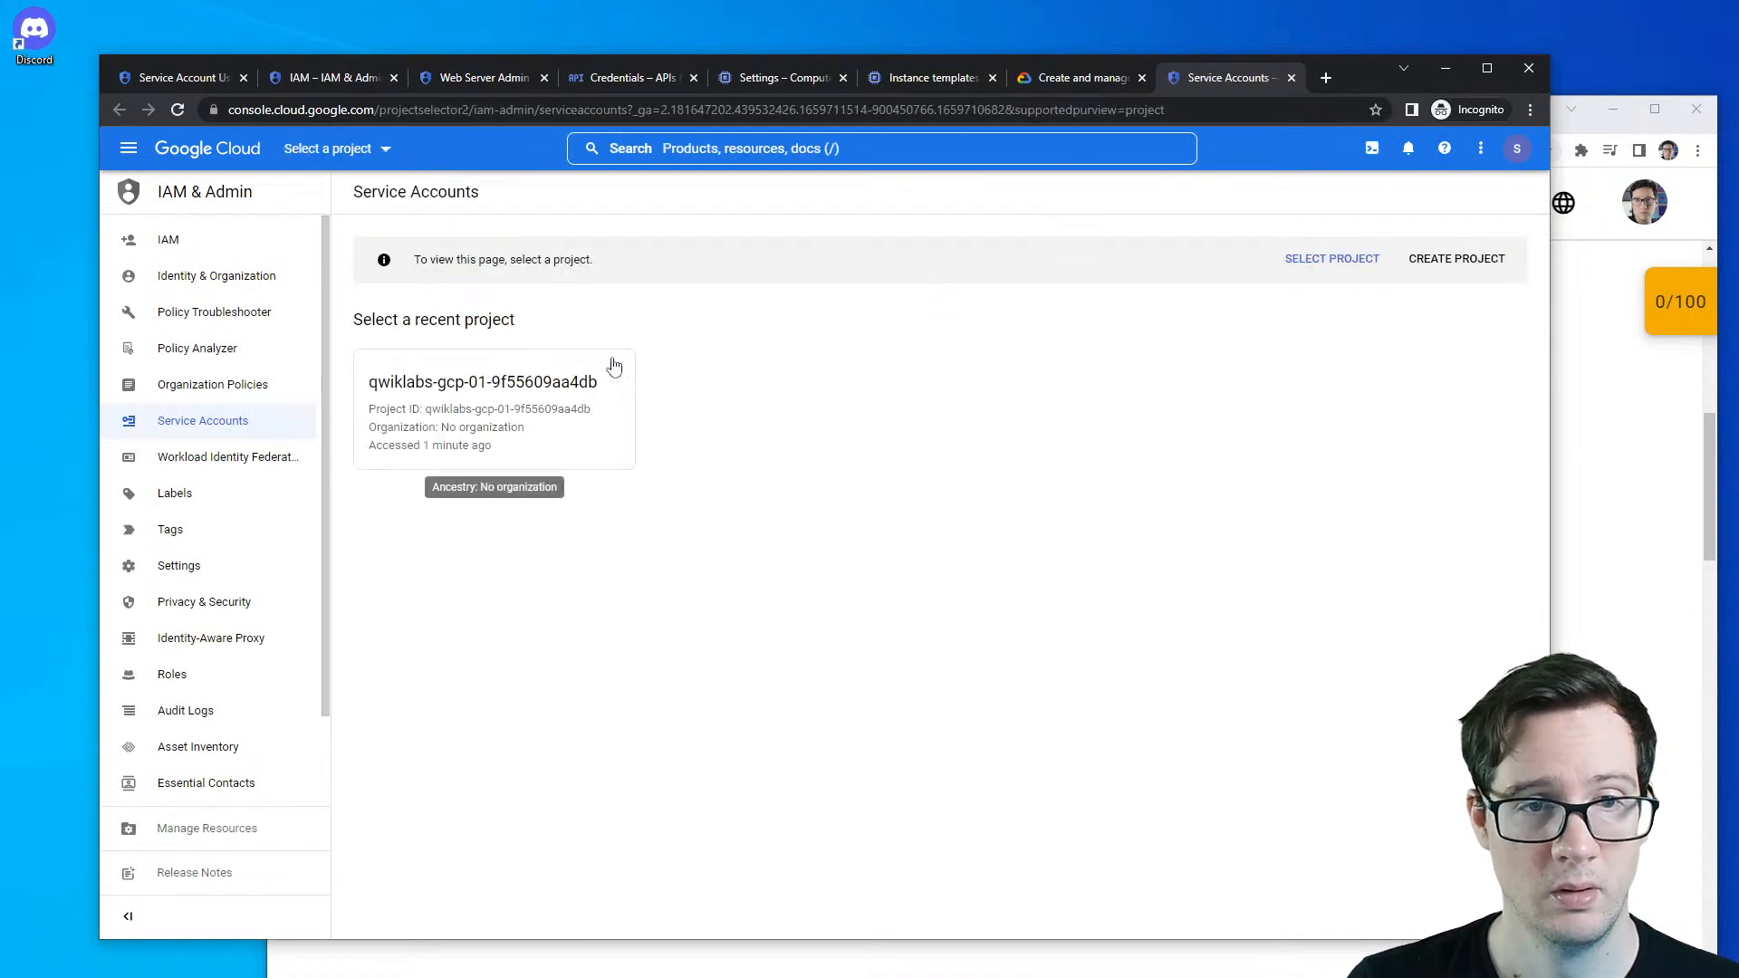
pyautogui.click(557, 387)
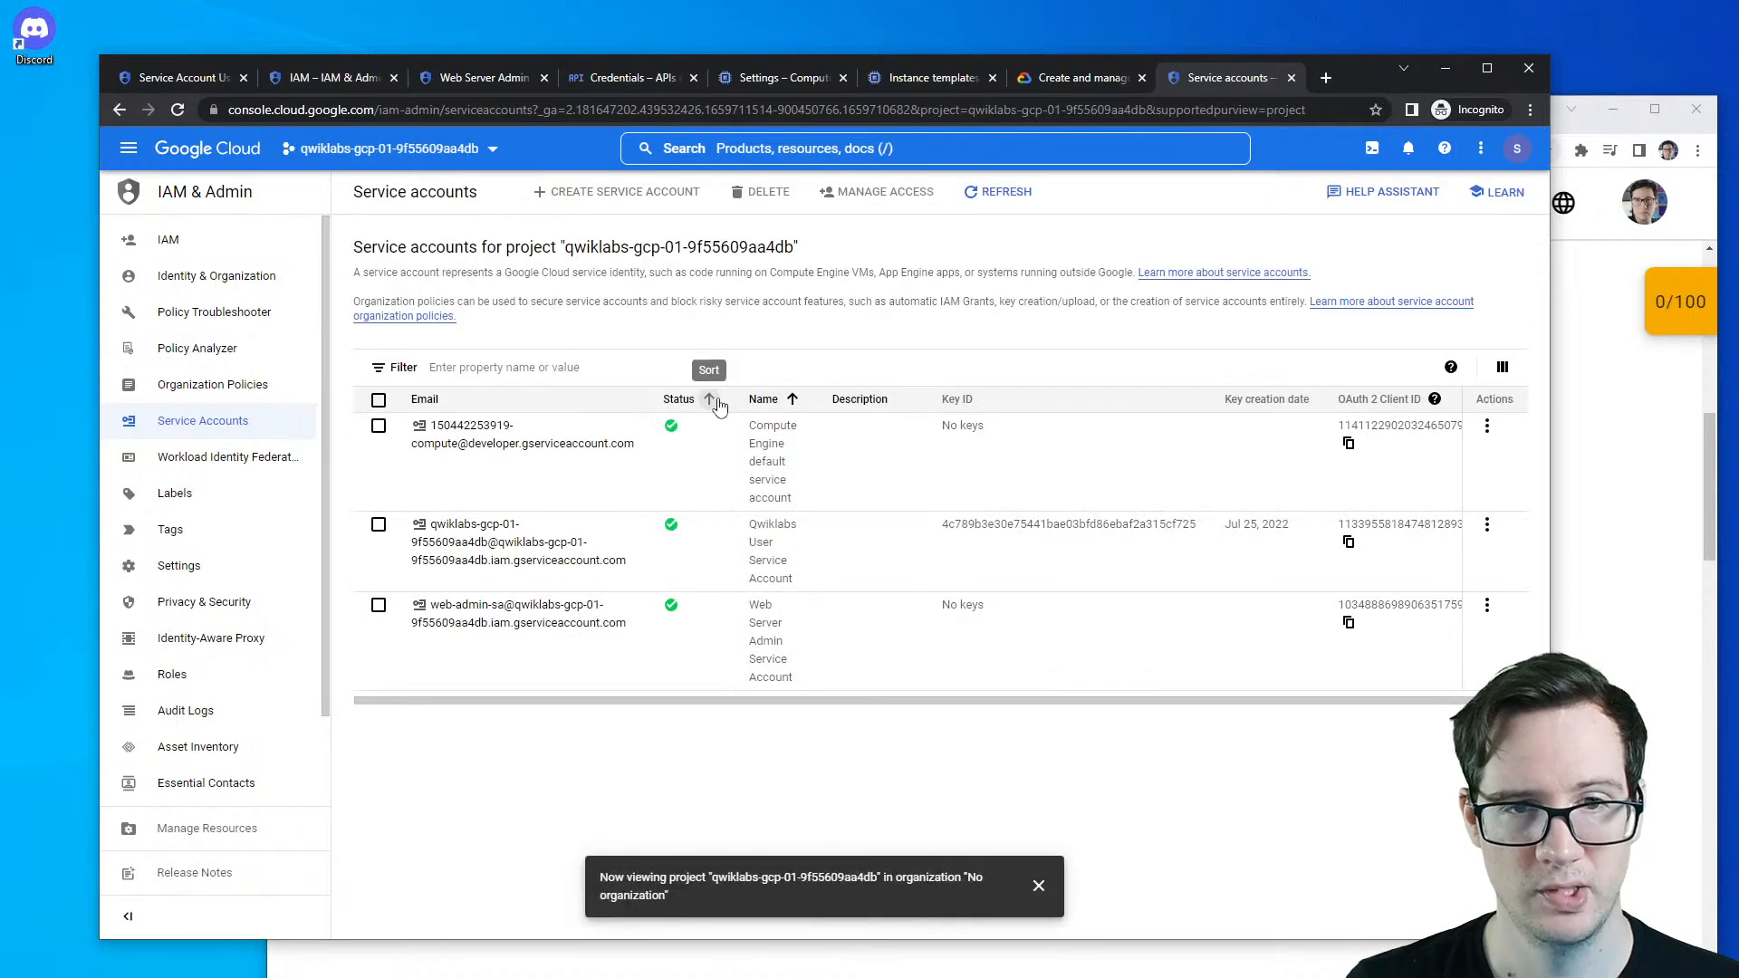
# - Reread the guide's instruction on picking the account for the key upload and open the web-admin-sa service account's details
pyautogui.click(1085, 80)
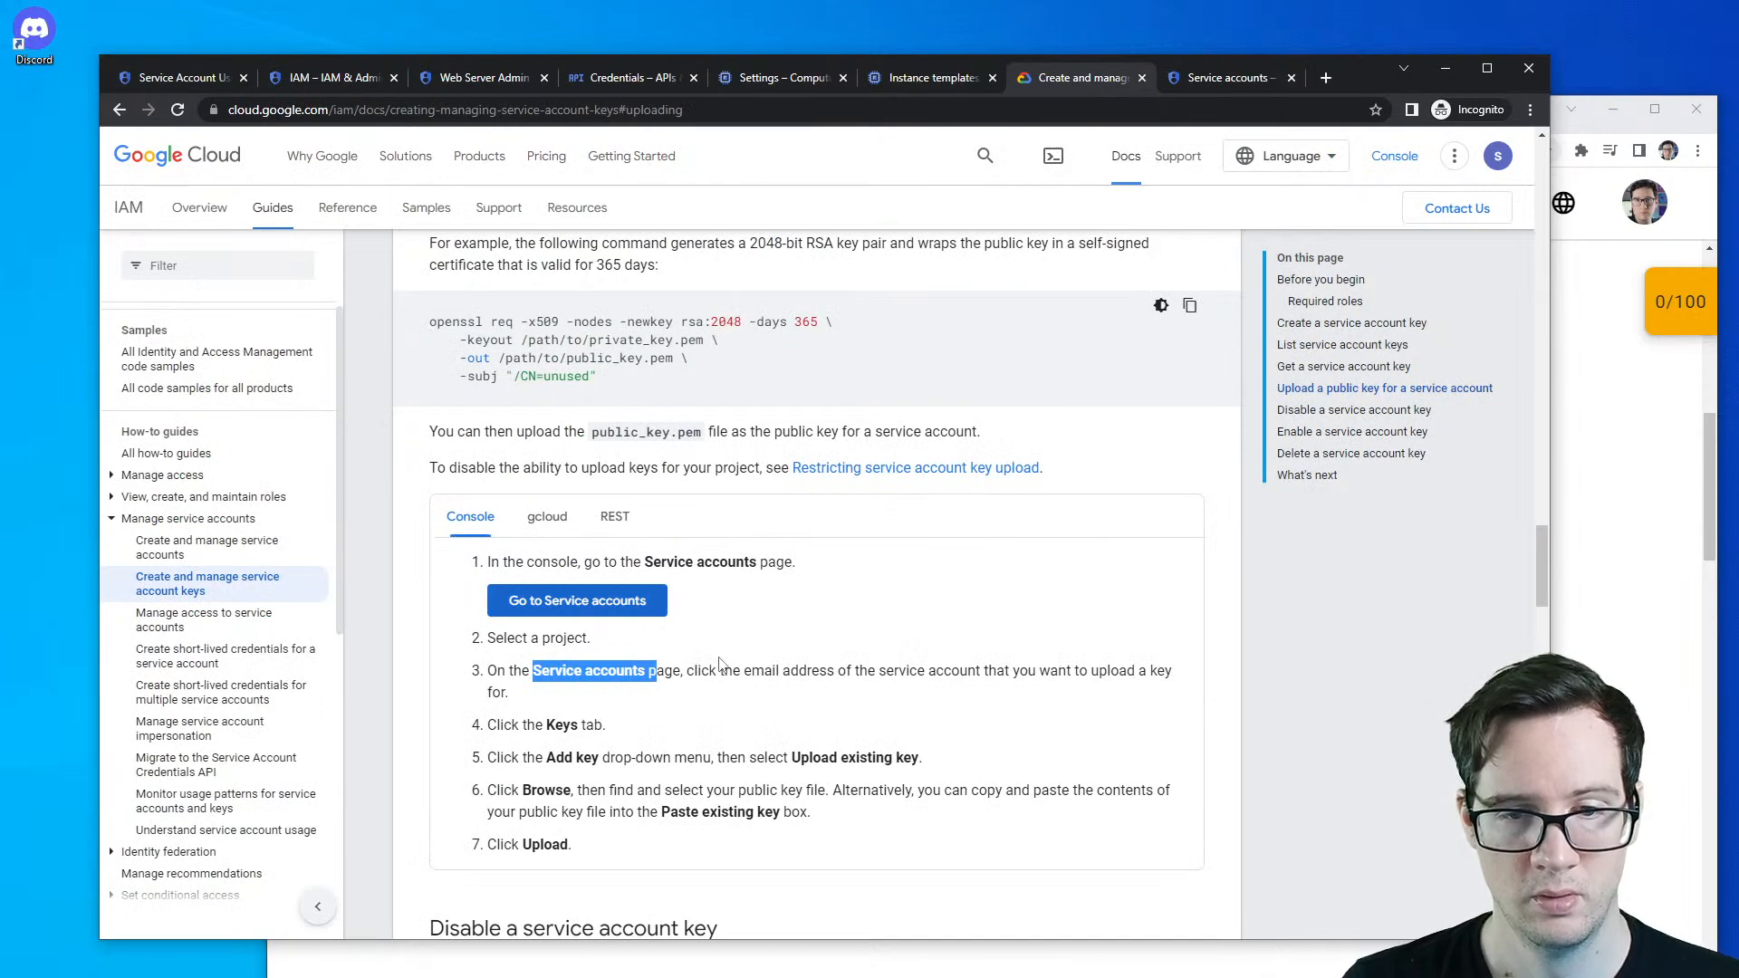
pyautogui.moveTo(717, 670); pyautogui.dragTo(1143, 670)
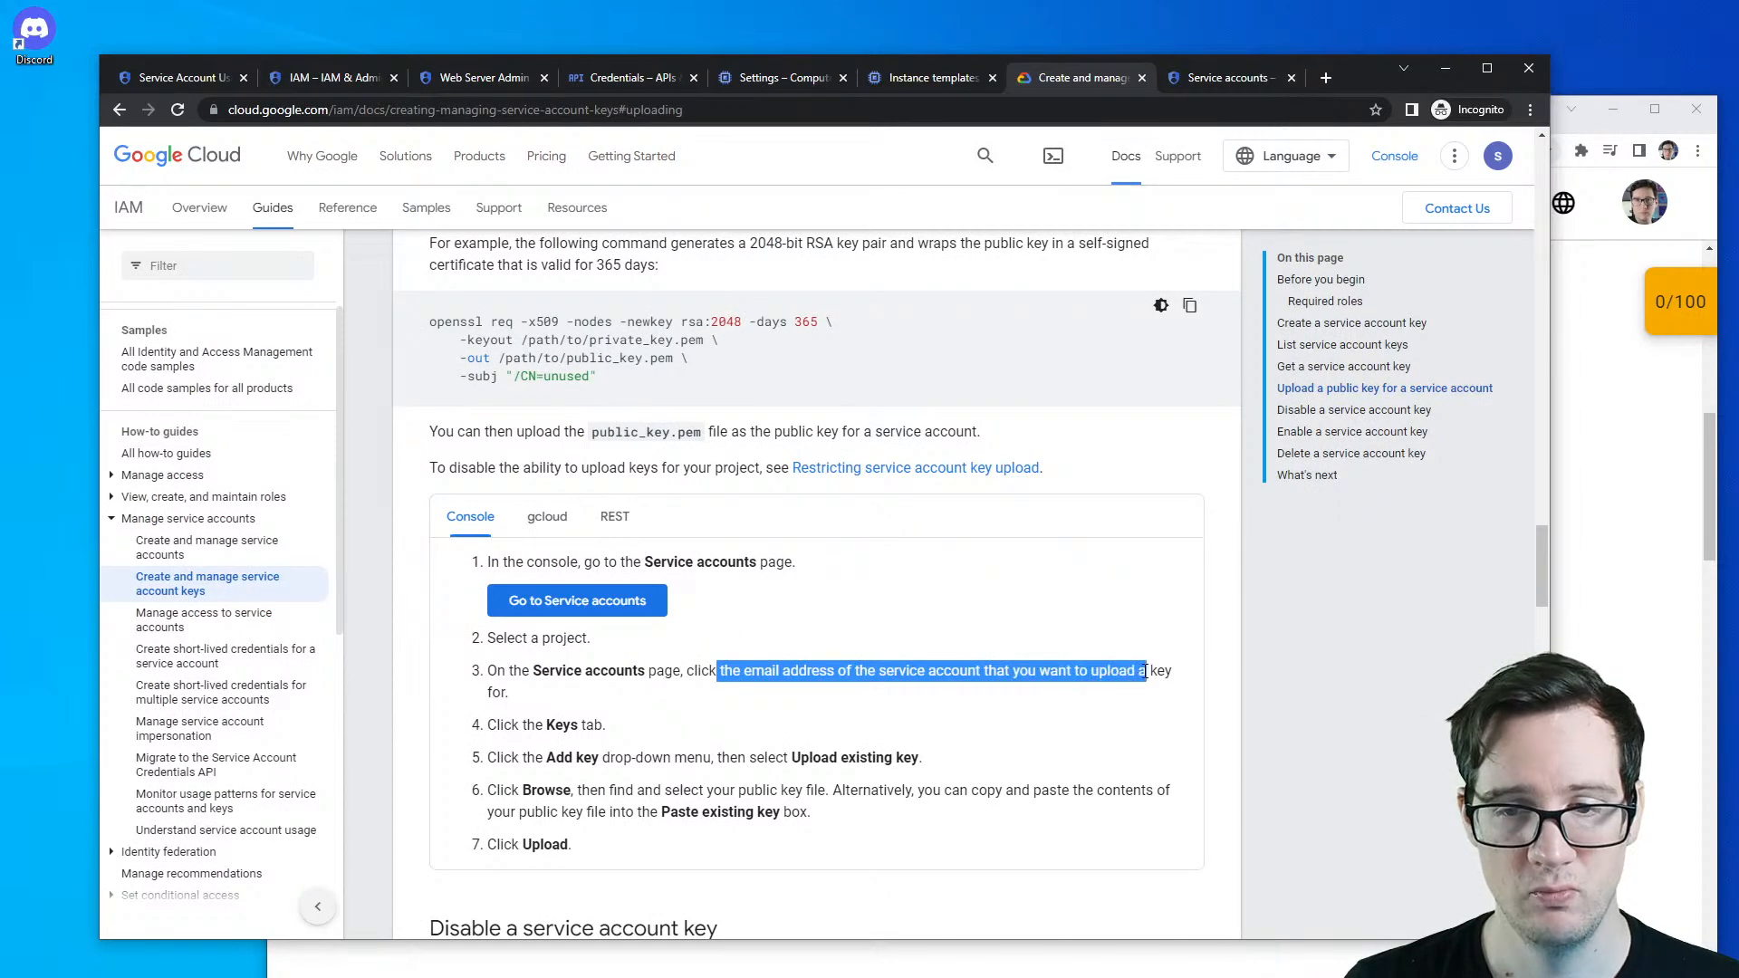
pyautogui.click(1209, 82)
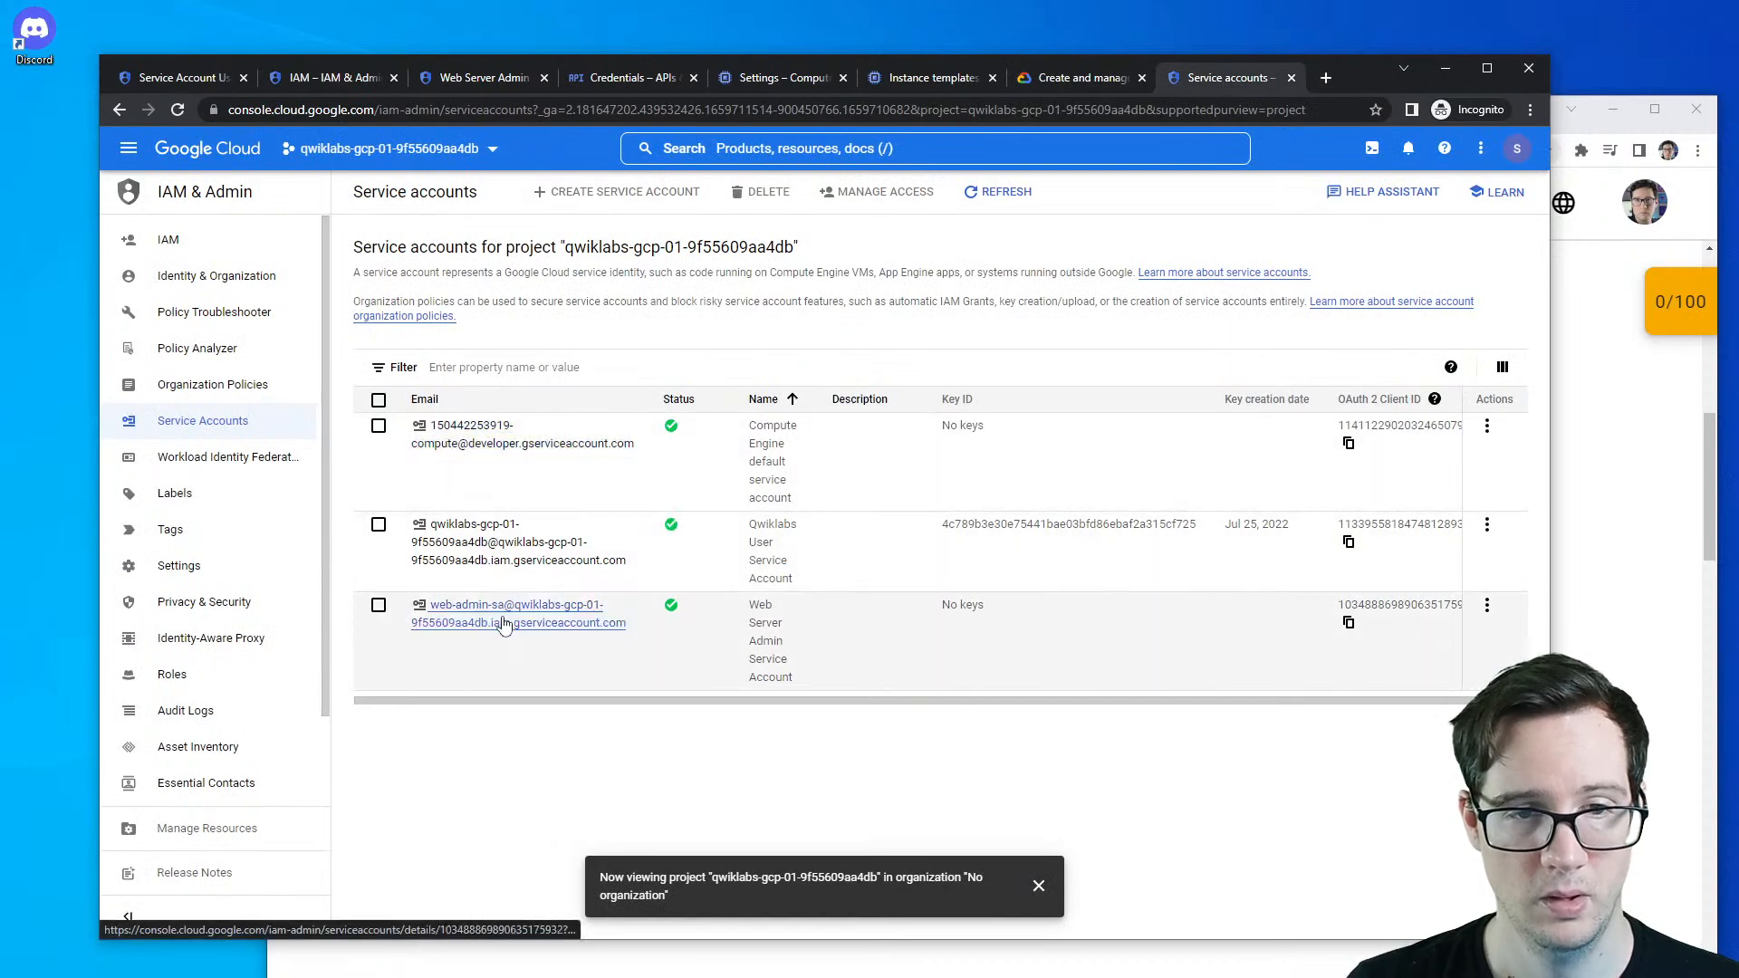
pyautogui.click(507, 623)
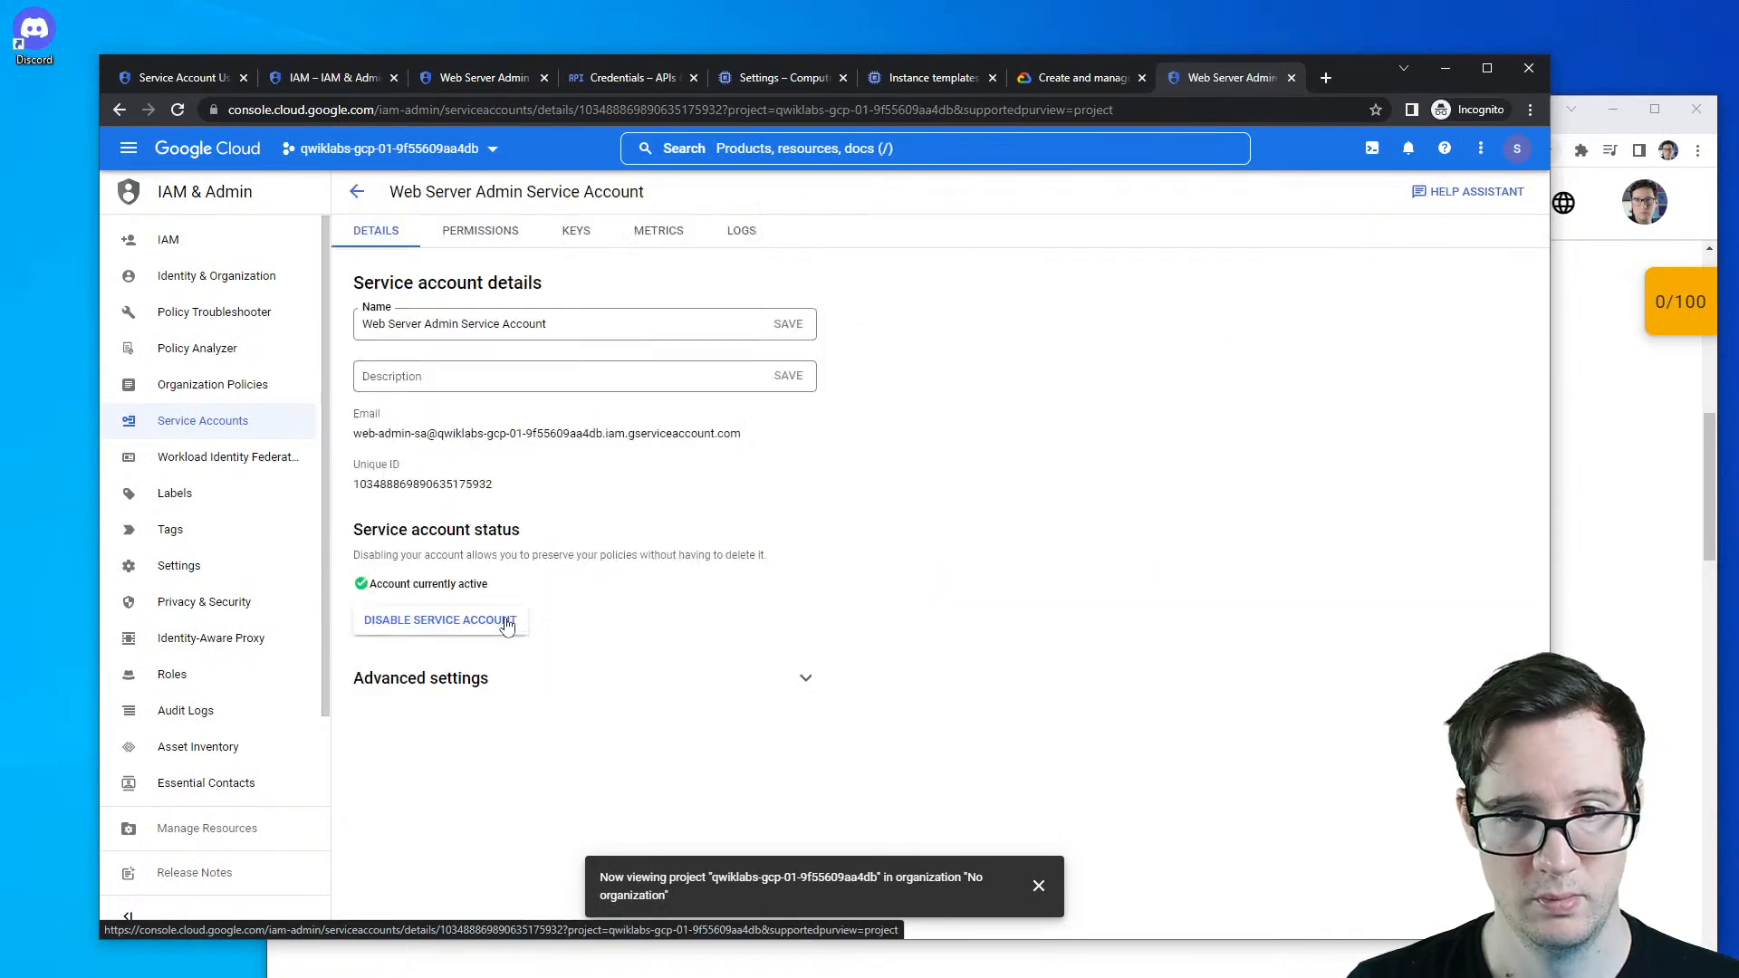
pyautogui.click(1644, 428)
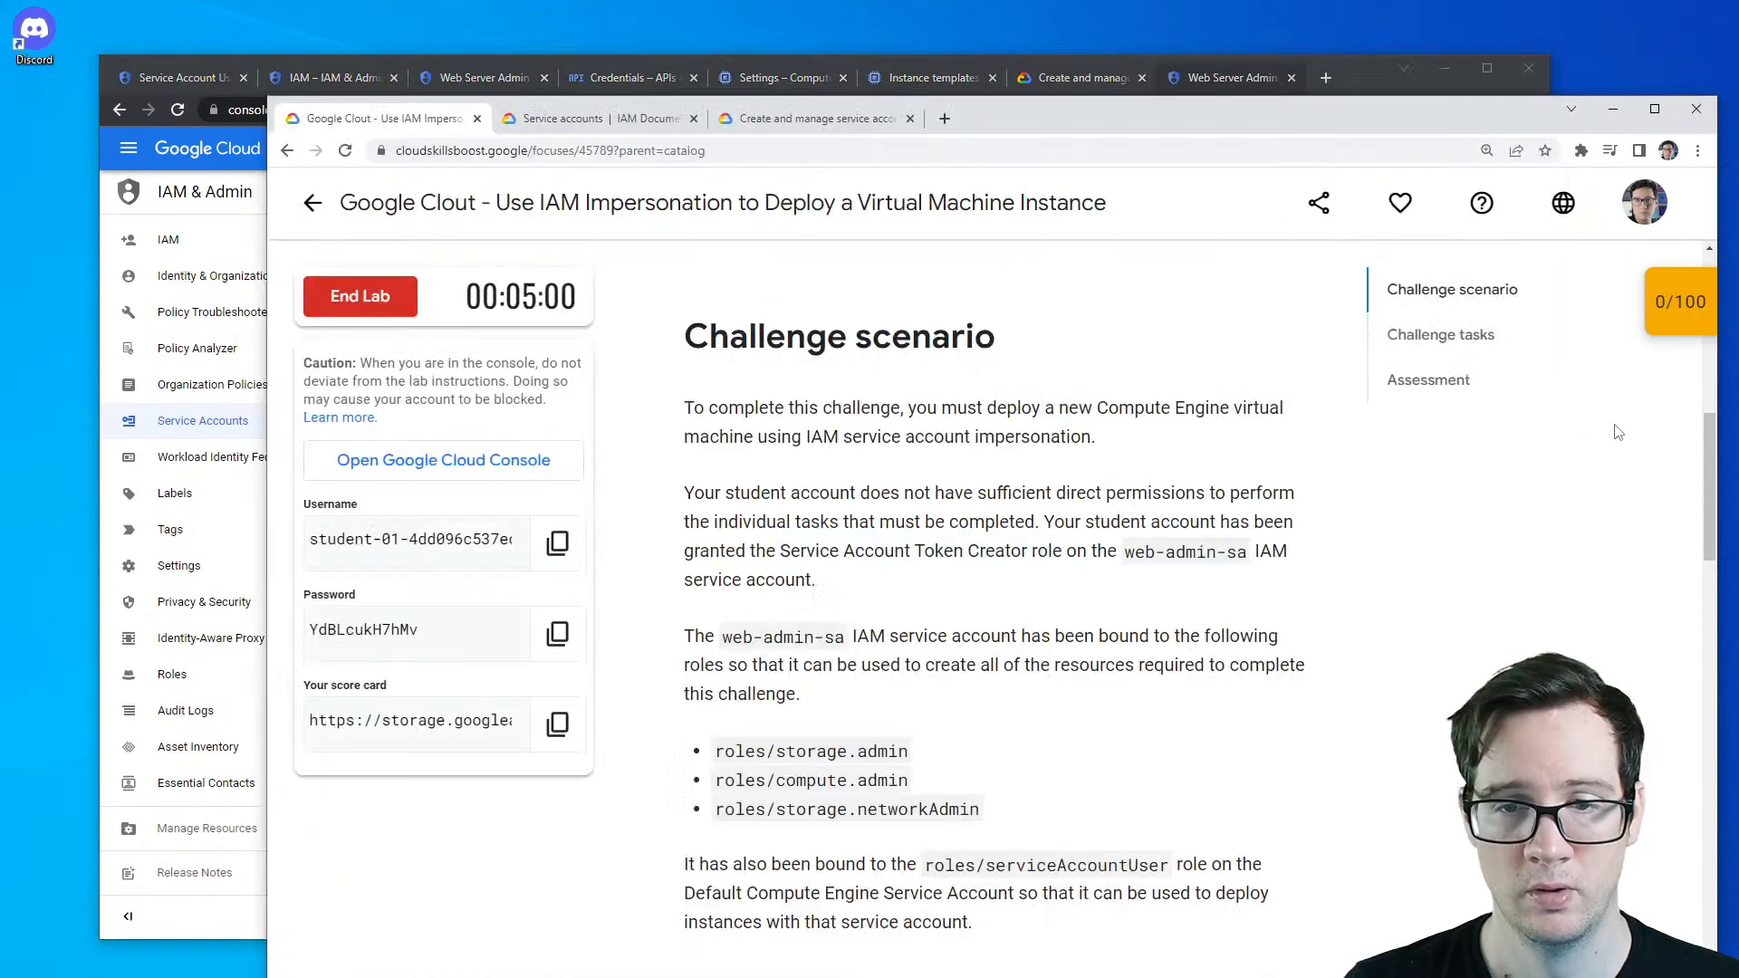
pyautogui.click(1087, 84)
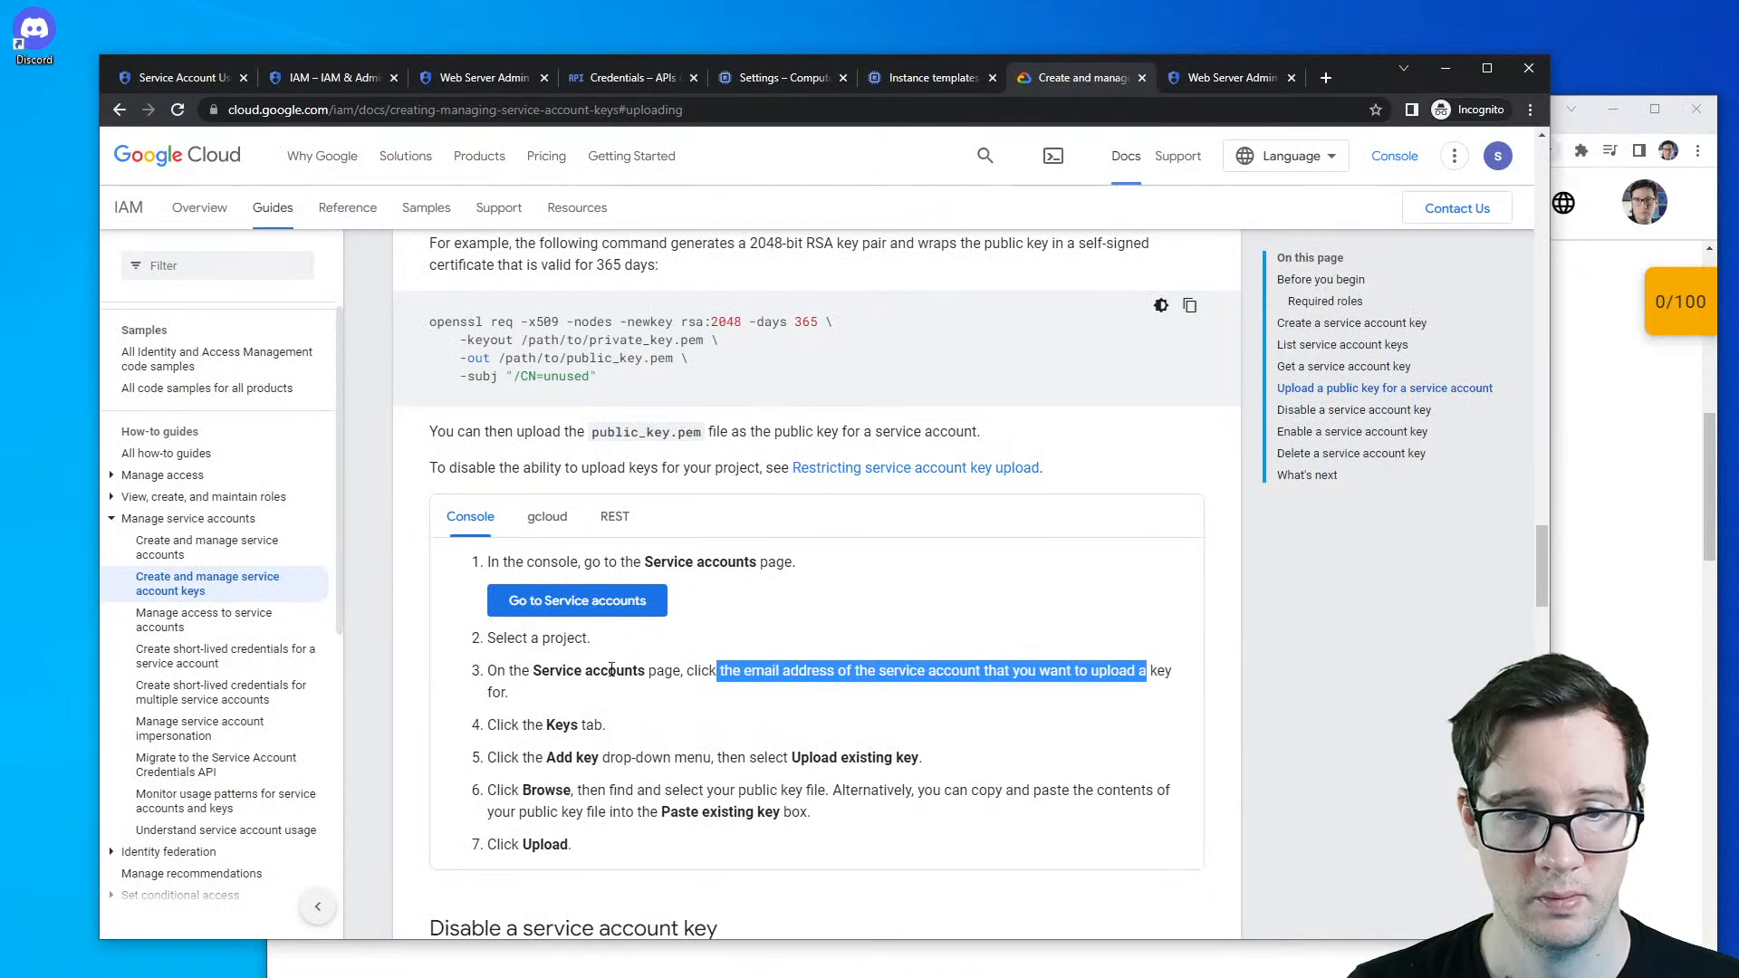
pyautogui.click(1199, 78)
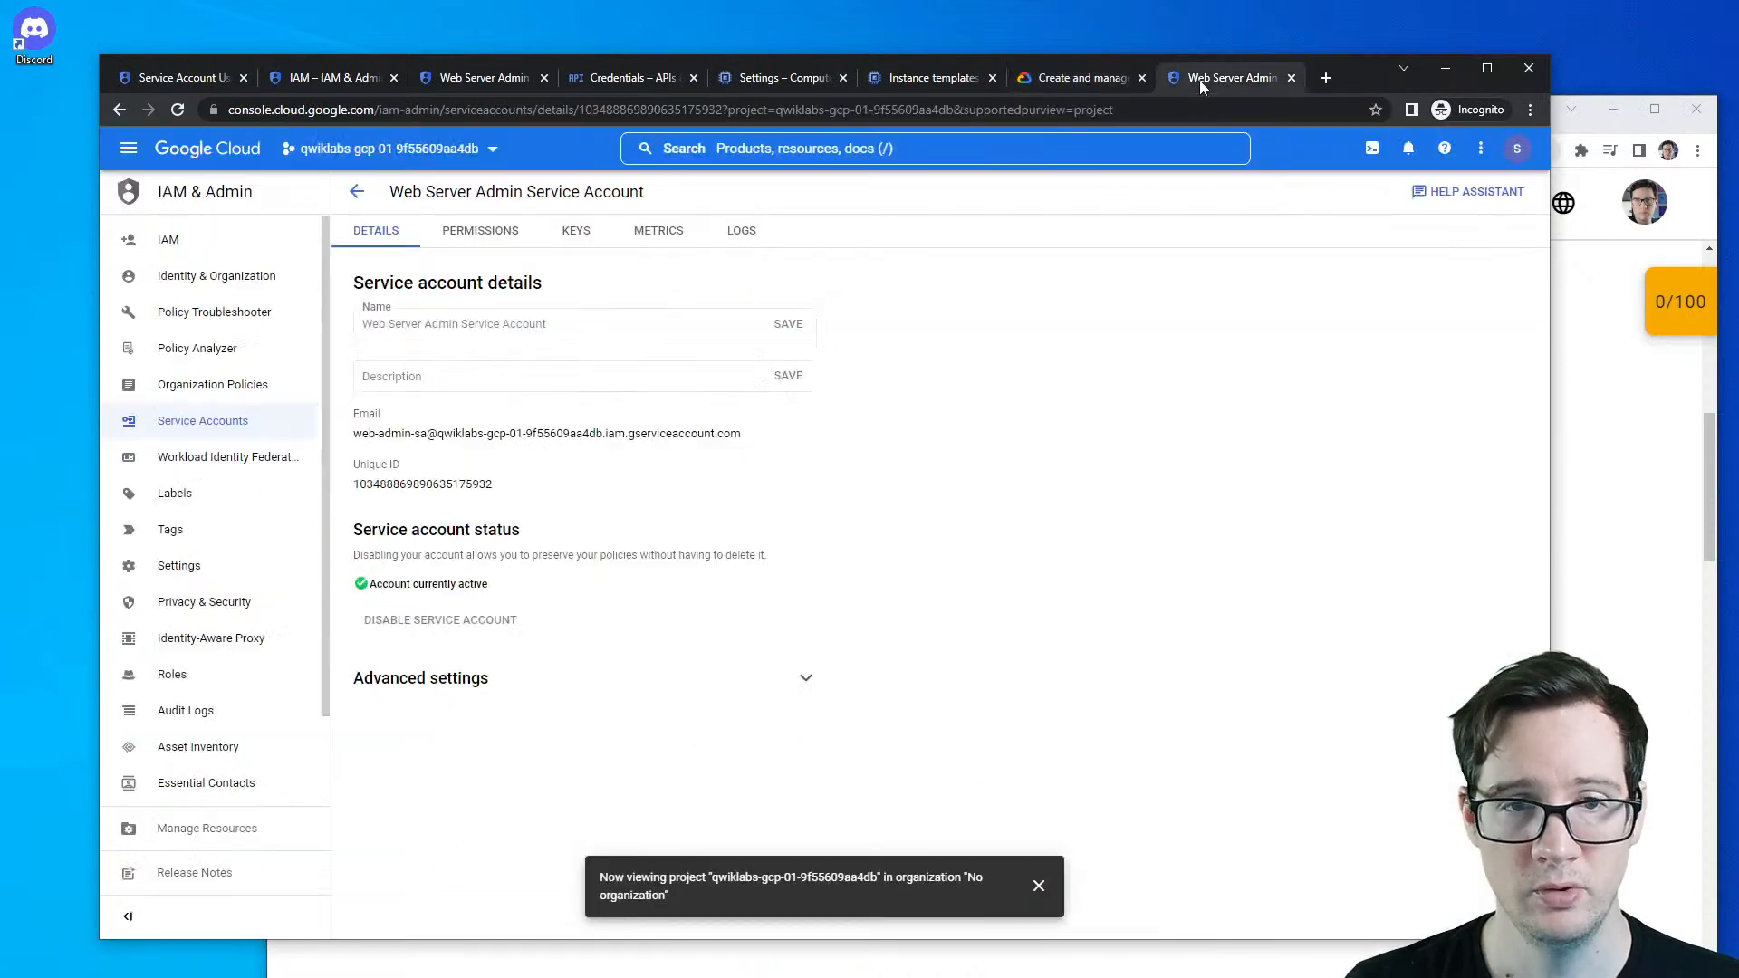
# - Inspect the Web Server Admin Service Account's keys and its options for adding one, and return to the accounts list
pyautogui.click(576, 230)
pyautogui.click(420, 463)
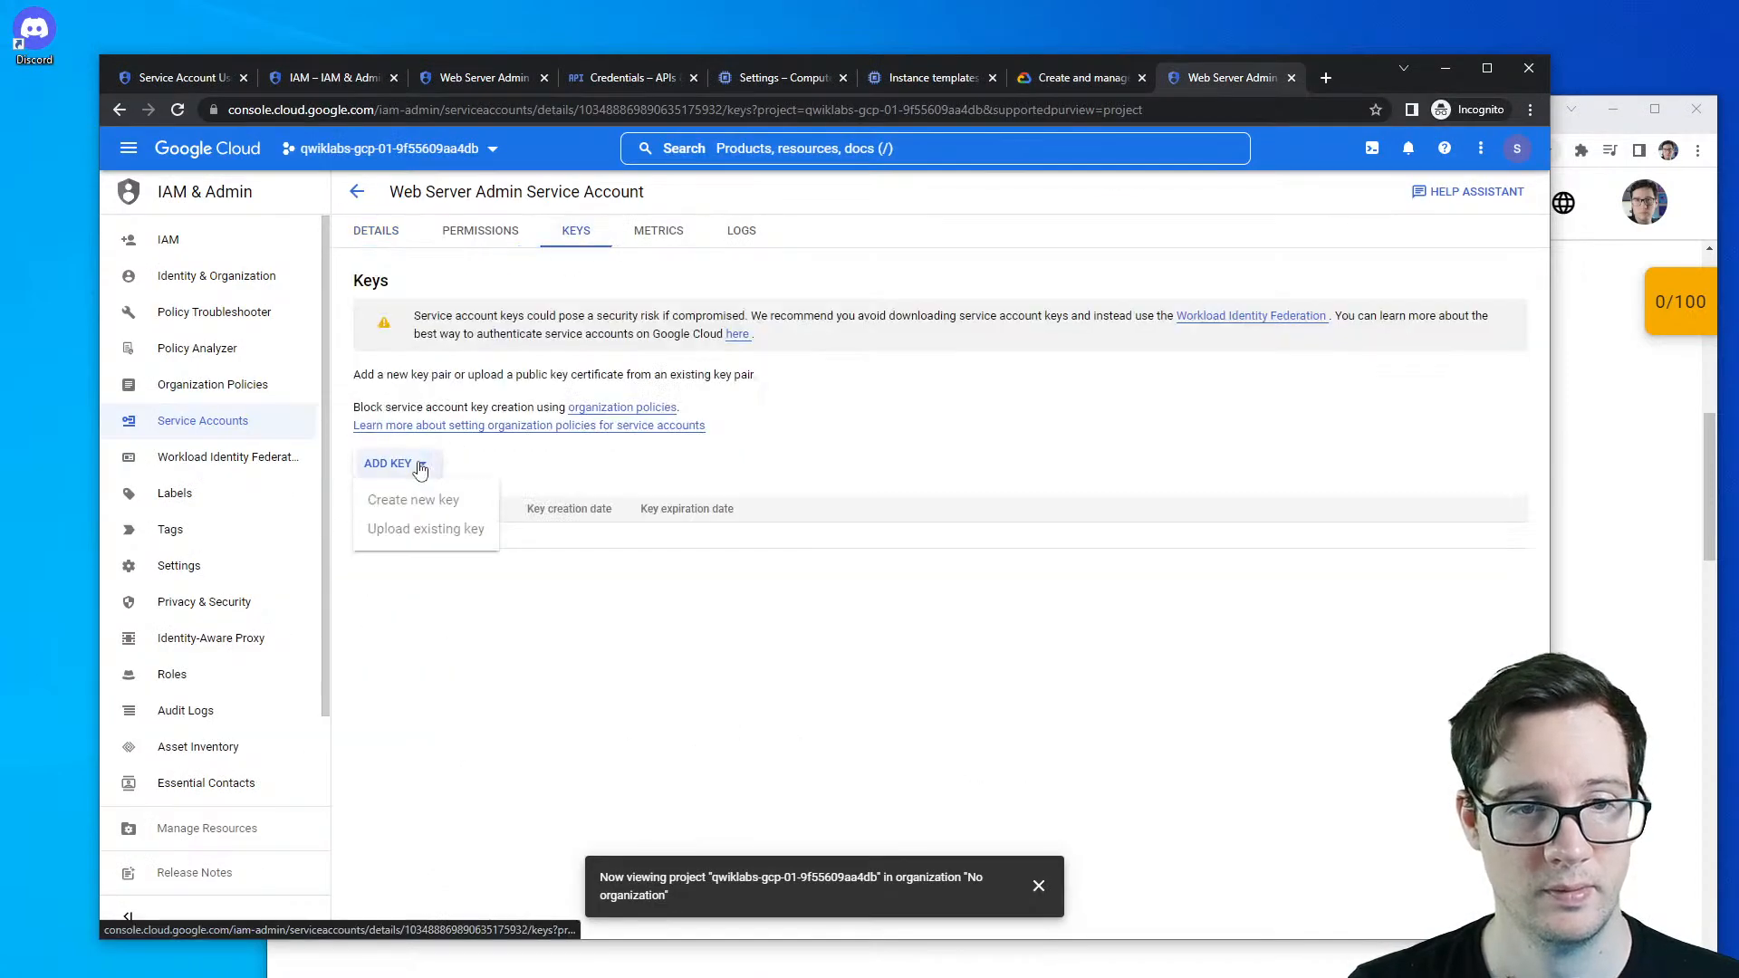
pyautogui.click(560, 460)
pyautogui.click(359, 193)
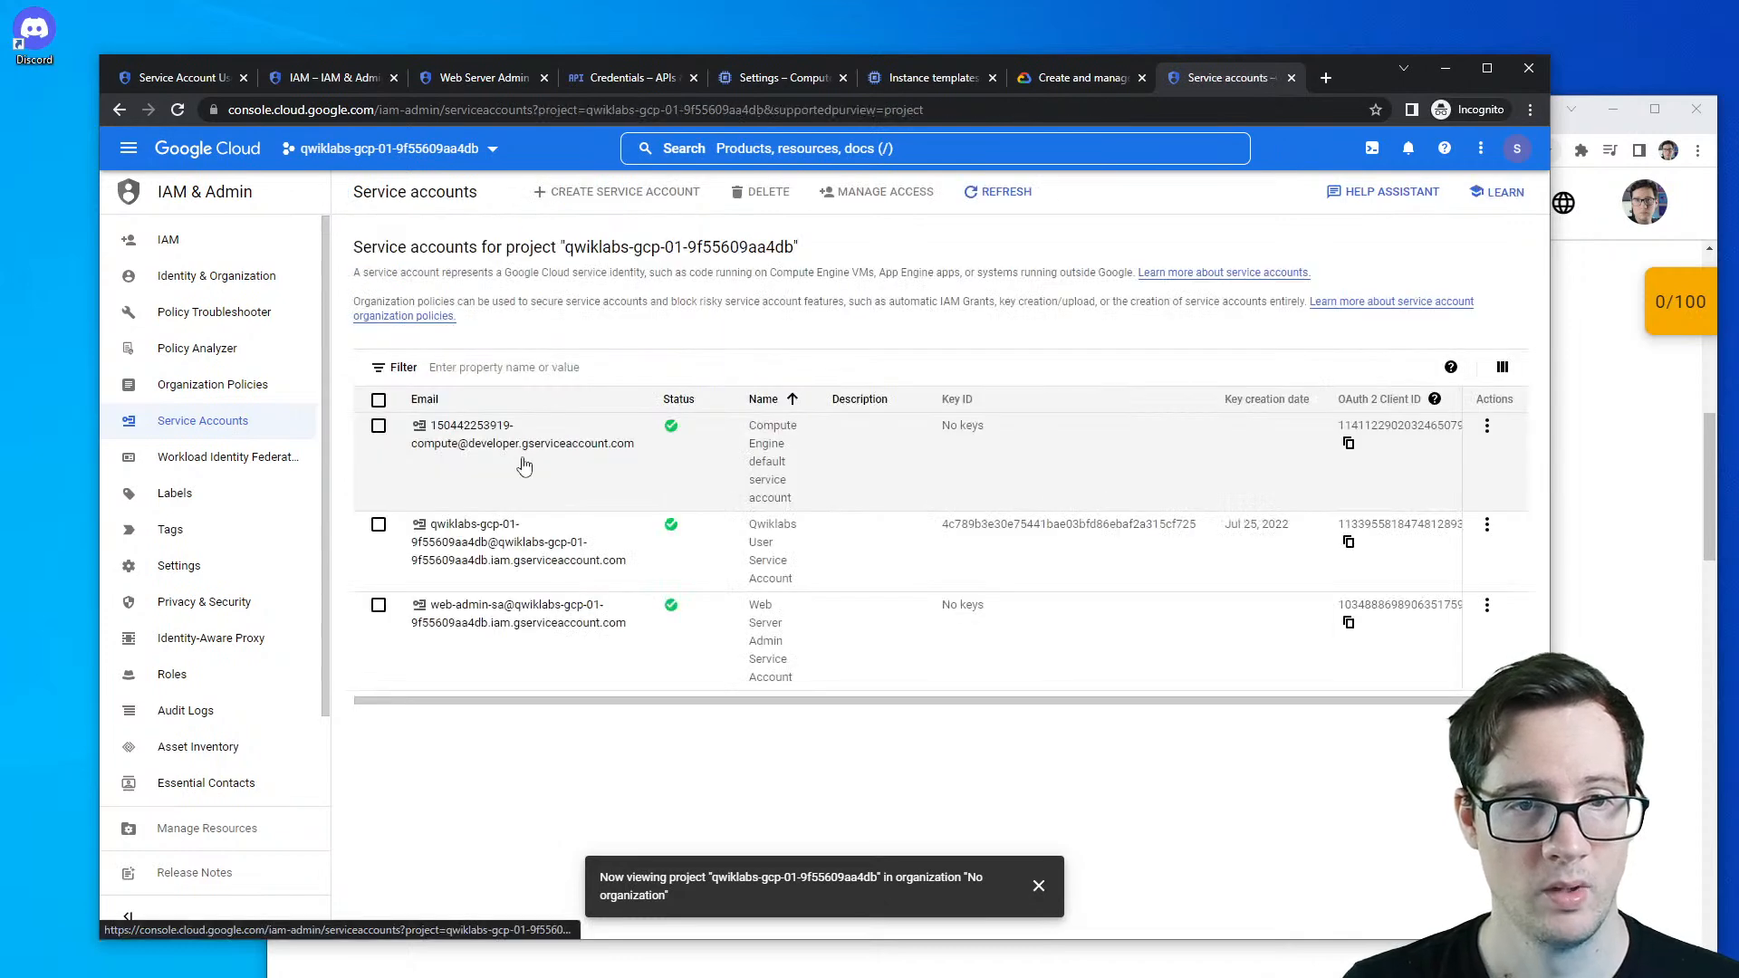
# - Inspect the Compute Engine default service account's keys and its options for adding one, and return to the accounts list
pyautogui.click(563, 443)
pyautogui.click(577, 238)
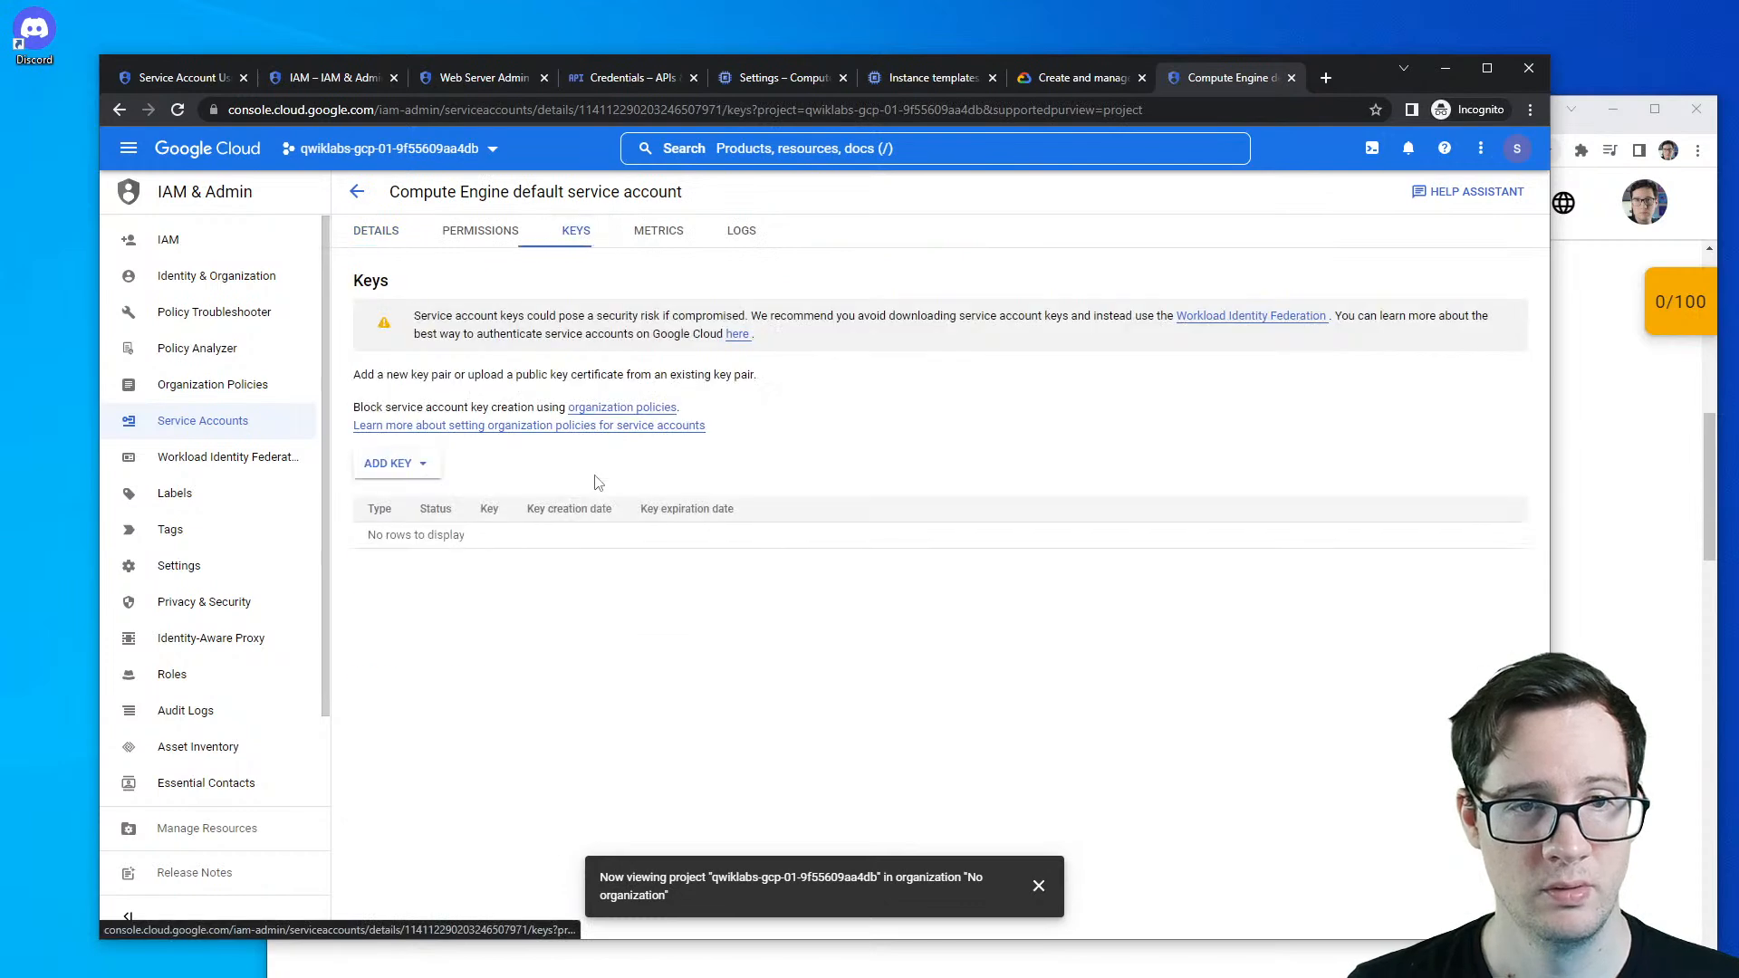
pyautogui.click(421, 465)
pyautogui.click(422, 466)
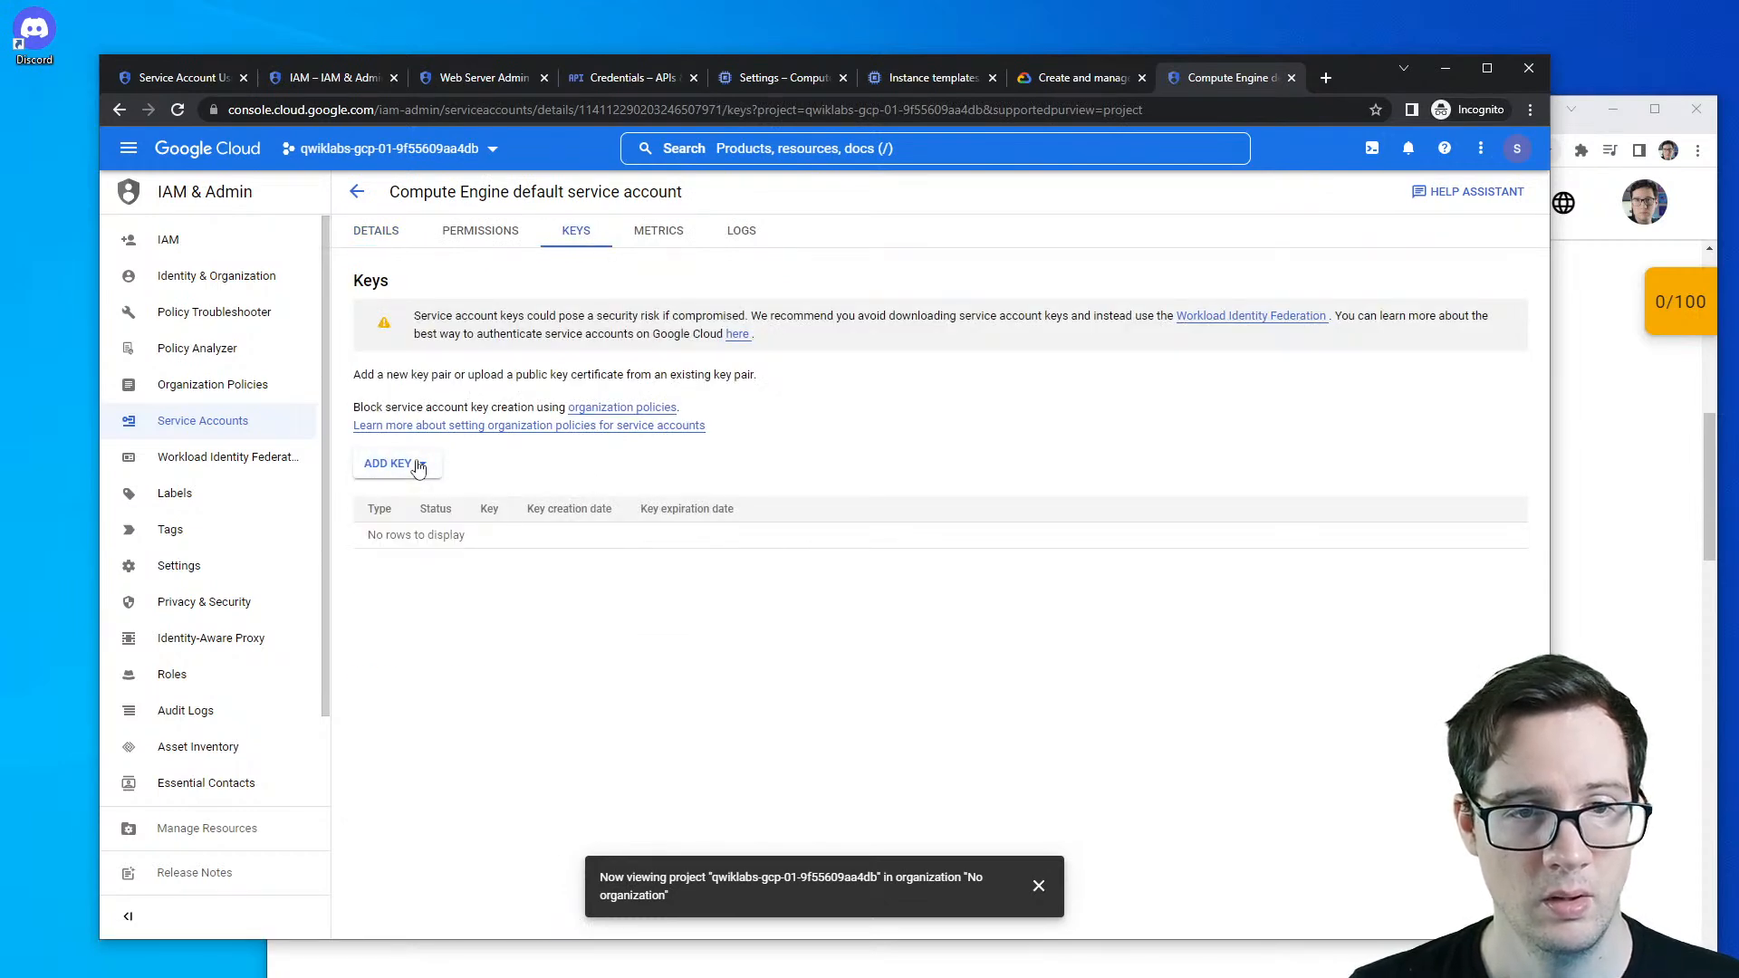
pyautogui.click(418, 465)
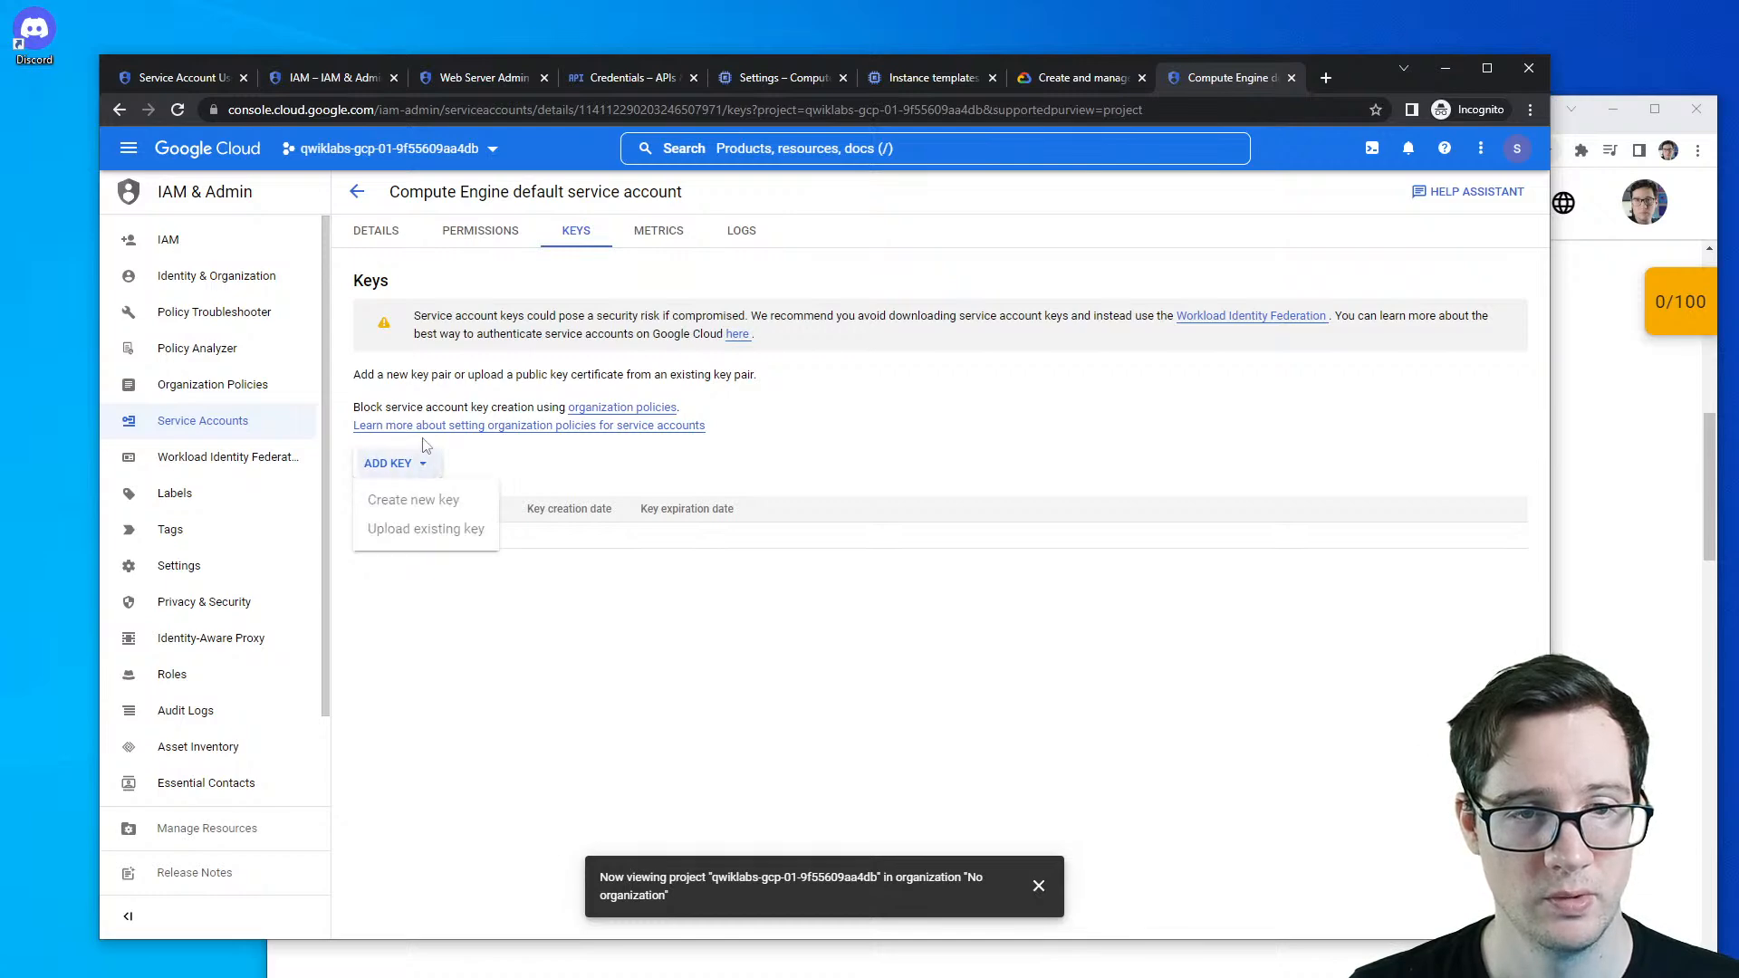
pyautogui.click(420, 466)
pyautogui.hotkey('alt', 'Left')
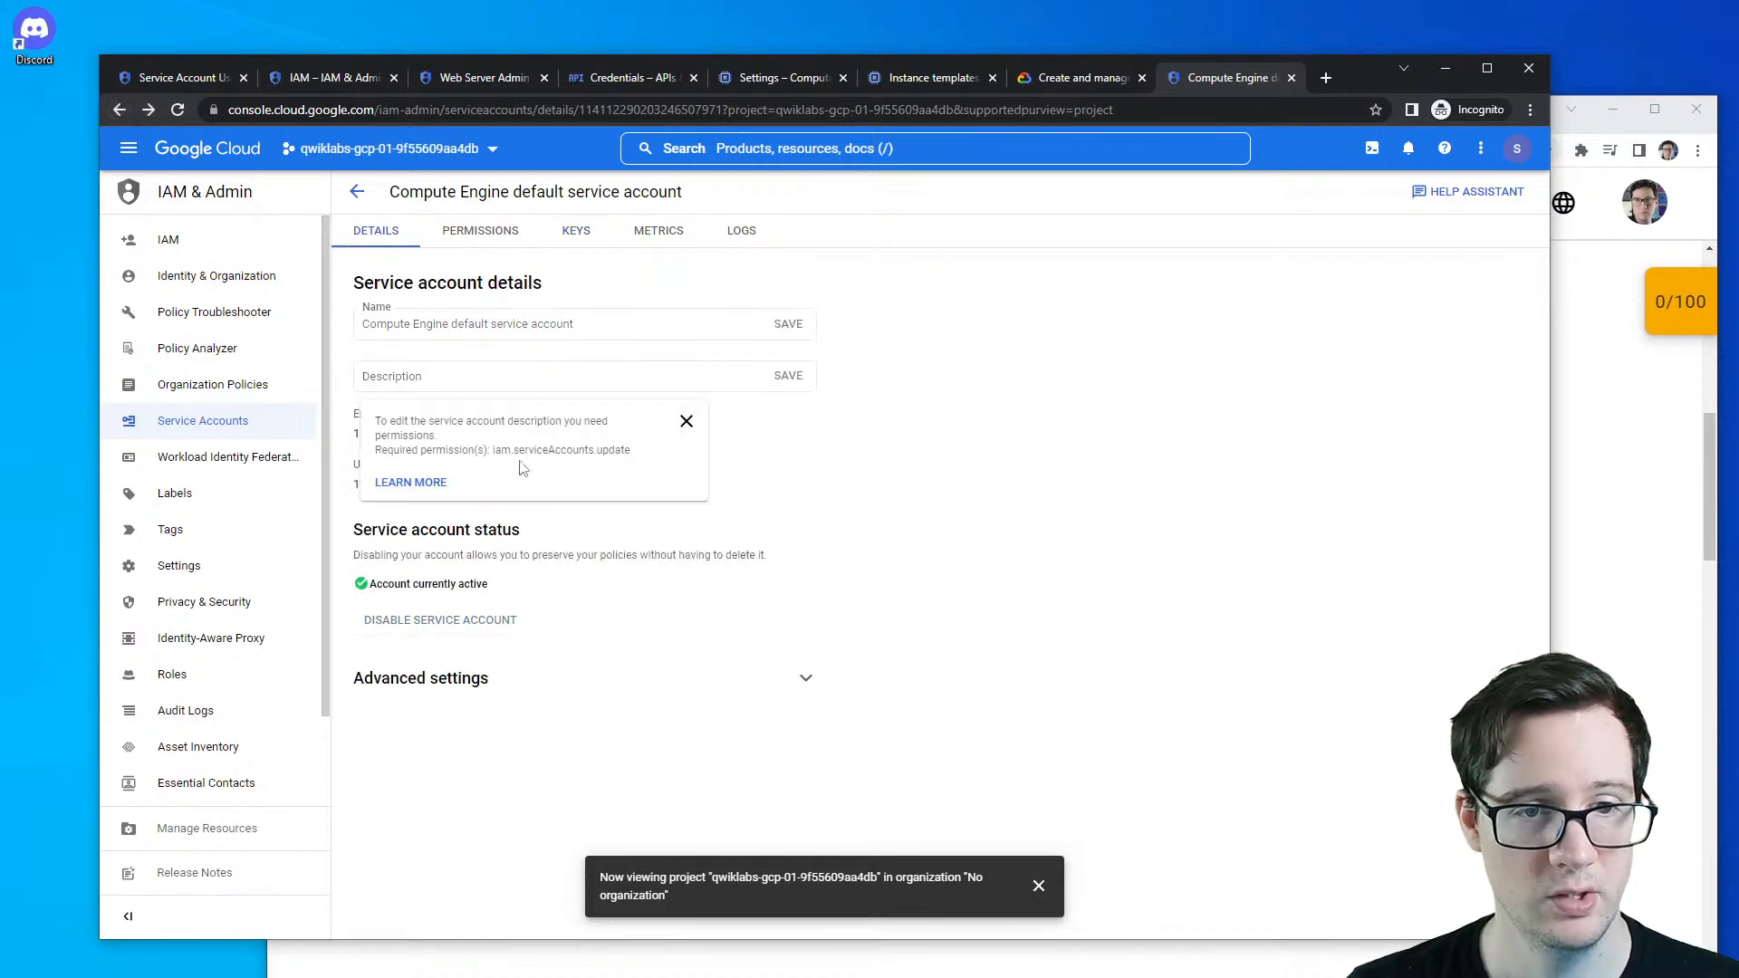
pyautogui.click(357, 191)
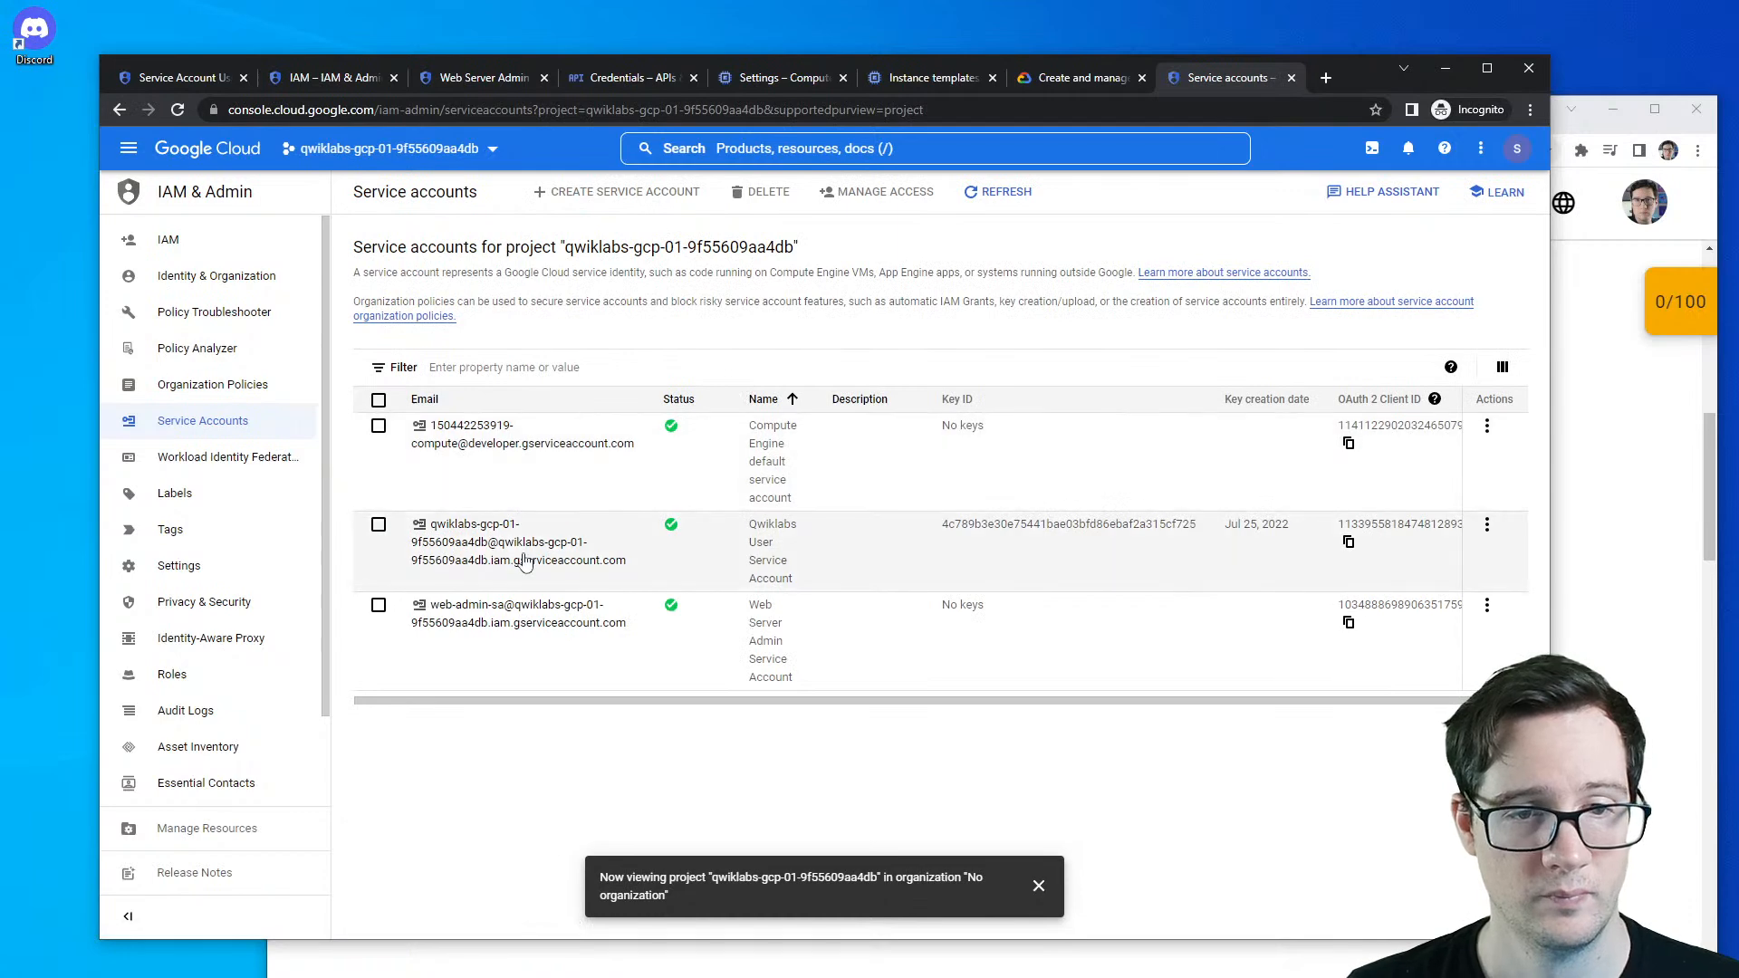
# - Inspect the Qwiklabs User Service Account's keys and its options for adding one, and return to the accounts list
pyautogui.click(531, 543)
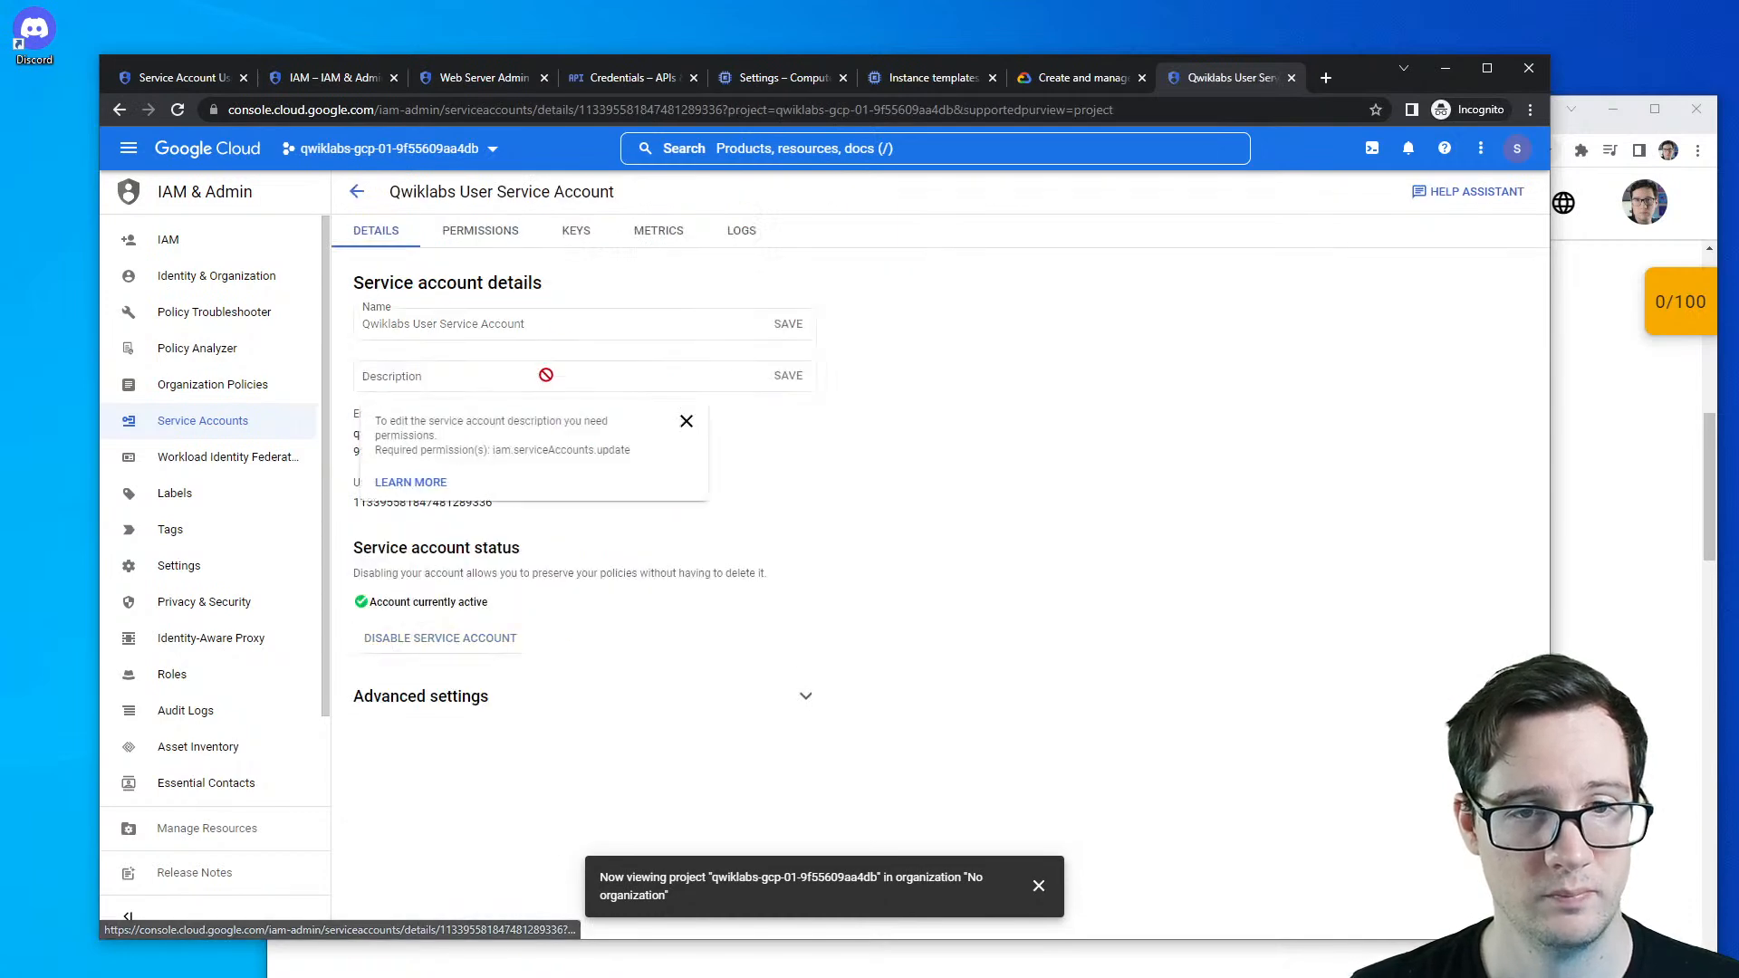
pyautogui.click(576, 230)
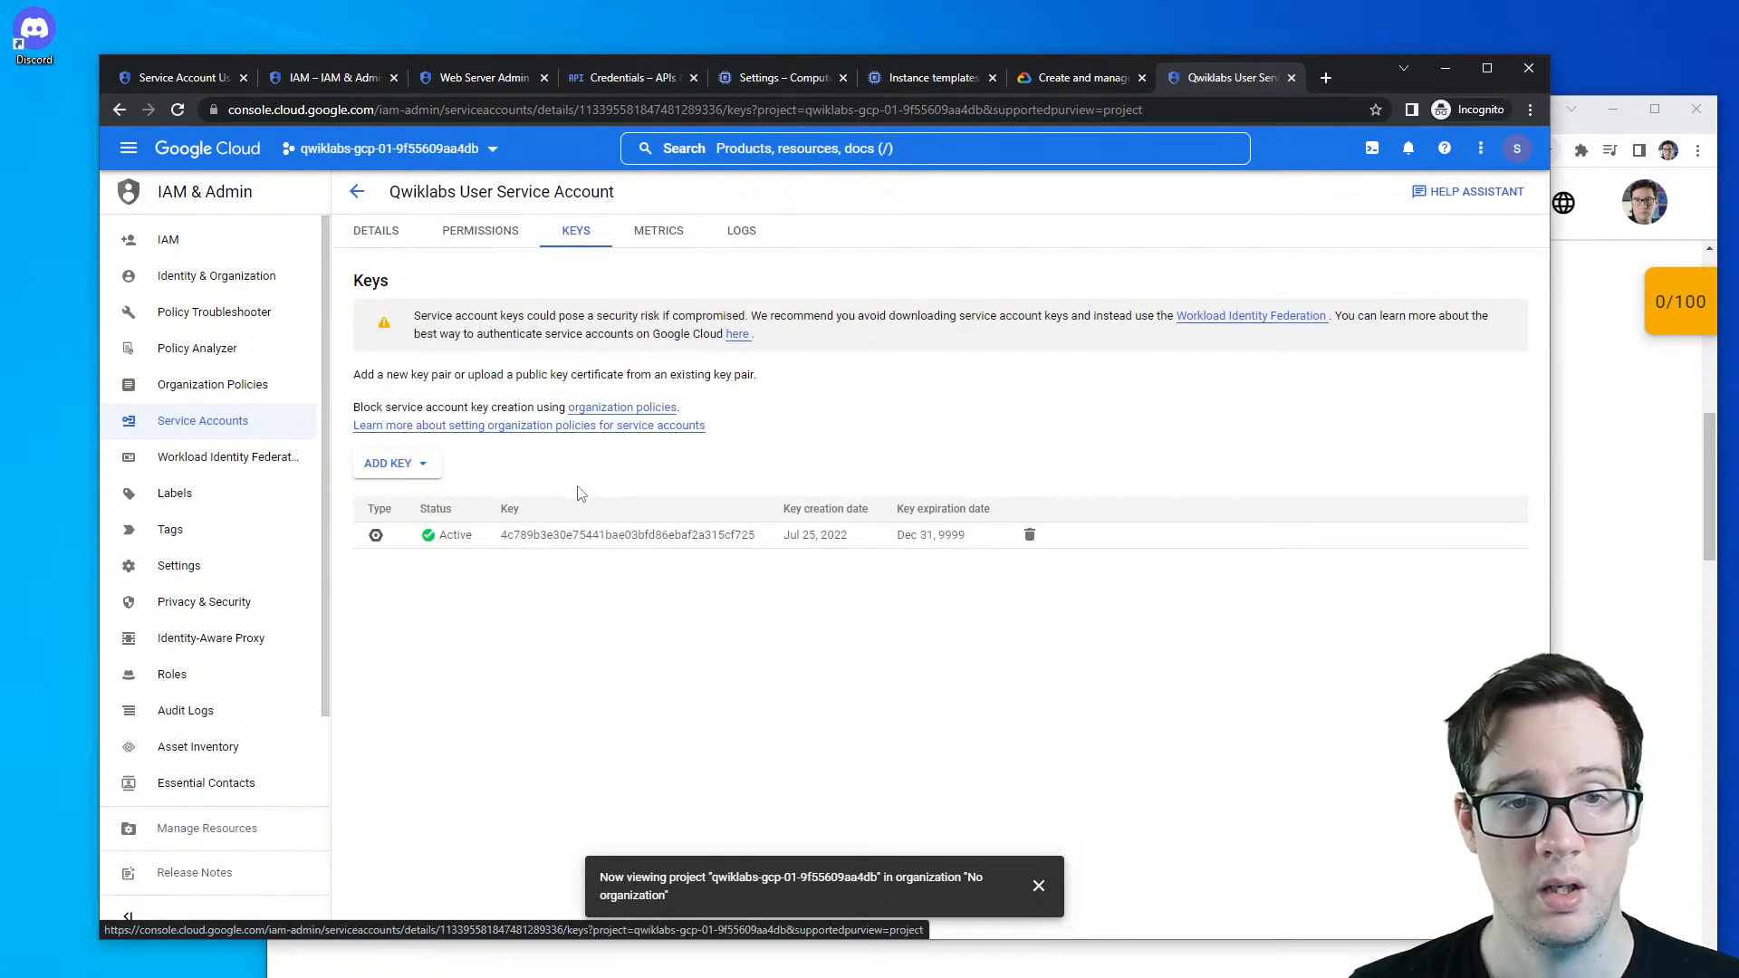
pyautogui.click(422, 463)
pyautogui.click(565, 471)
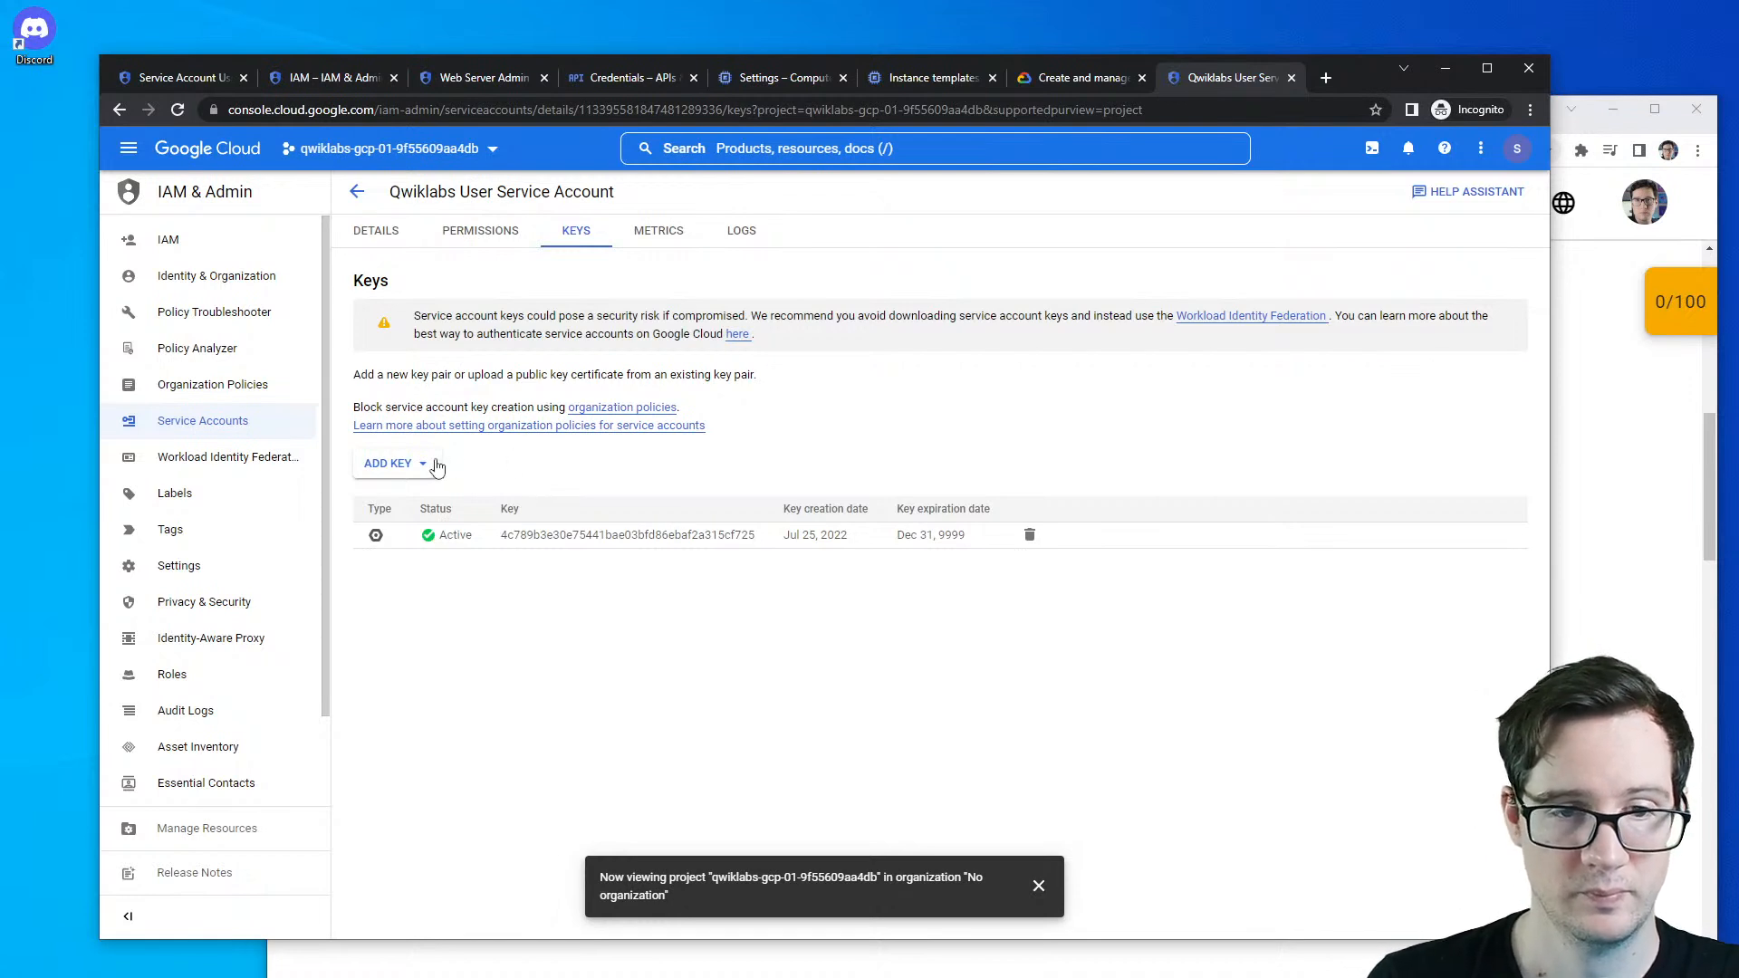
pyautogui.click(437, 465)
pyautogui.click(584, 476)
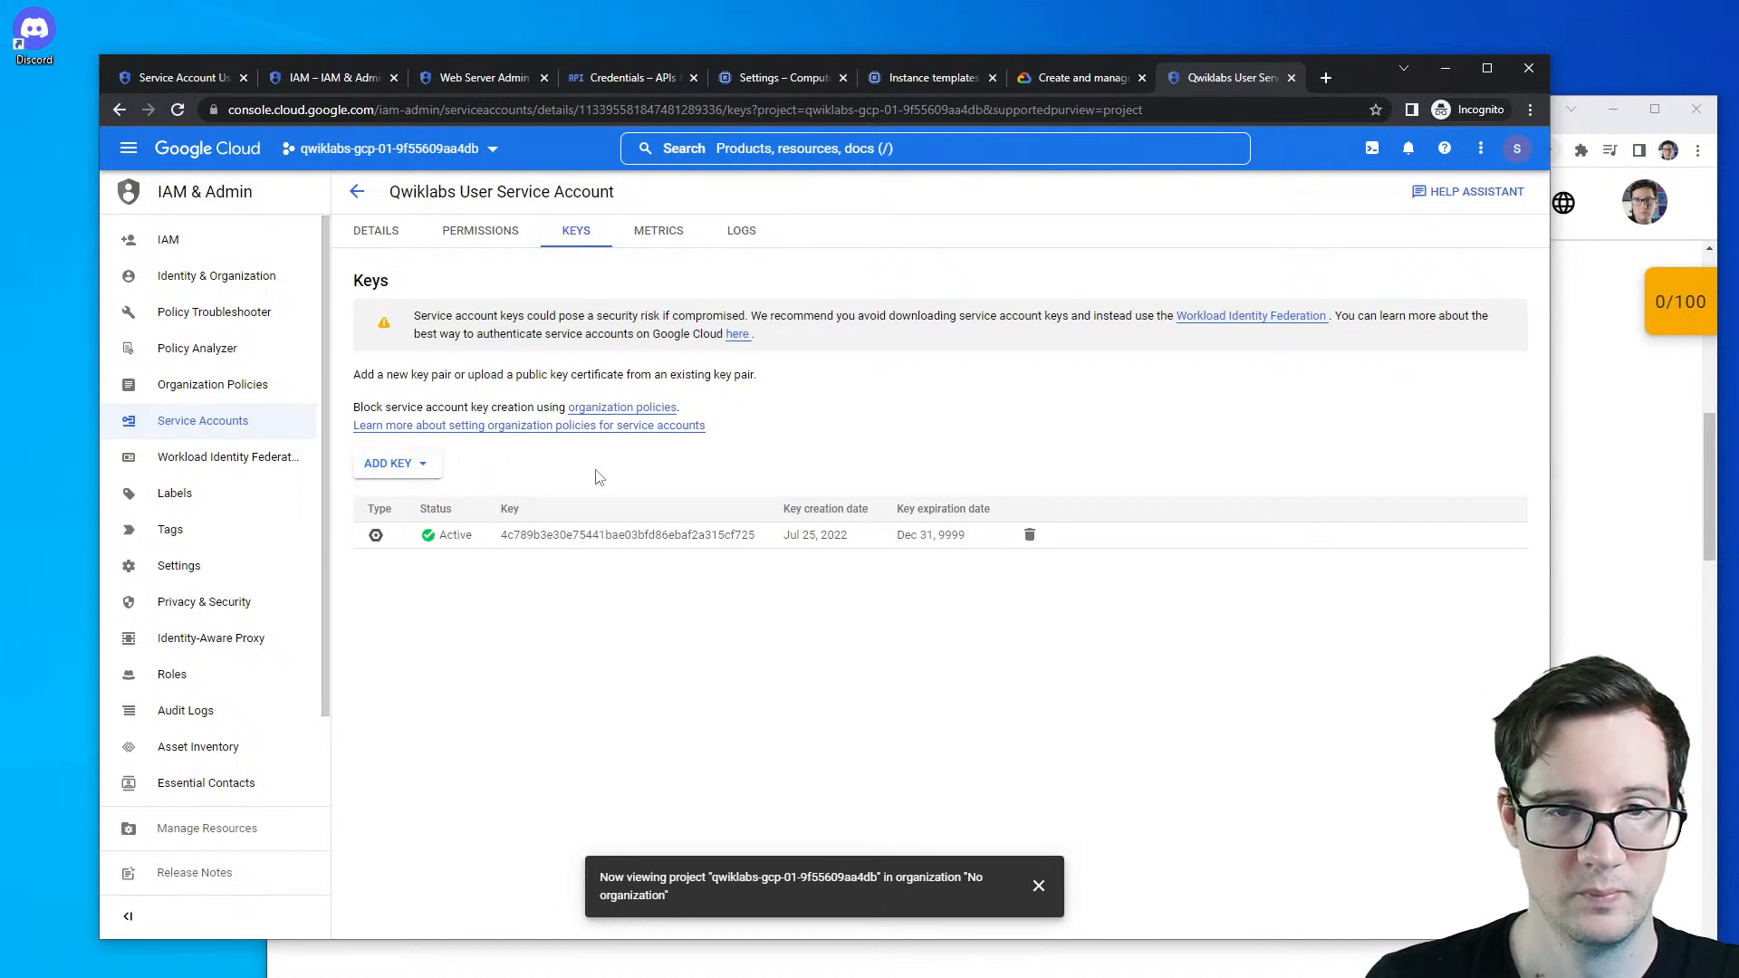
pyautogui.click(120, 110)
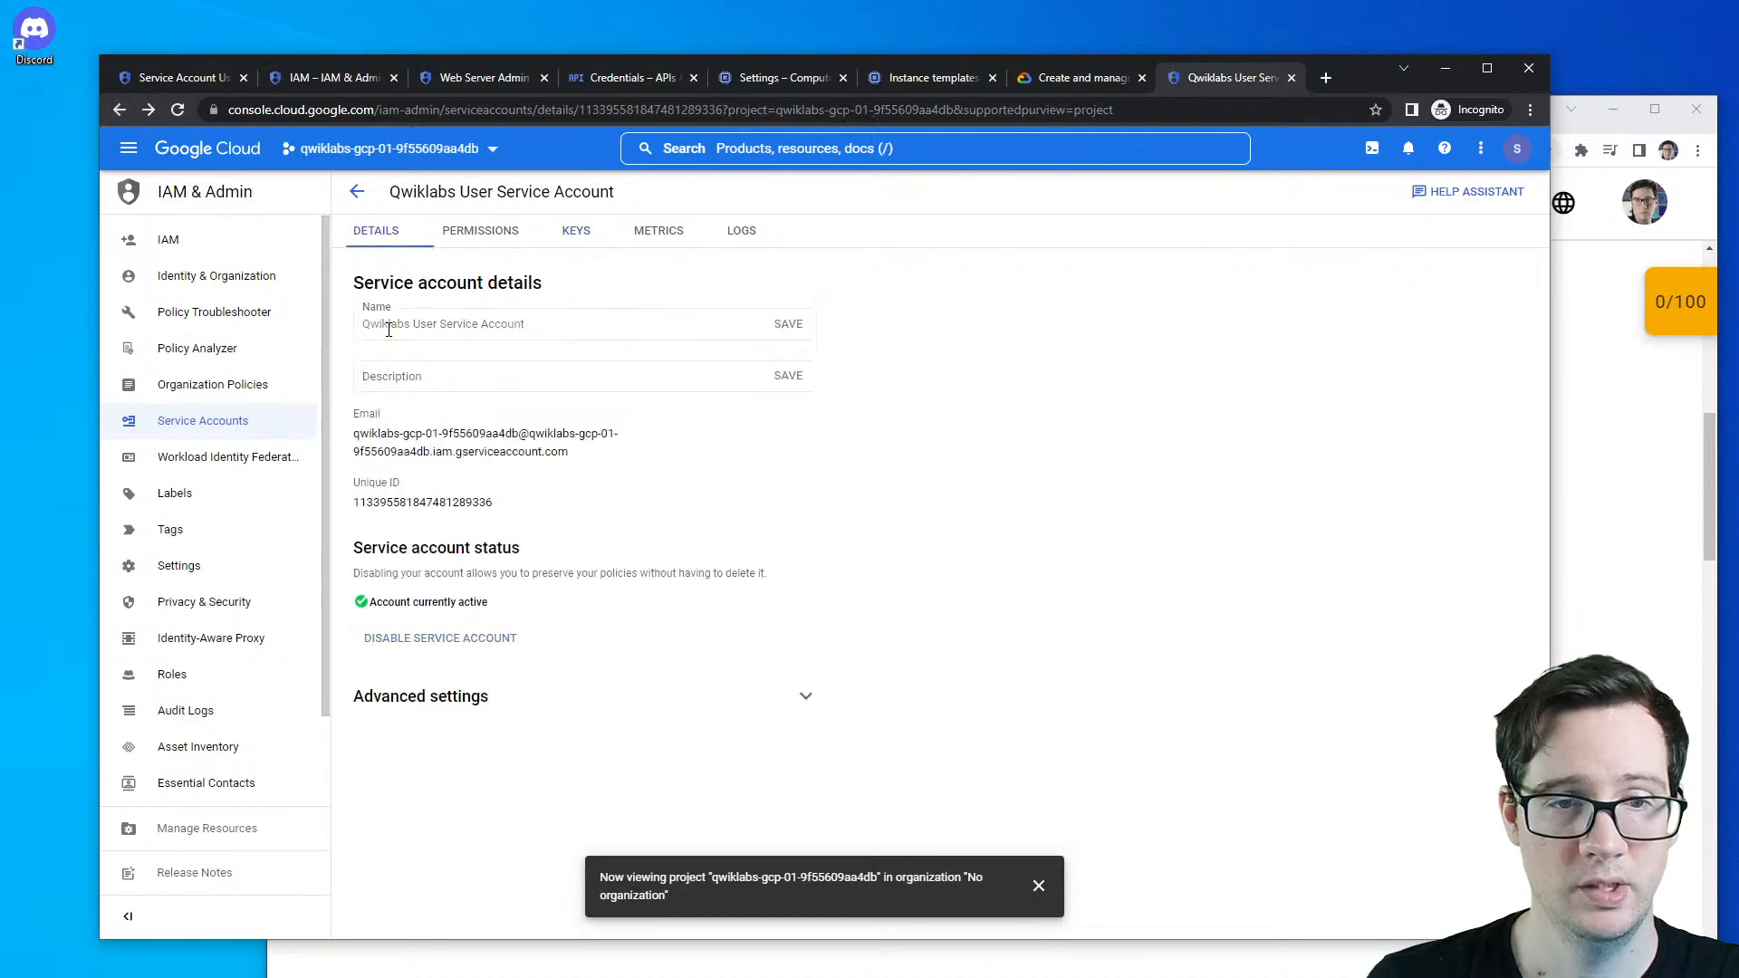
pyautogui.click(367, 193)
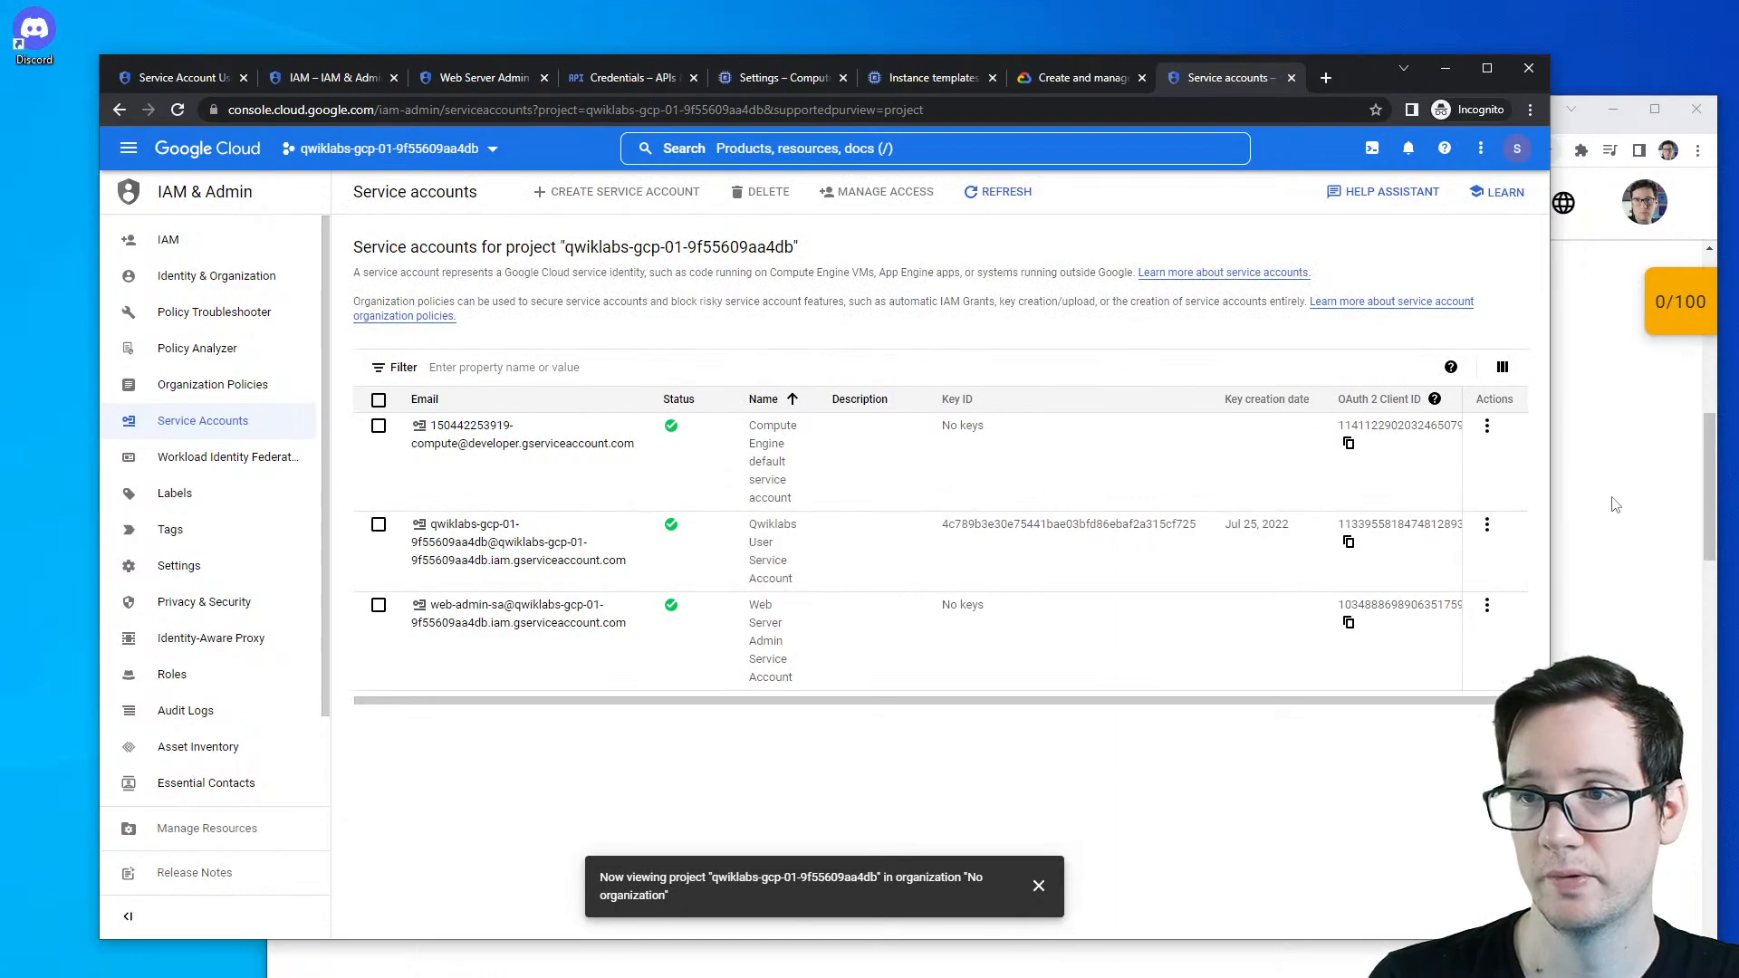
pyautogui.click(181, 78)
pyautogui.click(326, 78)
pyautogui.click(480, 78)
pyautogui.click(580, 78)
pyautogui.click(752, 80)
pyautogui.click(942, 79)
pyautogui.click(1077, 77)
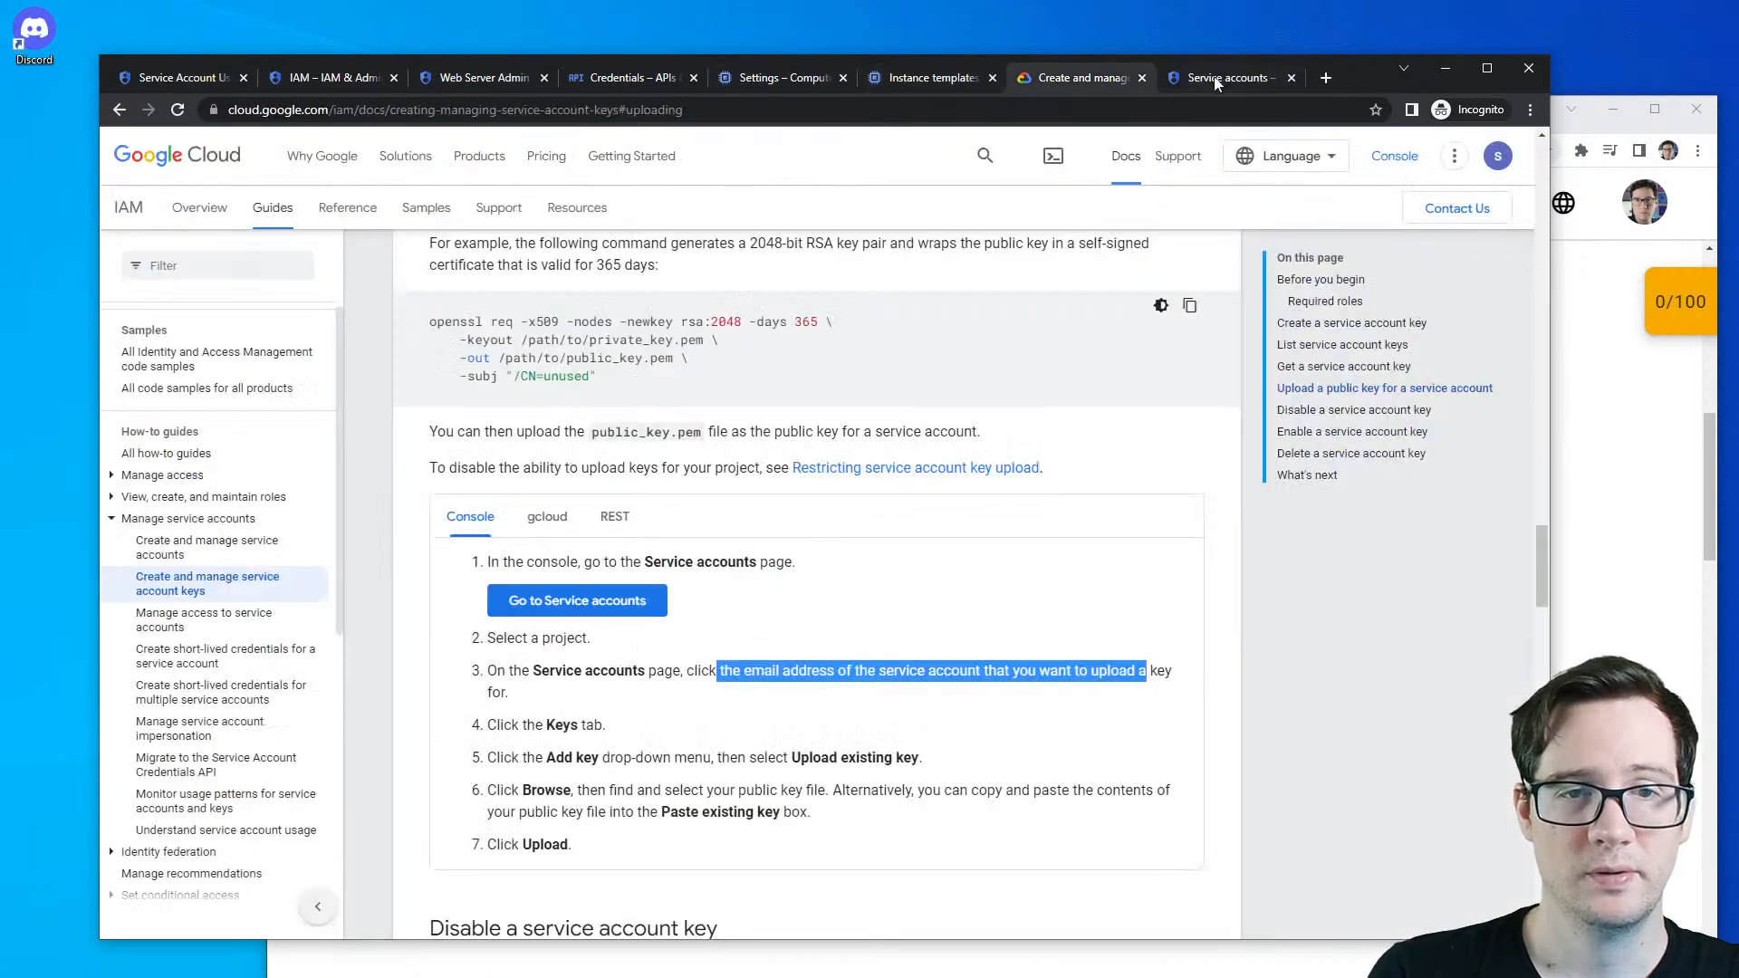
pyautogui.click(1223, 78)
pyautogui.click(1062, 79)
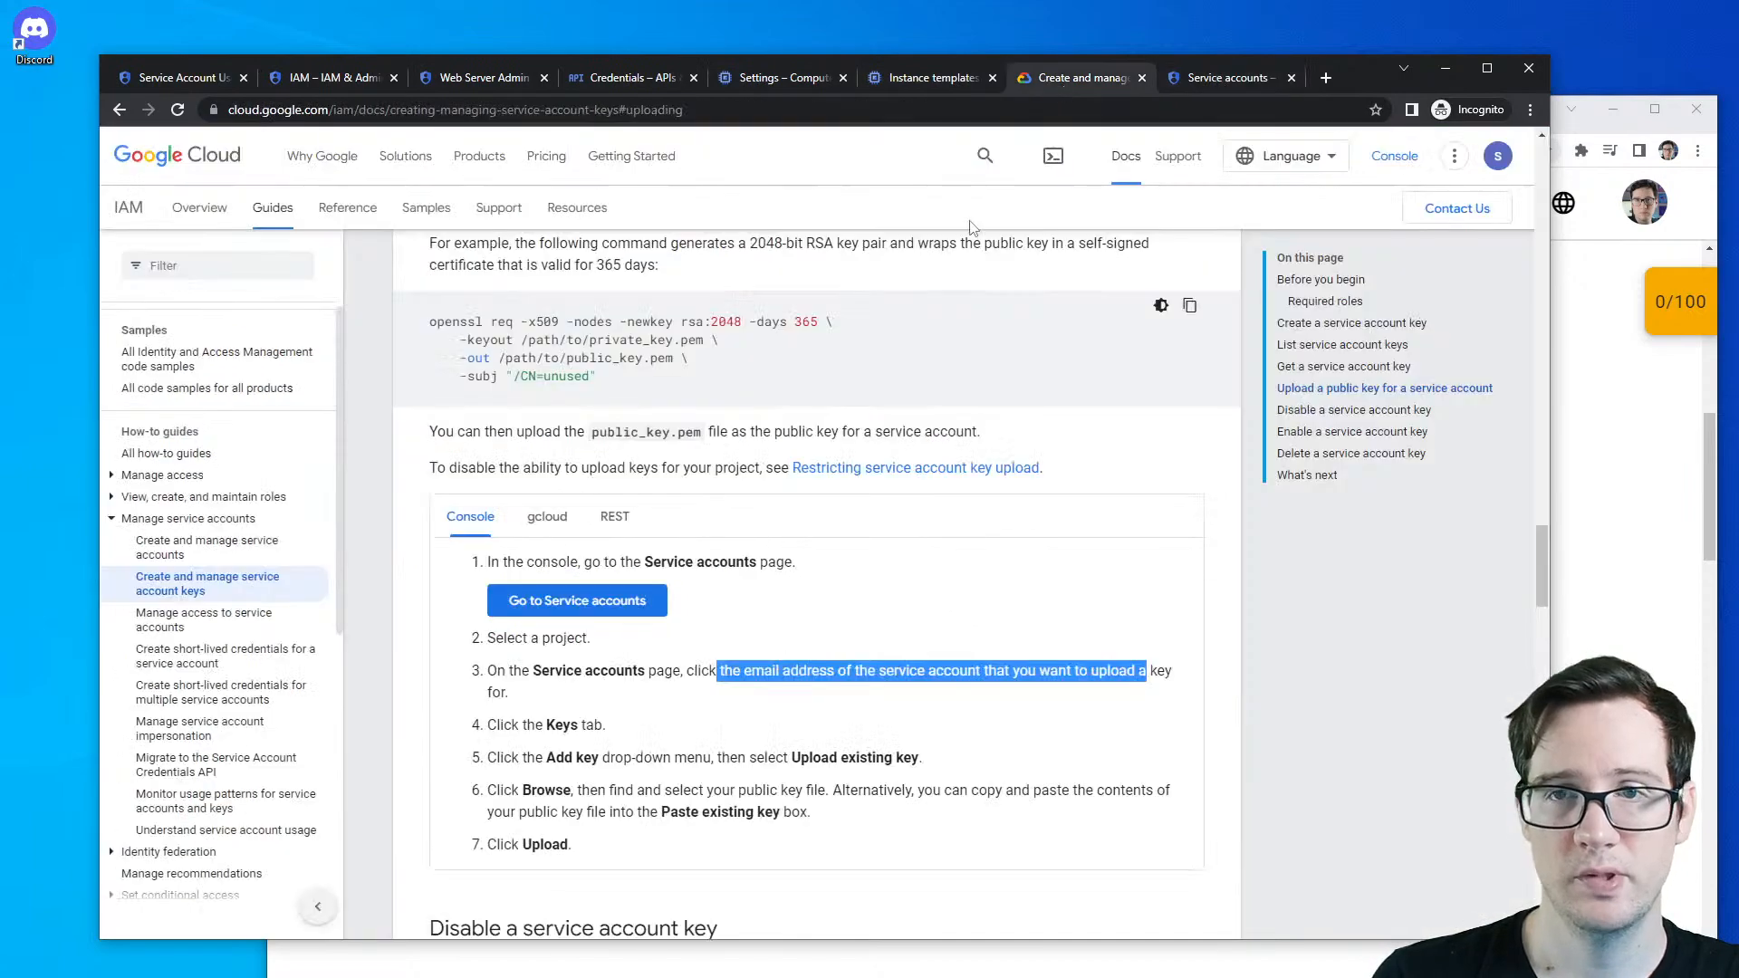
# - Look over the lab's Assessment section and reread the guide's openssl key-pair example and its note on uploading public_key.pem
pyautogui.click(1572, 369)
pyautogui.scroll(-10, 1572, 368)
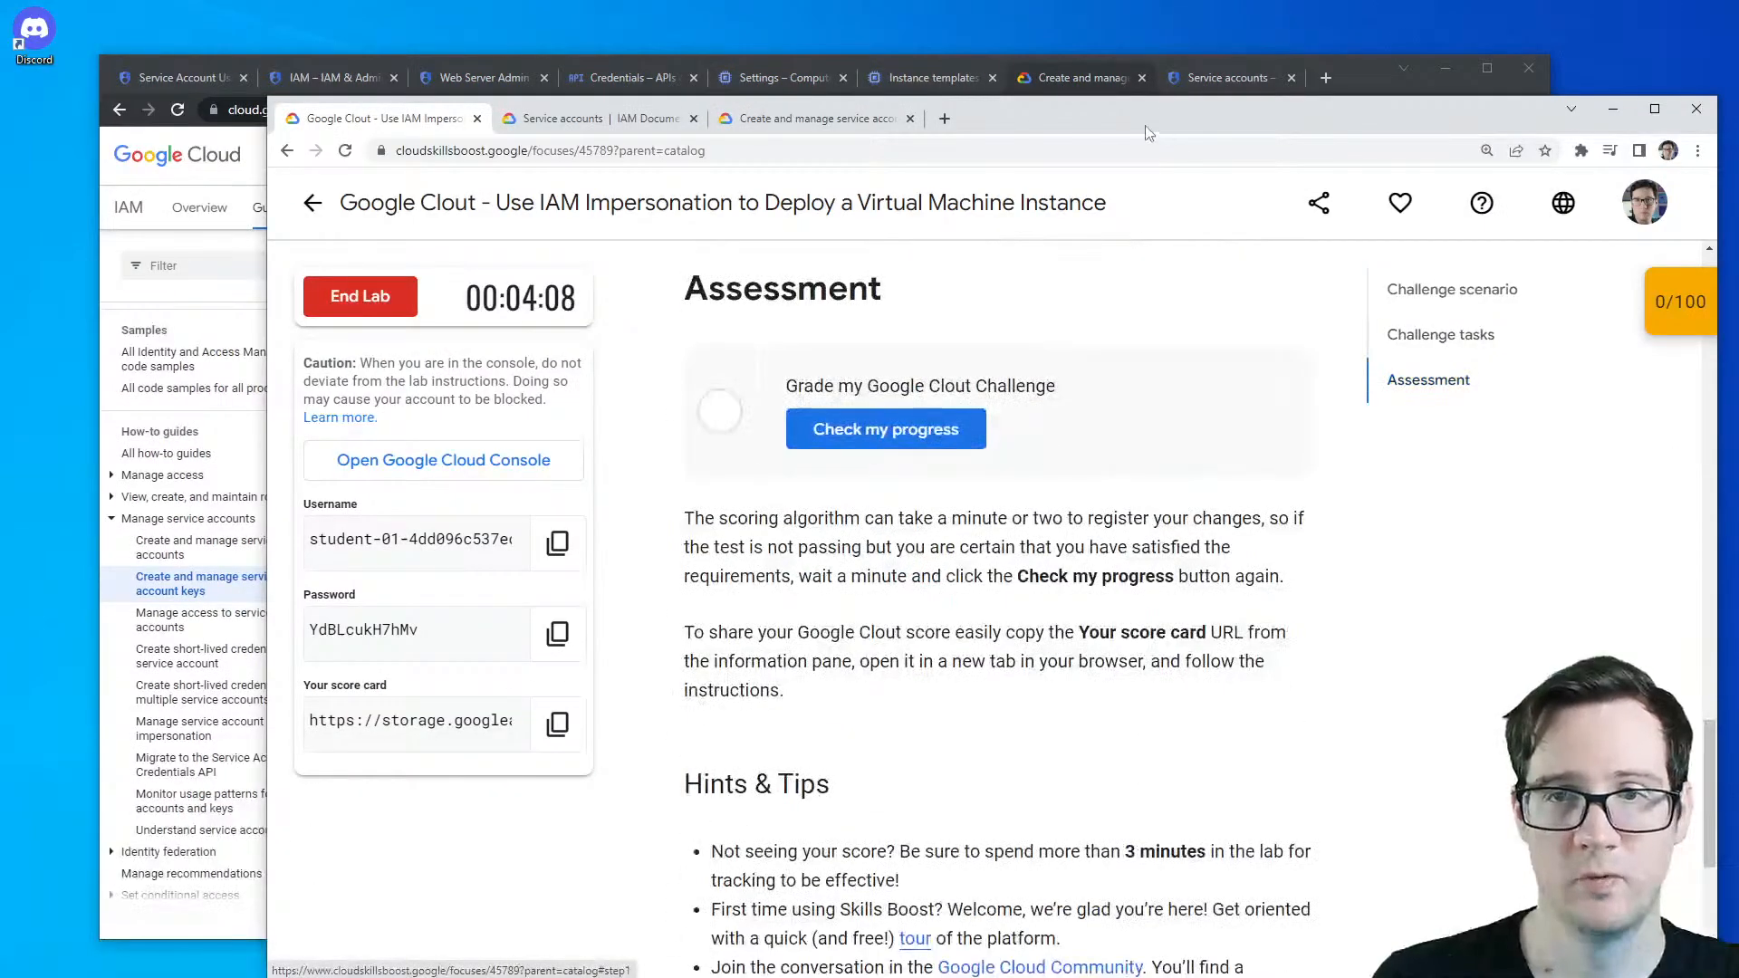
pyautogui.click(1093, 81)
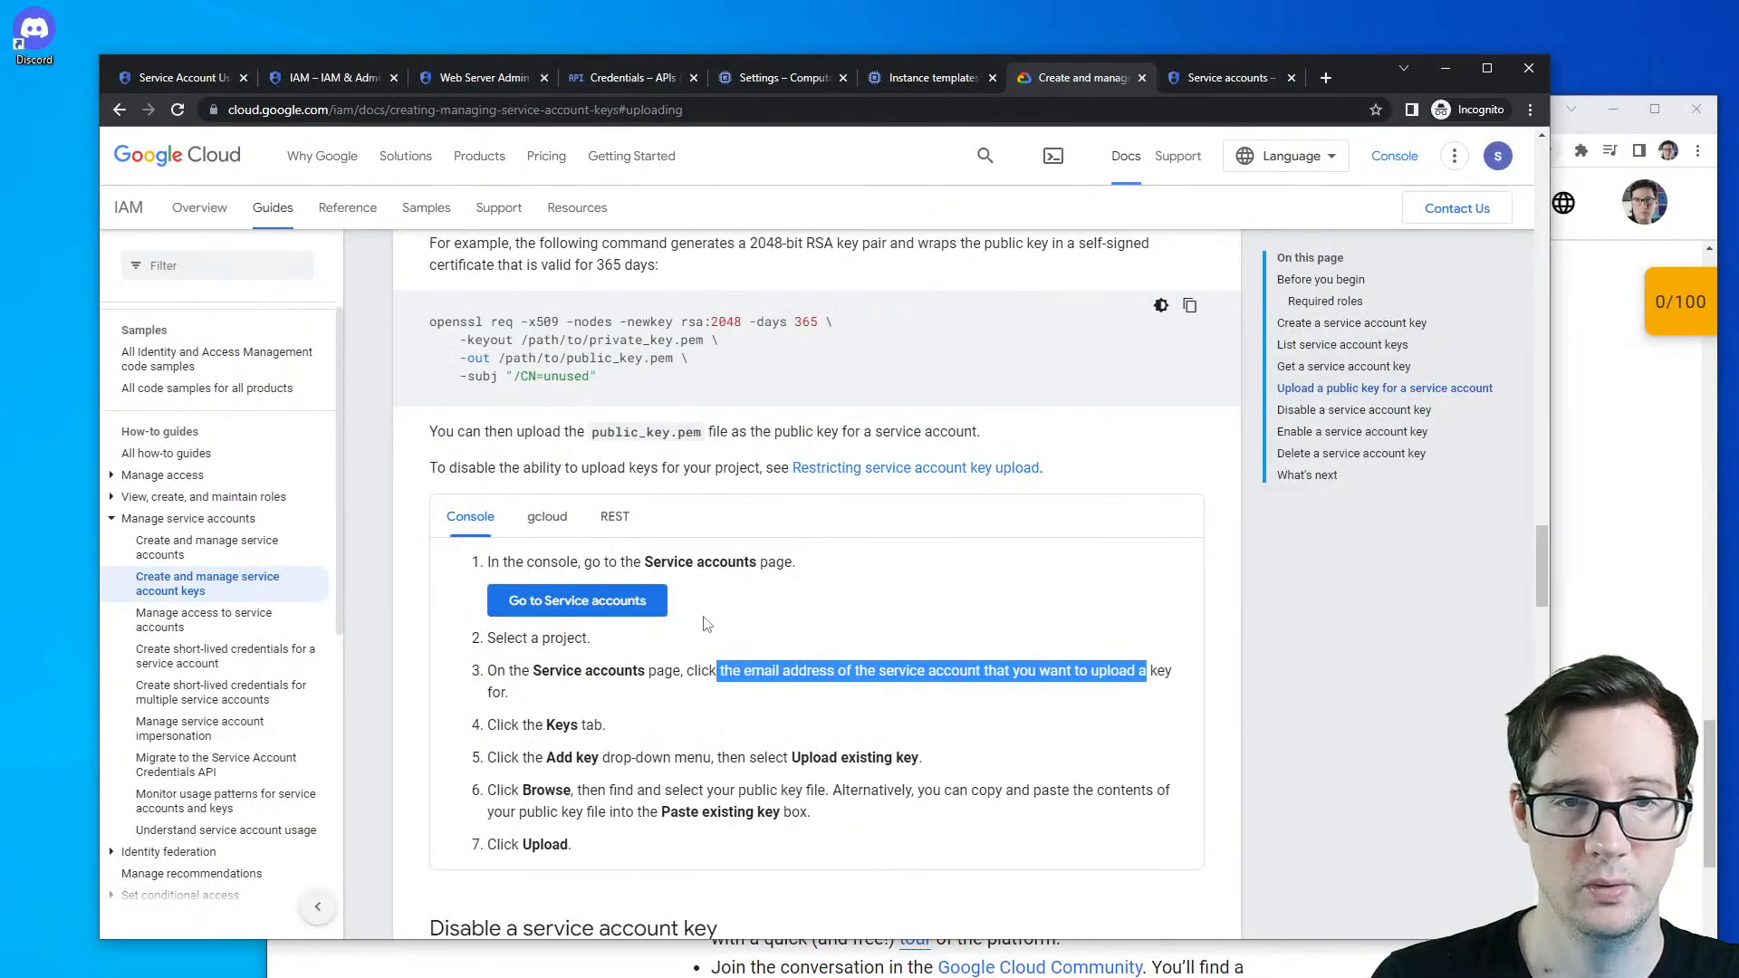
pyautogui.scroll(3, 709, 616)
pyautogui.moveTo(539, 514); pyautogui.dragTo(851, 515)
pyautogui.scroll(-2, 462, 529)
pyautogui.moveTo(463, 530); pyautogui.dragTo(806, 525)
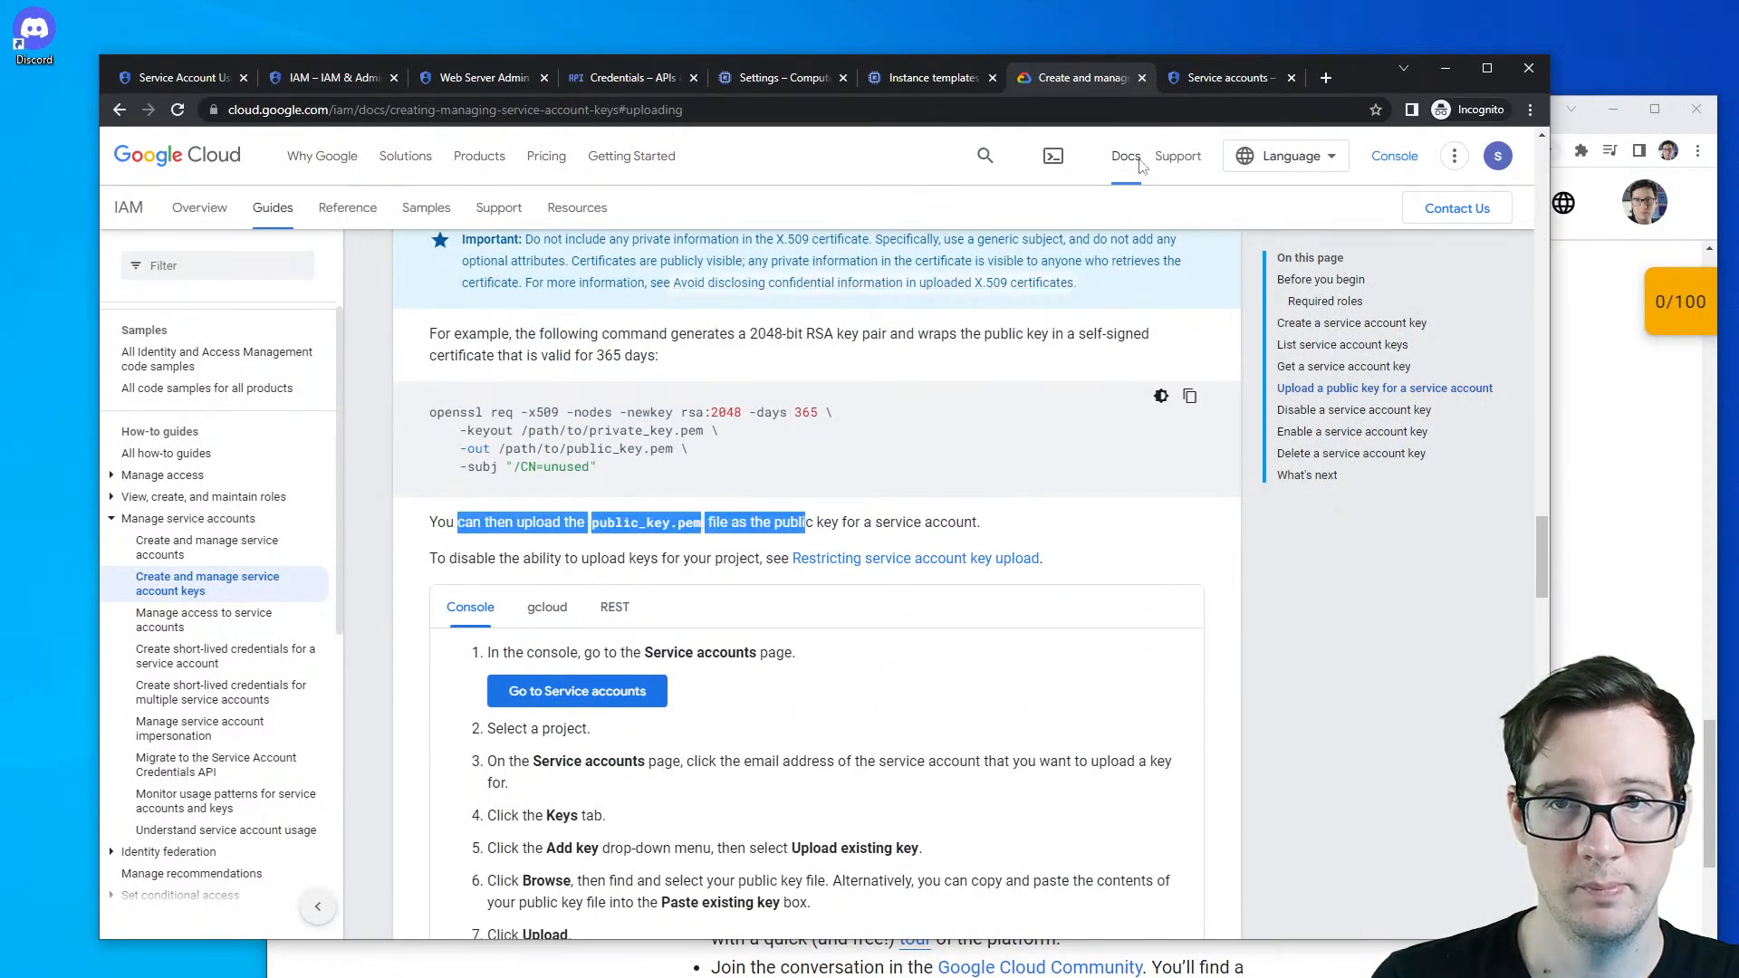
# - Recheck the keys of the Qwiklabs User Service Account and go back to the service accounts list
pyautogui.click(1199, 77)
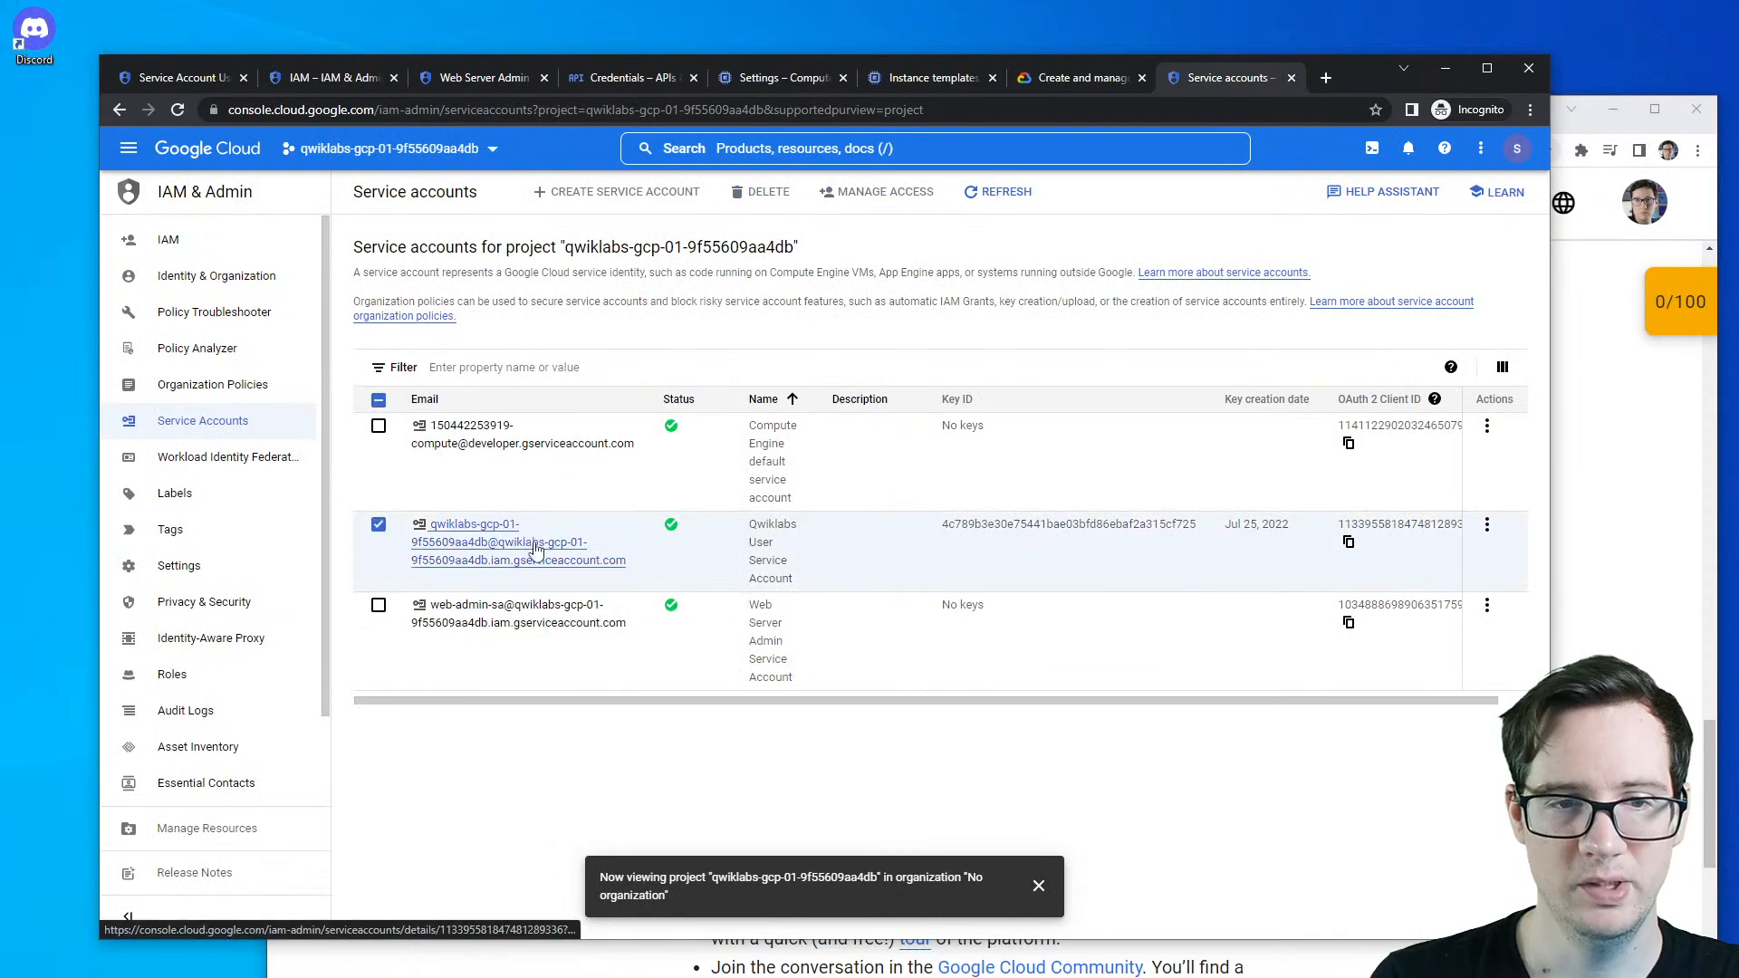
pyautogui.click(530, 534)
pyautogui.click(549, 236)
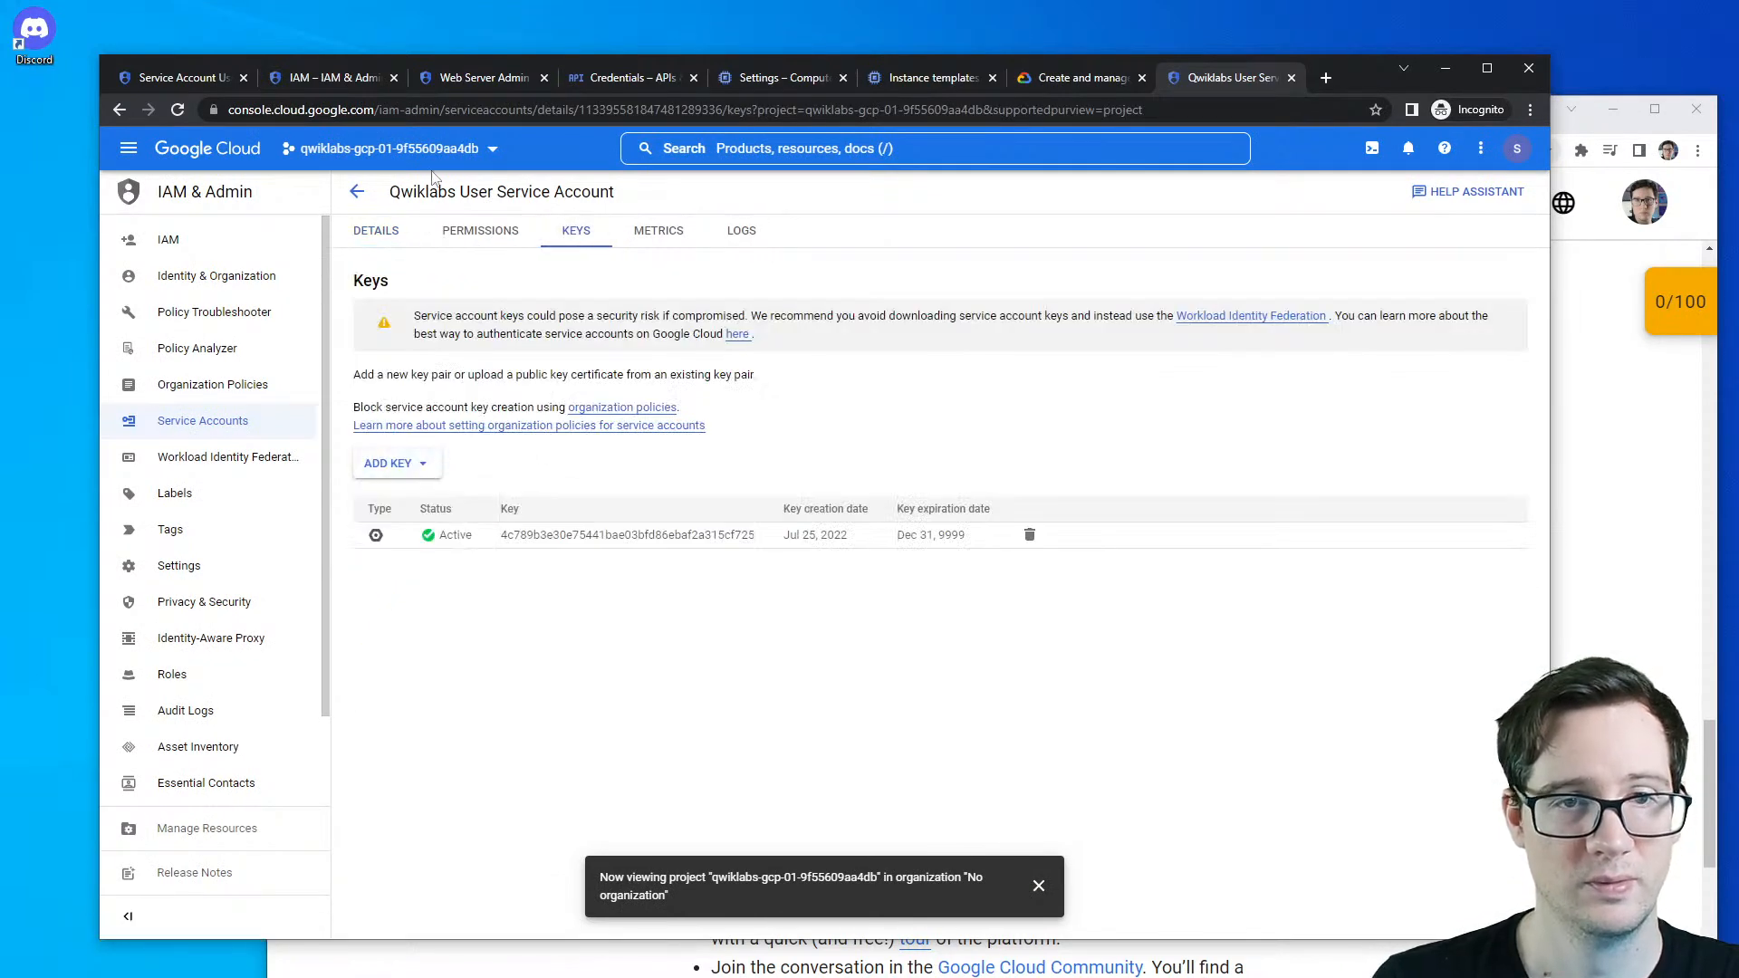
pyautogui.click(356, 192)
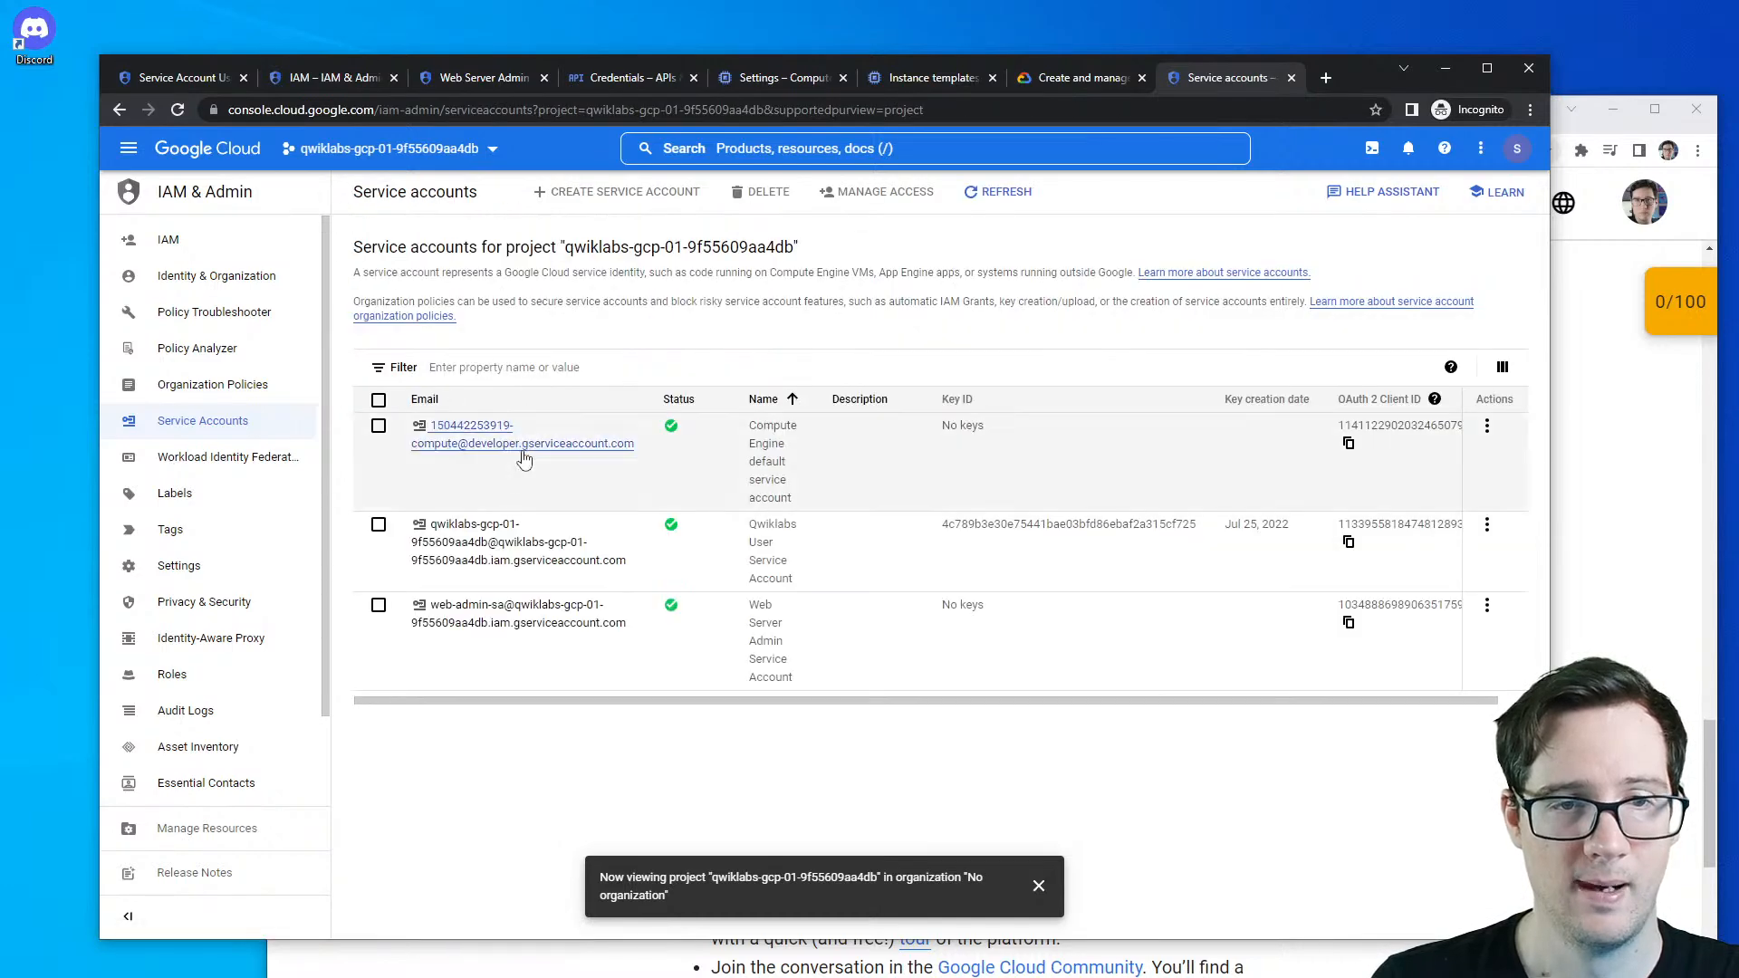
# - Open Cloud Shell for the project from the service accounts list, enlarge its terminal pane and dismiss the notices
pyautogui.click(523, 443)
pyautogui.click(365, 209)
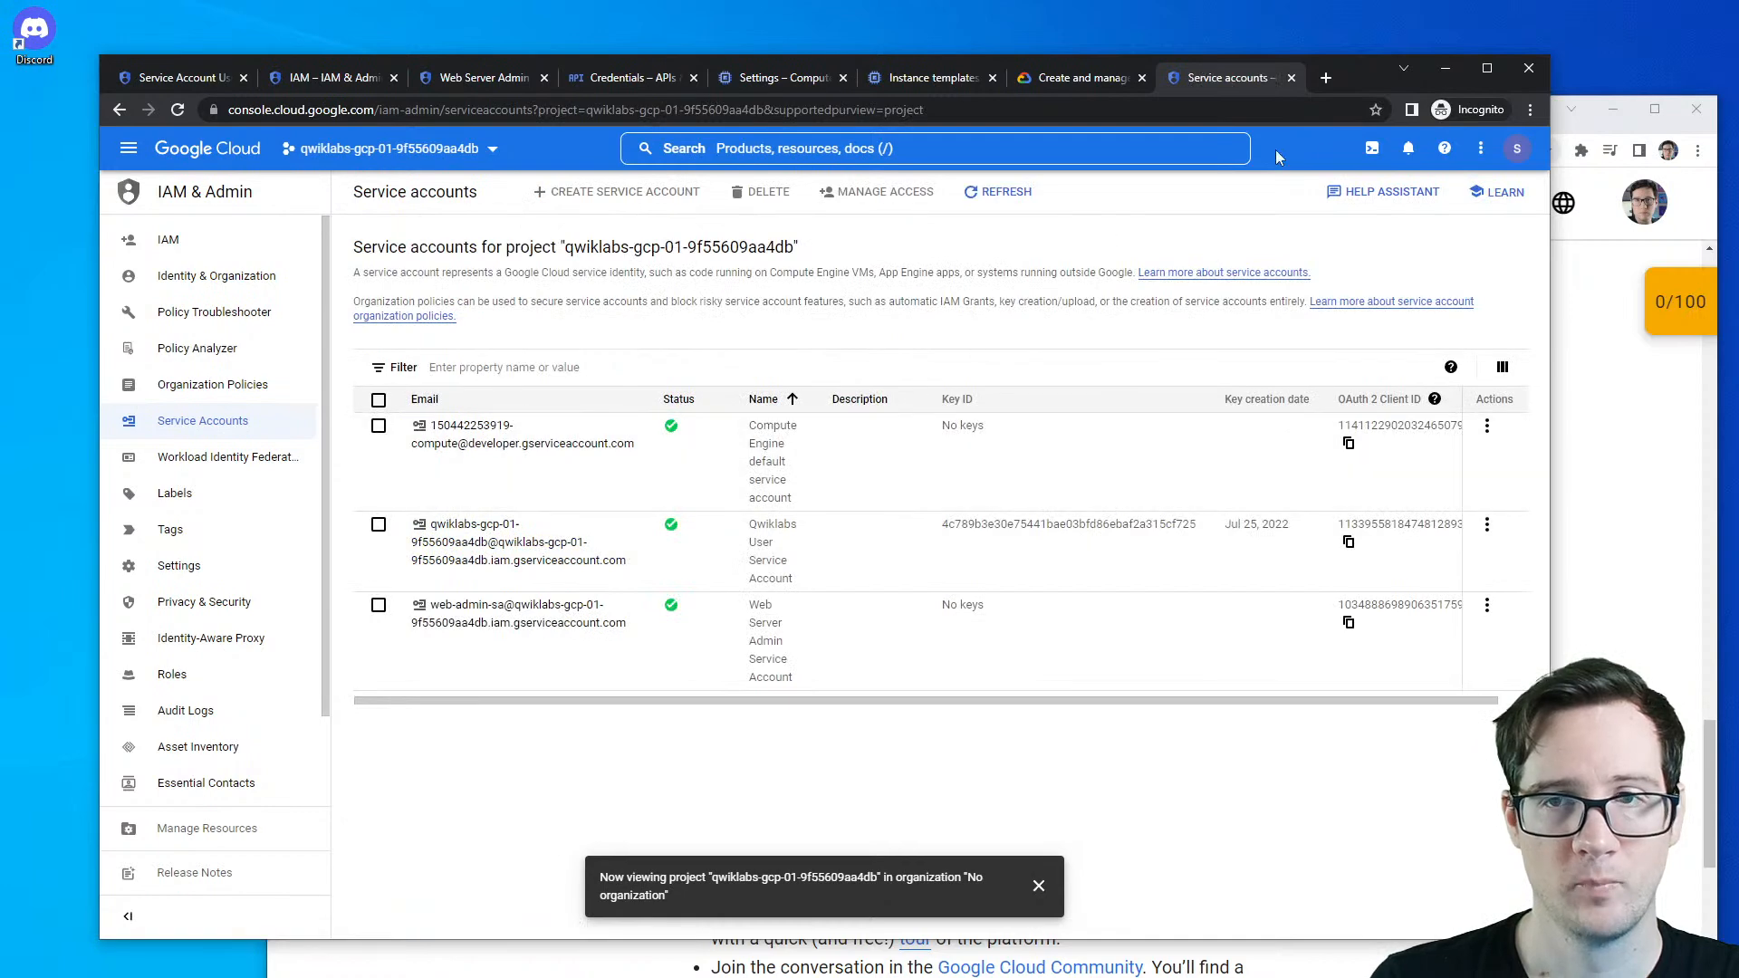
pyautogui.click(1372, 148)
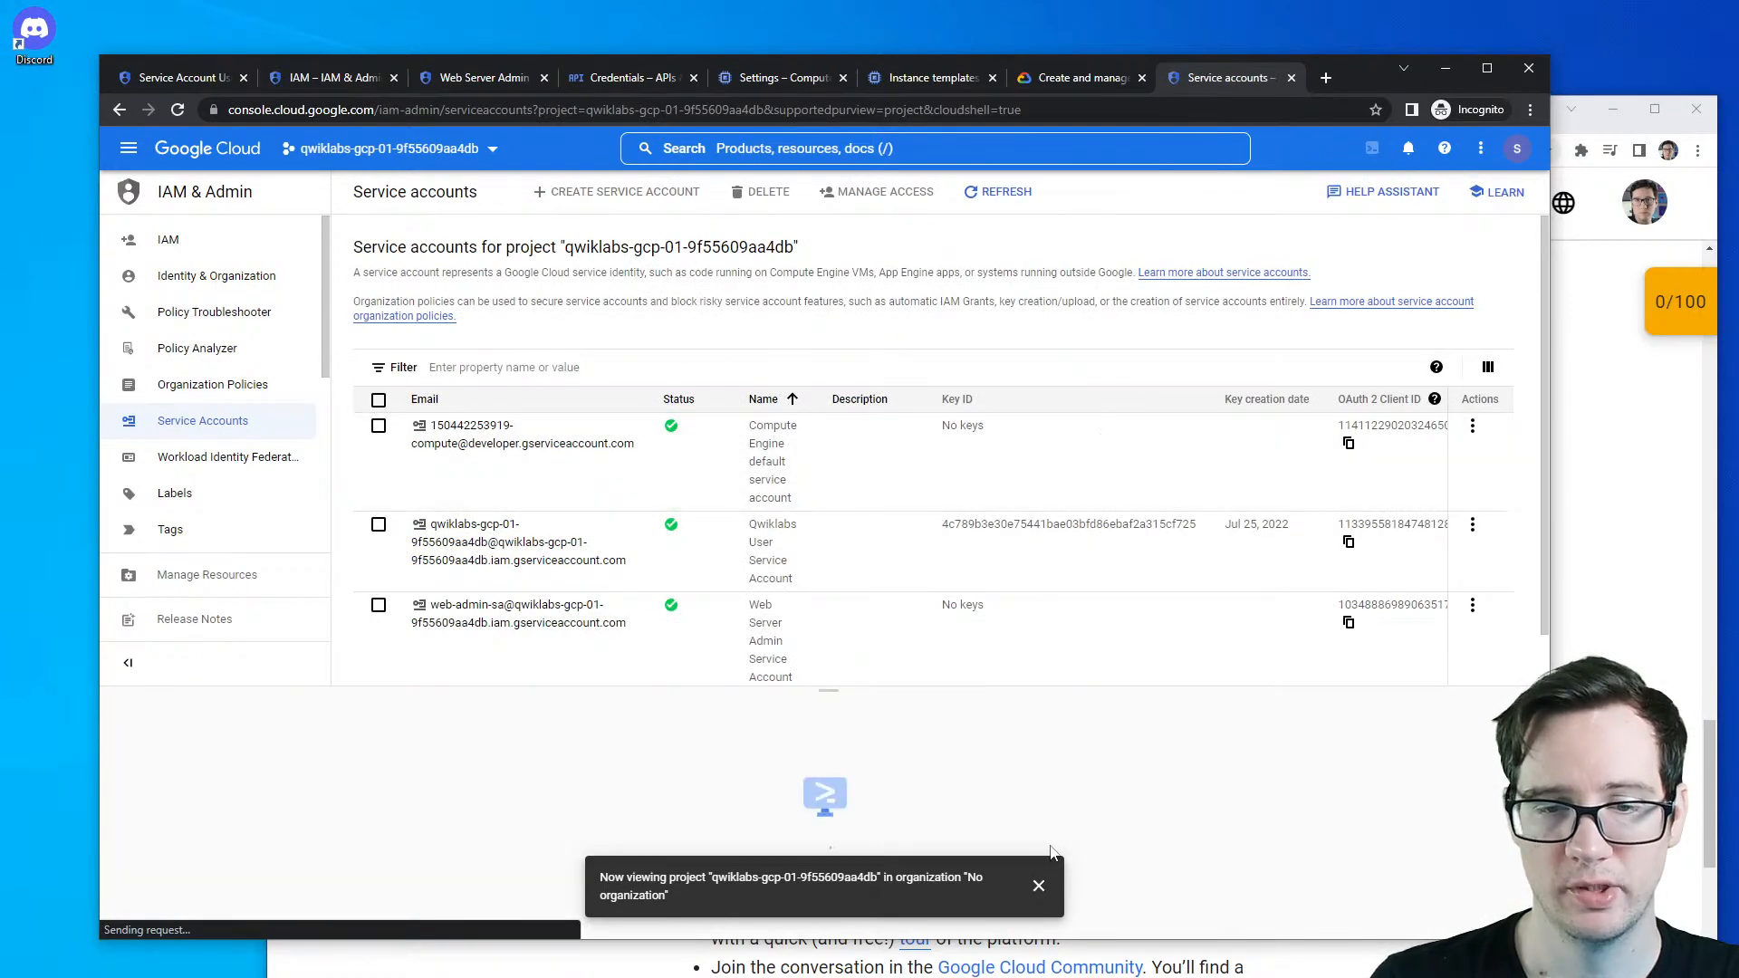
pyautogui.click(1039, 885)
pyautogui.click(1076, 893)
pyautogui.moveTo(829, 685); pyautogui.dragTo(846, 438)
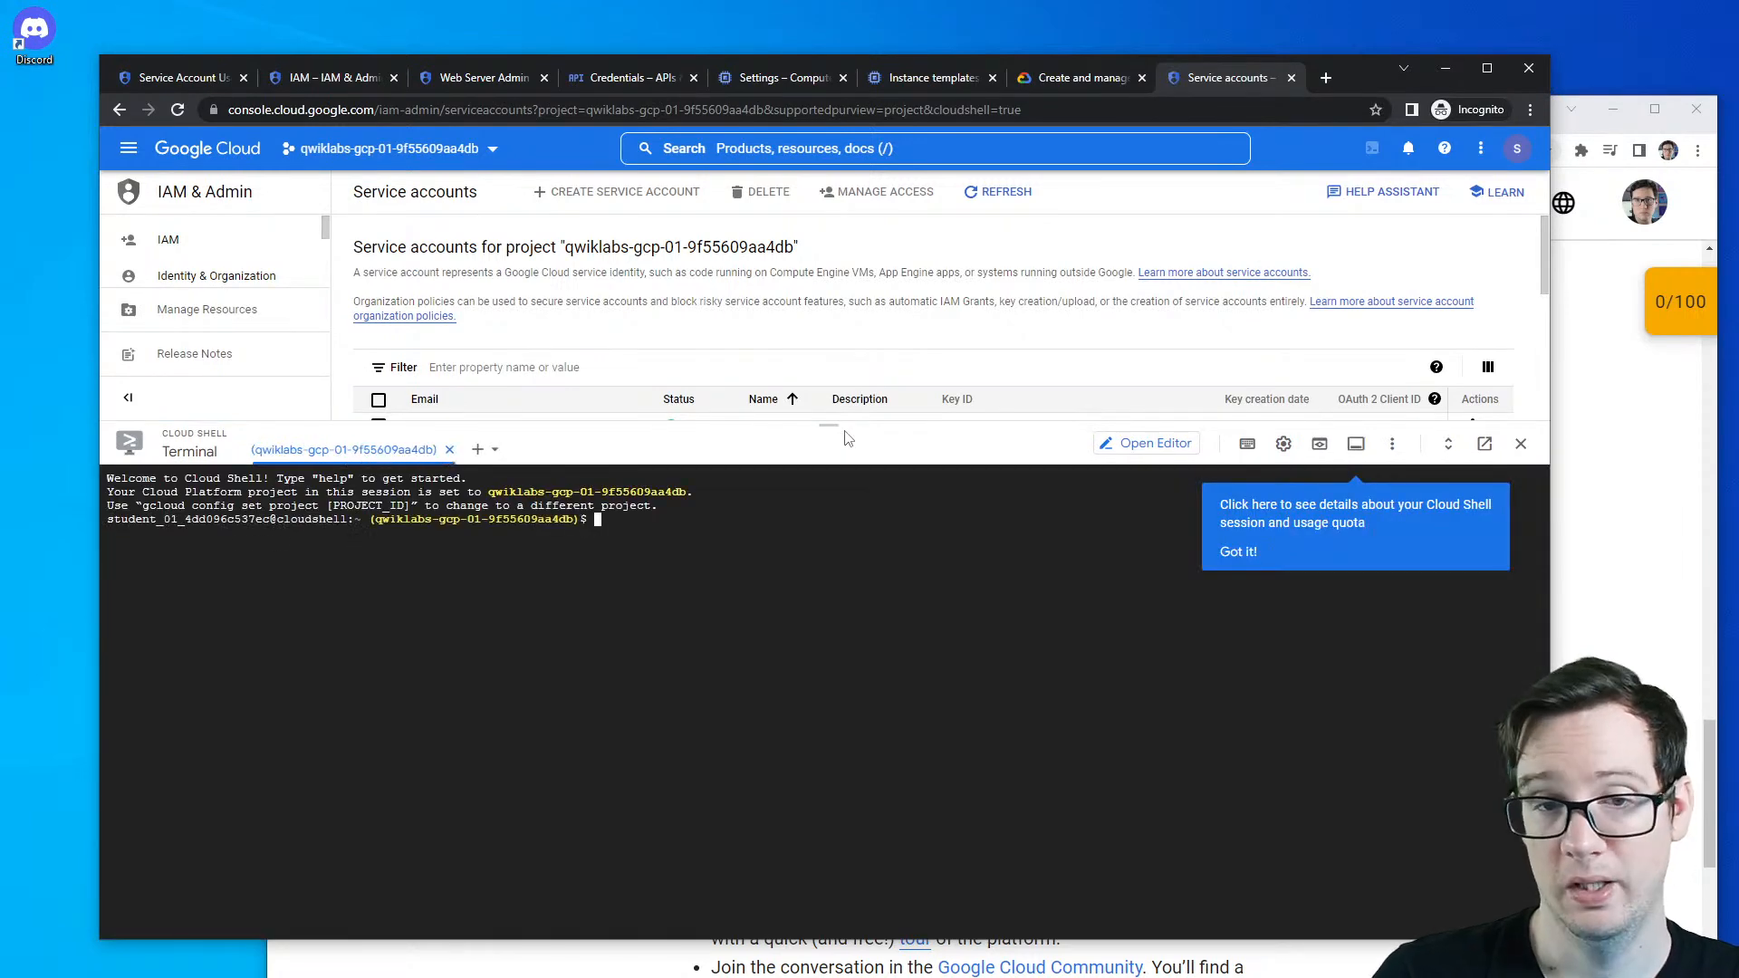
pyautogui.click(1239, 551)
# - Look over the lab's Assessment section and challenge tasks, and return to the Cloud Shell window
pyautogui.click(1581, 561)
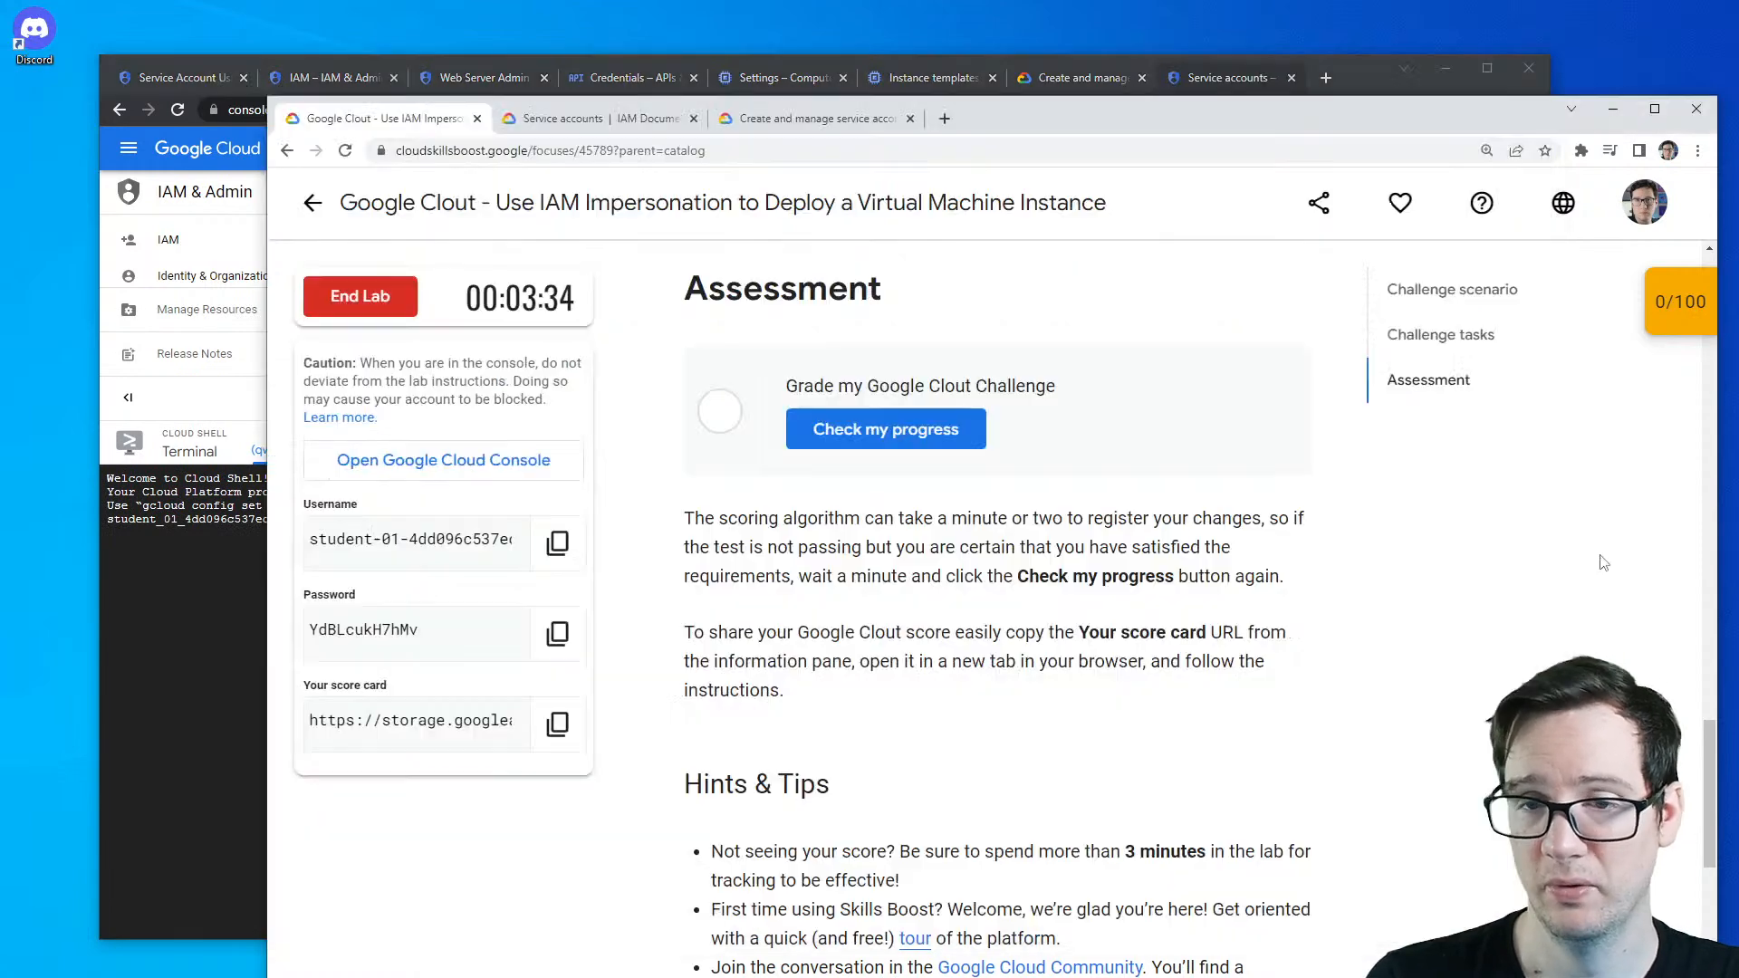
pyautogui.scroll(-3, 910, 698)
pyautogui.scroll(10, 906, 665)
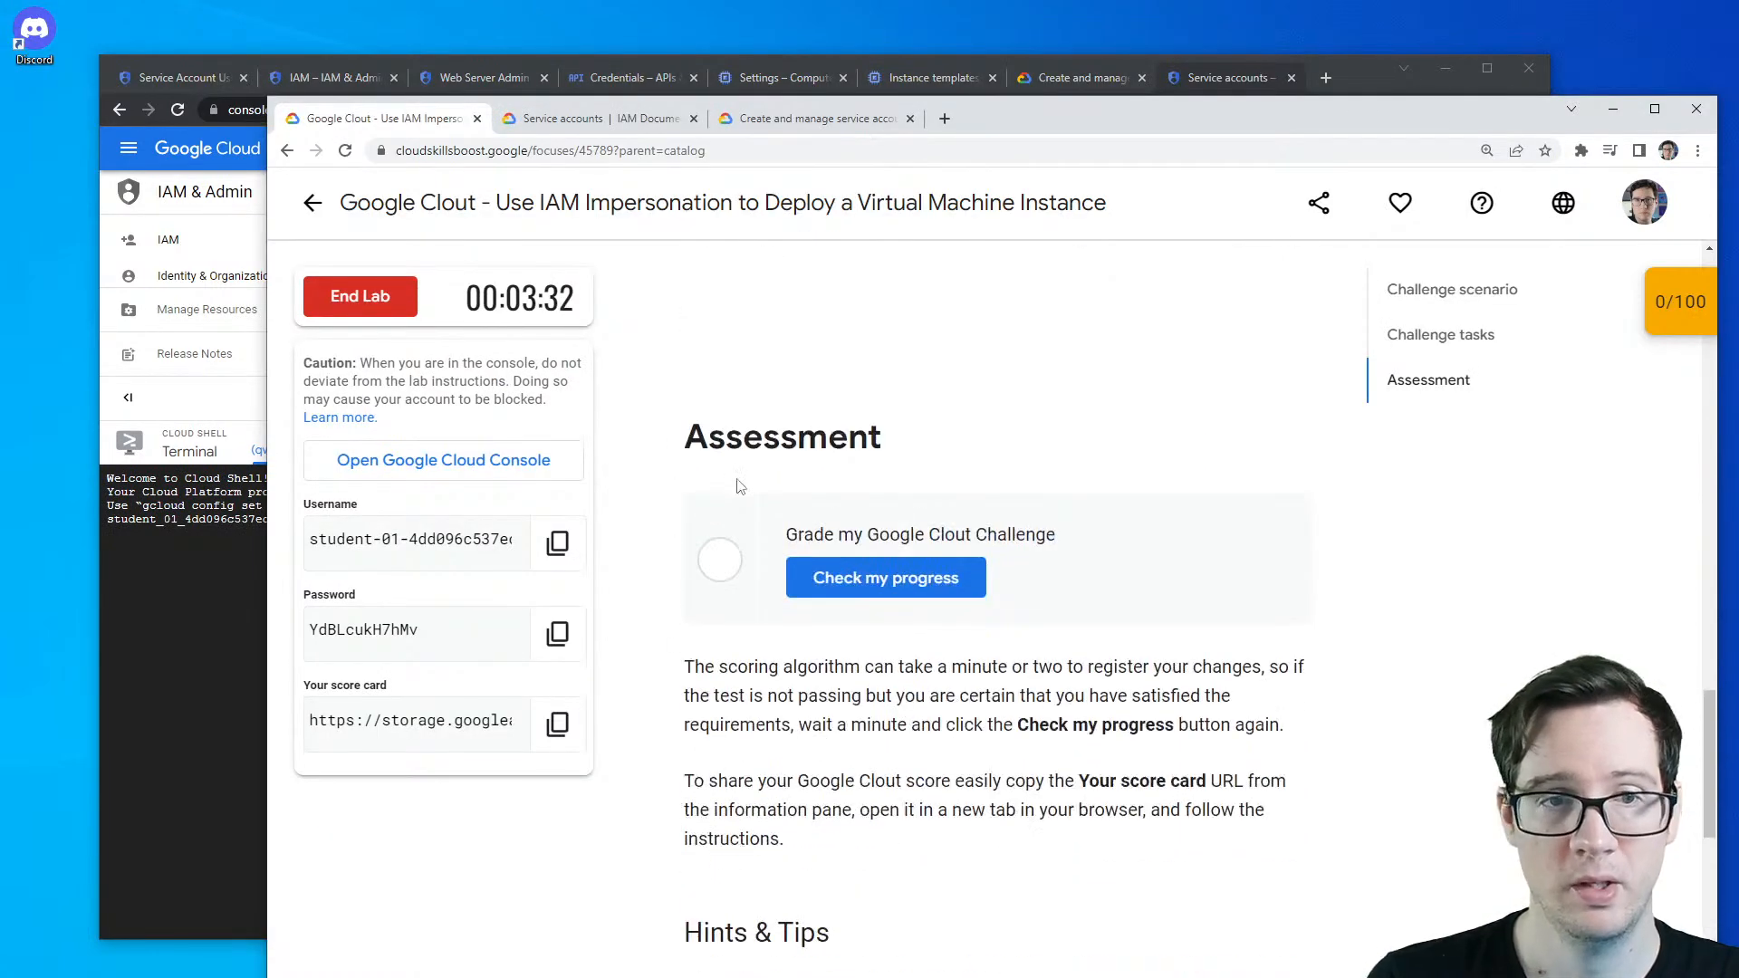
pyautogui.click(1368, 76)
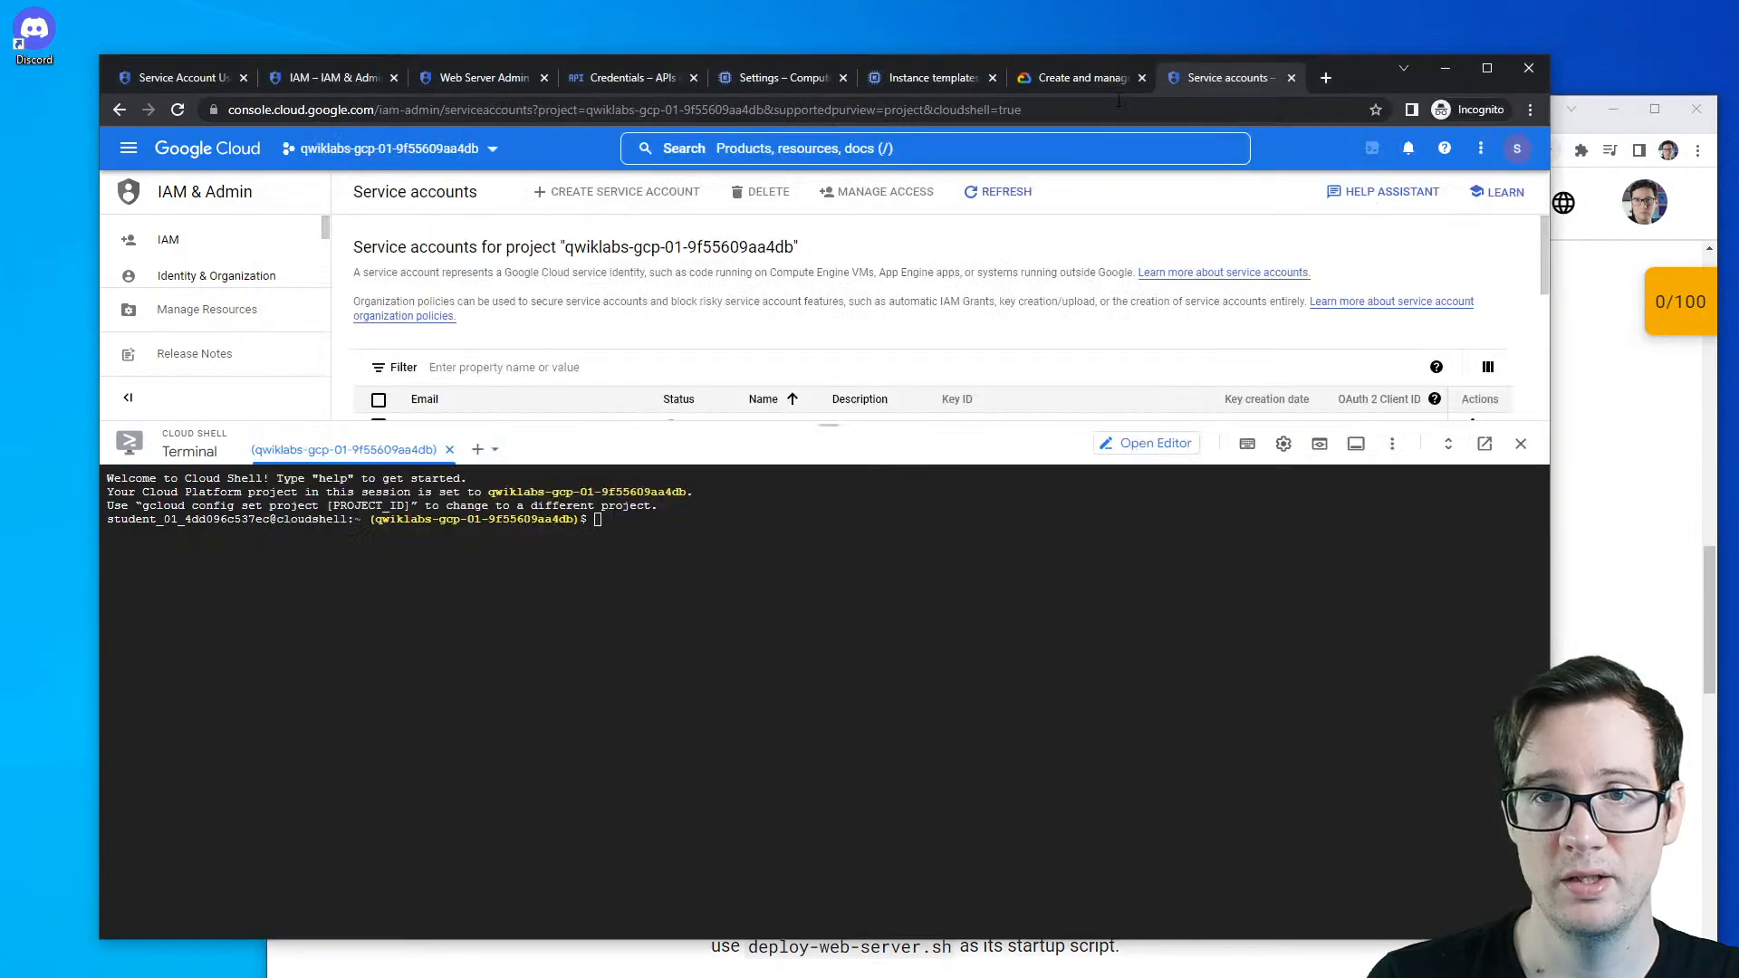
# - Examine the key guide's gcloud instructions for getting a service account's public key and metadata, up to its public key upload section
pyautogui.click(1071, 78)
pyautogui.scroll(8, 741, 520)
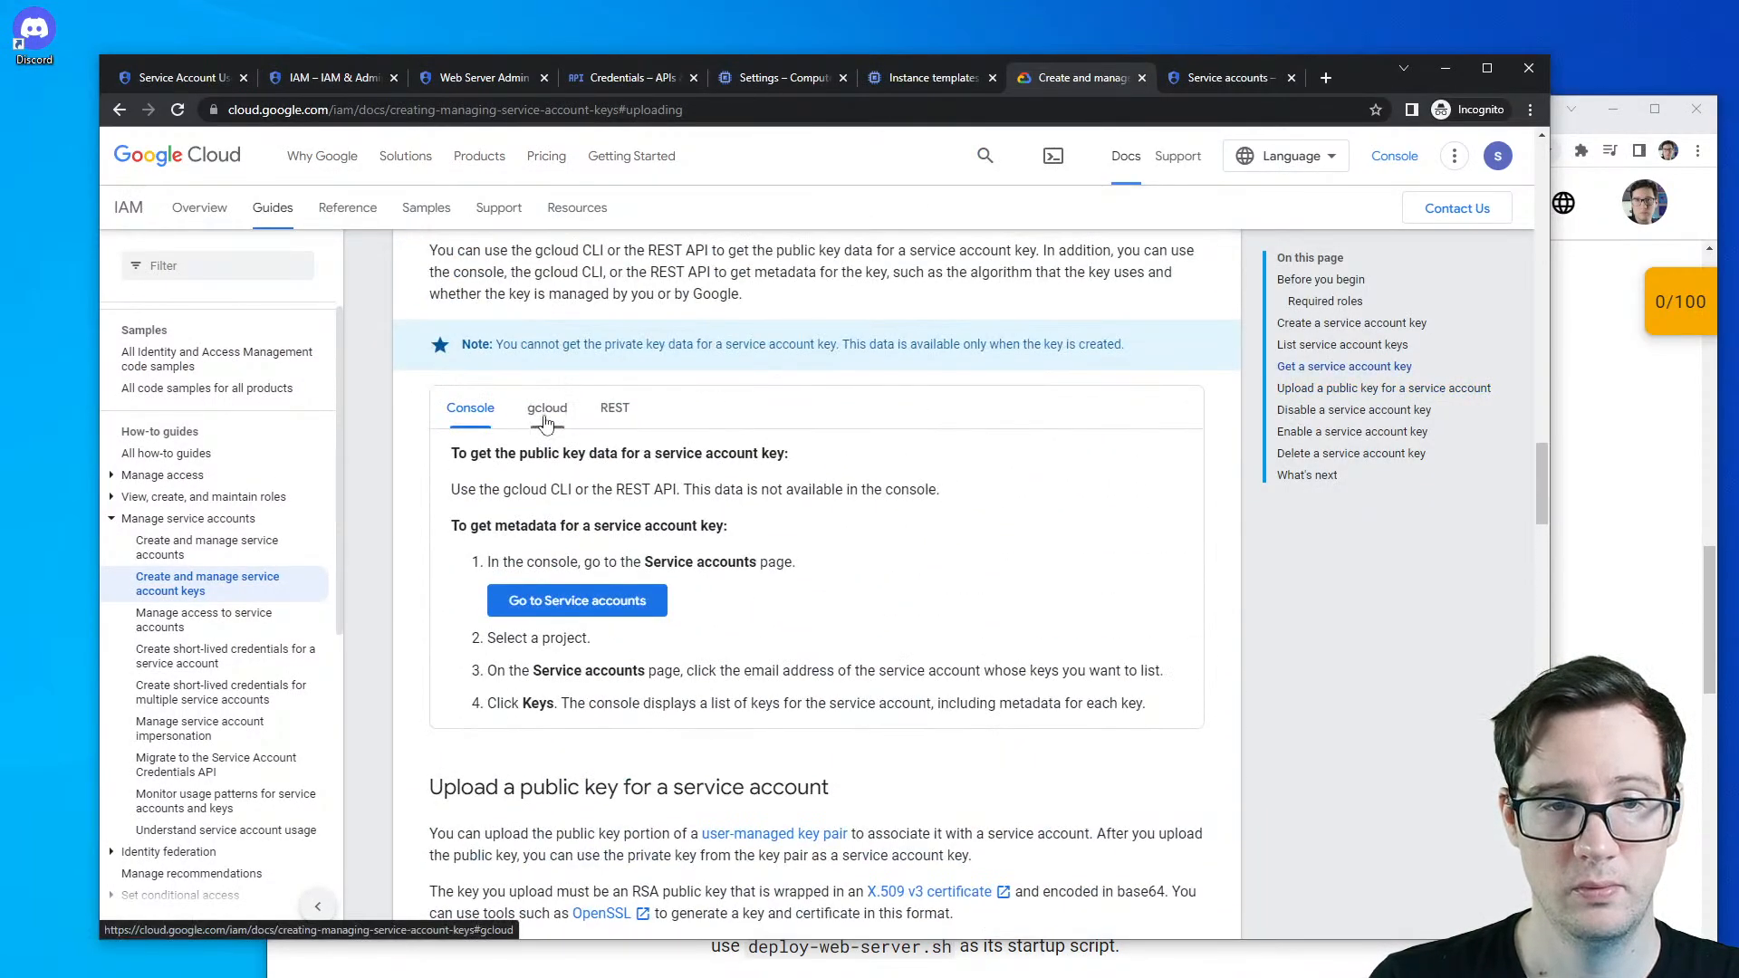
pyautogui.moveTo(499, 453); pyautogui.dragTo(775, 451)
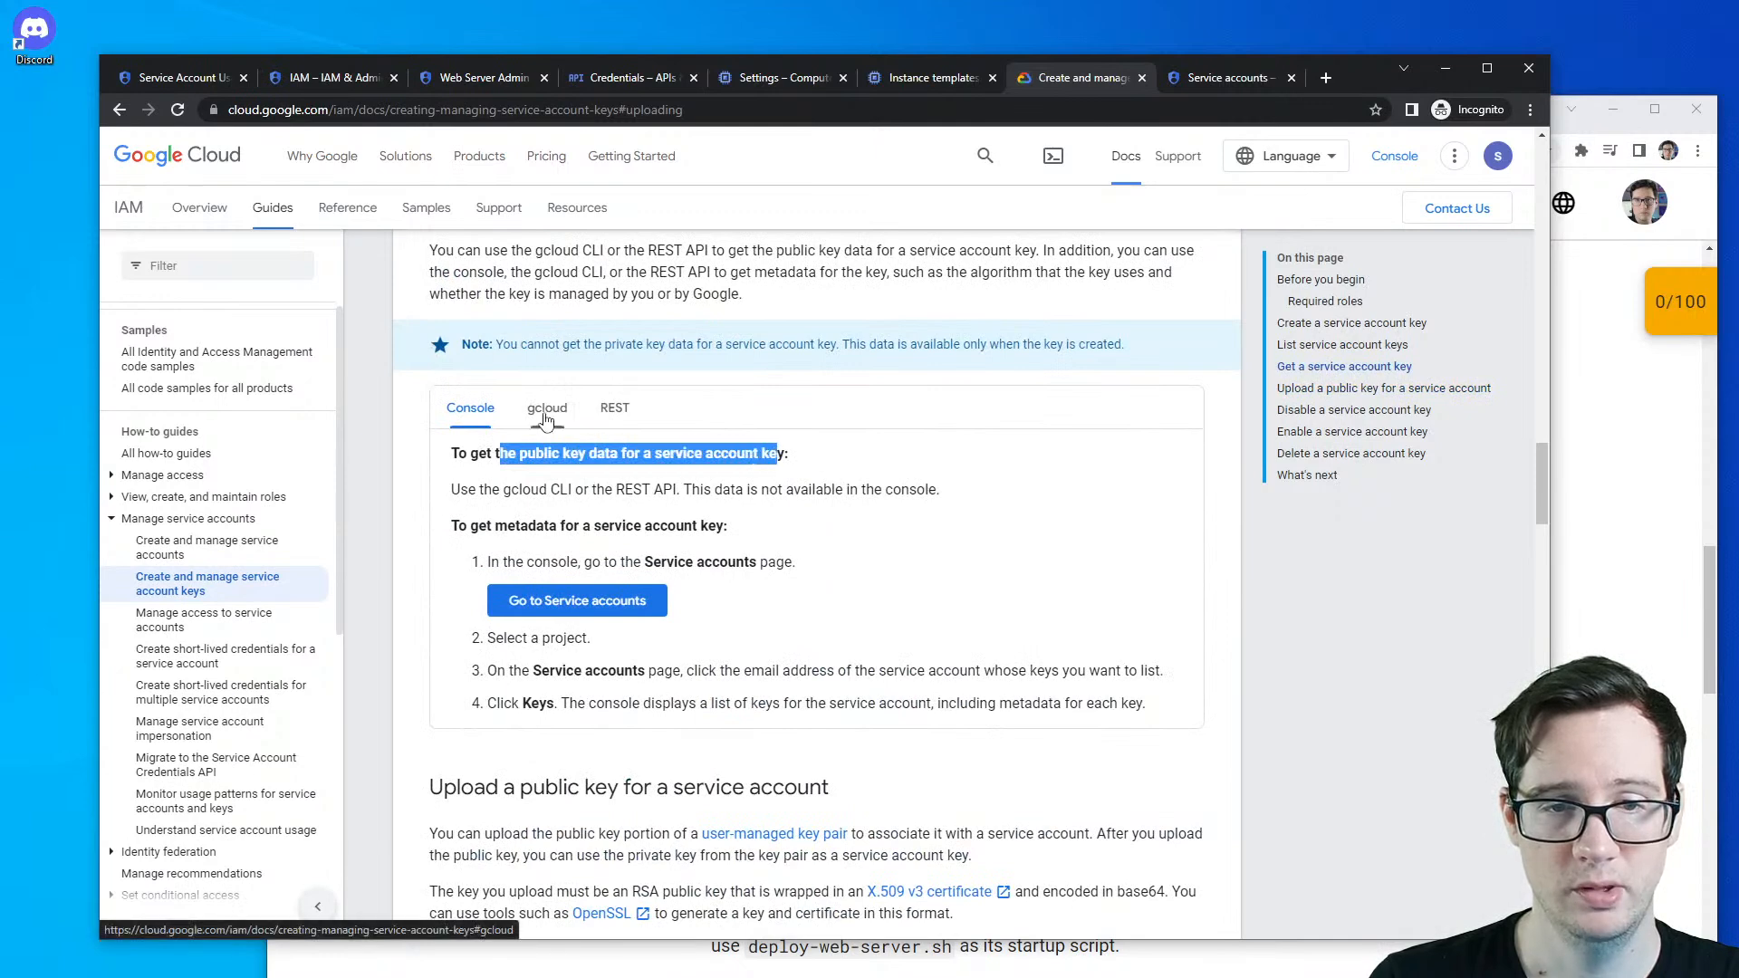
pyautogui.click(547, 409)
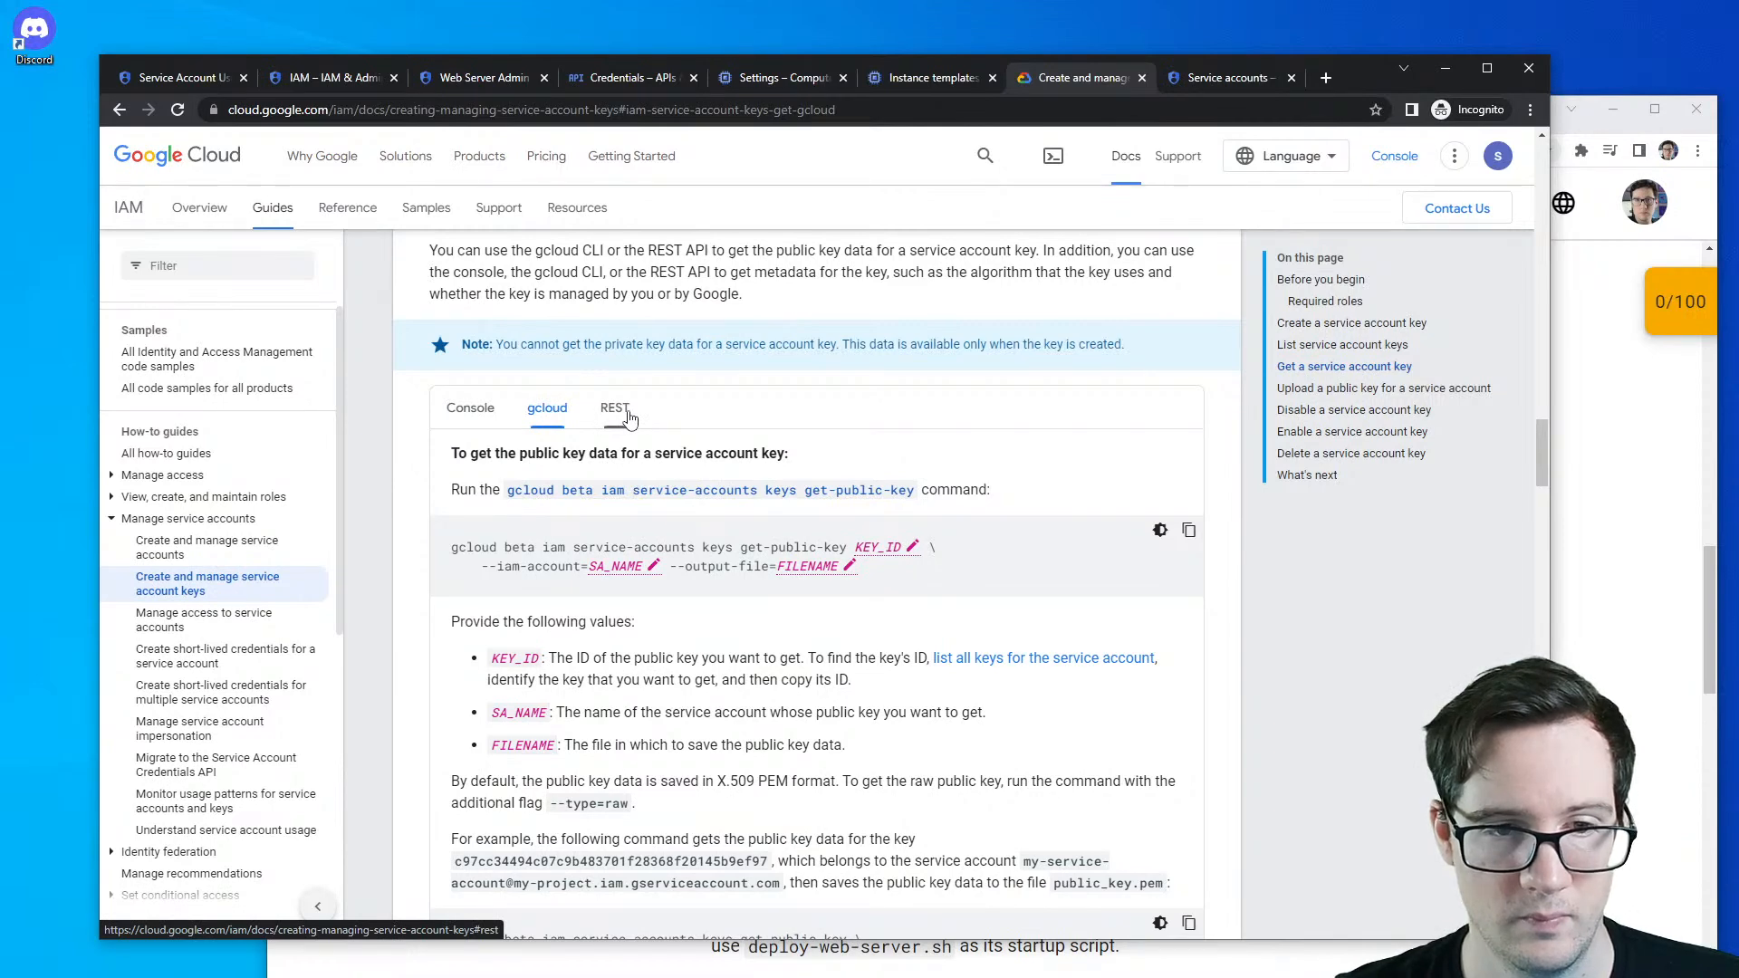
pyautogui.scroll(2, 634, 426)
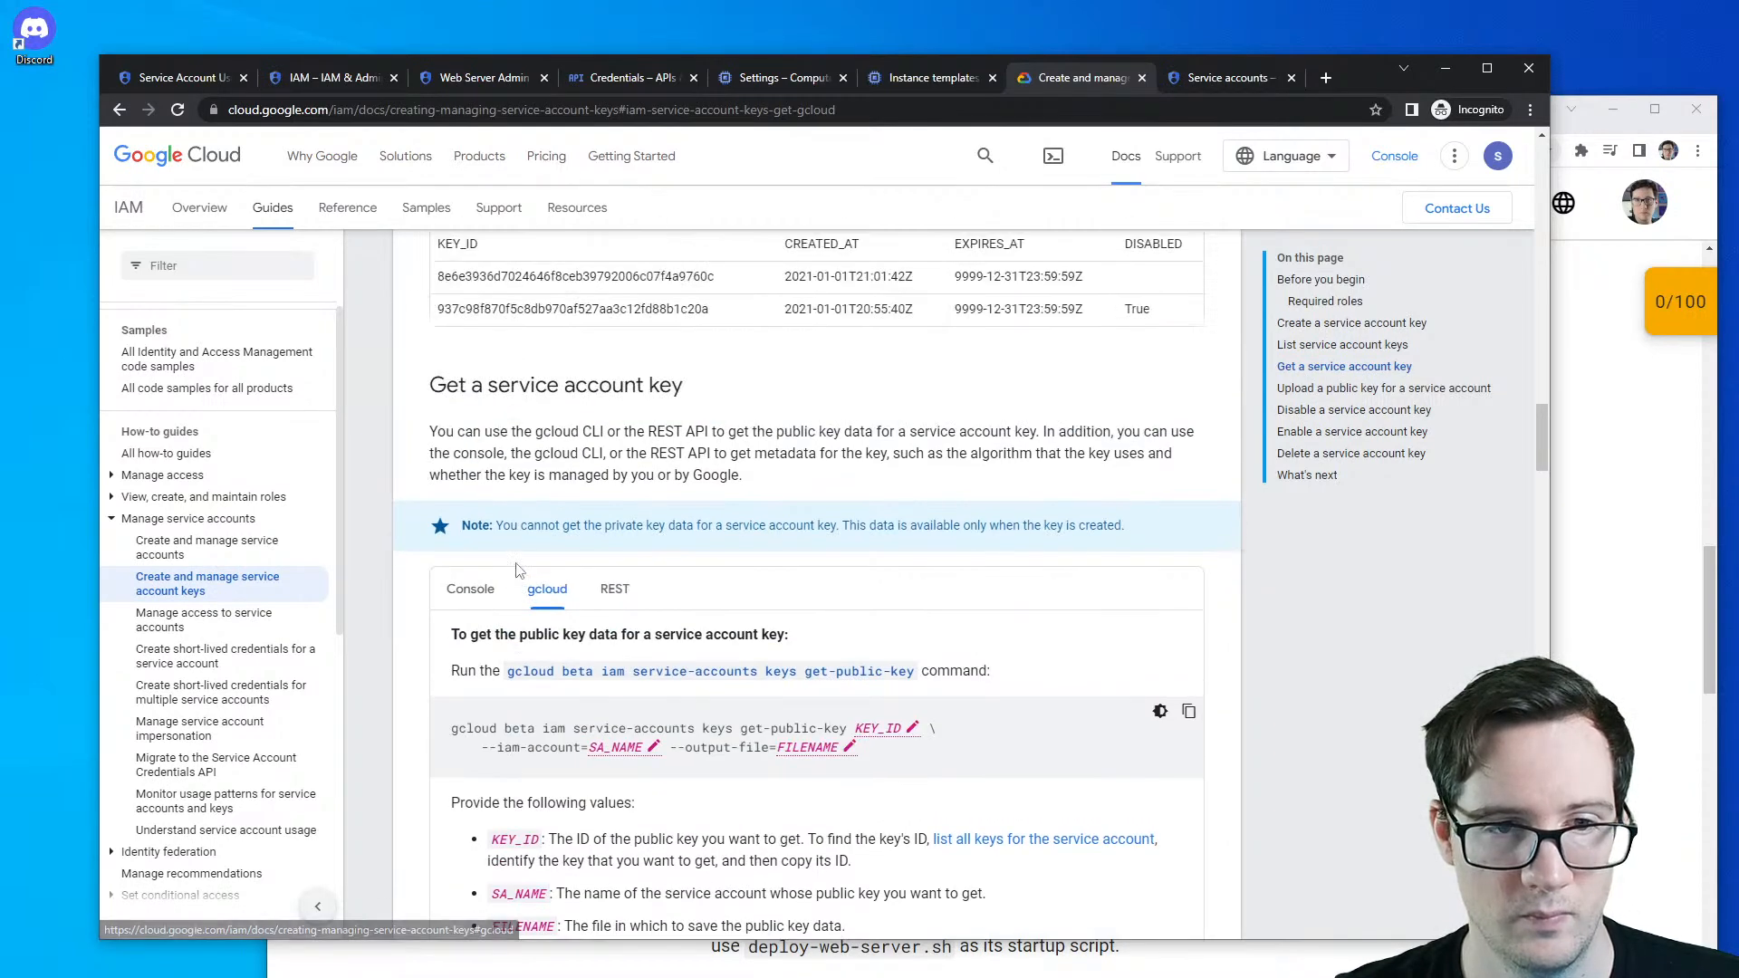
pyautogui.scroll(8, 650, 462)
pyautogui.scroll(-11, 588, 597)
pyautogui.scroll(-9, 587, 598)
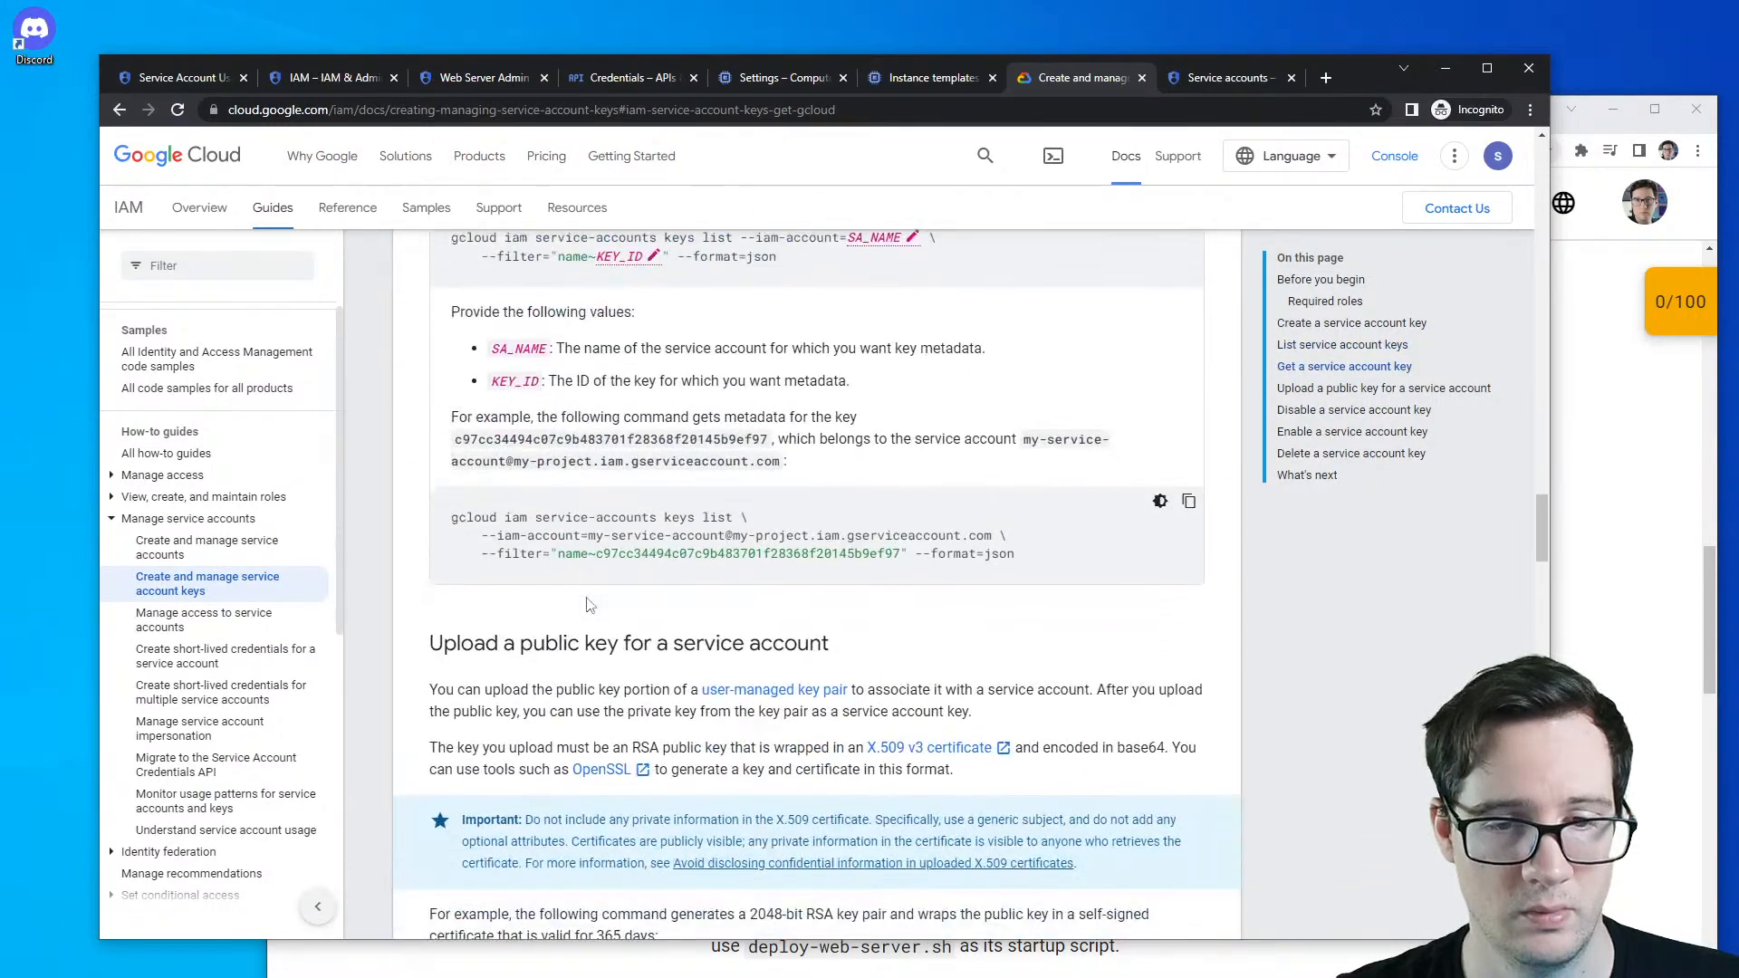
pyautogui.scroll(-1, 588, 604)
pyautogui.scroll(8, 716, 584)
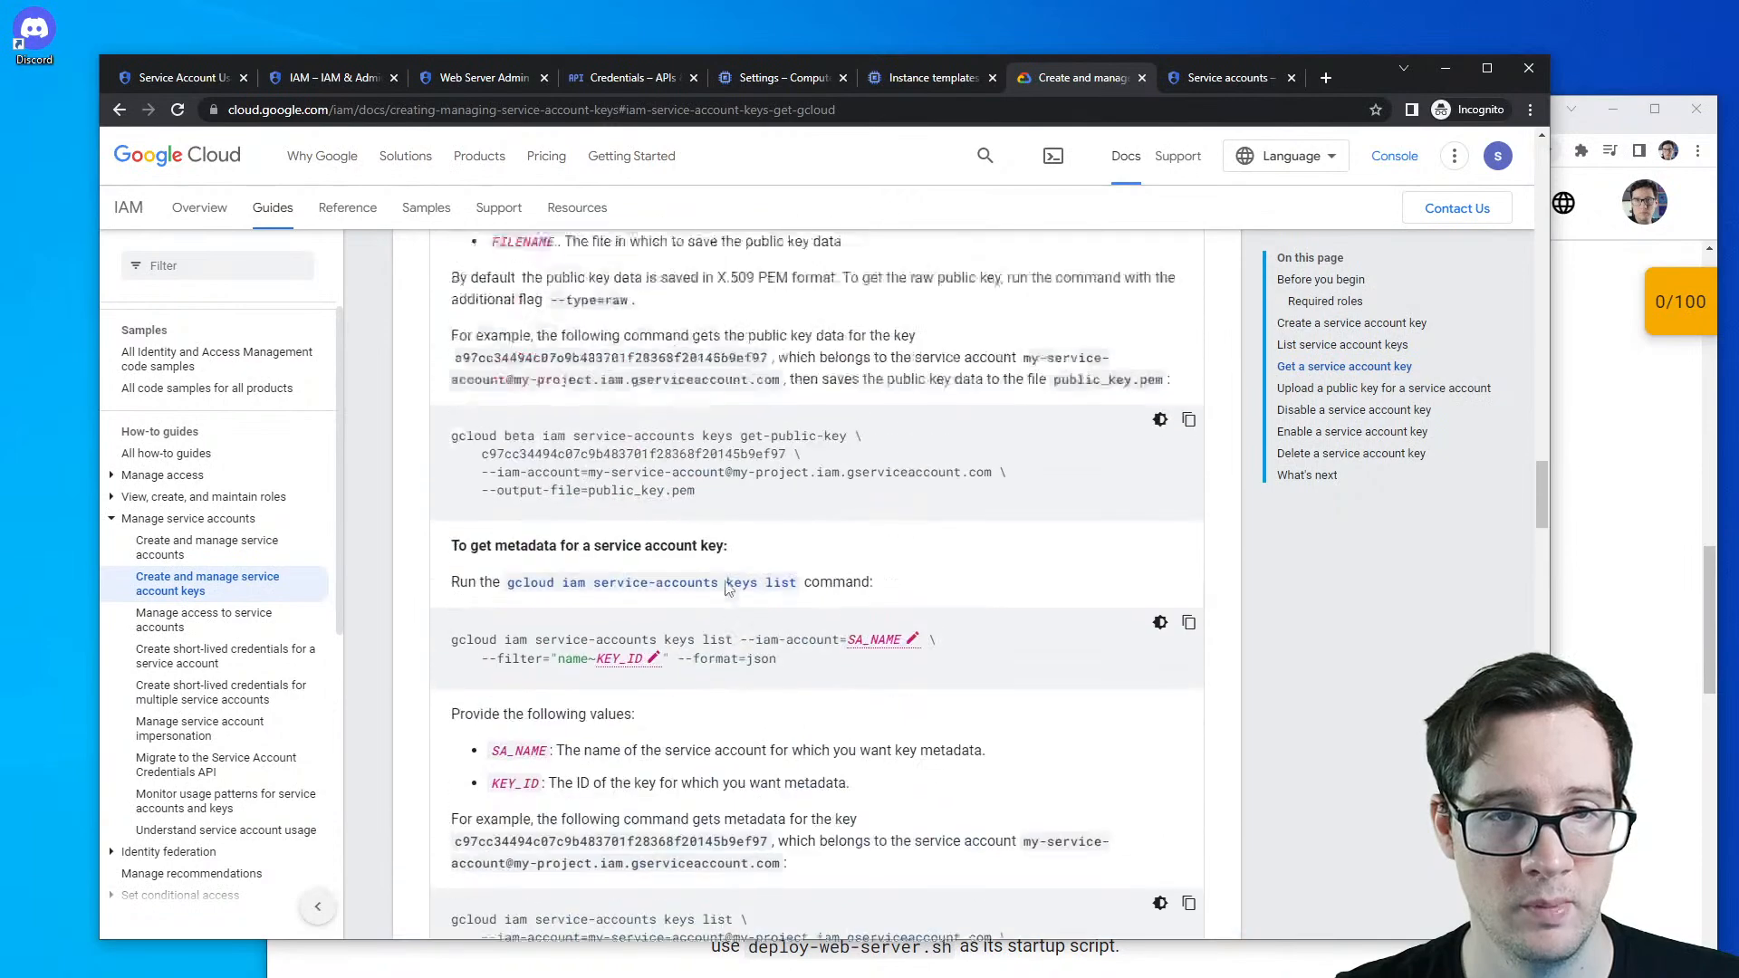
pyautogui.scroll(-8, 722, 582)
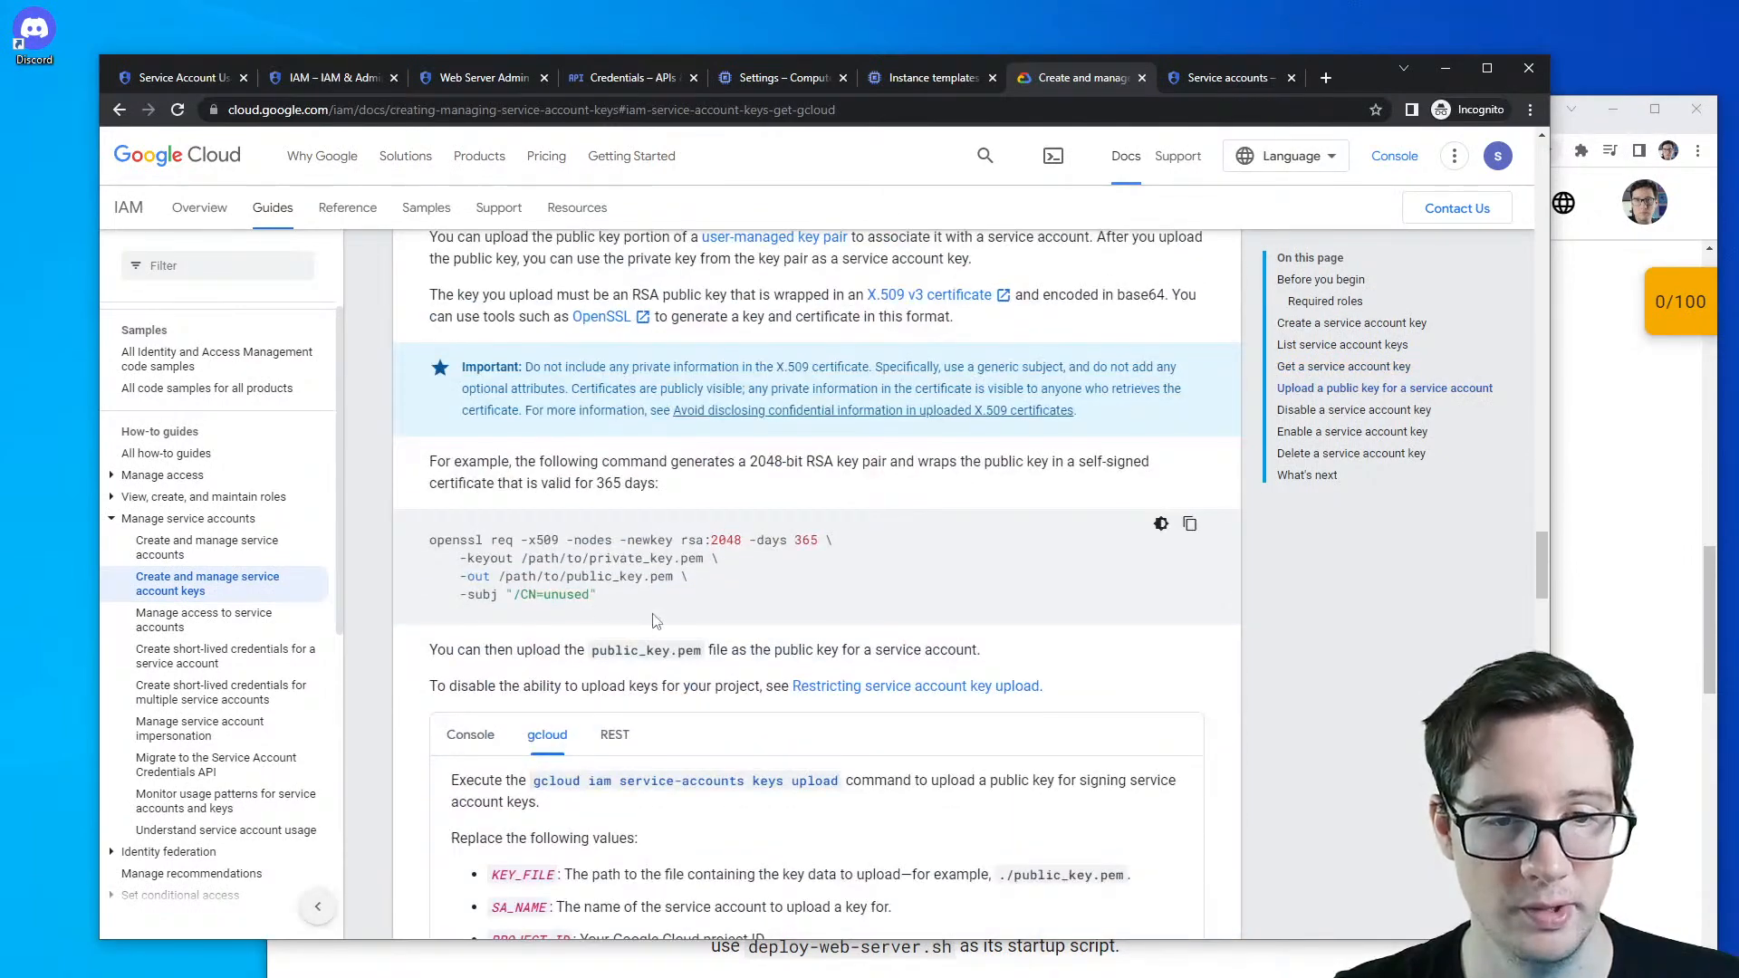
# - Copy the guide's openssl example for a 2048-bit RSA key pair valid 365 days and try it unchanged in Cloud Shell
pyautogui.moveTo(657, 621); pyautogui.dragTo(435, 534)
pyautogui.hotkey('ctrl', 'c')
pyautogui.click(1214, 79)
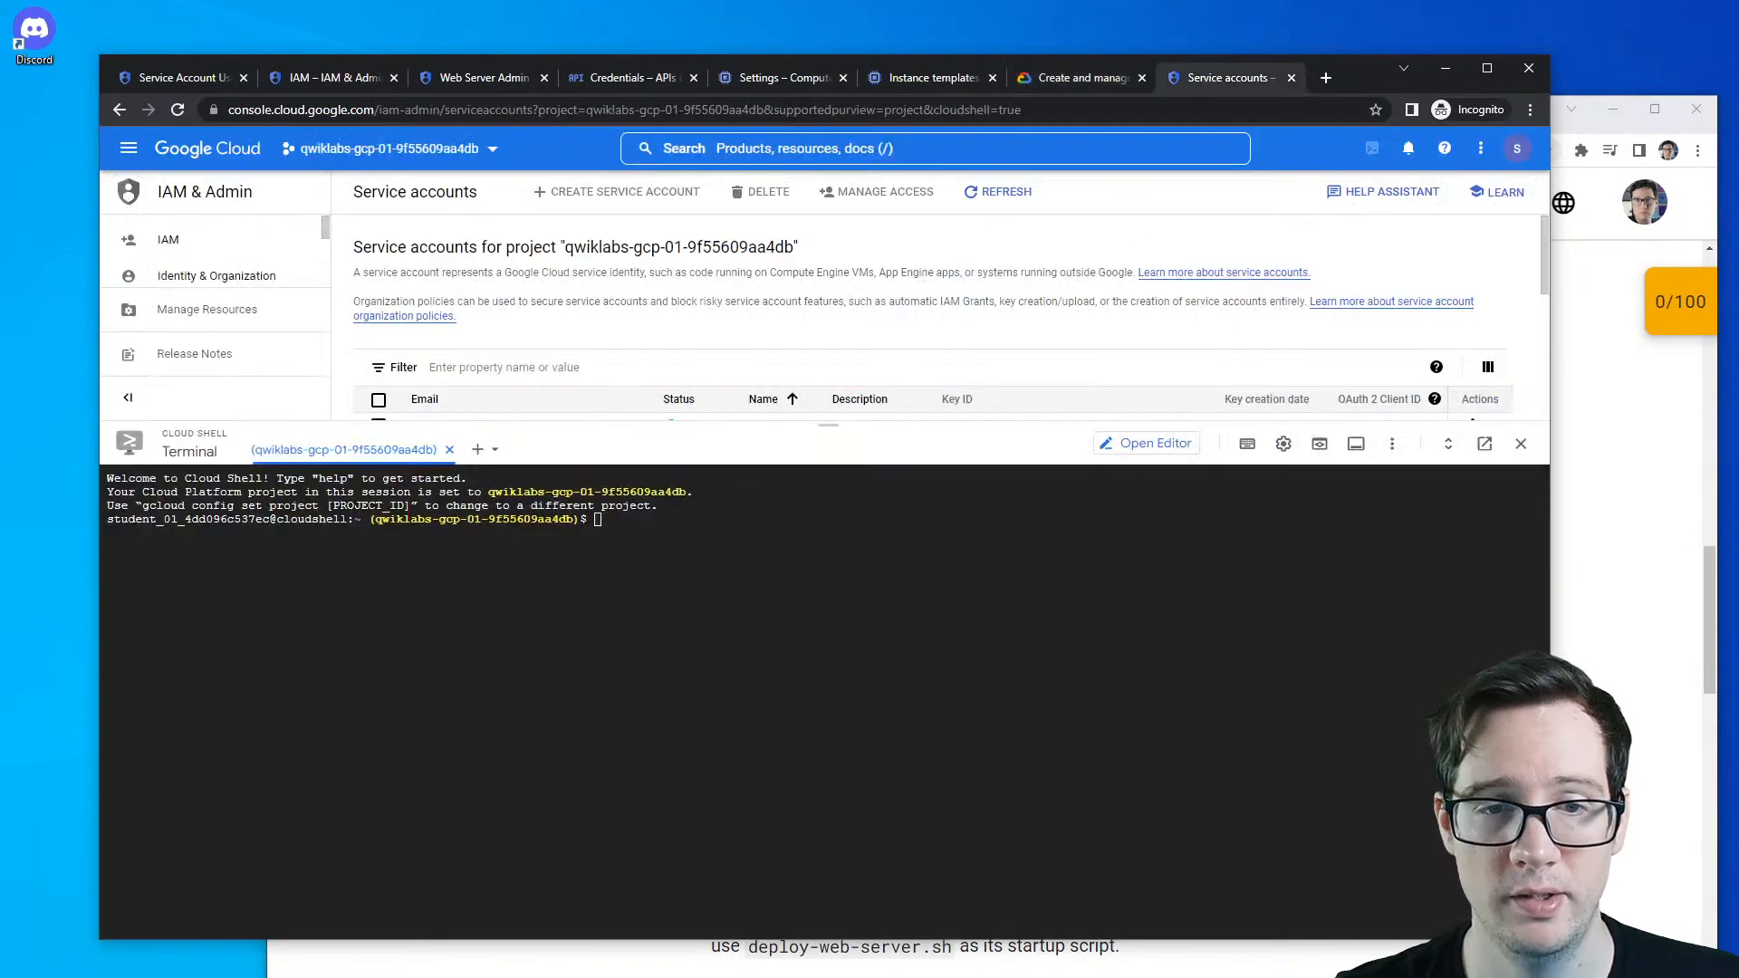
pyautogui.hotkey('ctrl', 'v')
pyautogui.press('Return')
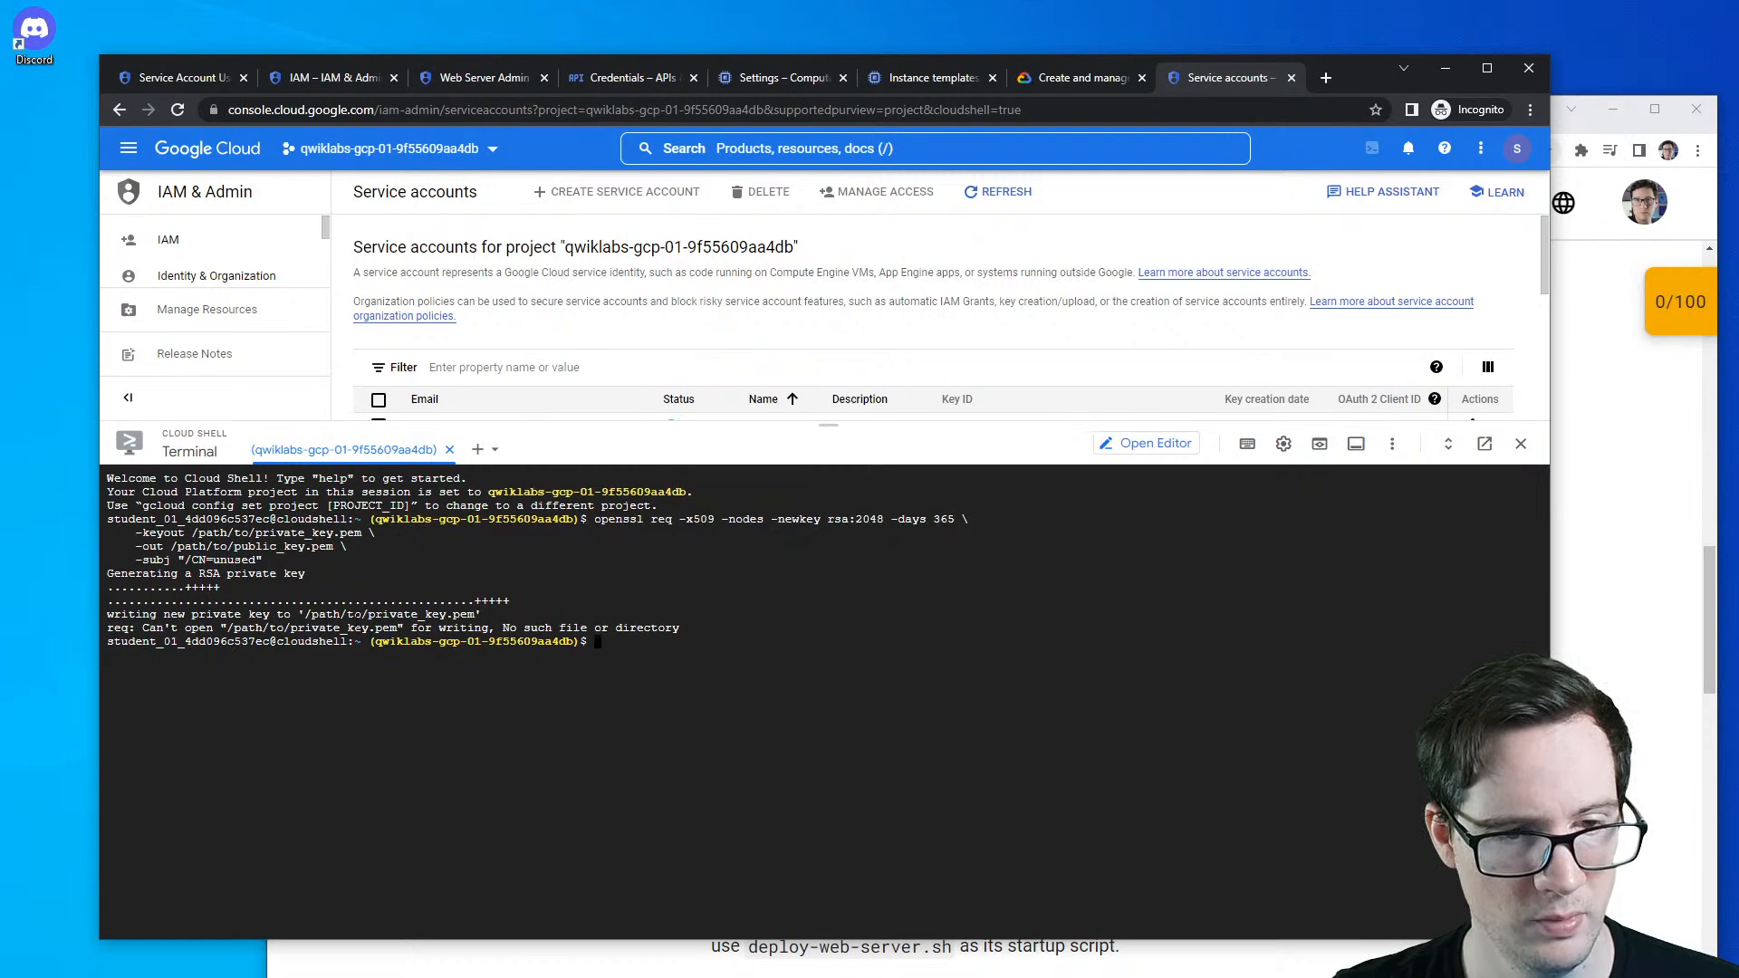
# - Recall the openssl command and strip the /path/to/ prefix from its public_key.pem output file
pyautogui.press('Up')
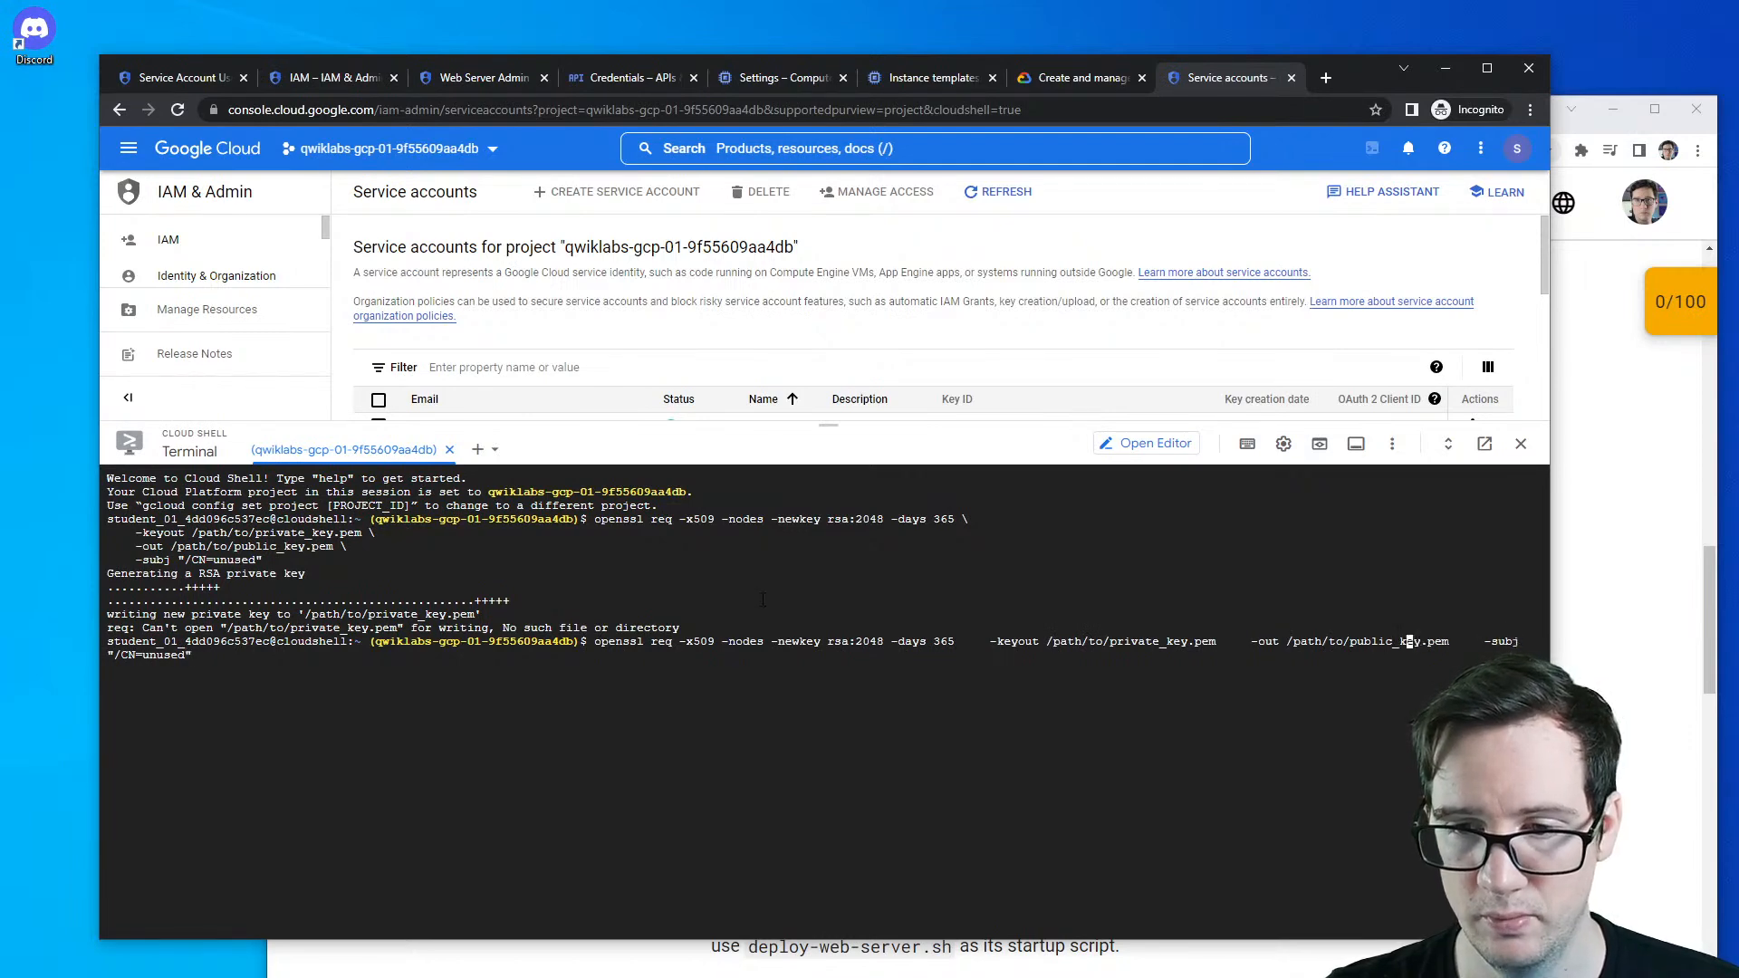
pyautogui.press('BackSpace')
pyautogui.press('BackSpace')
pyautogui.press('BackSpace')
pyautogui.press('BackSpace')
pyautogui.press('BackSpace')
pyautogui.press('BackSpace')
pyautogui.press('BackSpace')
pyautogui.press('BackSpace')
pyautogui.press('BackSpace')
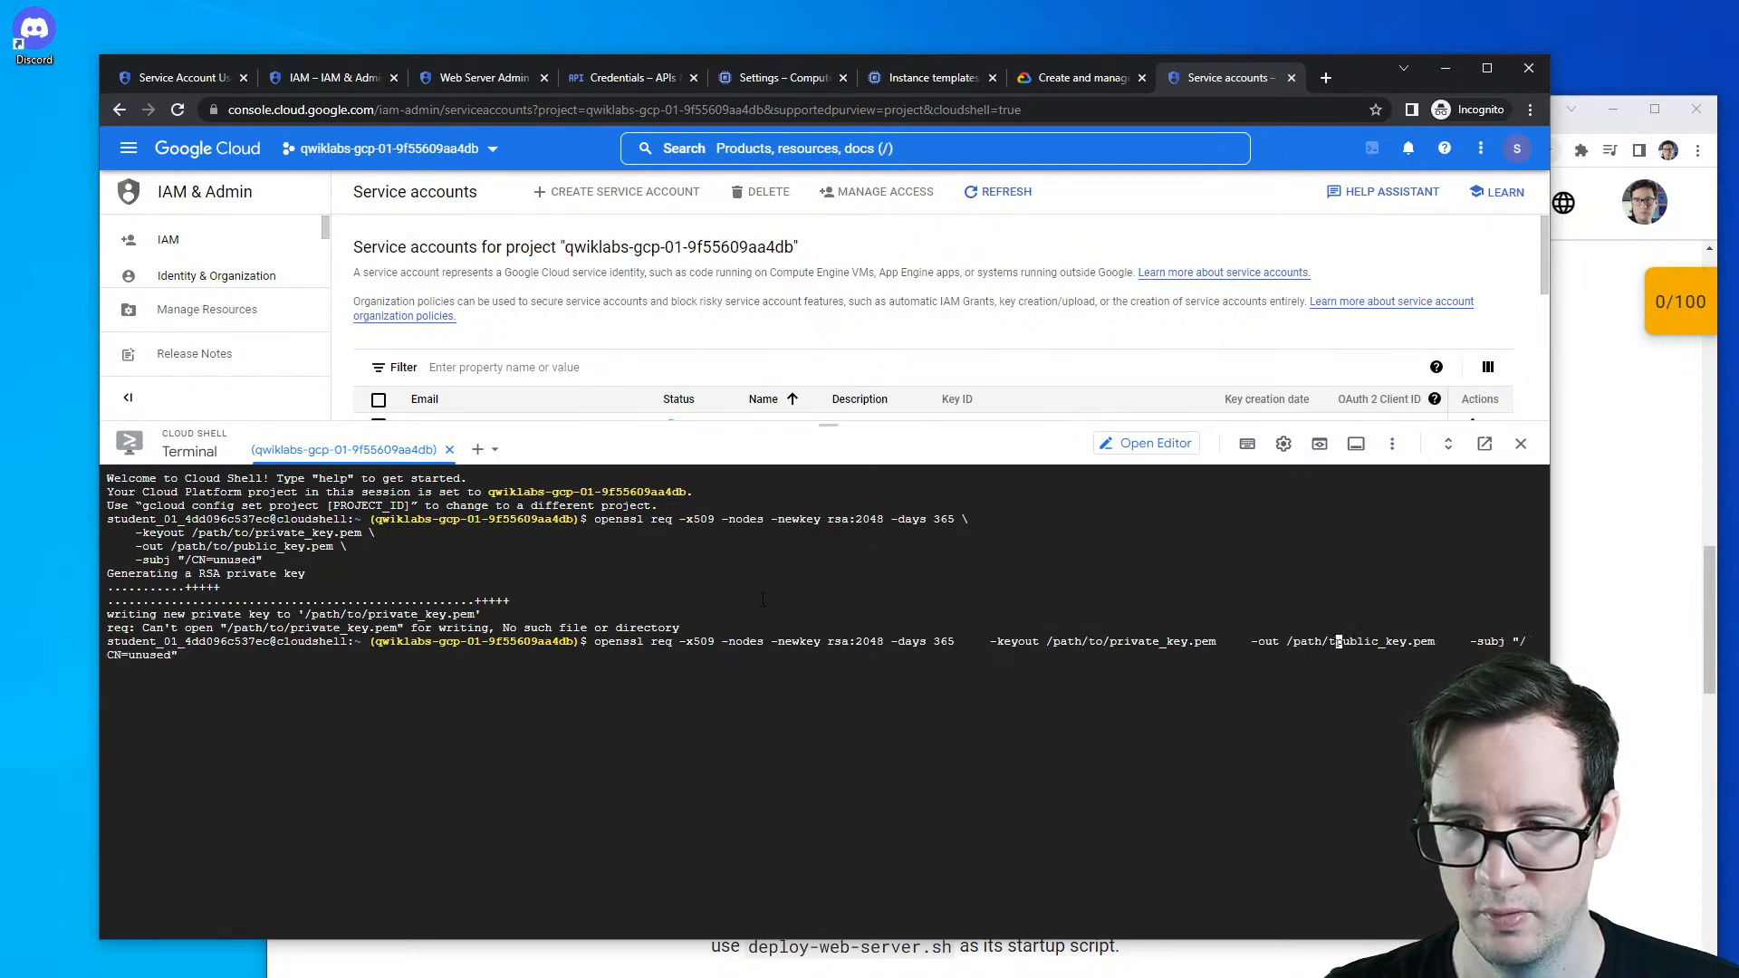
# - Strip the /path/to/ prefix from the private_key.pem output file and run the openssl command to generate the key pair
pyautogui.hotkey('ctrl', 'Left')
pyautogui.hotkey('ctrl', 'Left')
pyautogui.hotkey('ctrl', 'Left')
pyautogui.hotkey('ctrl', 'Left')
pyautogui.press('BackSpace')
pyautogui.press('BackSpace')
pyautogui.press('BackSpace')
pyautogui.press('BackSpace')
pyautogui.press('BackSpace')
pyautogui.press('BackSpace')
pyautogui.press('BackSpace')
pyautogui.press('BackSpace')
pyautogui.press('BackSpace')
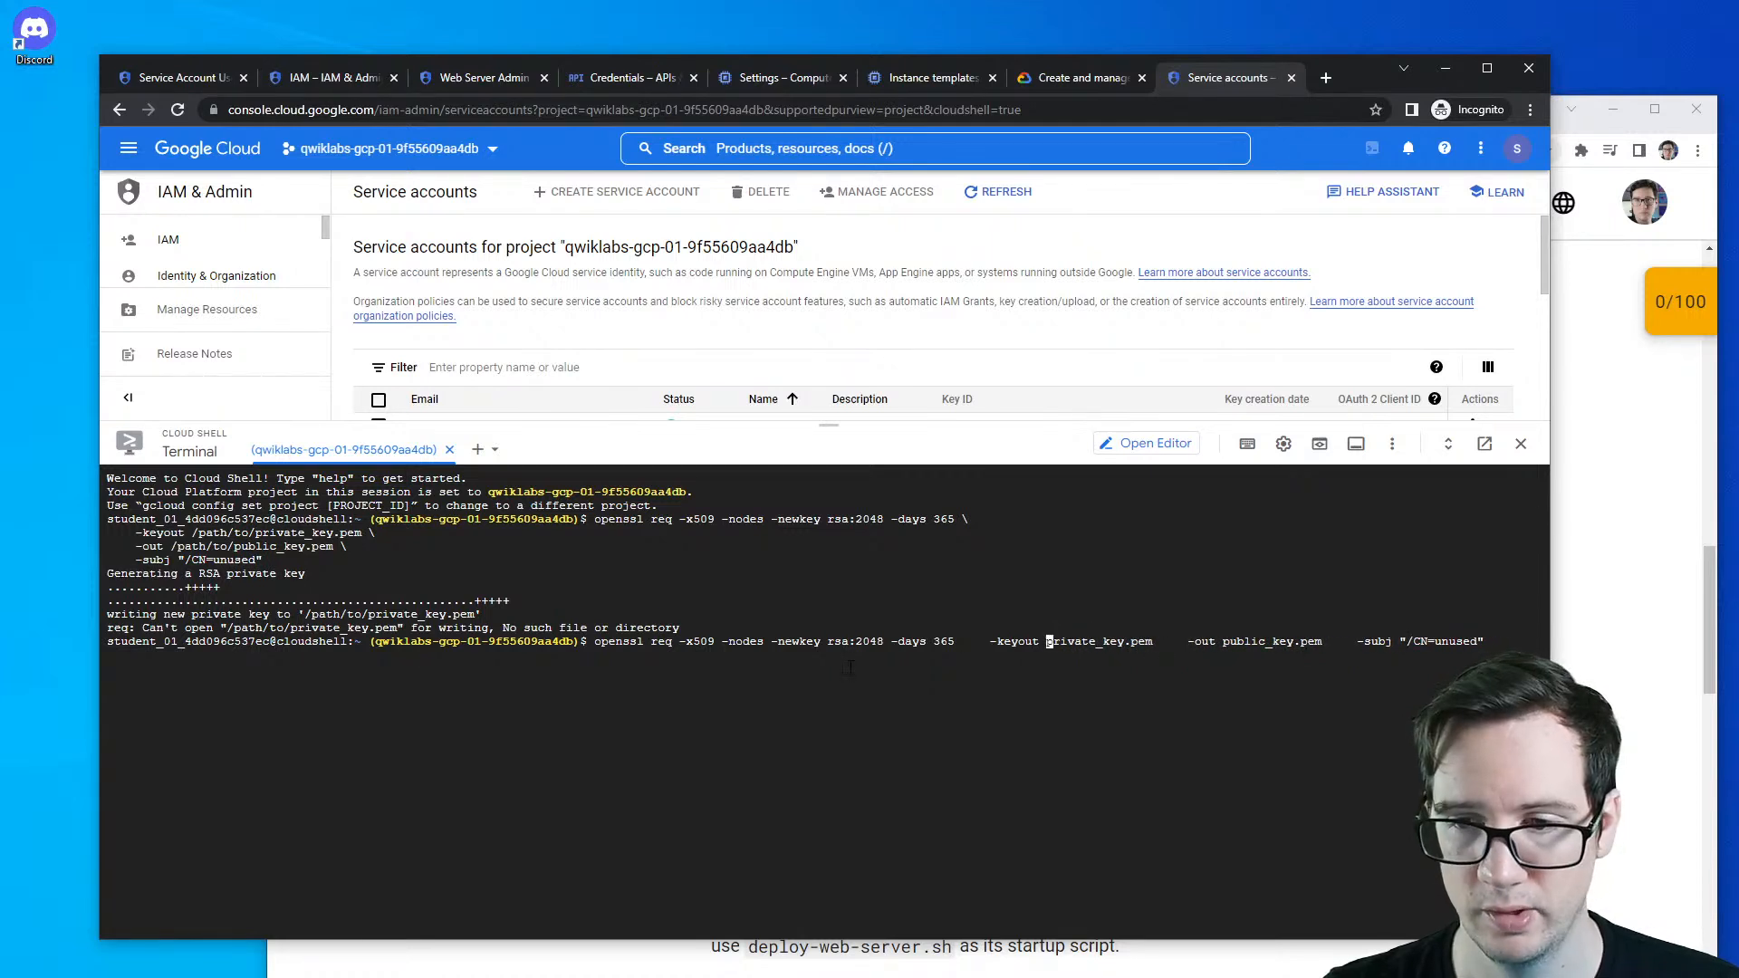
pyautogui.press('Right')
pyautogui.press('Right')
pyautogui.press('Right')
pyautogui.press('Right')
pyautogui.press('Right')
pyautogui.press('Right')
pyautogui.press('Right')
pyautogui.press('Right')
pyautogui.press('Right')
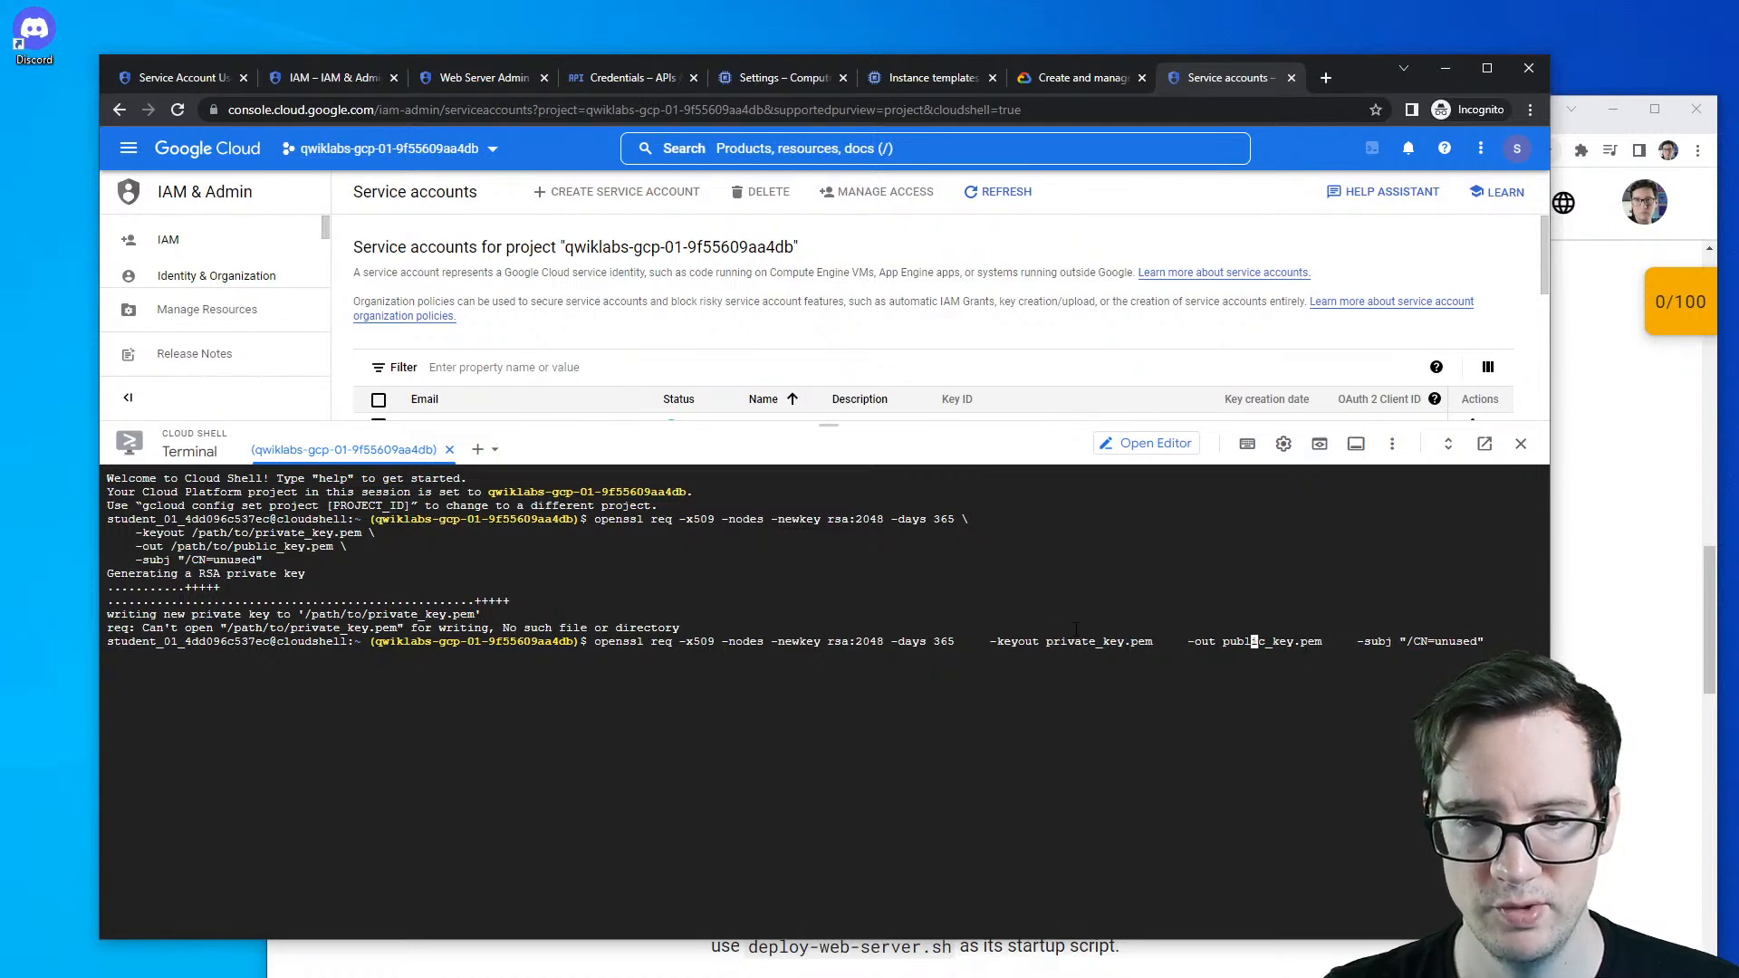
pyautogui.press('Return')
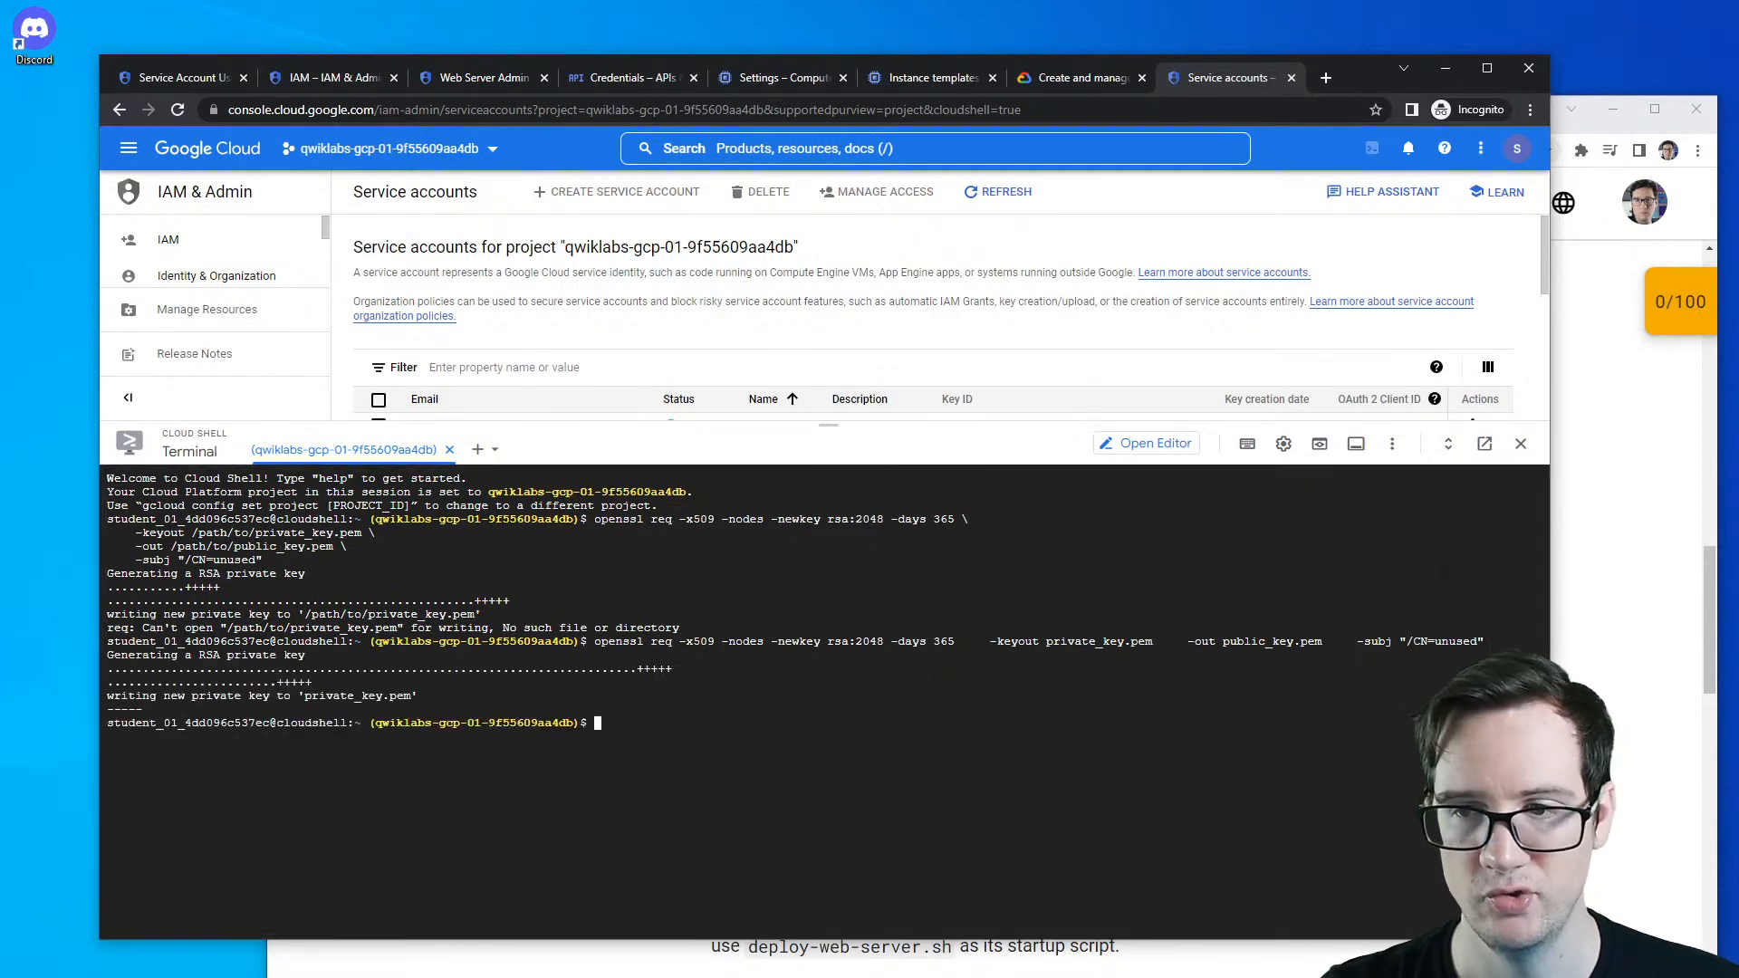
# - Set the KEY_FILE placeholder in the guide's gcloud iam service-accounts keys upload command to public_key.pem
pyautogui.click(1617, 616)
pyautogui.click(839, 129)
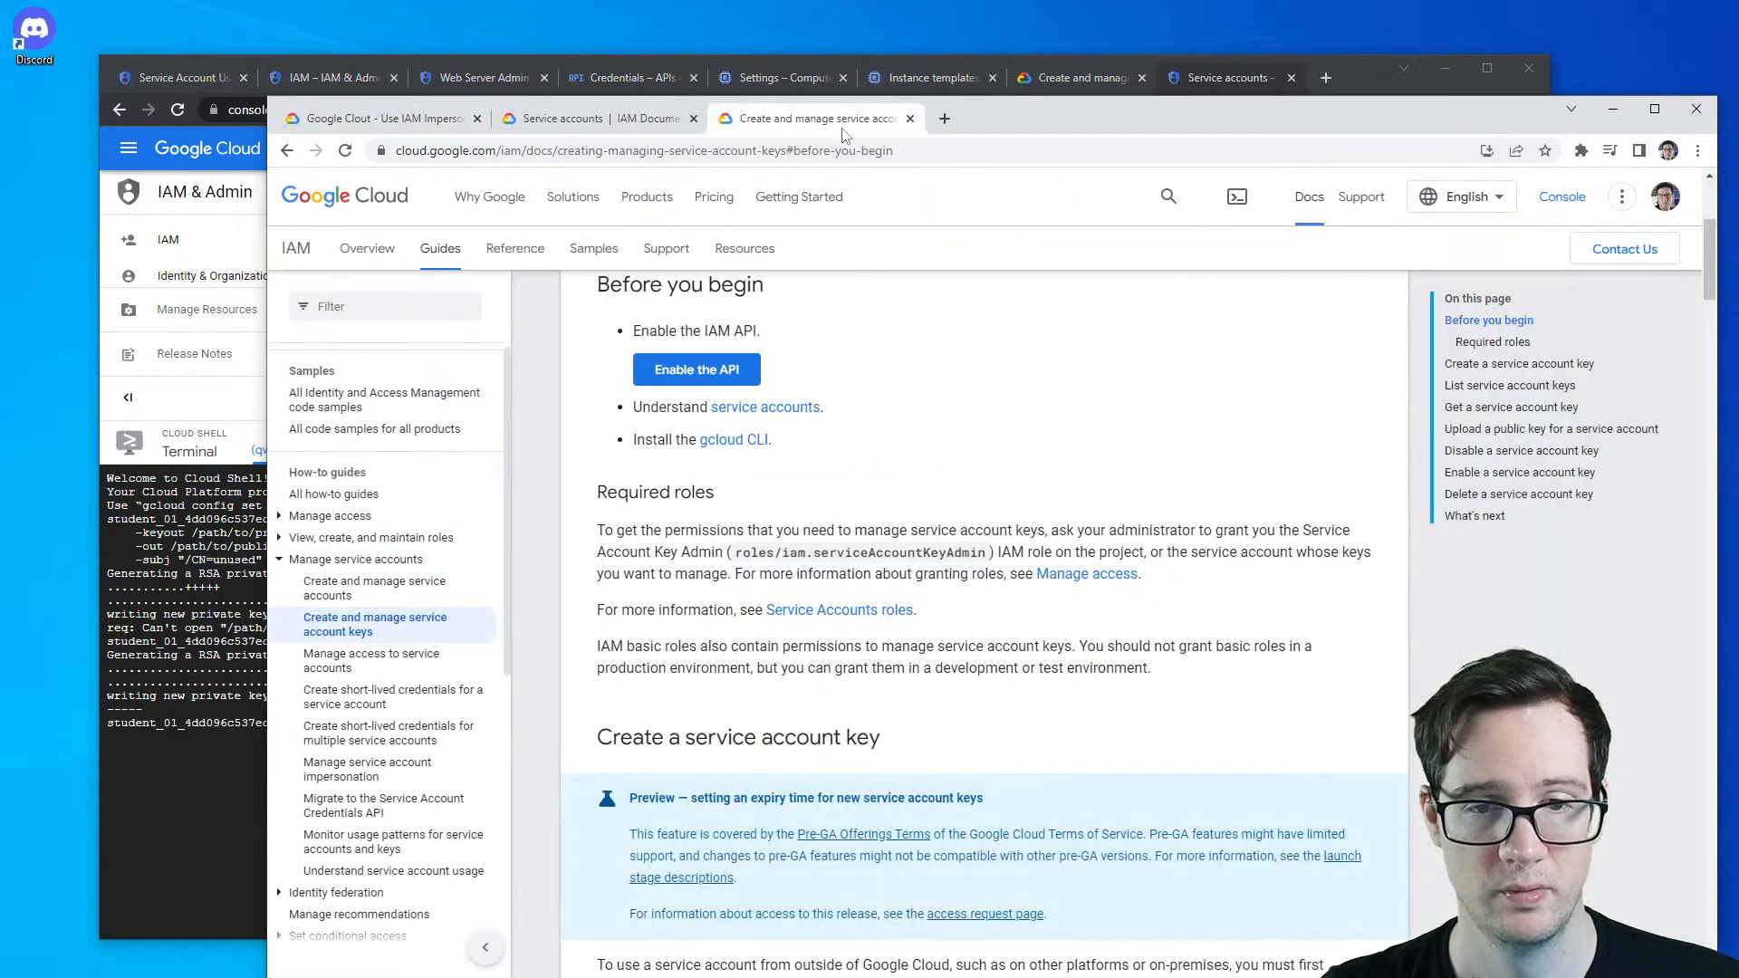
pyautogui.click(638, 129)
pyautogui.click(1239, 67)
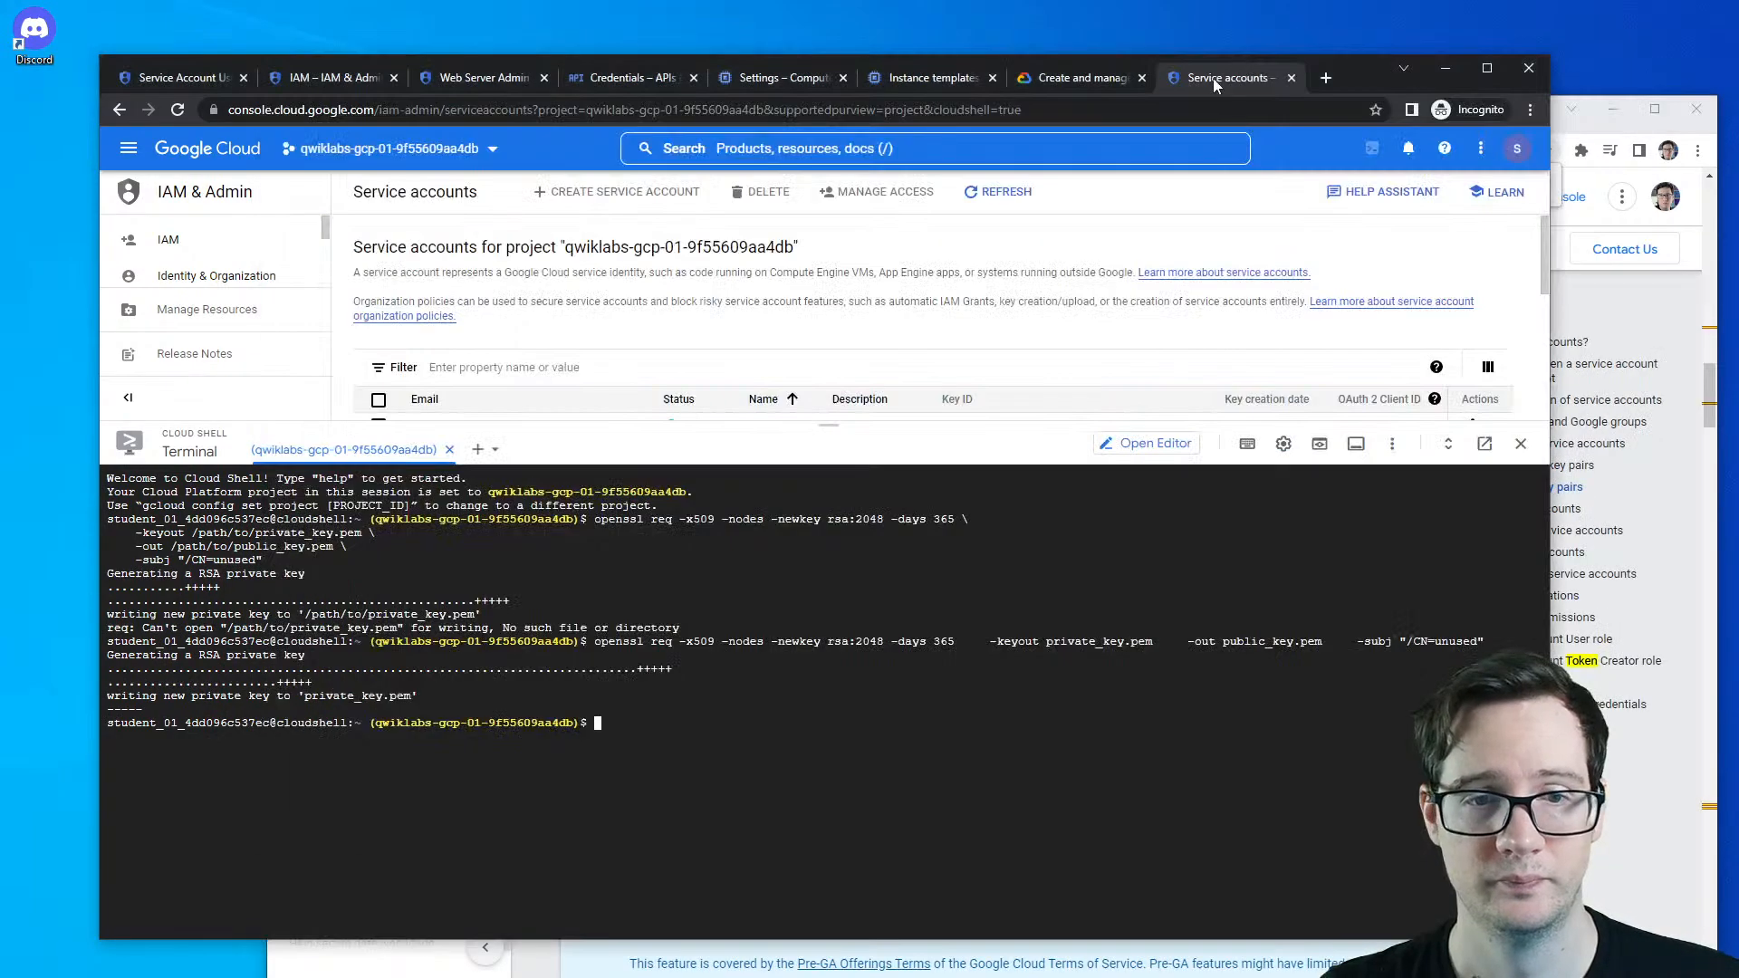
pyautogui.click(1094, 77)
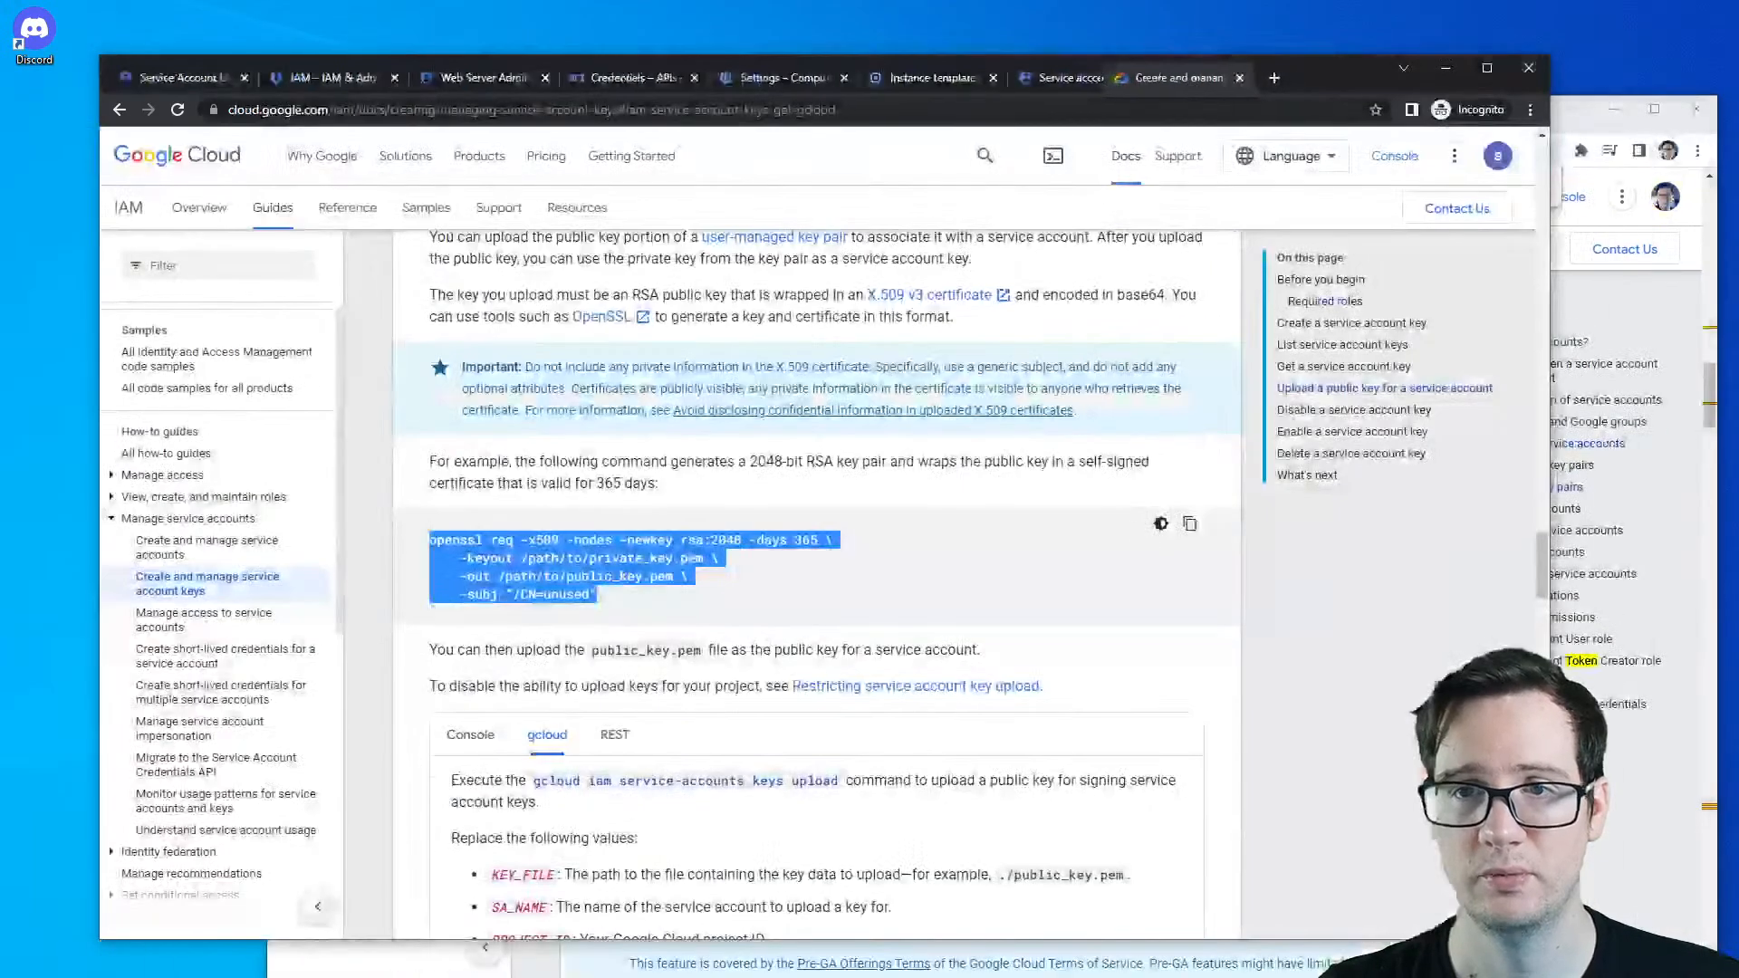
pyautogui.scroll(-2, 611, 534)
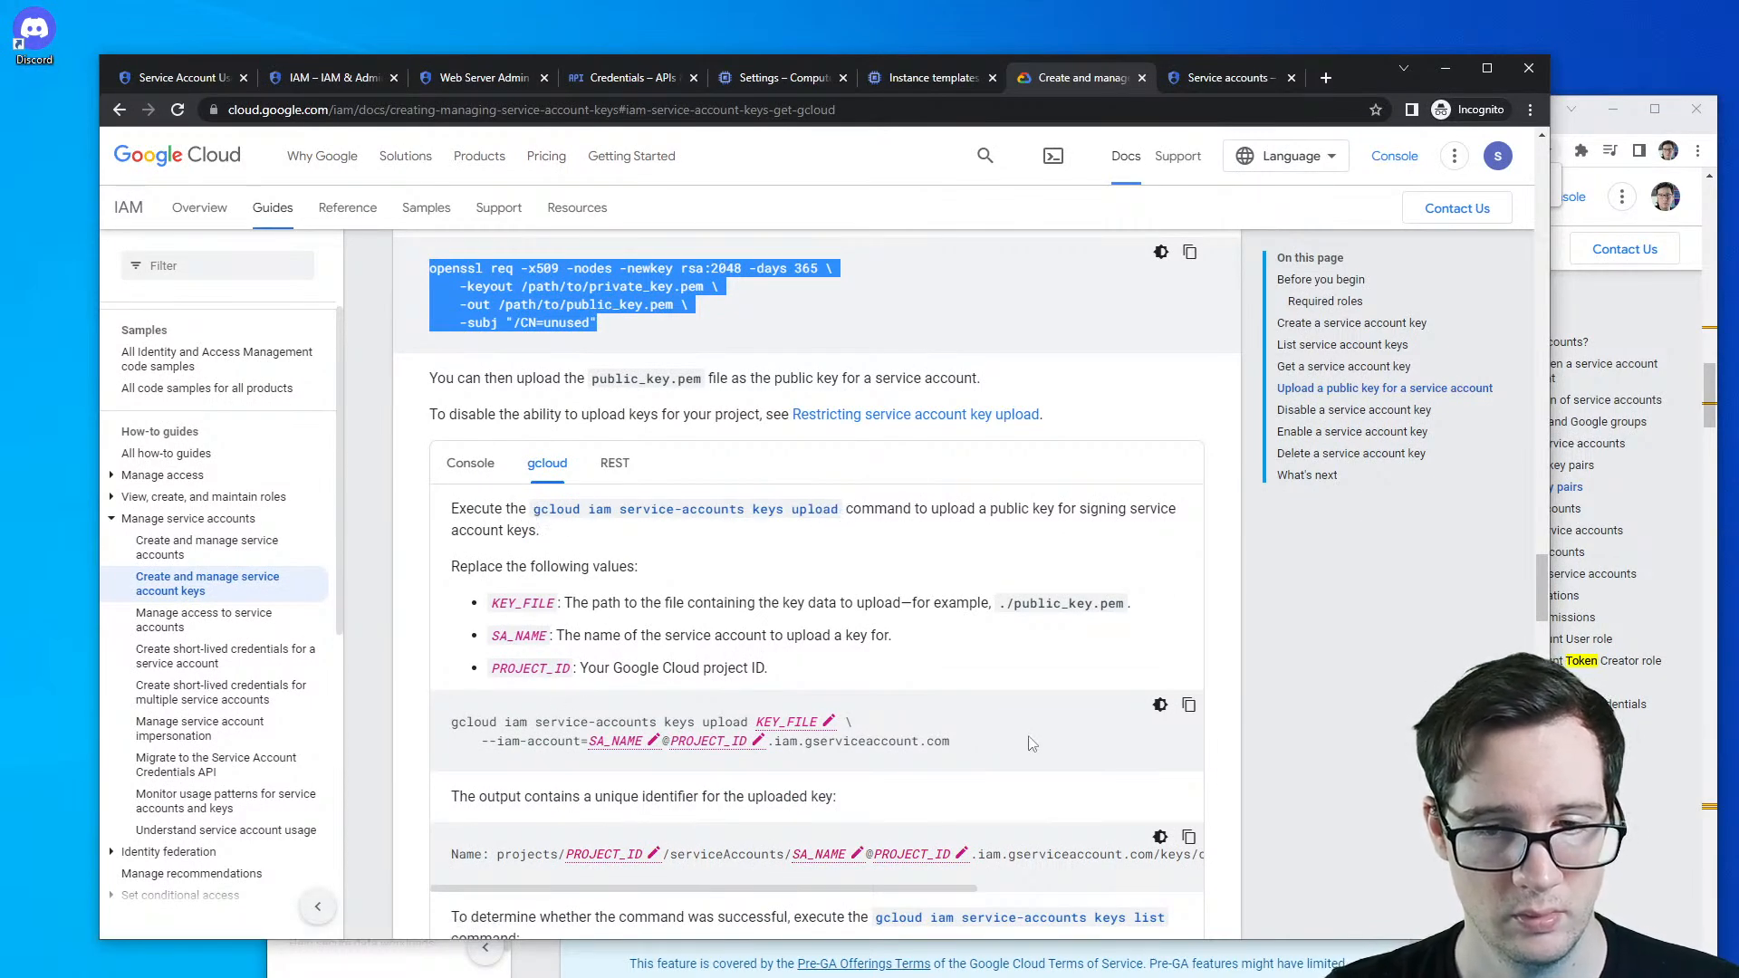
pyautogui.click(801, 723)
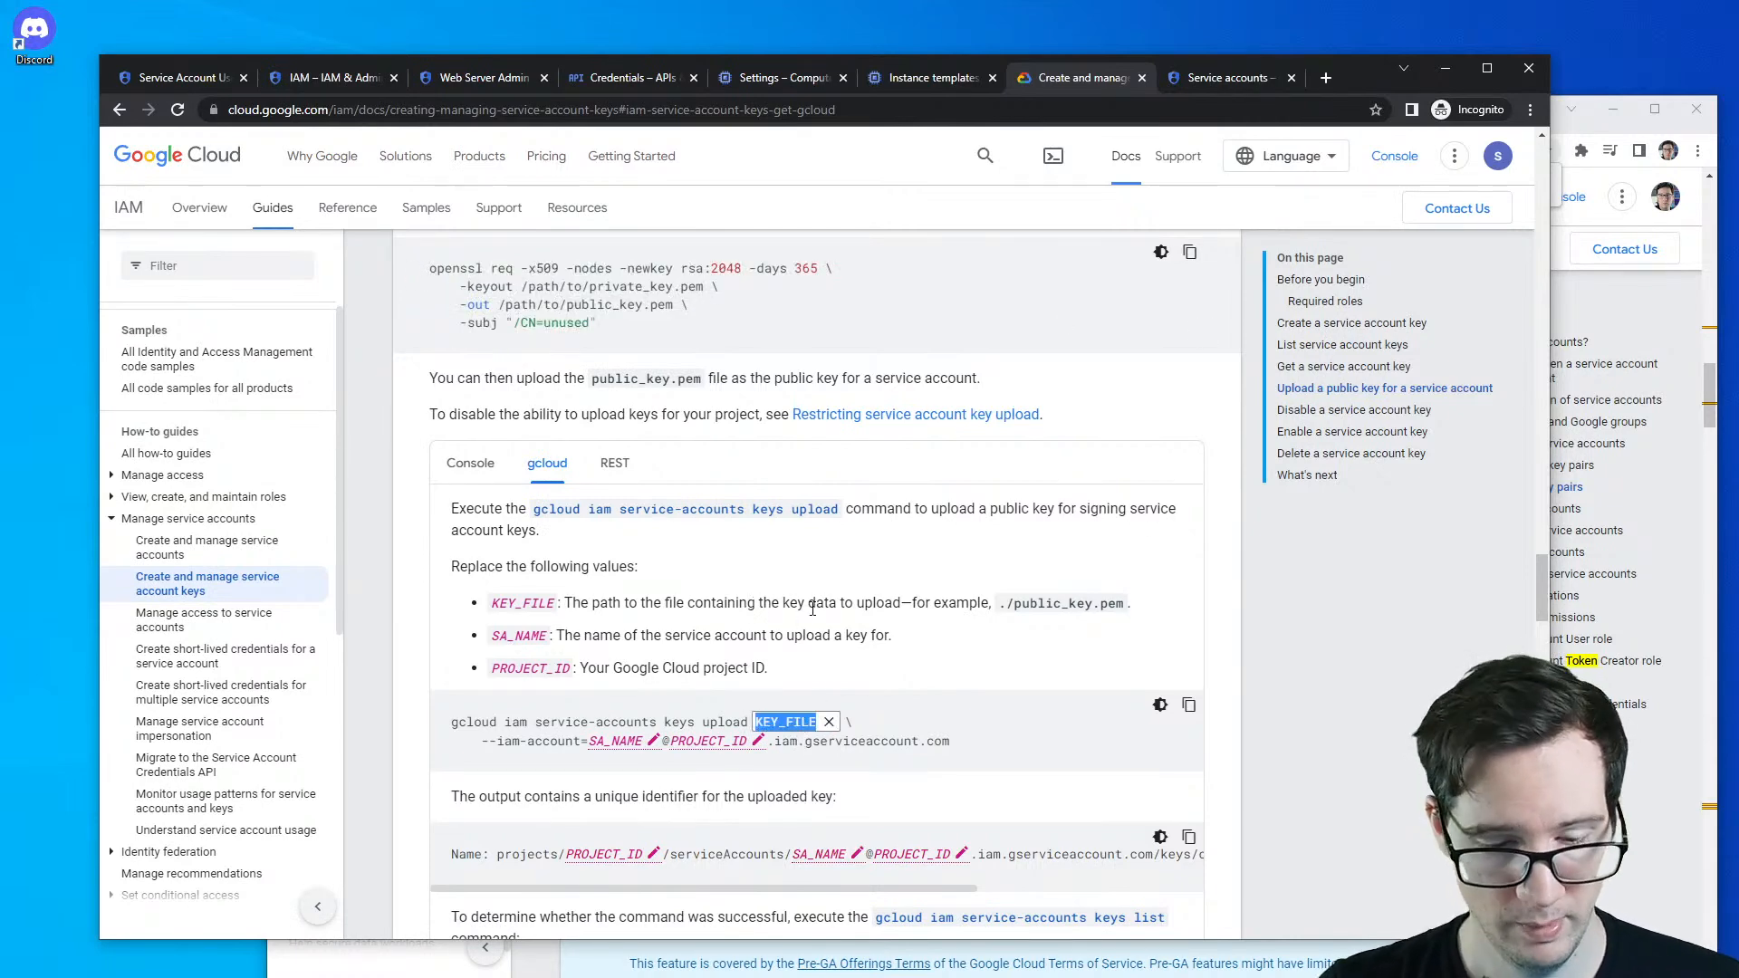
pyautogui.write('public_key.pem')
pyautogui.press('Return')
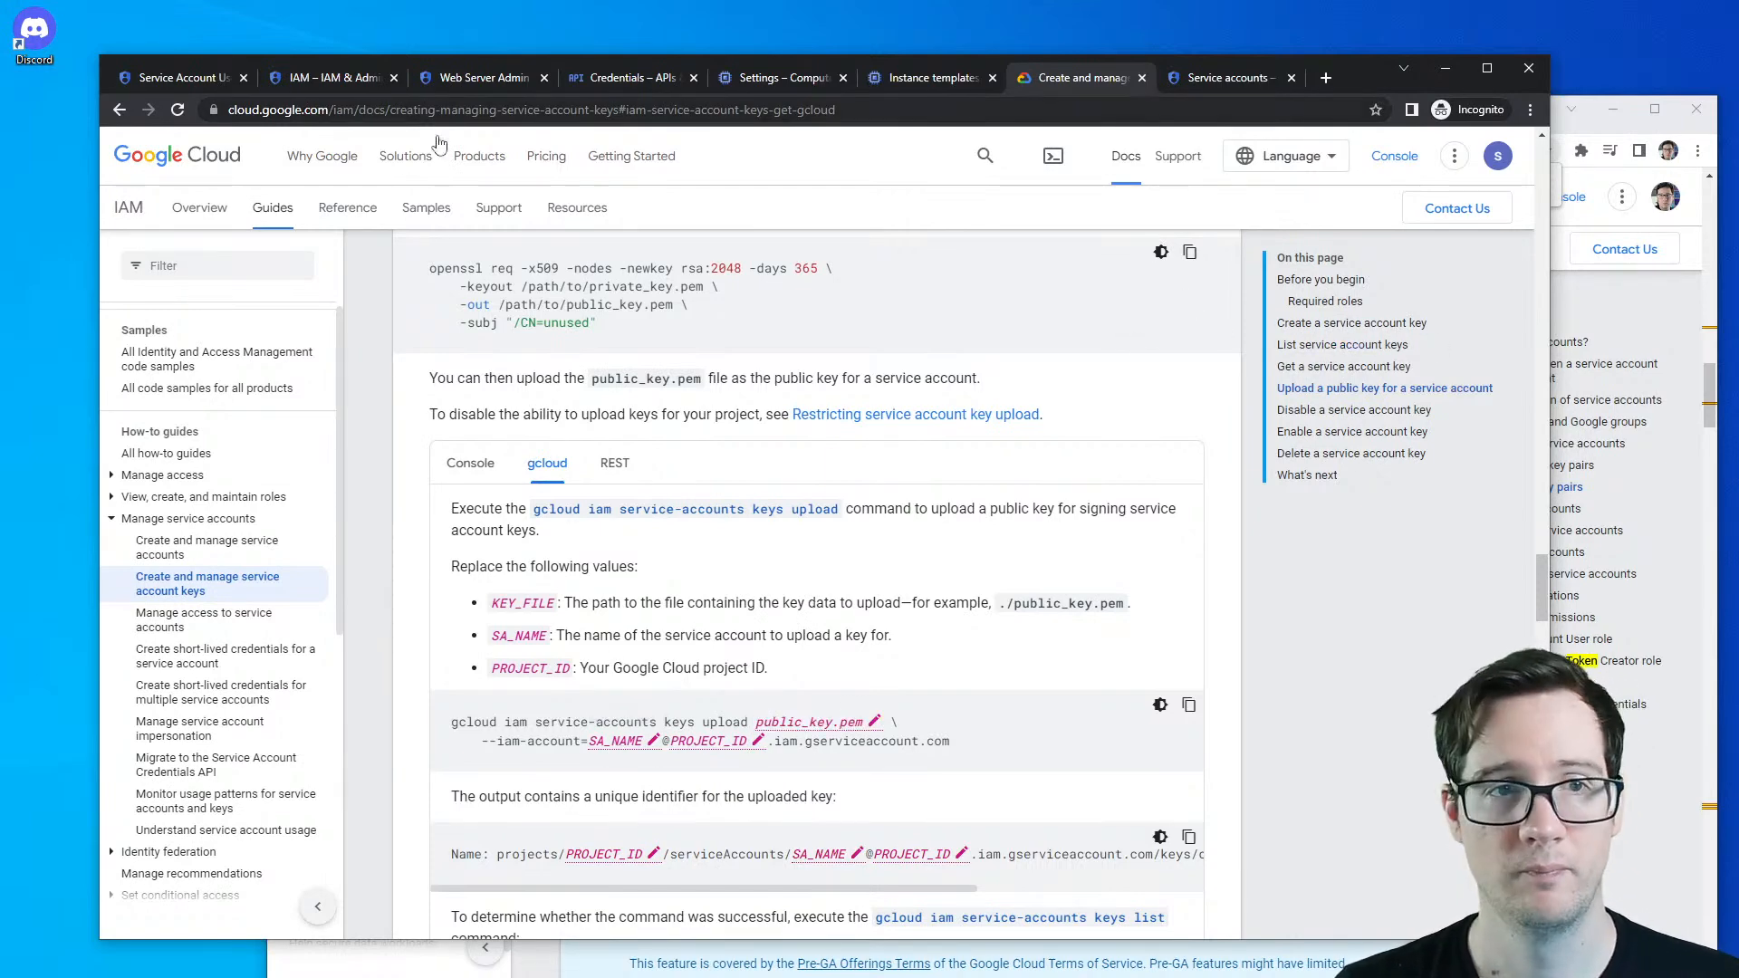
# - Recheck the lab's four challenge tasks and go back to the service account key guide
pyautogui.click(1632, 290)
pyautogui.click(376, 121)
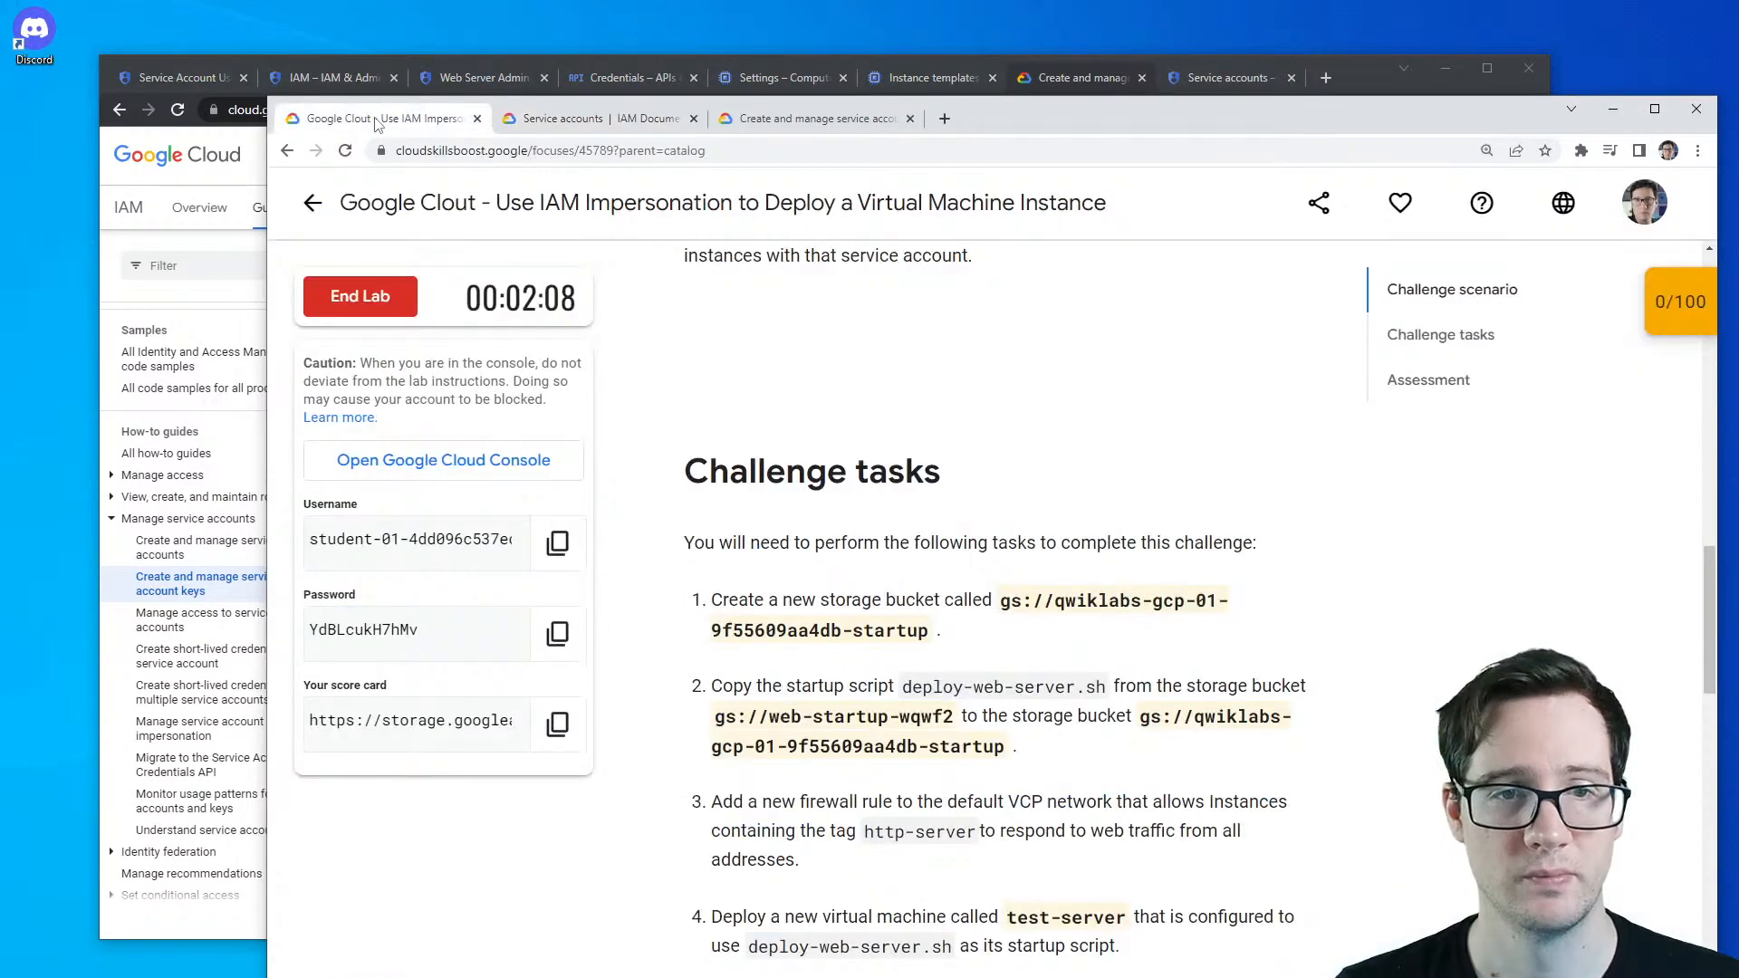
pyautogui.hotkey('ctrl', 'Tab')
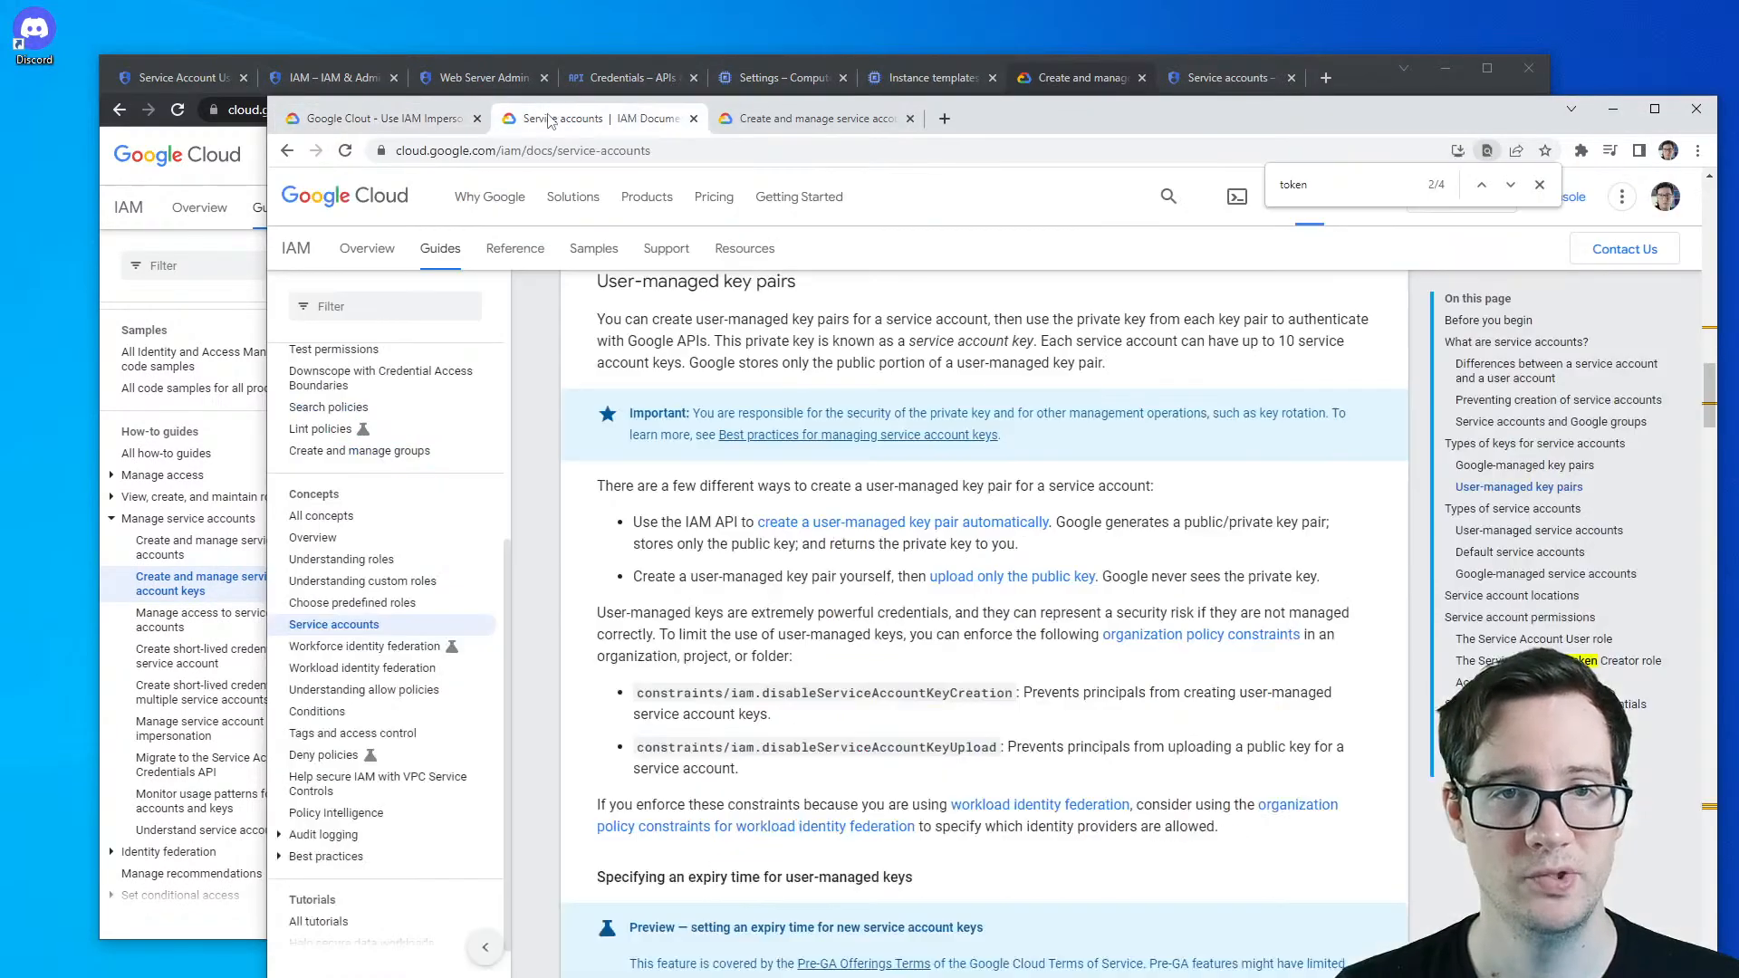
pyautogui.click(417, 123)
pyautogui.scroll(-3, 917, 656)
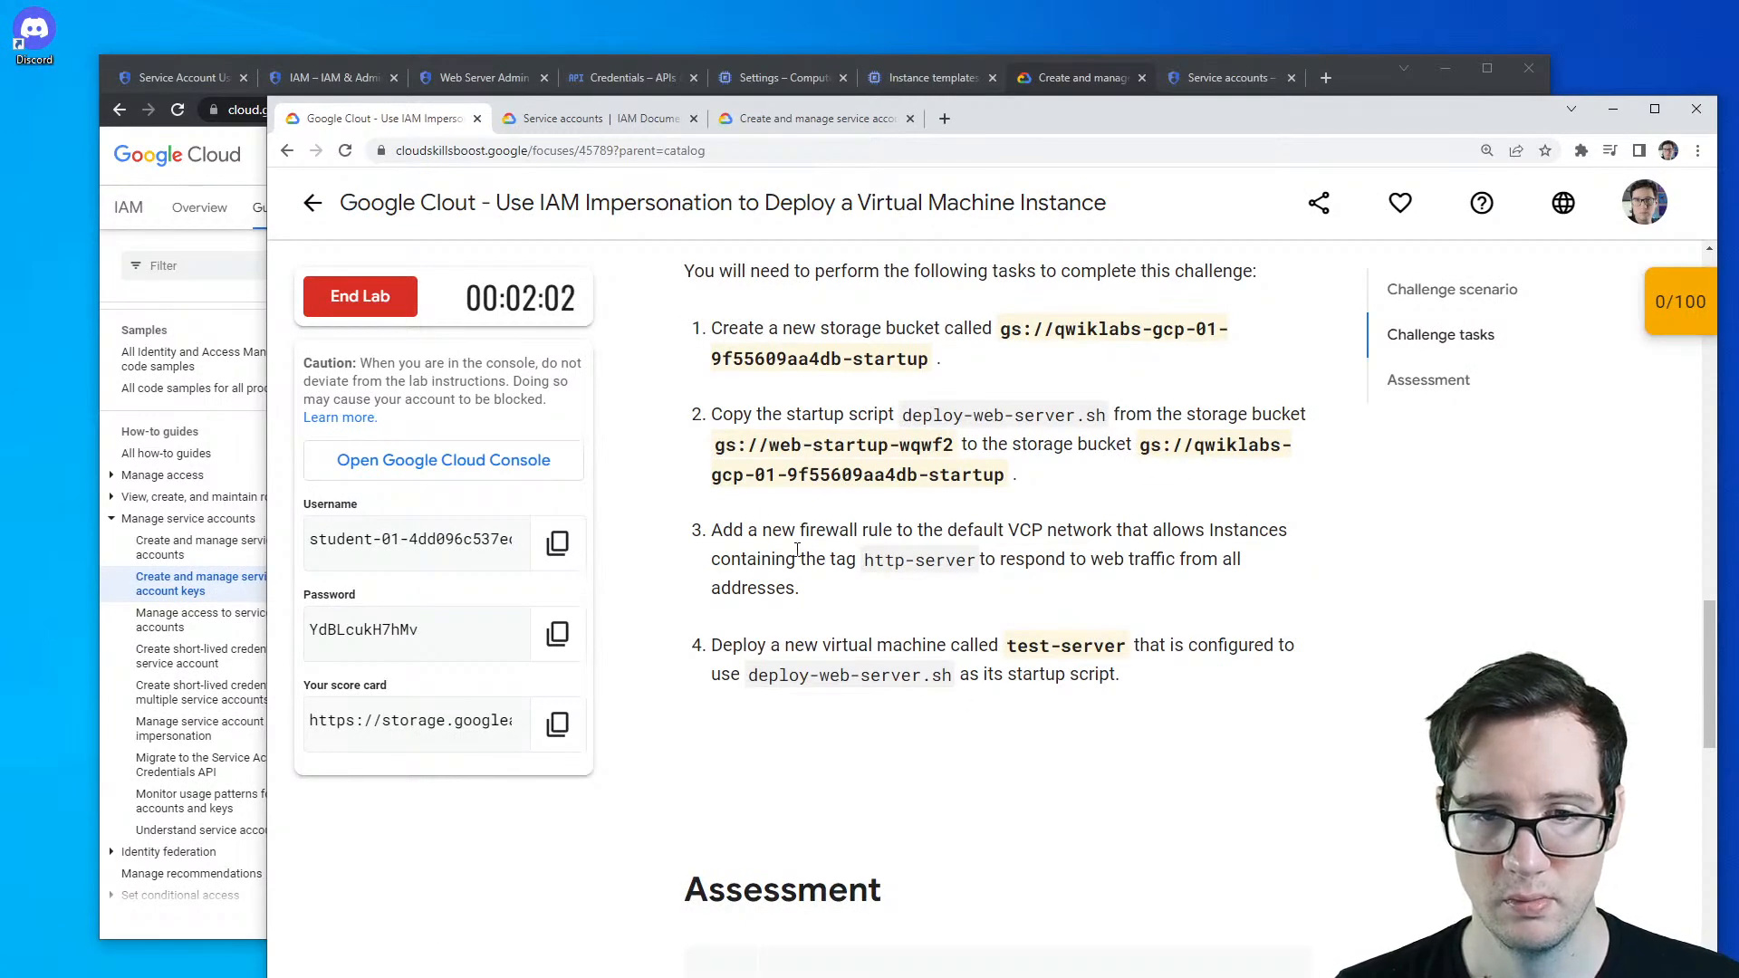
pyautogui.scroll(2, 794, 553)
pyautogui.click(1373, 78)
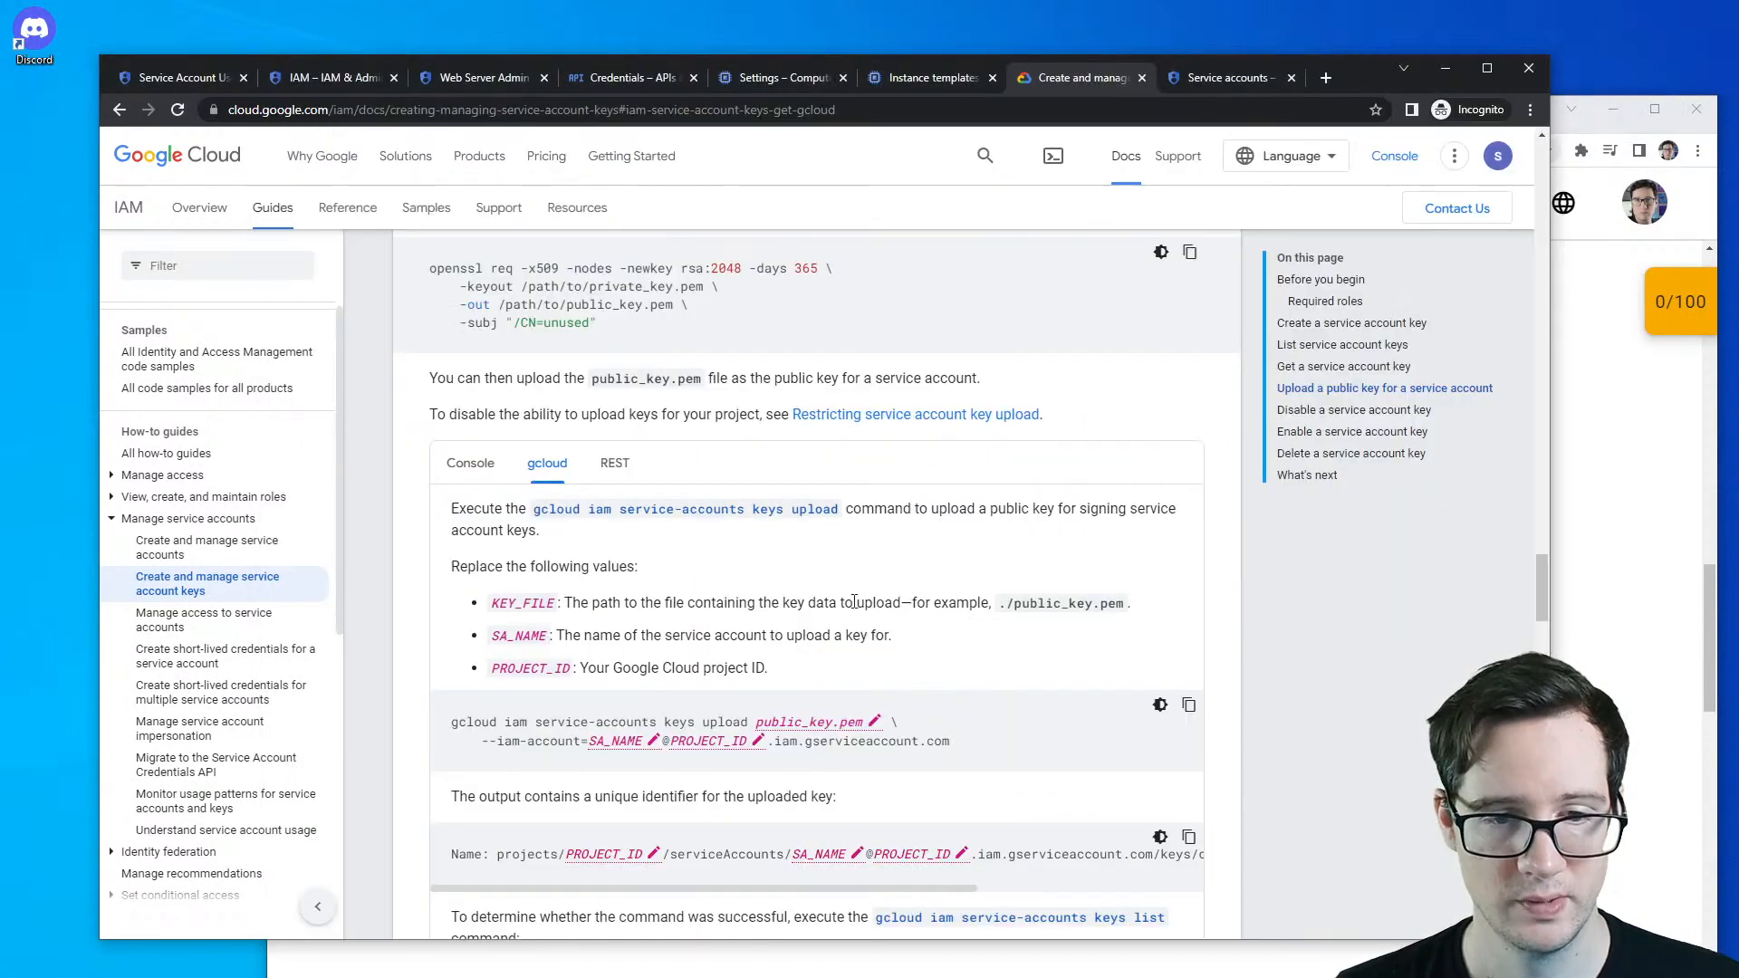
# - Reread the guide's explanation of SA_NAME and the other values needed by the public key upload command
pyautogui.moveTo(585, 637); pyautogui.dragTo(889, 637)
pyautogui.scroll(8, 1545, 361)
pyautogui.scroll(-10, 905, 661)
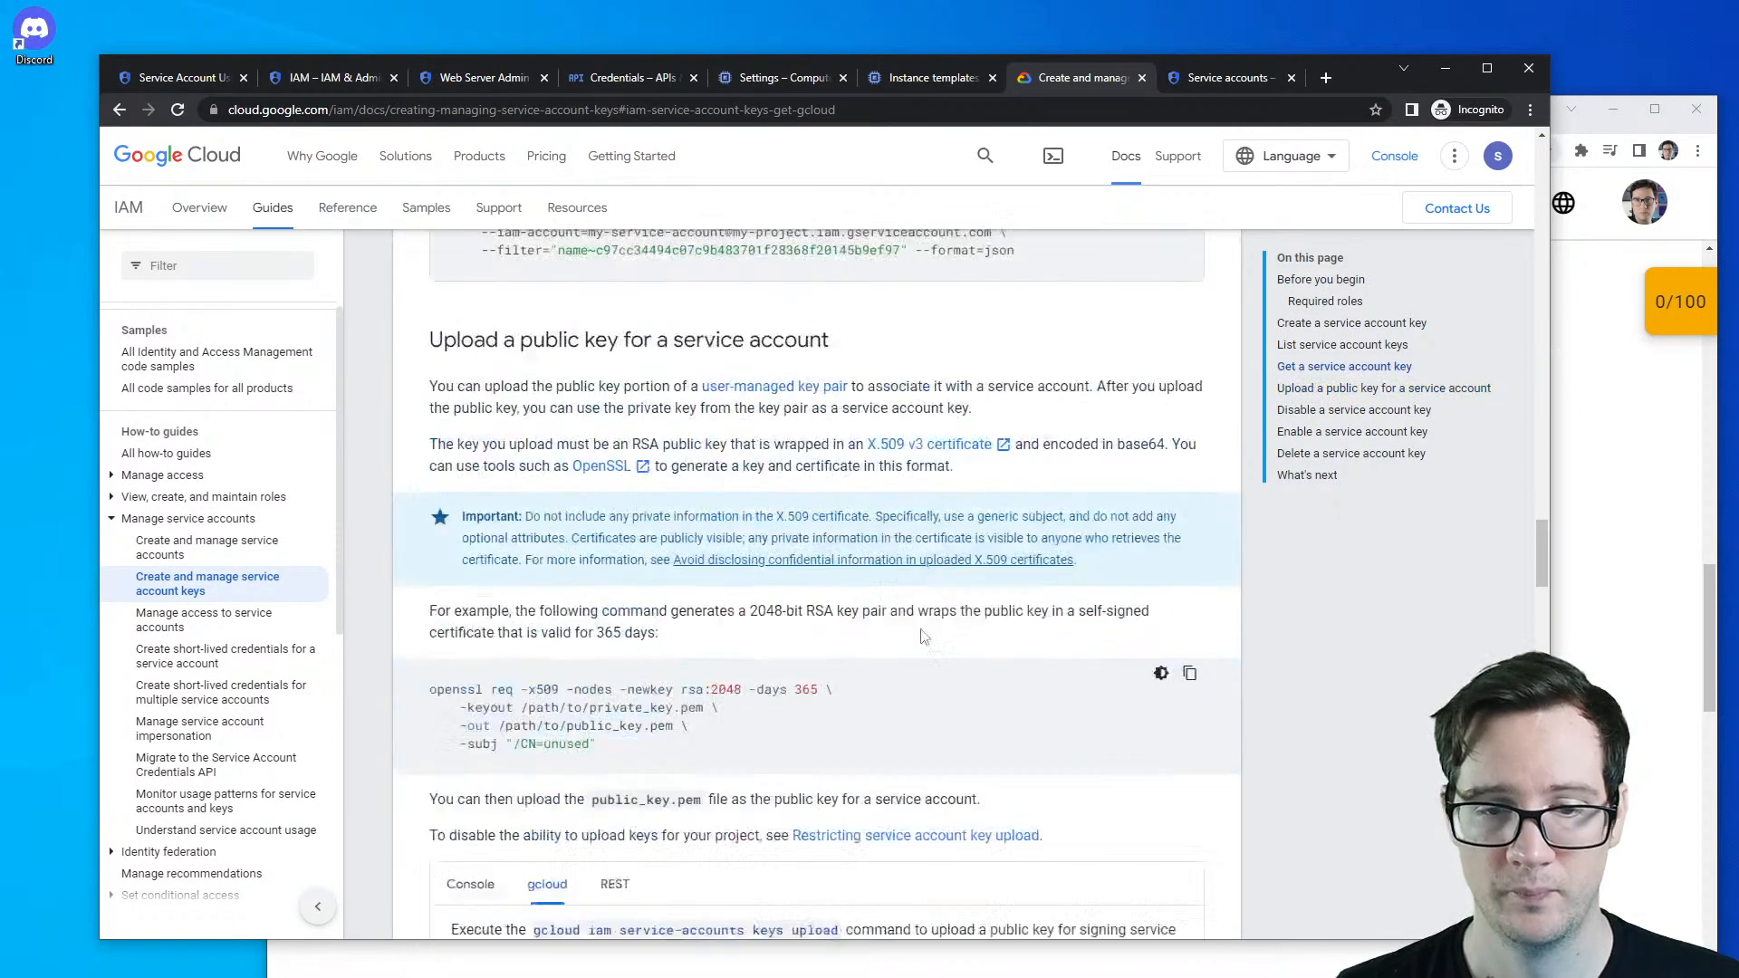
pyautogui.scroll(5, 905, 664)
pyautogui.scroll(-4, 976, 654)
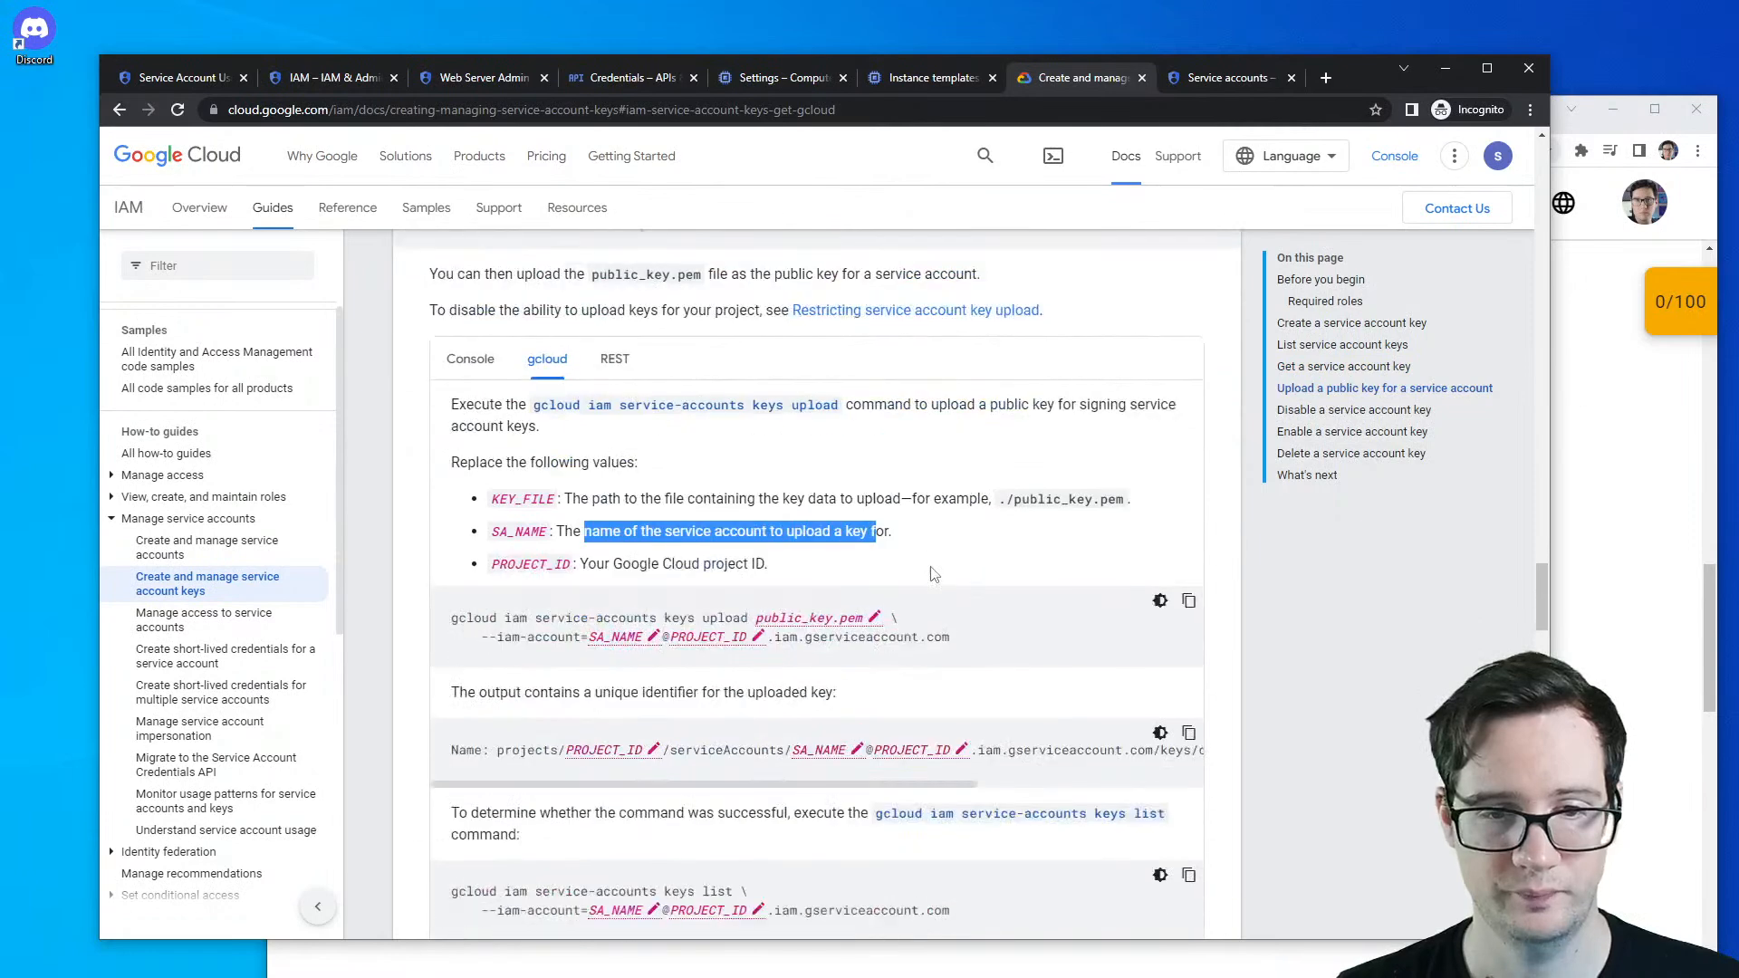
# - Review the lab's firewall rule and test-server tasks together with its Assessment section
pyautogui.hotkey('alt', 'Tab')
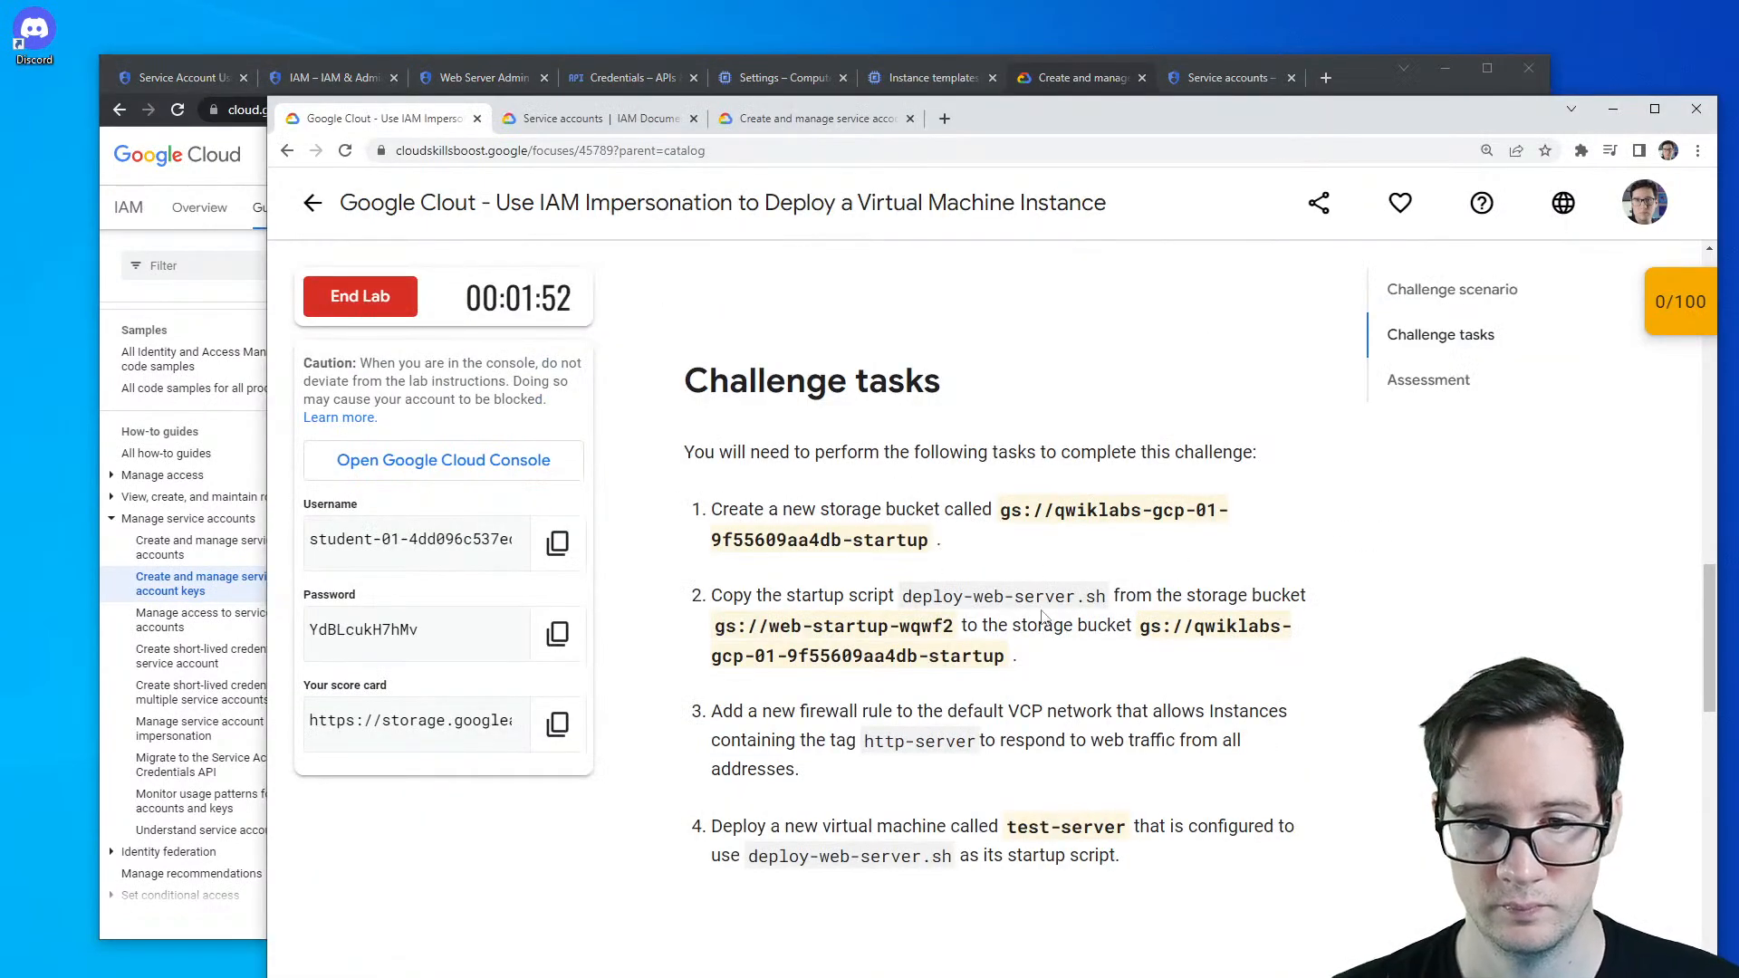
pyautogui.scroll(-2, 1037, 605)
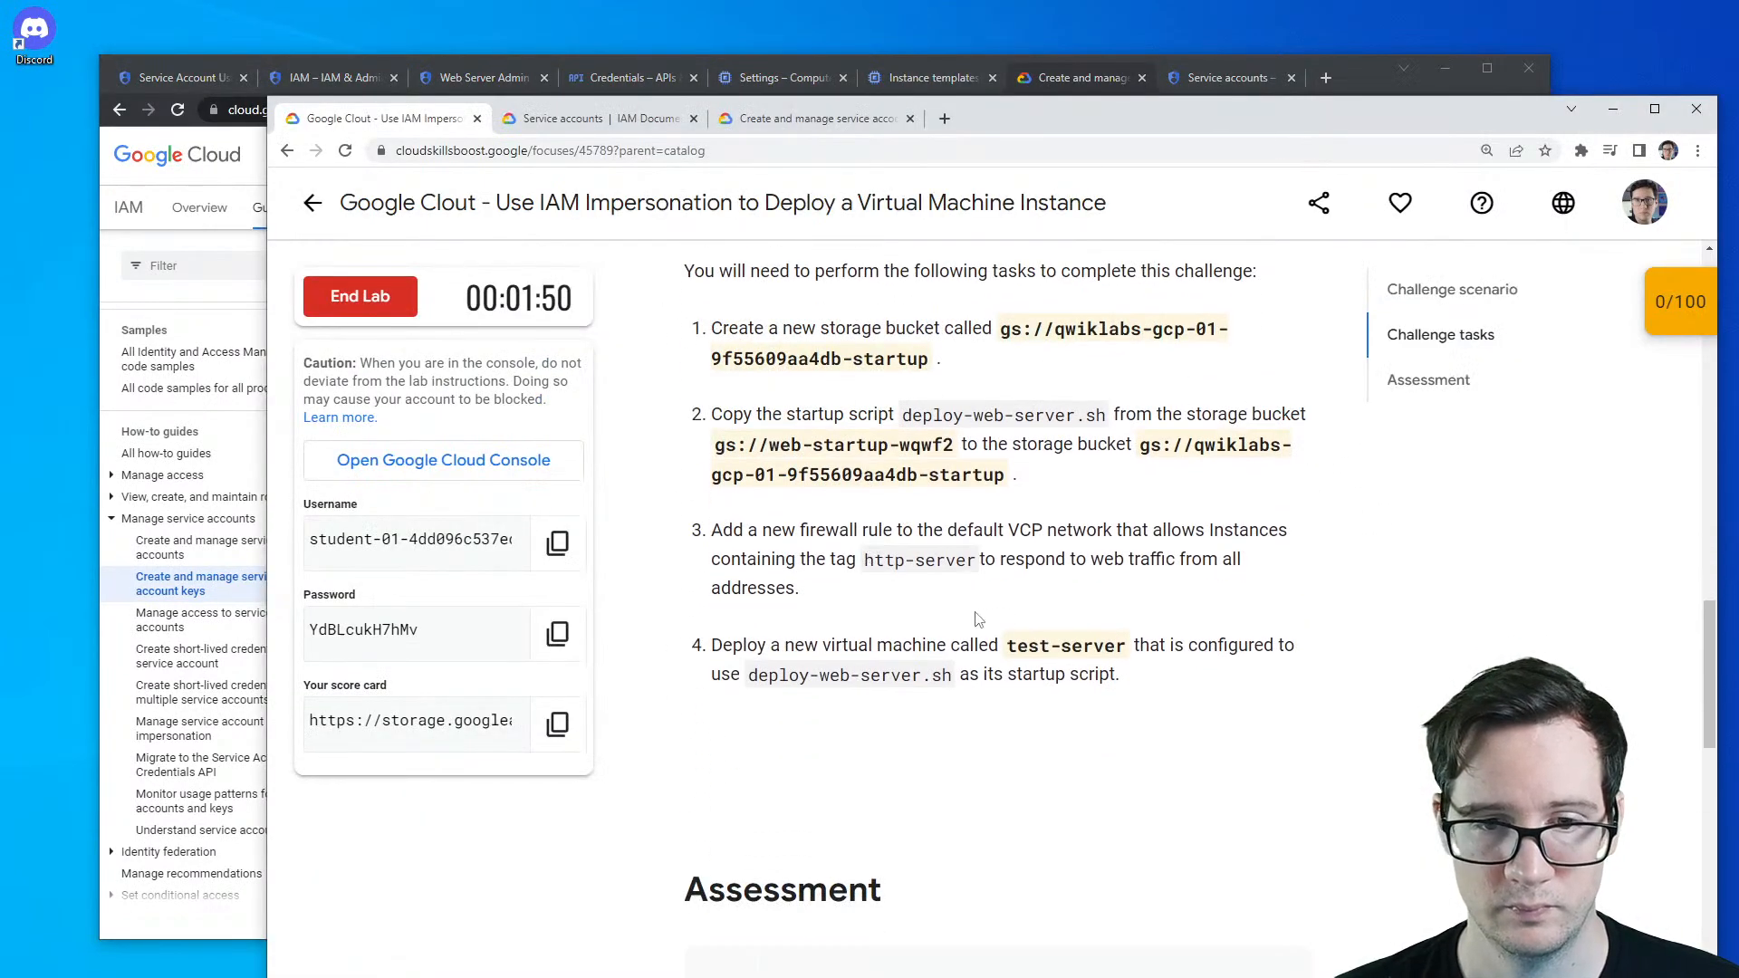
pyautogui.scroll(-7, 977, 619)
pyautogui.scroll(4, 964, 678)
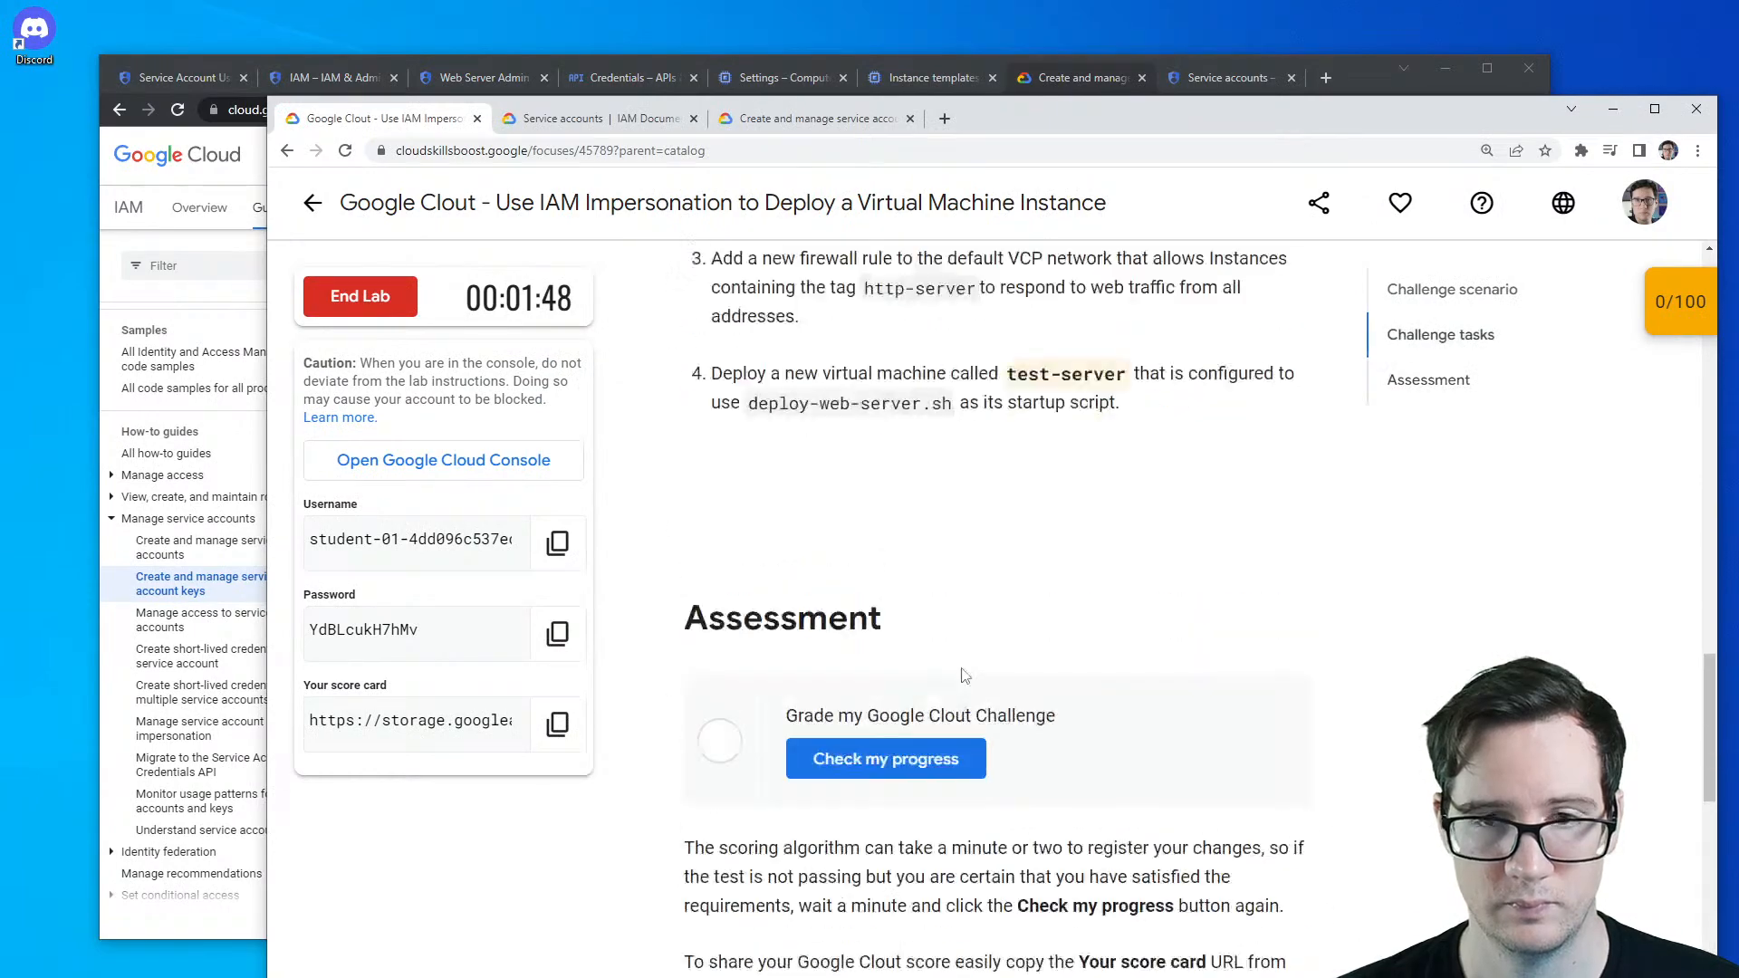
# - Copy web-admin-sa from the challenge scenario and set it as the SA_NAME placeholder in the guide's key upload command
pyautogui.scroll(15, 964, 677)
pyautogui.scroll(-8, 922, 577)
pyautogui.scroll(-1, 922, 577)
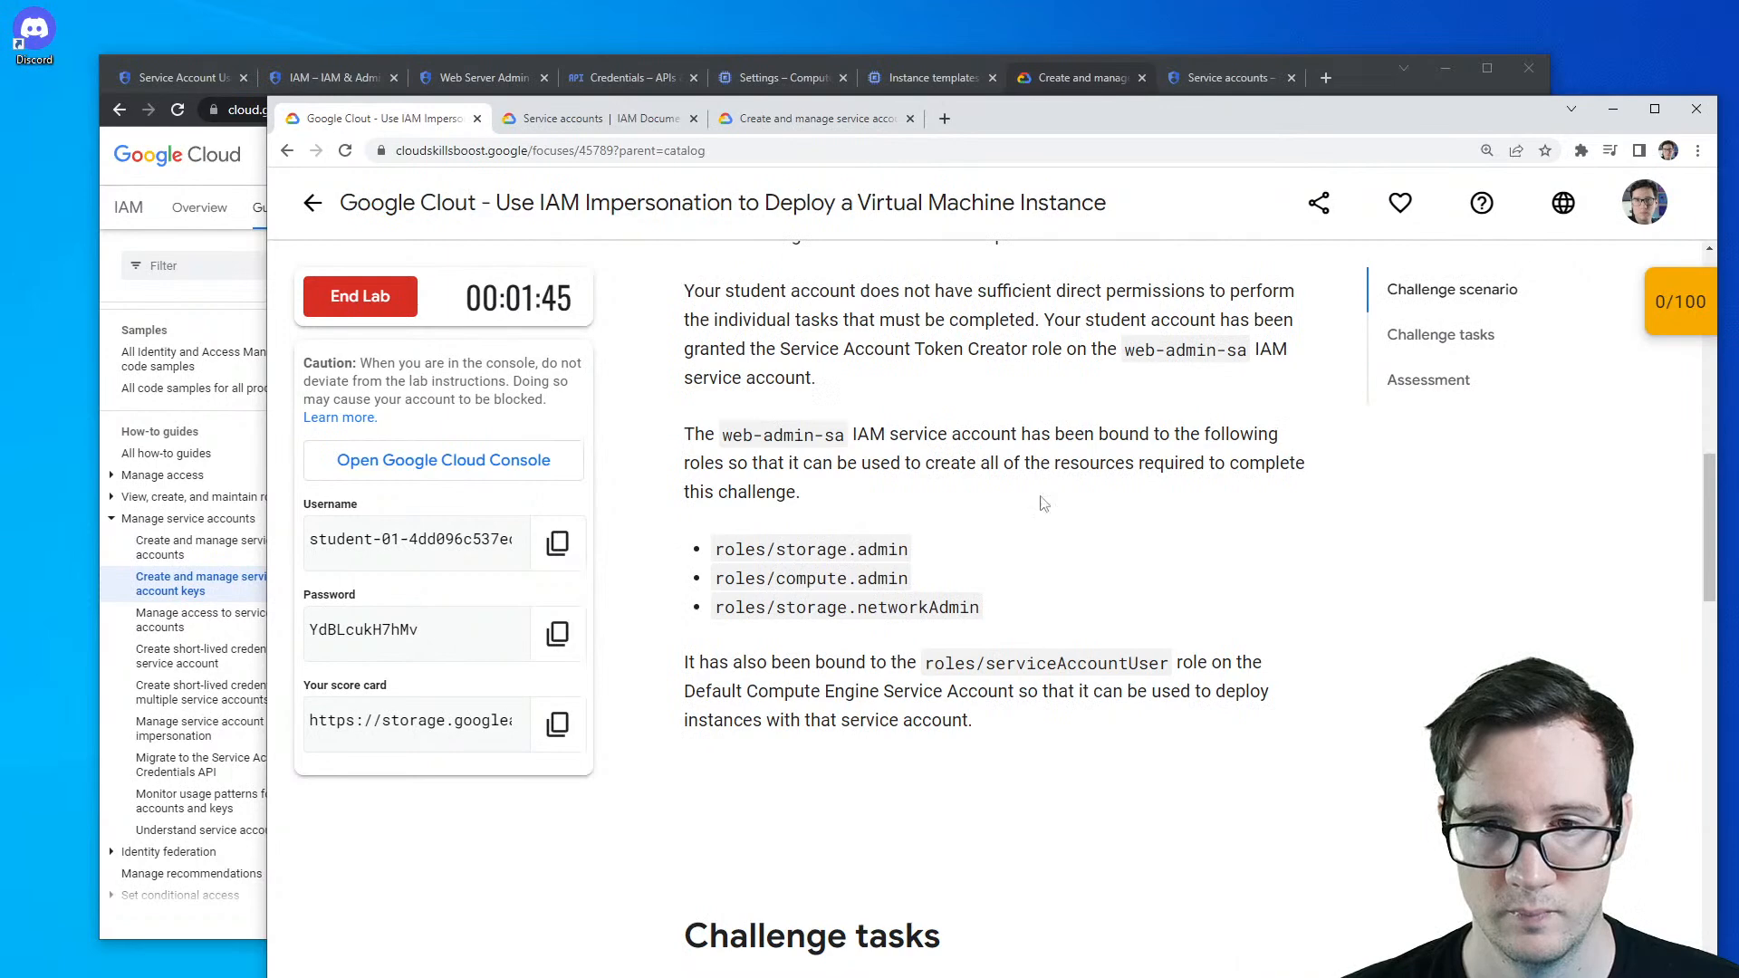
pyautogui.moveTo(1123, 350); pyautogui.dragTo(1228, 349)
pyautogui.hotkey('ctrl', 'c')
pyautogui.click(1365, 83)
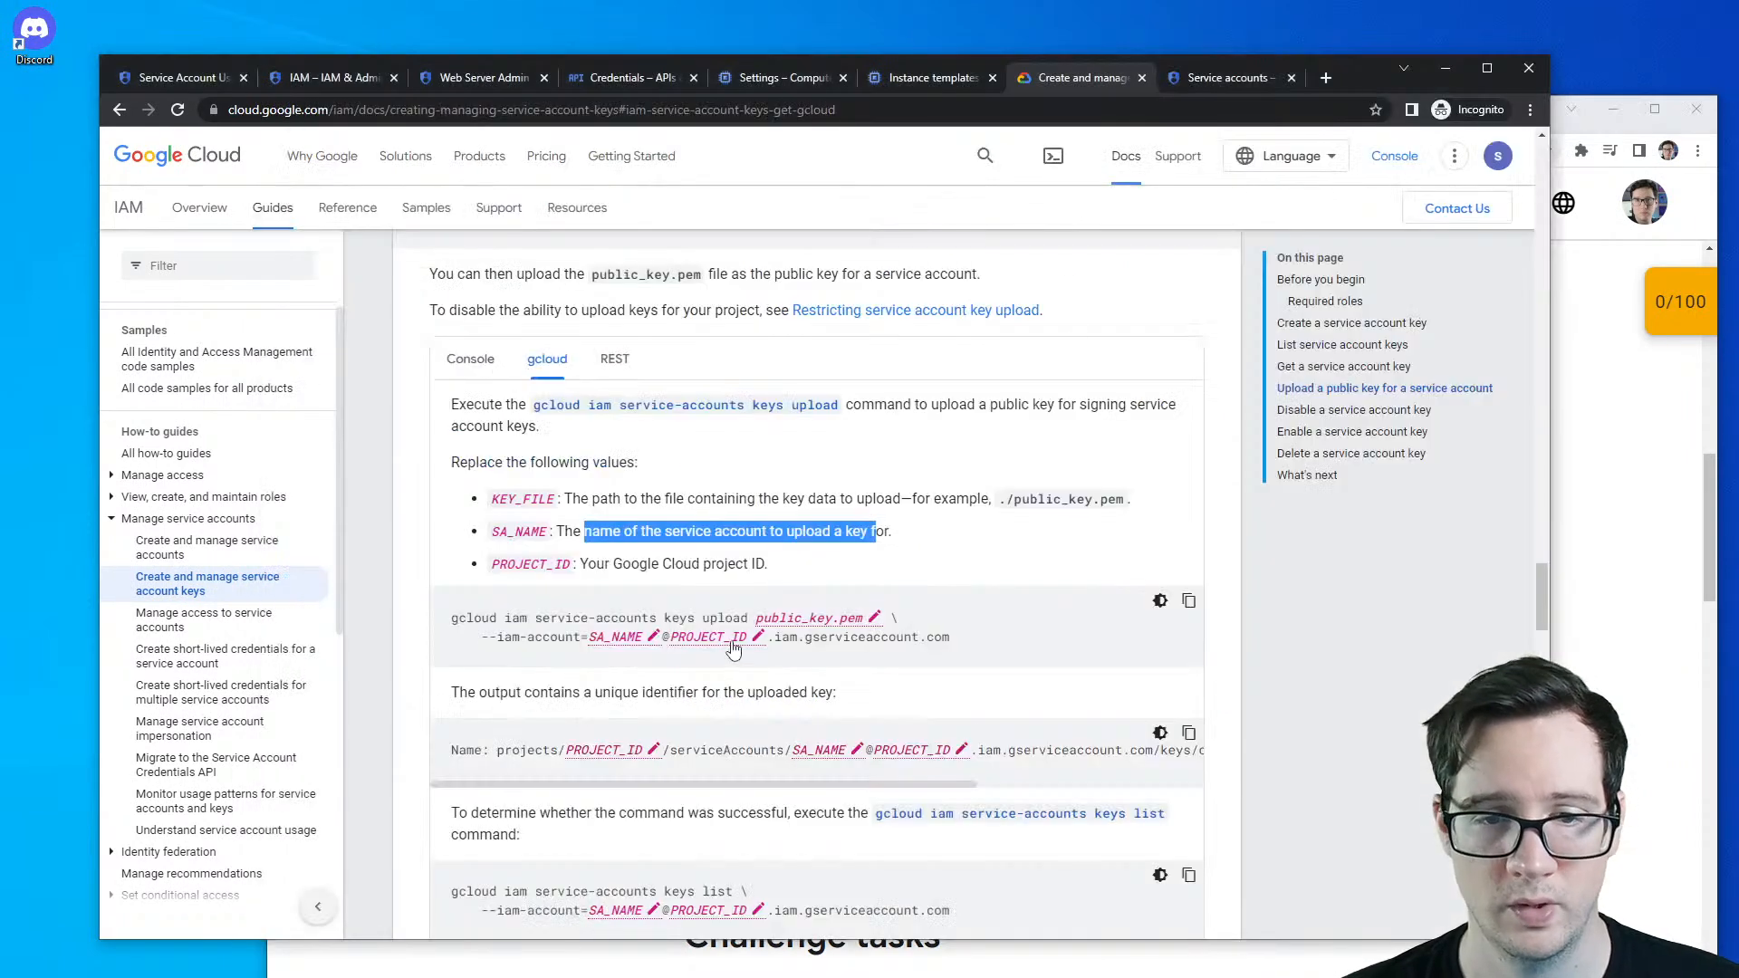
pyautogui.click(644, 640)
pyautogui.hotkey('ctrl', 'v')
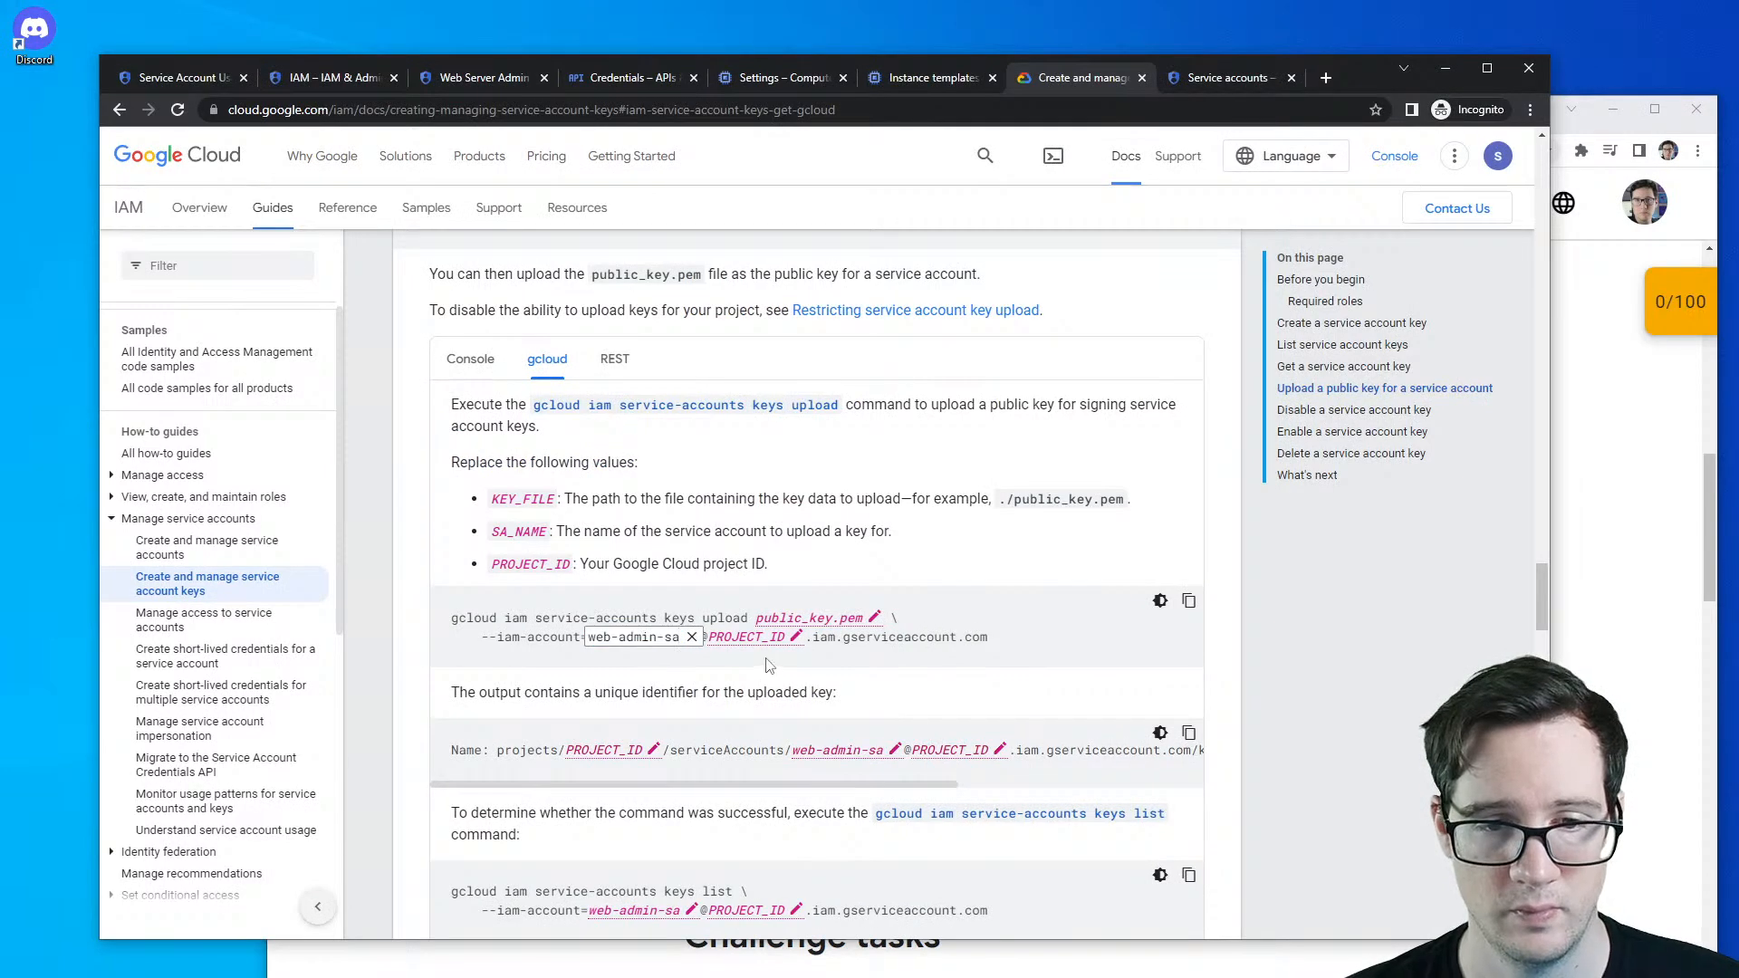
pyautogui.click(1554, 478)
# - Copy the project ID from the console's project picker and set the guide's PROJECT_ID placeholder to qwiklabs-gcp-01-9f55609aa4db
pyautogui.click(1224, 87)
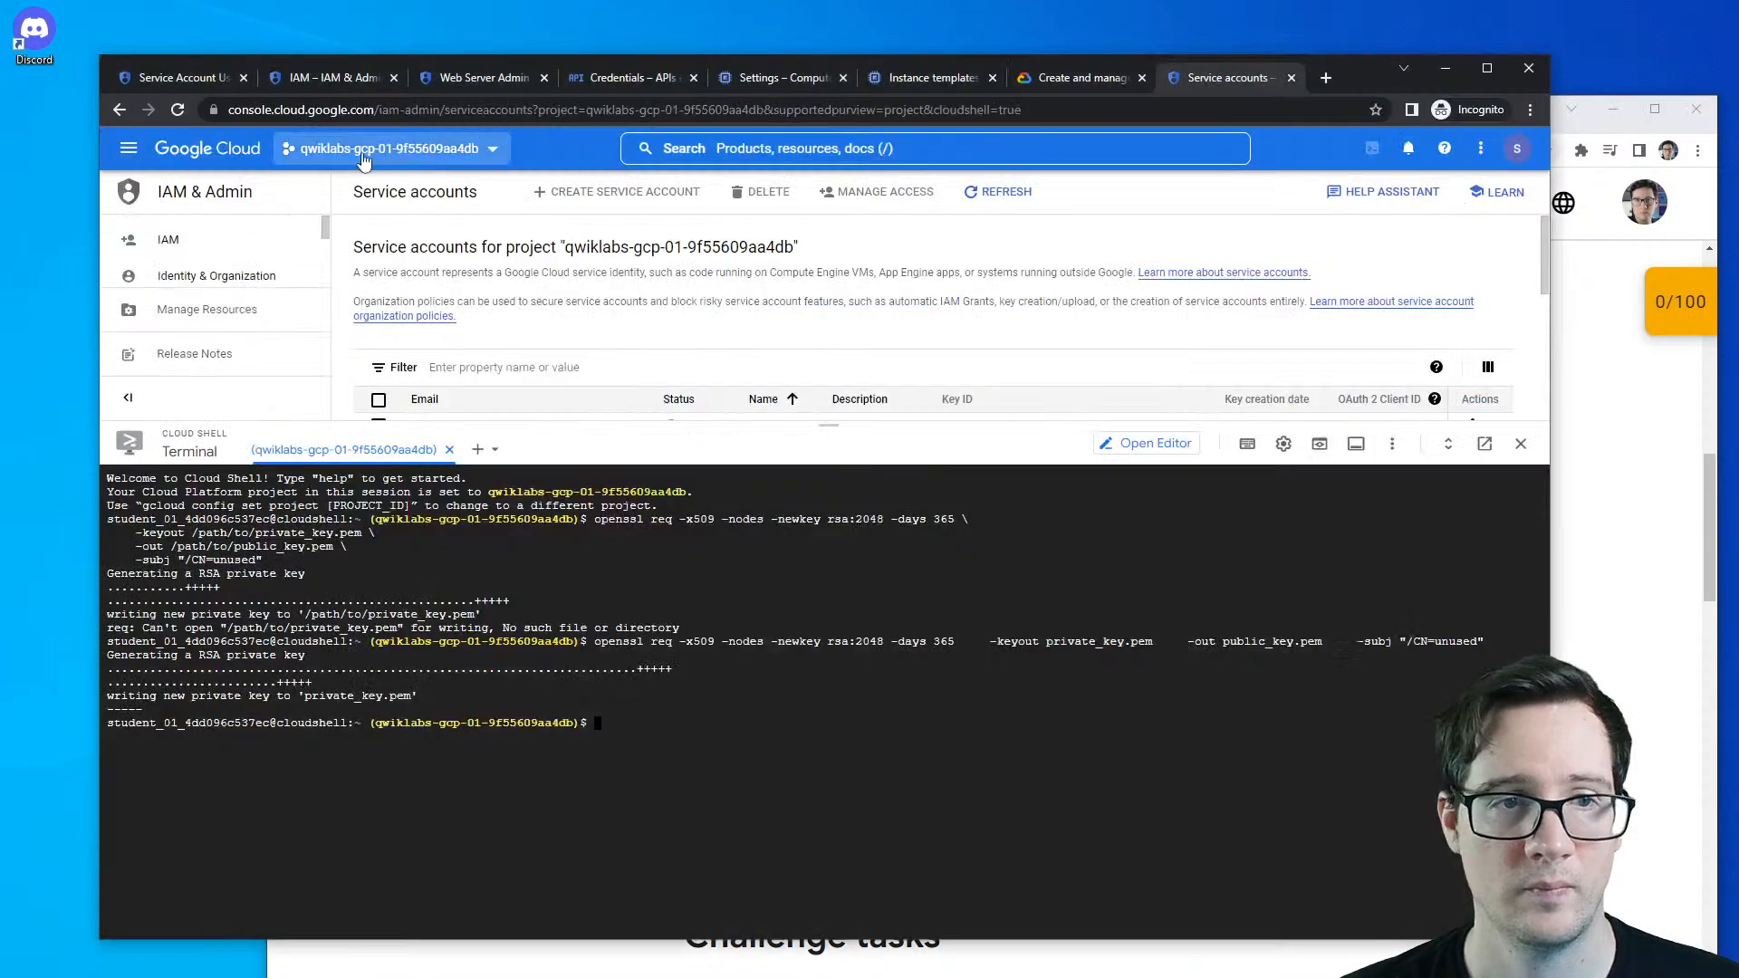
pyautogui.click(500, 150)
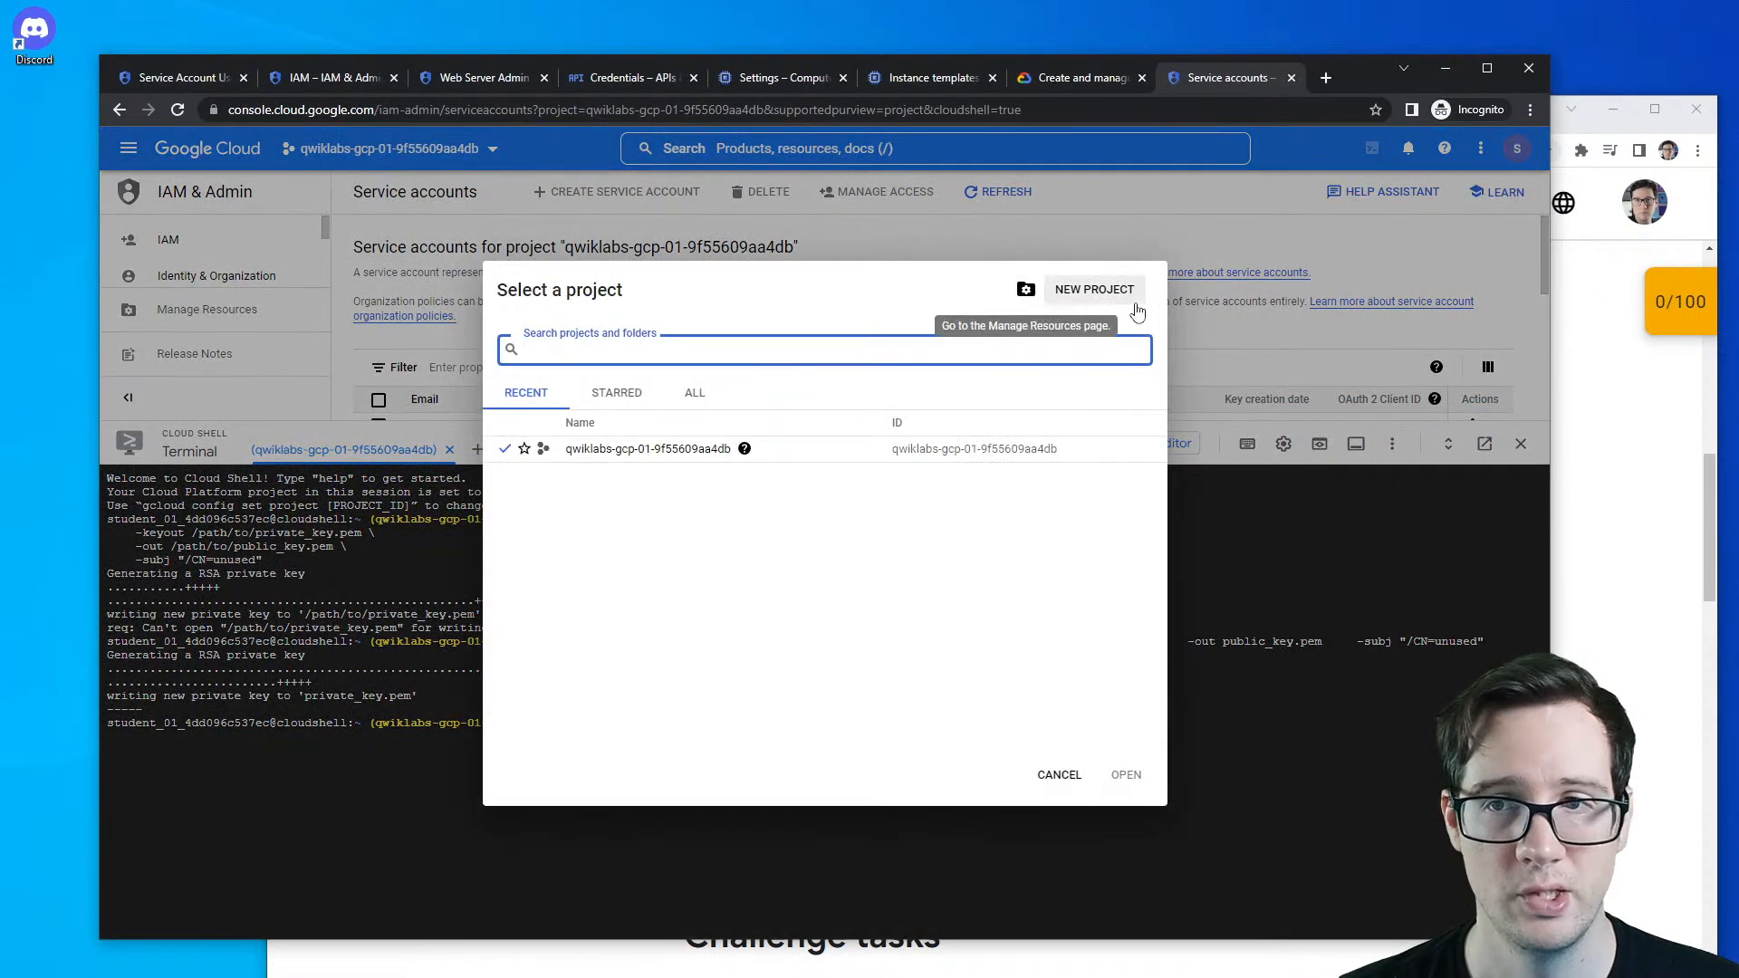
pyautogui.rightClick(727, 458)
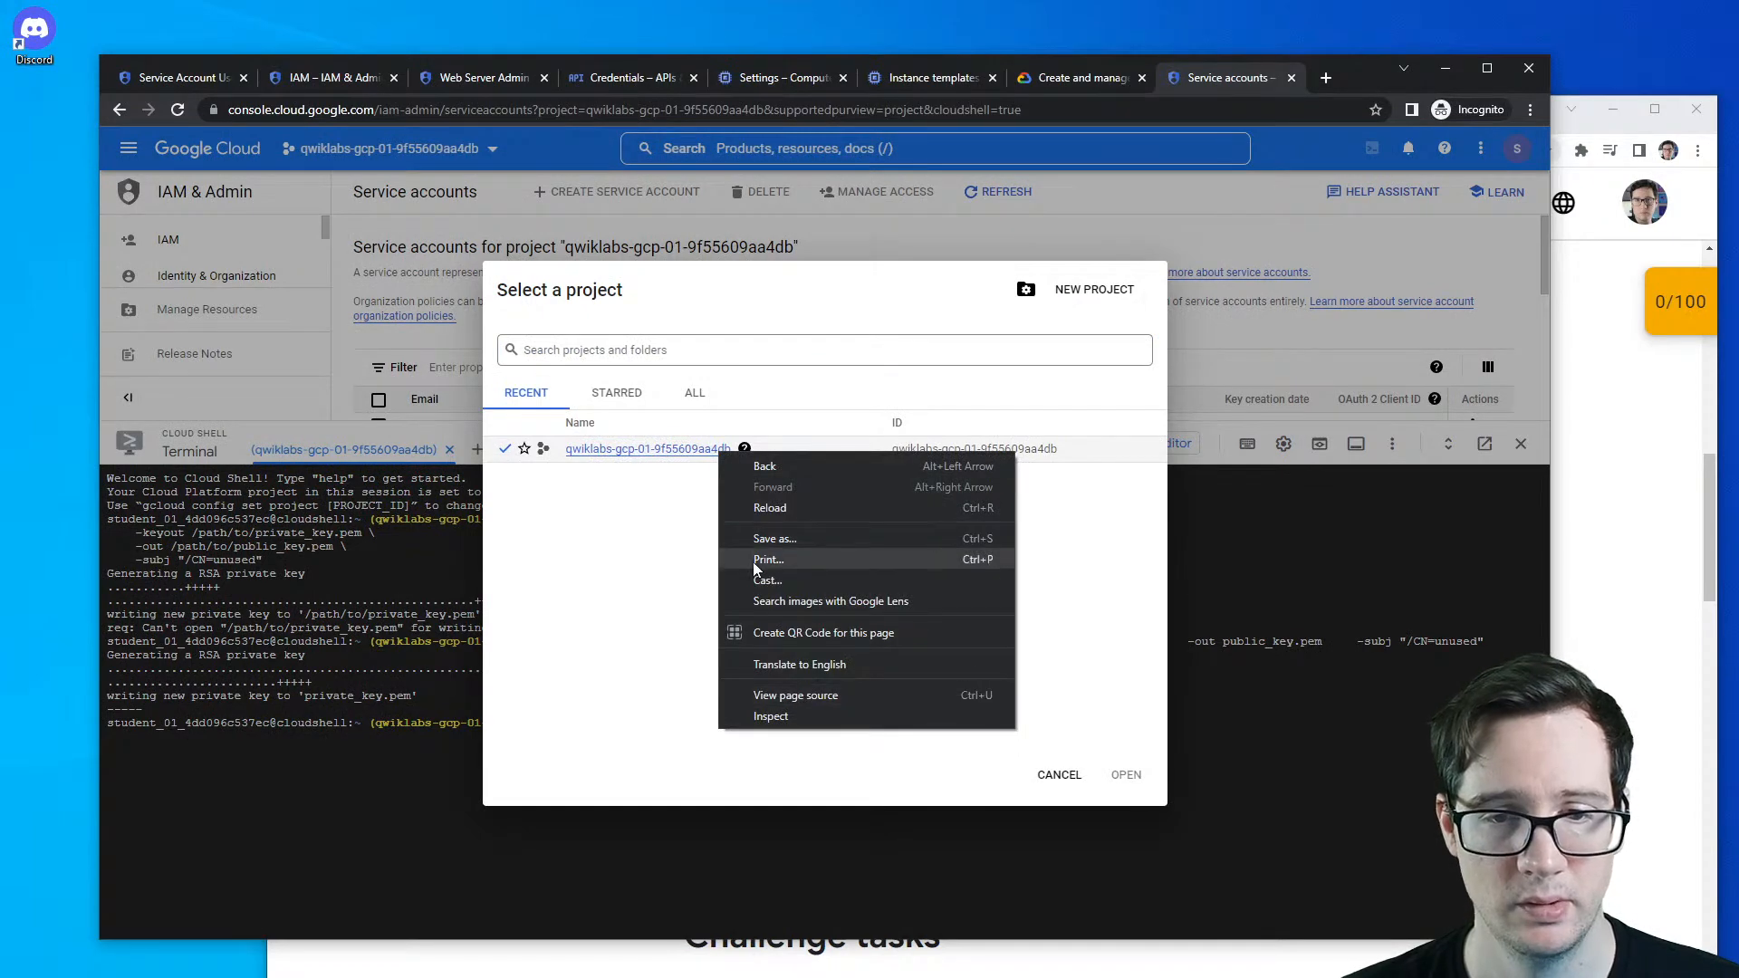
pyautogui.click(657, 564)
pyautogui.moveTo(567, 450); pyautogui.dragTo(734, 458)
pyautogui.hotkey('ctrl', 'c')
pyautogui.click(1641, 384)
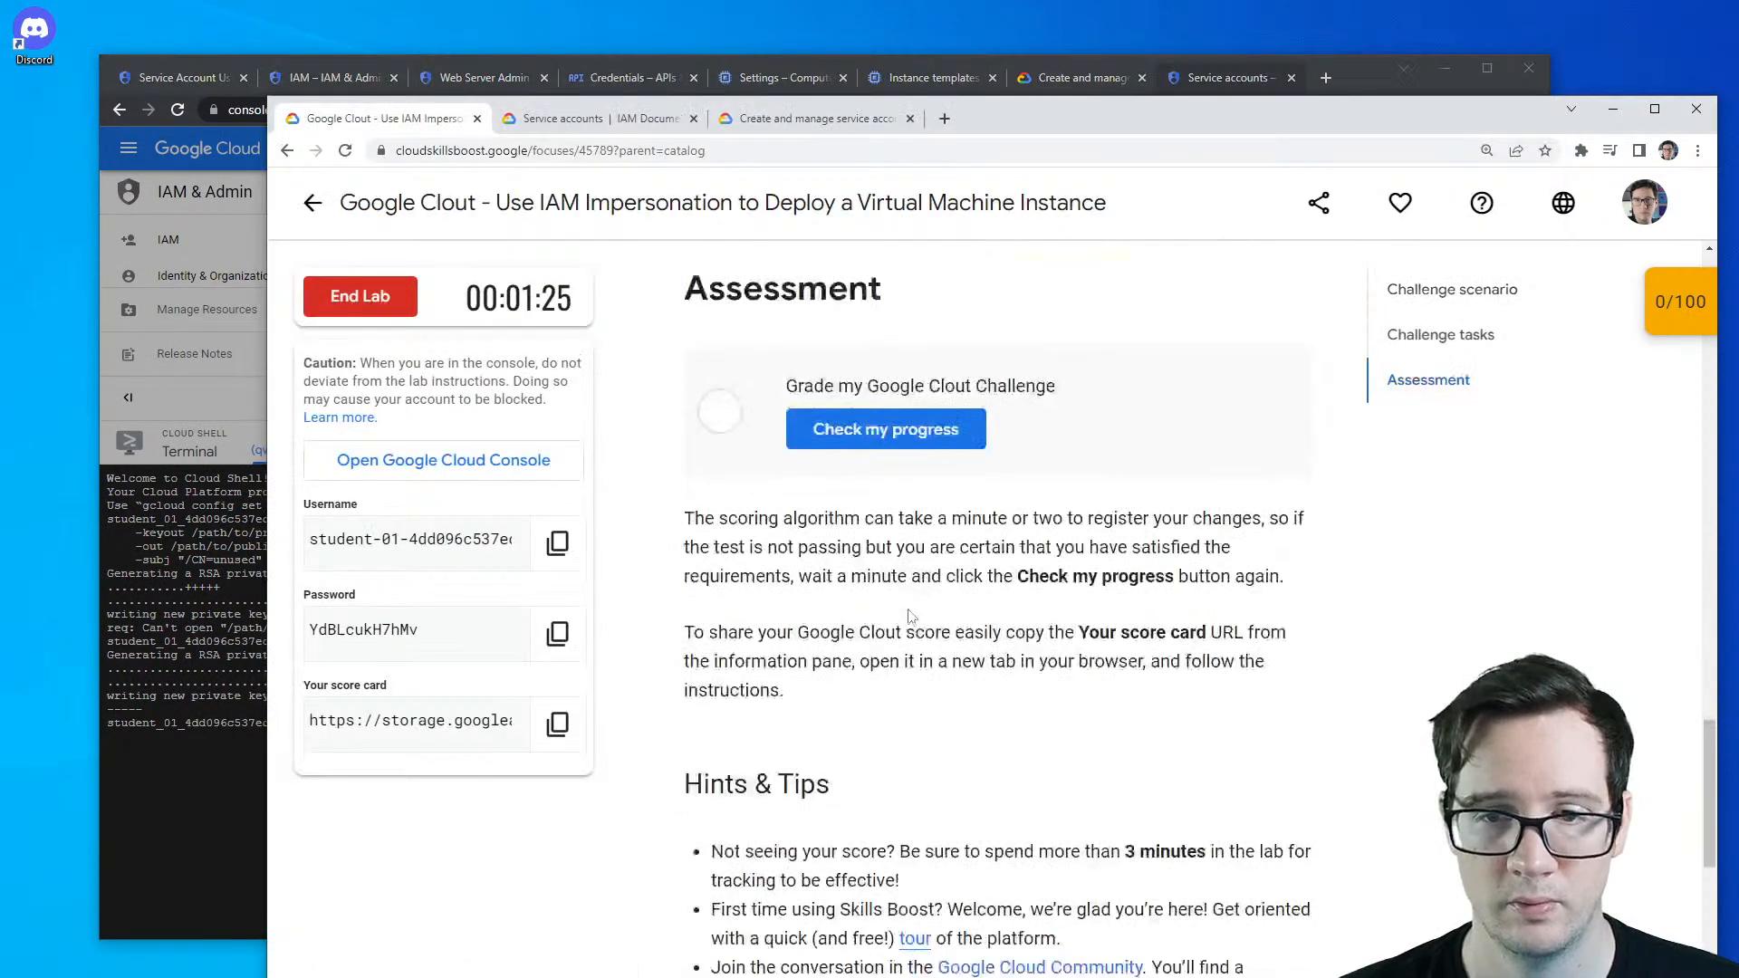
pyautogui.click(1188, 80)
pyautogui.click(1090, 80)
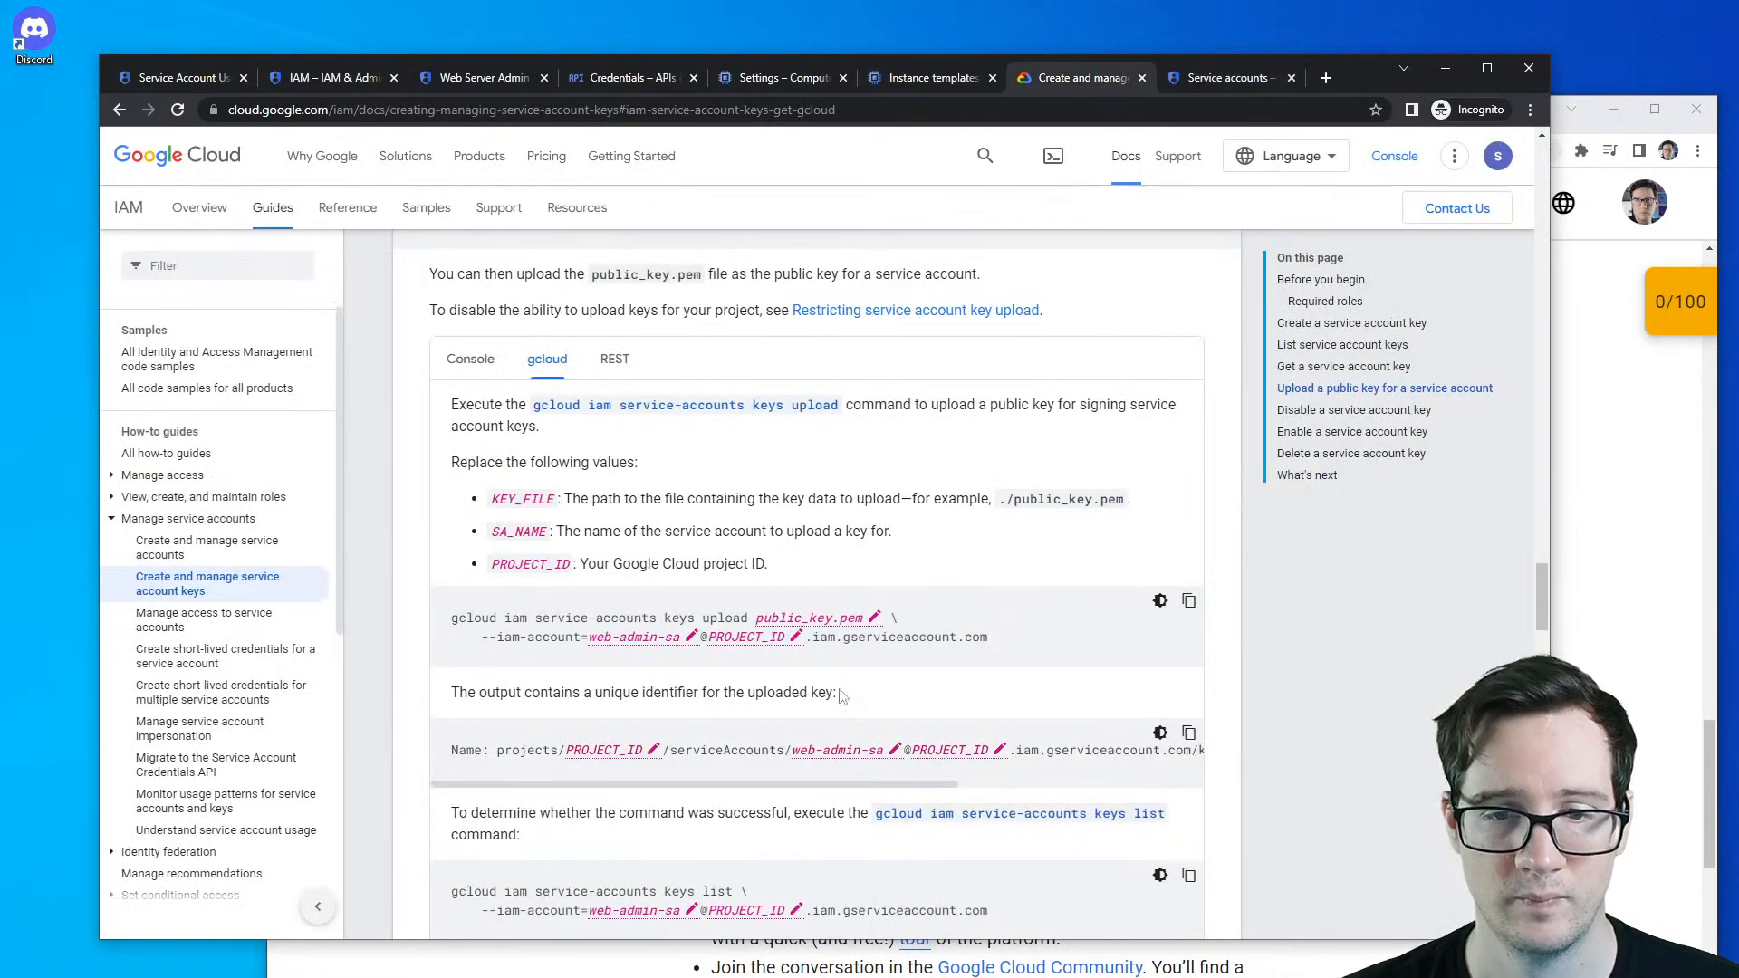
pyautogui.click(797, 638)
pyautogui.hotkey('ctrl', 'v')
pyautogui.click(1345, 661)
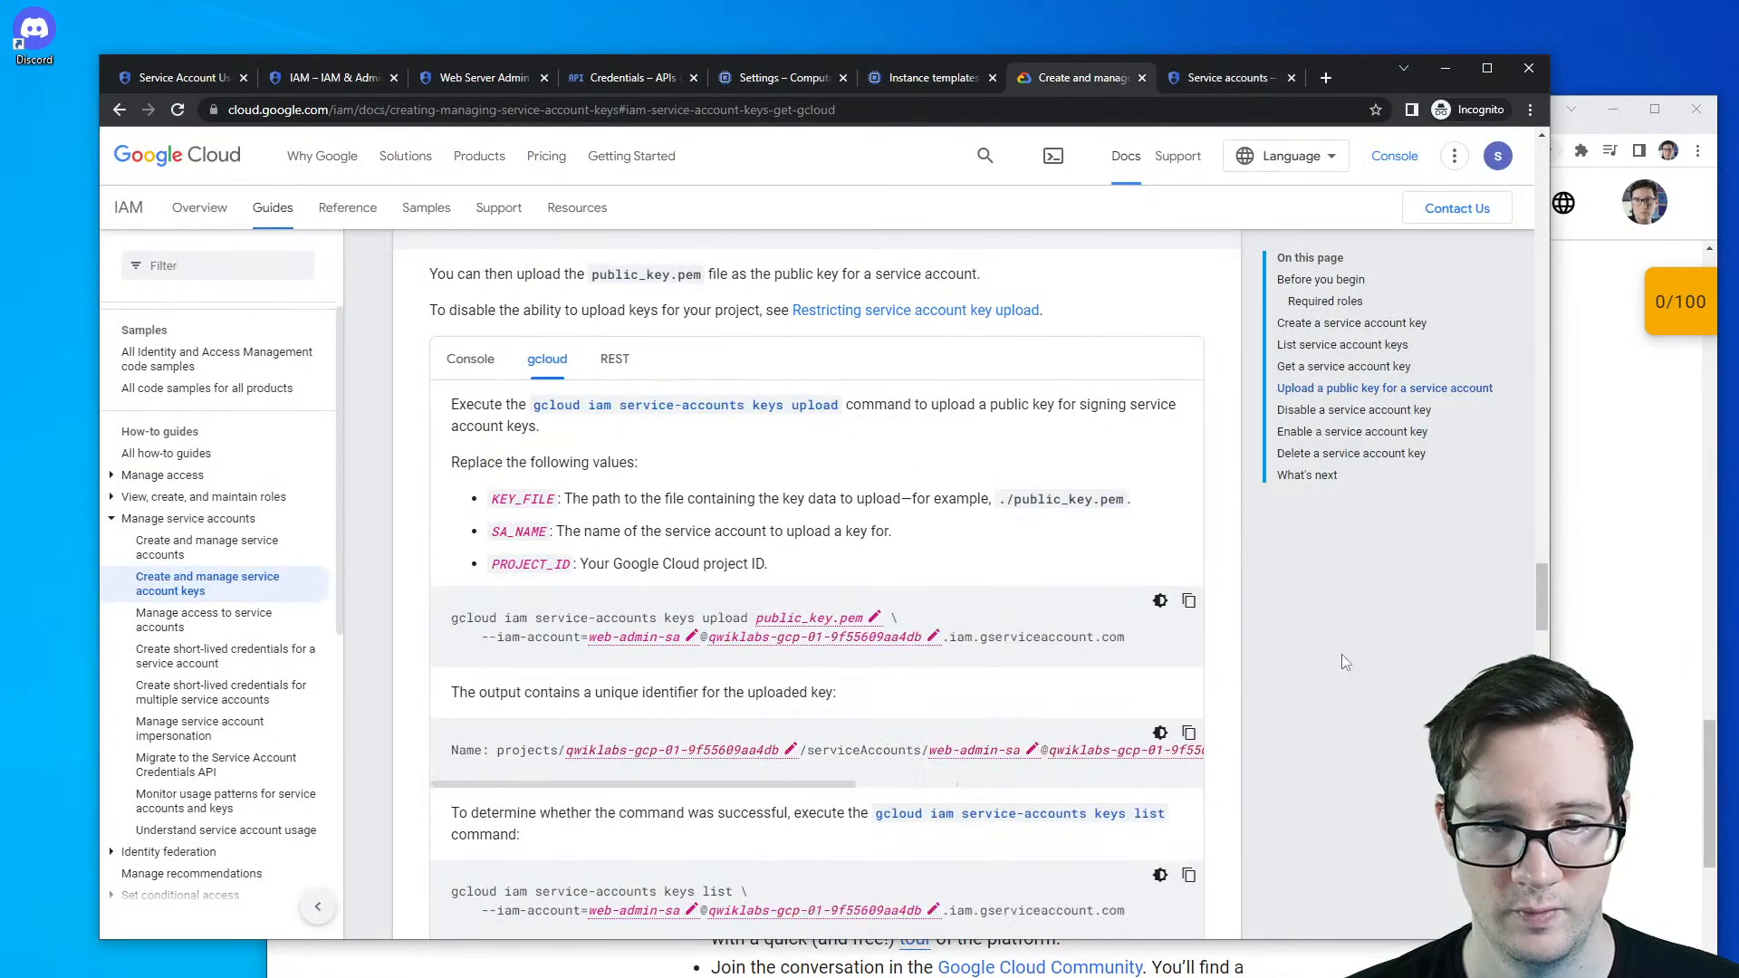
# - Copy the completed gcloud iam service-accounts keys upload command, run it in Cloud Shell and authorize the credentials request
pyautogui.click(1189, 600)
pyautogui.click(1231, 79)
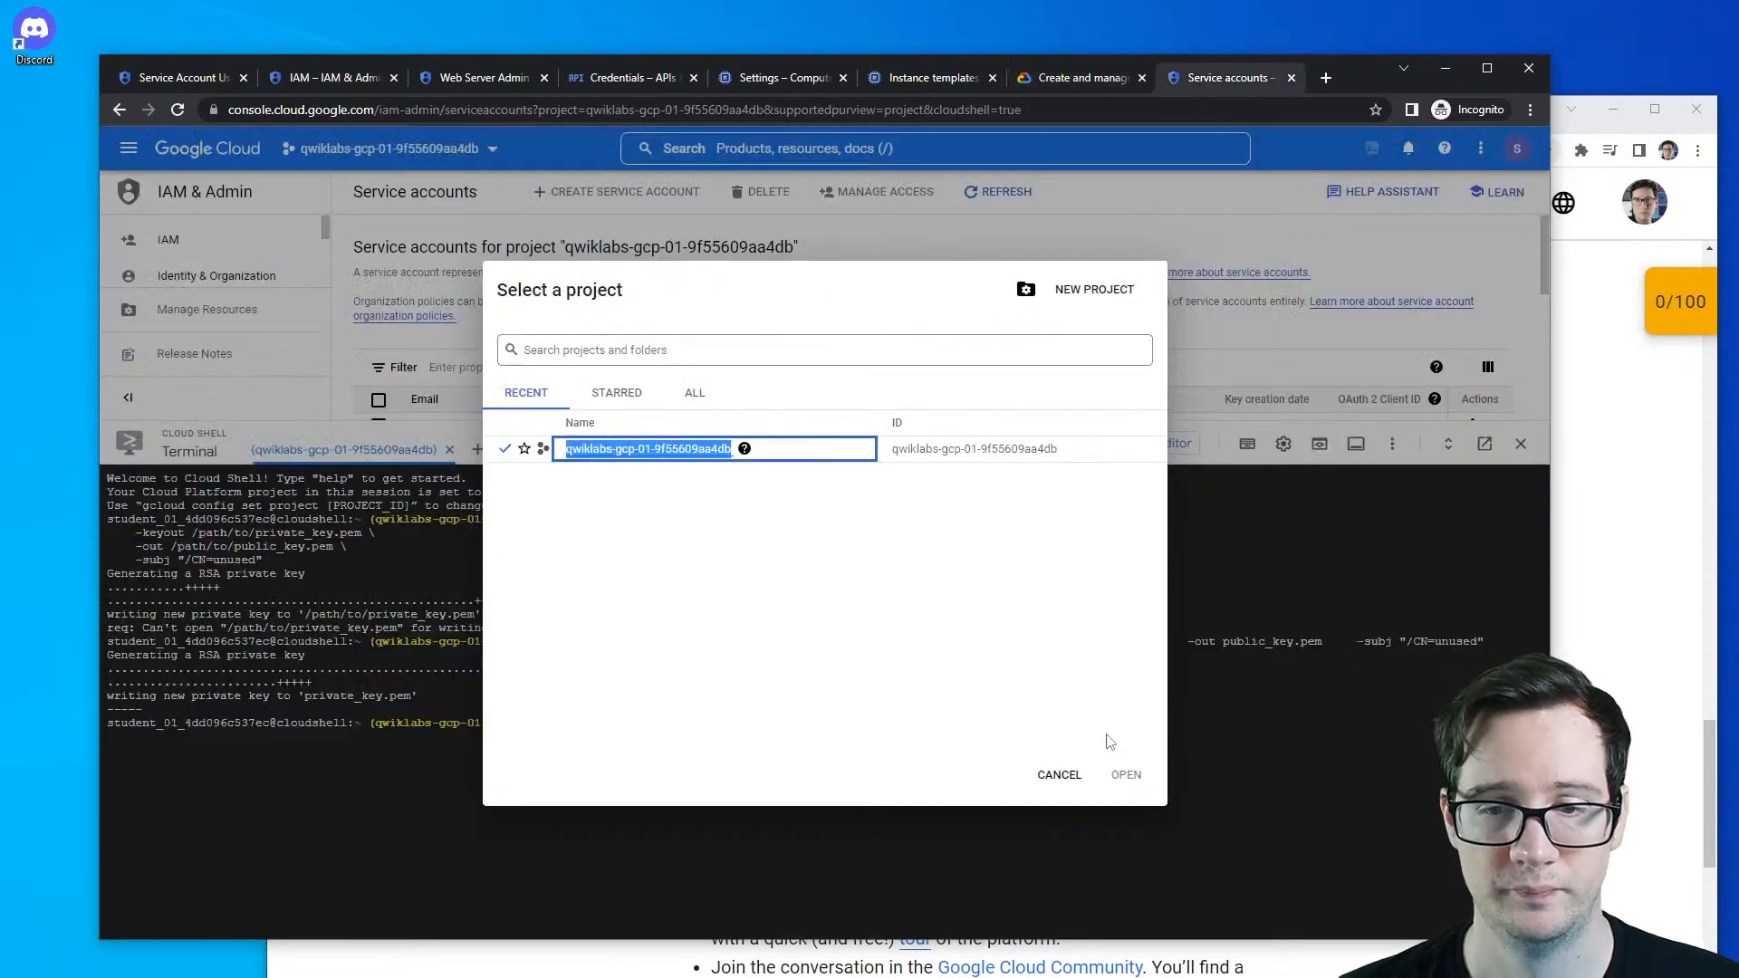
pyautogui.click(1056, 776)
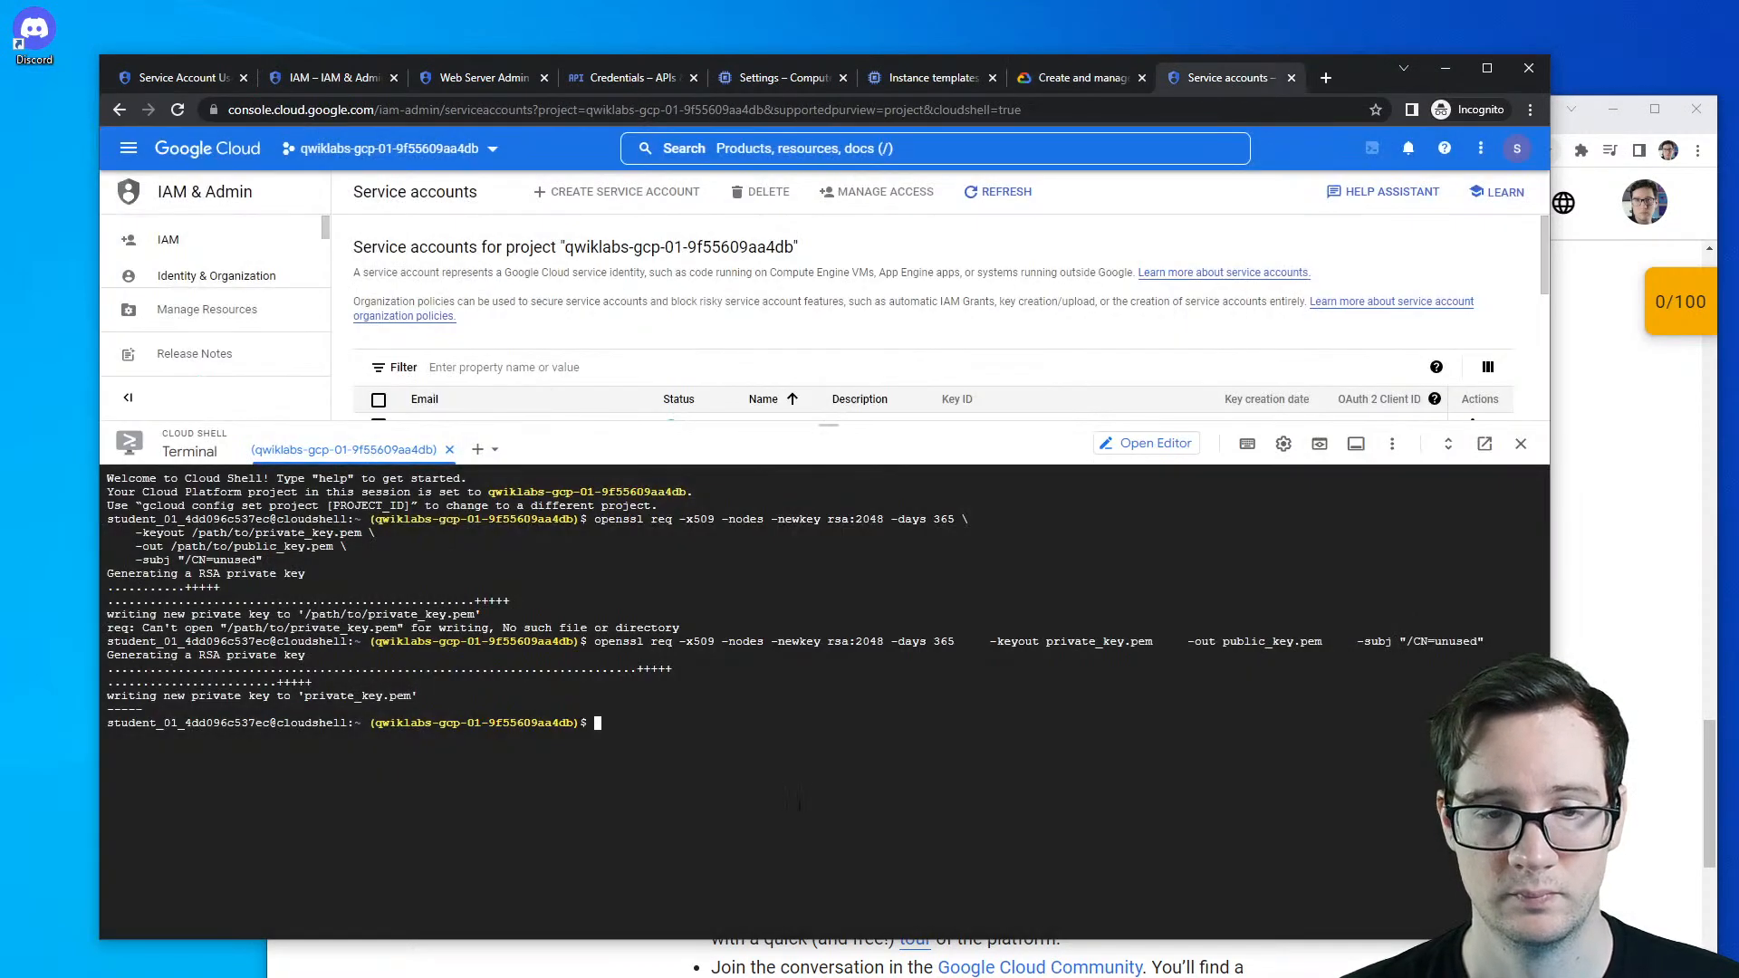
pyautogui.hotkey('ctrl', 'v')
pyautogui.press('Return')
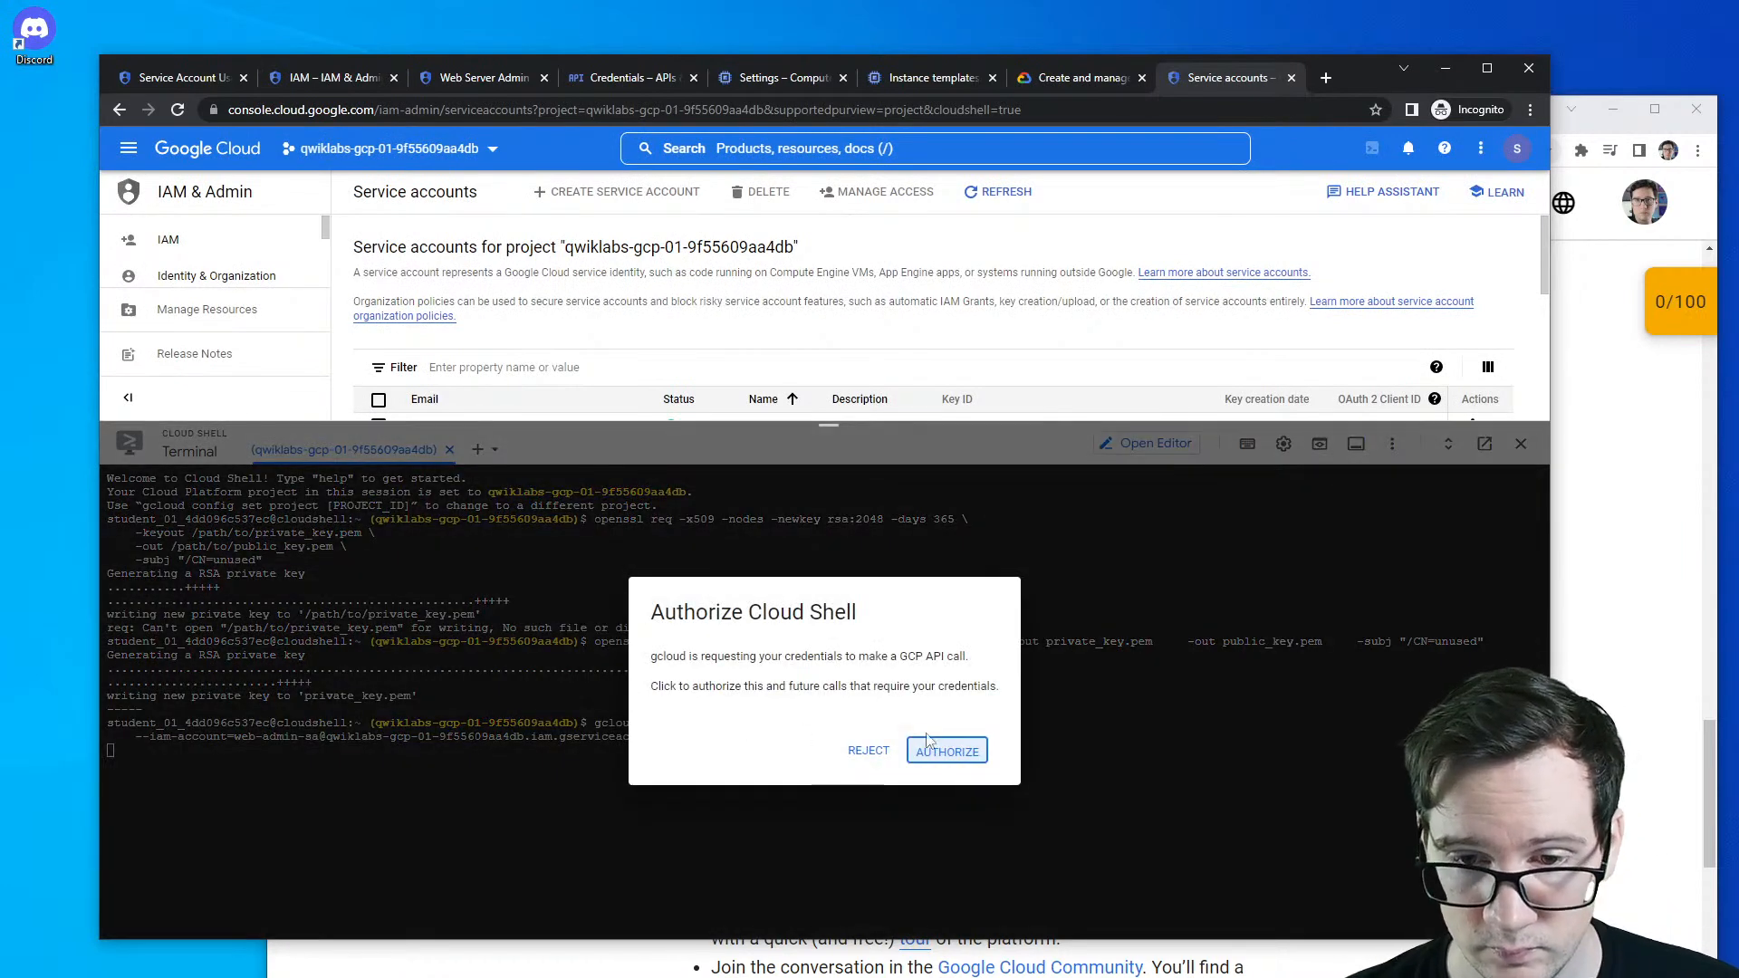
pyautogui.click(928, 748)
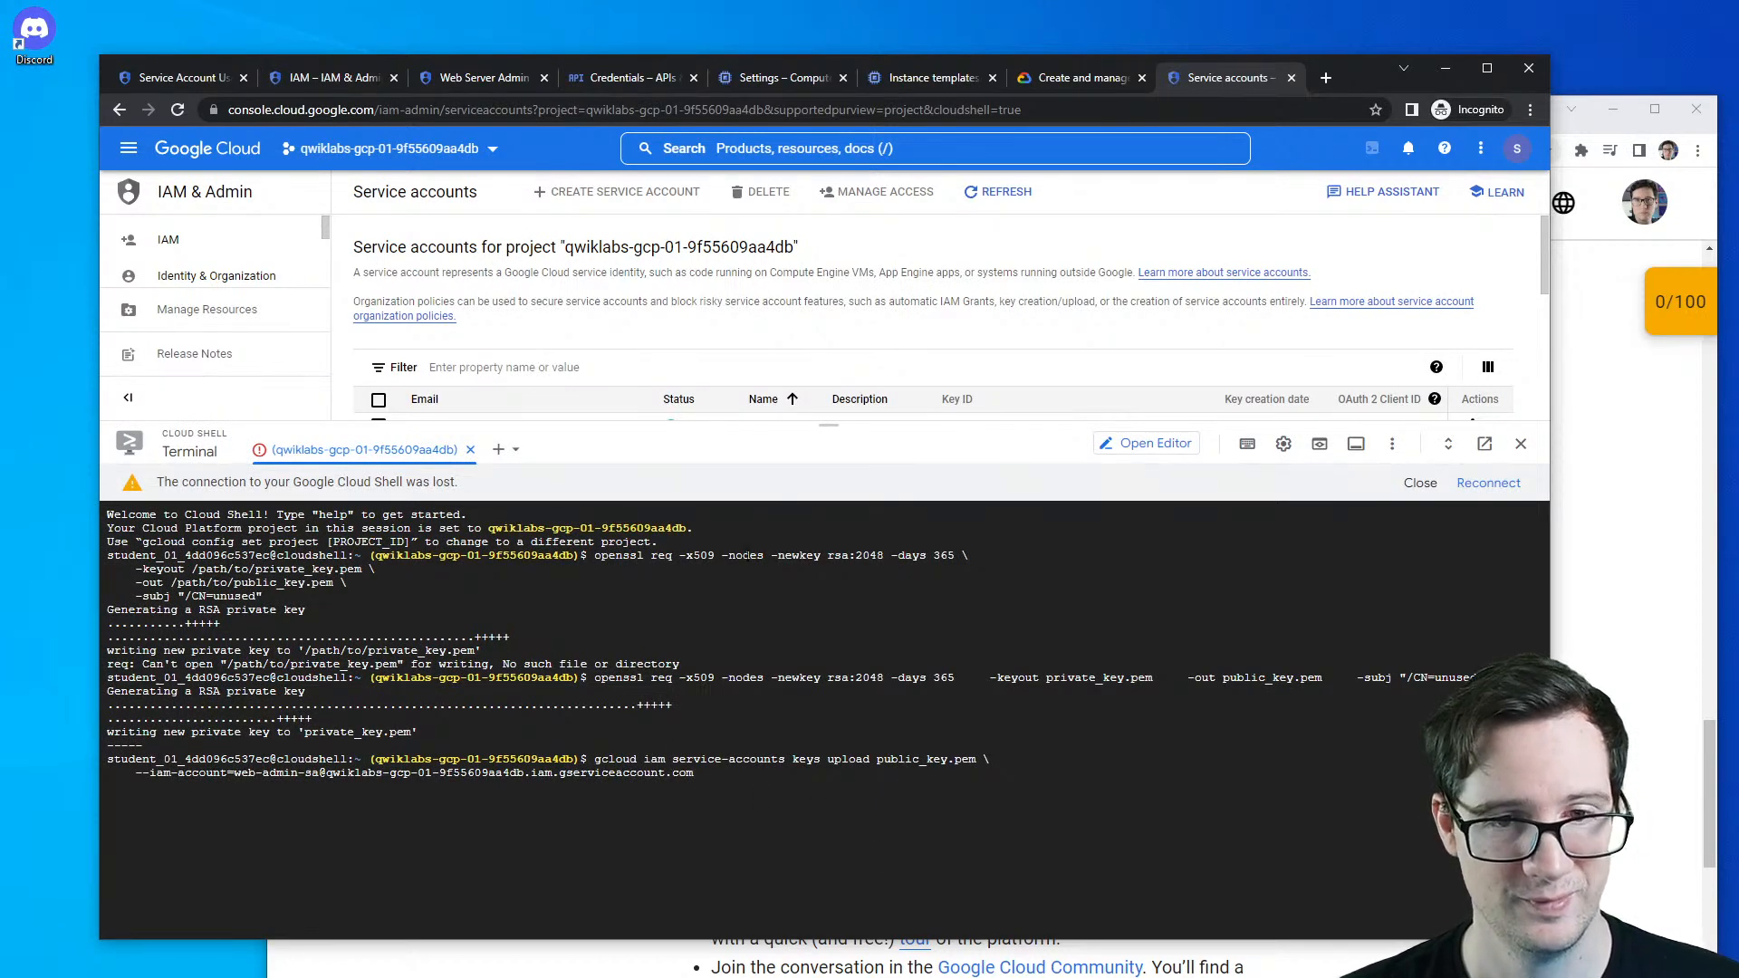
# - Close the disconnected Cloud Shell, open a new session and rerun the public_key.pem upload command for web-admin-sa
pyautogui.moveTo(838, 424)
pyautogui.mouseDown()
pyautogui.moveTo(842, 480)
pyautogui.moveTo(838, 413)
pyautogui.mouseUp()
pyautogui.click(1631, 427)
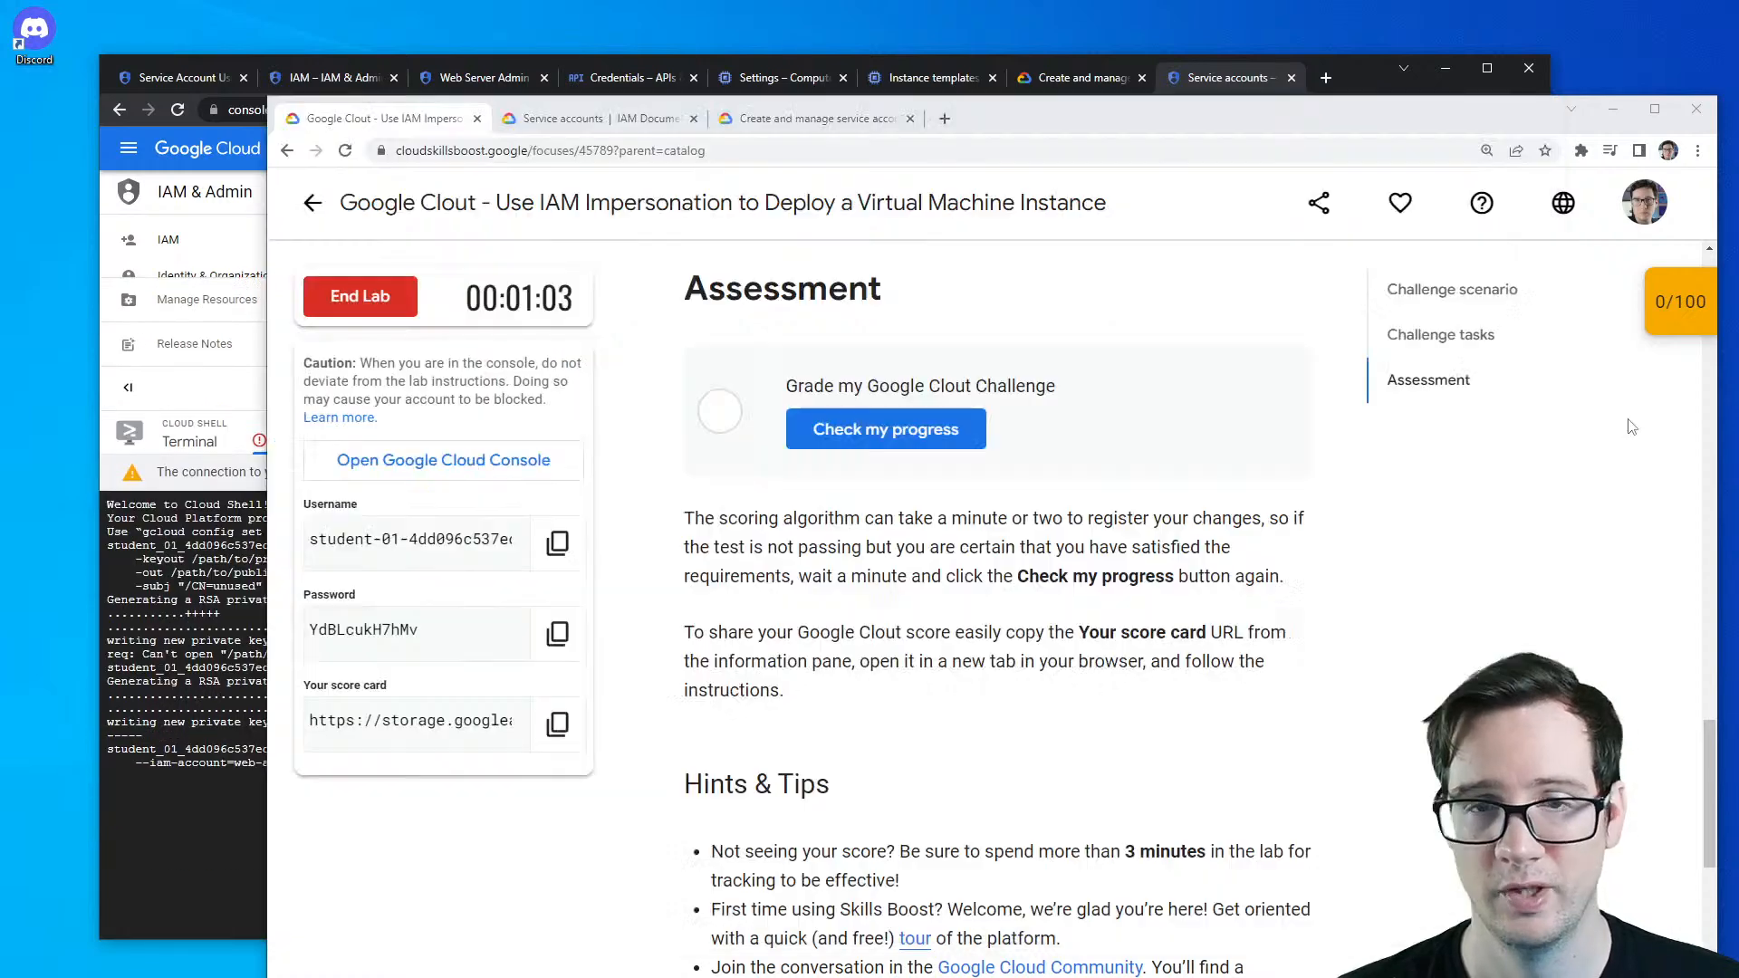
pyautogui.click(164, 776)
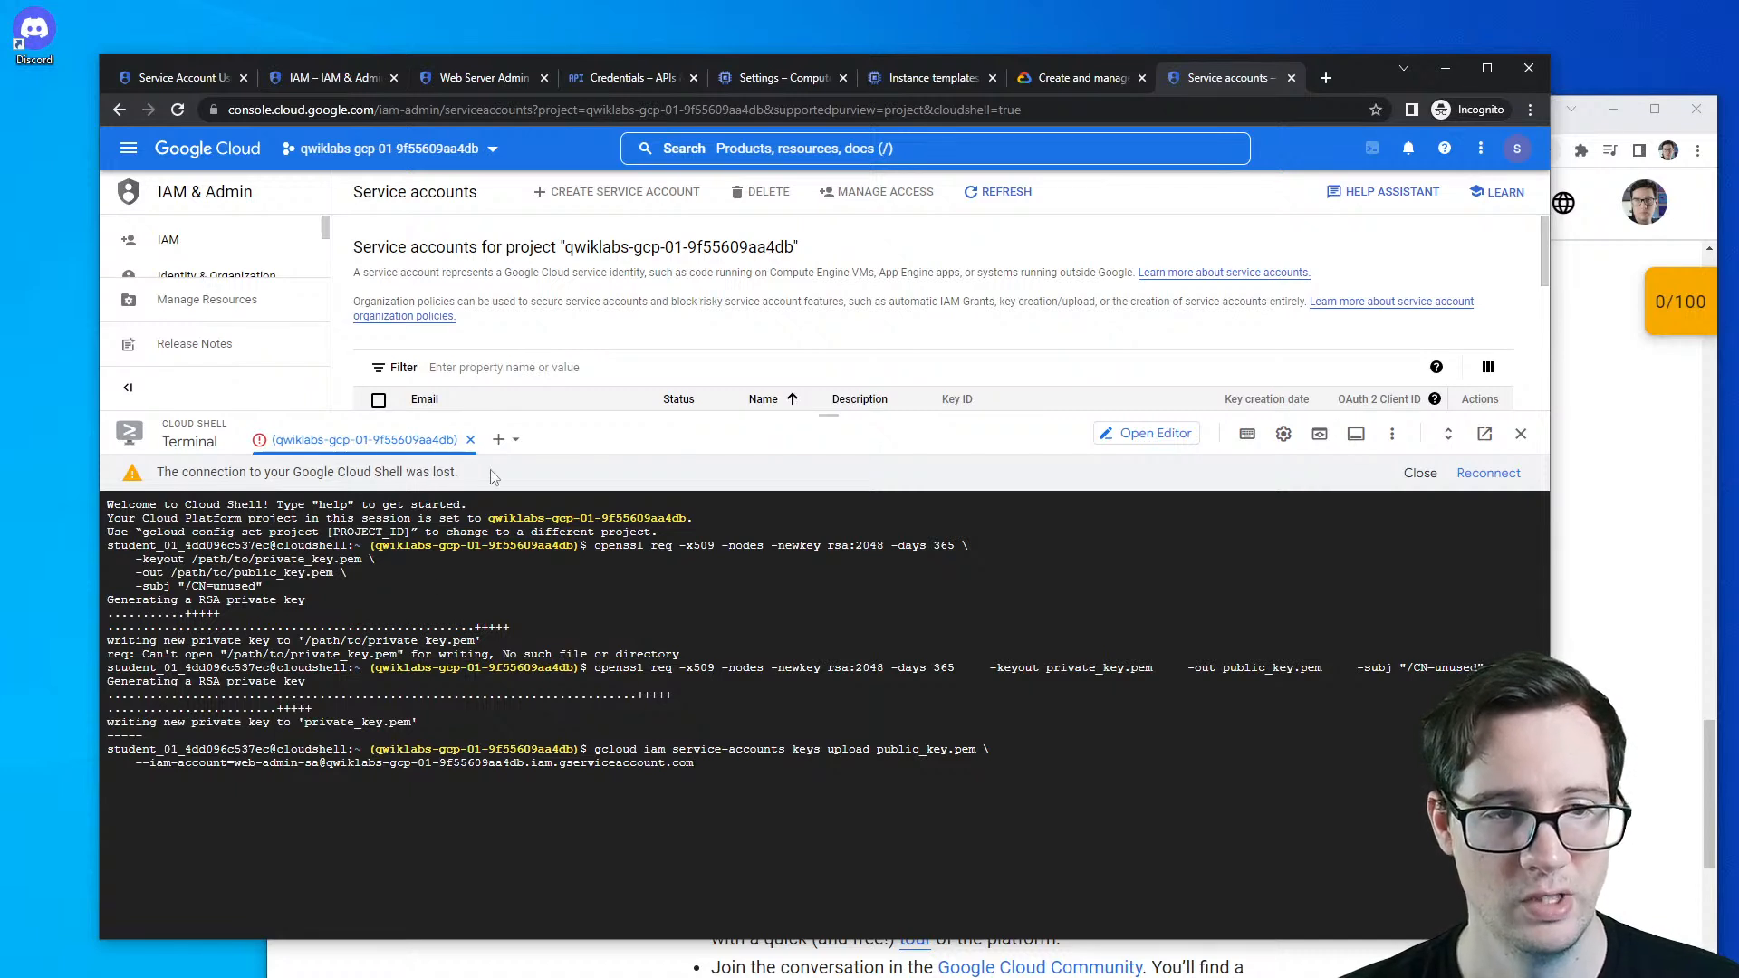
pyautogui.moveTo(493, 477); pyautogui.dragTo(228, 472)
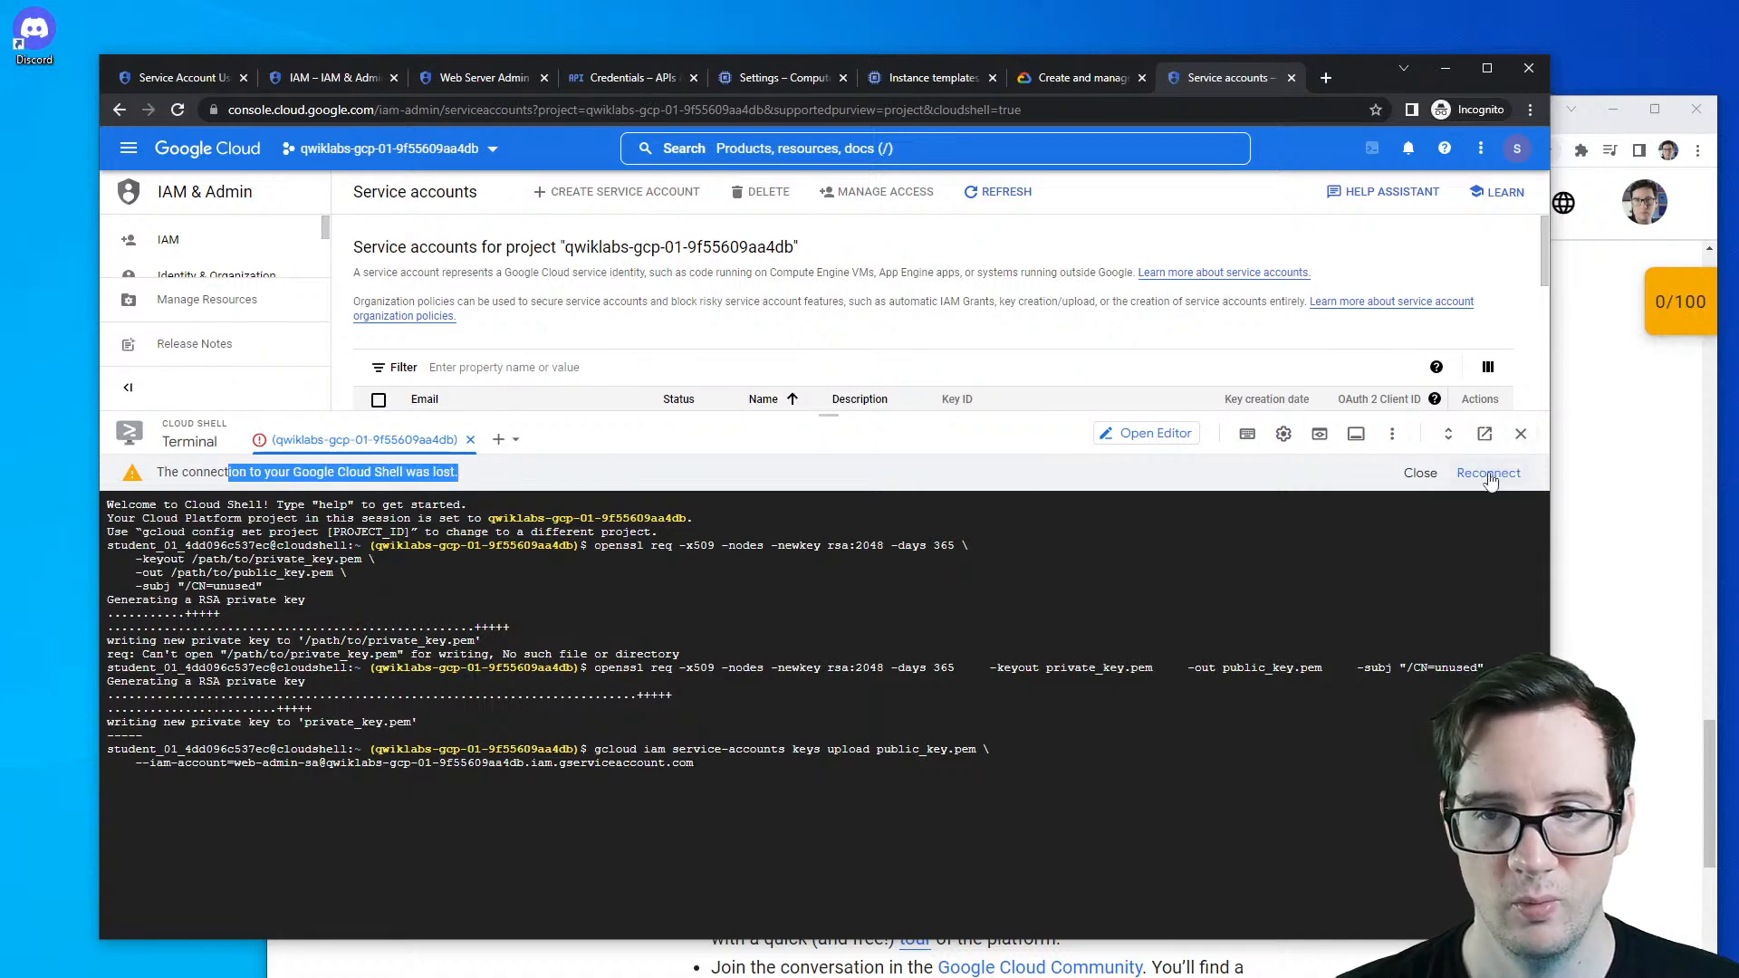
pyautogui.click(1521, 434)
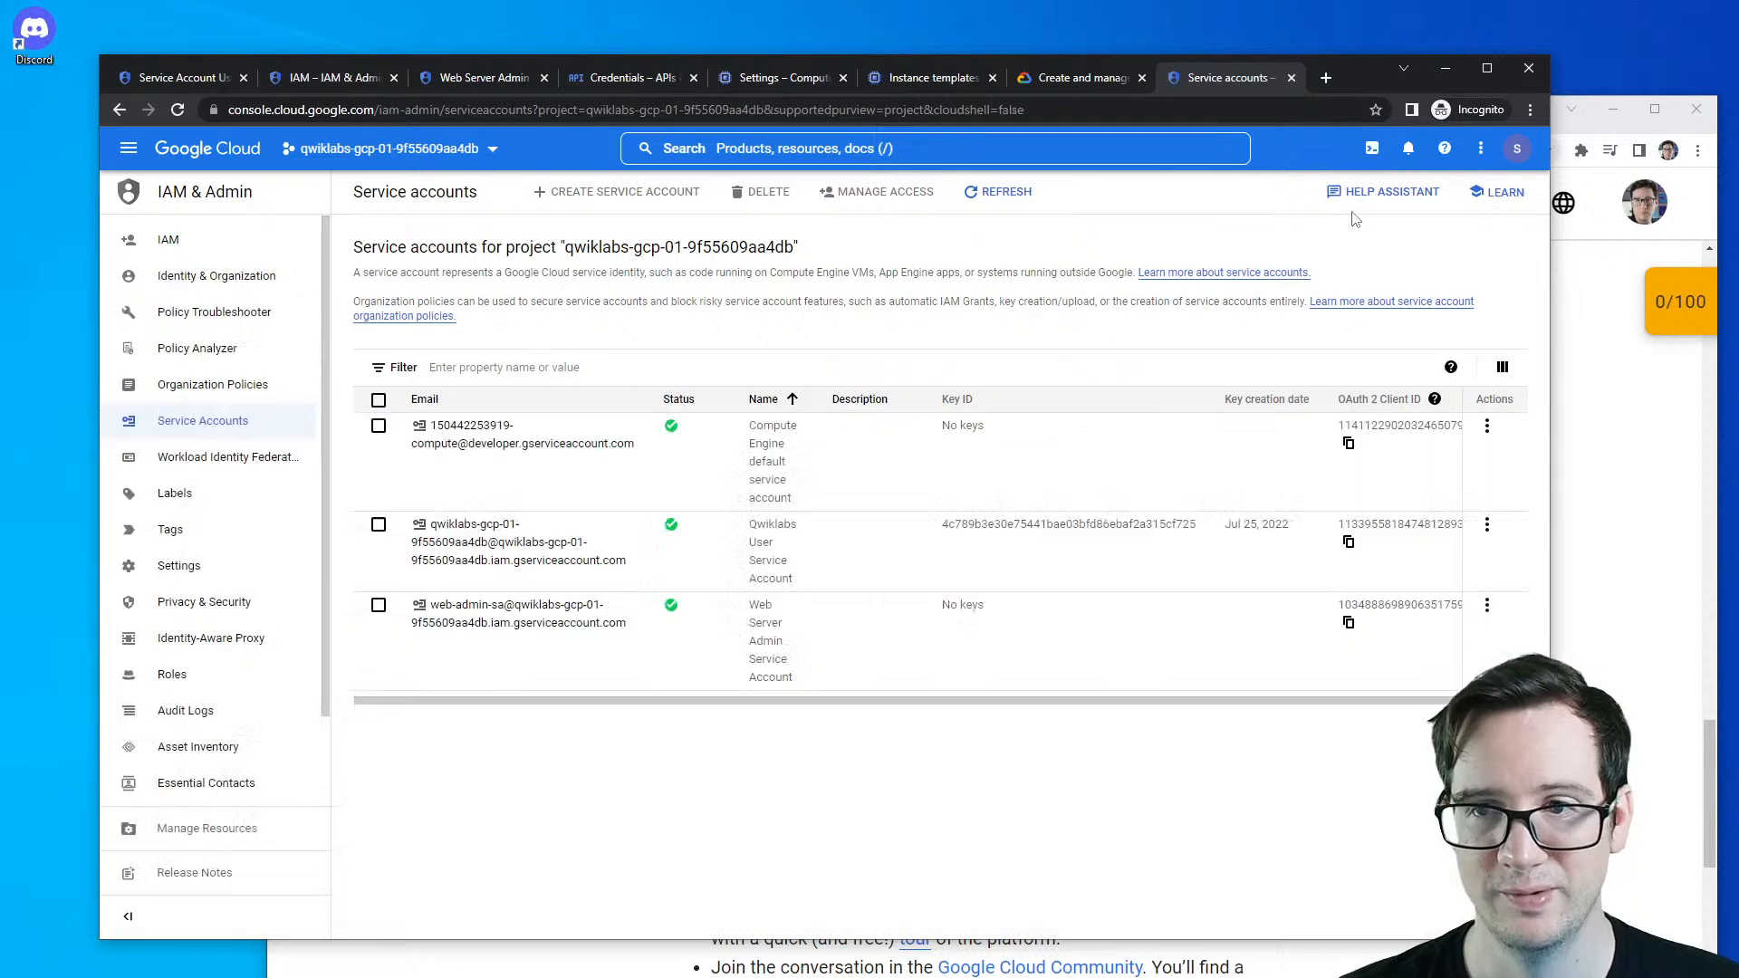
pyautogui.click(1384, 146)
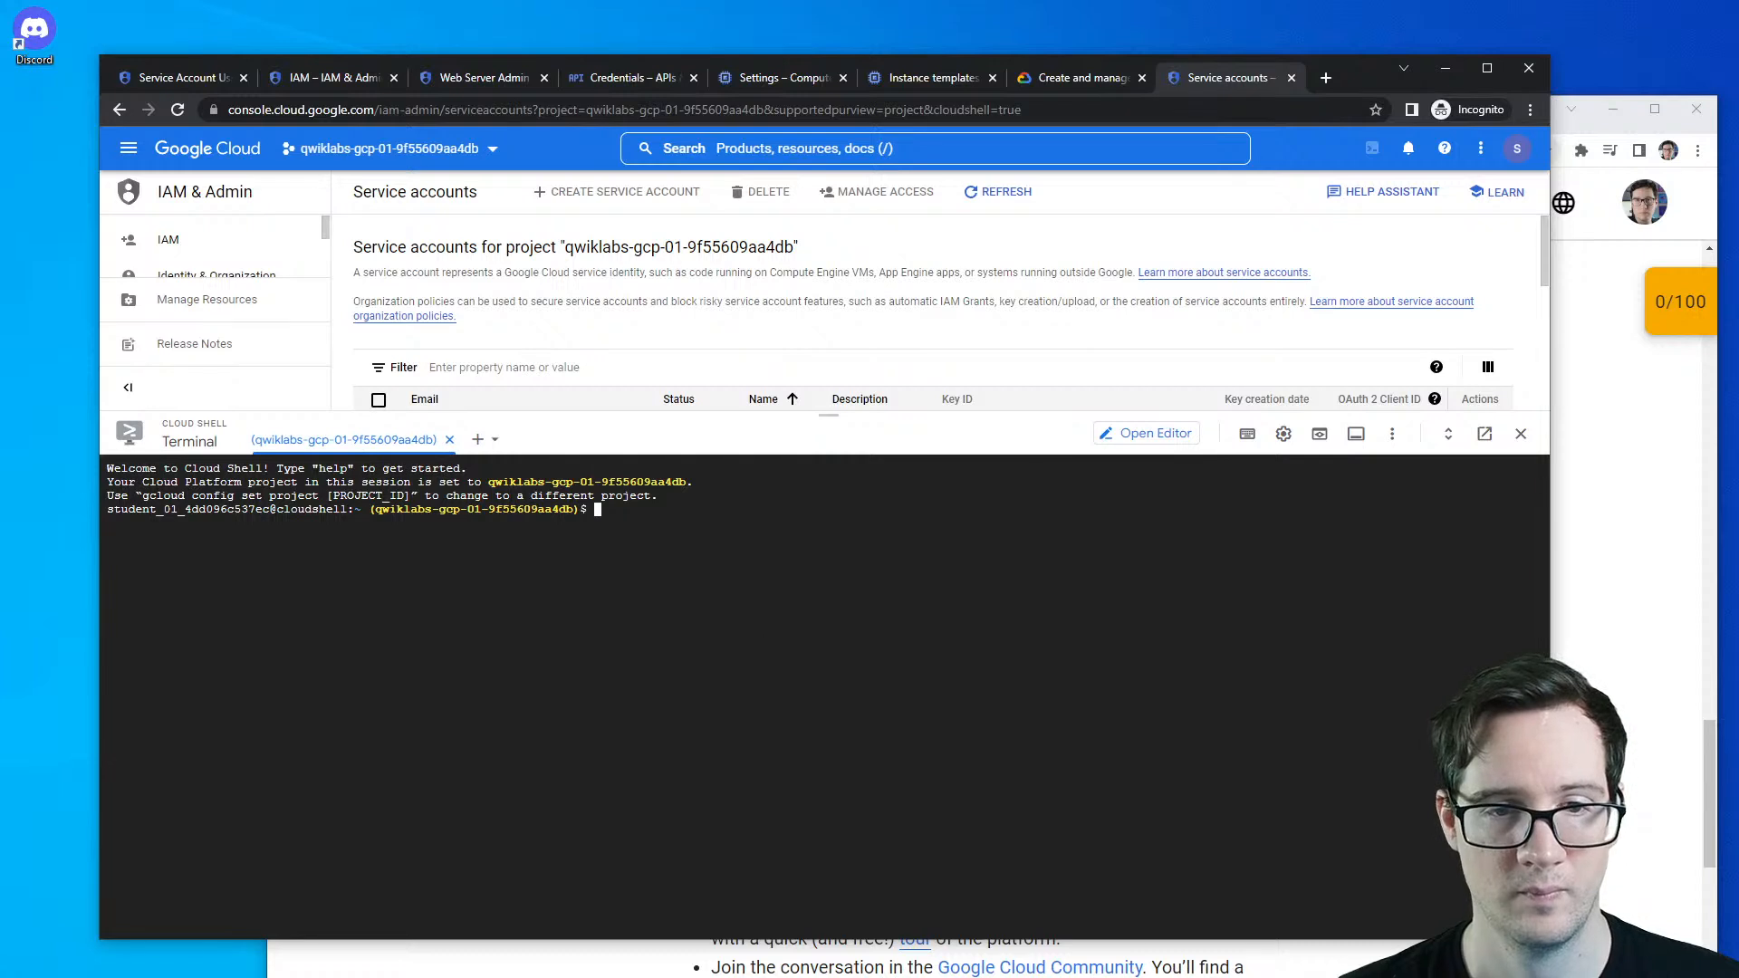
pyautogui.hotkey('ctrl', 'v')
pyautogui.press('Return')
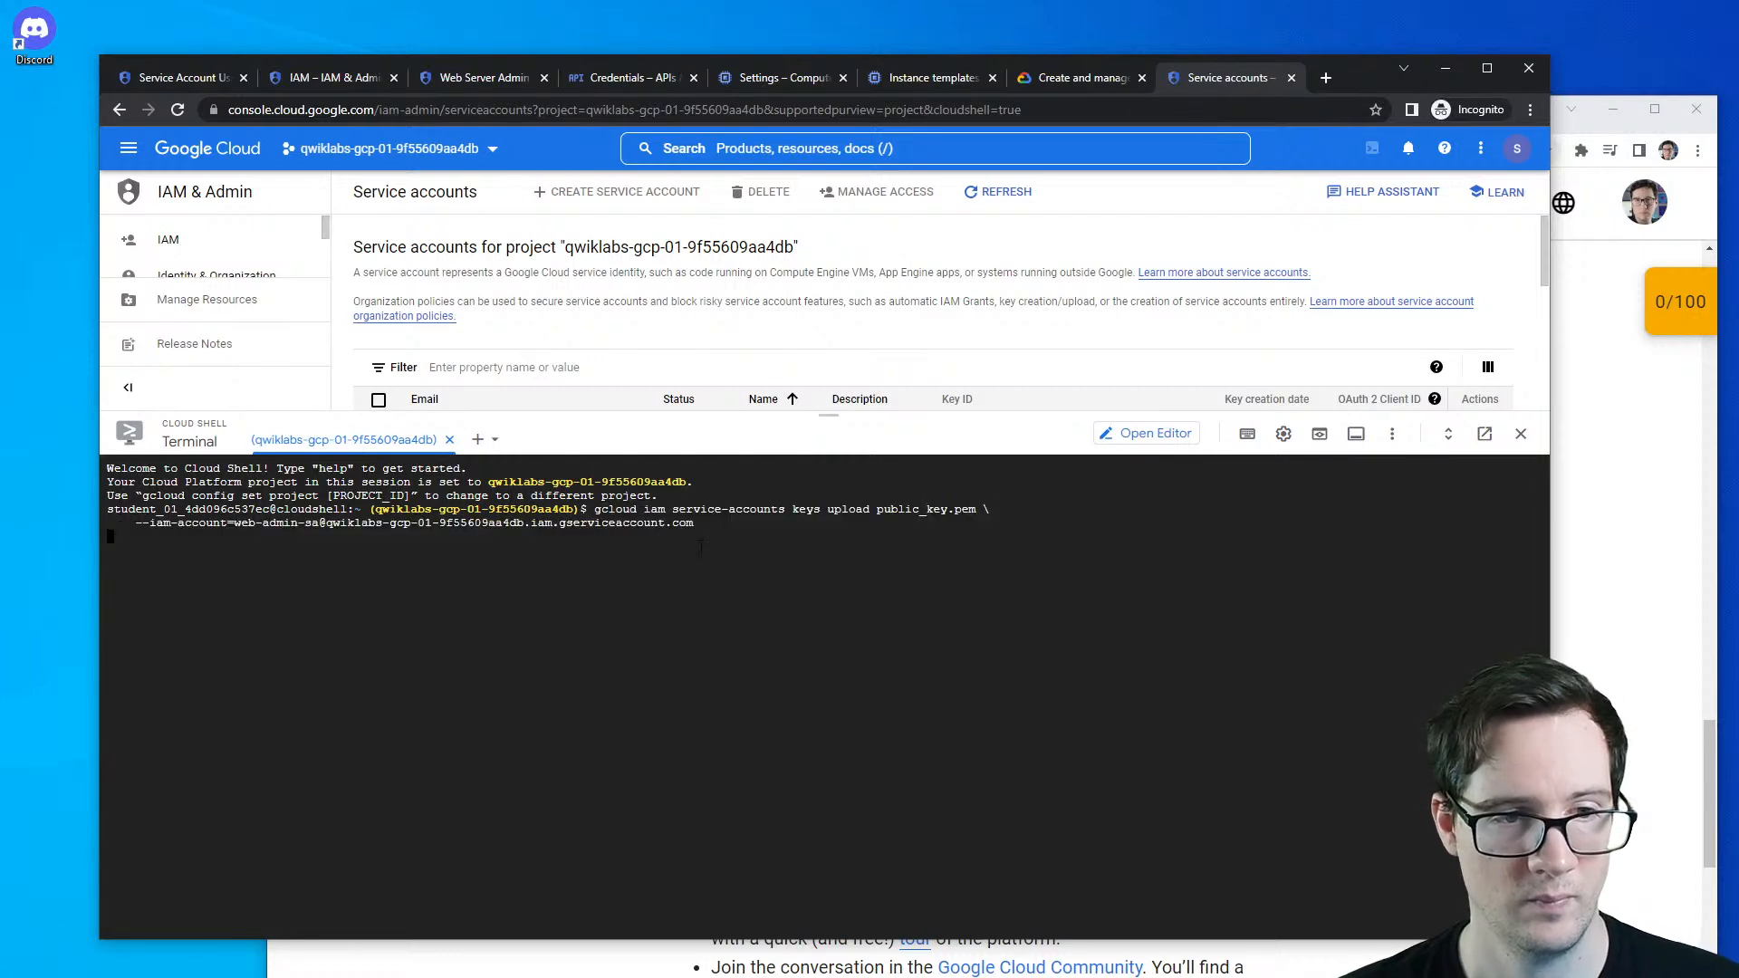
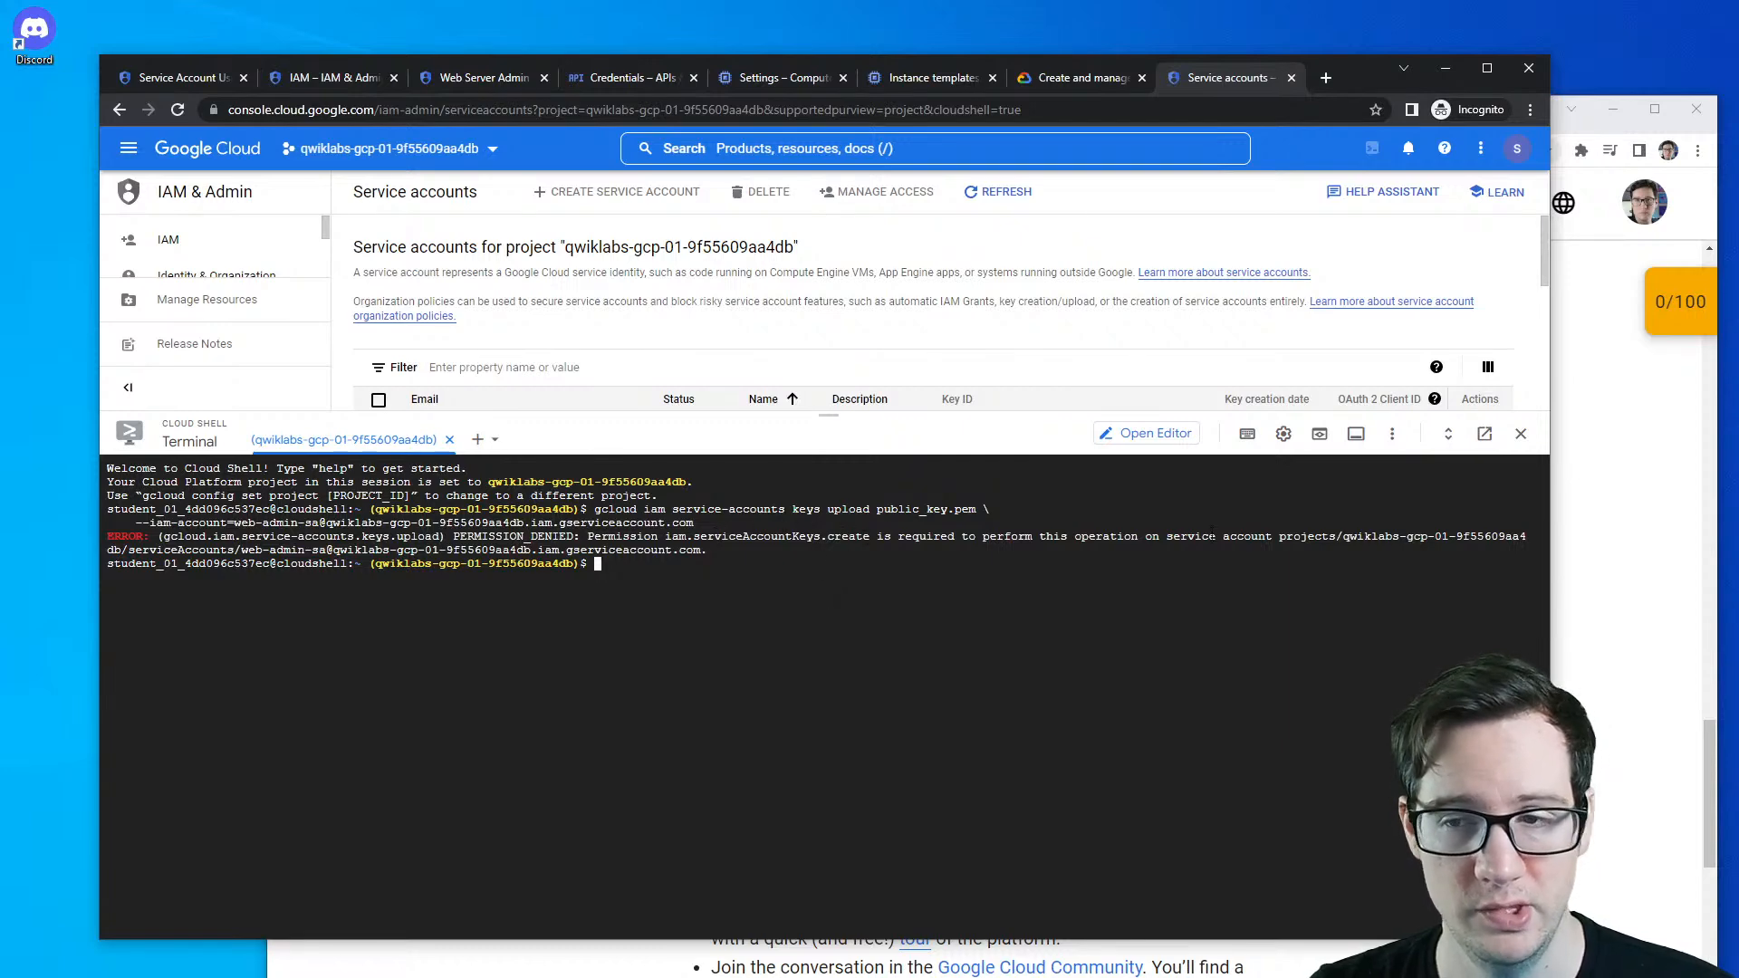
# - Copy the role name granted on web-admin-sa from the challenge scenario and search Google for Service Account Token Creator in a new tab
pyautogui.click(1592, 588)
pyautogui.scroll(10, 1115, 743)
pyautogui.scroll(5, 1113, 750)
pyautogui.scroll(-4, 1113, 750)
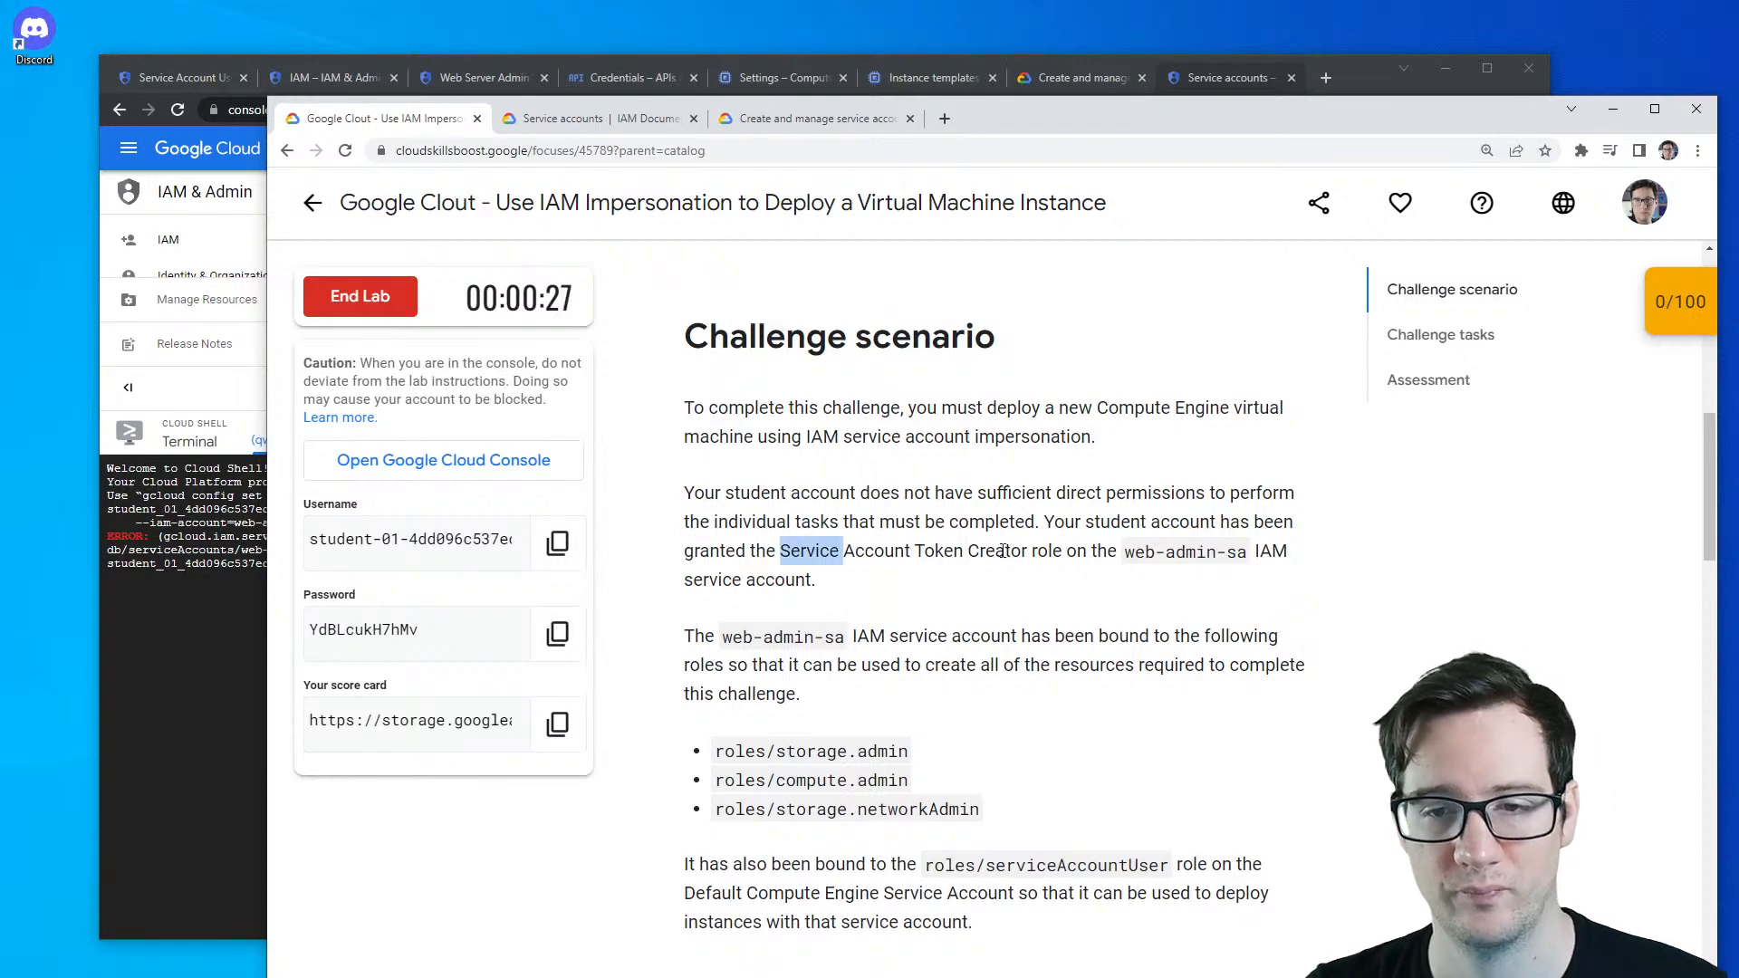
pyautogui.moveTo(1008, 552); pyautogui.dragTo(1027, 553)
pyautogui.hotkey('ctrl', 'c')
pyautogui.click(944, 119)
pyautogui.hotkey('ctrl', 'v')
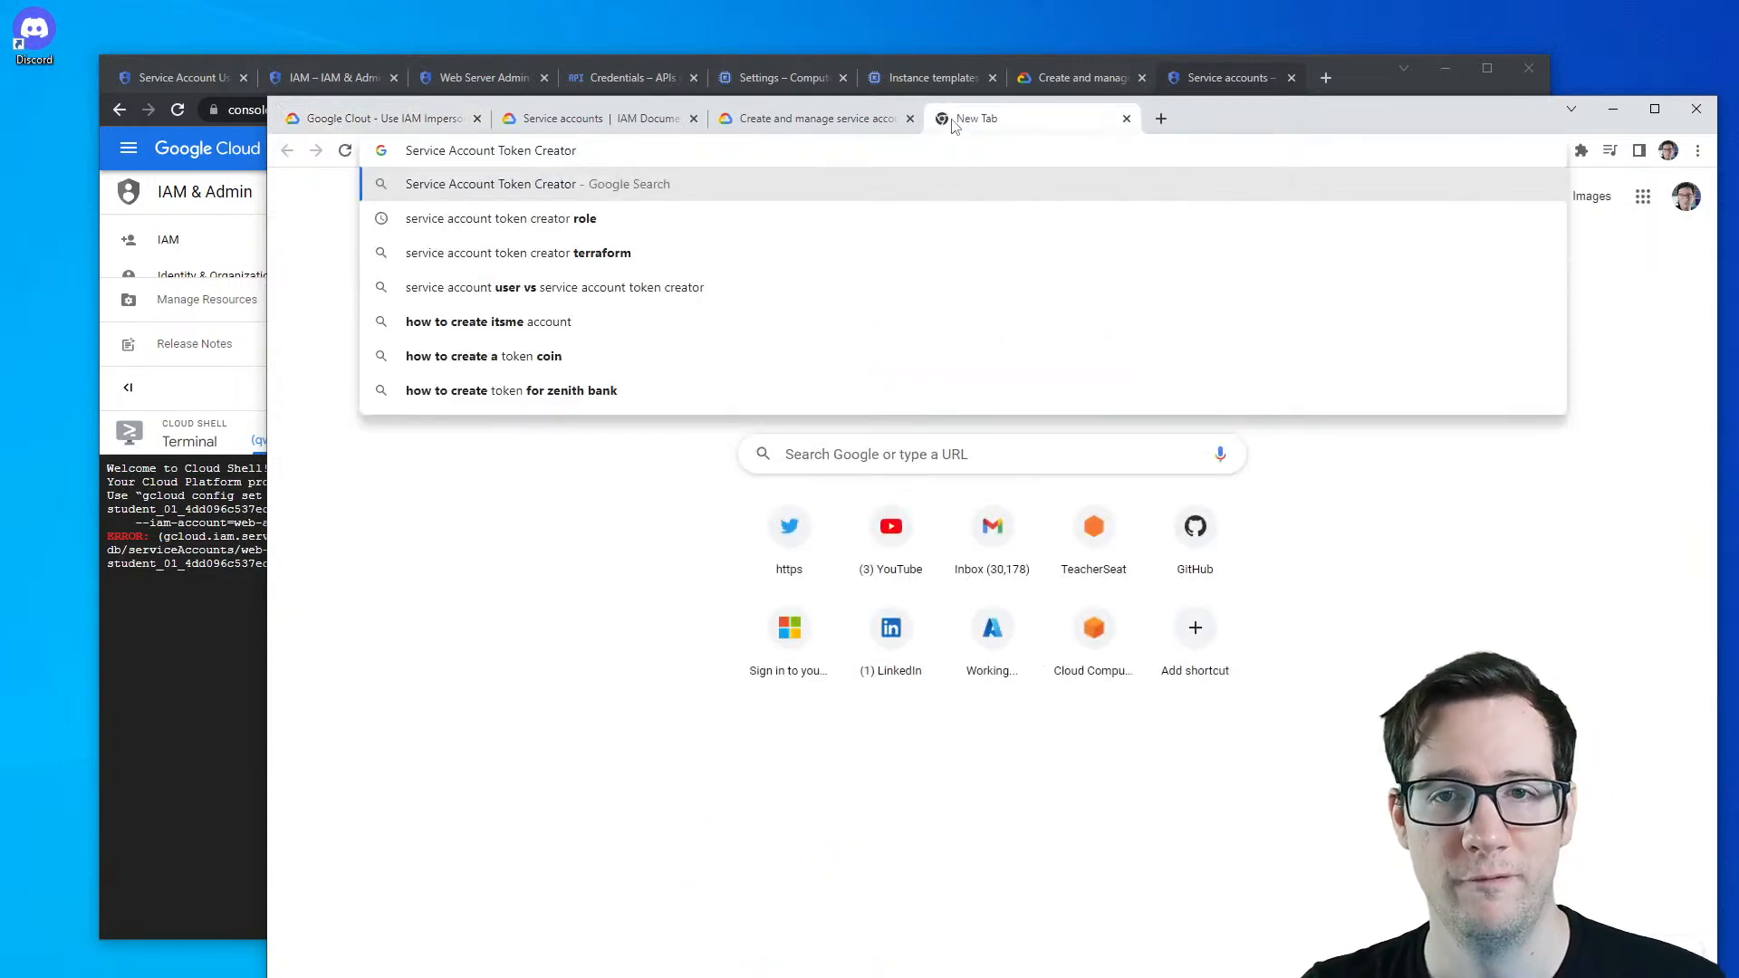
pyautogui.press('Return')
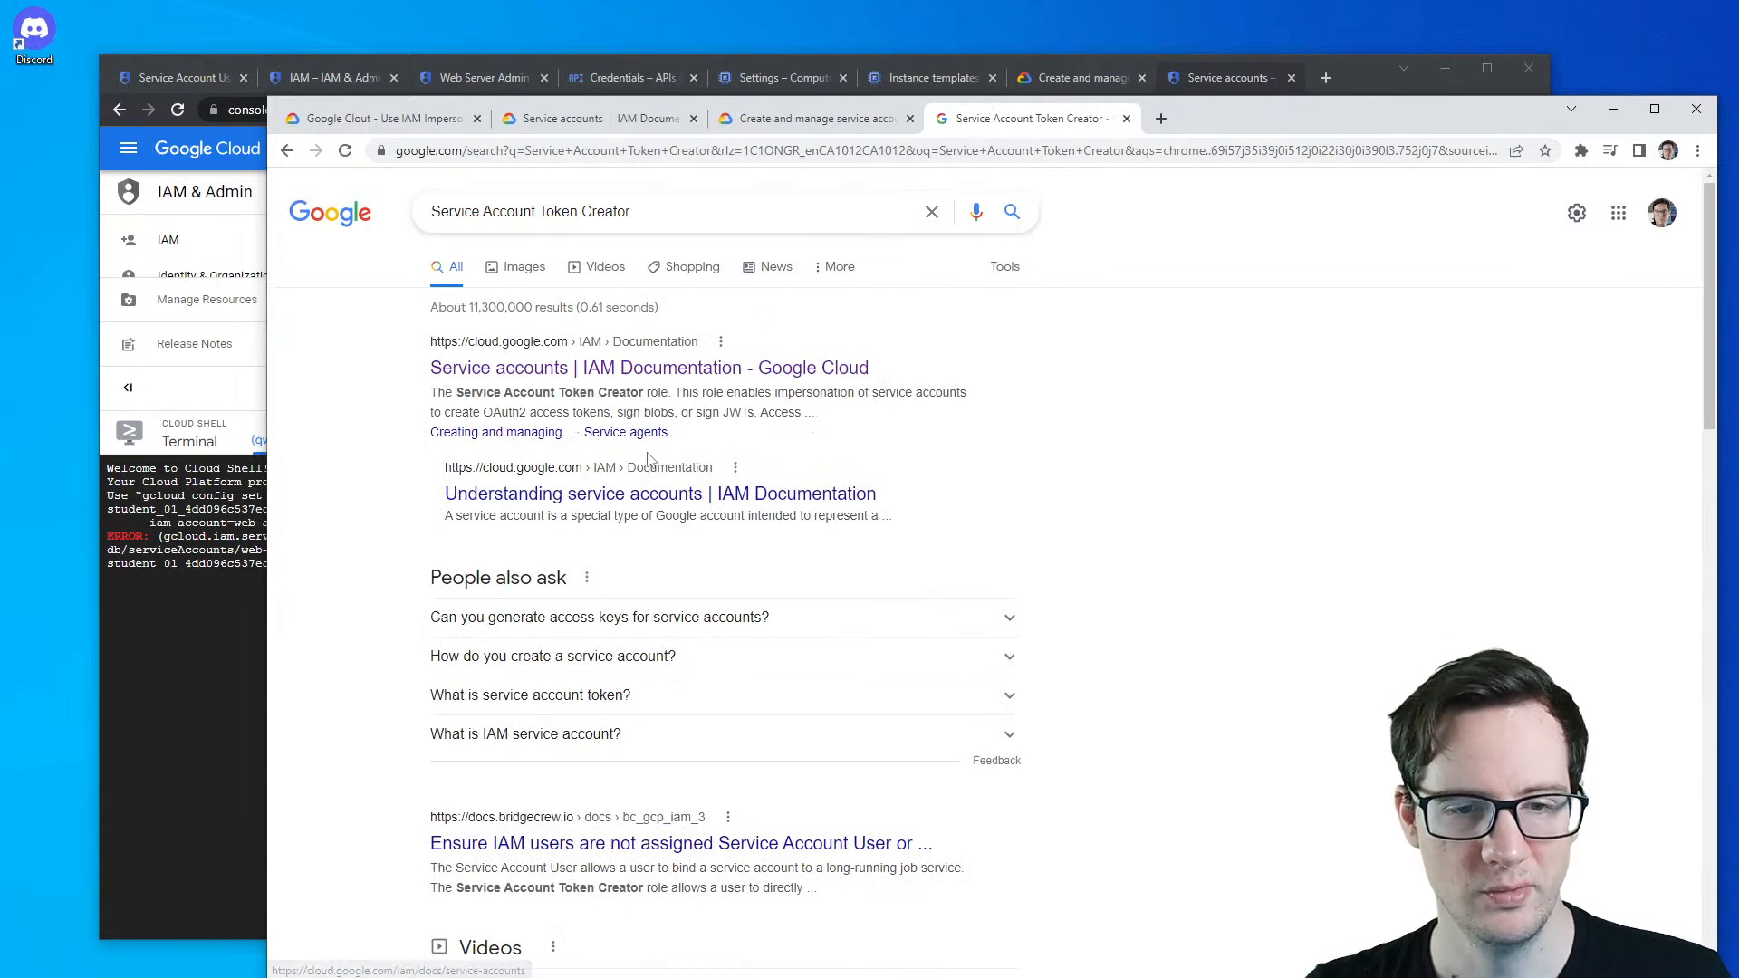
# - Scan the search results, read Selectel's Obtaining the Service Account Token article and return to the results
pyautogui.scroll(-1, 776, 722)
pyautogui.scroll(-3, 570, 561)
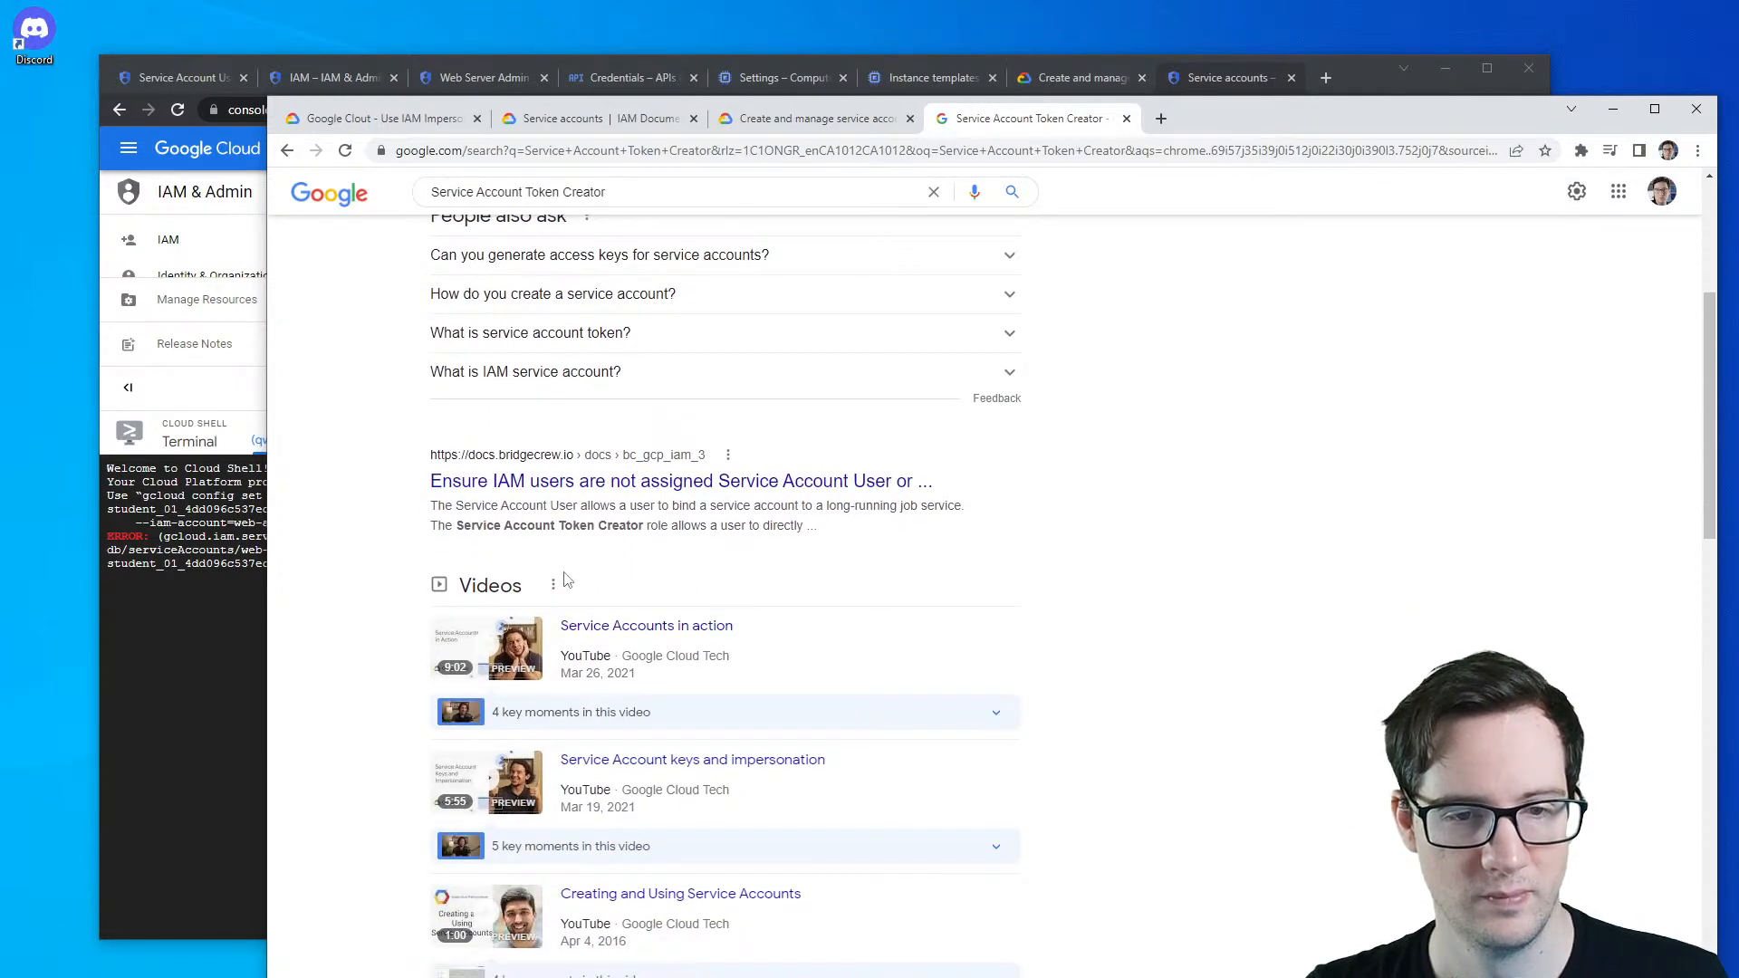
pyautogui.scroll(-5, 565, 576)
pyautogui.scroll(10, 563, 570)
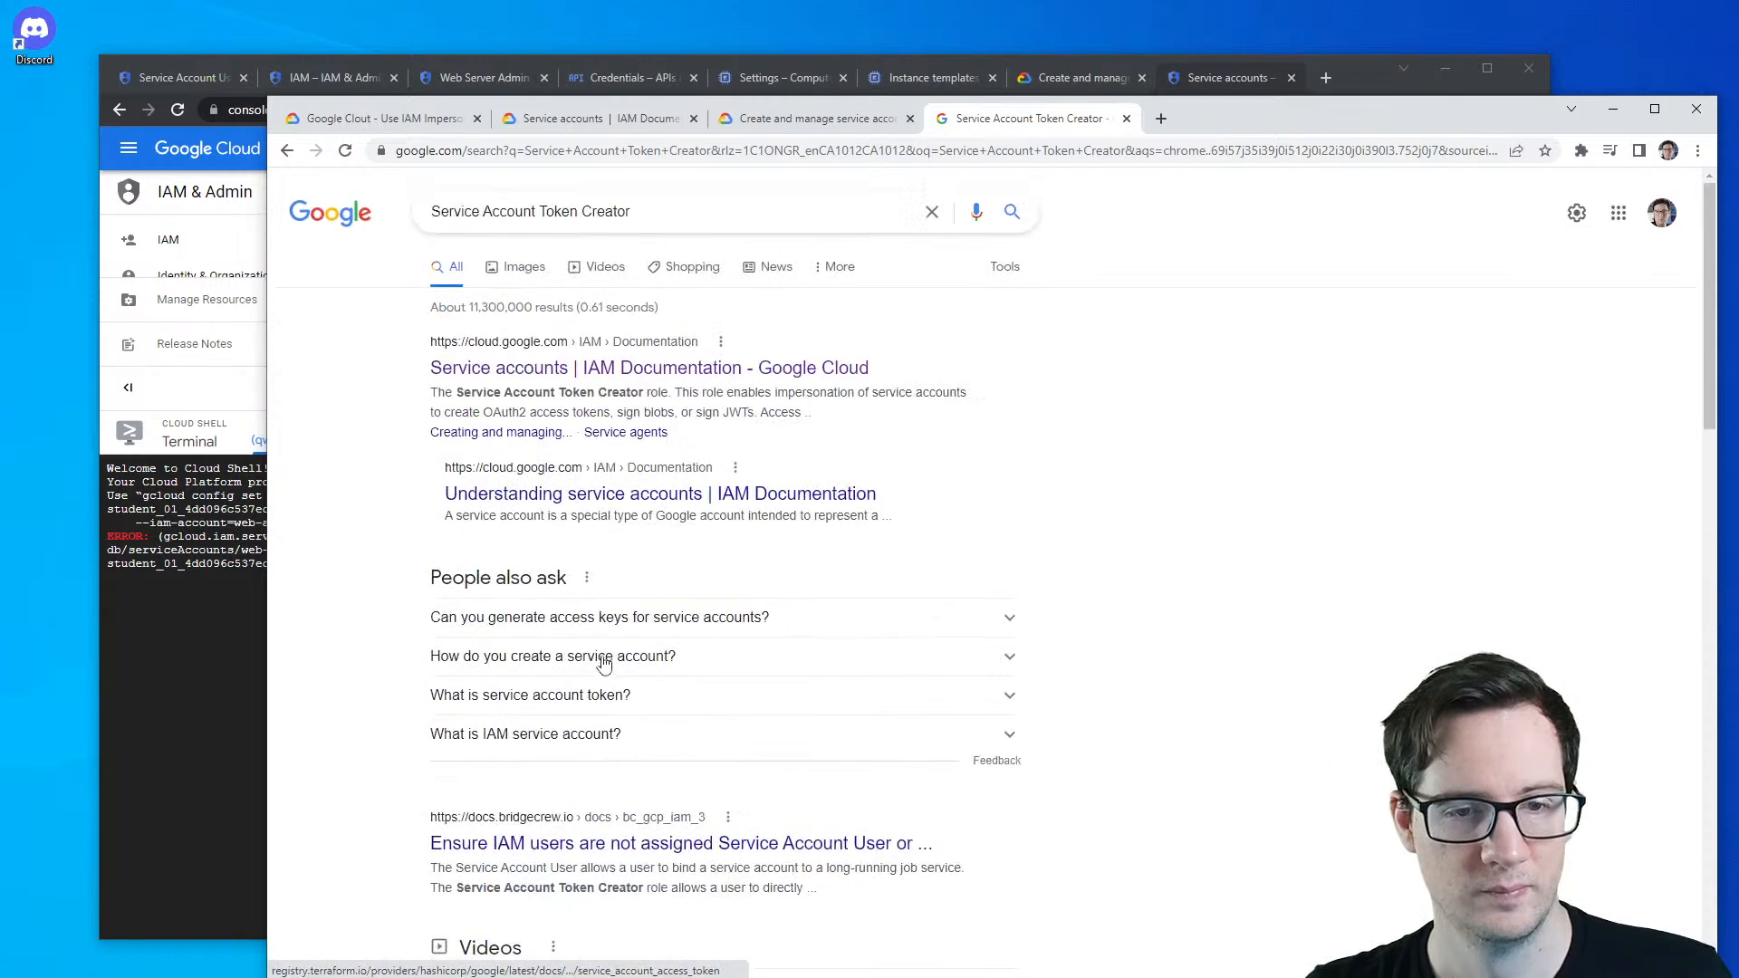
pyautogui.scroll(-1, 652, 639)
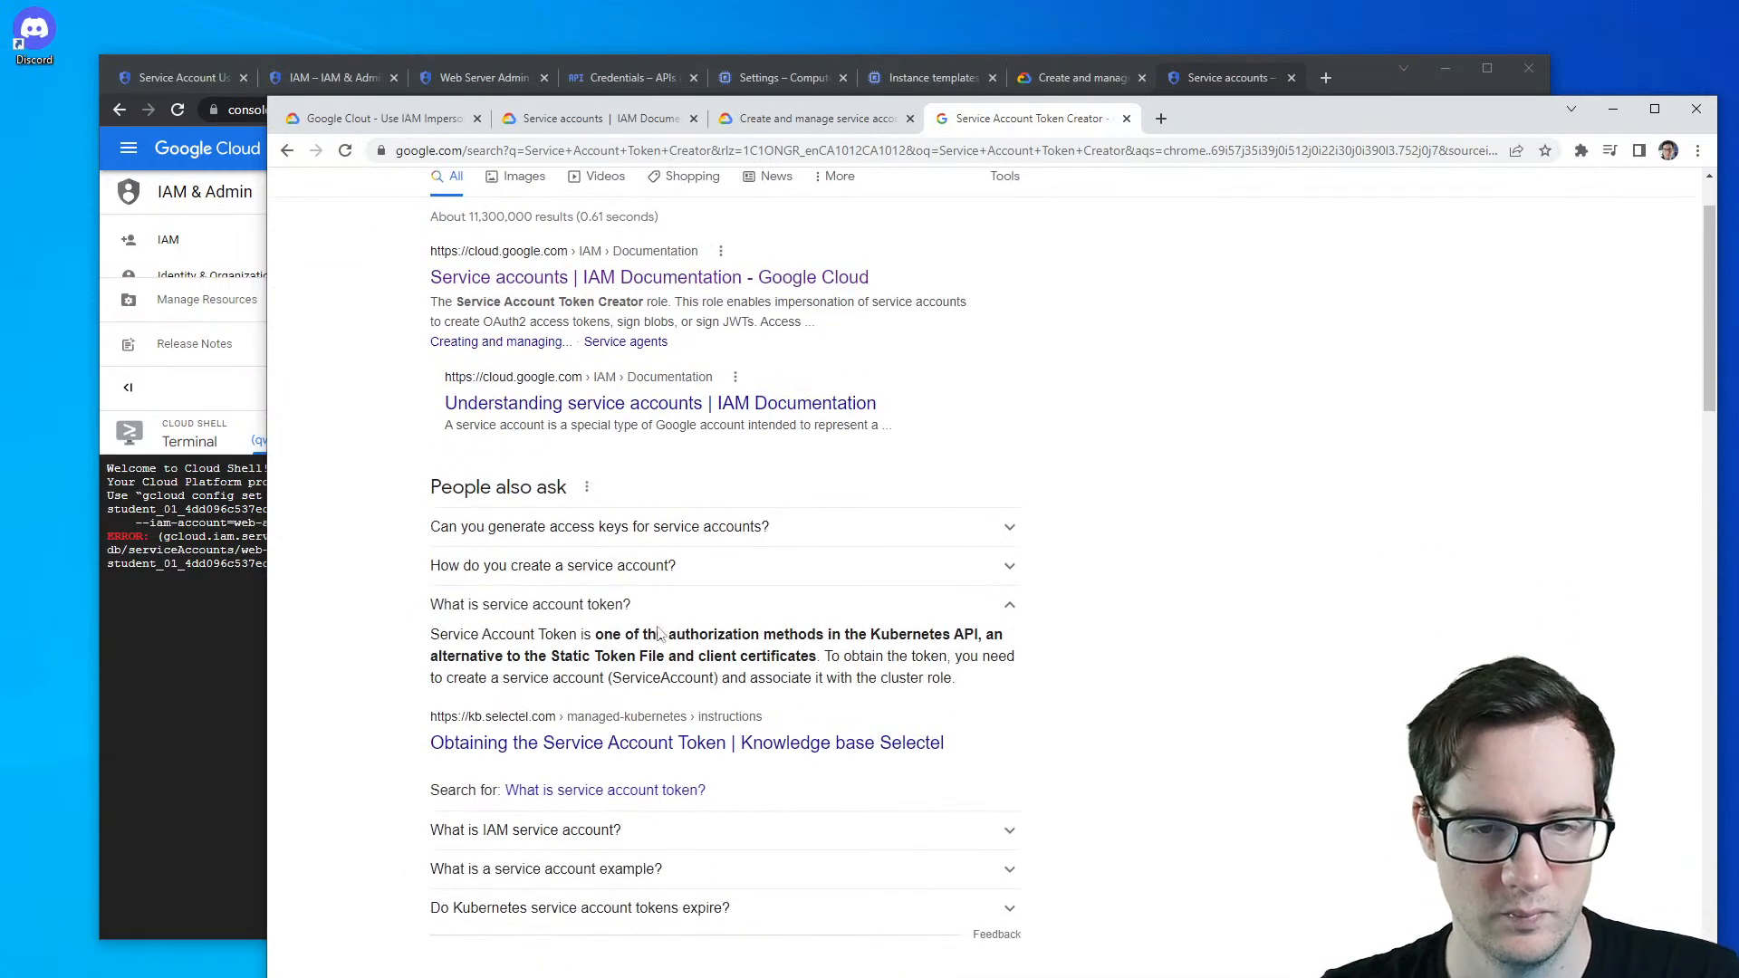
pyautogui.moveTo(603, 635); pyautogui.dragTo(875, 634)
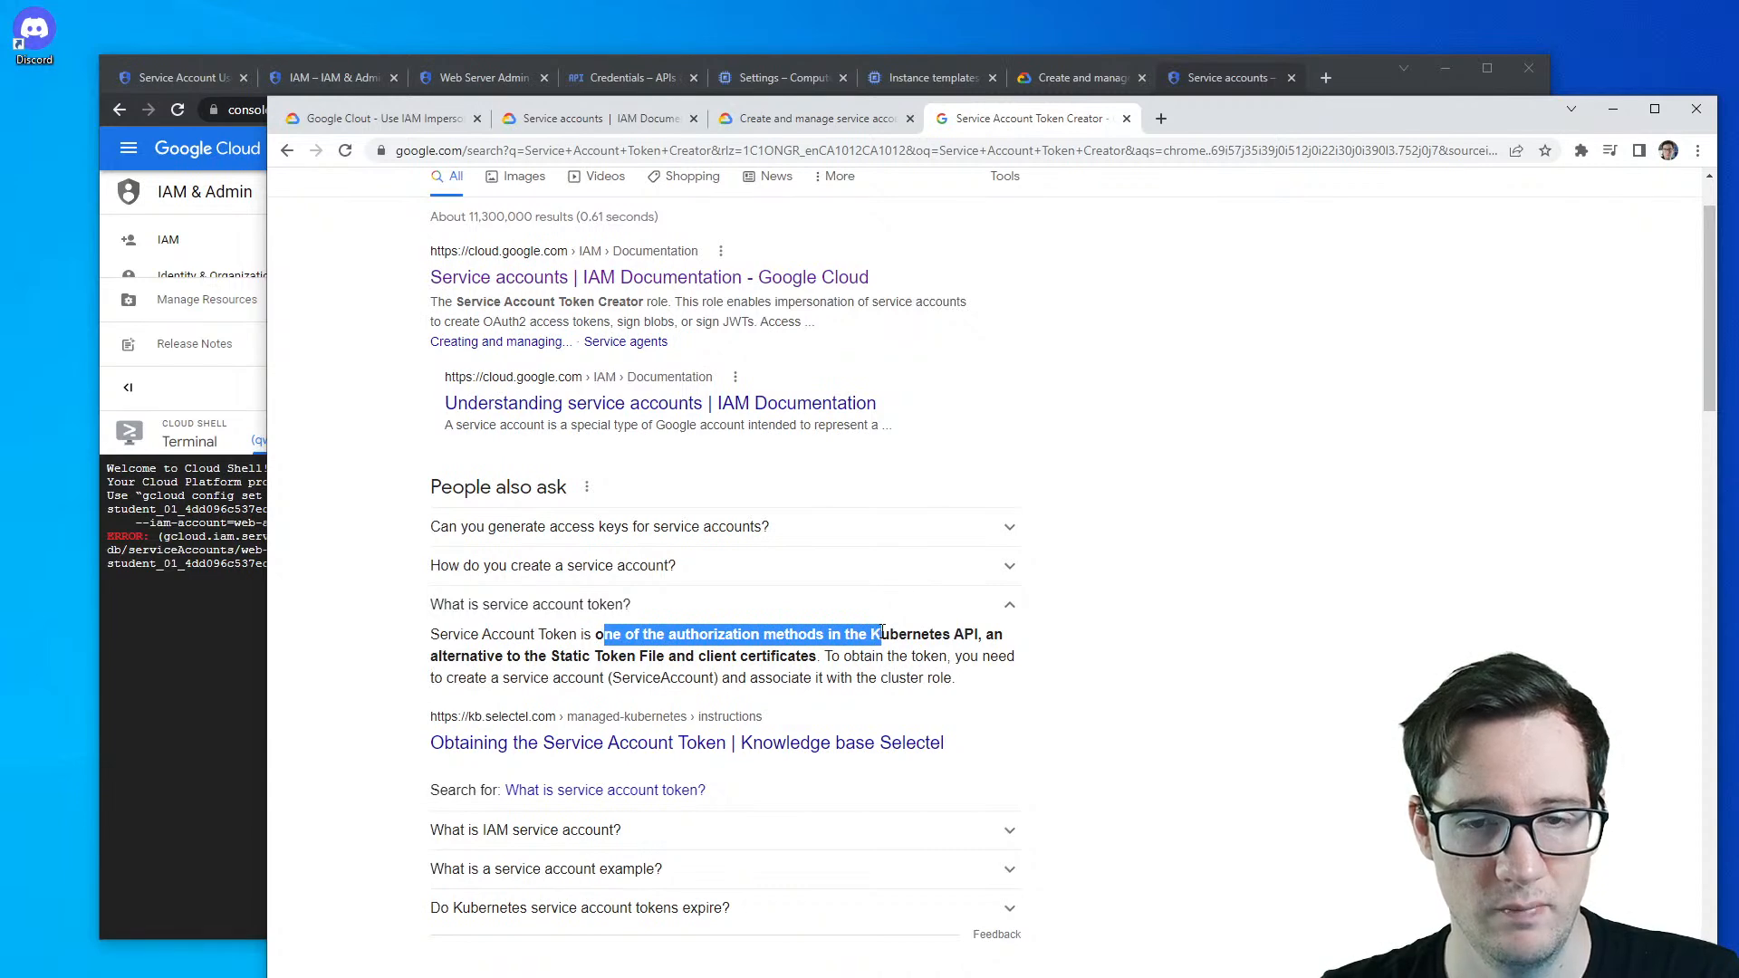
pyautogui.click(705, 744)
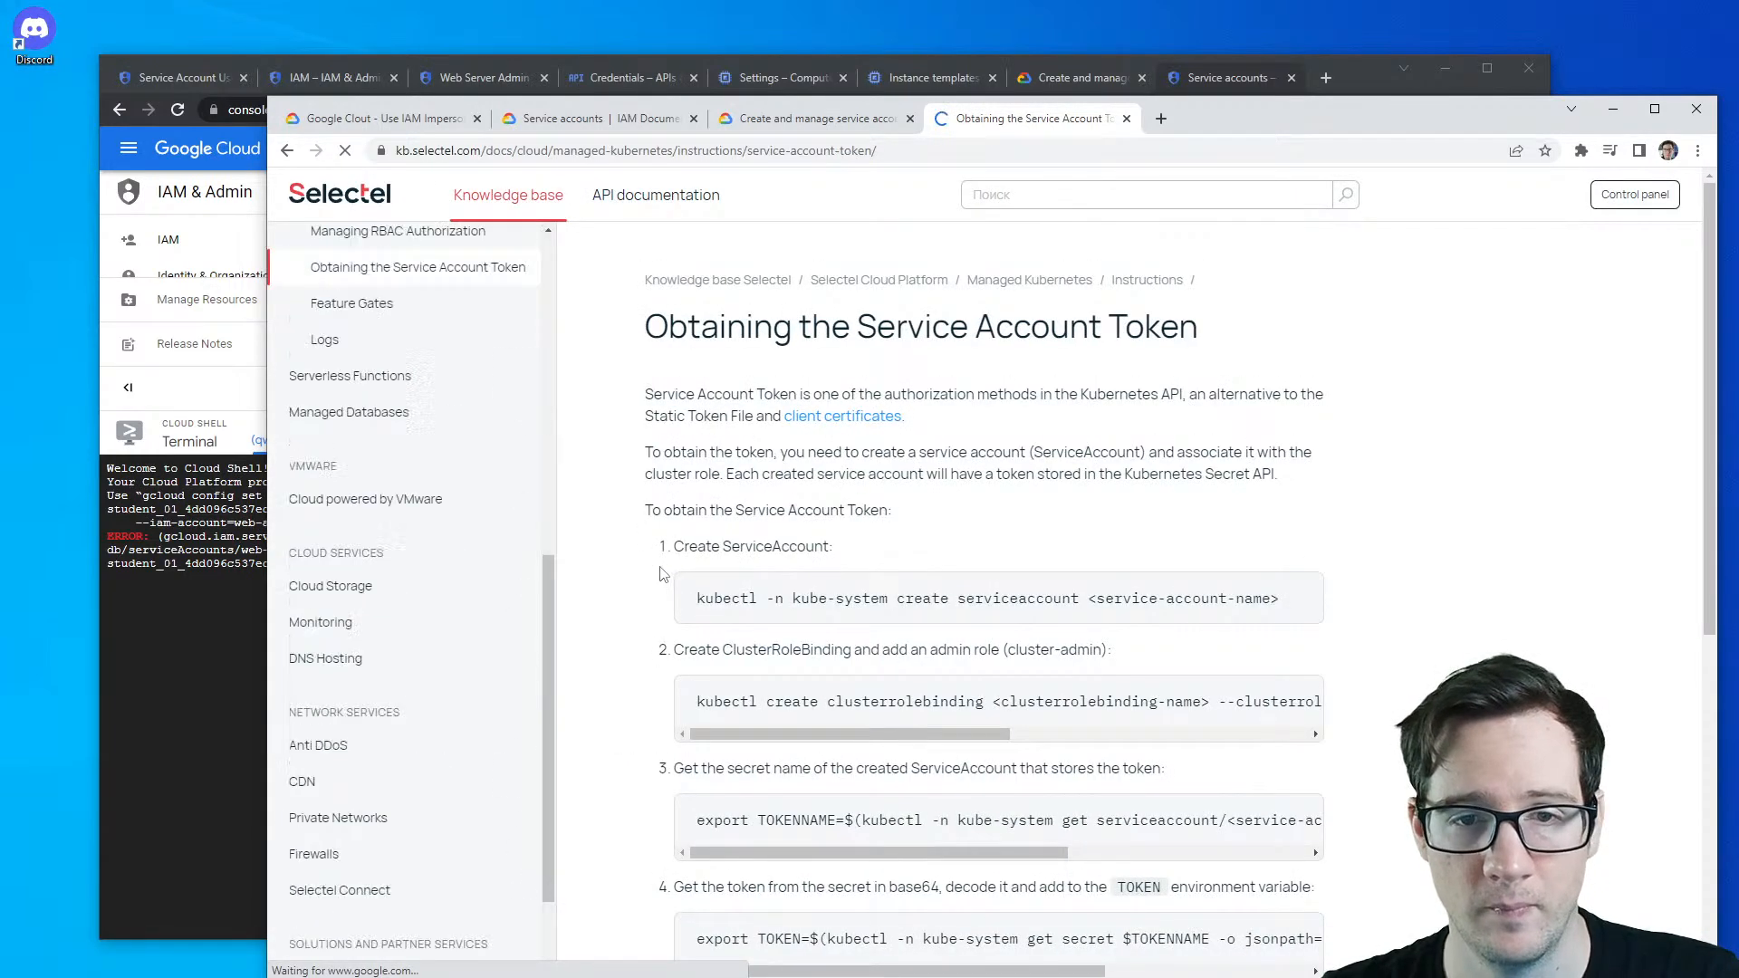
pyautogui.scroll(-6, 652, 563)
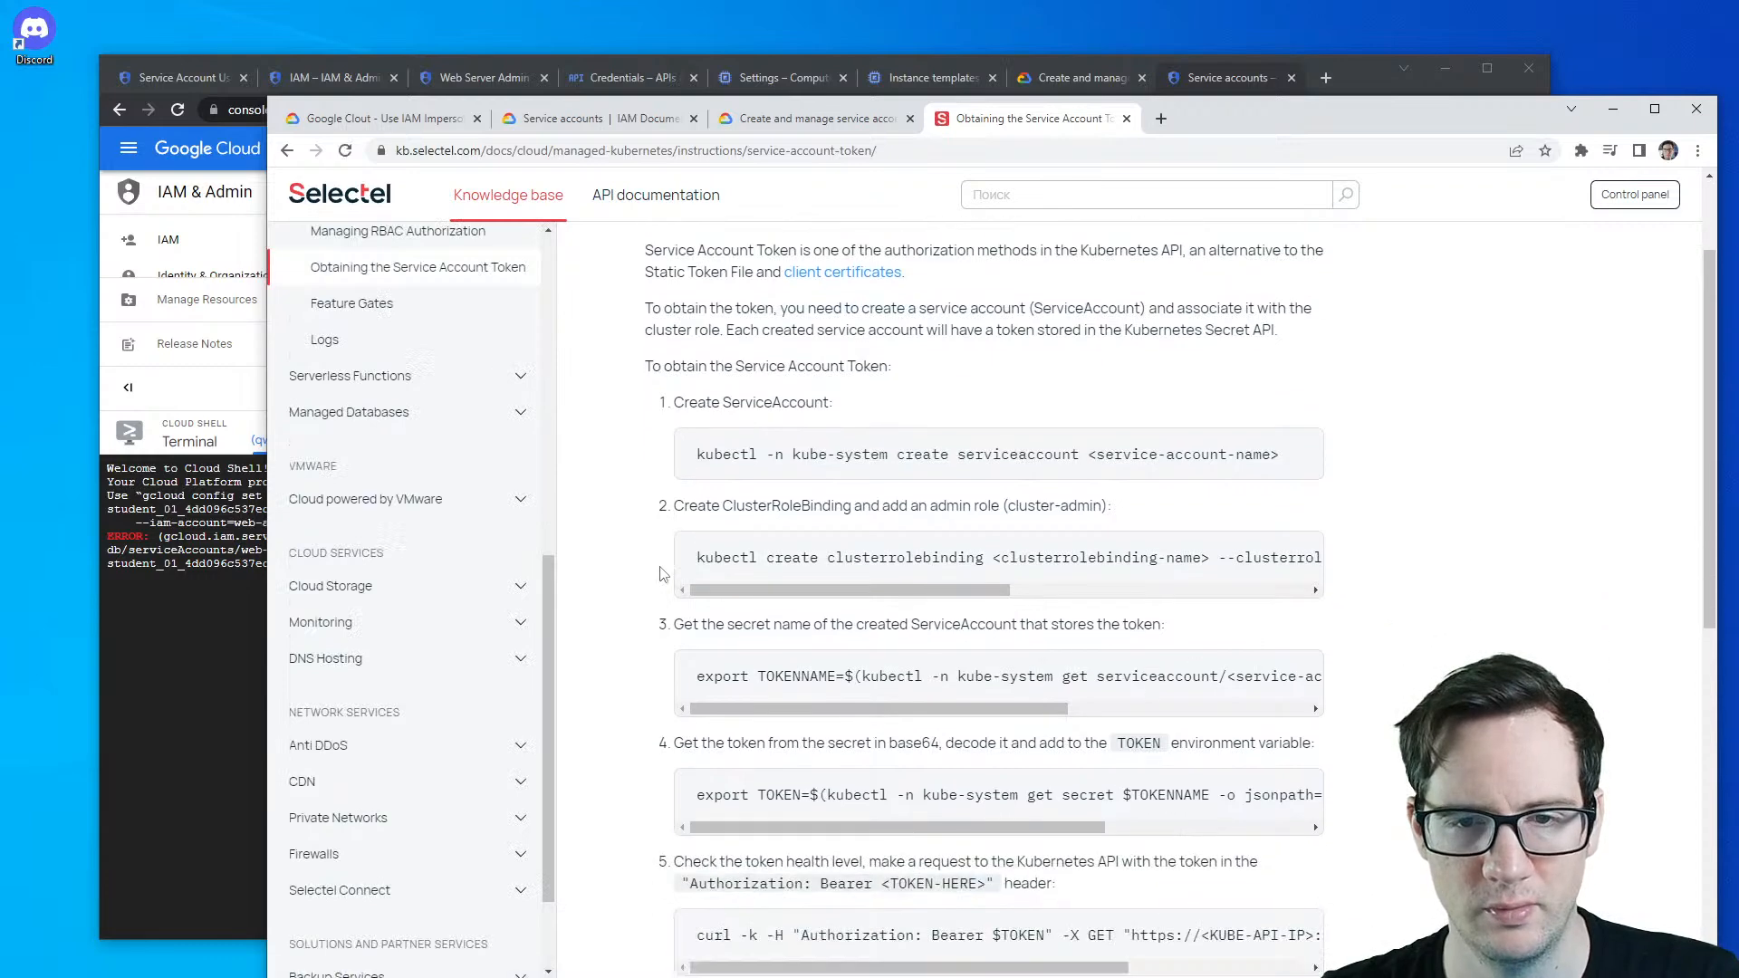
pyautogui.hotkey('alt', 'Left')
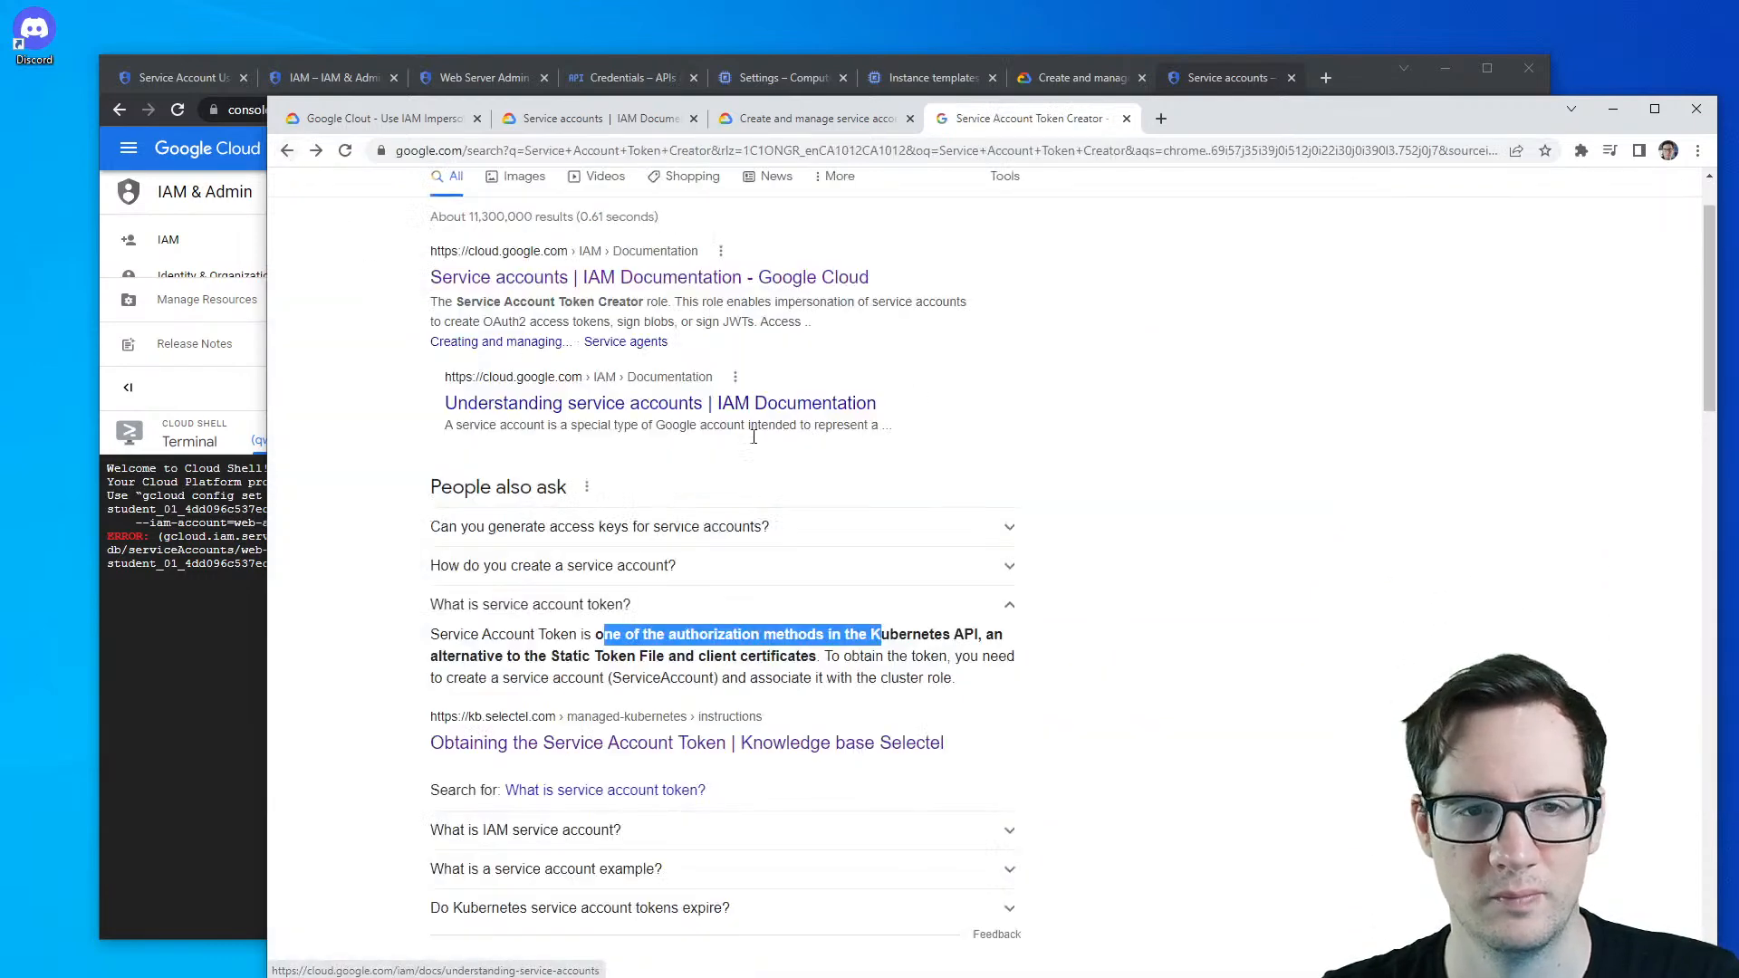
# - Open the IAM Service accounts documentation, find "token" on the page and go to the Service Account Token Creator role section
pyautogui.scroll(1, 709, 371)
pyautogui.click(709, 372)
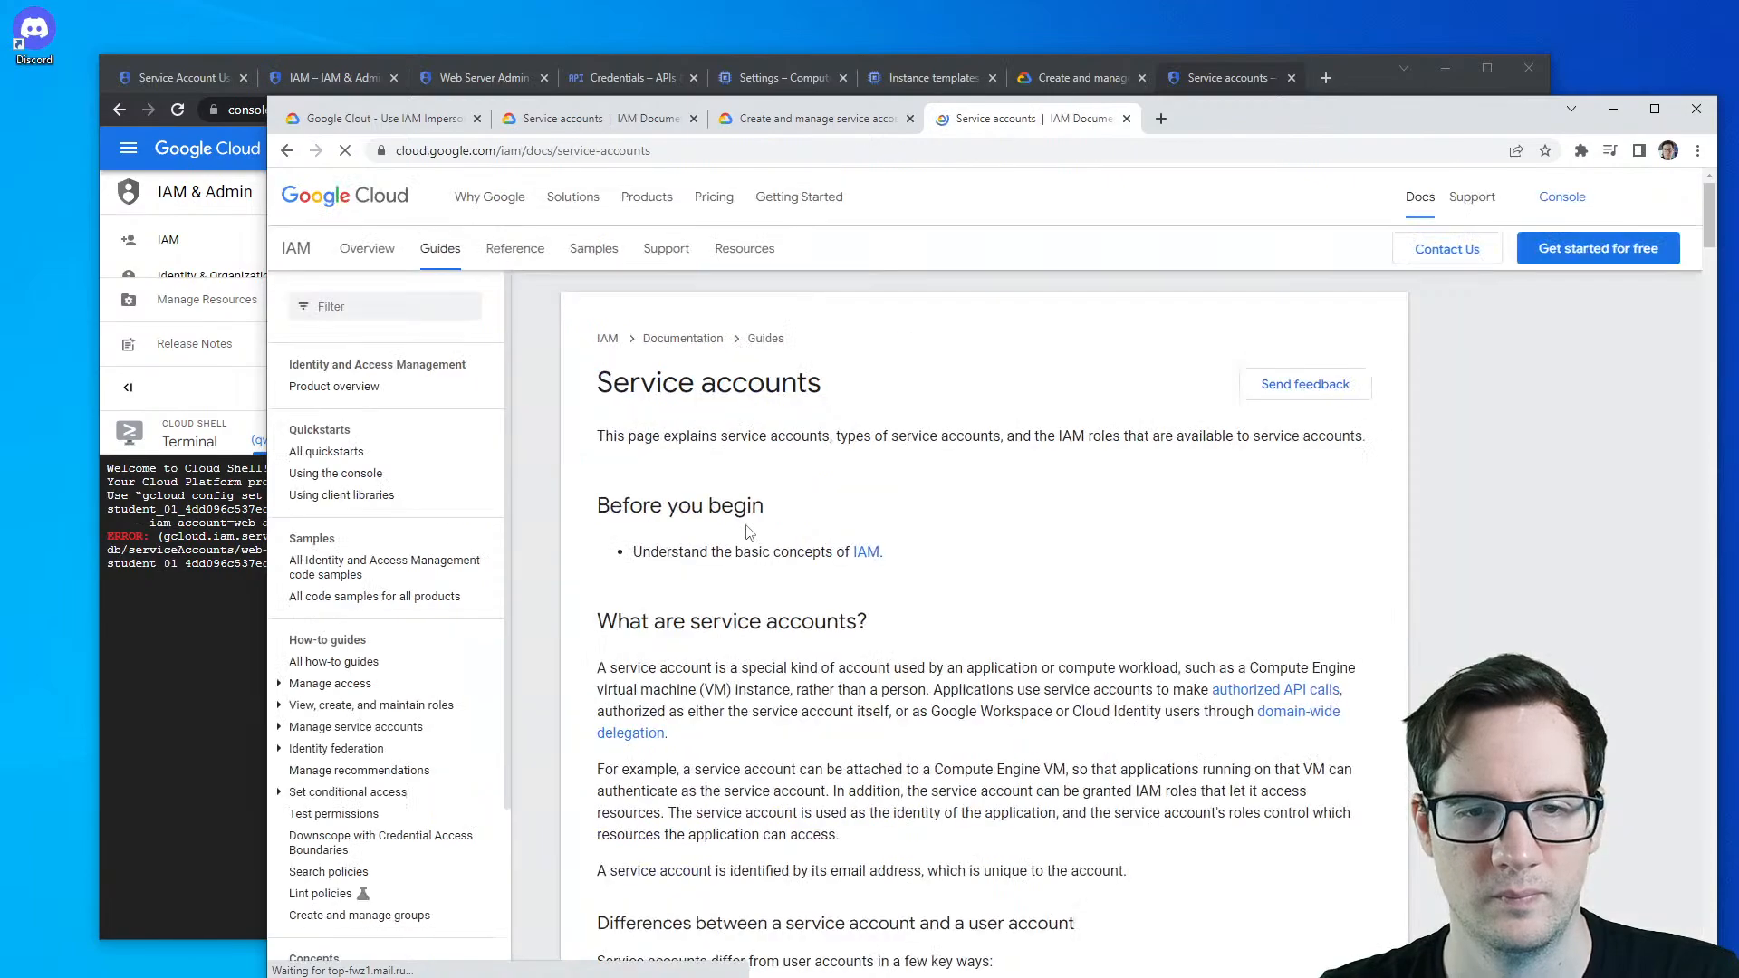
pyautogui.scroll(-10, 631, 575)
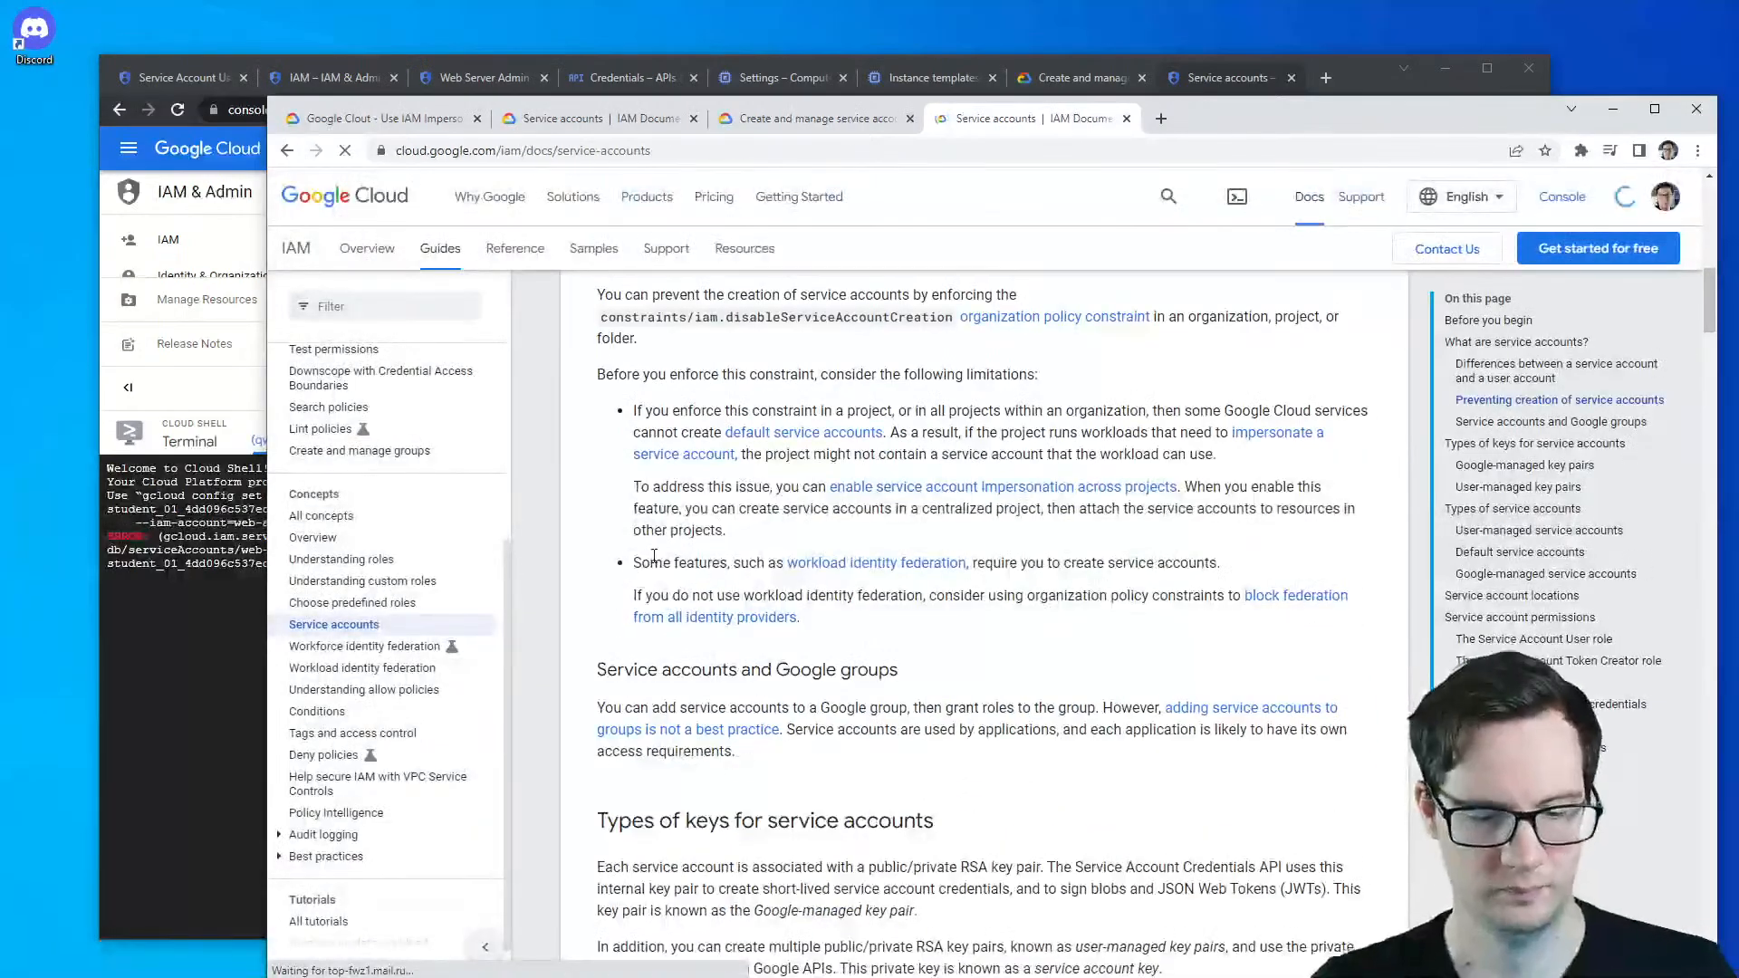
pyautogui.scroll(-5, 789, 590)
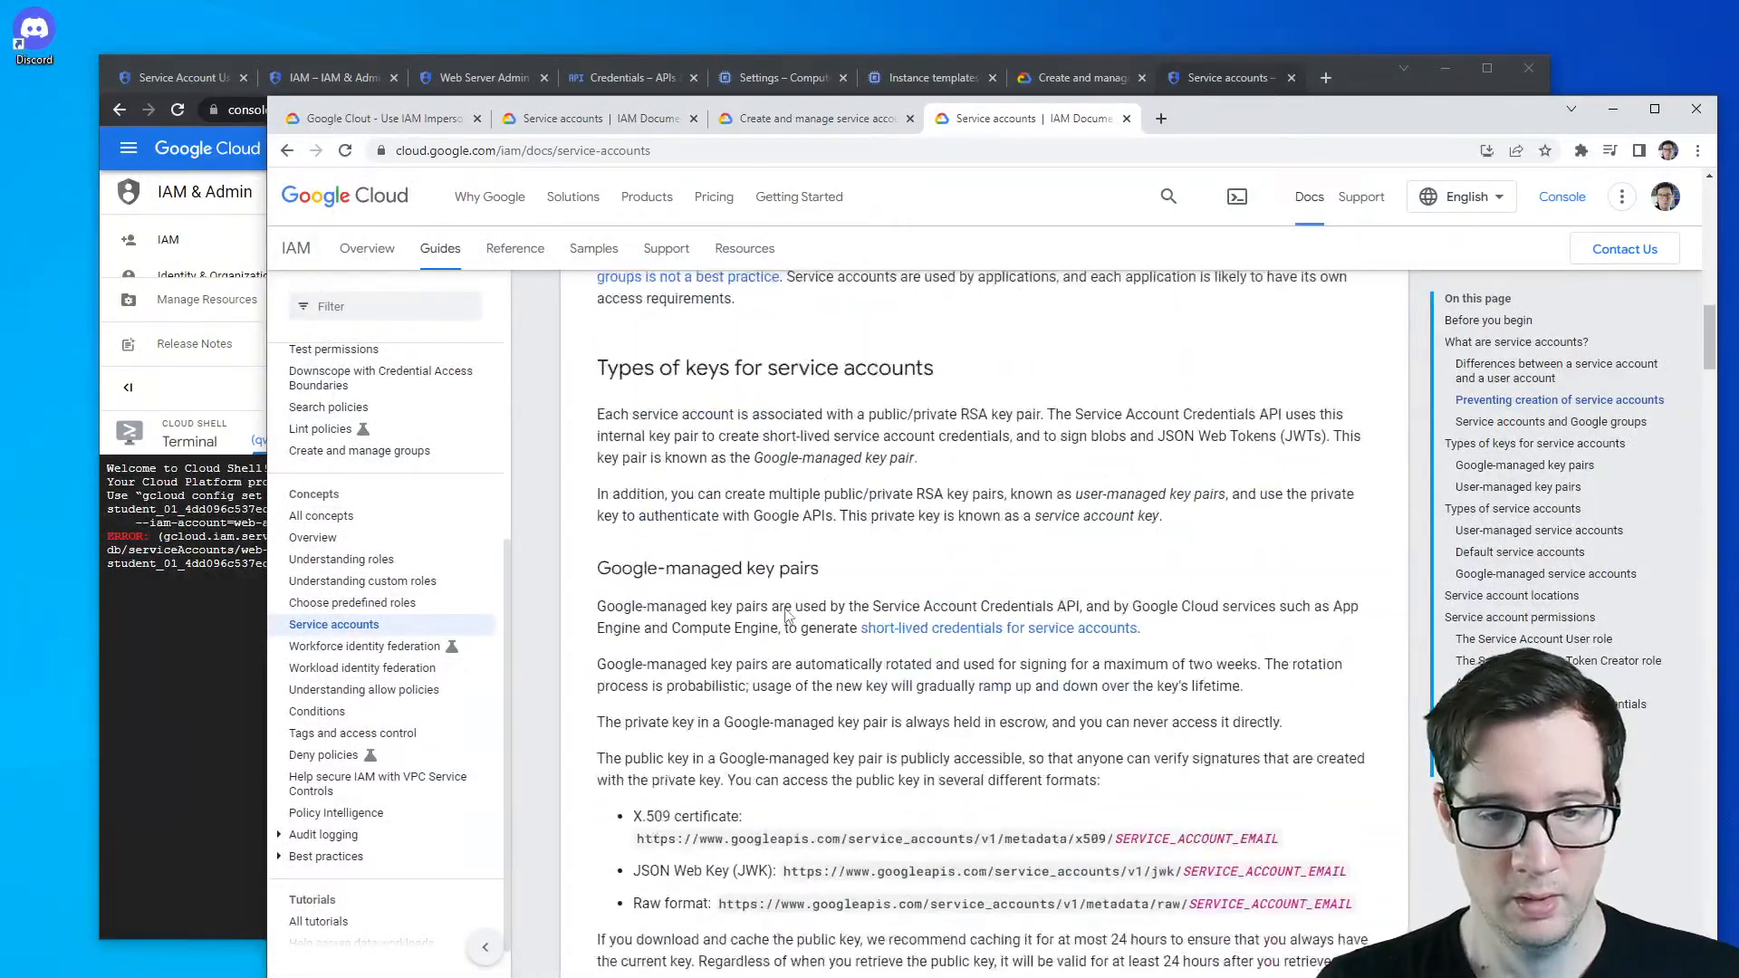
pyautogui.scroll(-2, 790, 591)
pyautogui.hotkey('ctrl', 'f')
pyautogui.write('token')
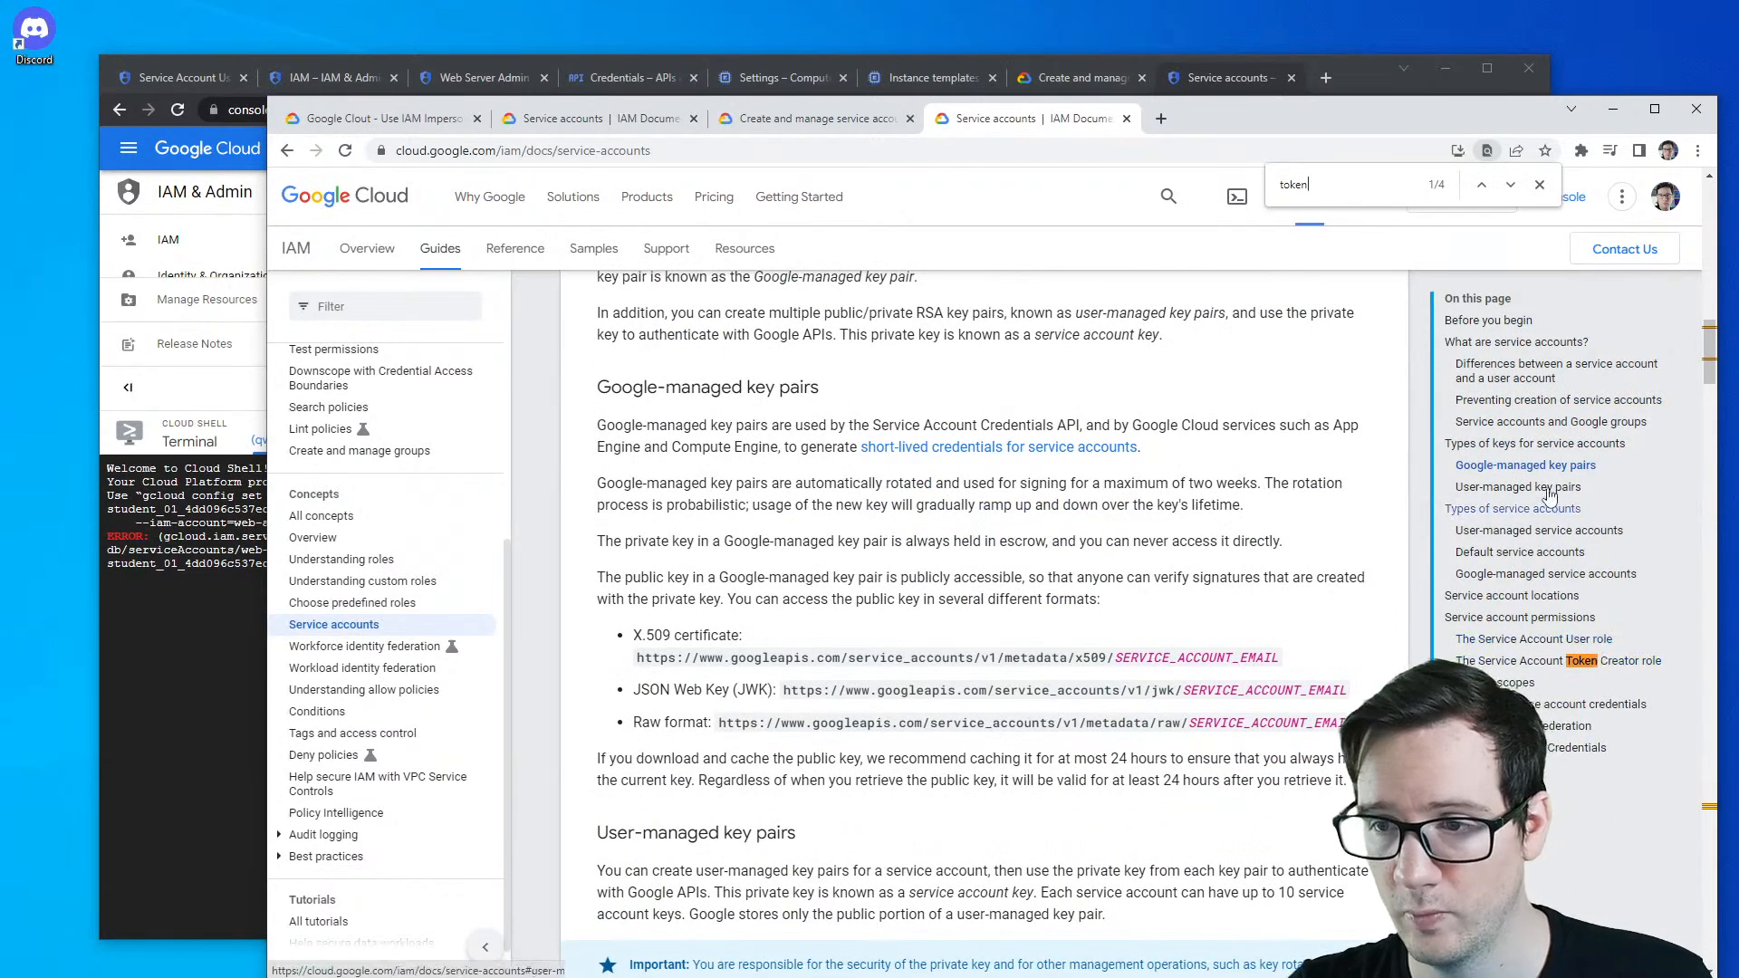
pyautogui.click(1543, 668)
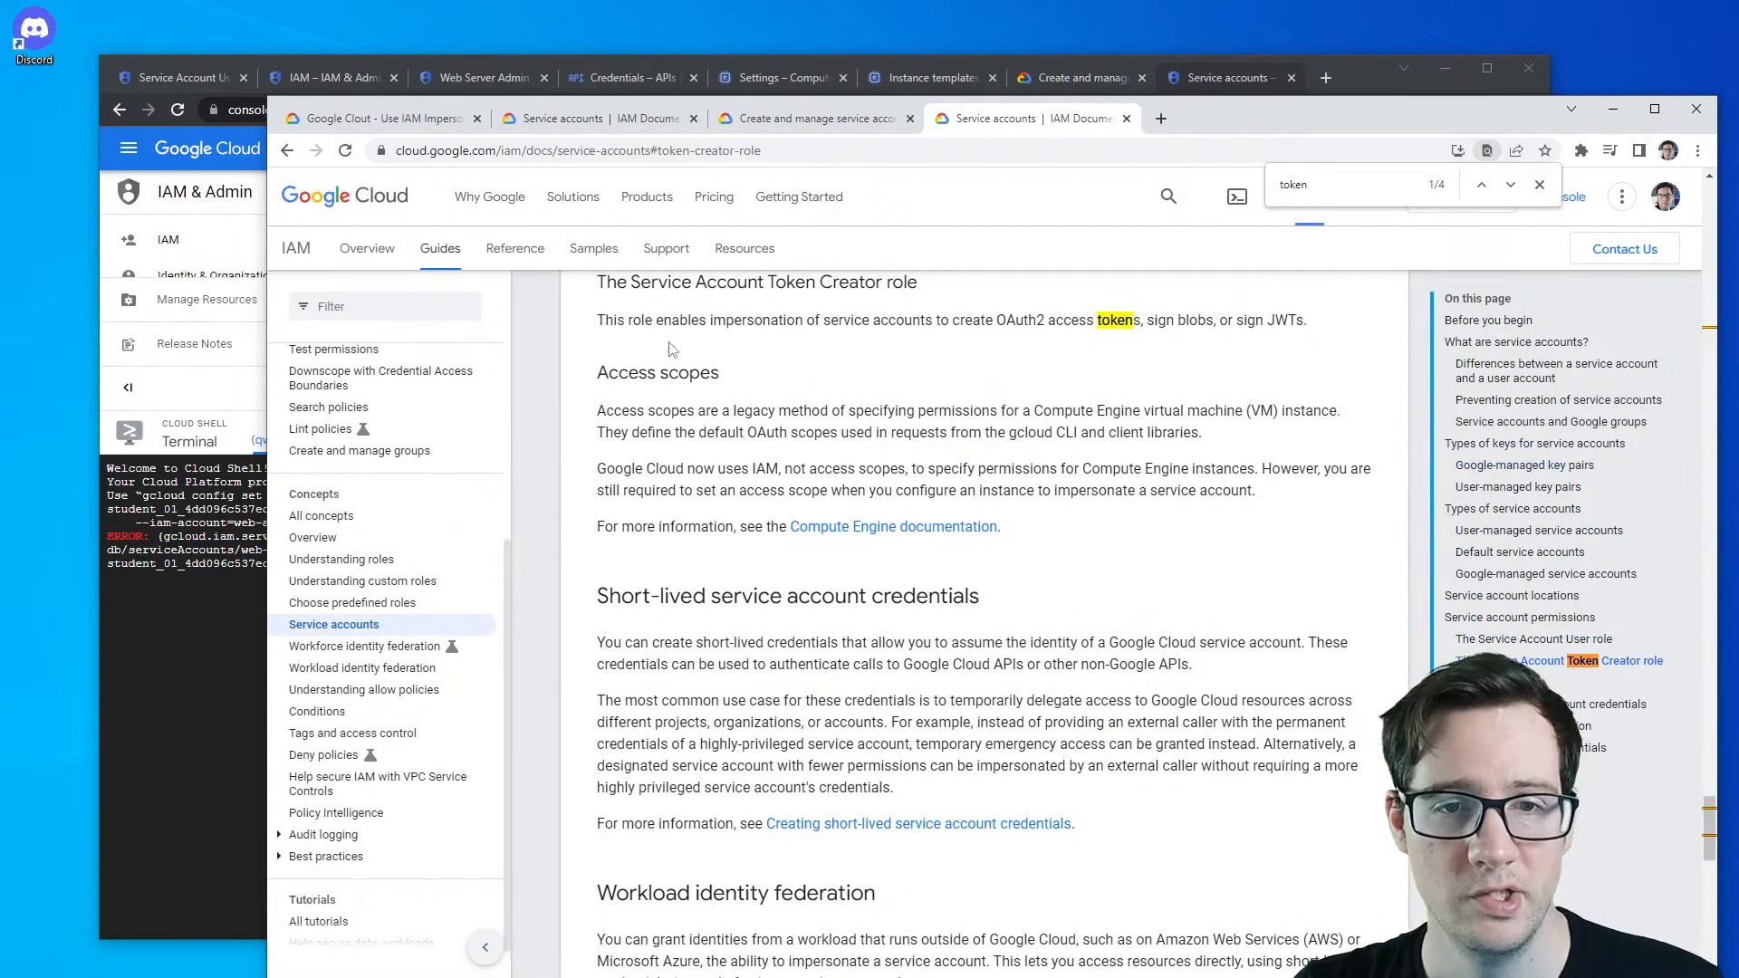
# - Read what the Service Account Token Creator role allows in the IAM Service accounts documentation
pyautogui.moveTo(694, 316); pyautogui.dragTo(809, 316)
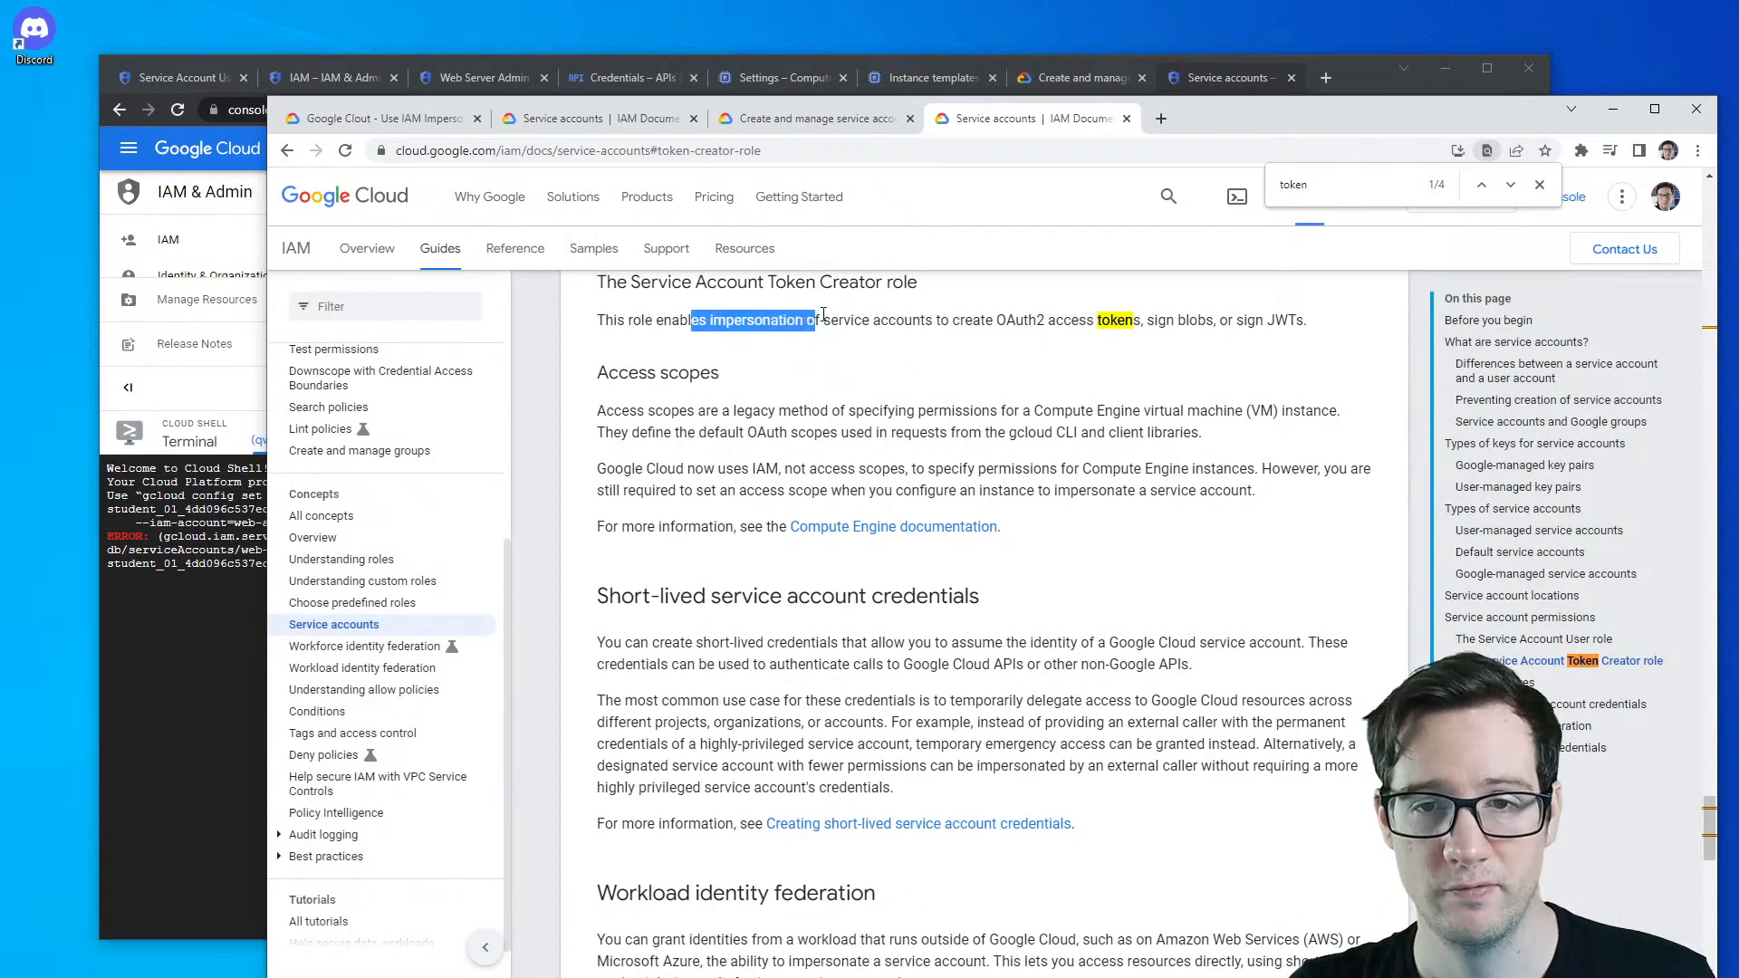
pyautogui.moveTo(997, 319); pyautogui.dragTo(1143, 319)
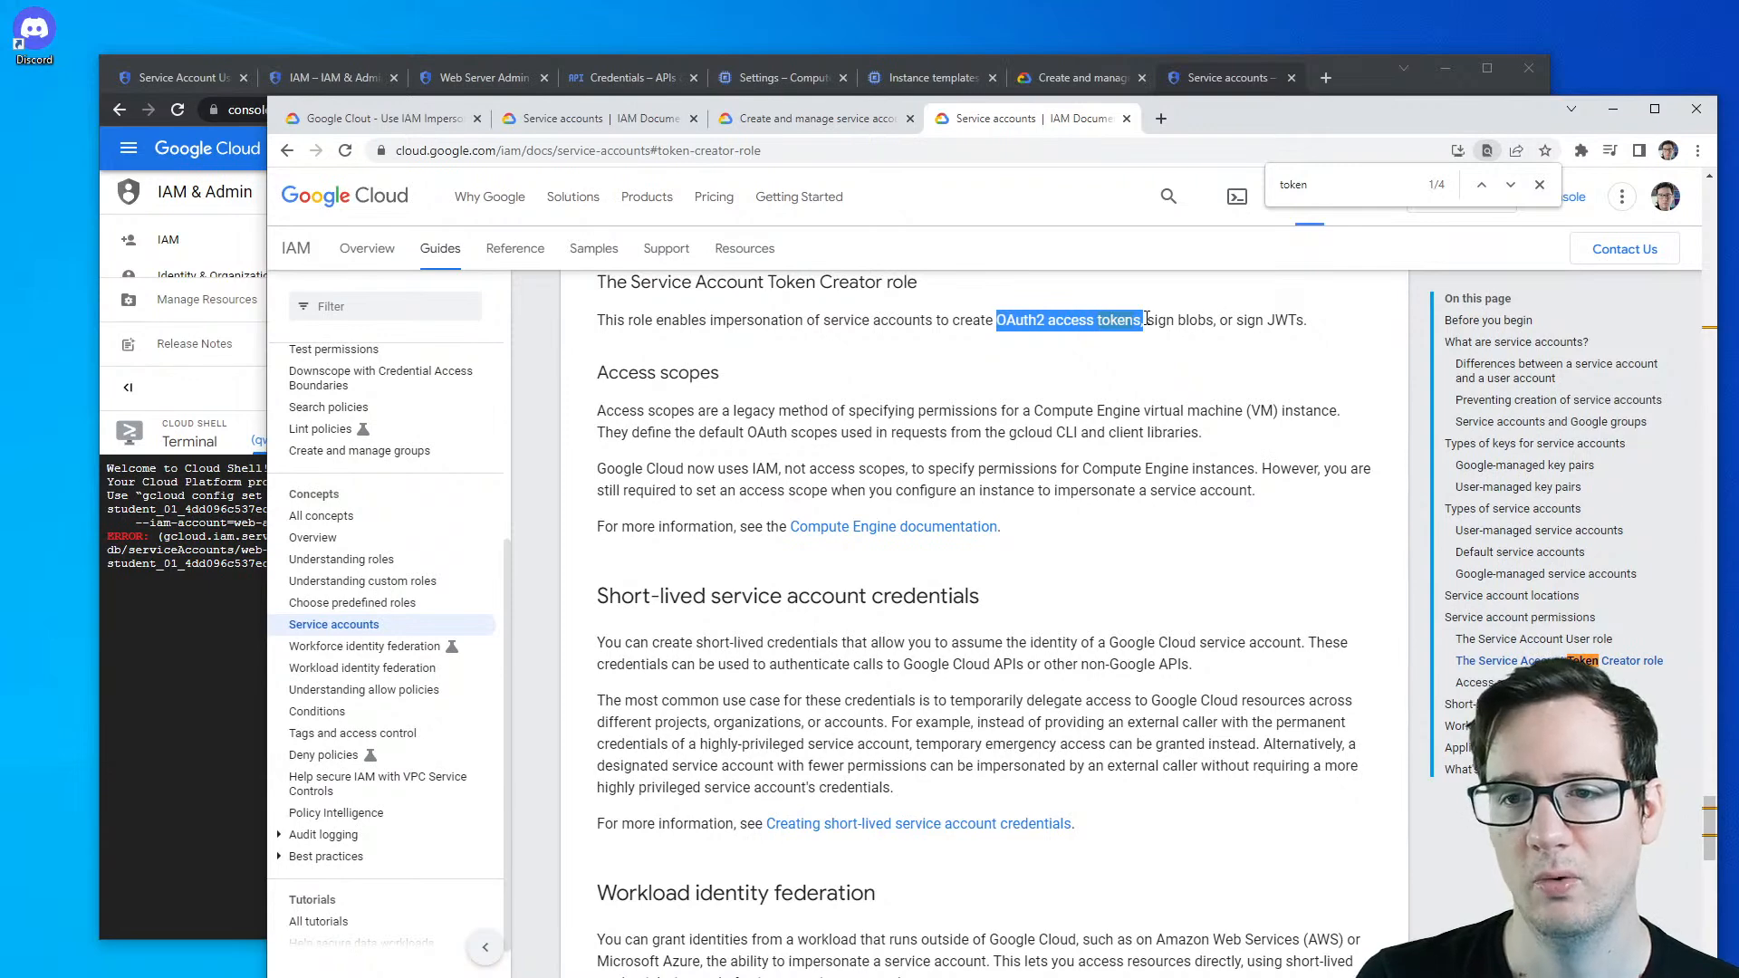
pyautogui.moveTo(1030, 320); pyautogui.dragTo(1356, 316)
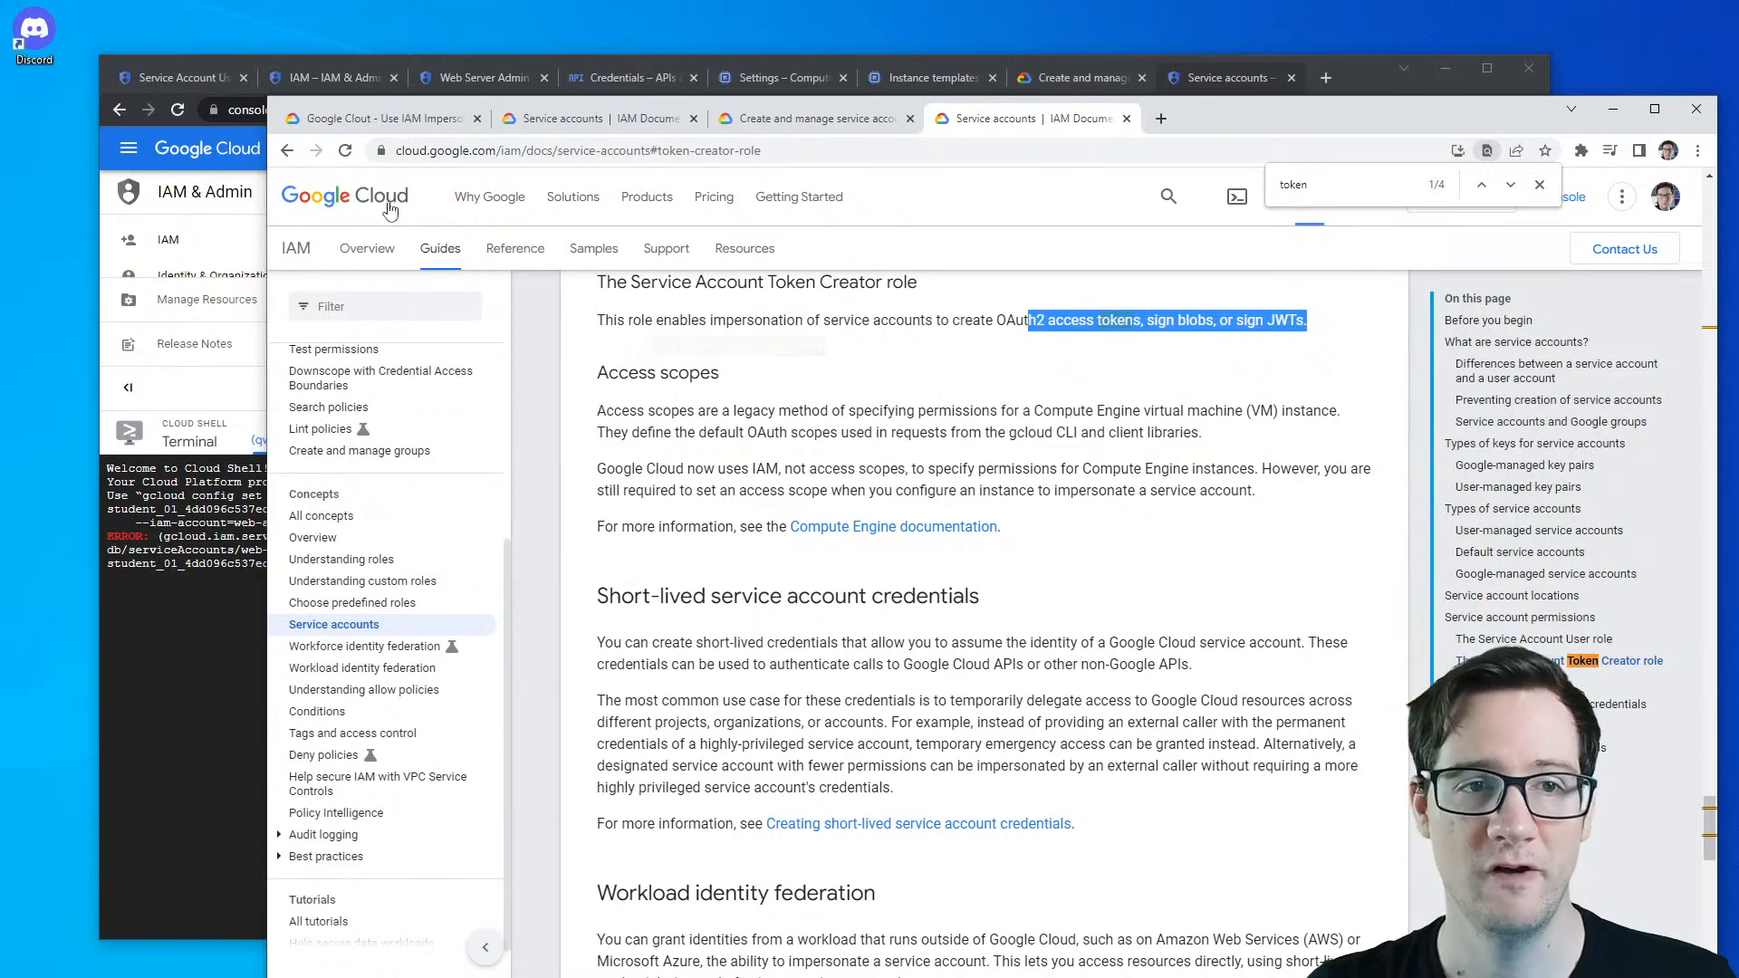
# - Rate the ended lab four stars with the comment "Hard challenge" and submit the feedback
pyautogui.click(365, 136)
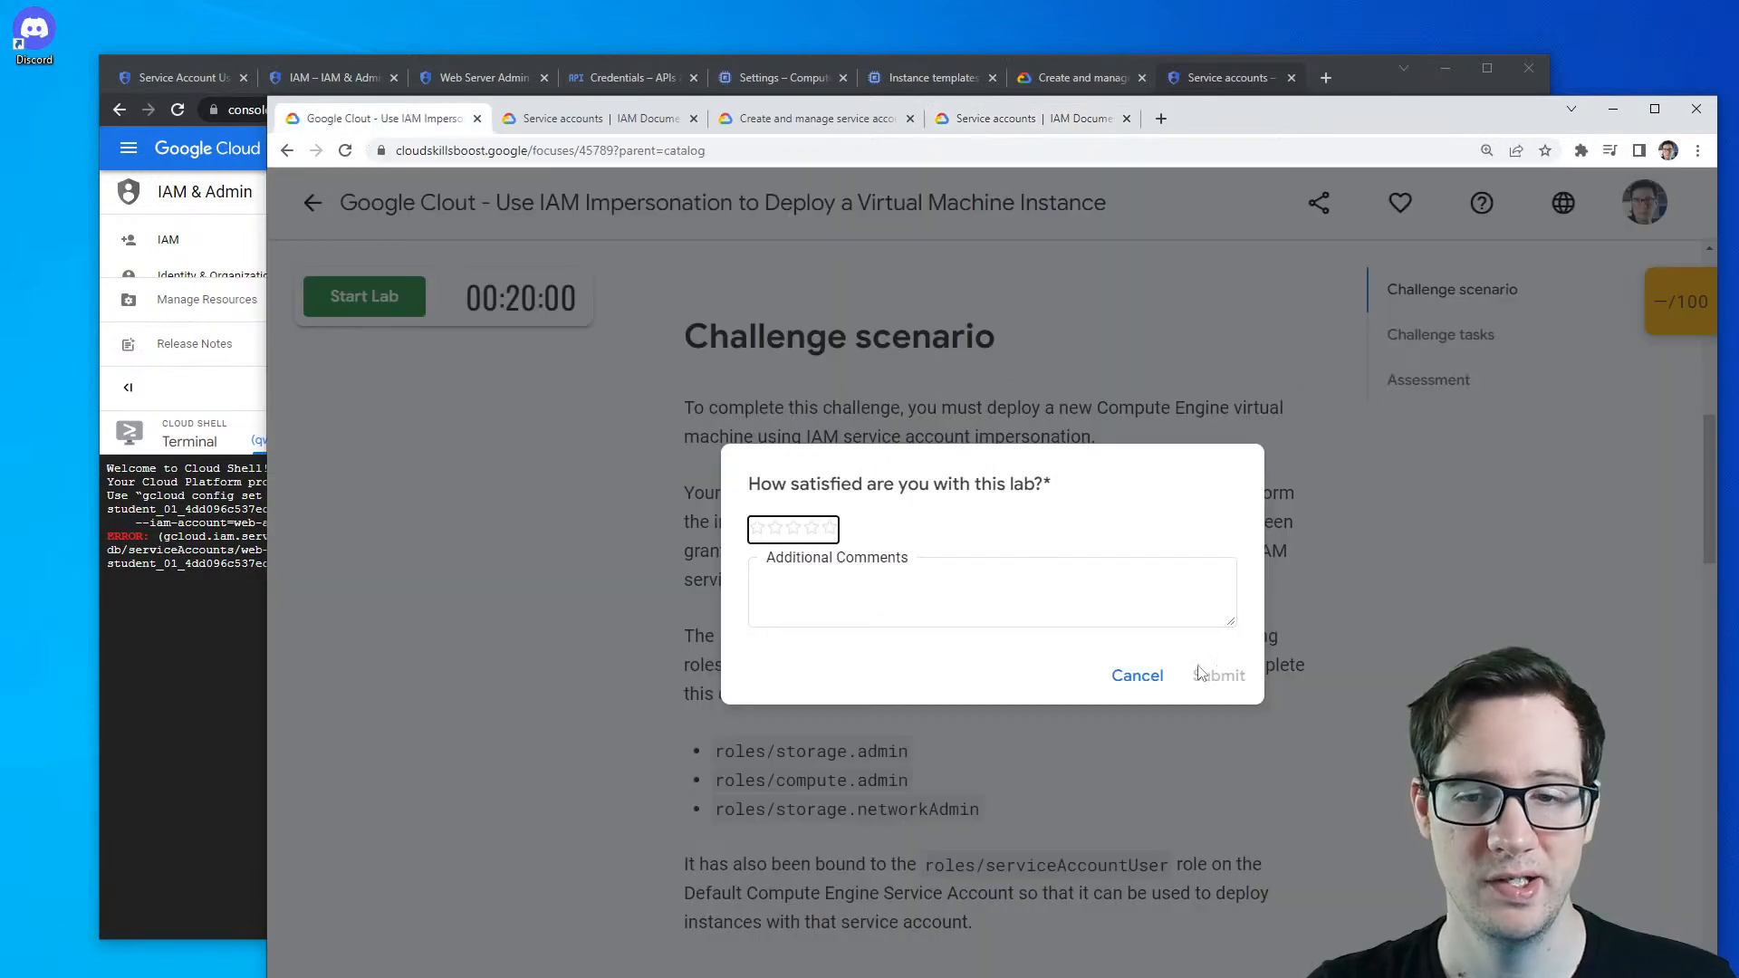
pyautogui.click(861, 598)
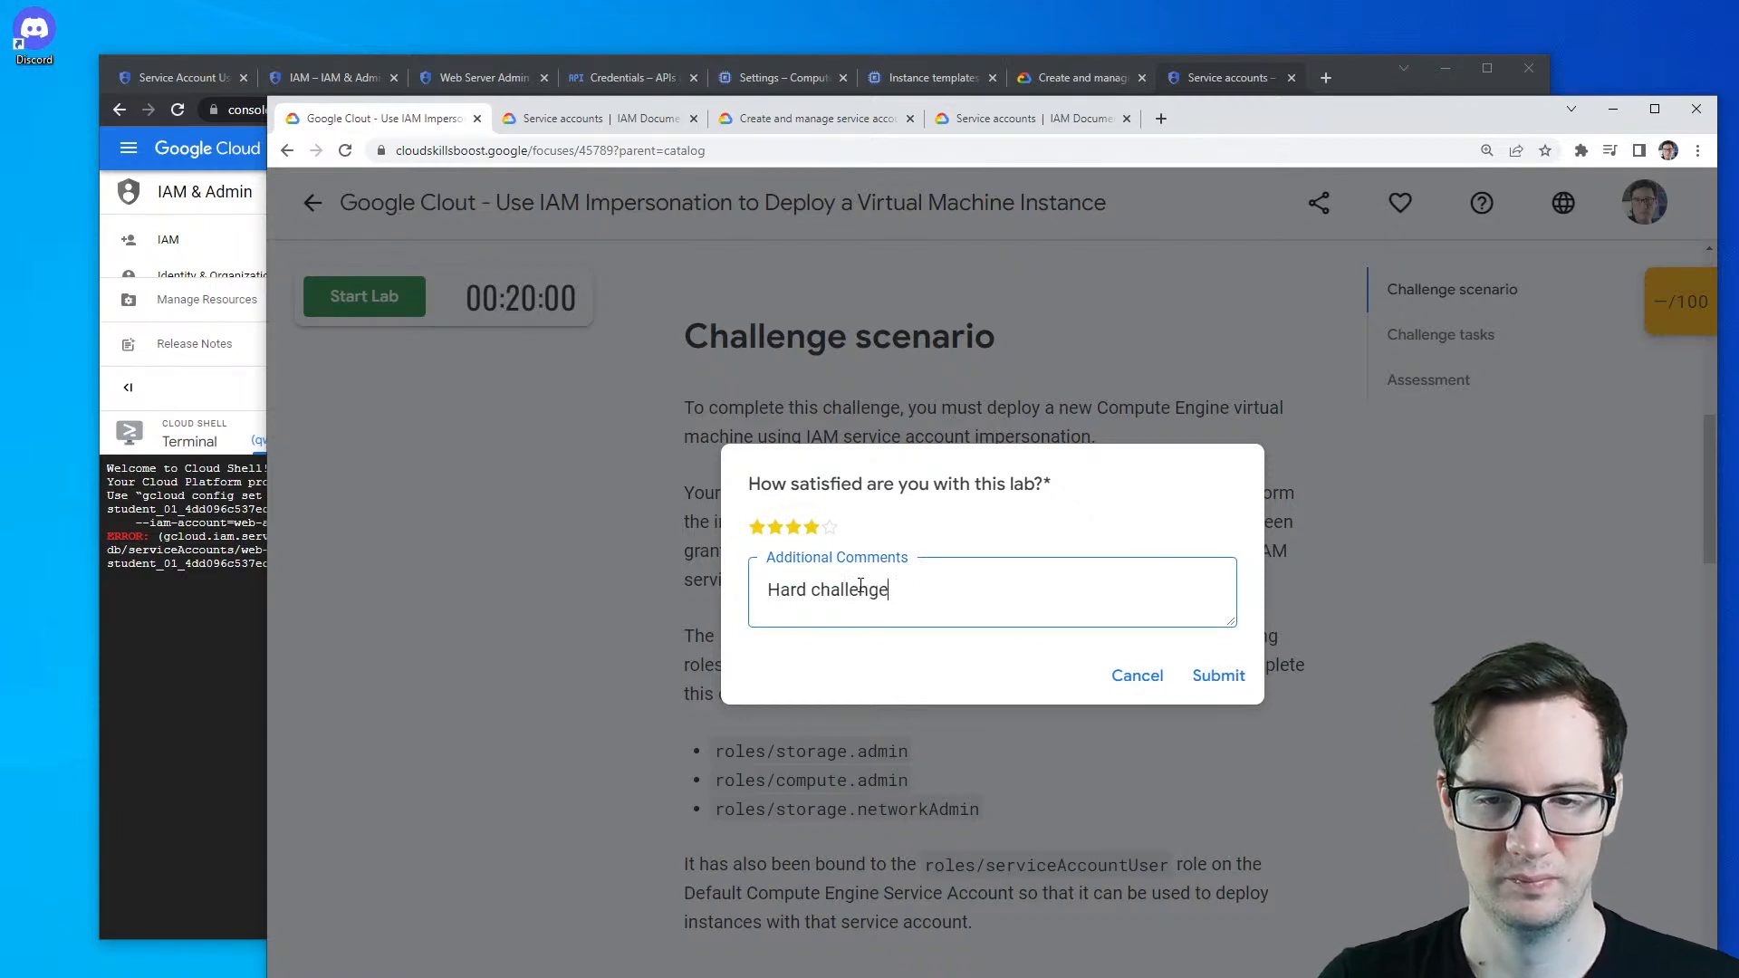
pyautogui.click(1218, 675)
# - Close every tab of the old lab's incognito console window, leaving the site when asked, and start the Google Clout lab again
pyautogui.click(220, 597)
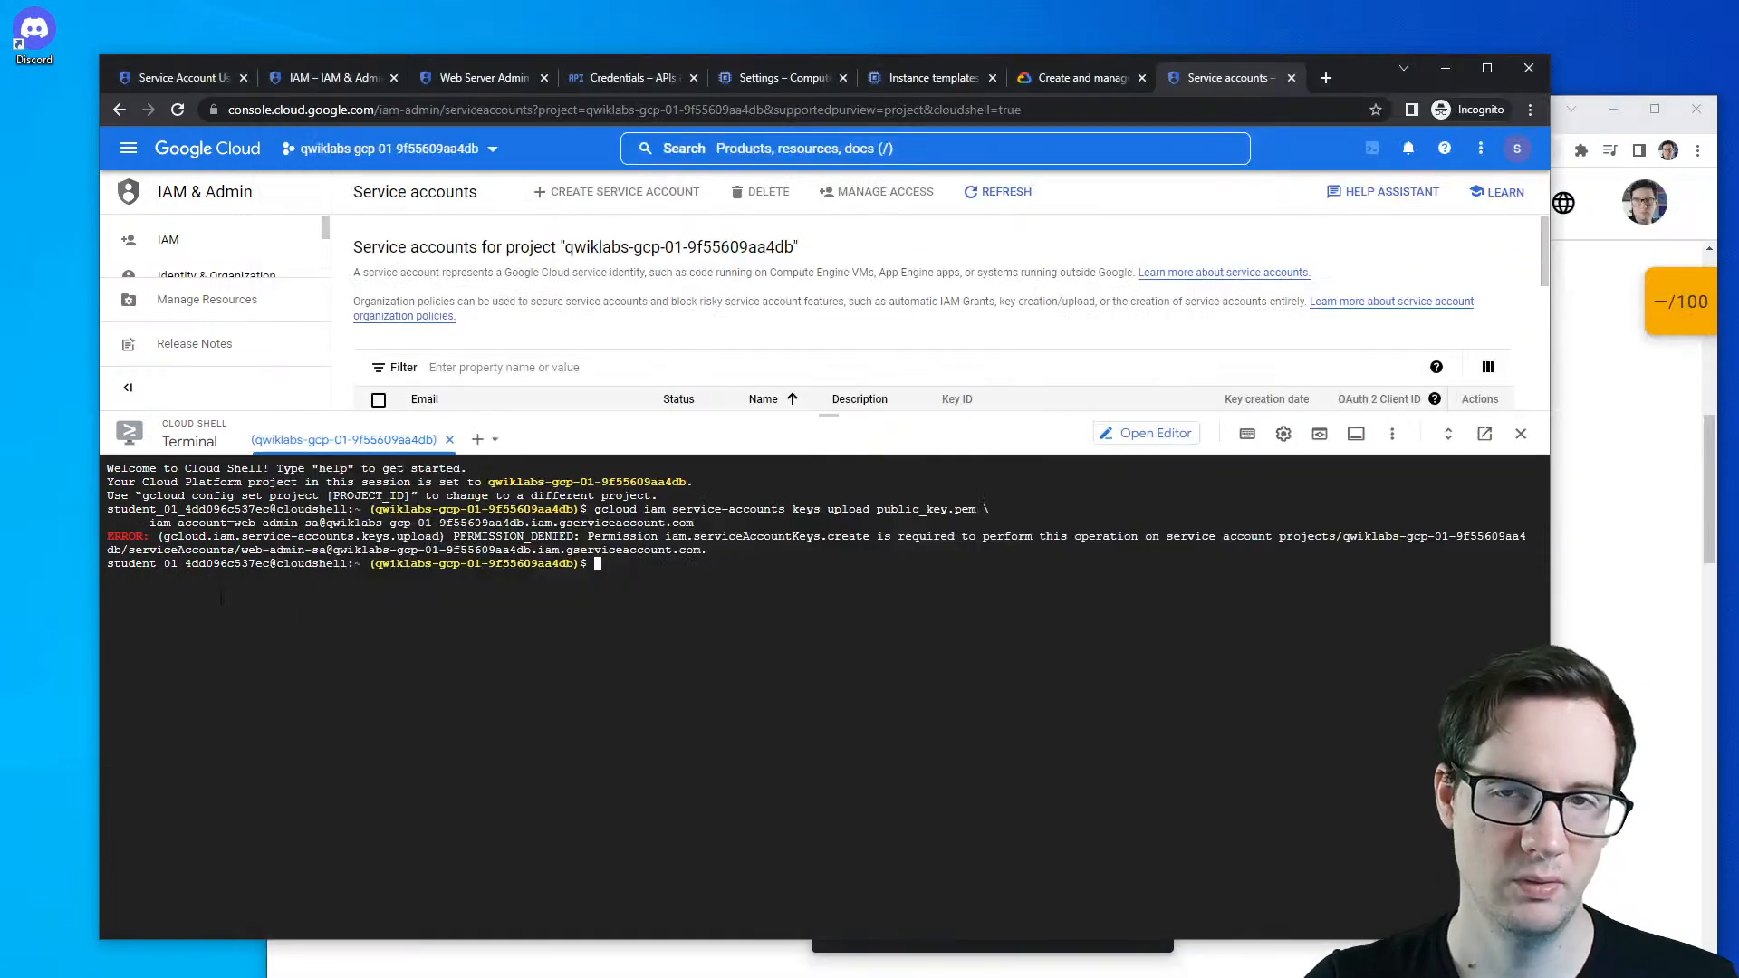
pyautogui.click(1292, 79)
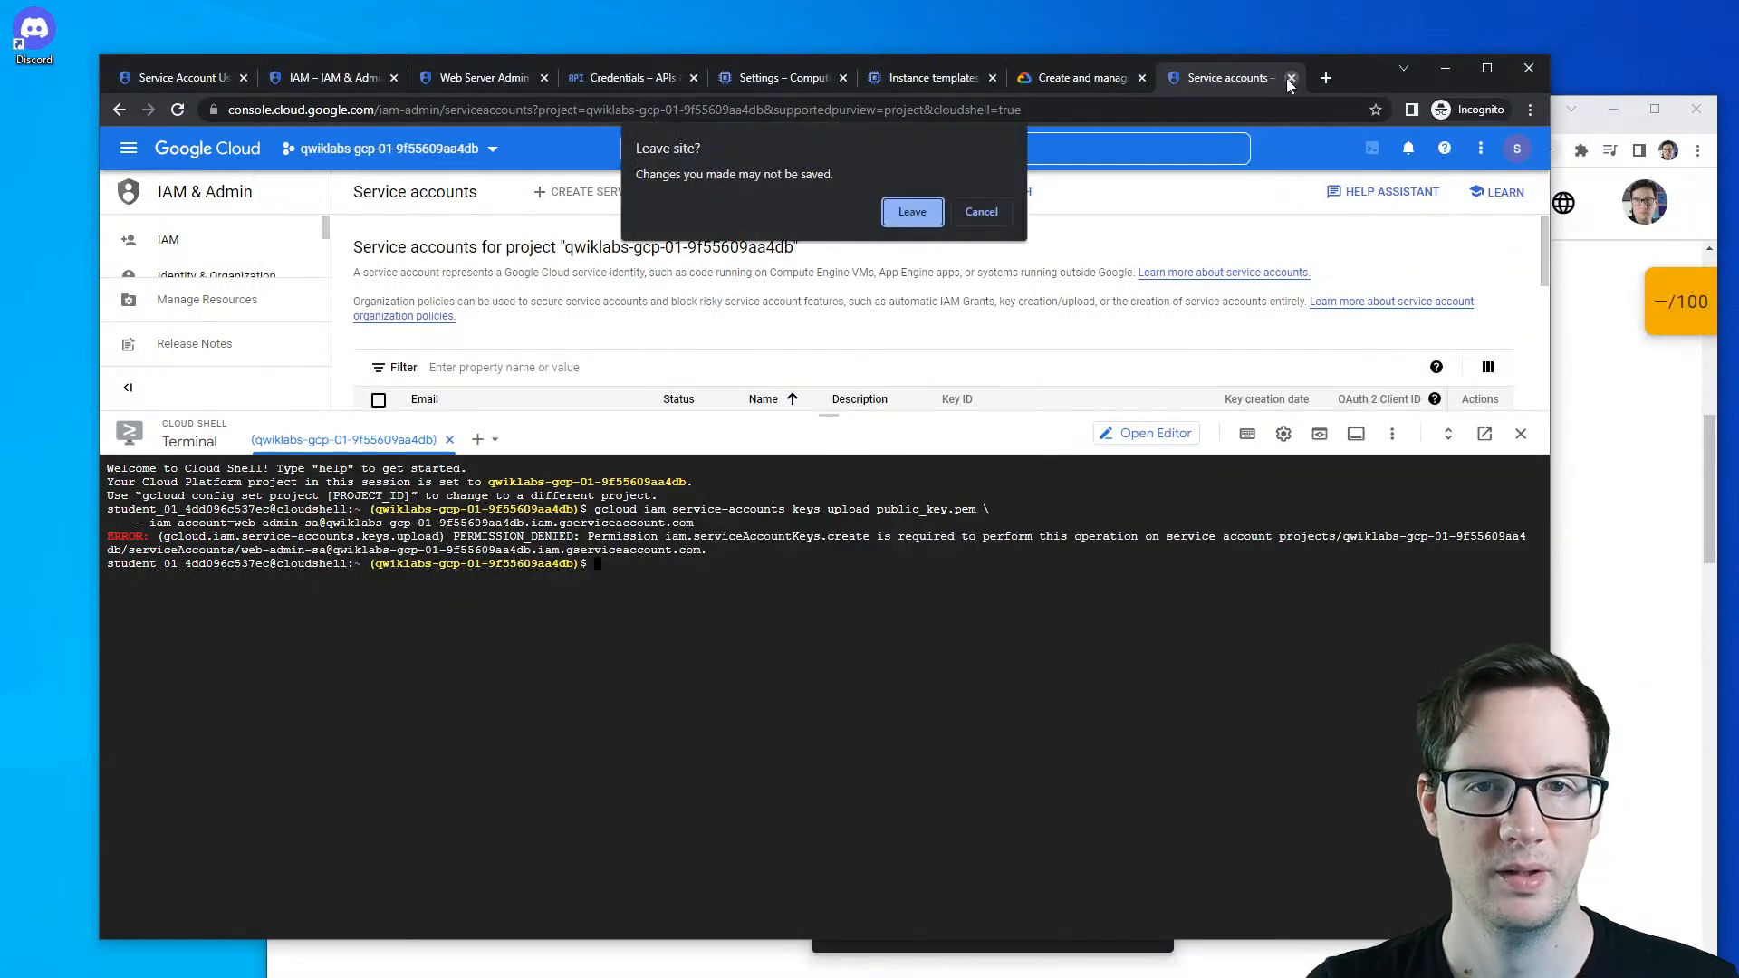
pyautogui.click(922, 222)
pyautogui.click(222, 78)
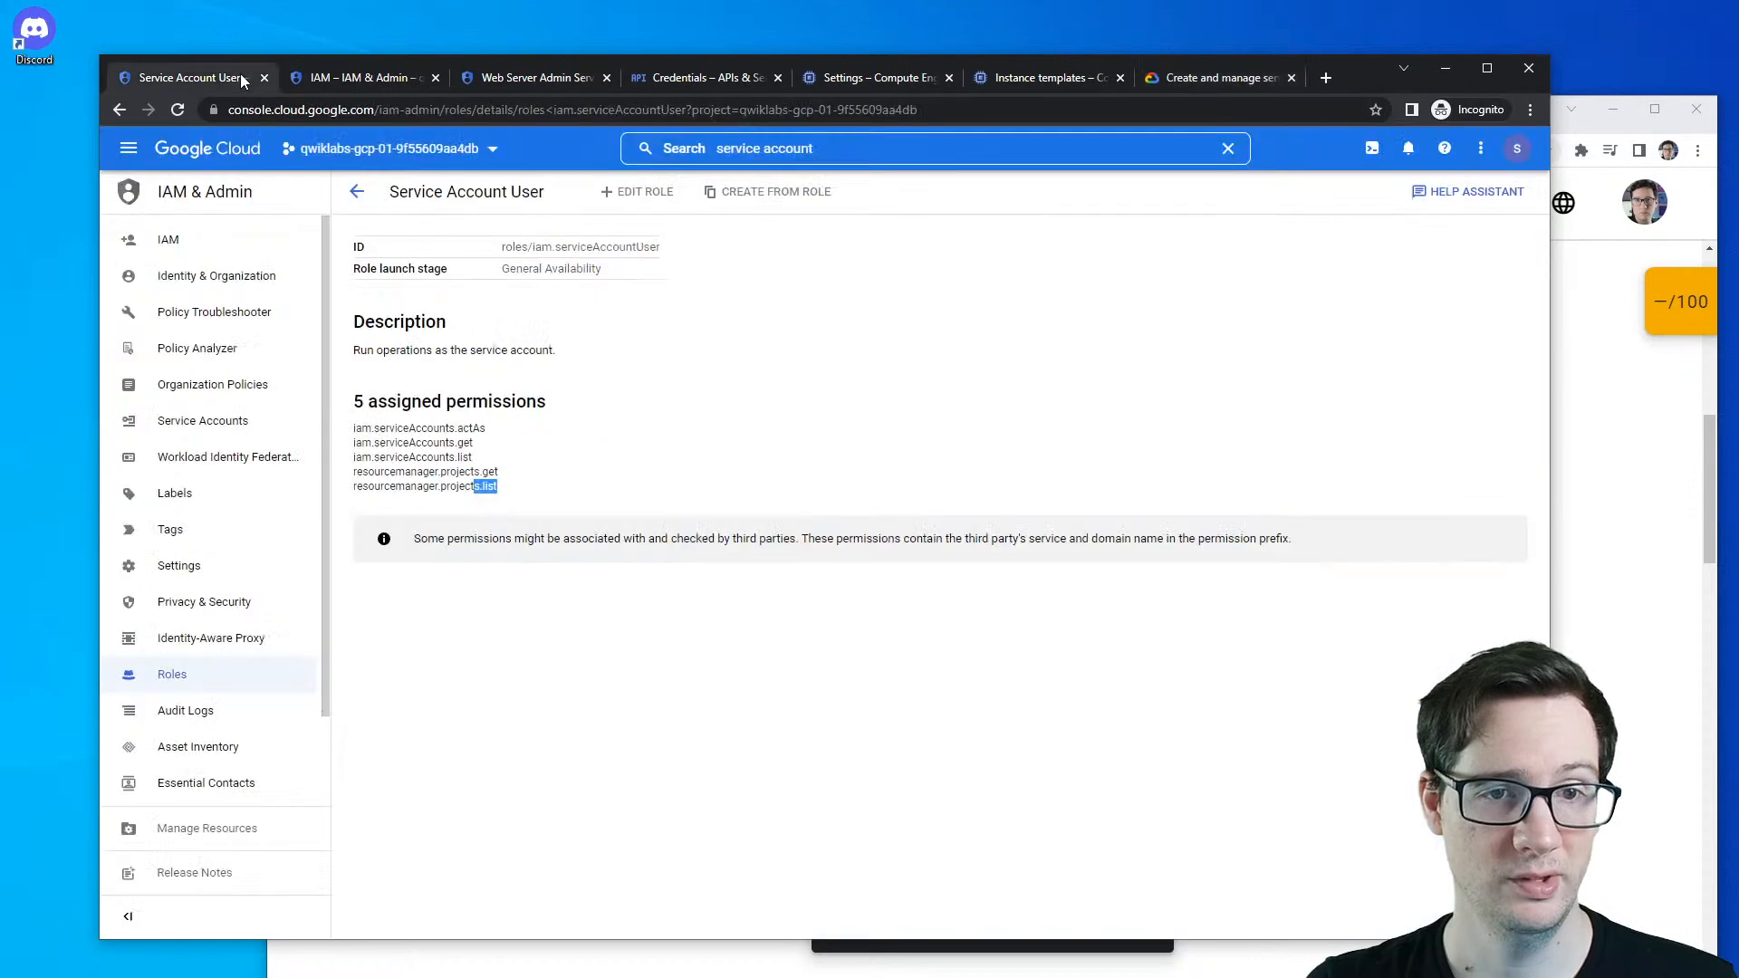
pyautogui.click(264, 77)
pyautogui.click(264, 77)
pyautogui.click(265, 77)
pyautogui.middleClick(265, 77)
pyautogui.middleClick(264, 77)
pyautogui.middleClick(265, 77)
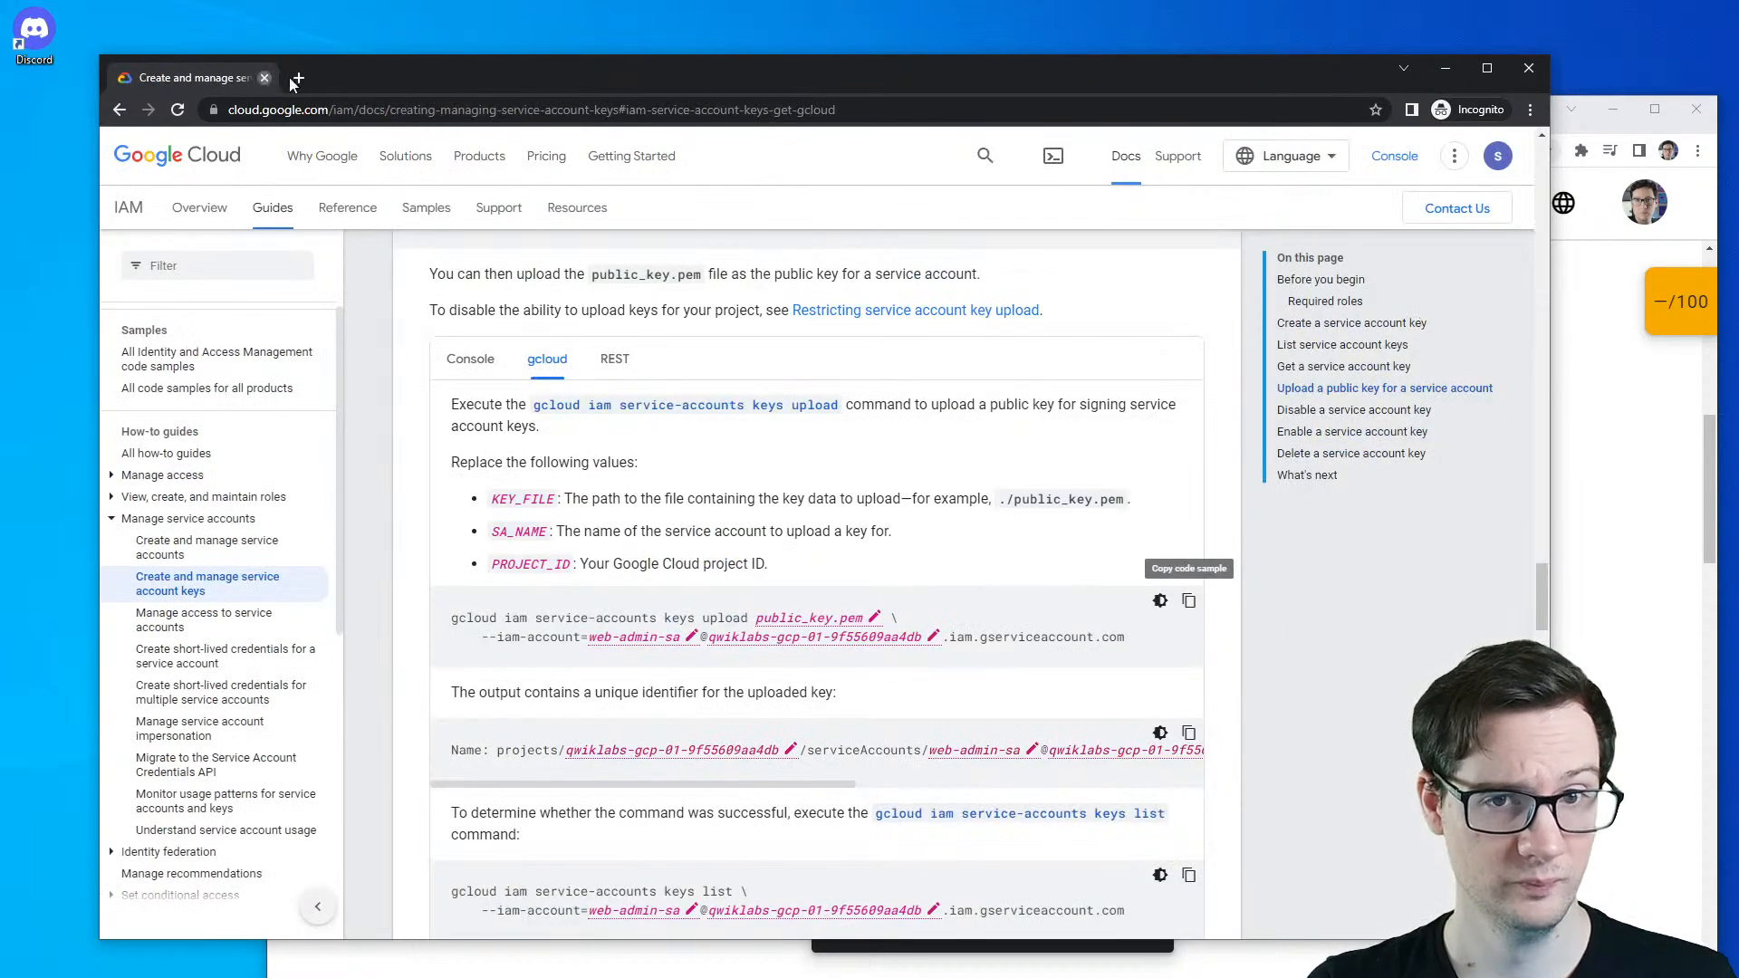
pyautogui.middleClick(264, 77)
pyautogui.click(388, 296)
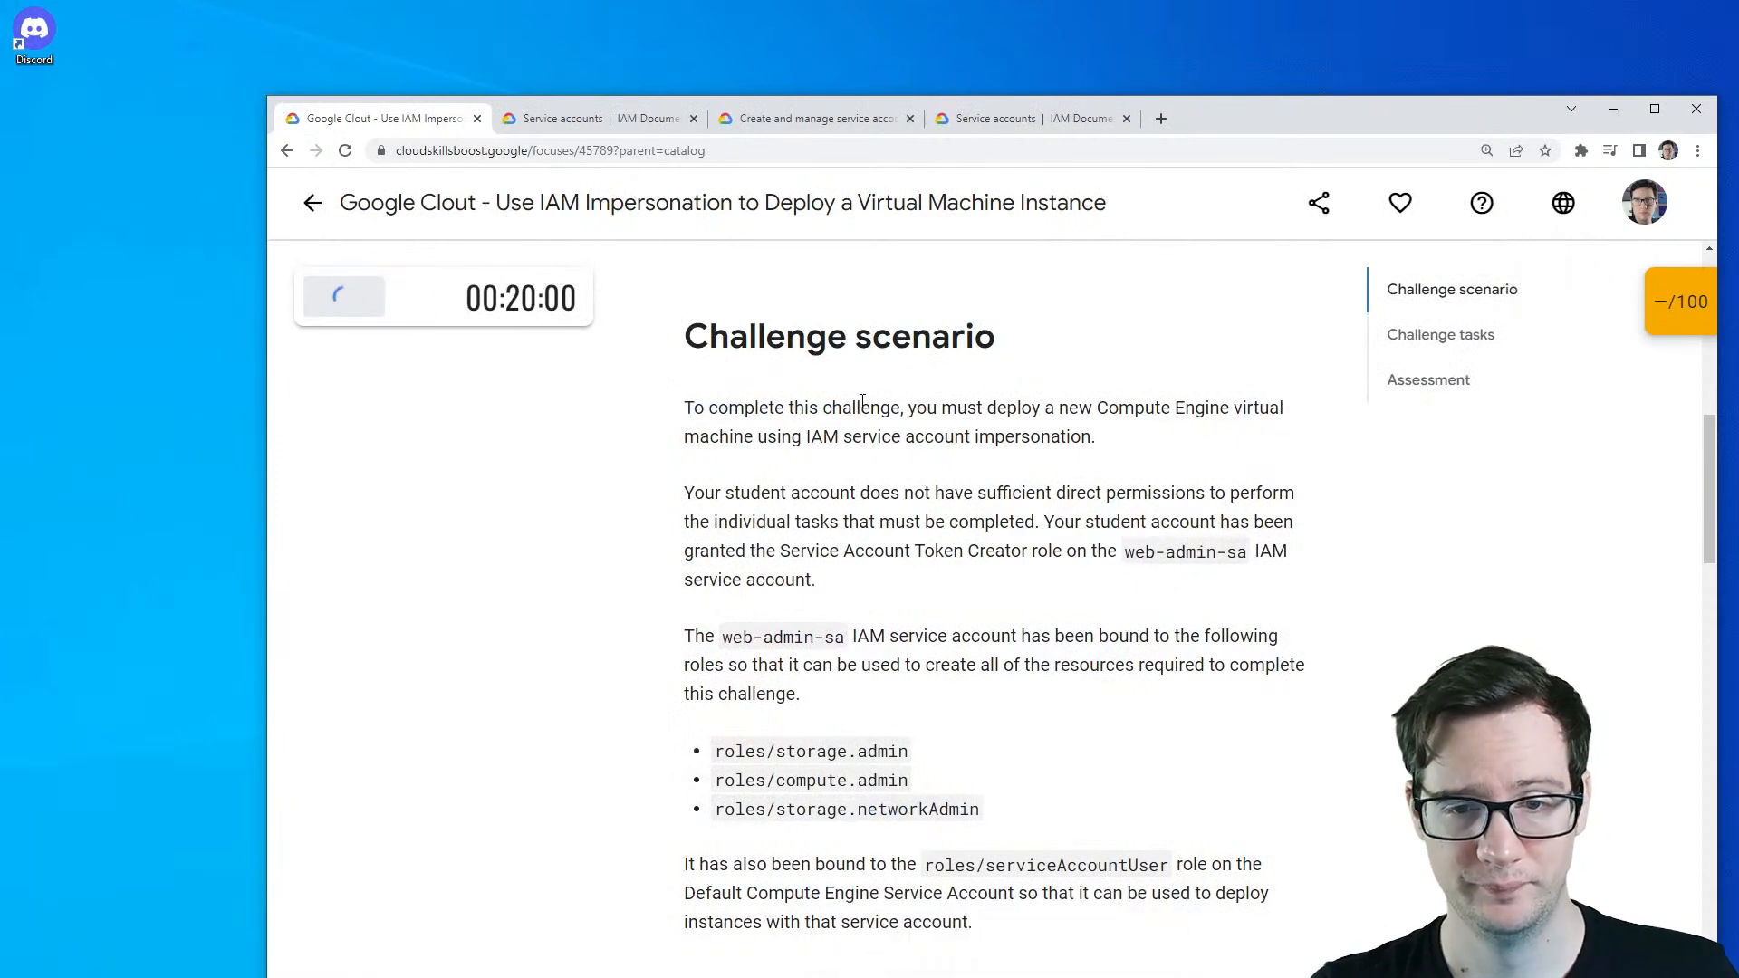
# - Read the Short-lived service account credentials section and open the Creating short-lived service account credentials link in a new tab
pyautogui.click(995, 125)
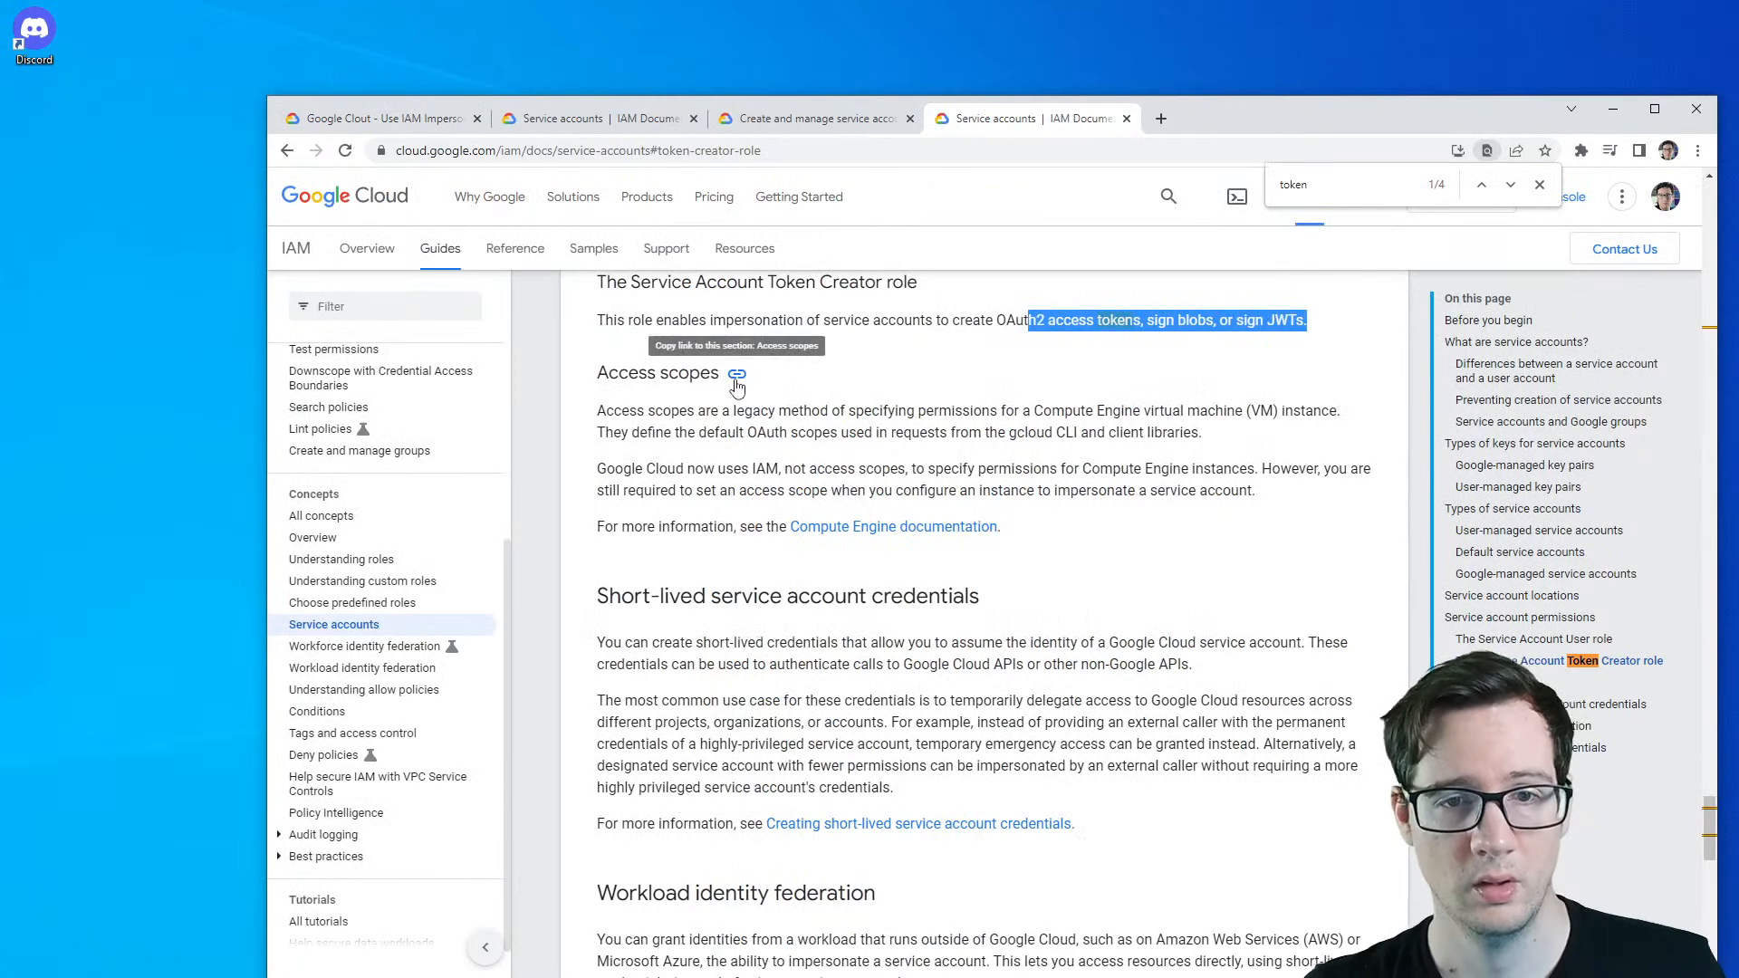
pyautogui.moveTo(821, 320); pyautogui.dragTo(1009, 317)
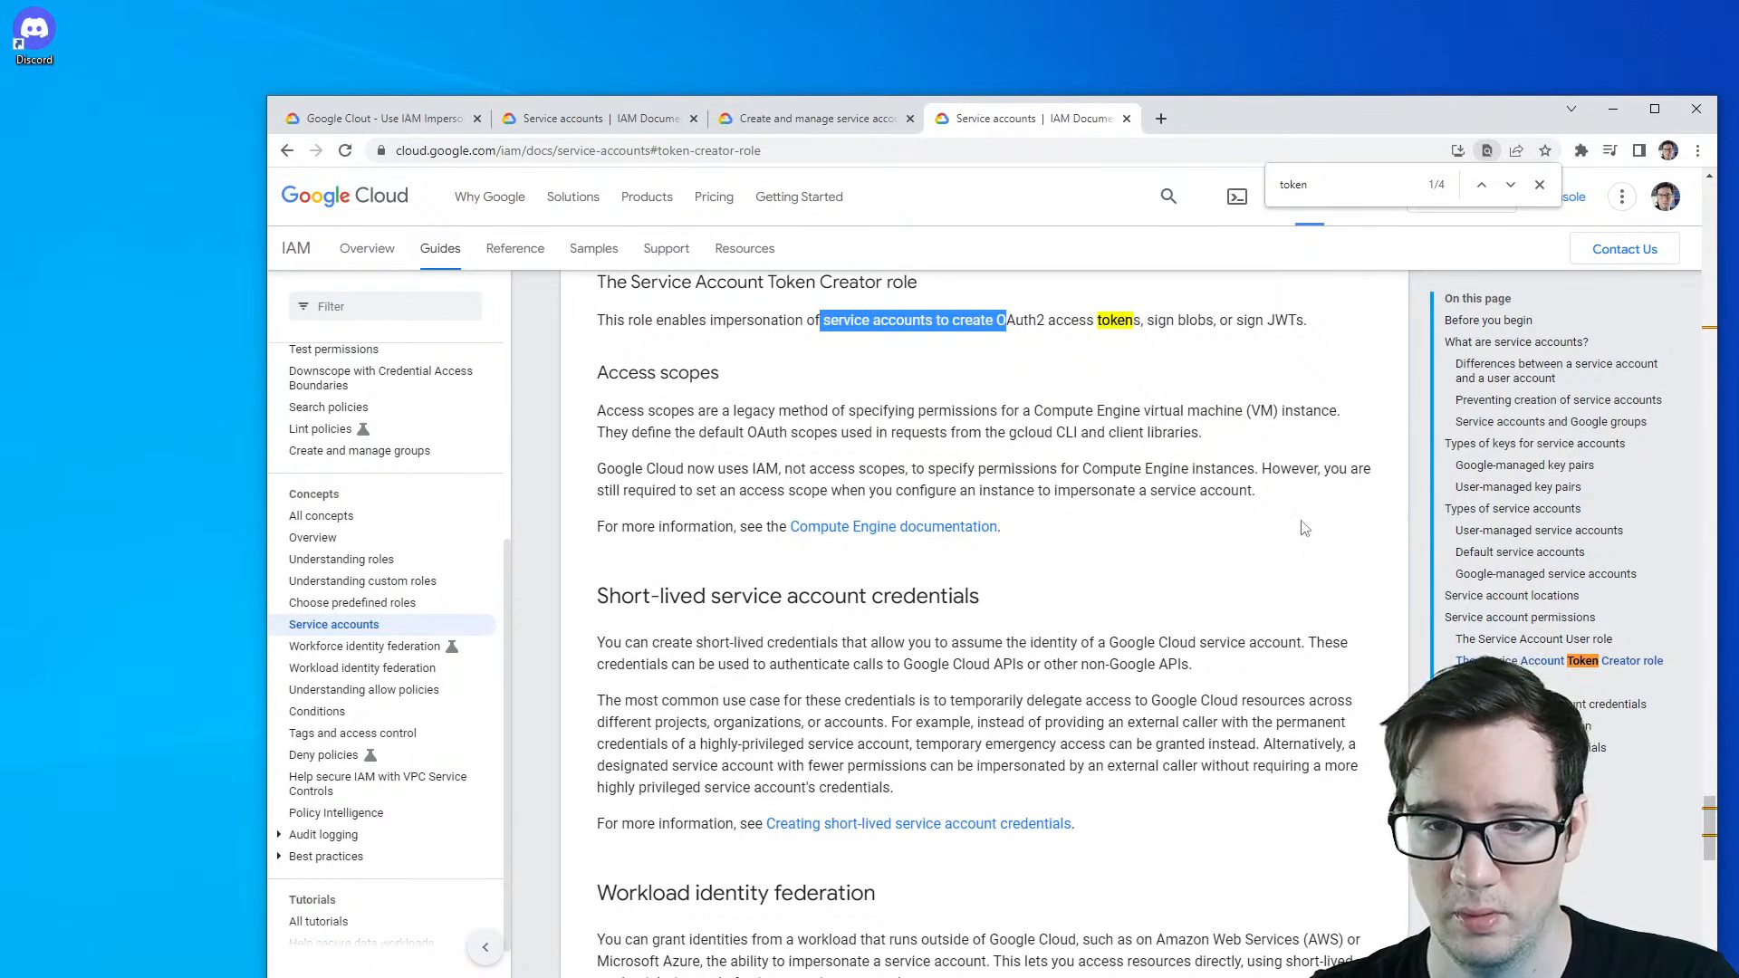
pyautogui.moveTo(634, 647); pyautogui.dragTo(1276, 637)
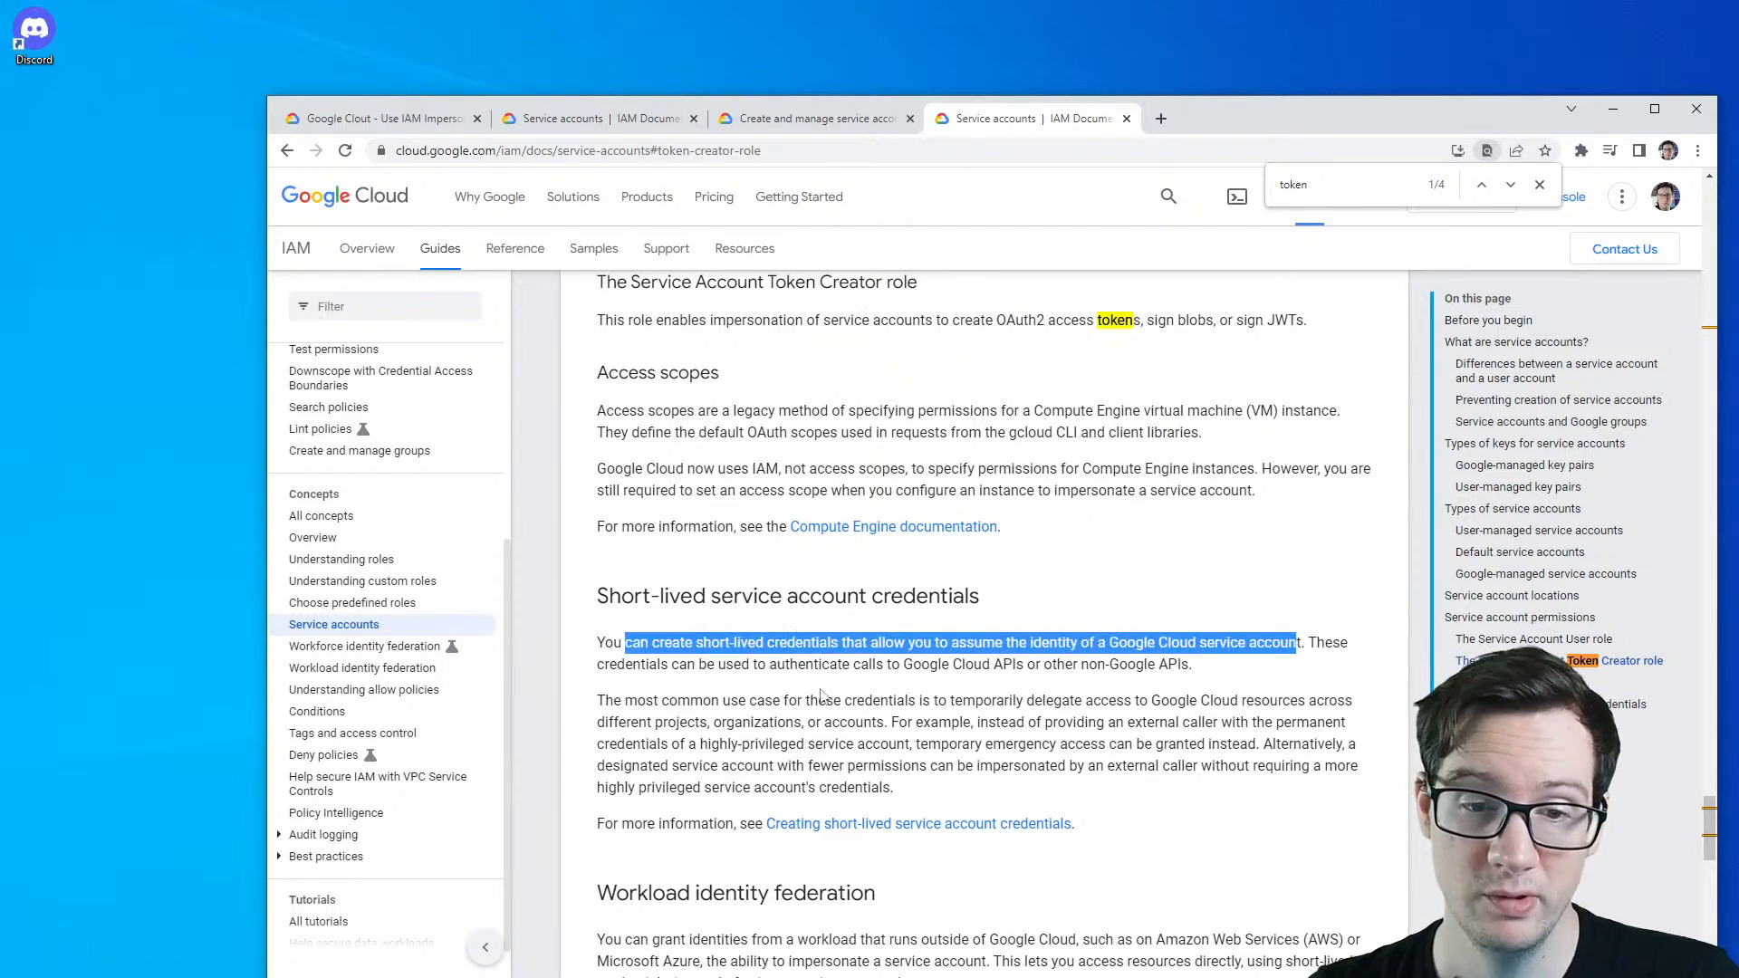
pyautogui.moveTo(696, 666); pyautogui.dragTo(1193, 666)
pyautogui.moveTo(607, 705); pyautogui.dragTo(898, 717)
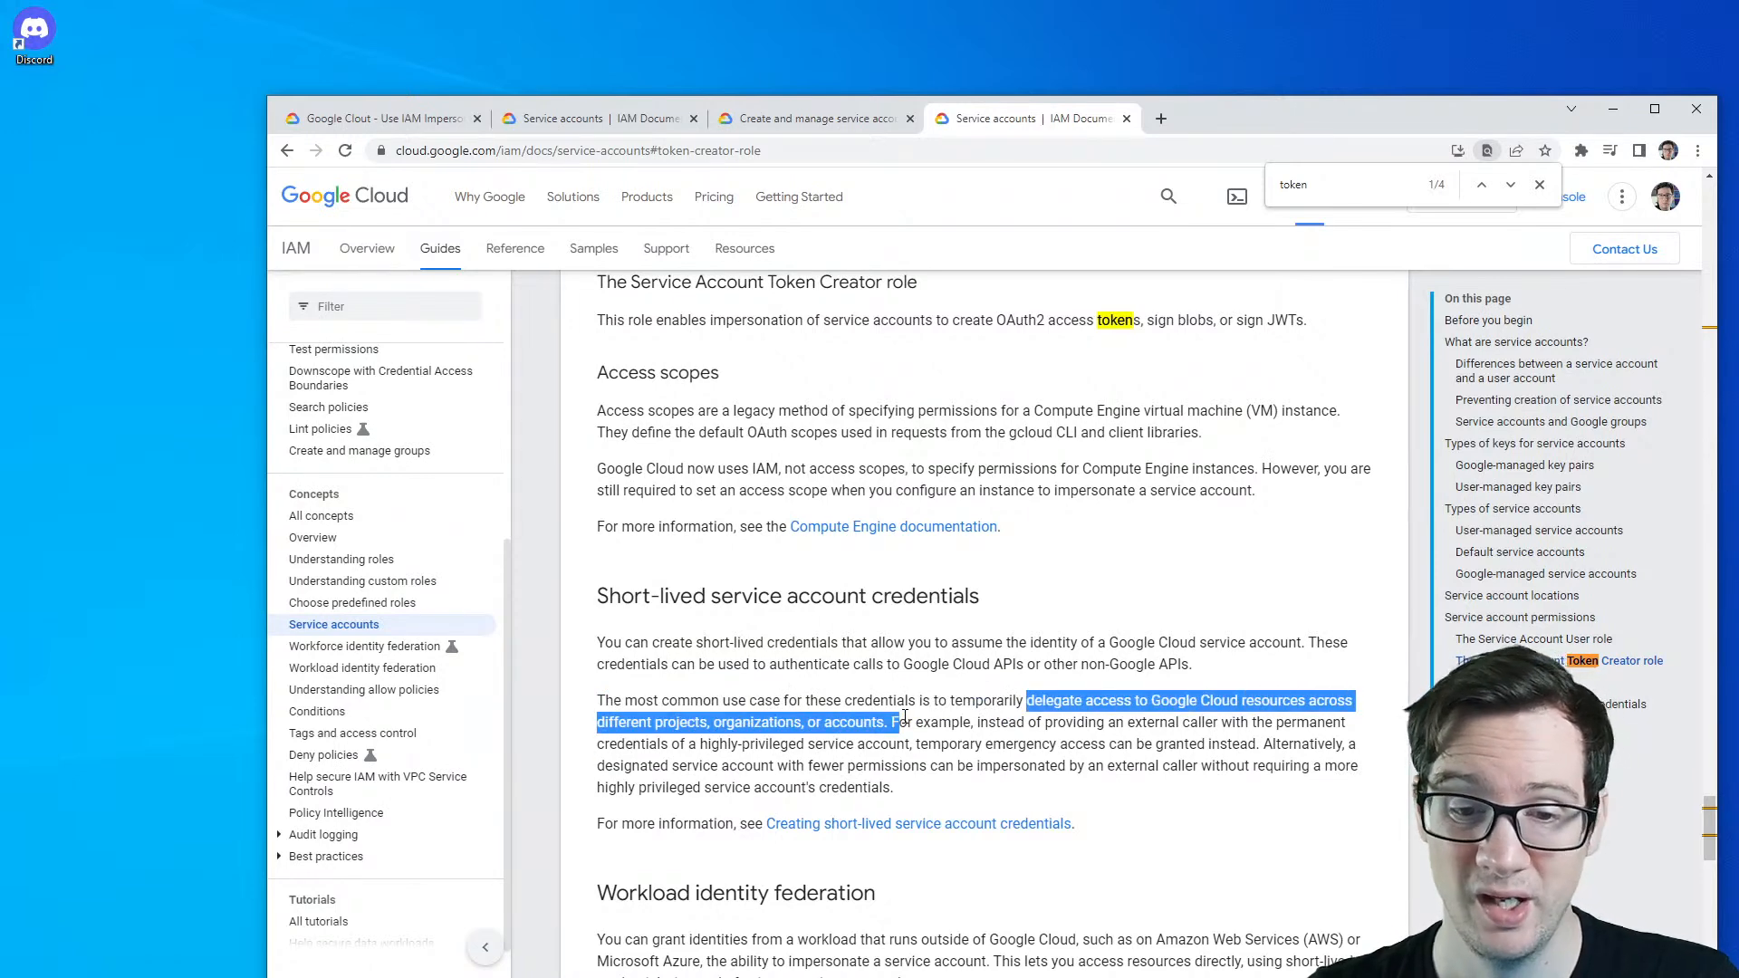
pyautogui.scroll(-3, 905, 717)
pyautogui.rightClick(939, 564)
pyautogui.click(967, 573)
# - Read the Workload identity federation section of the Service accounts page
pyautogui.moveTo(623, 645); pyautogui.dragTo(614, 667)
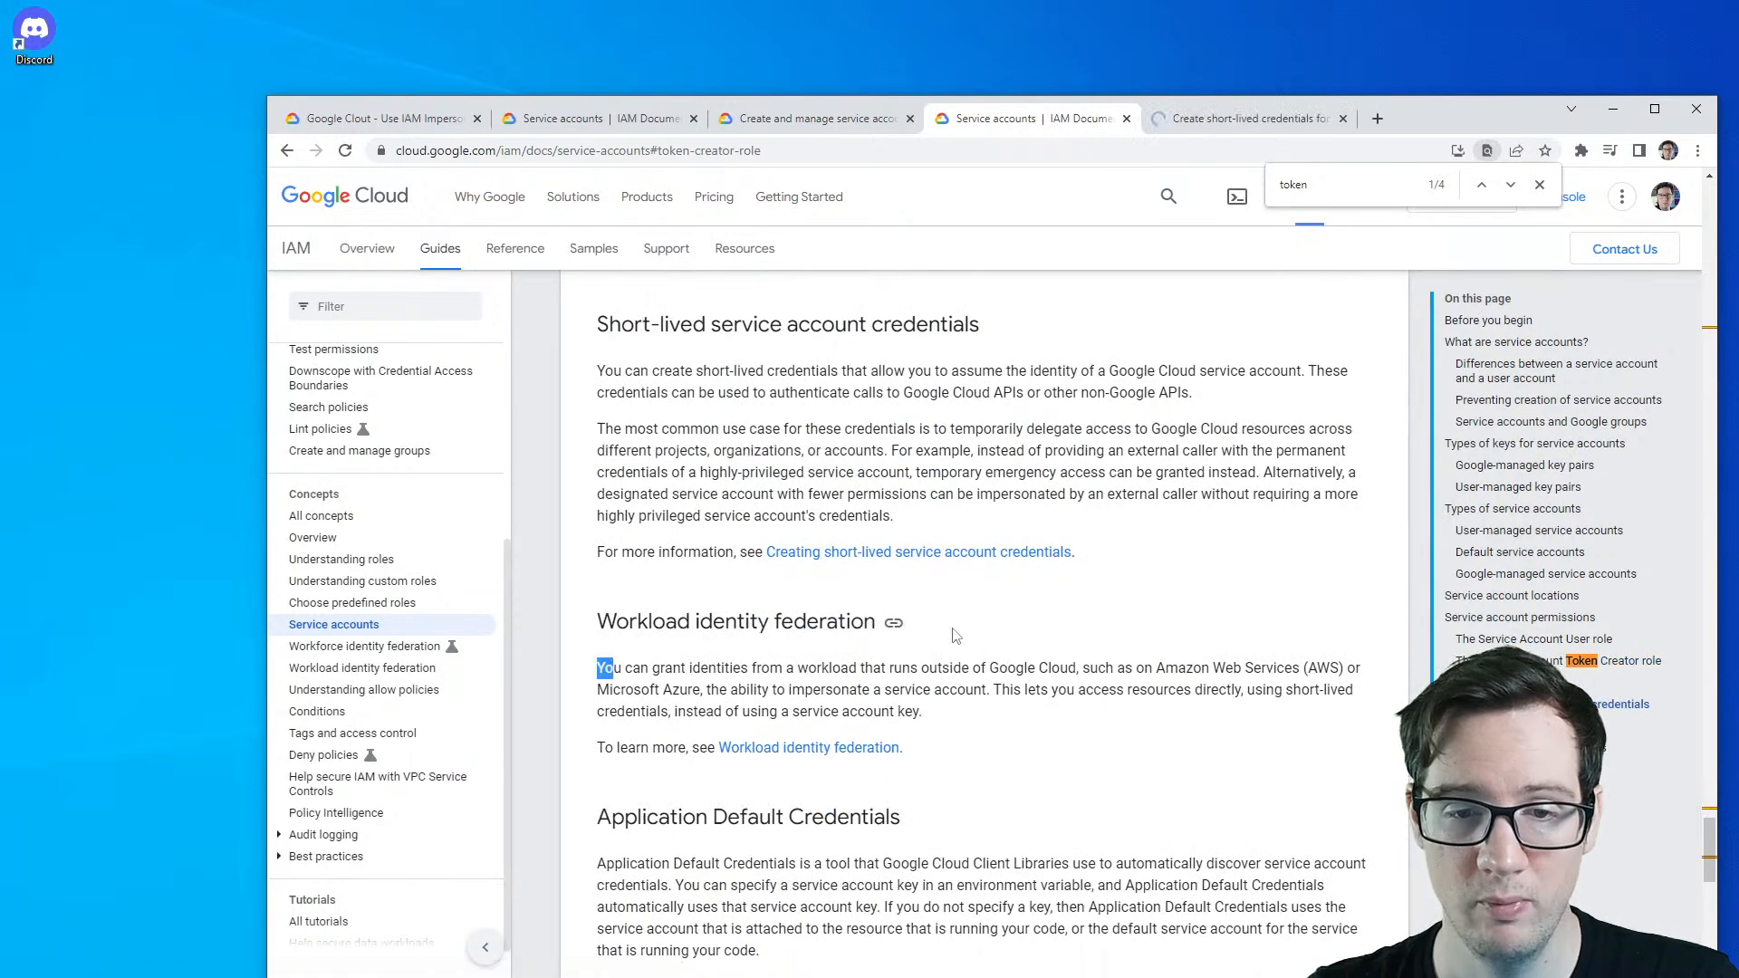
pyautogui.moveTo(1057, 684); pyautogui.dragTo(858, 750)
pyautogui.moveTo(652, 668); pyautogui.dragTo(1005, 689)
pyautogui.click(962, 720)
pyautogui.tripleClick(963, 720)
# - Skim the Create short-lived credentials for a service account guide through its Direct request flow and prerequisites
pyautogui.click(1203, 121)
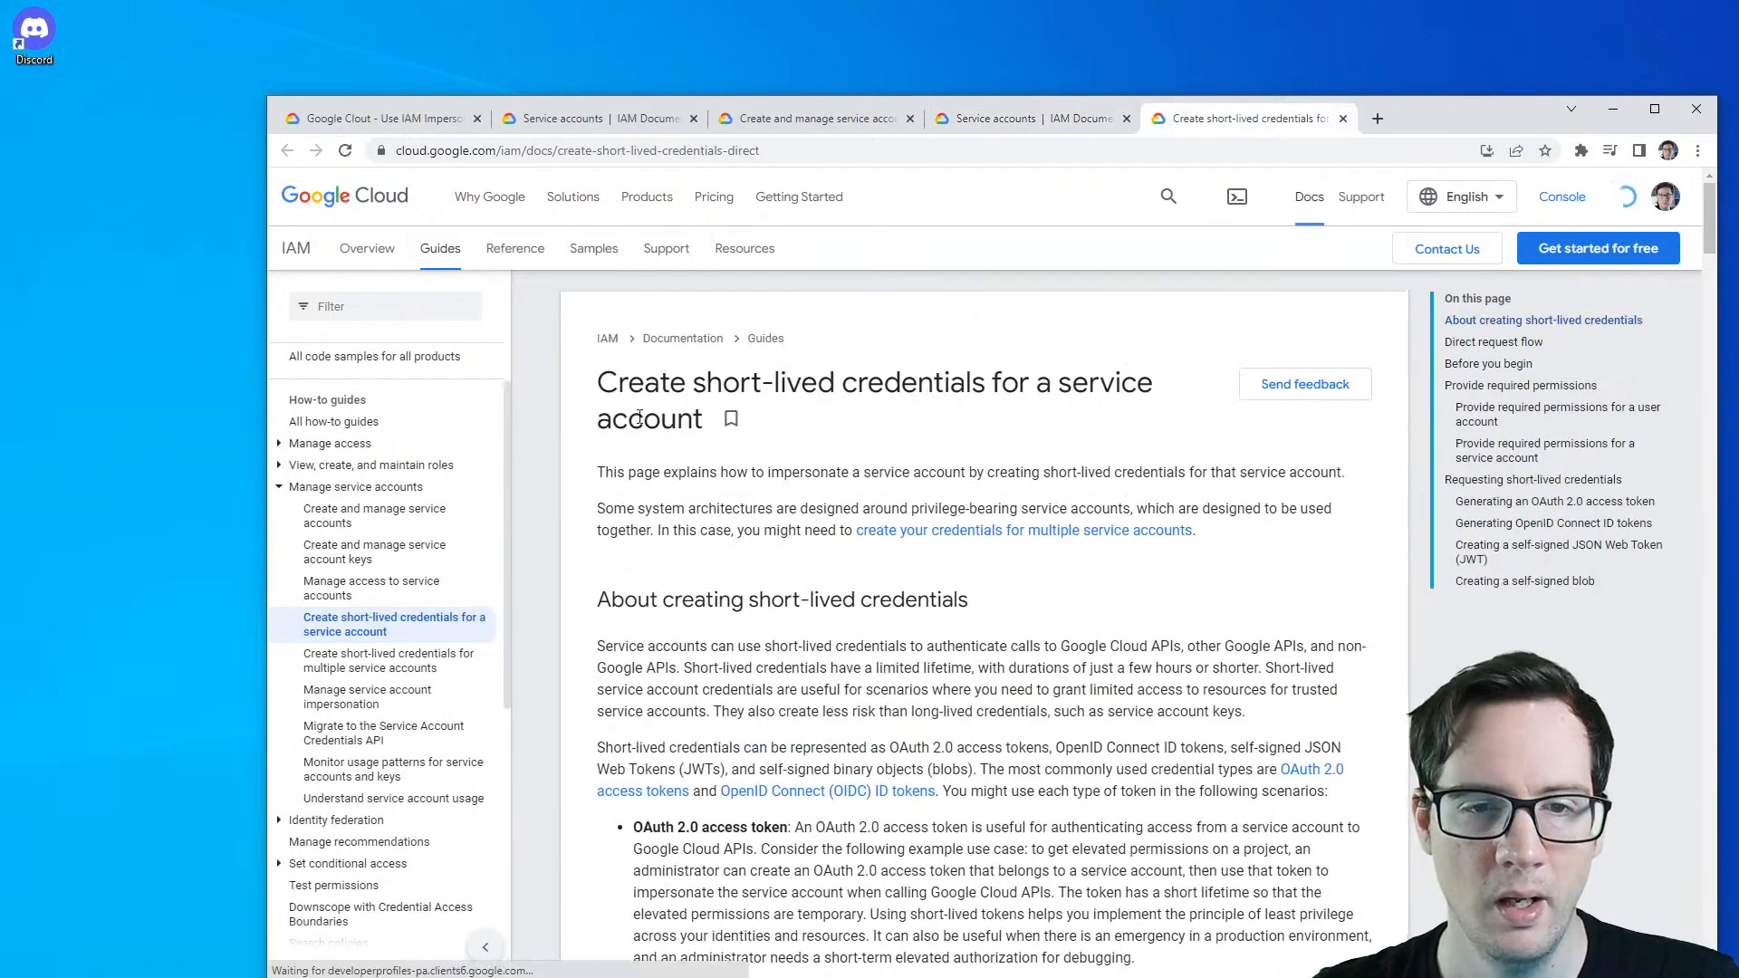
pyautogui.scroll(-3, 658, 527)
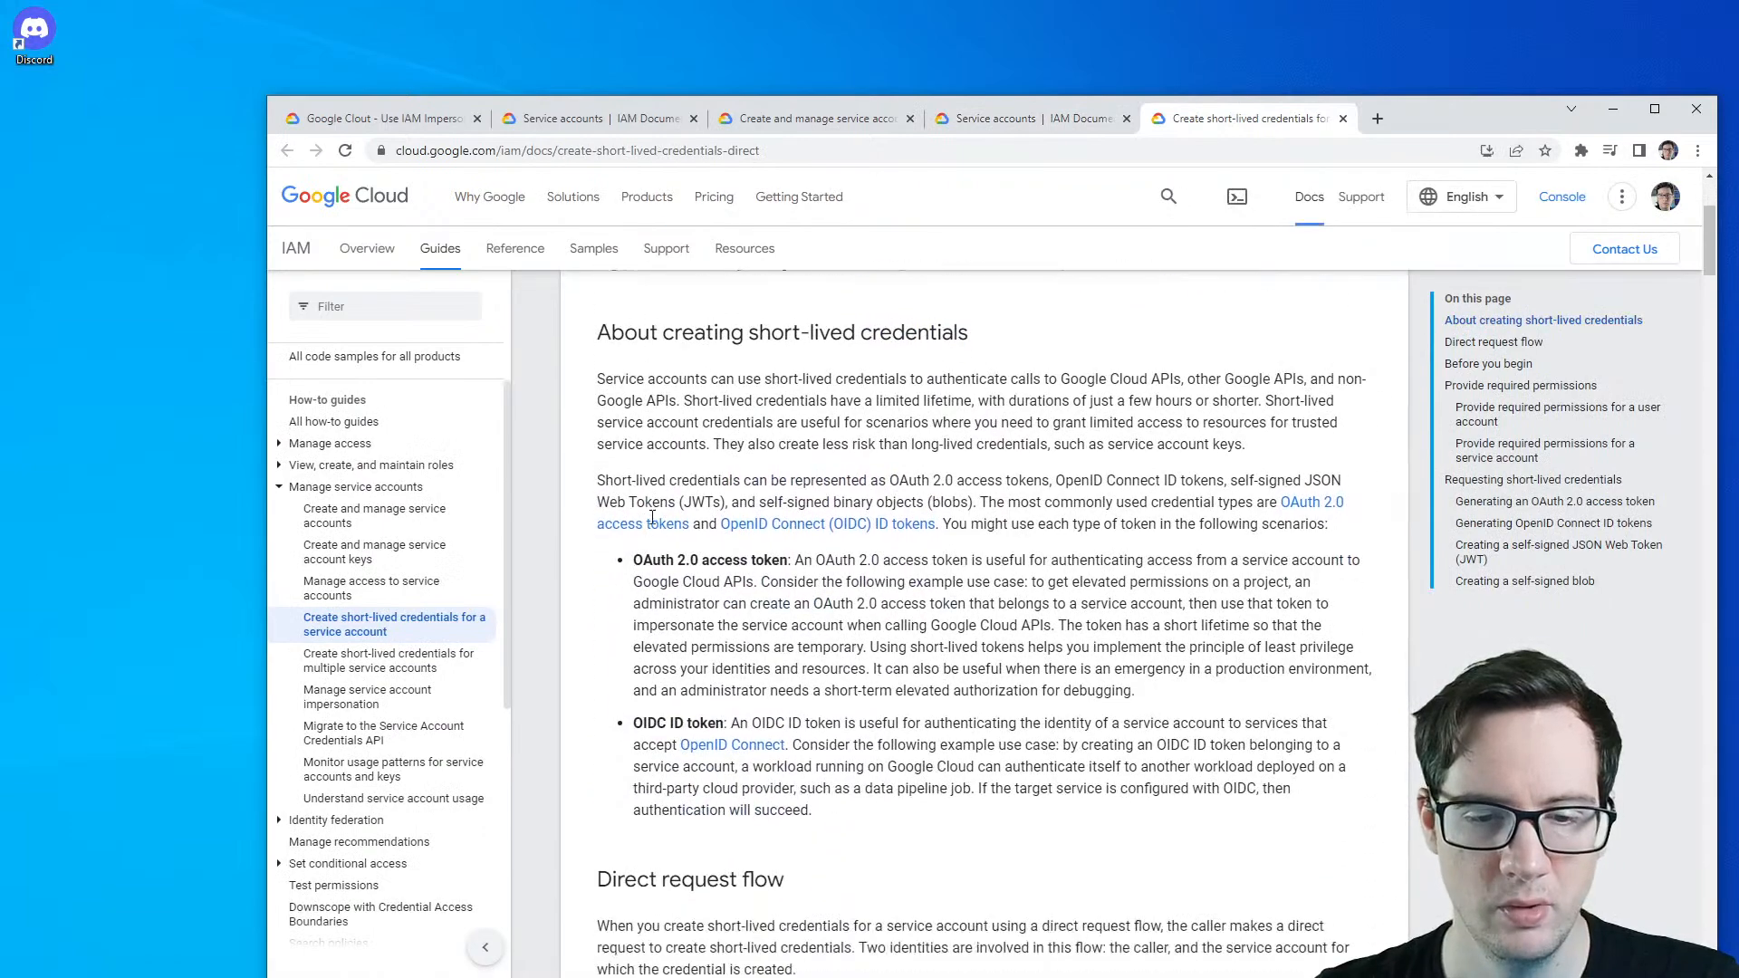
pyautogui.scroll(3, 652, 525)
pyautogui.scroll(-8, 651, 518)
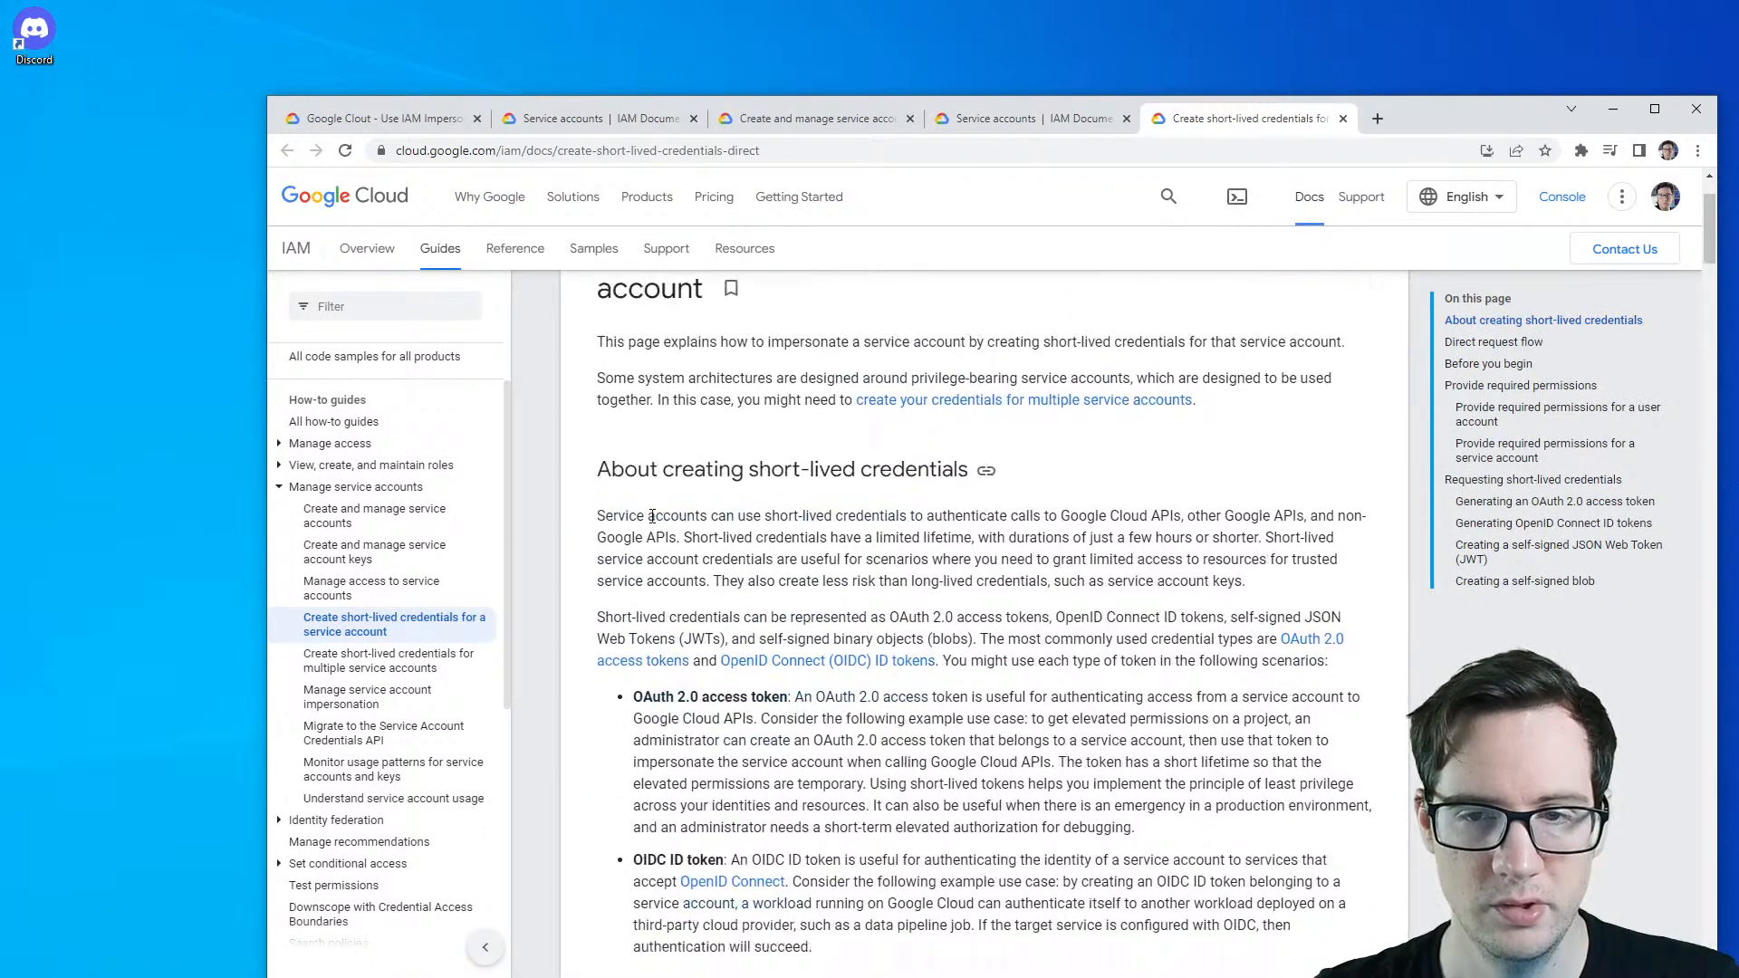
pyautogui.scroll(1, 652, 521)
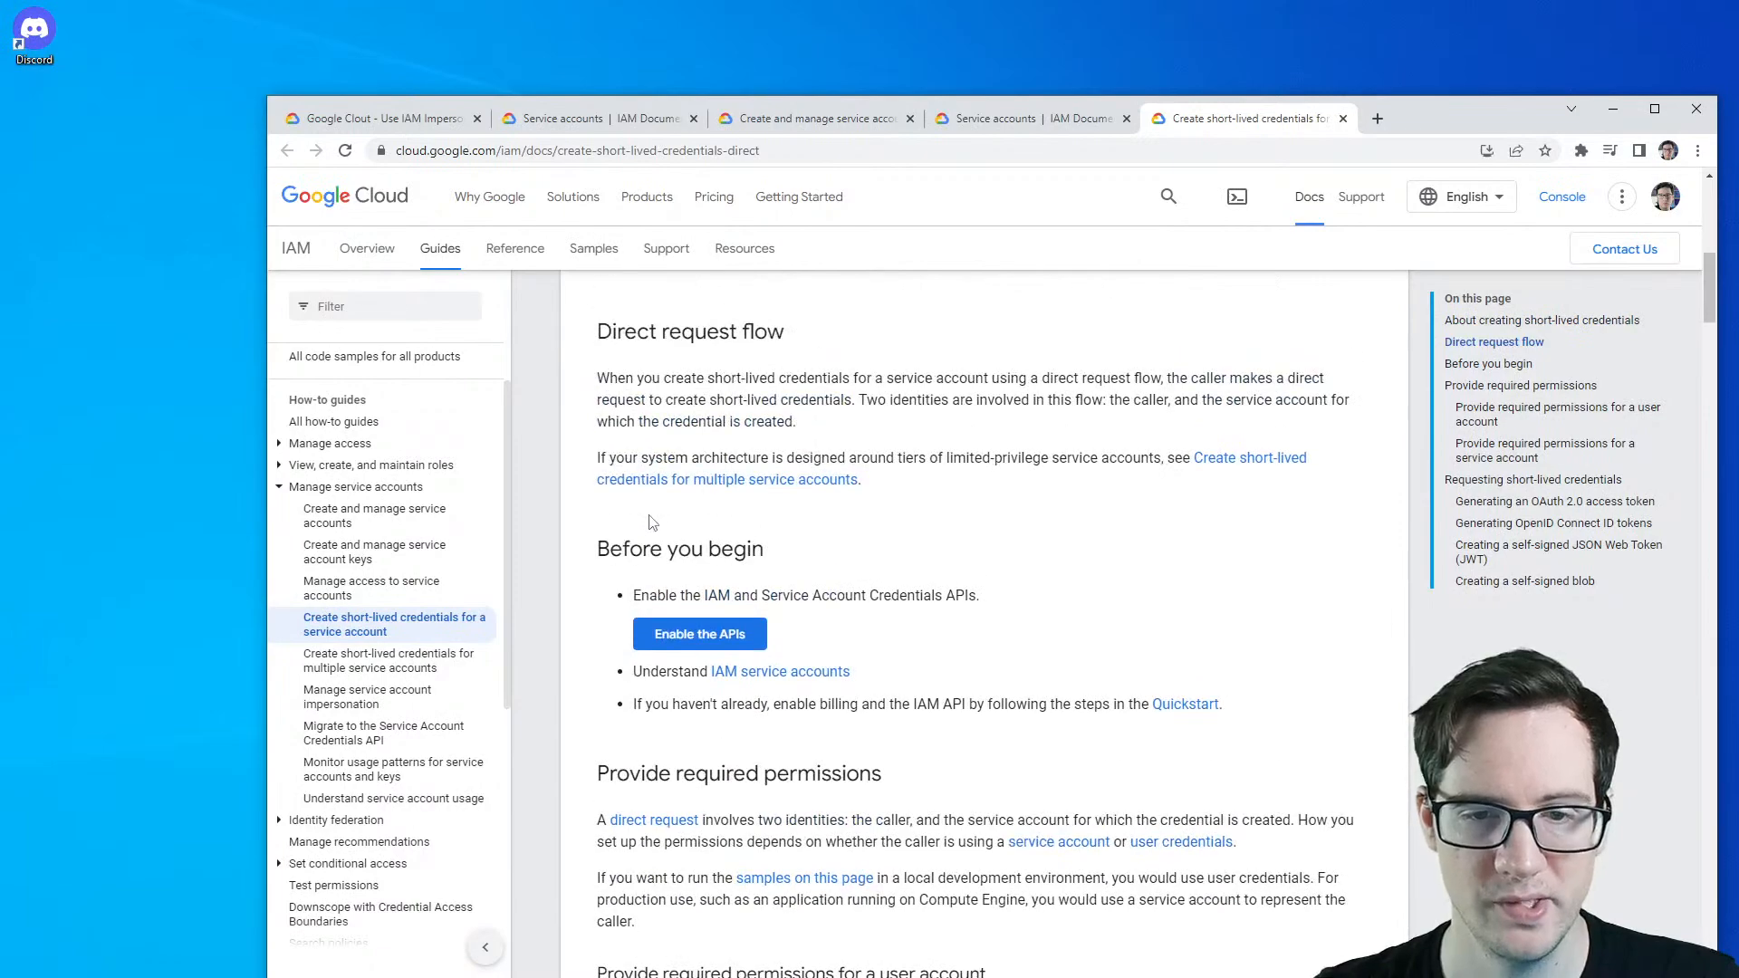
# - Return to the Google Clout lab page and open the Google Cloud Console in an incognito window
pyautogui.moveTo(1421, 114); pyautogui.dragTo(1360, 74)
pyautogui.click(317, 74)
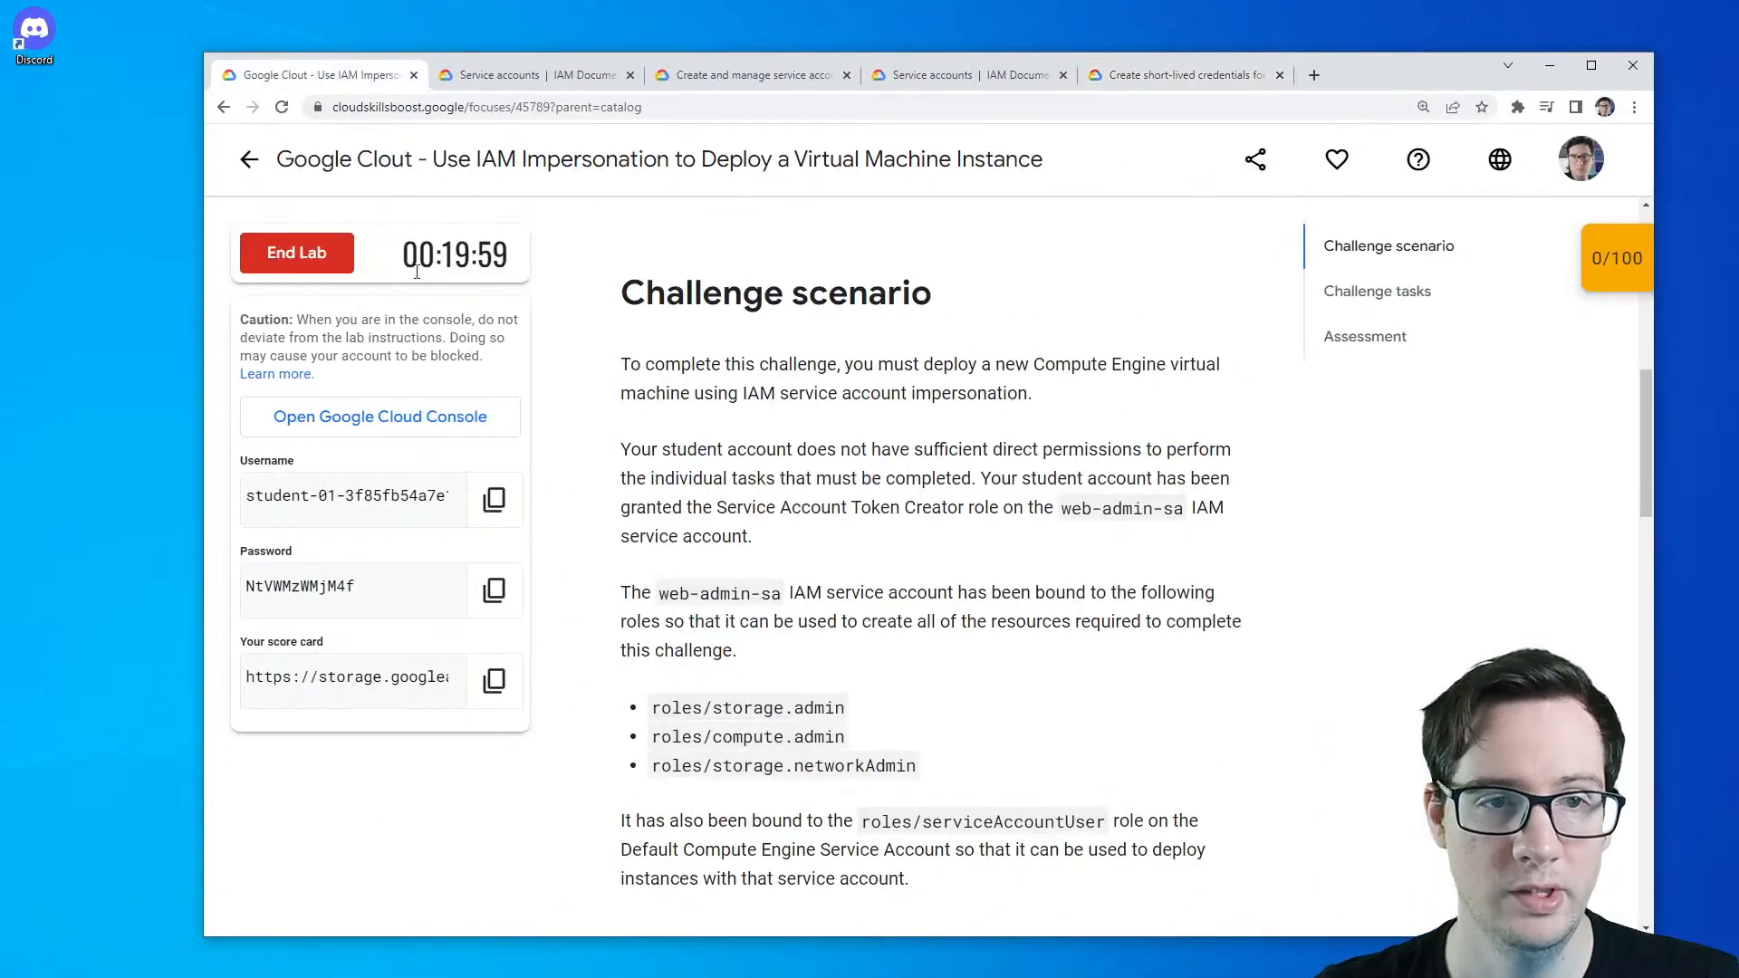
pyautogui.rightClick(395, 417)
pyautogui.click(507, 452)
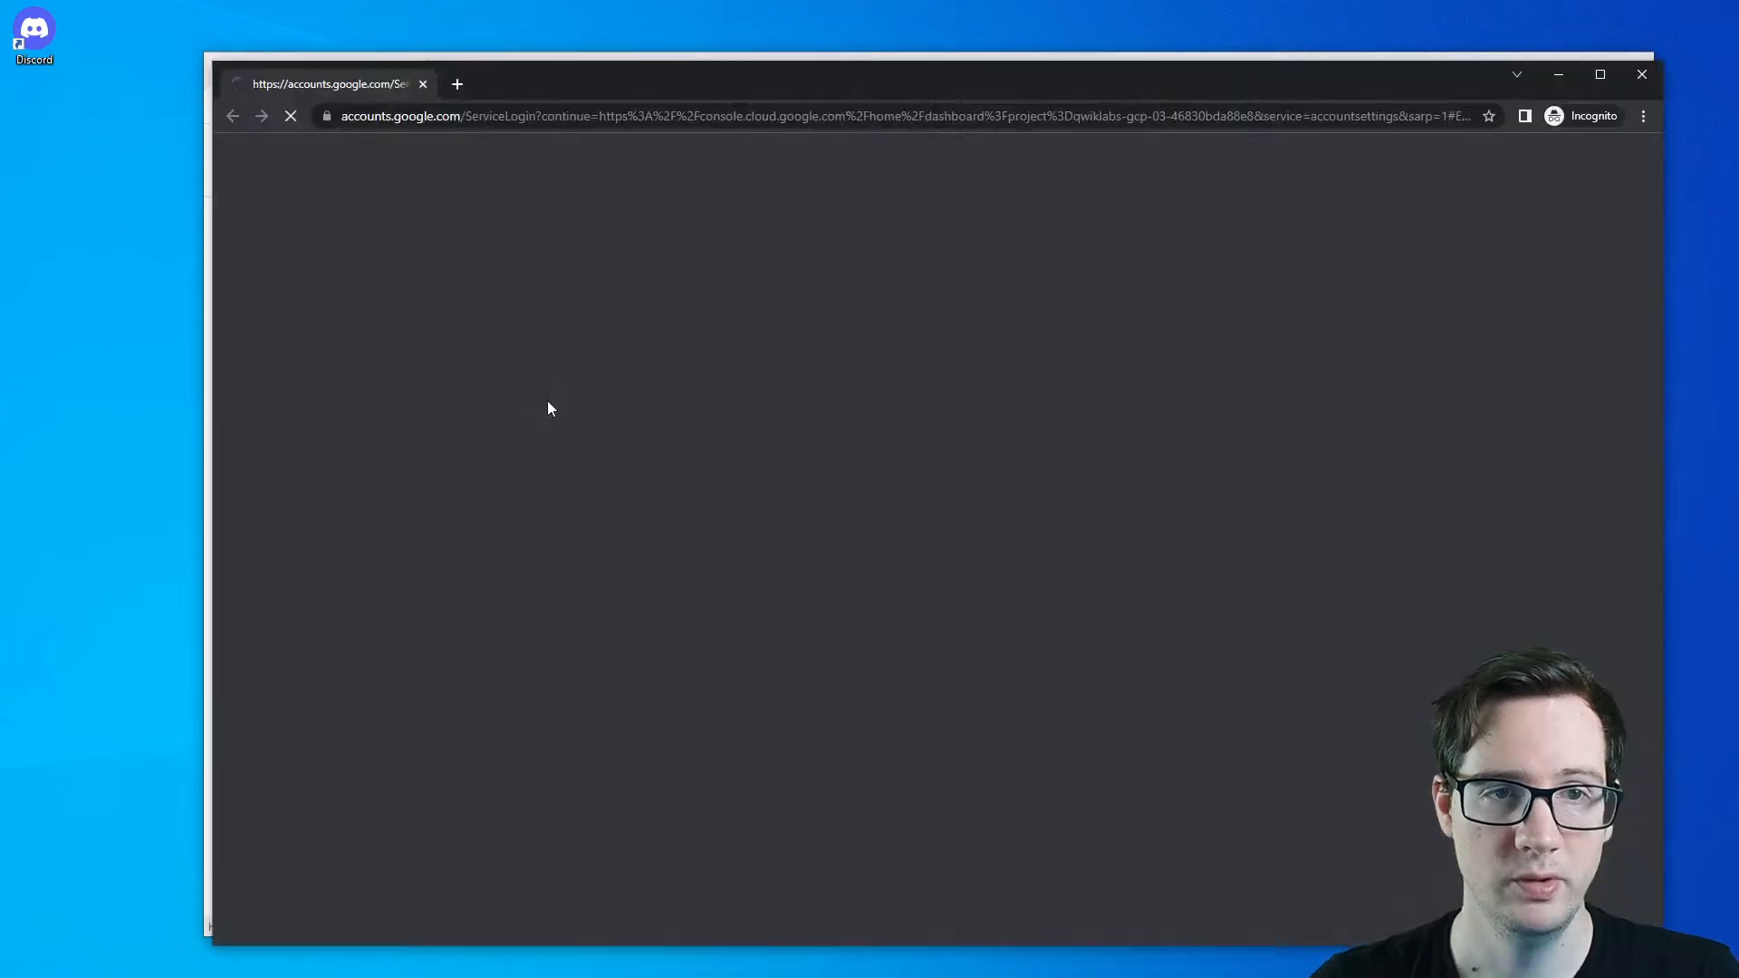
# - Sign in to the Google account with the prefilled lab username and the account password copied from the lab page
pyautogui.moveTo(628, 99); pyautogui.dragTo(1033, 46)
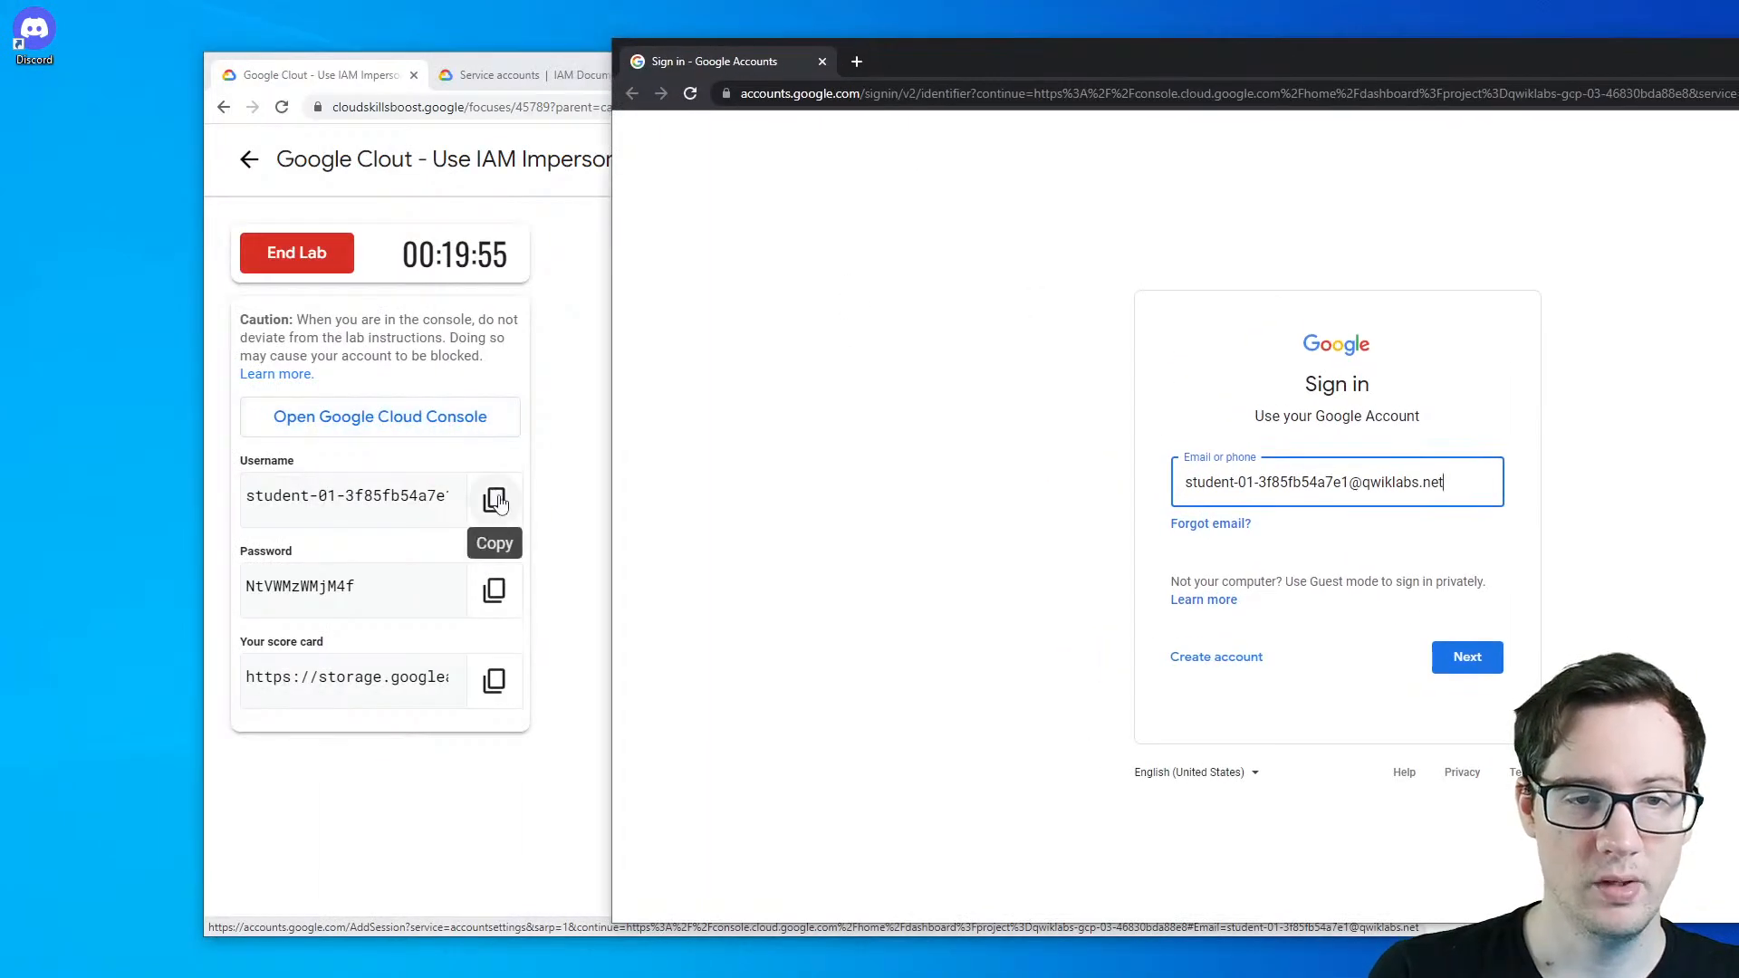
pyautogui.click(497, 596)
pyautogui.click(1716, 475)
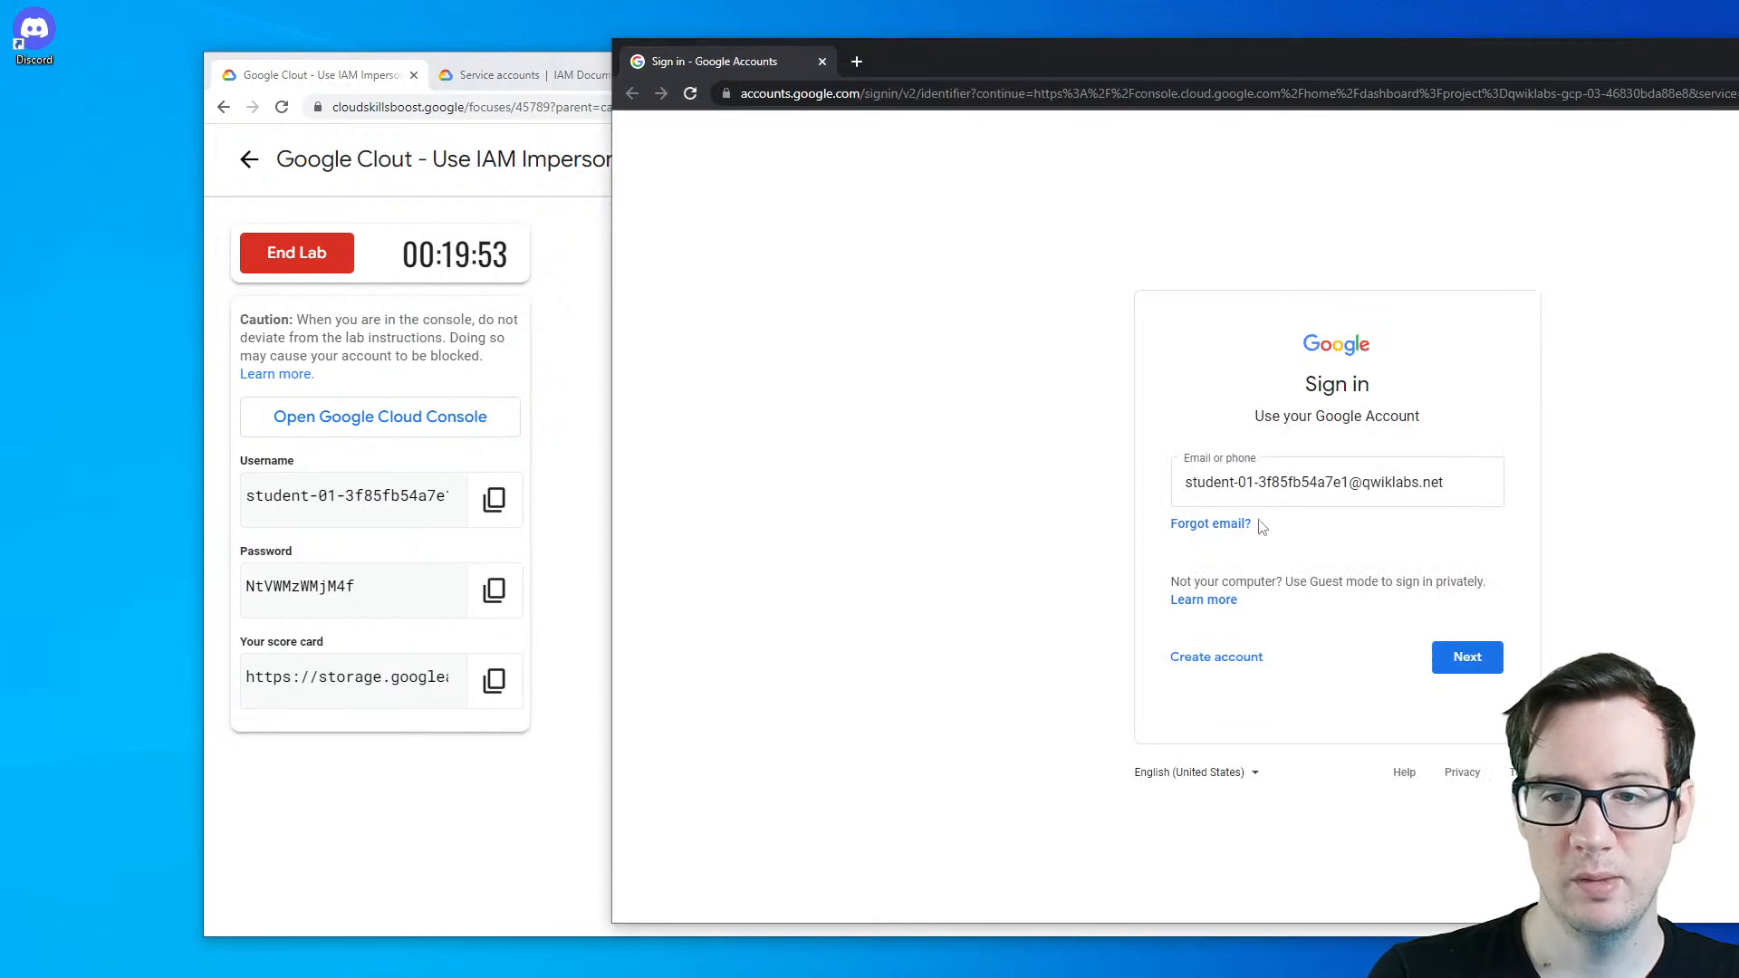
pyautogui.press('Return')
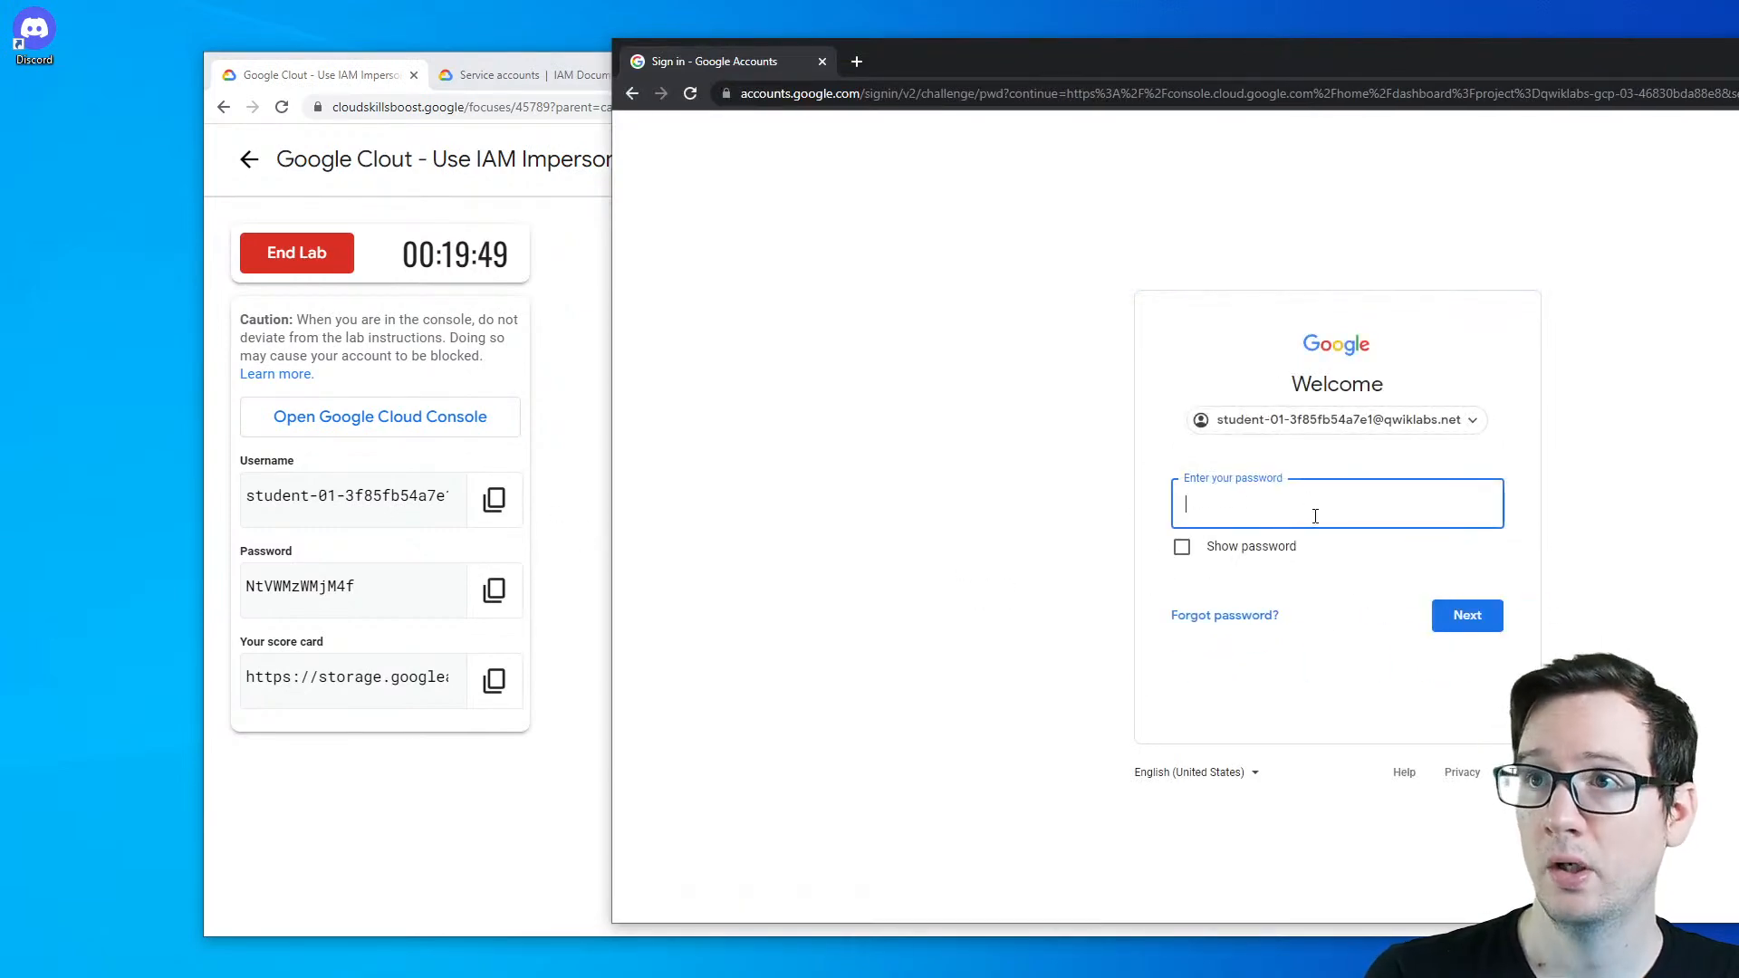
pyautogui.click(1455, 616)
# - Accept the new account's terms and reposition the console window so the lab page's tabs stay reachable
pyautogui.moveTo(1392, 56); pyautogui.dragTo(973, 71)
pyautogui.click(910, 616)
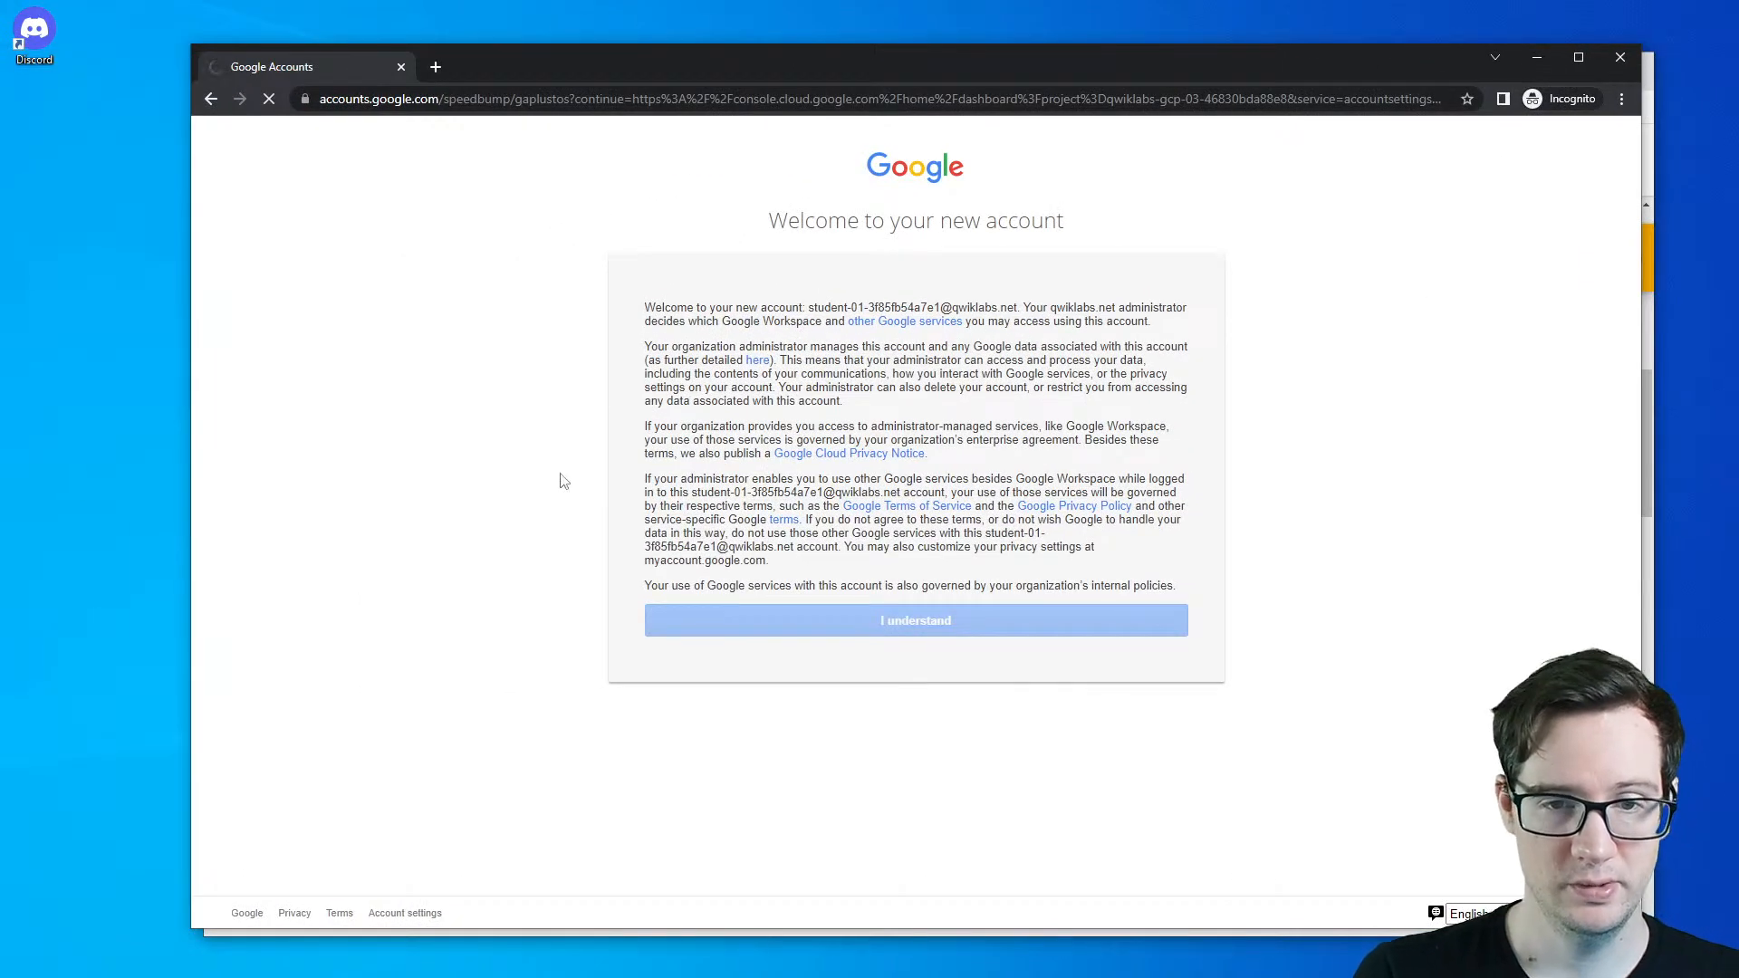
pyautogui.moveTo(191, 267)
pyautogui.mouseDown()
pyautogui.moveTo(555, 255)
pyautogui.moveTo(174, 253)
pyautogui.mouseUp()
pyautogui.moveTo(1043, 62); pyautogui.dragTo(900, 140)
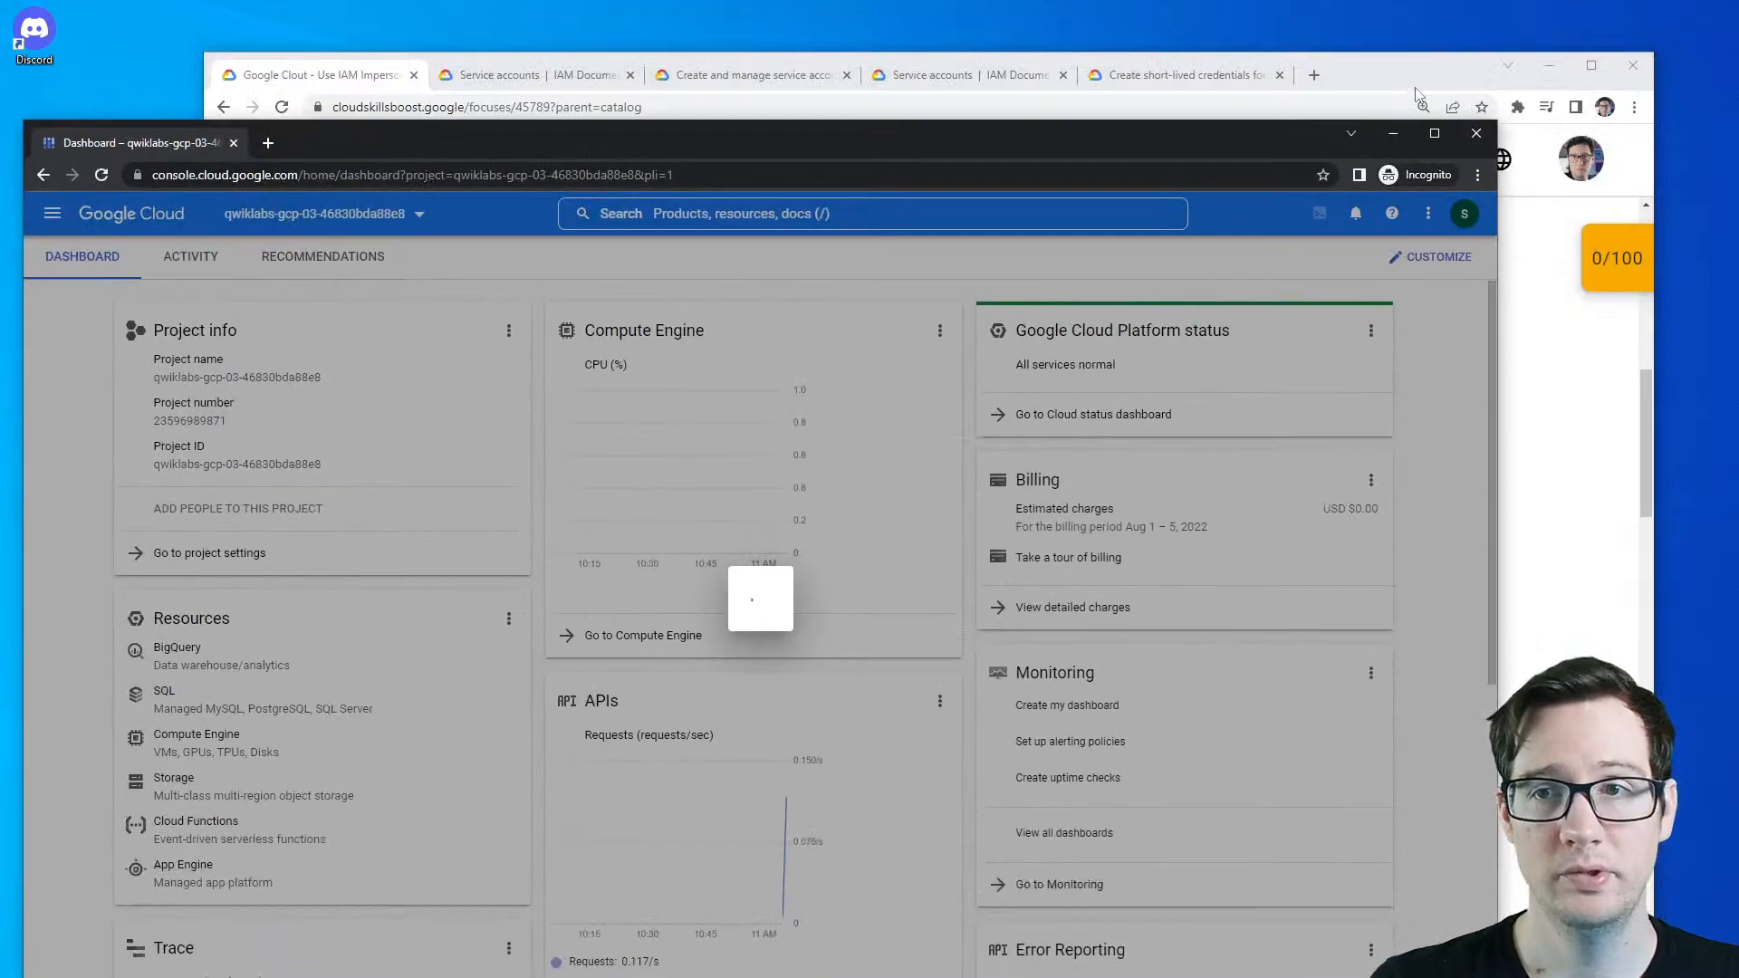
# - Copy the link address of Enable the APIs from the documentation page on creating short-lived credentials for a service account
pyautogui.moveTo(1400, 74); pyautogui.dragTo(1420, 47)
pyautogui.scroll(-5, 752, 543)
pyautogui.scroll(4, 797, 505)
pyautogui.hotkey('ctrl', '9')
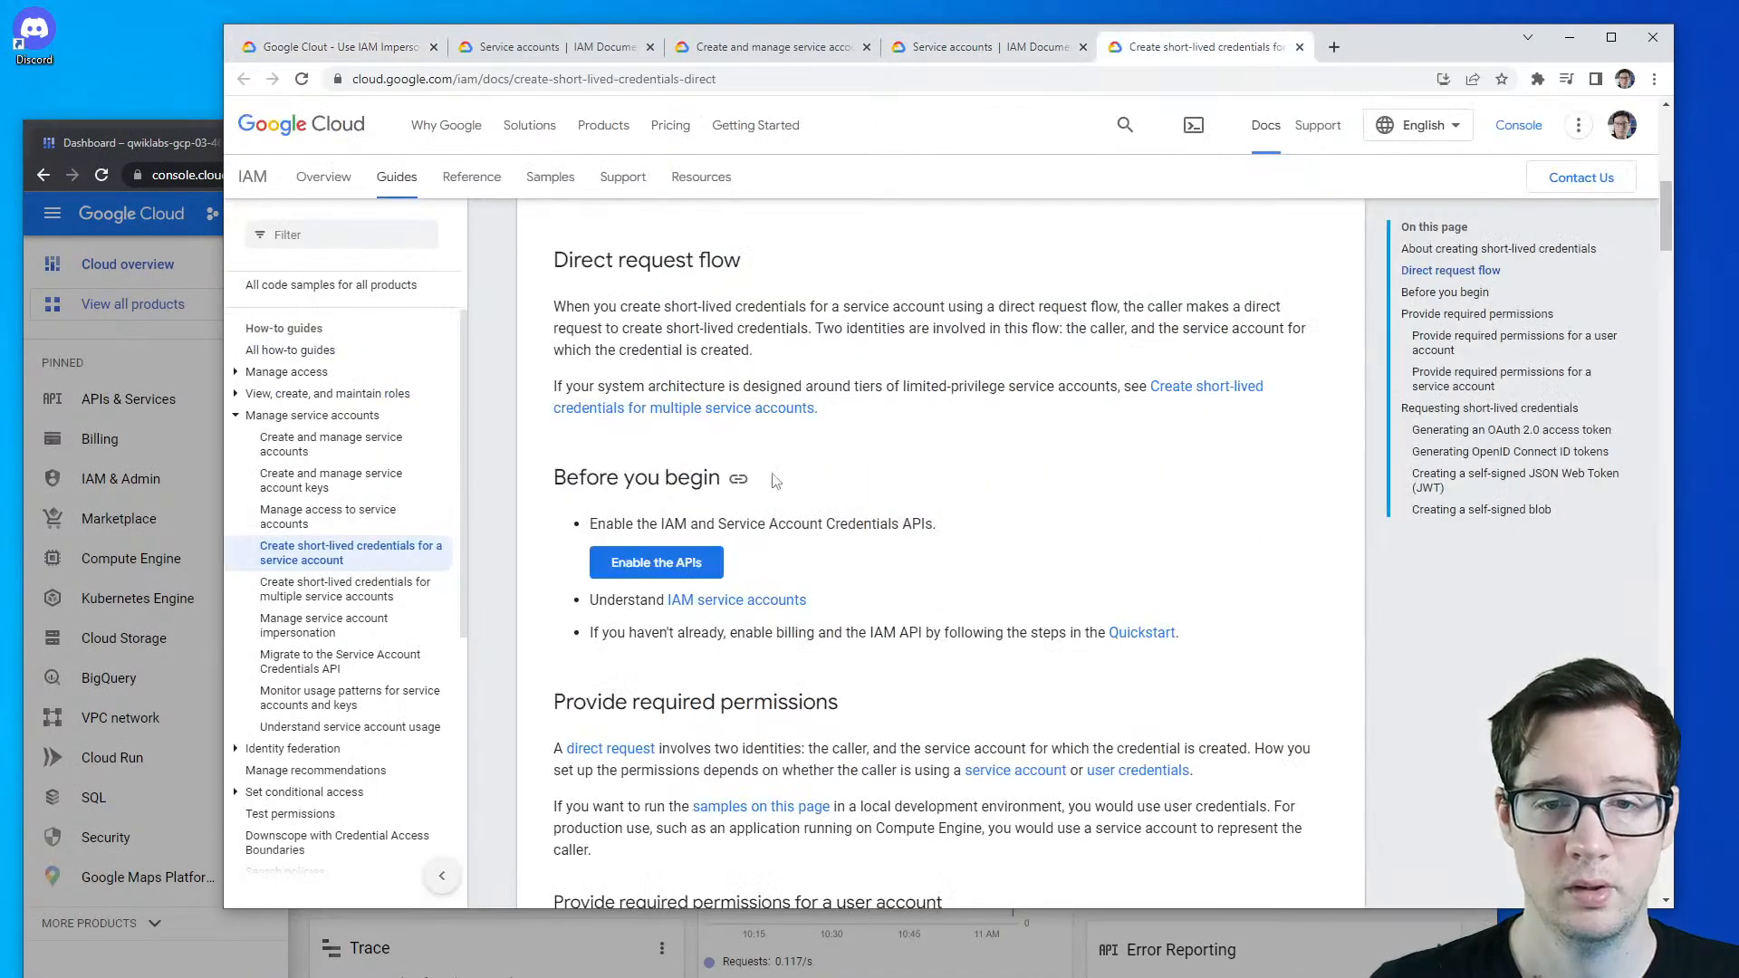
pyautogui.rightClick(713, 559)
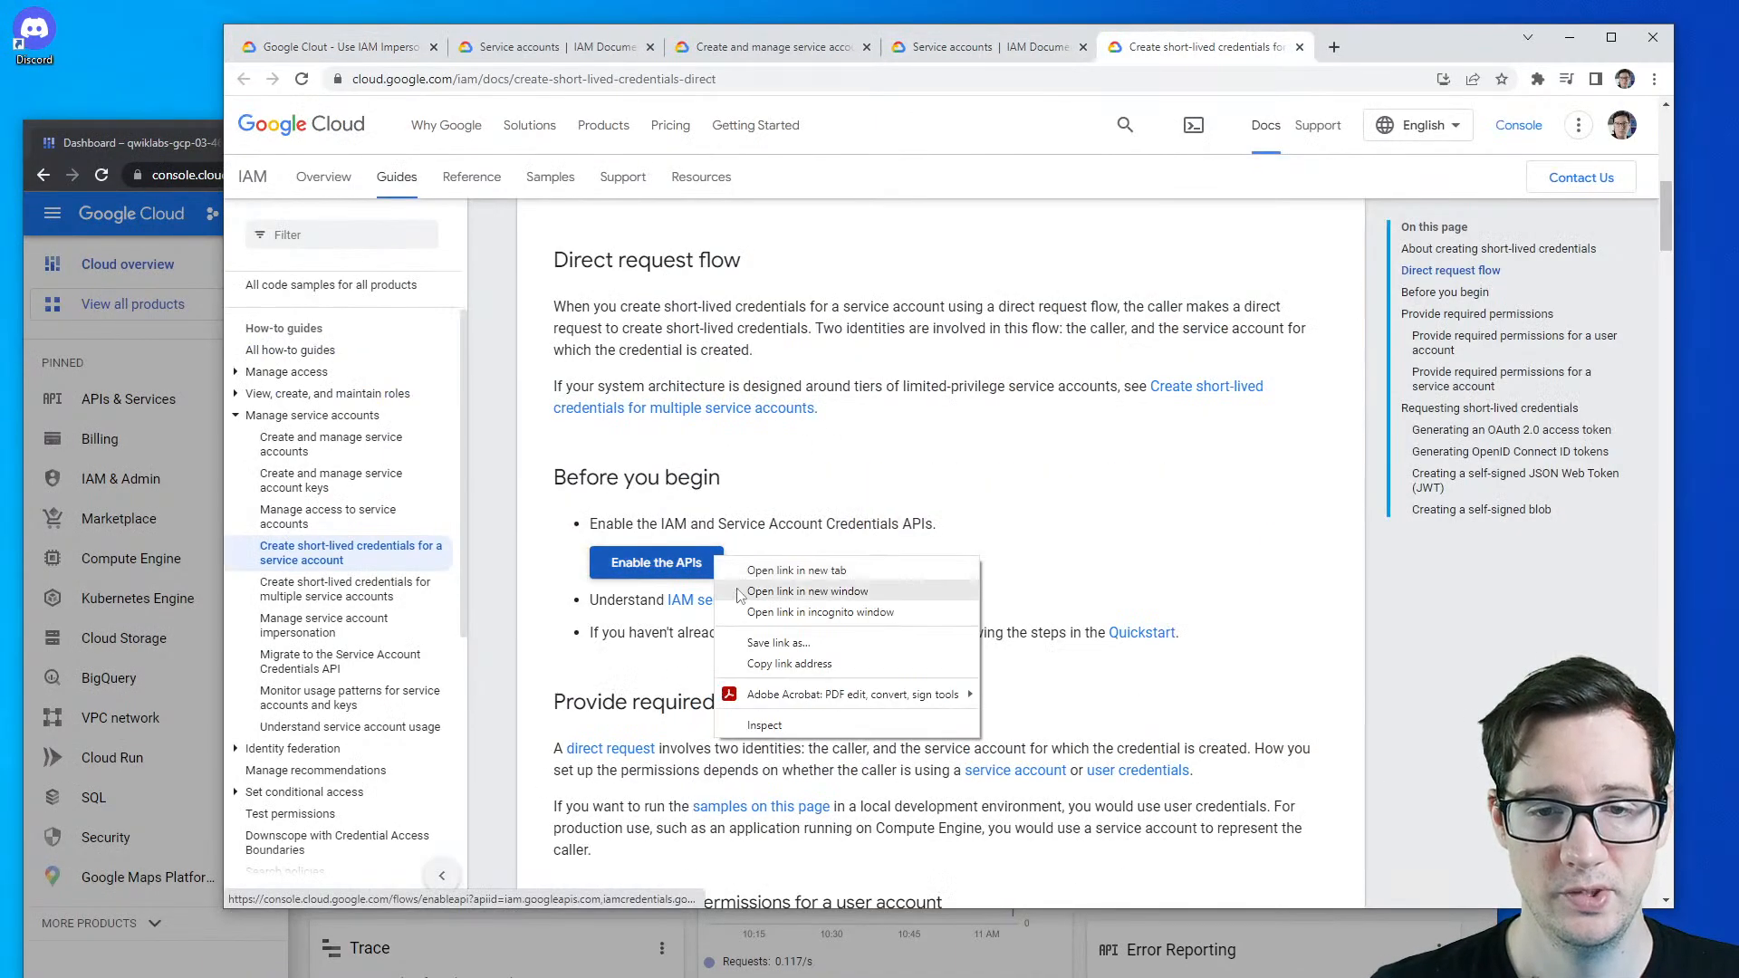
pyautogui.click(768, 663)
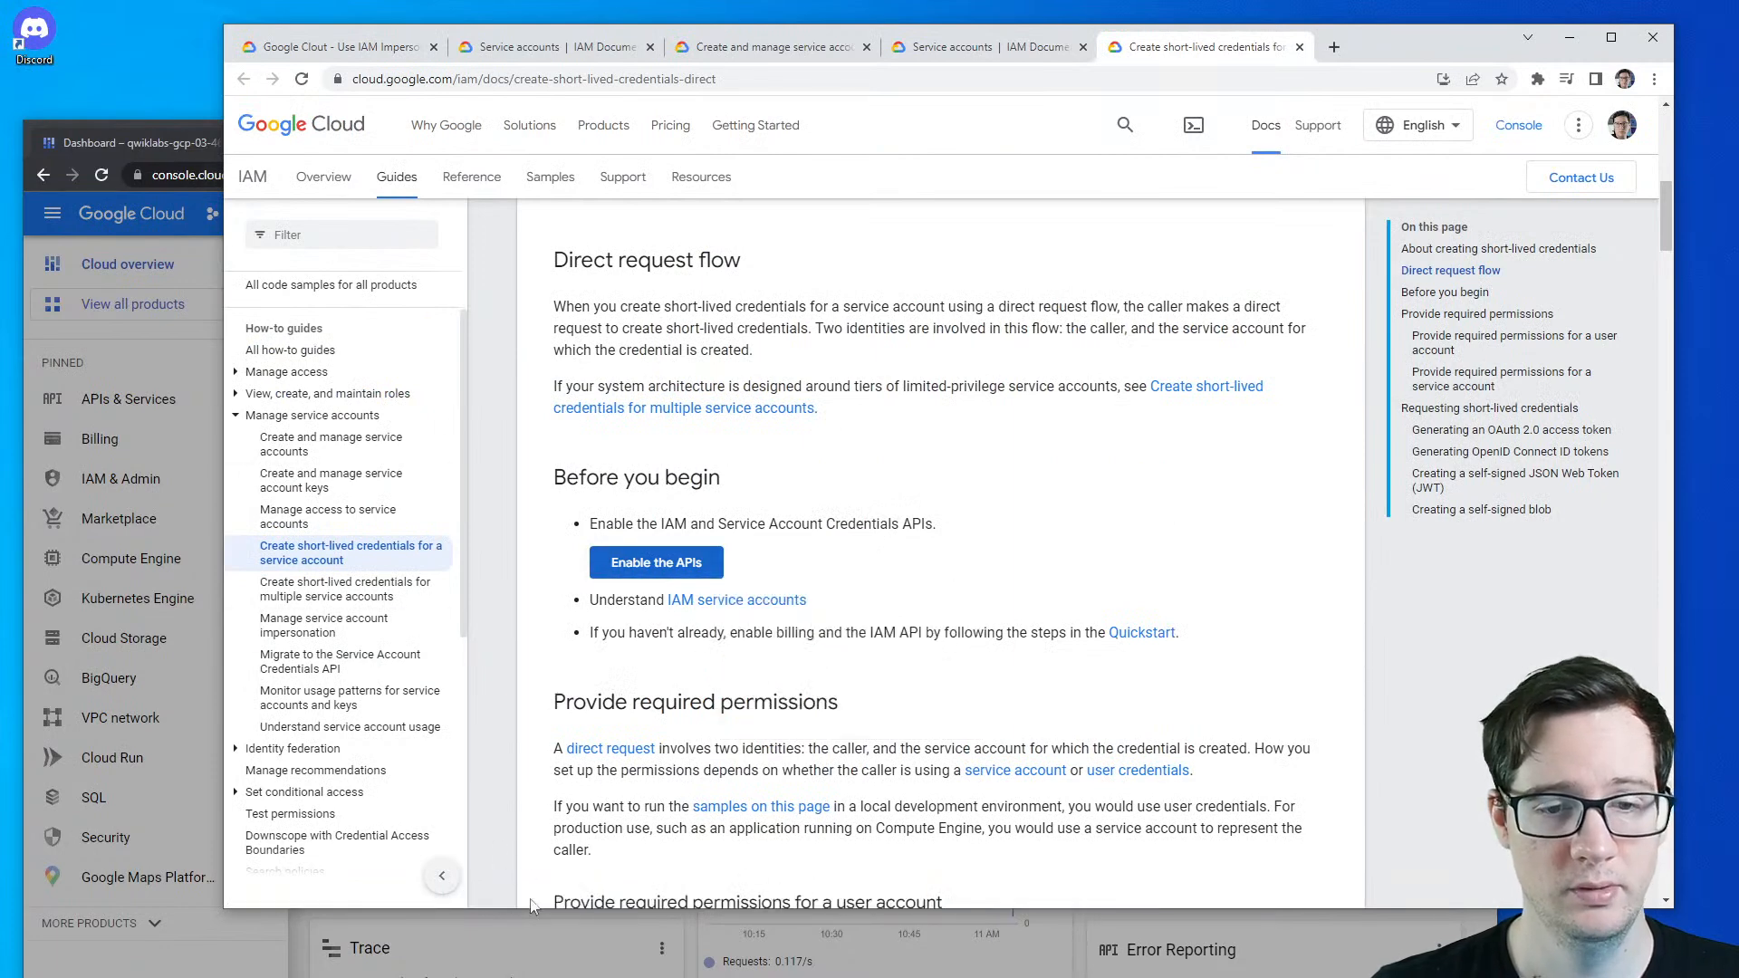
# - Switch to the incognito Google Cloud console window and open the copied API-enabling link in a new tab
pyautogui.click(1208, 918)
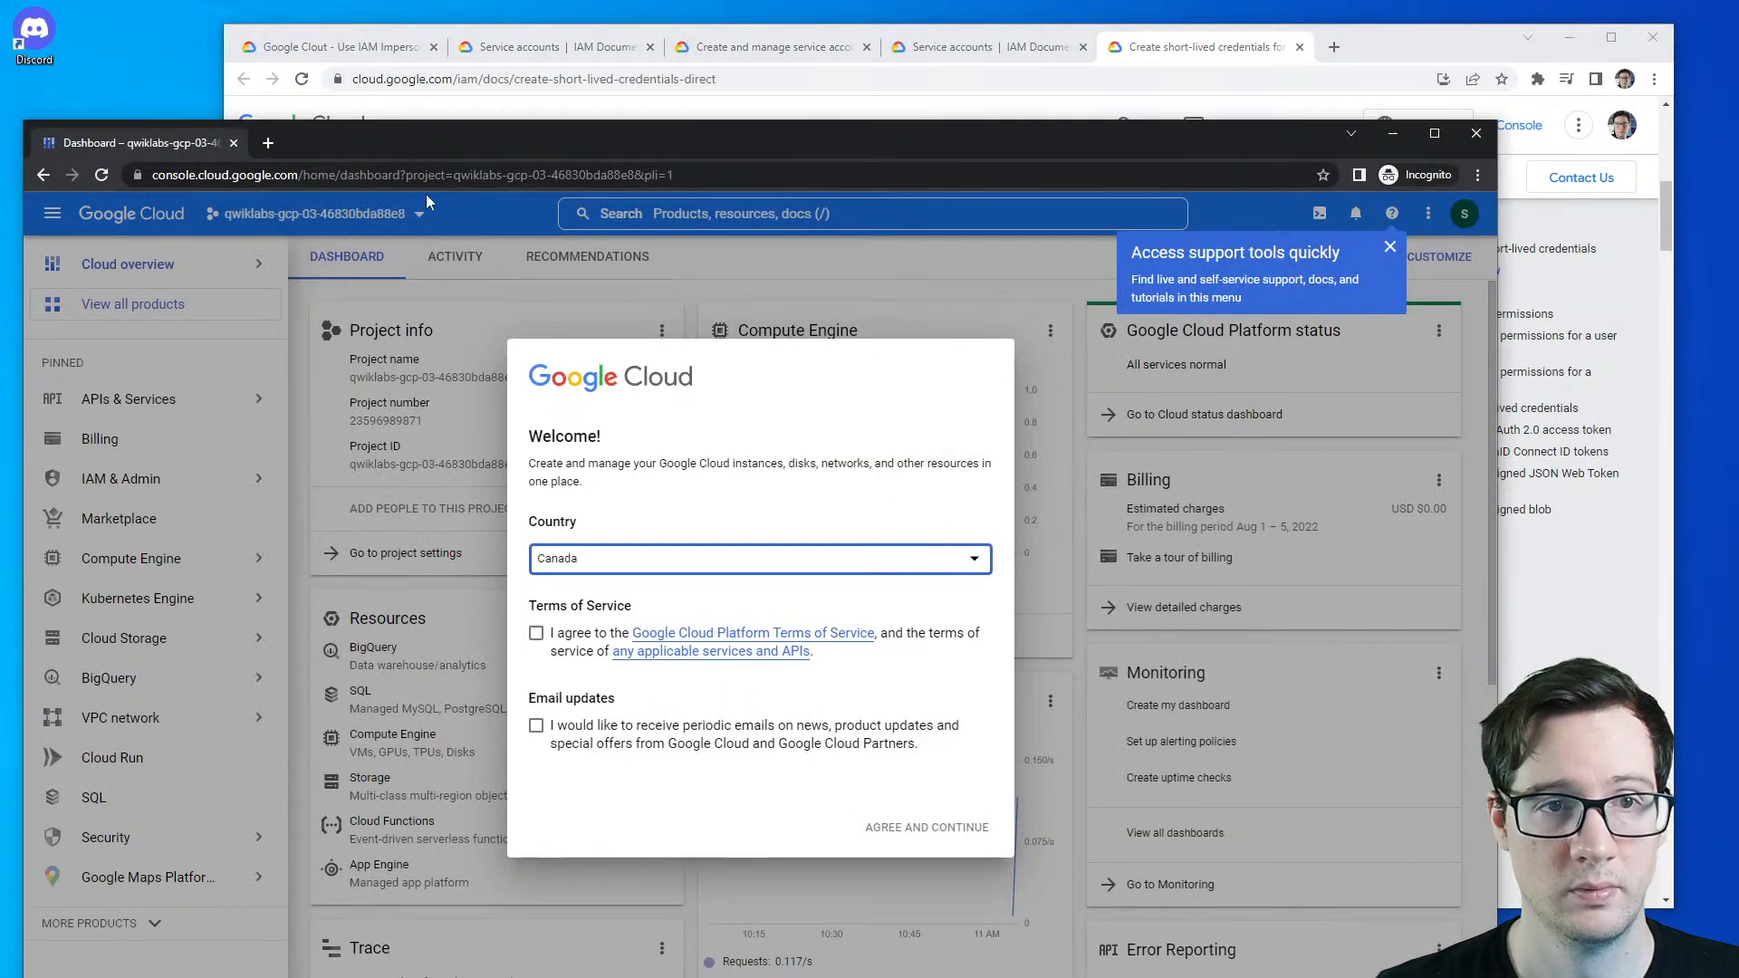
pyautogui.click(269, 142)
pyautogui.hotkey('ctrl', 'v')
pyautogui.press('Return')
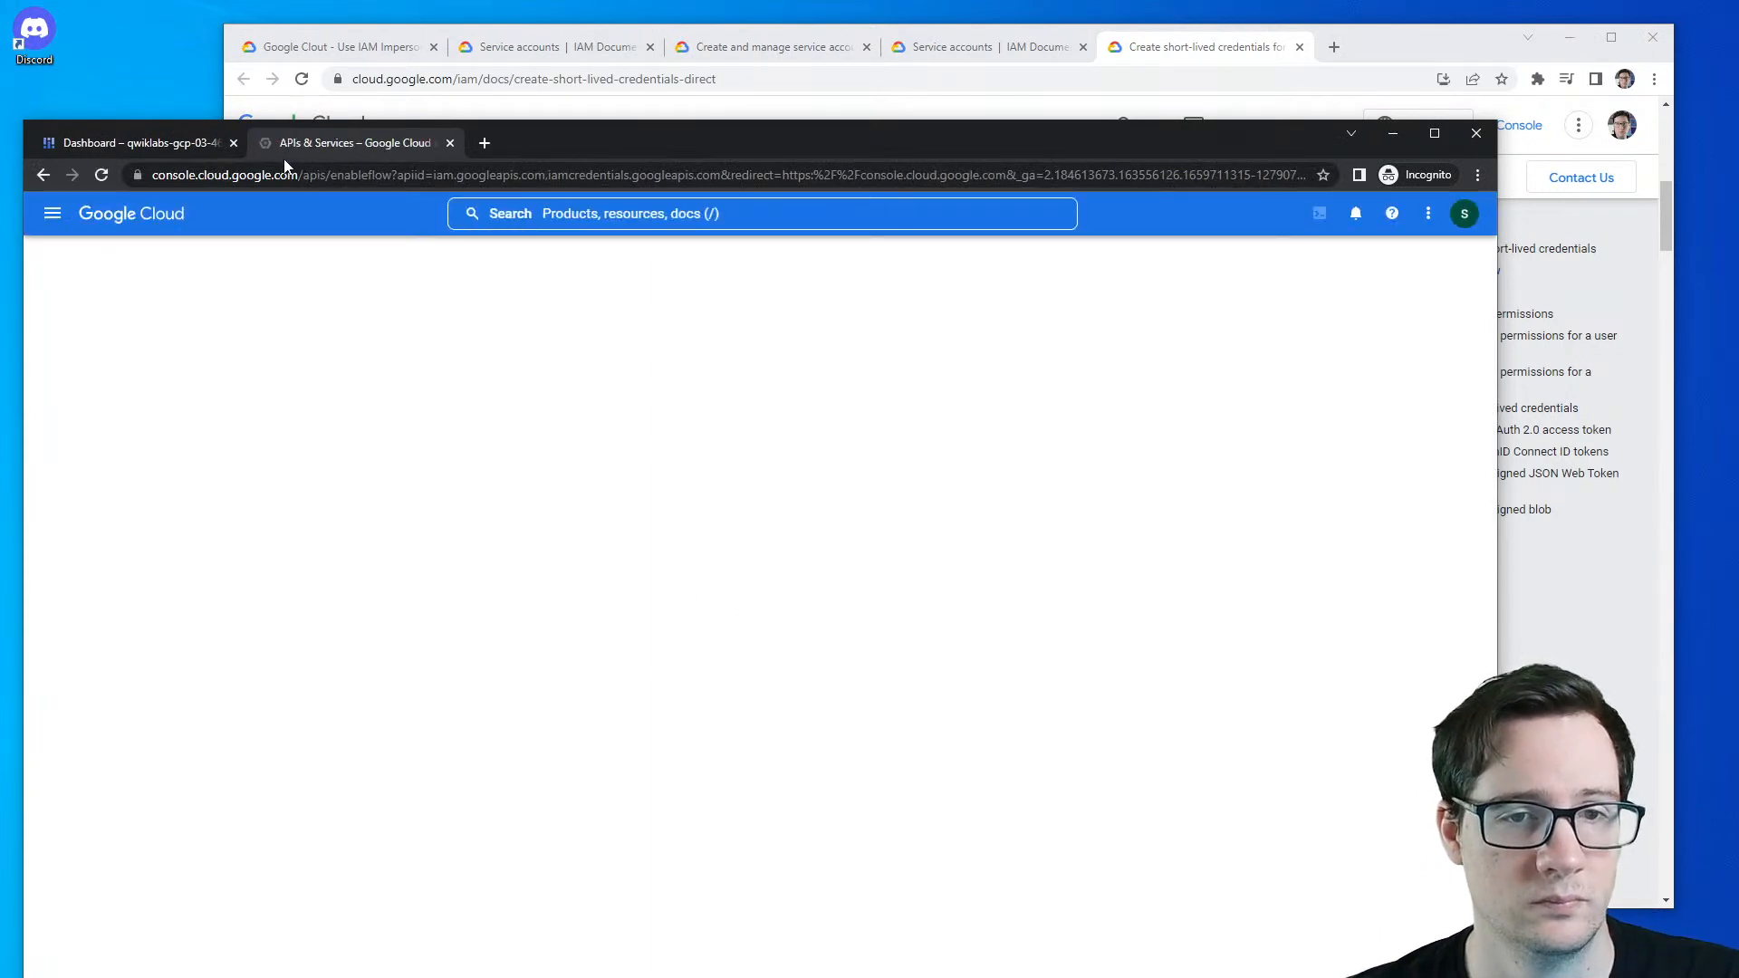
# - Agree to the Google Cloud Platform Terms of Service on the API-enabling page, without subscribing to email updates
pyautogui.moveTo(622, 136); pyautogui.dragTo(625, 53)
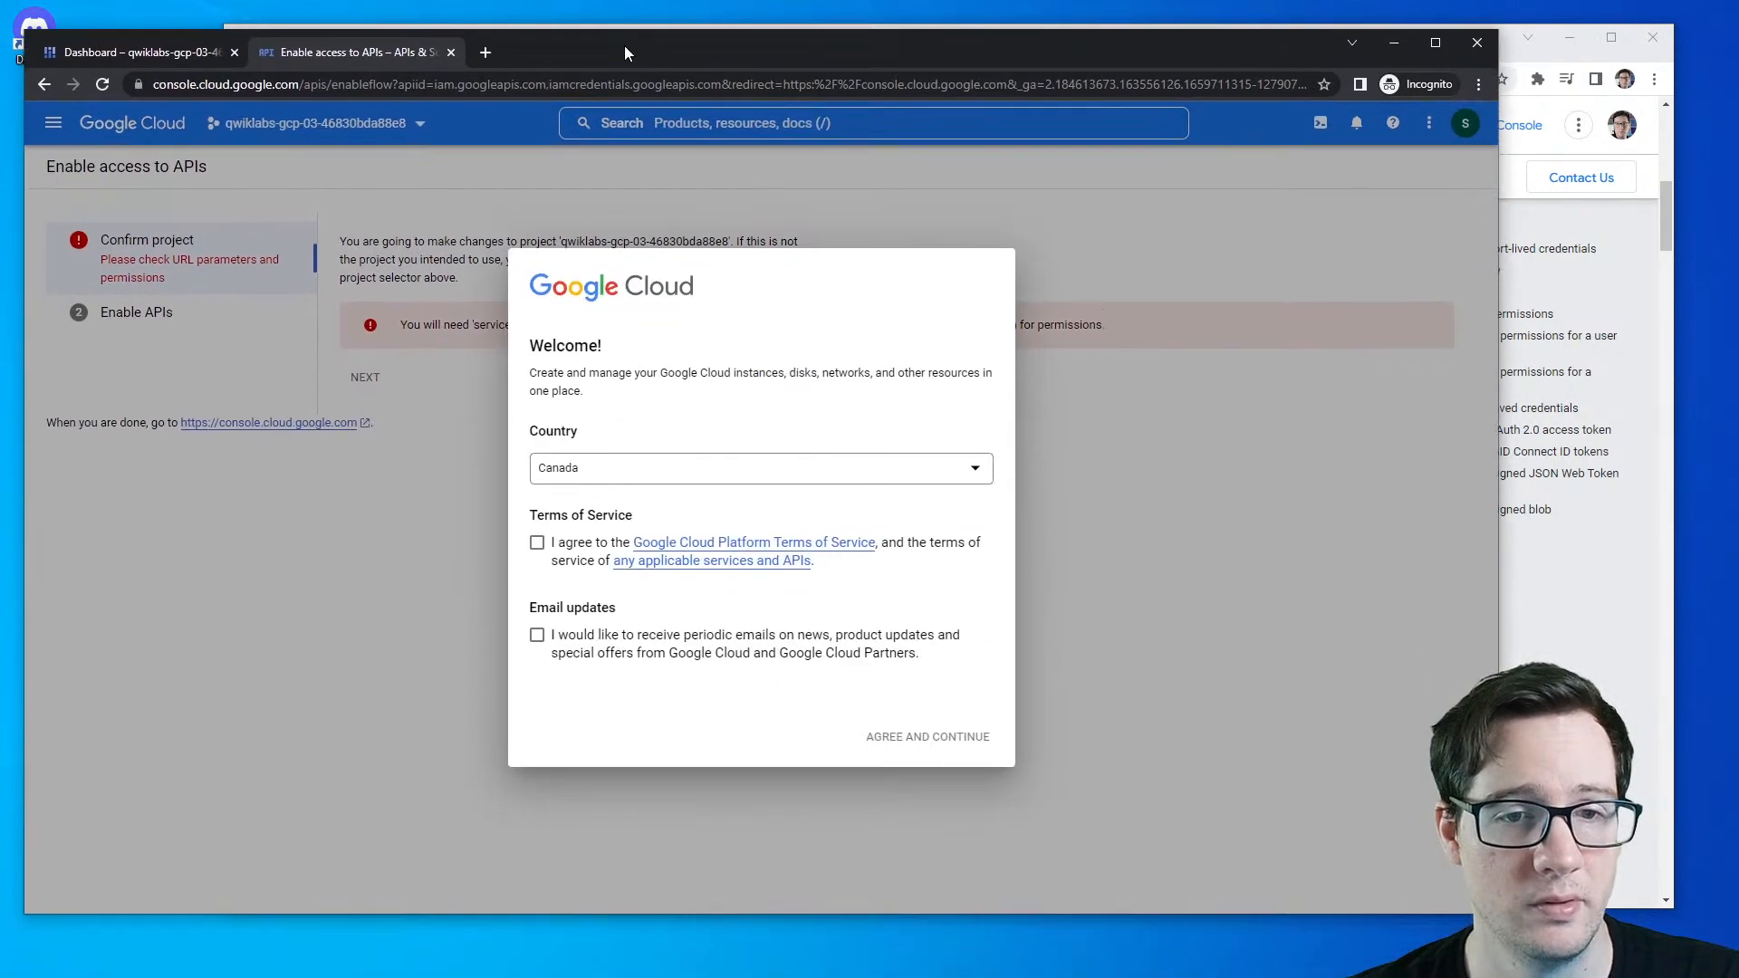
pyautogui.click(537, 543)
pyautogui.click(877, 735)
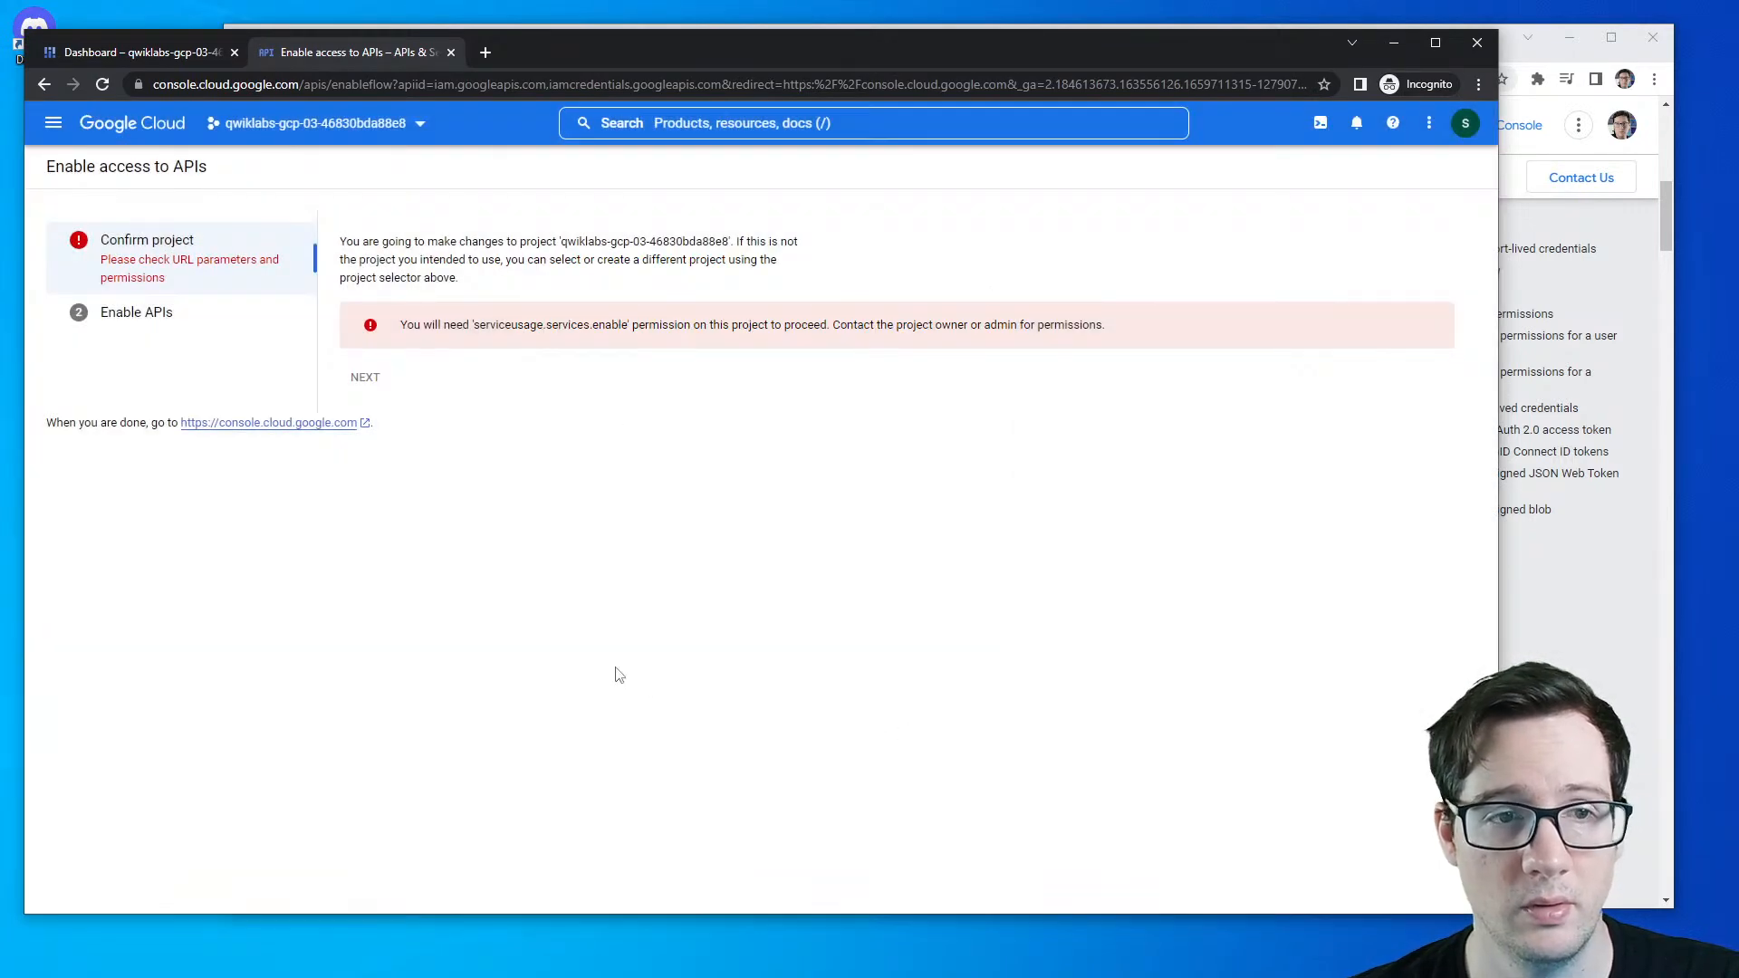
# - Check the selected project, reload the API-enabling page and inspect its Enable APIs stage
pyautogui.moveTo(425, 241); pyautogui.dragTo(528, 247)
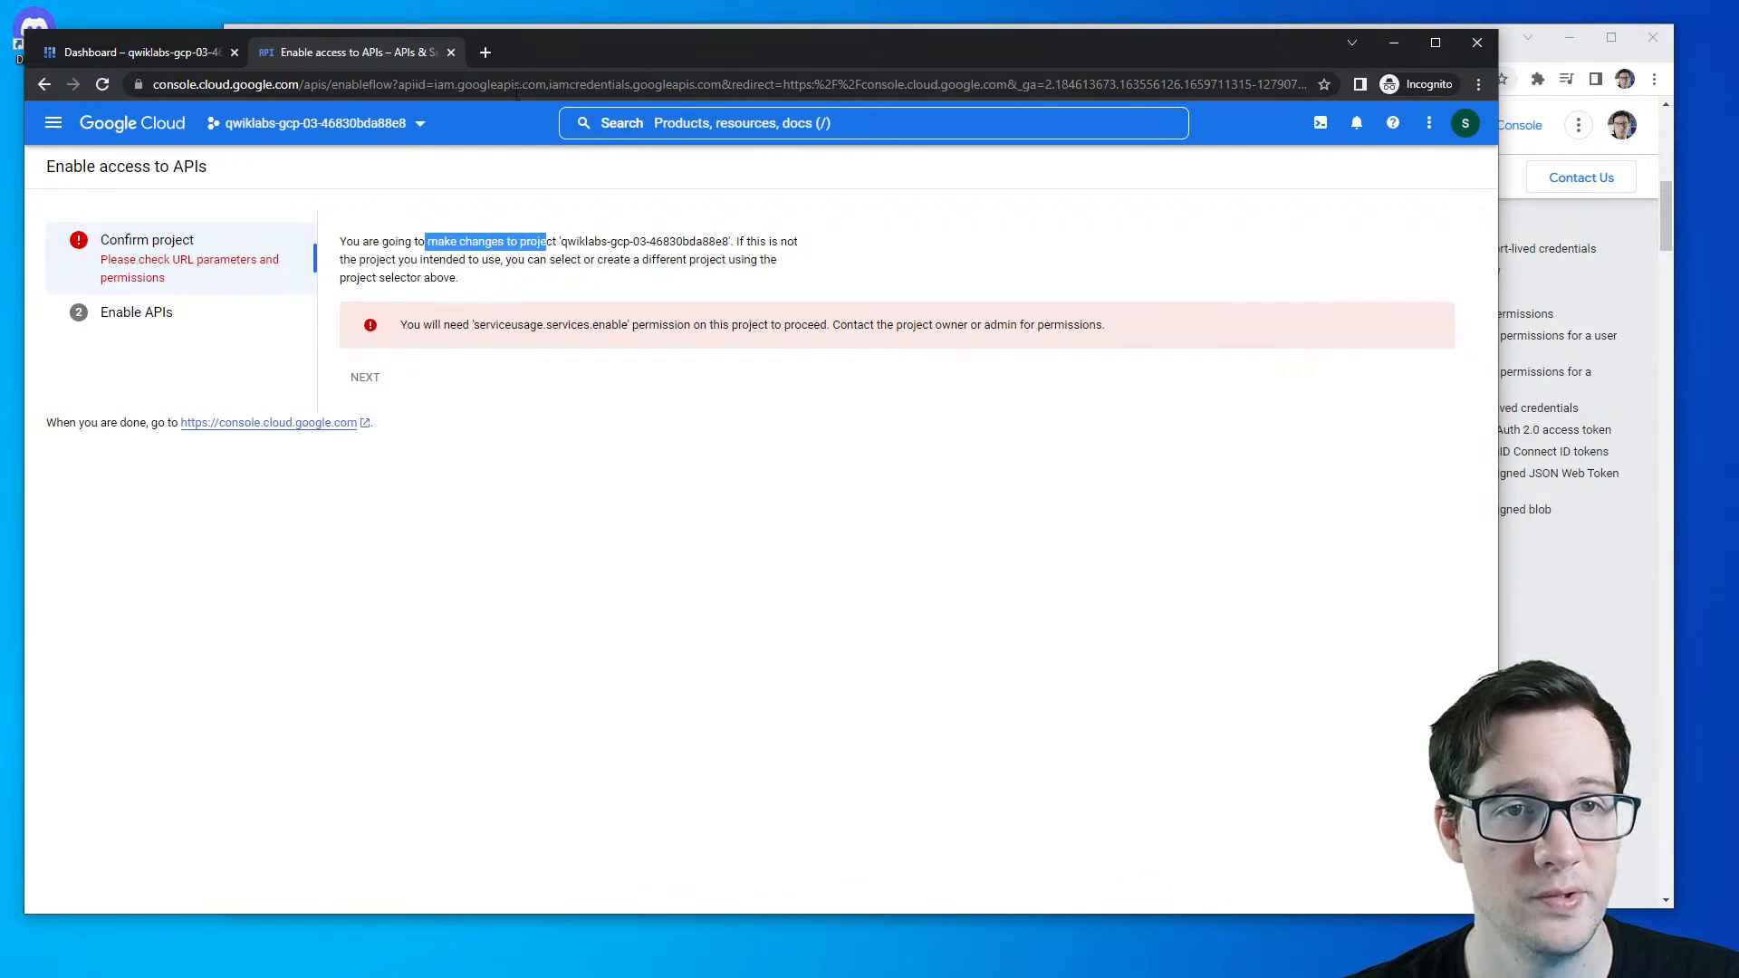
pyautogui.click(422, 125)
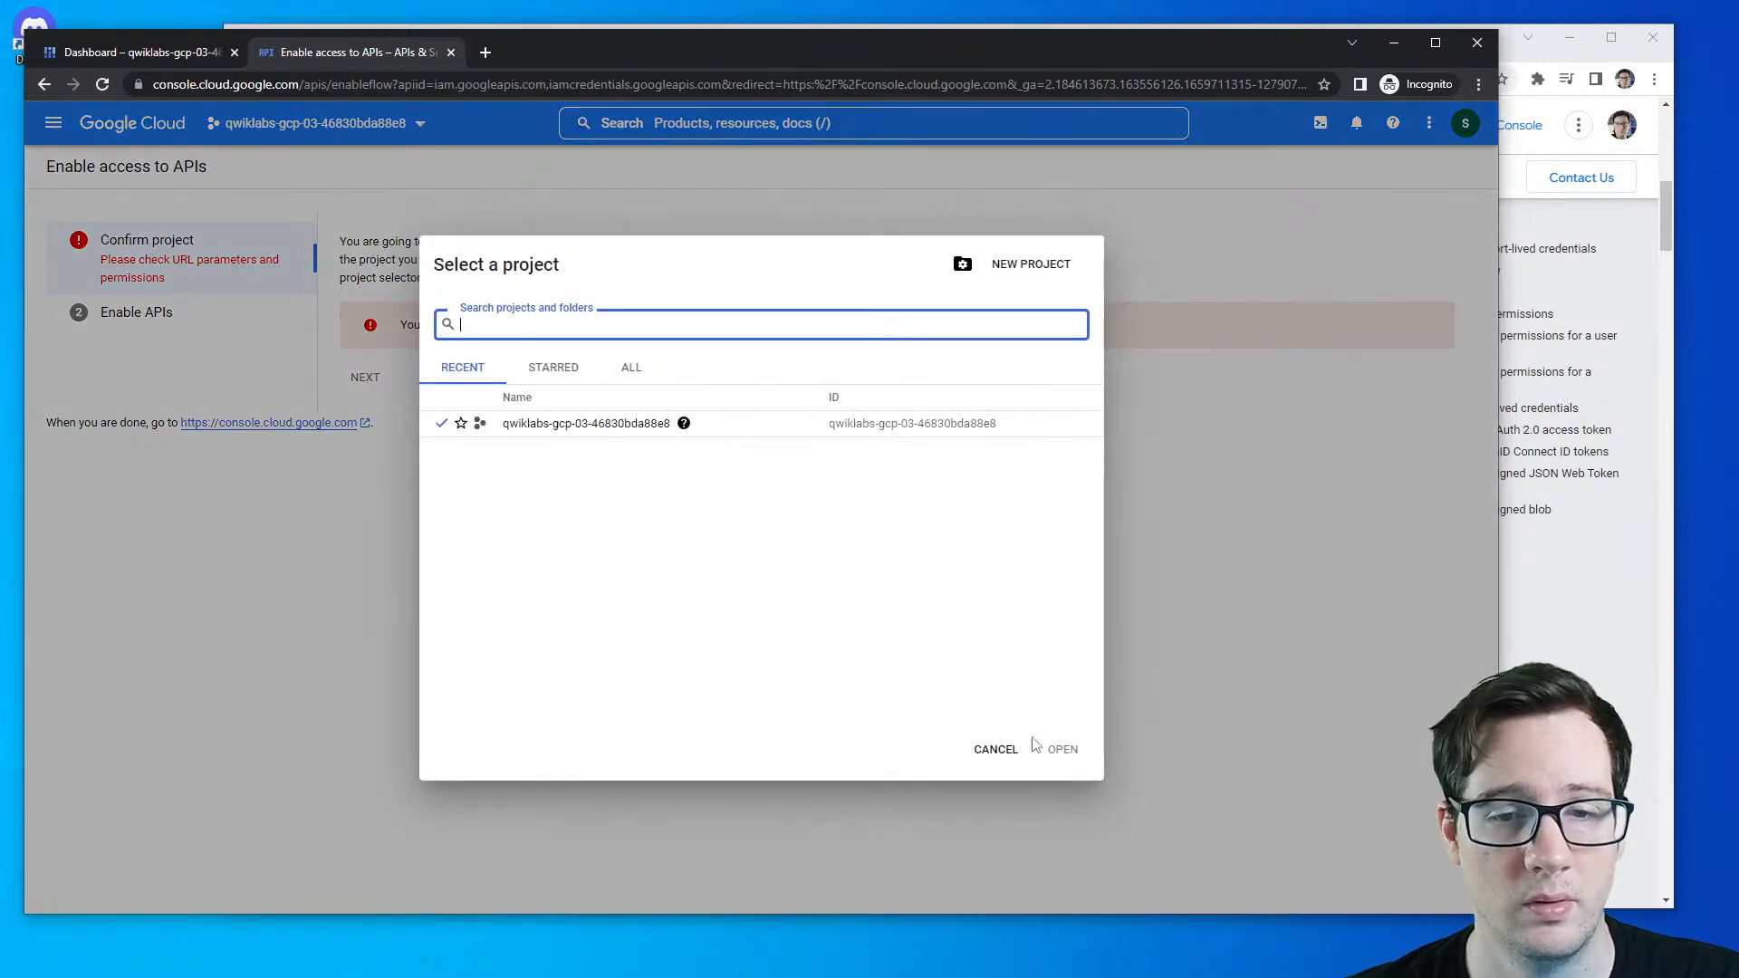
pyautogui.click(996, 749)
pyautogui.click(750, 85)
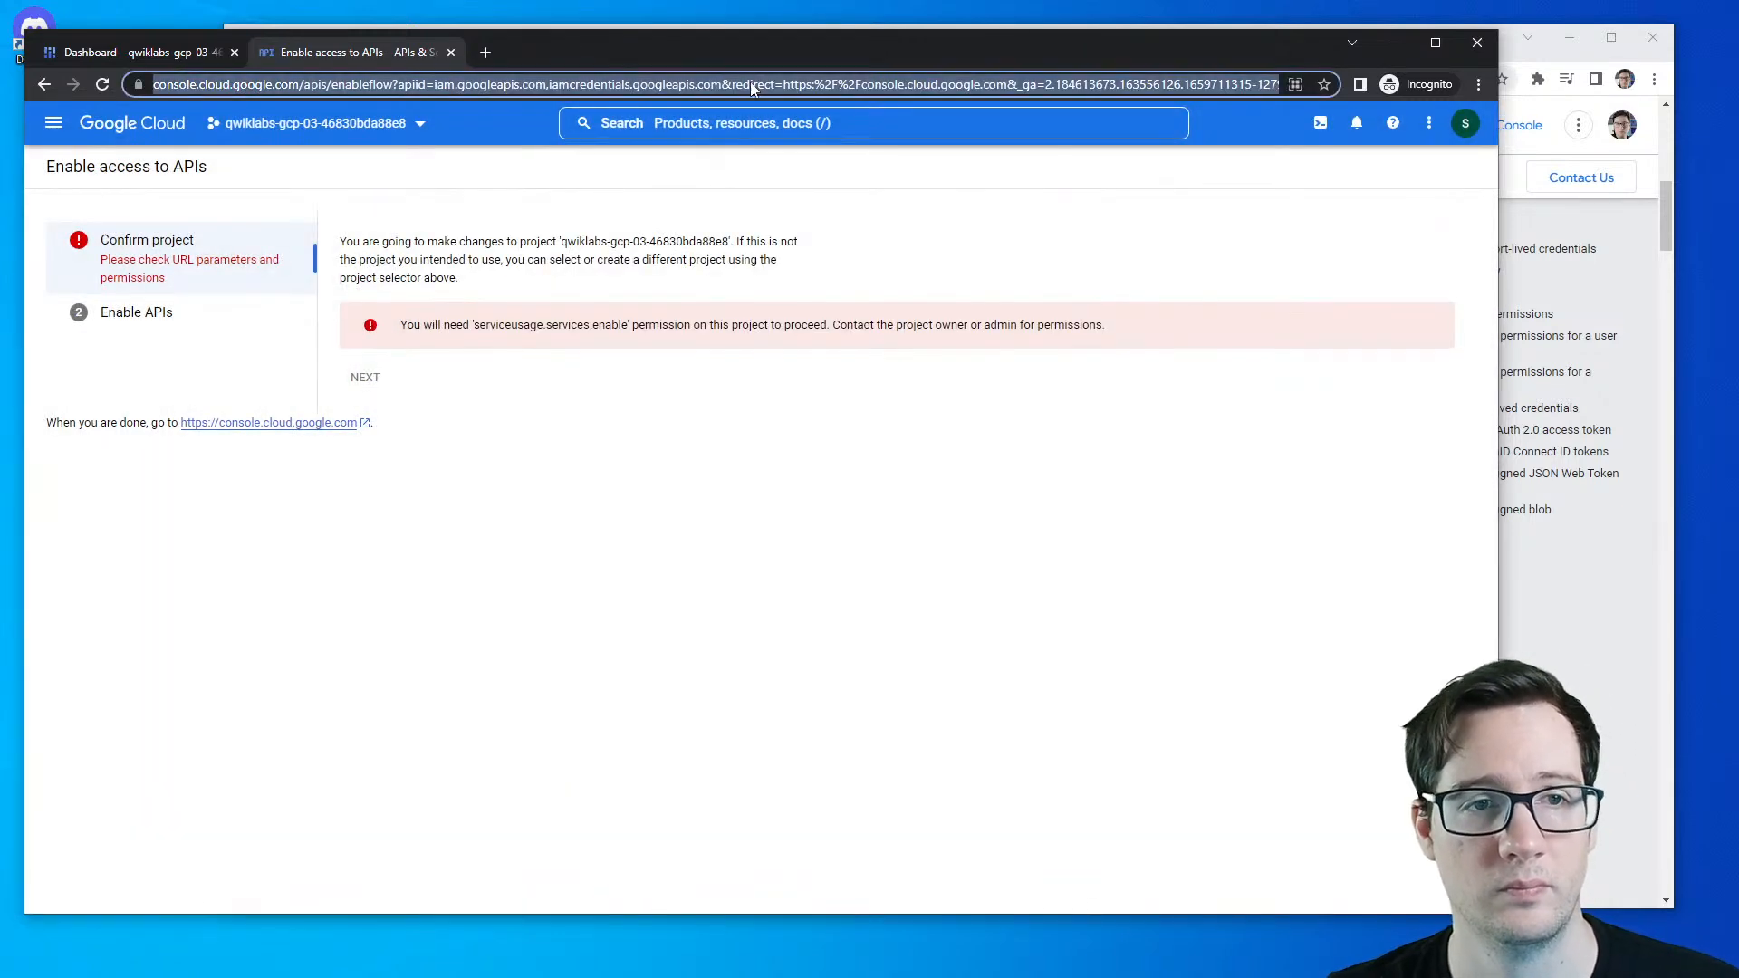
pyautogui.press('Return')
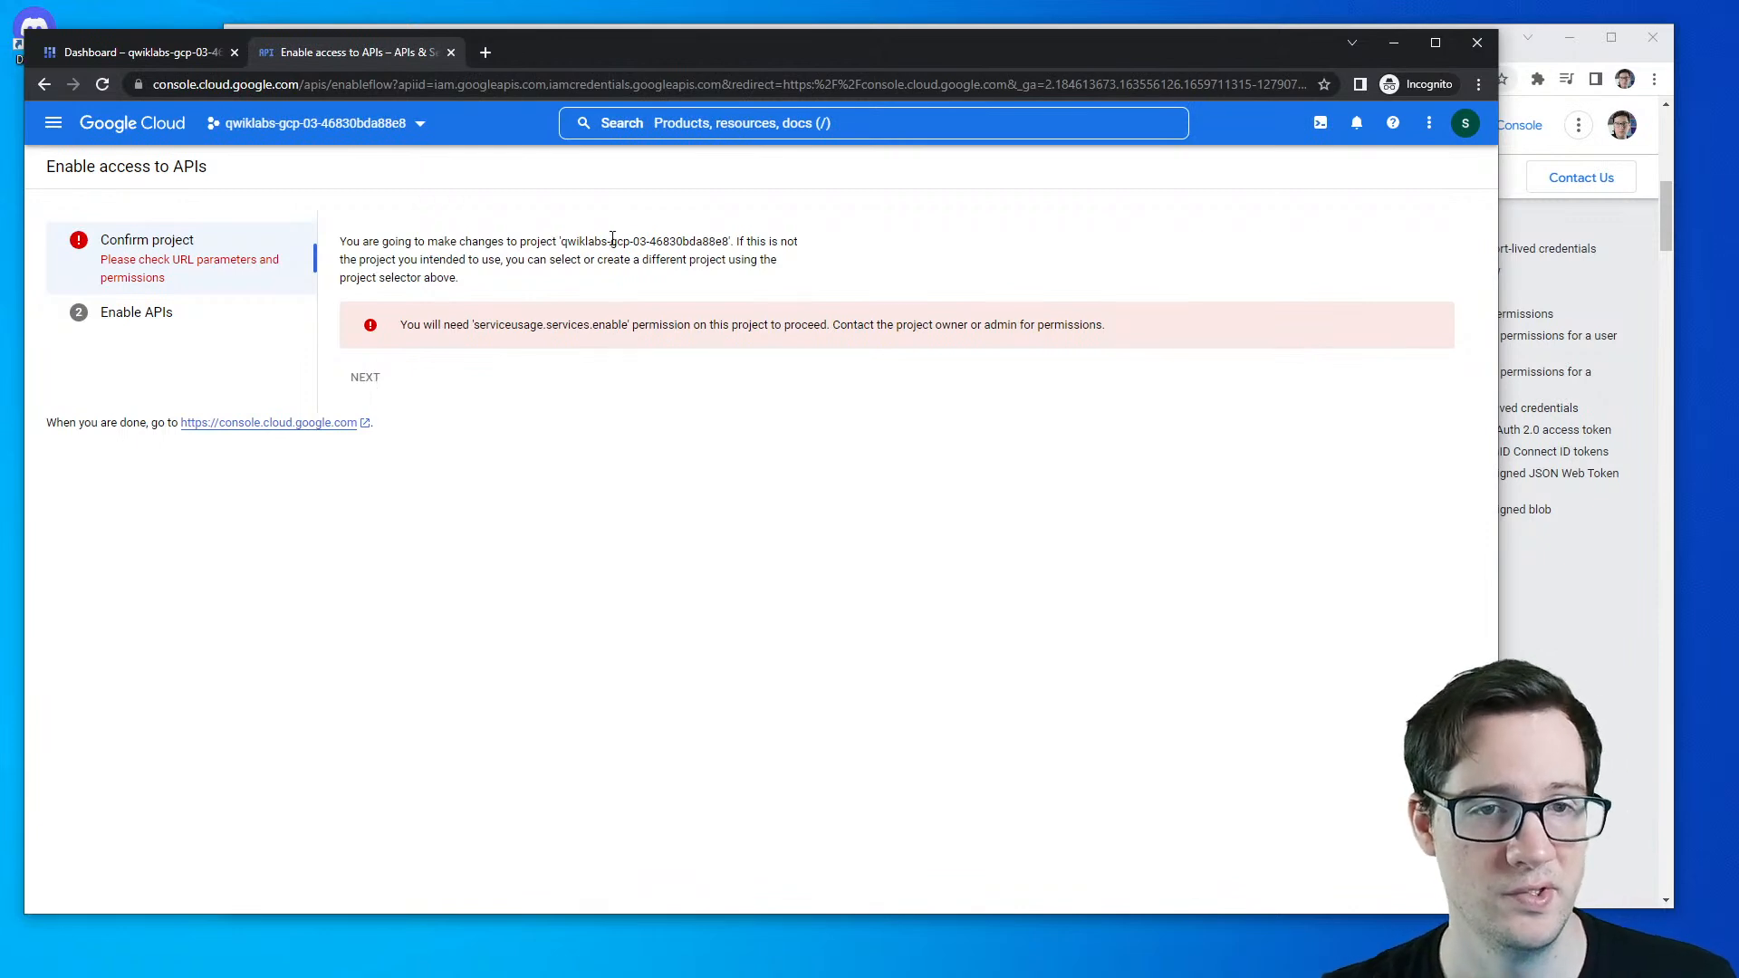
pyautogui.moveTo(154, 314); pyautogui.dragTo(252, 318)
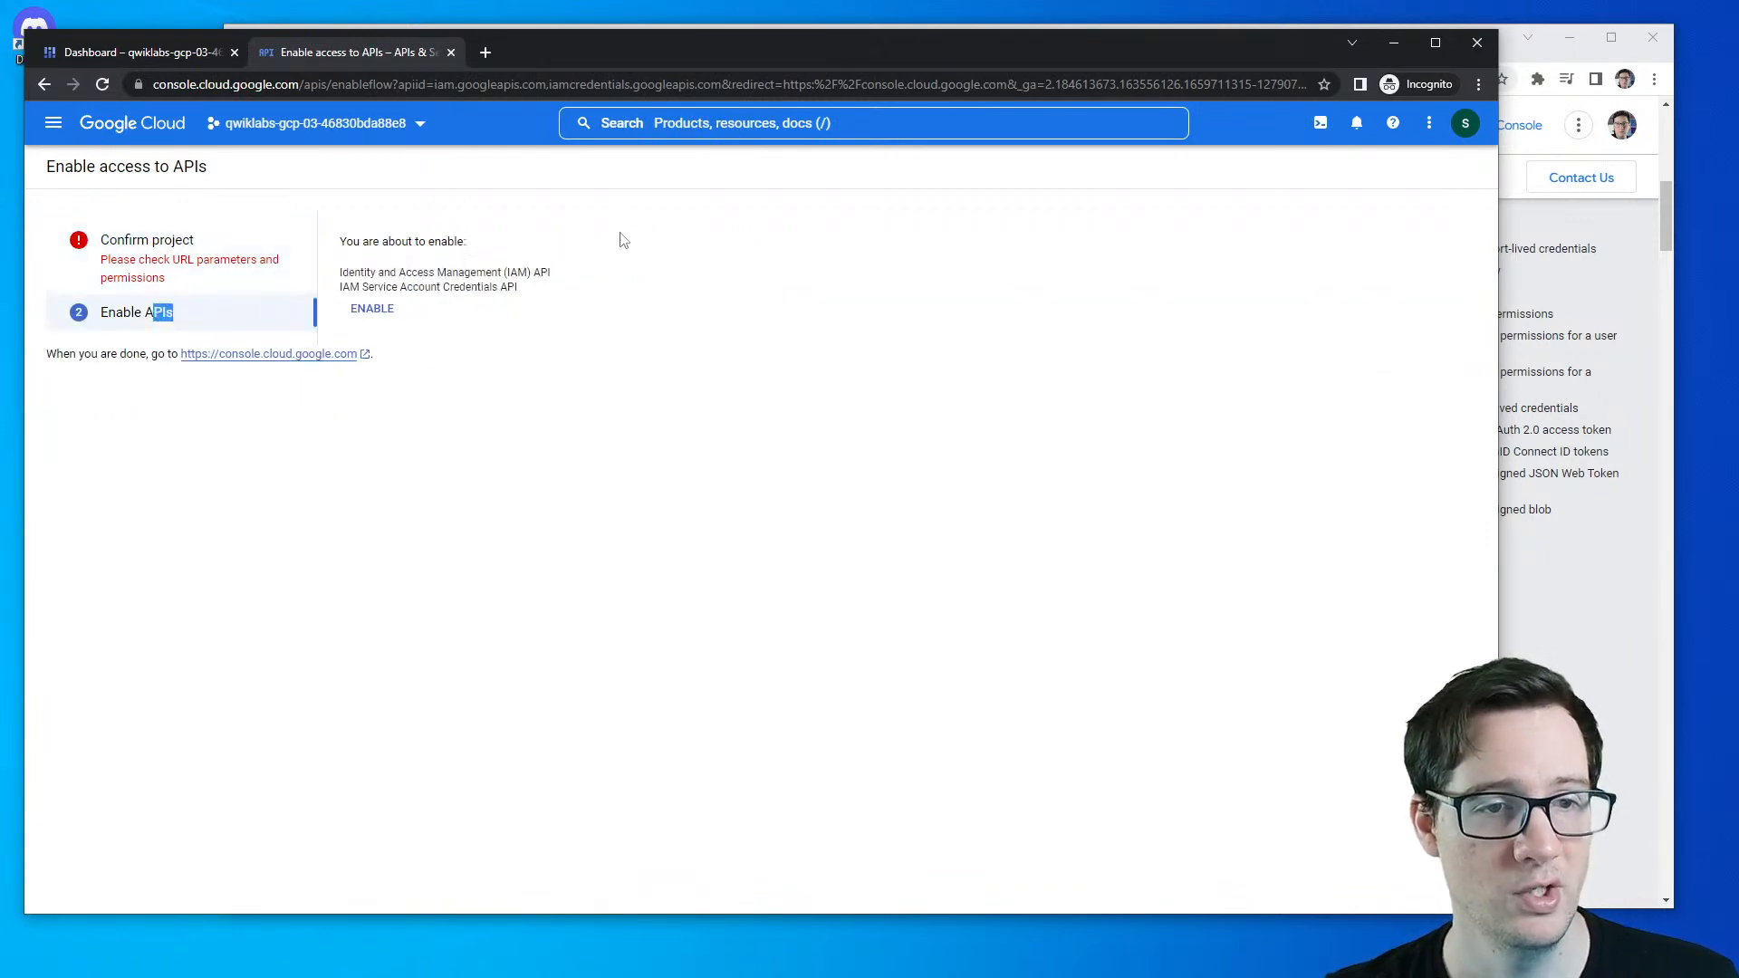
# - Close the API-enabling page and agree to the Google Cloud Platform Terms of Service on the project dashboard
pyautogui.click(451, 54)
pyautogui.click(537, 542)
pyautogui.click(921, 735)
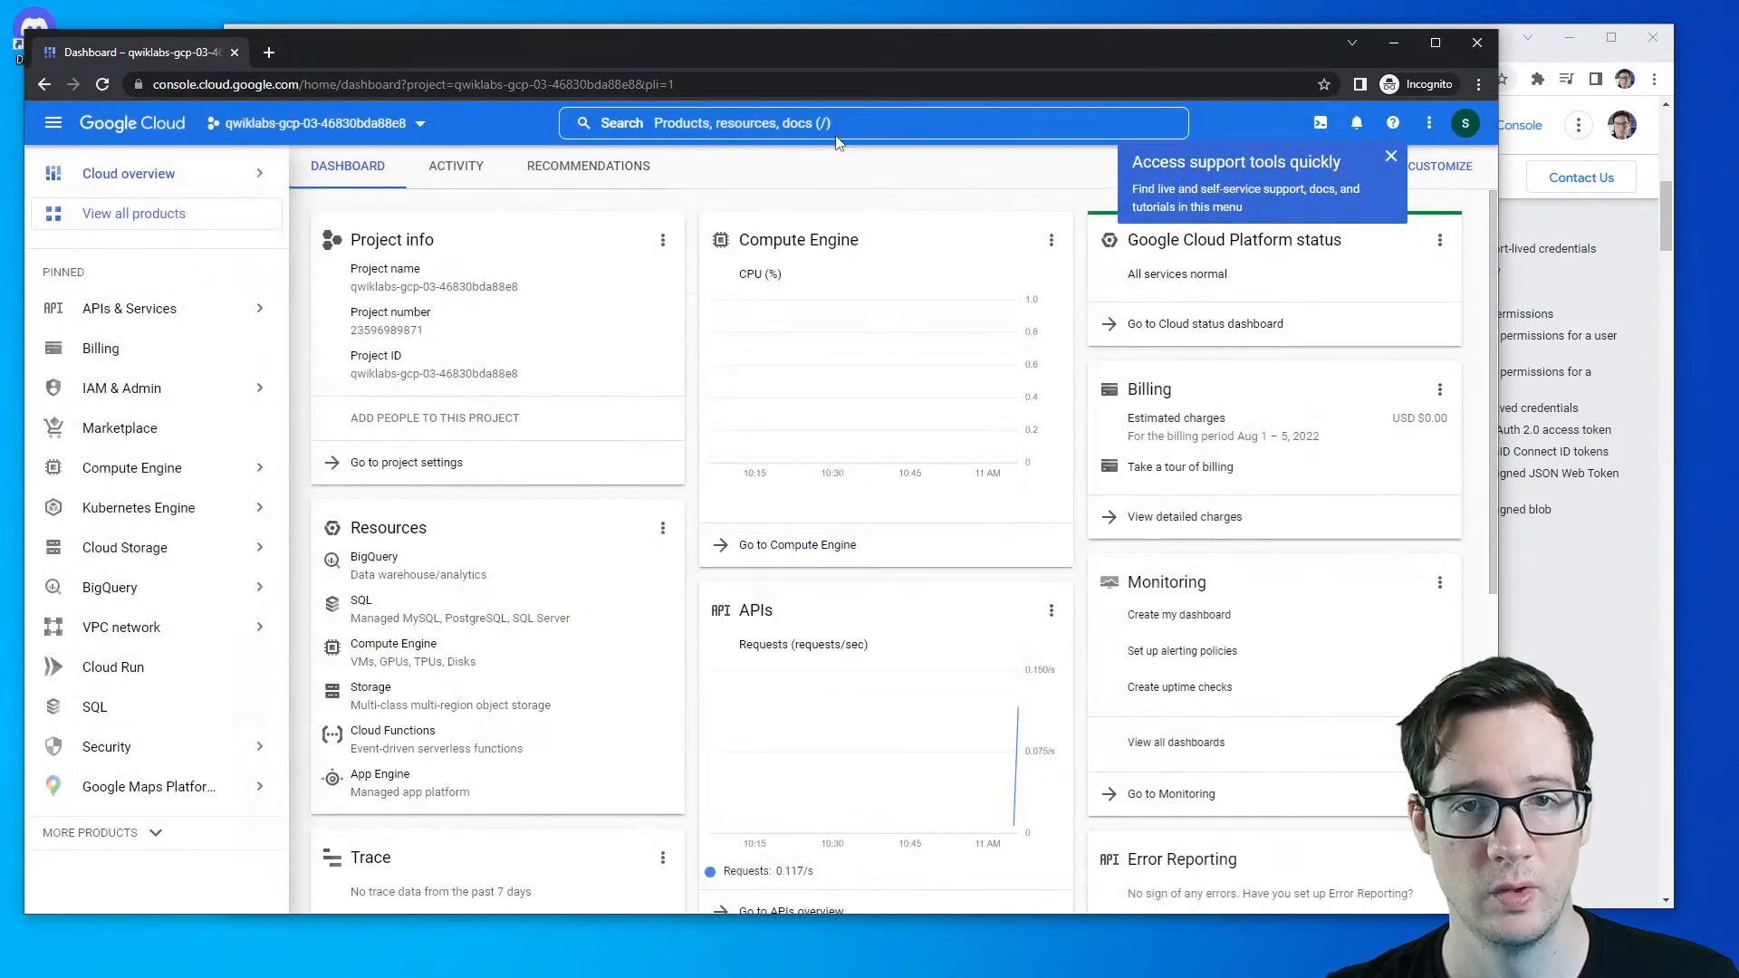
# - Dismiss the support tools tip, search the console for "api" and open APIs & Services
pyautogui.click(855, 127)
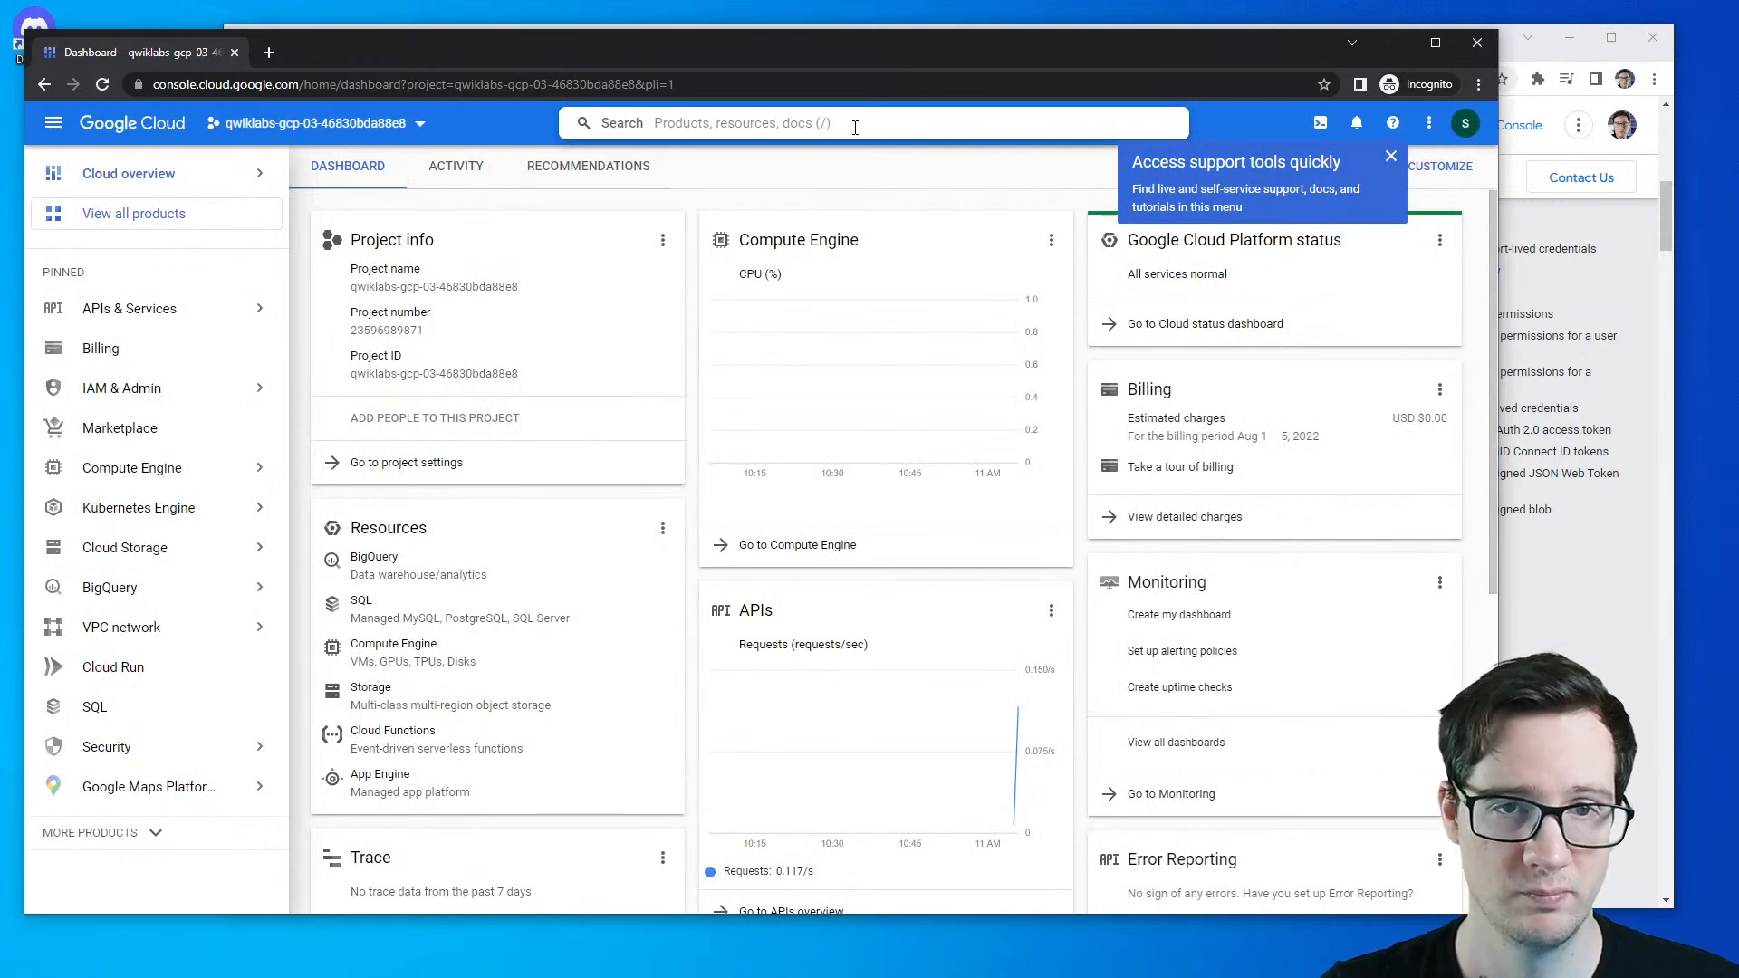
pyautogui.click(1391, 156)
pyautogui.click(871, 123)
pyautogui.write('api')
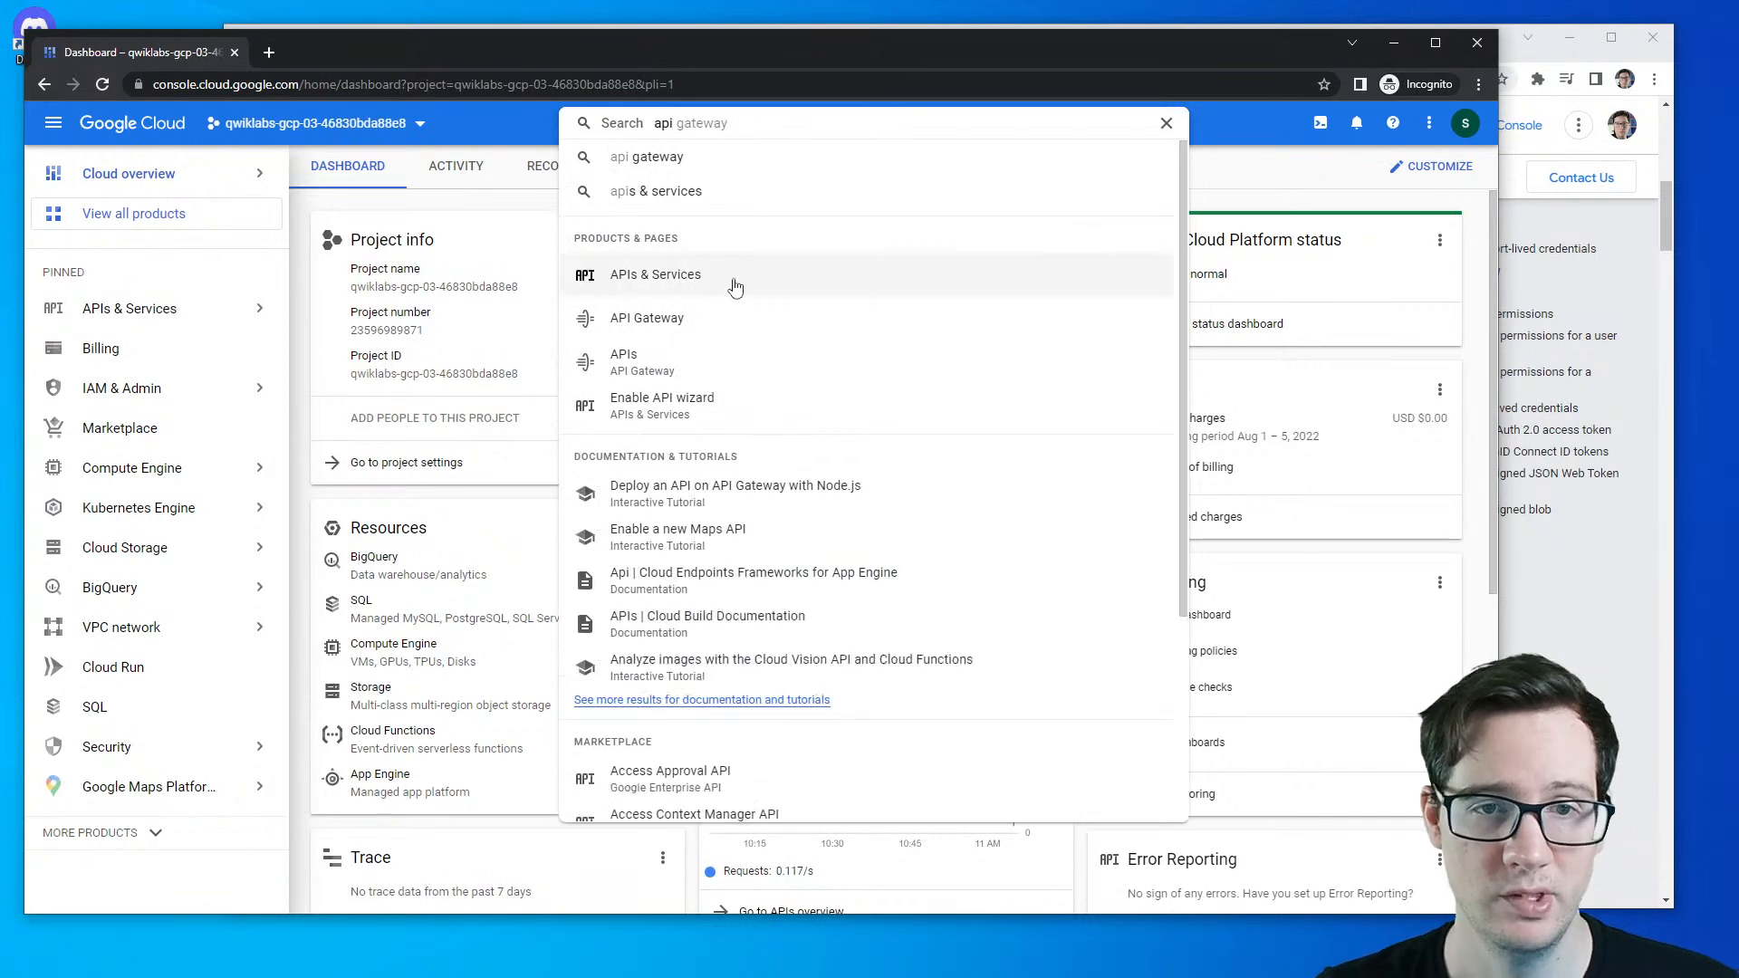
pyautogui.click(734, 287)
# - Copy the API name "Service Account Credentials" from the documentation's prerequisites and return to the console
pyautogui.click(1556, 615)
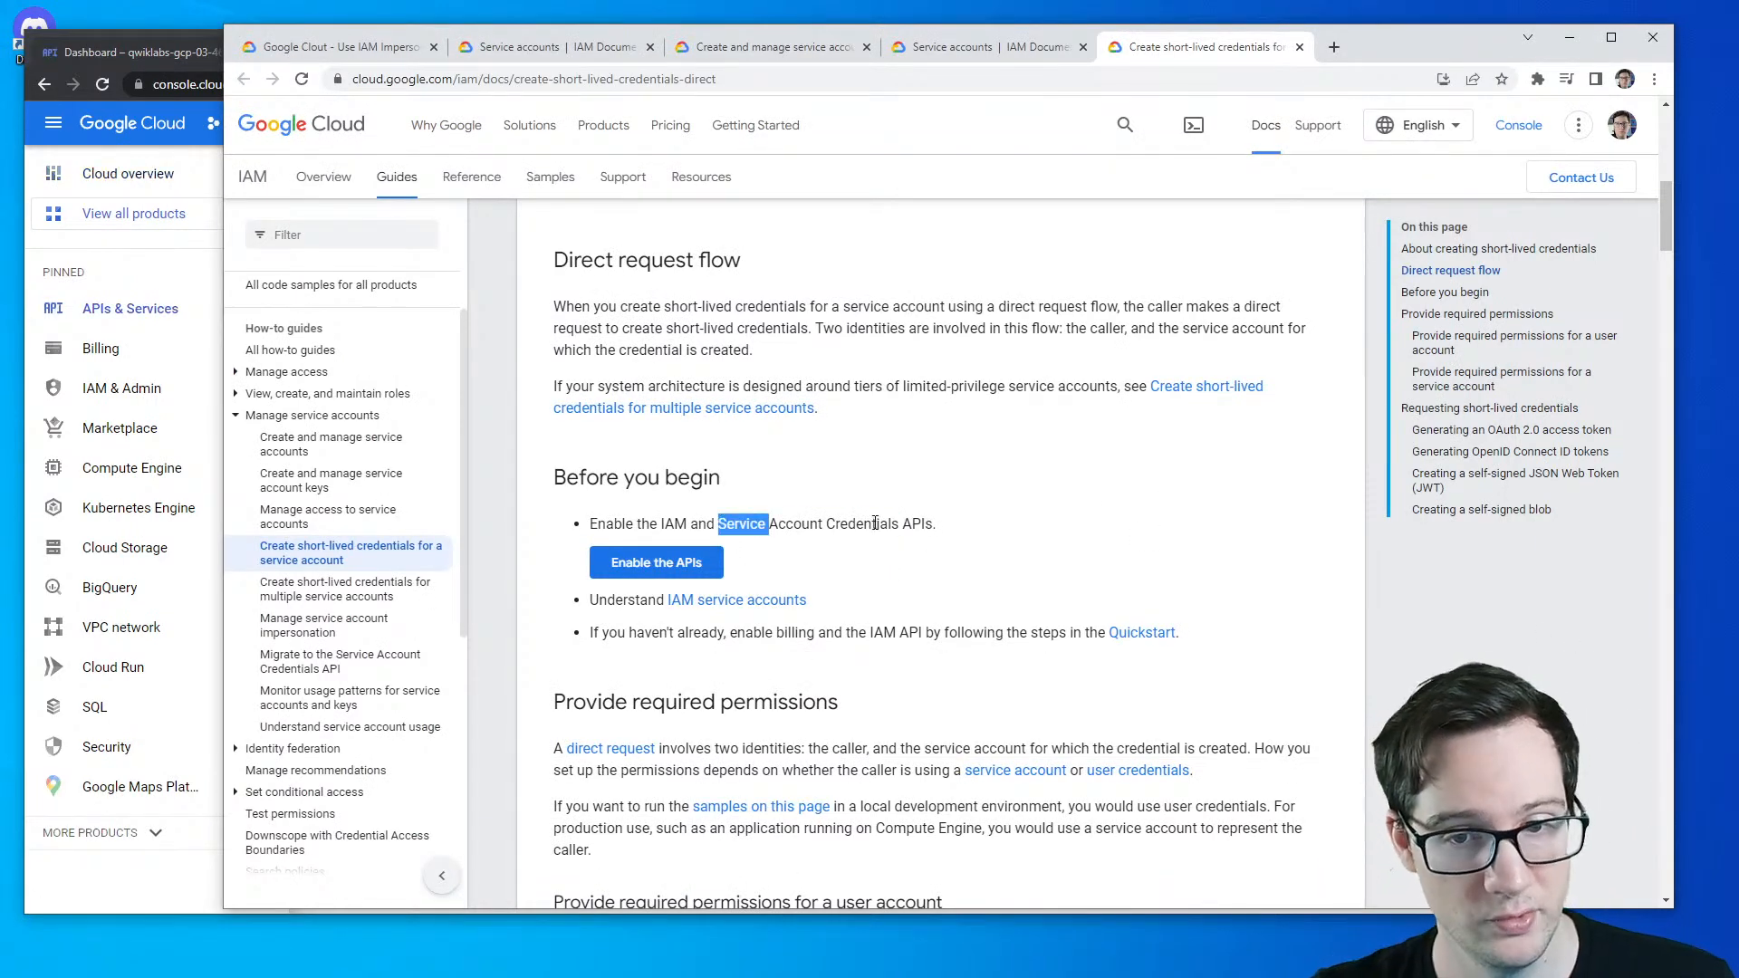
pyautogui.moveTo(720, 523); pyautogui.dragTo(898, 525)
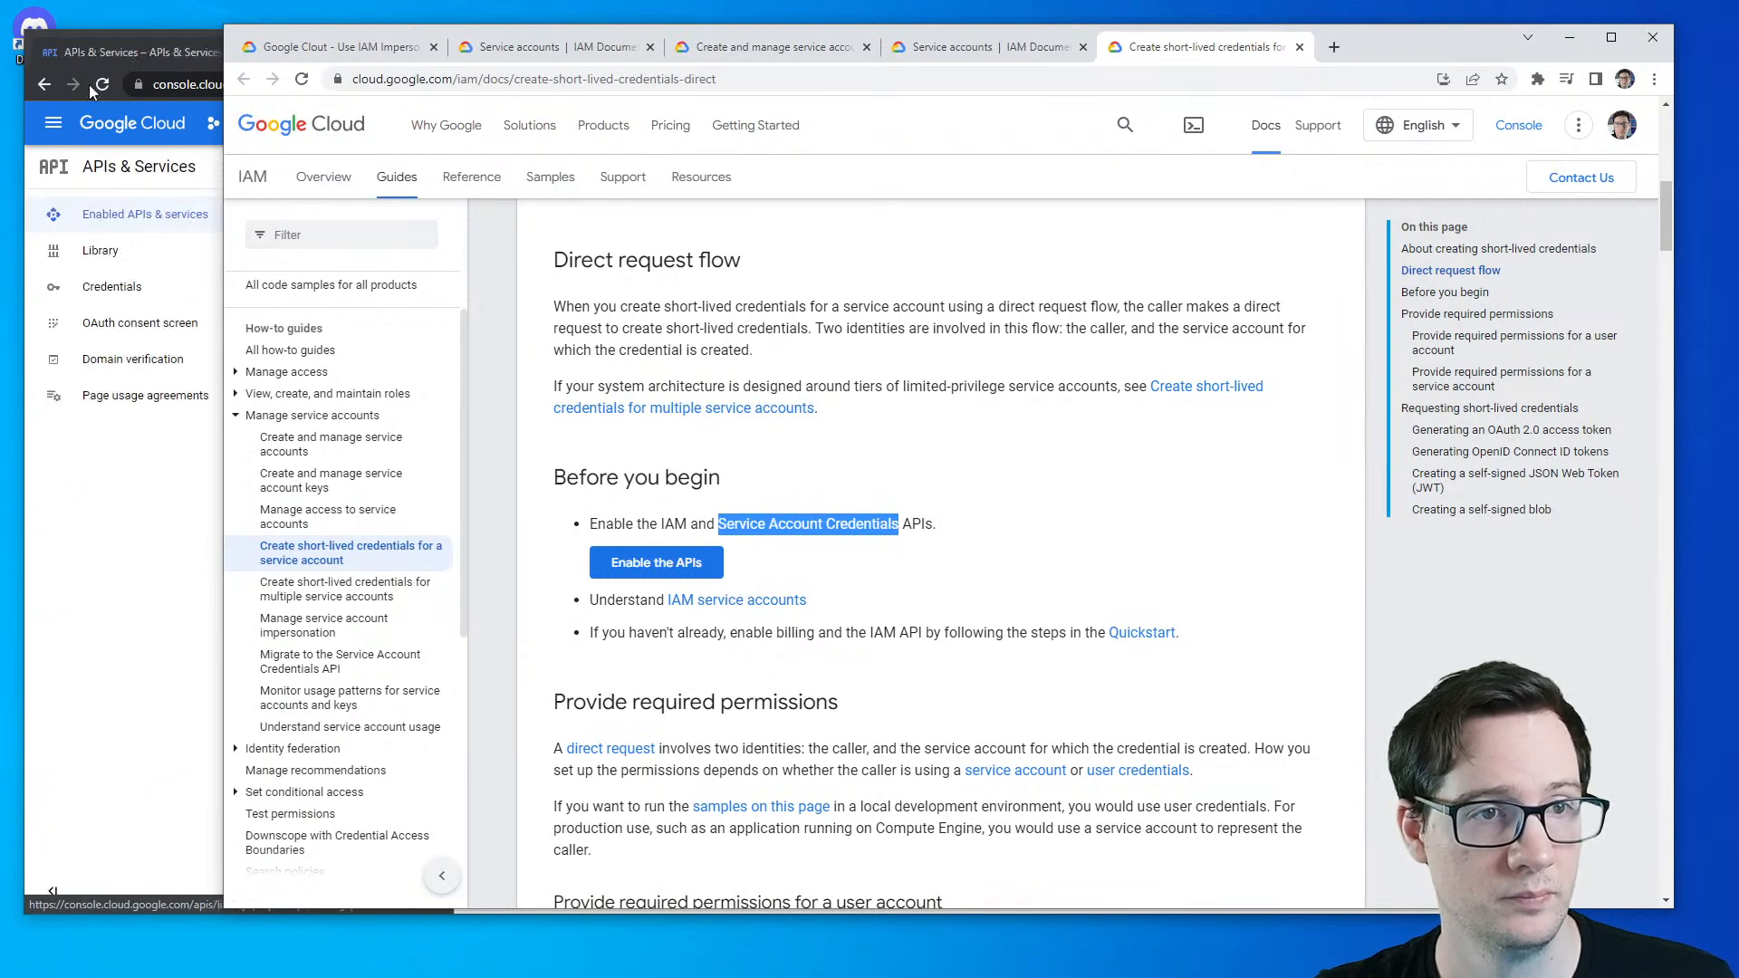
pyautogui.click(144, 47)
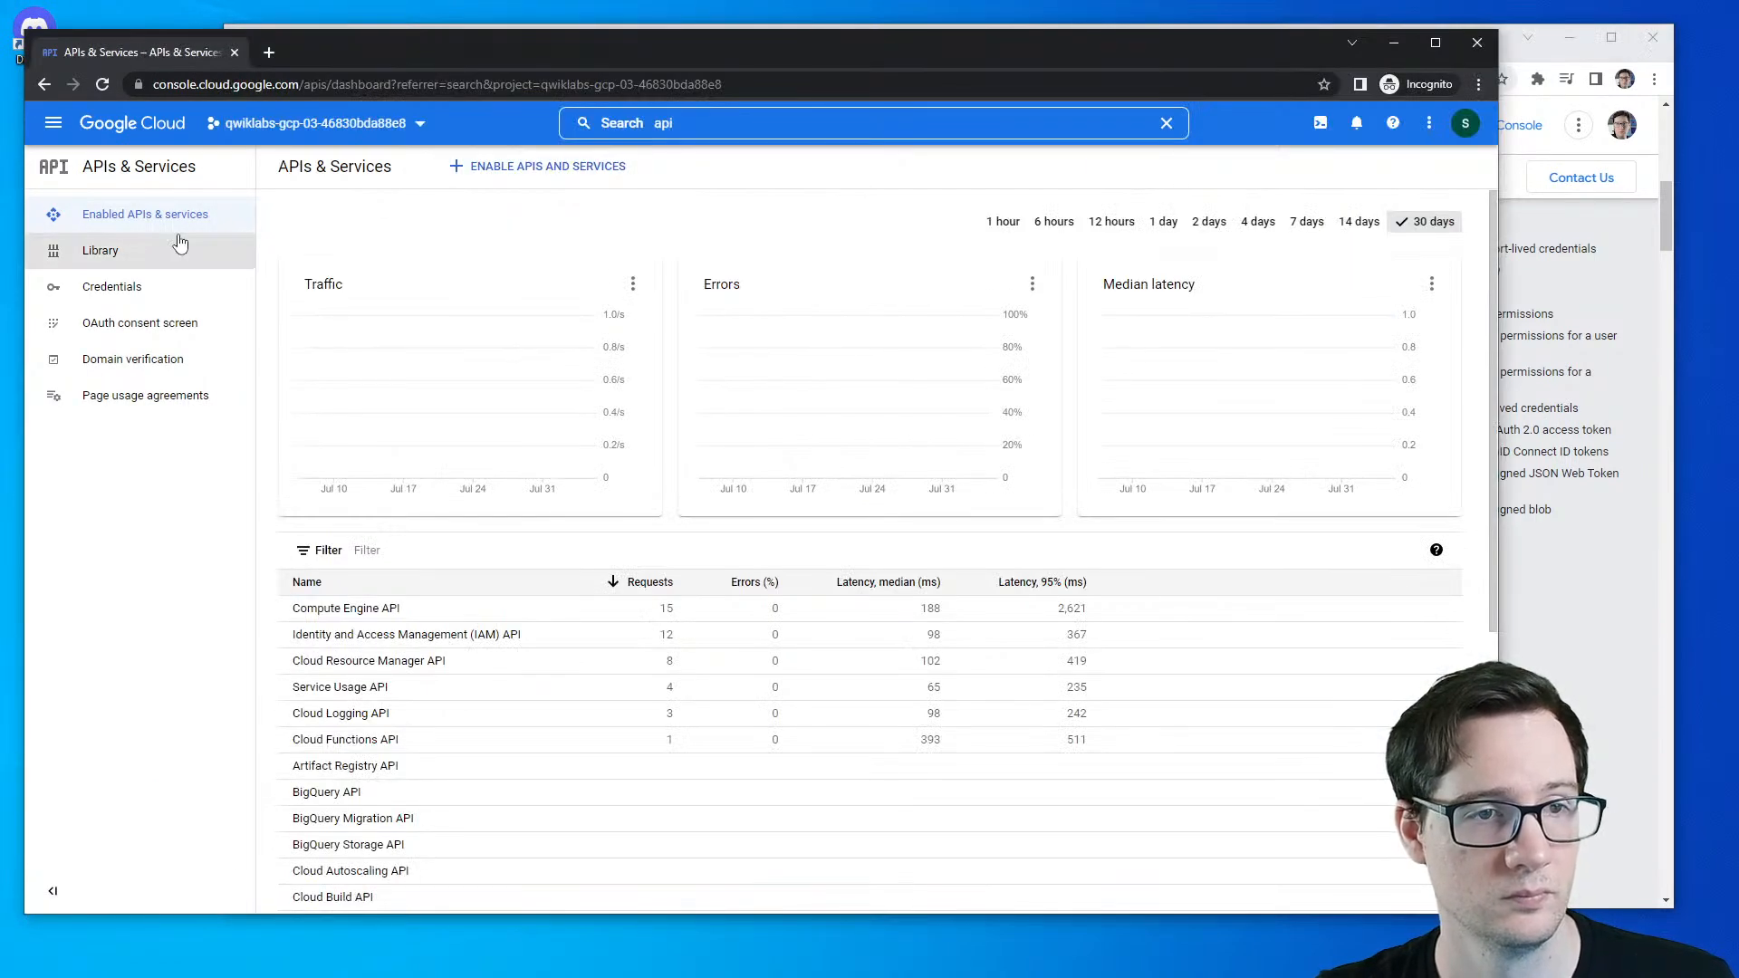
# - Search the API Library for "Service Account Credentials" and check the enablement status of the IAM Service Account Credentials API
pyautogui.click(132, 262)
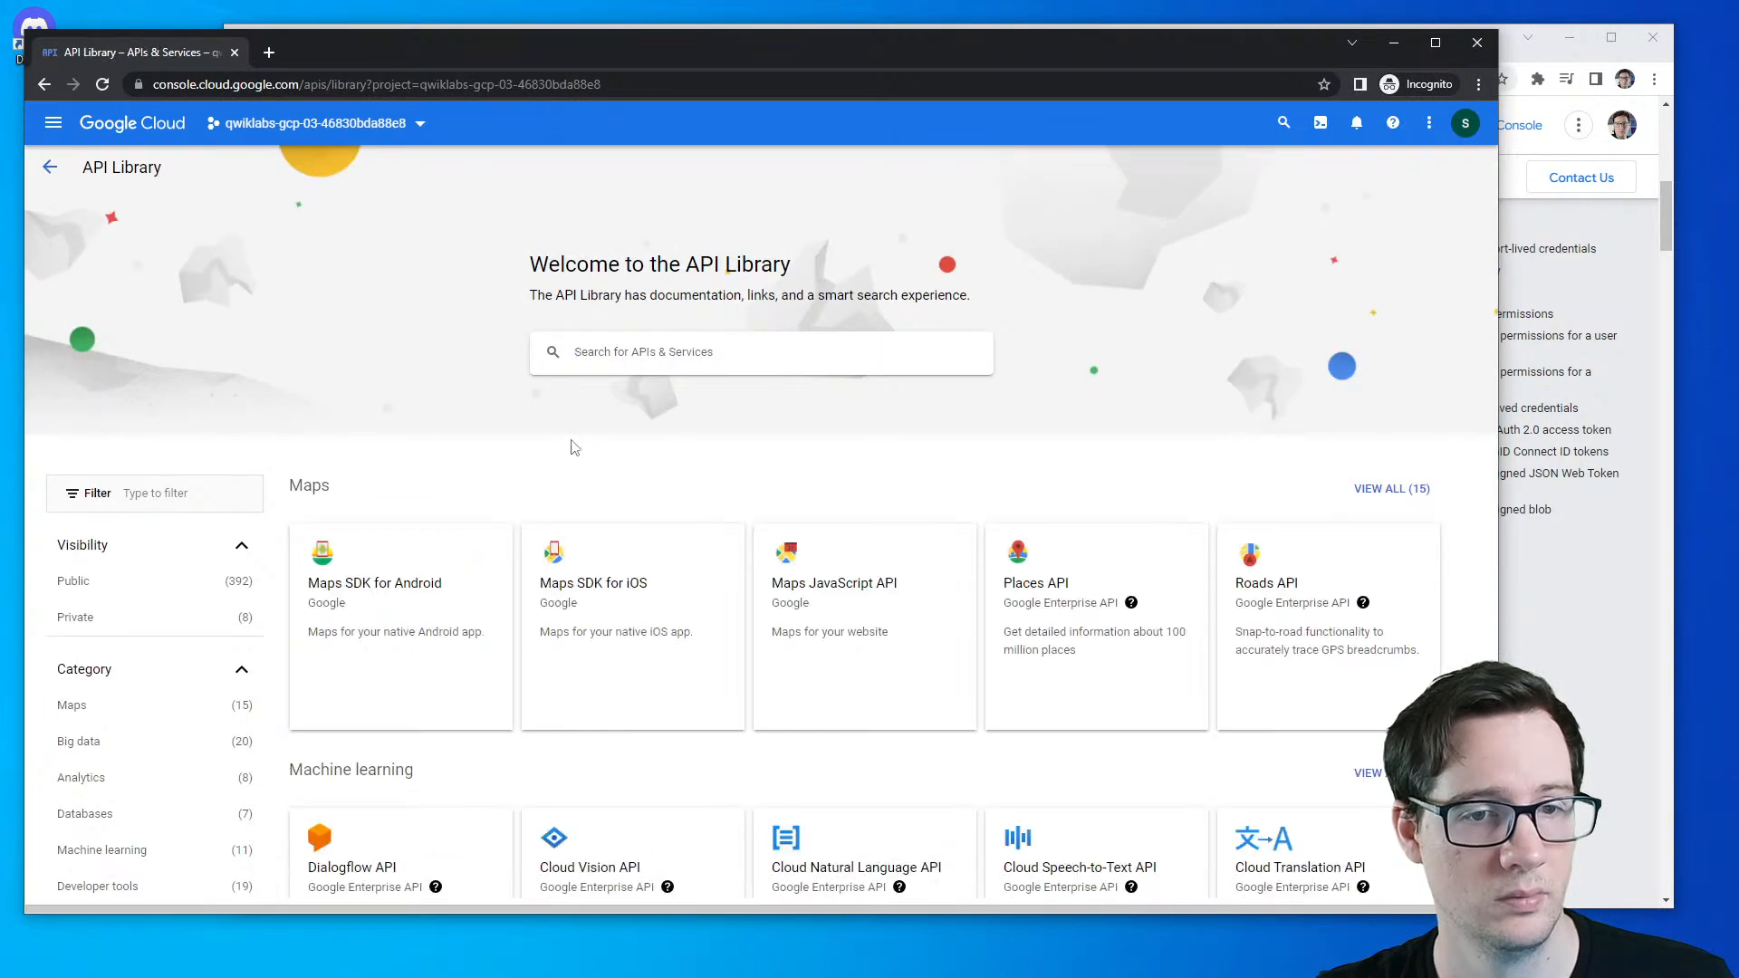
pyautogui.hotkey('ctrl', 'v')
pyautogui.press('Return')
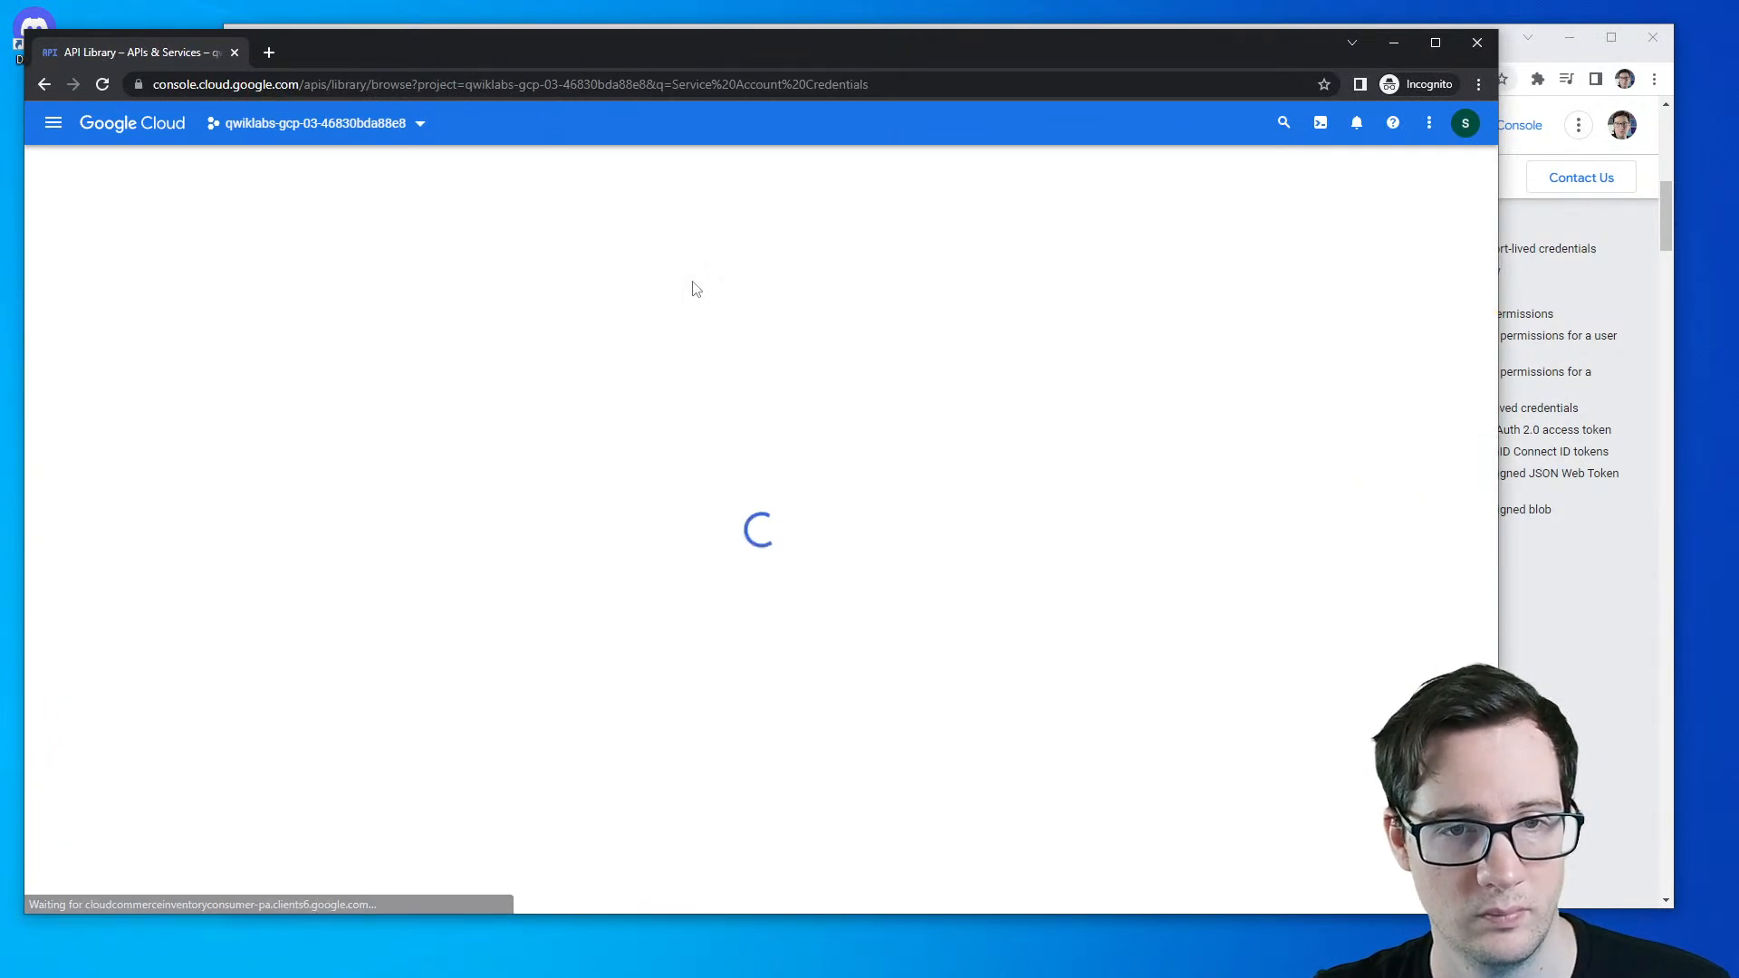
pyautogui.click(610, 418)
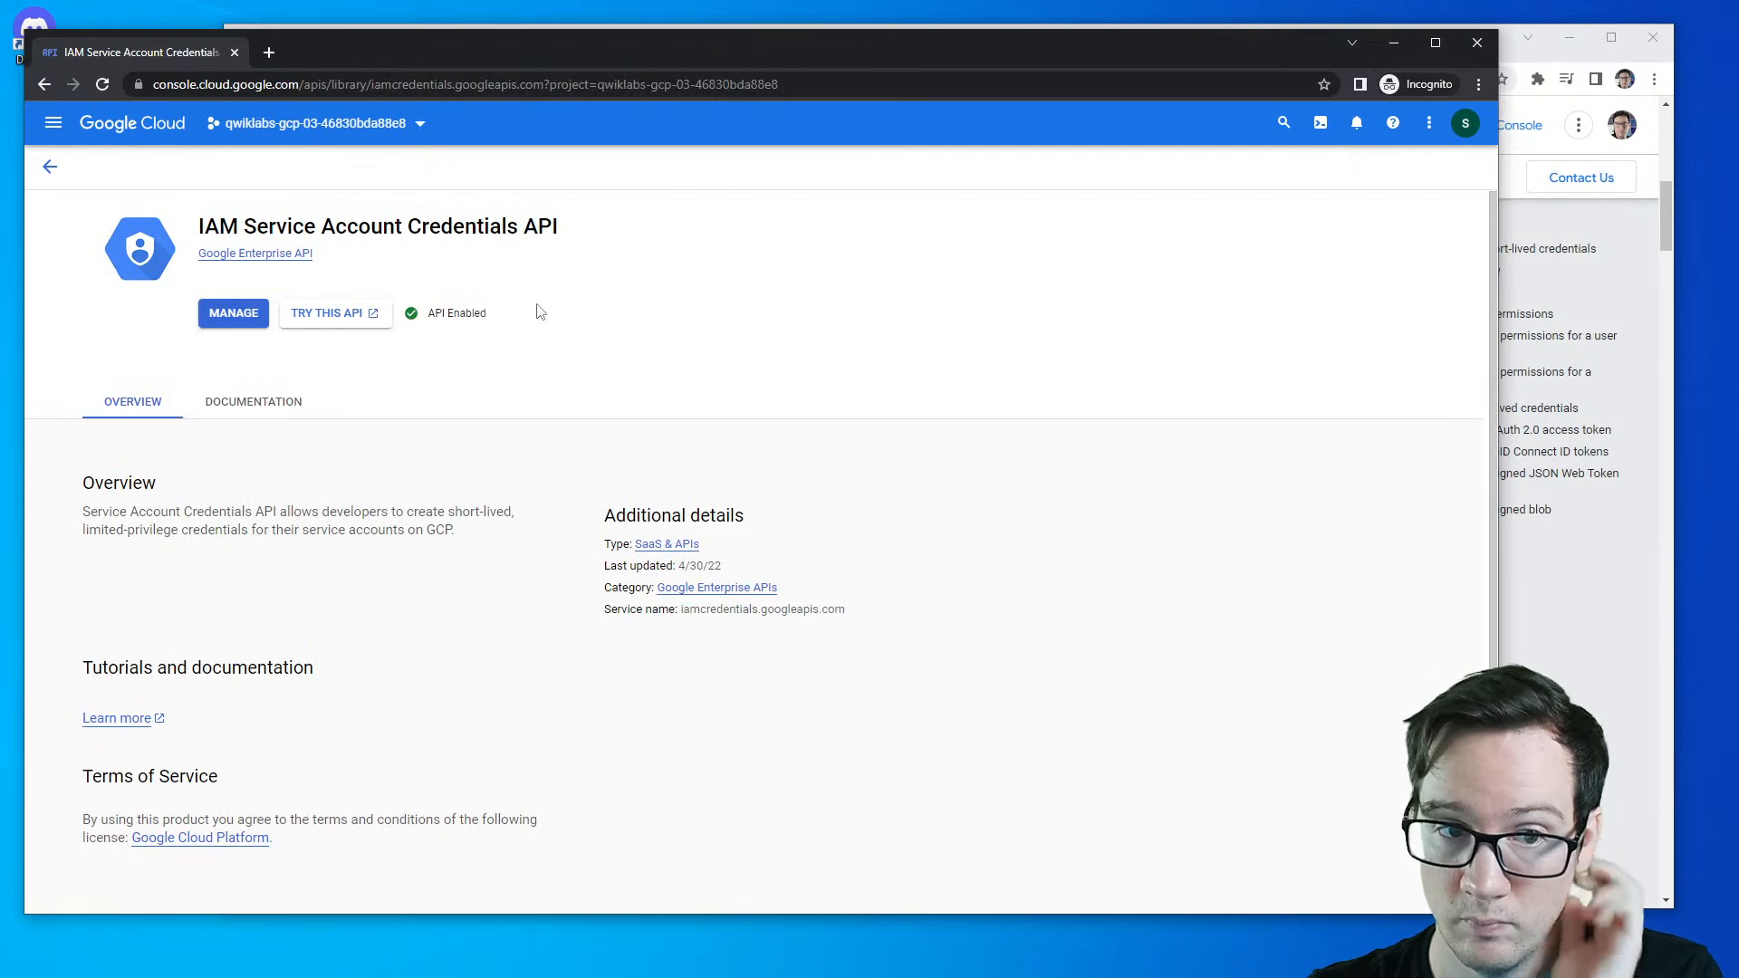
pyautogui.moveTo(435, 315); pyautogui.dragTo(619, 324)
pyautogui.click(619, 324)
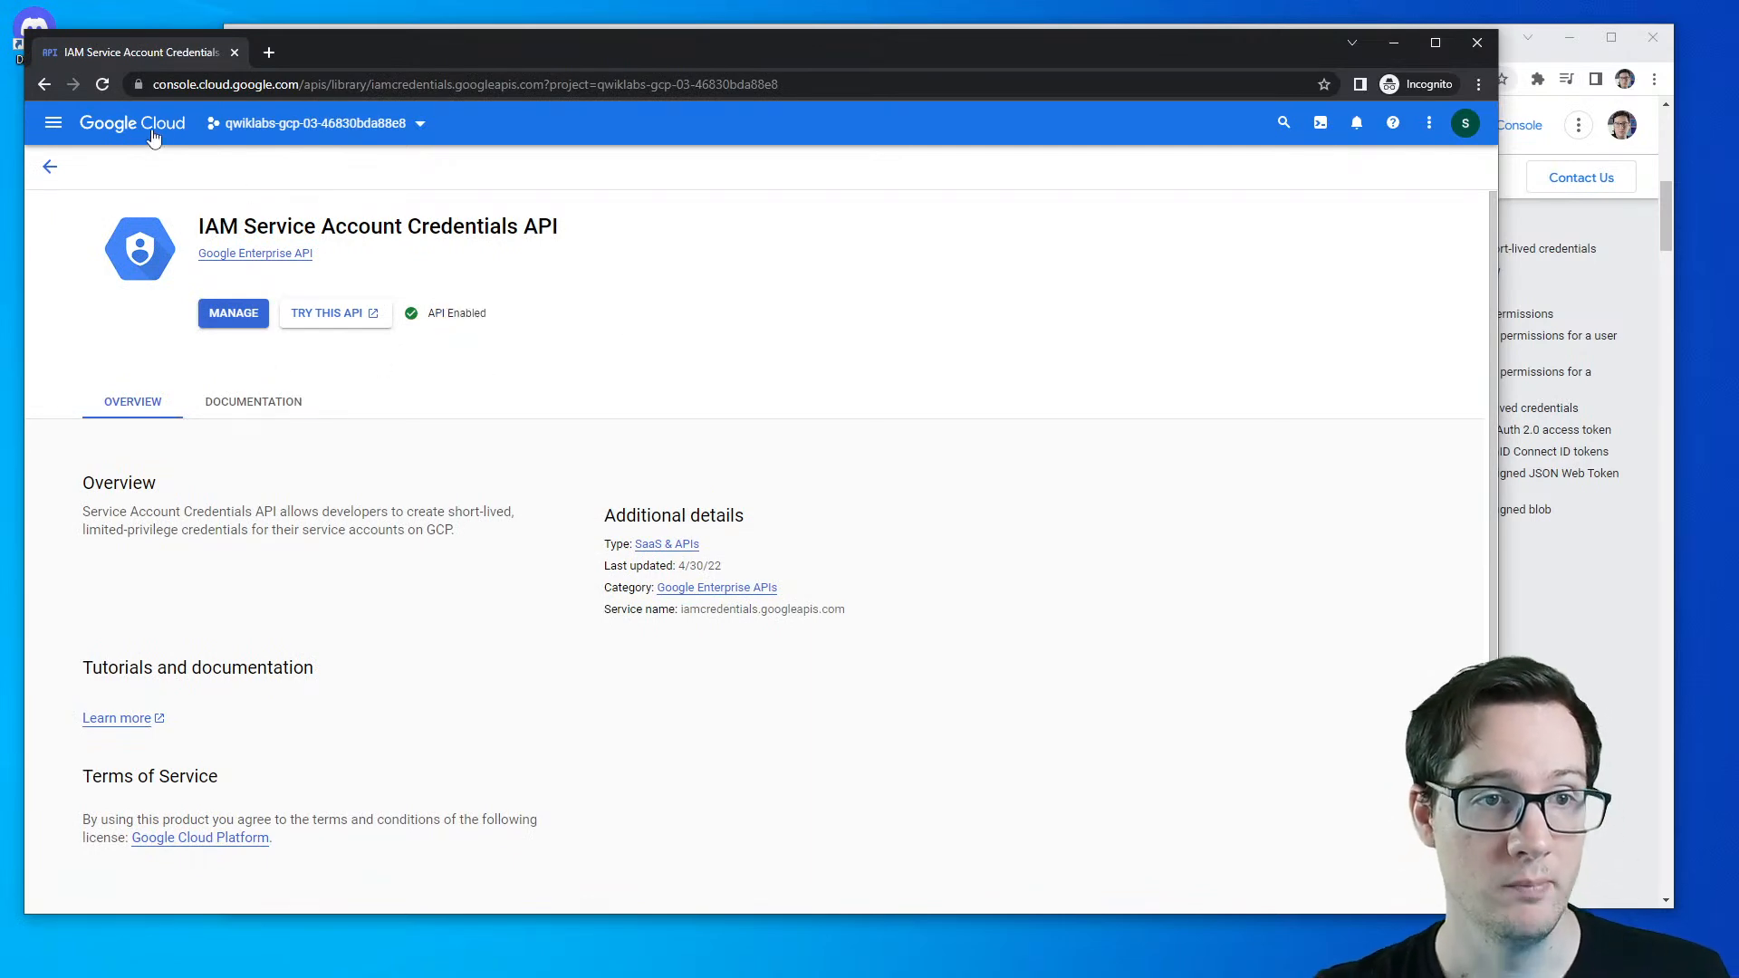
# - Return the console to its welcome page and read the documentation's console instructions for providing required permissions for a user account
pyautogui.click(154, 134)
pyautogui.click(1546, 591)
pyautogui.scroll(-3, 738, 385)
pyautogui.scroll(-1, 738, 385)
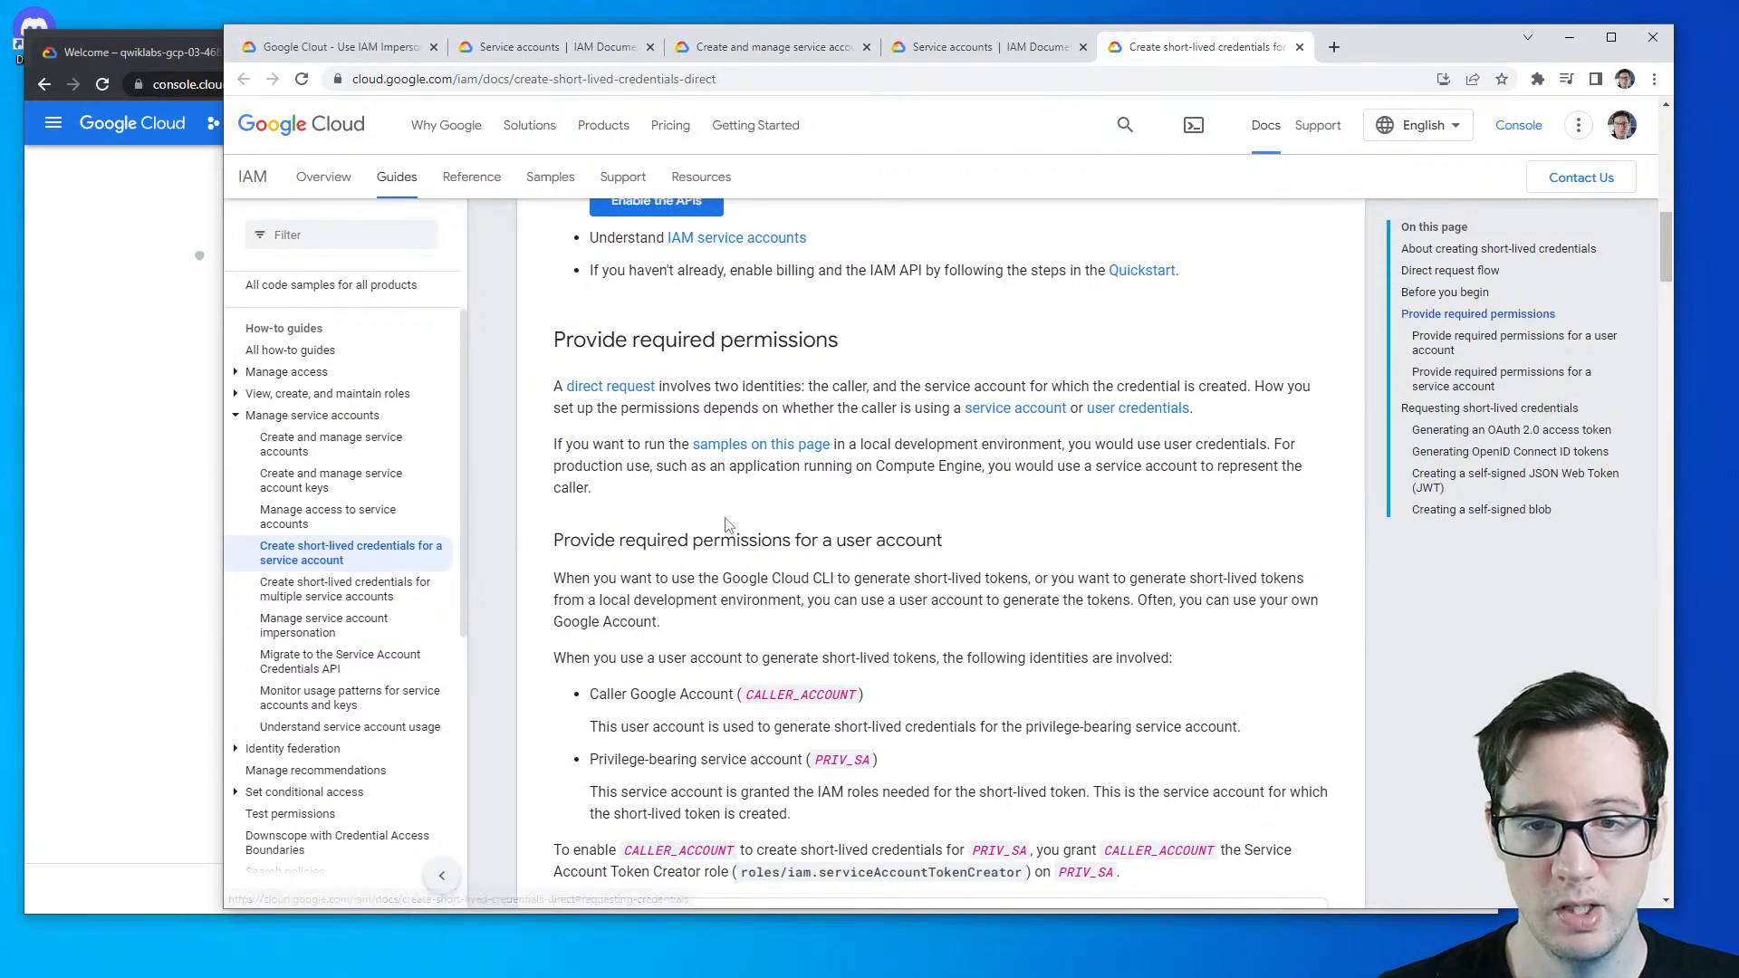
pyautogui.scroll(-1, 741, 577)
pyautogui.moveTo(554, 488); pyautogui.dragTo(824, 487)
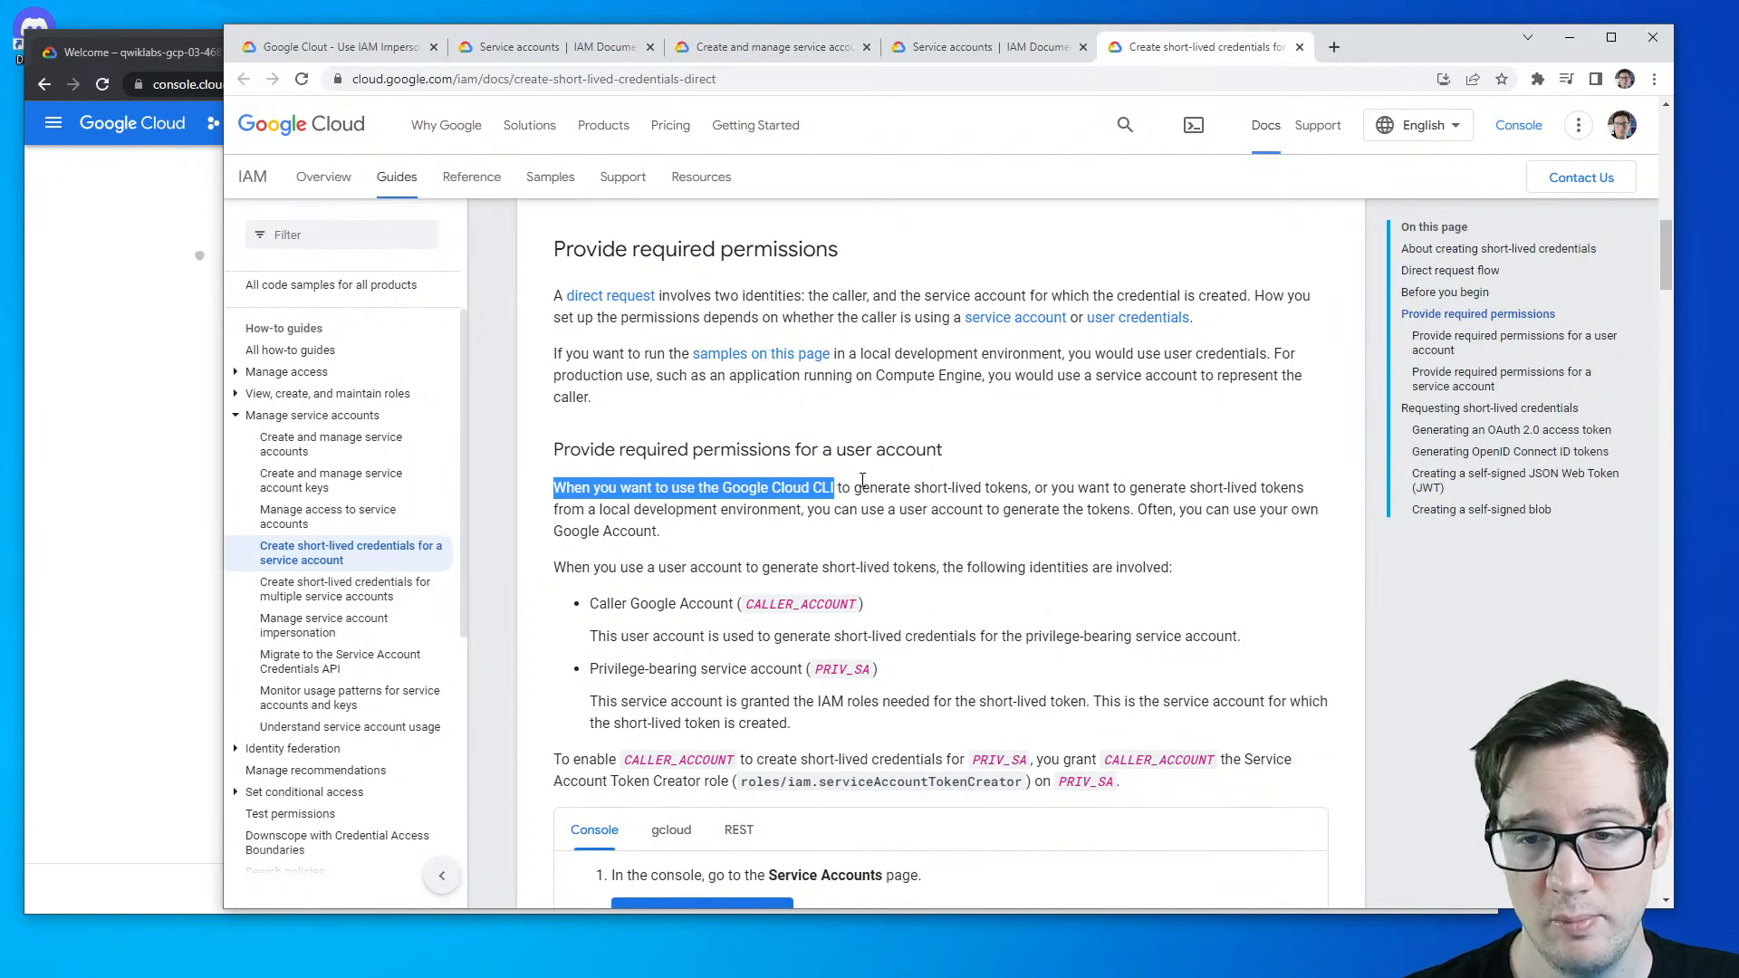
pyautogui.scroll(-5, 864, 498)
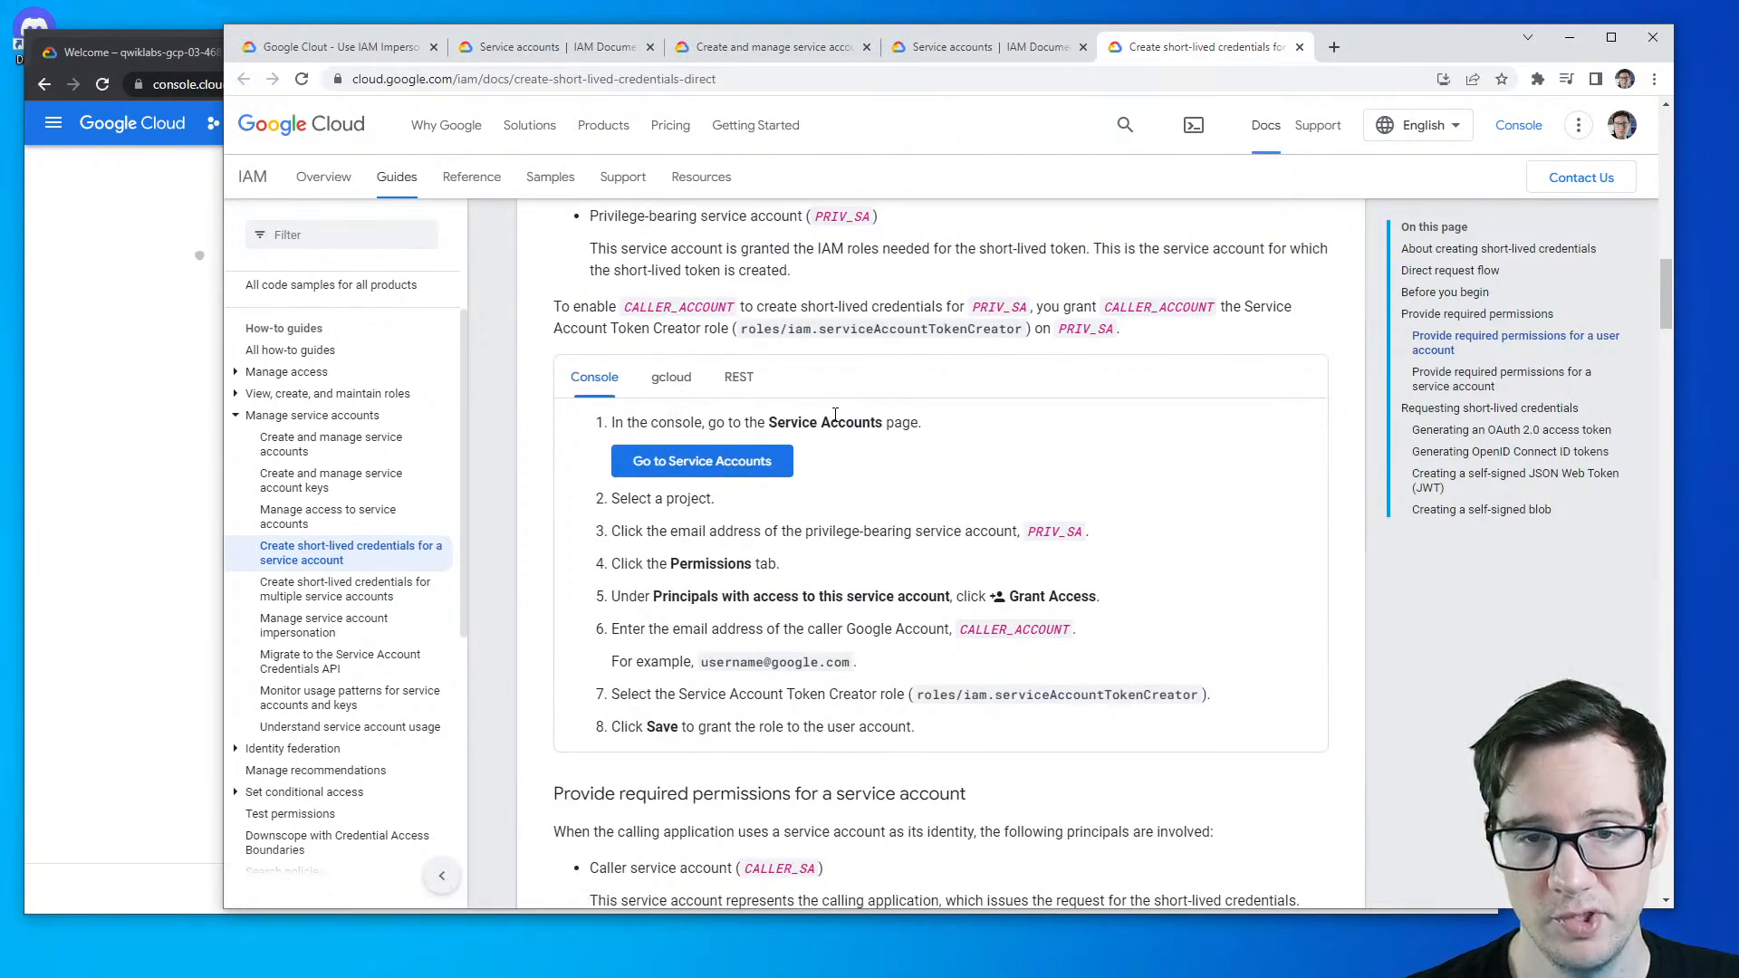
pyautogui.moveTo(689, 600); pyautogui.dragTo(957, 598)
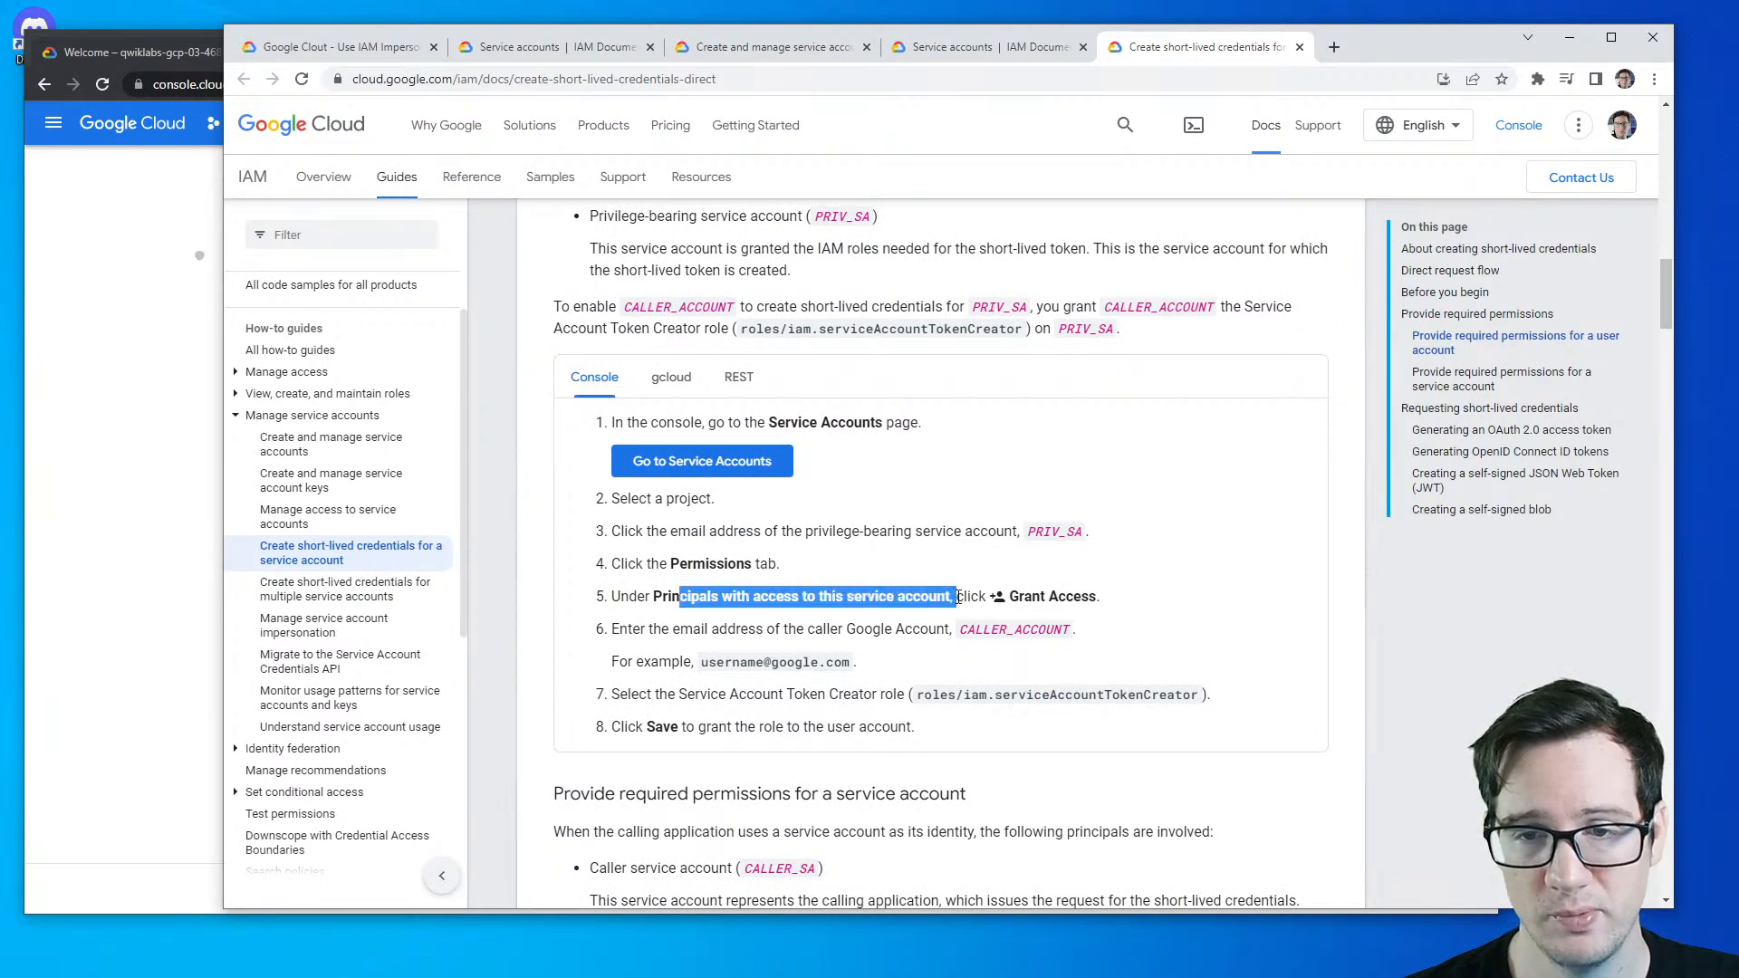
# - Search the console for "service accounts" and open the Service Accounts page of IAM & Admin
pyautogui.click(140, 283)
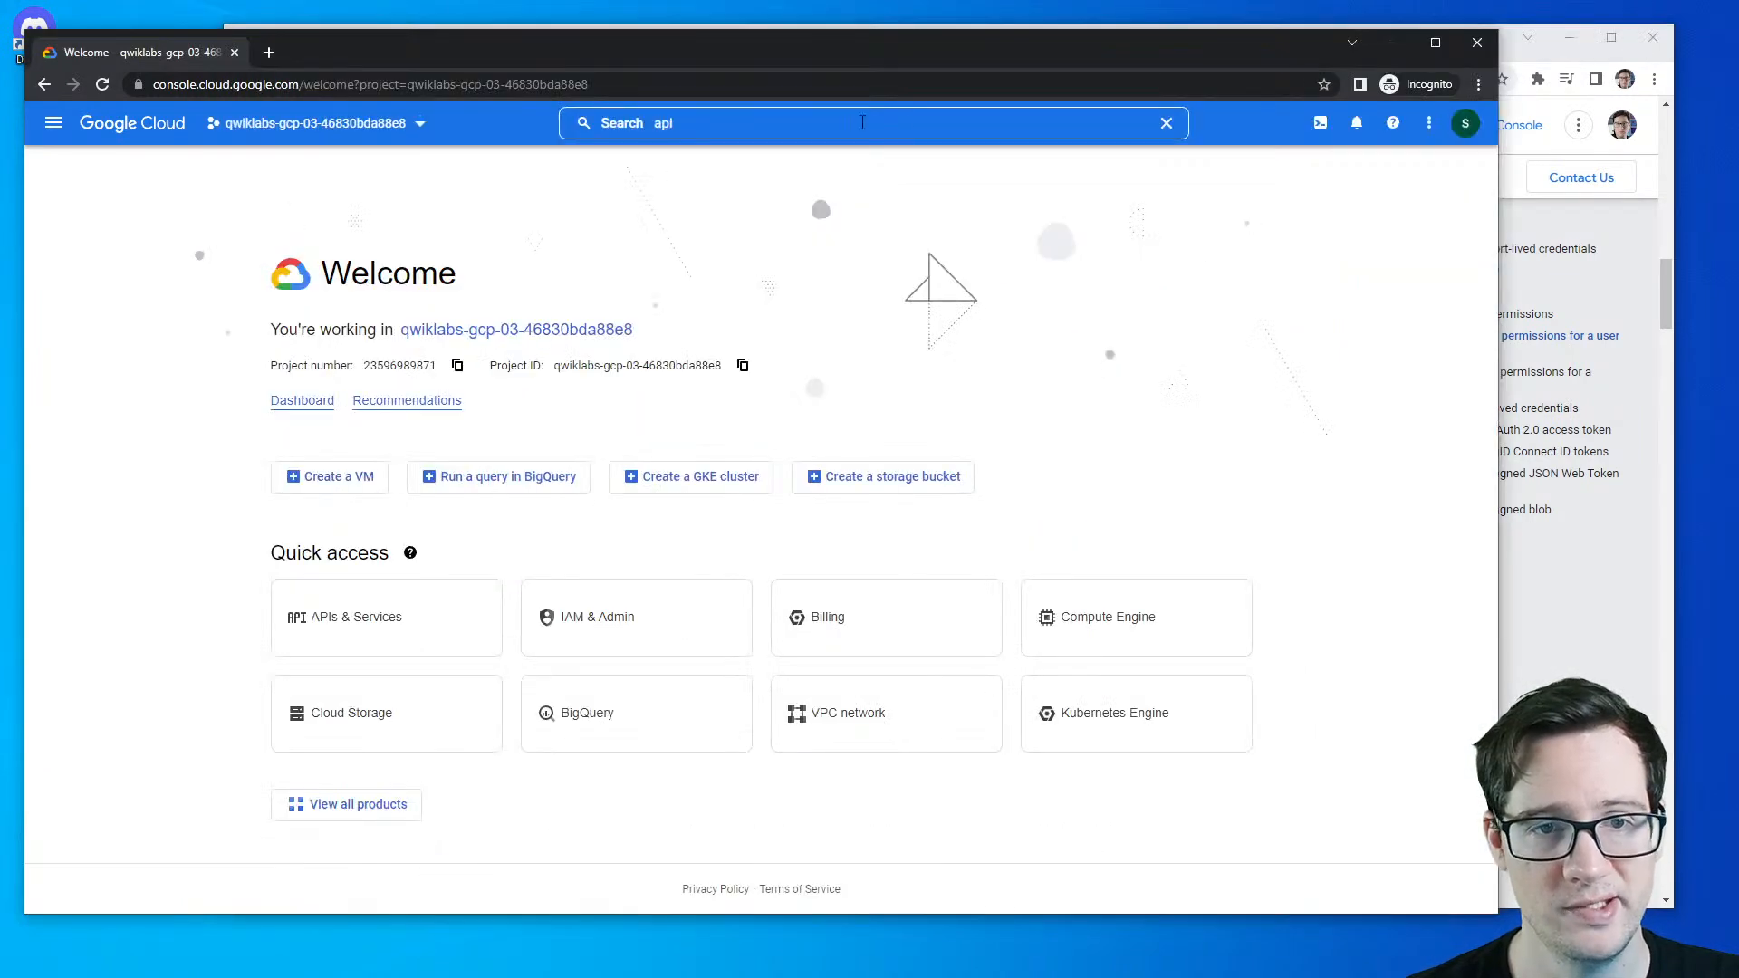
pyautogui.click(1611, 595)
pyautogui.click(169, 344)
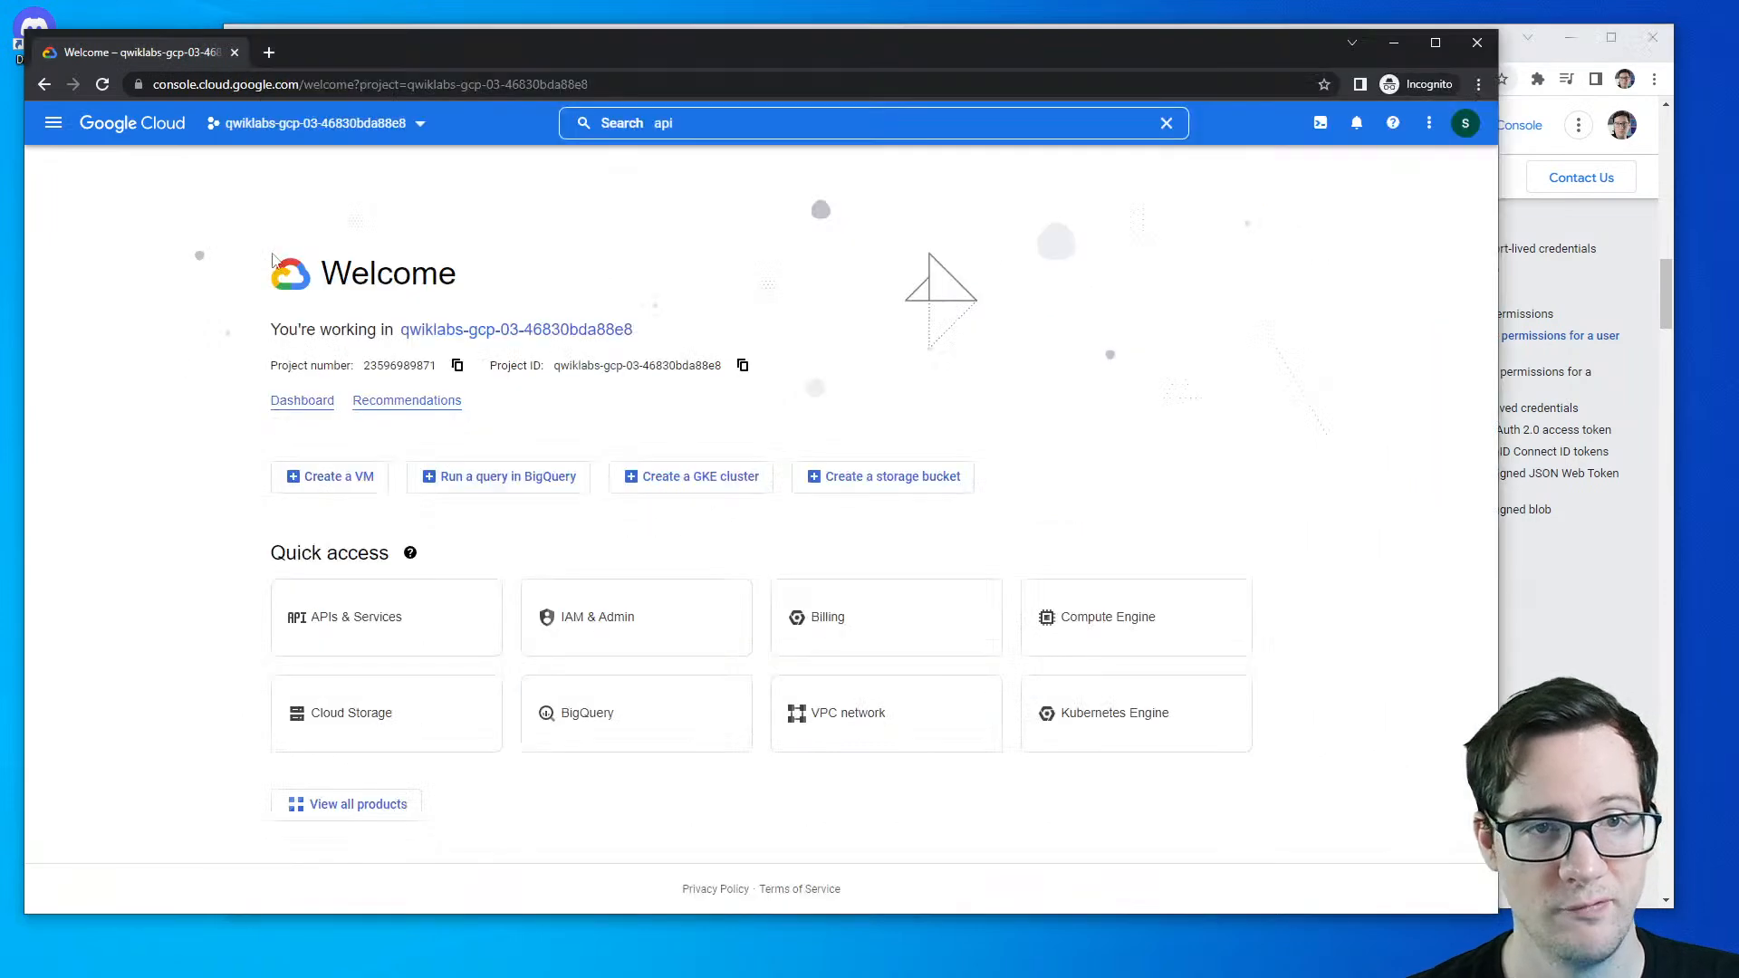
pyautogui.click(701, 116)
pyautogui.press('BackSpace')
pyautogui.press('BackSpace')
pyautogui.press('BackSpace')
pyautogui.write('service accounts')
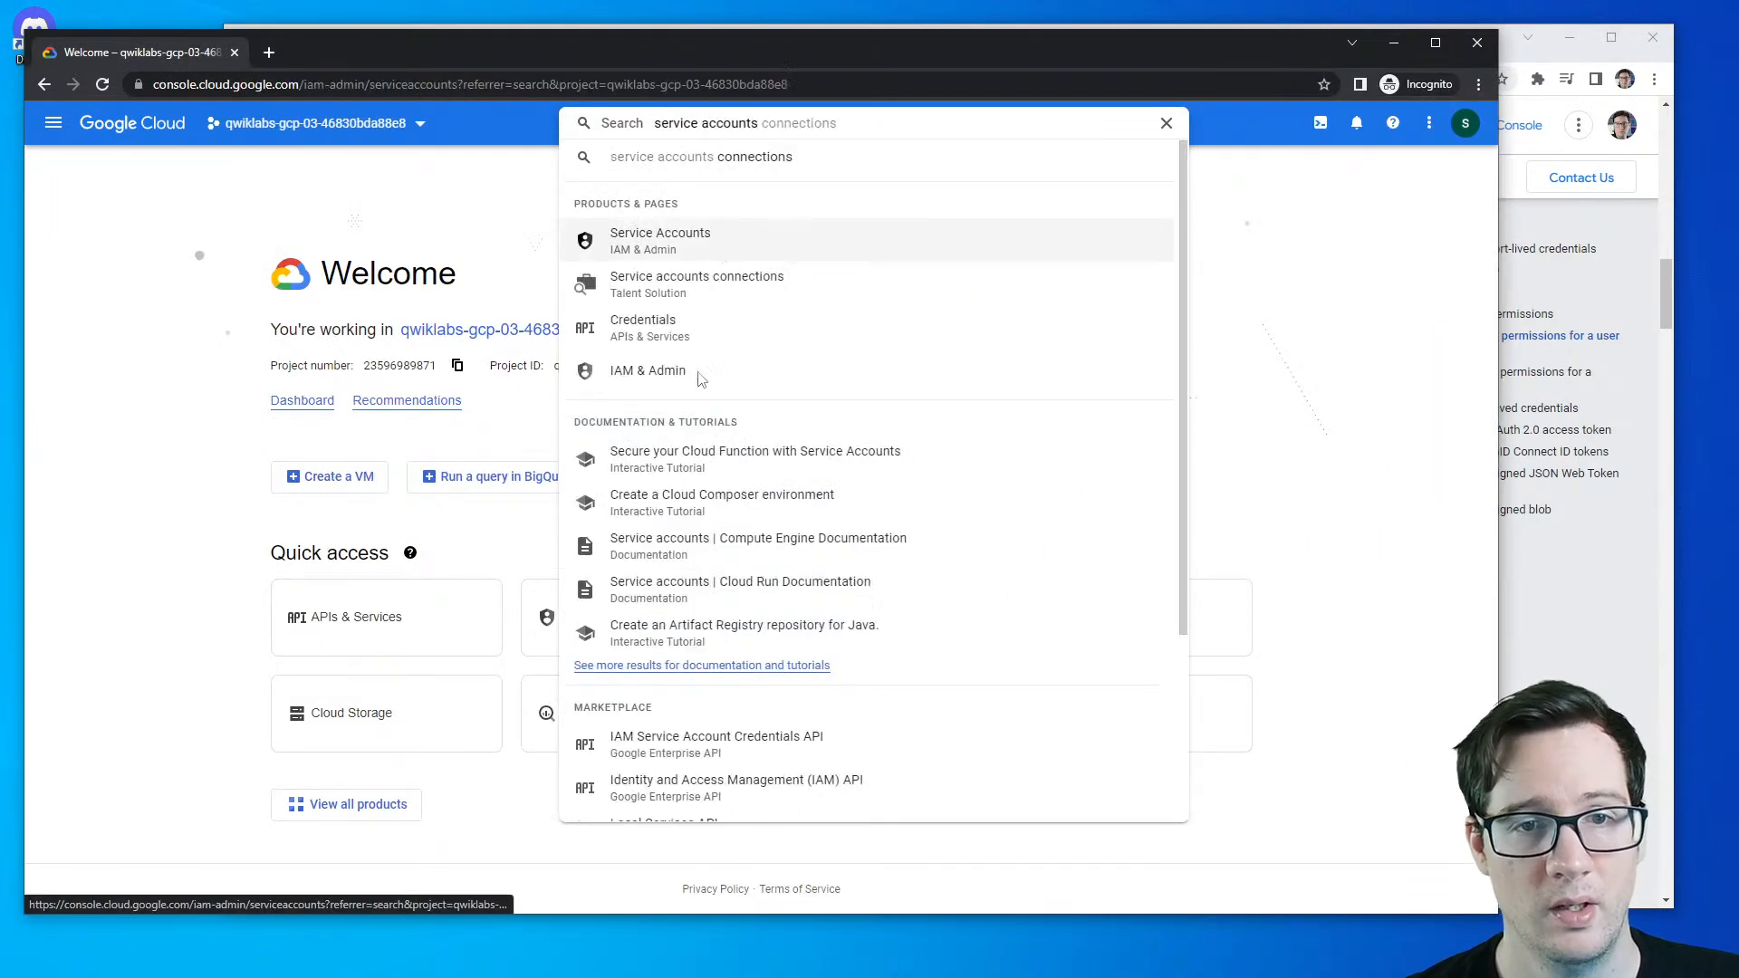
pyautogui.click(652, 235)
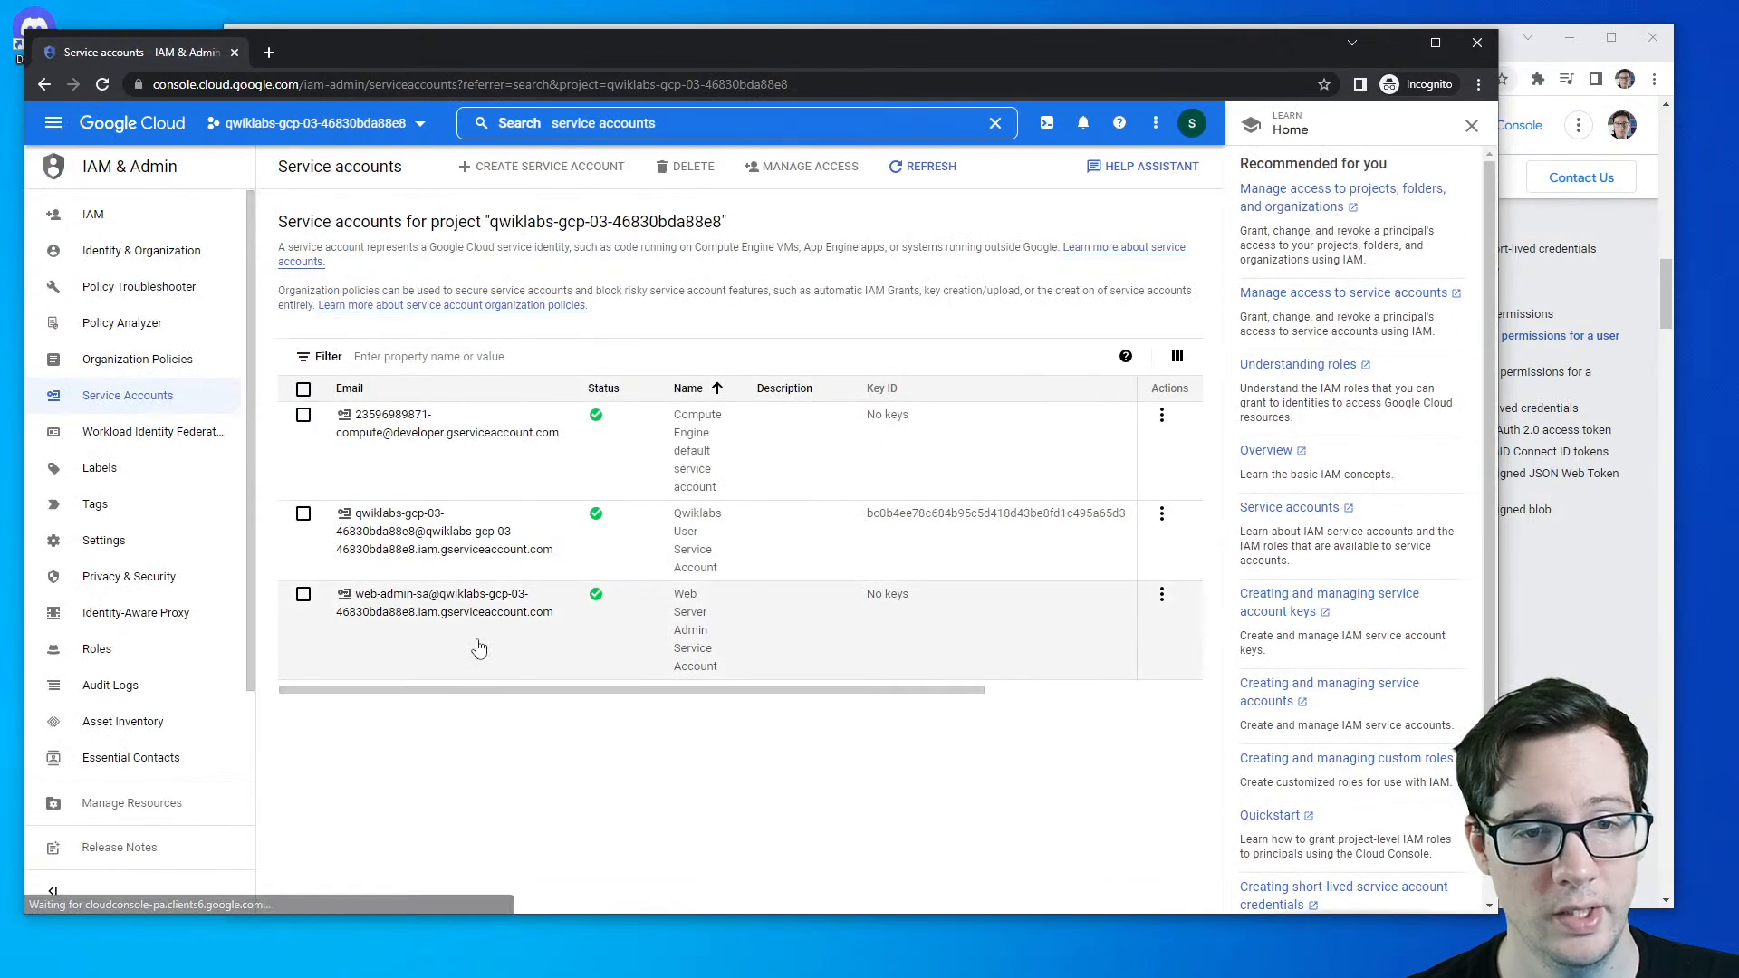
# - Open the Web Server Admin Service Account's permissions and compare its principals with access against the documentation's Grant Access instructions
pyautogui.click(457, 614)
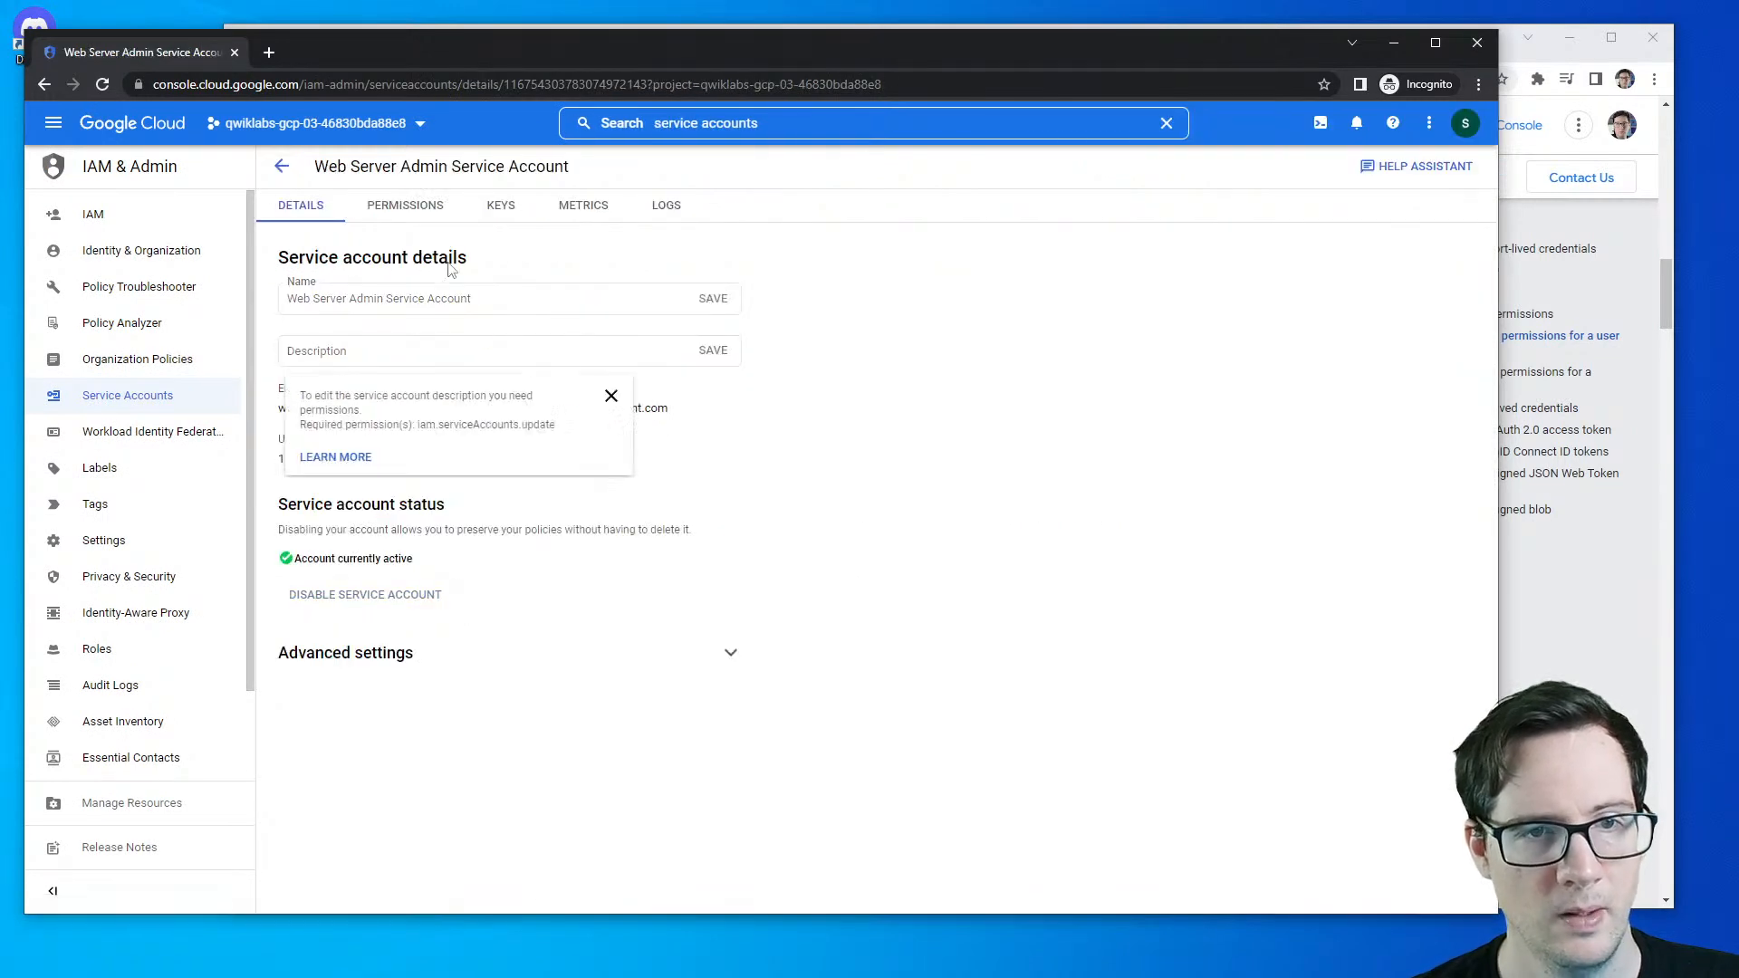
pyautogui.click(405, 205)
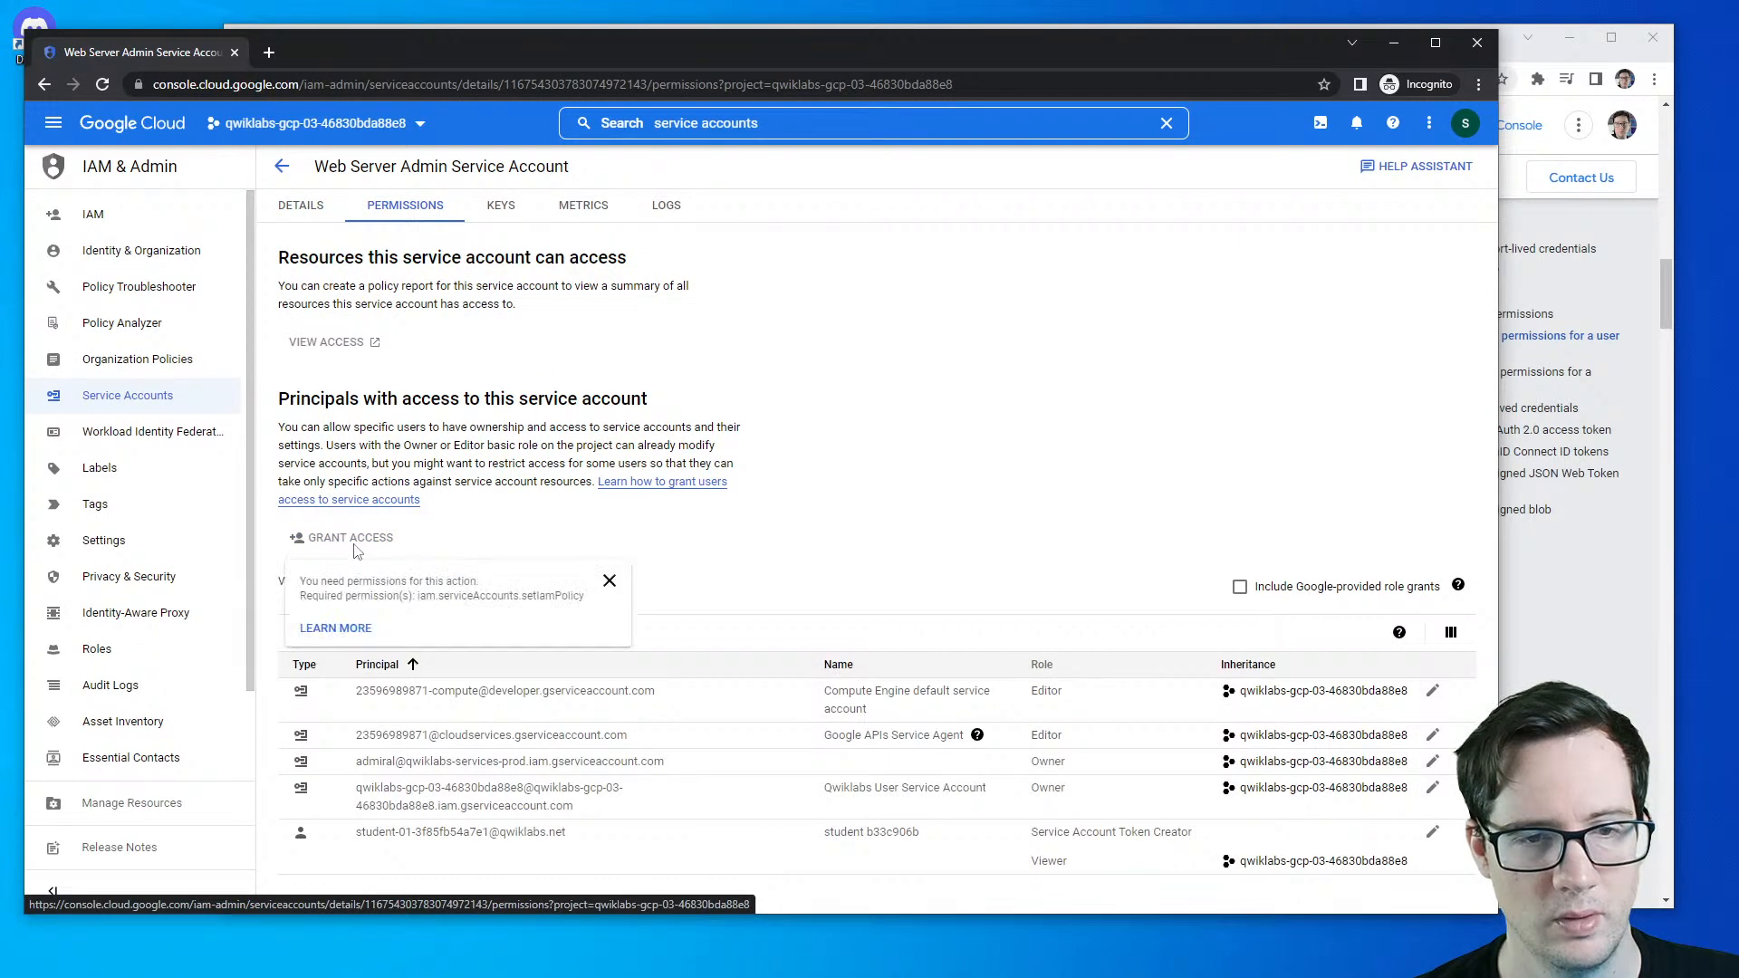
pyautogui.click(1553, 770)
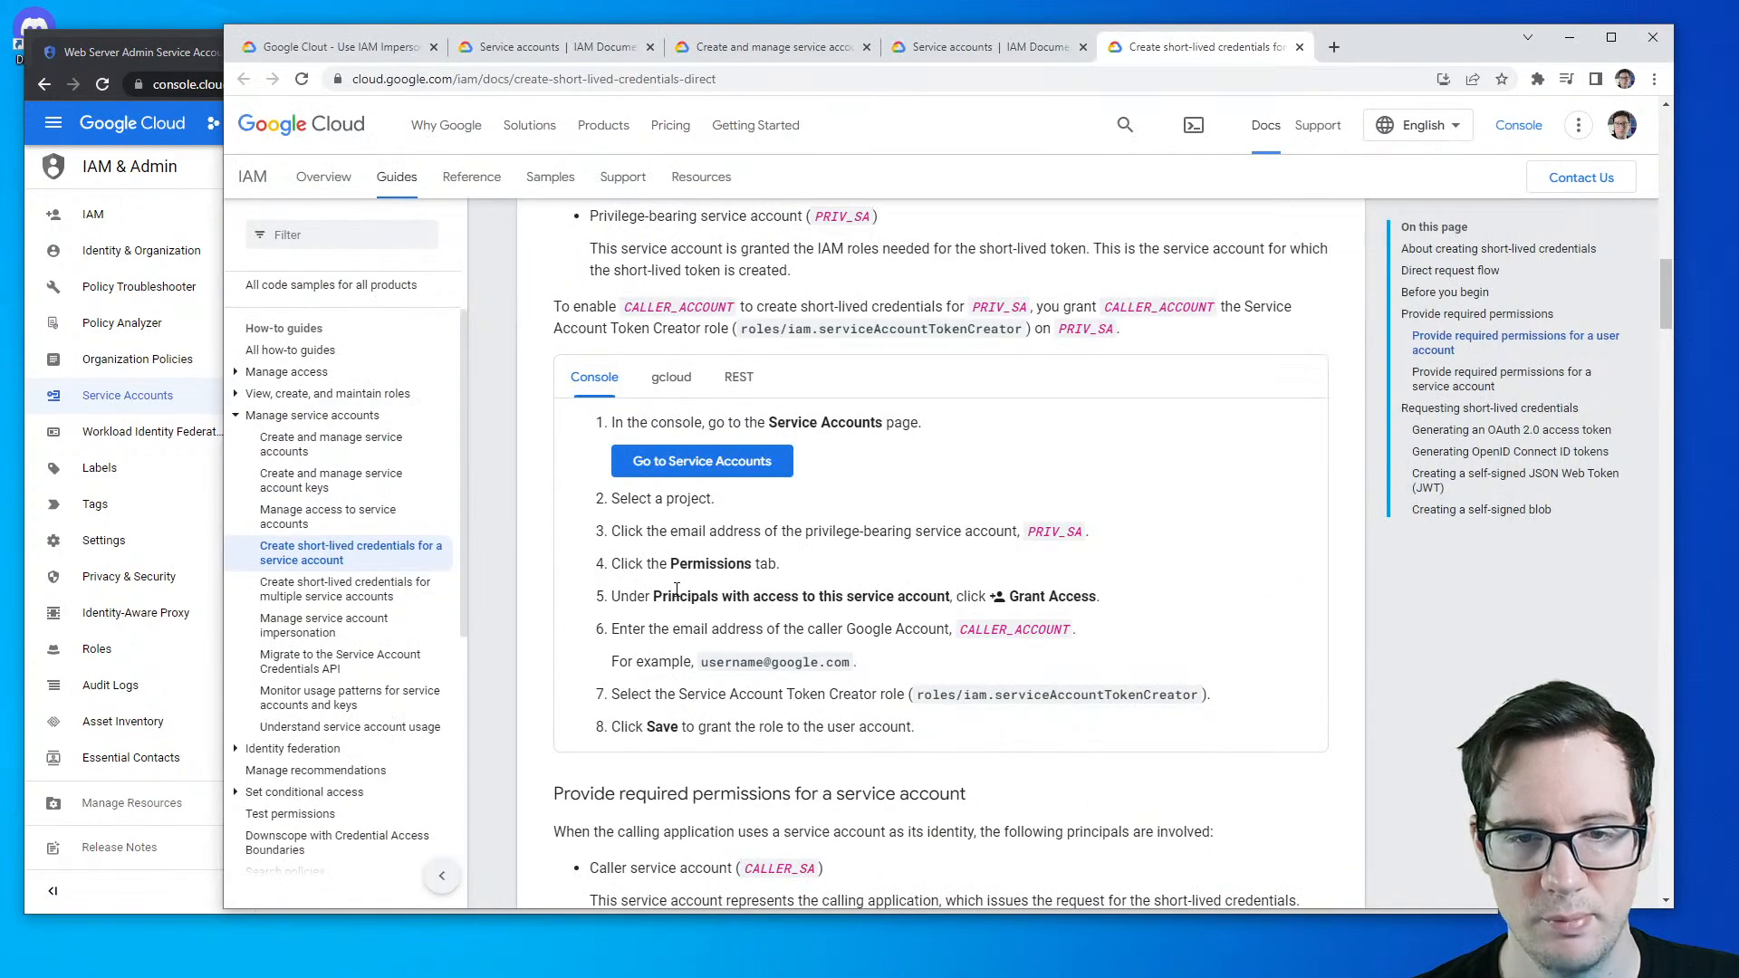
pyautogui.moveTo(688, 598); pyautogui.dragTo(937, 597)
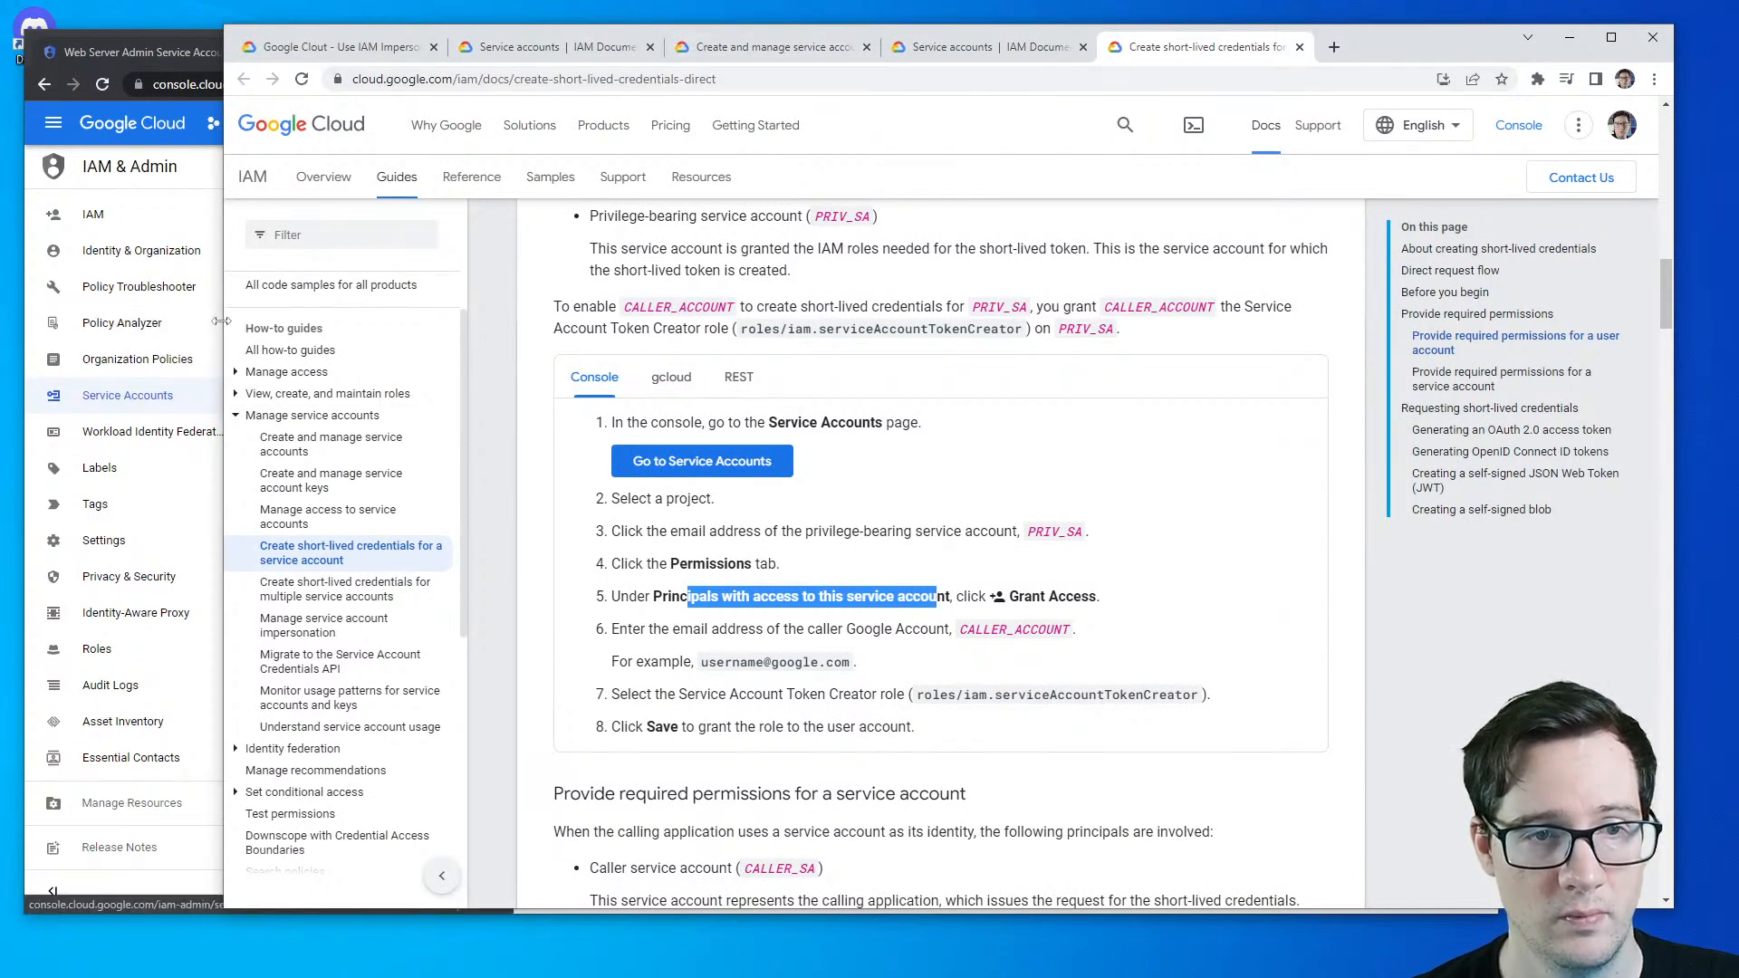
pyautogui.click(221, 321)
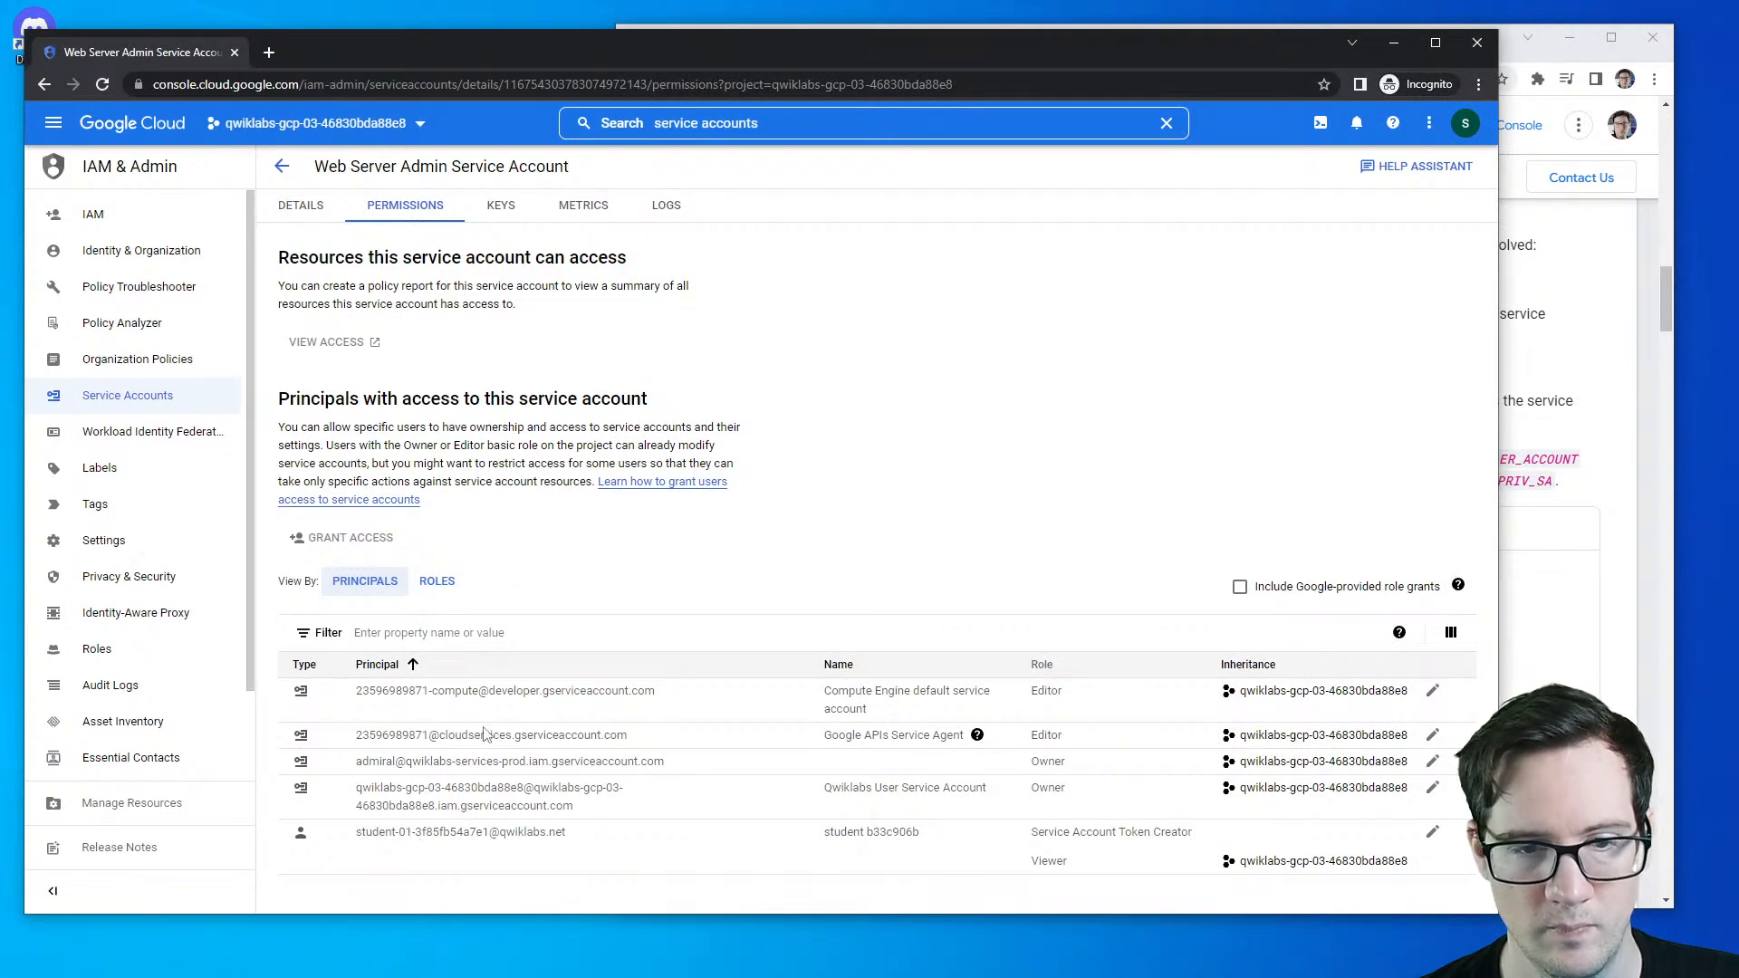
# - Check access to the Web Server Admin Service Account by role and by principal, and review the Compute Engine default service account's permissions
pyautogui.click(437, 581)
pyautogui.click(365, 580)
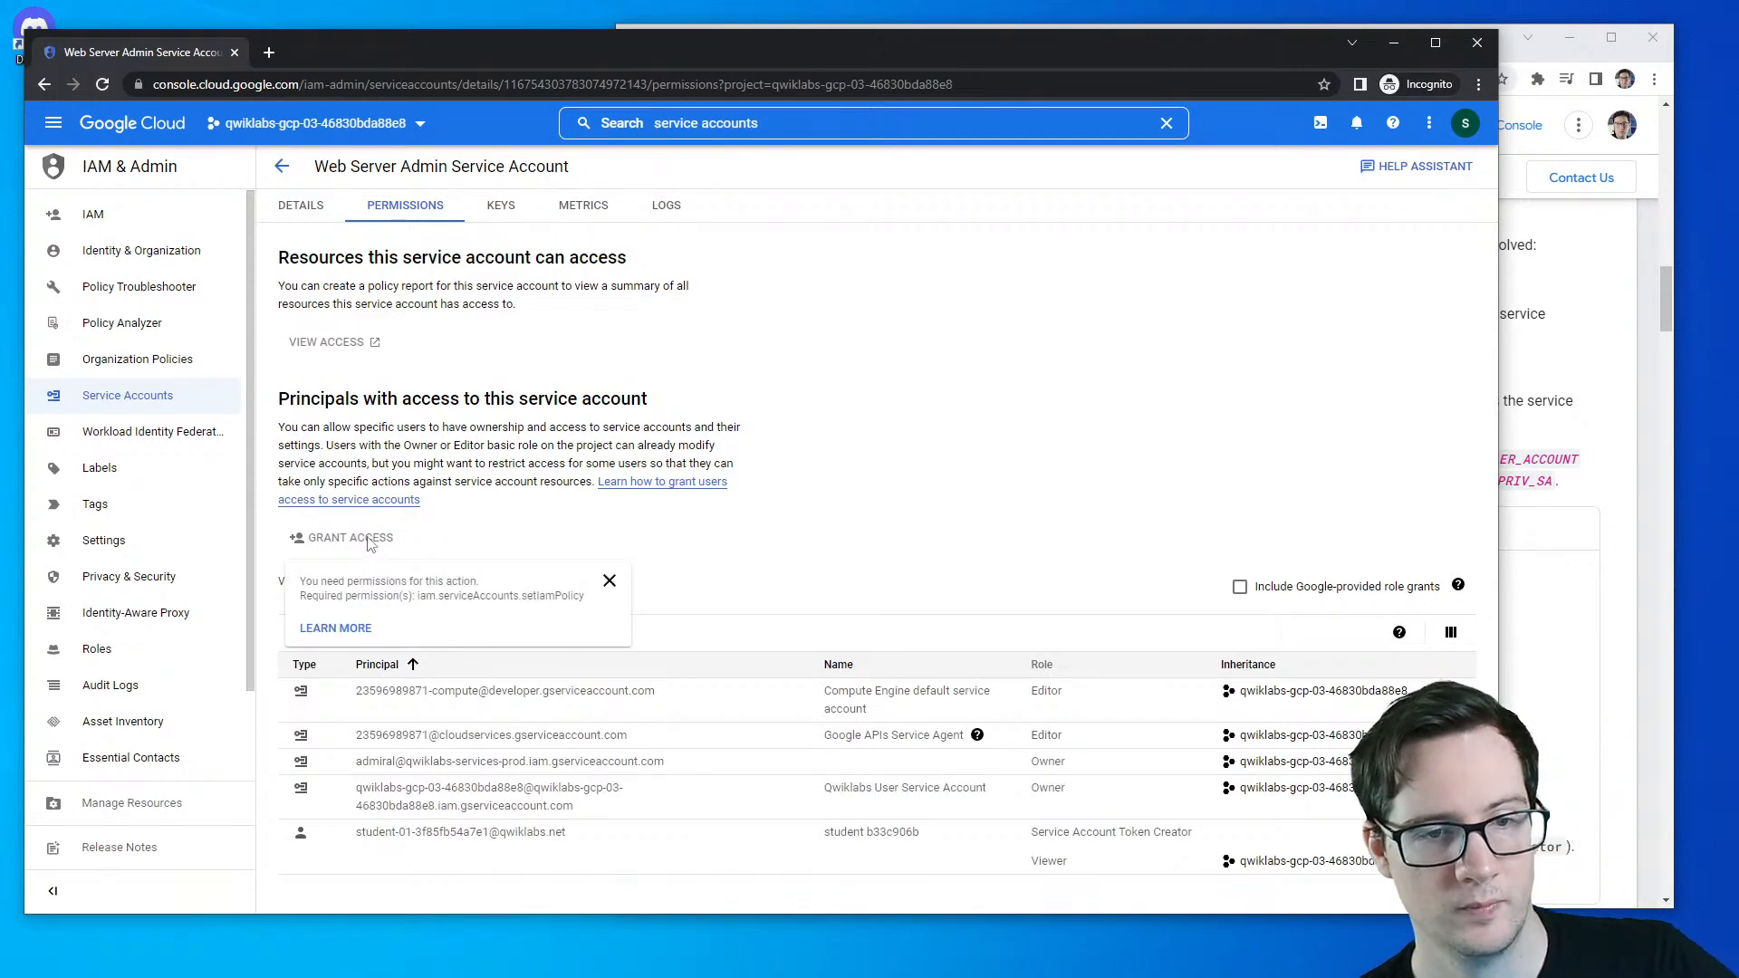
pyautogui.click(282, 166)
pyautogui.click(398, 434)
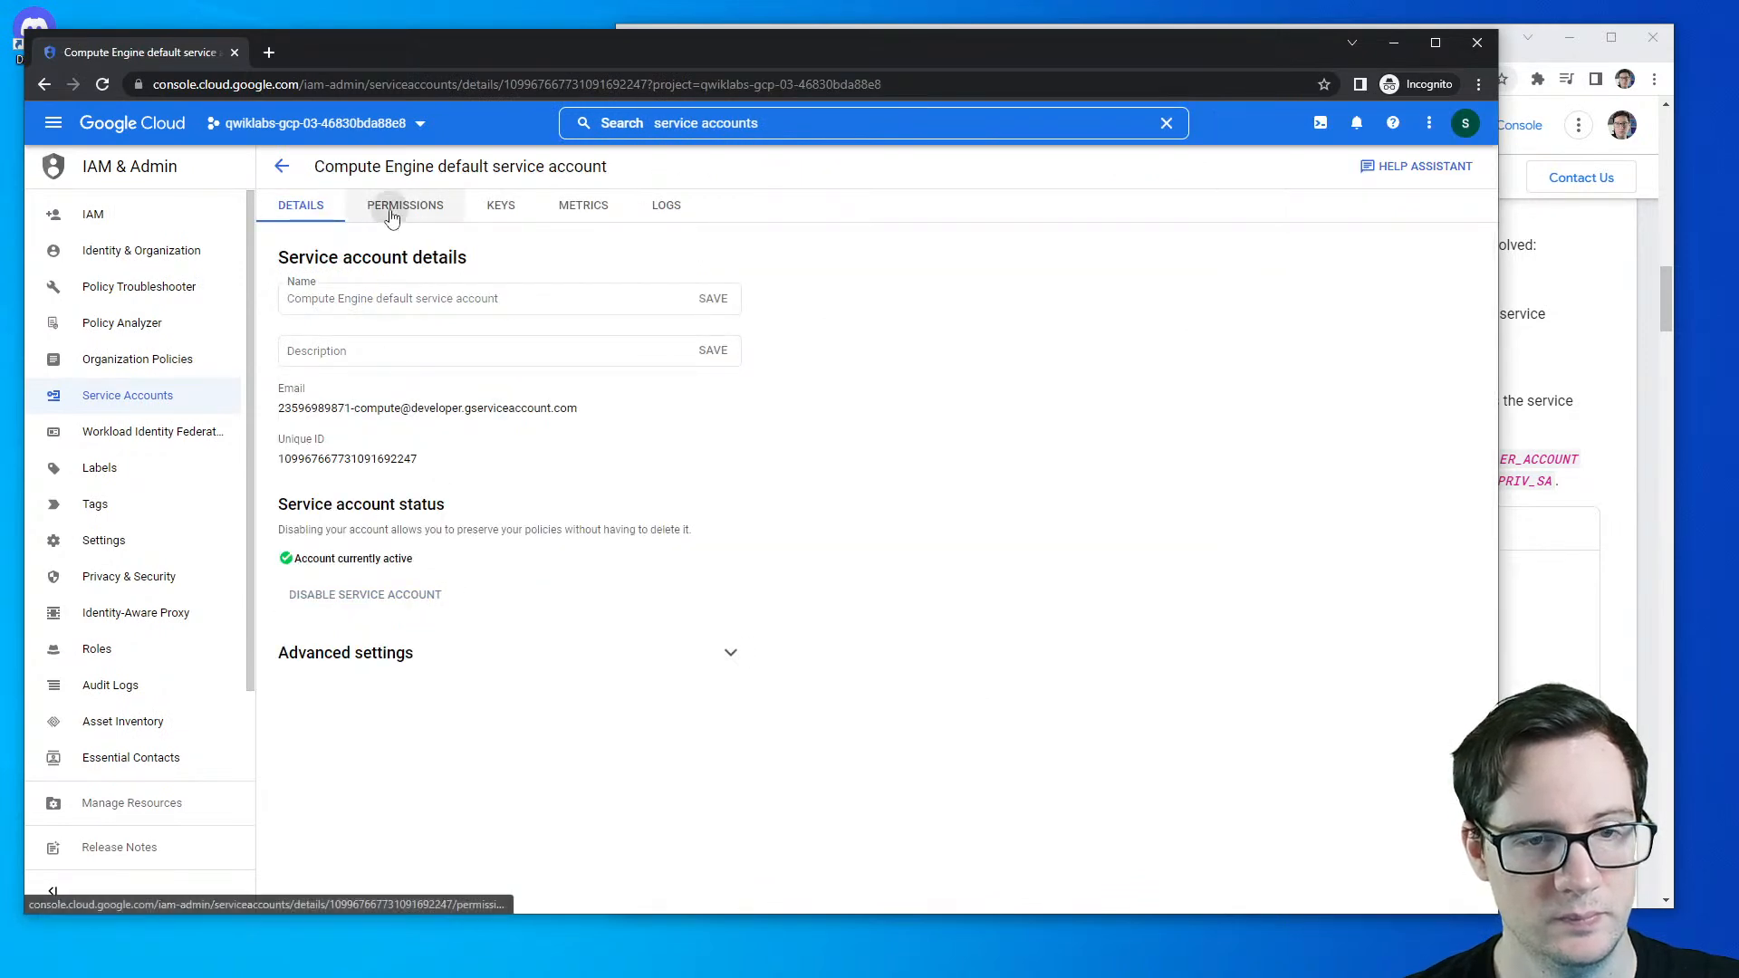
pyautogui.click(391, 221)
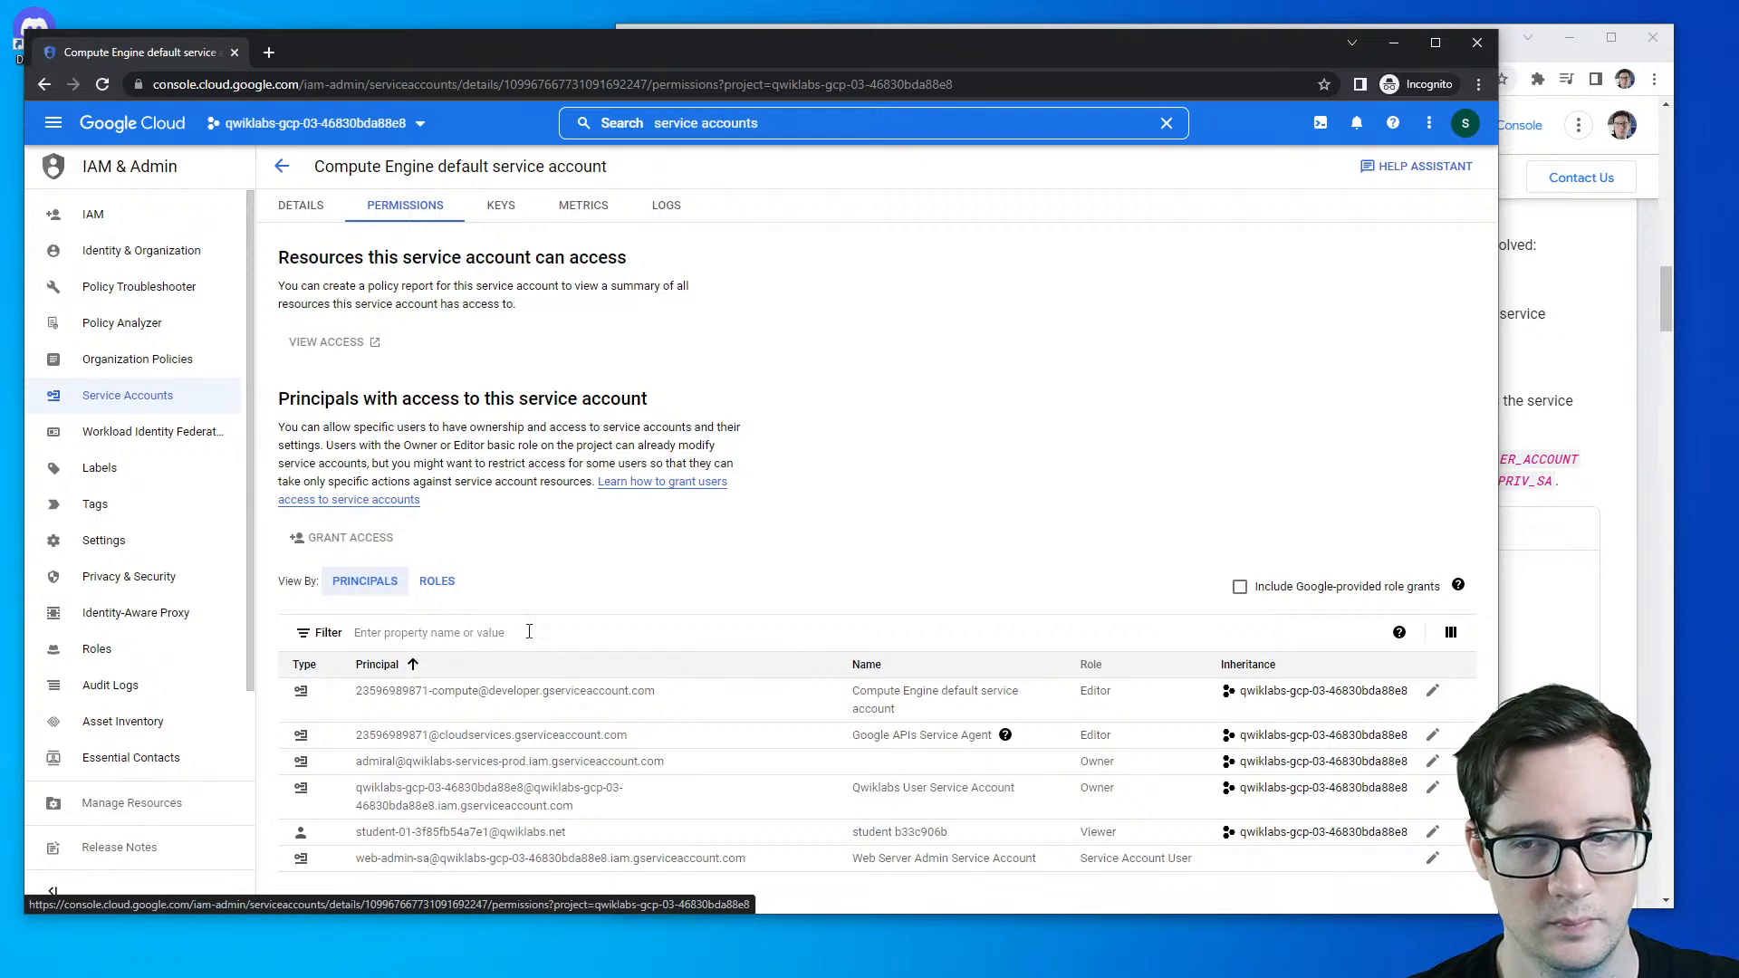
pyautogui.click(281, 165)
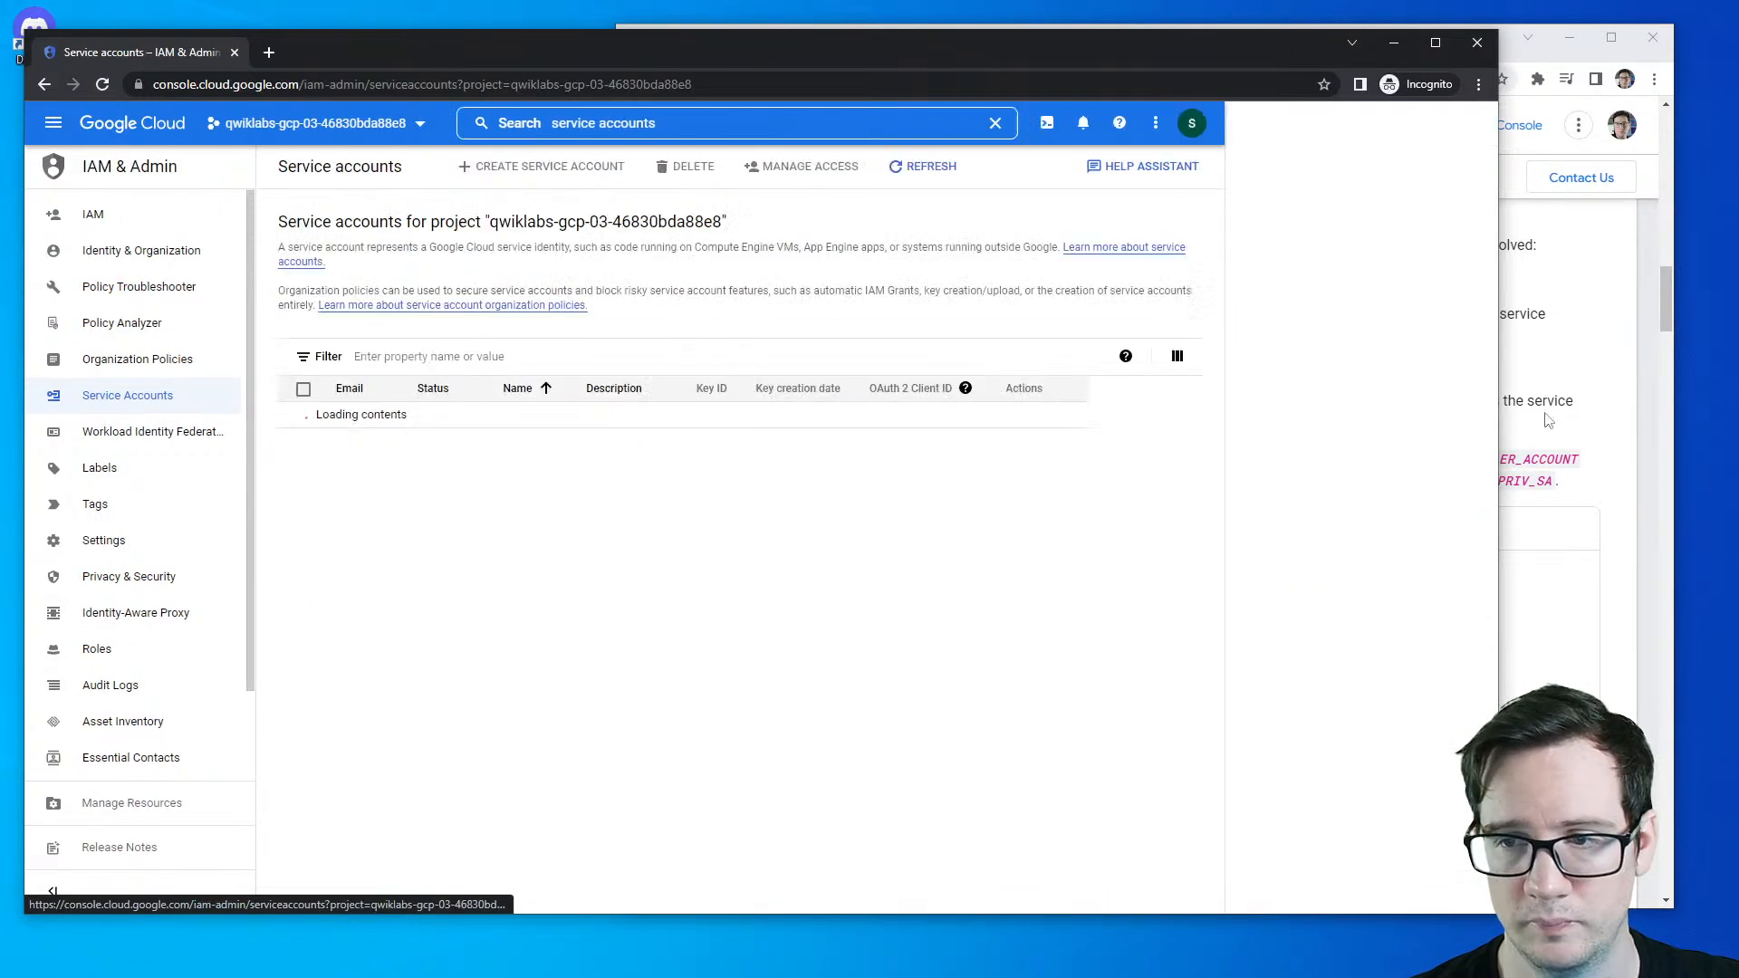
# - Read the documentation's gcloud instructions for granting the required role on PRIV_SA
pyautogui.click(1576, 422)
pyautogui.click(1036, 530)
pyautogui.scroll(-1, 1026, 537)
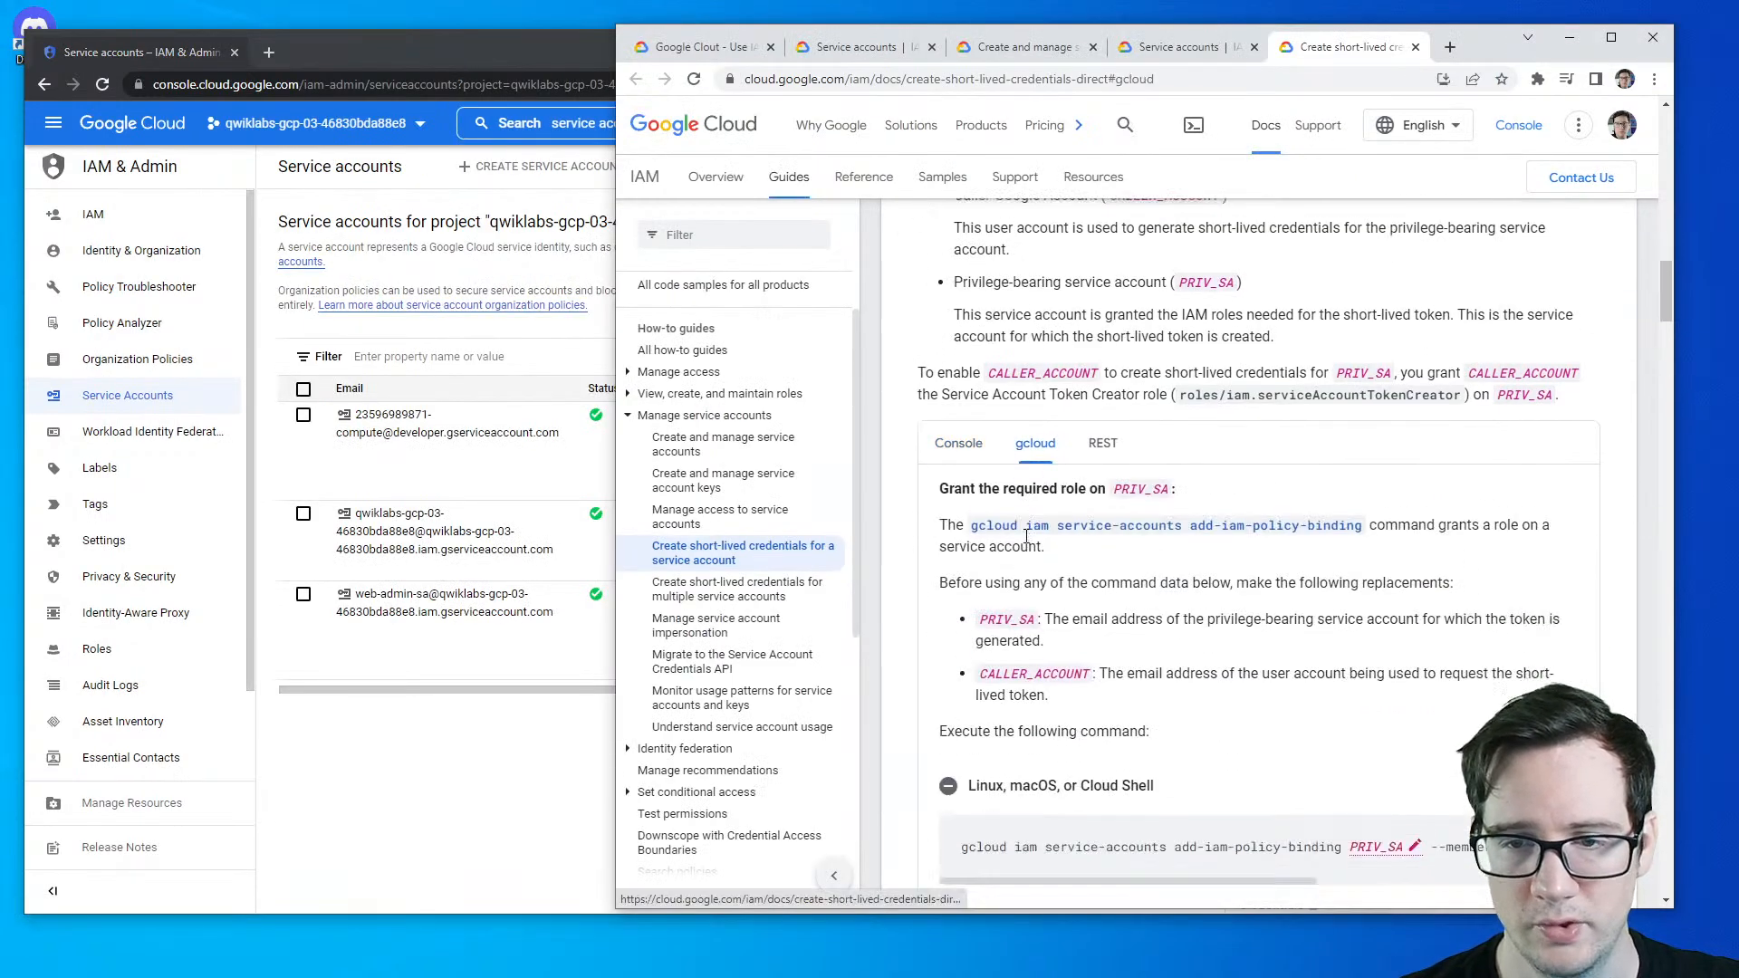
pyautogui.scroll(-2, 1026, 537)
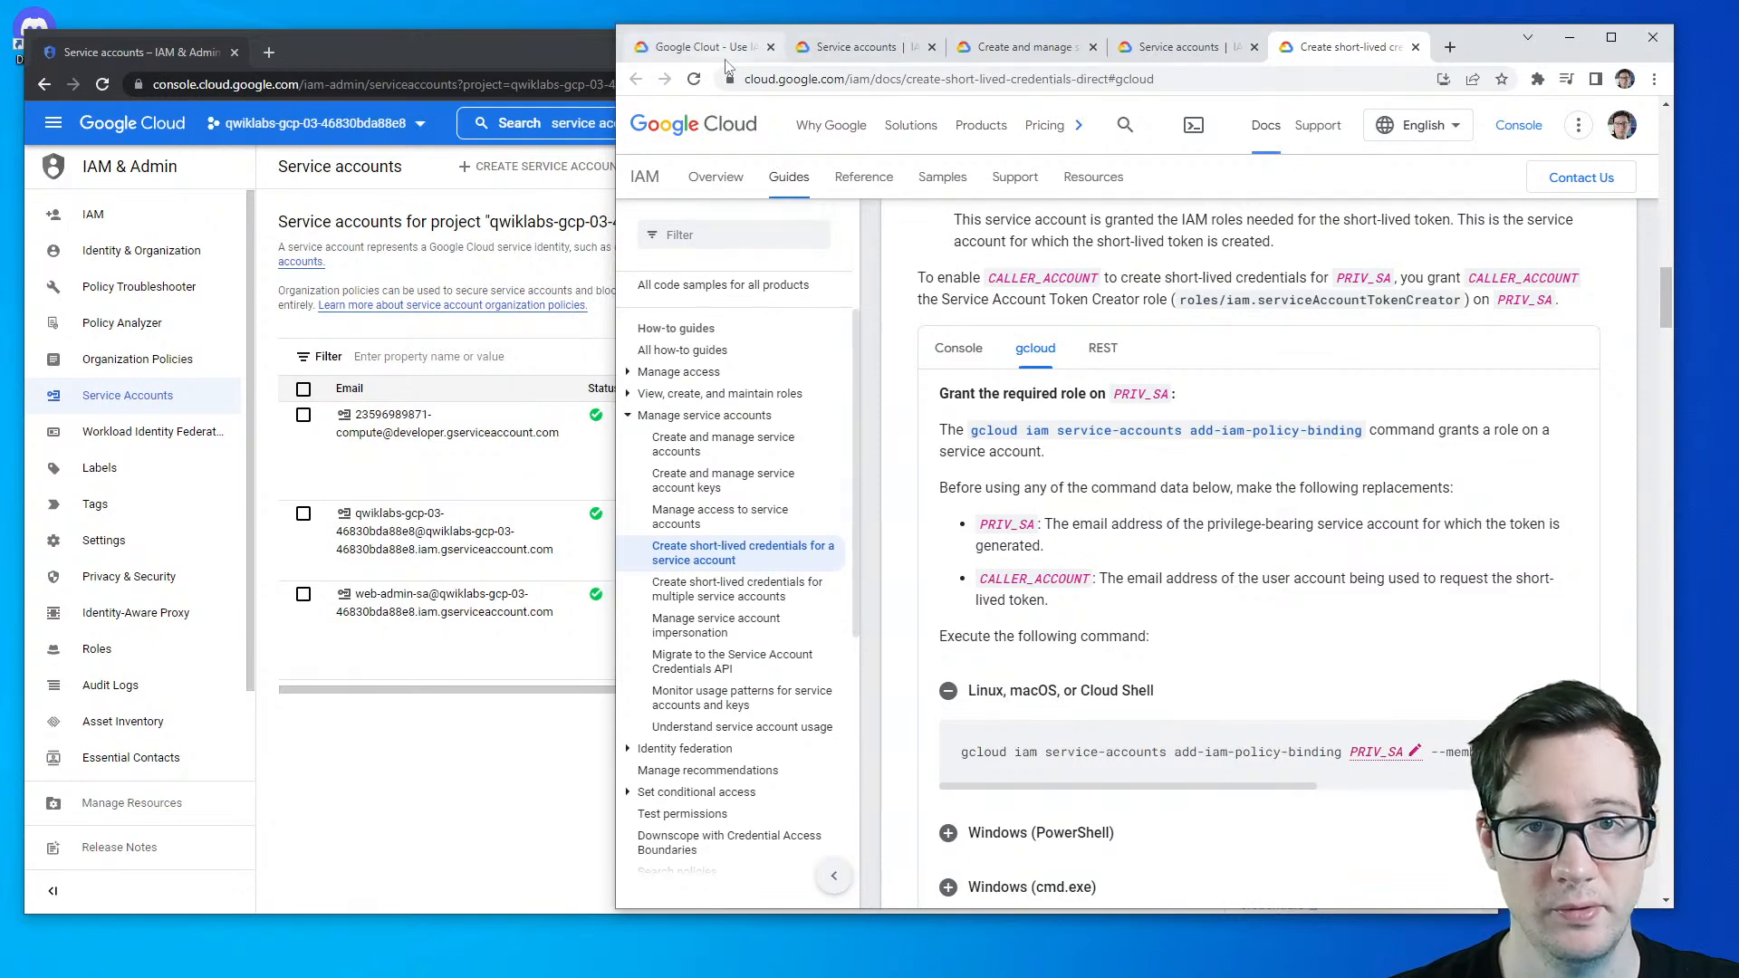
# - Read the lab instructions on the roles bound to web-admin-sa and its access to the Default Compute Engine Service Account
pyautogui.click(697, 47)
pyautogui.scroll(-10, 873, 419)
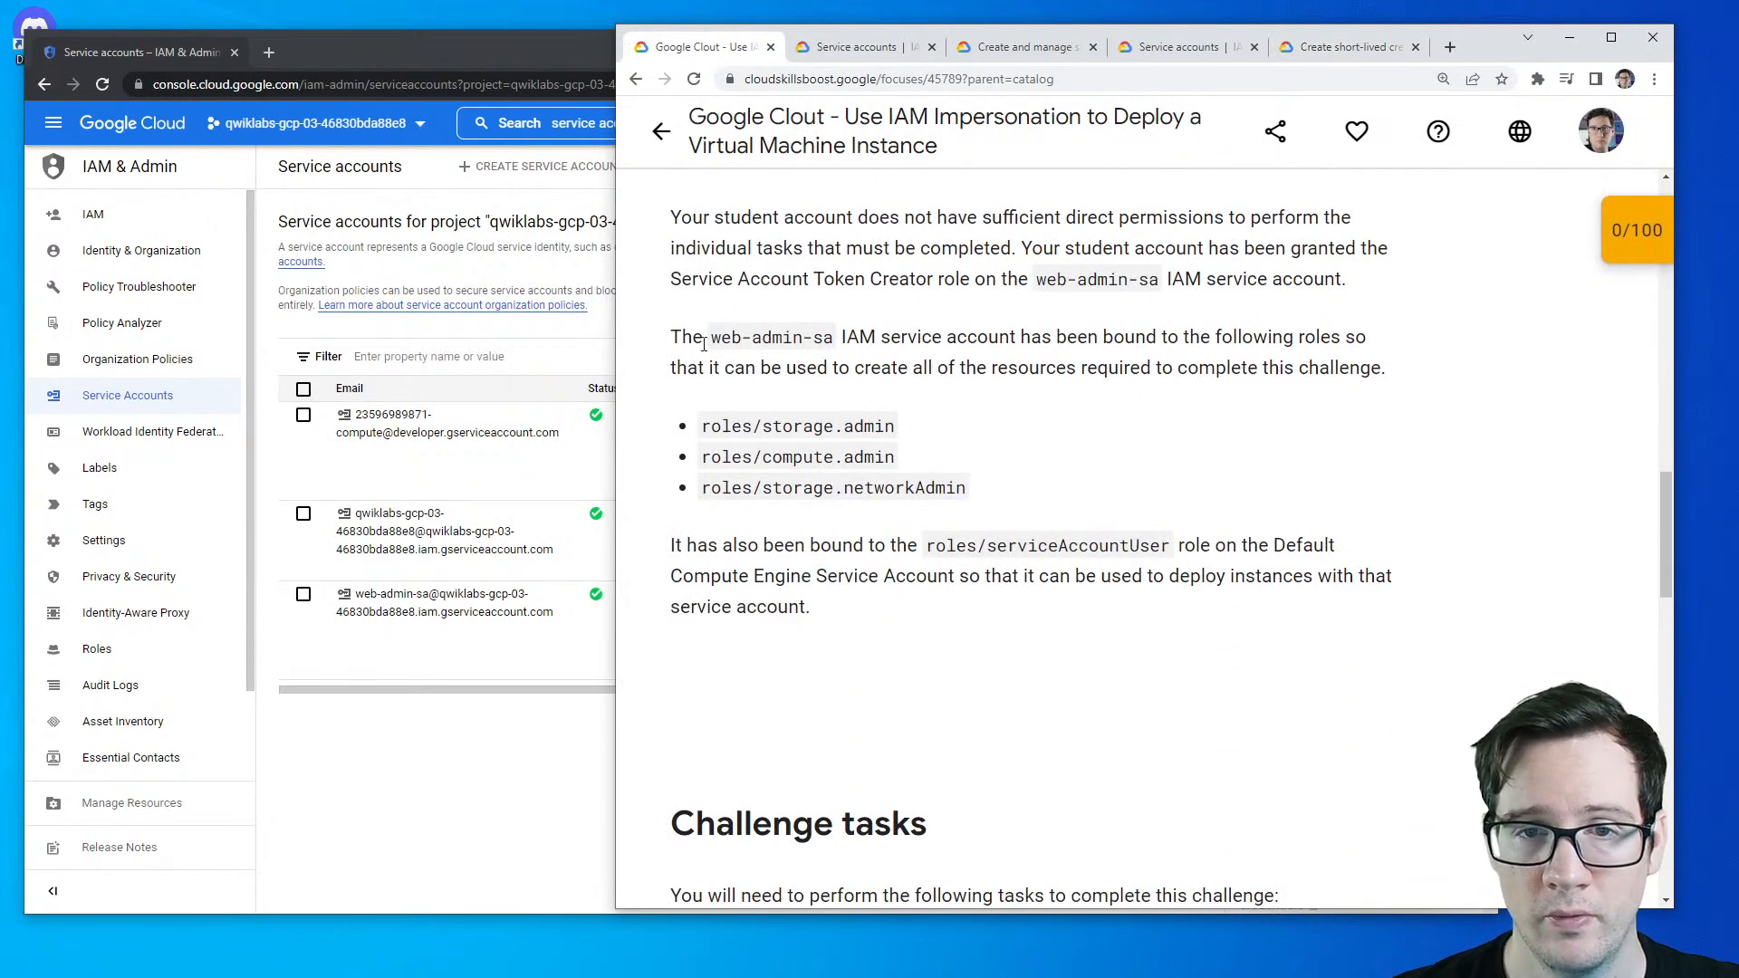
pyautogui.moveTo(843, 340); pyautogui.dragTo(924, 359)
pyautogui.moveTo(698, 547); pyautogui.dragTo(925, 550)
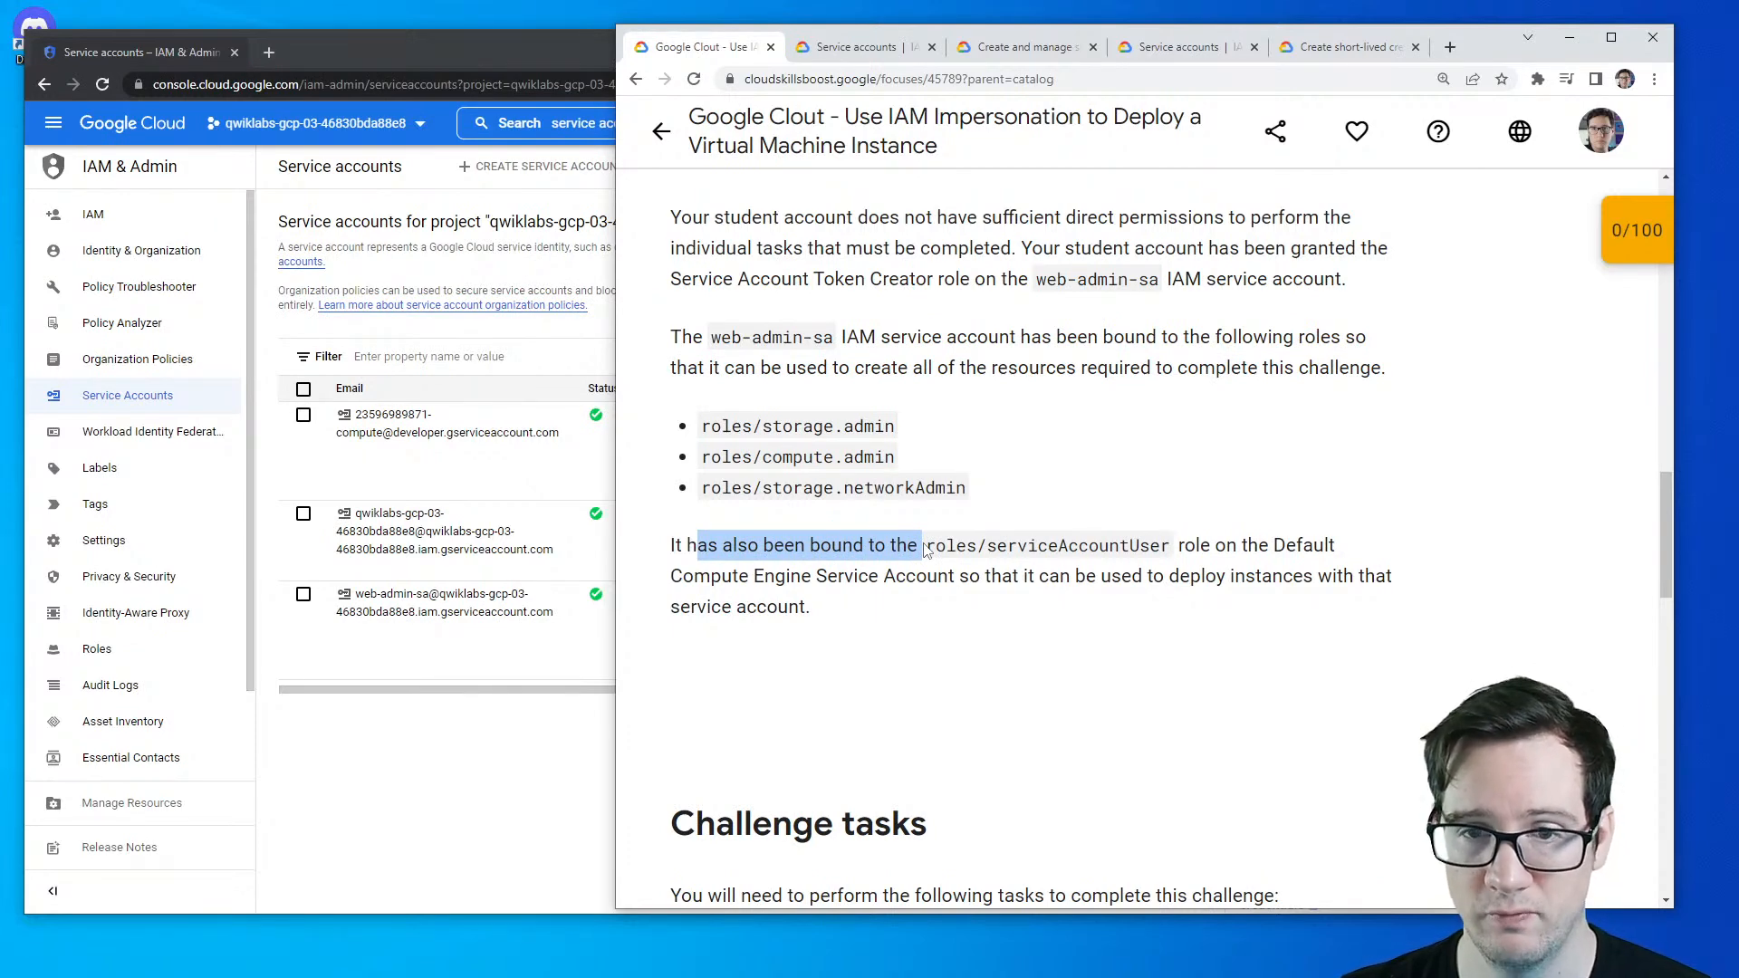
# - Open the Compute Engine default service account's permissions and compare its principals with the lab's description of the roles/serviceAccountUser binding
pyautogui.click(521, 713)
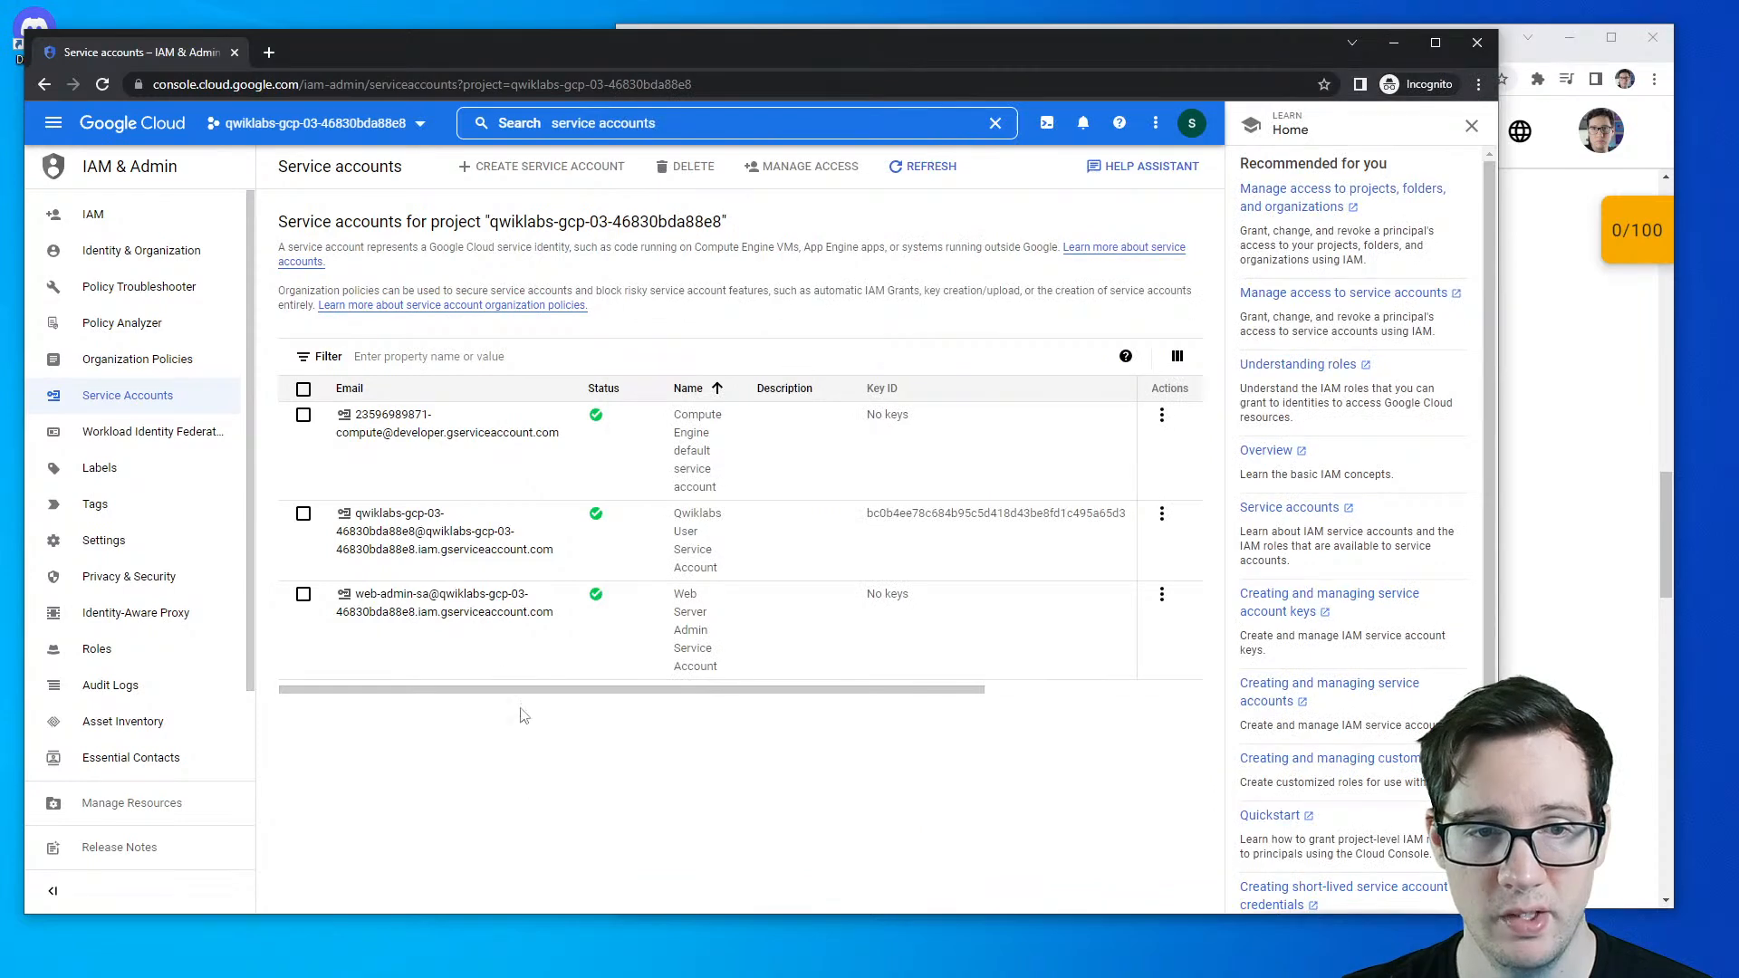
pyautogui.click(470, 441)
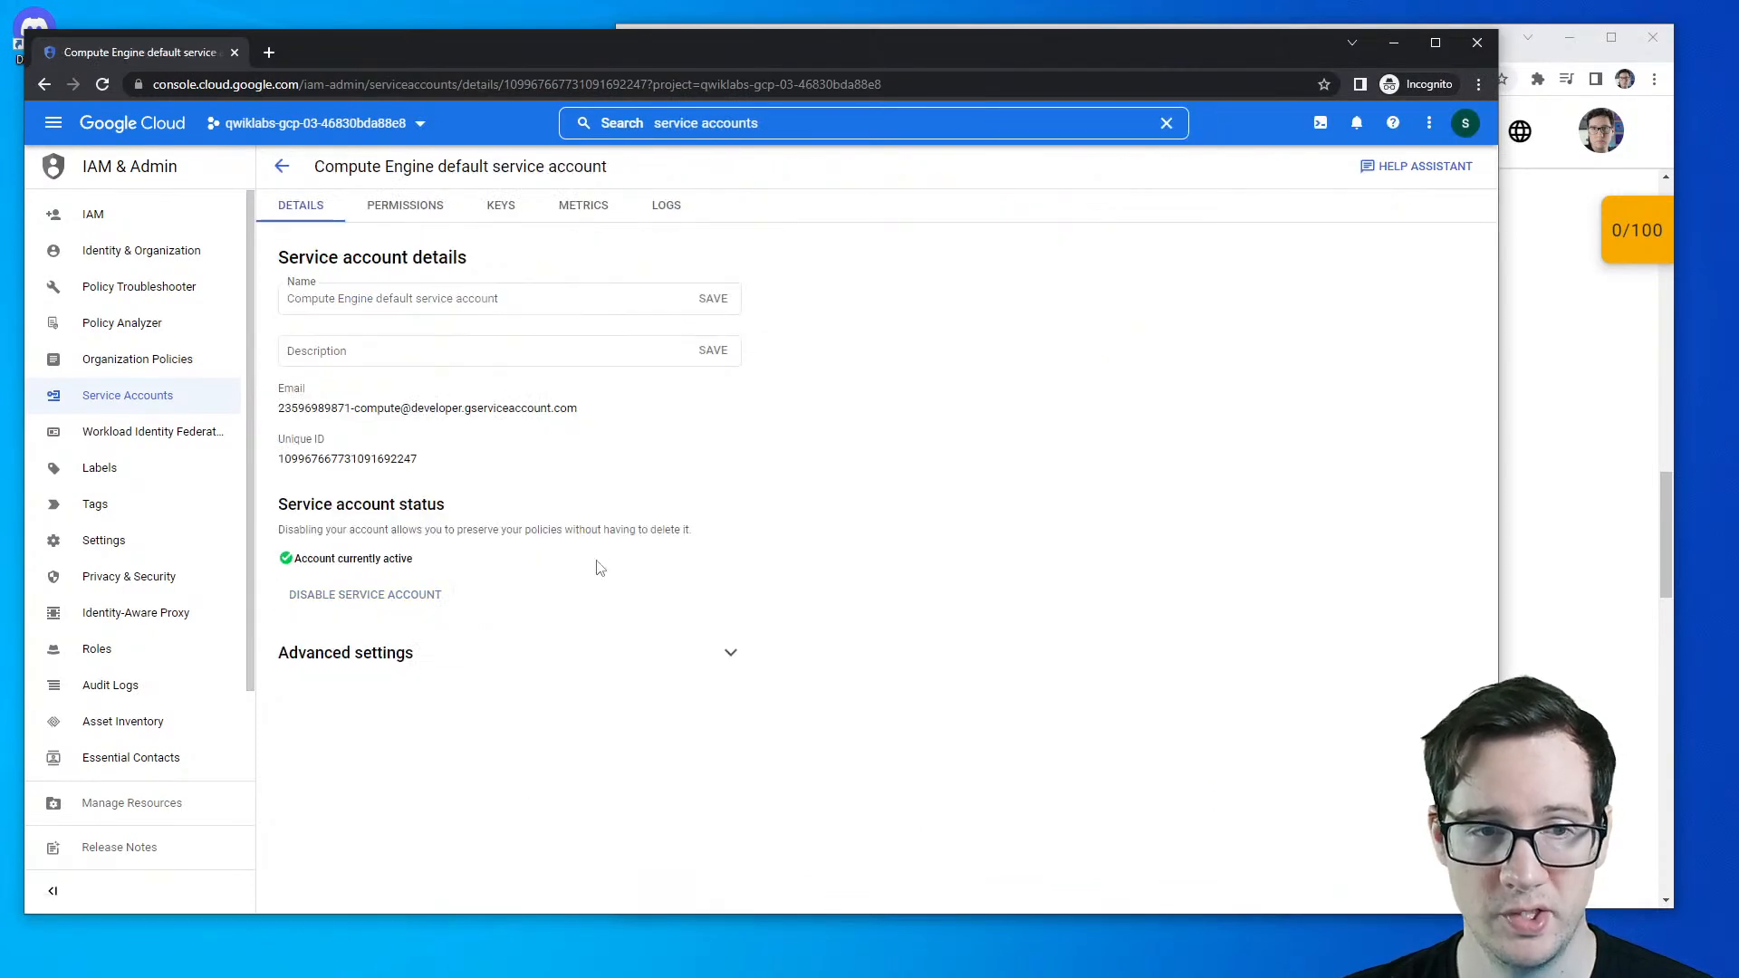
pyautogui.click(1571, 670)
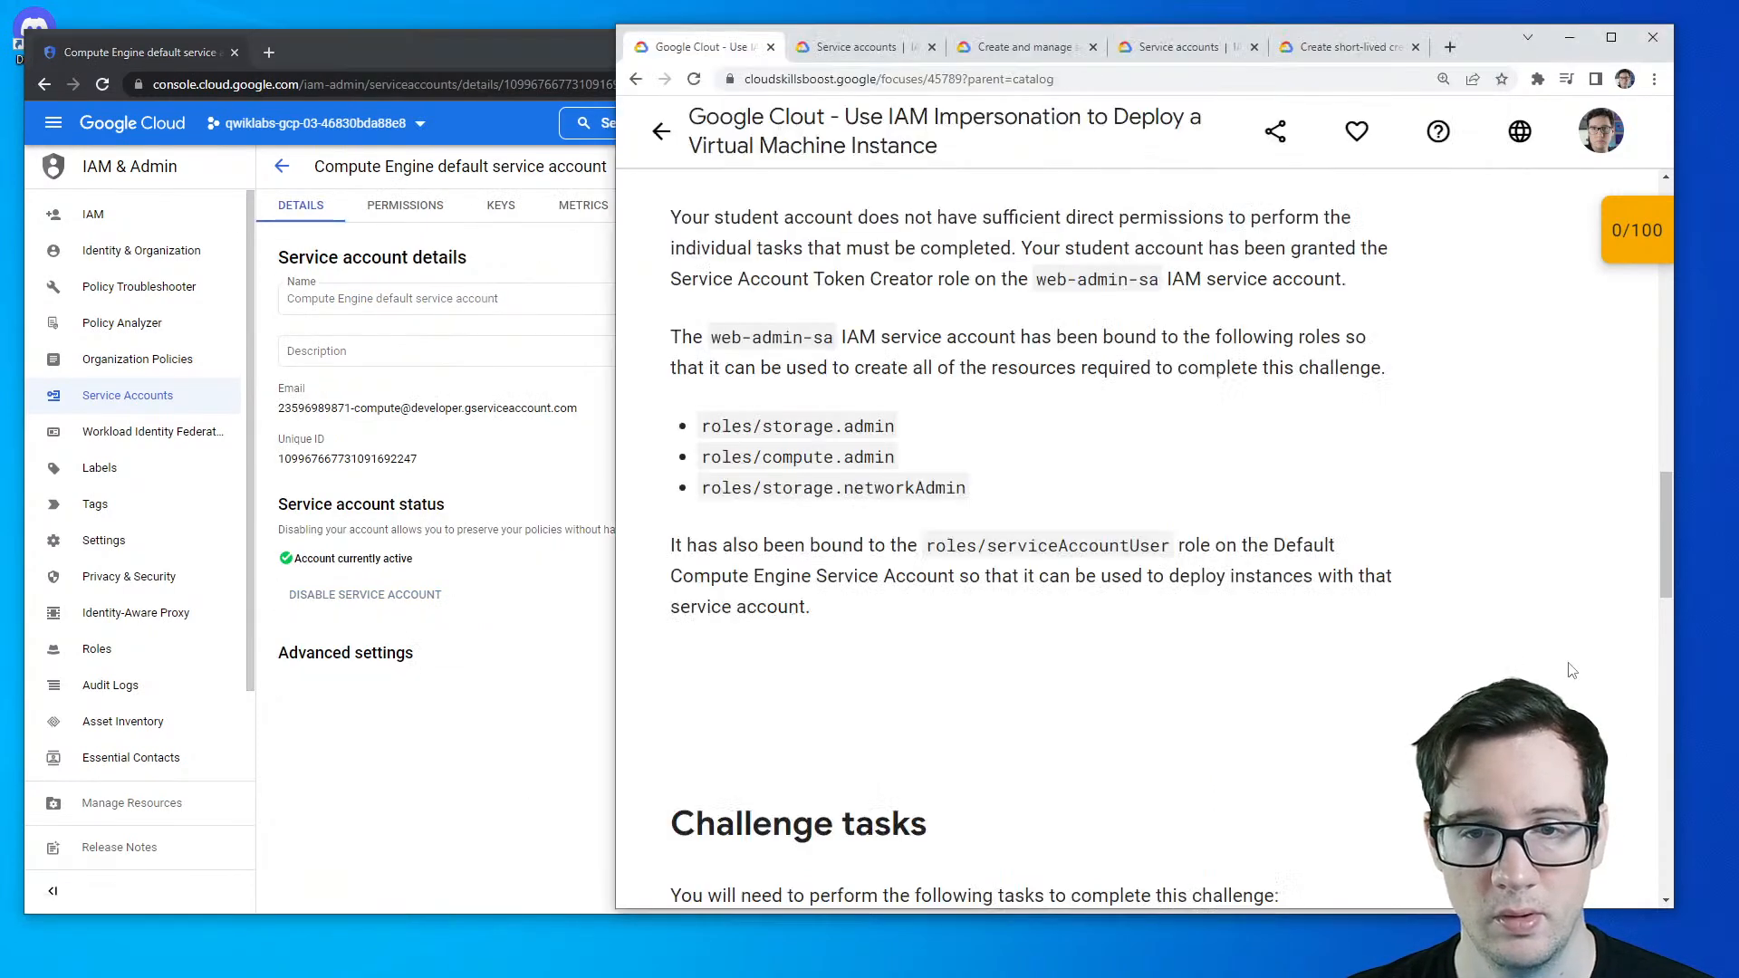
pyautogui.click(514, 745)
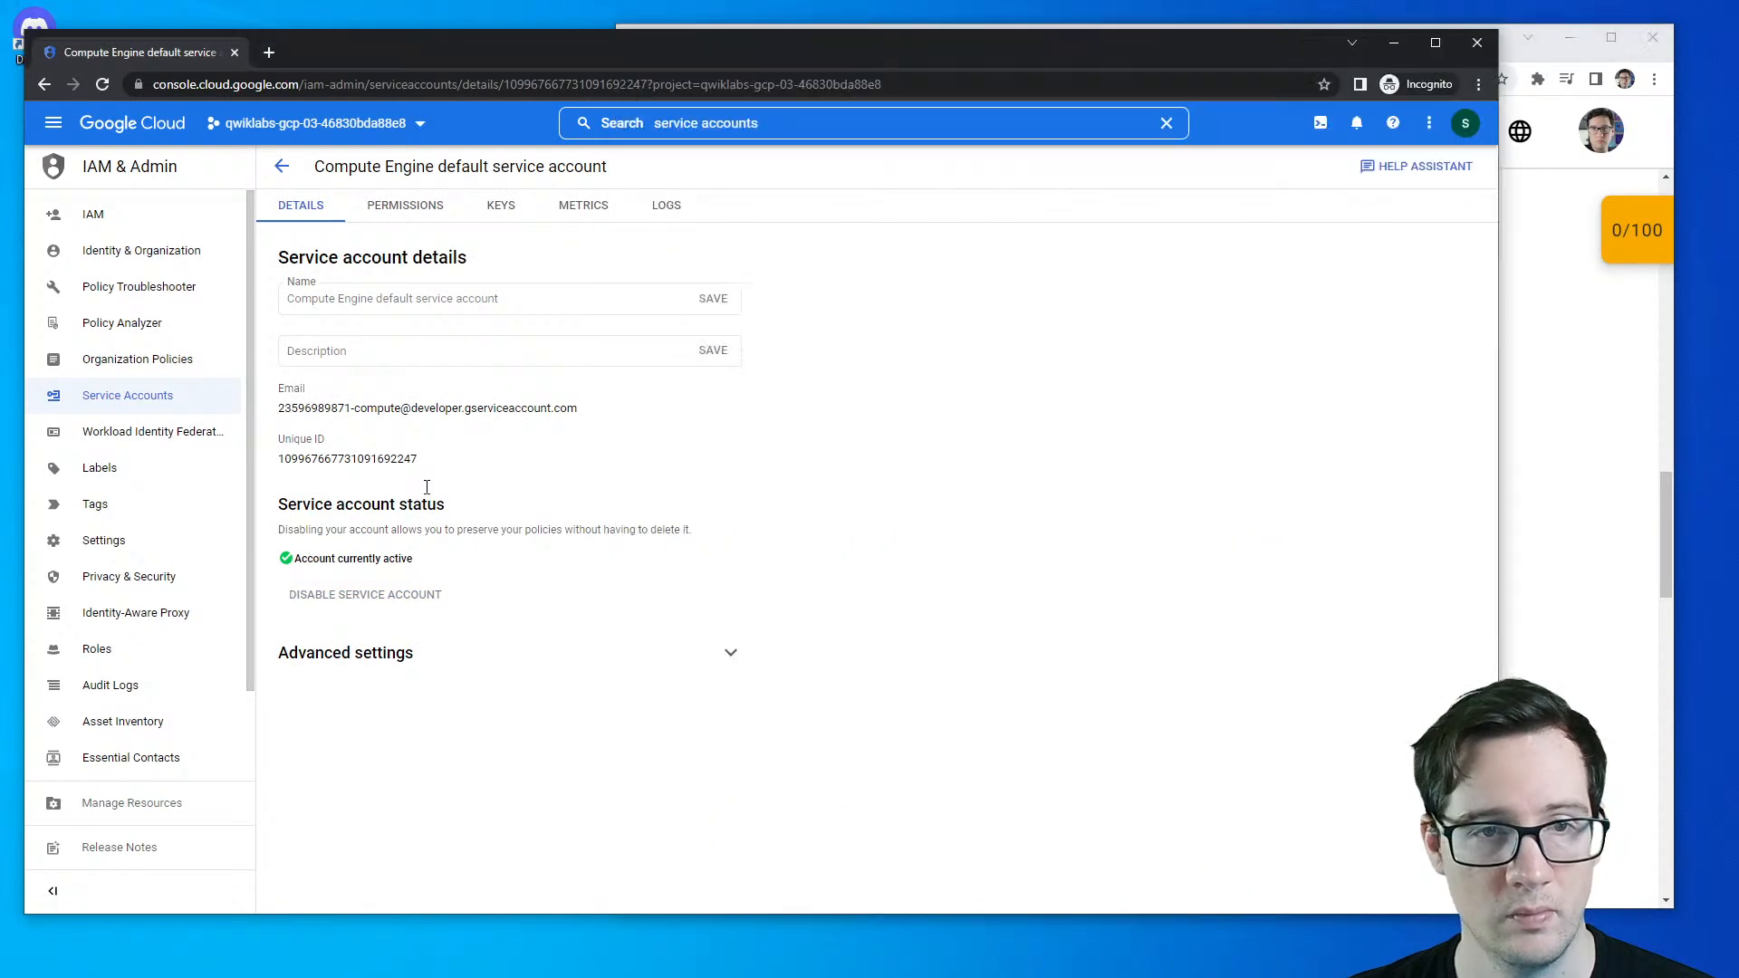
pyautogui.click(410, 210)
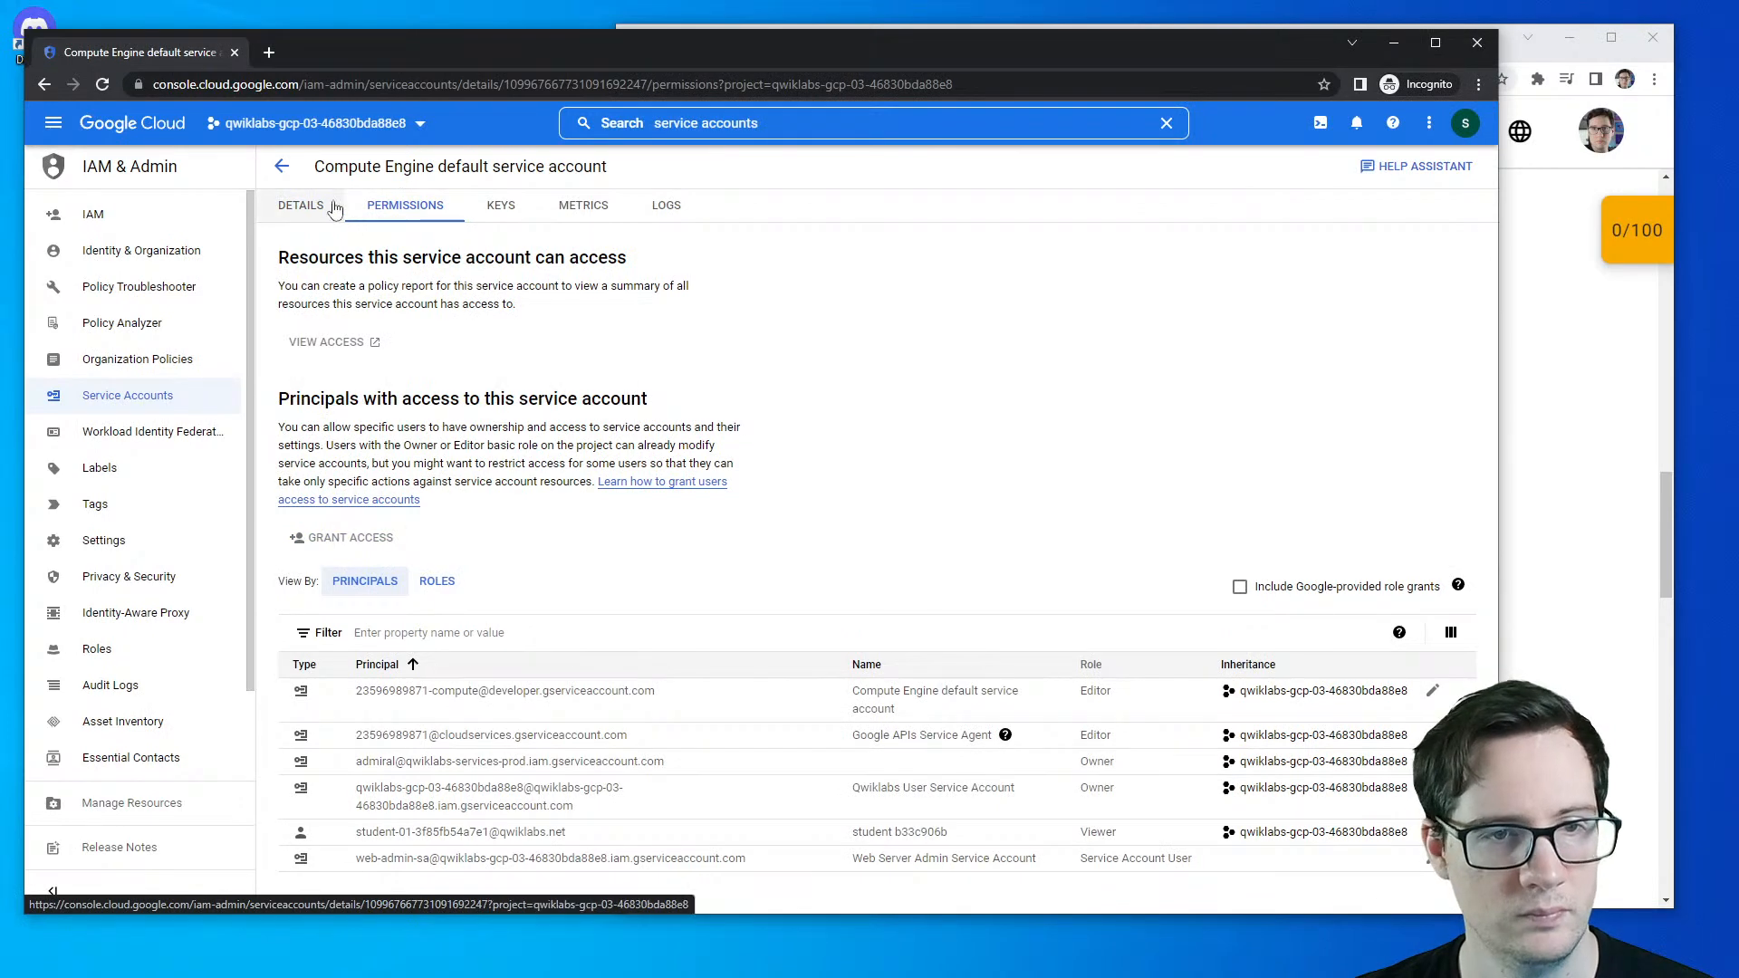
# - Expand the Compute Engine default service account's advanced settings and read the domain-wide delegation and Marketplace OAuth client notes
pyautogui.click(301, 204)
pyautogui.click(363, 665)
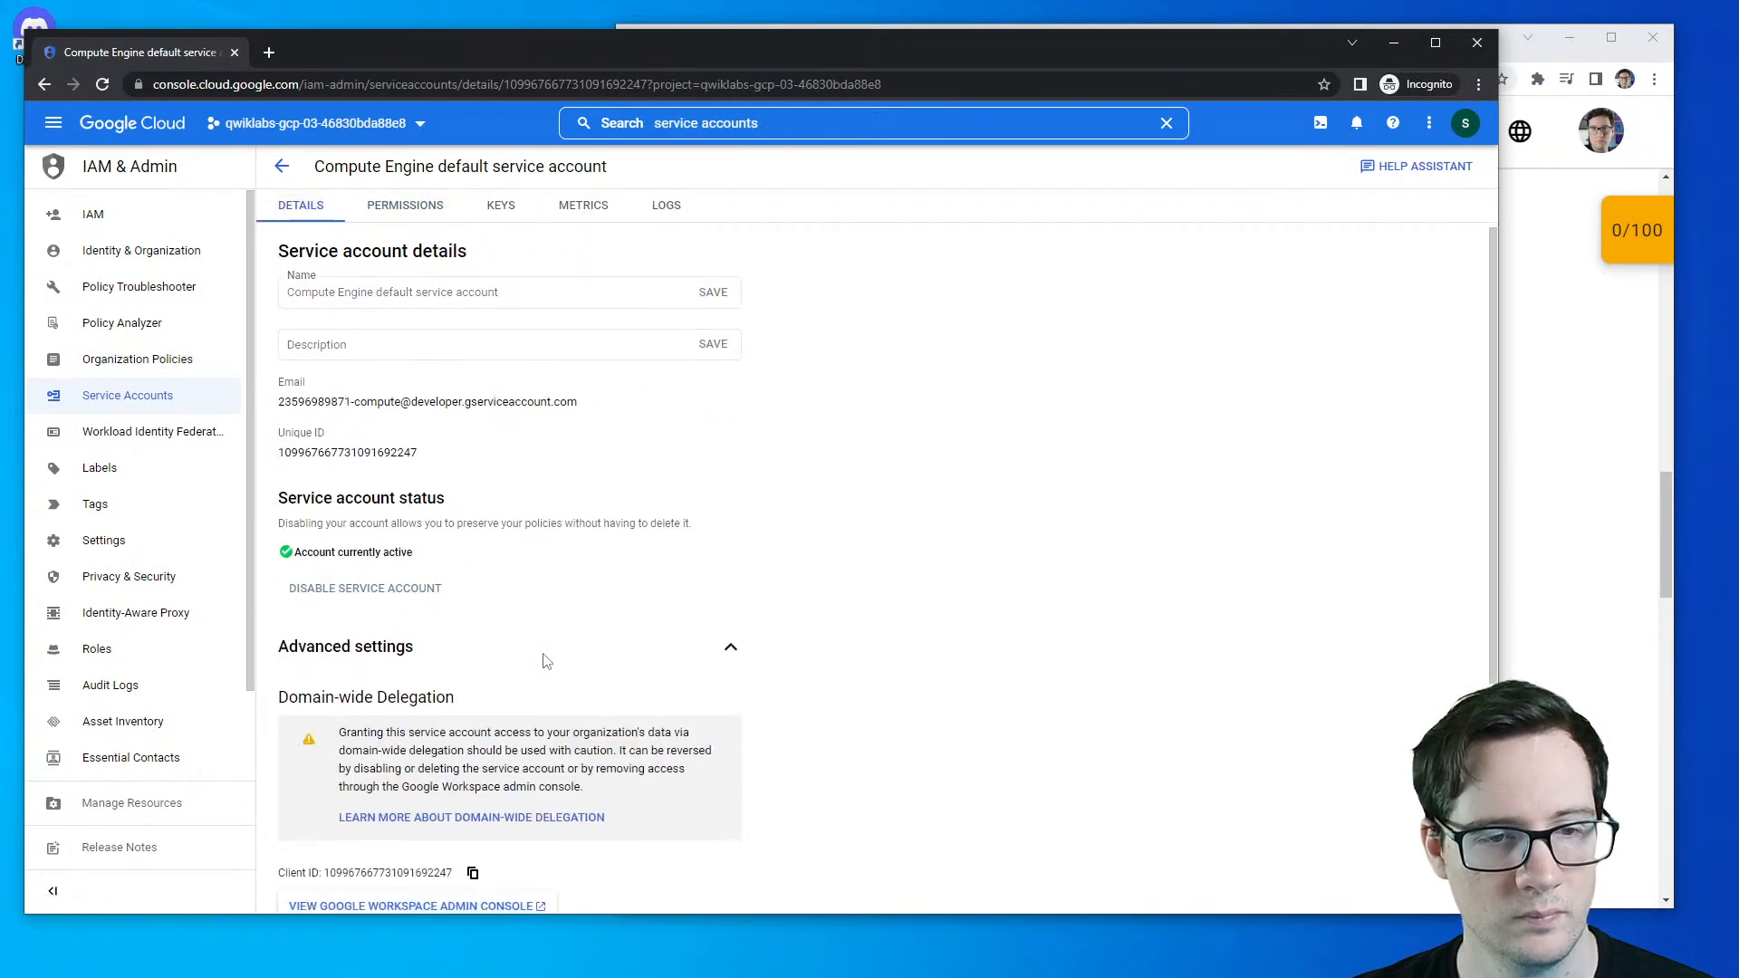
pyautogui.scroll(-4, 548, 652)
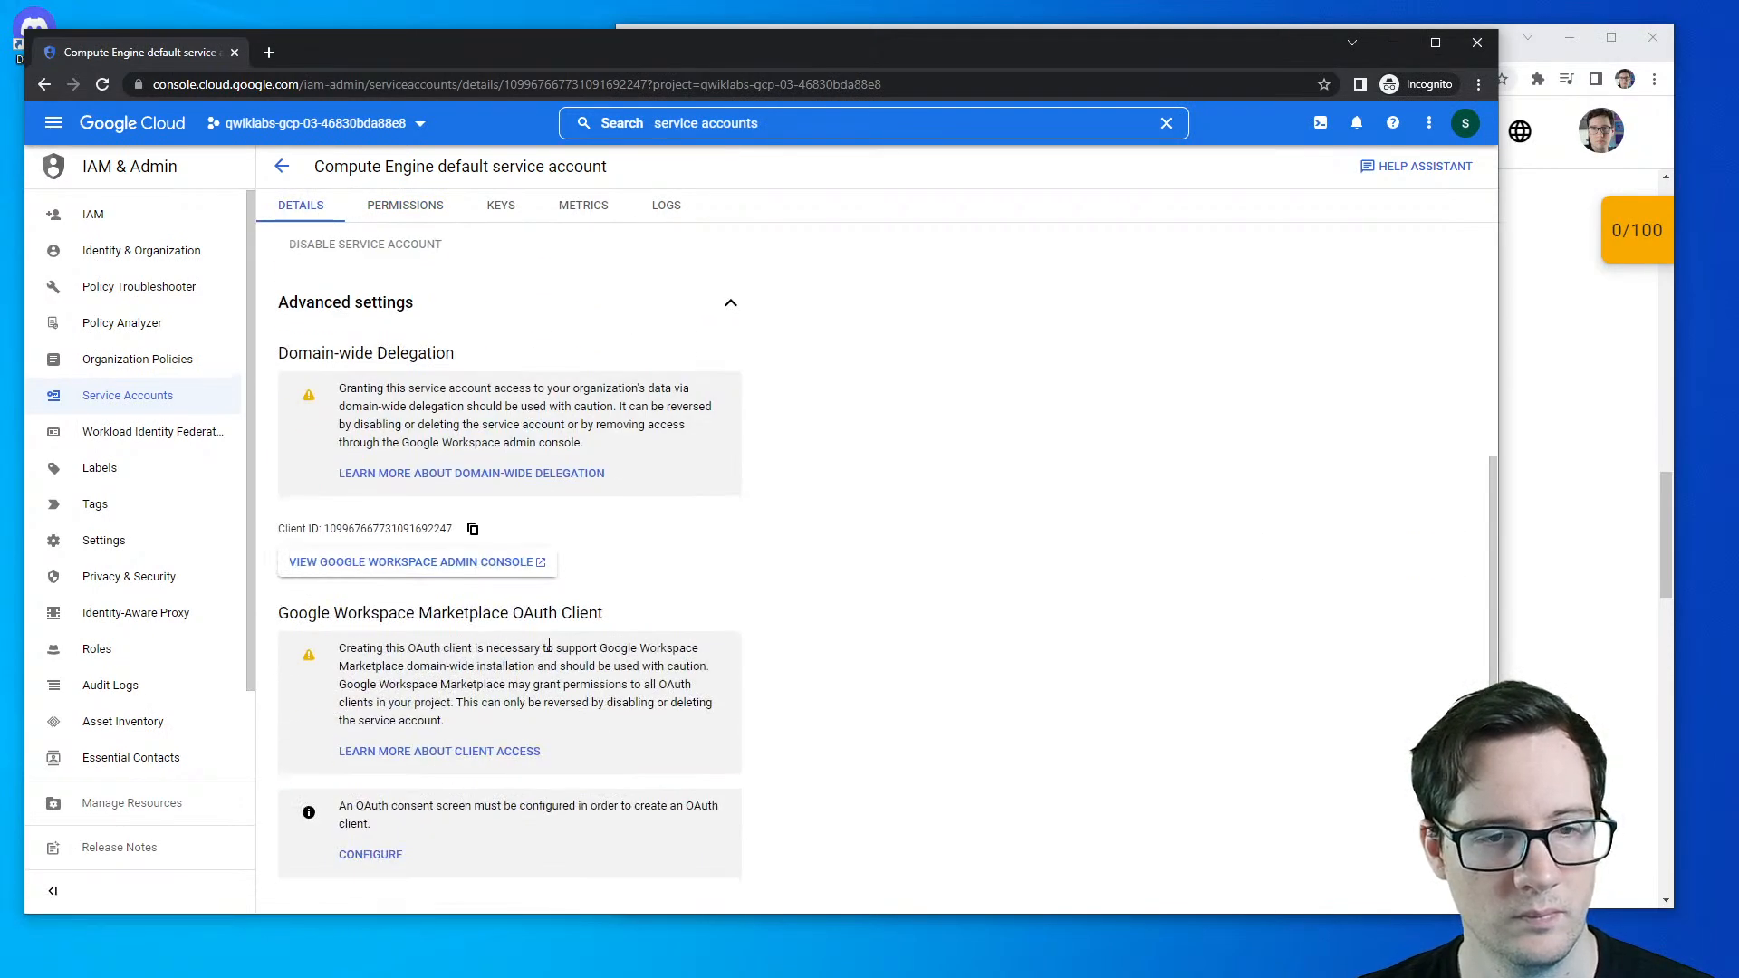
pyautogui.moveTo(422, 648); pyautogui.dragTo(644, 668)
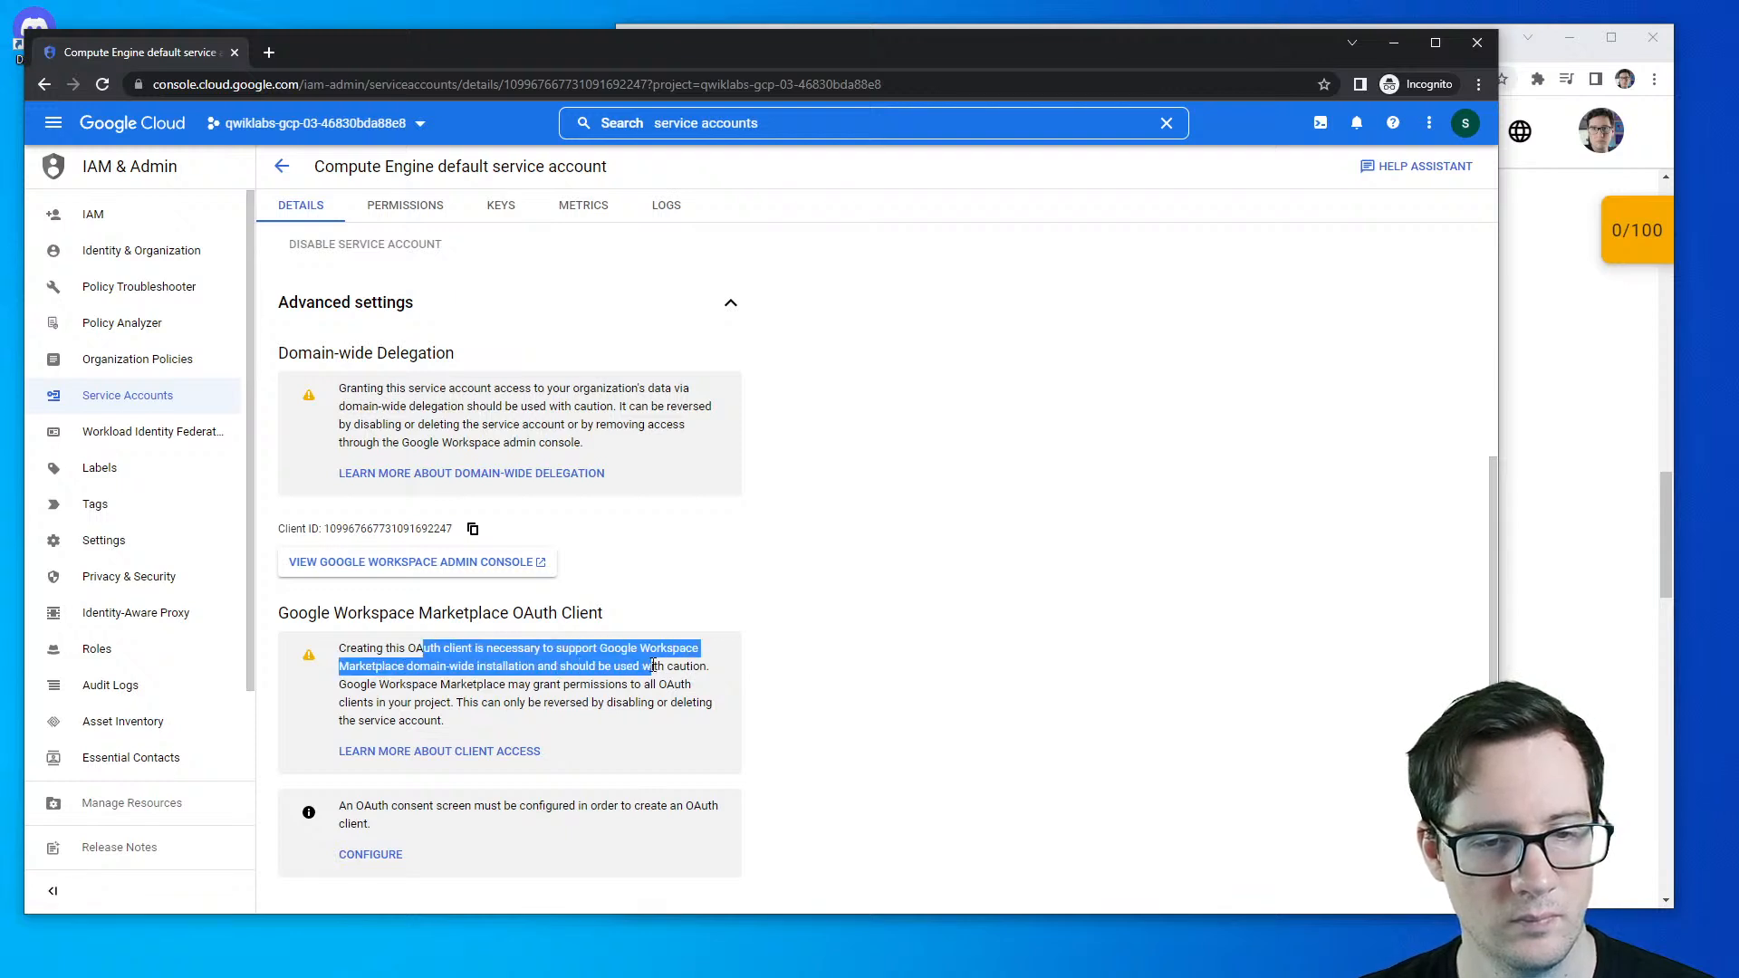
pyautogui.click(370, 850)
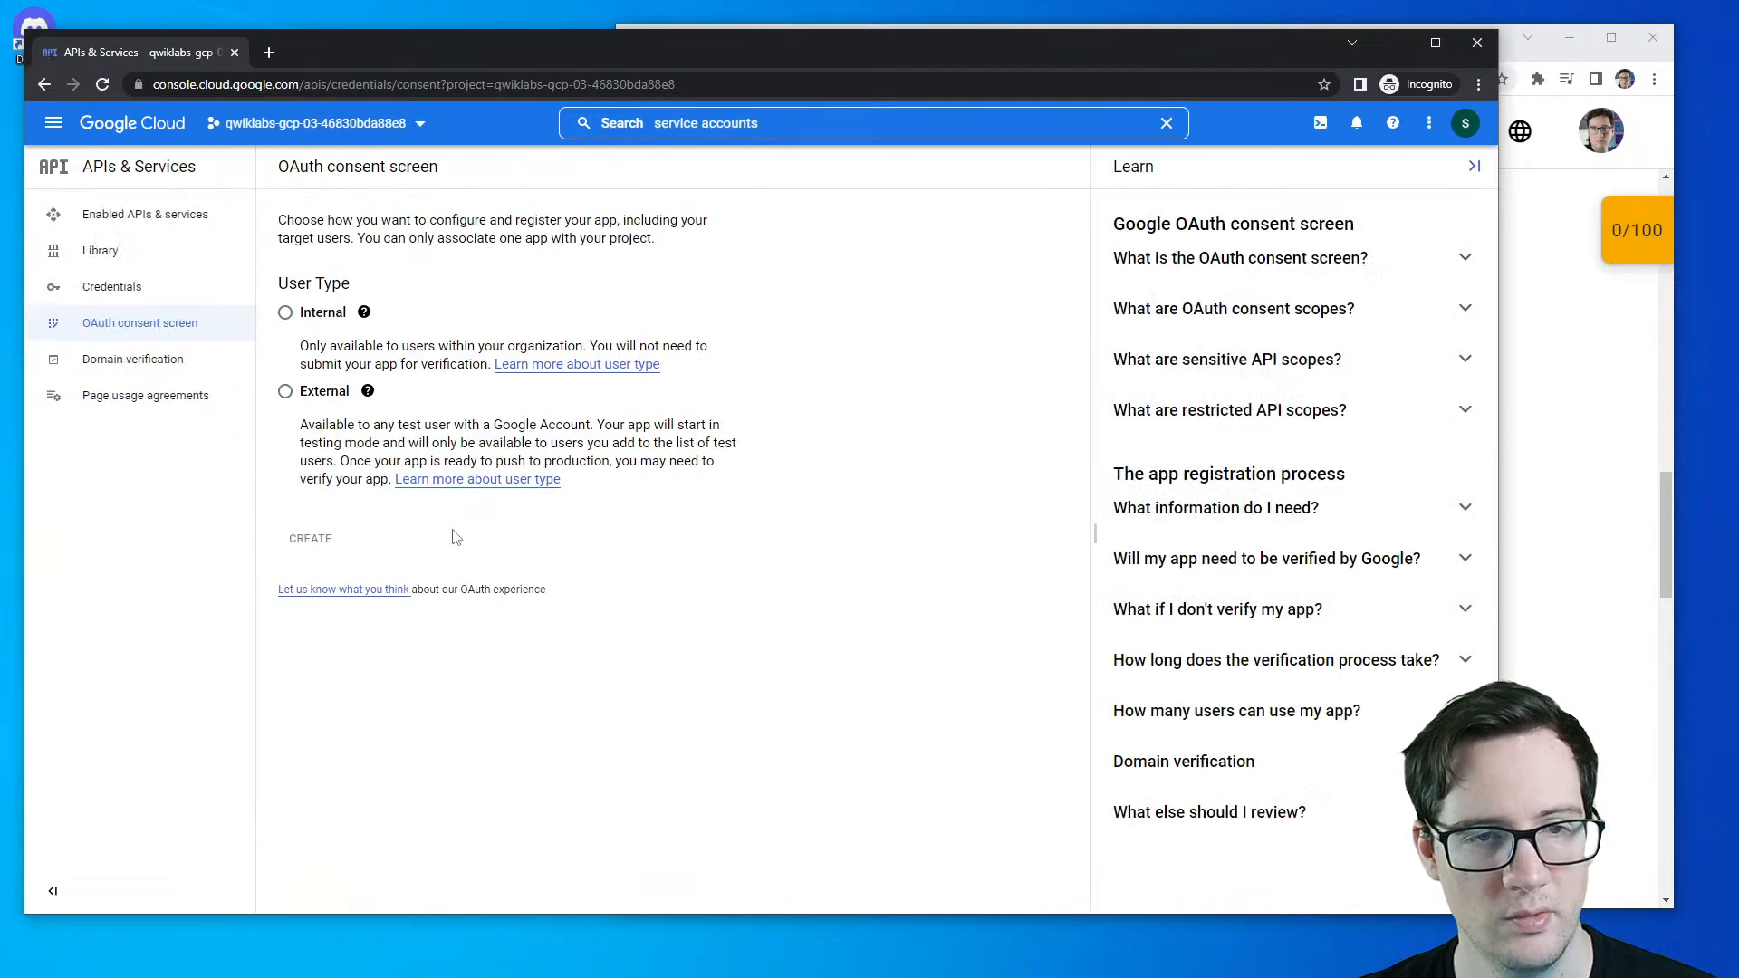
pyautogui.click(323, 315)
pyautogui.click(313, 391)
pyautogui.click(312, 315)
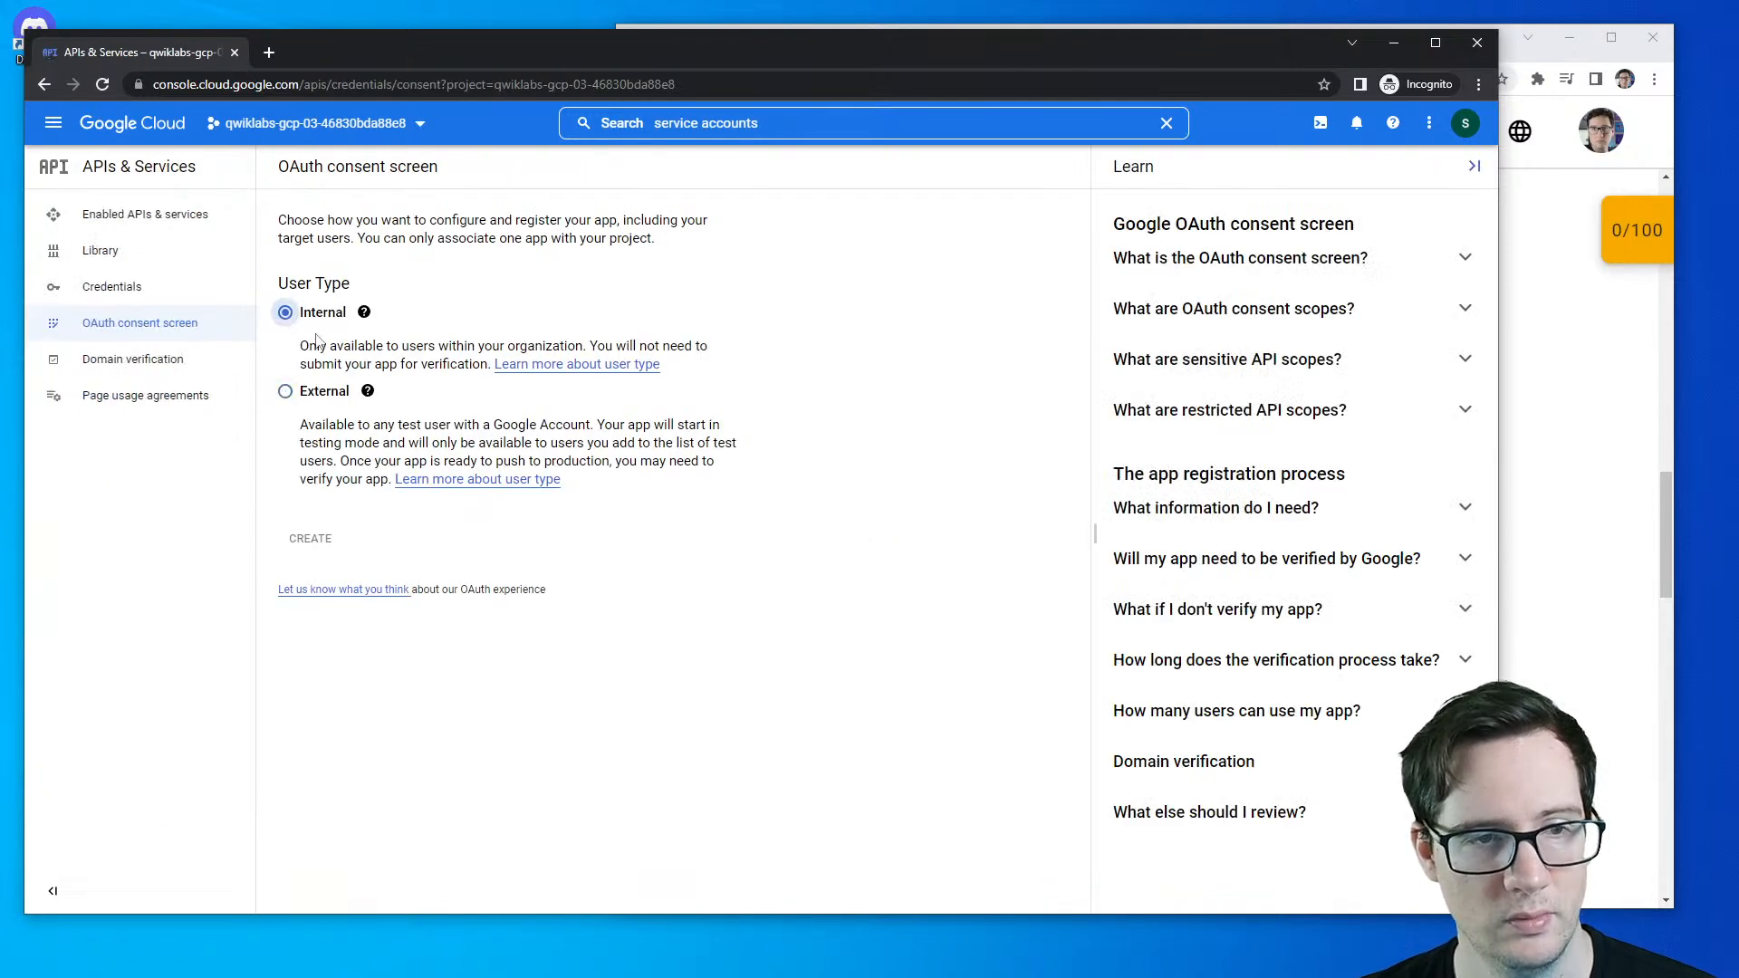
pyautogui.click(43, 84)
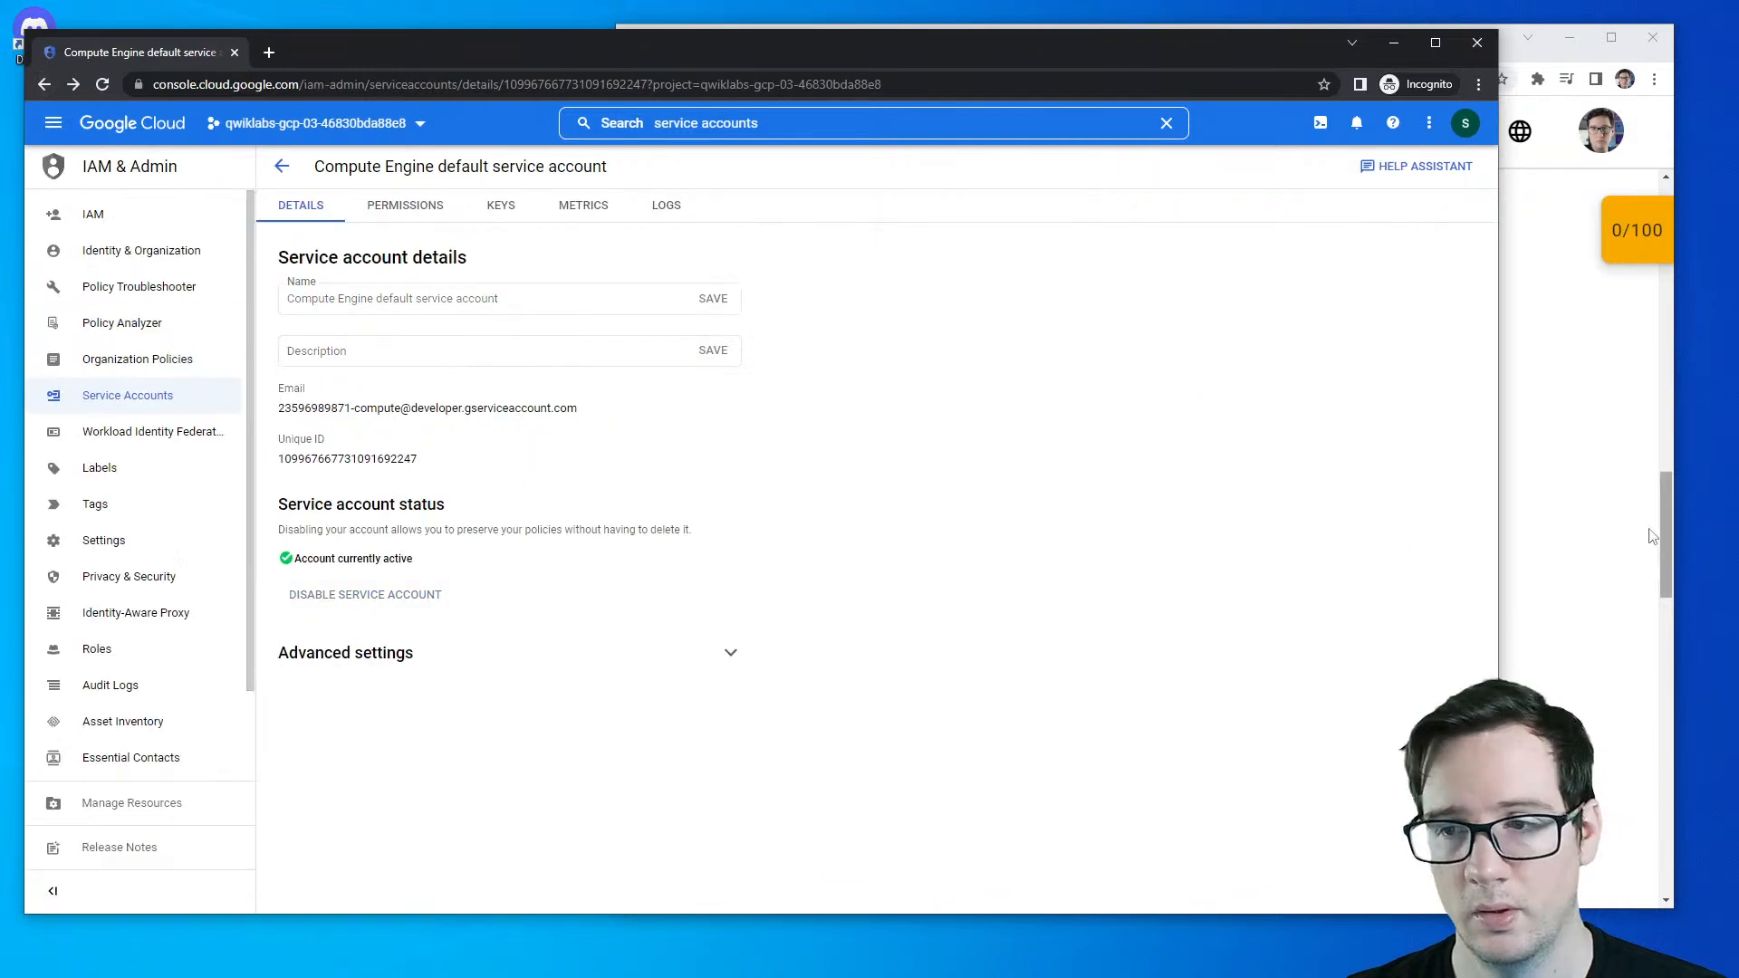
# - Read through the Challenge tasks in the lab instructions
pyautogui.click(1521, 625)
pyautogui.scroll(-3, 1153, 718)
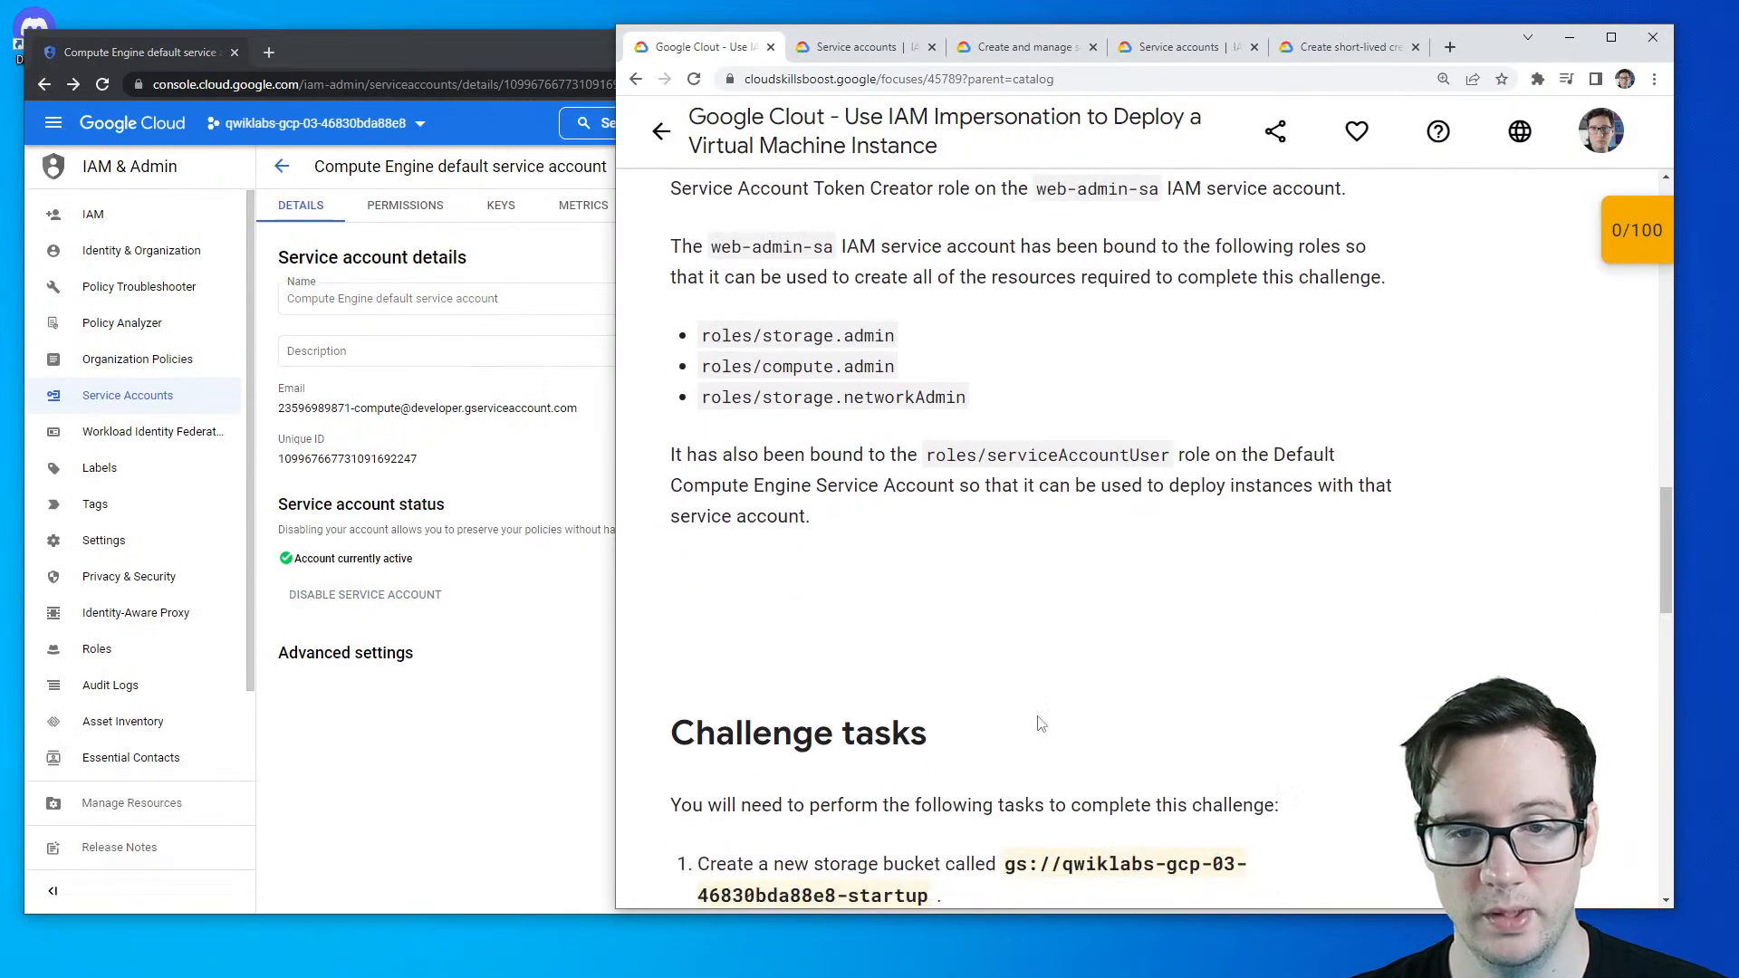
pyautogui.scroll(-3, 1041, 722)
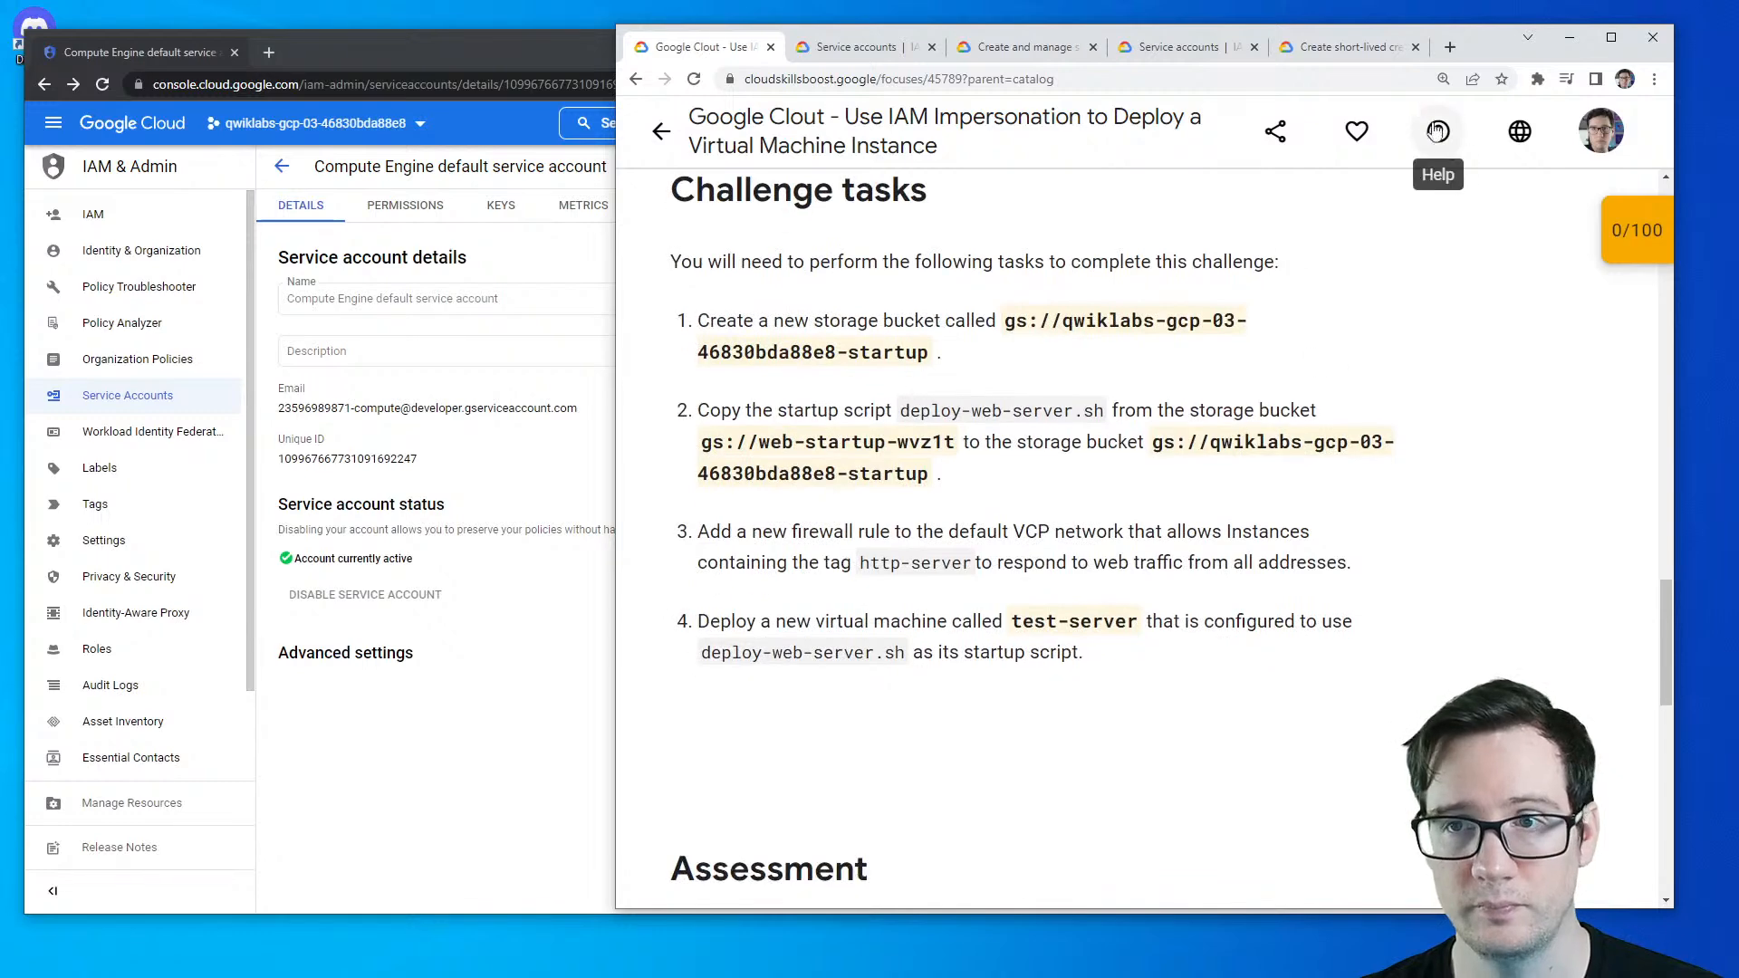
# - Examine the documentation's add-iam-policy-binding command and its PRIV_SA and CALLER_ACCOUNT replacement descriptions
pyautogui.click(1375, 53)
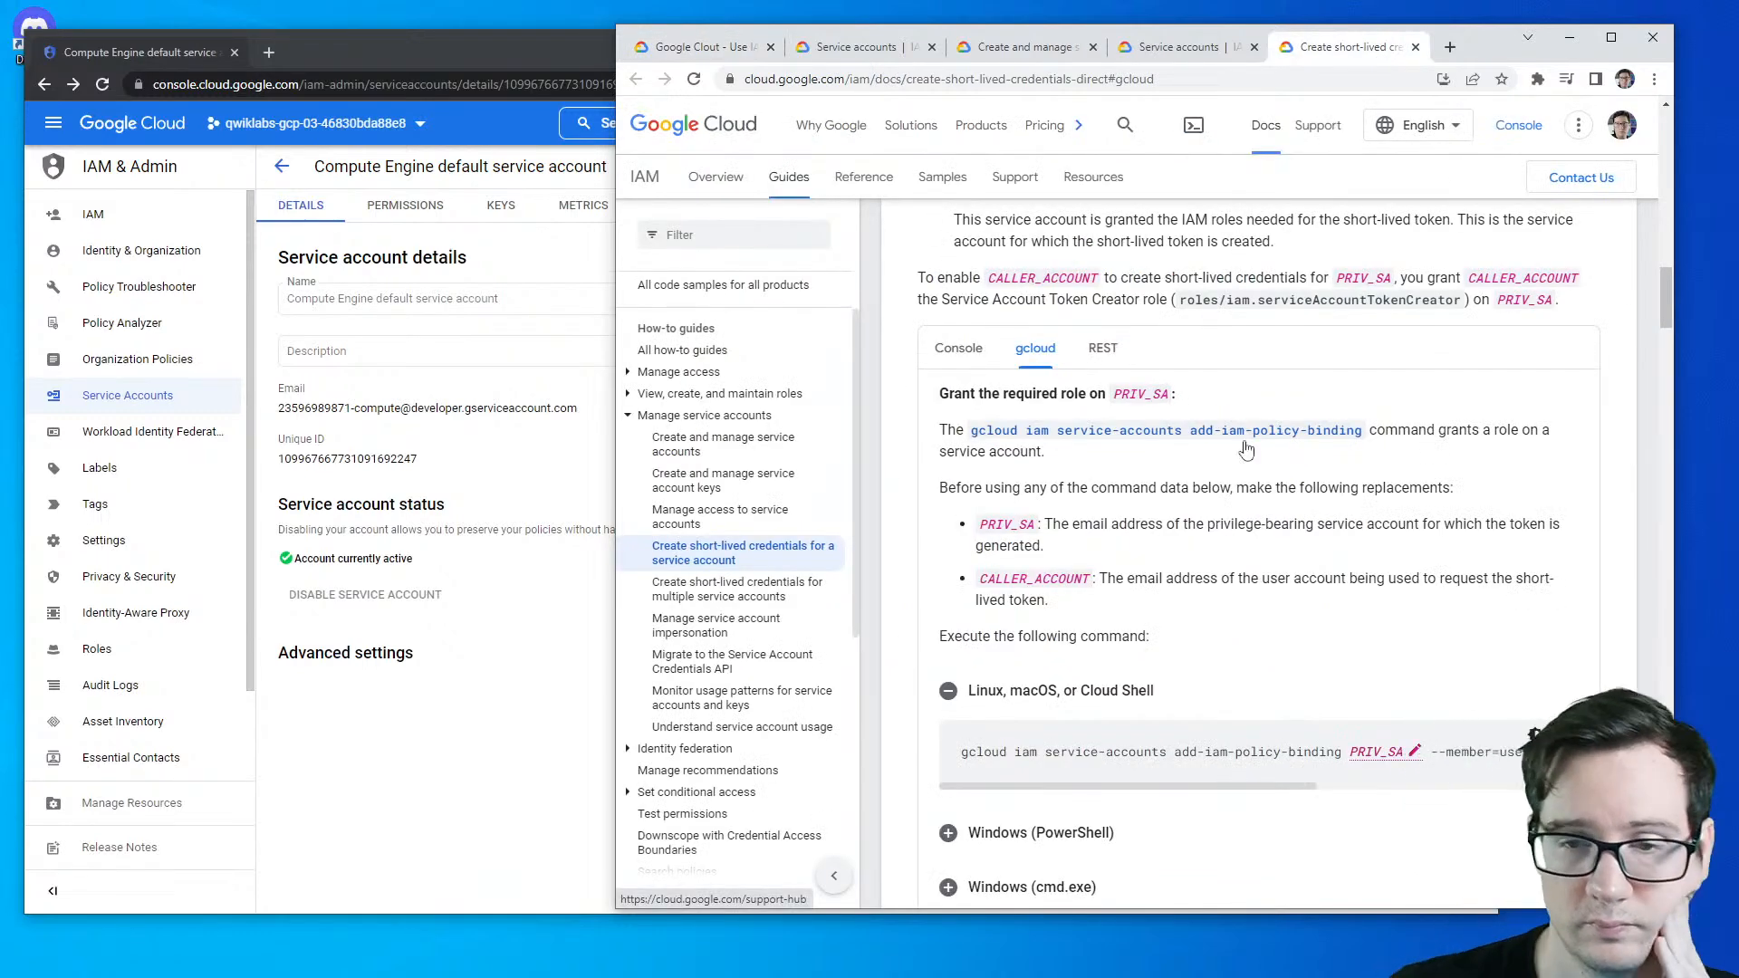
pyautogui.scroll(-3, 1234, 502)
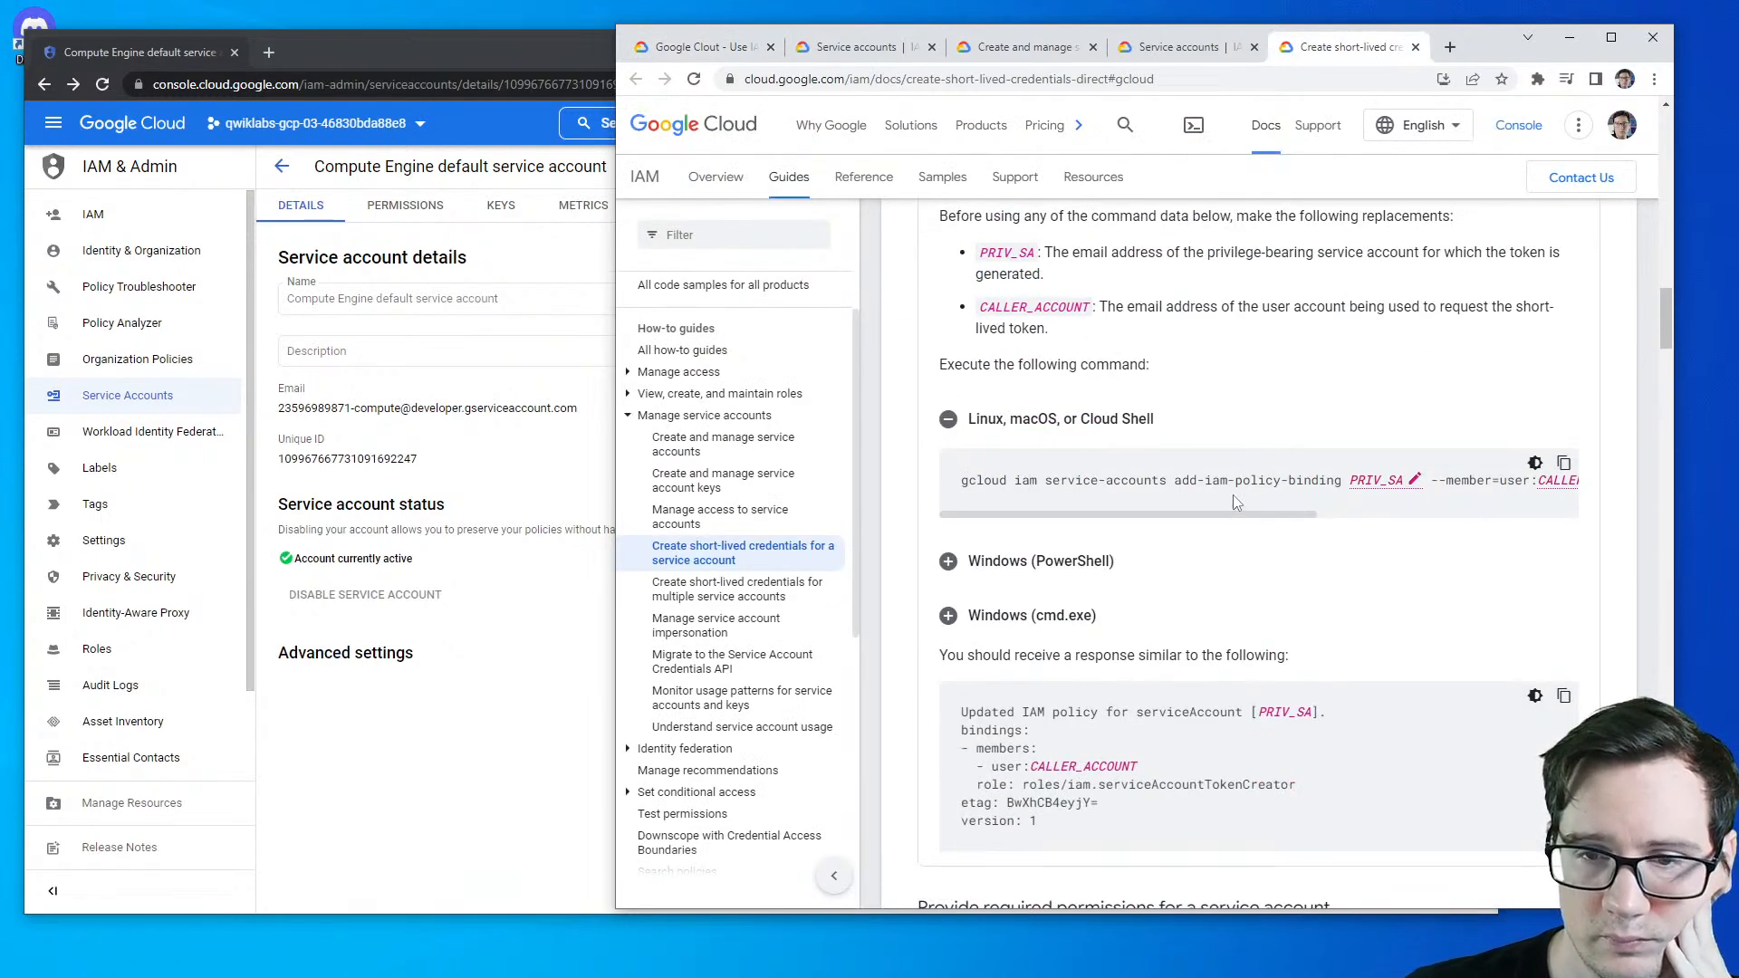
pyautogui.scroll(2, 1223, 554)
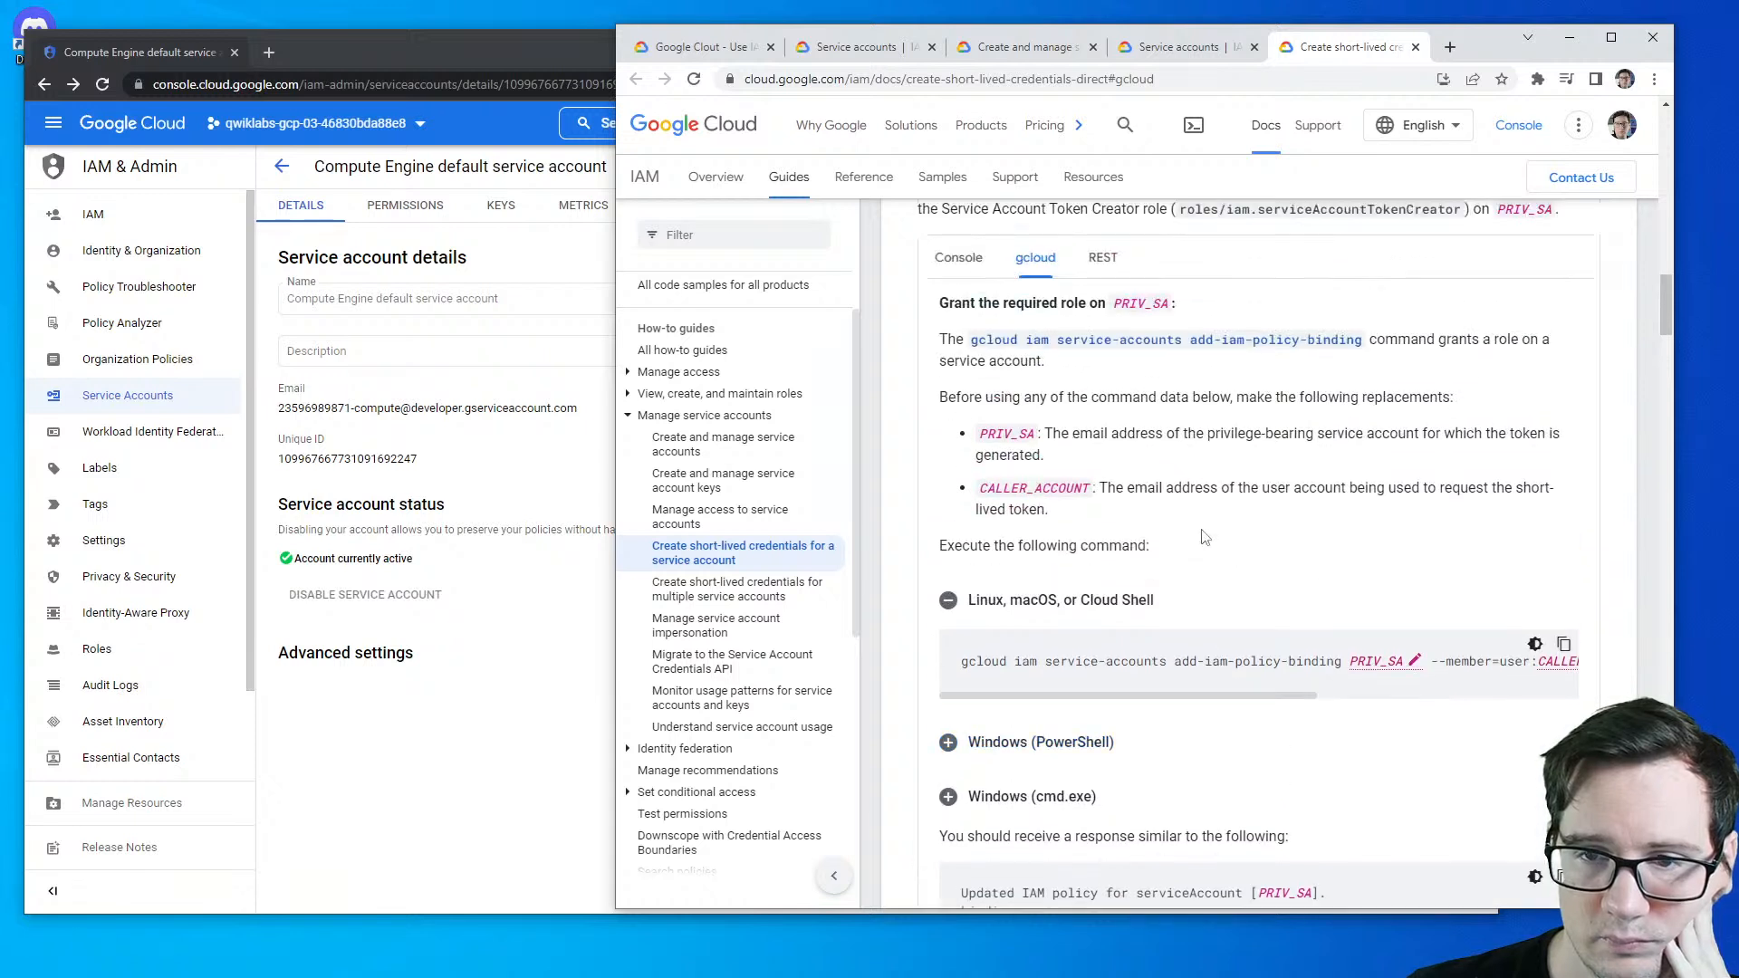
pyautogui.moveTo(1071, 431); pyautogui.dragTo(1338, 442)
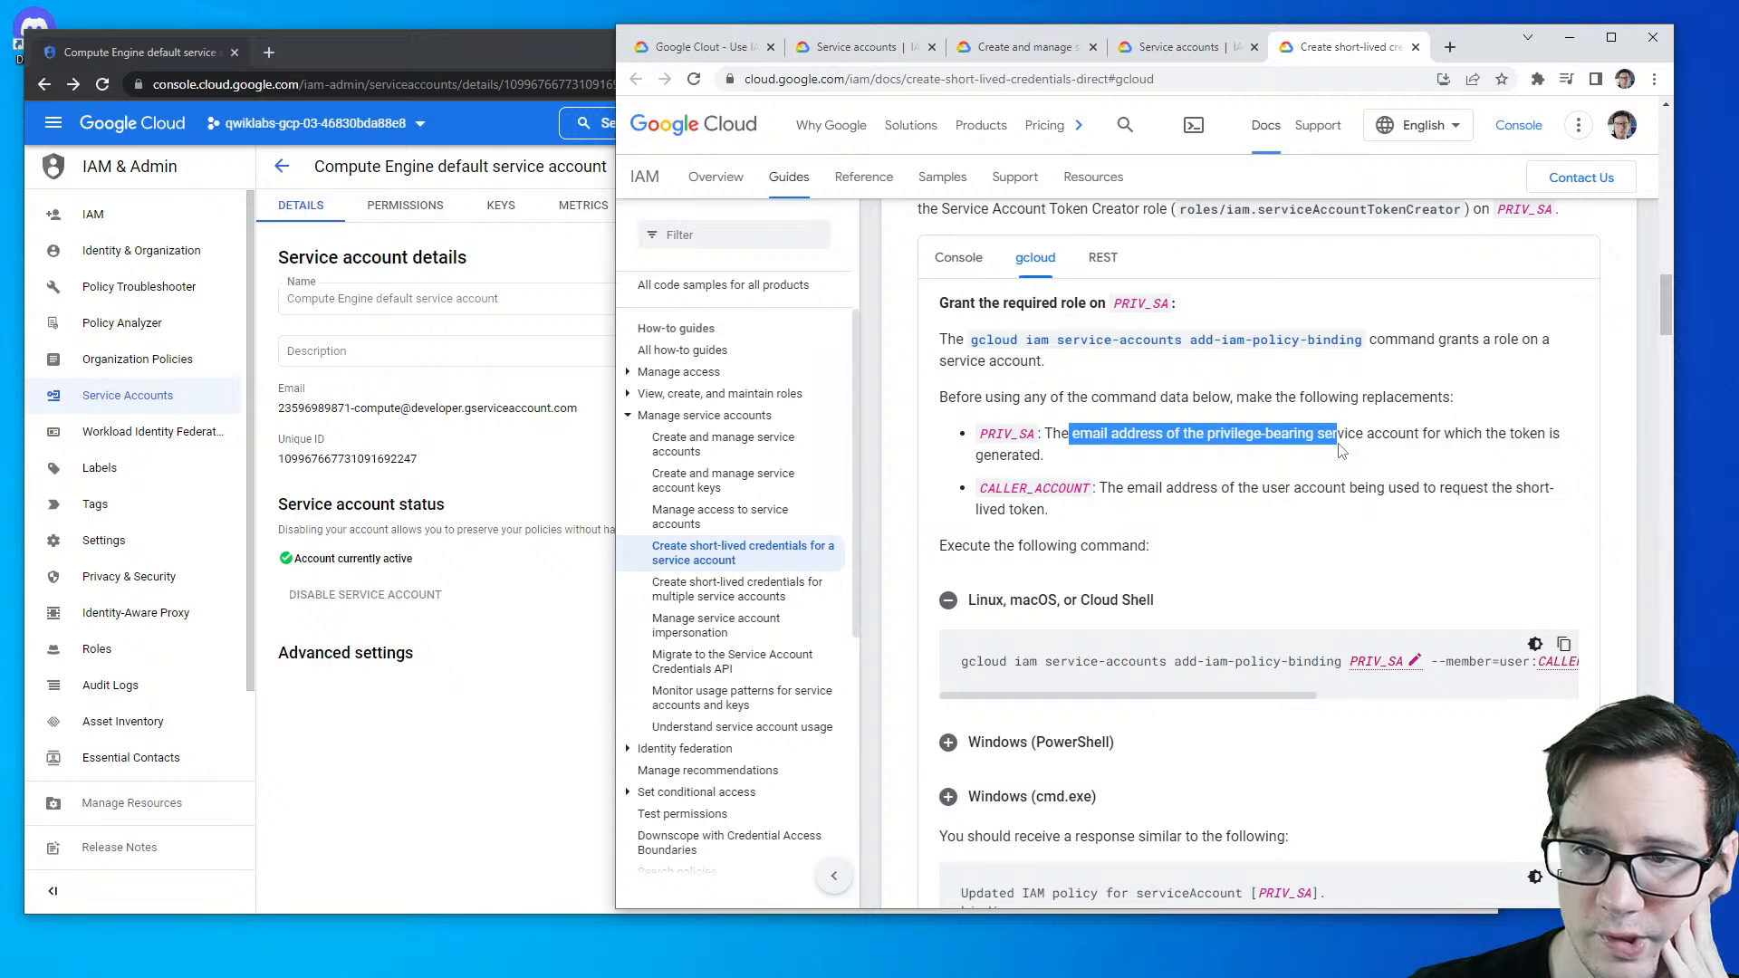
pyautogui.moveTo(1160, 490); pyautogui.dragTo(1427, 483)
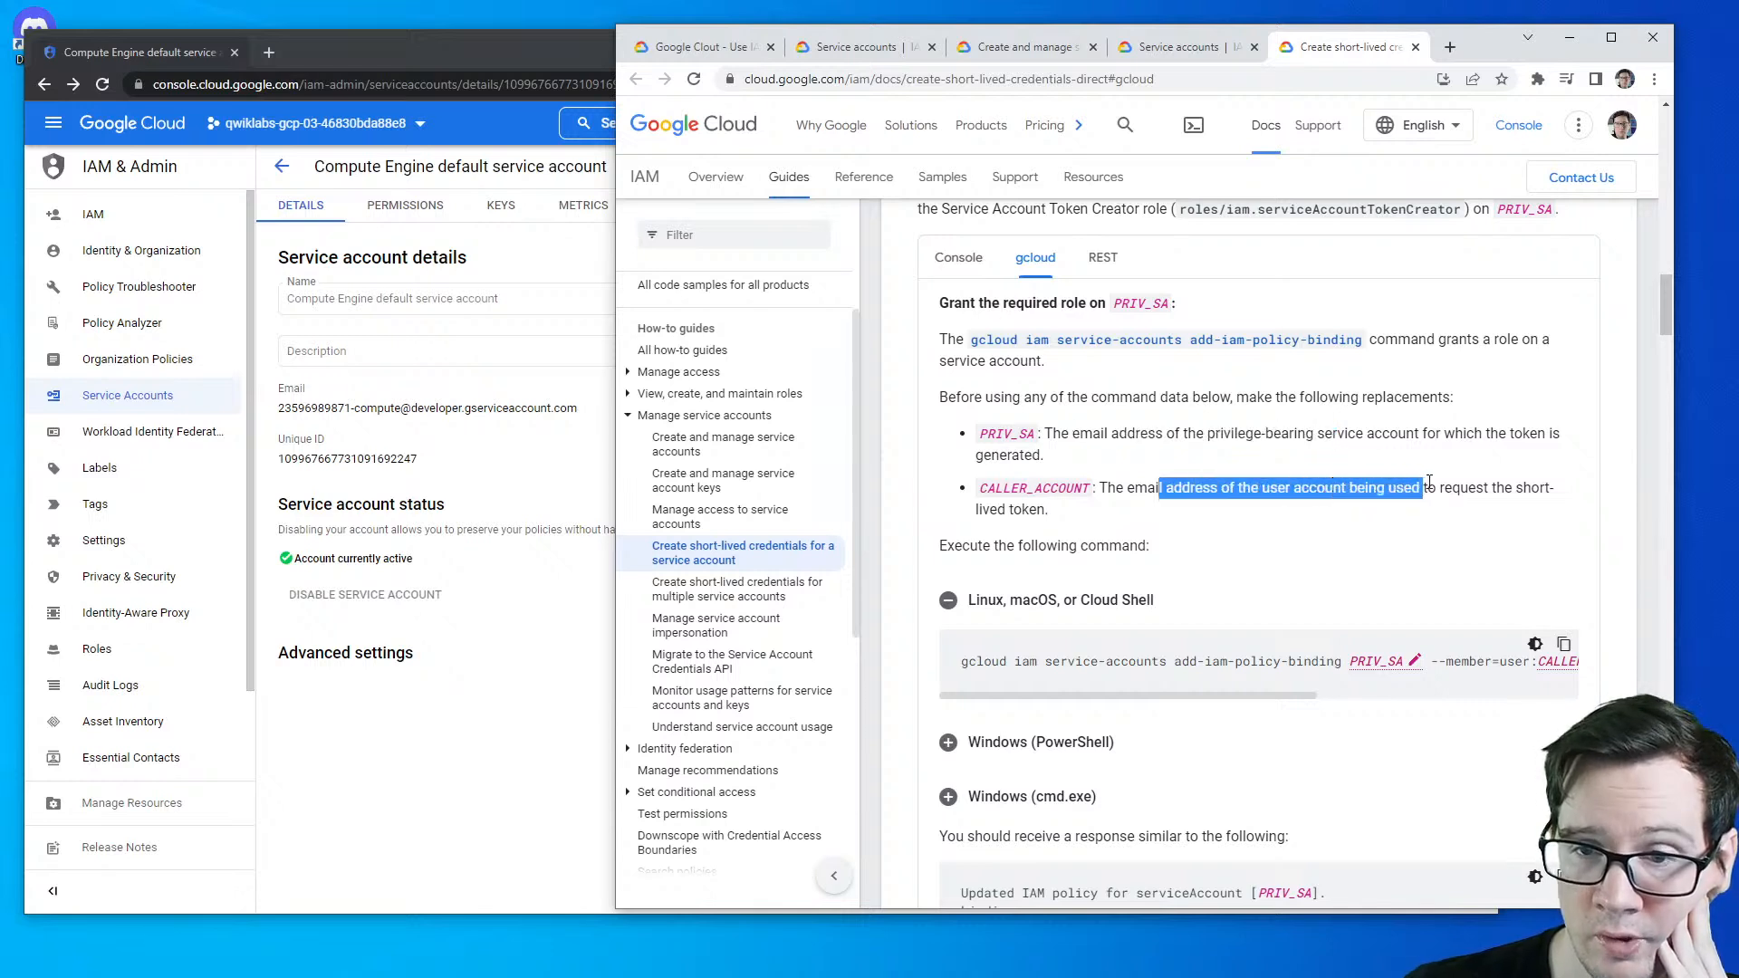
# - Start a Cloud Shell session in the lab project's console and continue past its introduction
pyautogui.click(609, 671)
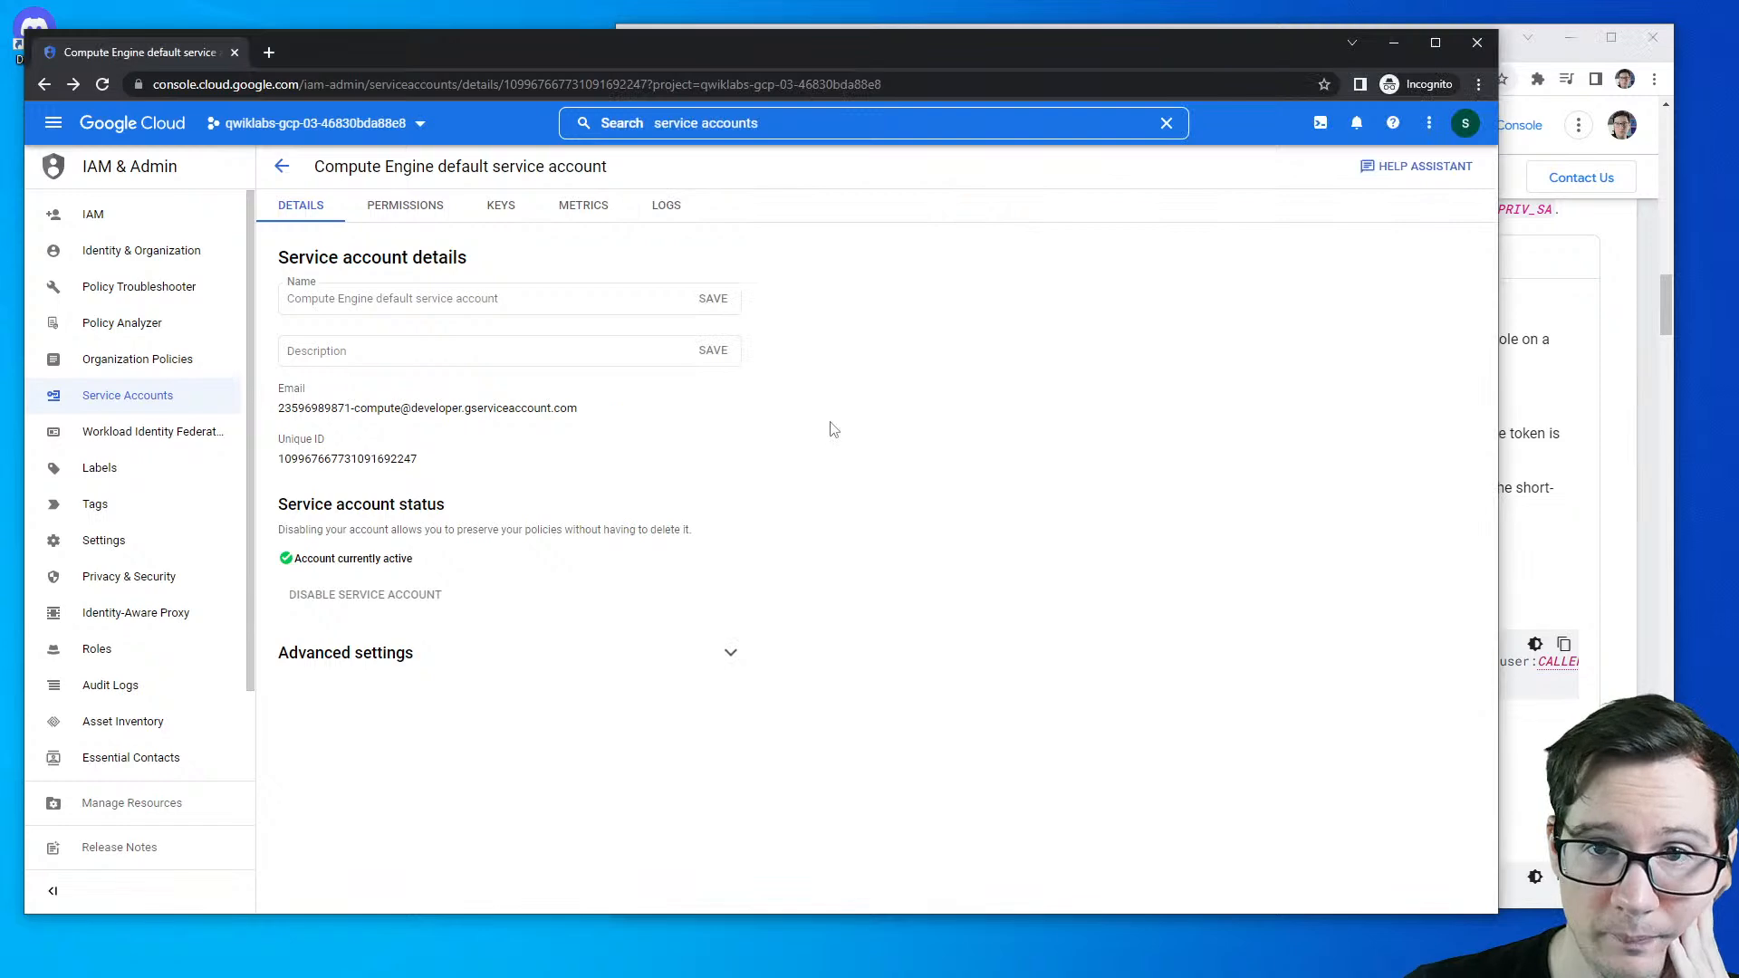
pyautogui.click(1321, 123)
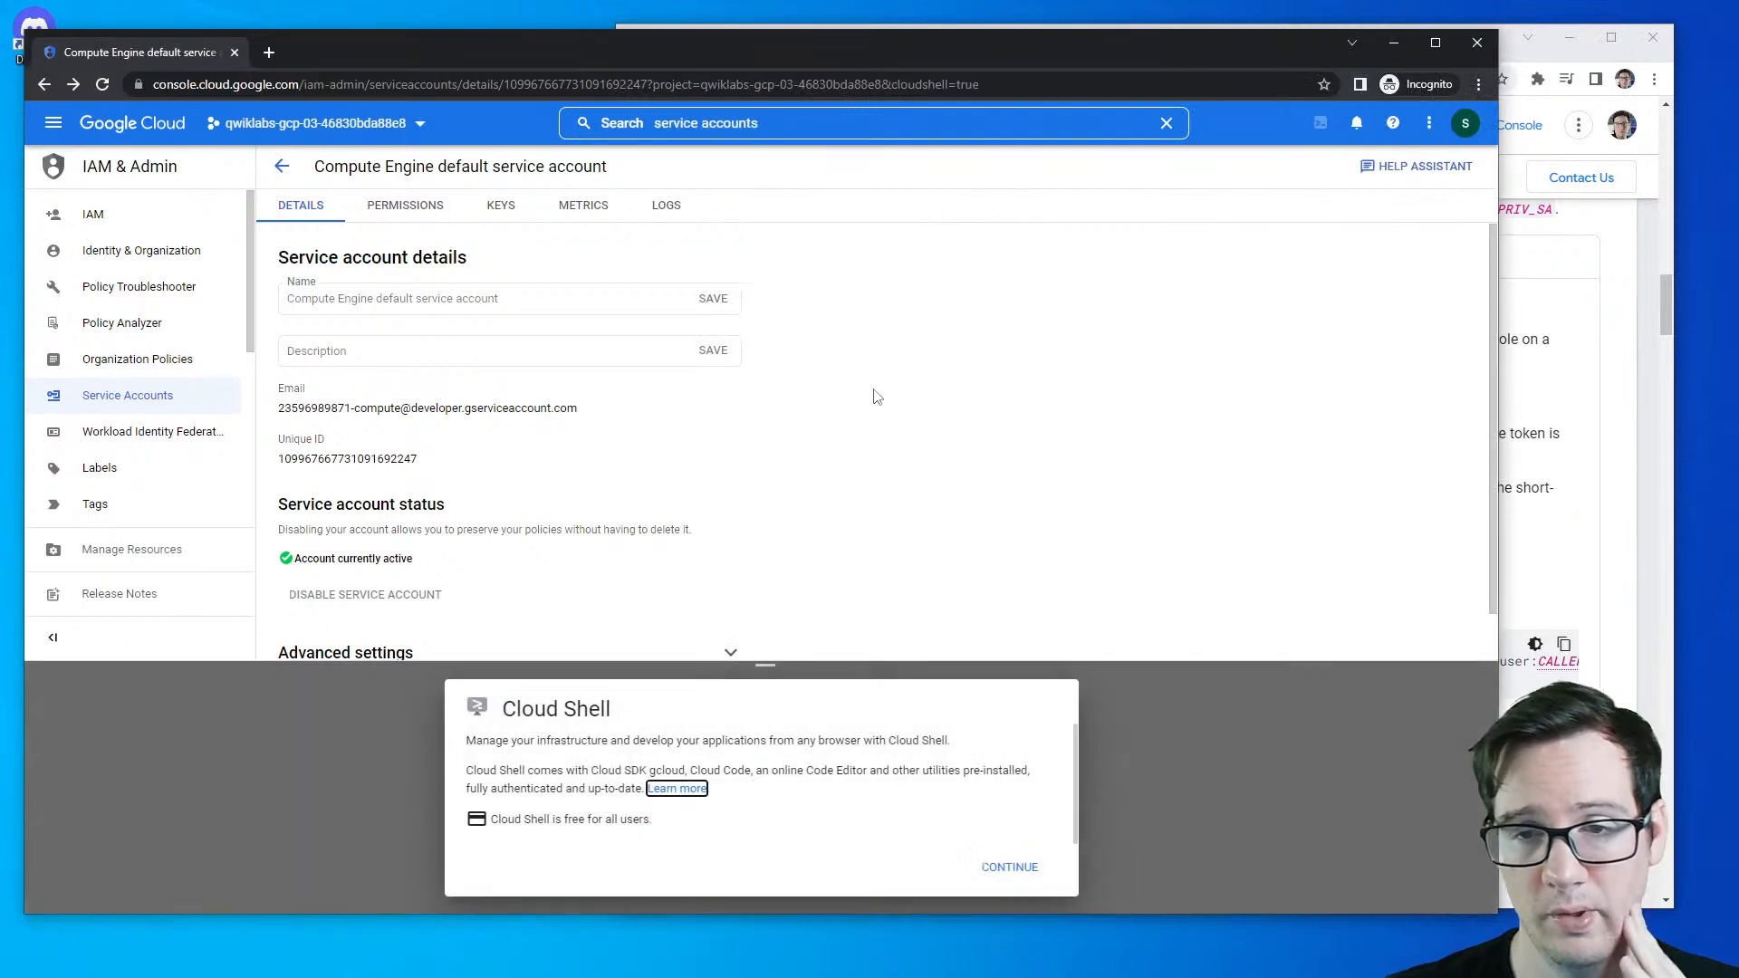
pyautogui.click(1002, 866)
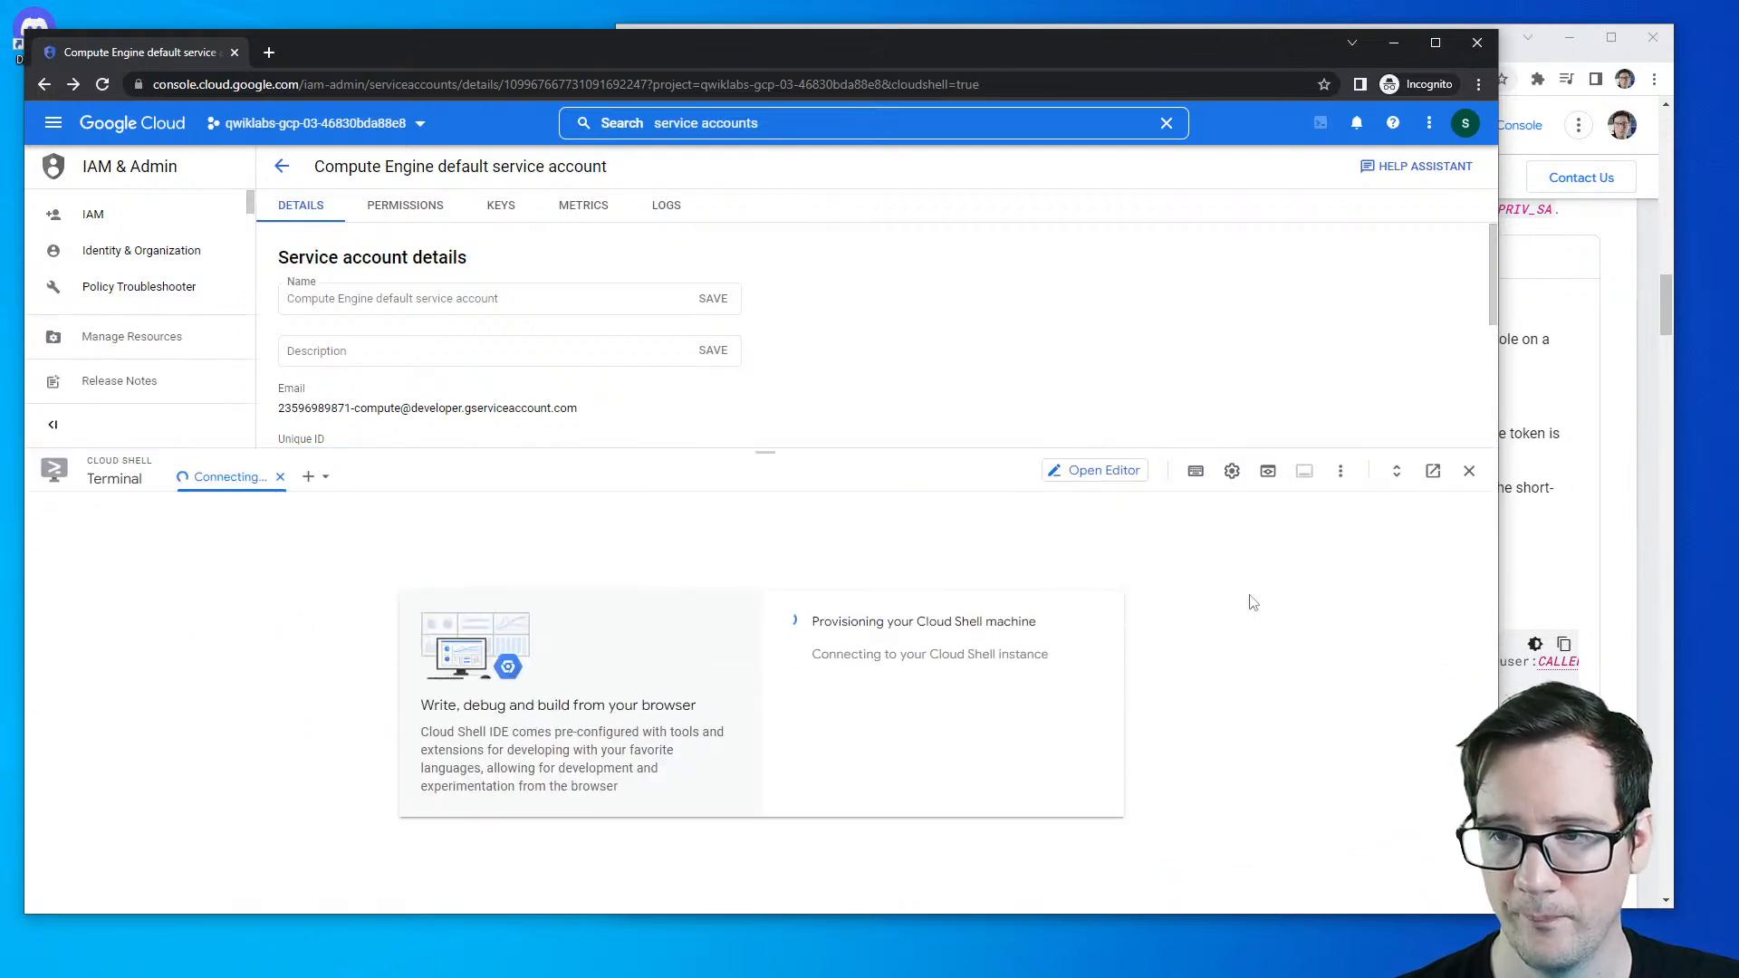
# - Widen the documentation window so the page outline shows beside the gcloud instructions
pyautogui.click(1601, 430)
pyautogui.moveTo(622, 313); pyautogui.dragTo(134, 304)
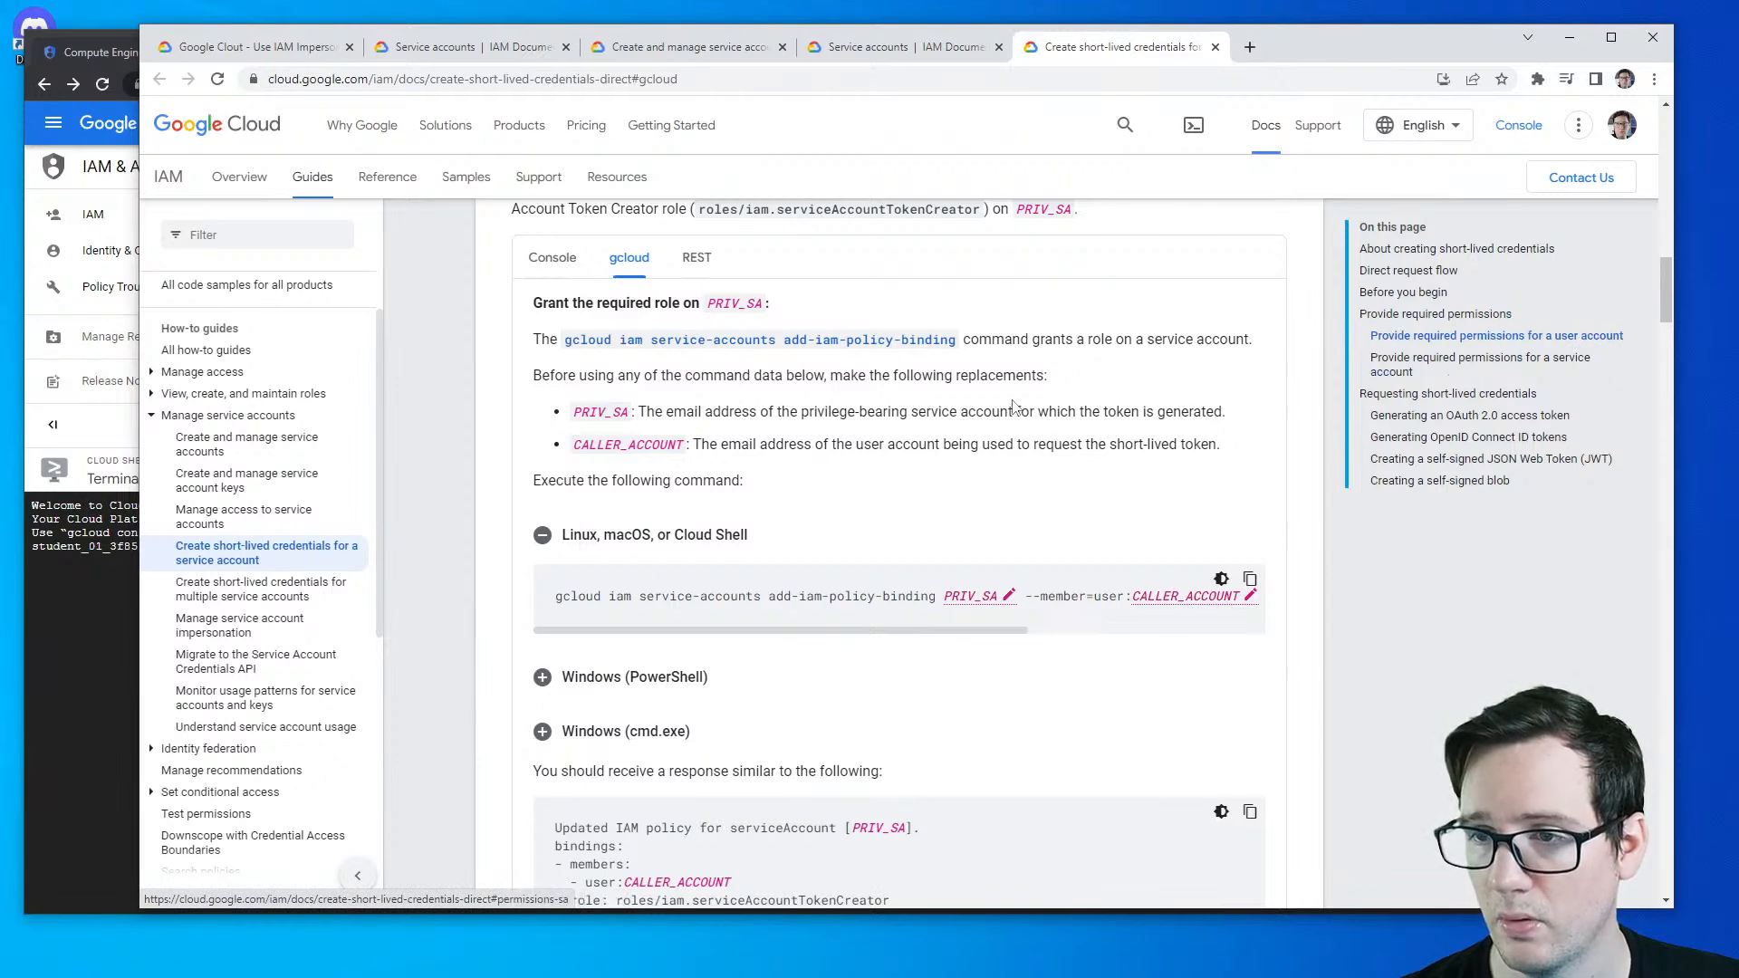
pyautogui.moveTo(140, 336); pyautogui.dragTo(534, 453)
pyautogui.click(516, 456)
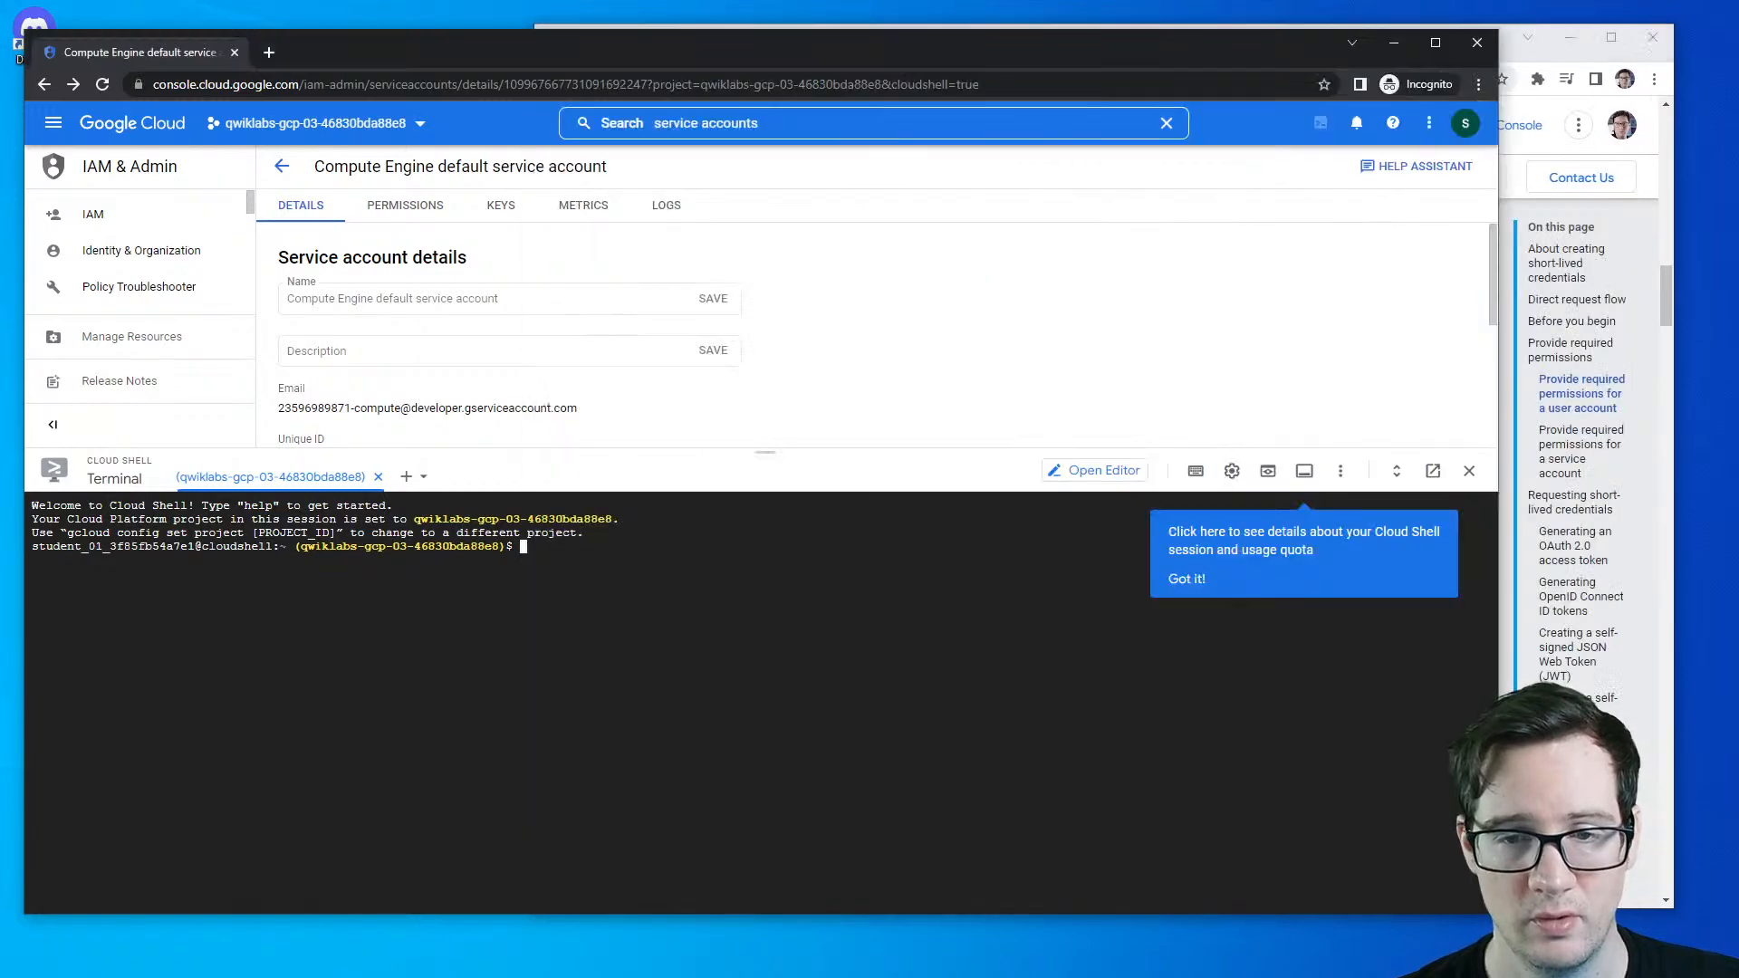
pyautogui.write('gcloud iam')
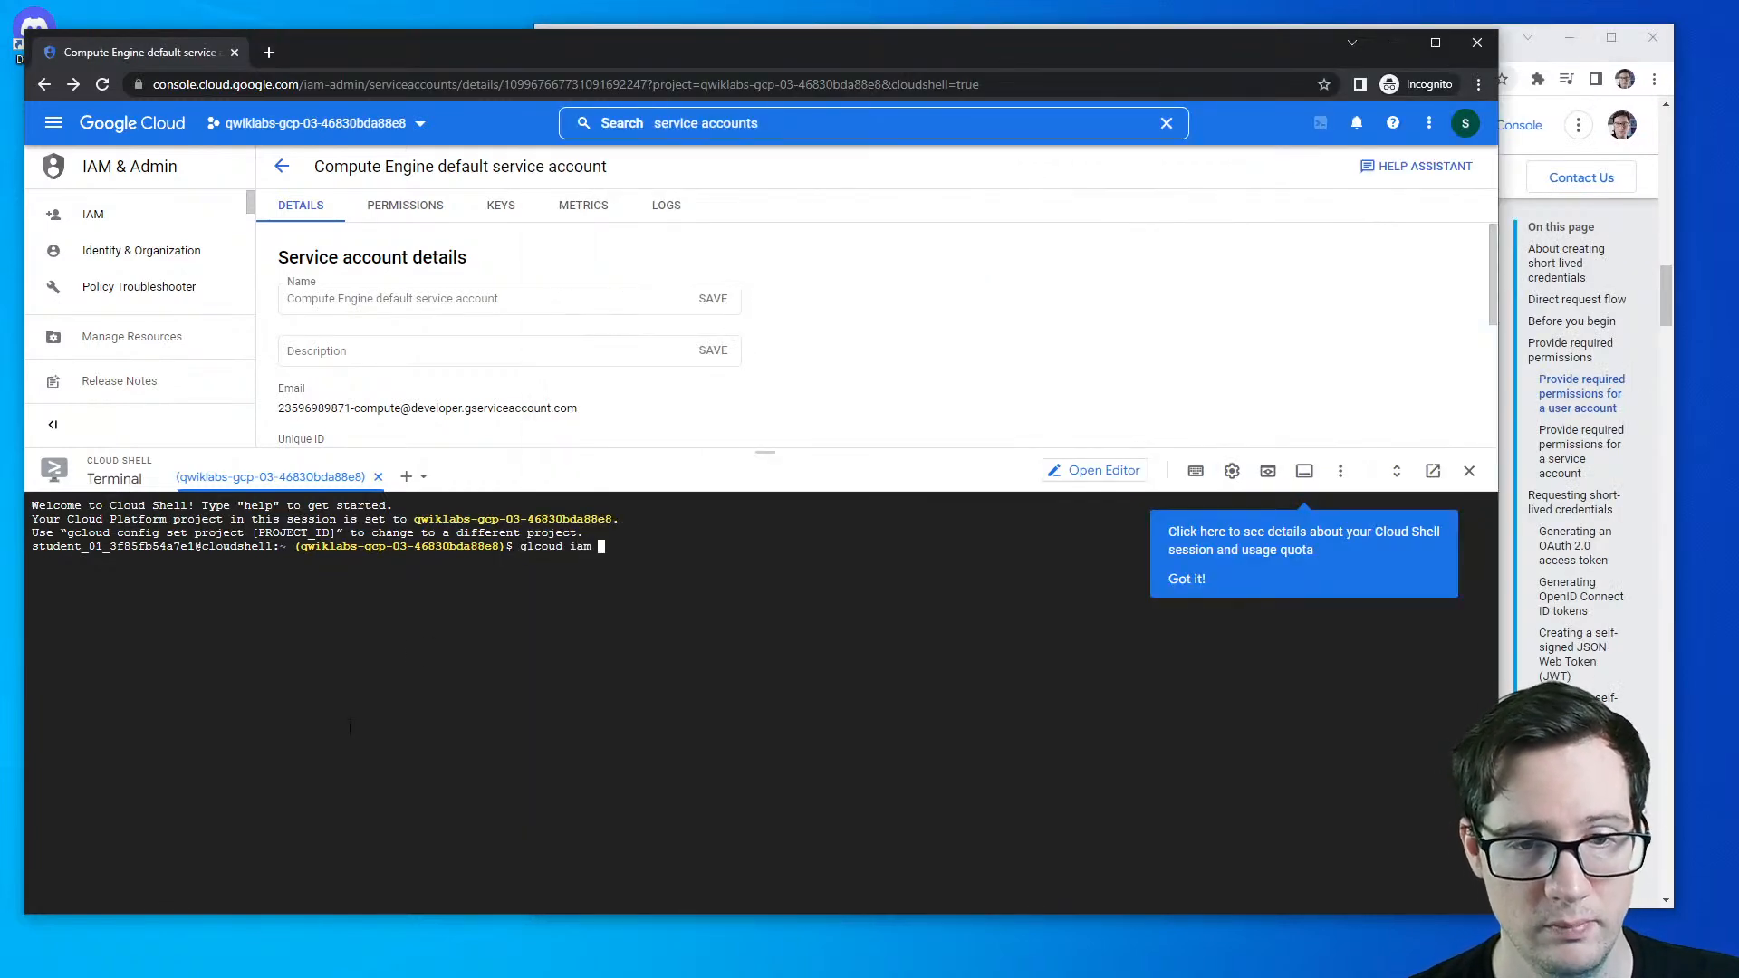
pyautogui.hotkey('alt', 'Tab')
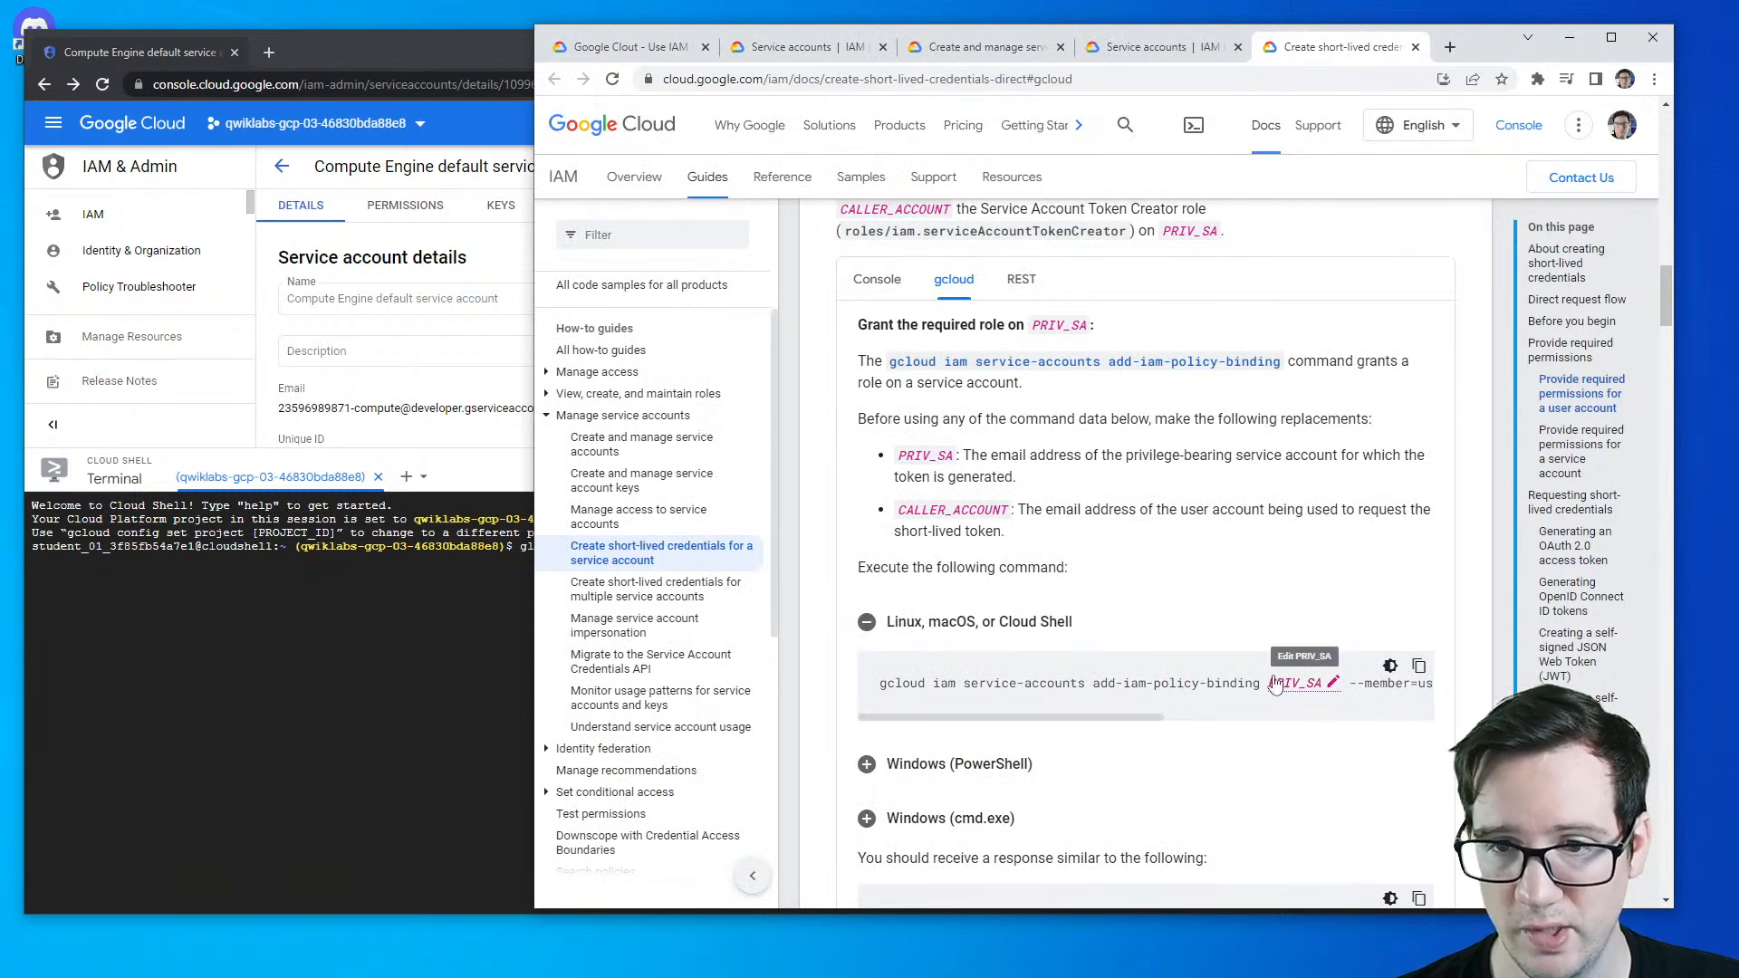
# - Shrink the Cloud Shell pane and return to the project's service accounts list
pyautogui.click(406, 643)
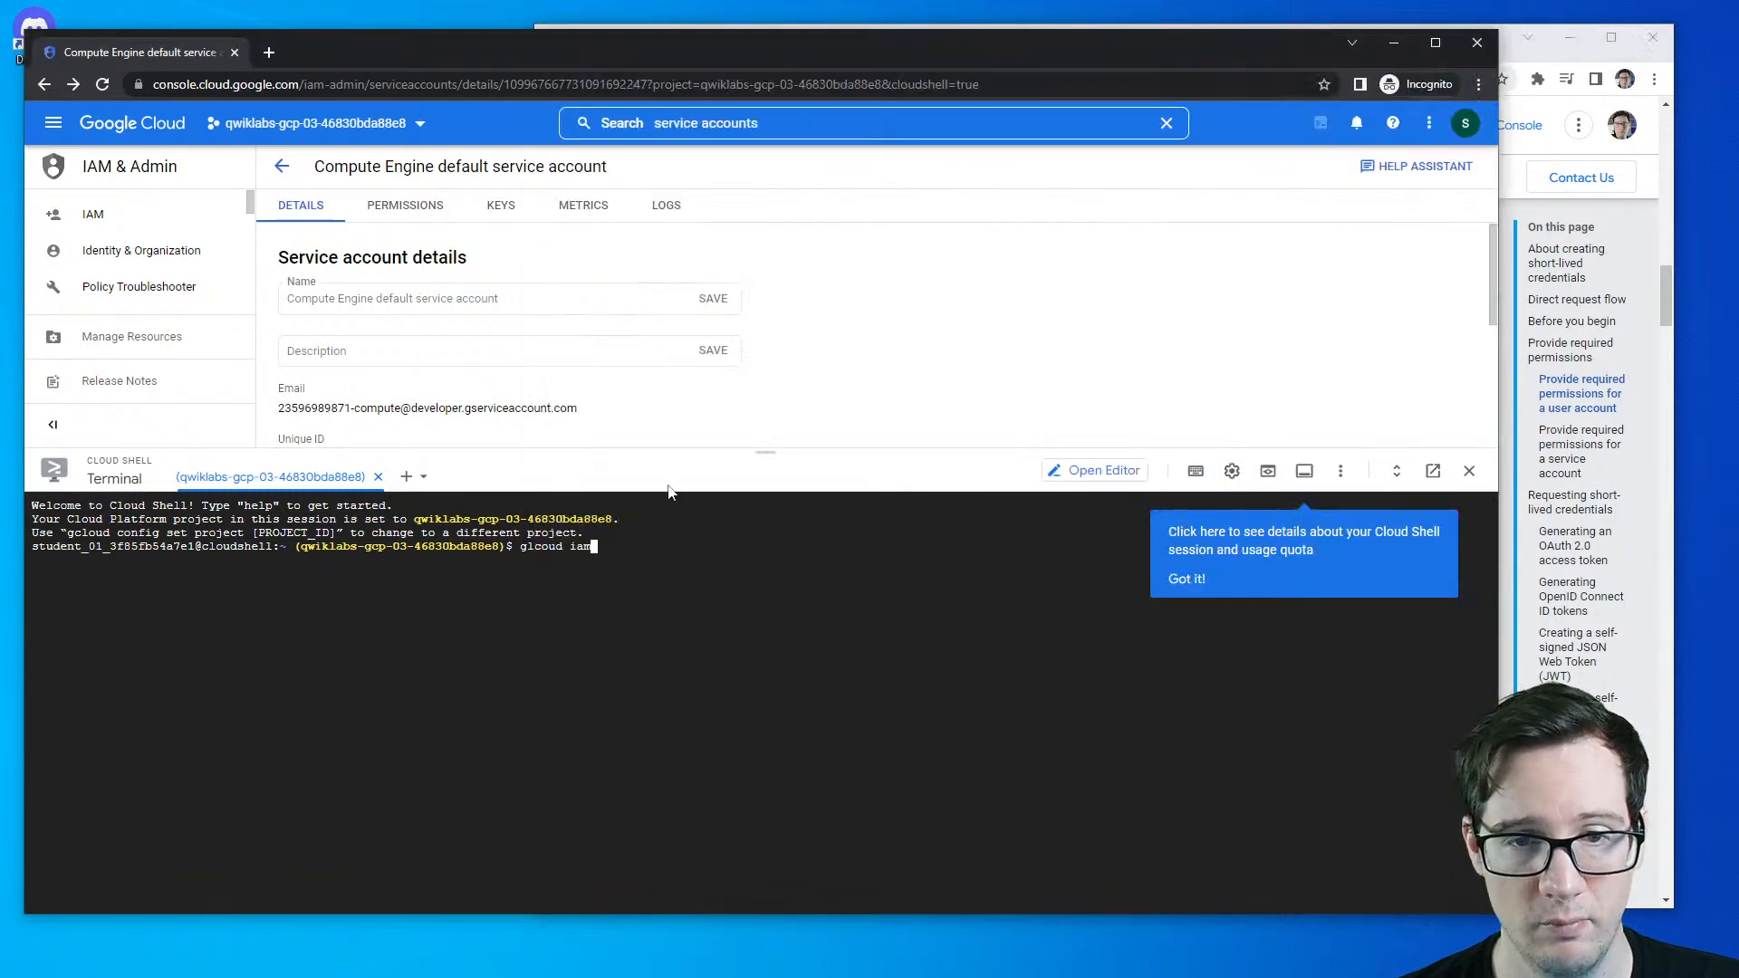
pyautogui.moveTo(765, 453); pyautogui.dragTo(733, 699)
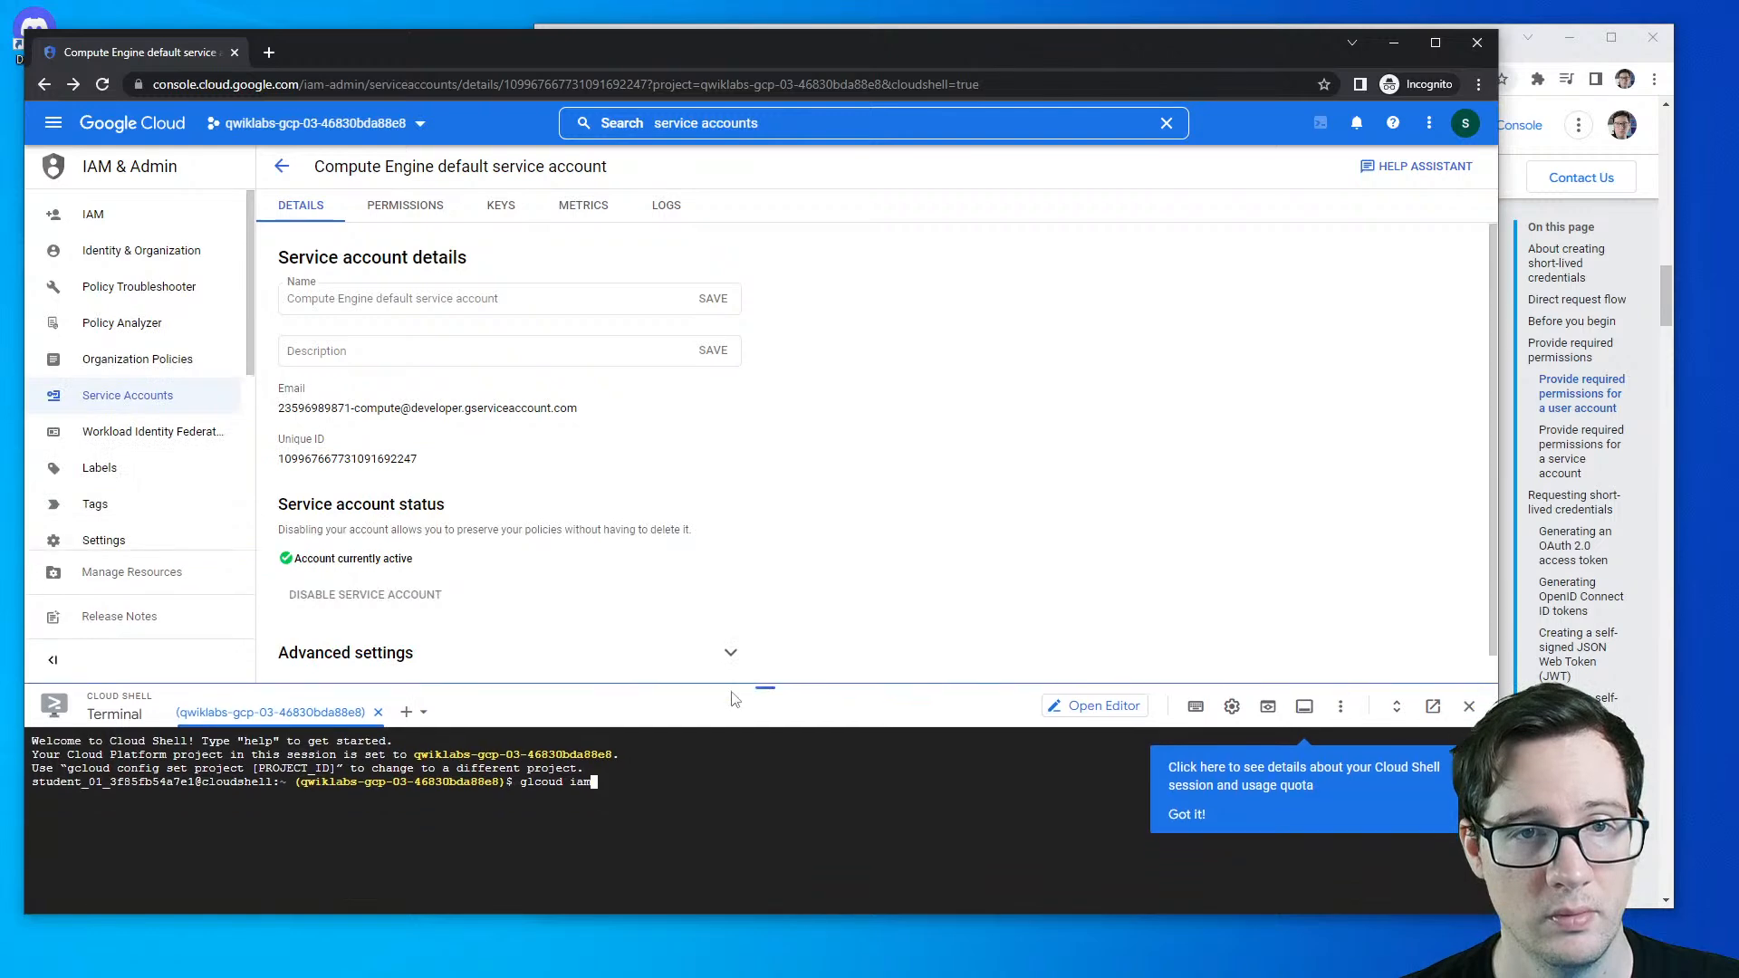
pyautogui.click(282, 165)
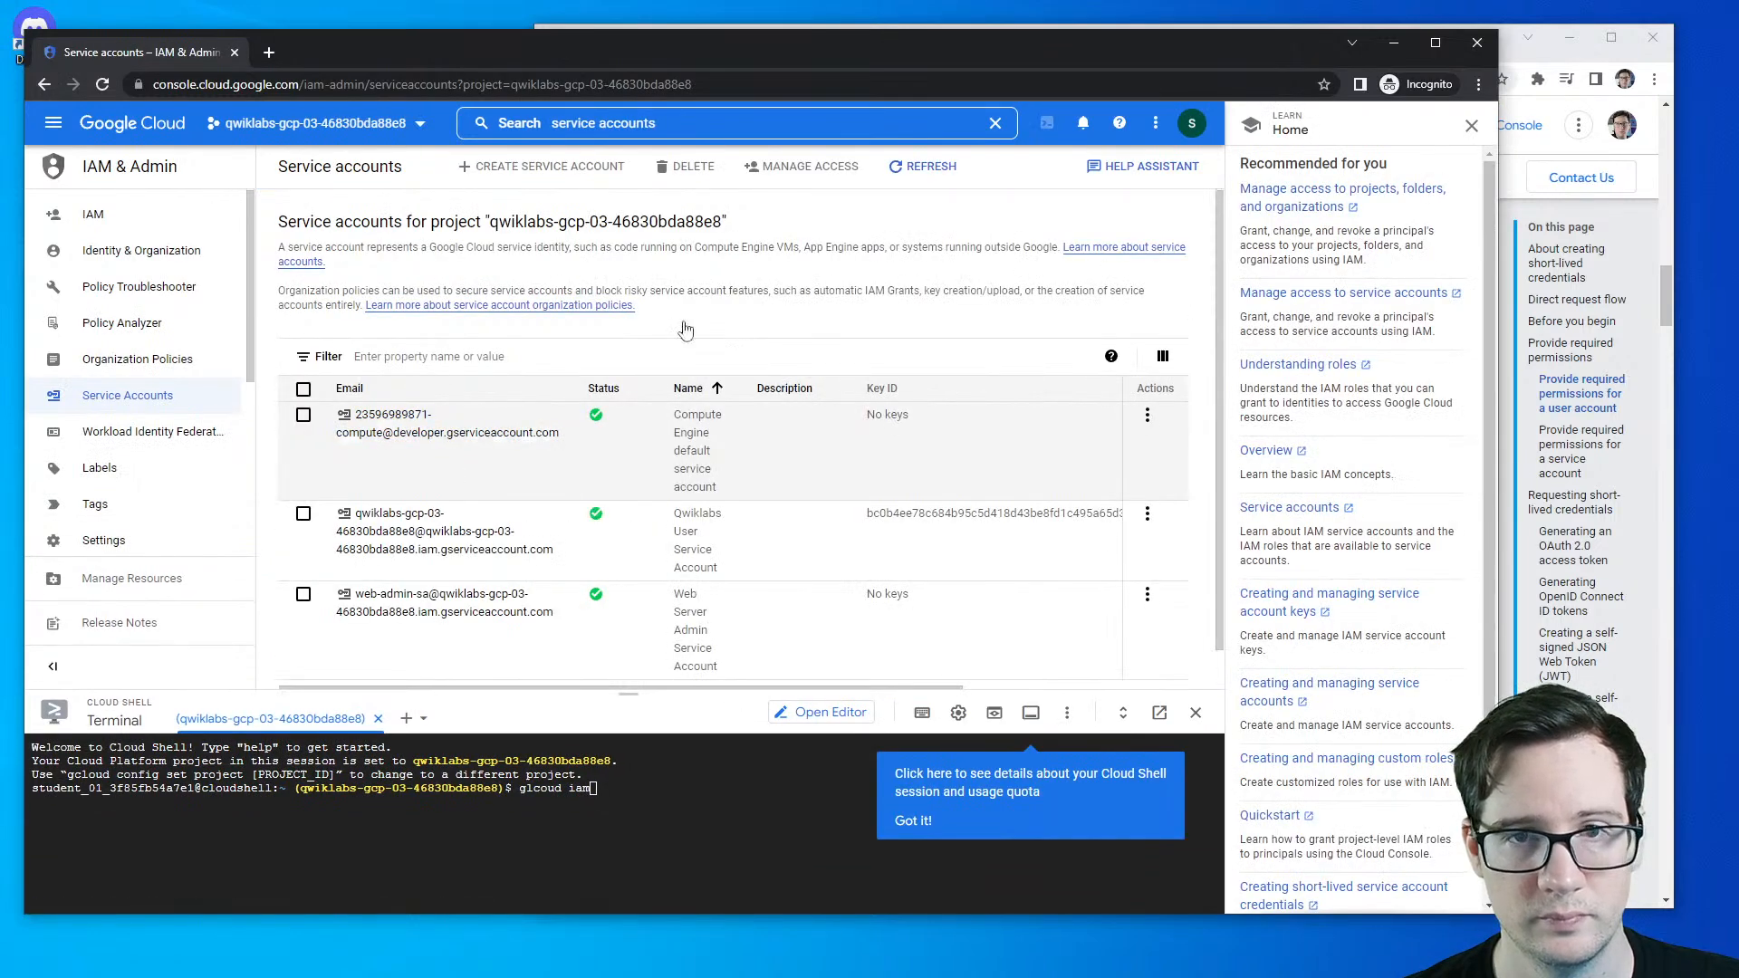
# - Review in the lab instructions which roles the web-admin-sa service account is bound to
pyautogui.click(1624, 226)
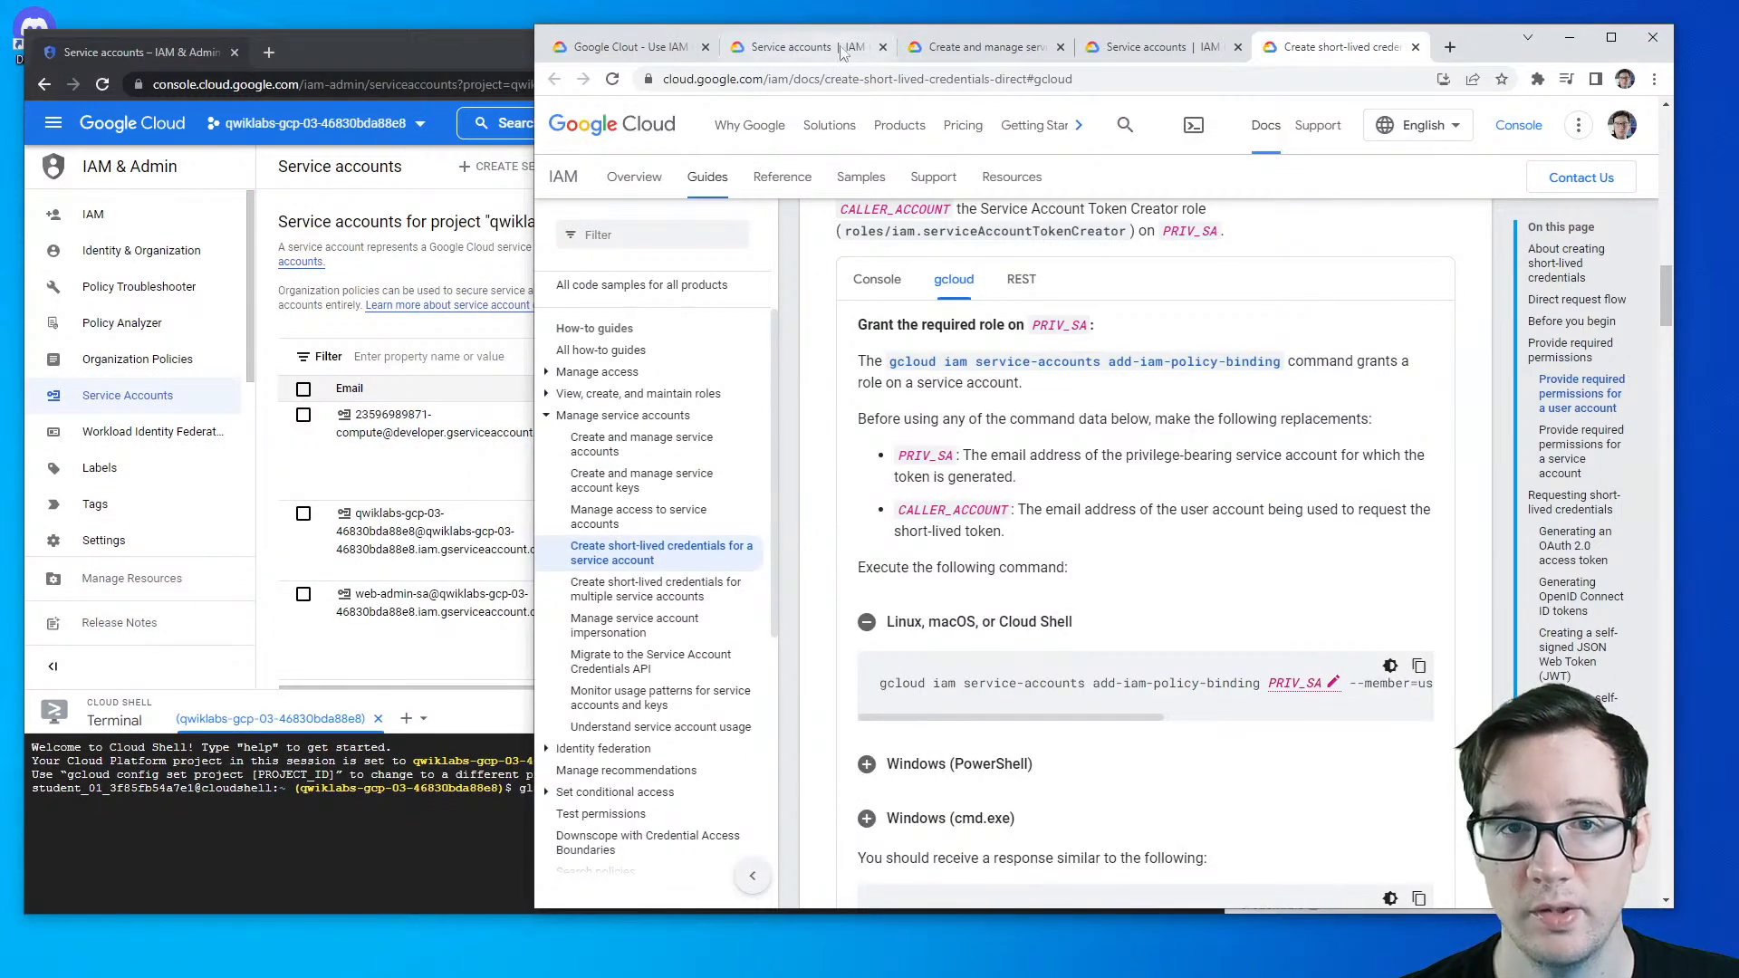
pyautogui.click(634, 46)
pyautogui.moveTo(989, 440); pyautogui.dragTo(1113, 463)
pyautogui.scroll(2, 1113, 463)
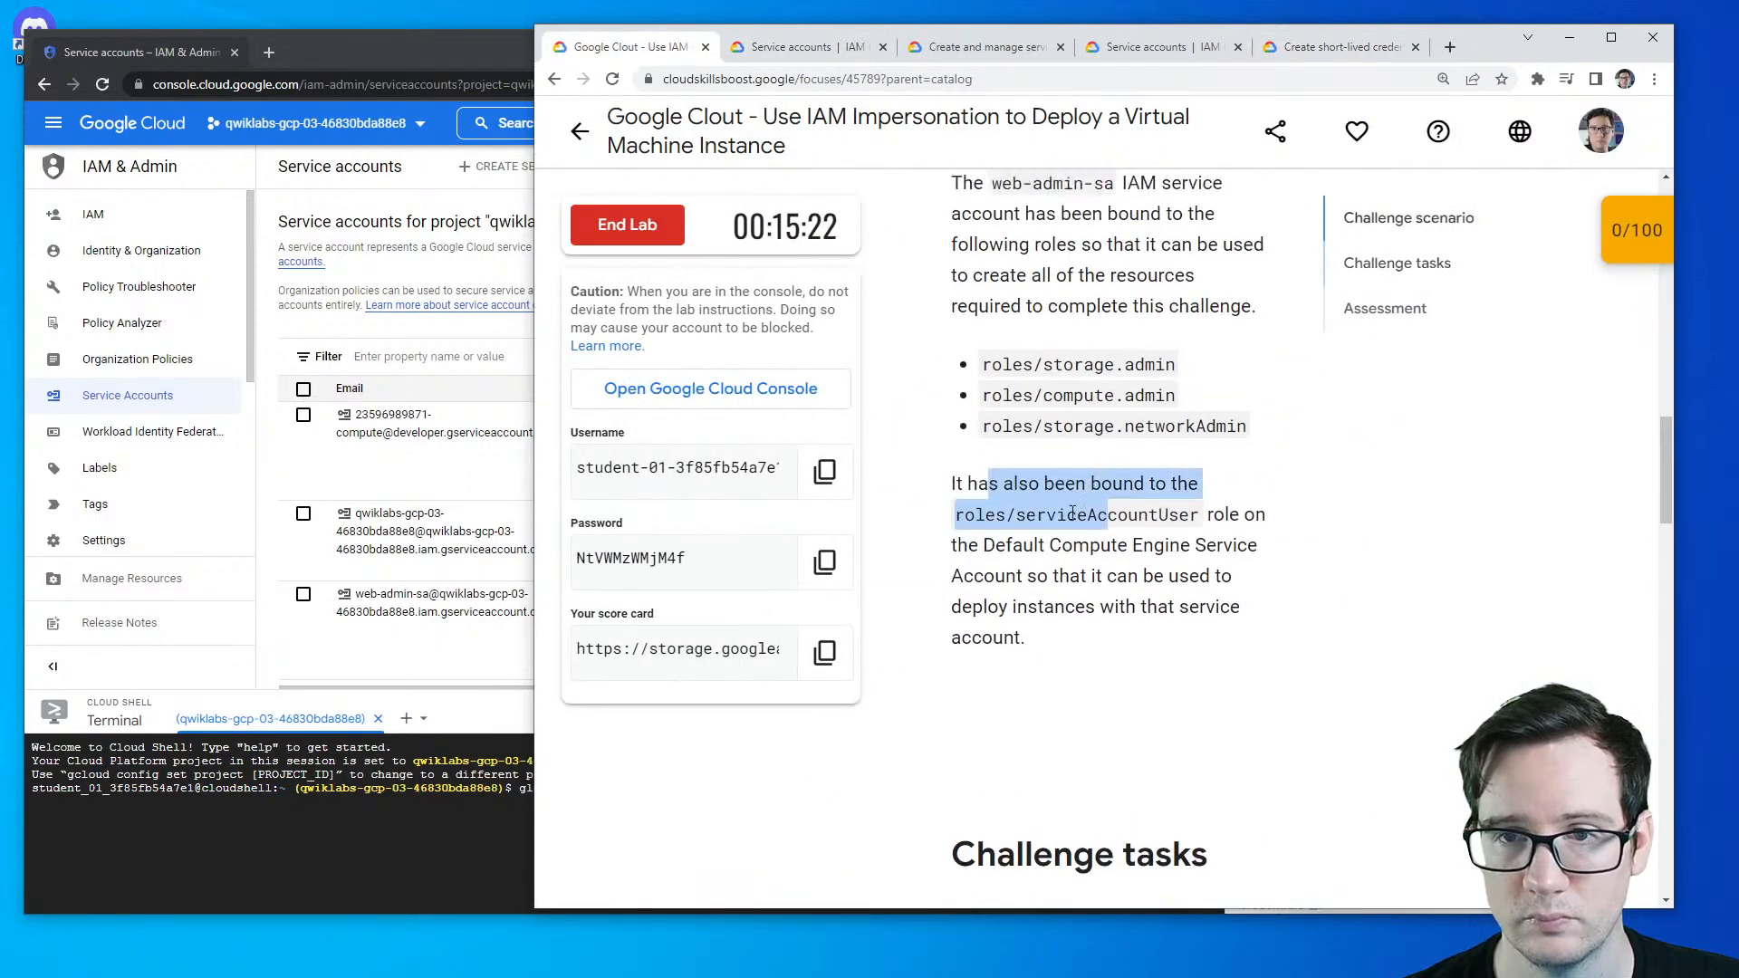
pyautogui.moveTo(1022, 320); pyautogui.dragTo(1069, 437)
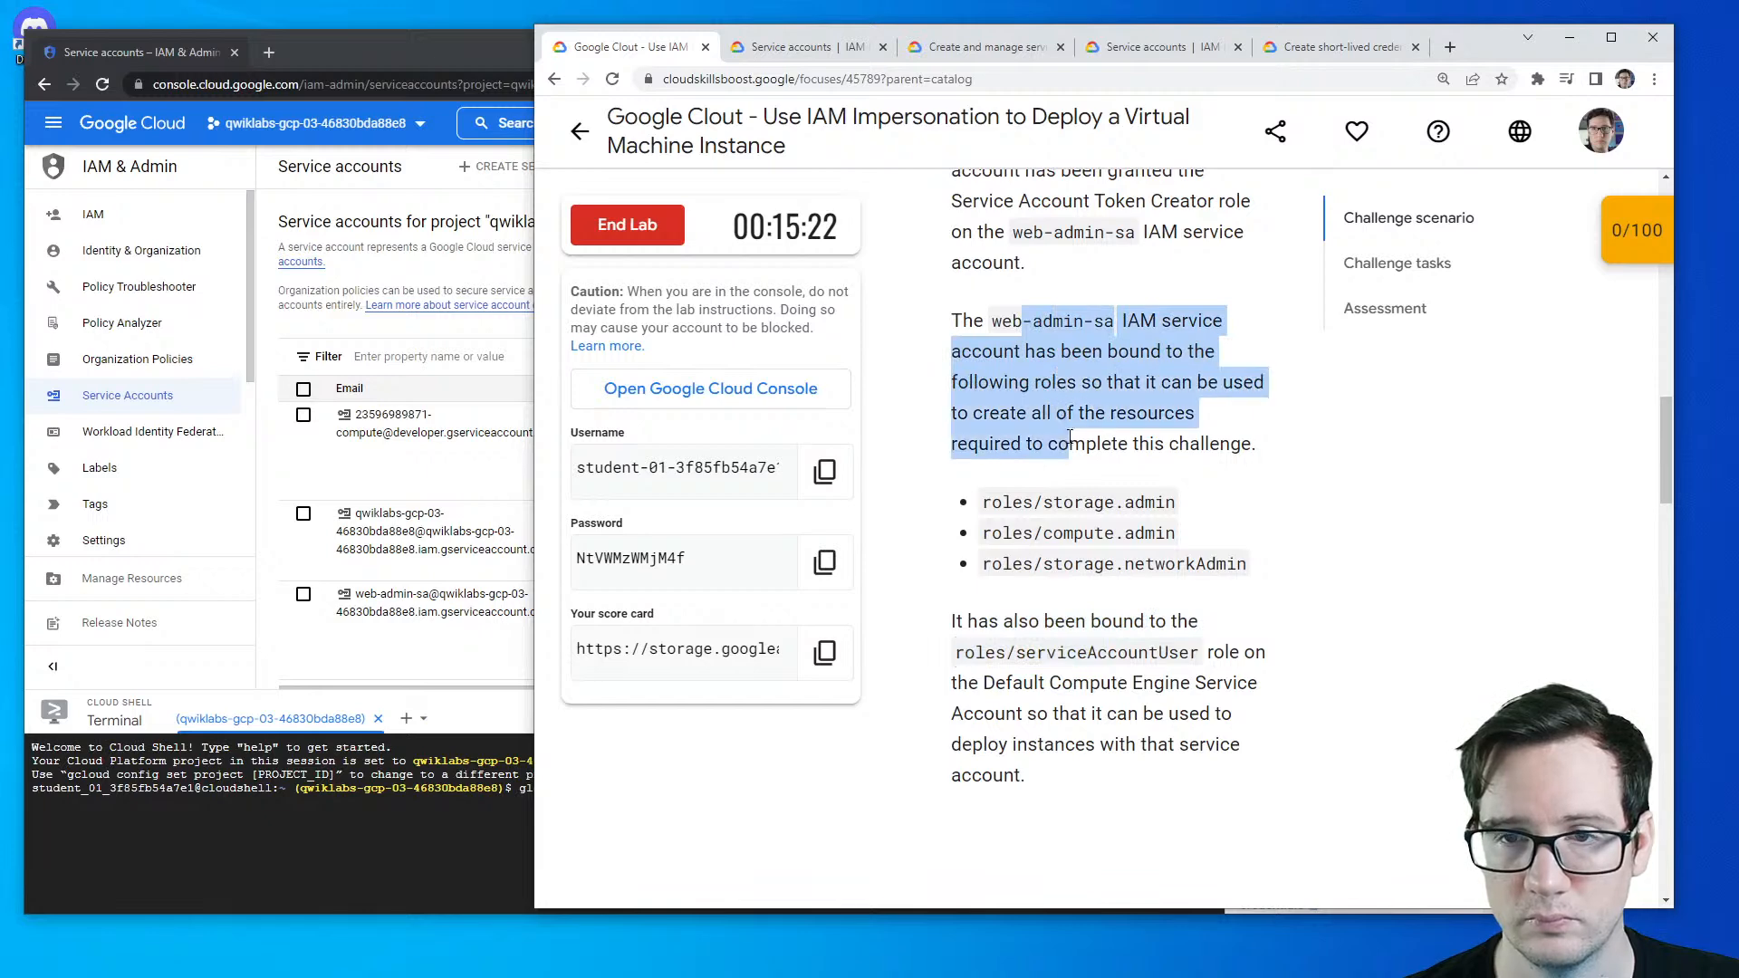
# - Show the details of the web-admin-sa service account and copy its email address
pyautogui.click(1317, 47)
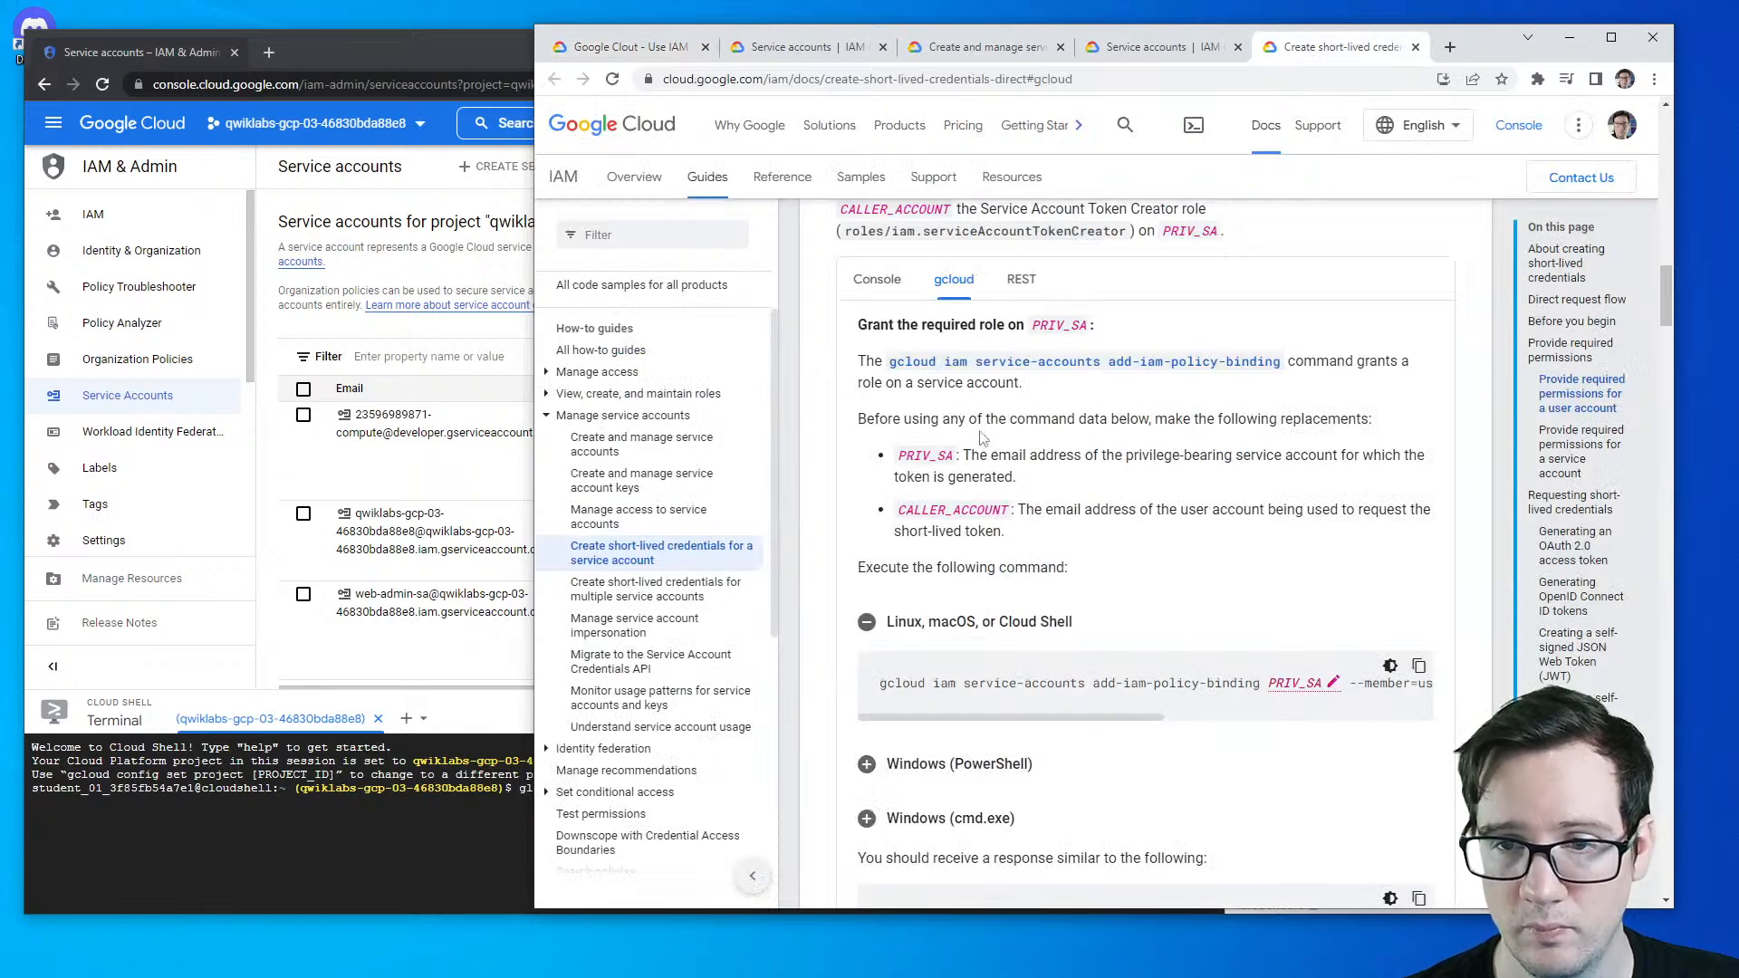
pyautogui.click(310, 628)
pyautogui.click(303, 594)
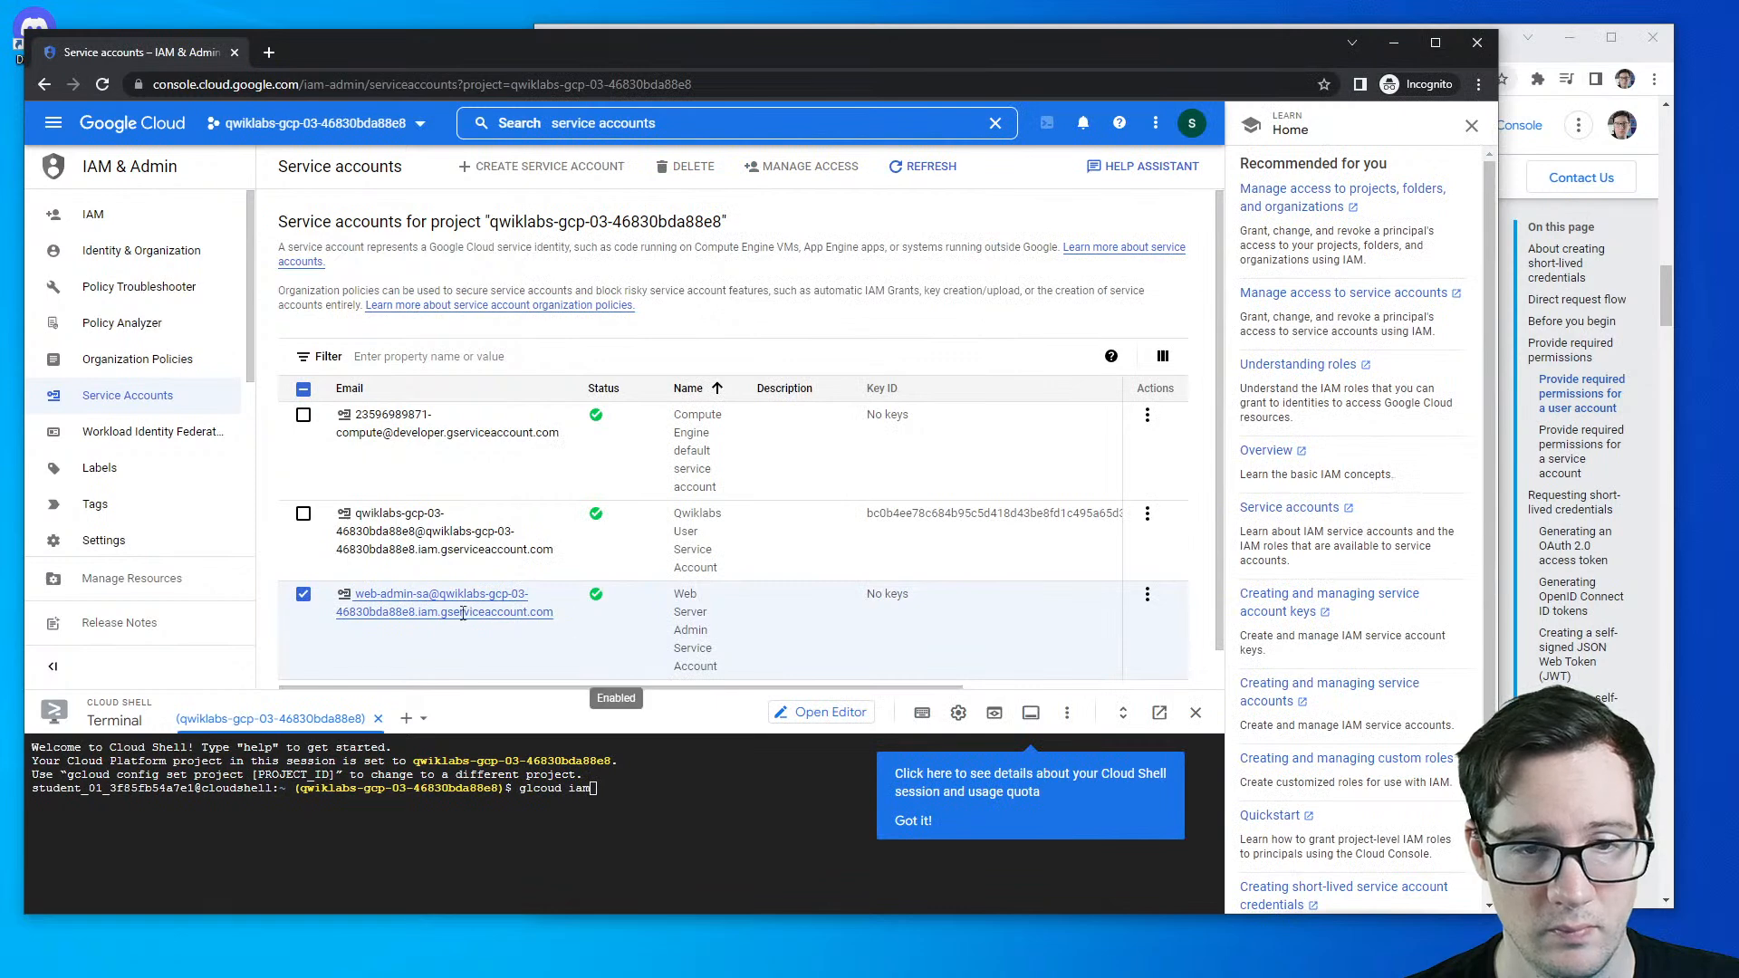
pyautogui.click(502, 612)
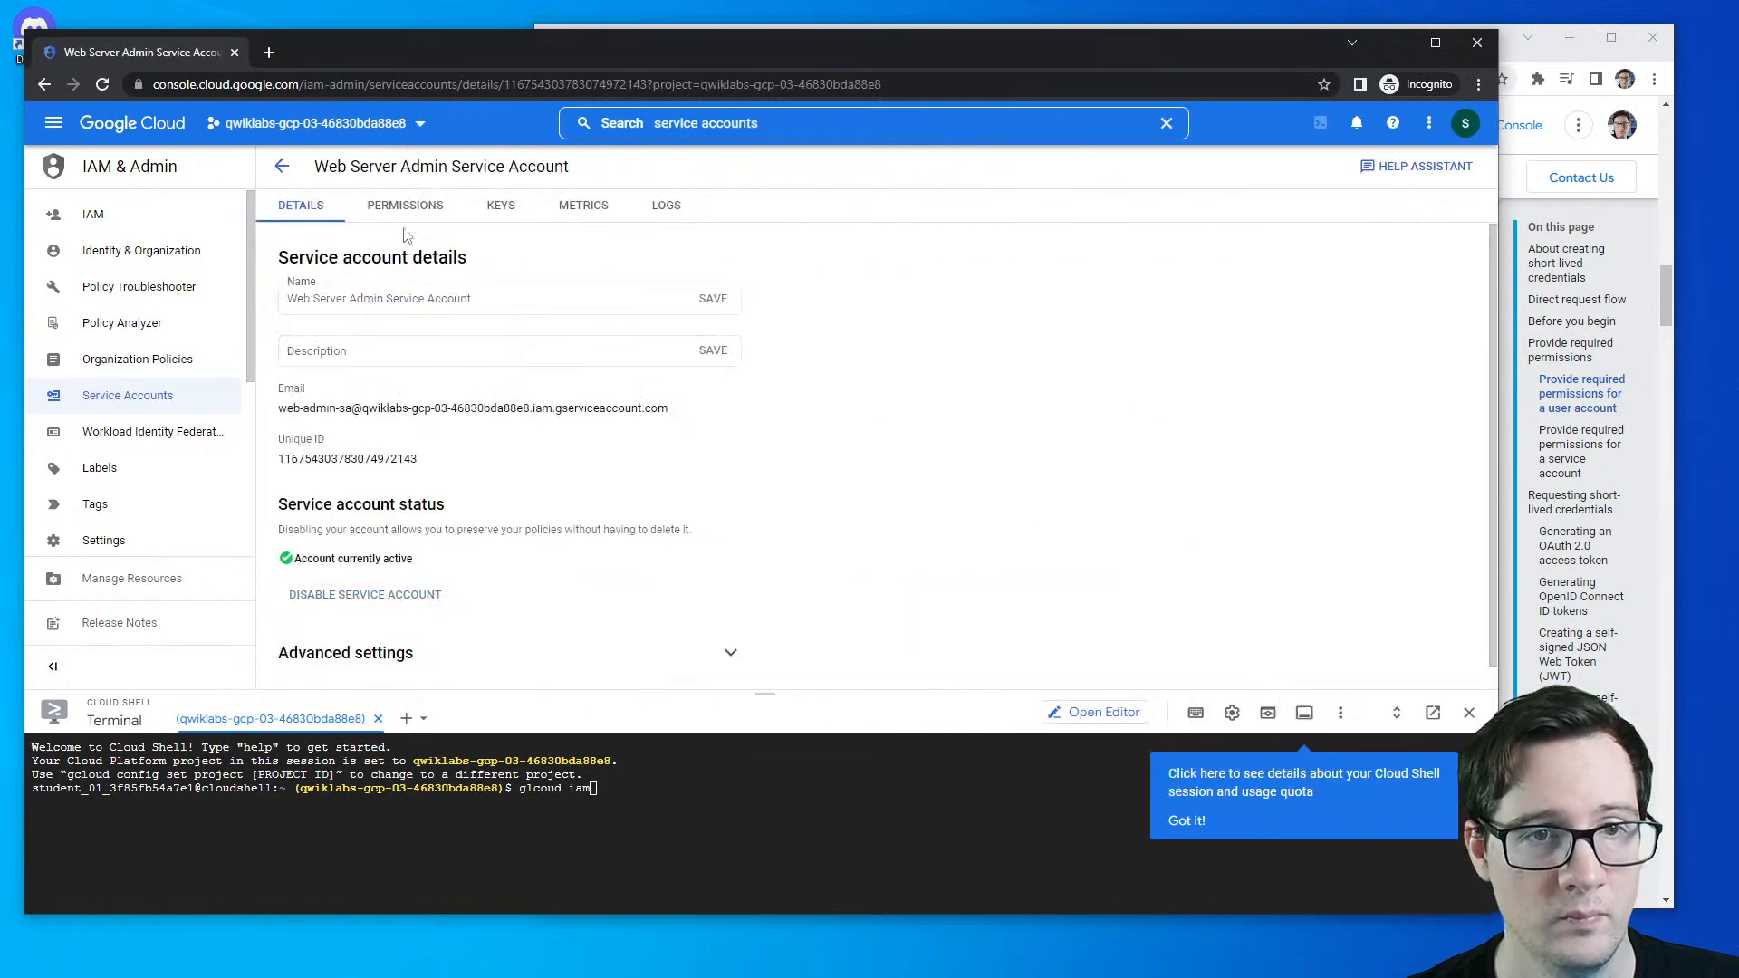
pyautogui.moveTo(679, 410); pyautogui.dragTo(278, 414)
pyautogui.hotkey('ctrl', 'c')
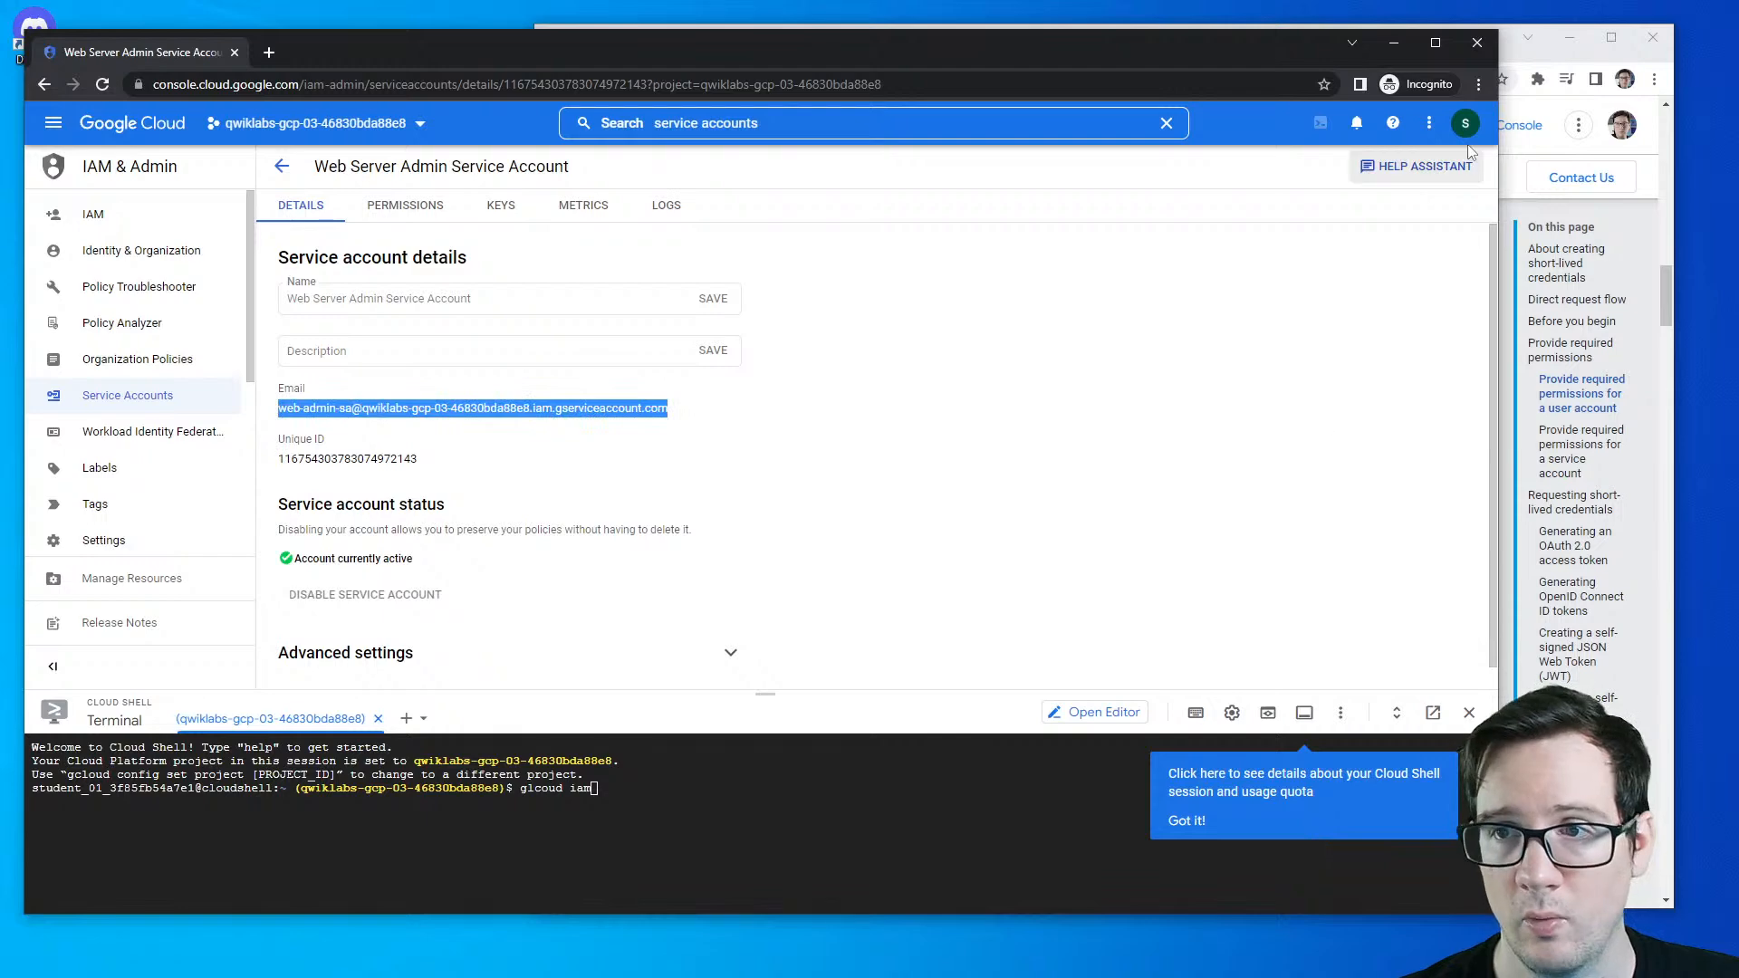
# - Fill the copied service account email into the PRIV_SA placeholder of the documentation's Linux, macOS, or Cloud Shell command
pyautogui.click(1550, 110)
pyautogui.click(1309, 682)
pyautogui.hotkey('ctrl', 'v')
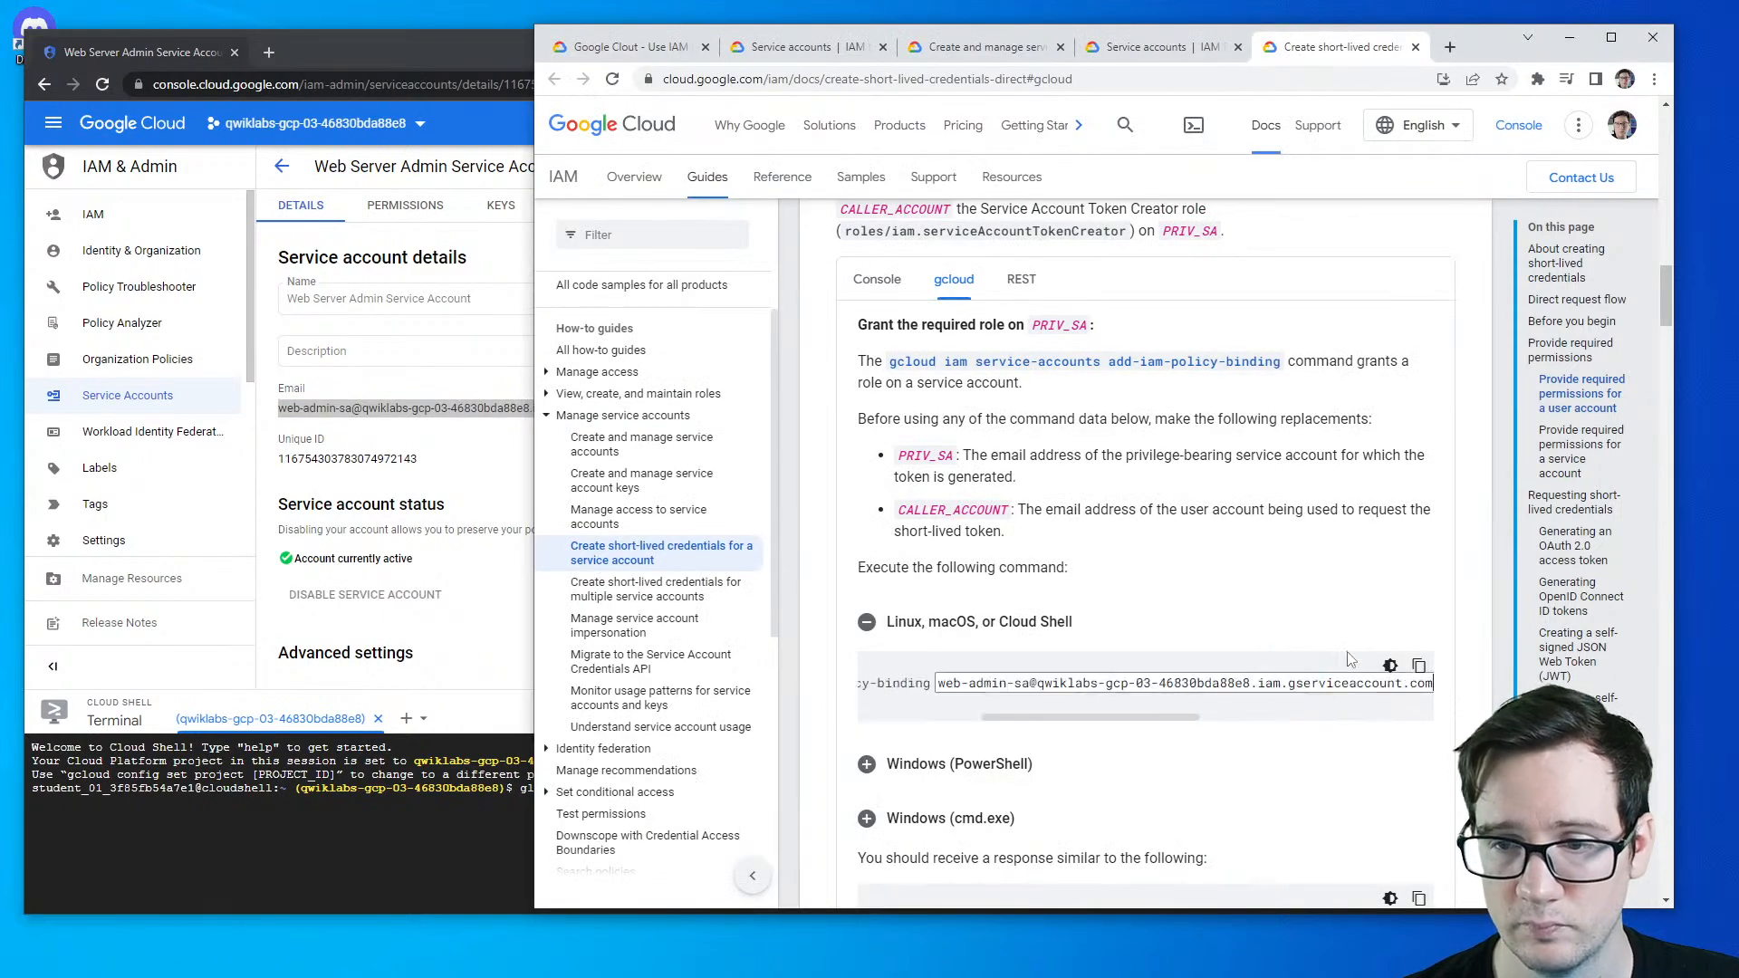
pyautogui.click(1308, 577)
pyautogui.moveTo(1157, 730); pyautogui.dragTo(1333, 730)
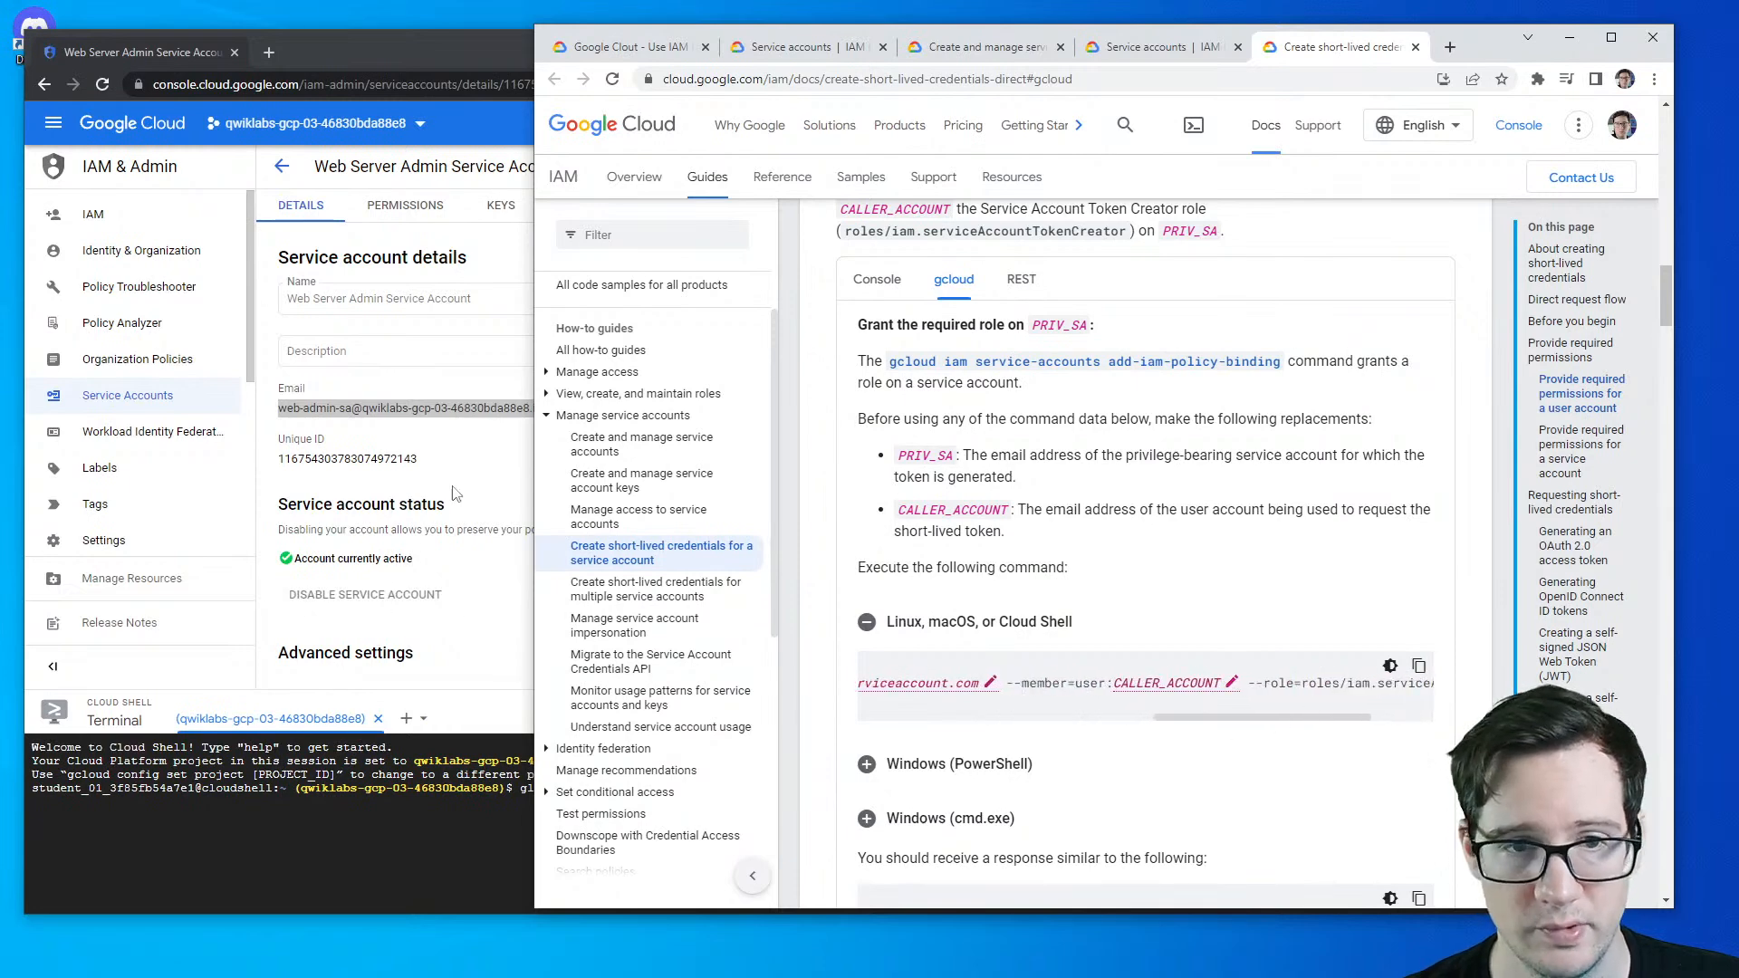
# - Find the student user among the project's IAM principals and copy its email address
pyautogui.click(466, 480)
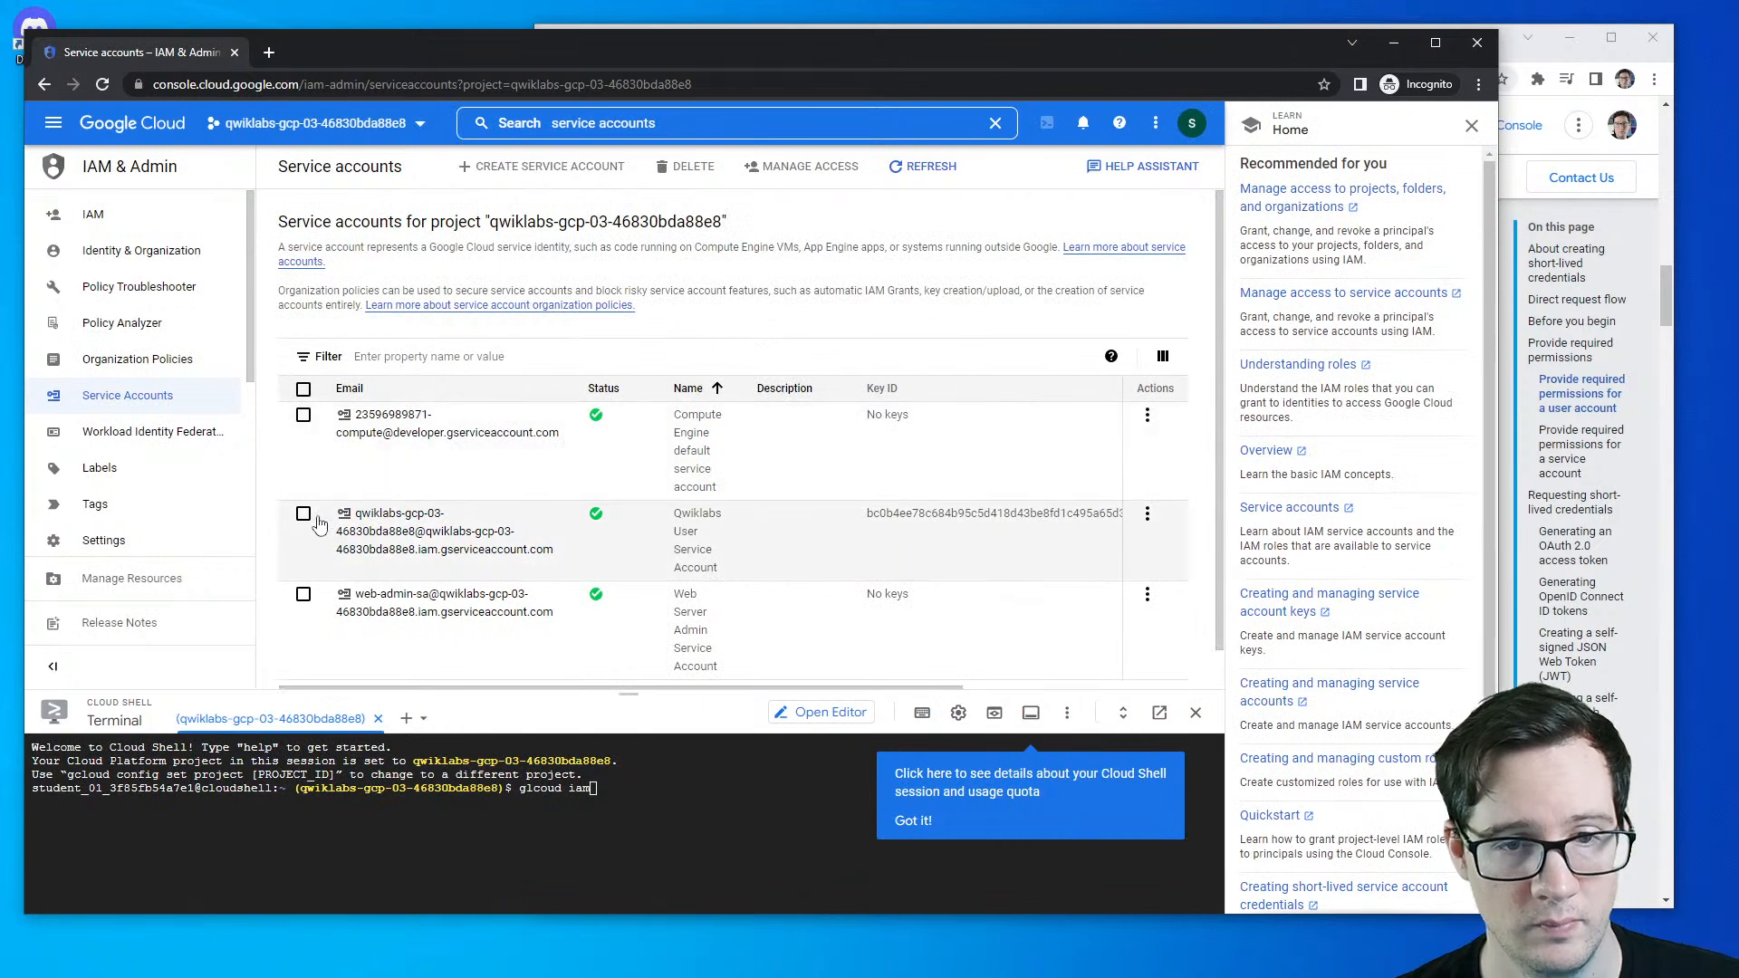
pyautogui.scroll(-1, 402, 569)
pyautogui.scroll(1, 403, 562)
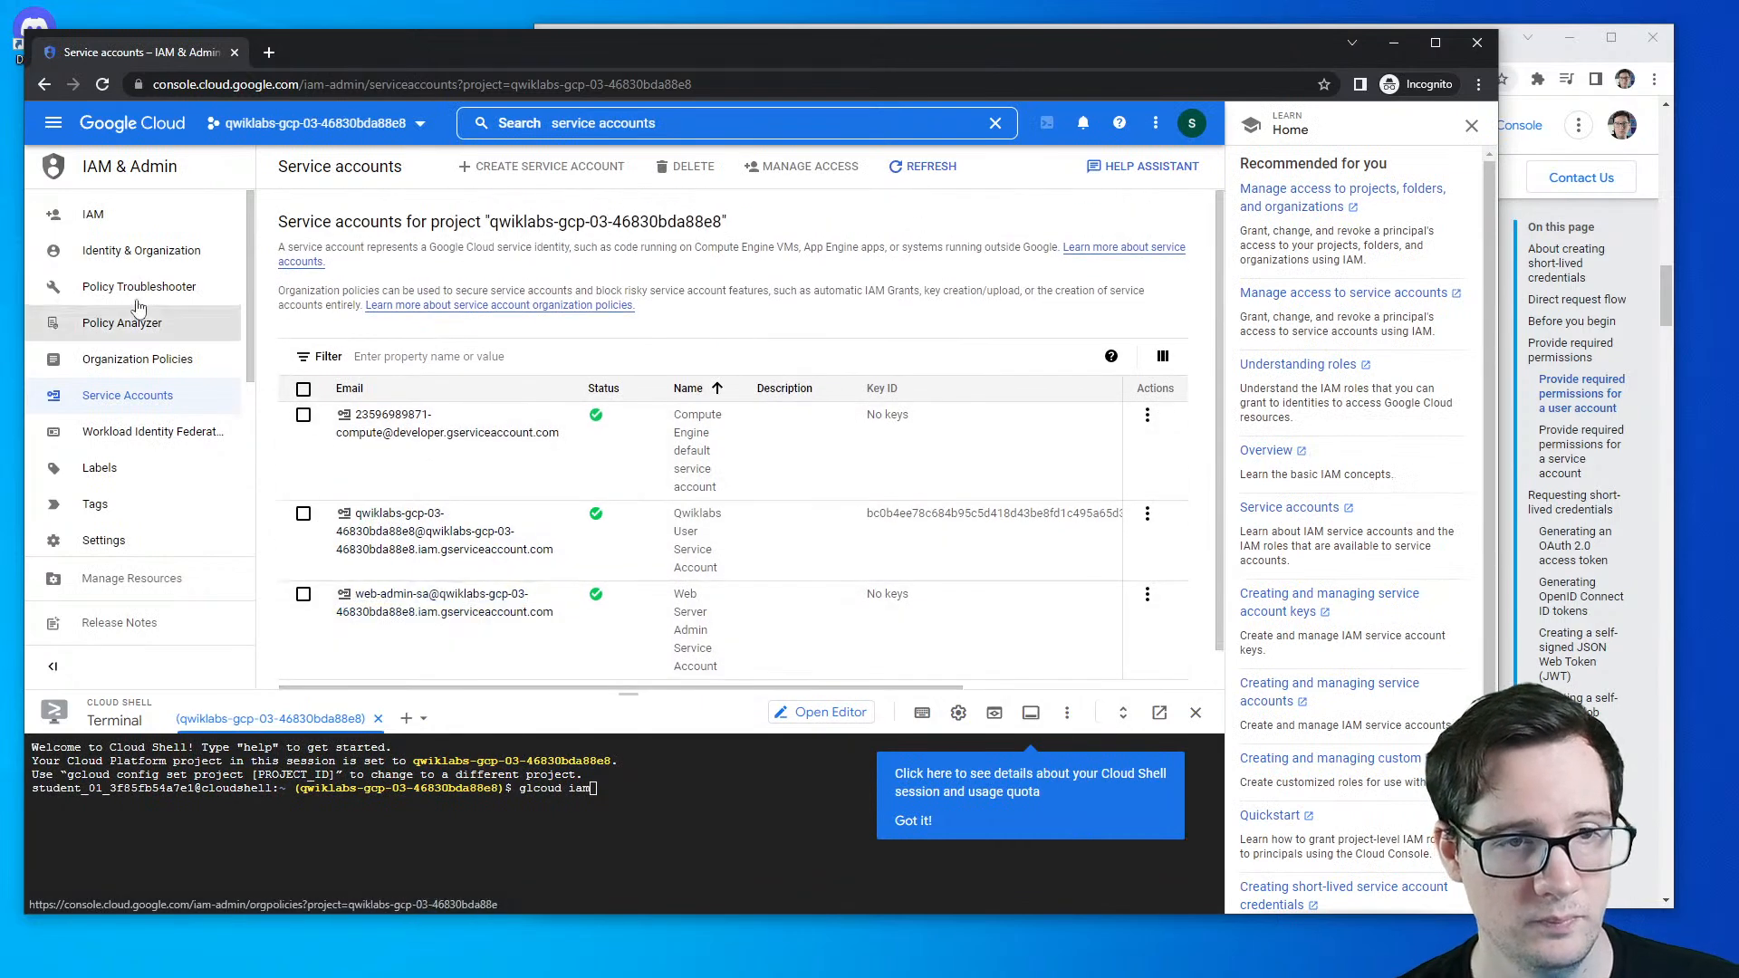
pyautogui.click(92, 215)
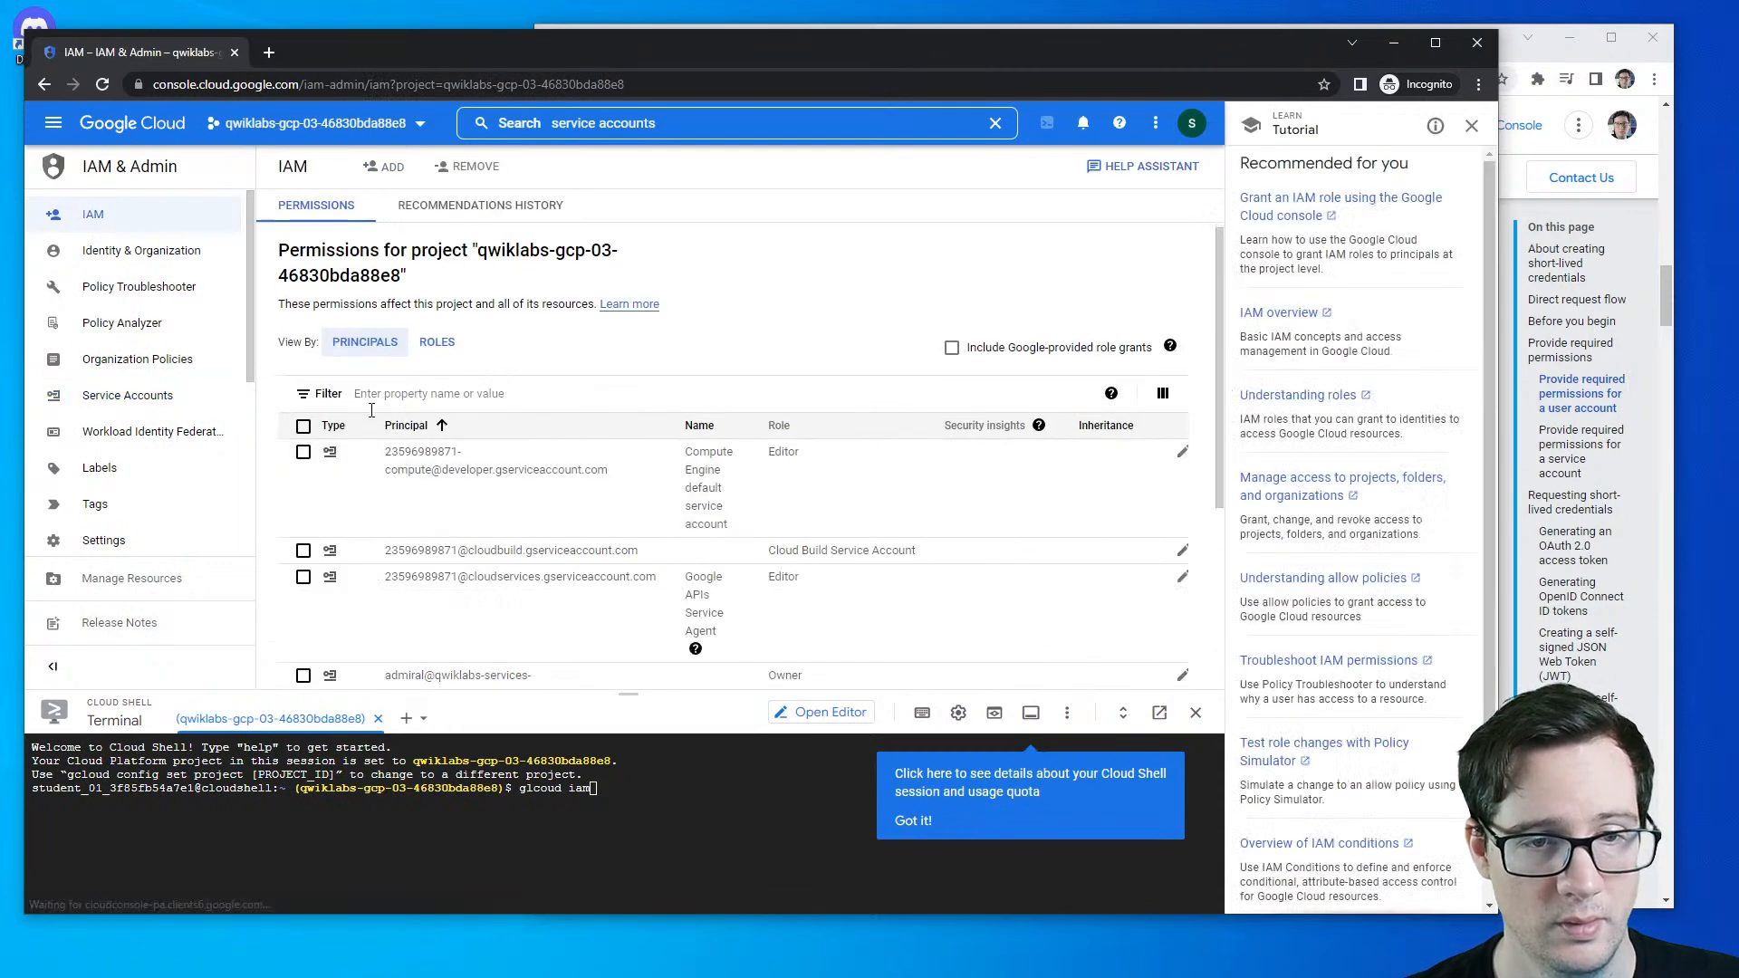
pyautogui.scroll(-5, 371, 410)
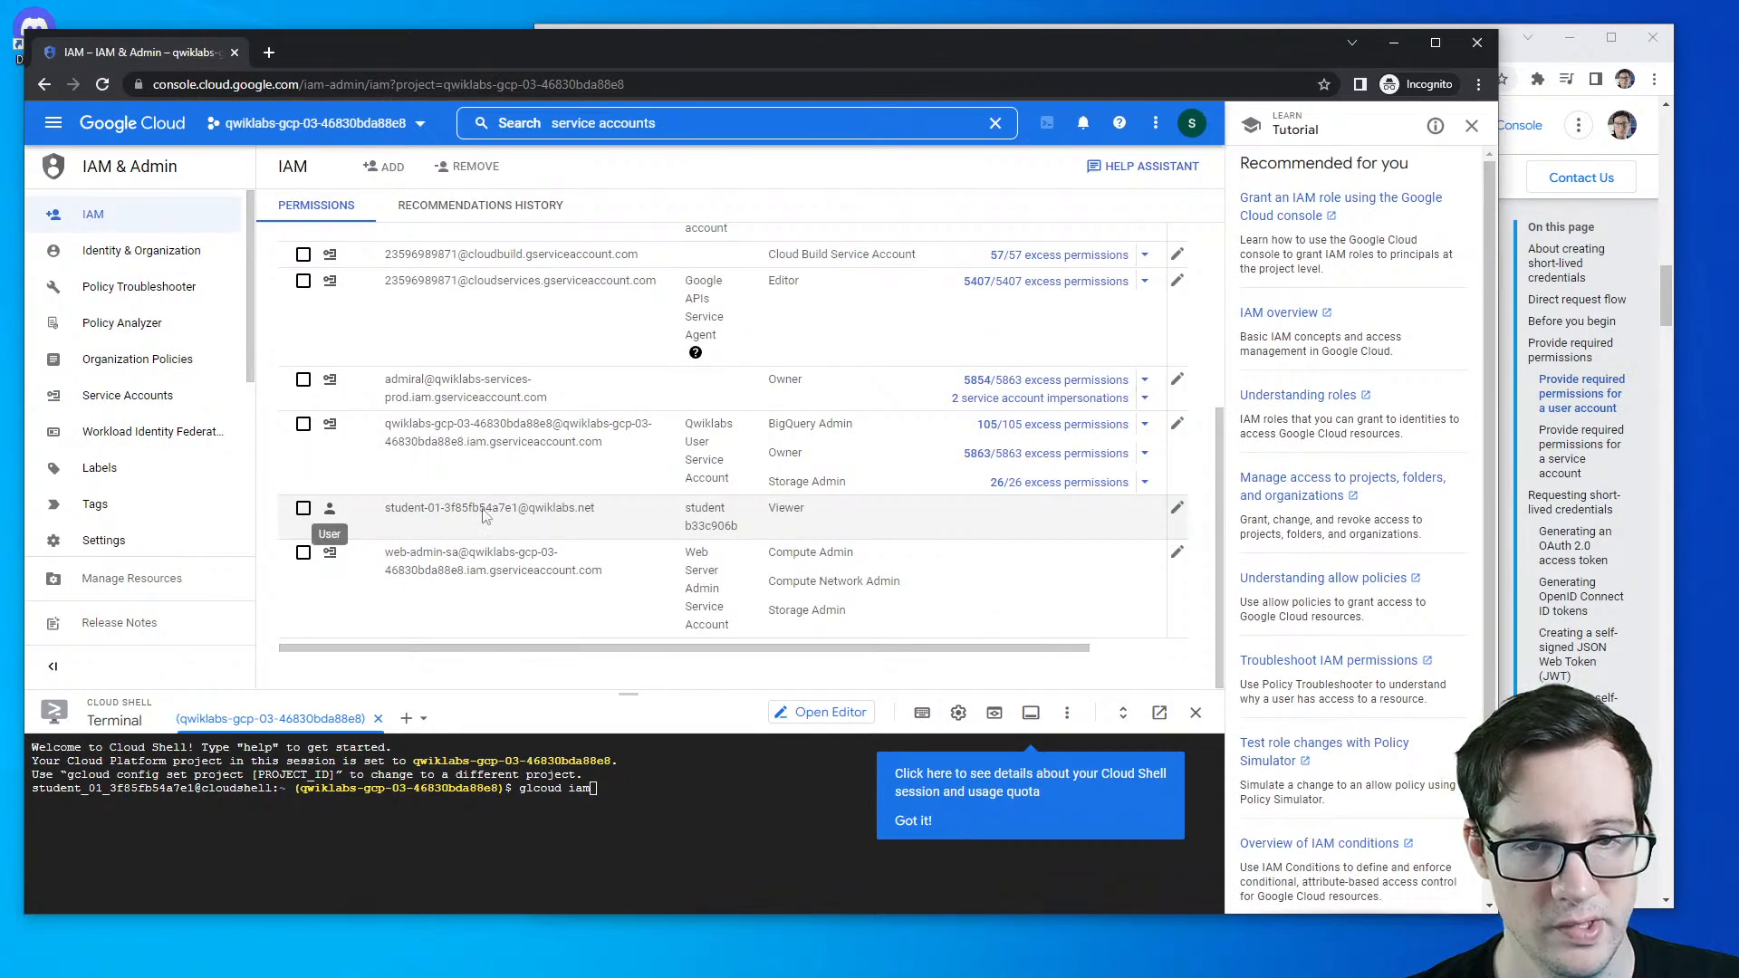
pyautogui.moveTo(614, 512); pyautogui.dragTo(381, 522)
pyautogui.hotkey('ctrl', 'c')
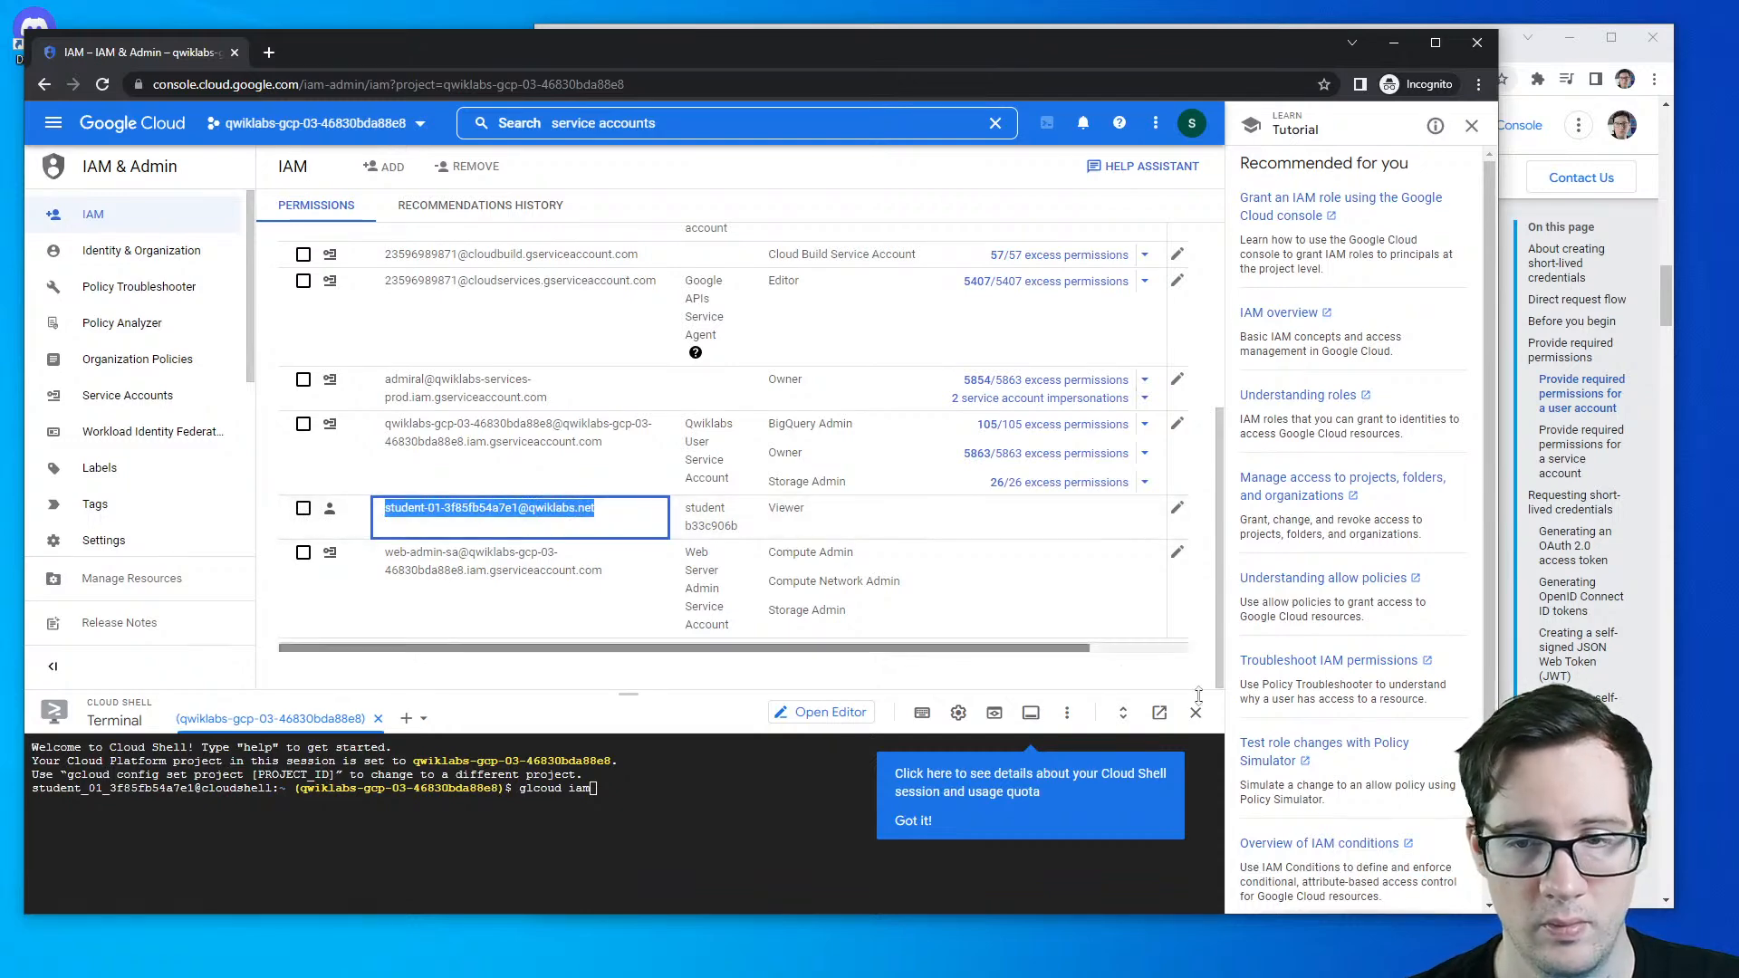
# - Fill the copied user email into the CALLER_ACCOUNT placeholder of the documentation command and check the rest of the command
pyautogui.hotkey('alt', 'Tab')
pyautogui.click(1233, 685)
pyautogui.hotkey('ctrl', 'v')
pyautogui.click(1290, 563)
pyautogui.moveTo(1267, 718); pyautogui.dragTo(1390, 740)
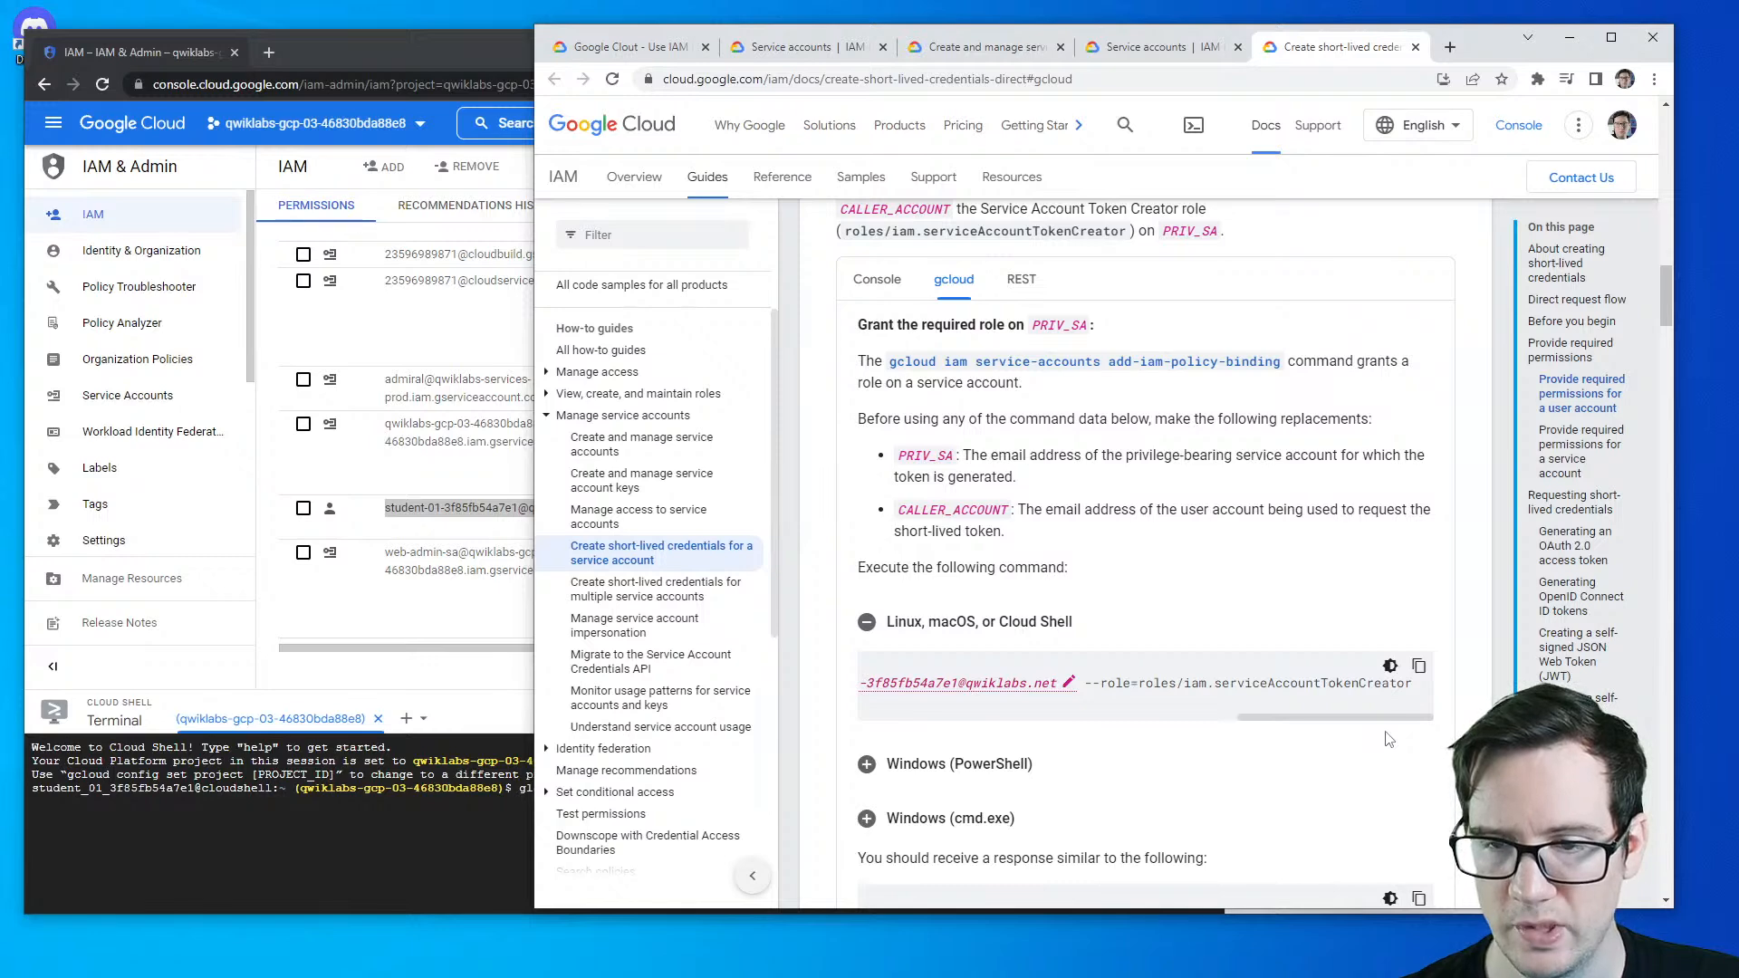
pyautogui.moveTo(1389, 740)
pyautogui.mouseDown()
pyautogui.moveTo(1010, 738)
pyautogui.moveTo(1394, 738)
pyautogui.mouseUp()
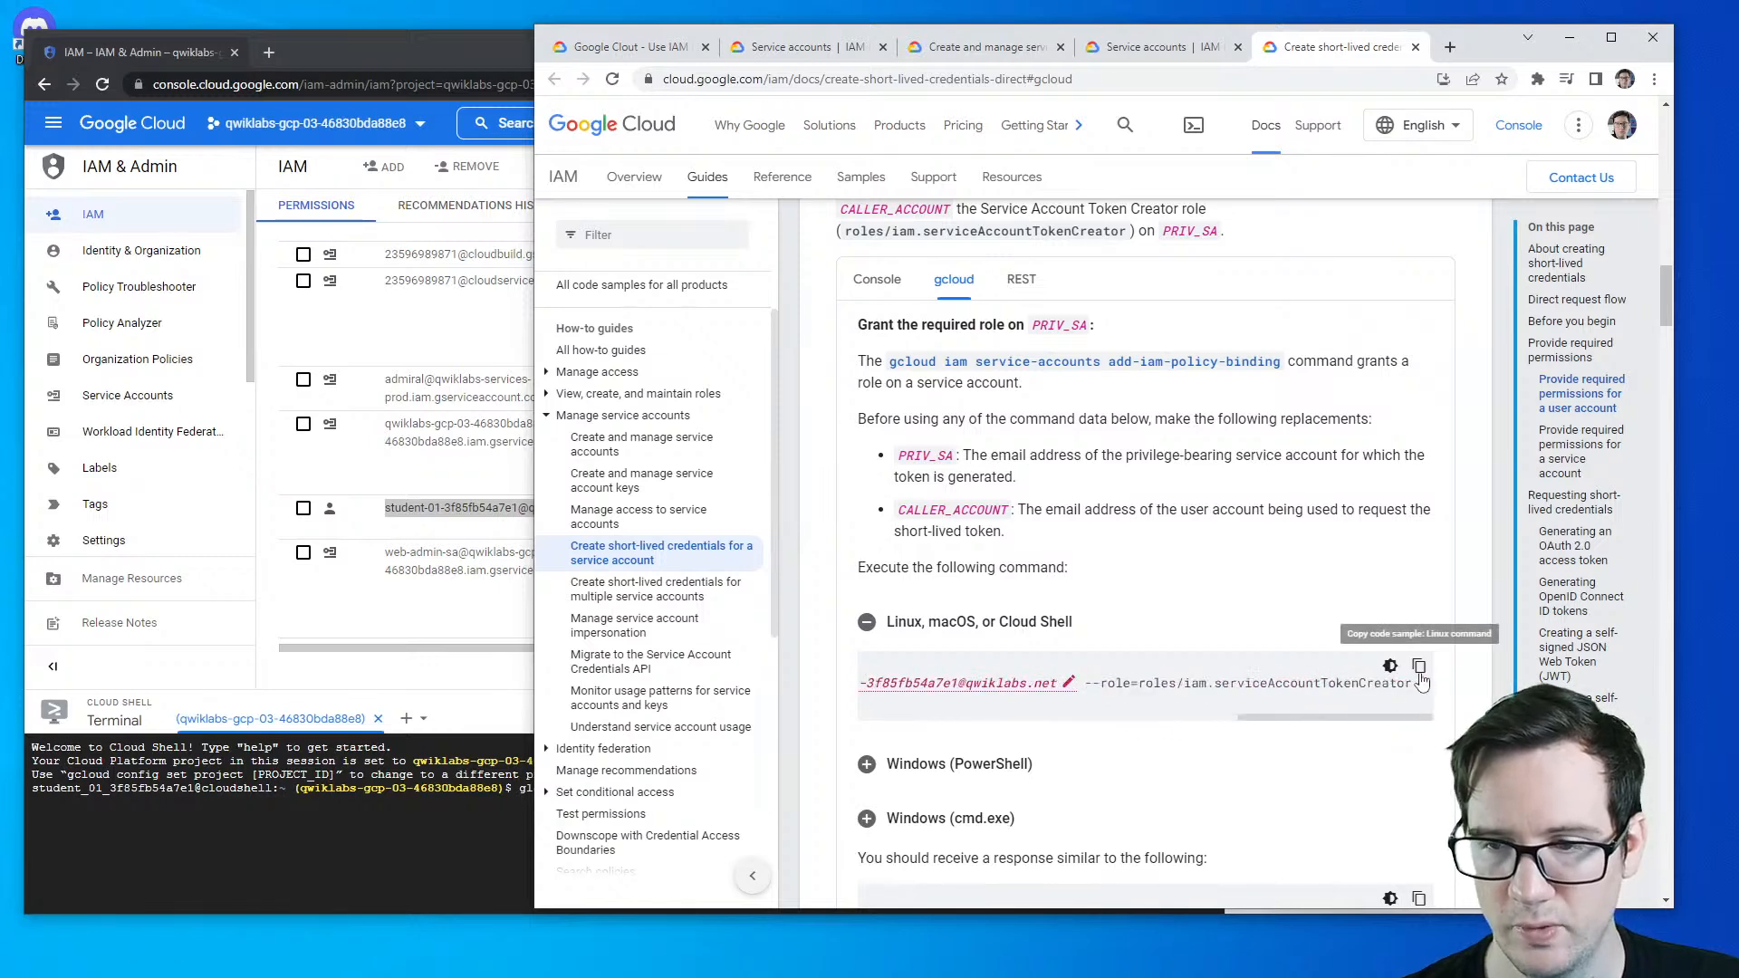
# - Try to grant the student user roles/iam.serviceAccountTokenCreator on web-admin-sa by running the completed documentation command in Cloud Shell and authorizing its API call
pyautogui.click(1418, 666)
pyautogui.hotkey('alt', 'Tab')
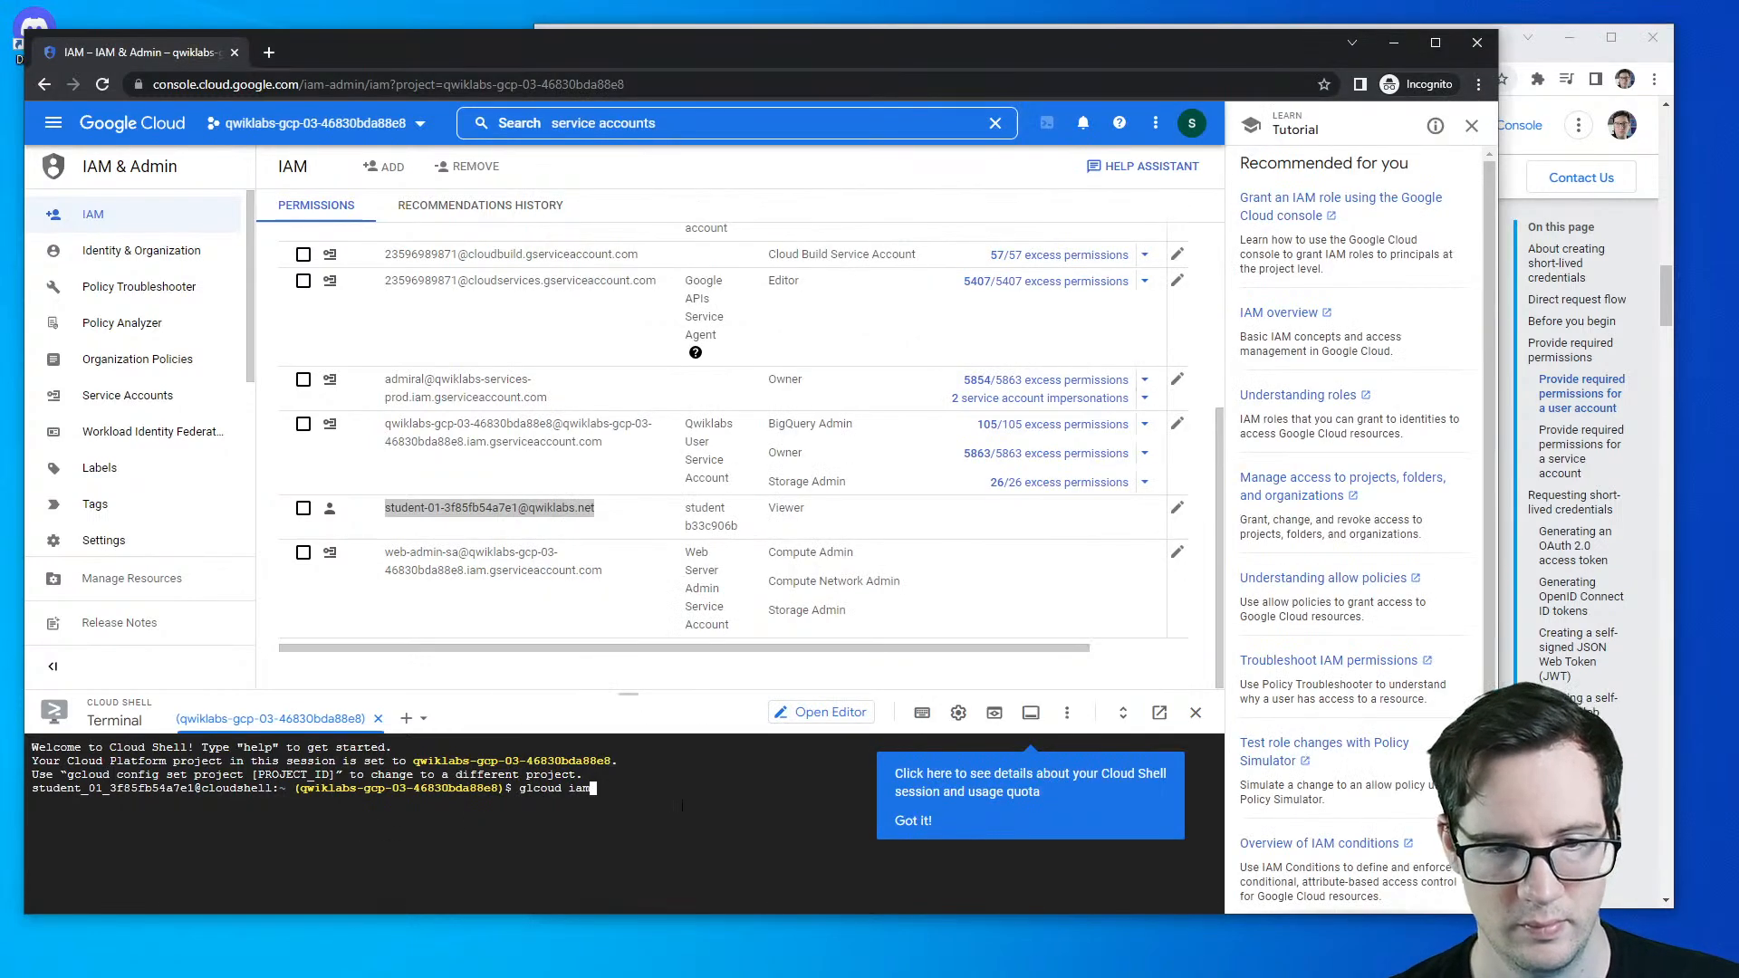
pyautogui.press('BackSpace')
pyautogui.press('BackSpace')
pyautogui.press('BackSpace')
pyautogui.press('BackSpace')
pyautogui.press('BackSpace')
pyautogui.press('BackSpace')
pyautogui.press('BackSpace')
pyautogui.press('BackSpace')
pyautogui.press('BackSpace')
pyautogui.press('BackSpace')
pyautogui.hotkey('ctrl', 'v')
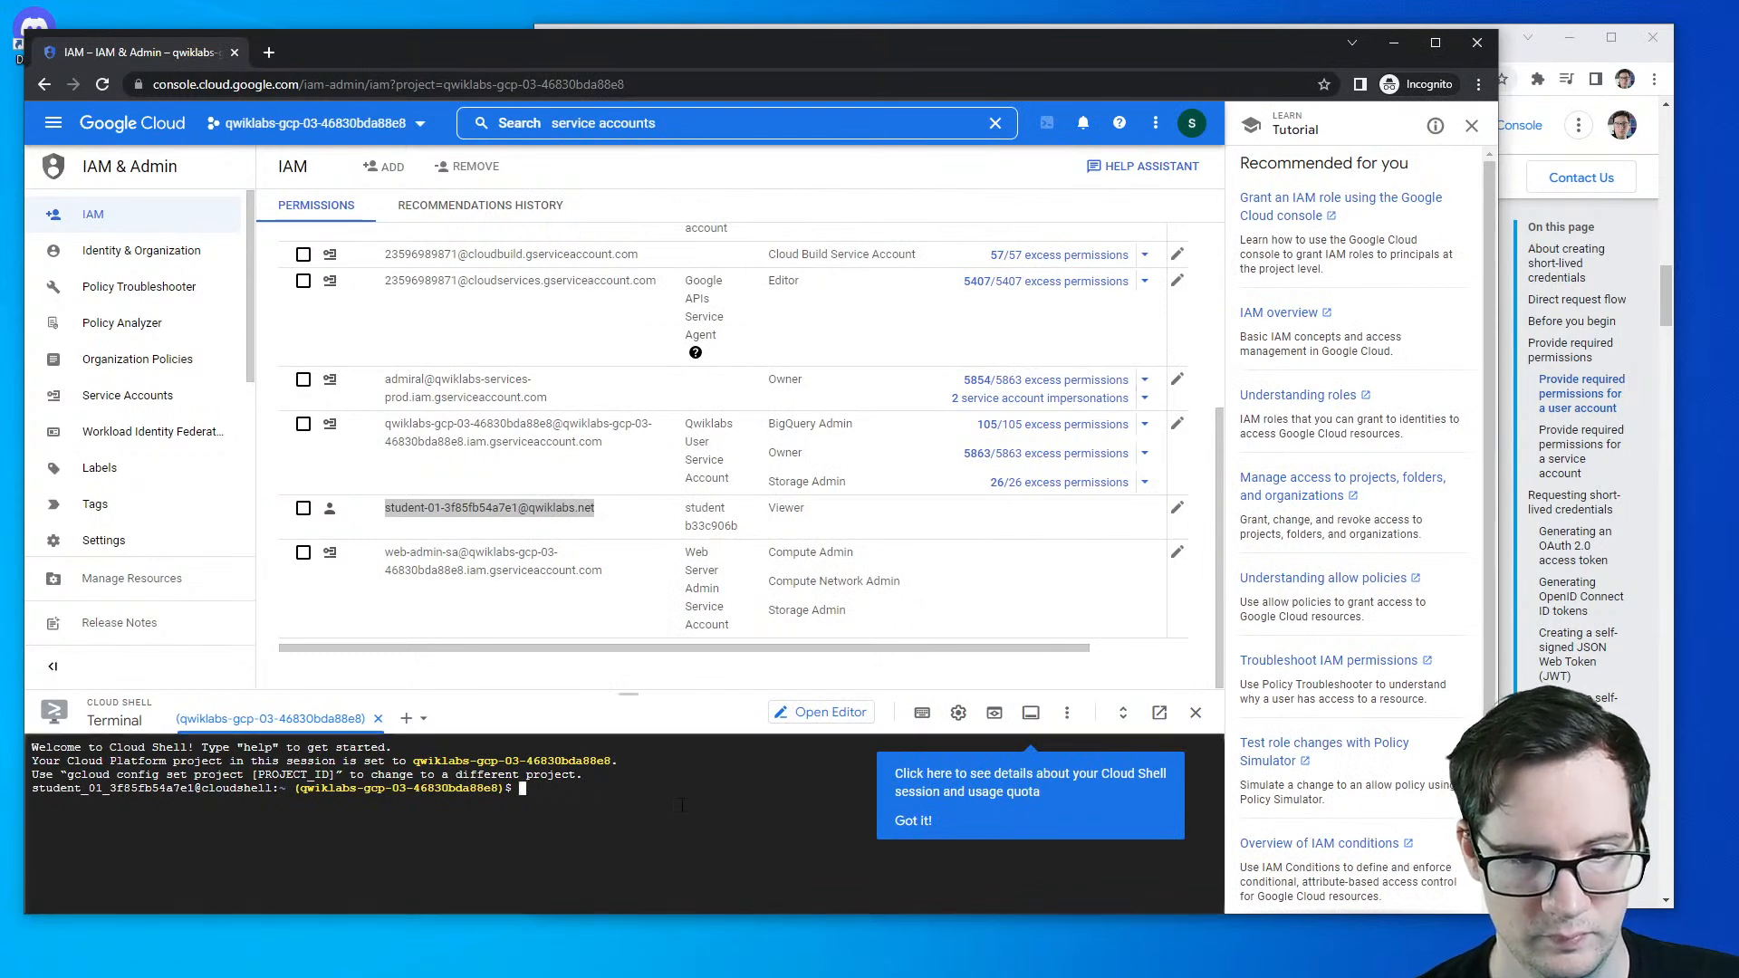
pyautogui.press('Return')
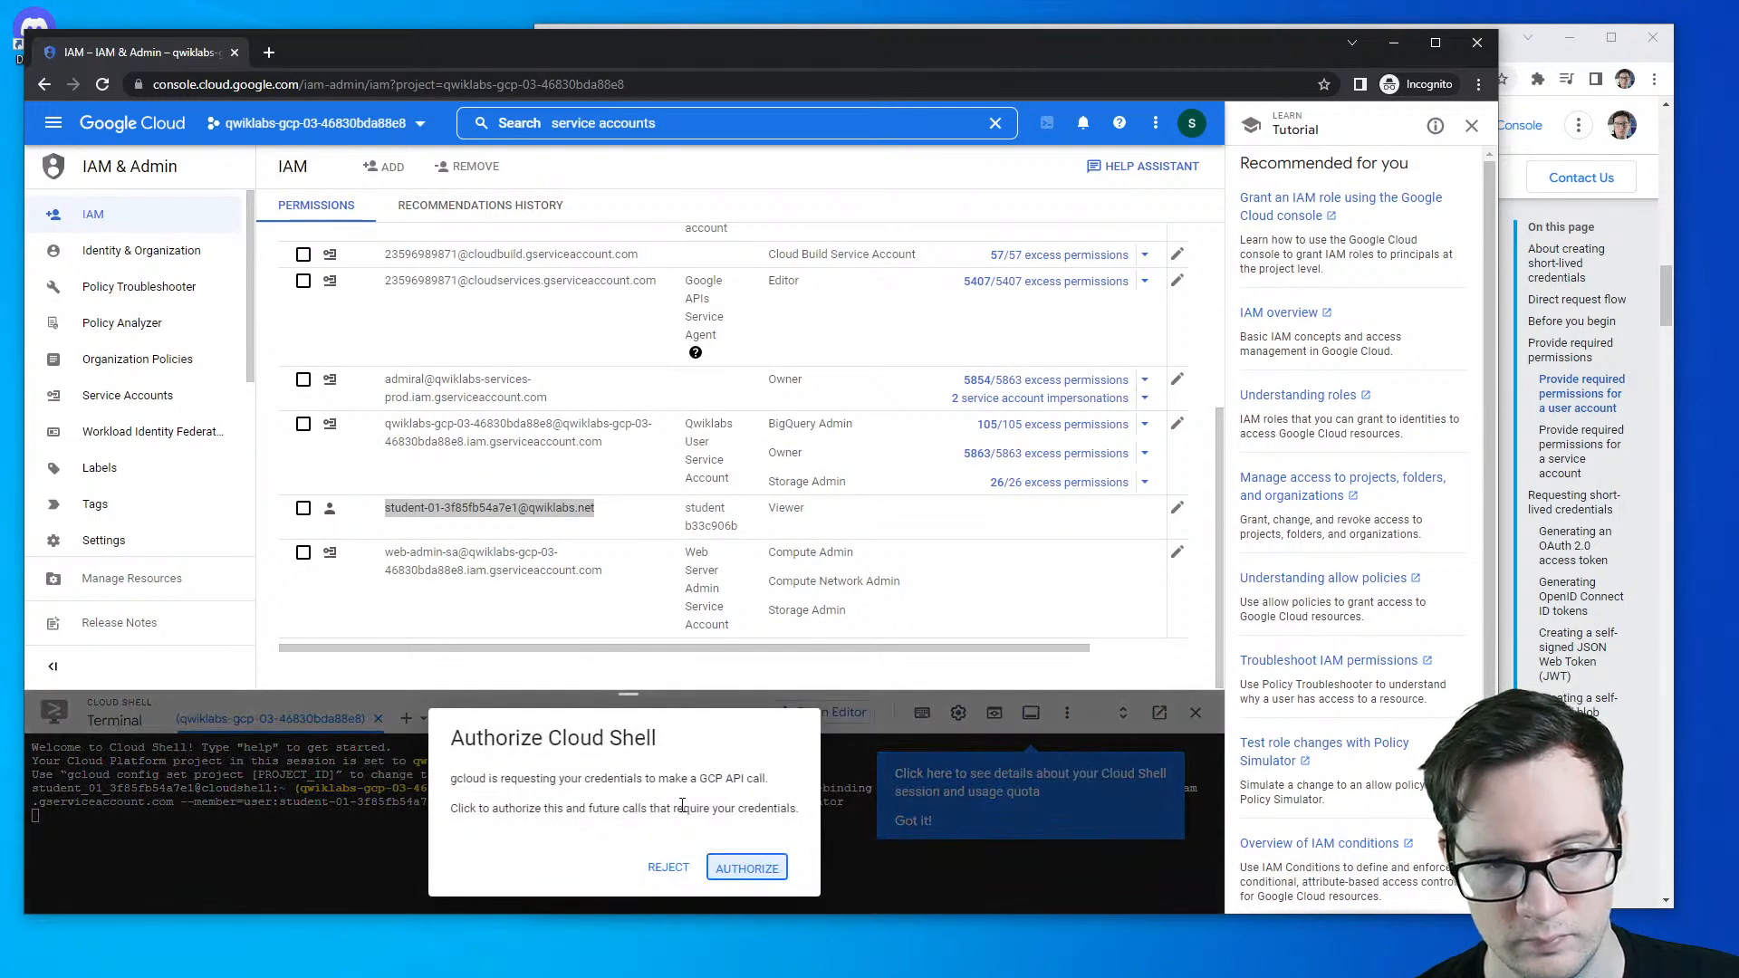
pyautogui.click(734, 871)
# - Enlarge the Cloud Shell pane, dismiss the usage quota tip and read the command's output
pyautogui.moveTo(630, 694); pyautogui.dragTo(642, 378)
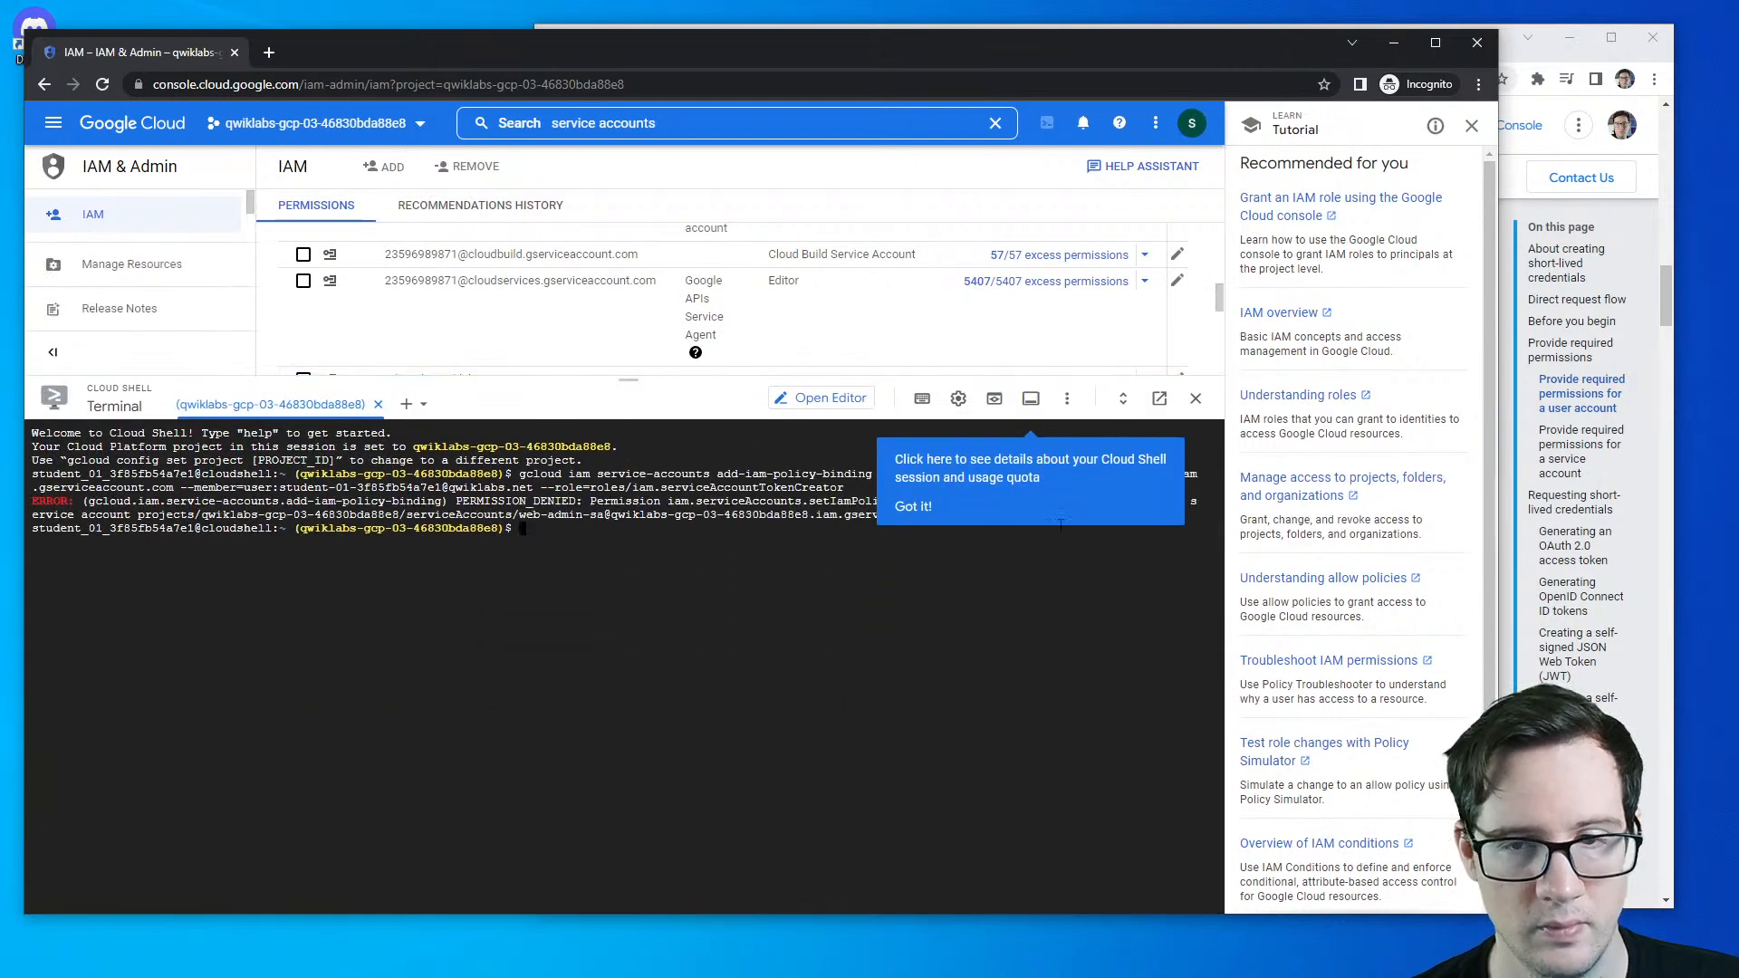
pyautogui.click(913, 508)
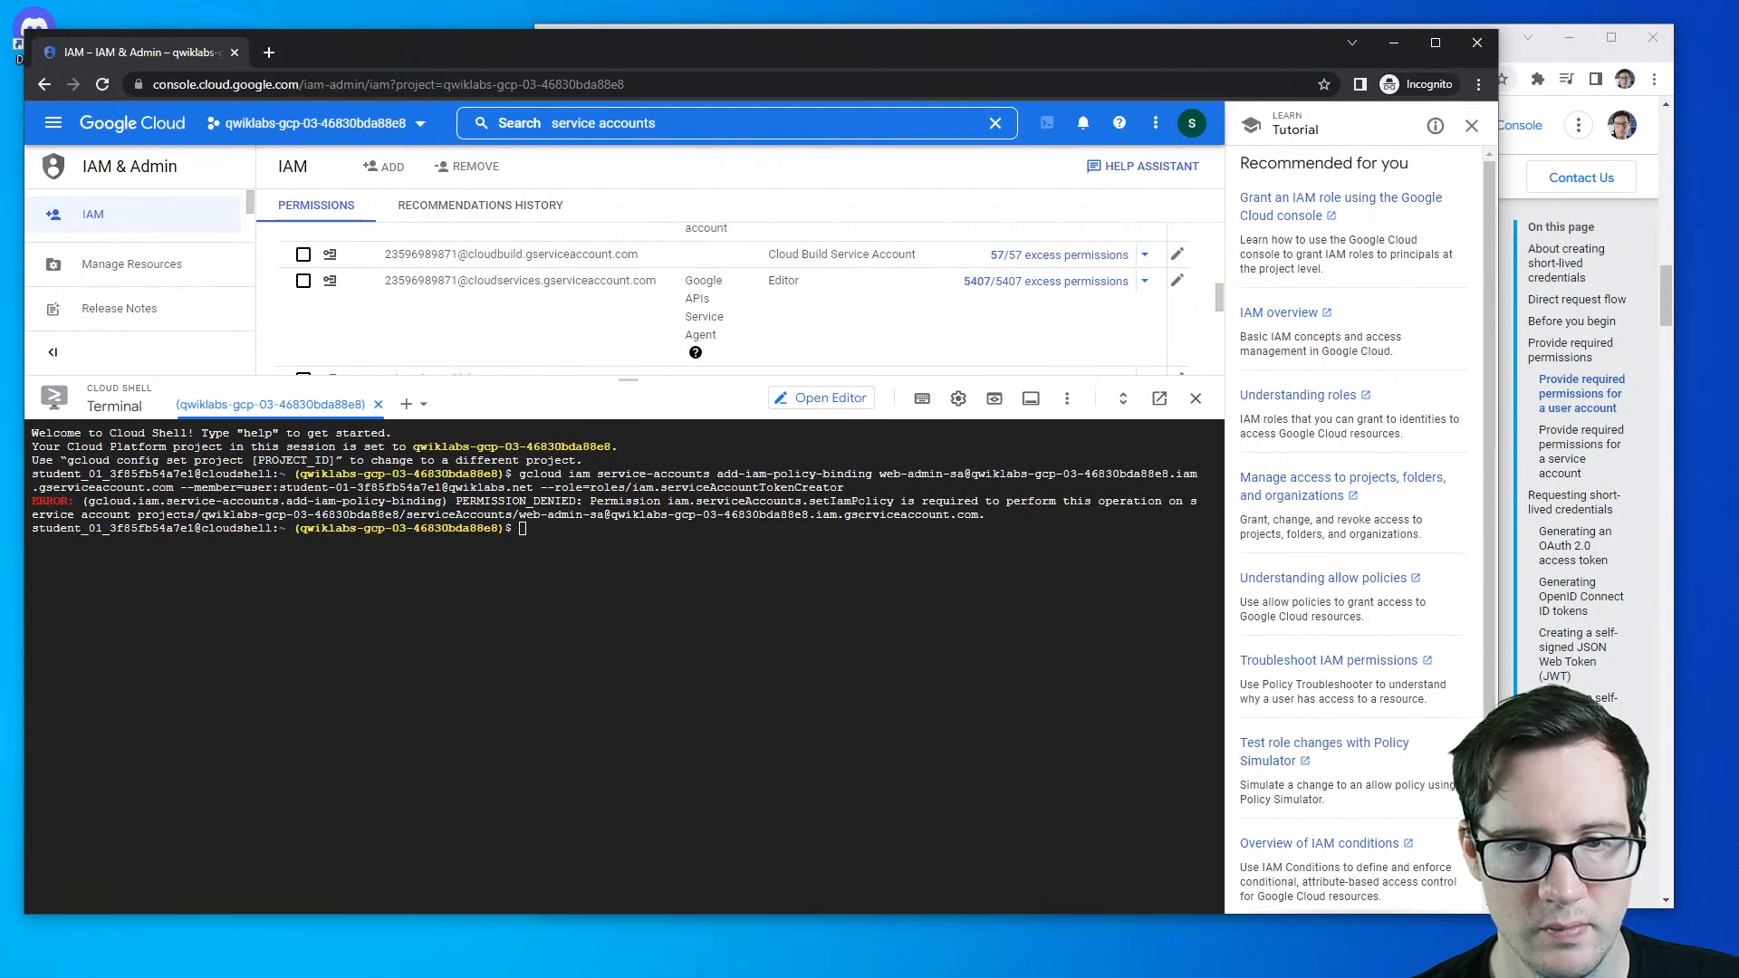
pyautogui.moveTo(897, 501); pyautogui.dragTo(1115, 501)
# - Recheck the documentation's role-granting command and its explanation of CALLER_ACCOUNT and PRIV_SA
pyautogui.click(1499, 675)
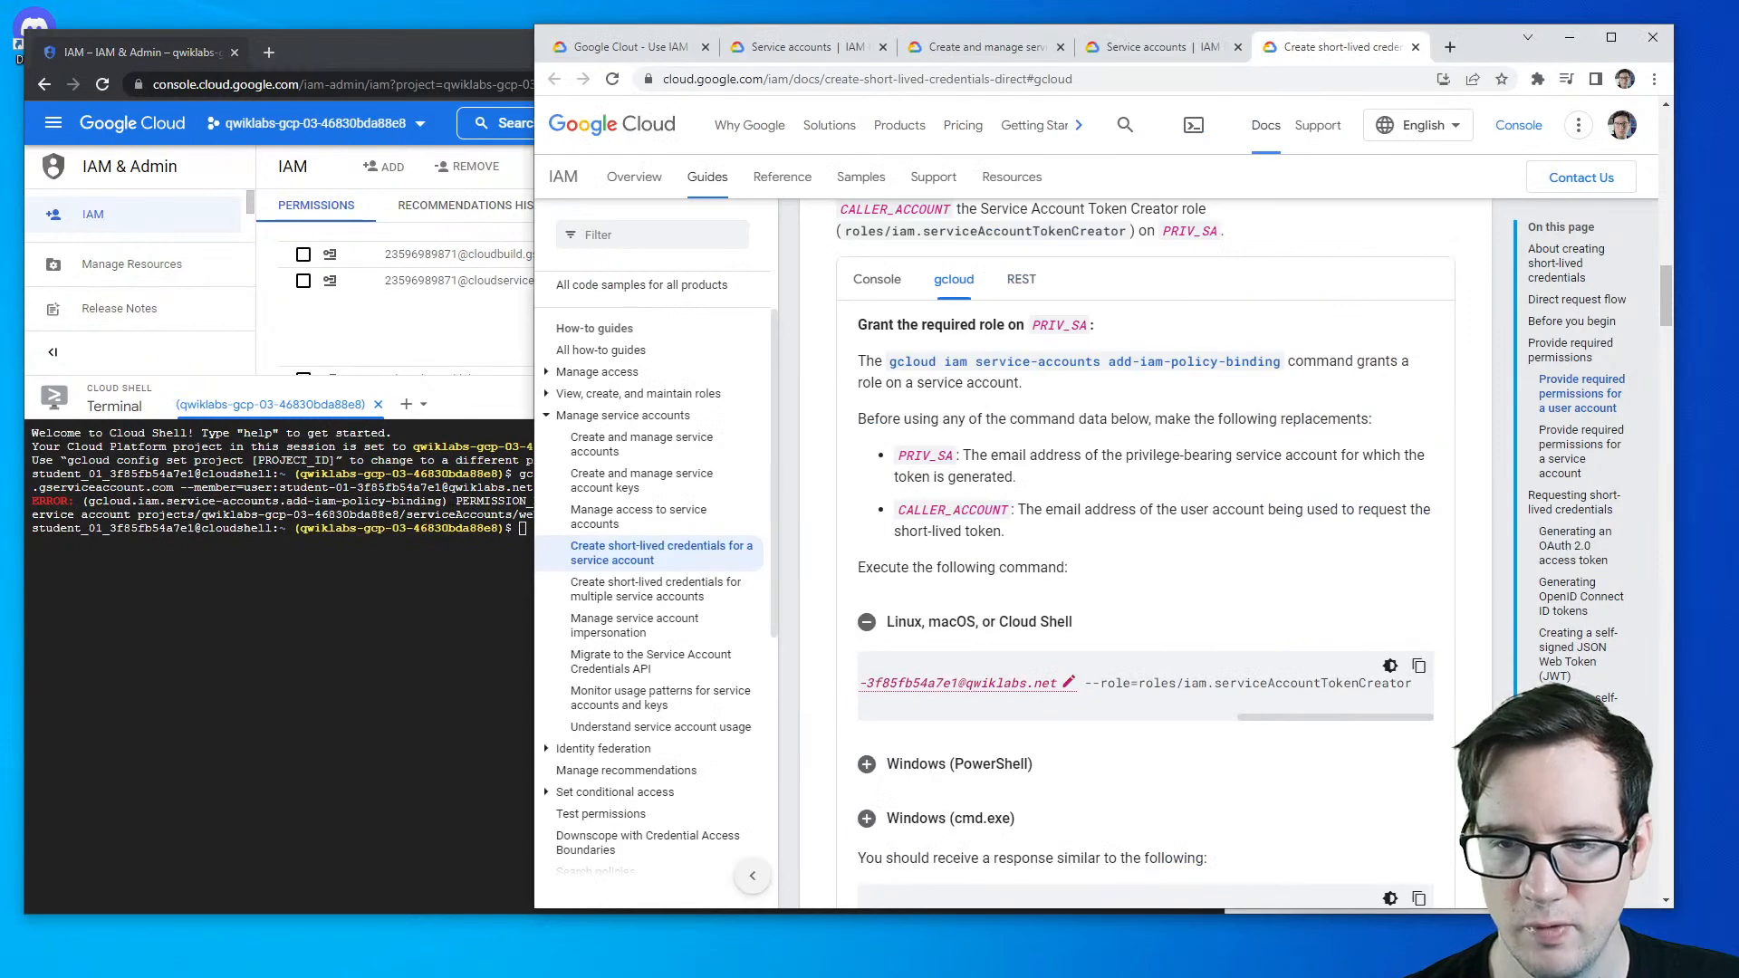
pyautogui.moveTo(1261, 718)
pyautogui.mouseDown()
pyautogui.moveTo(878, 722)
pyautogui.moveTo(1122, 698)
pyautogui.moveTo(1275, 718)
pyautogui.mouseUp()
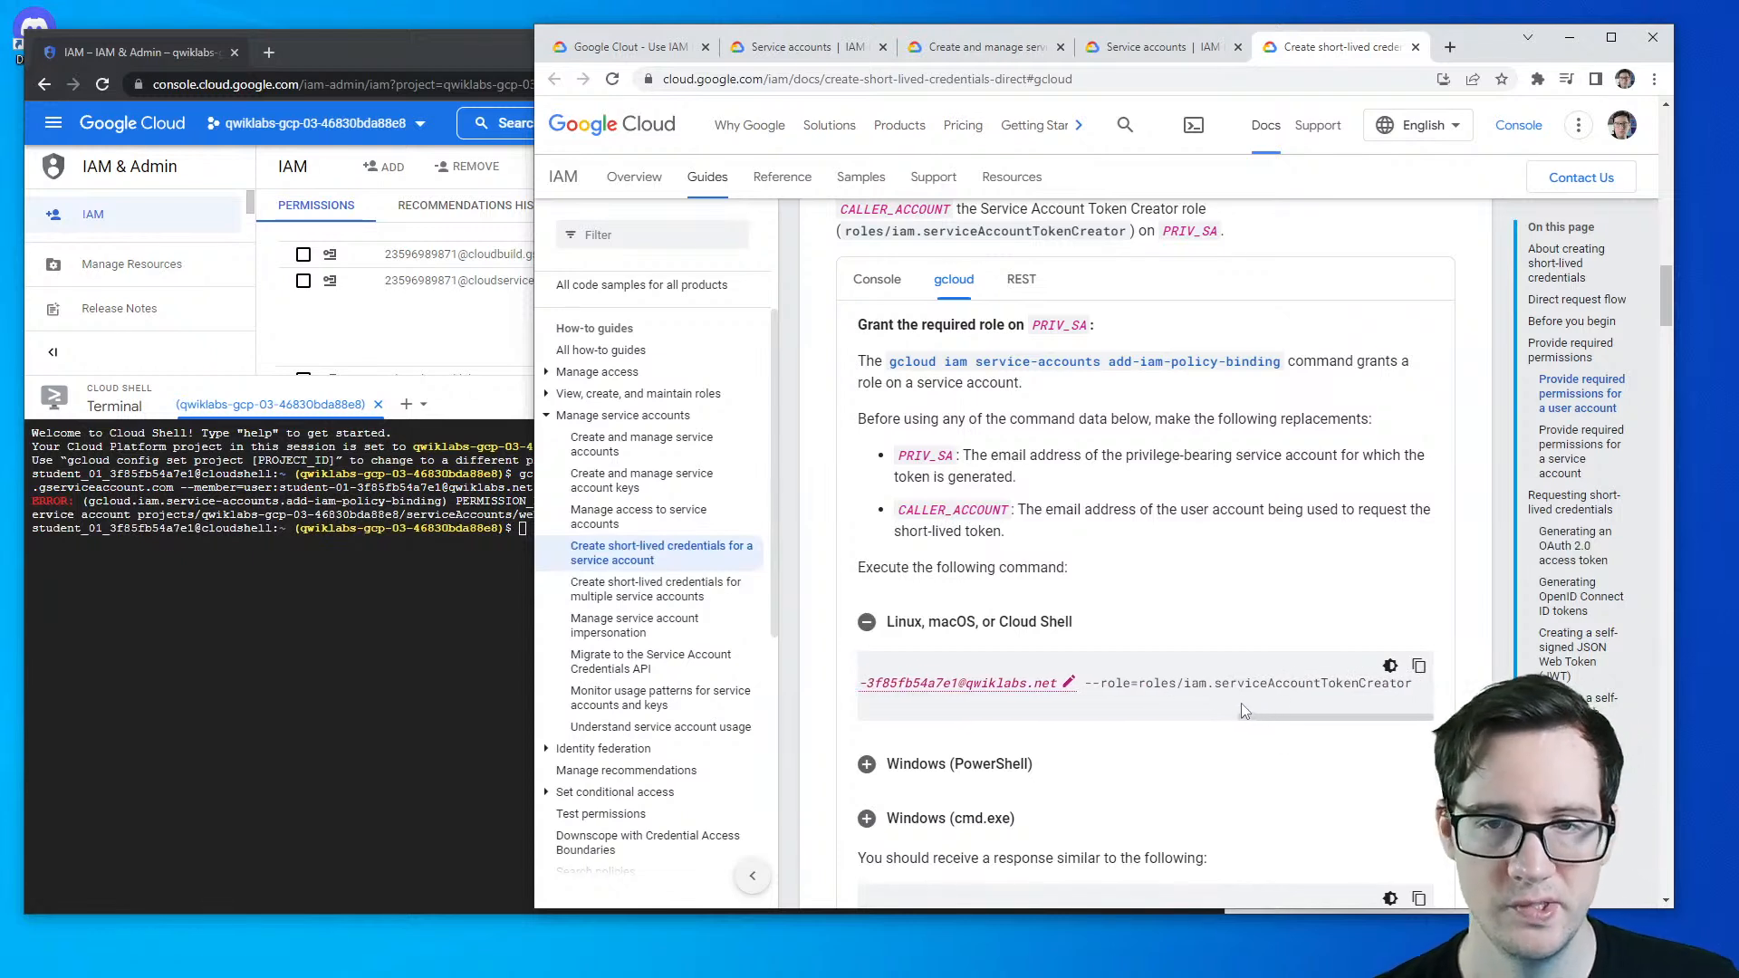
pyautogui.scroll(1, 1107, 622)
pyautogui.scroll(4, 1105, 615)
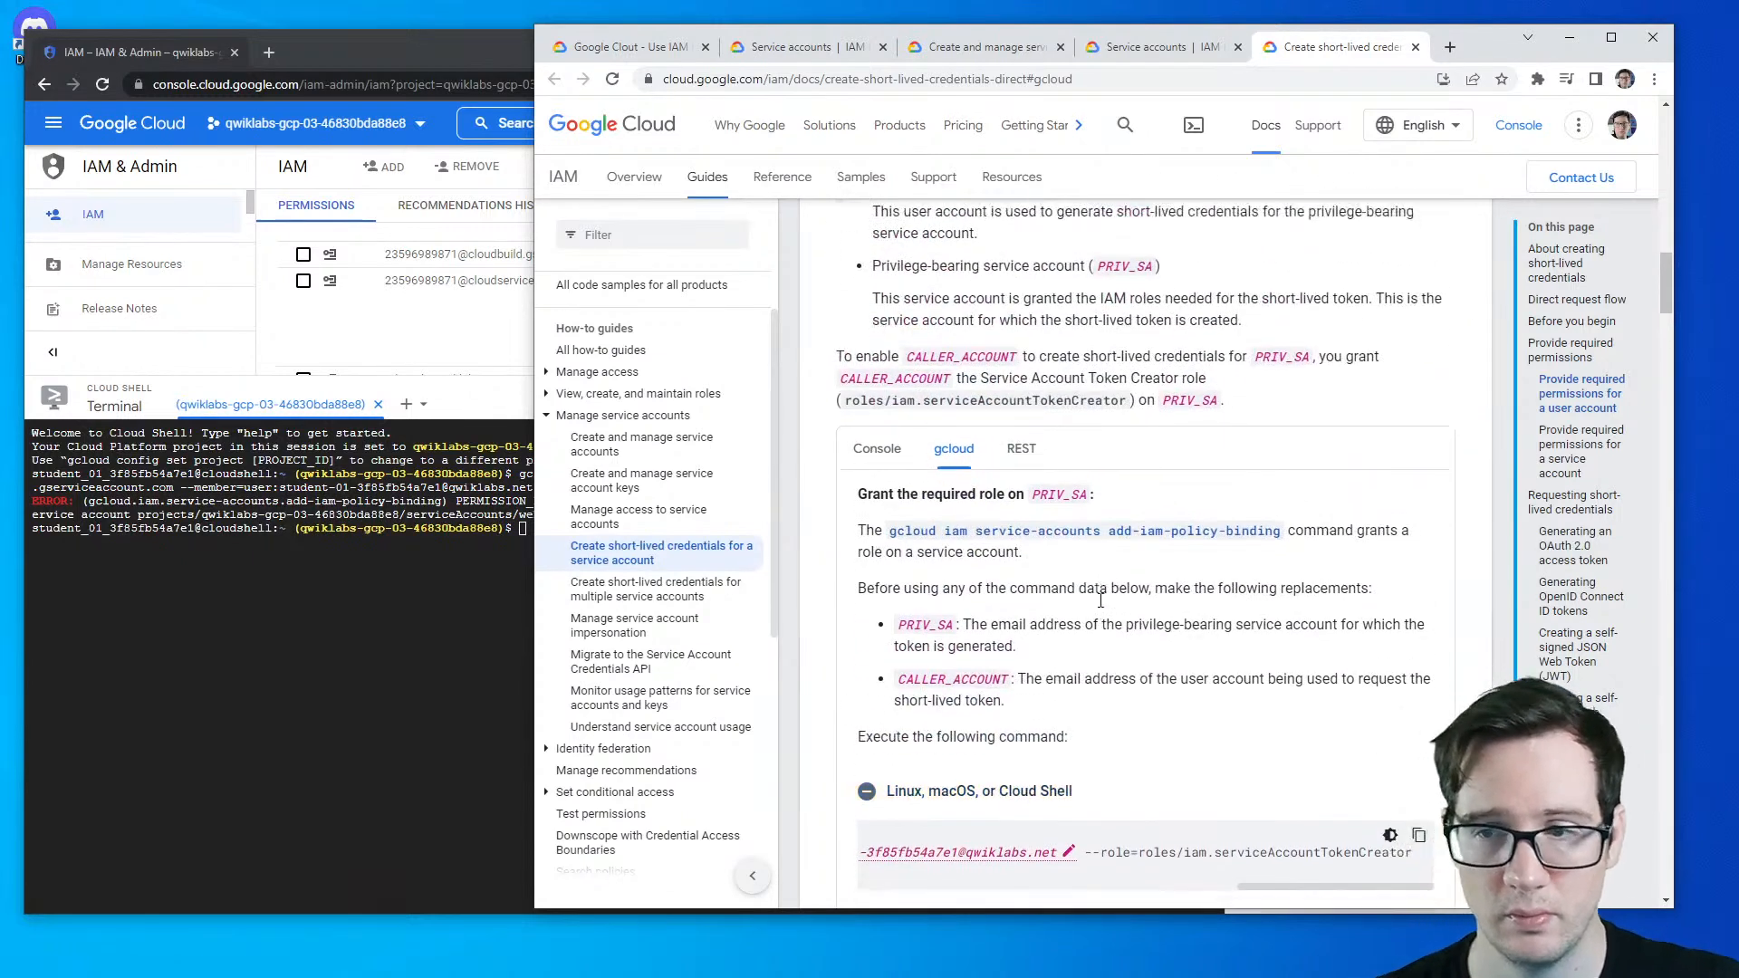
pyautogui.scroll(-4, 1101, 602)
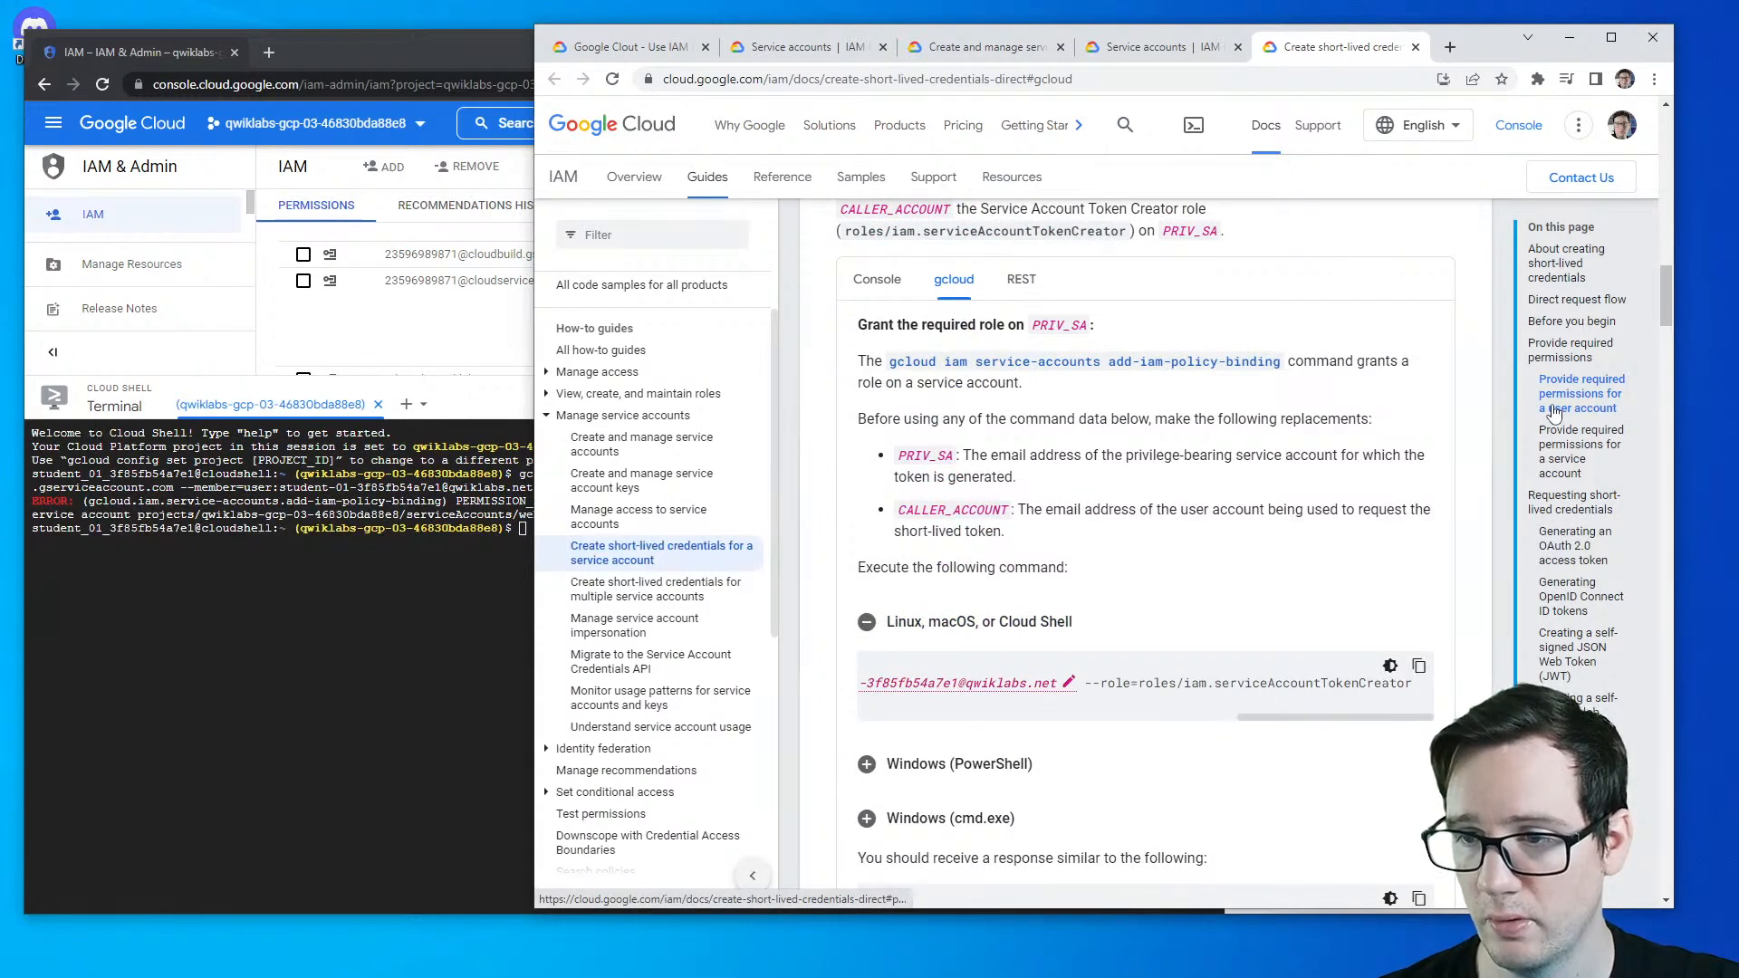
# - Copy the gcloud auth login command from the OAuth 2.0 access token instructions and run it in Cloud Shell, agreeing to continue
pyautogui.click(1544, 512)
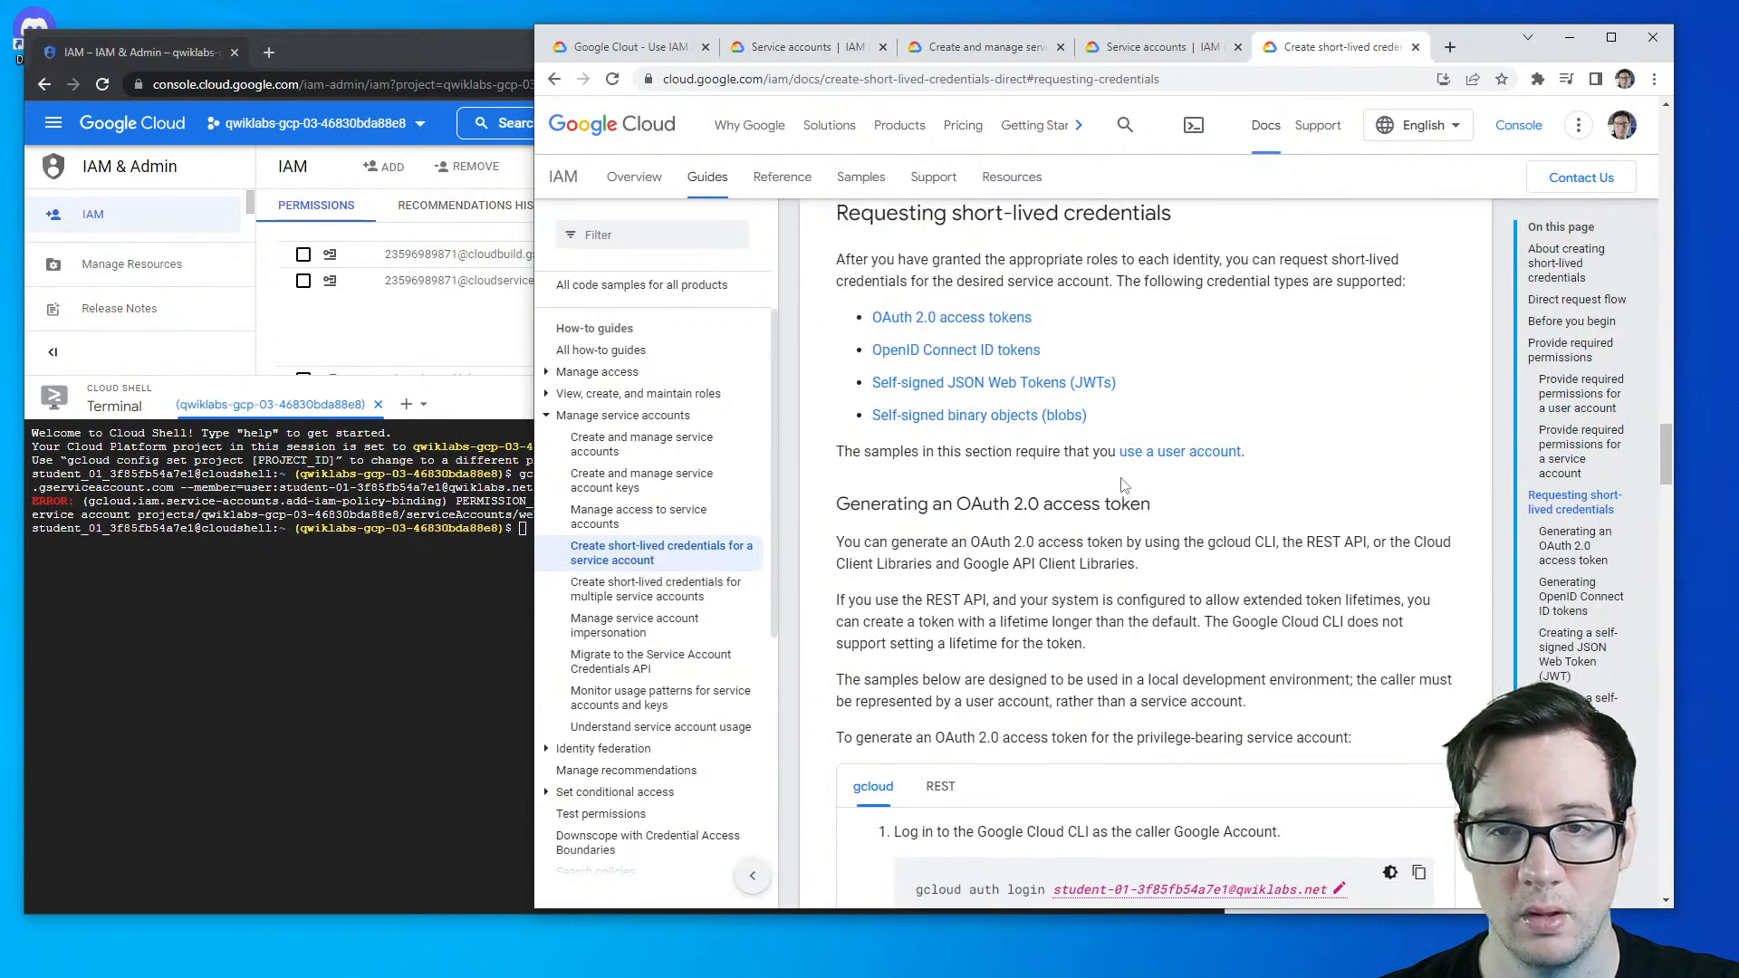
pyautogui.scroll(-3, 1112, 473)
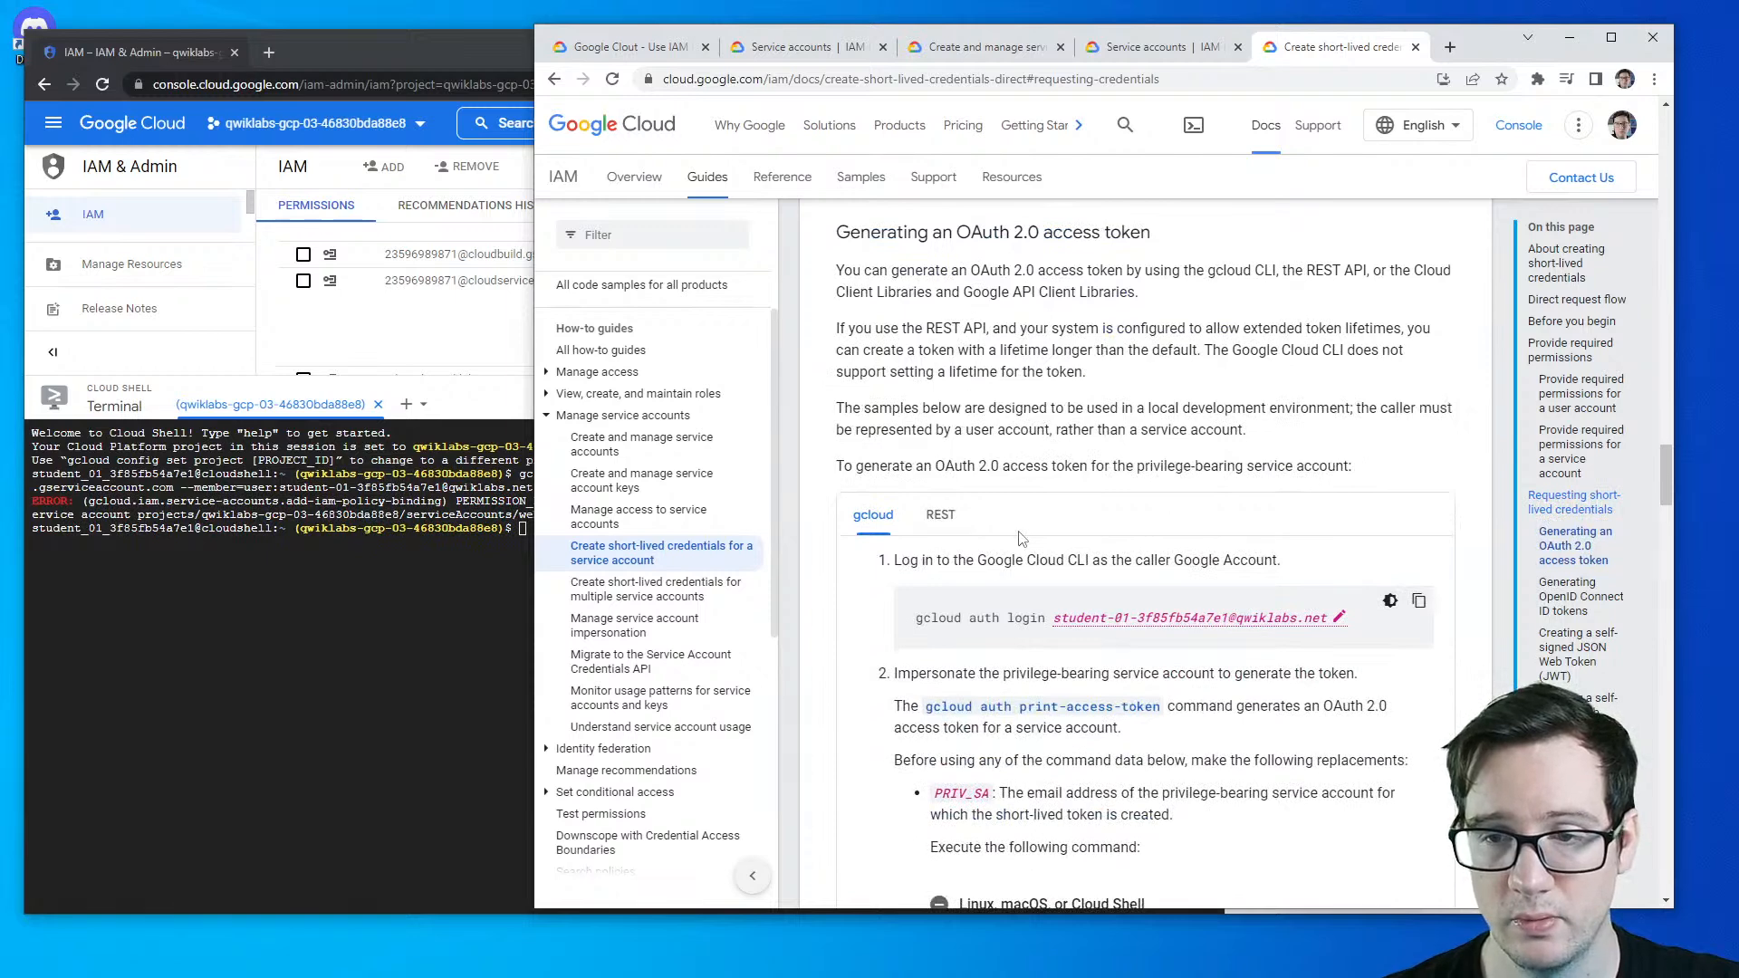
pyautogui.click(1418, 600)
pyautogui.click(429, 613)
pyautogui.hotkey('ctrl', 'v')
pyautogui.press('Return')
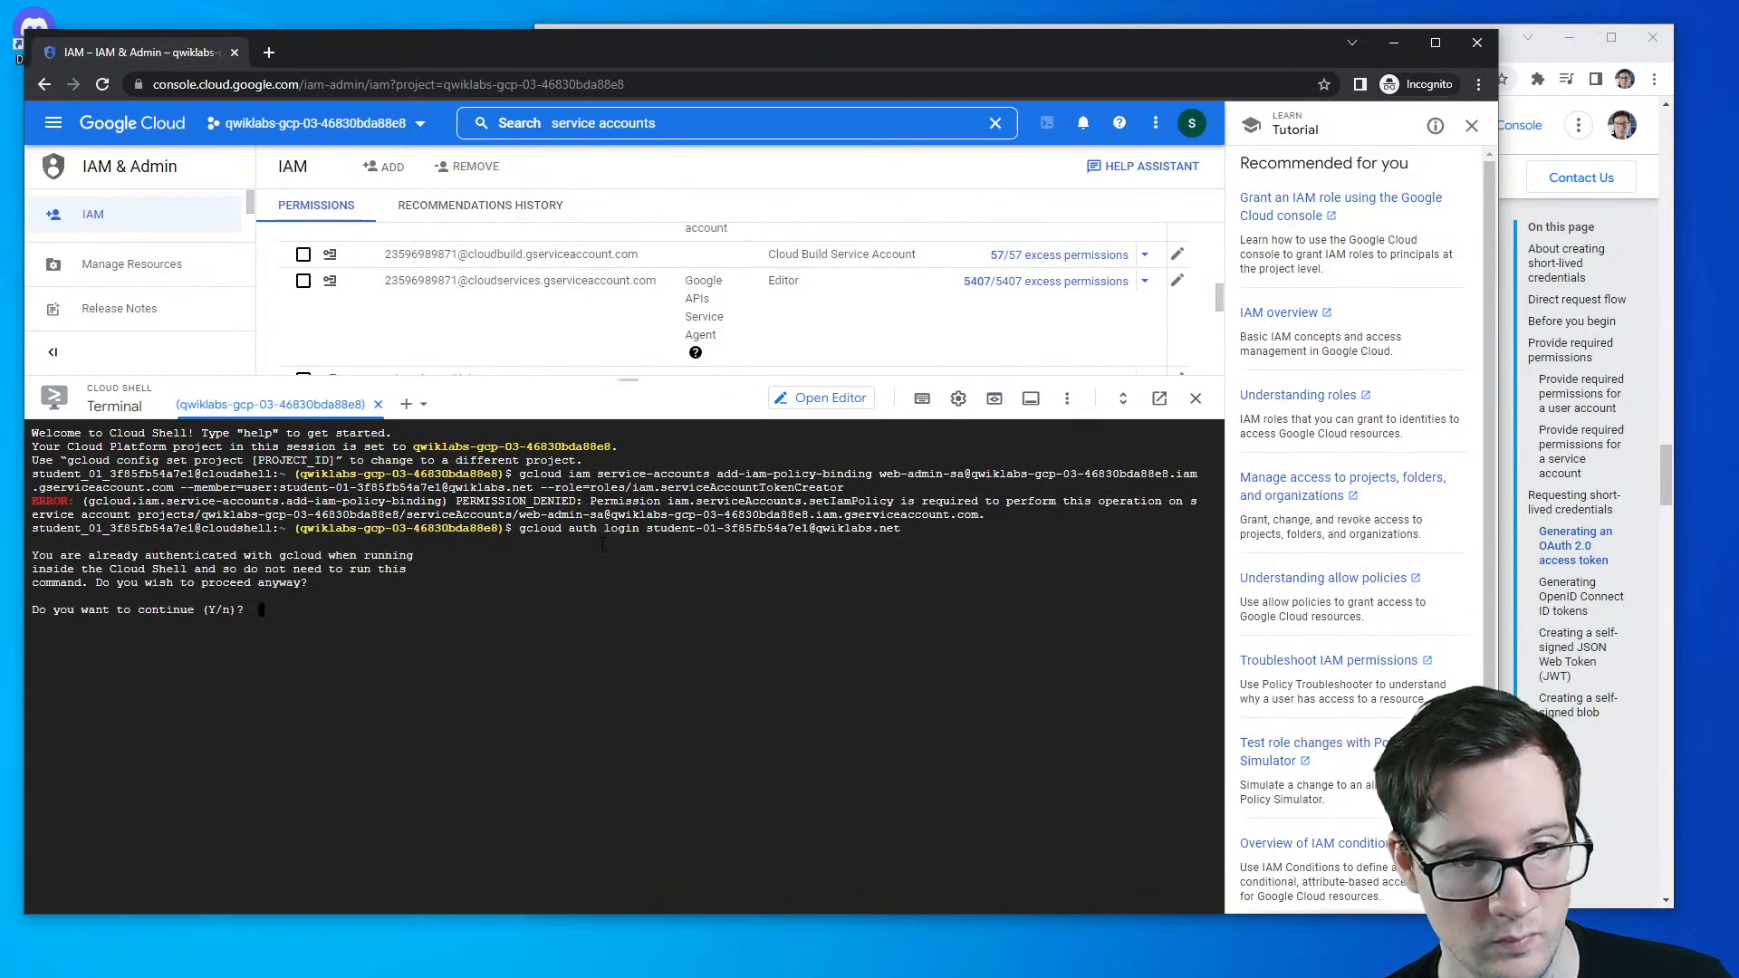
pyautogui.press('Return')
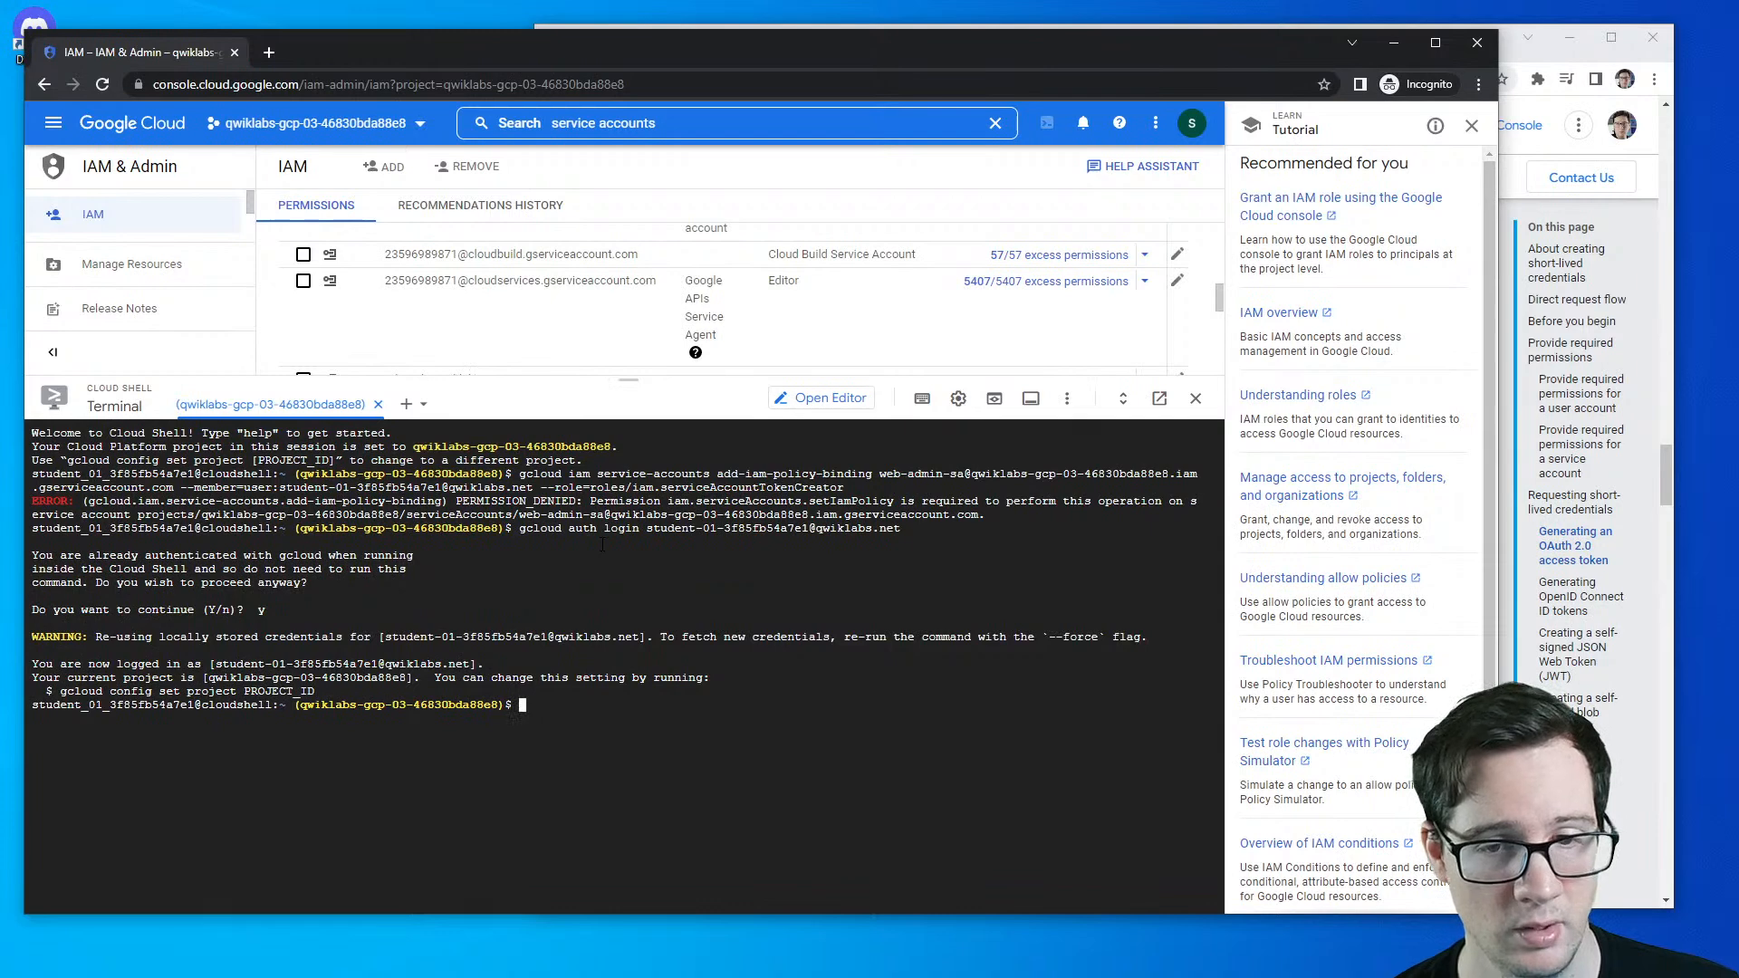
# - Copy the documentation's gcloud auth print-access-token command that impersonates web-admin-sa and run it in Cloud Shell
pyautogui.click(1530, 607)
pyautogui.scroll(-1, 1139, 637)
pyautogui.scroll(-2, 1134, 636)
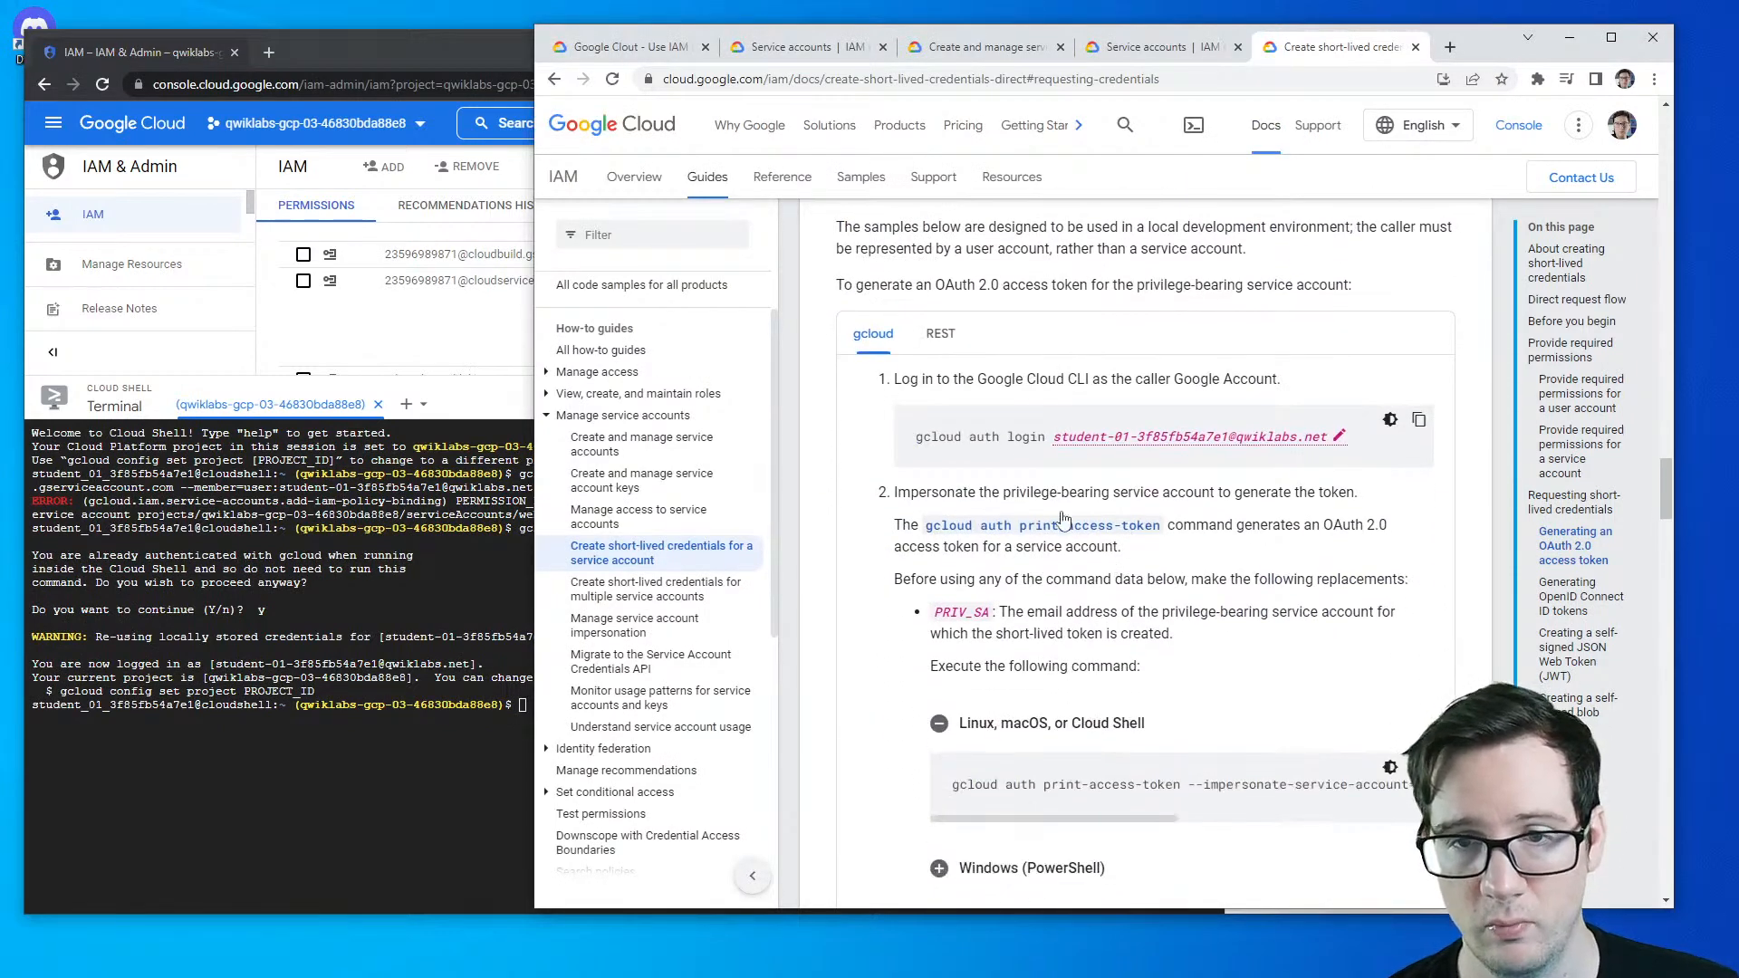
pyautogui.scroll(-1, 946, 489)
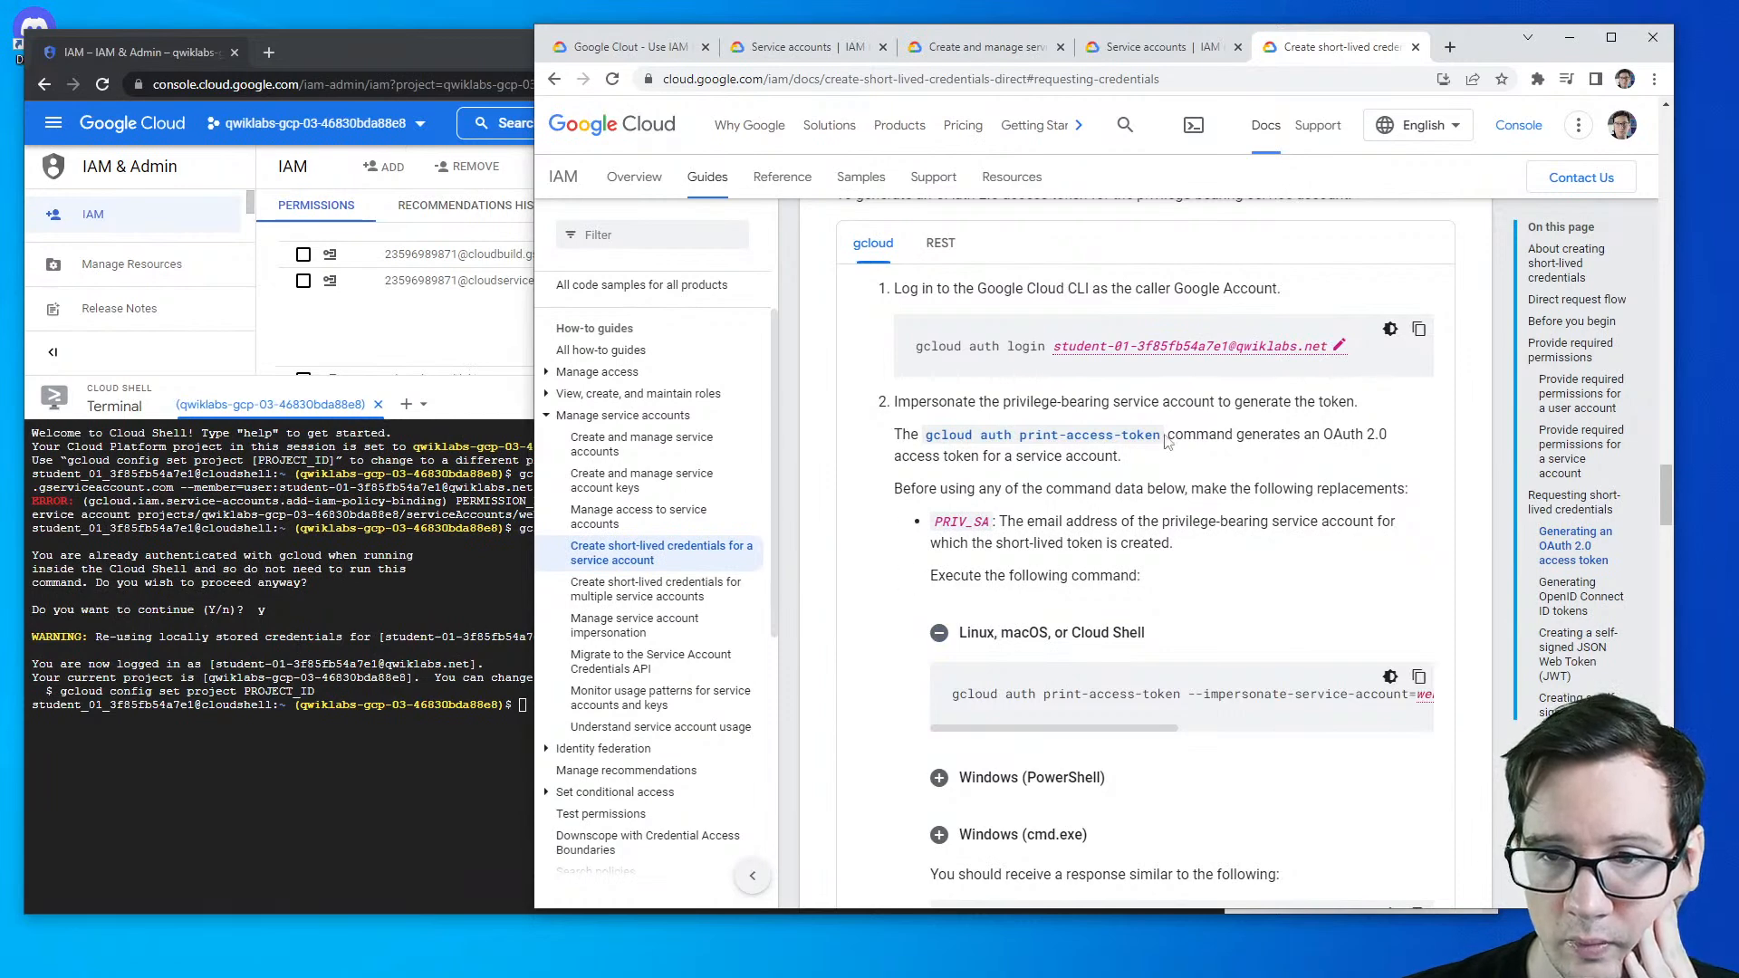
pyautogui.moveTo(1164, 728); pyautogui.dragTo(1431, 729)
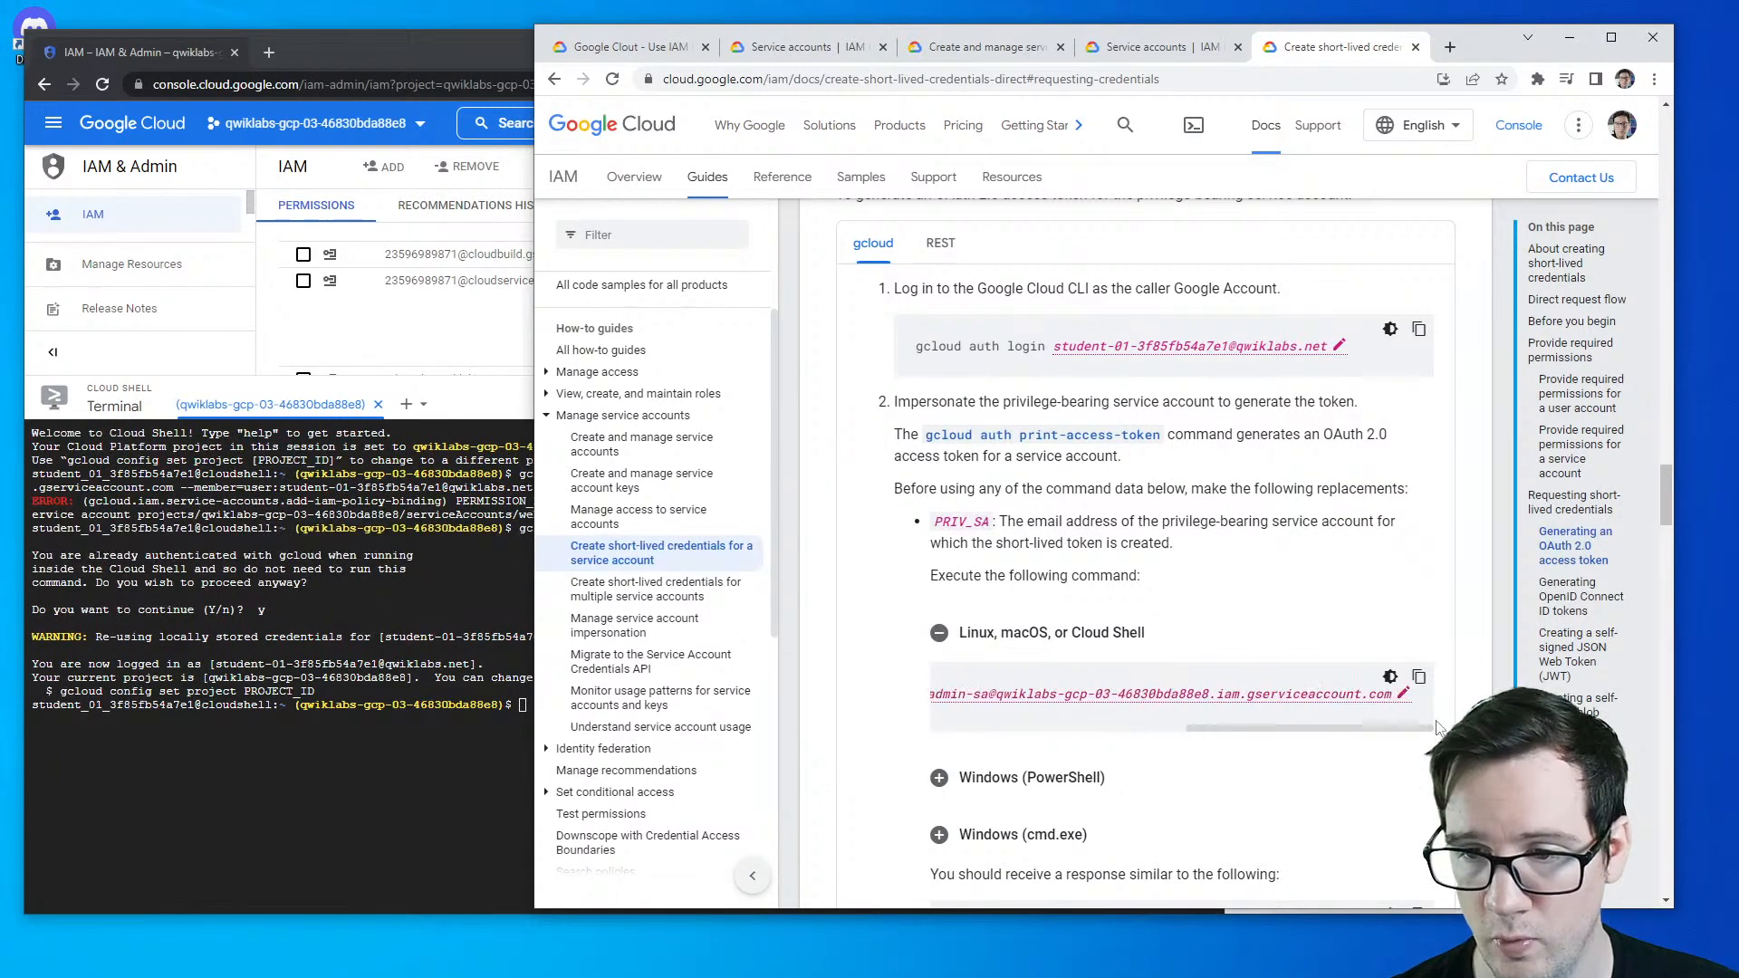
pyautogui.click(1420, 681)
pyautogui.click(465, 731)
pyautogui.hotkey('ctrl', 'v')
pyautogui.press('Return')
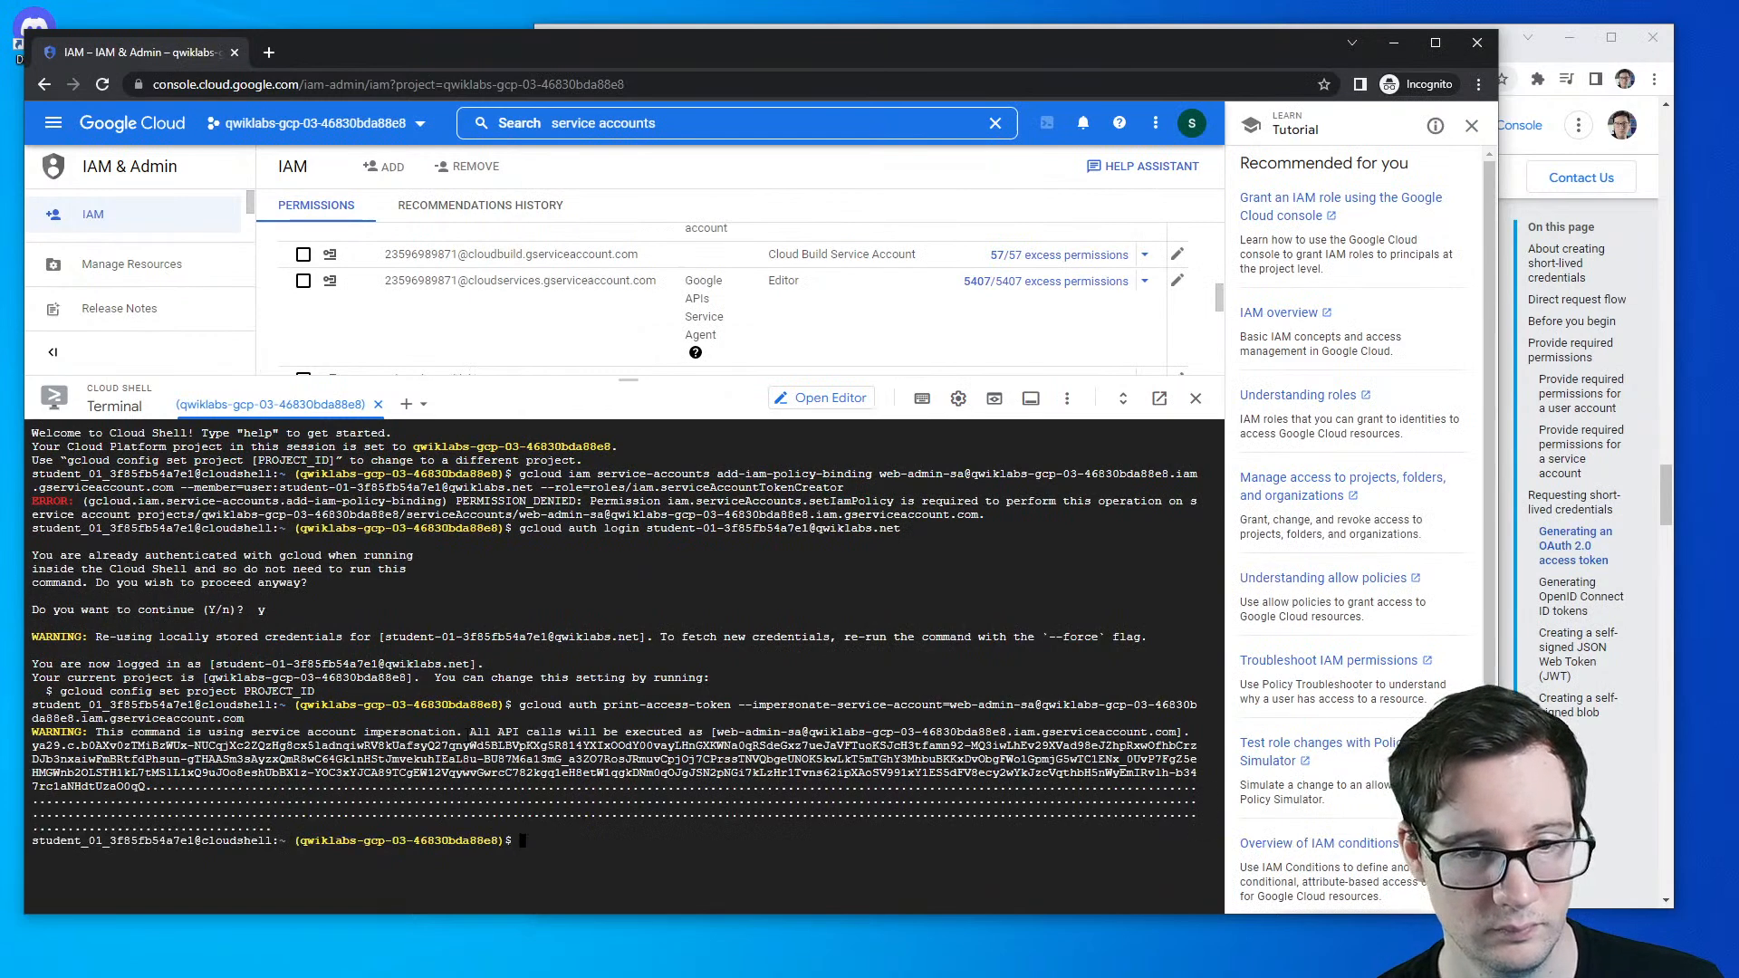
# - Compare the token command's output with the documentation's sample response and reread the Requesting short-lived credentials introduction
pyautogui.hotkey('alt', 'Tab')
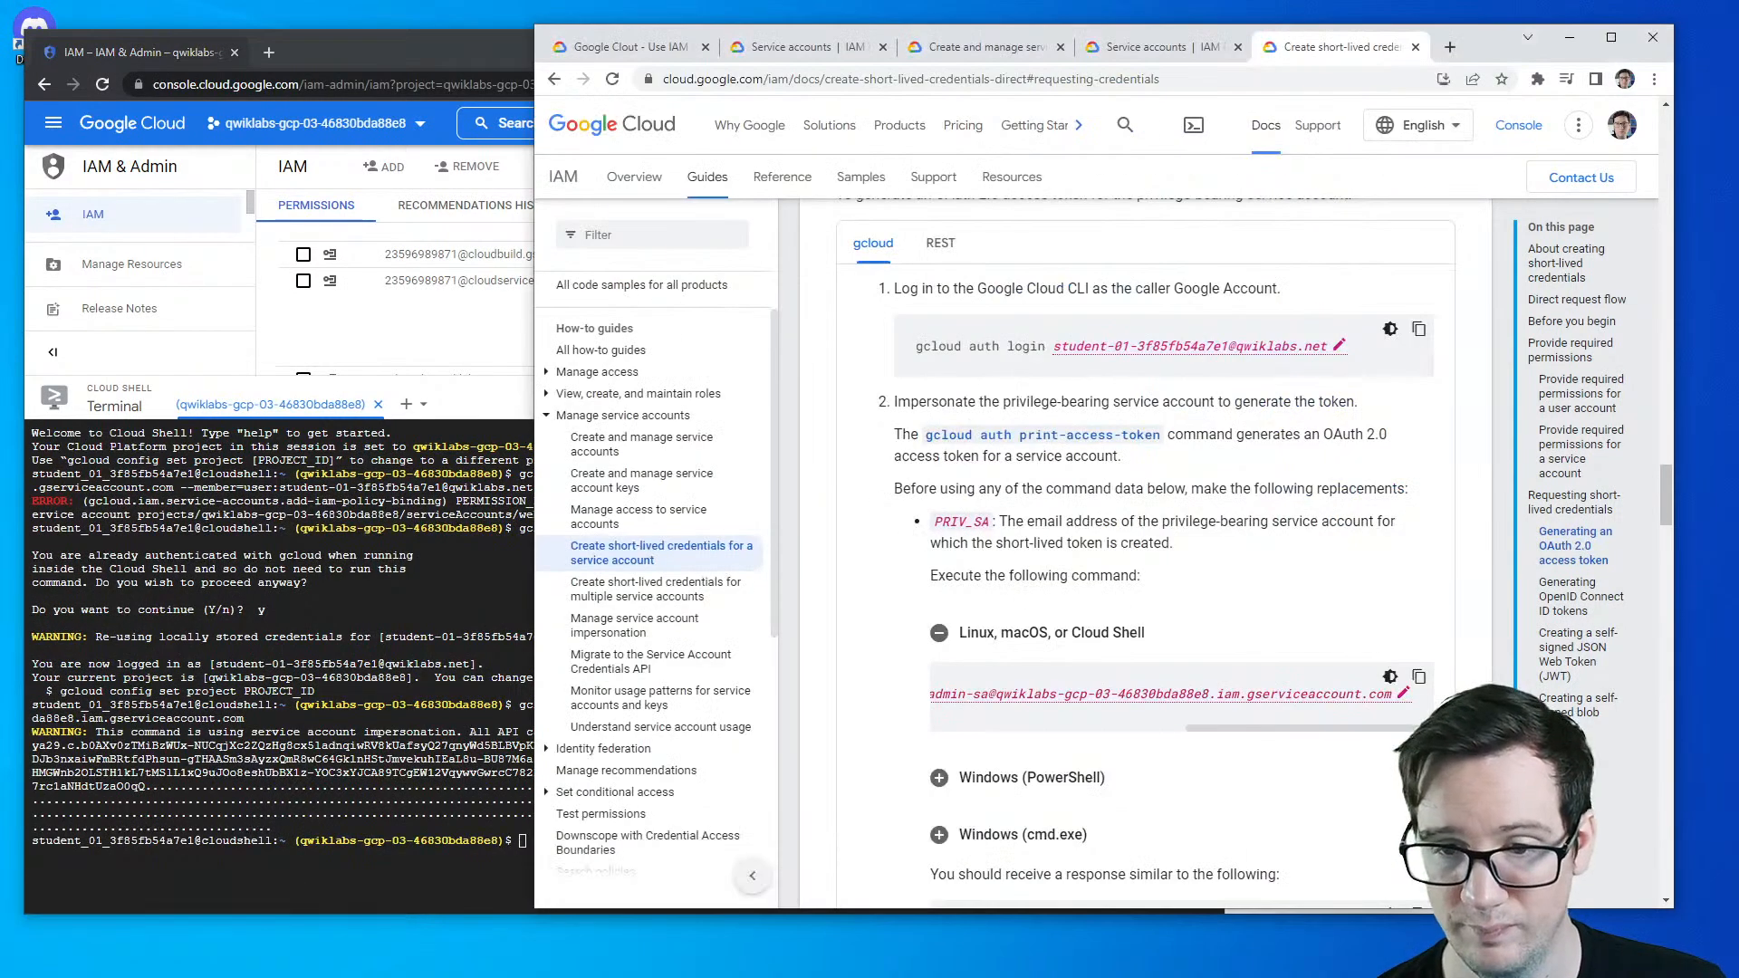
pyautogui.scroll(-3, 1065, 678)
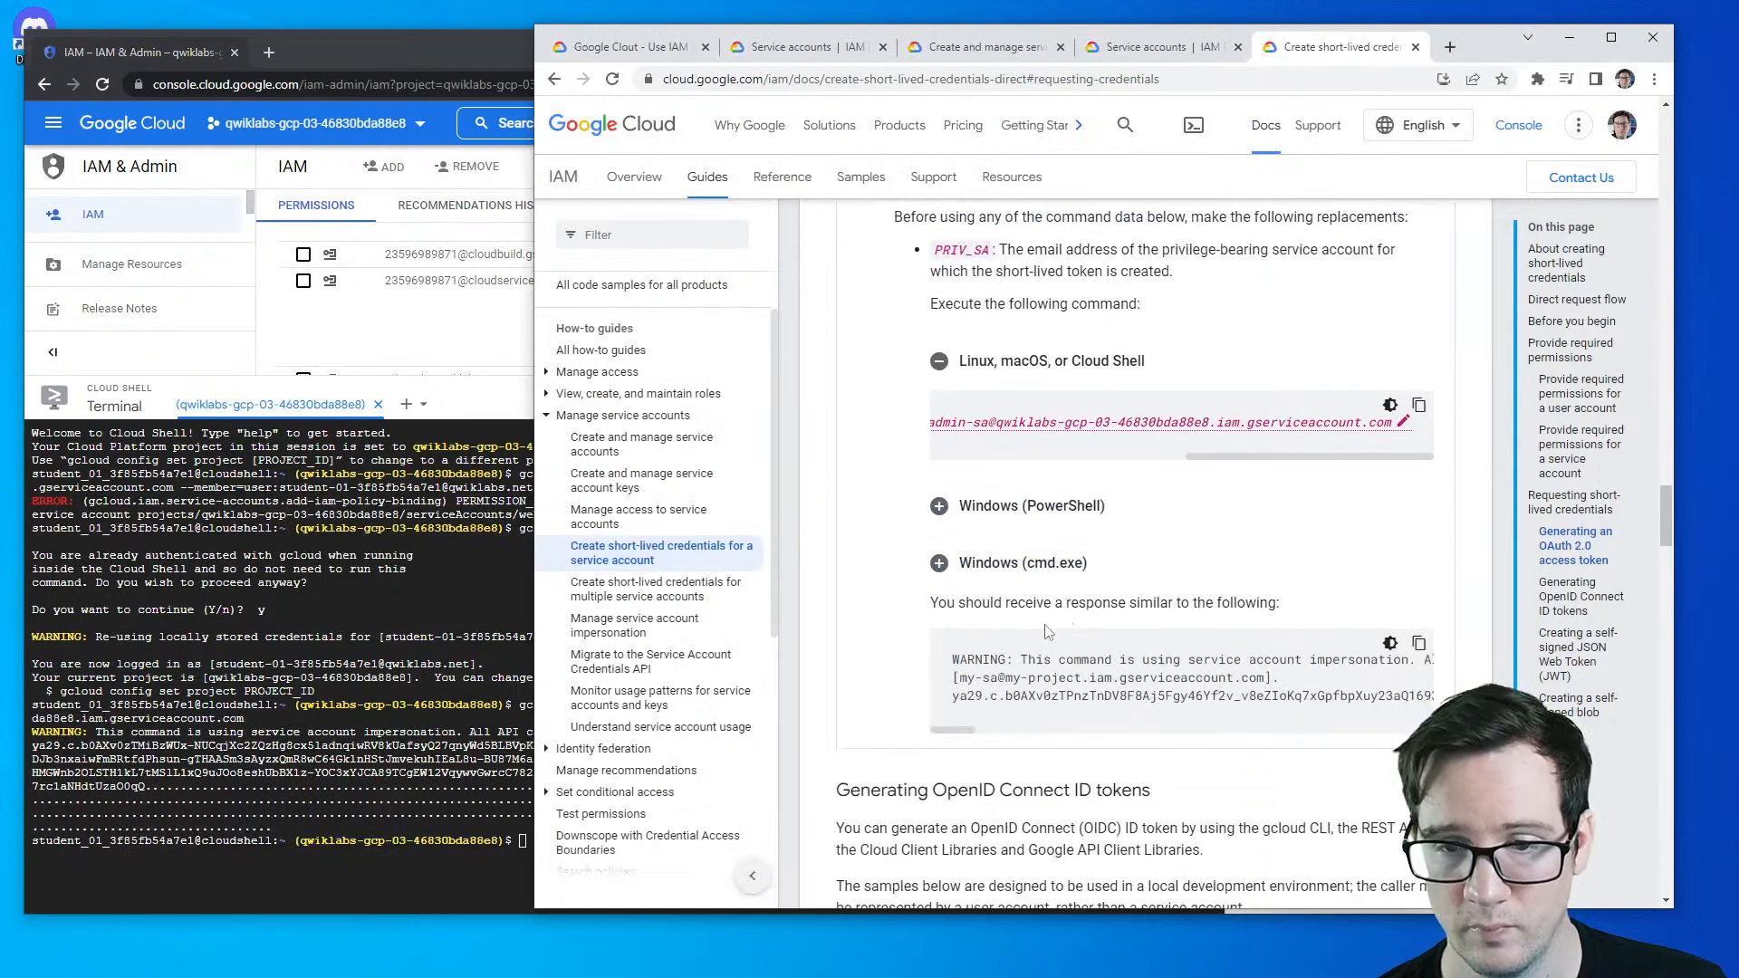
pyautogui.scroll(-1, 1061, 623)
pyautogui.hotkey('alt', 'Tab')
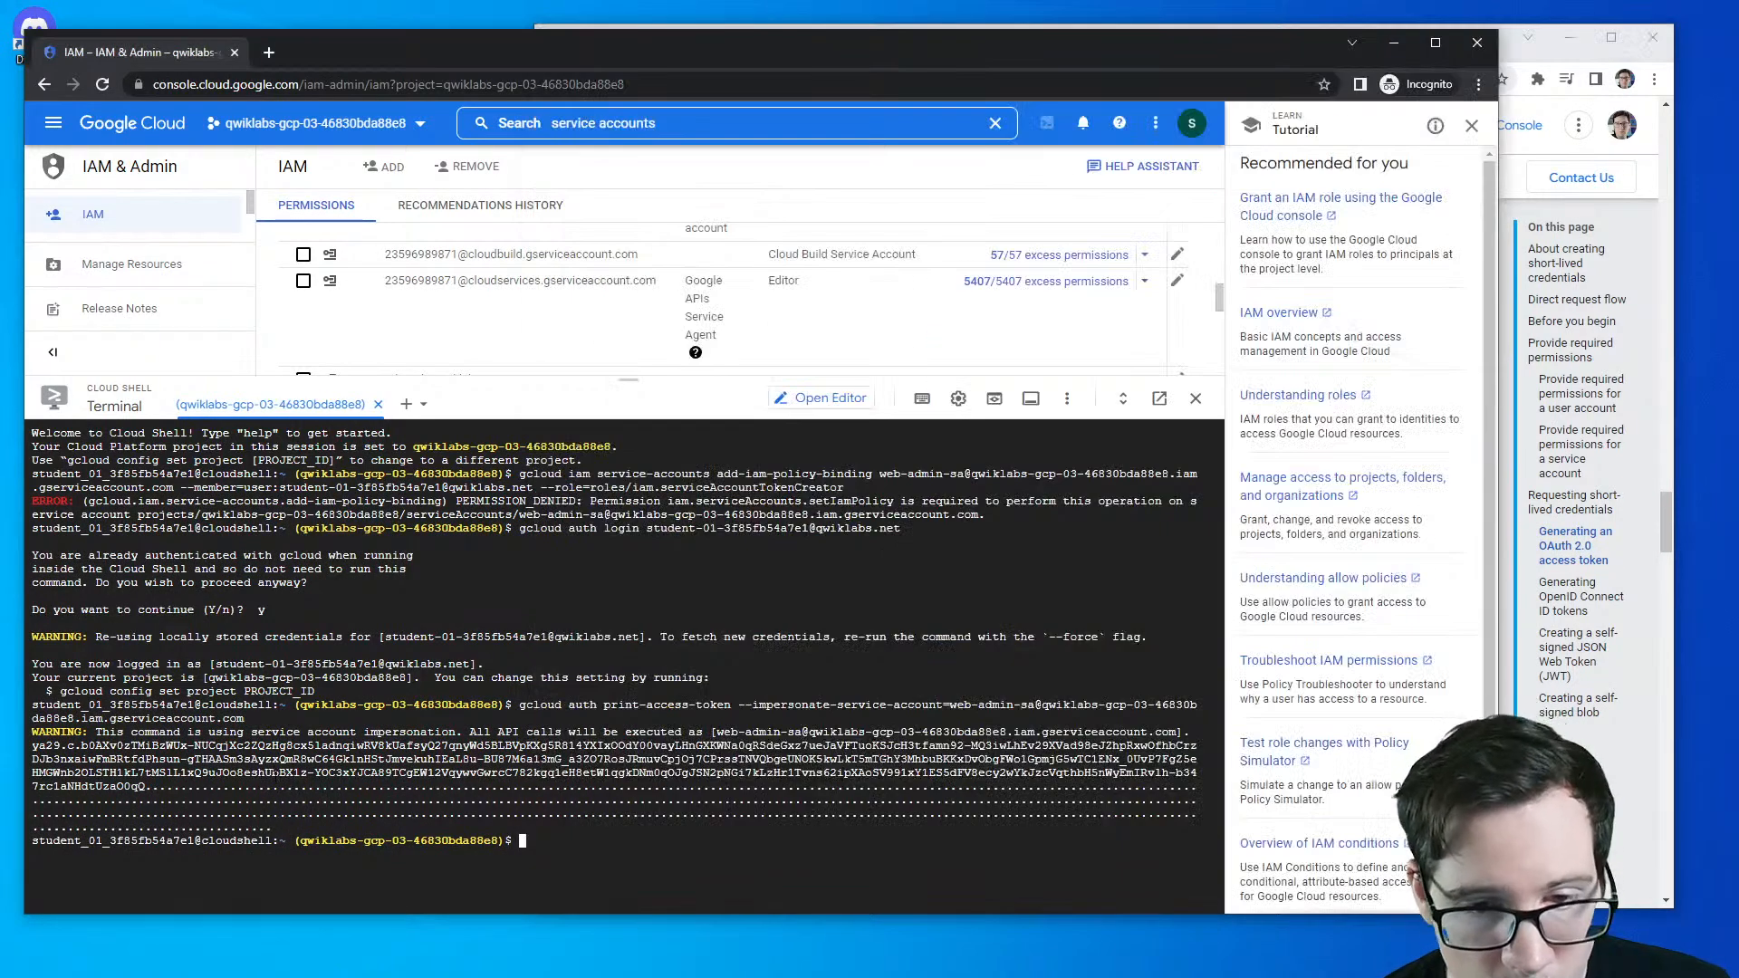
pyautogui.click(1611, 820)
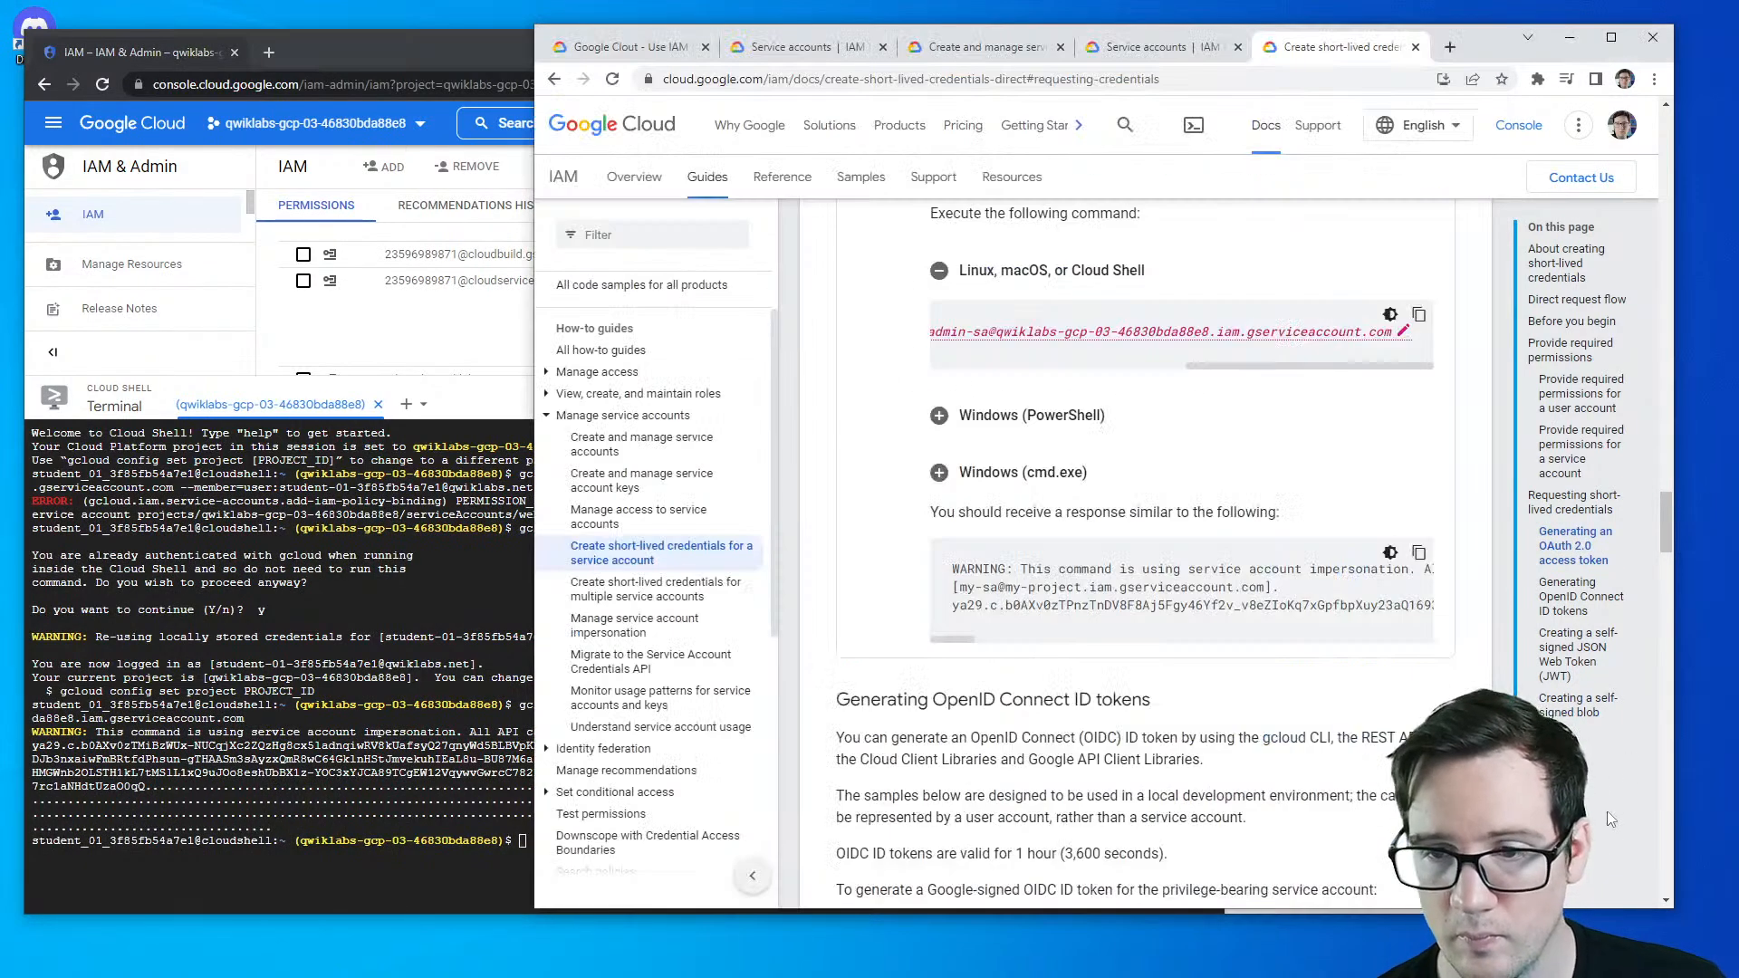
pyautogui.scroll(-2, 944, 705)
pyautogui.scroll(8, 949, 697)
pyautogui.scroll(4, 952, 693)
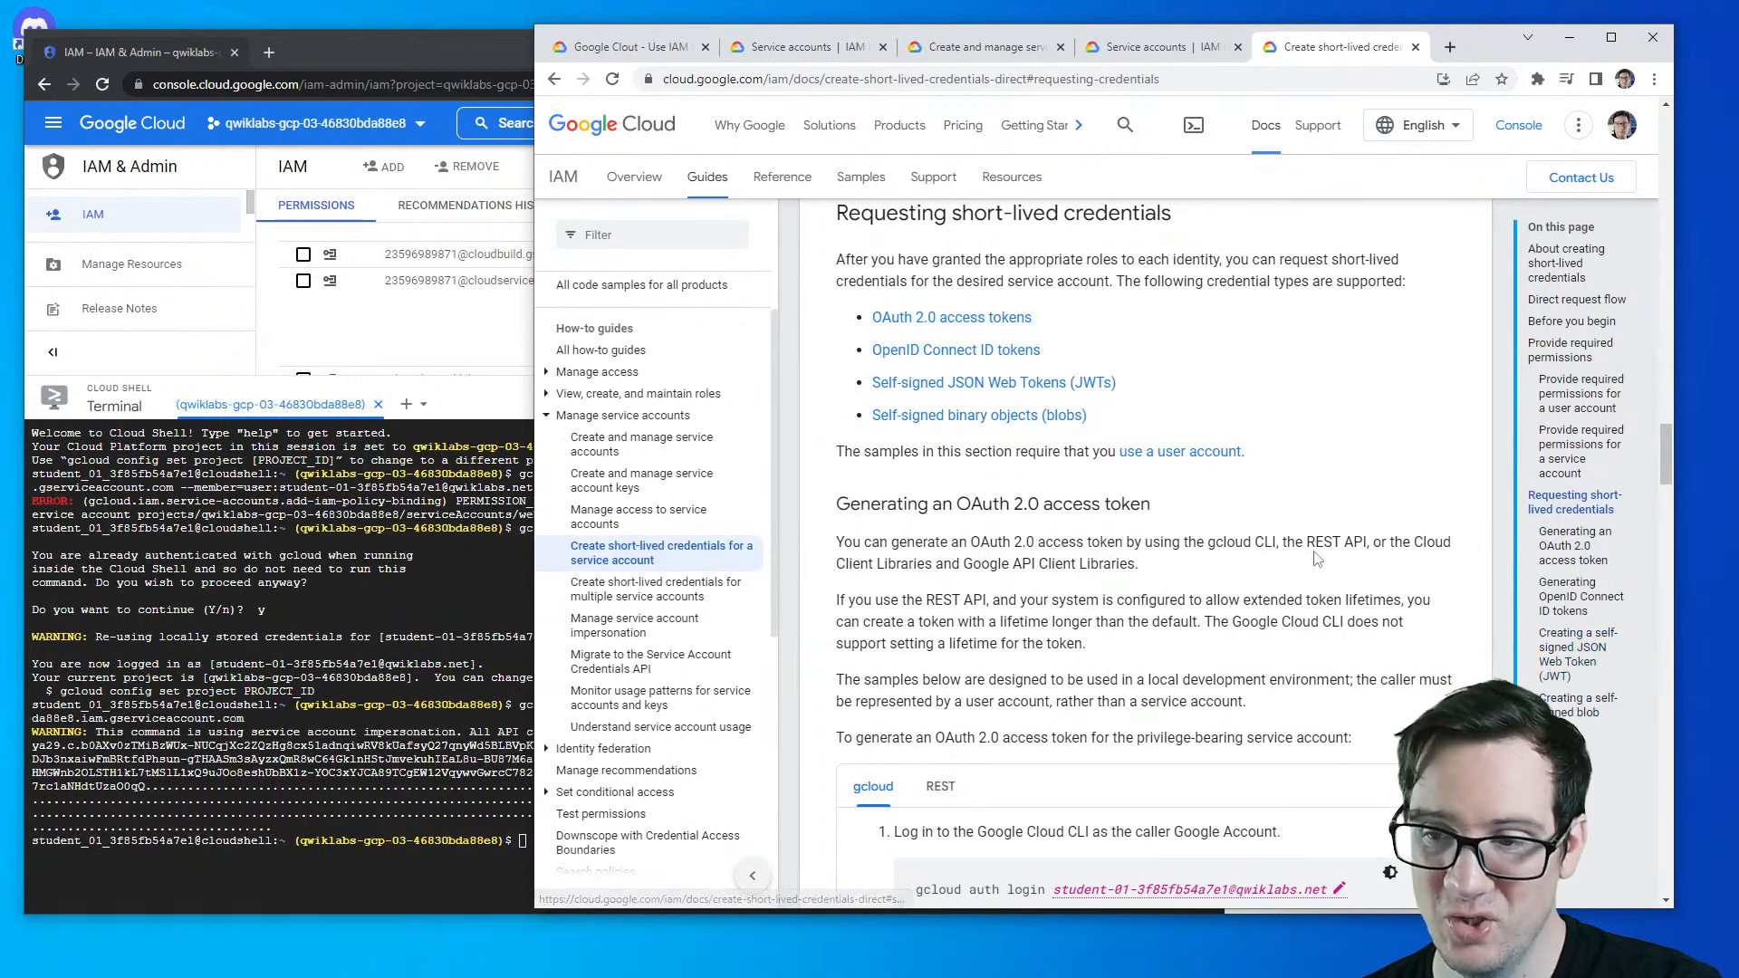
pyautogui.scroll(4, 1301, 544)
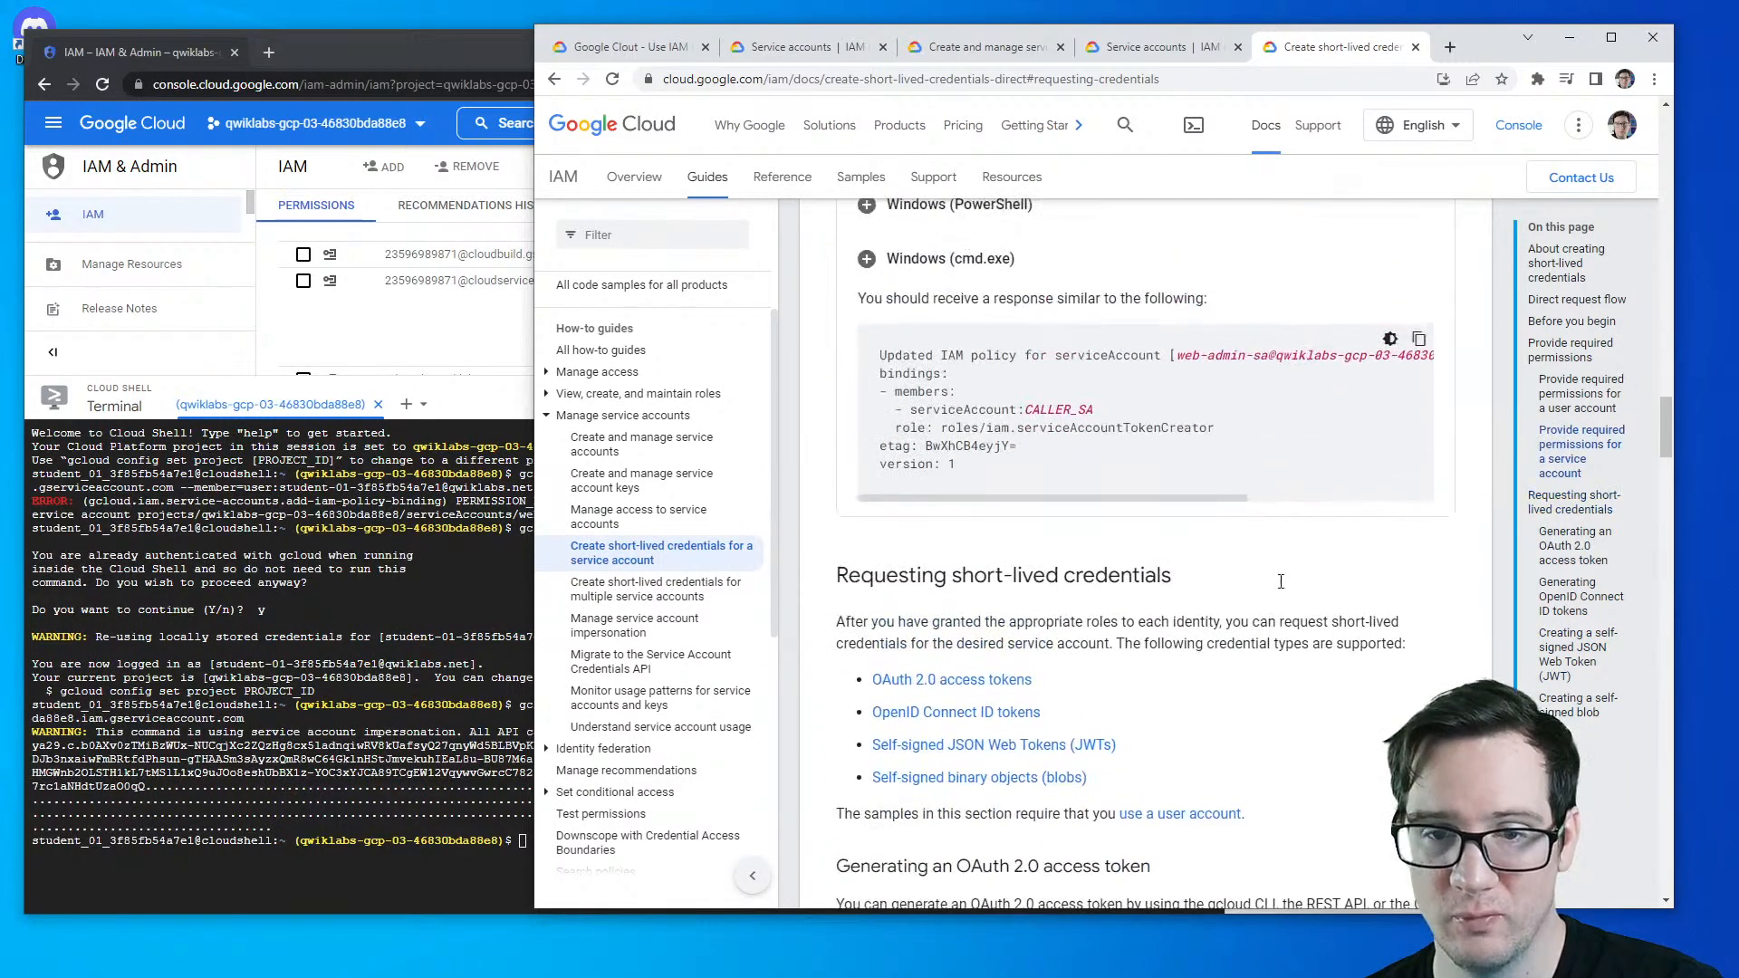
pyautogui.moveTo(935, 619); pyautogui.dragTo(1250, 614)
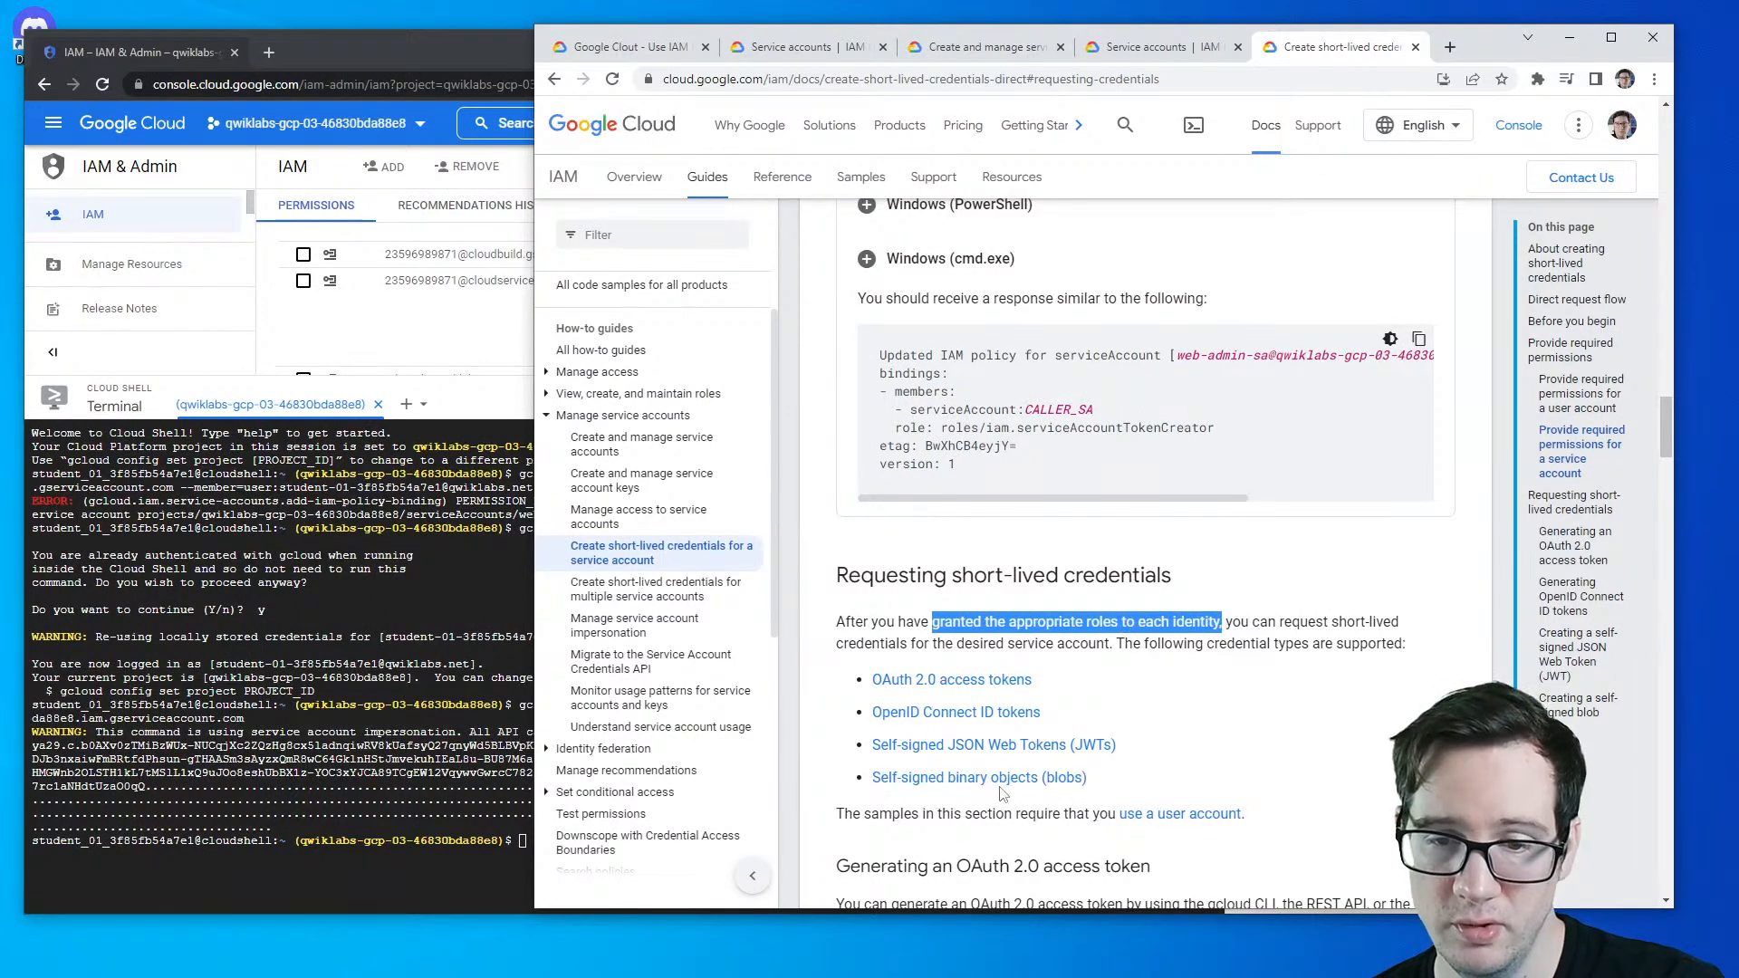
# - Follow the Self-signed JSON Web Tokens link and read when self-signed JWTs and self-signed blobs are useful
pyautogui.click(1015, 746)
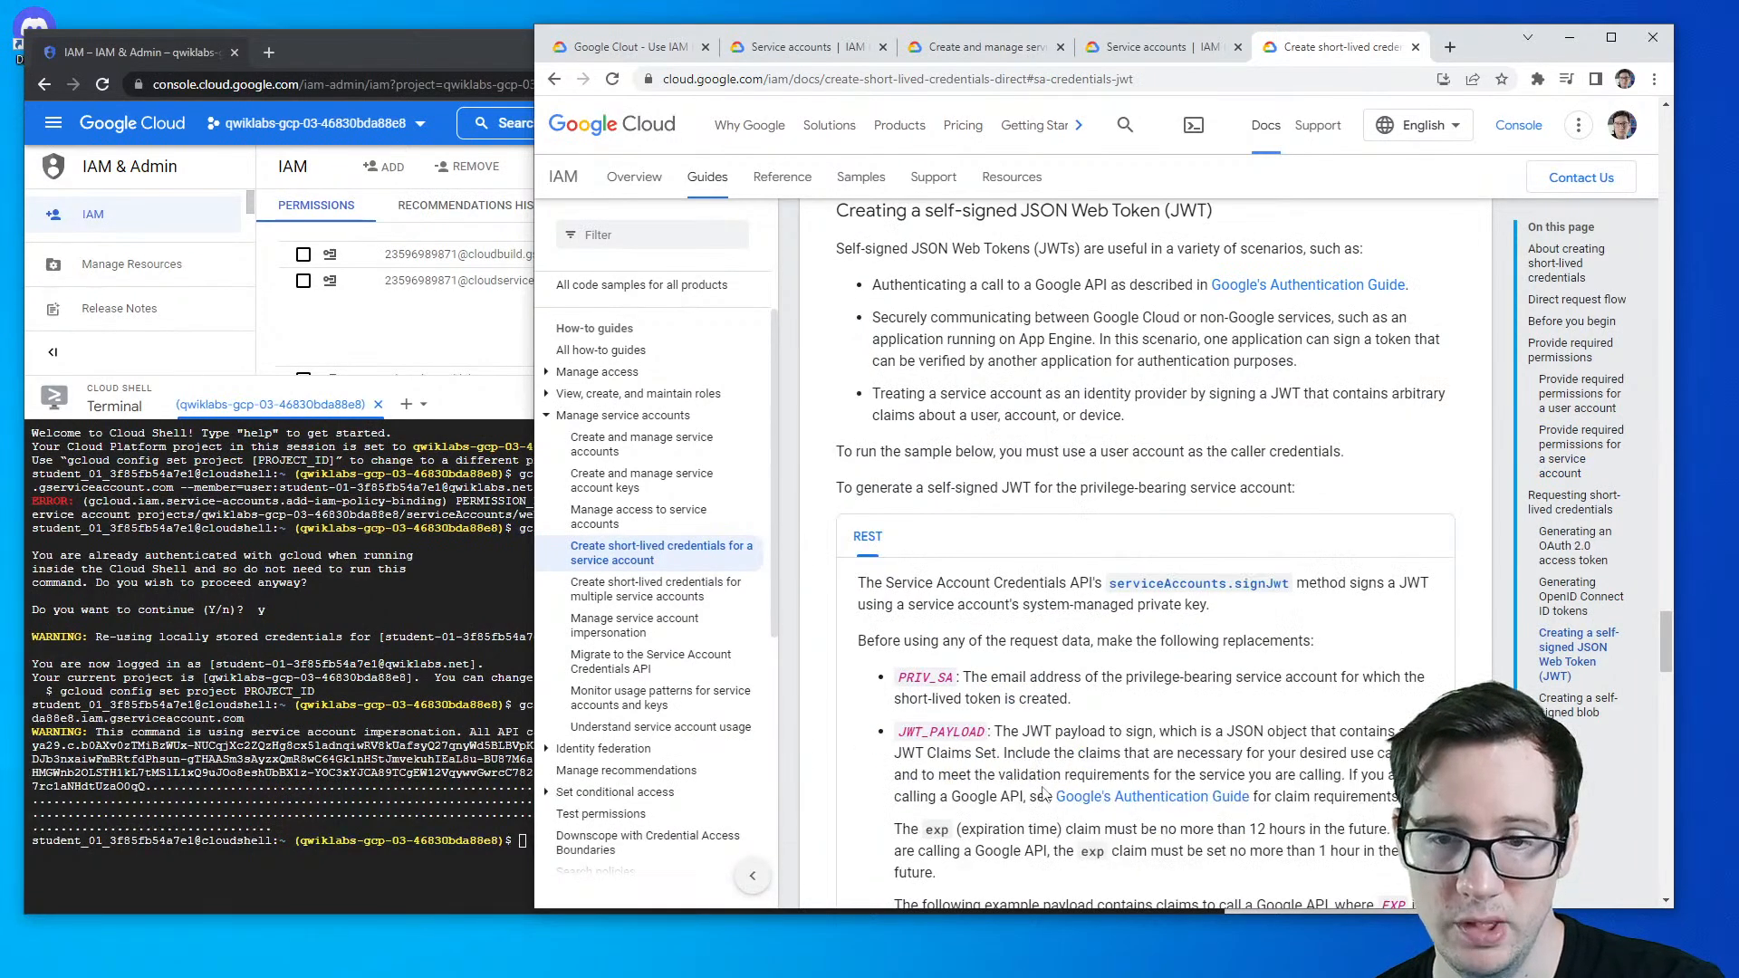
pyautogui.moveTo(932, 286); pyautogui.dragTo(1258, 287)
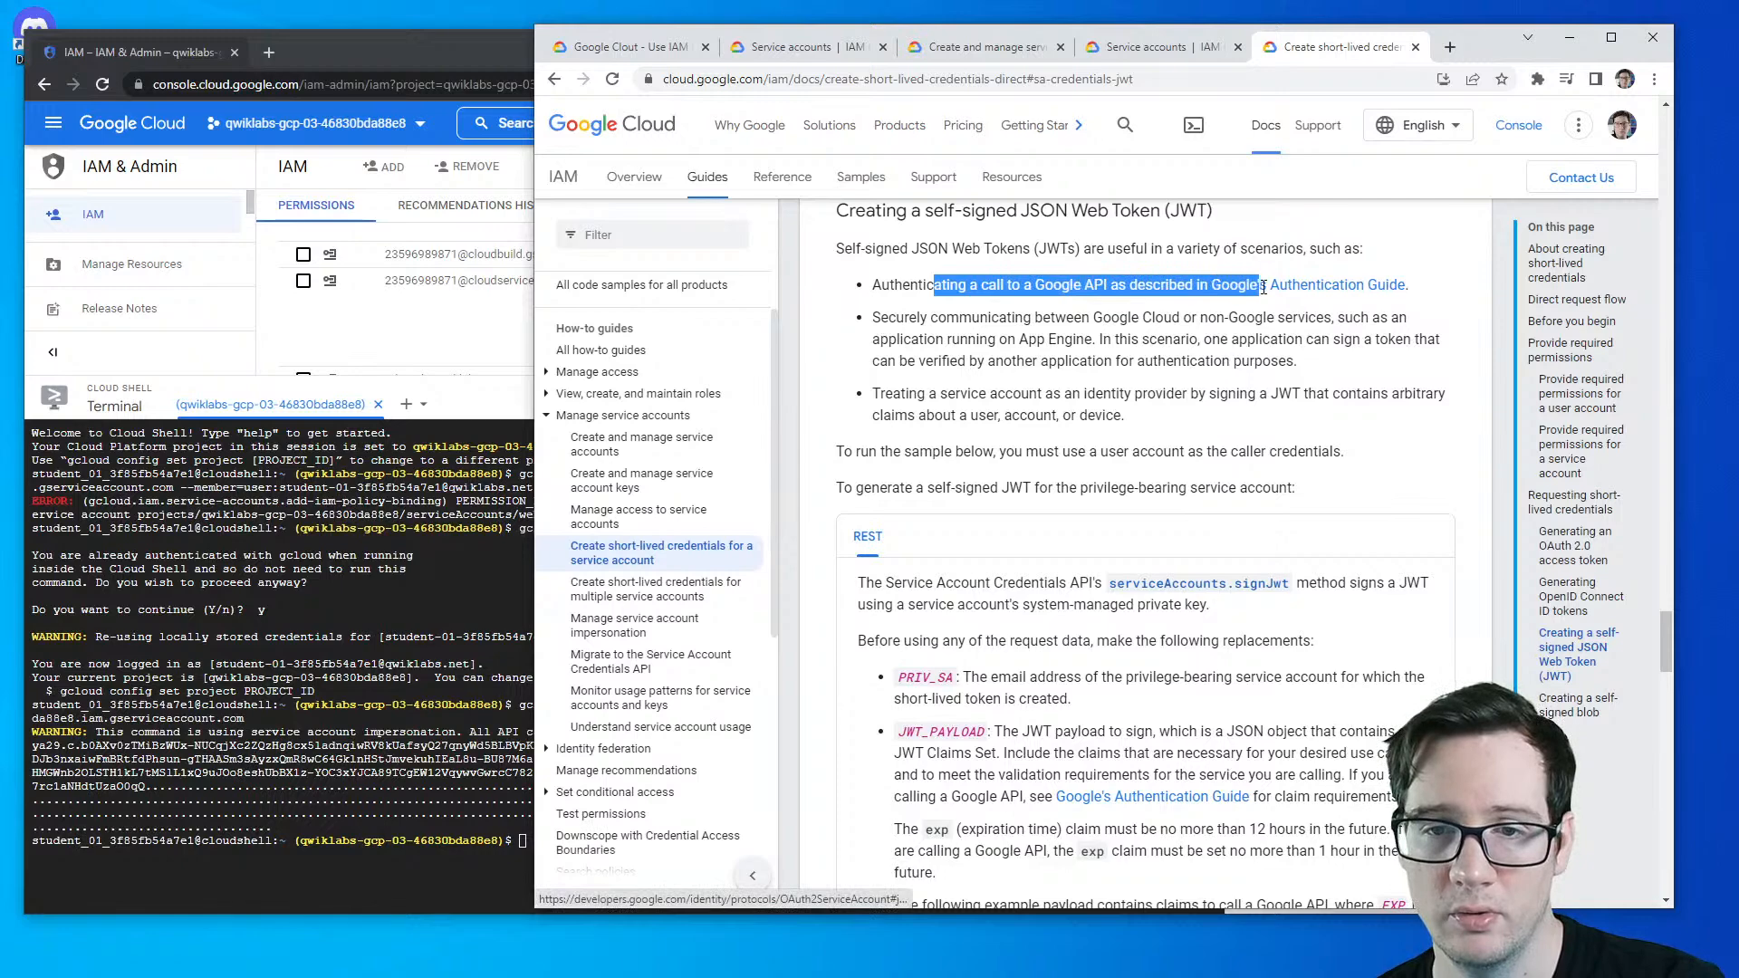
pyautogui.scroll(-5, 1002, 668)
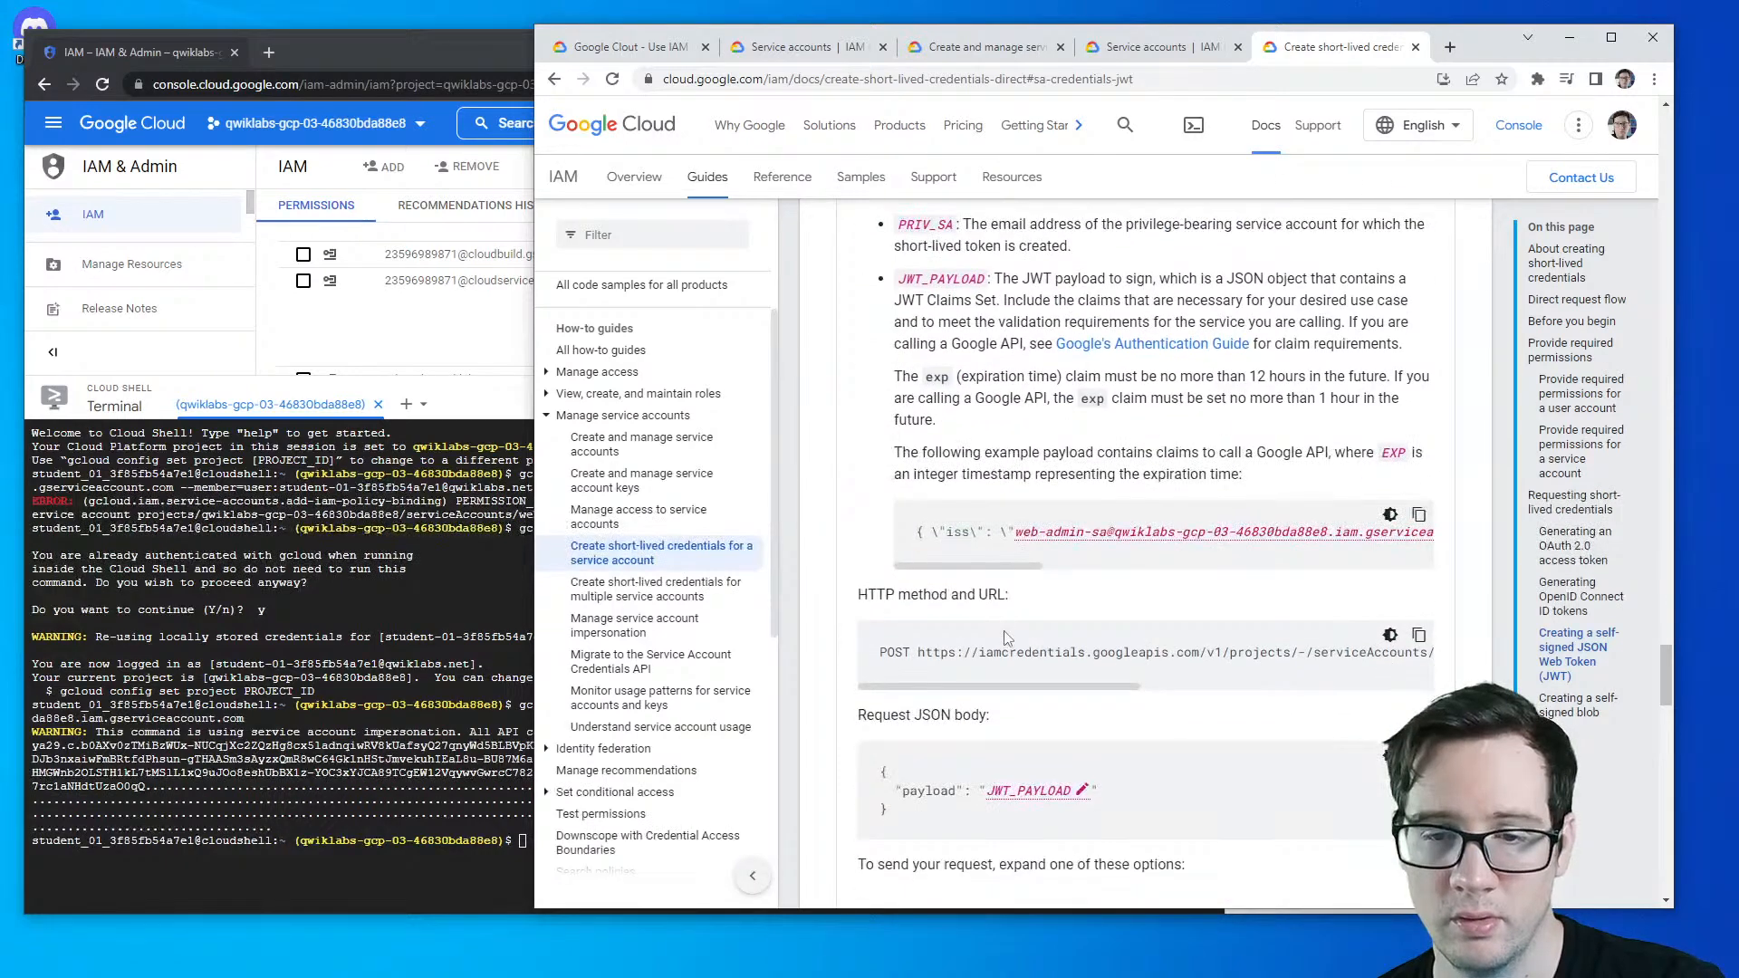
pyautogui.scroll(-4, 1007, 637)
pyautogui.scroll(-5, 1006, 637)
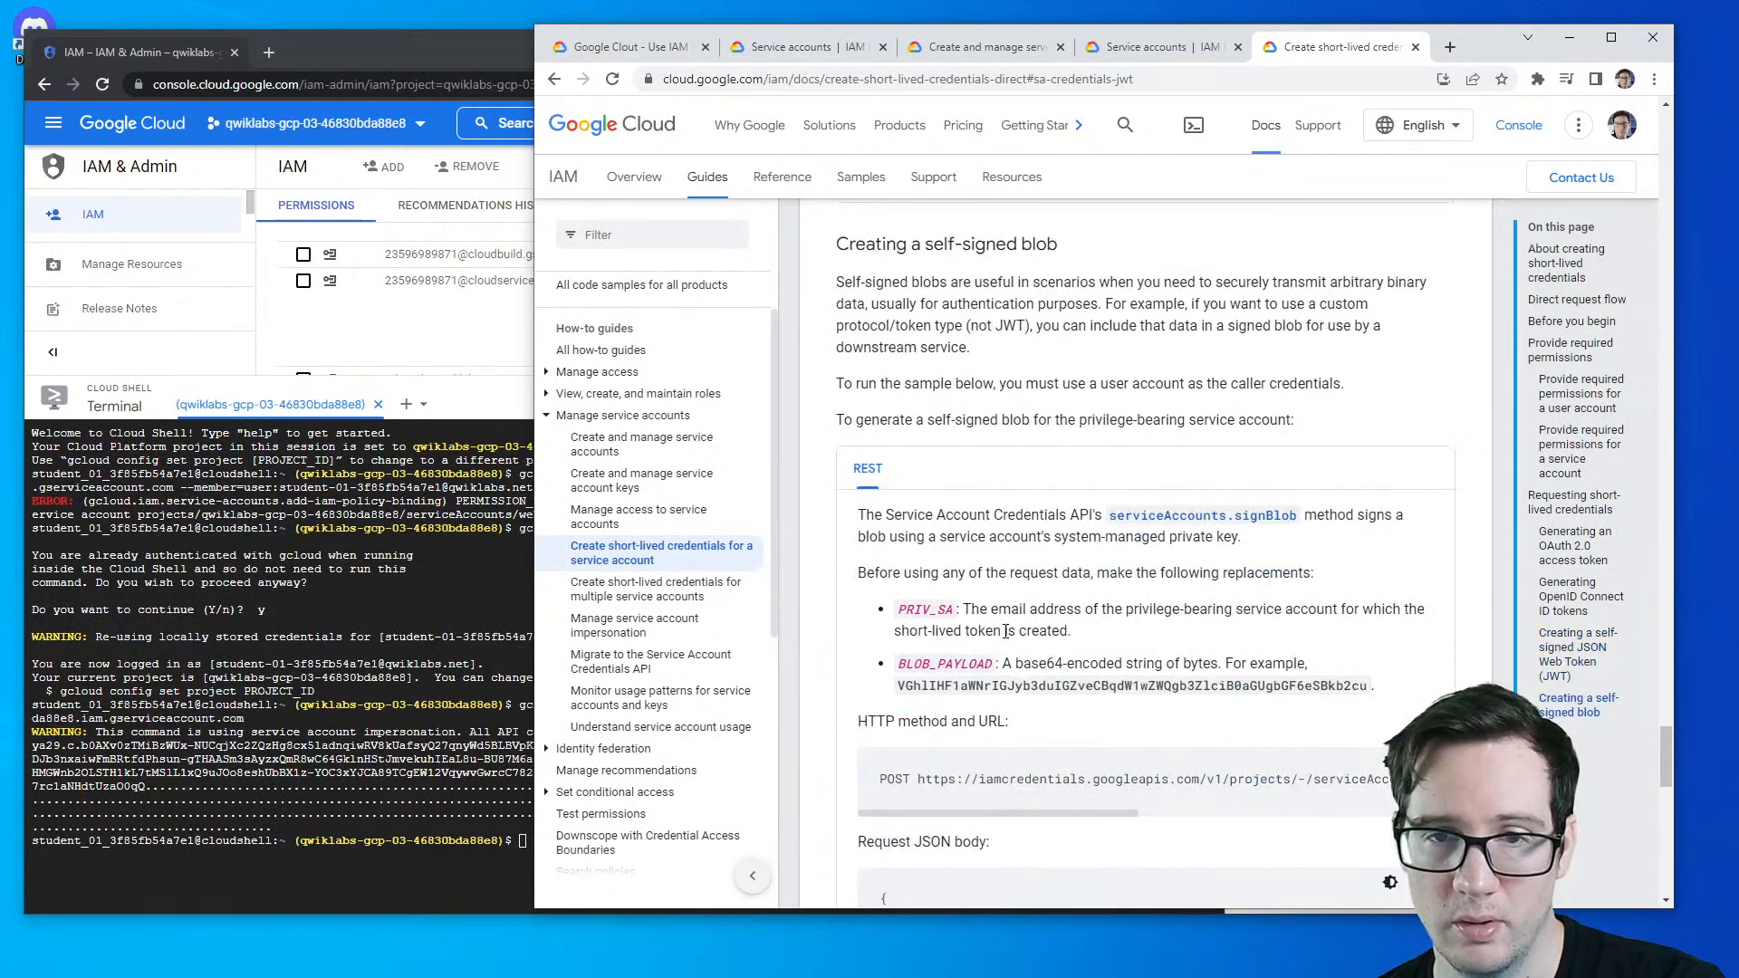
pyautogui.moveTo(950, 282); pyautogui.dragTo(985, 304)
pyautogui.scroll(12, 942, 553)
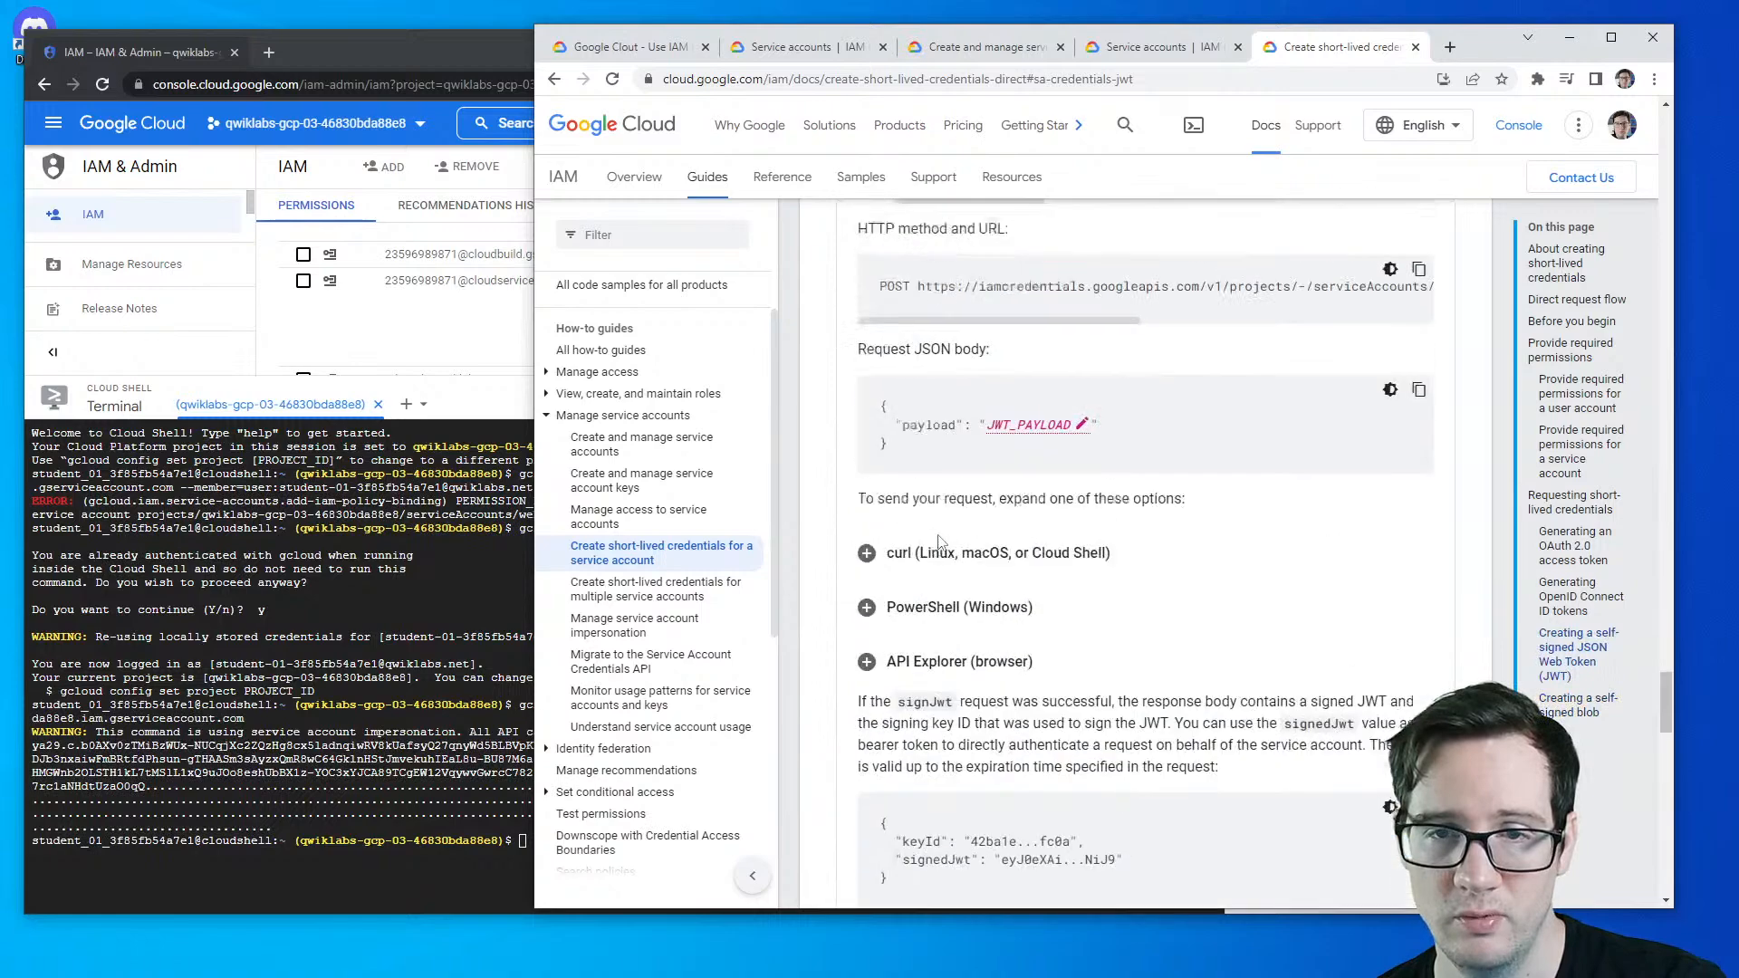
pyautogui.scroll(5, 942, 569)
pyautogui.scroll(1, 940, 584)
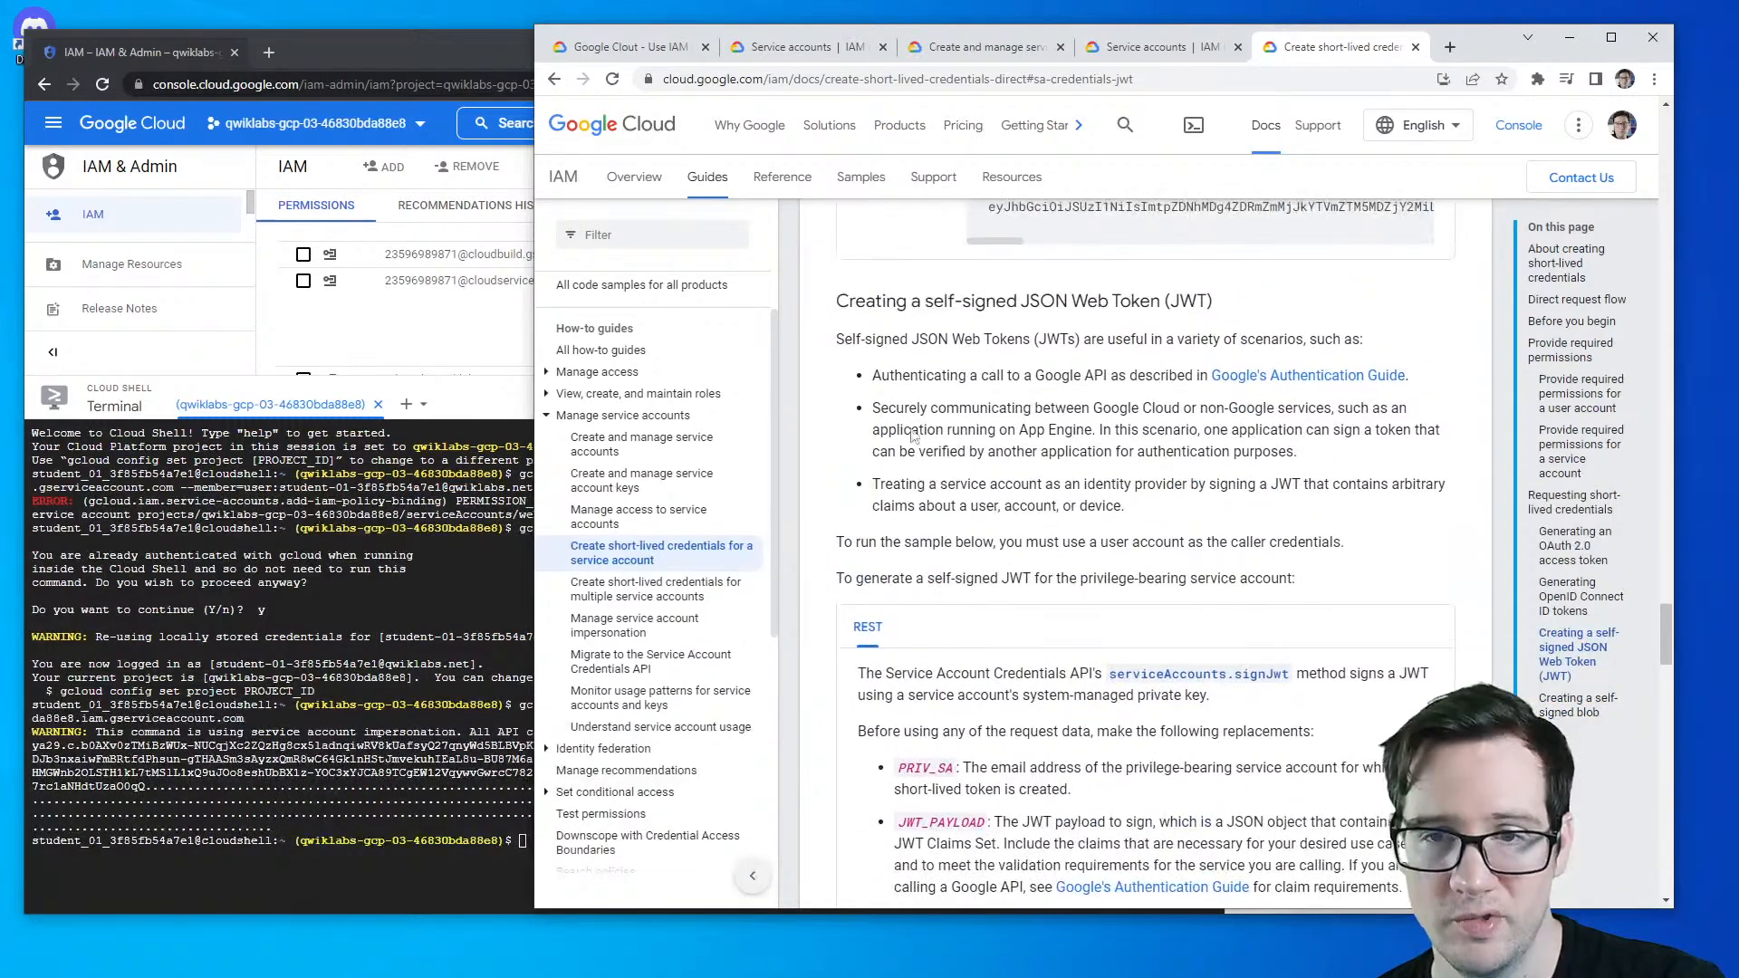
pyautogui.moveTo(1108, 339); pyautogui.dragTo(1359, 340)
pyautogui.moveTo(942, 375); pyautogui.dragTo(1416, 379)
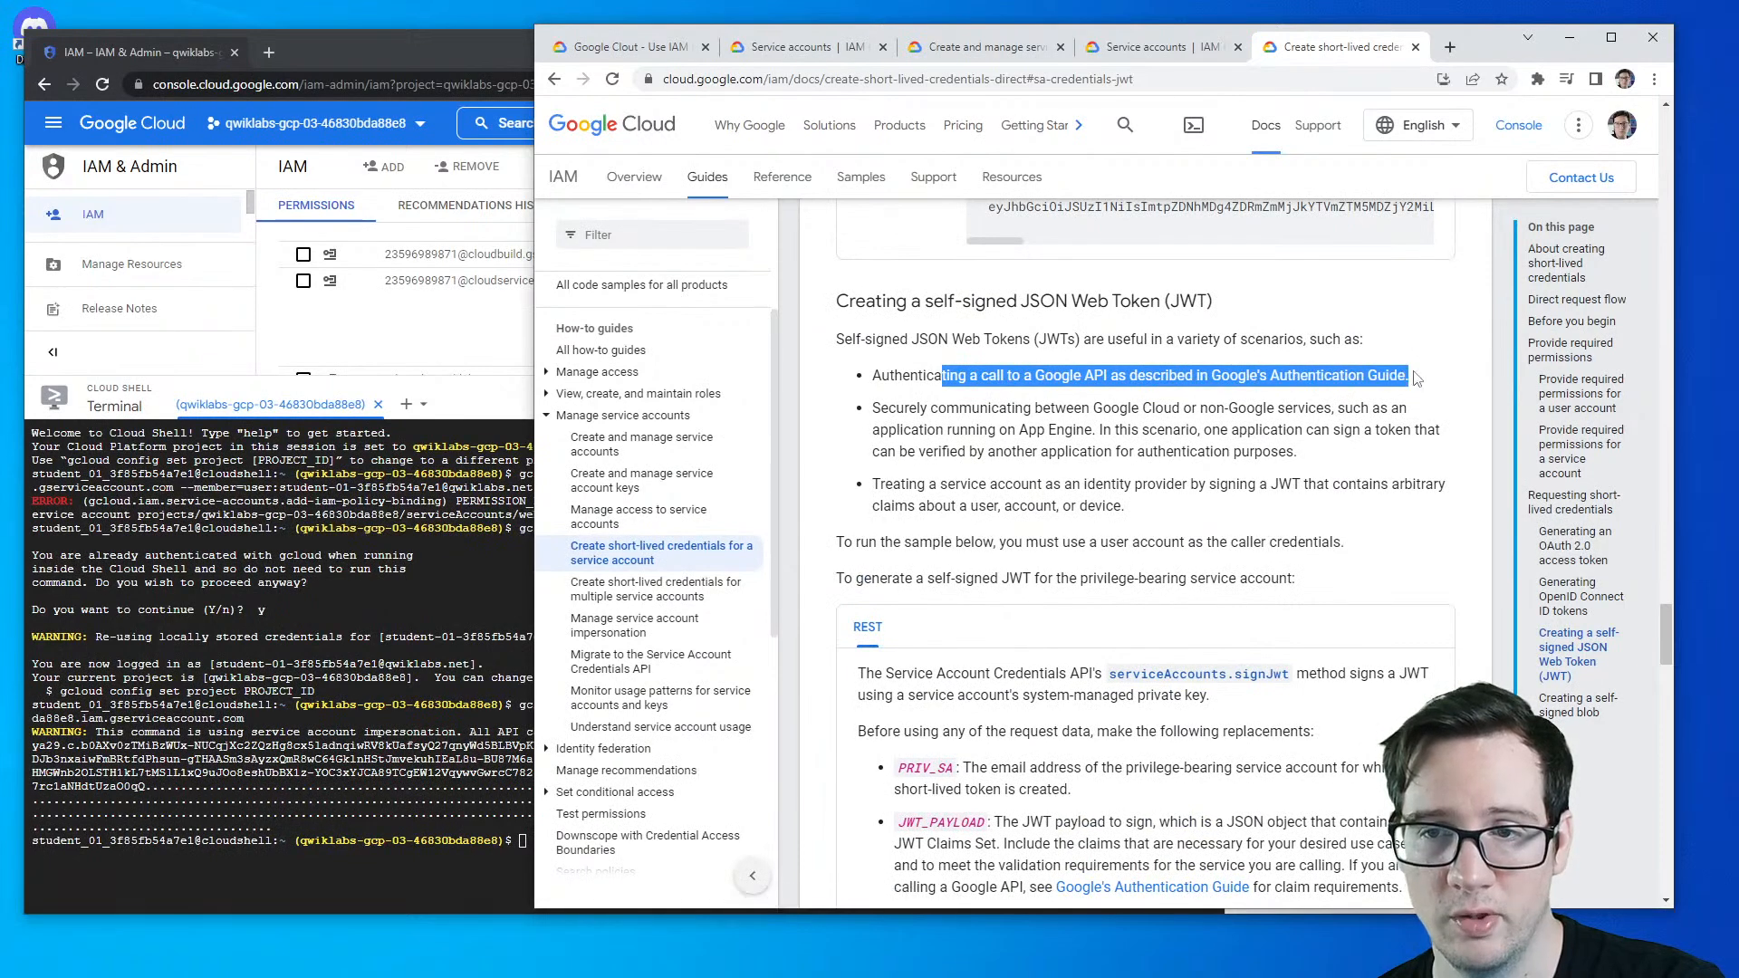
pyautogui.moveTo(883, 407); pyautogui.dragTo(1274, 409)
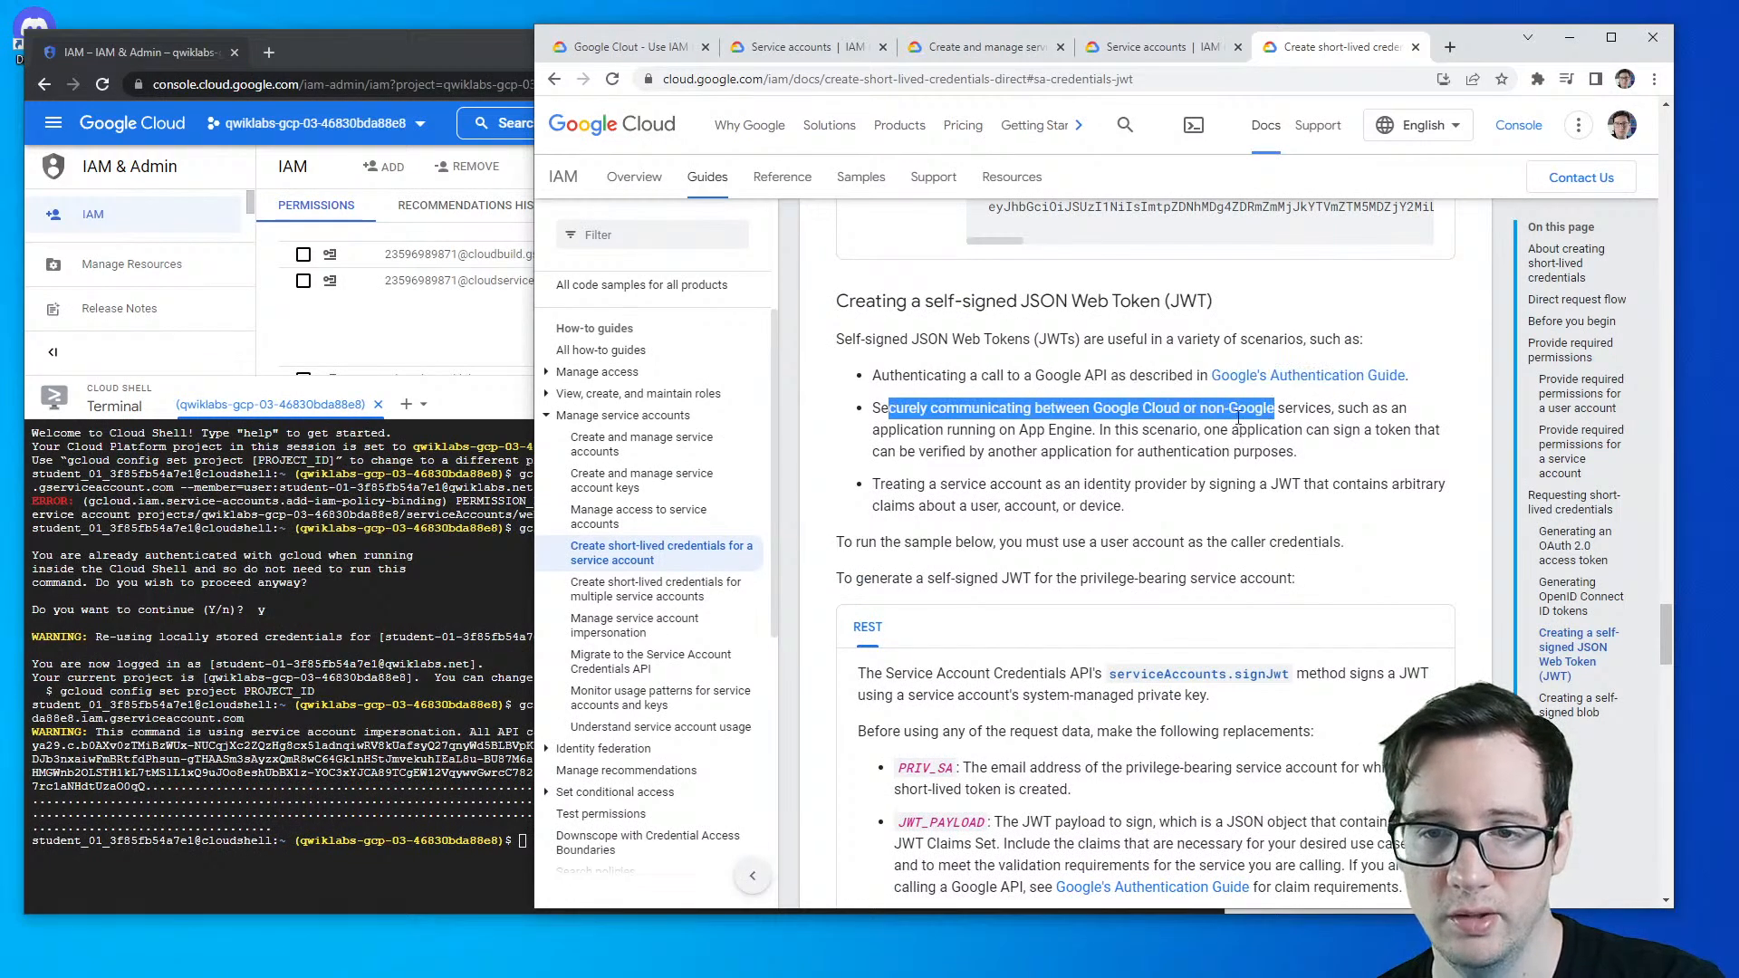
# - Open Google's Authentication Guide from the JWT section in a new tab, skim its JWT example and return to the IAM documentation
pyautogui.click(1272, 412)
pyautogui.rightClick(1272, 373)
pyautogui.click(1331, 387)
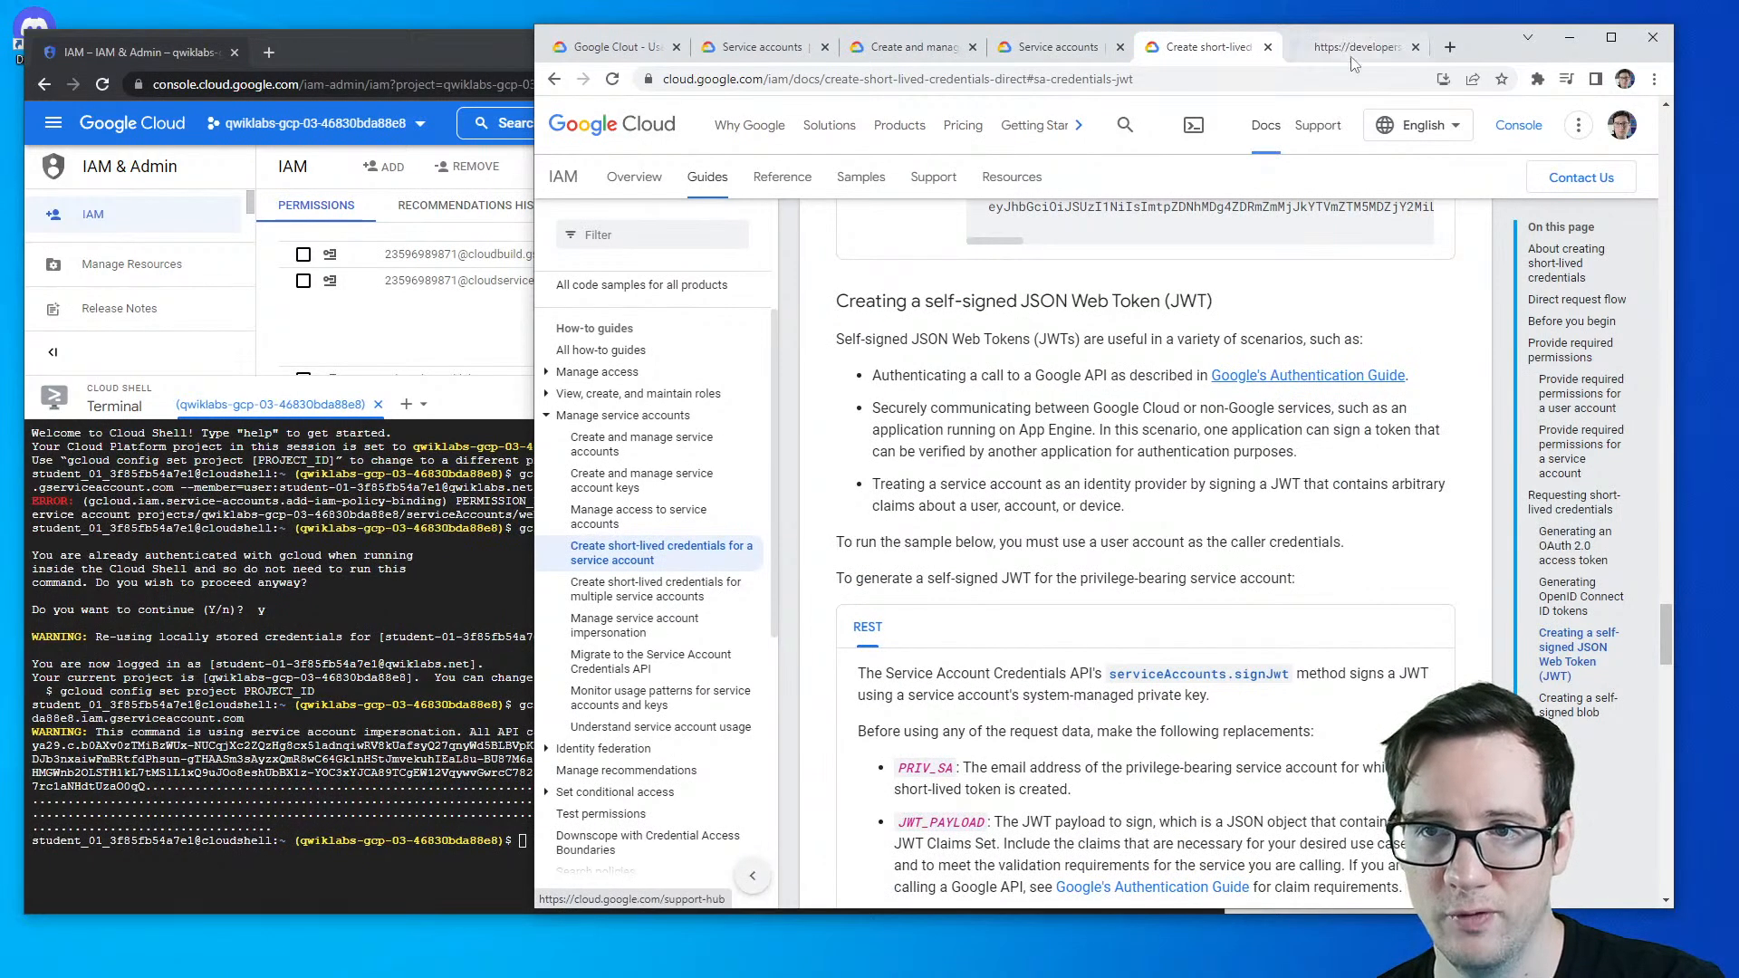
pyautogui.click(1352, 49)
pyautogui.scroll(-8, 1099, 497)
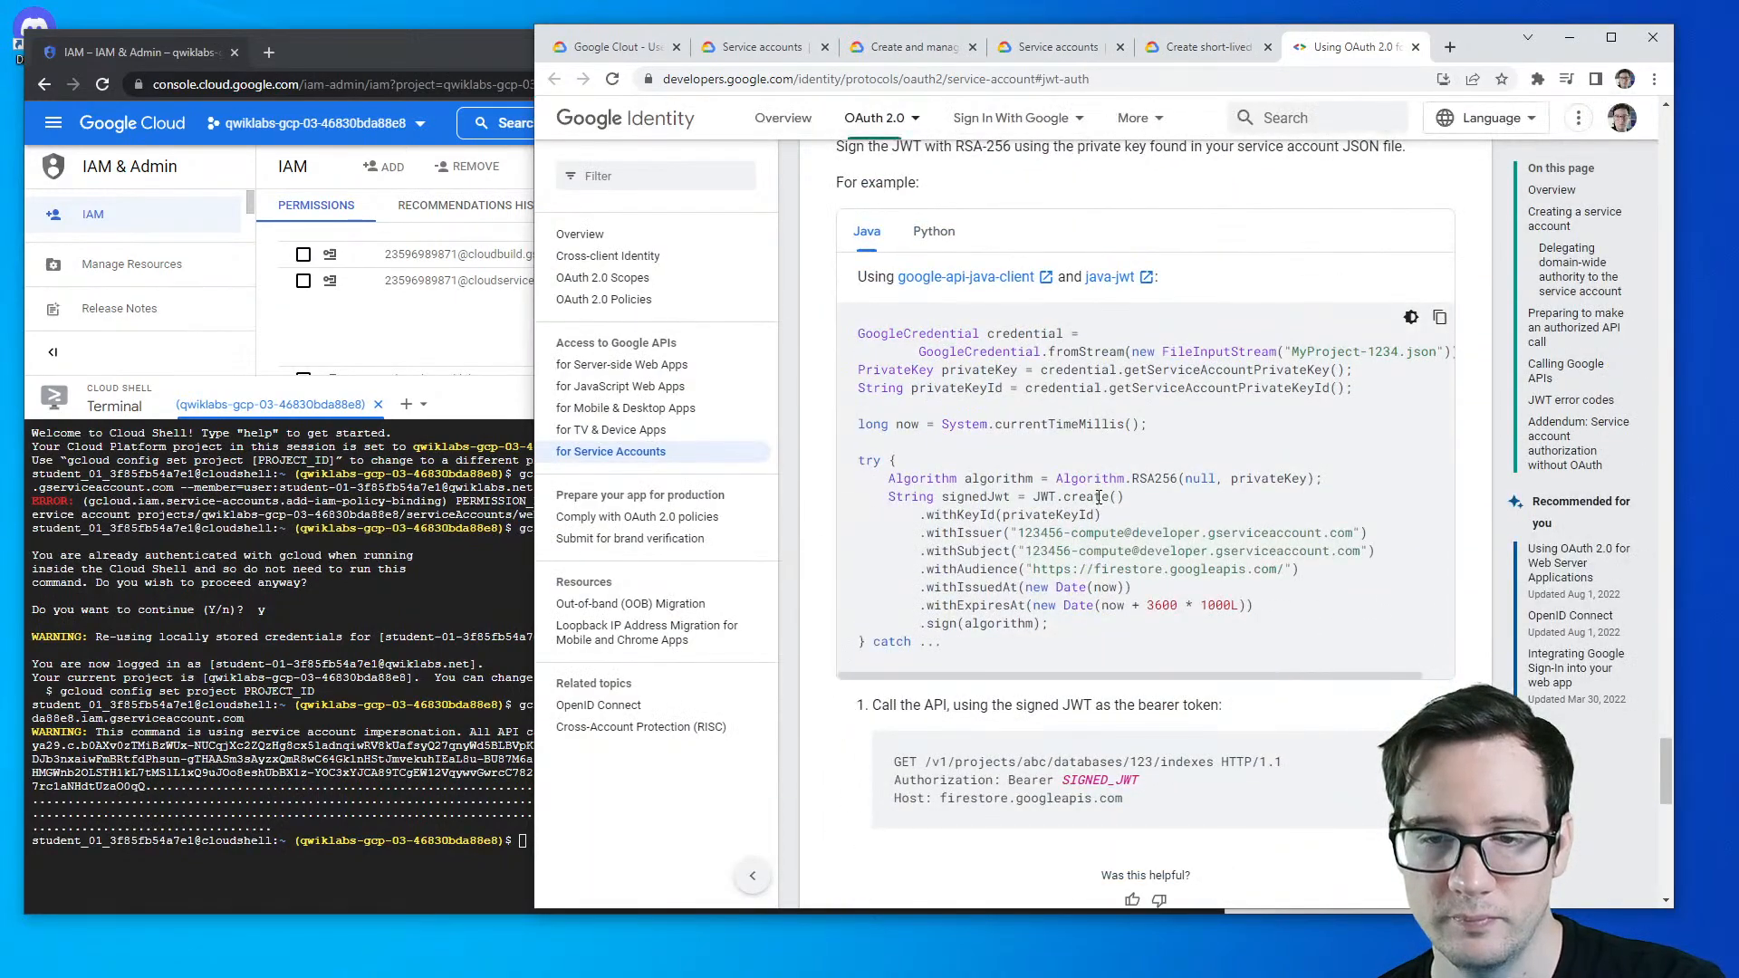
pyautogui.scroll(-4, 1099, 497)
pyautogui.scroll(8, 1098, 498)
pyautogui.click(1204, 46)
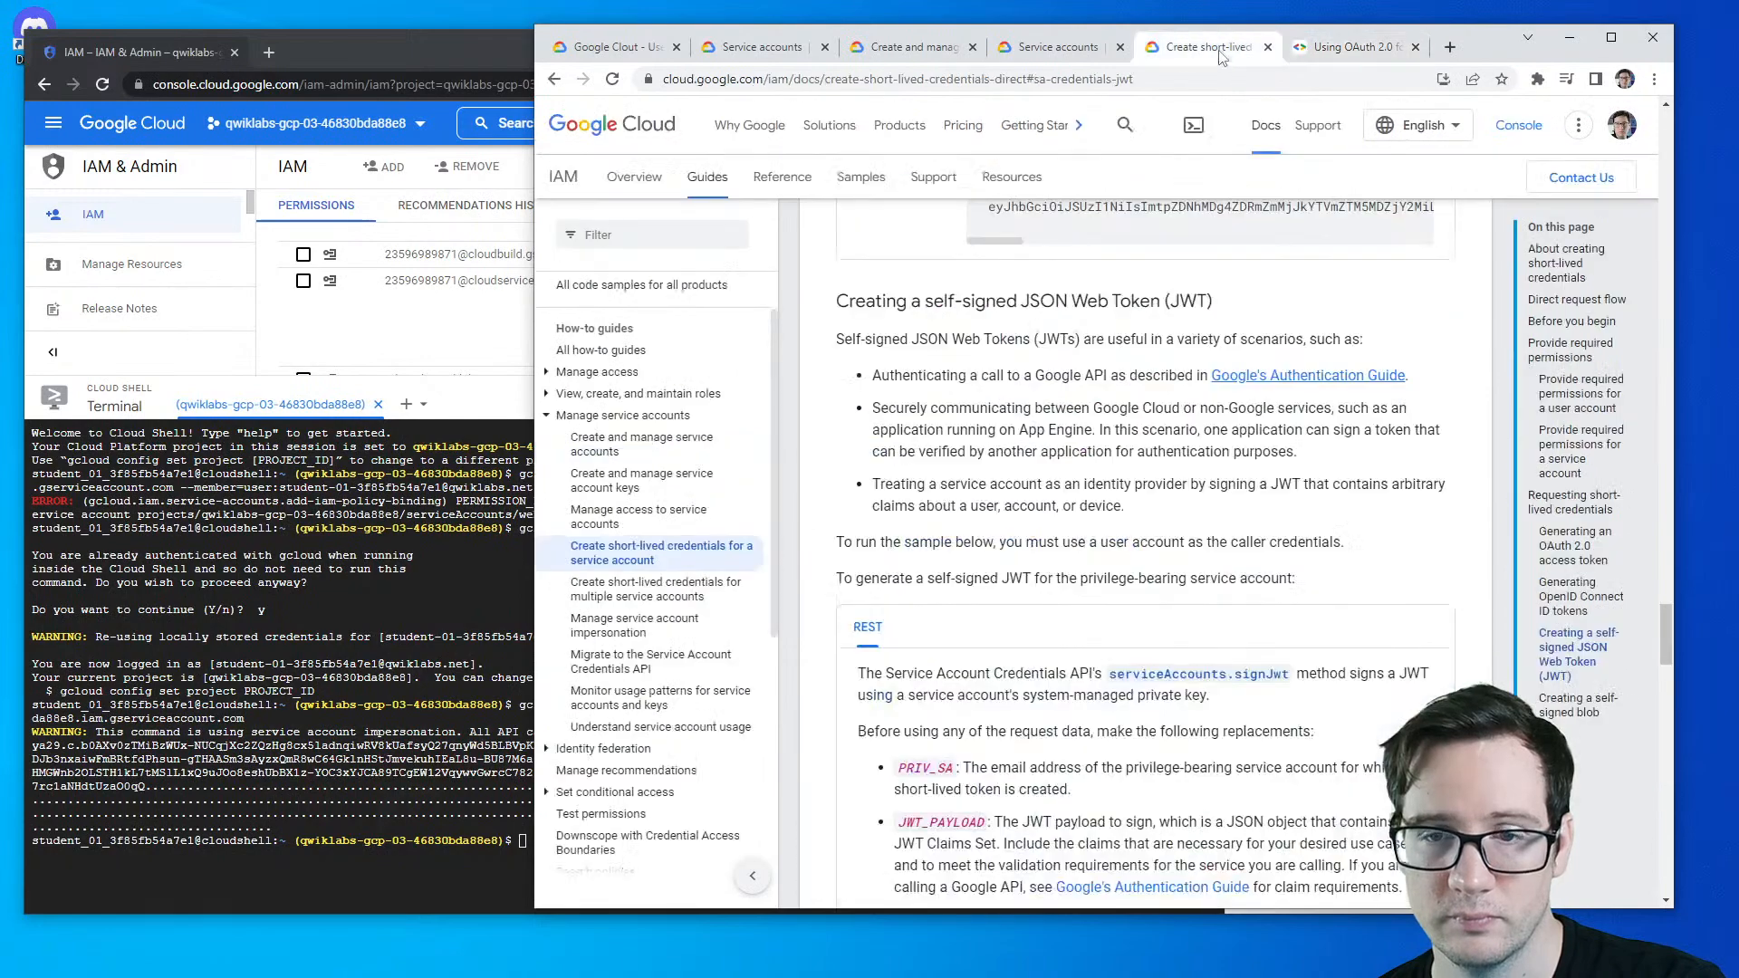
# - Examine the signJwt request's replacements, URL and JSON body alongside the signBlob instructions, checking the lab's challenge scenario
pyautogui.scroll(-4, 1096, 381)
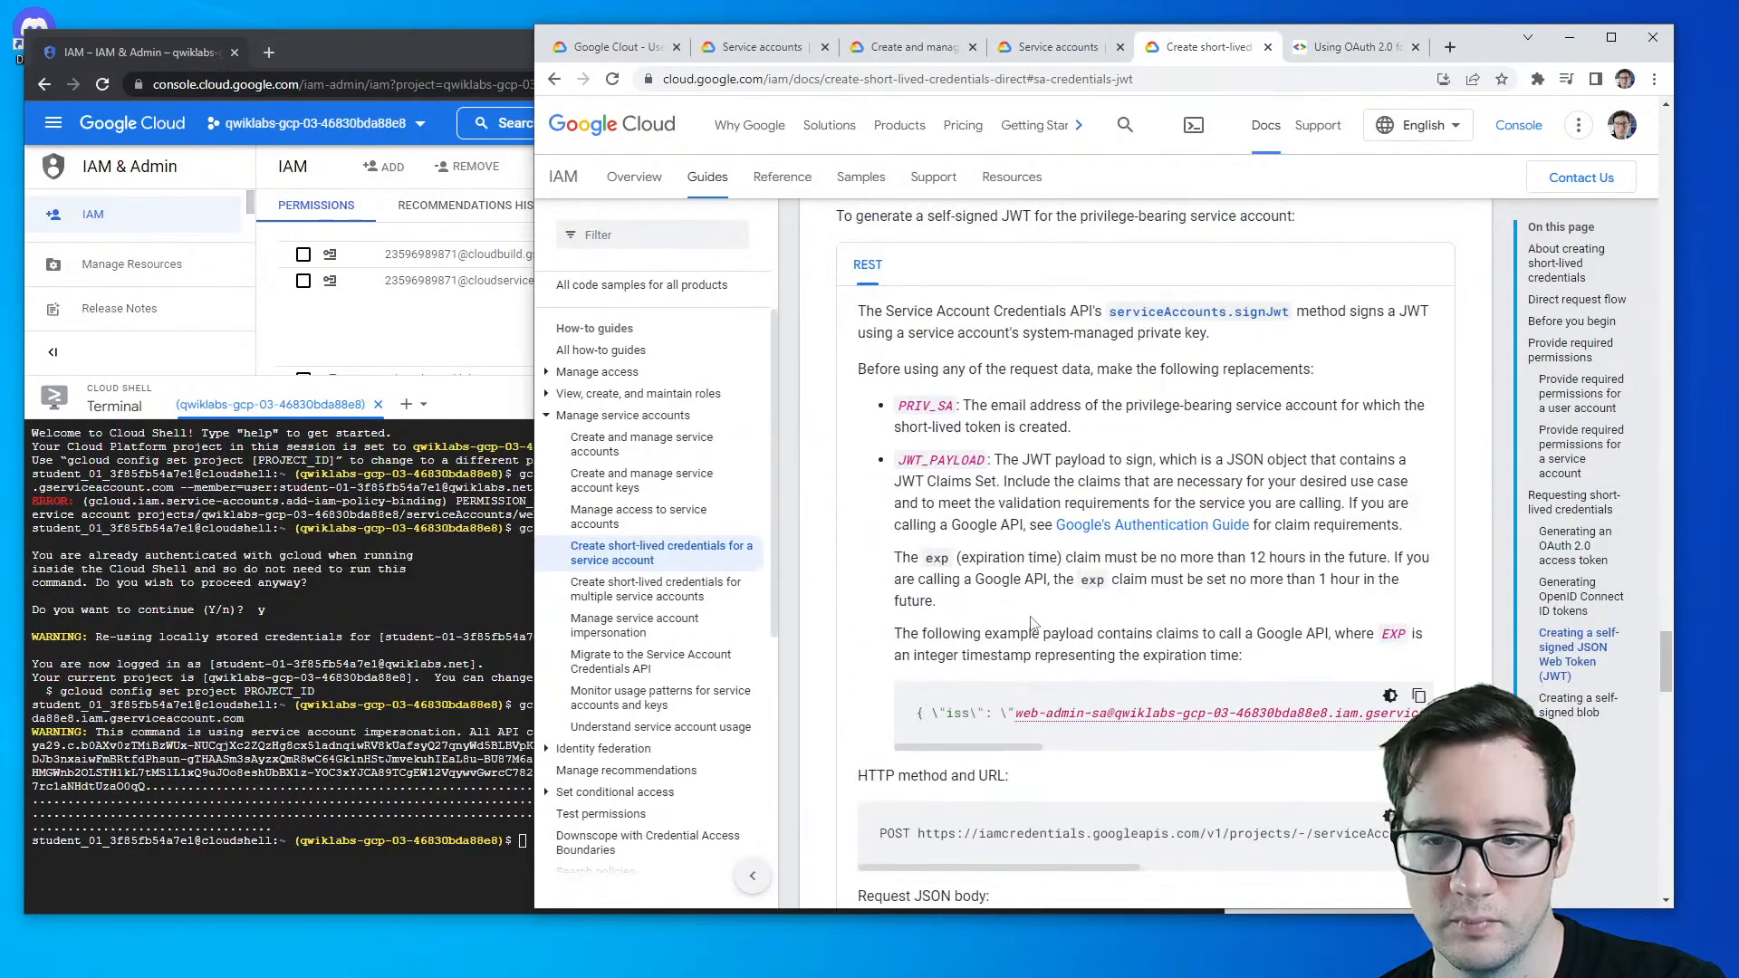
pyautogui.click(624, 53)
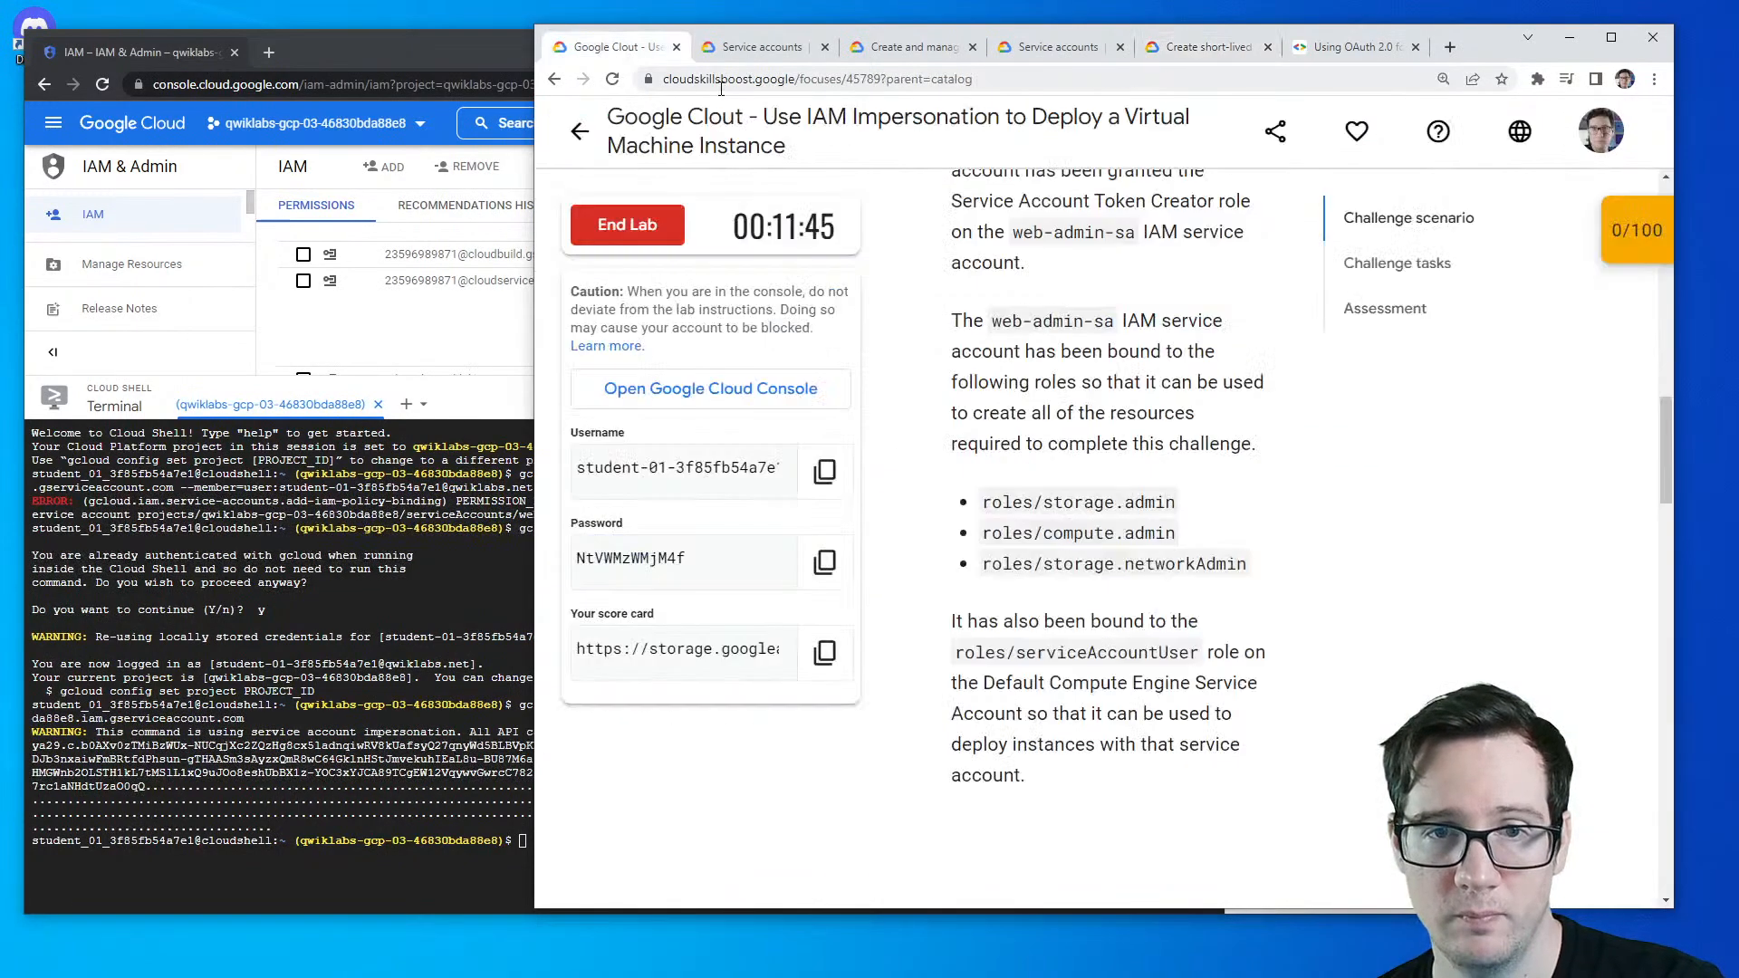
pyautogui.click(1211, 48)
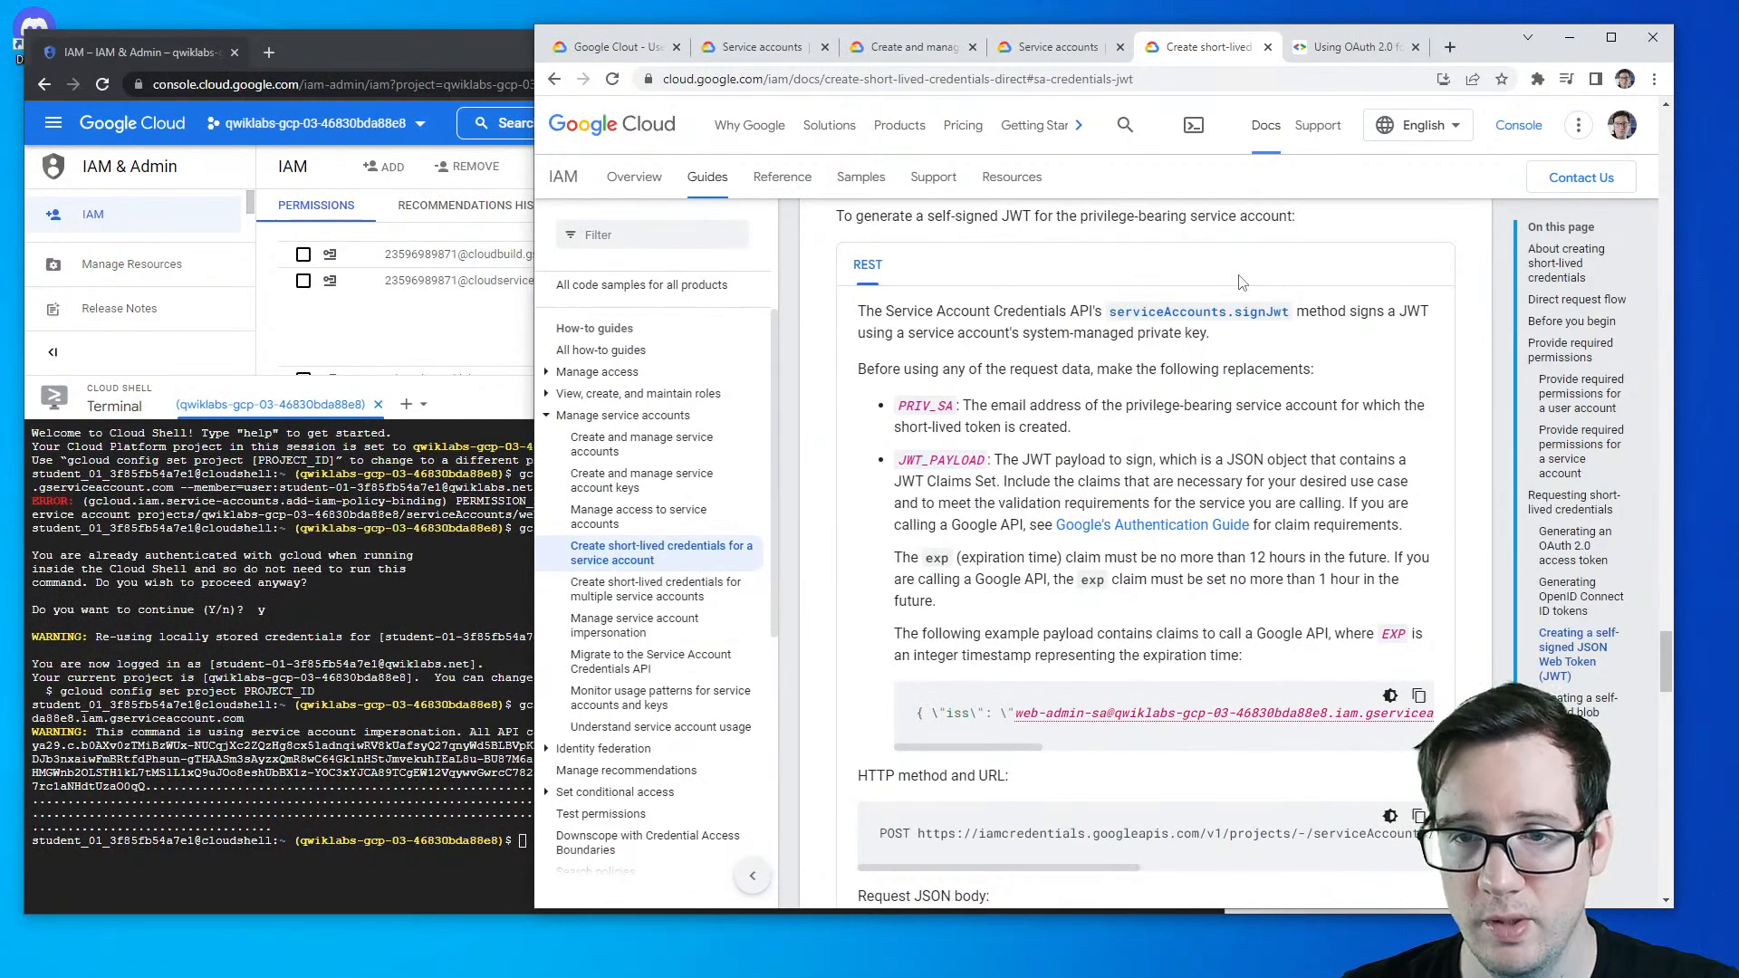
pyautogui.moveTo(1024, 465); pyautogui.dragTo(1304, 459)
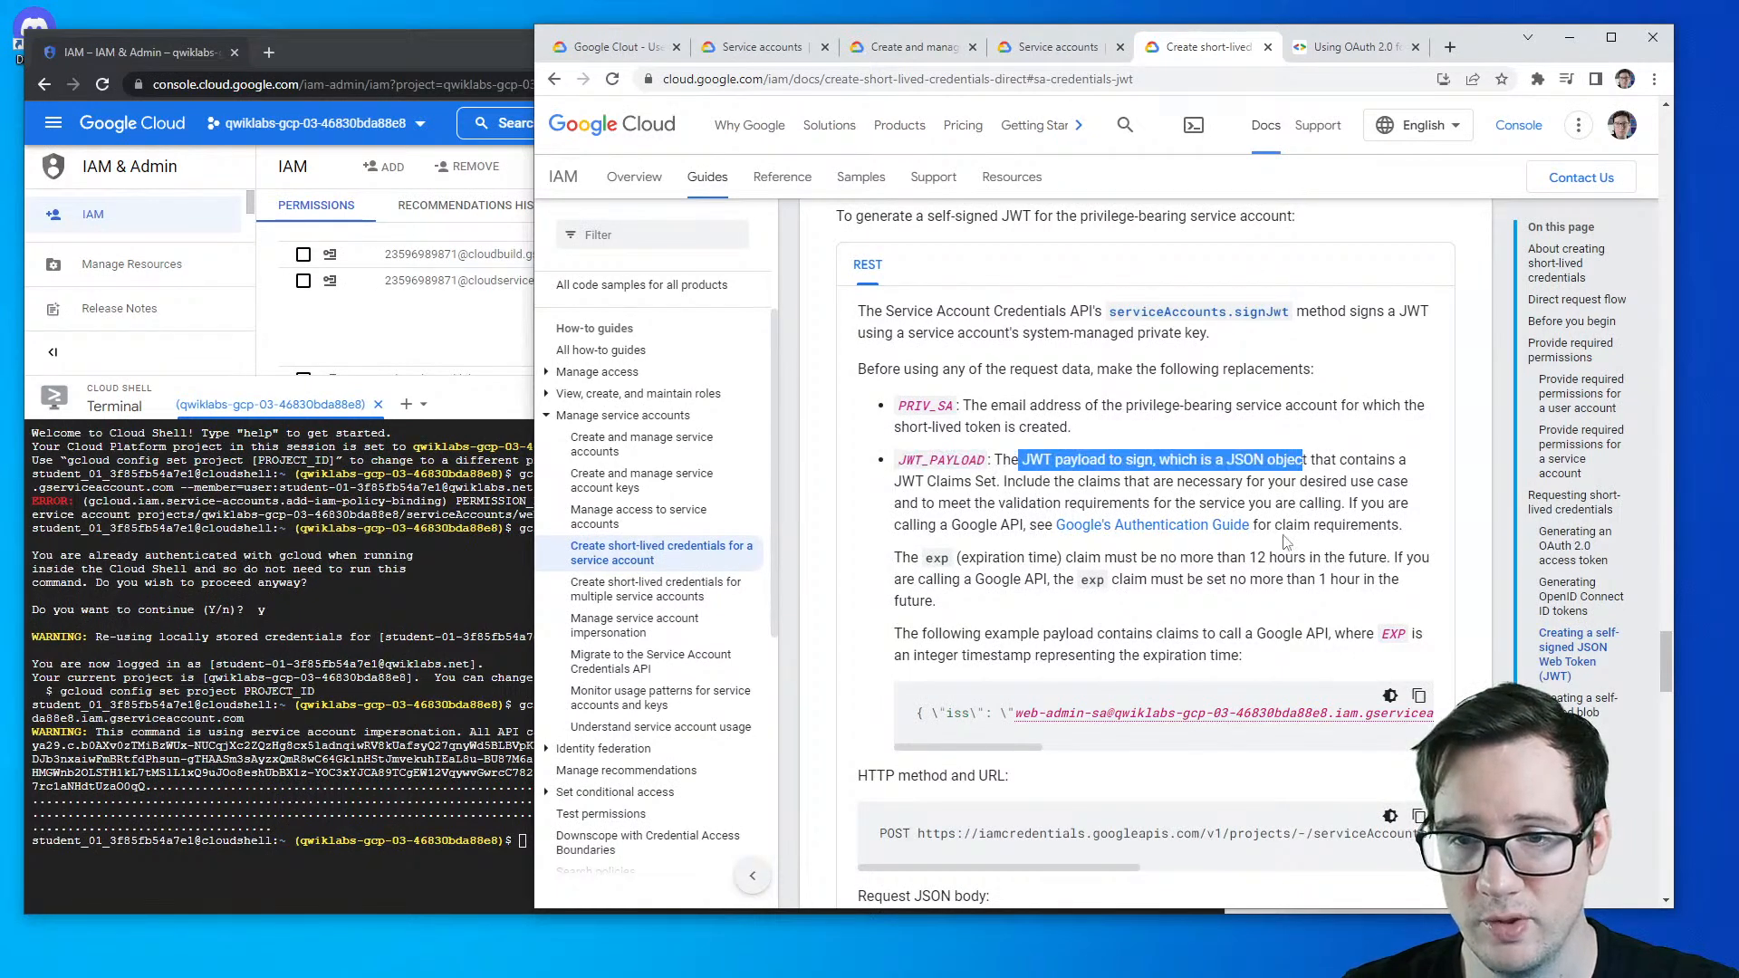
pyautogui.moveTo(979, 763); pyautogui.dragTo(936, 744)
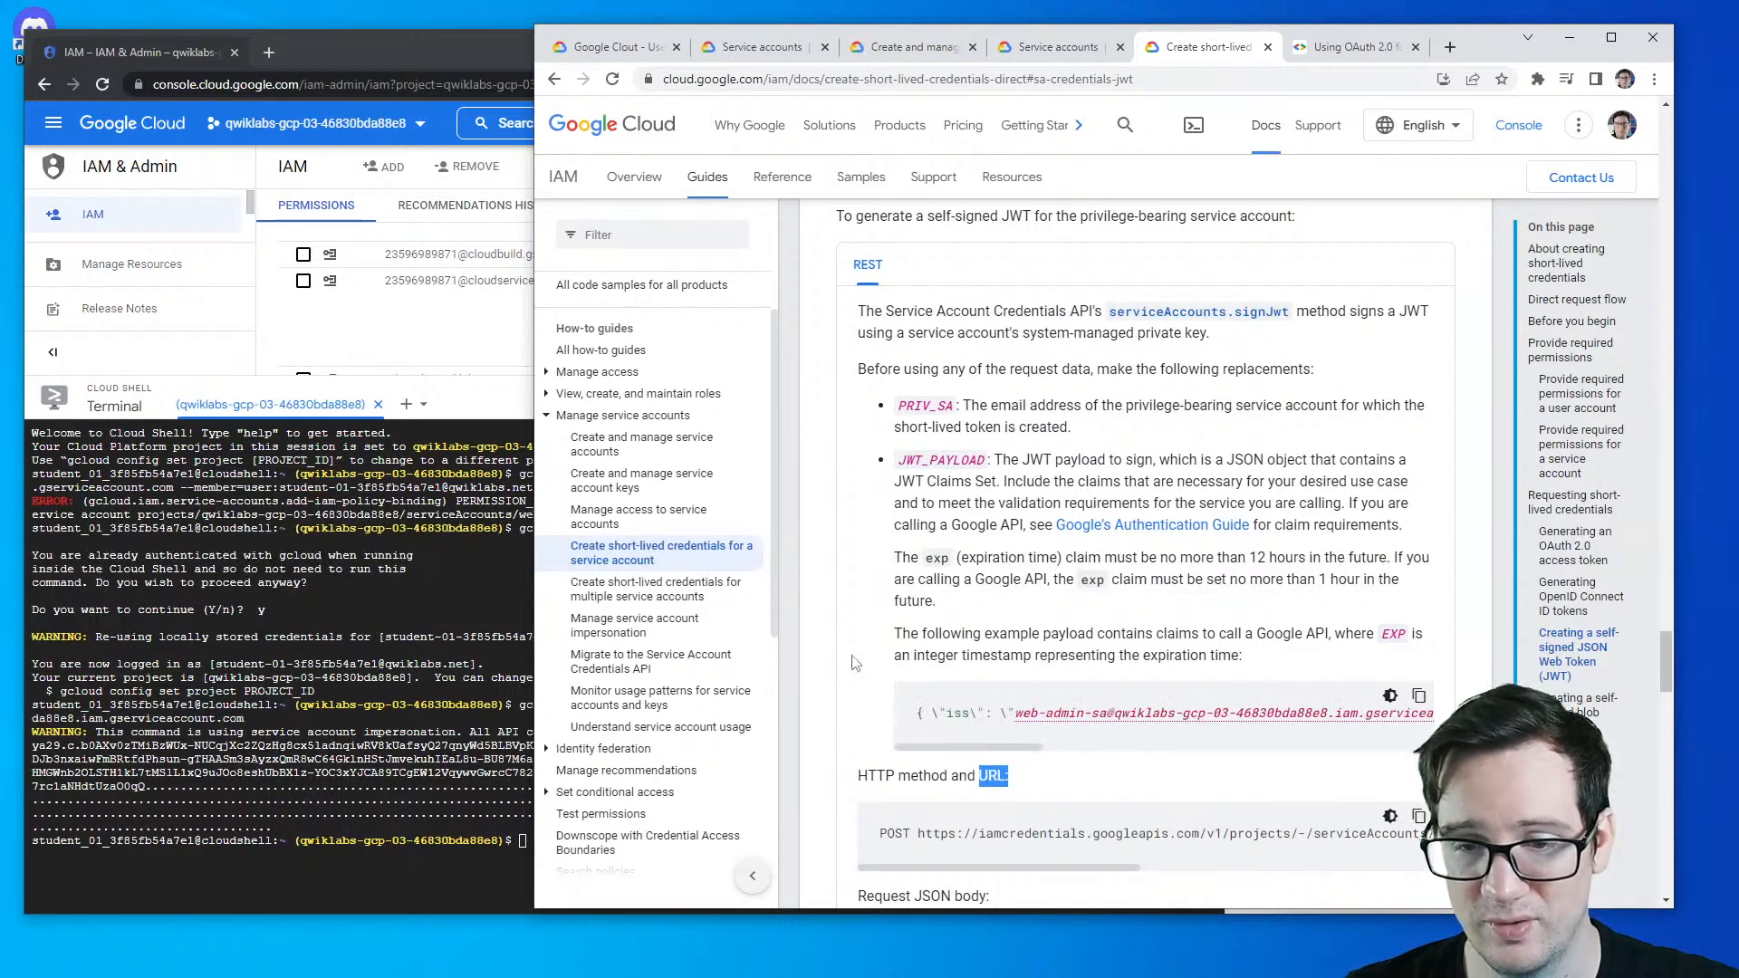
pyautogui.scroll(-3, 883, 498)
pyautogui.moveTo(1107, 561); pyautogui.dragTo(1186, 599)
pyautogui.scroll(-2, 993, 521)
pyautogui.scroll(-7, 993, 521)
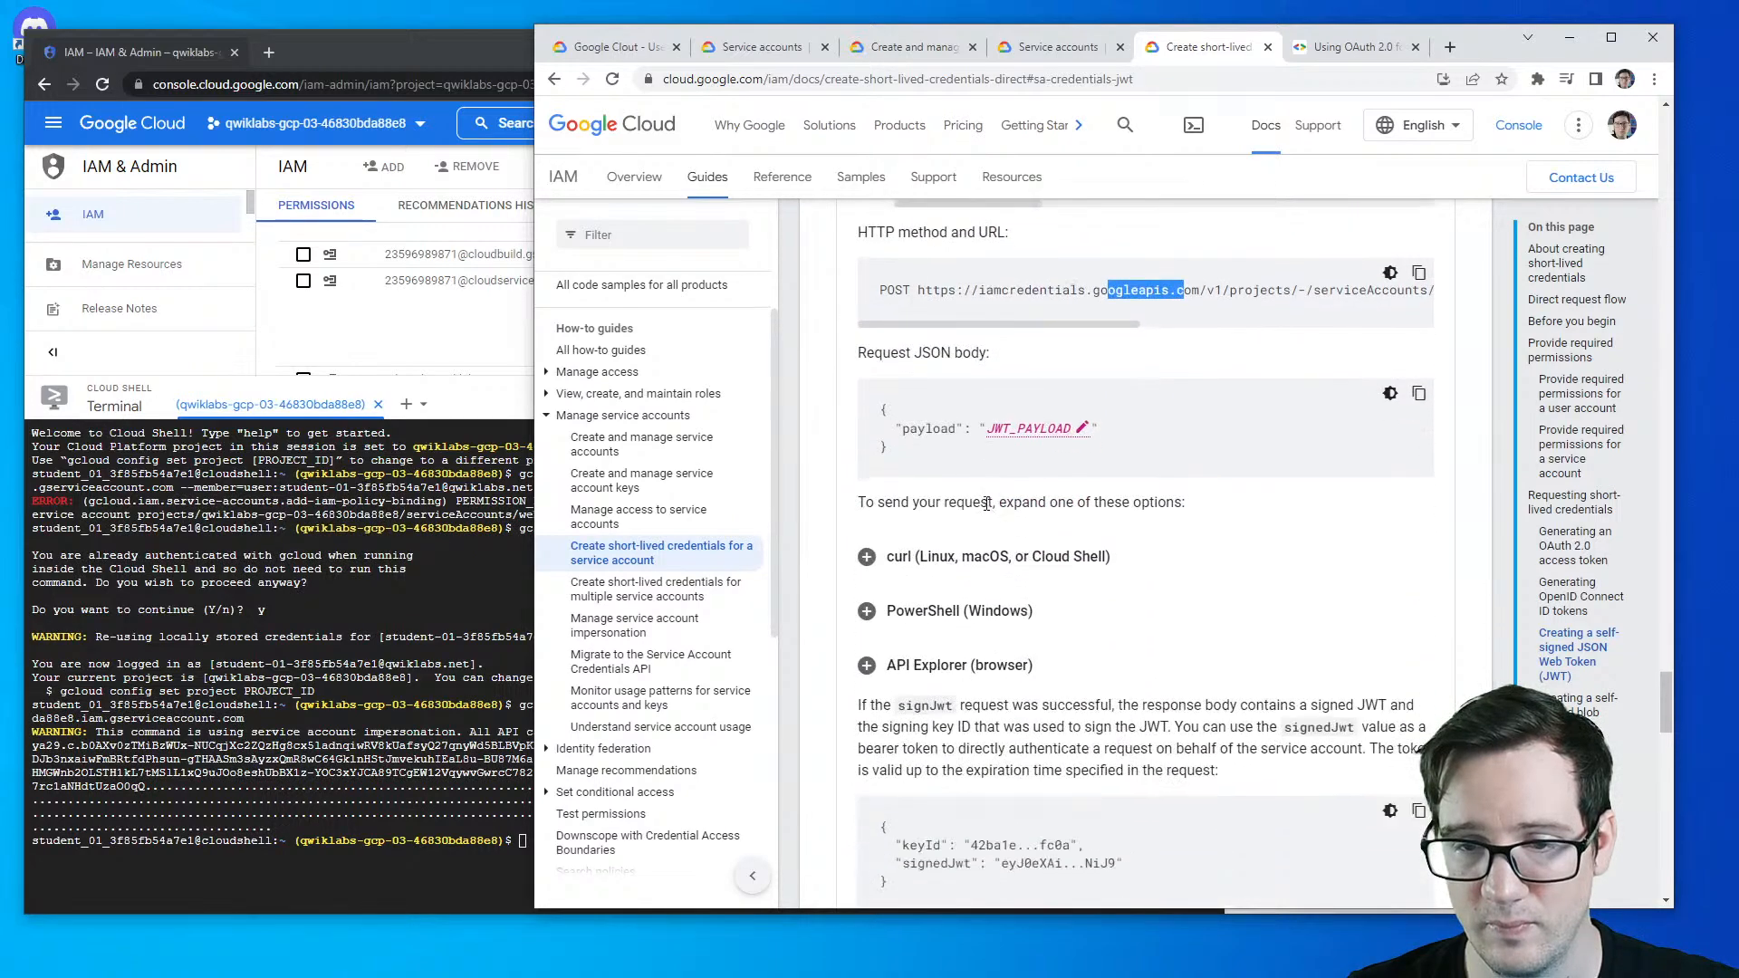
pyautogui.scroll(-4, 1042, 634)
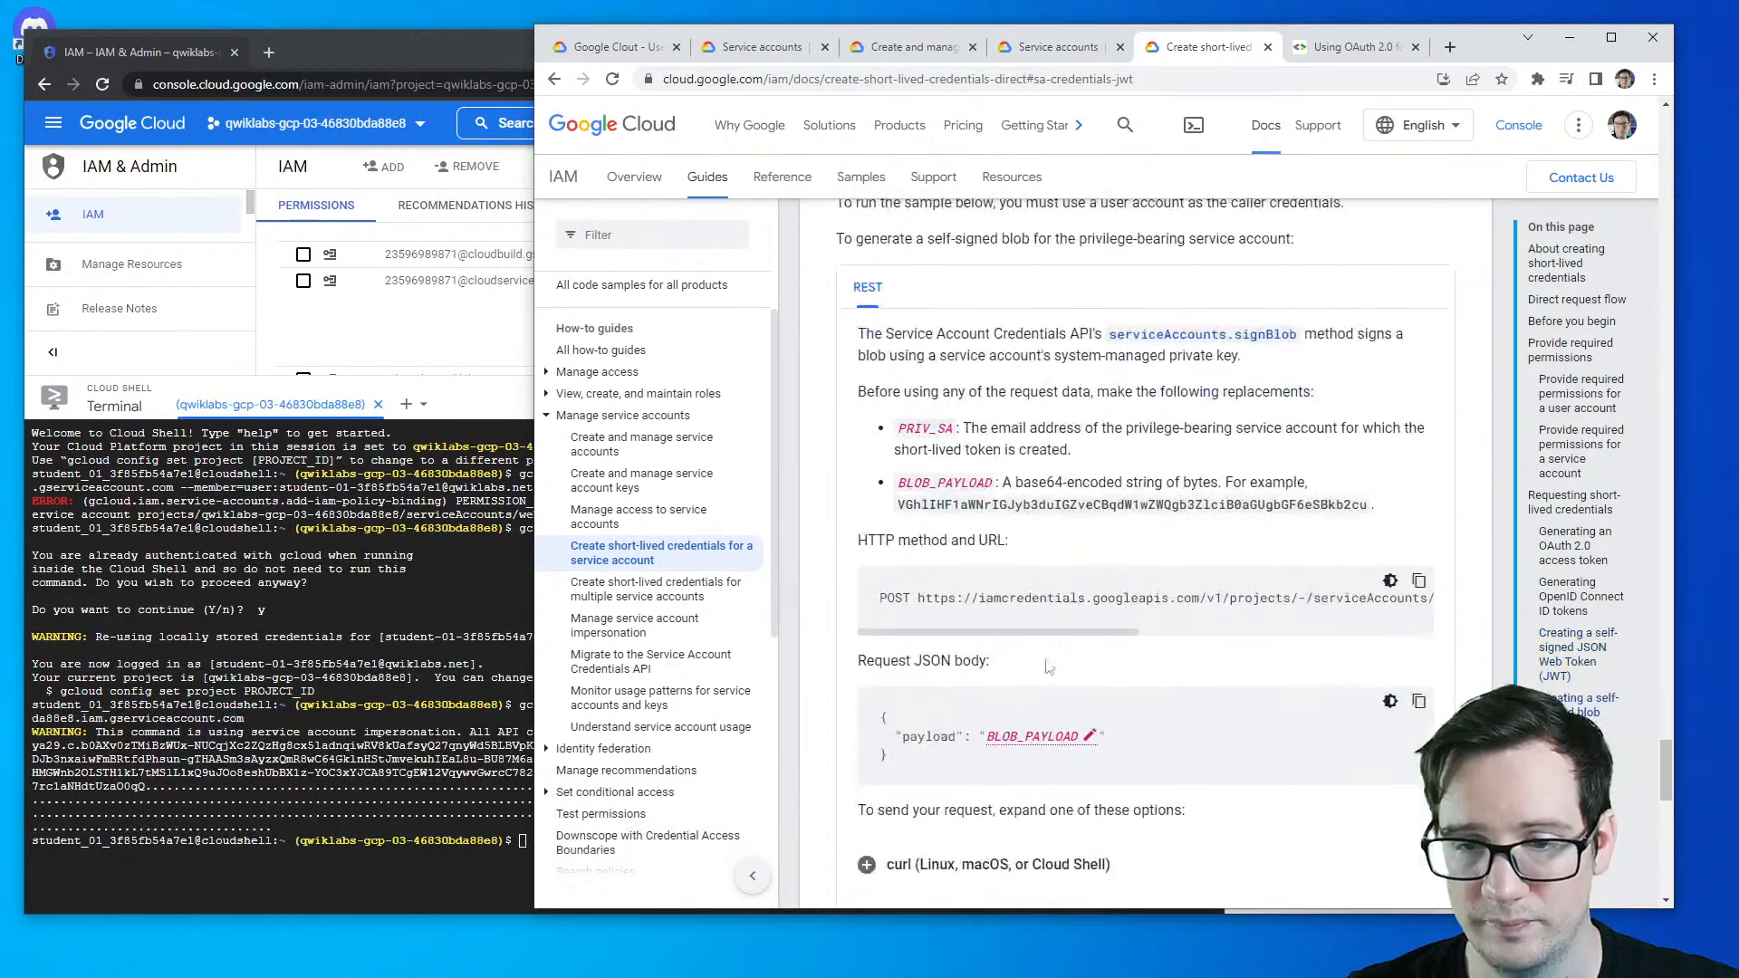
pyautogui.scroll(15, 1043, 645)
# - Review the Generating an OAuth 2.0 access token section and the OpenID Connect ID token instructions below it
pyautogui.click(1563, 554)
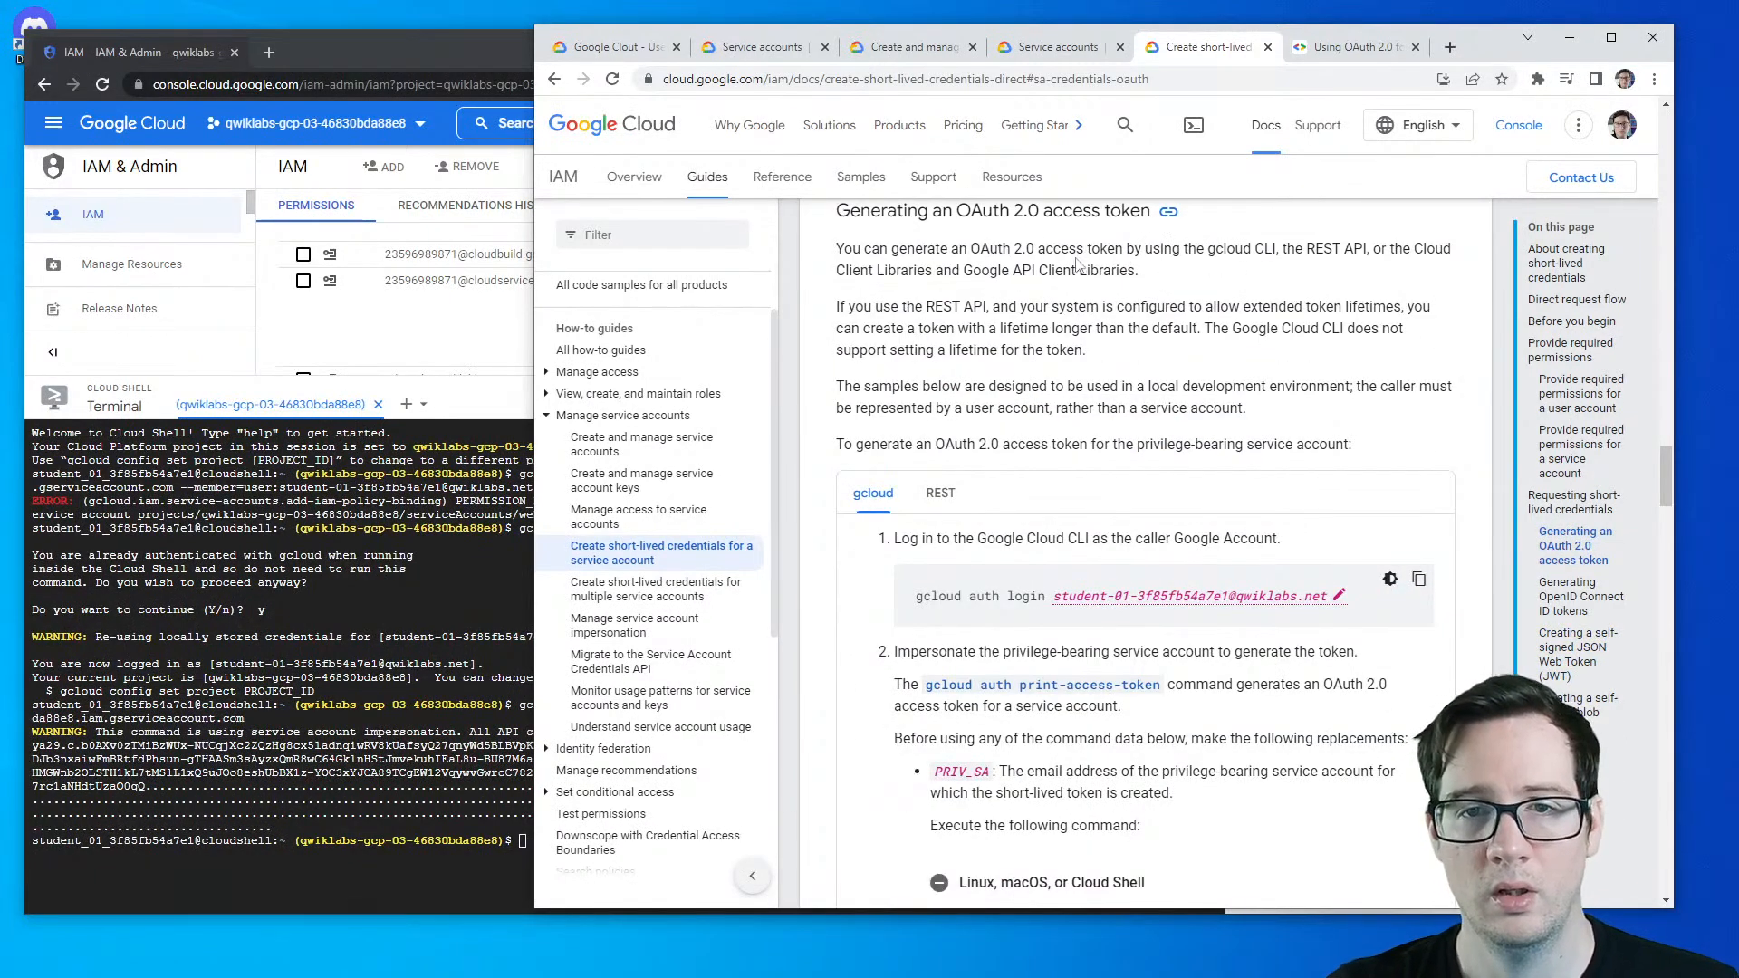
pyautogui.moveTo(957, 213); pyautogui.dragTo(1152, 212)
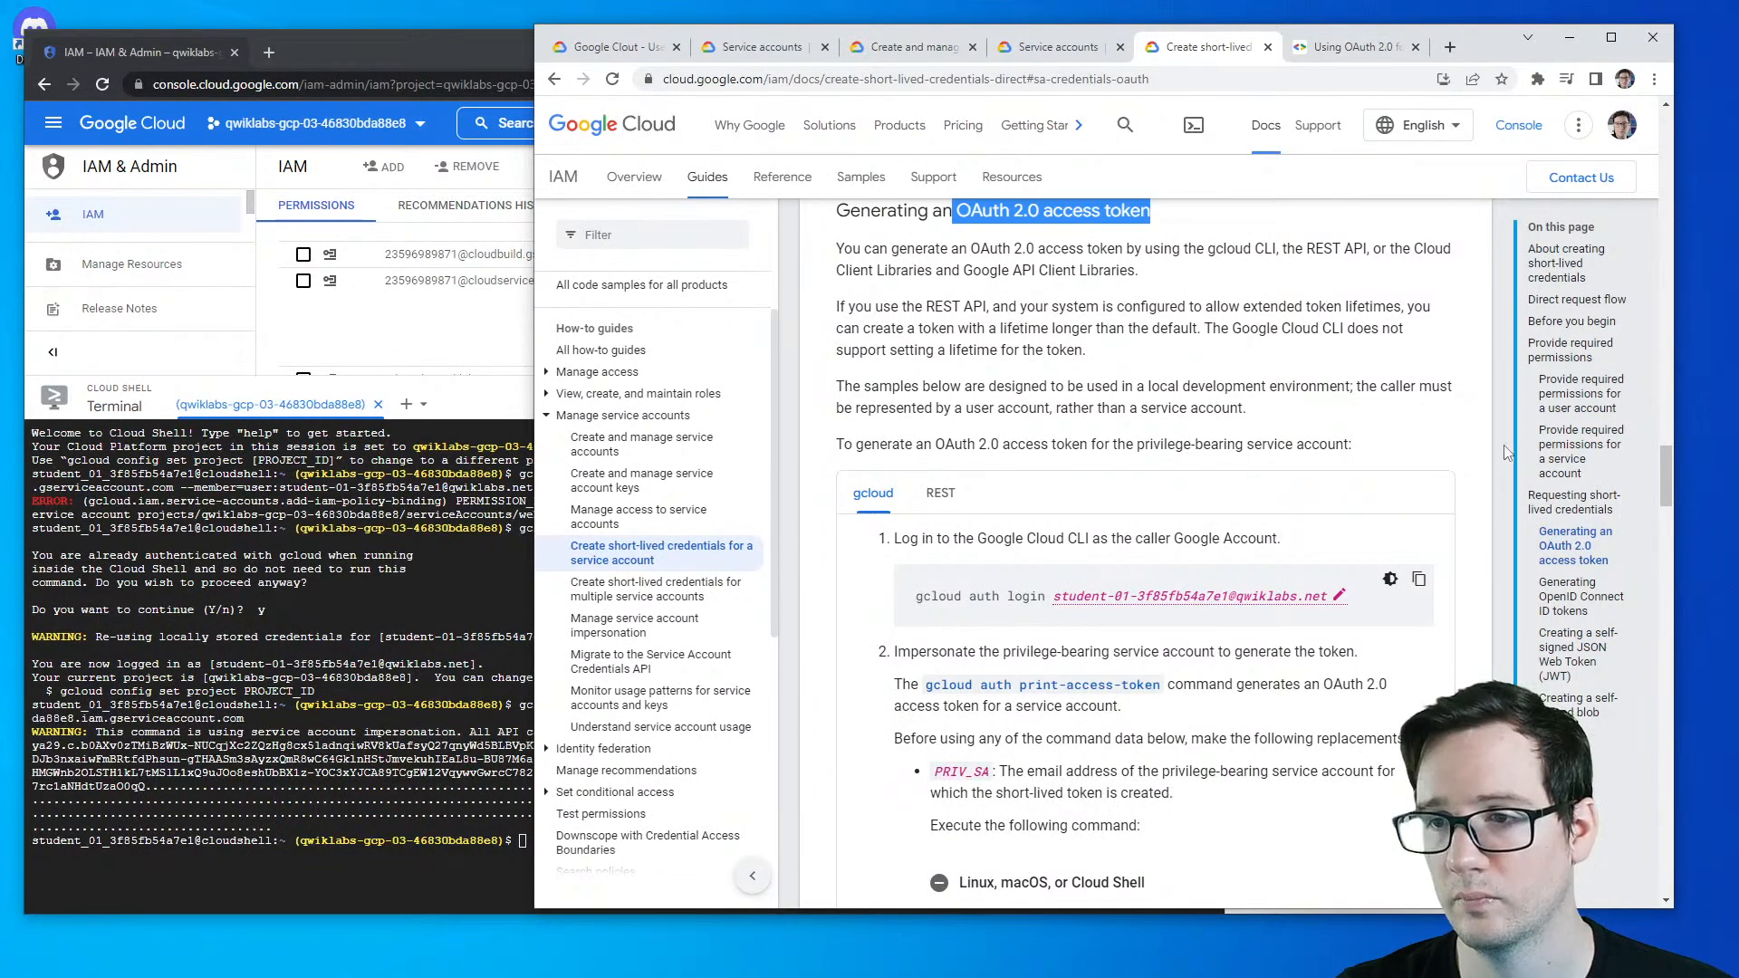
pyautogui.scroll(-10, 1164, 405)
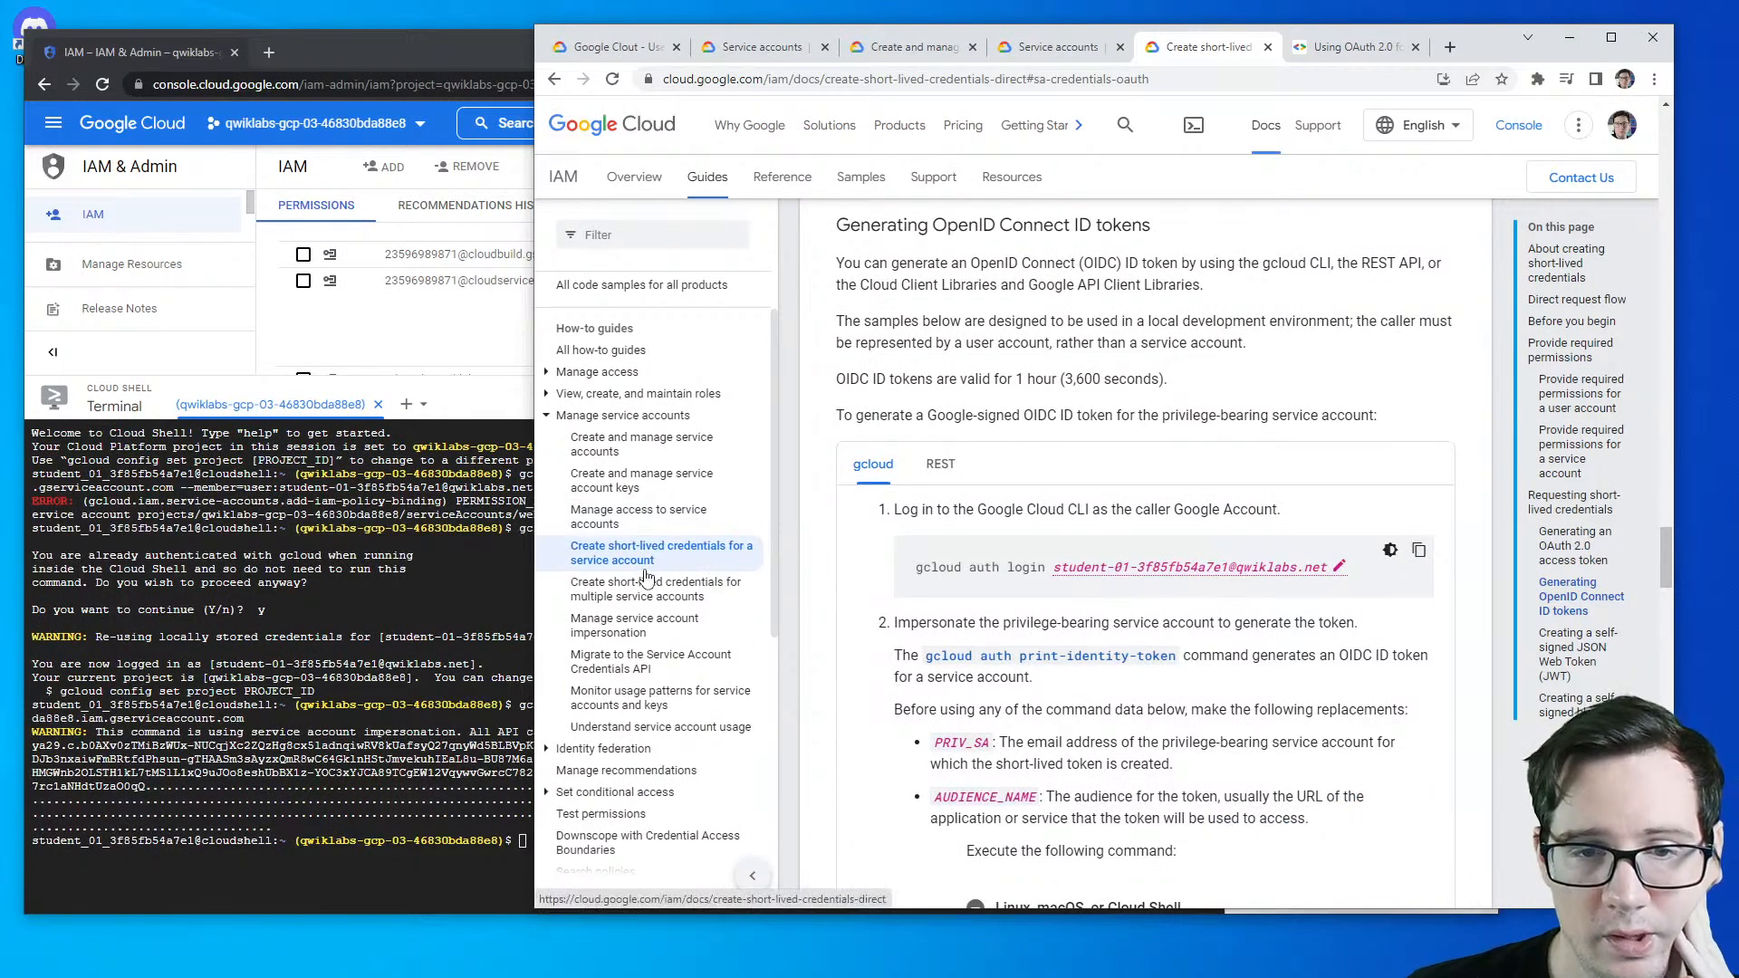
# - Open the Manage service account impersonation guide in a new tab and read its introduction
pyautogui.rightClick(719, 624)
pyautogui.click(751, 629)
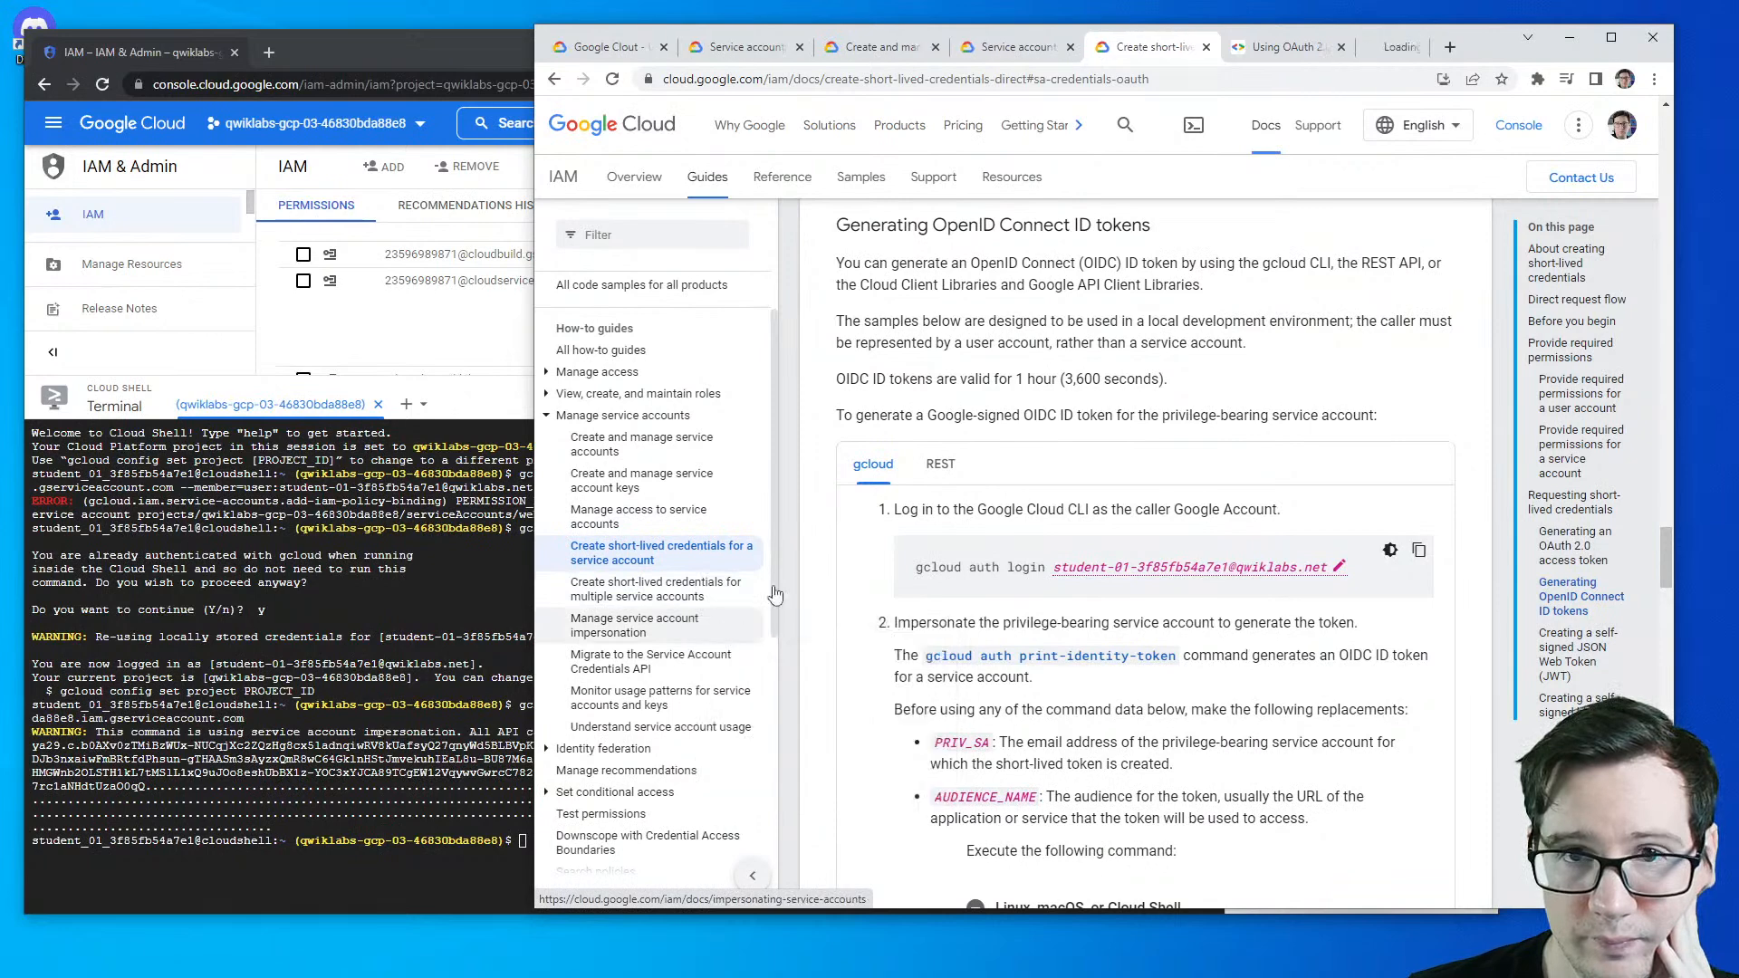
pyautogui.click(1331, 47)
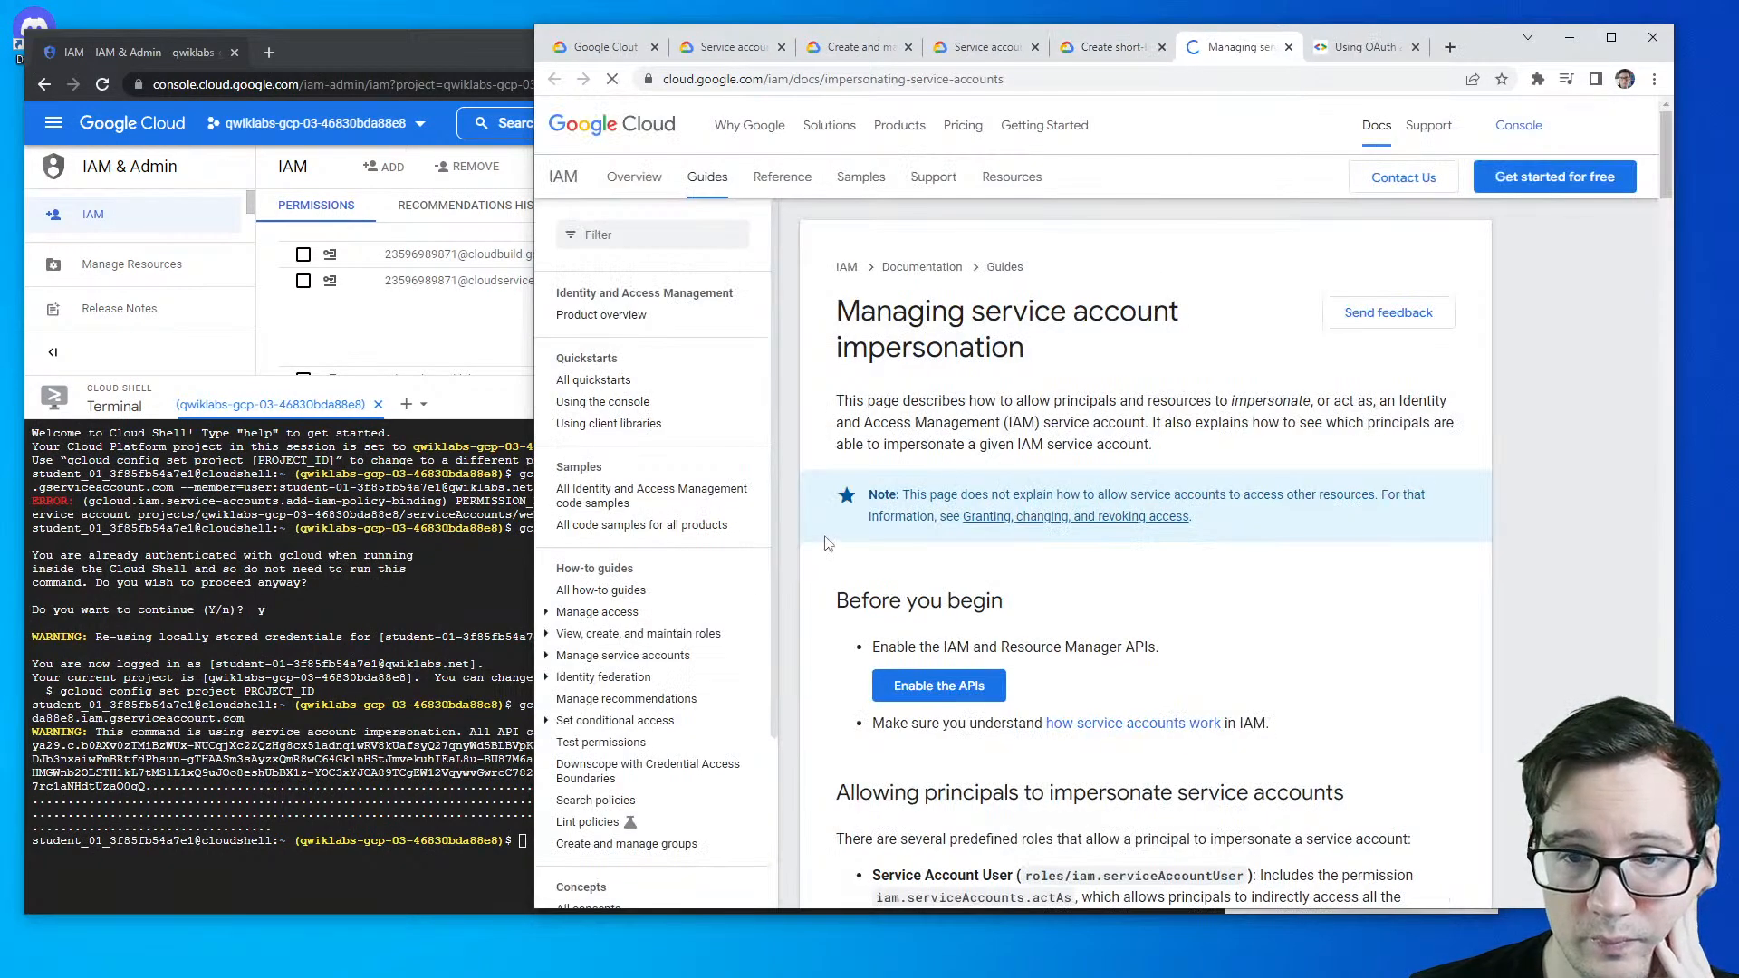
pyautogui.moveTo(835, 401); pyautogui.dragTo(1146, 401)
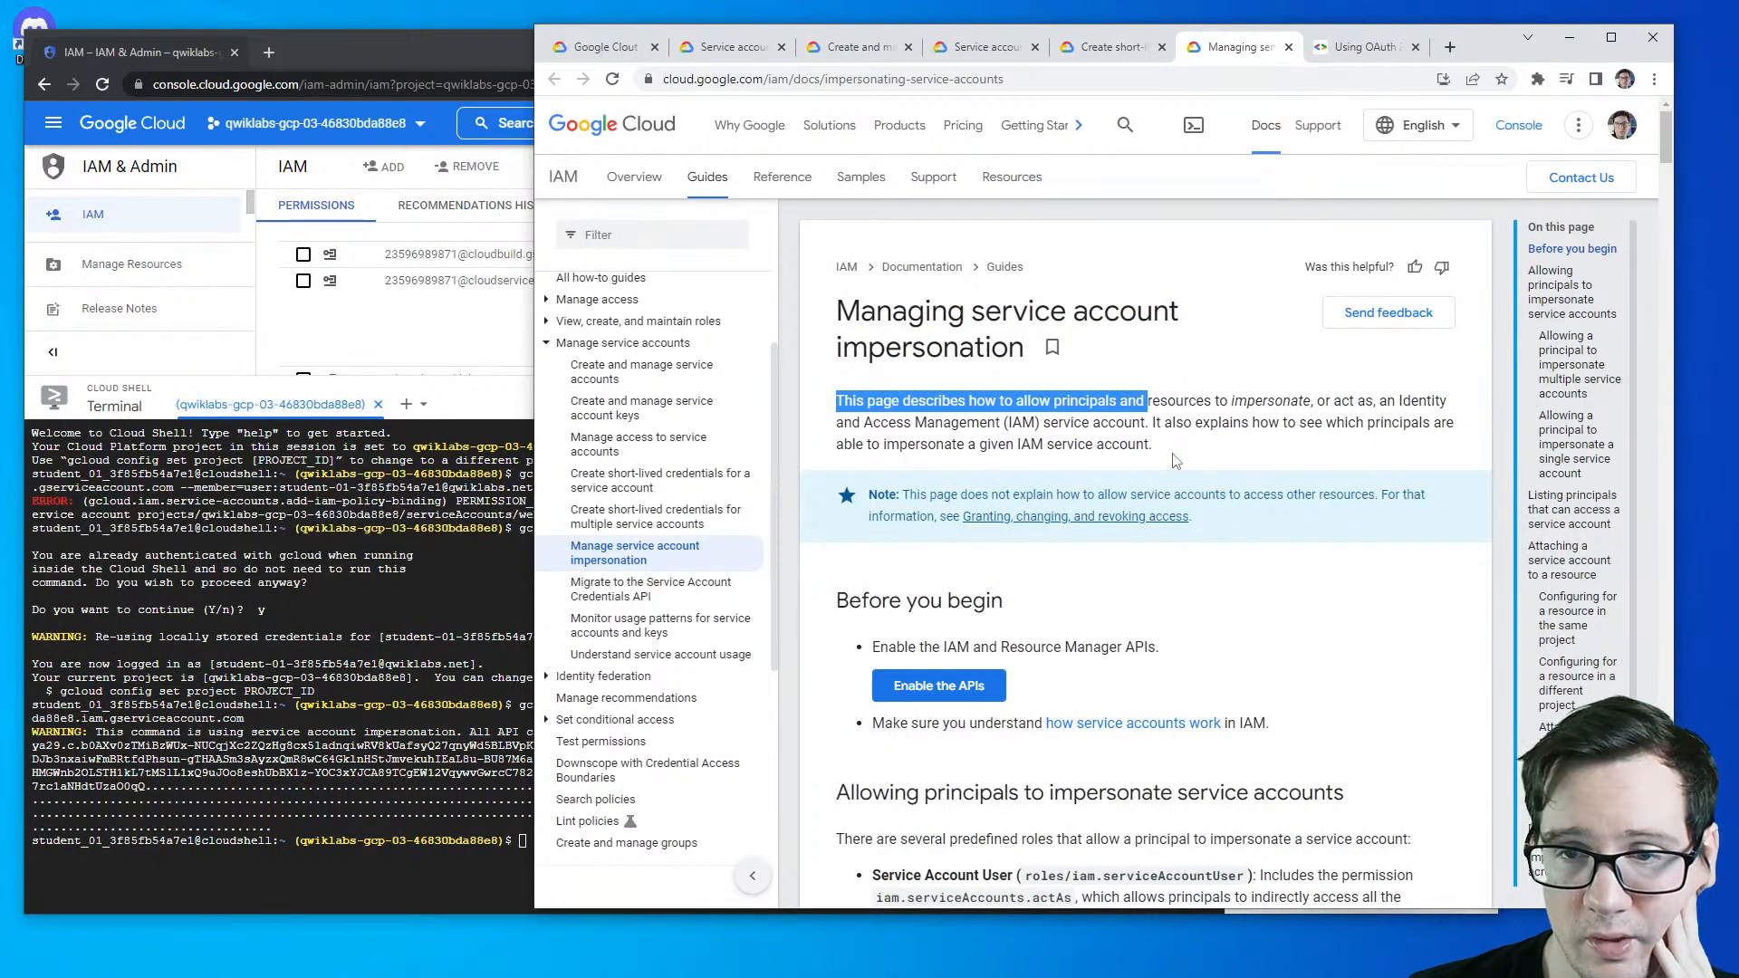
# - Examine the impersonation guide's predefined roles, the instructions for multiple and single service accounts, and the section on attaching accounts to resources
pyautogui.scroll(-6, 1153, 463)
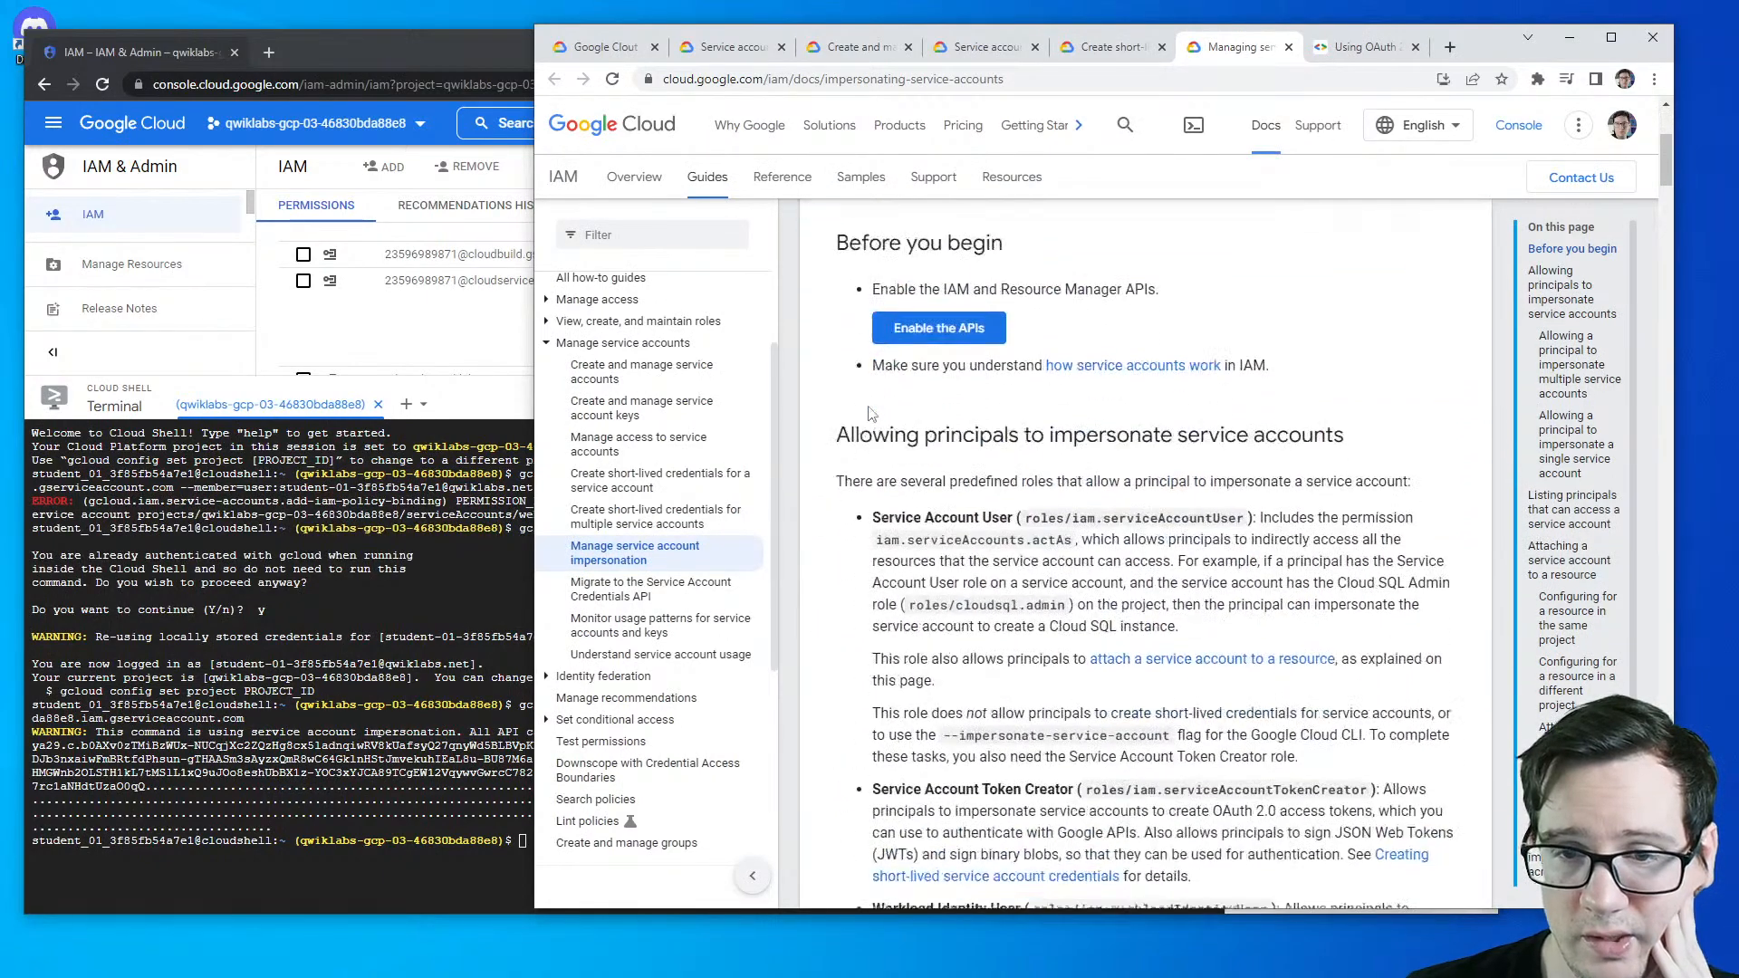
pyautogui.scroll(-1, 863, 614)
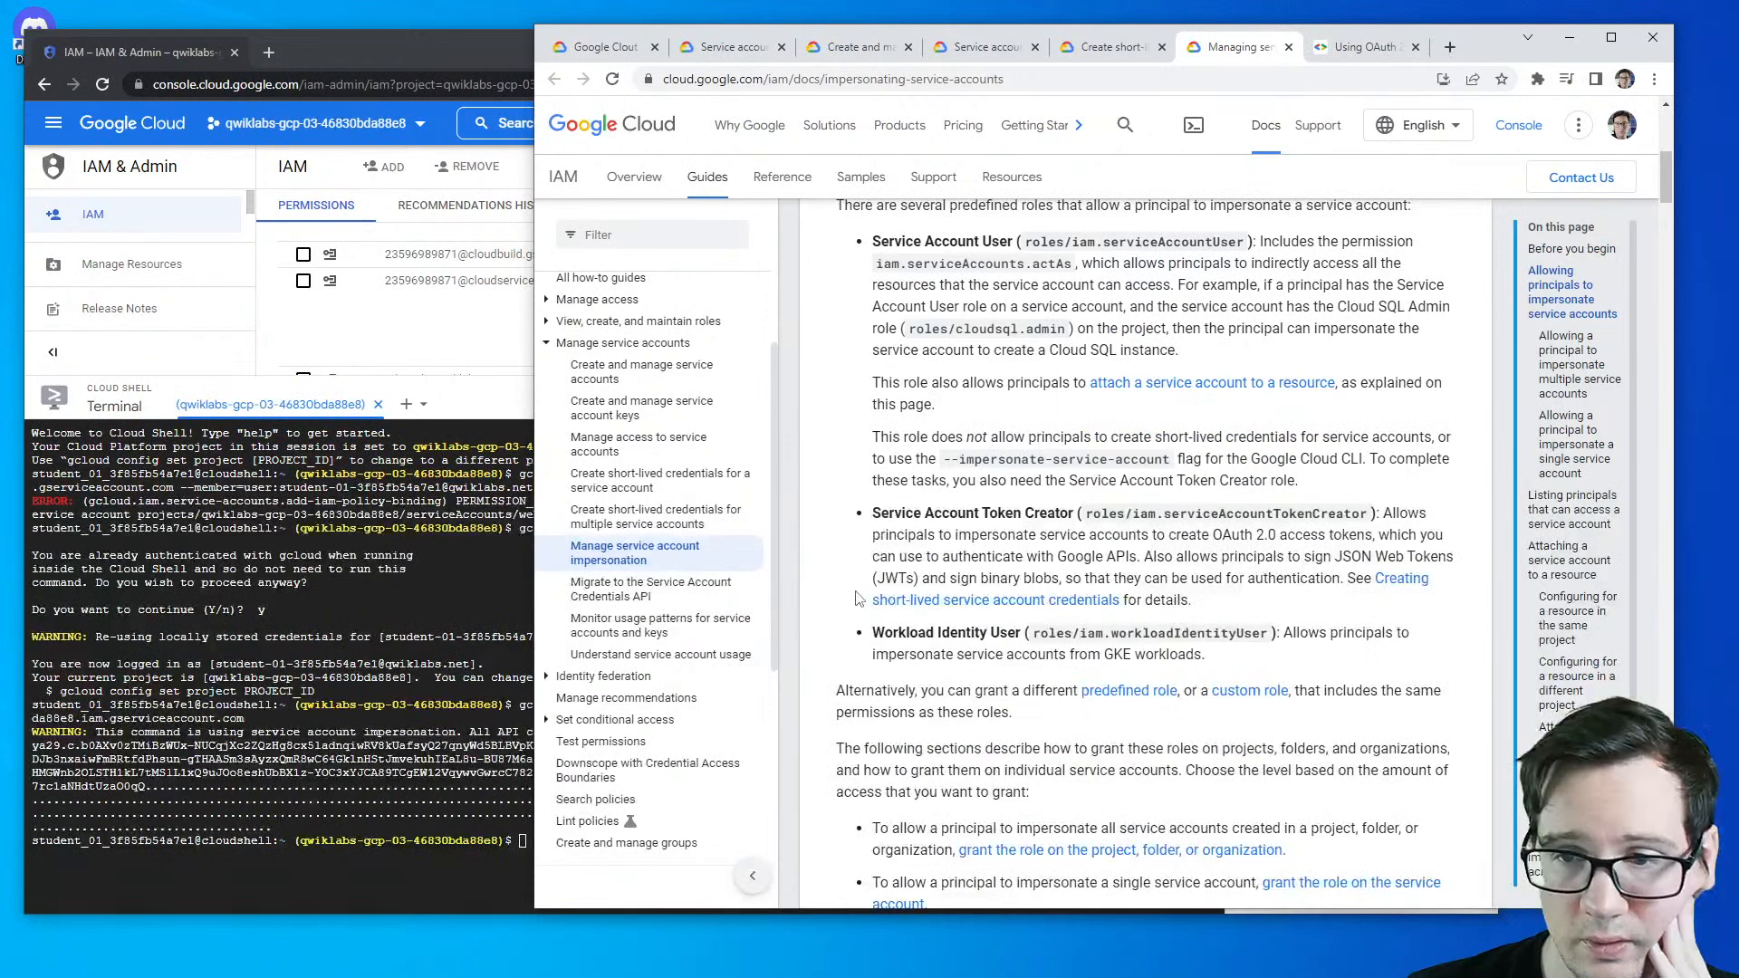
pyautogui.scroll(-1, 855, 585)
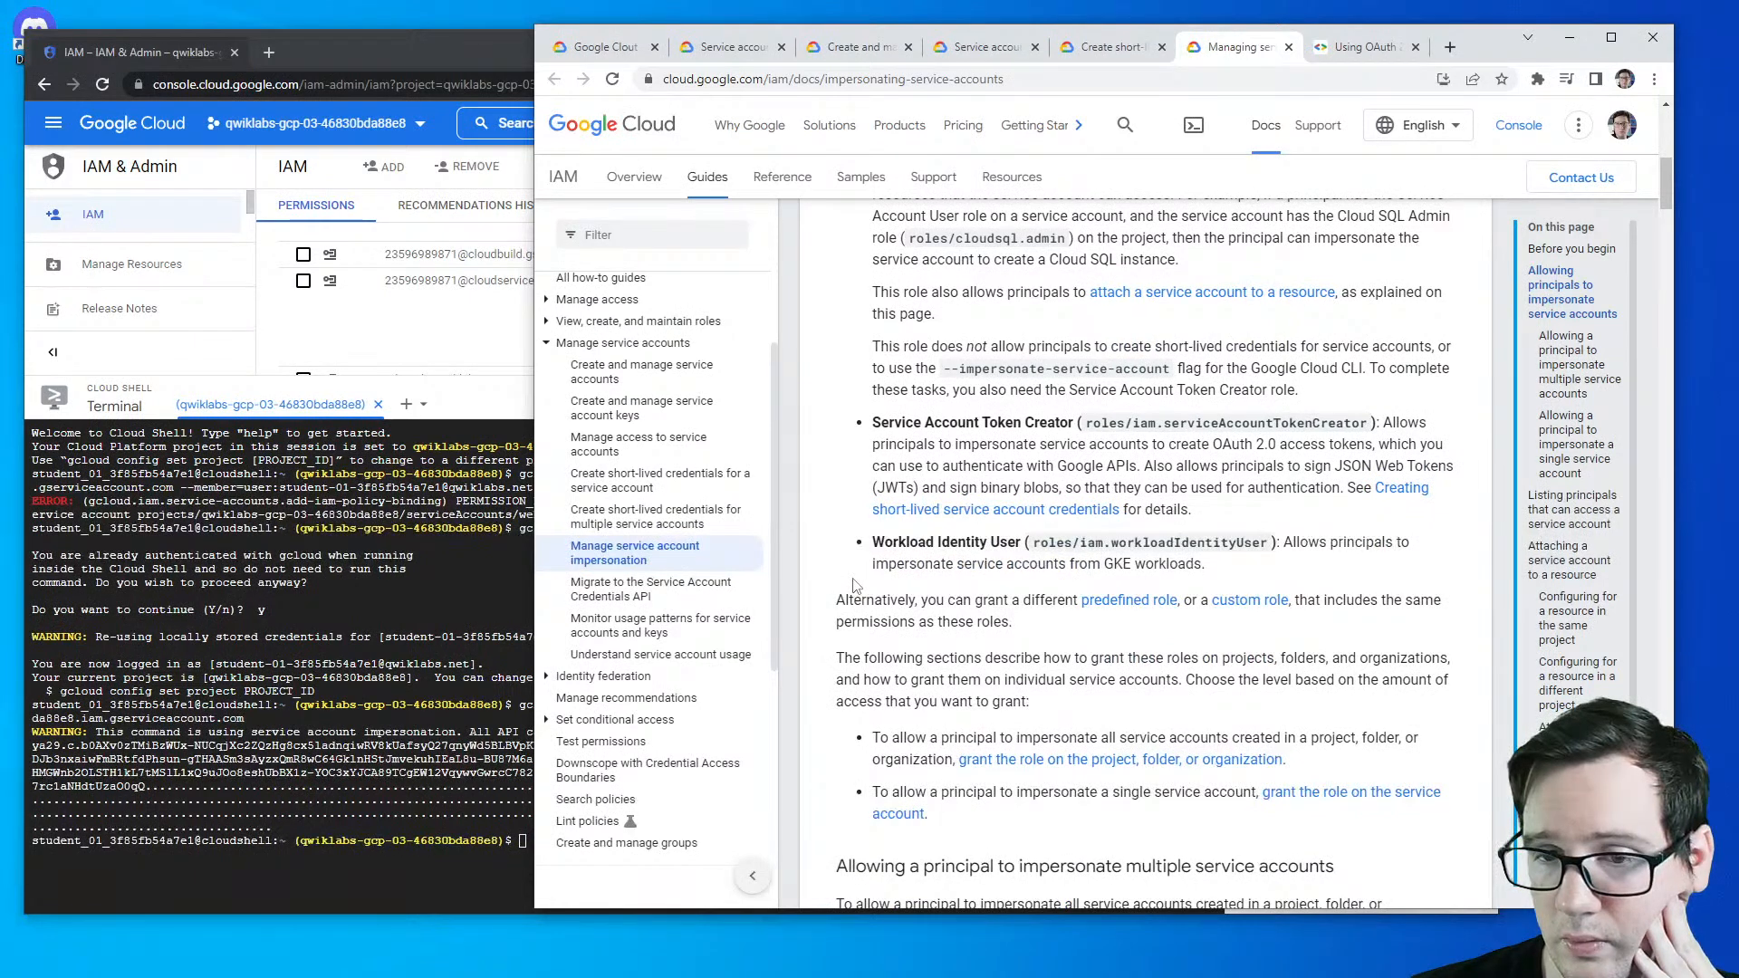
pyautogui.scroll(-1, 827, 515)
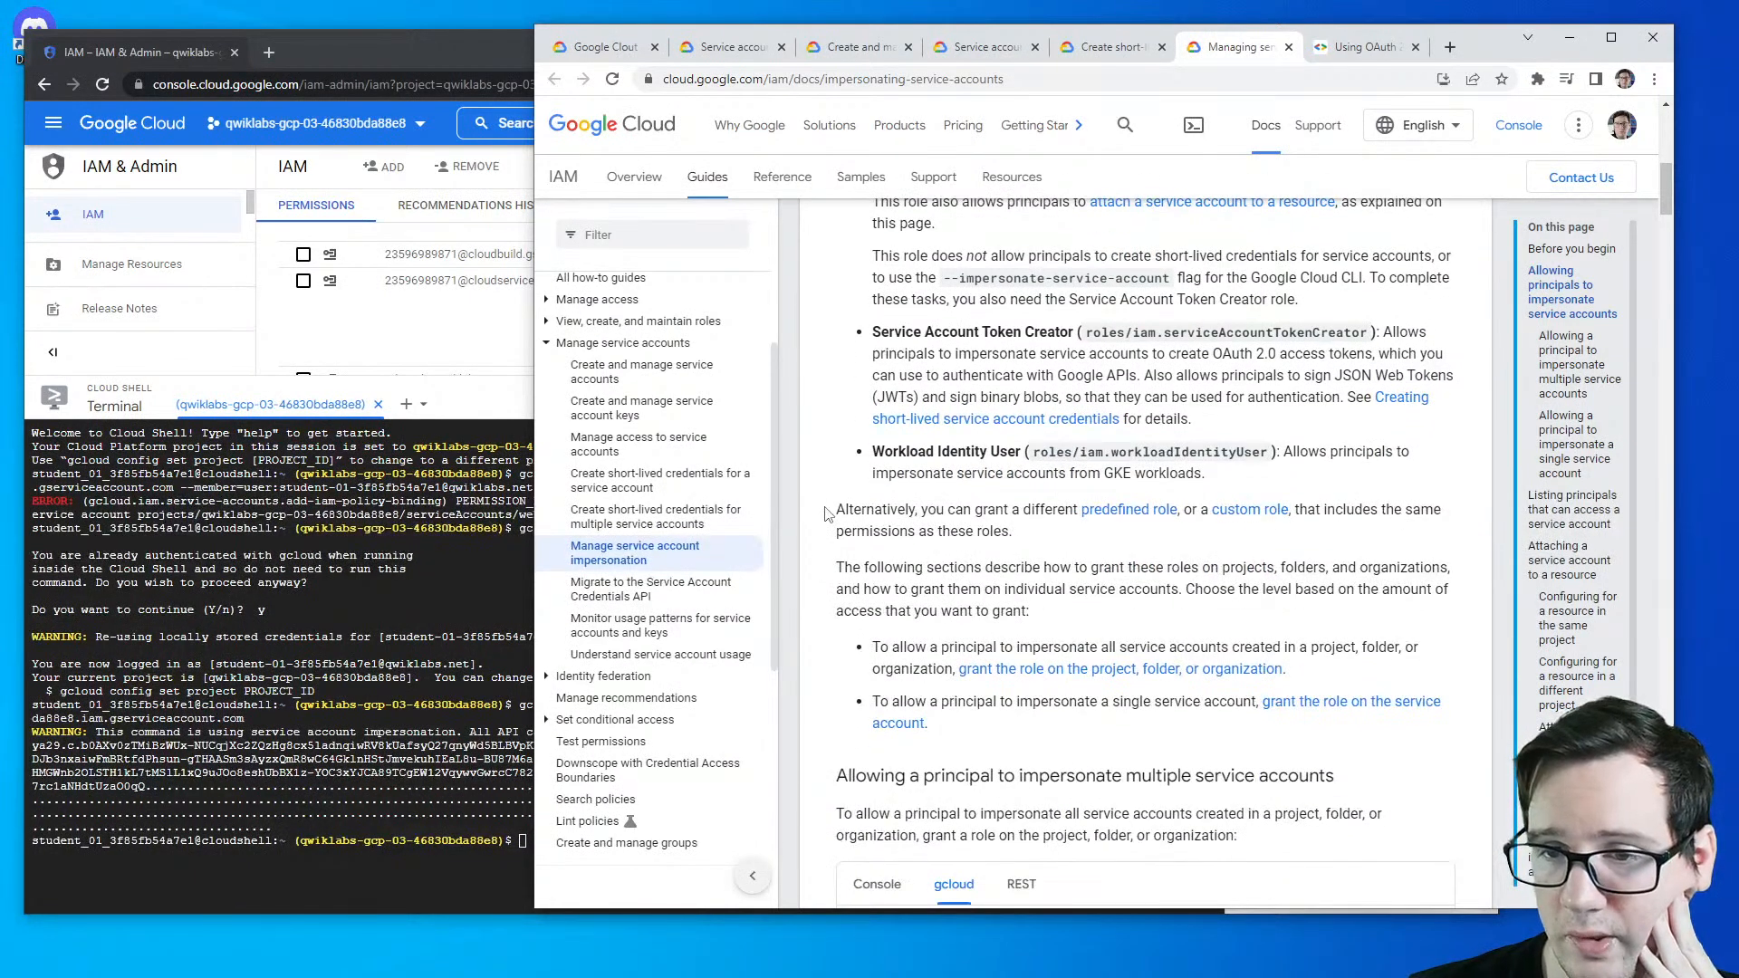
pyautogui.scroll(-12, 827, 514)
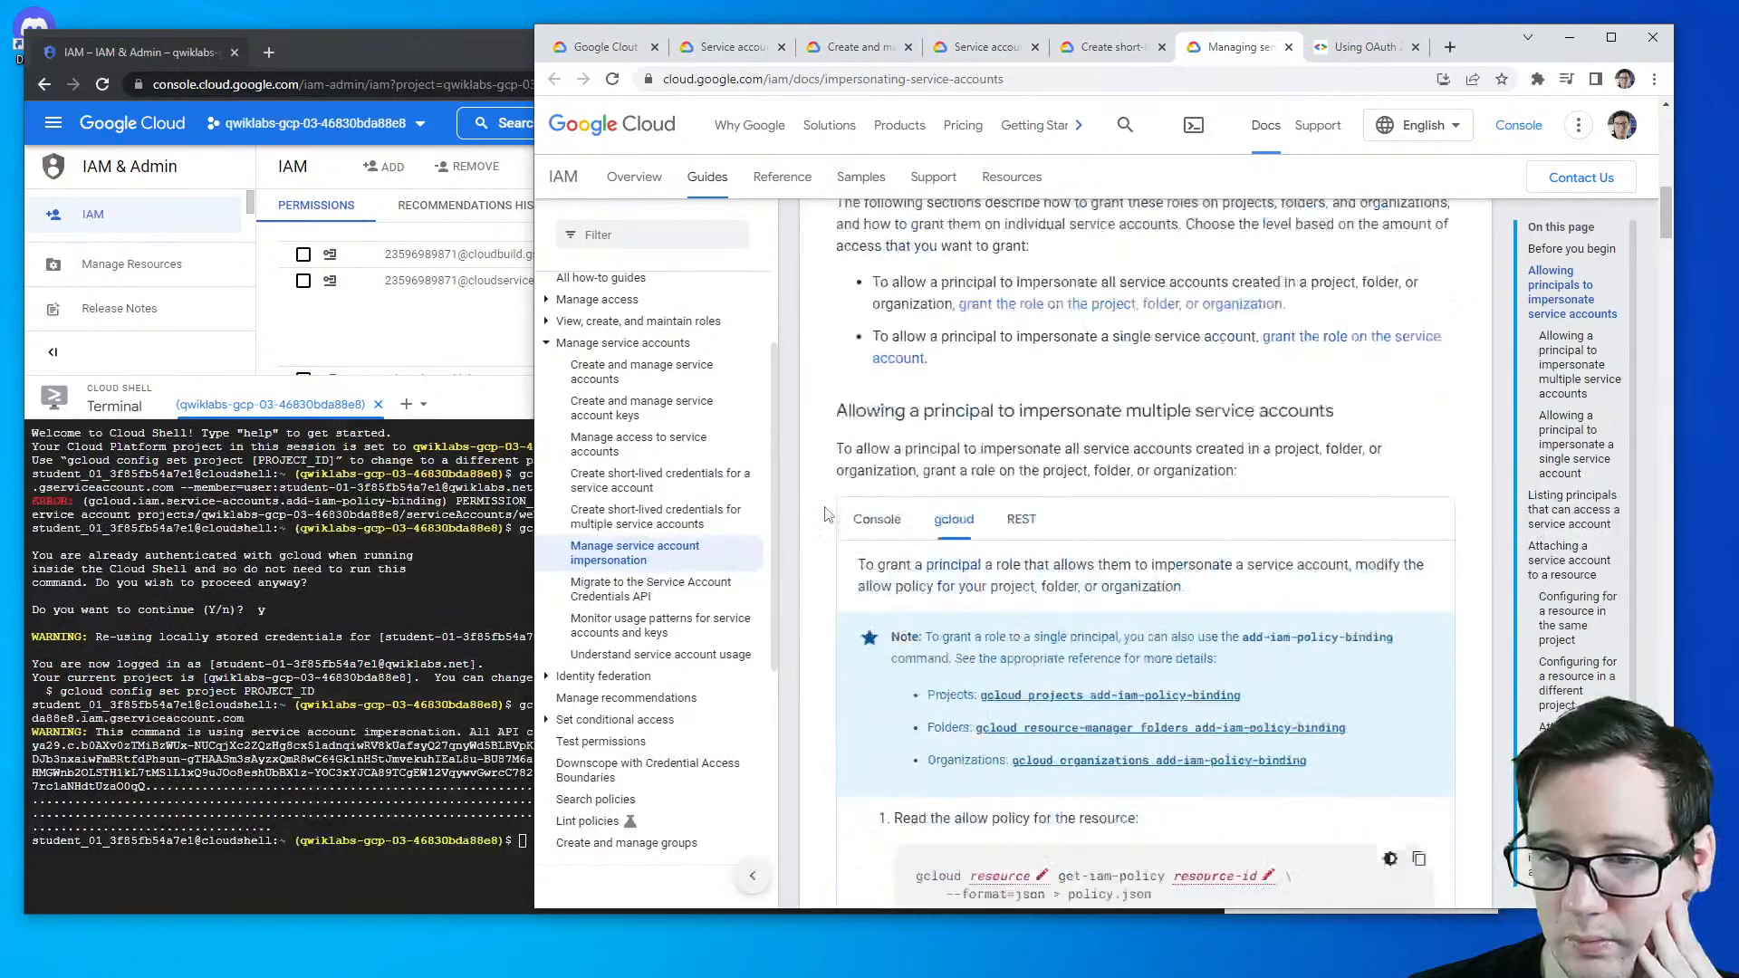
pyautogui.scroll(-20, 826, 514)
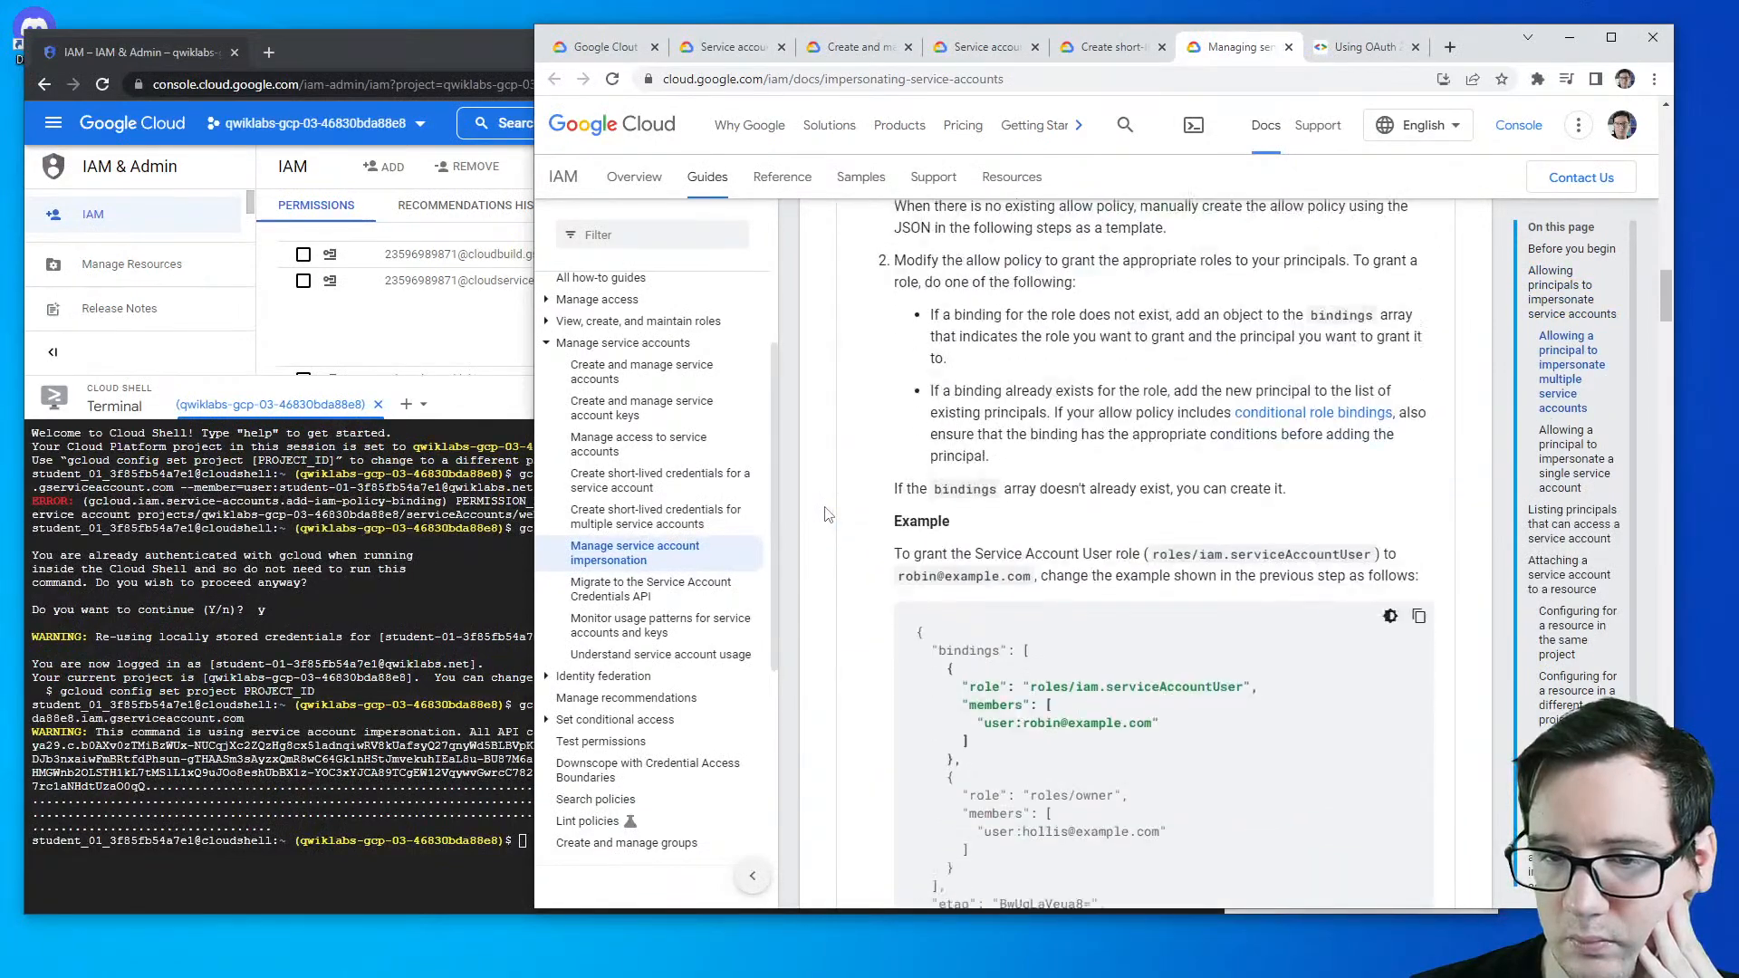
pyautogui.scroll(3, 827, 514)
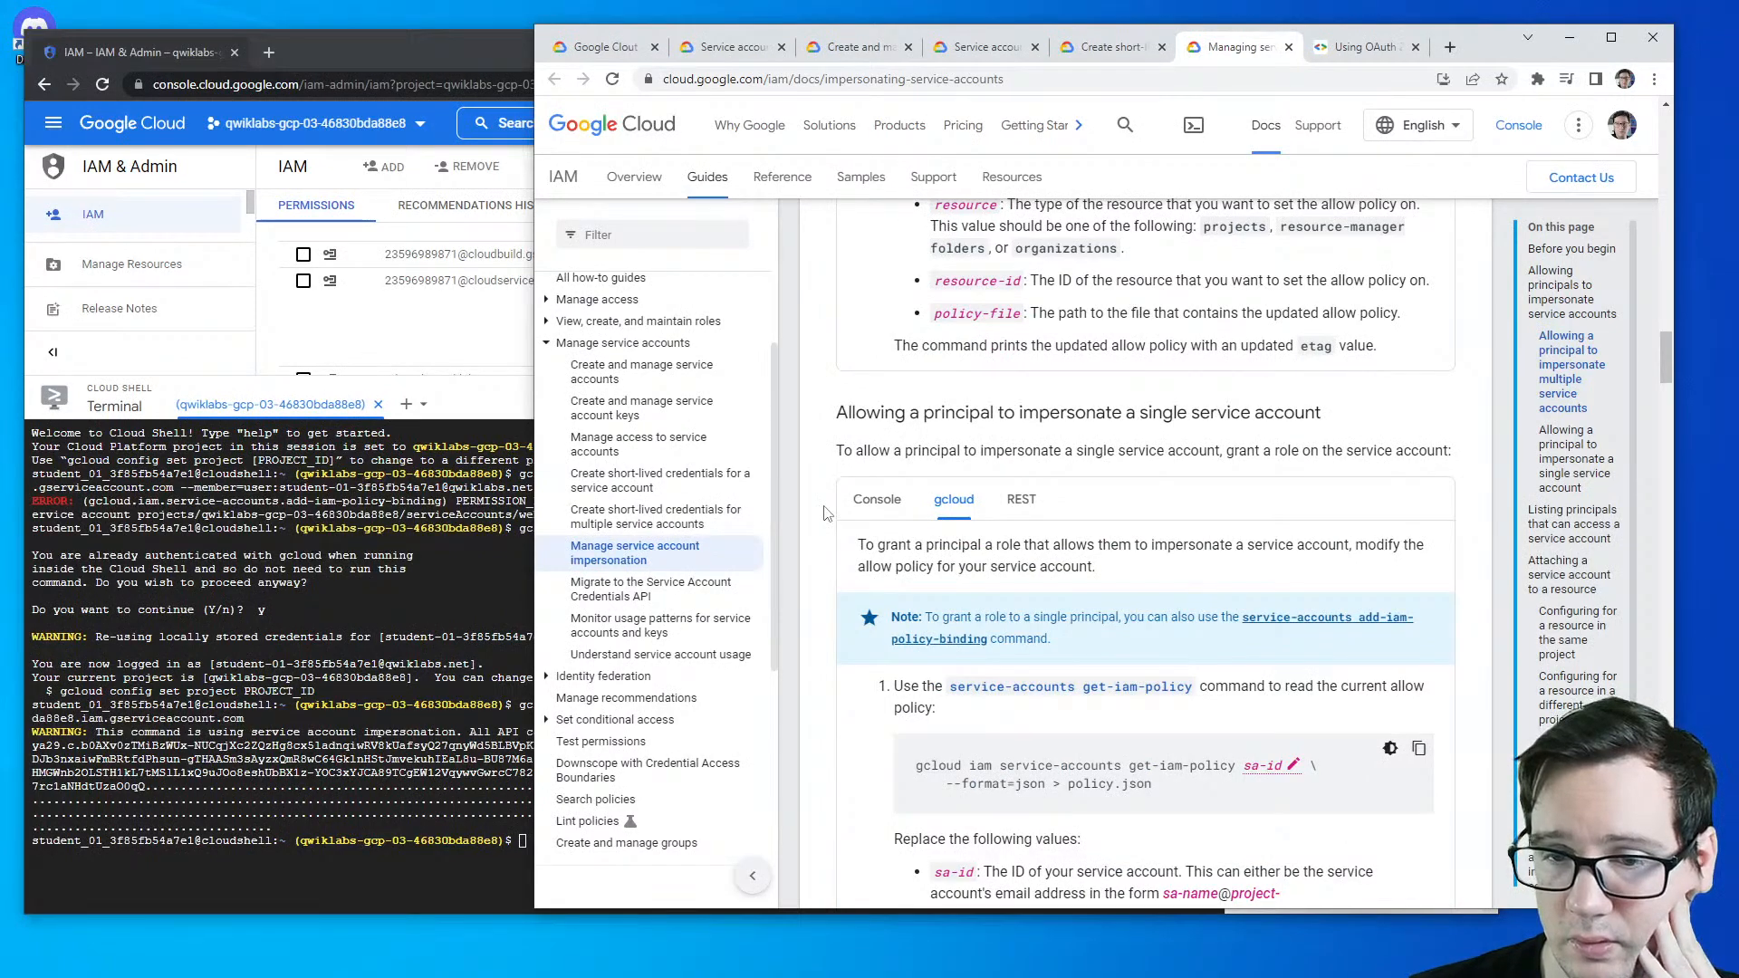
pyautogui.scroll(-15, 827, 514)
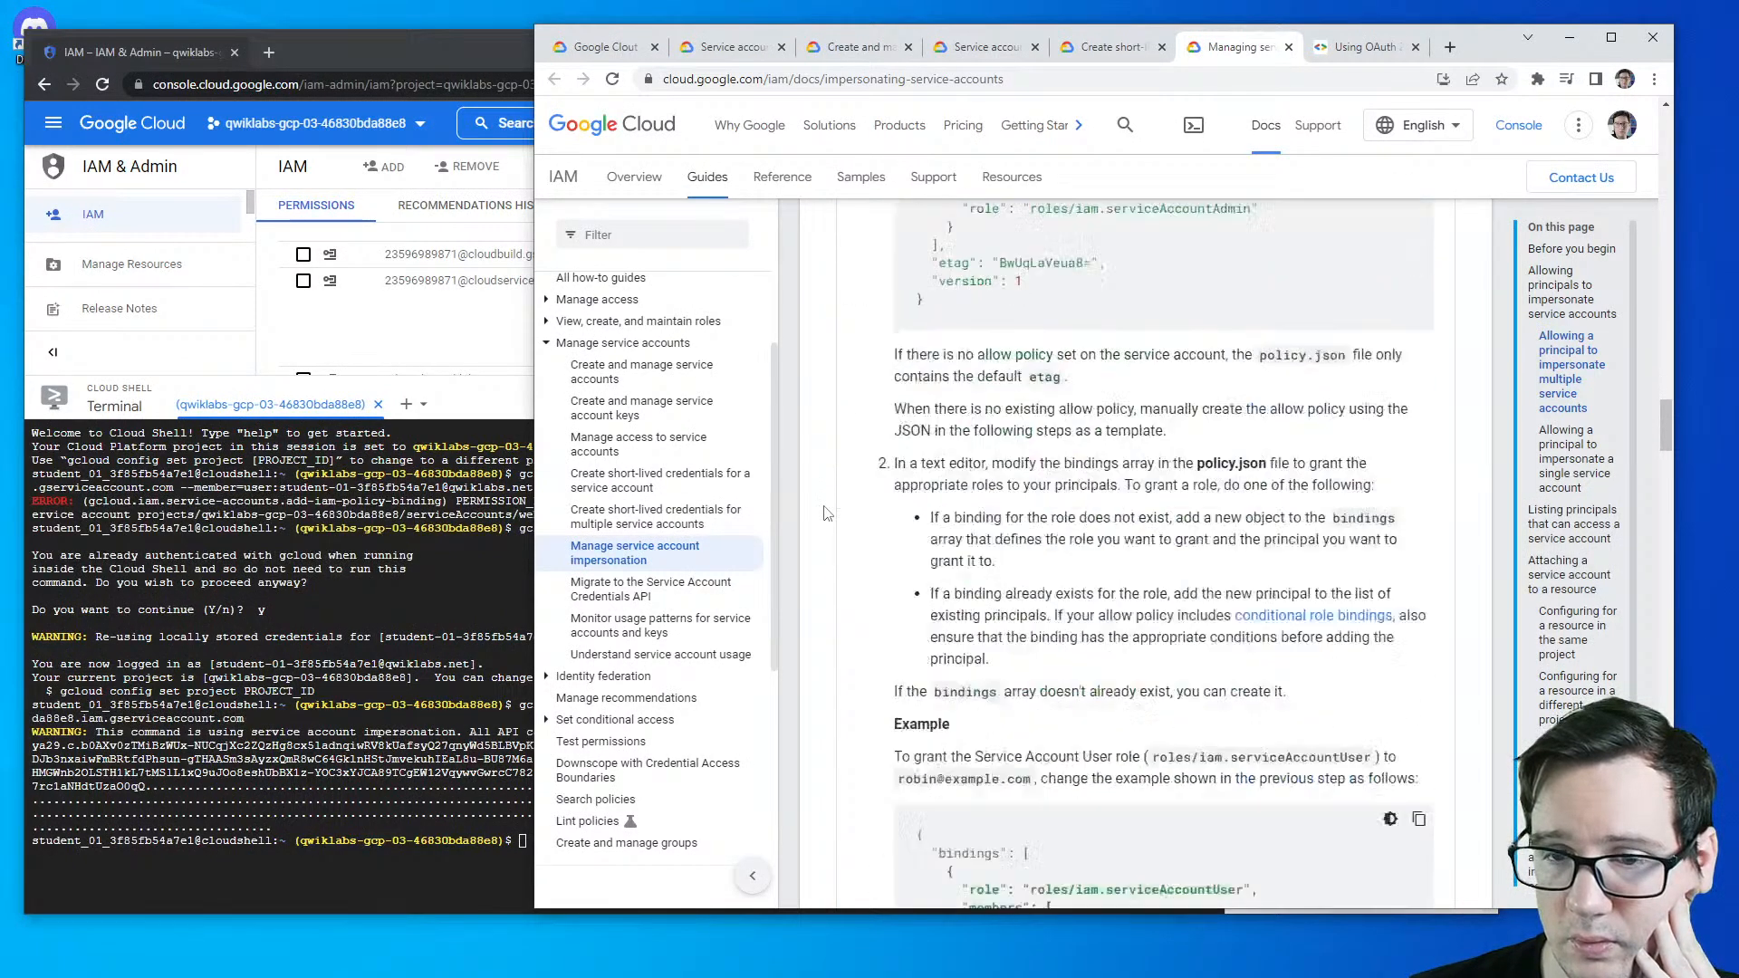
pyautogui.scroll(-13, 833, 529)
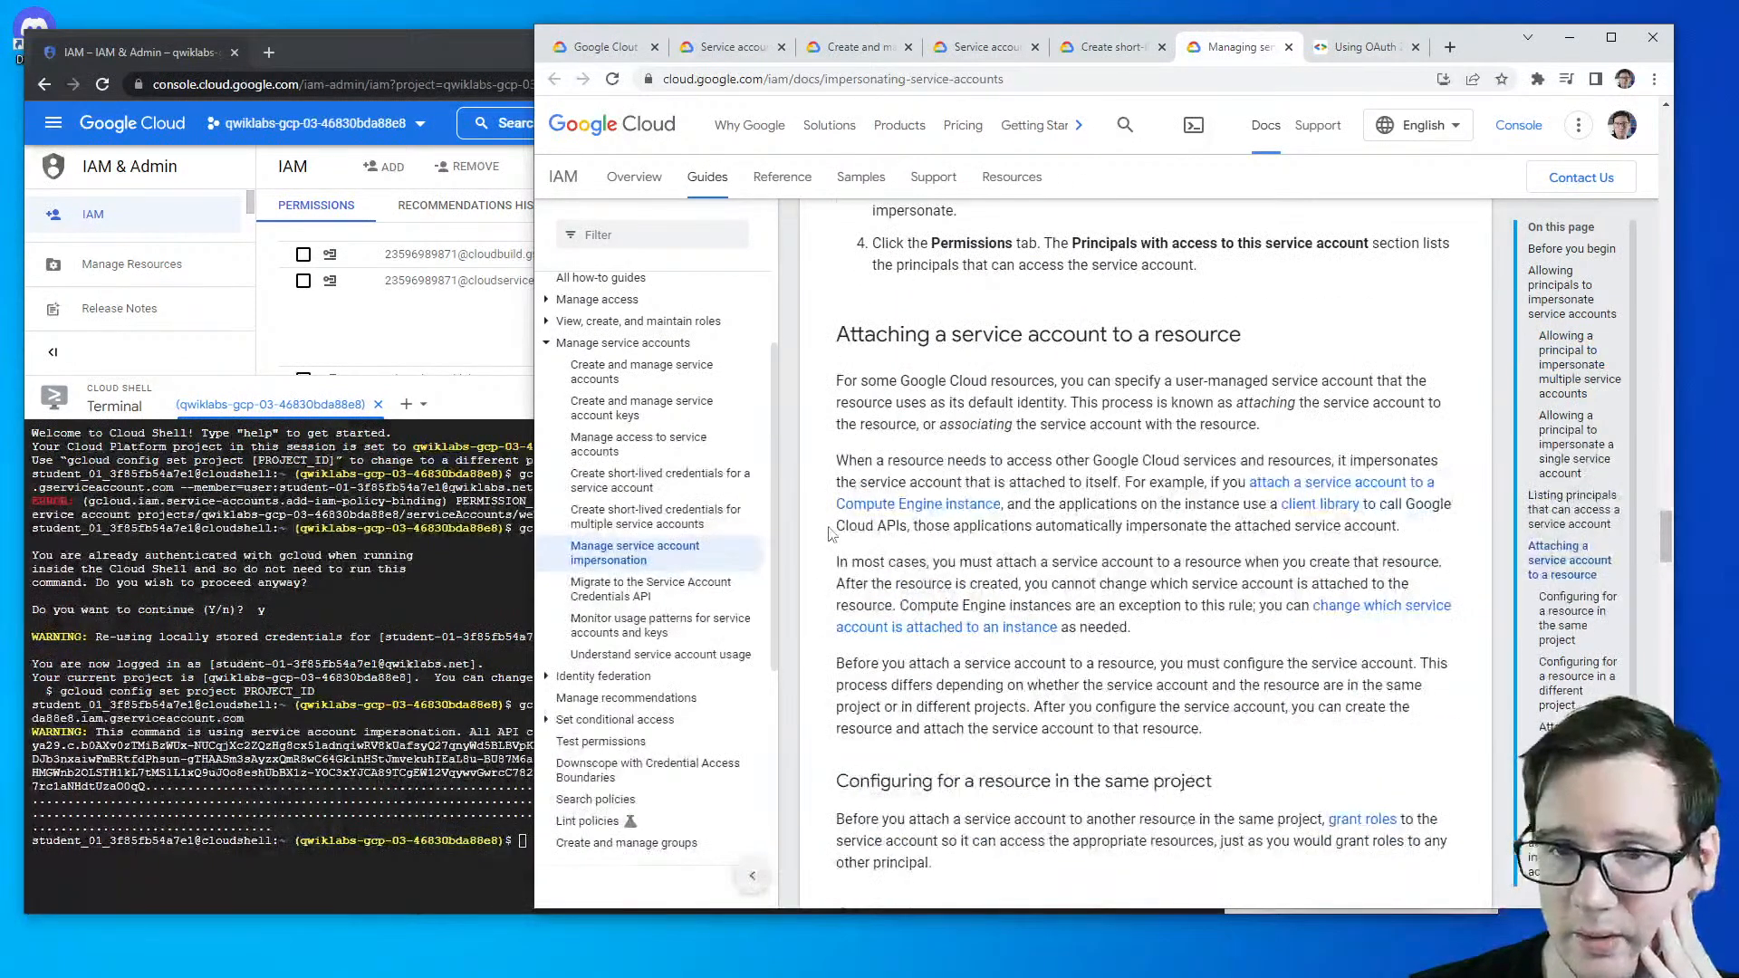
pyautogui.scroll(15, 850, 650)
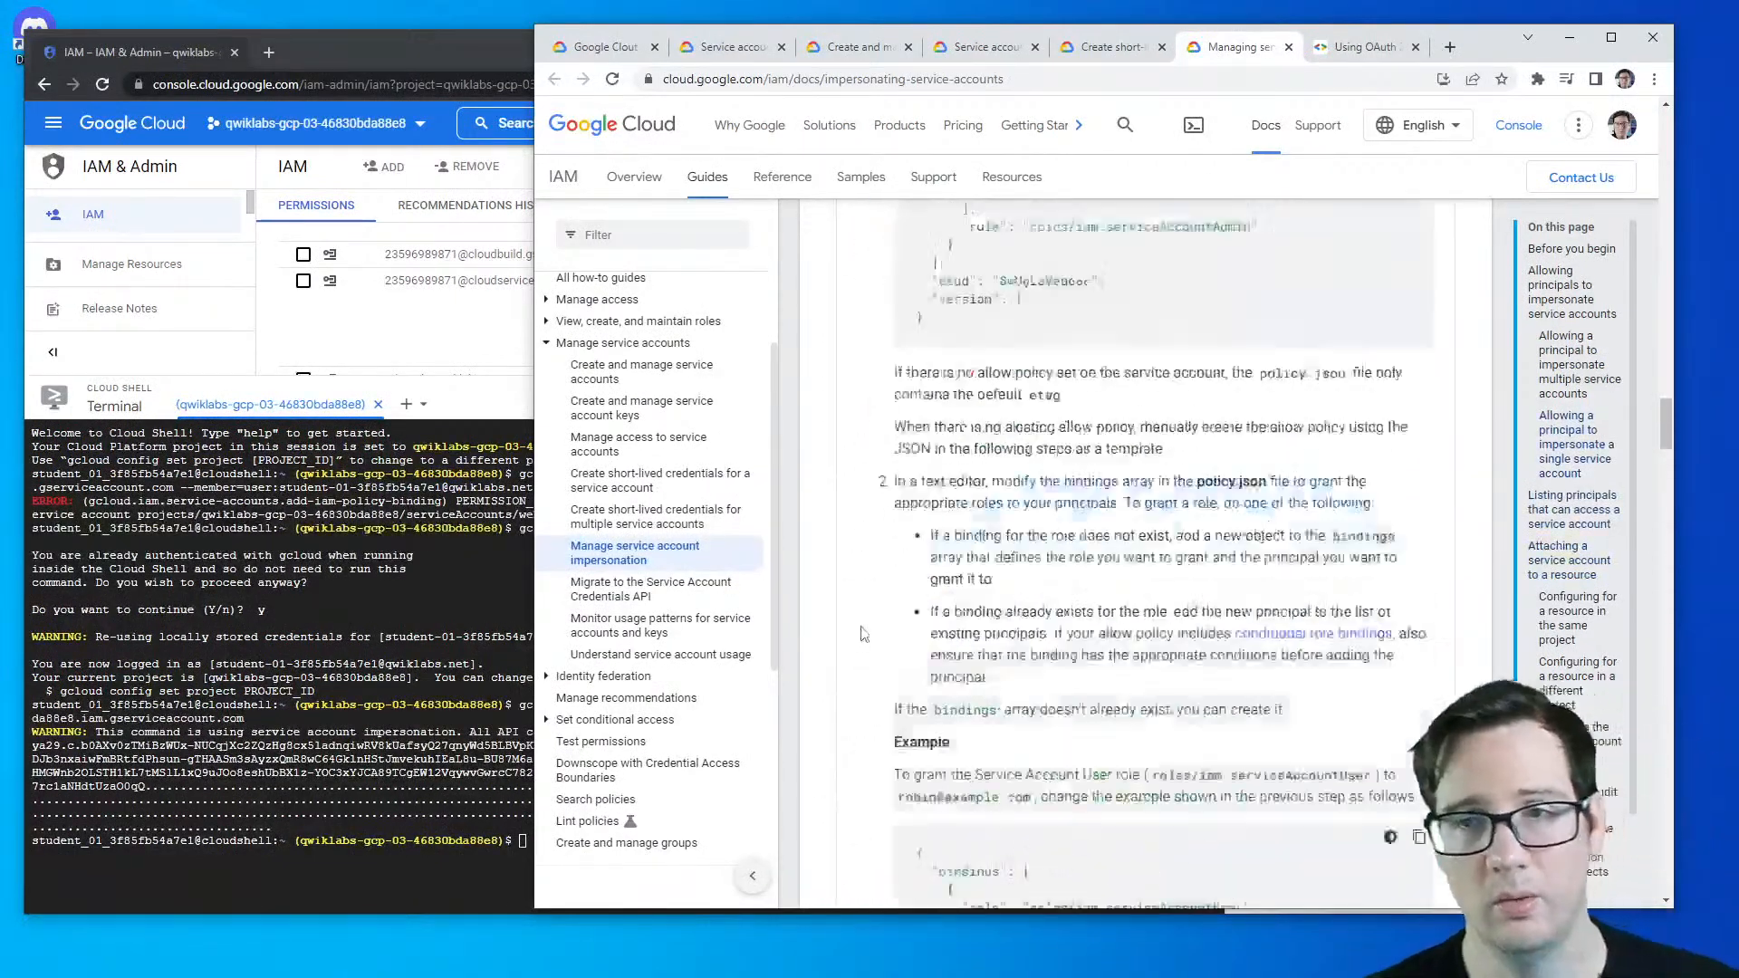
# - Search Google for "how to use google cloud shorted live oauth" and open the Using OAuth 2.0 for Server to Server Applications result
pyautogui.click(1363, 47)
pyautogui.click(1203, 81)
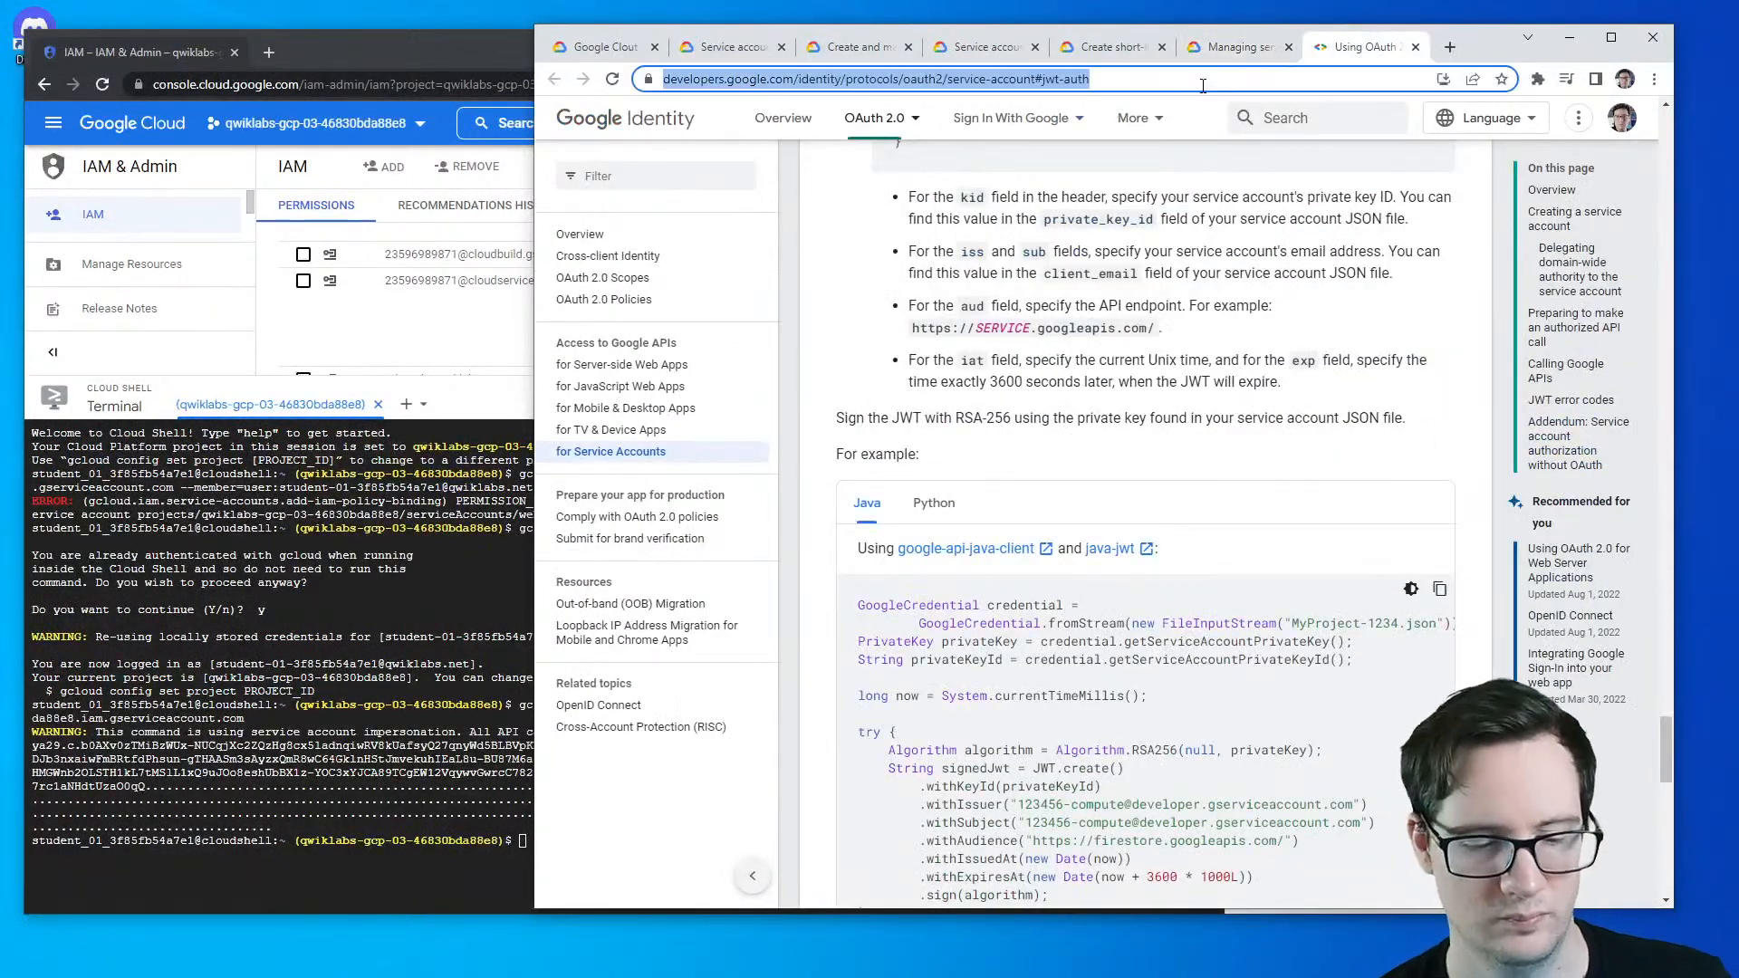
pyautogui.write('how to use google cloud shorted l')
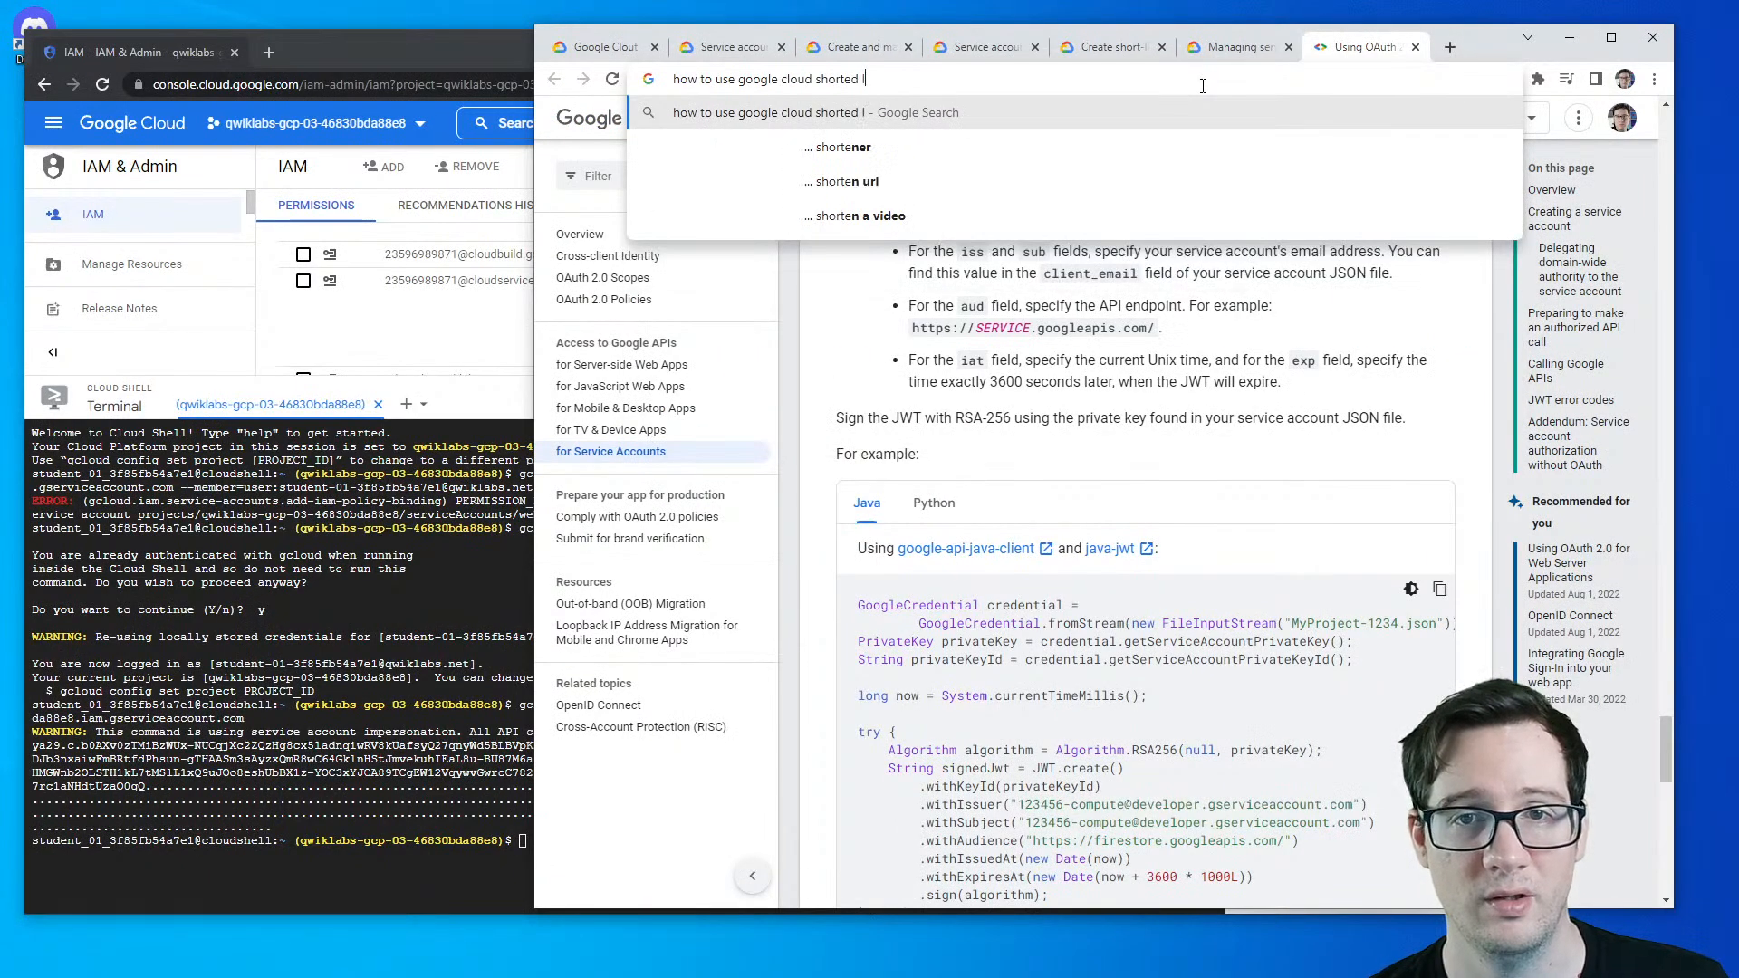
pyautogui.write('ive')
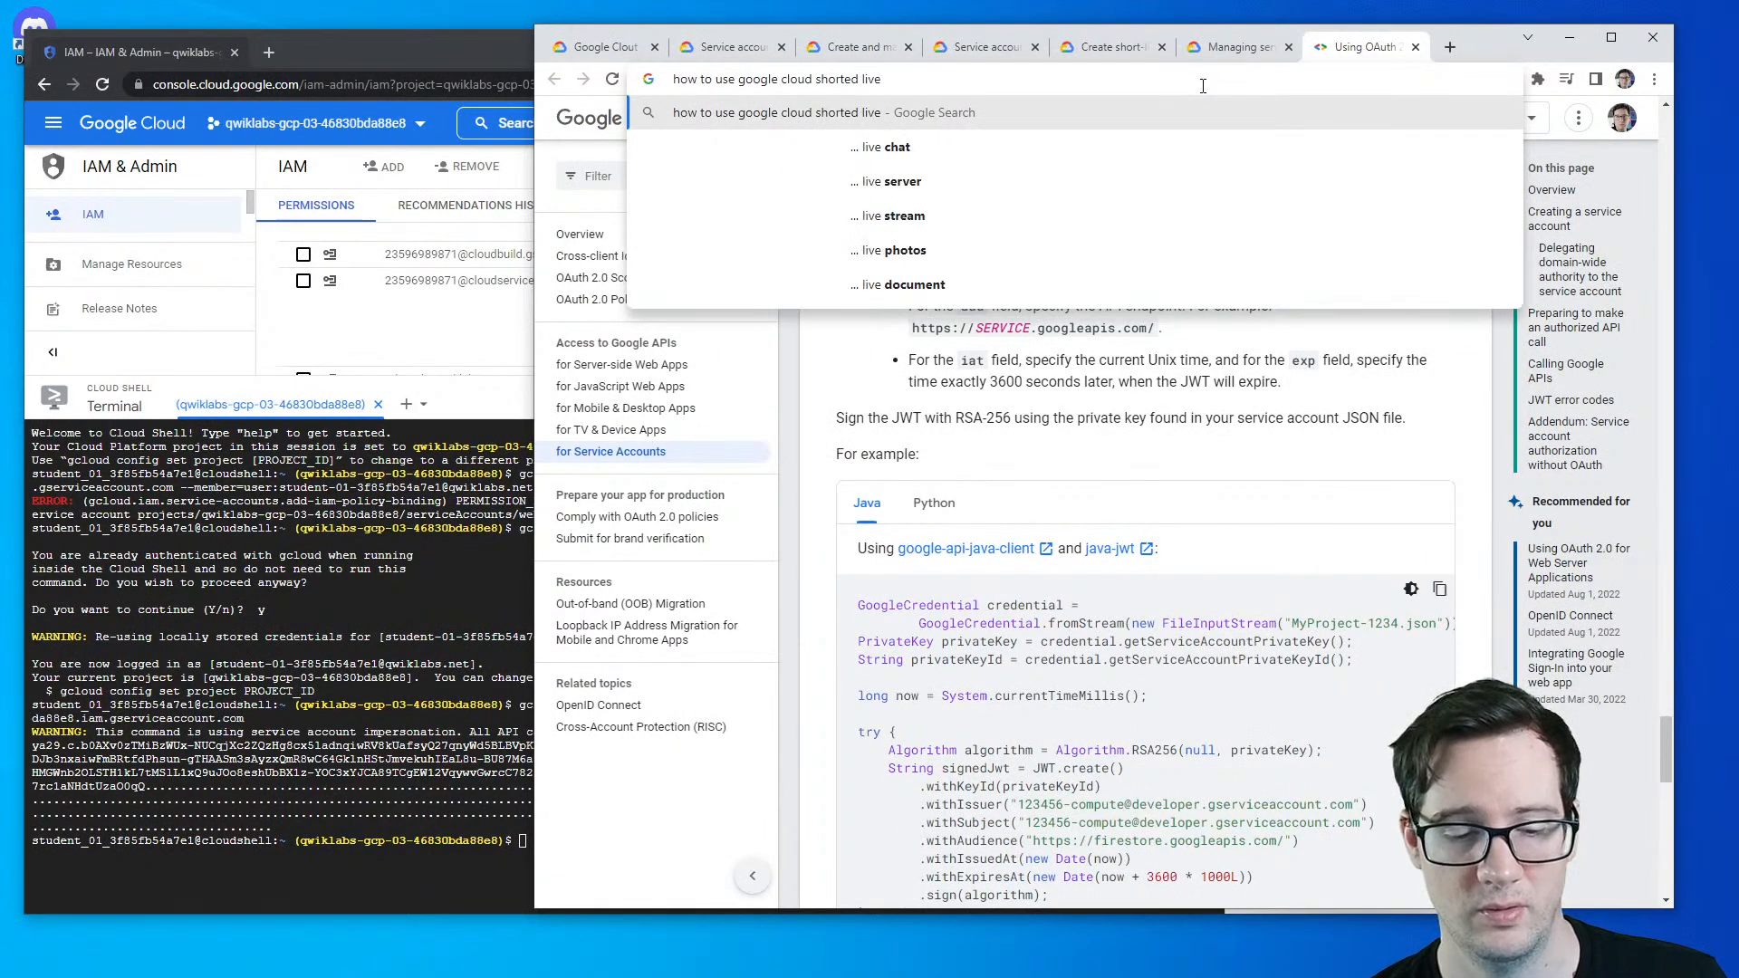
pyautogui.write(' oauth')
pyautogui.press('Return')
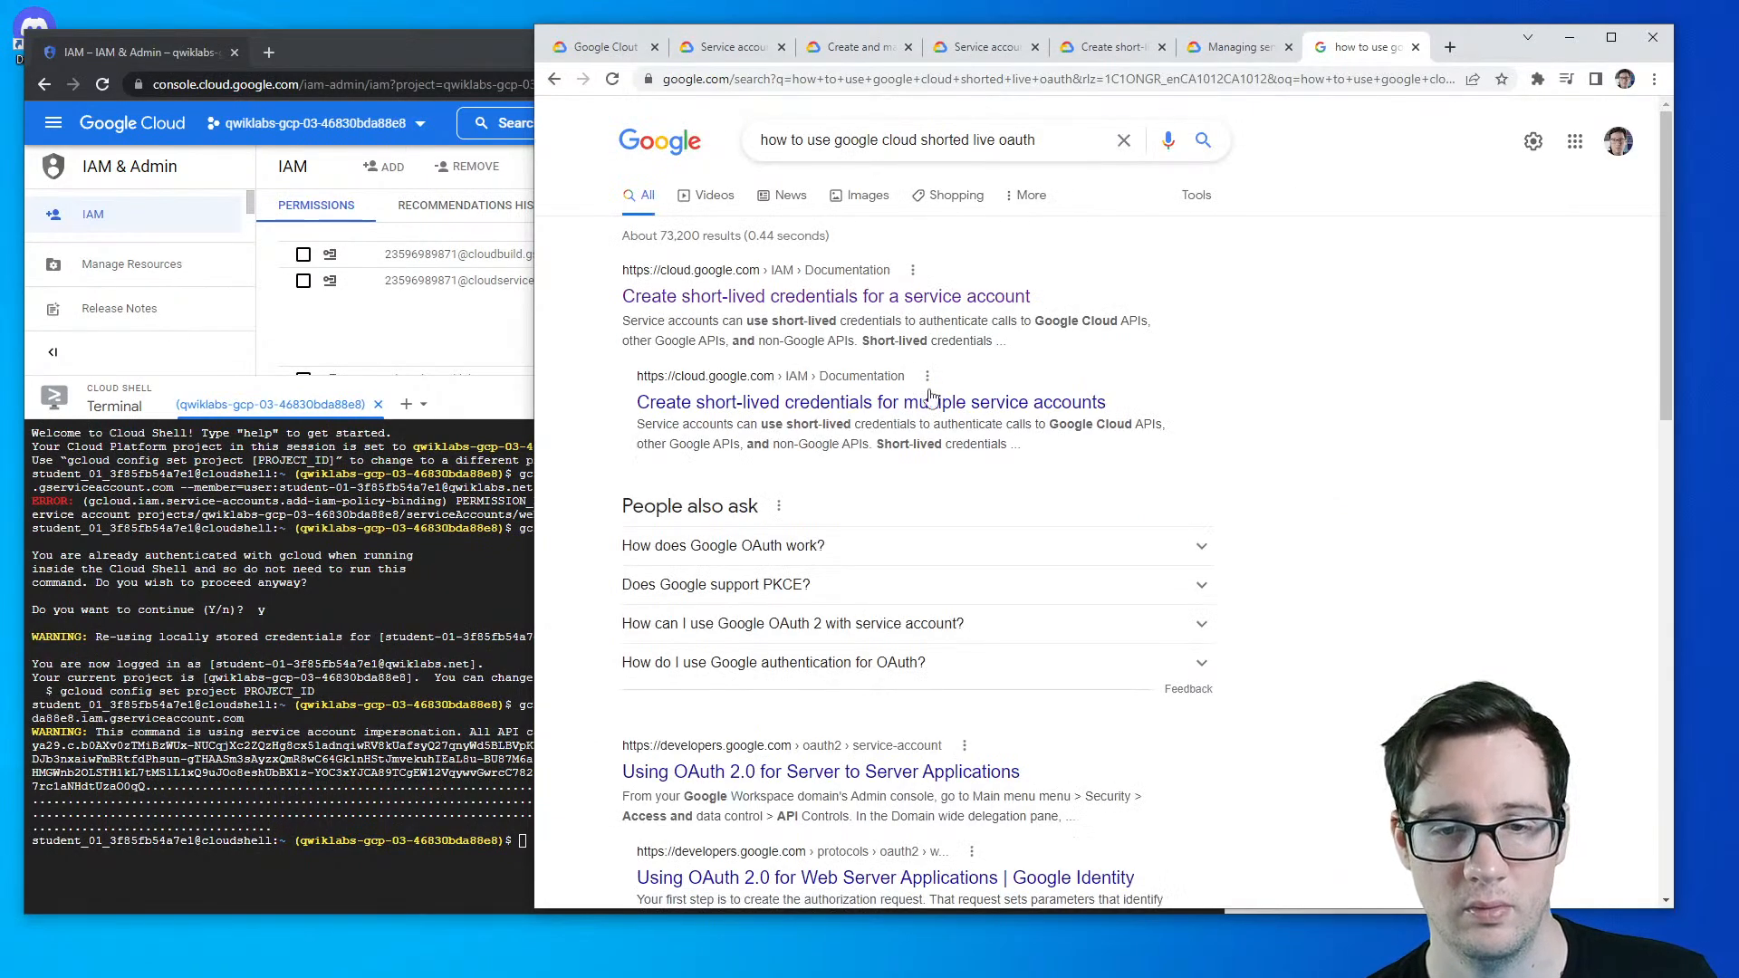
pyautogui.scroll(-2, 917, 596)
pyautogui.click(968, 593)
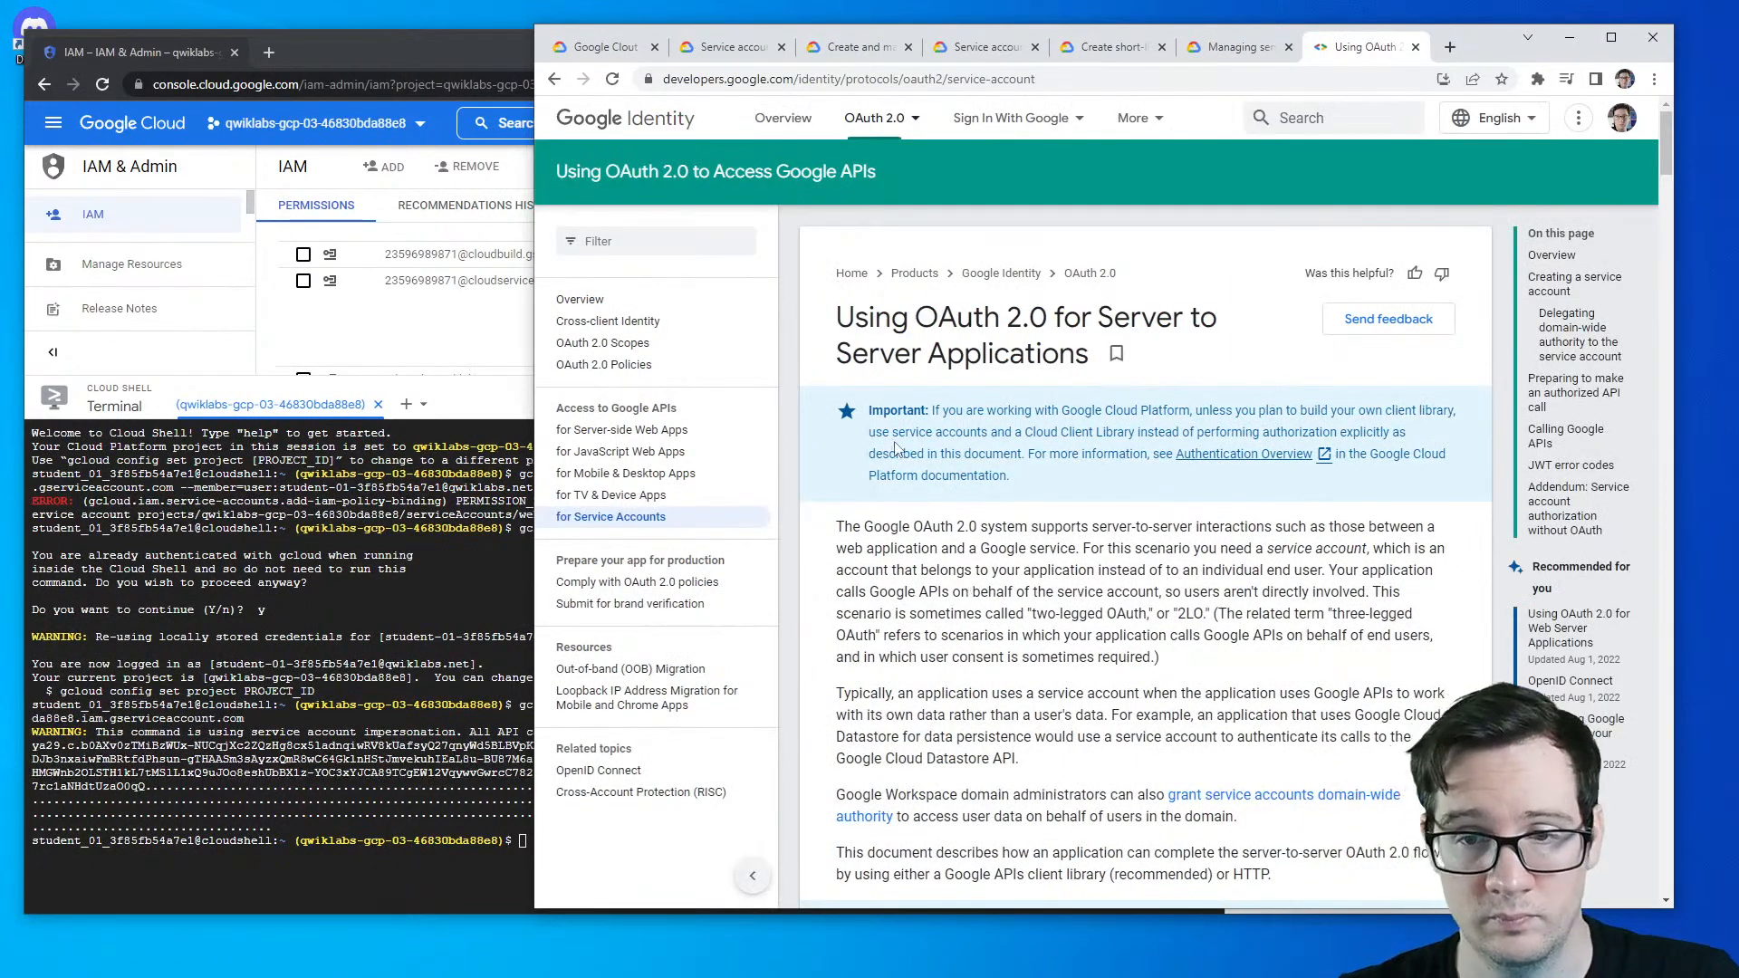
# - Review the server-to-server OAuth guide from its introduction through service account creation, domain-wide delegation, authorized API calls and JWT error codes
pyautogui.moveTo(890, 527); pyautogui.dragTo(1040, 526)
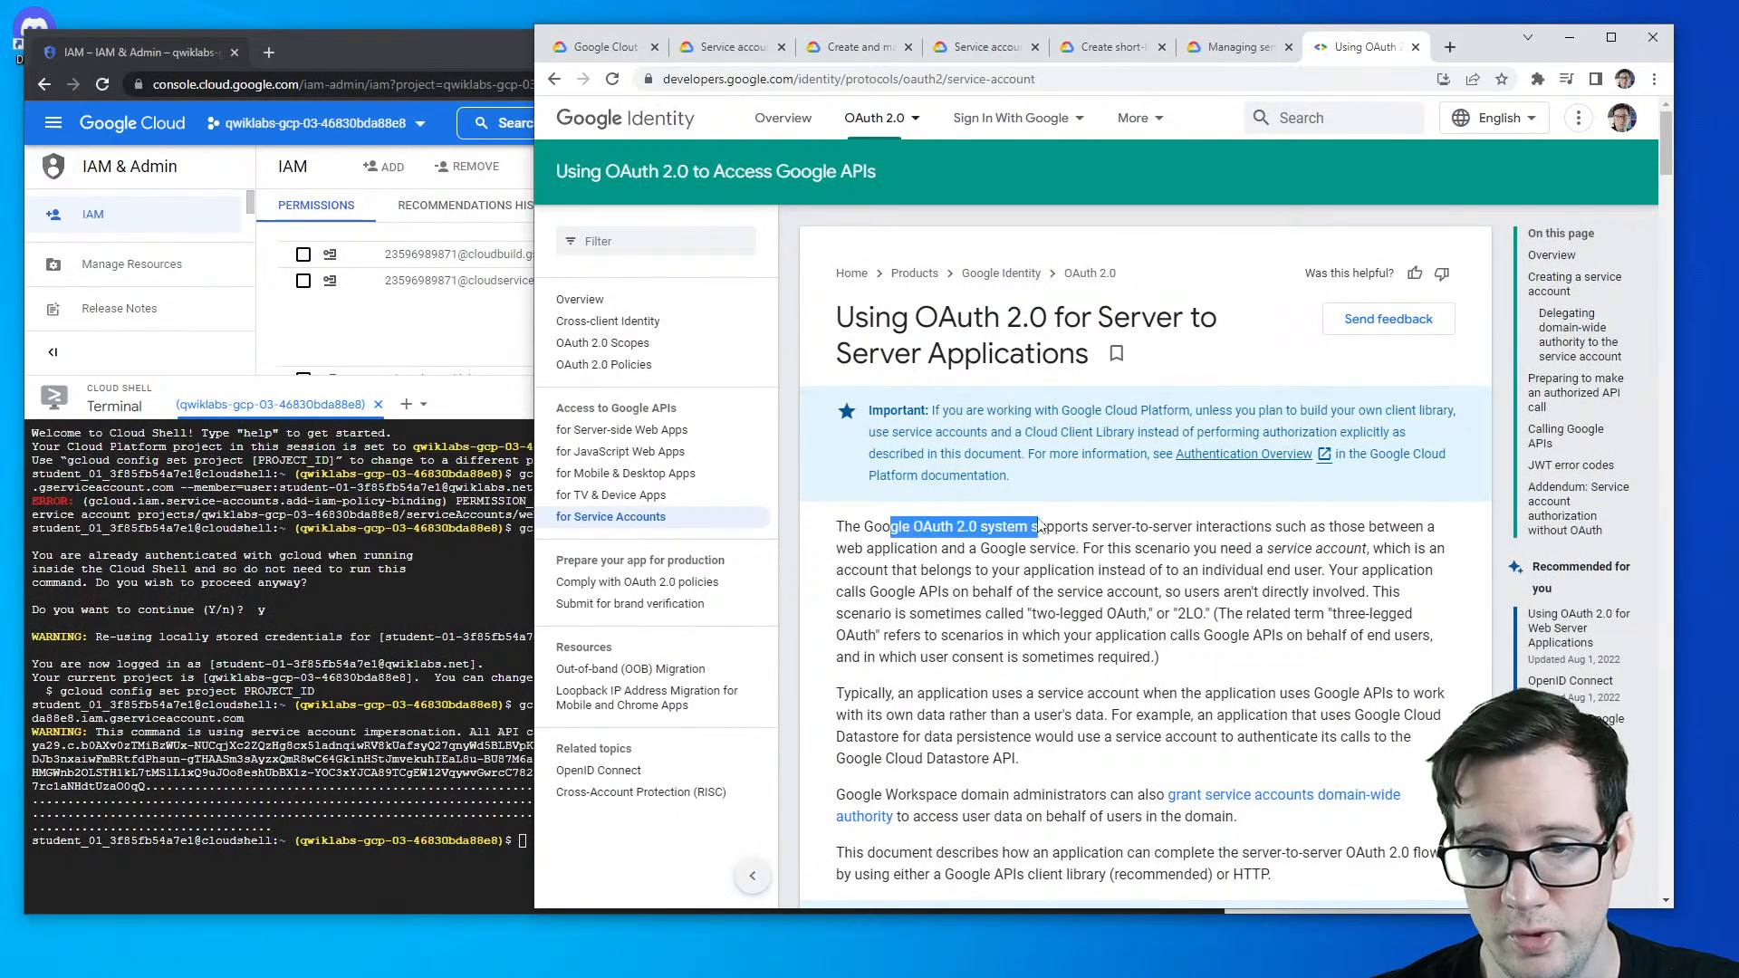
pyautogui.moveTo(1282, 526); pyautogui.dragTo(931, 554)
pyautogui.click(933, 555)
pyautogui.scroll(-7, 946, 543)
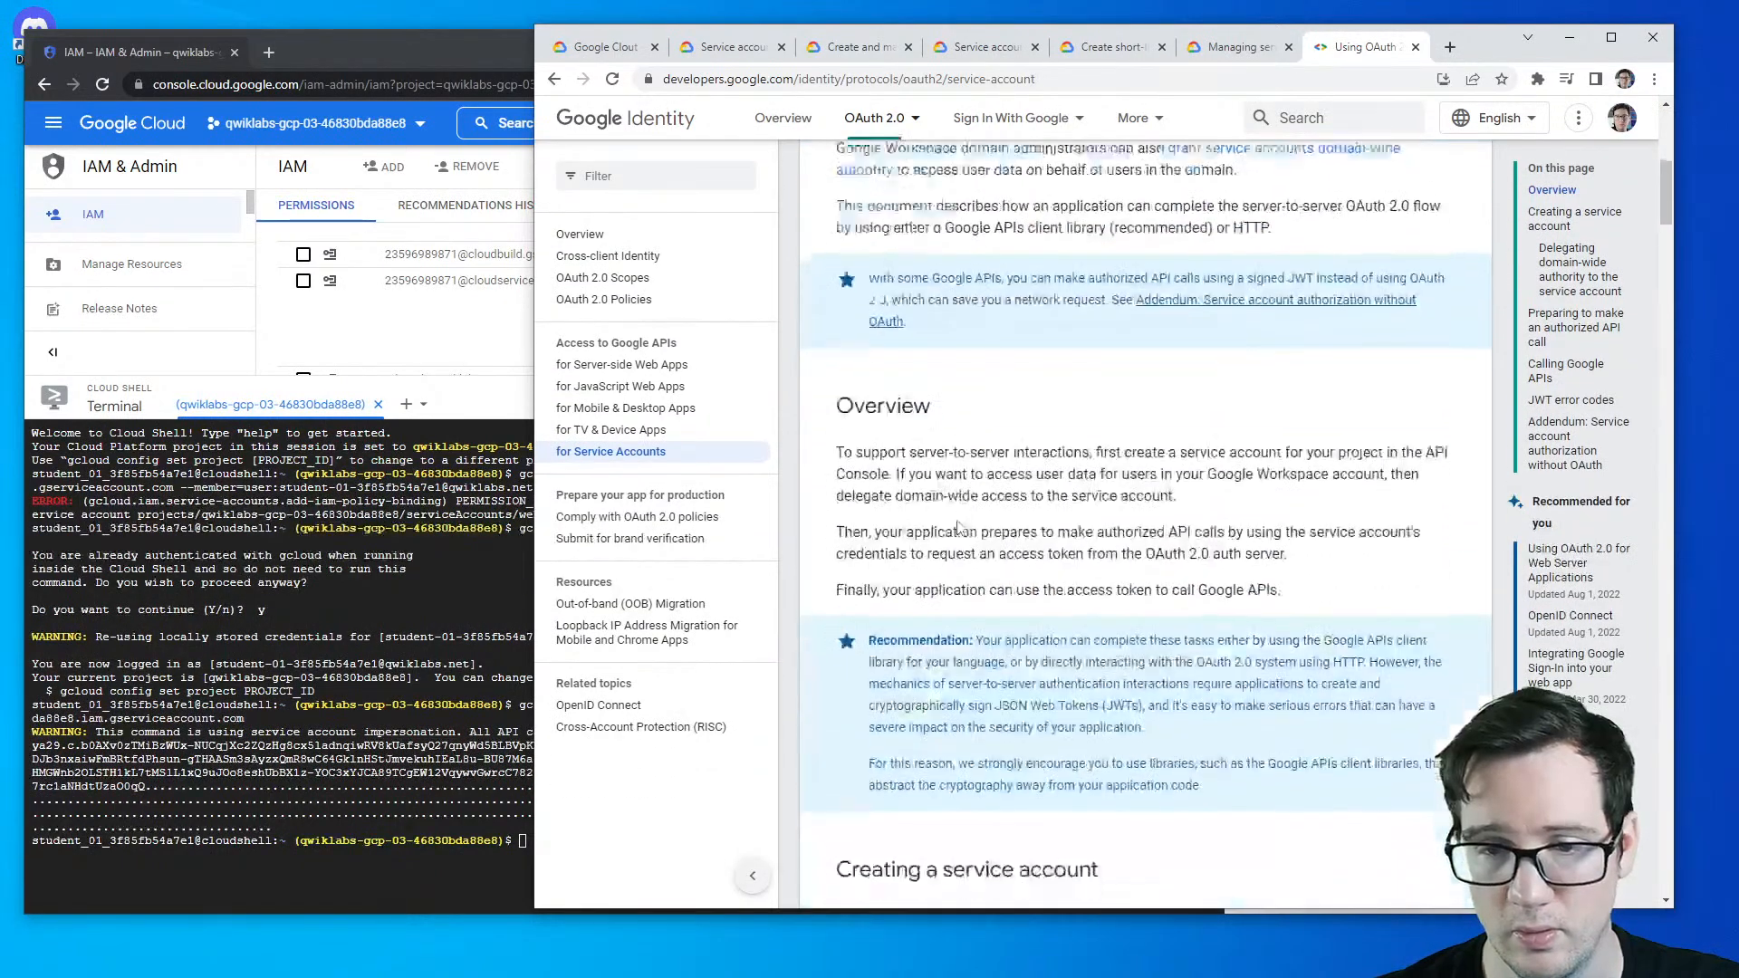
pyautogui.scroll(-5, 960, 527)
pyautogui.moveTo(845, 475); pyautogui.dragTo(1244, 476)
pyautogui.scroll(-7, 930, 421)
pyautogui.scroll(-15, 930, 421)
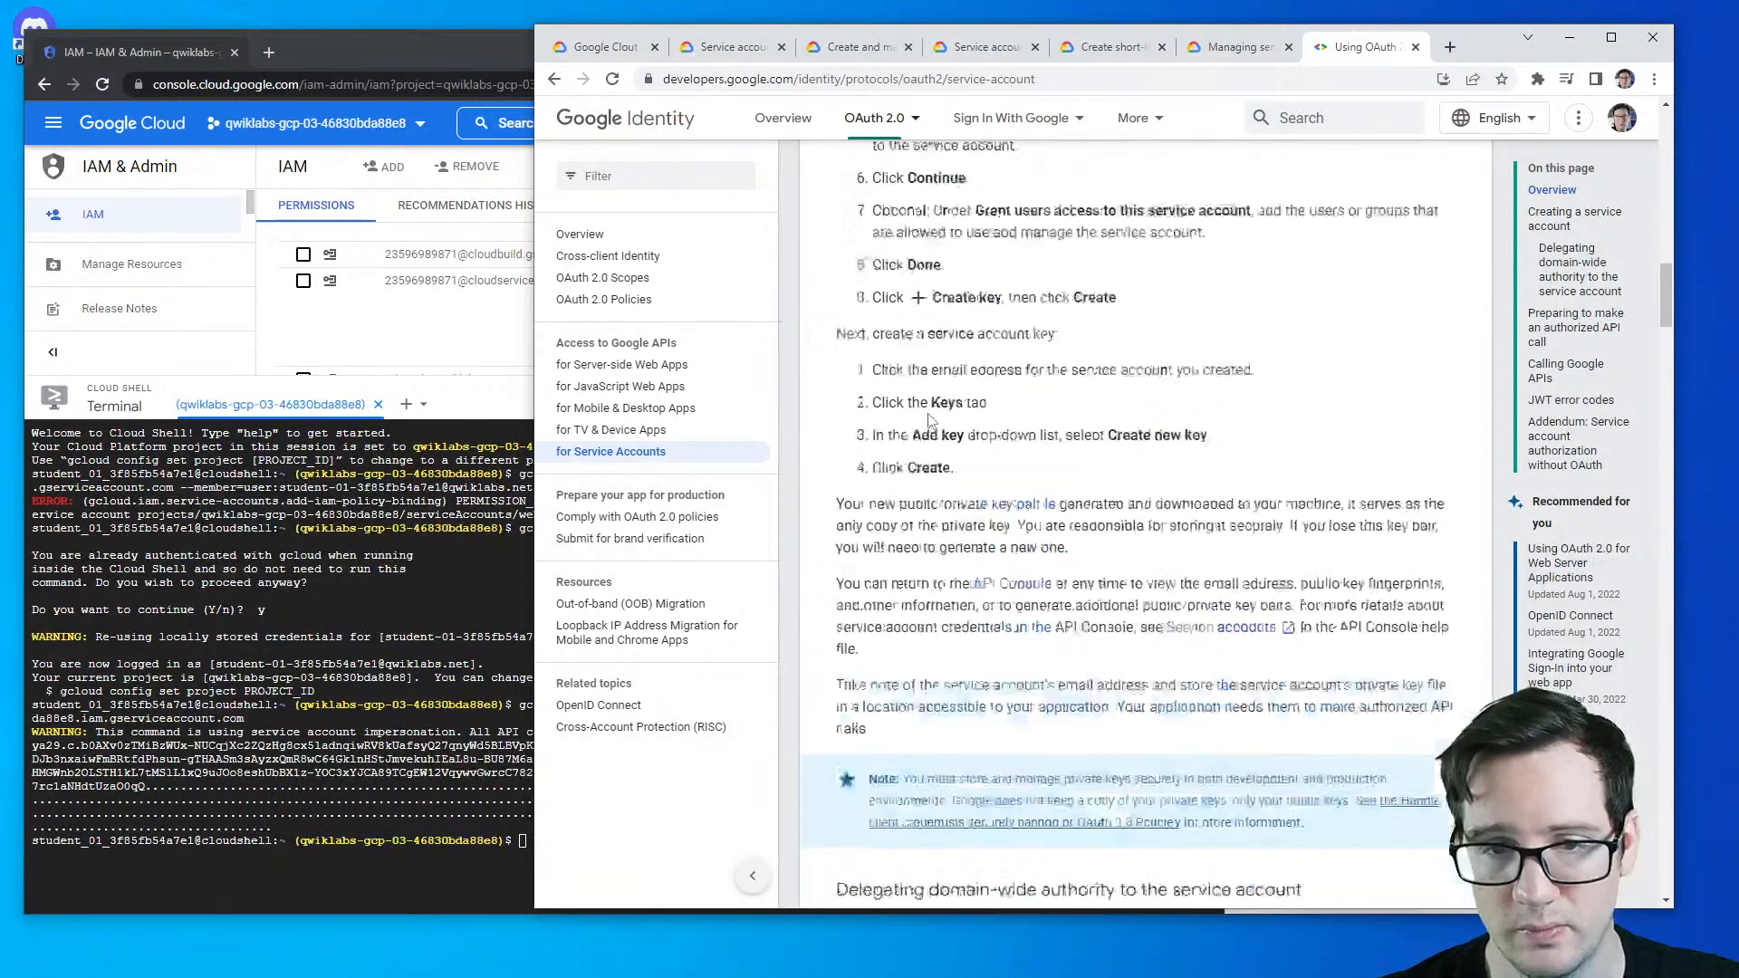
pyautogui.scroll(-3, 927, 407)
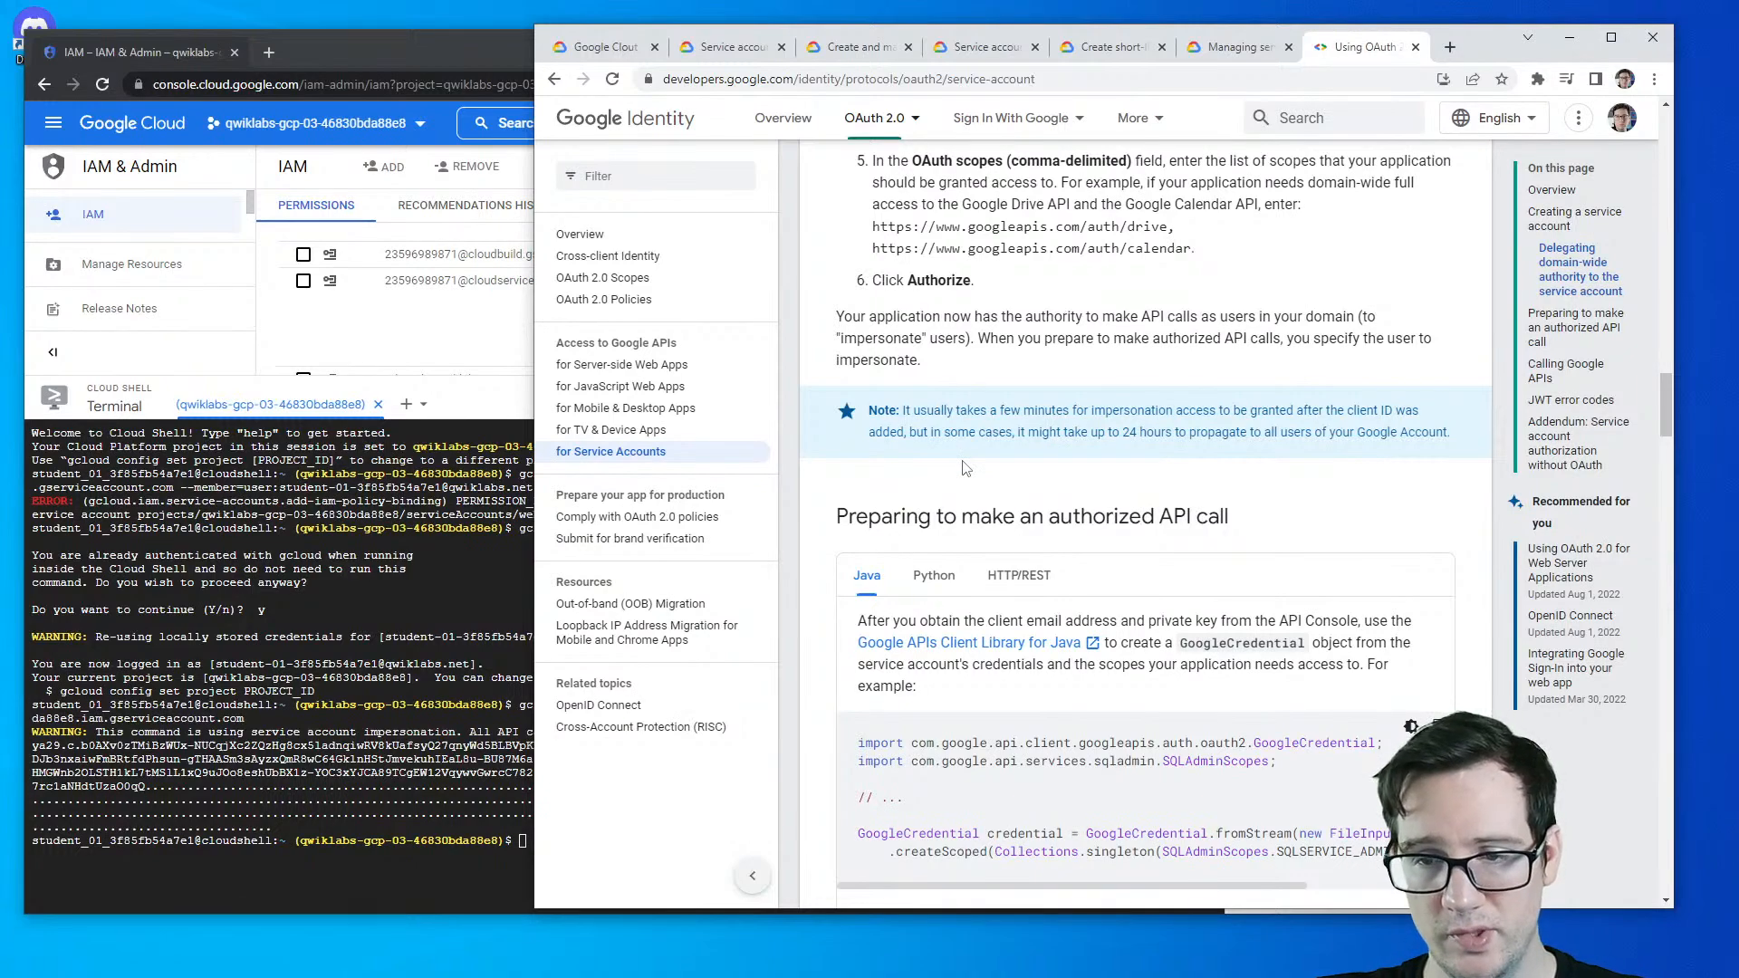
pyautogui.scroll(-10, 966, 468)
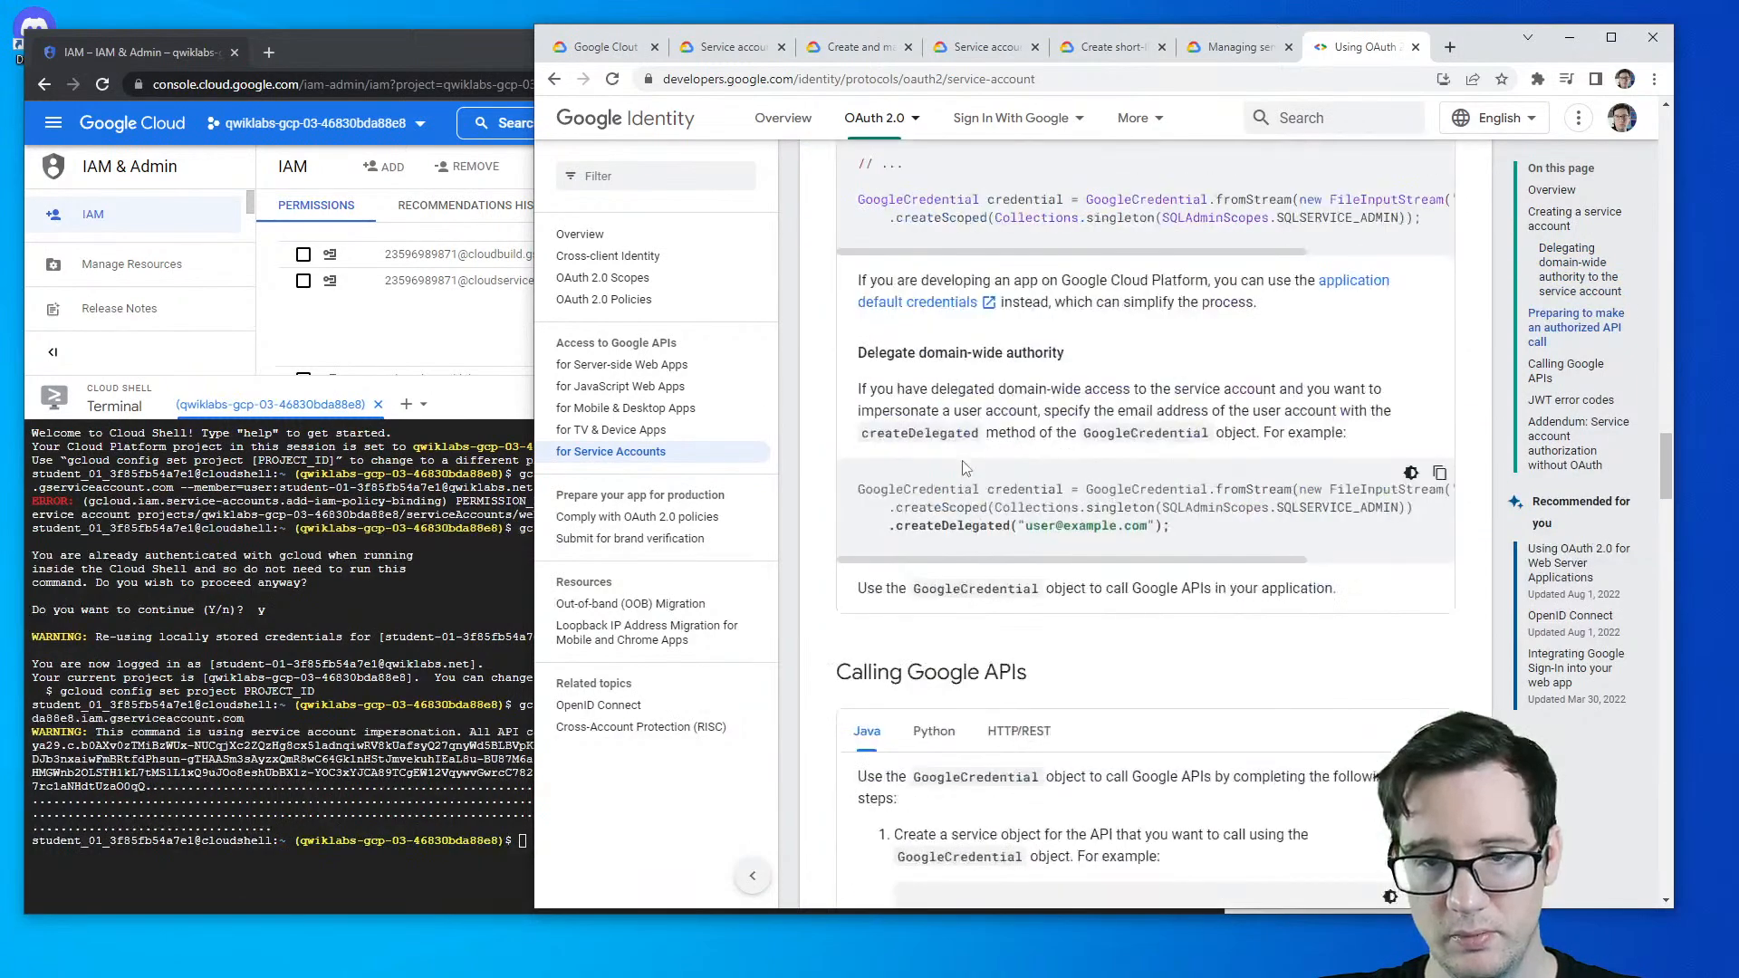
pyautogui.scroll(-10, 962, 459)
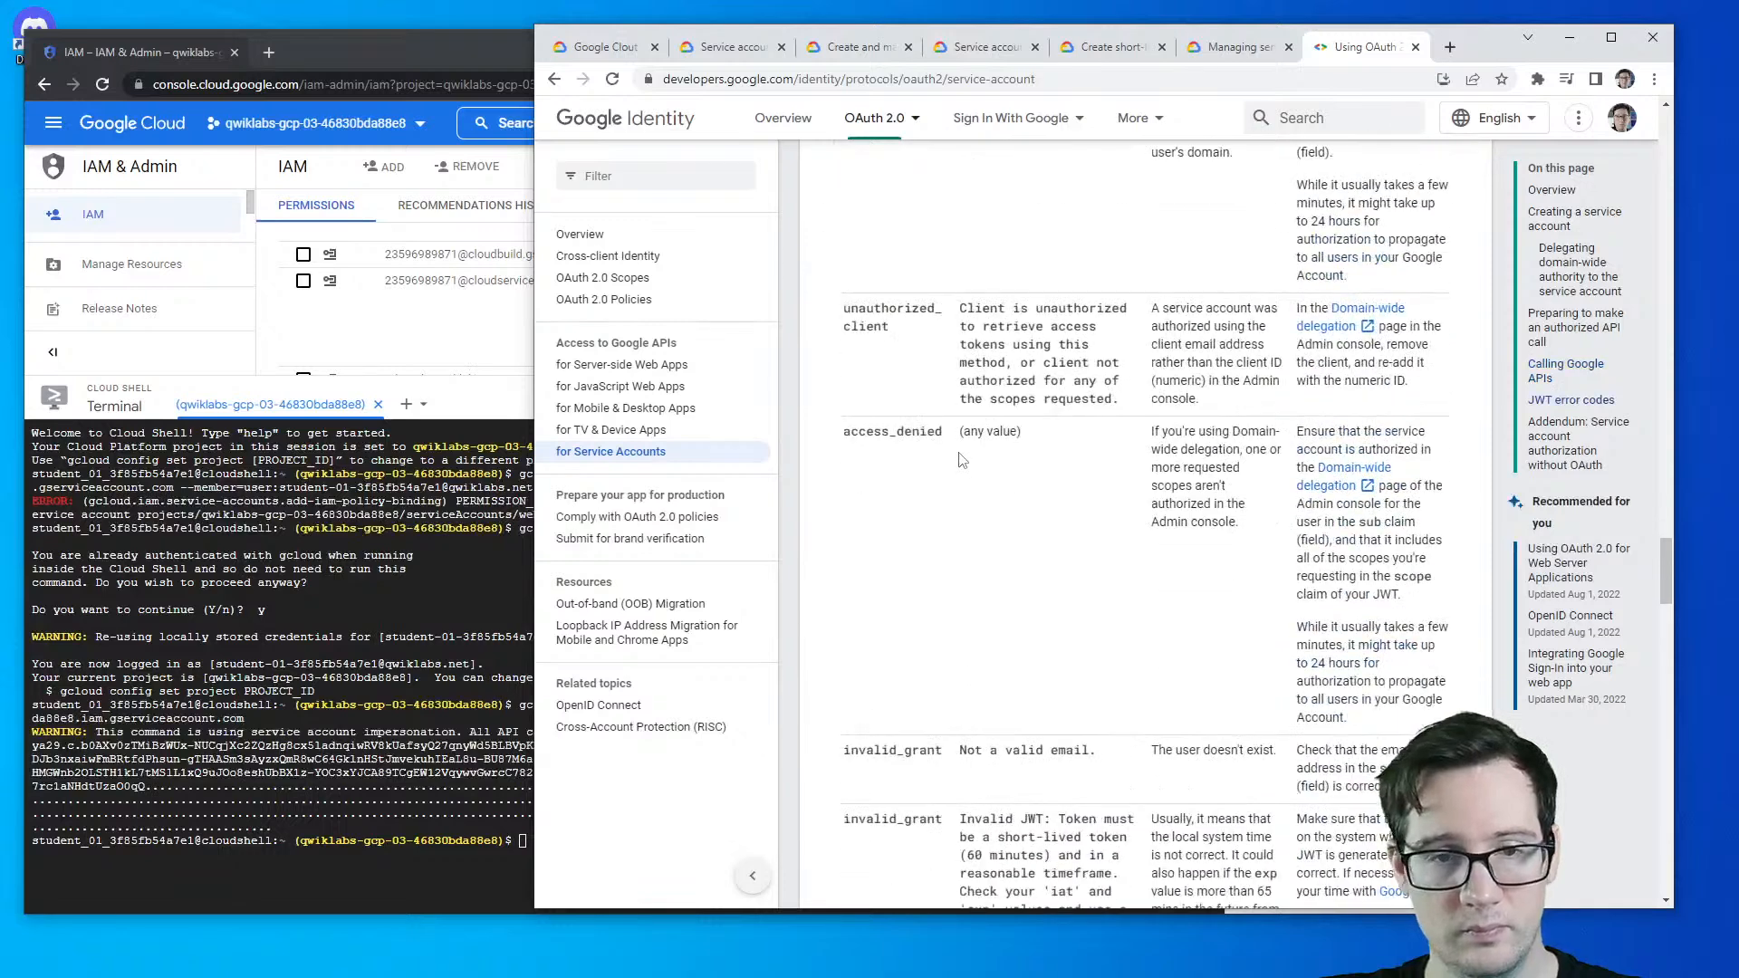
# - Skim the Comply with OAuth 2.0 policies page, and open the Cross-client Identity page
pyautogui.click(722, 518)
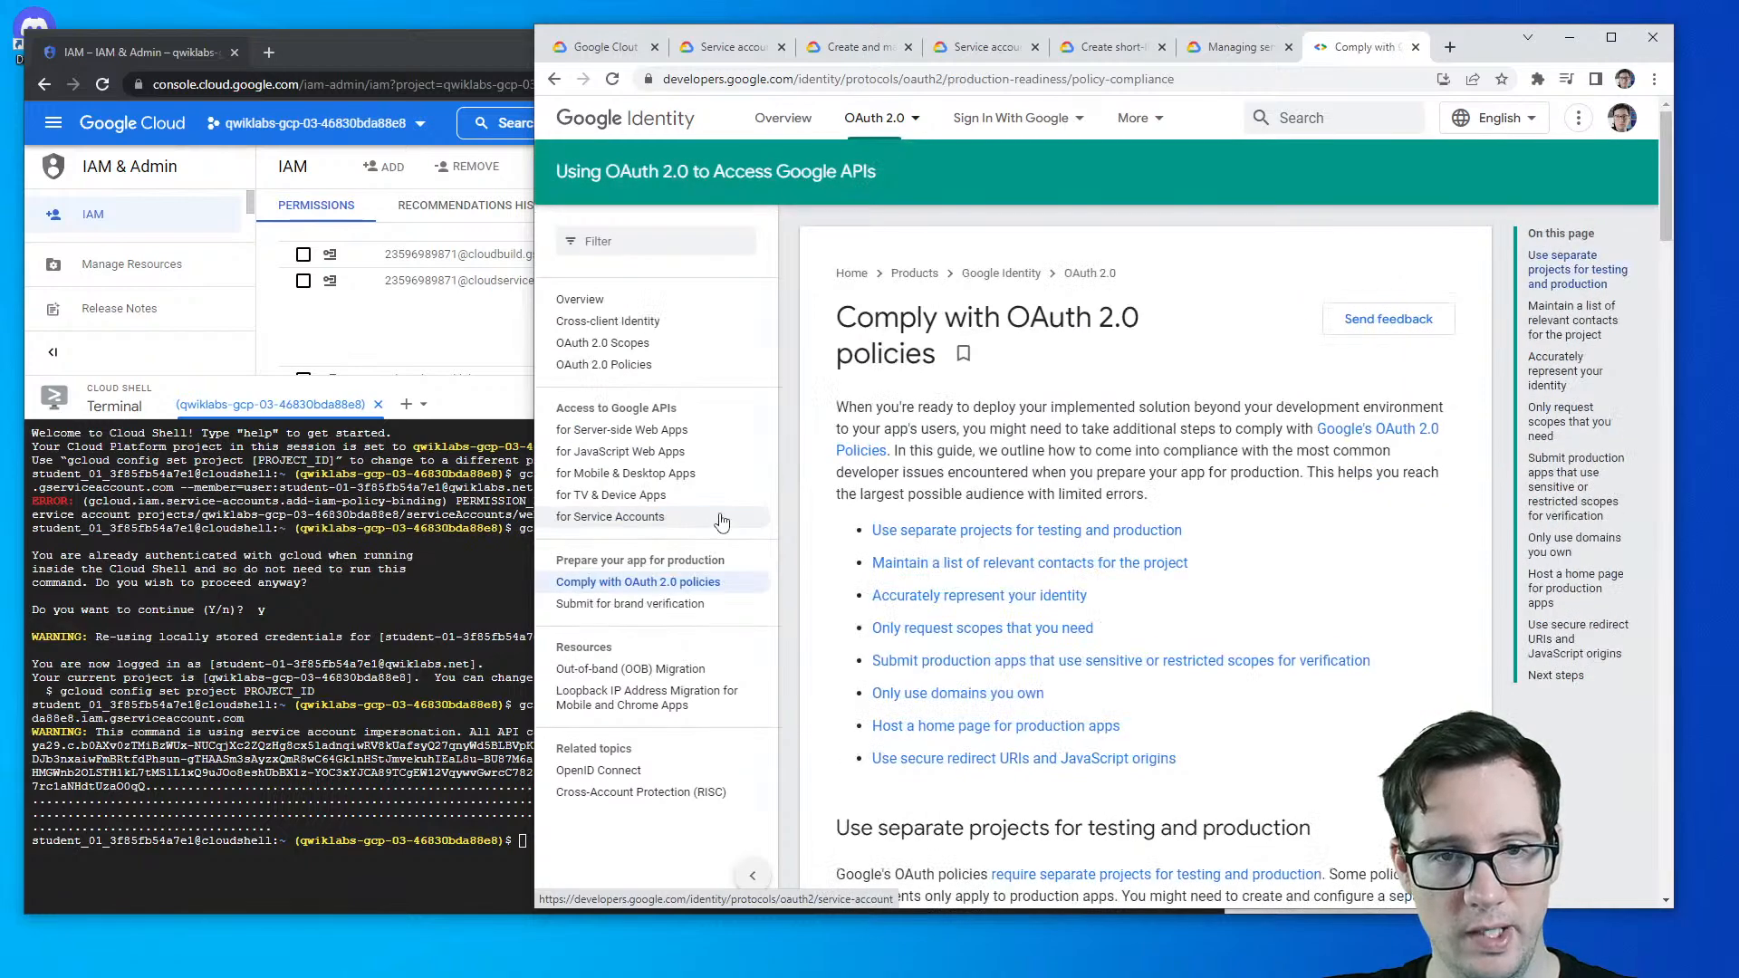
pyautogui.scroll(-1, 903, 532)
pyautogui.scroll(-3, 902, 531)
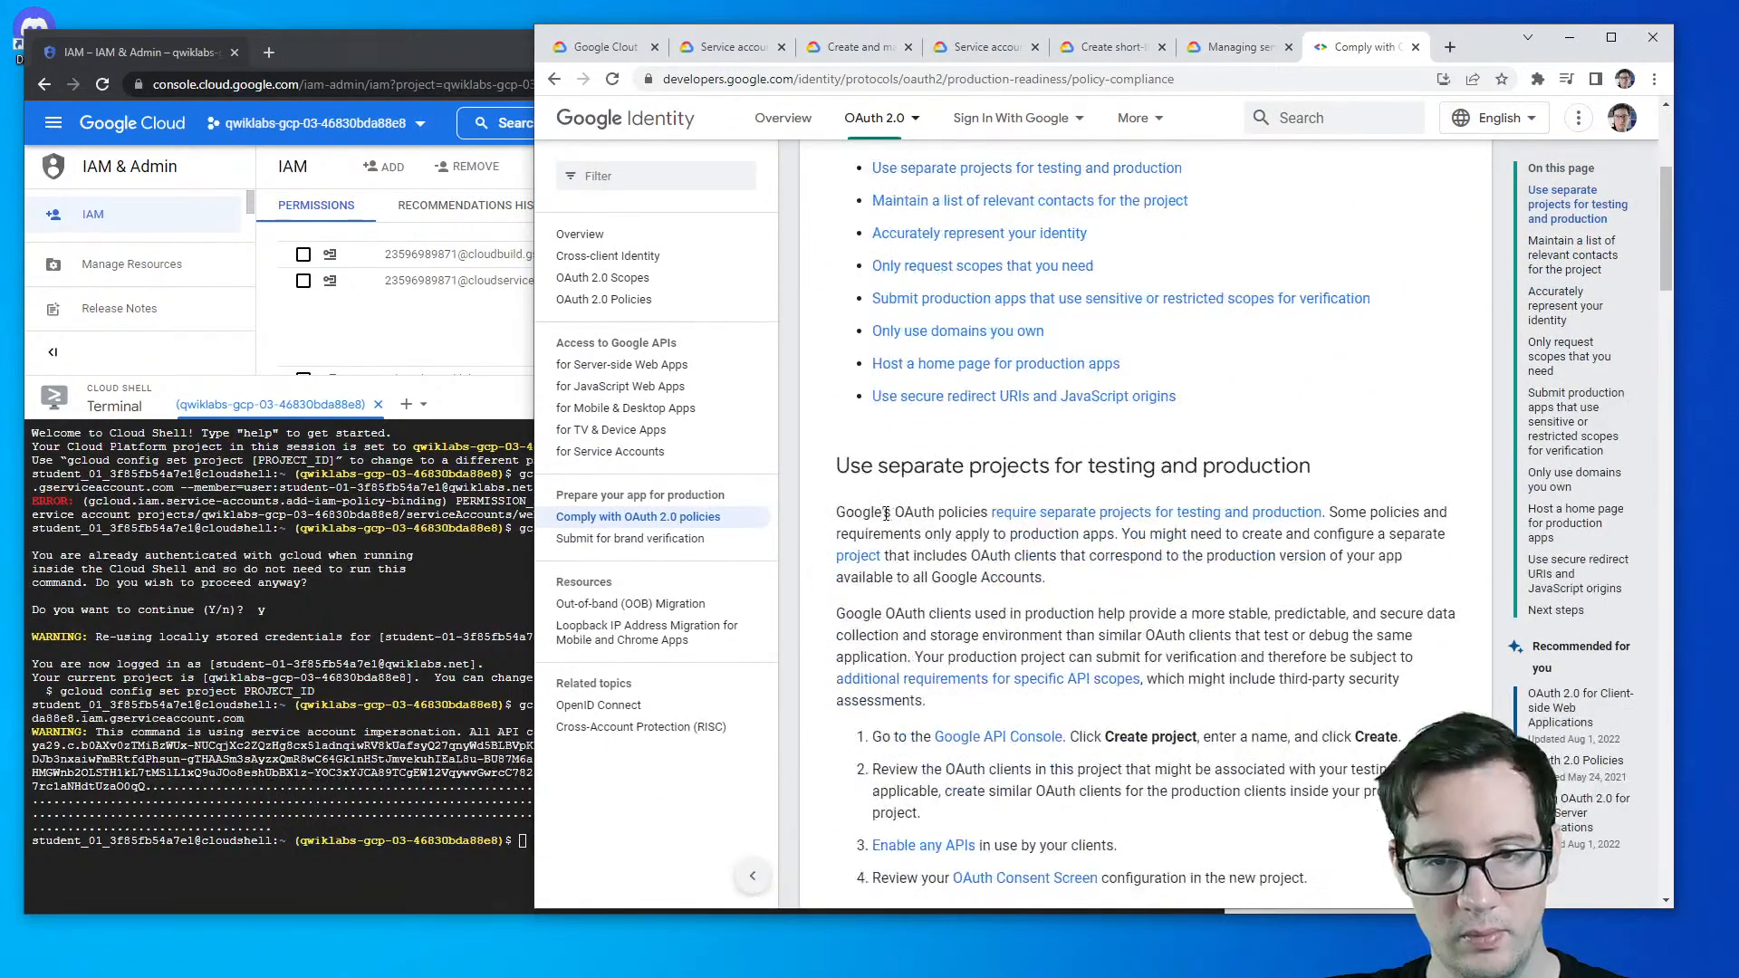
pyautogui.scroll(-5, 883, 514)
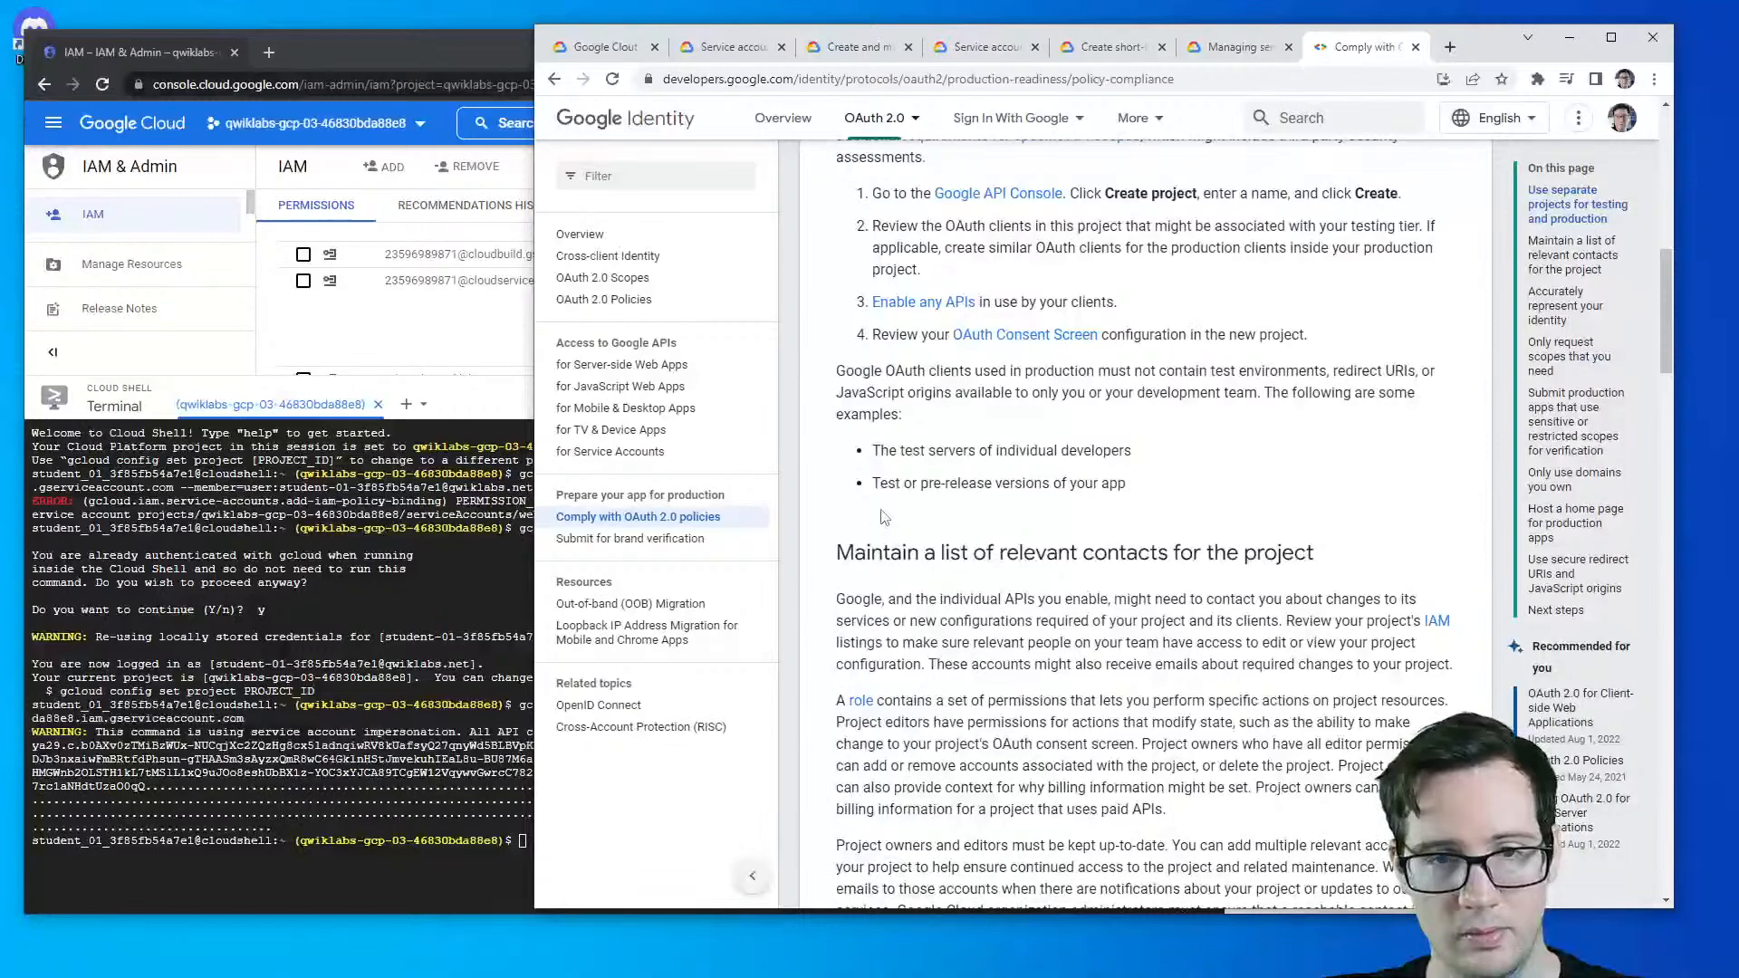
pyautogui.scroll(2, 652, 389)
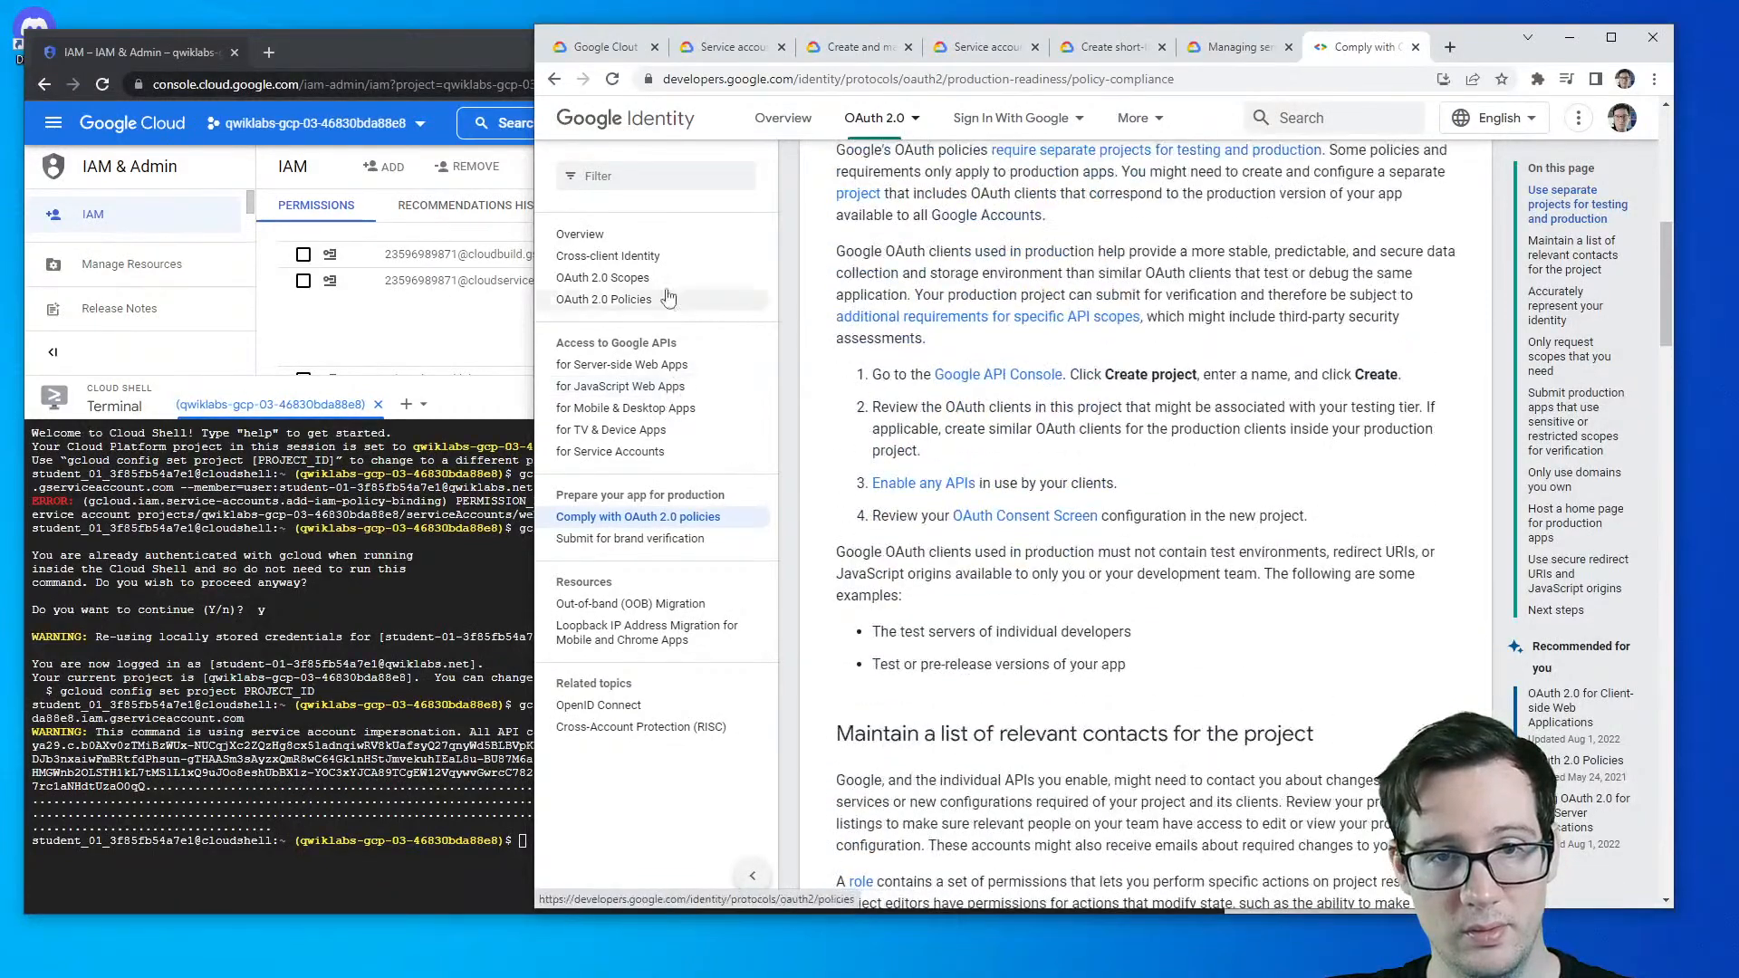
pyautogui.click(667, 261)
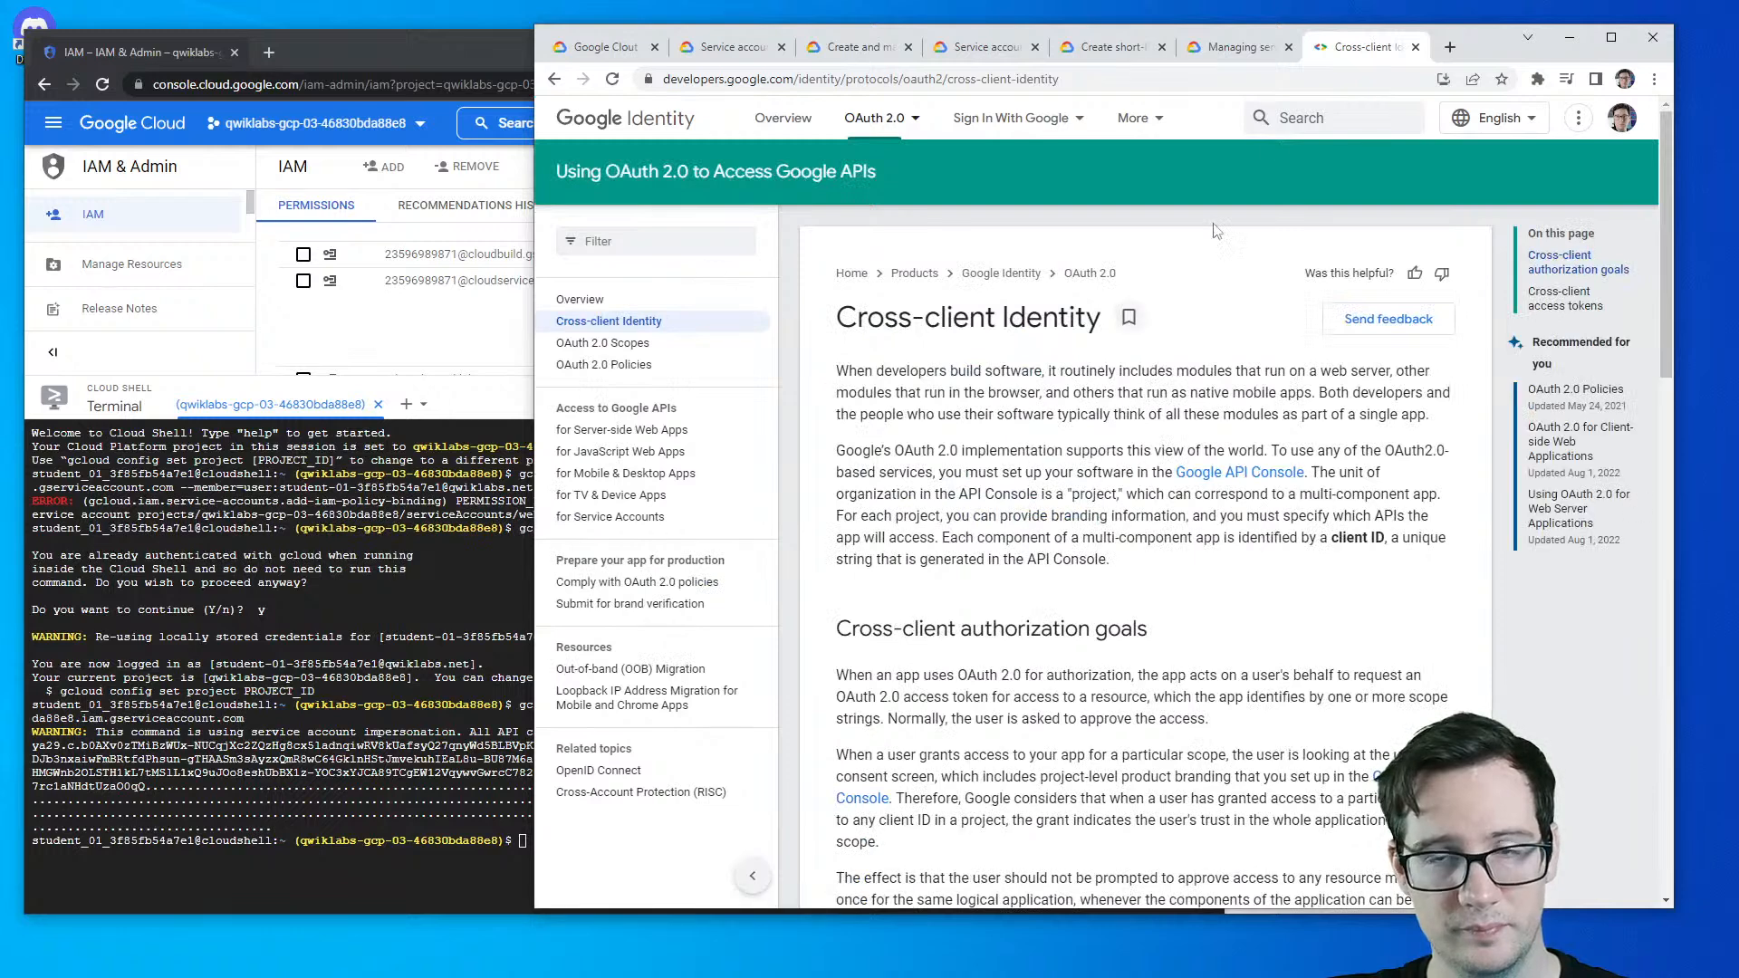
# - Return to the short-lived credentials guide's self-signed JWT section and open Google's Authentication Guide from it in a new tab
pyautogui.click(1120, 53)
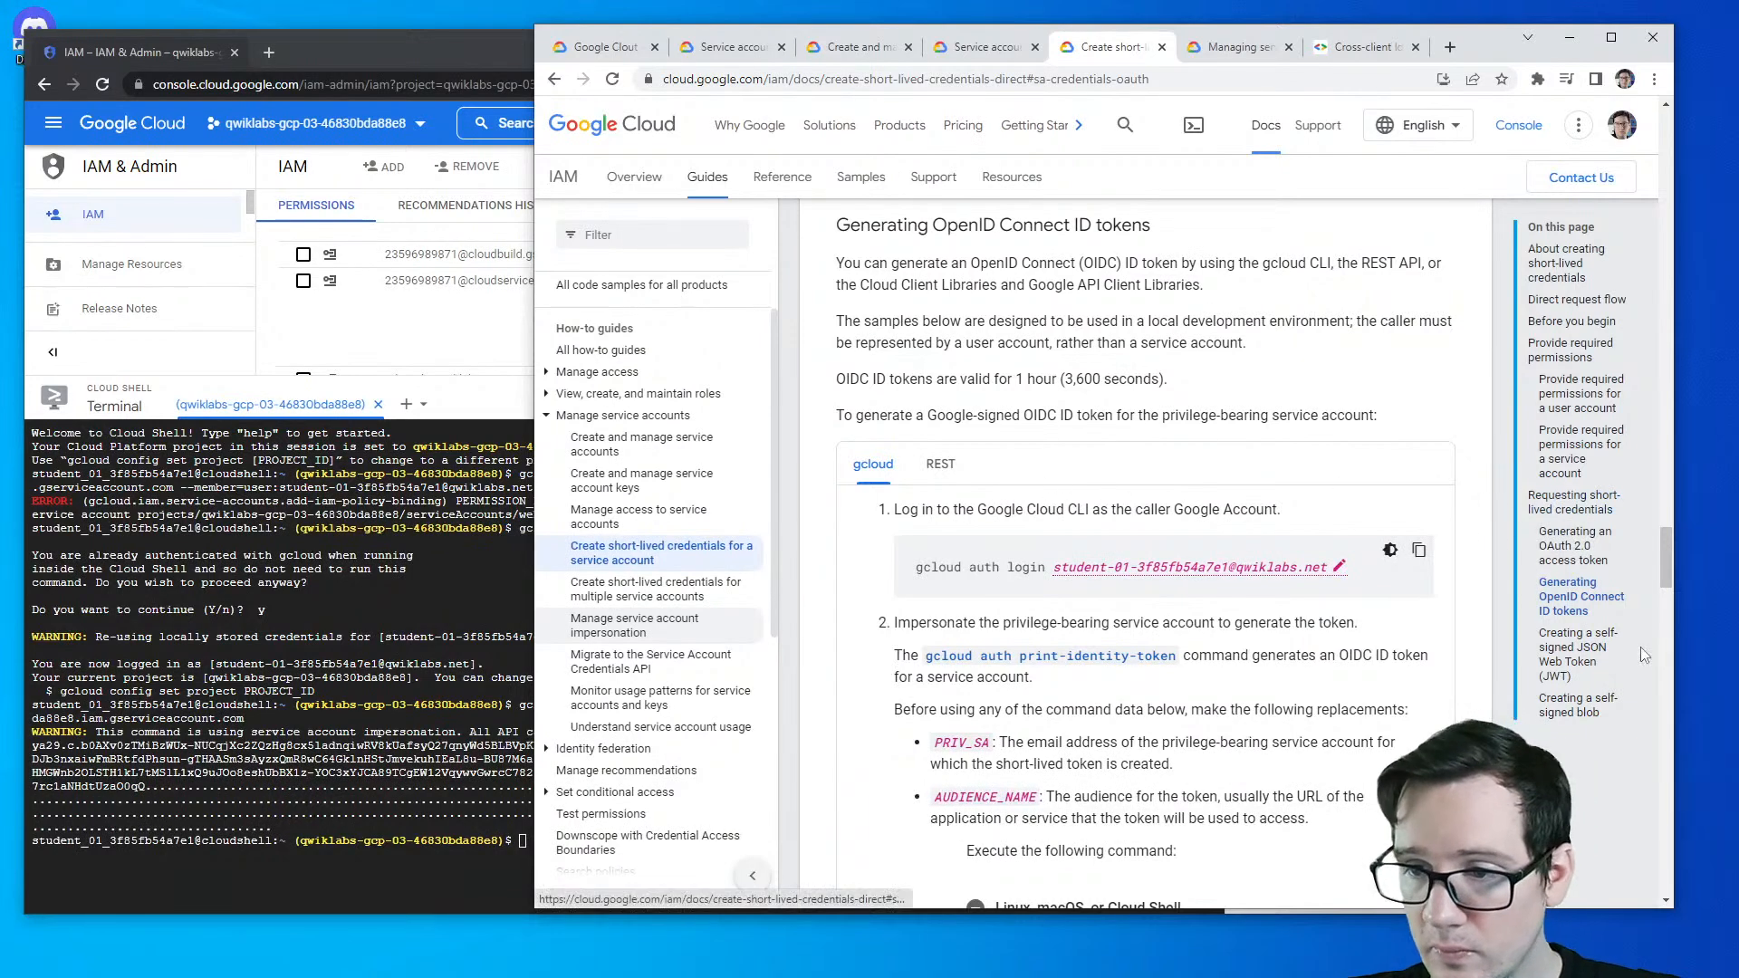
pyautogui.click(1572, 641)
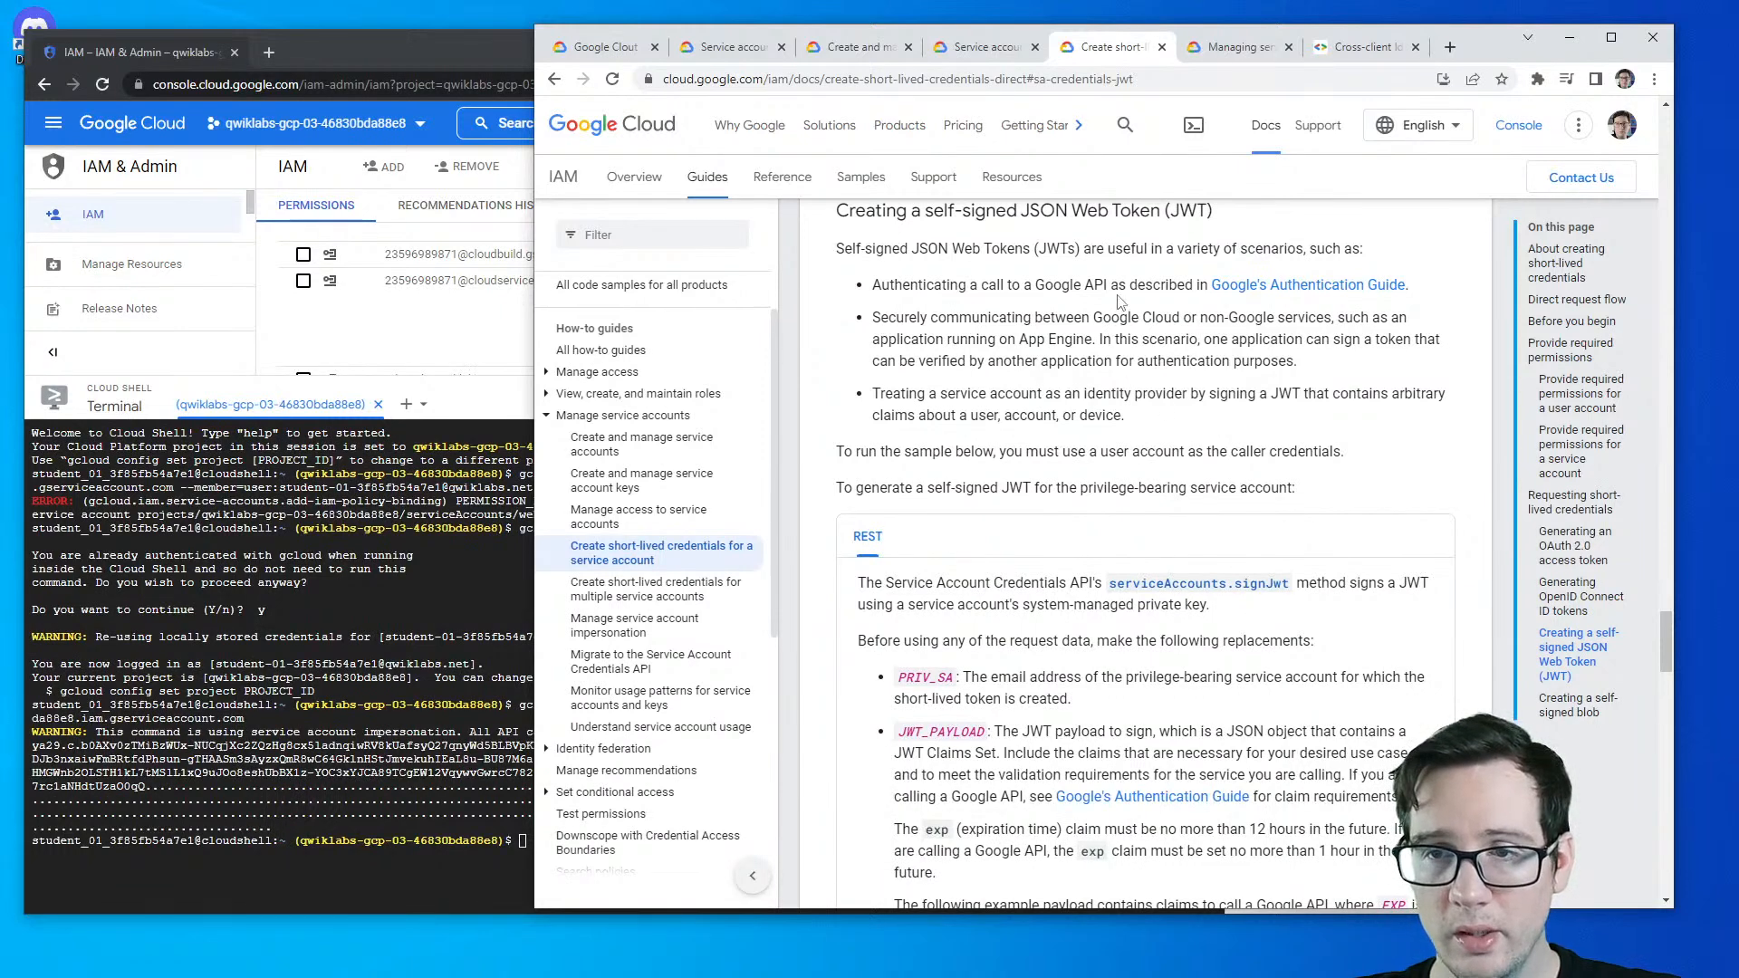
pyautogui.rightClick(1263, 286)
pyautogui.click(1279, 291)
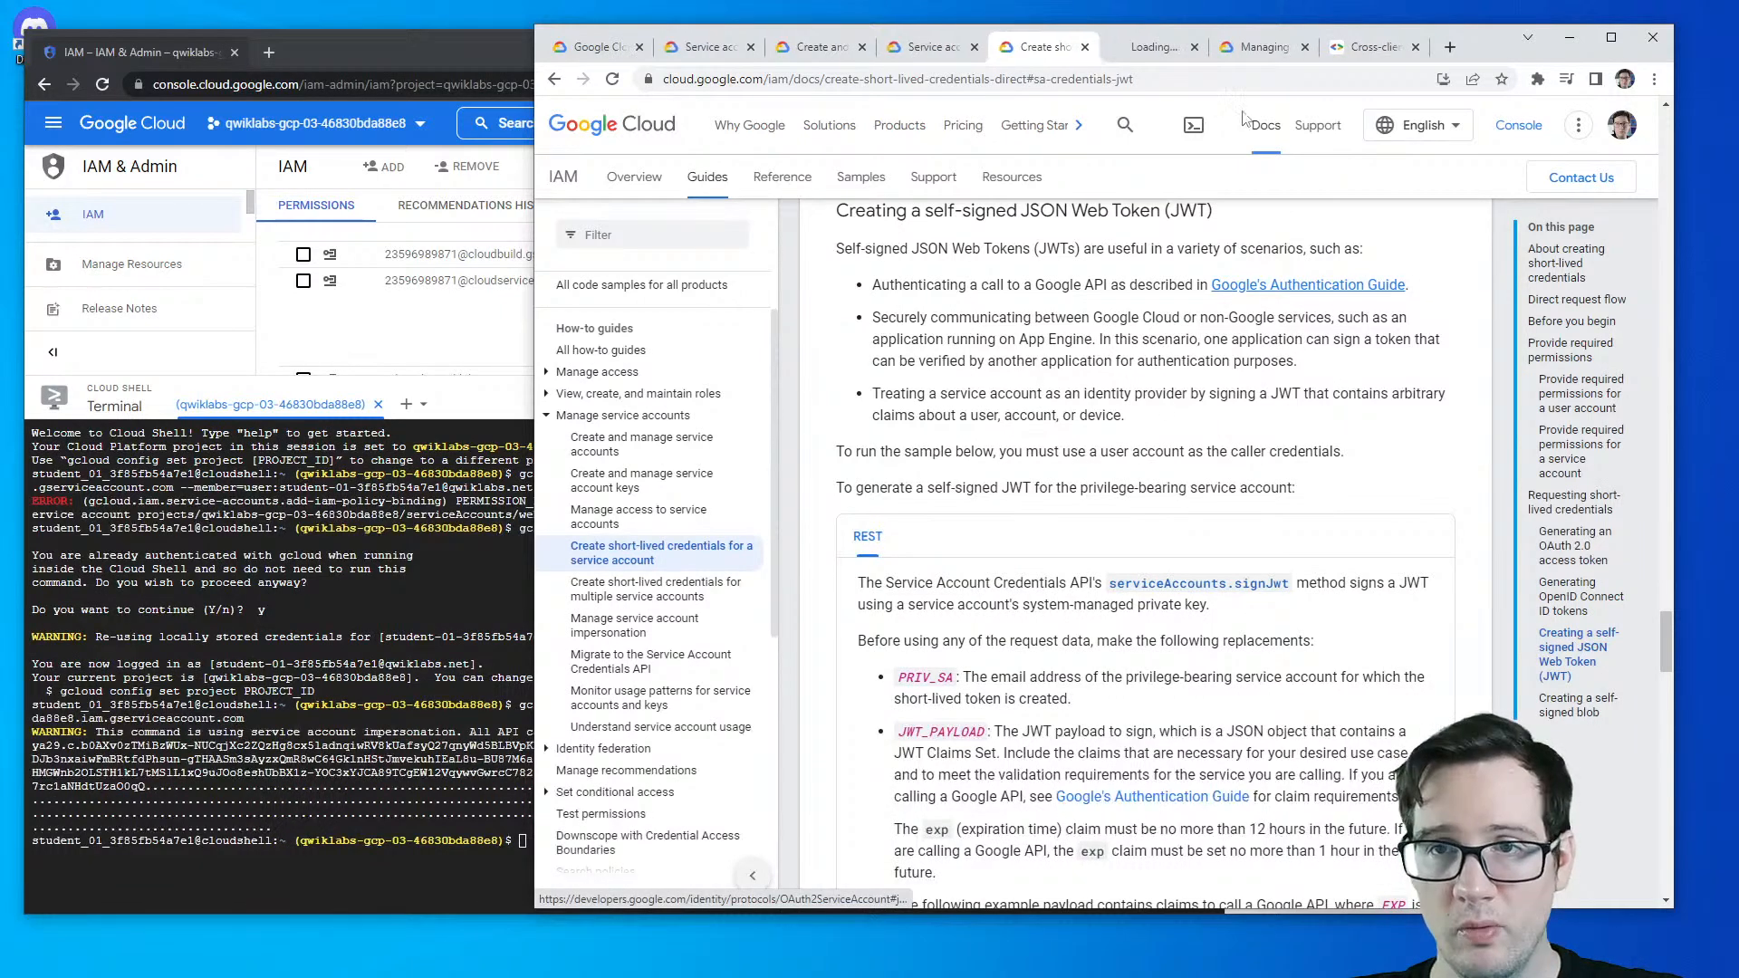
pyautogui.click(1166, 55)
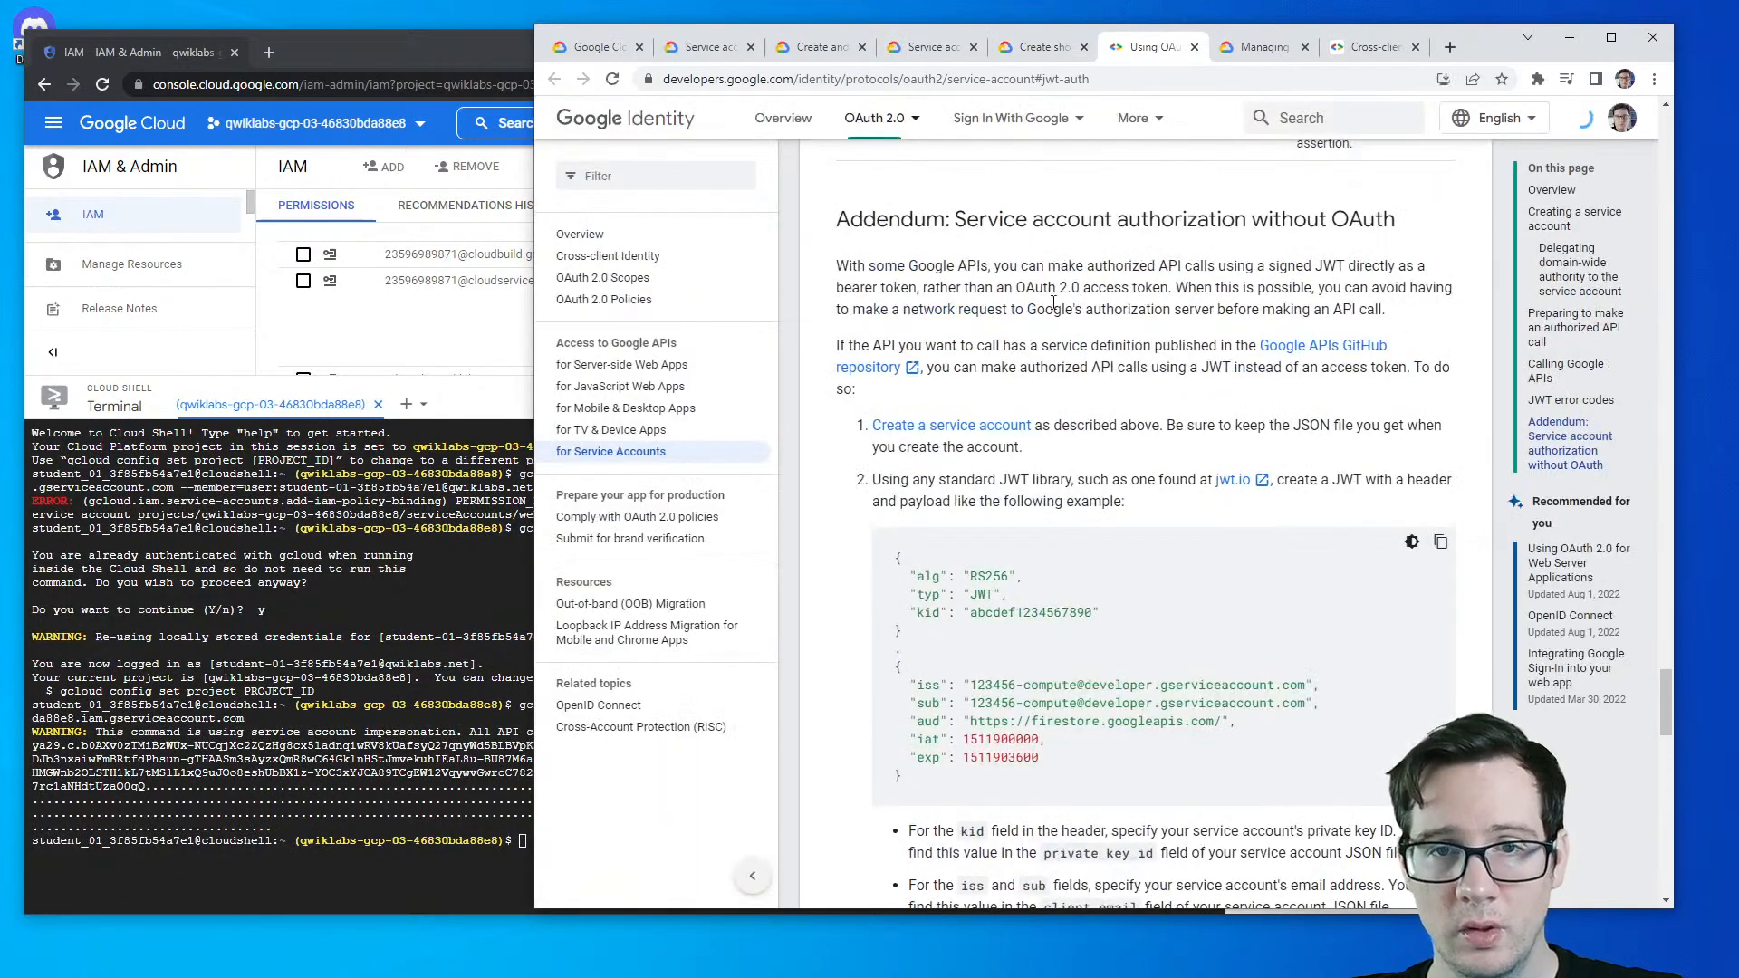
# - Read the addendum on service account authorization without OAuth, including the JWT field requirements and the Java signing example
pyautogui.moveTo(1023, 265); pyautogui.dragTo(1123, 287)
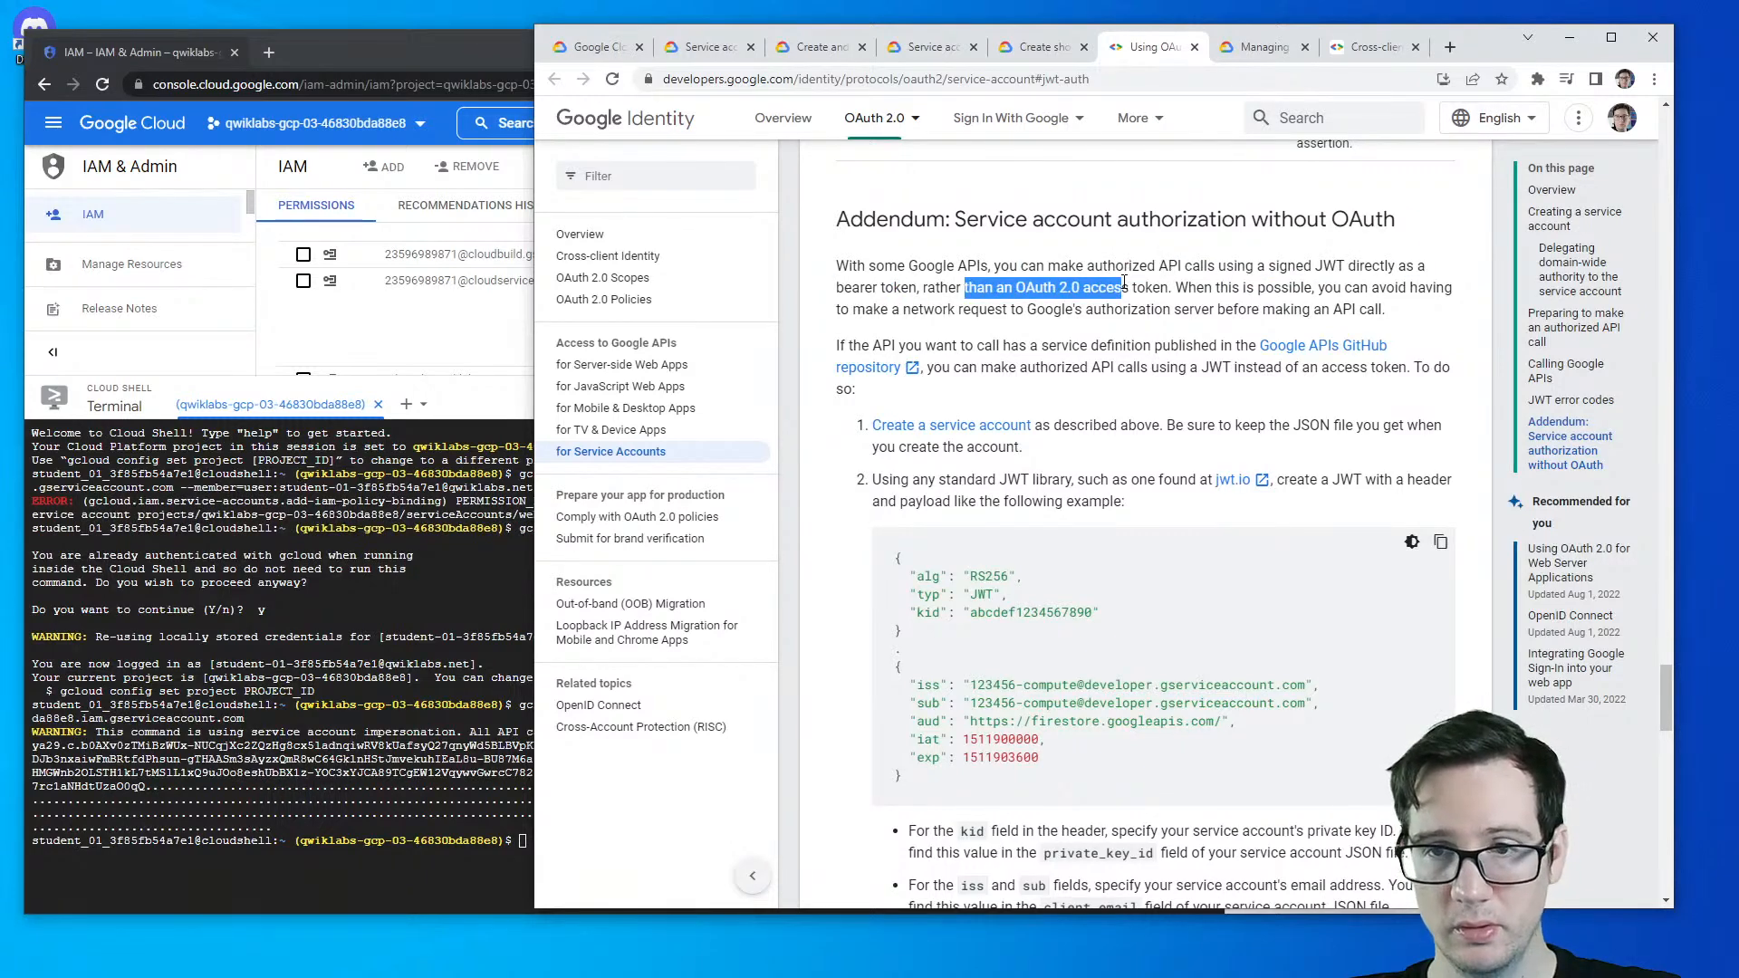
pyautogui.moveTo(1188, 285); pyautogui.dragTo(1317, 287)
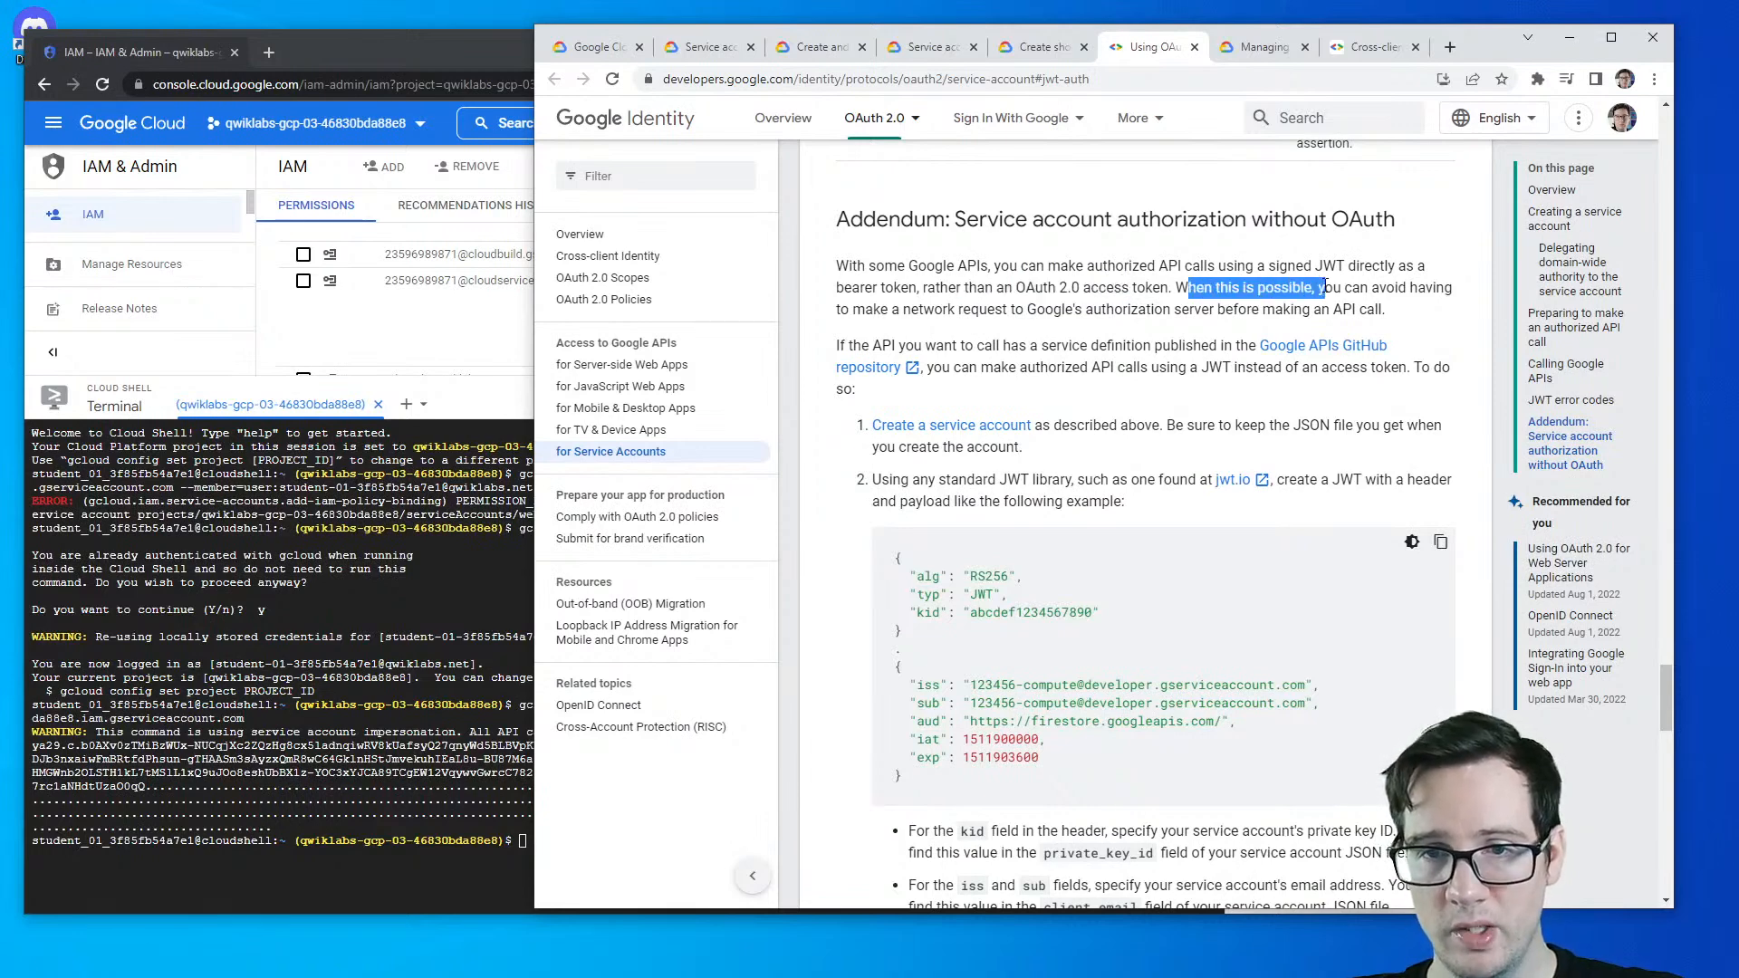
pyautogui.moveTo(1021, 310); pyautogui.dragTo(1376, 309)
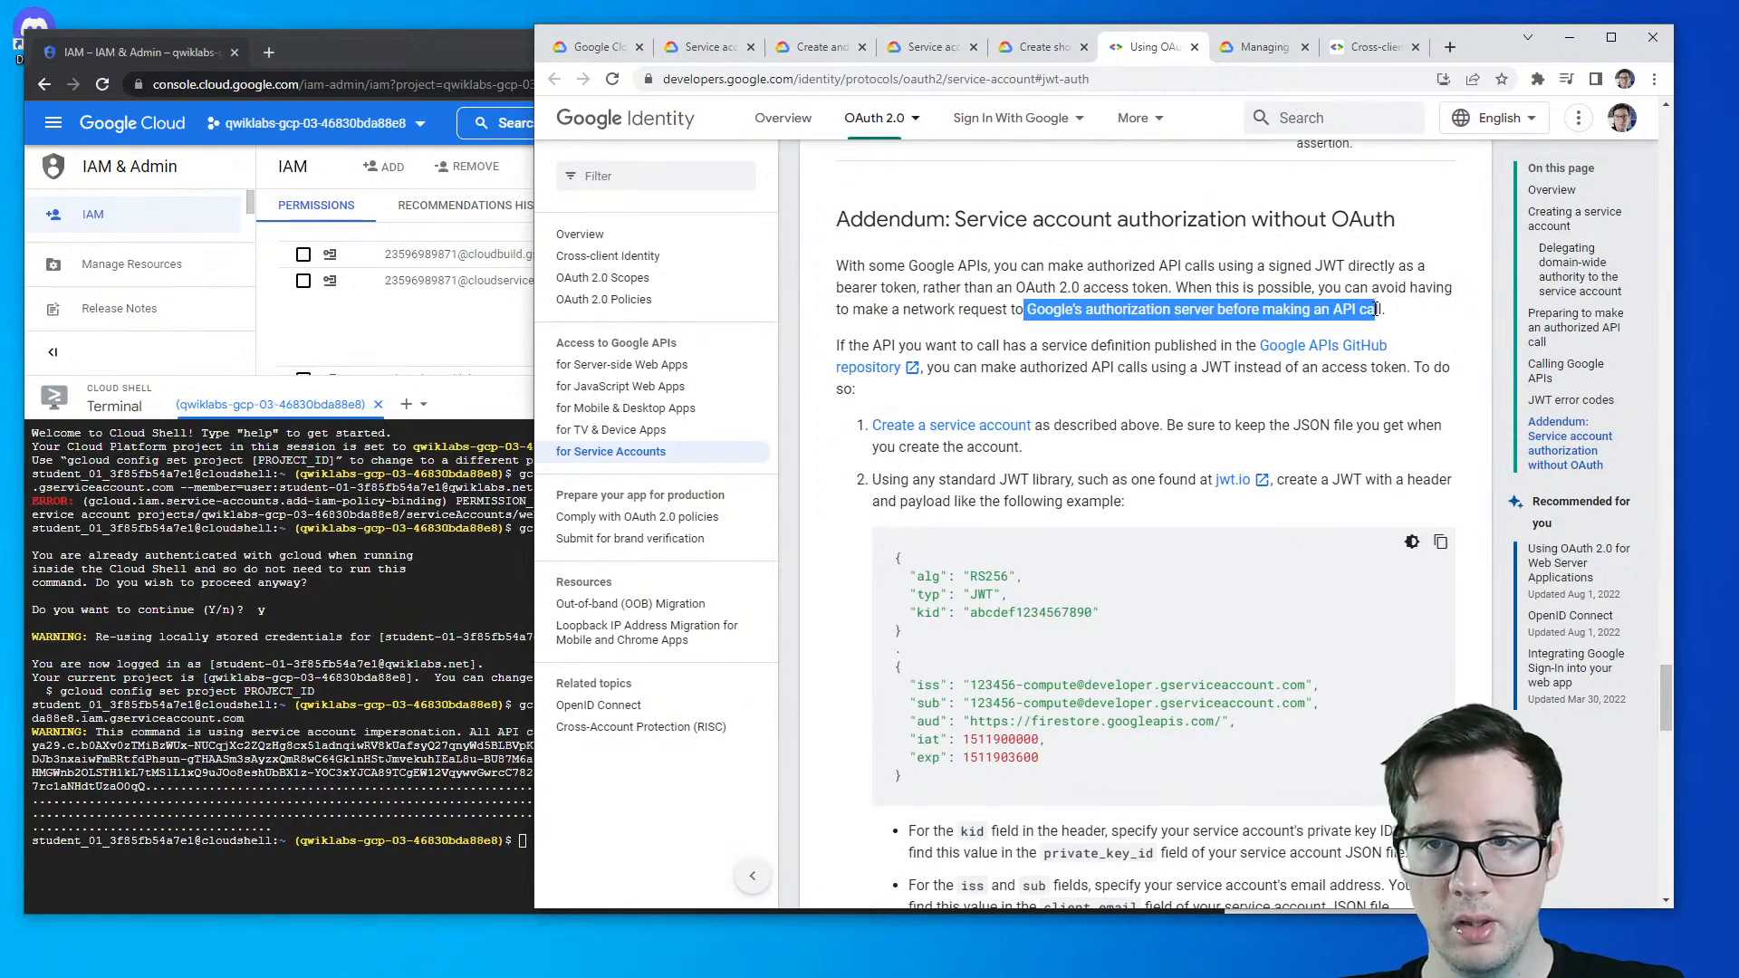
pyautogui.scroll(-6, 1091, 498)
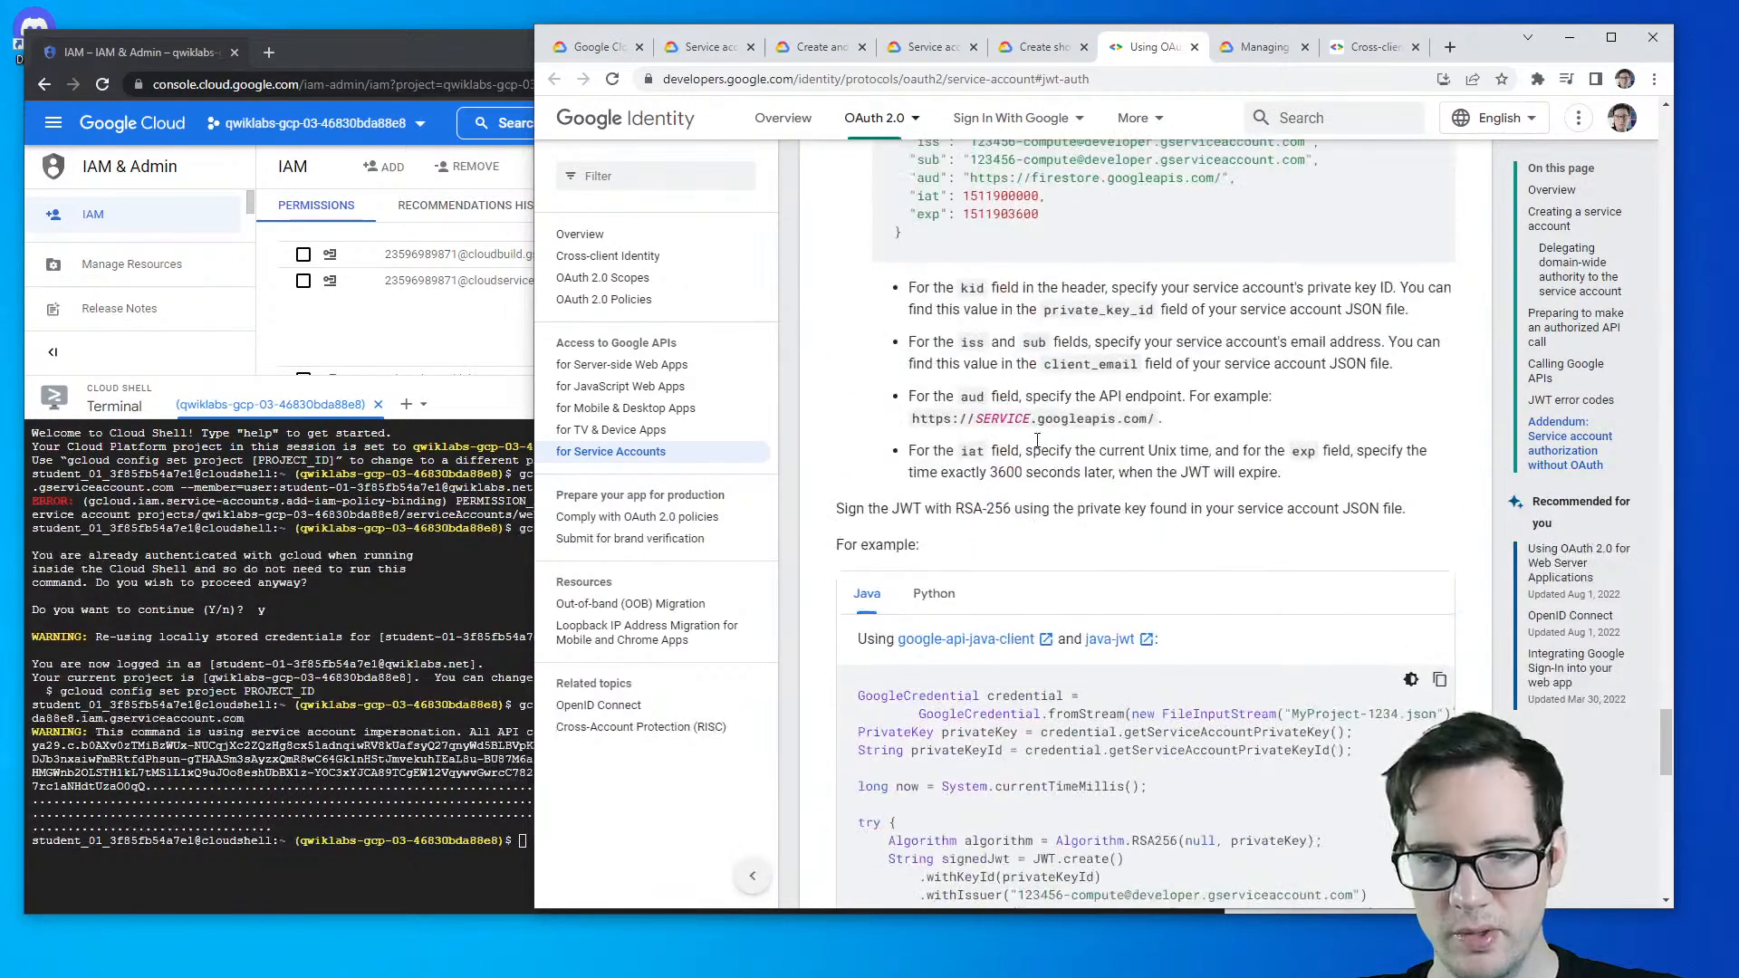
pyautogui.scroll(-3, 1032, 441)
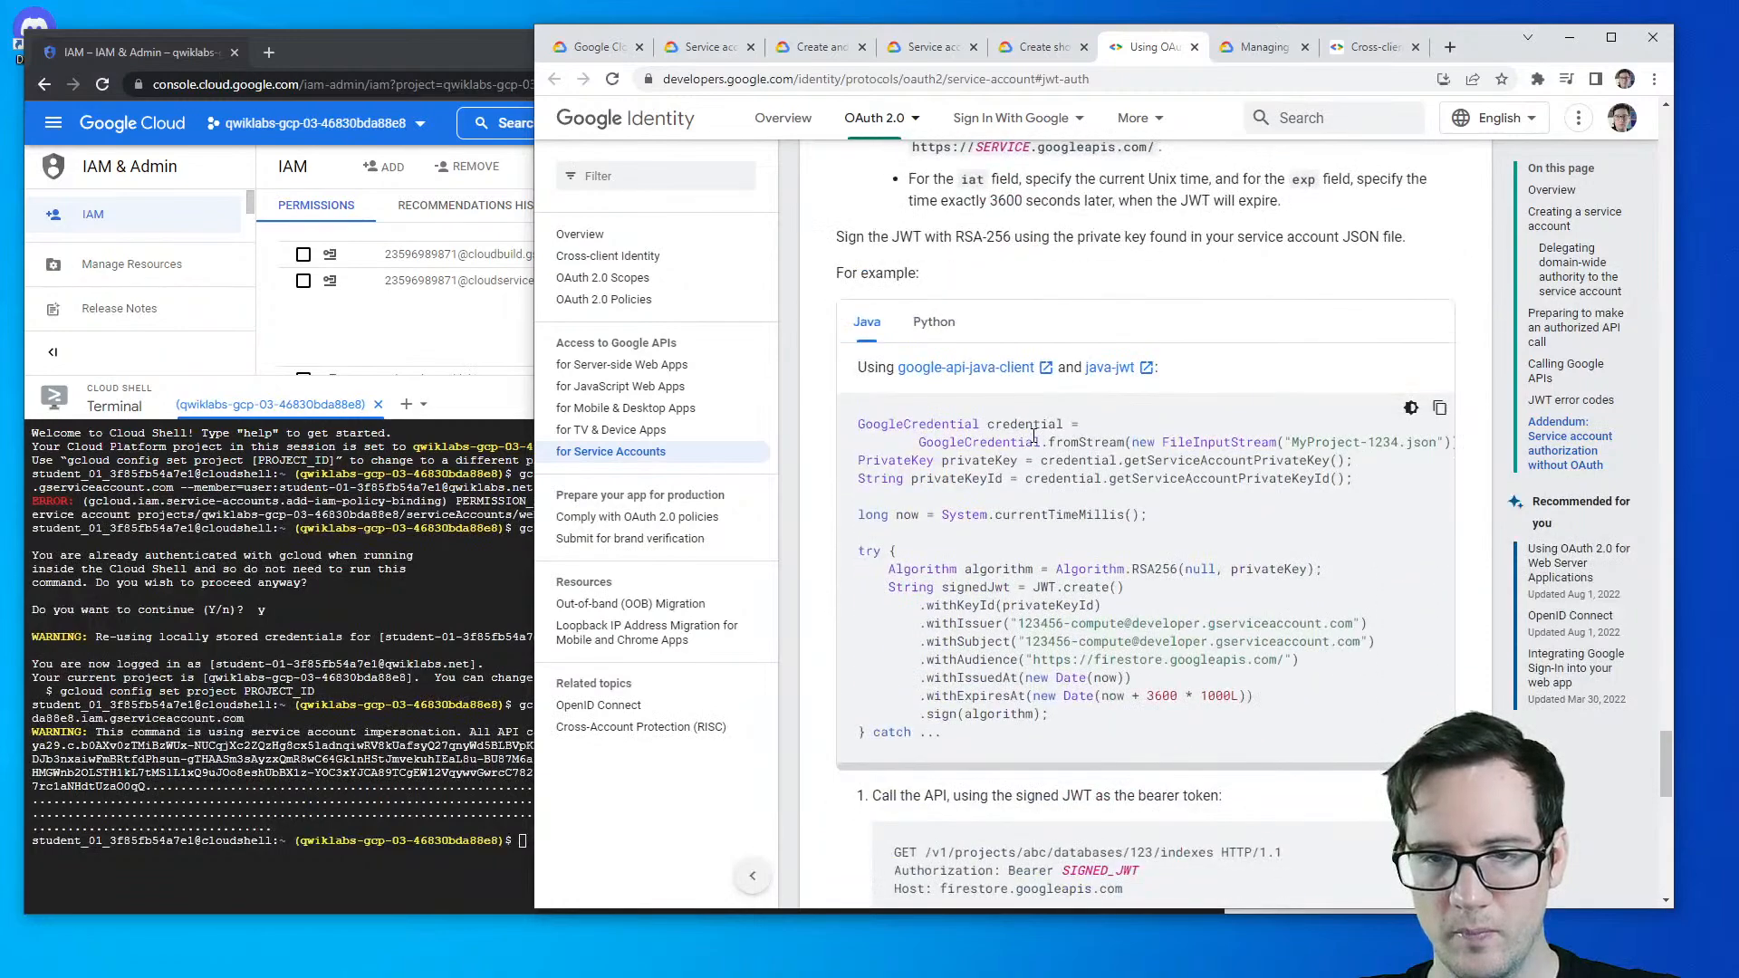
# - Read the signed JWT API call example, search the web for "gcloud with access token" and open the application-default print-access-token reference
pyautogui.scroll(-3, 1033, 436)
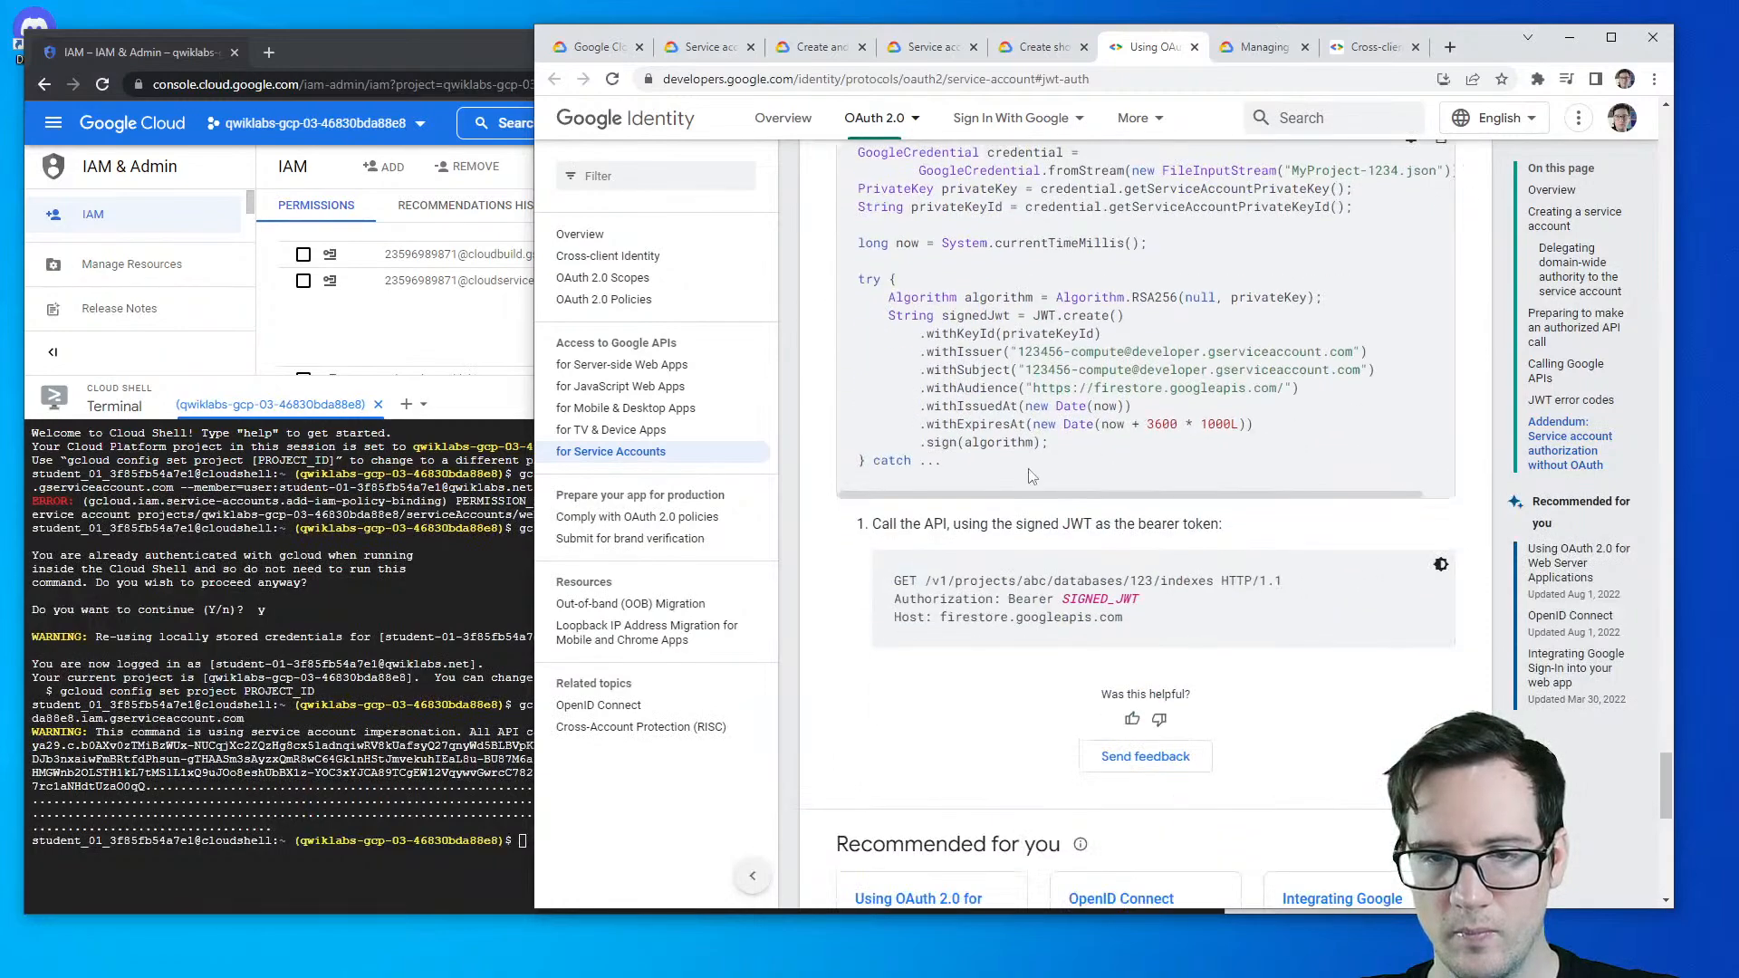
pyautogui.moveTo(902, 528); pyautogui.dragTo(1212, 524)
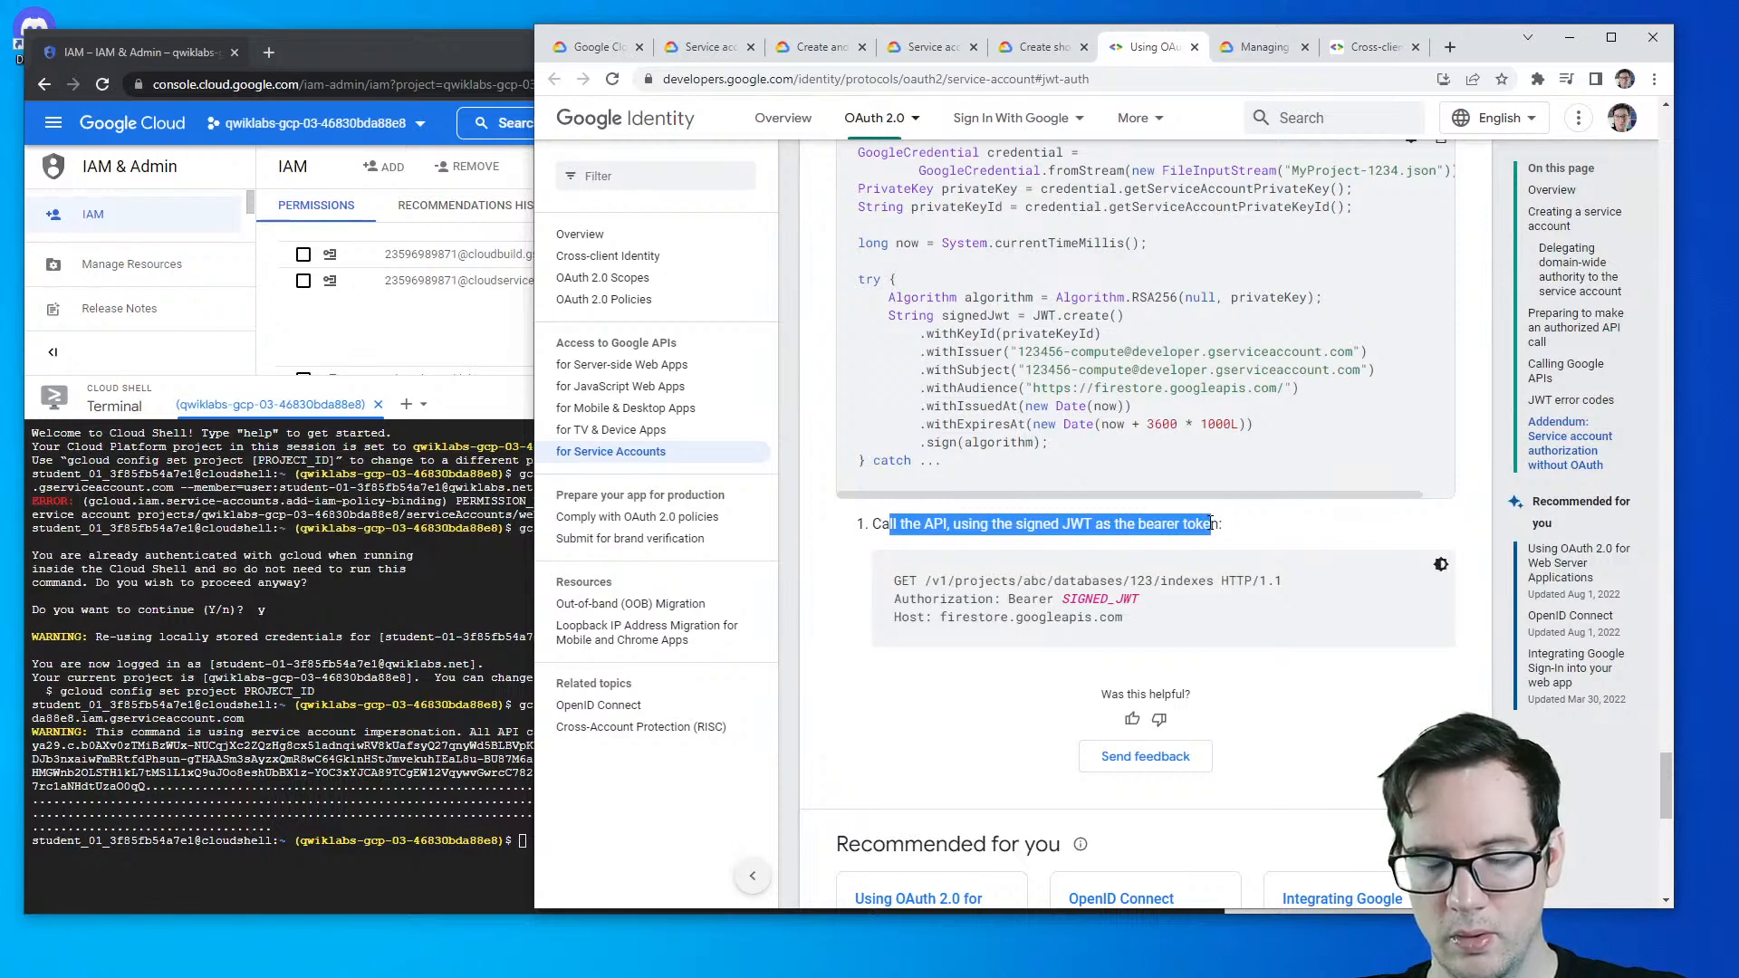
pyautogui.click(1382, 49)
pyautogui.write('gclou')
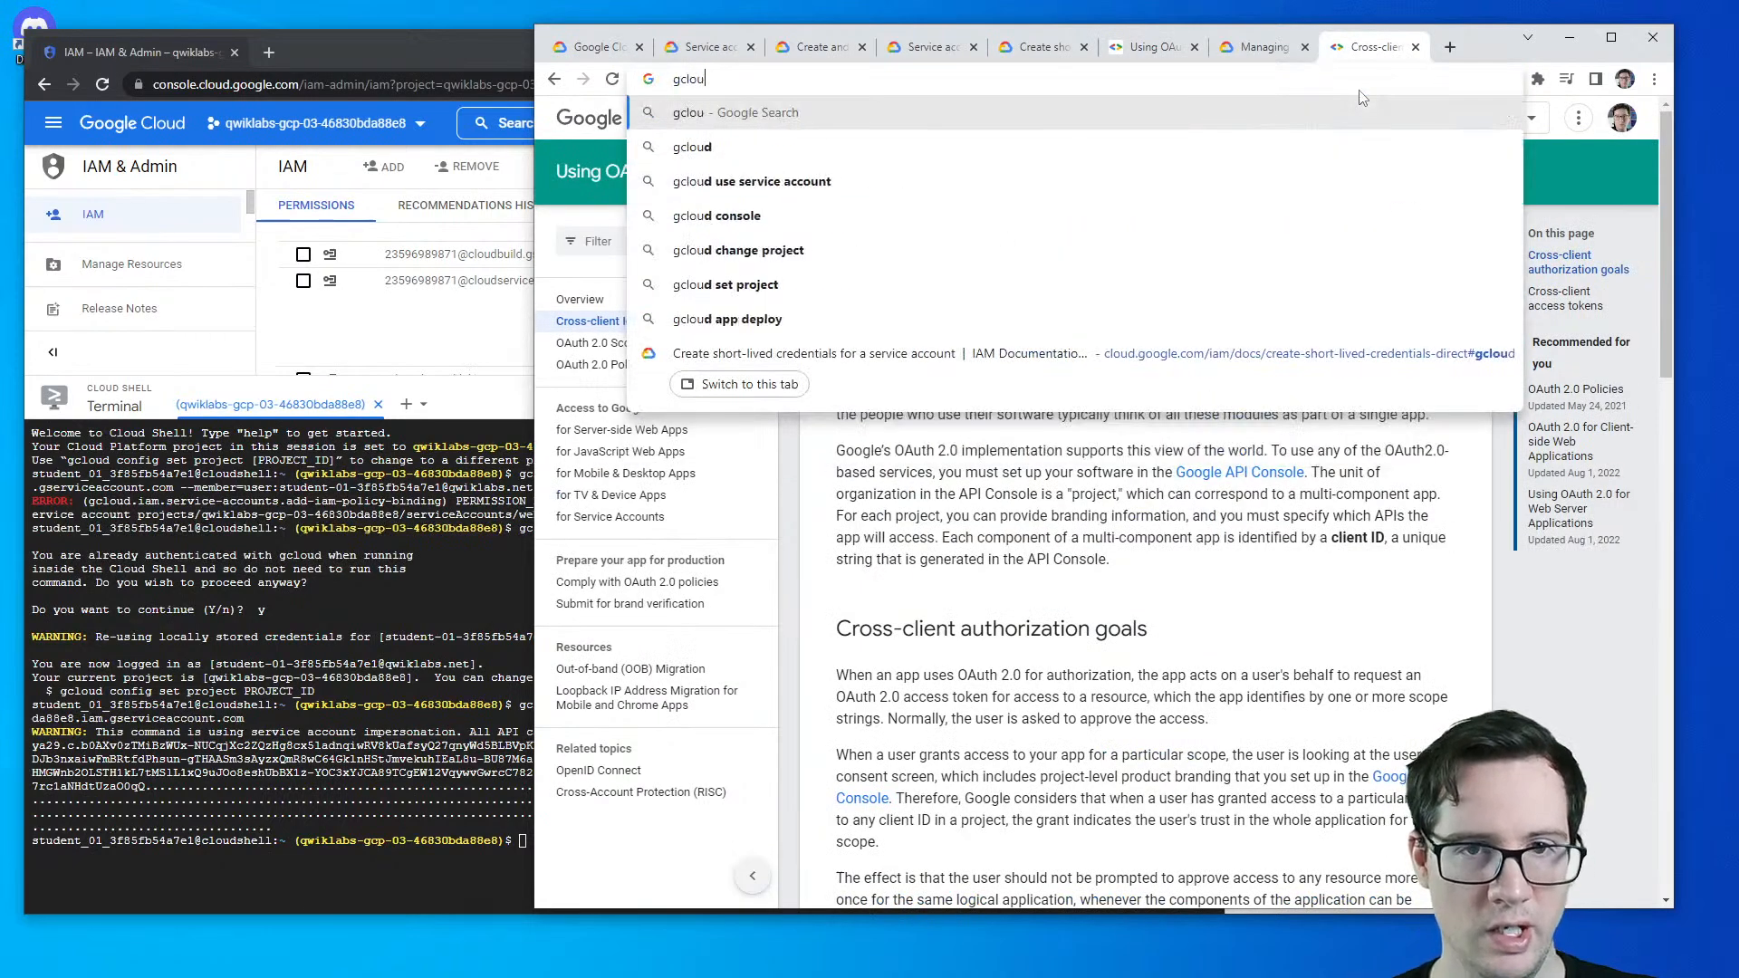
pyautogui.write('d with access token')
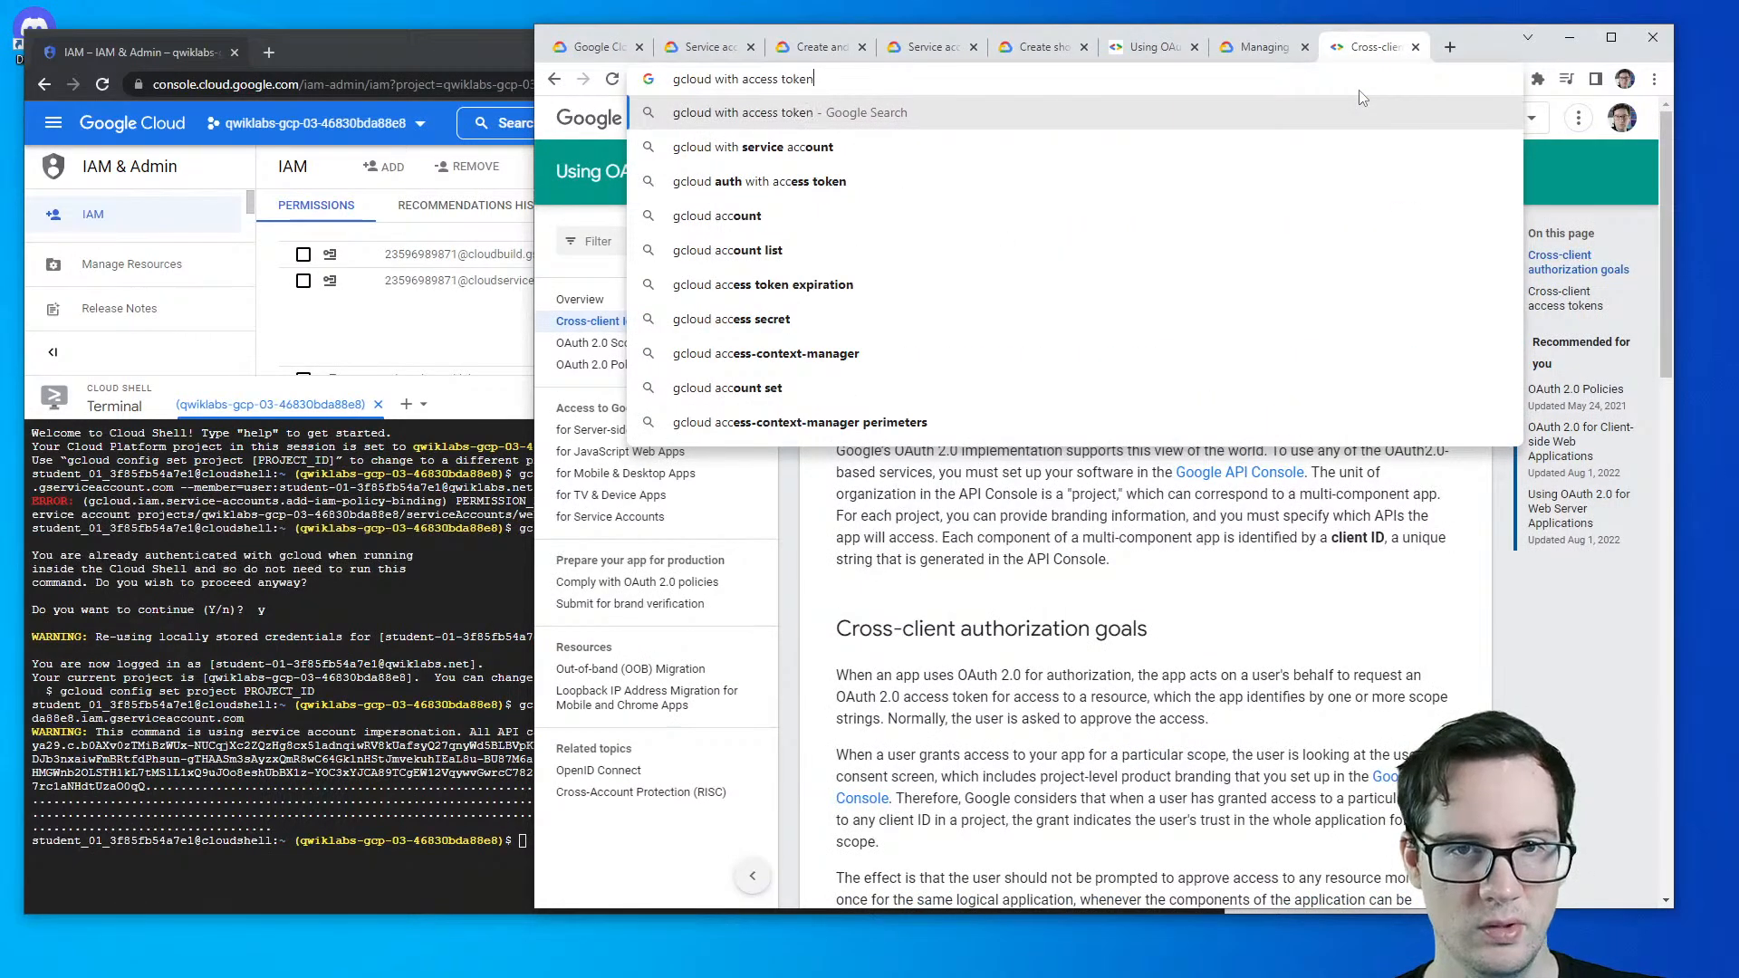
pyautogui.press('Return')
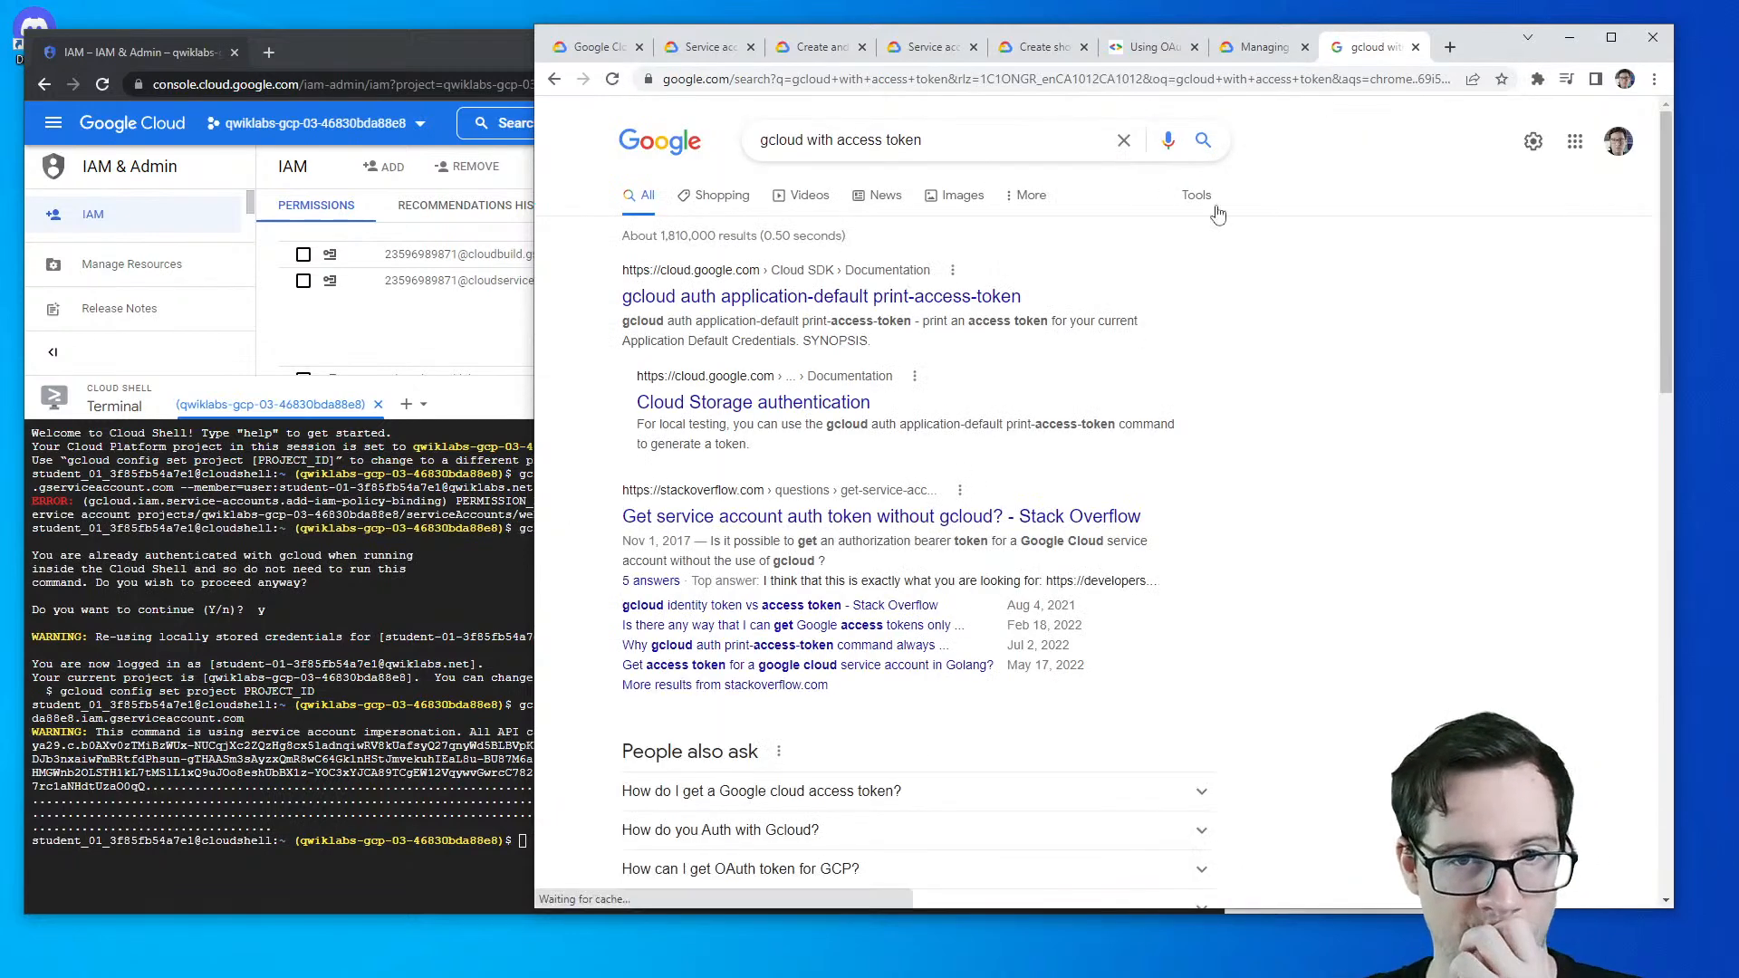
pyautogui.click(821, 296)
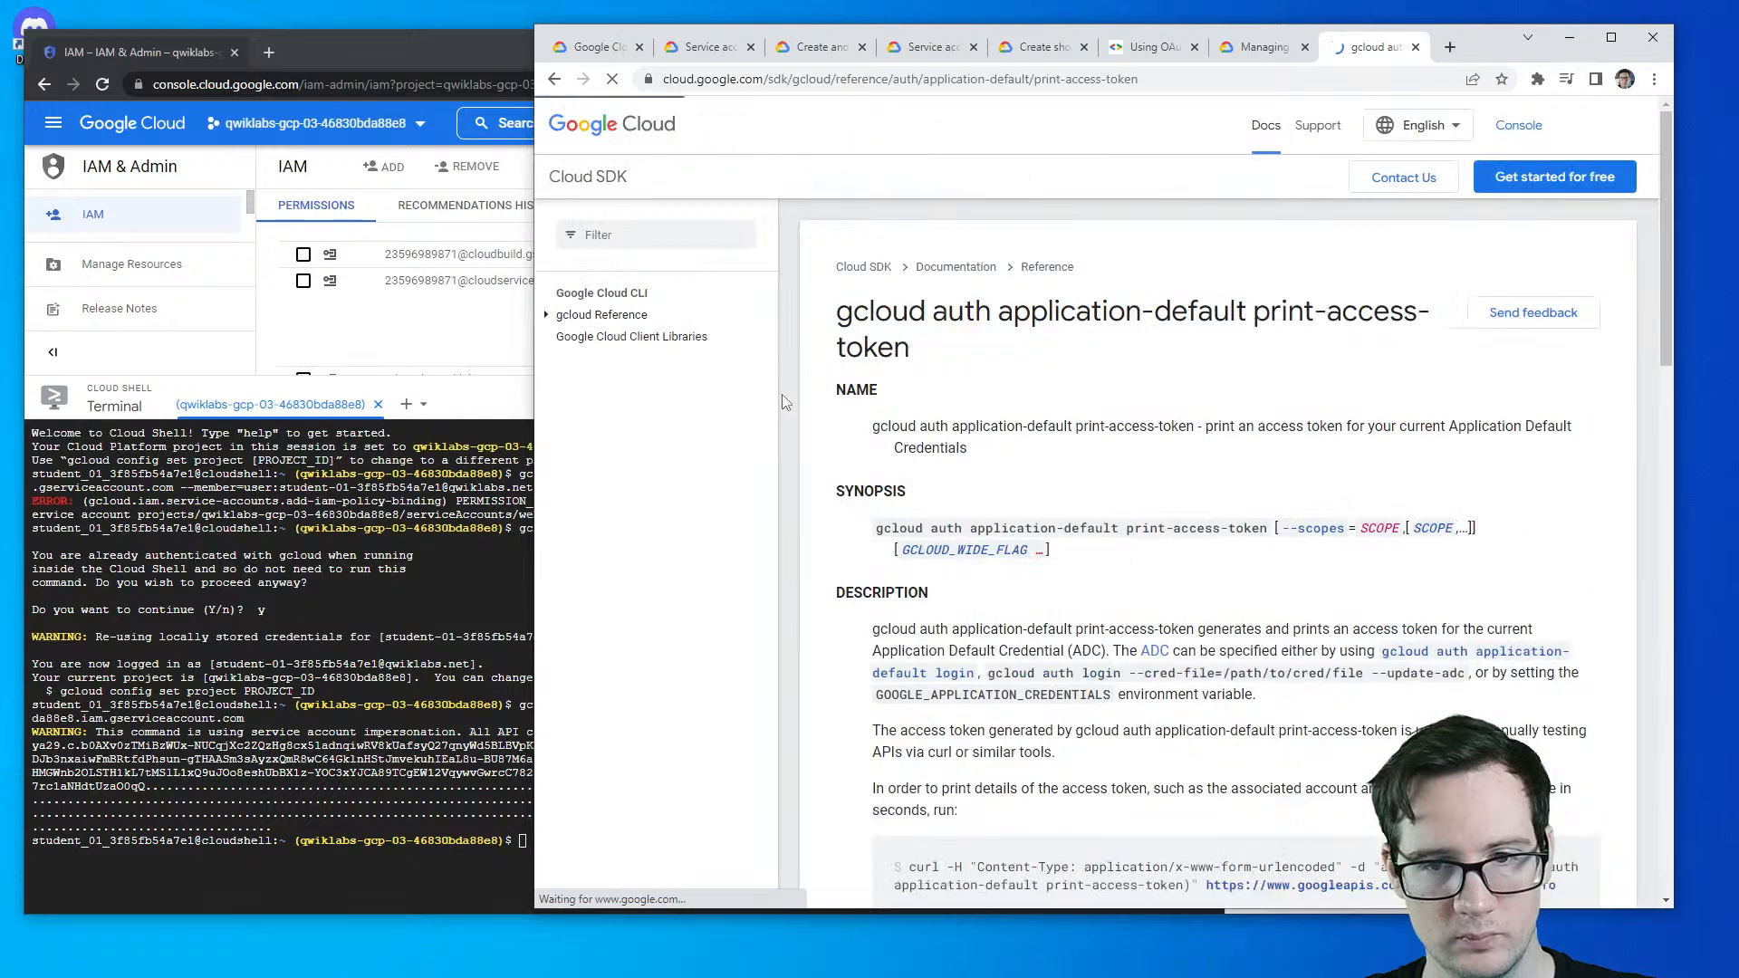
pyautogui.hotkey('alt', 'Tab')
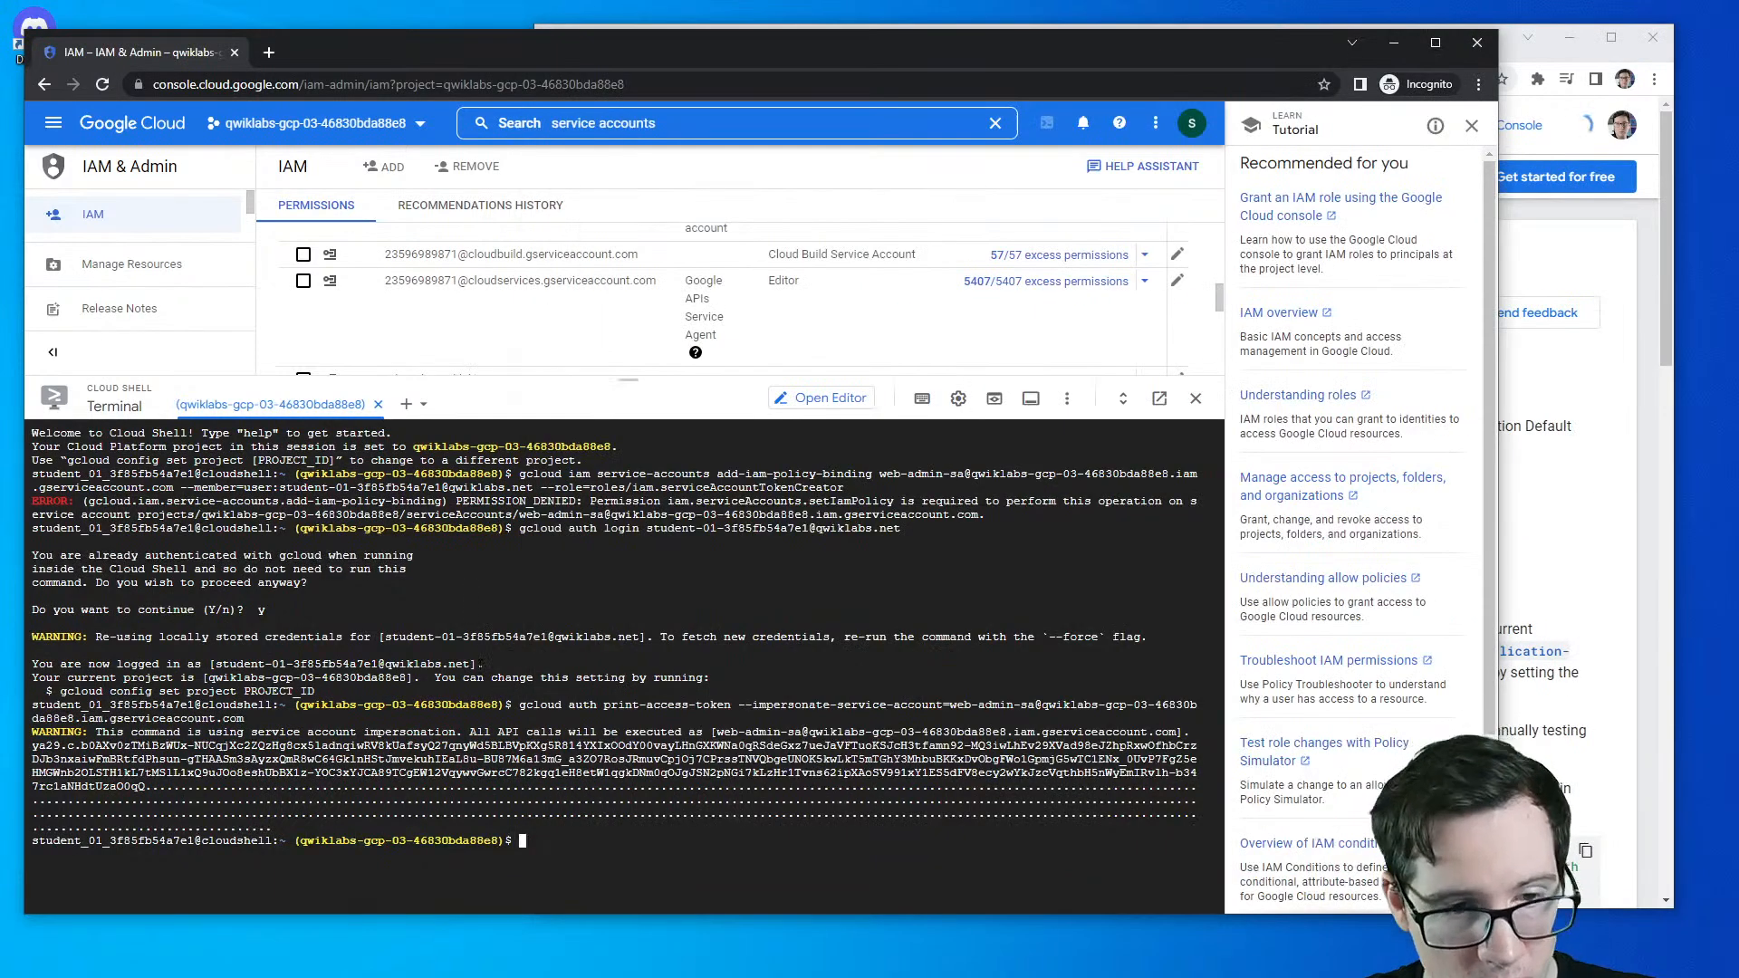
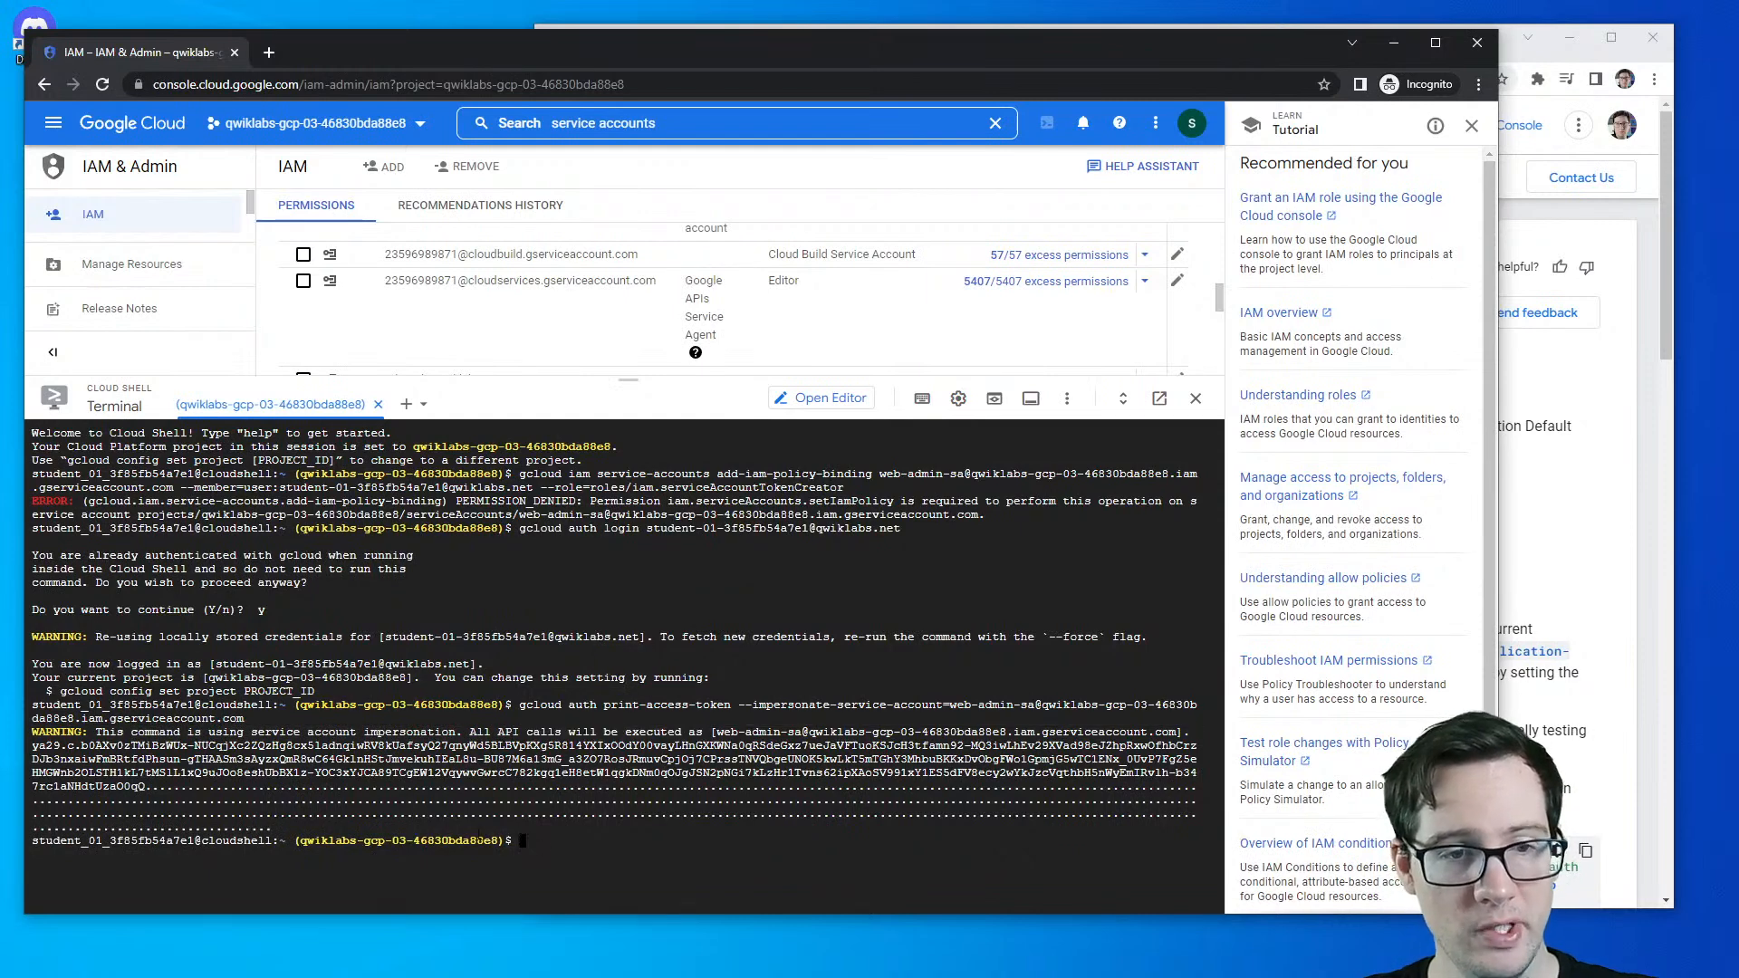
pyautogui.hotkey('alt', 'Tab')
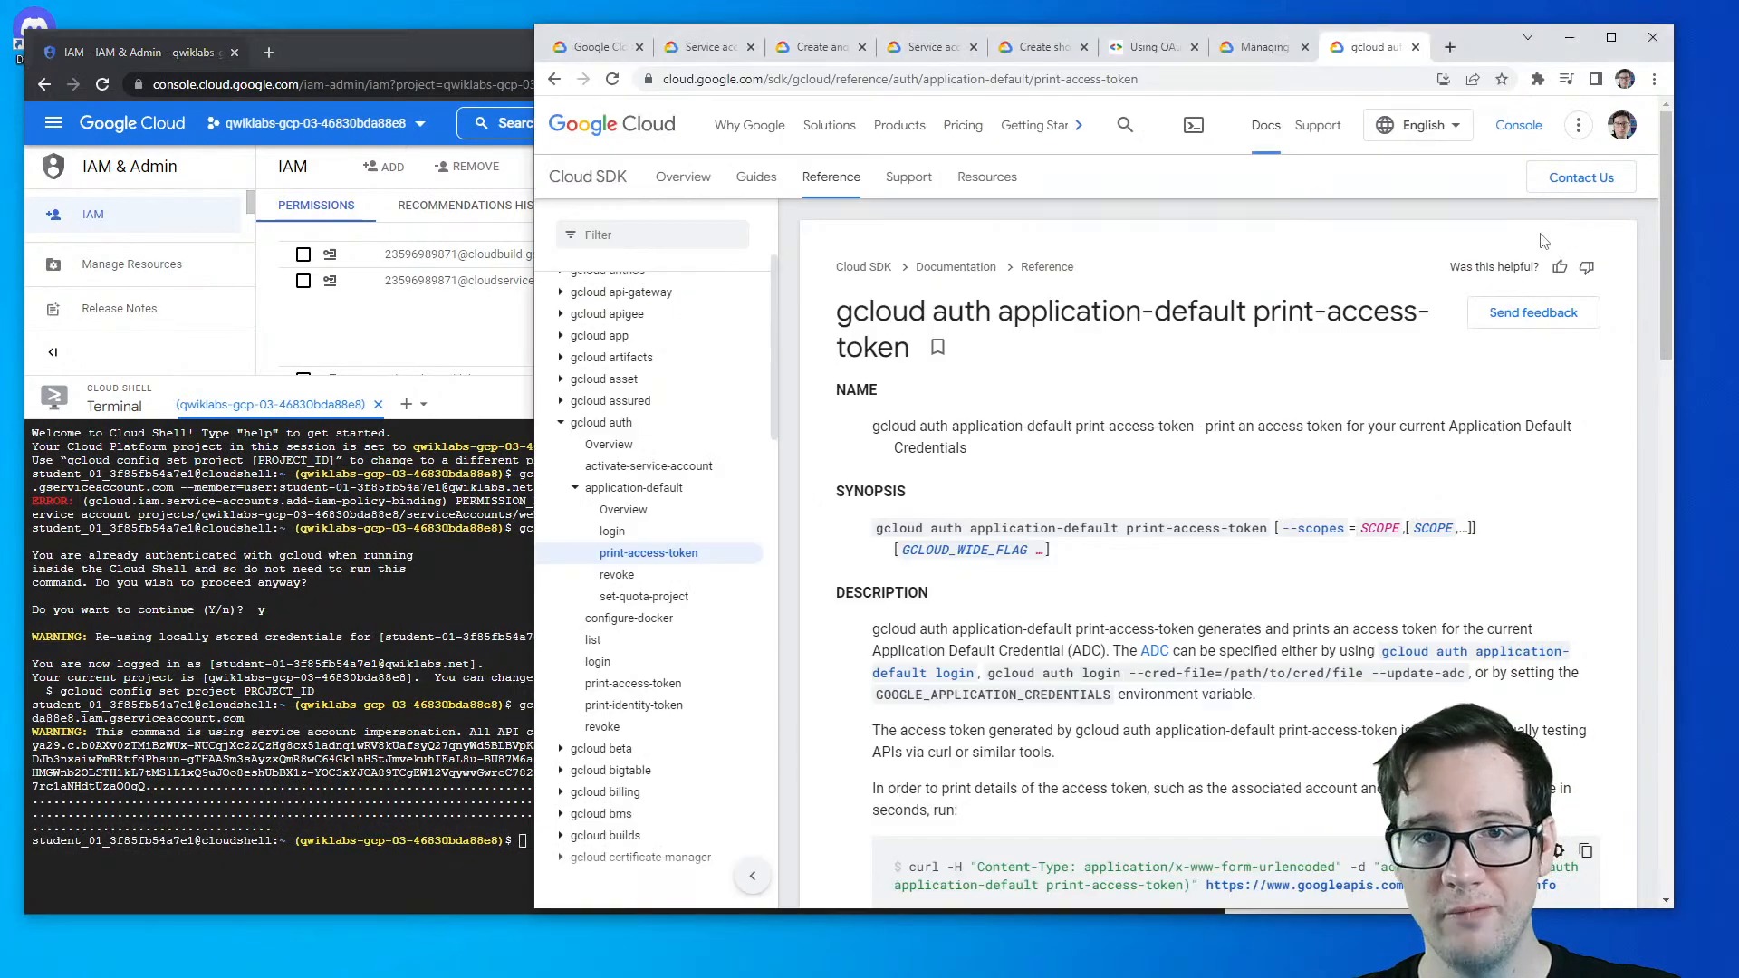
# - Review the lab's challenge scenario, including the roles bound to the web-admin-sa service account and the Default Compute Engine Service Account
pyautogui.click(577, 48)
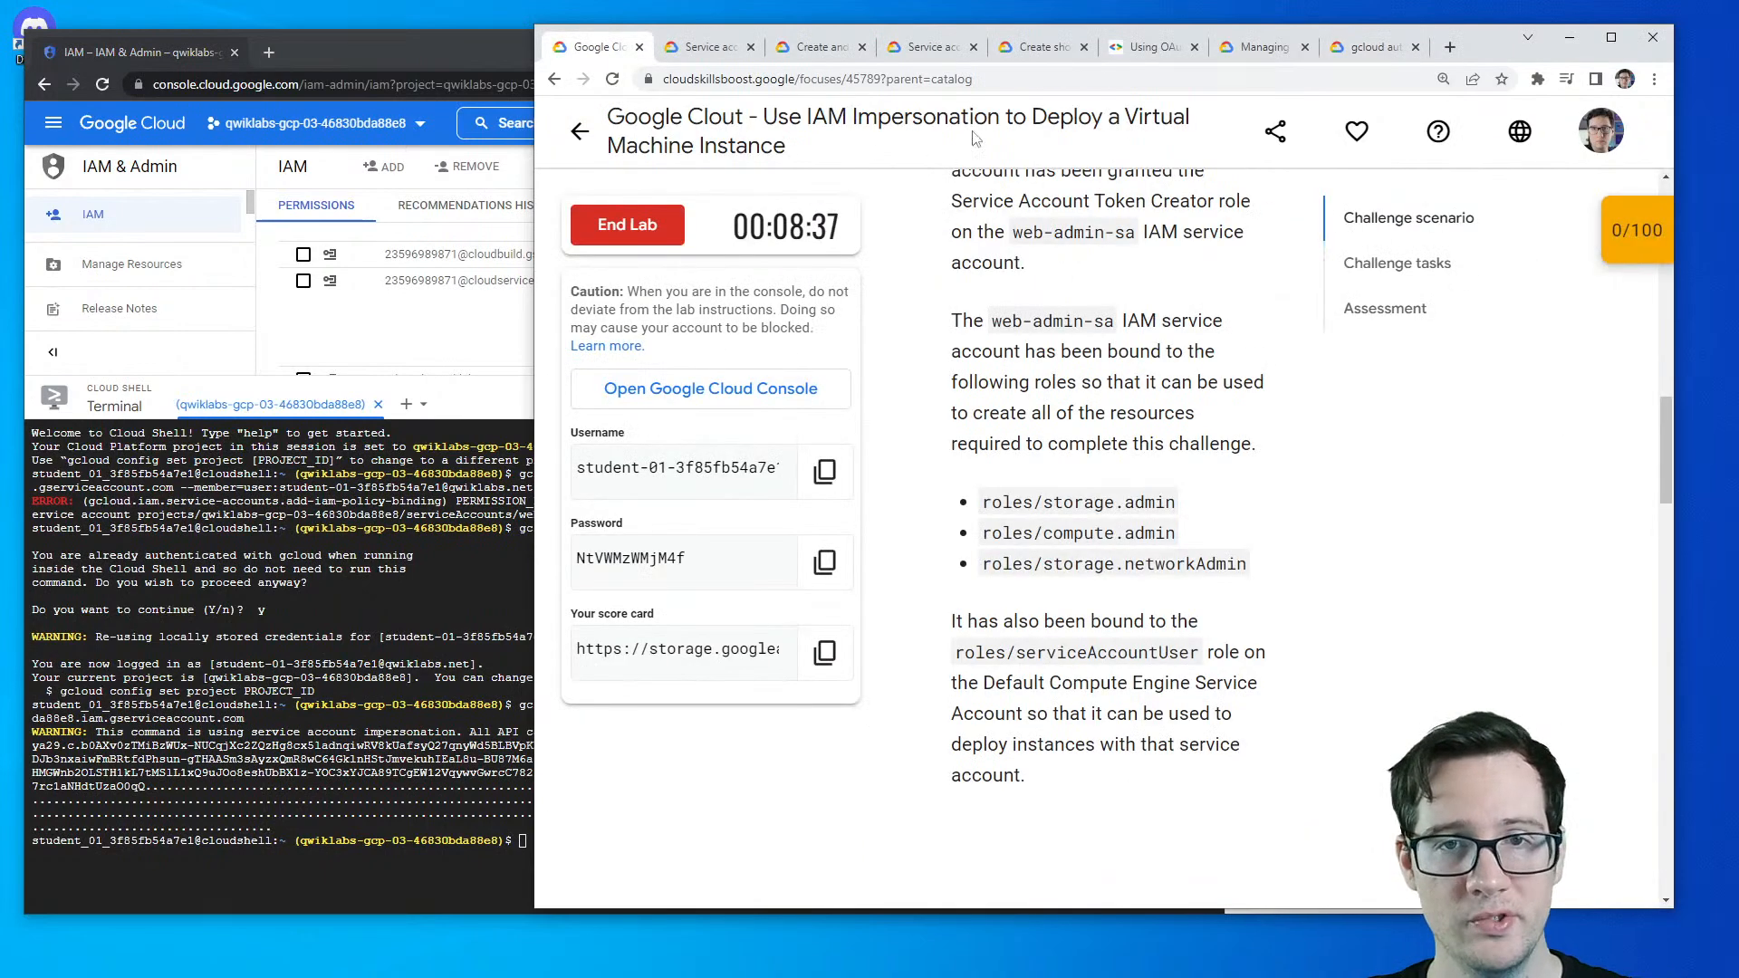
pyautogui.click(1365, 54)
pyautogui.click(1307, 79)
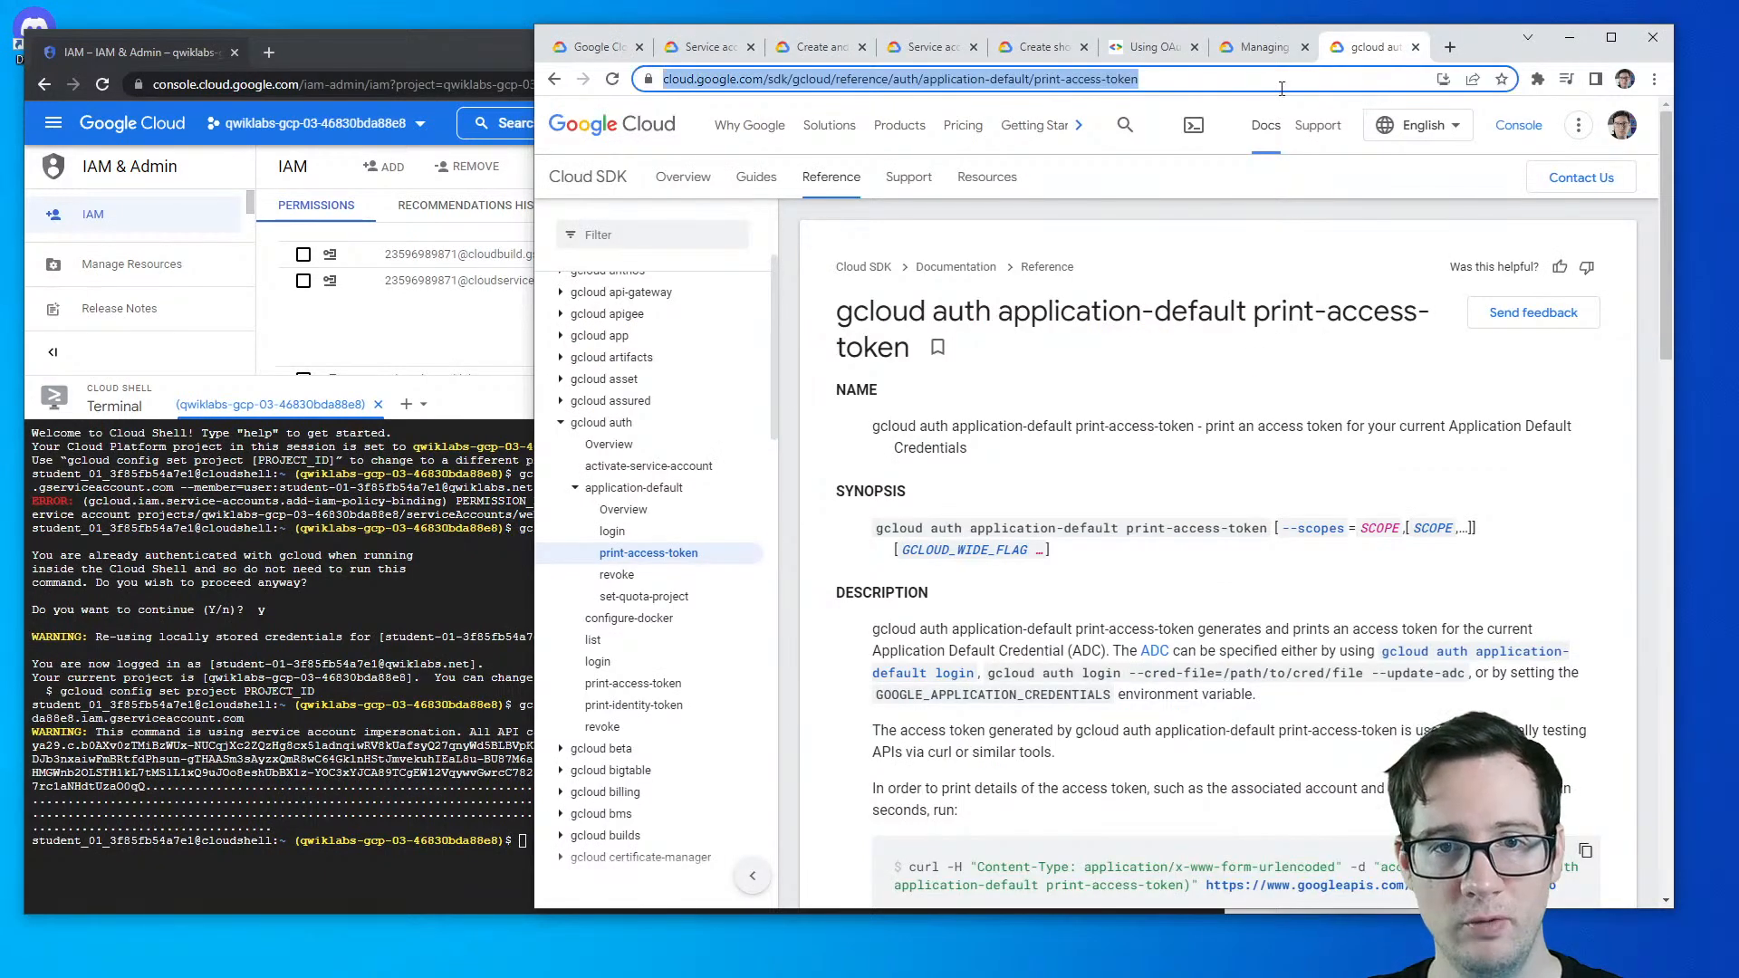
pyautogui.click(704, 50)
pyautogui.scroll(15, 937, 424)
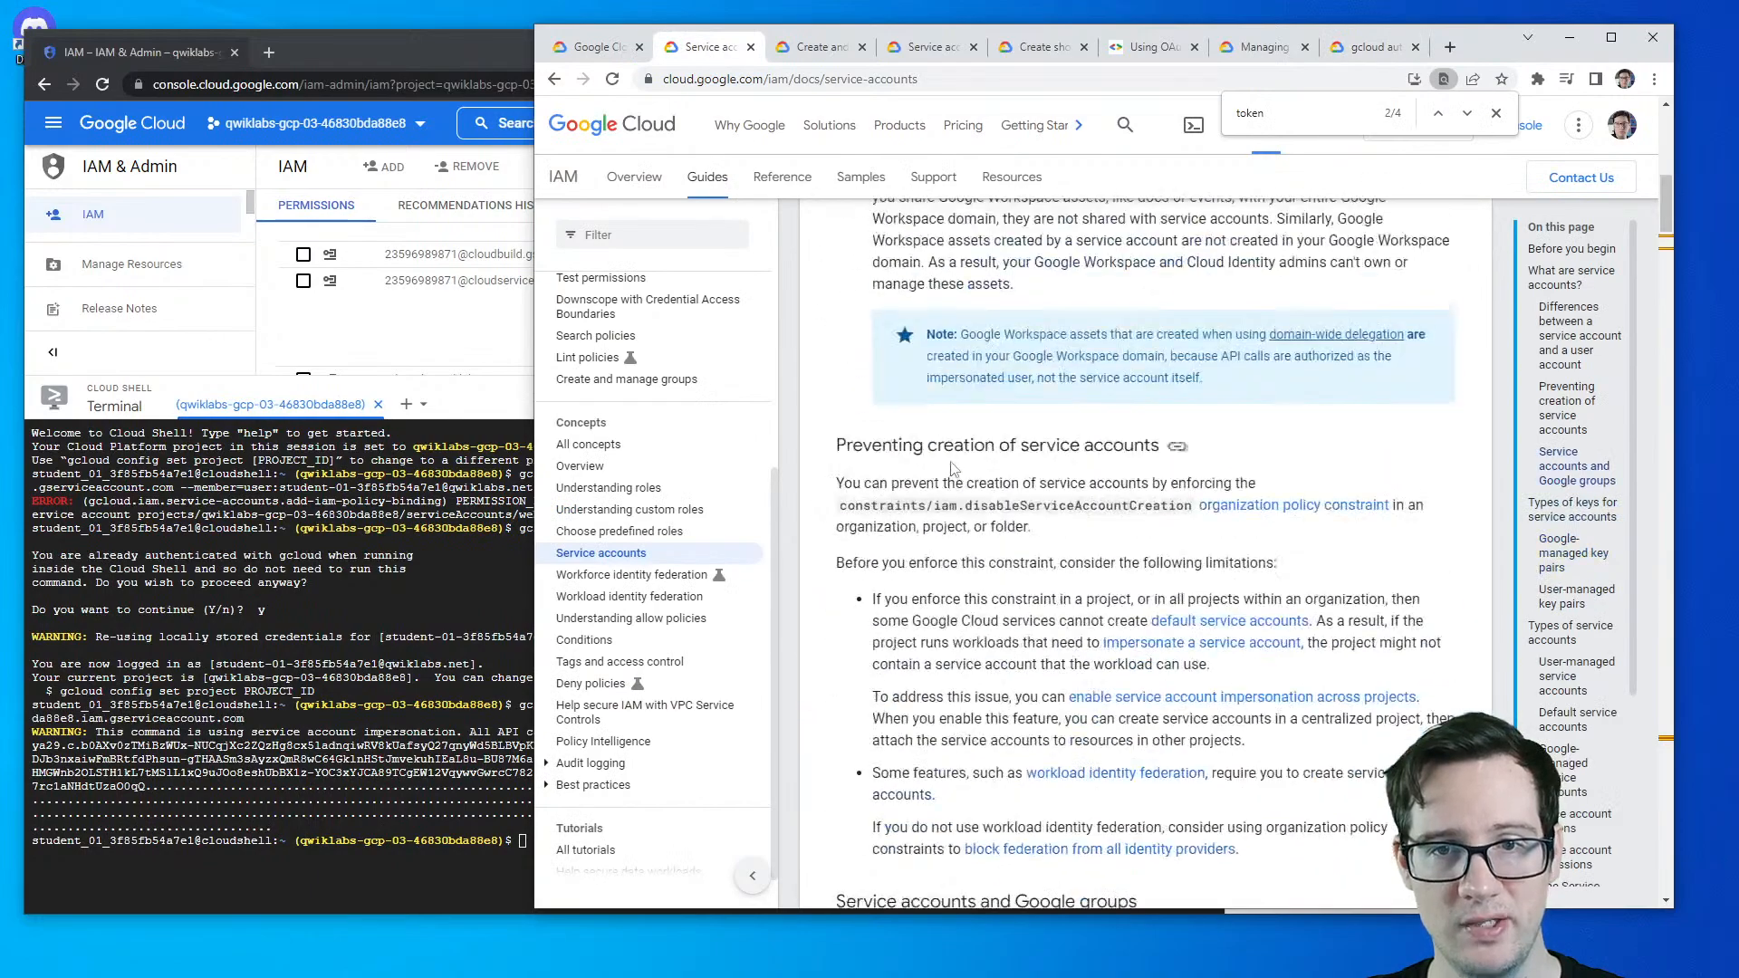
pyautogui.hotkey('ctrl', 'pageup')
pyautogui.scroll(15, 955, 446)
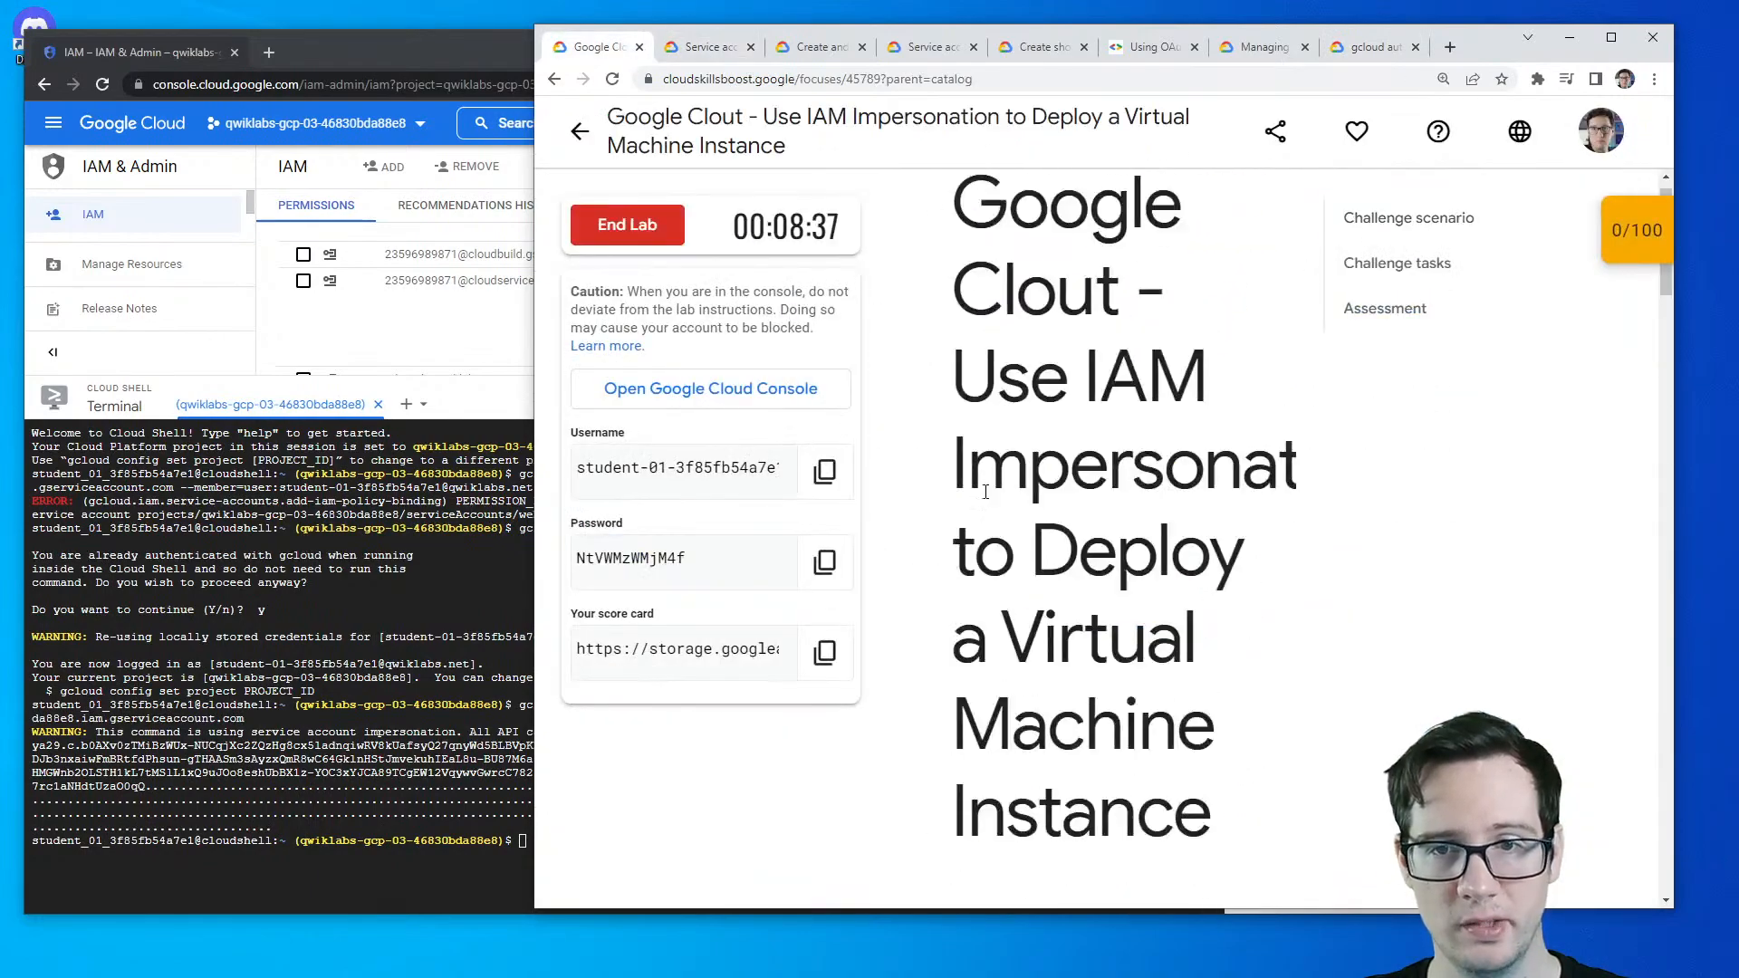
pyautogui.moveTo(534, 254); pyautogui.dragTo(227, 262)
pyautogui.scroll(-10, 1359, 585)
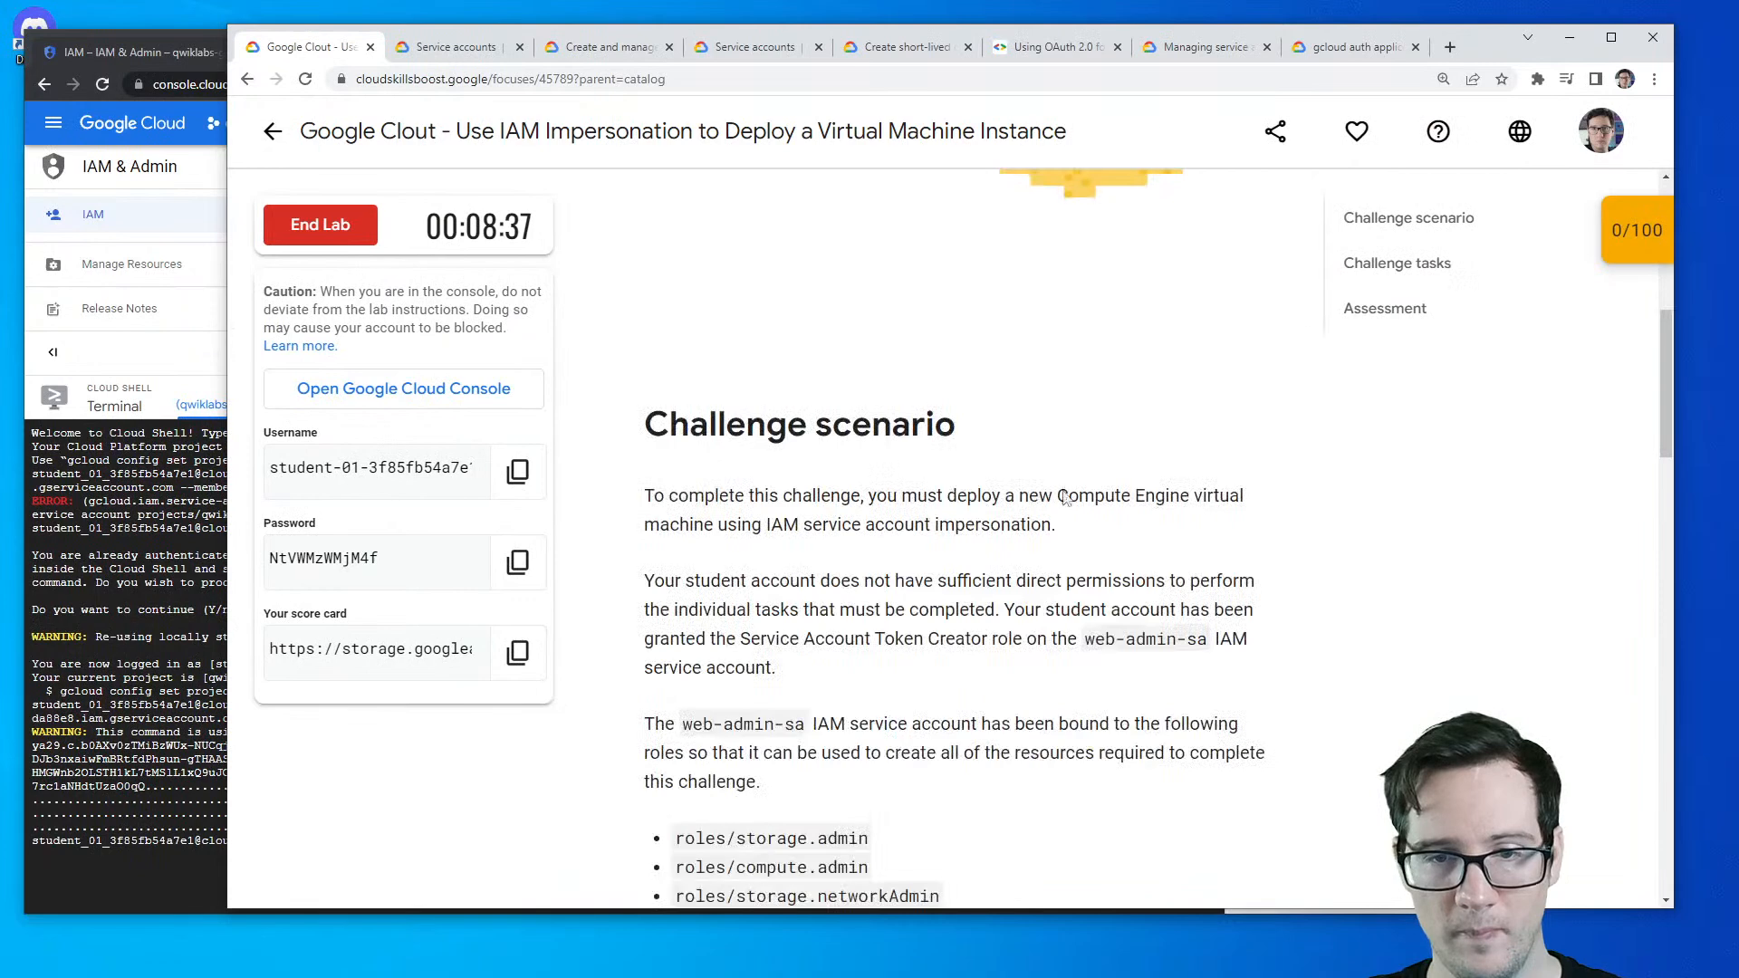
pyautogui.moveTo(814, 361); pyautogui.dragTo(761, 420)
pyautogui.moveTo(767, 506); pyautogui.dragTo(835, 509)
pyautogui.moveTo(676, 534); pyautogui.dragTo(757, 534)
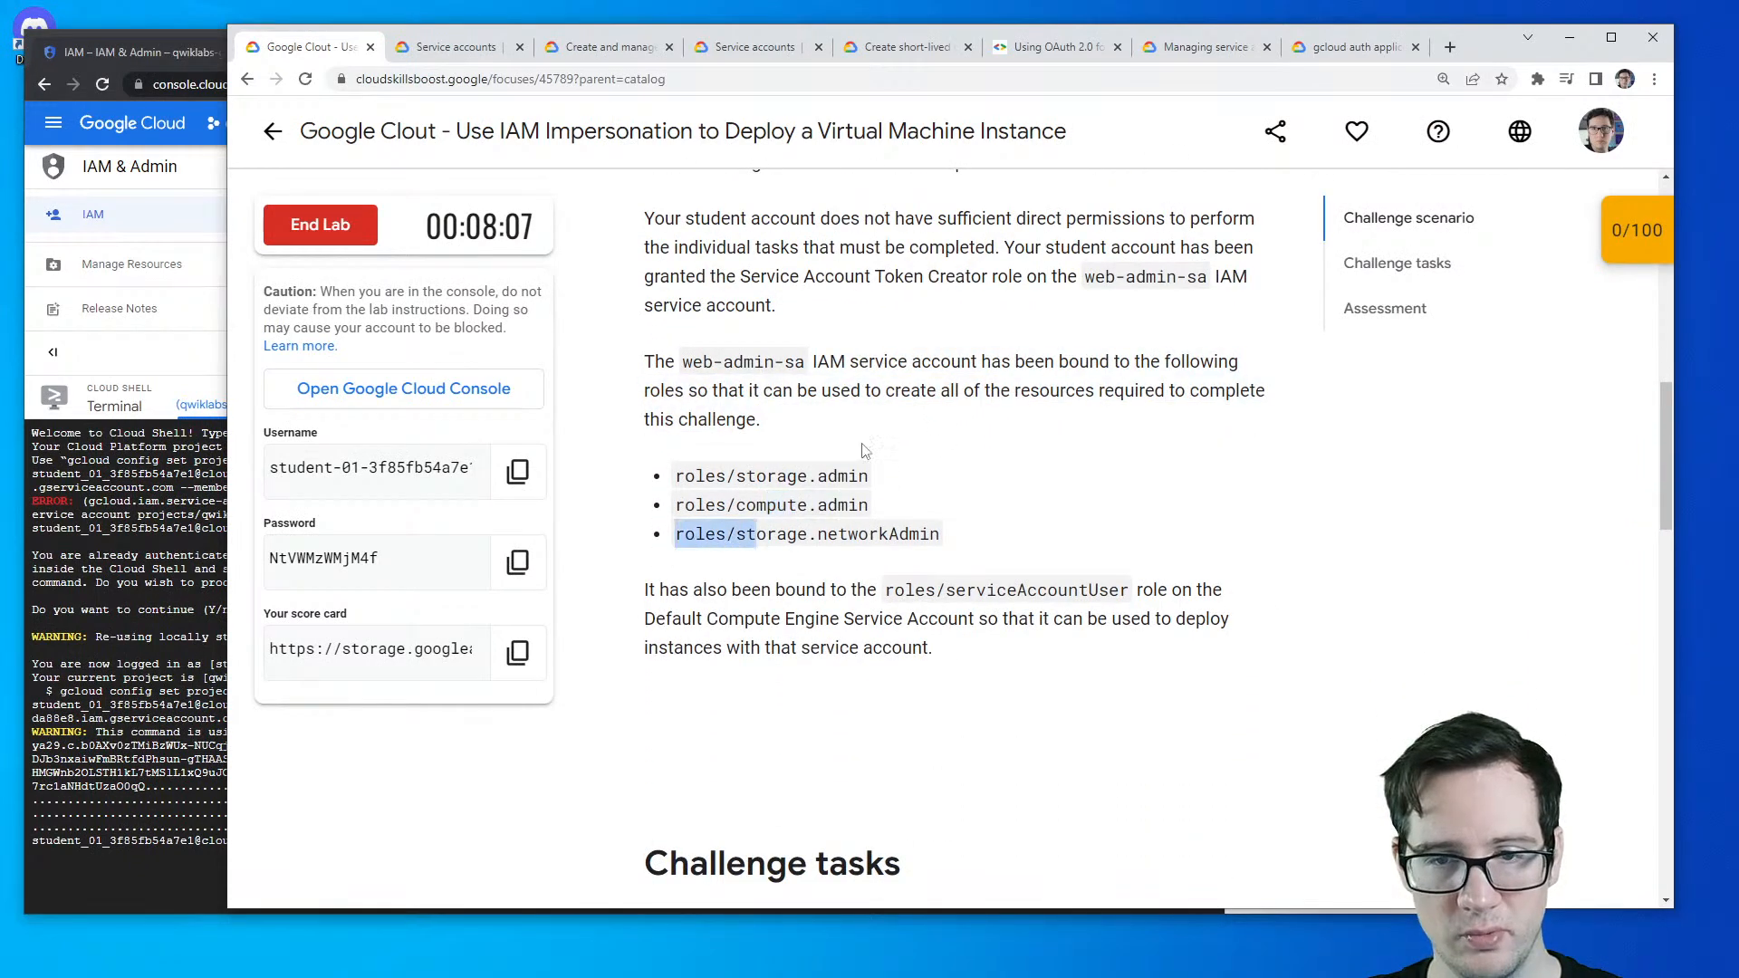
pyautogui.scroll(-1, 865, 450)
pyautogui.moveTo(797, 385); pyautogui.dragTo(898, 446)
pyautogui.click(898, 449)
# - Search the web for how to create a bucket with gcloud and open Google Cloud's Create storage buckets guide
pyautogui.click(1356, 47)
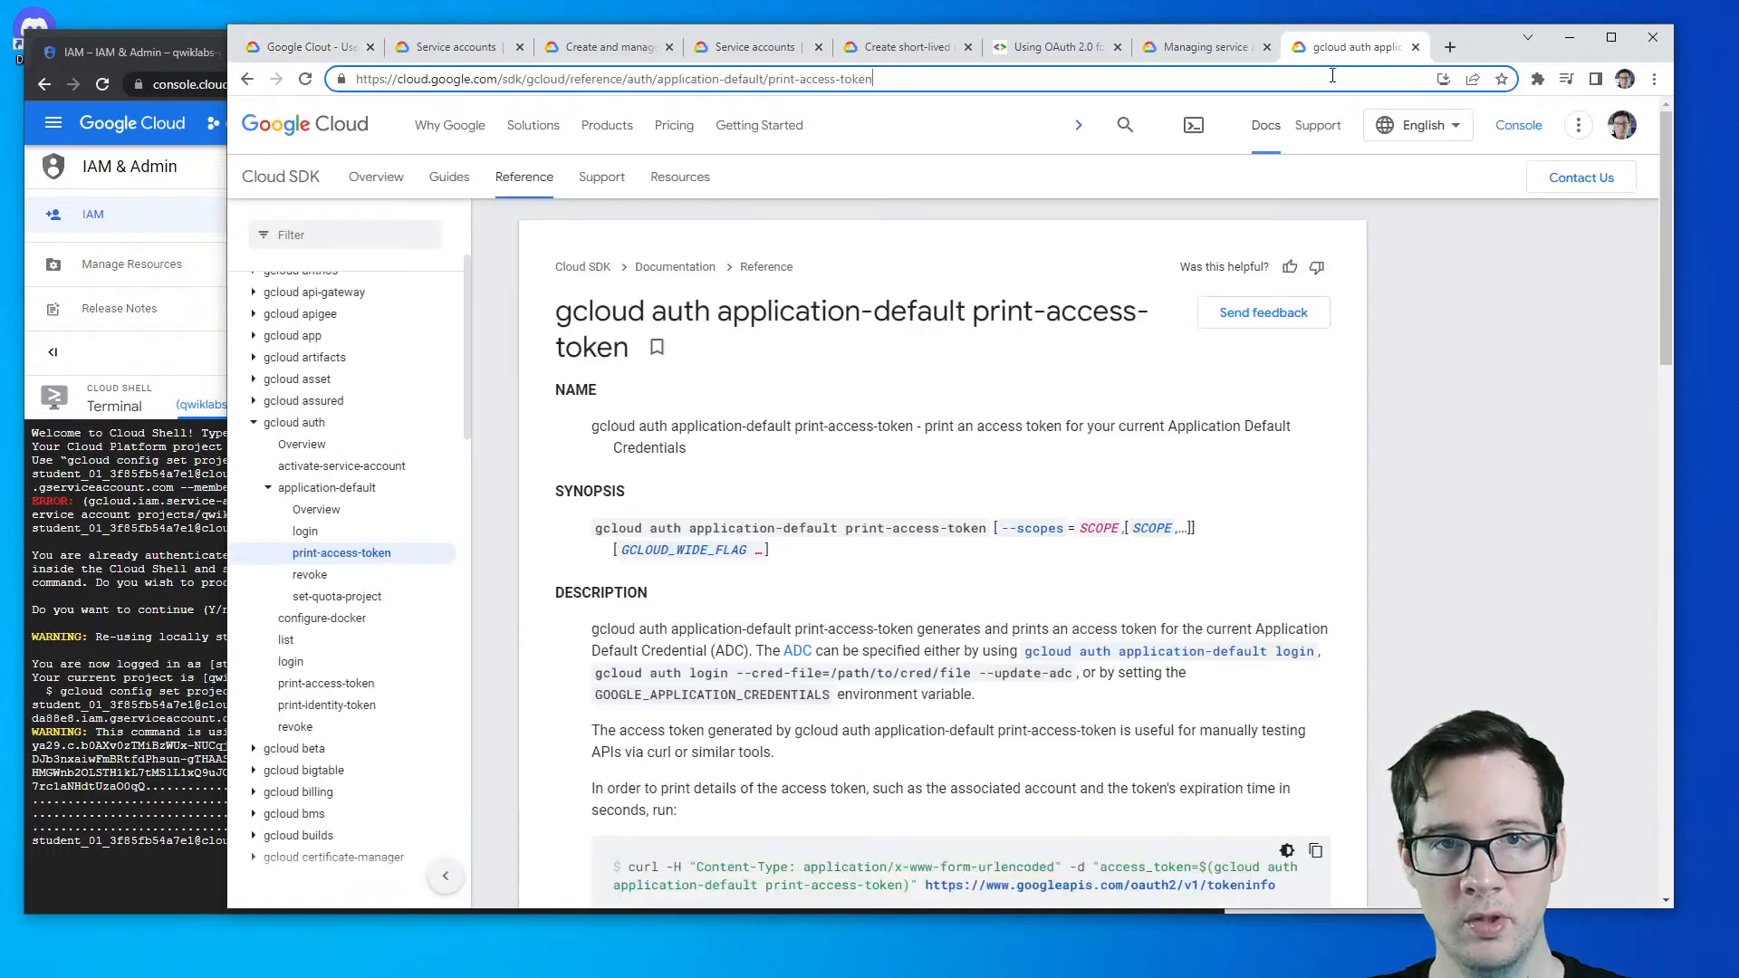
pyautogui.doubleClick(1331, 77)
pyautogui.click(1331, 77)
pyautogui.write('gl')
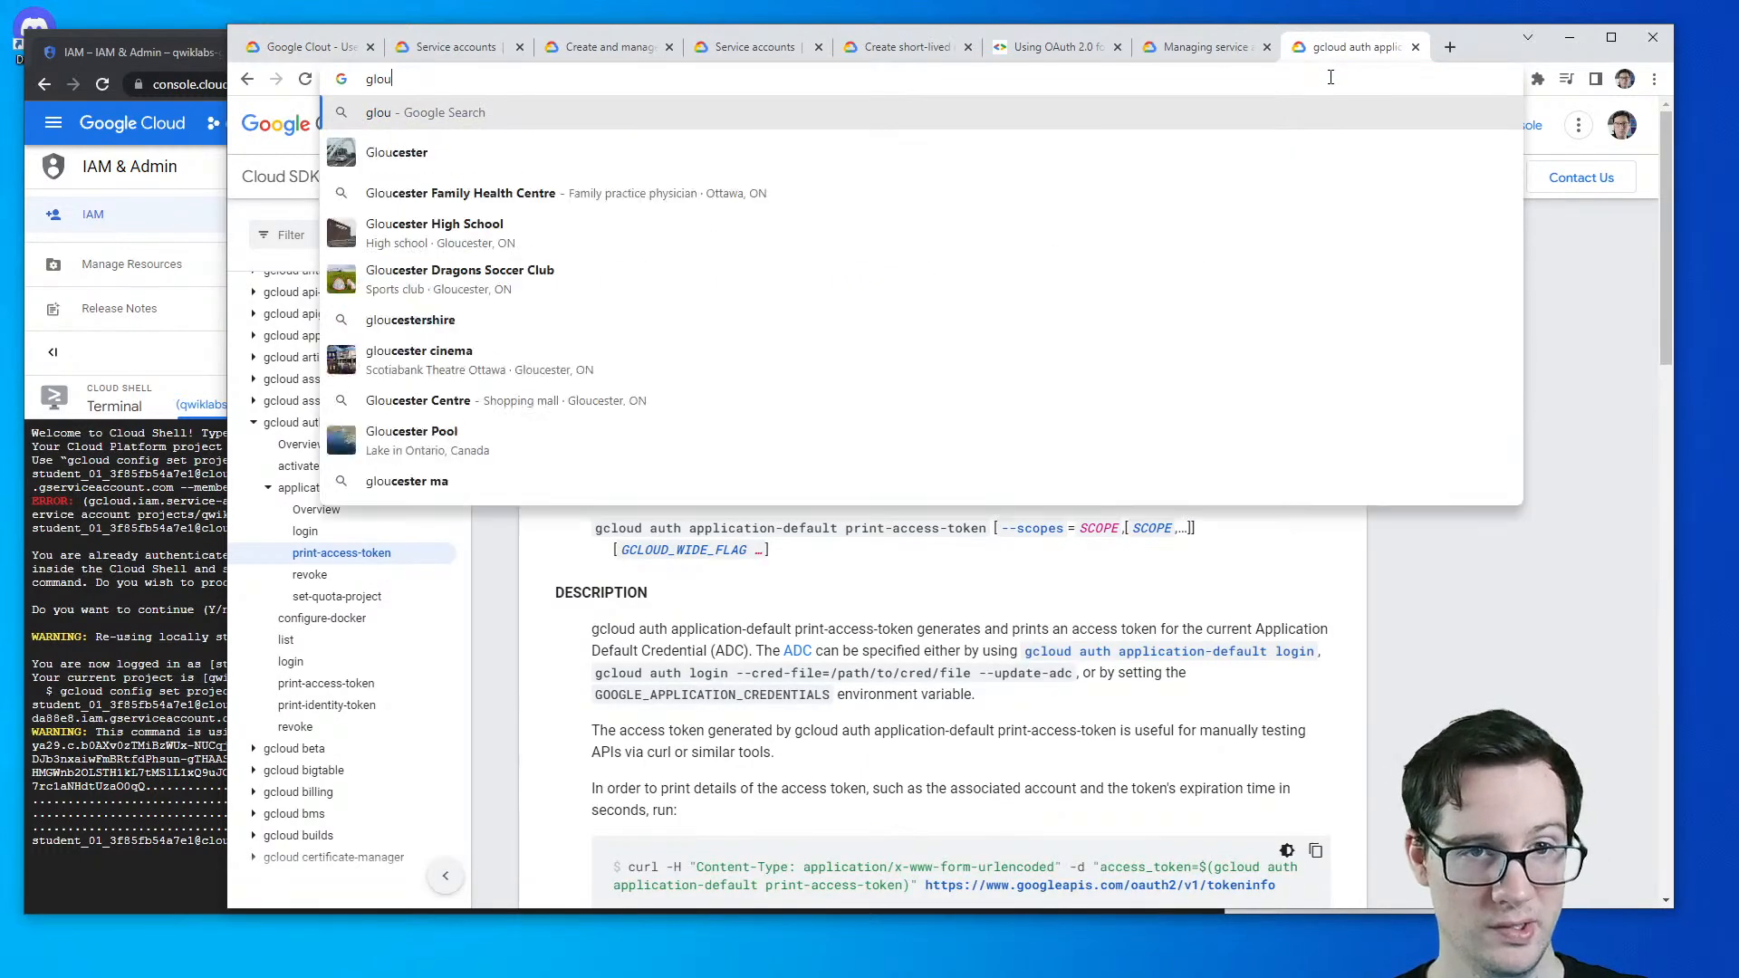
pyautogui.write('cloud create buc')
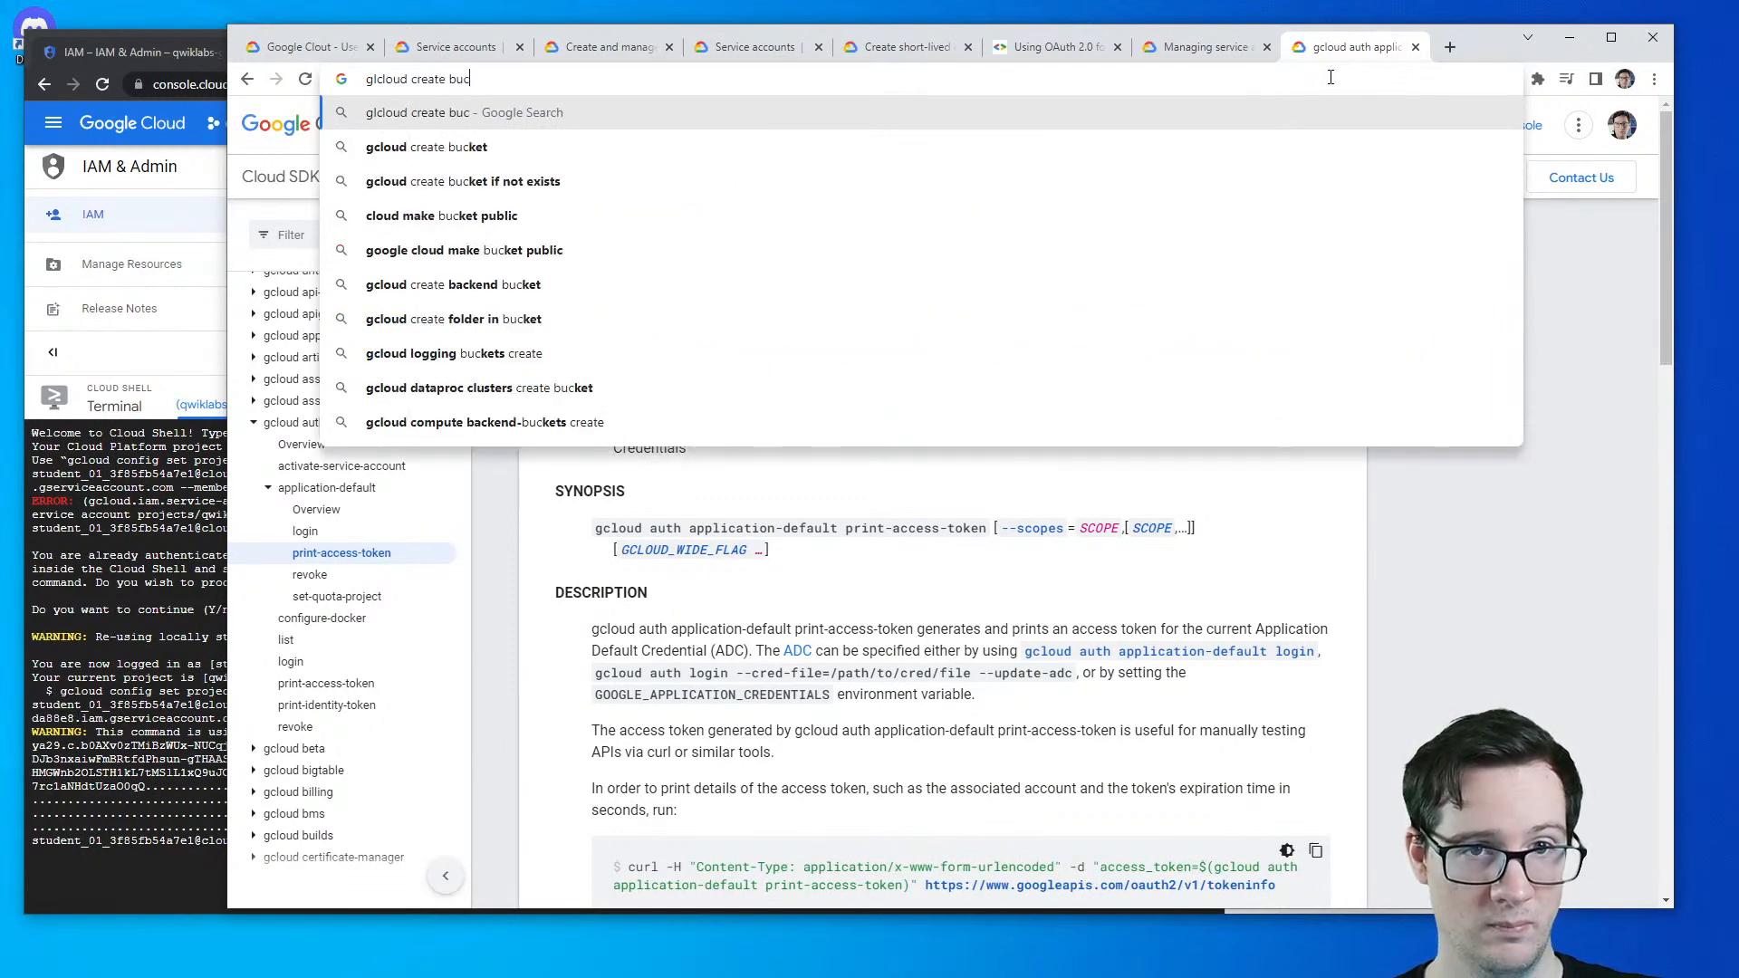
pyautogui.write('ket')
pyautogui.press('Return')
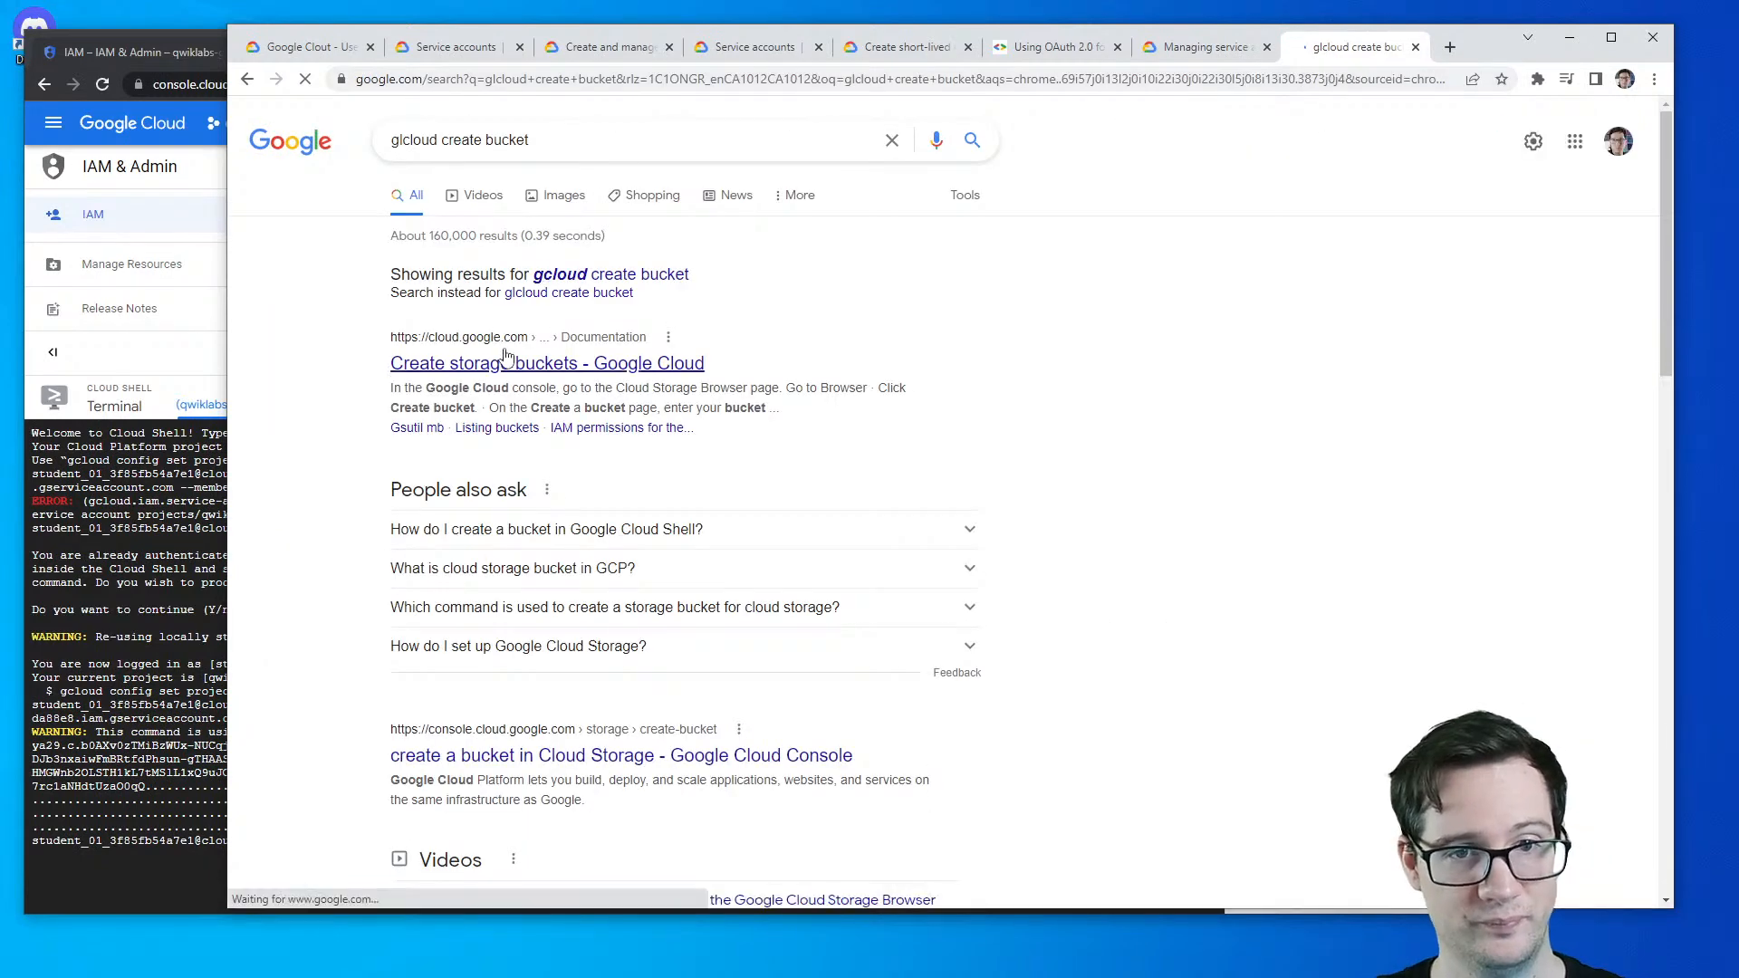
pyautogui.click(629, 363)
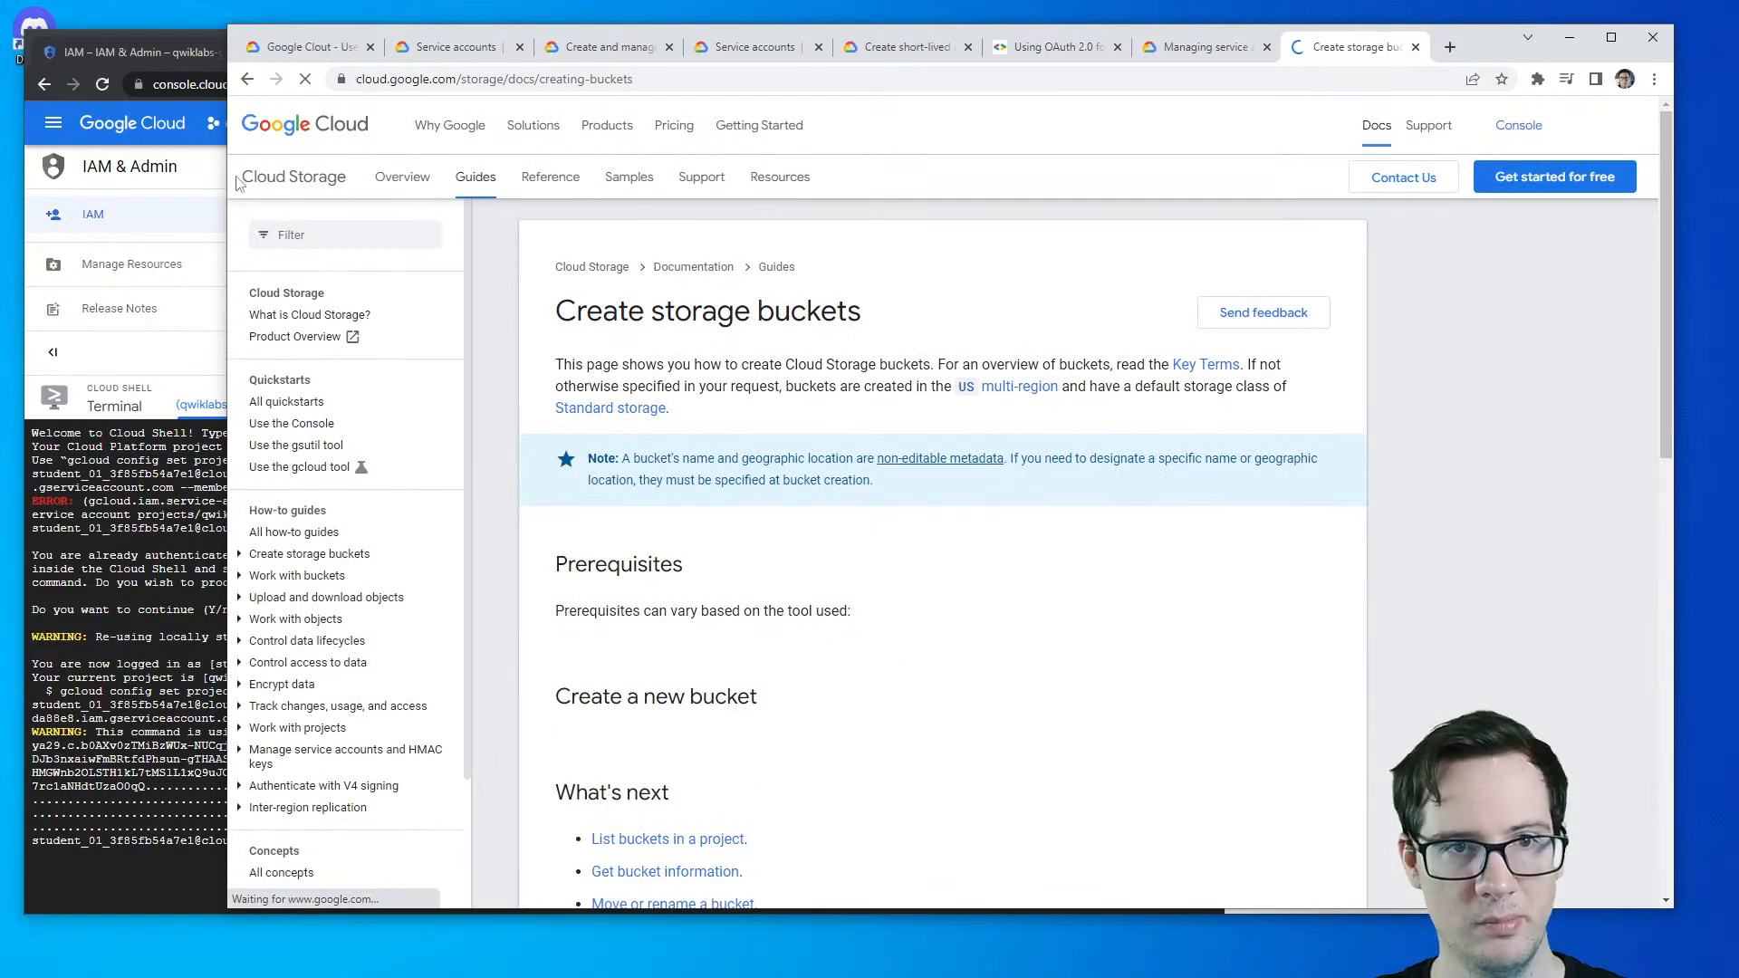
# - Find the command-line instructions for creating a new bucket and copy the gsutil mb command into Cloud Shell
pyautogui.moveTo(228, 168); pyautogui.dragTo(648, 168)
pyautogui.scroll(-7, 1014, 493)
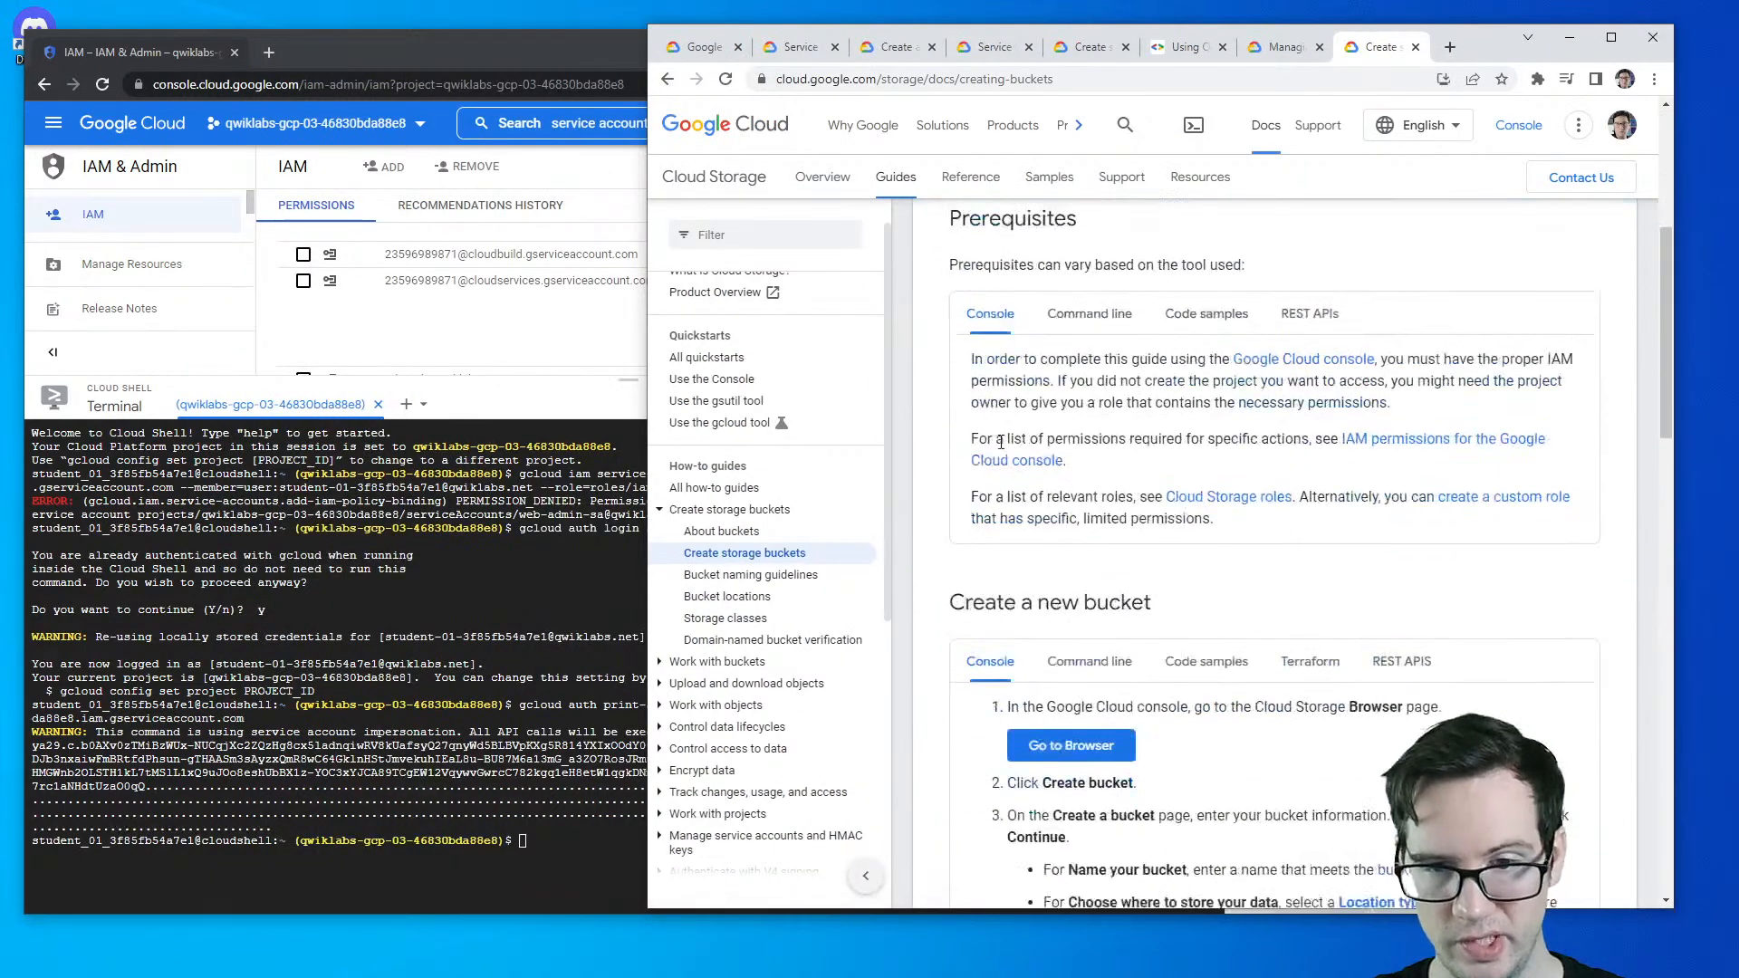
pyautogui.scroll(3, 999, 473)
pyautogui.scroll(-2, 996, 464)
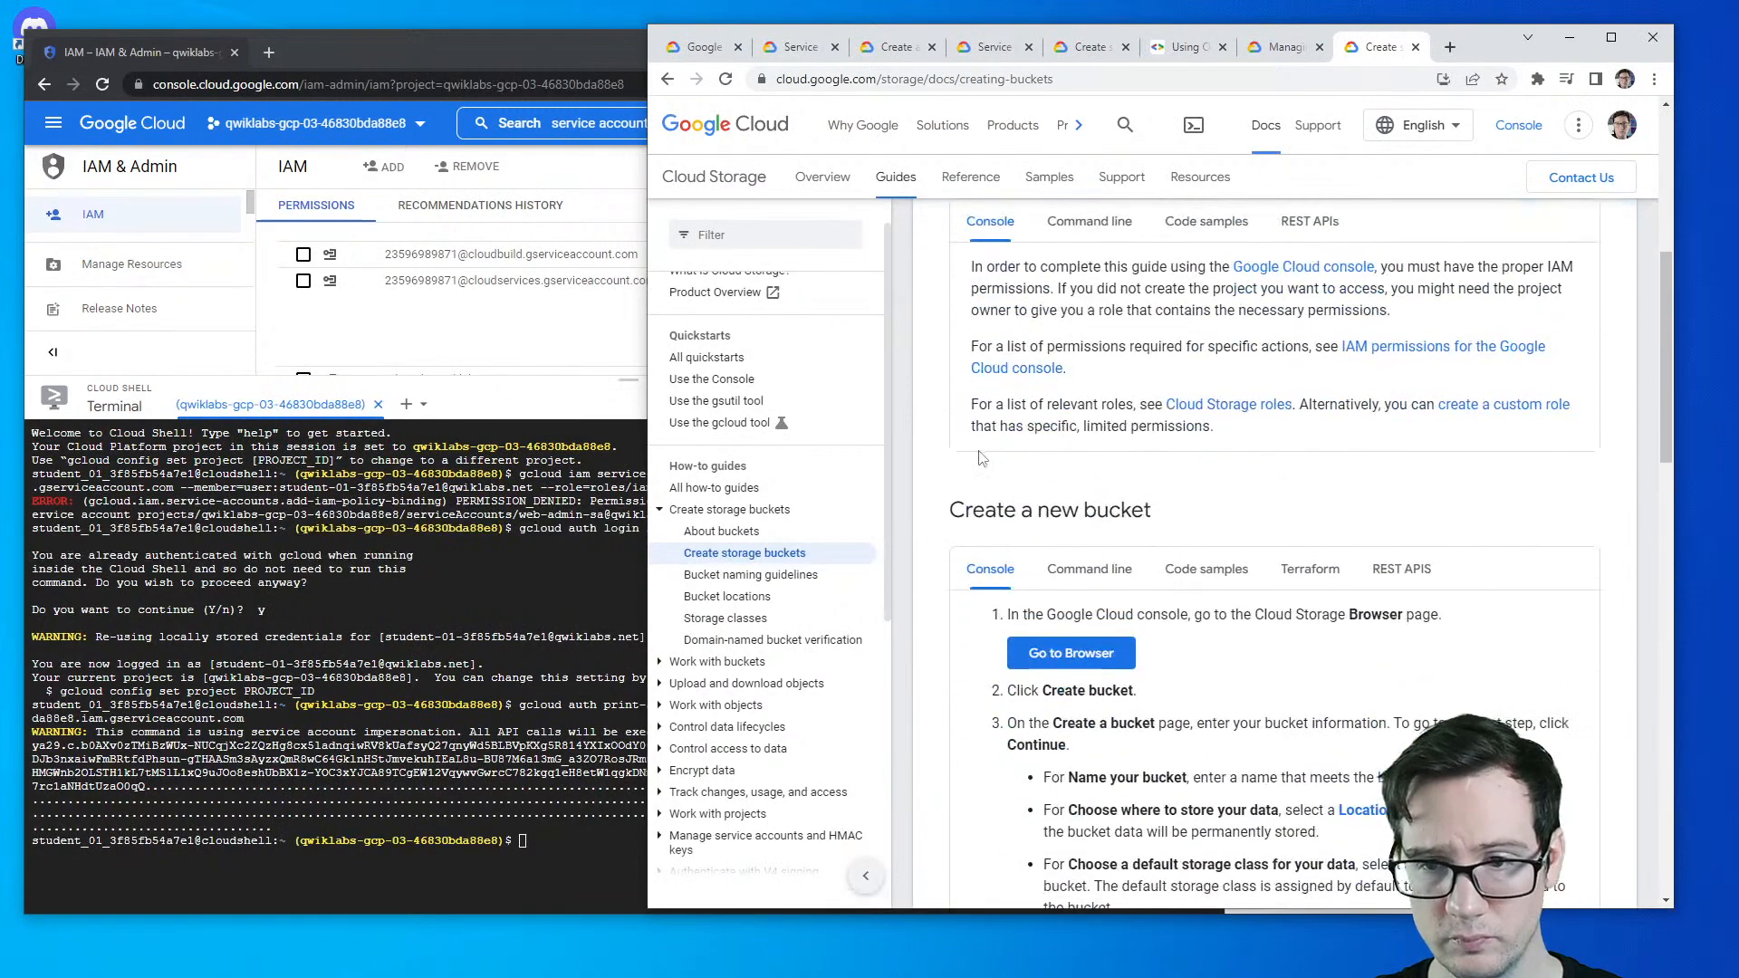
pyautogui.scroll(3, 1057, 485)
pyautogui.scroll(-3, 1063, 498)
pyautogui.click(1051, 478)
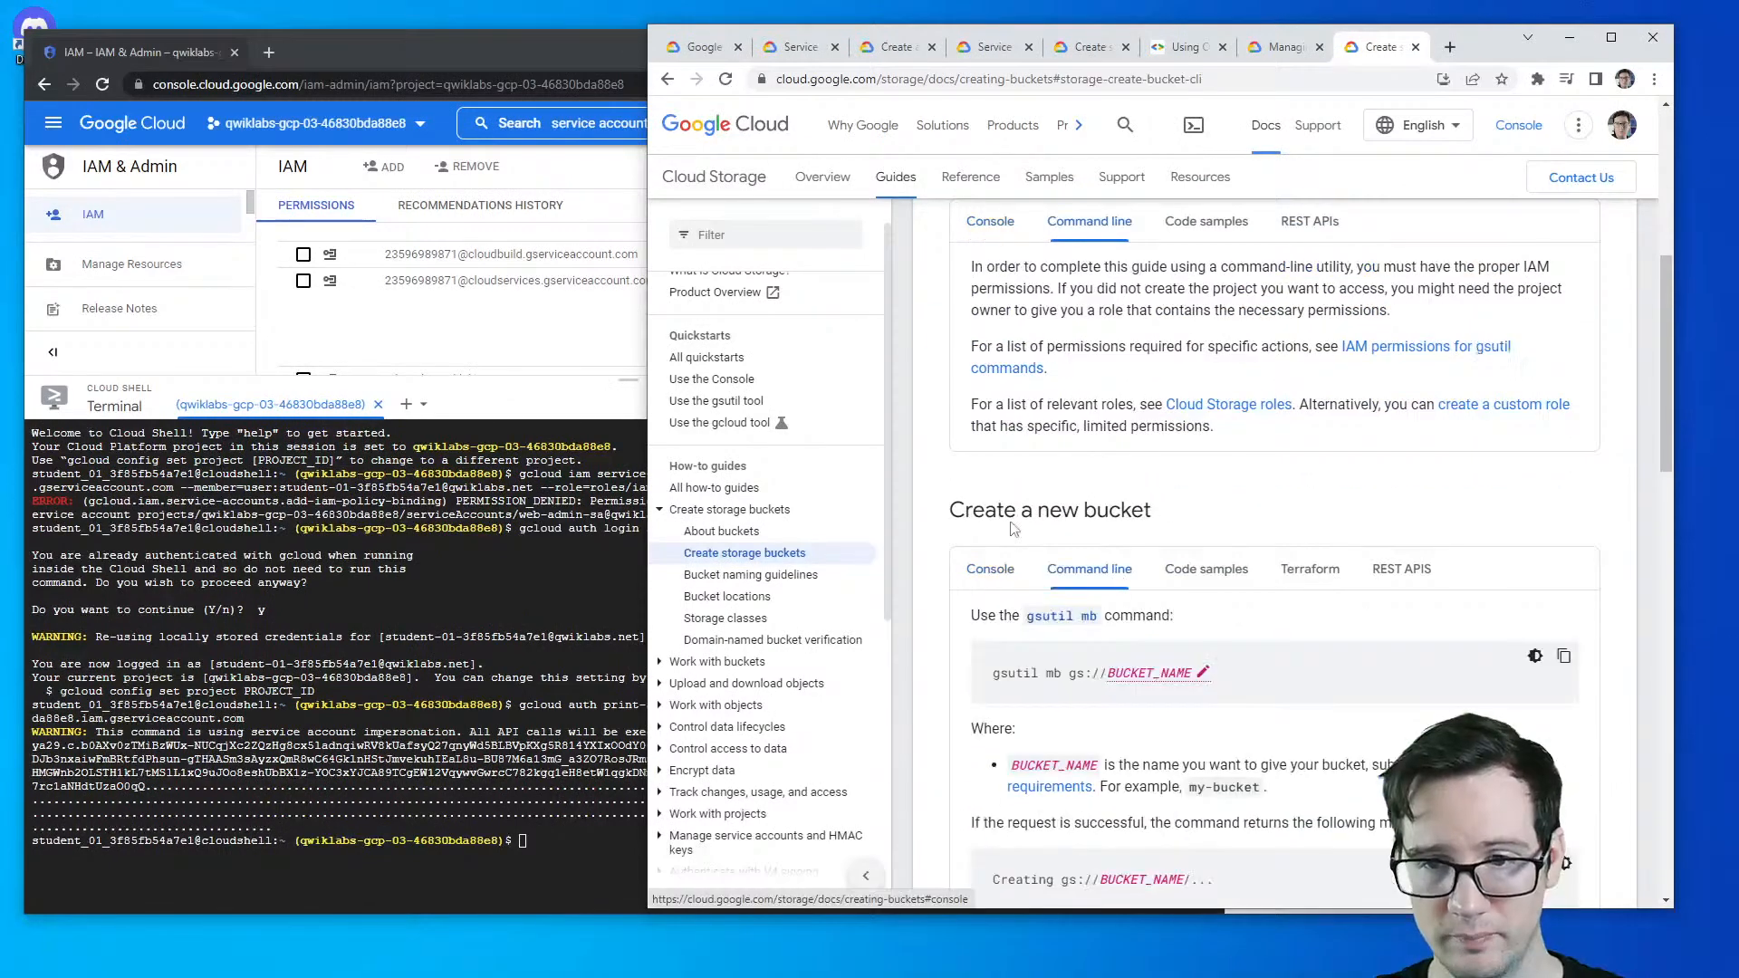
pyautogui.moveTo(995, 585); pyautogui.dragTo(1075, 587)
pyautogui.hotkey('ctrl', 'c')
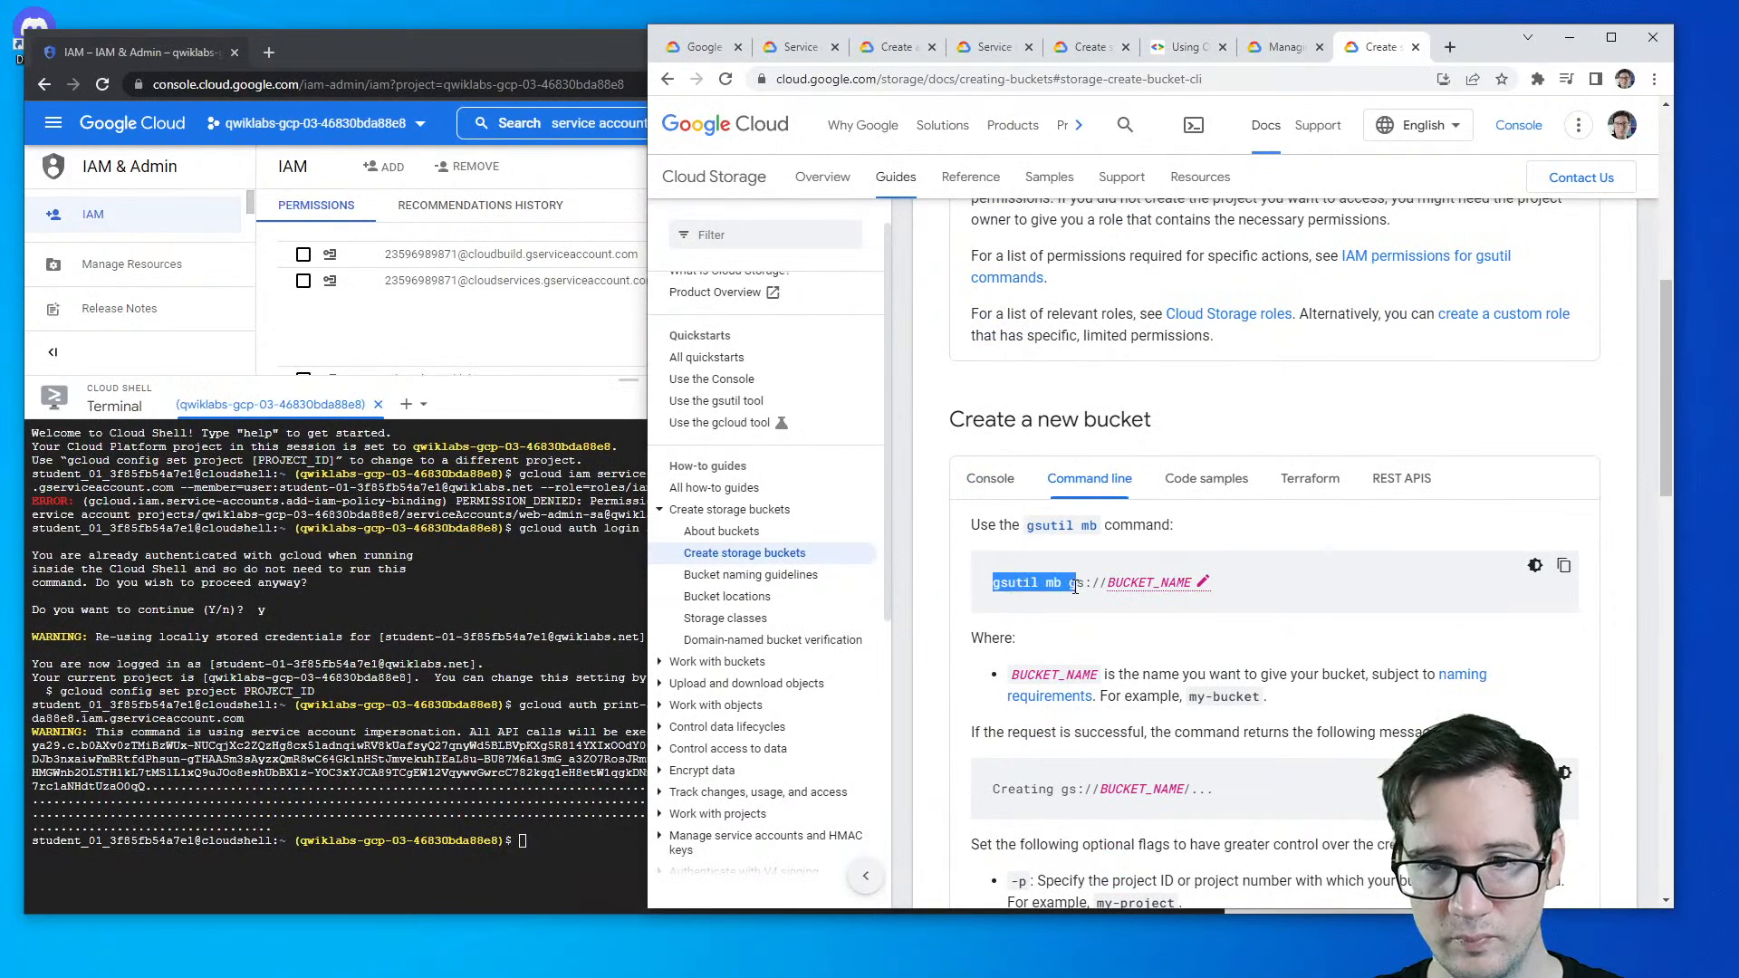
pyautogui.click(616, 801)
pyautogui.hotkey('ctrl', 'v')
# - Try to create the startup bucket by adding its name from the challenge tasks and running gsutil mb gs://qwiklabs-gcp-03-46830bda88e8-startup
pyautogui.click(1587, 446)
pyautogui.click(1295, 50)
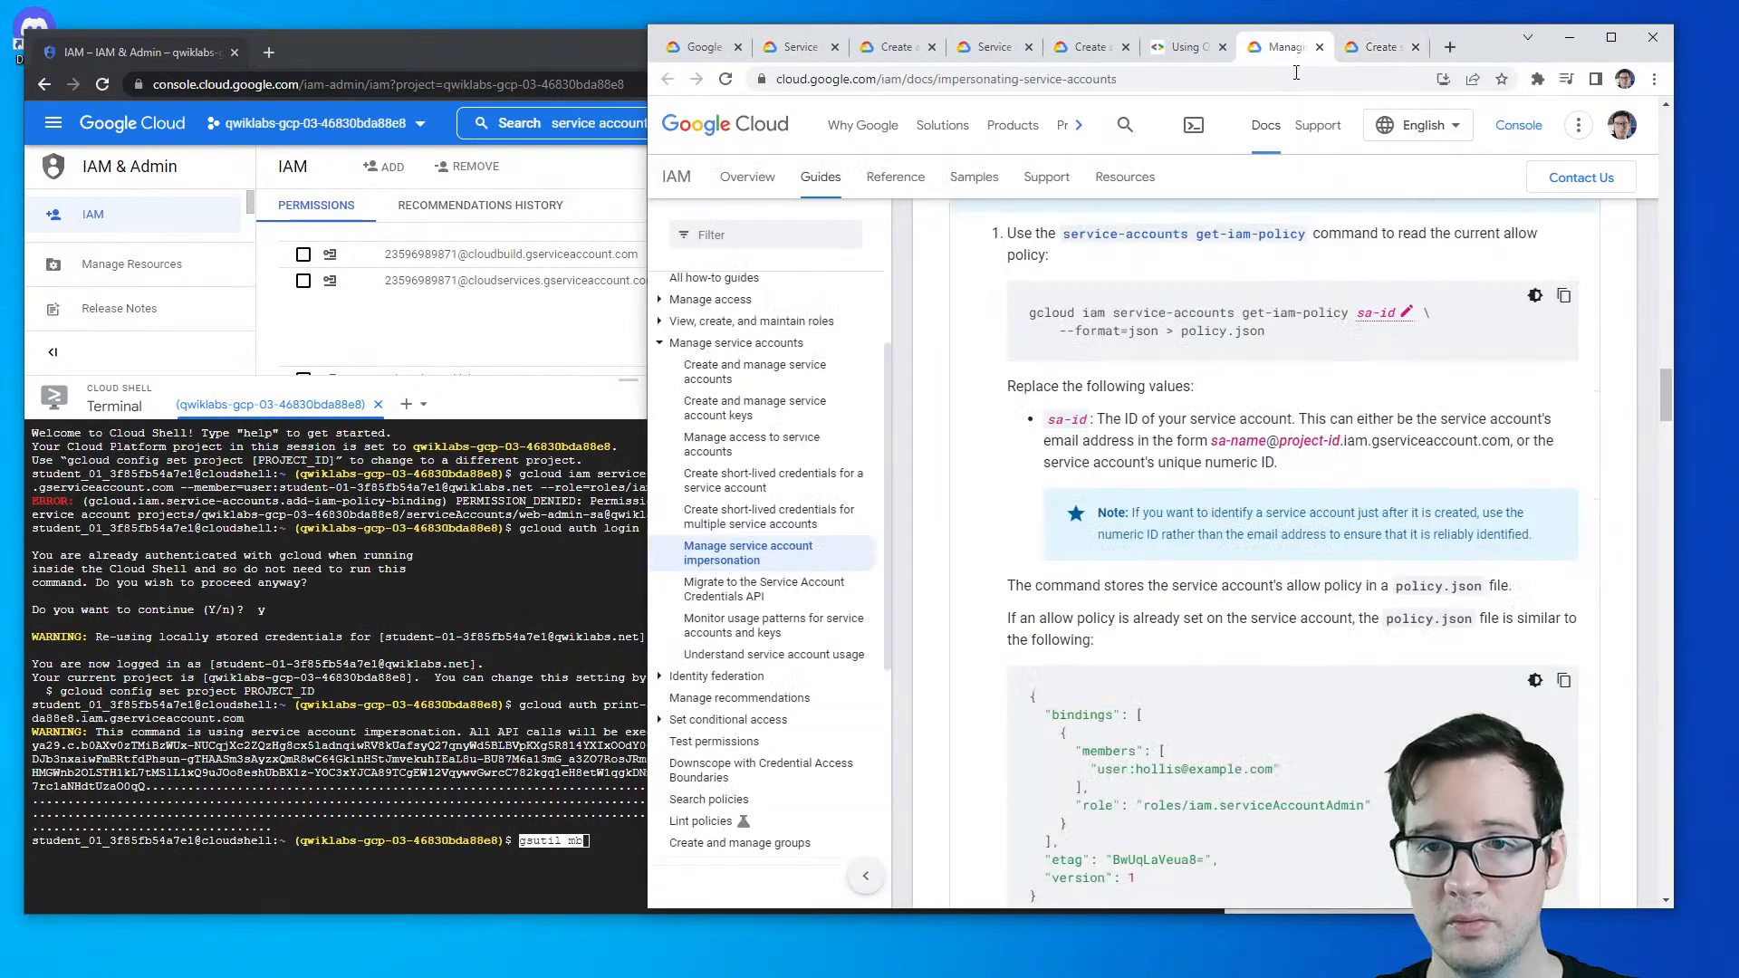
pyautogui.click(704, 46)
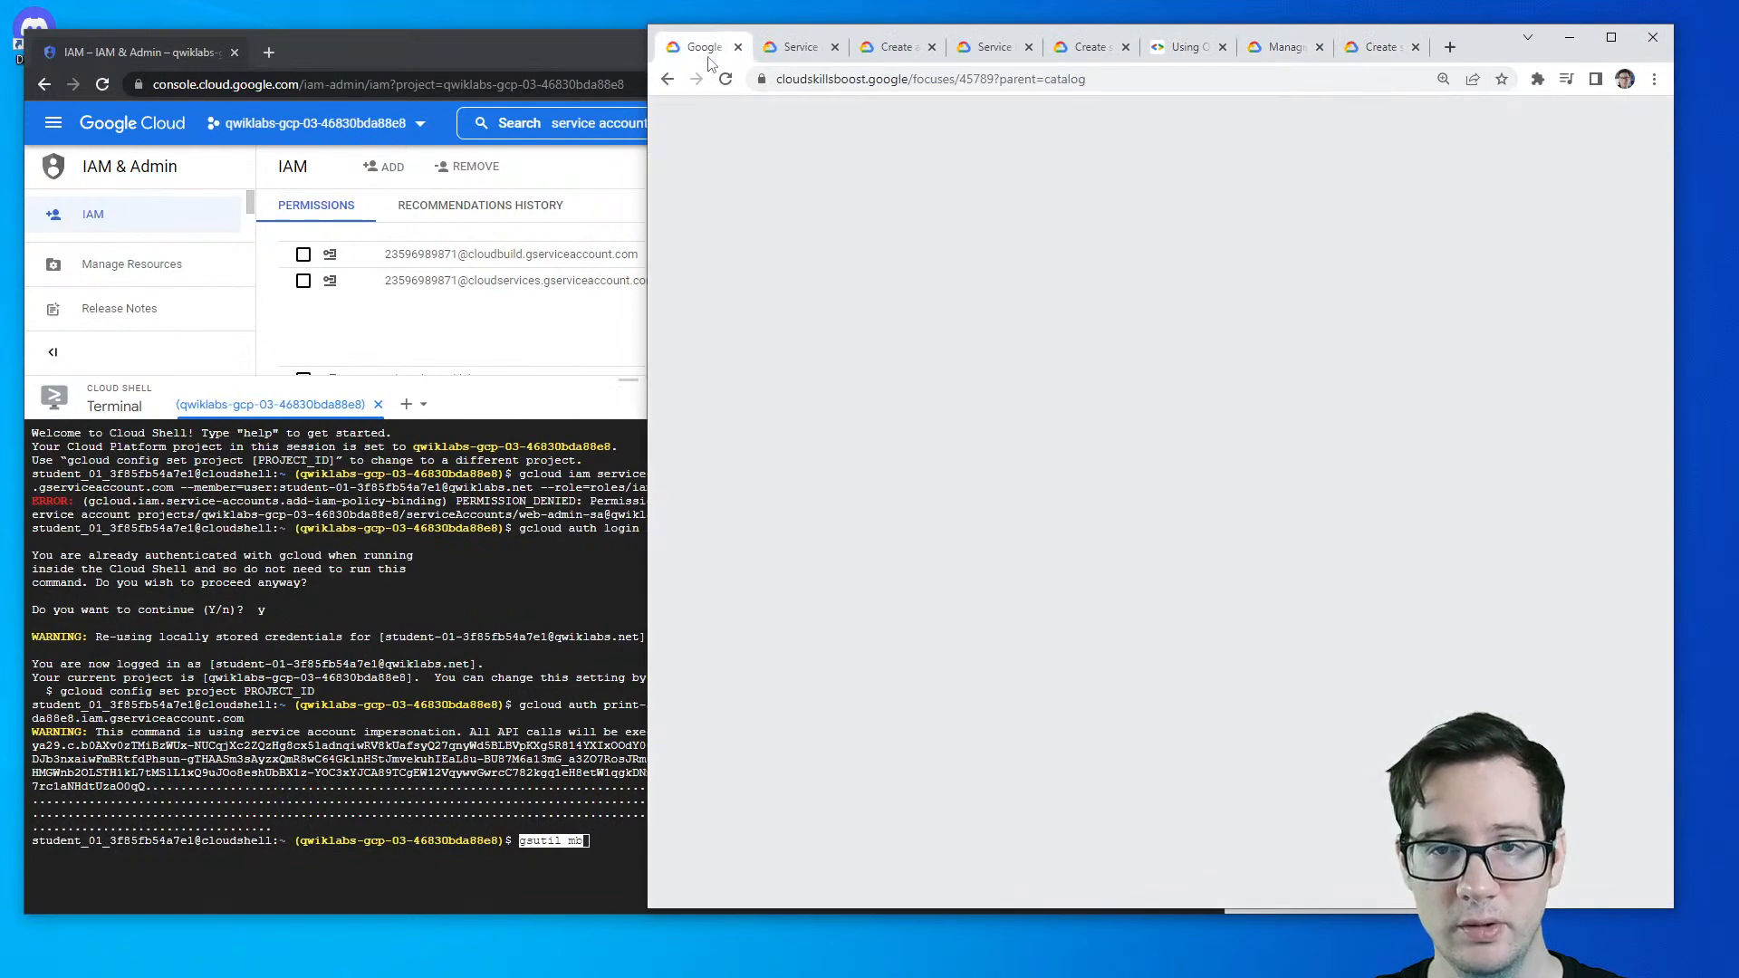
pyautogui.scroll(-5, 1137, 452)
pyautogui.scroll(-5, 1138, 436)
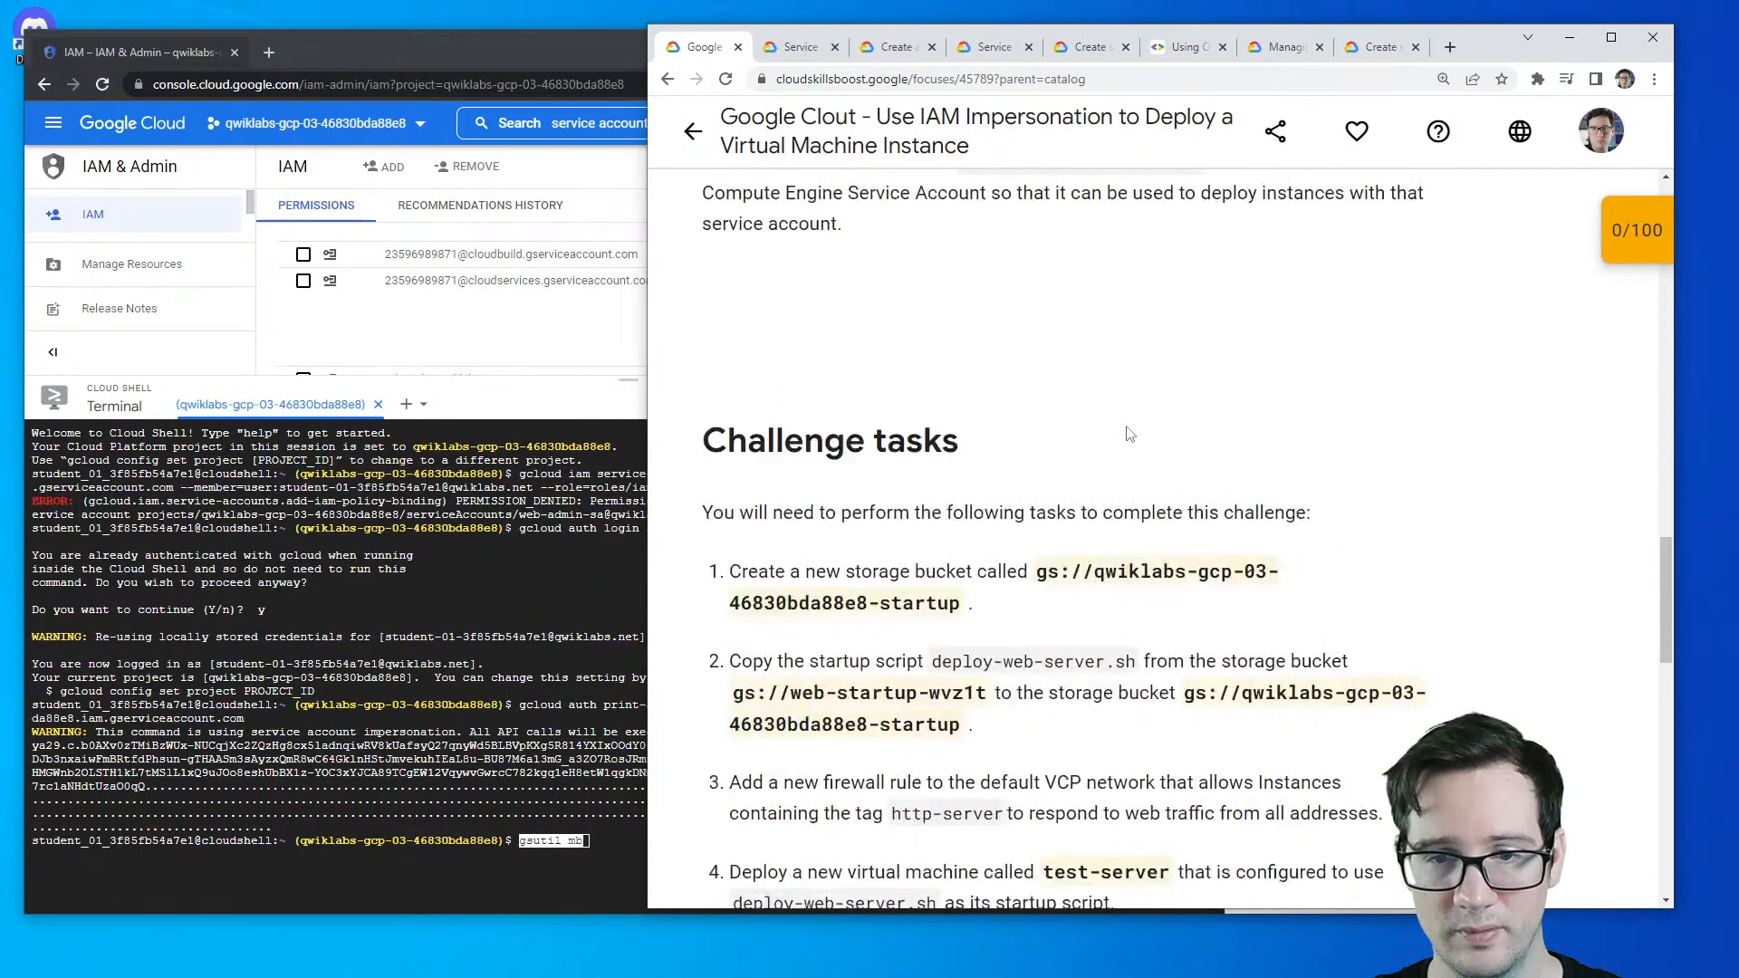
pyautogui.moveTo(1037, 580); pyautogui.dragTo(965, 622)
pyautogui.hotkey('ctrl', 'c')
pyautogui.hotkey('alt', 'Tab')
pyautogui.click(686, 824)
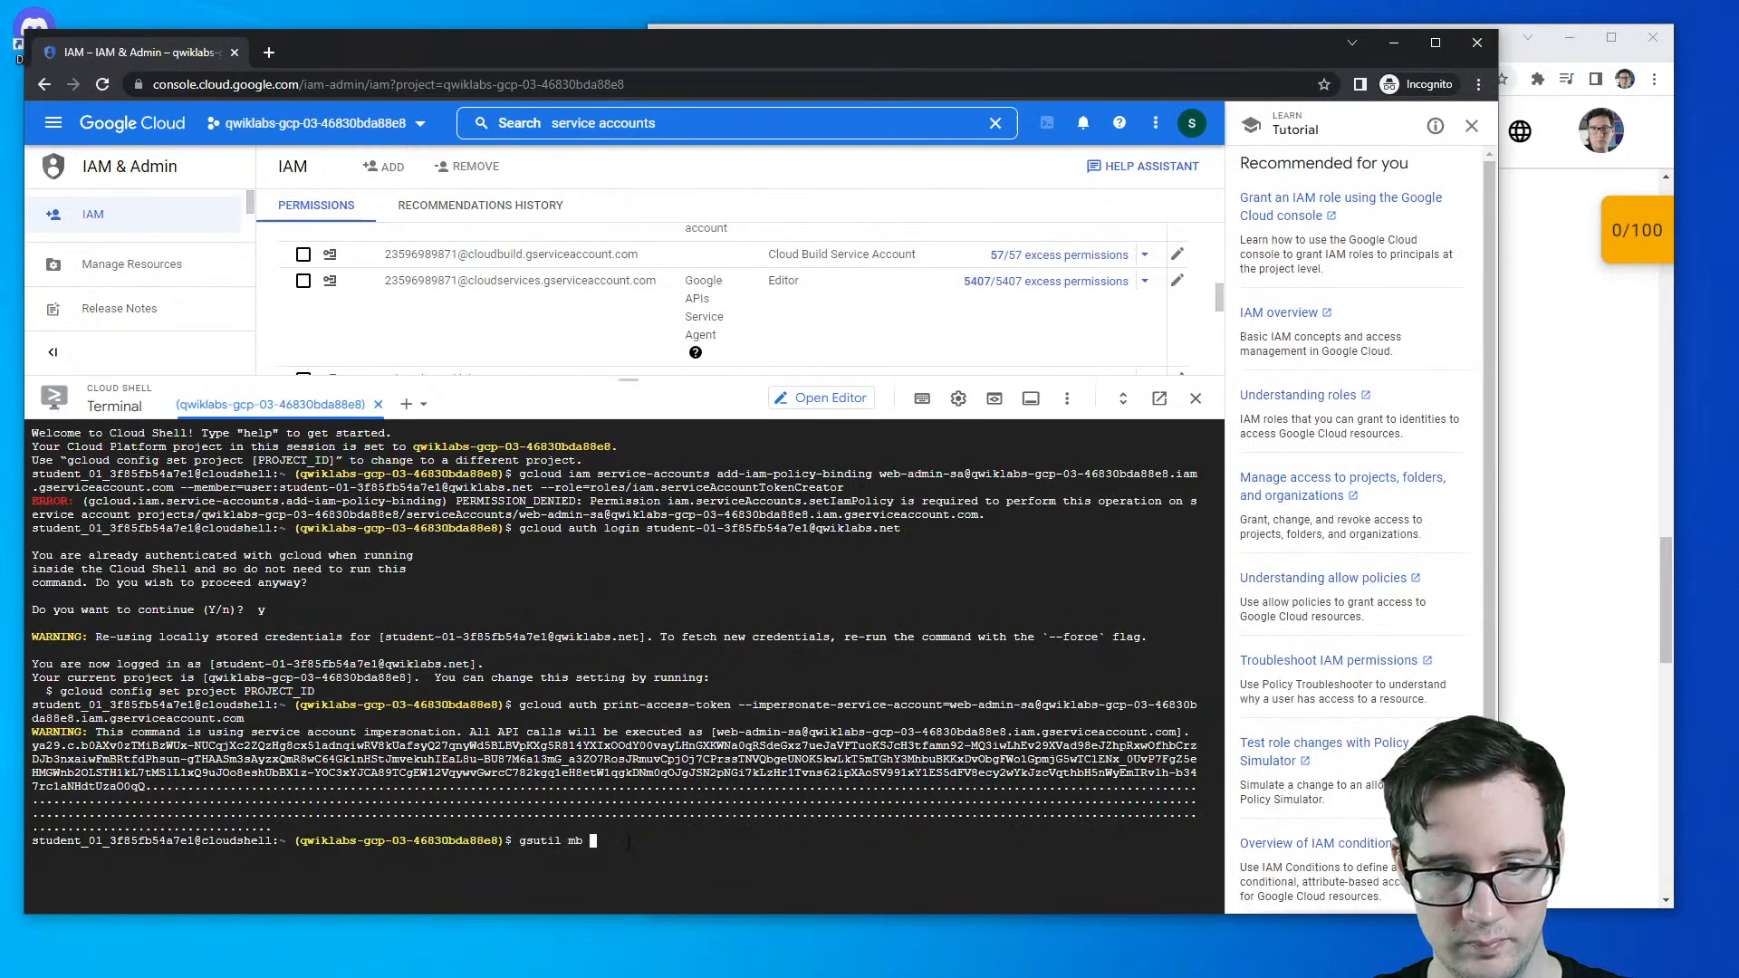
pyautogui.hotkey('ctrl', 'v')
pyautogui.press('Return')
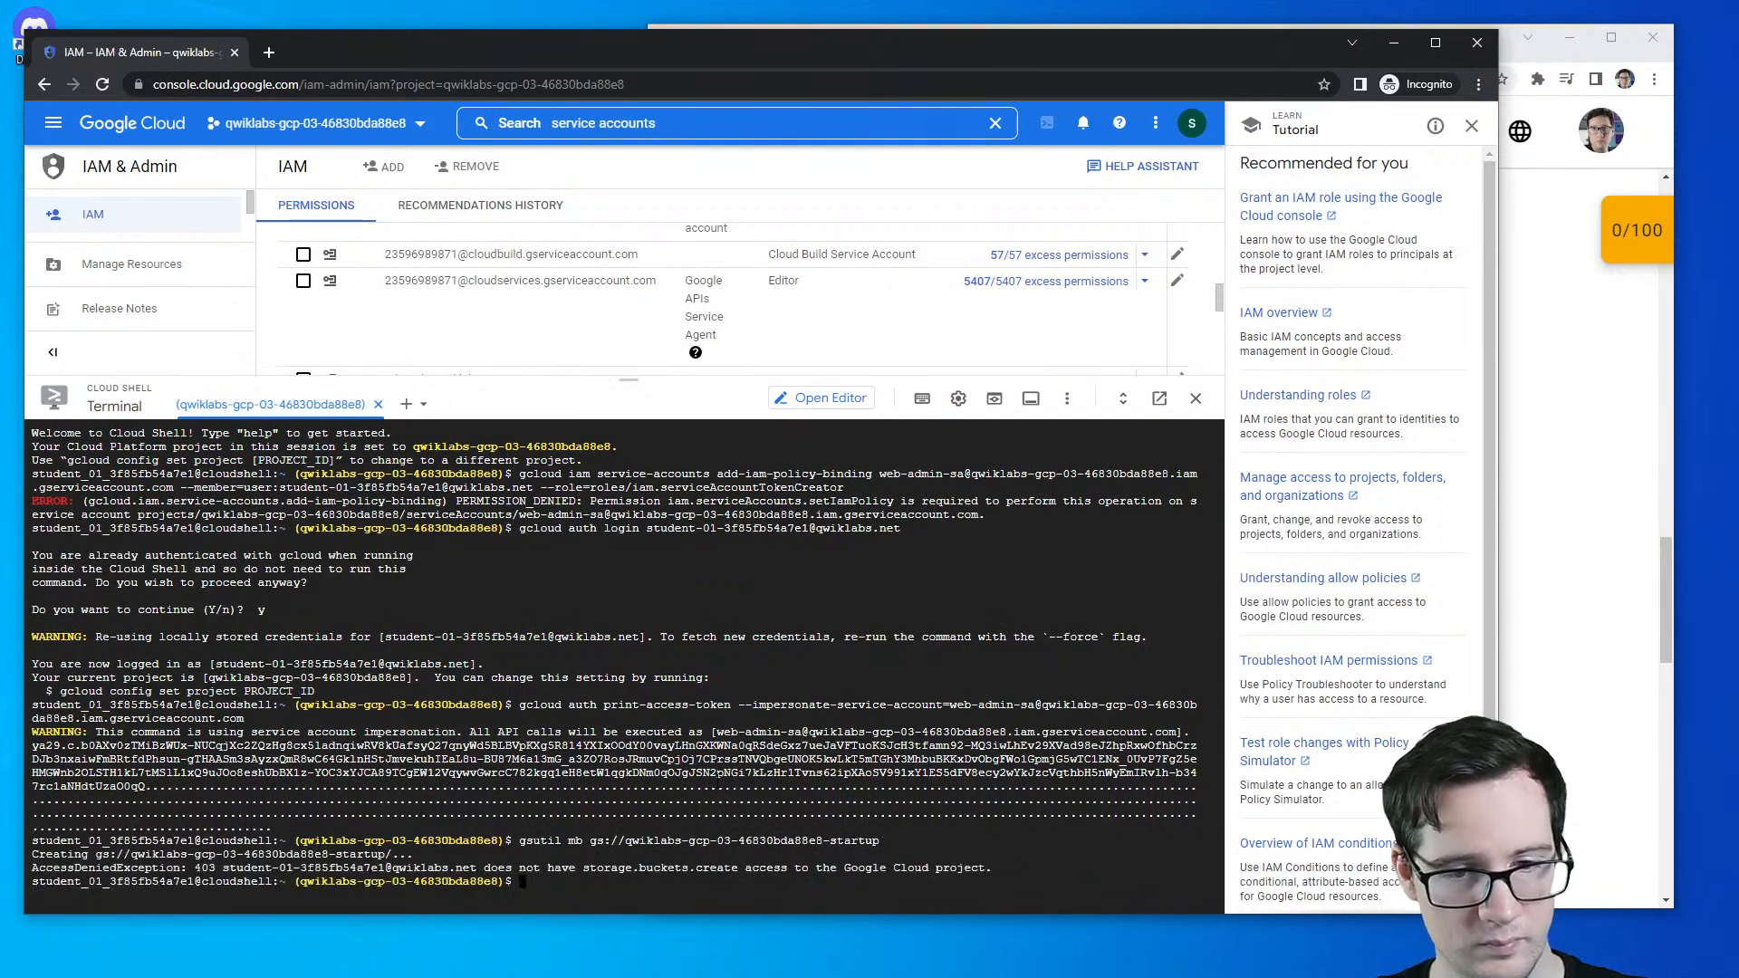
# - Open the Google Cloud console in a second tab, search for "bucket", check the project's Cloud Storage buckets and return to Cloud Shell
pyautogui.middleClick(161, 124)
pyautogui.click(362, 53)
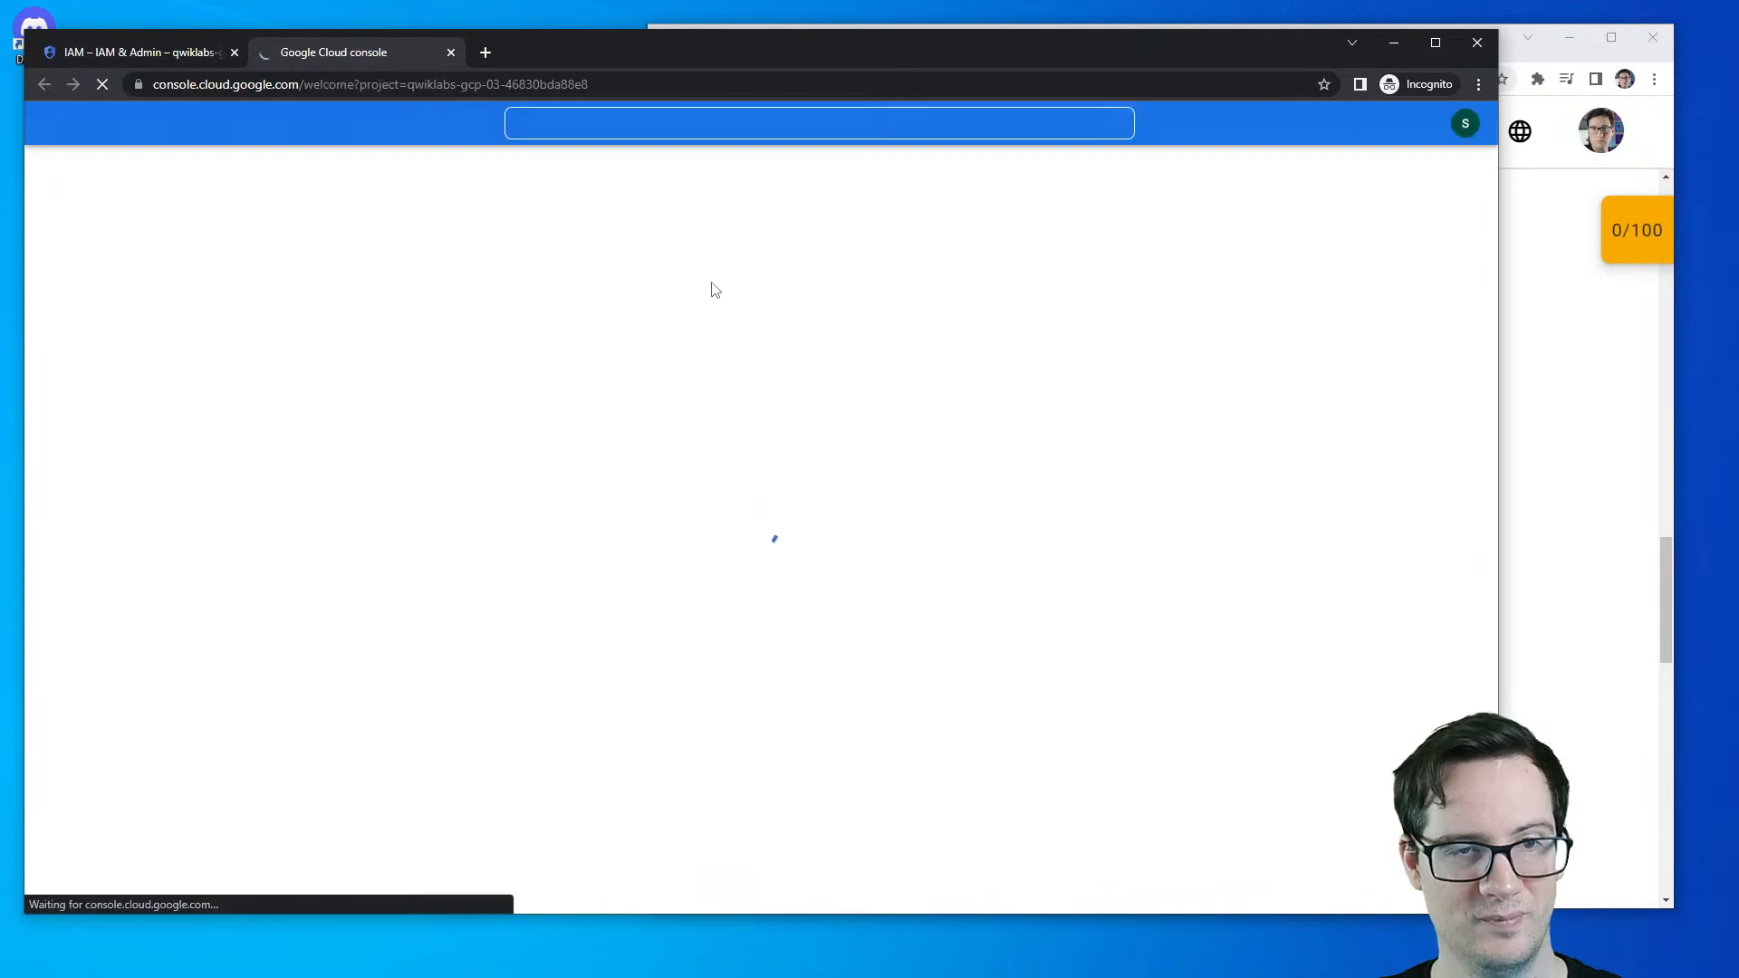
pyautogui.write('gl')
pyautogui.press('BackSpace')
pyautogui.press('BackSpace')
pyautogui.write('buy')
pyautogui.press('BackSpace')
pyautogui.press('BackSpace')
pyautogui.press('BackSpace')
pyautogui.write('bucket')
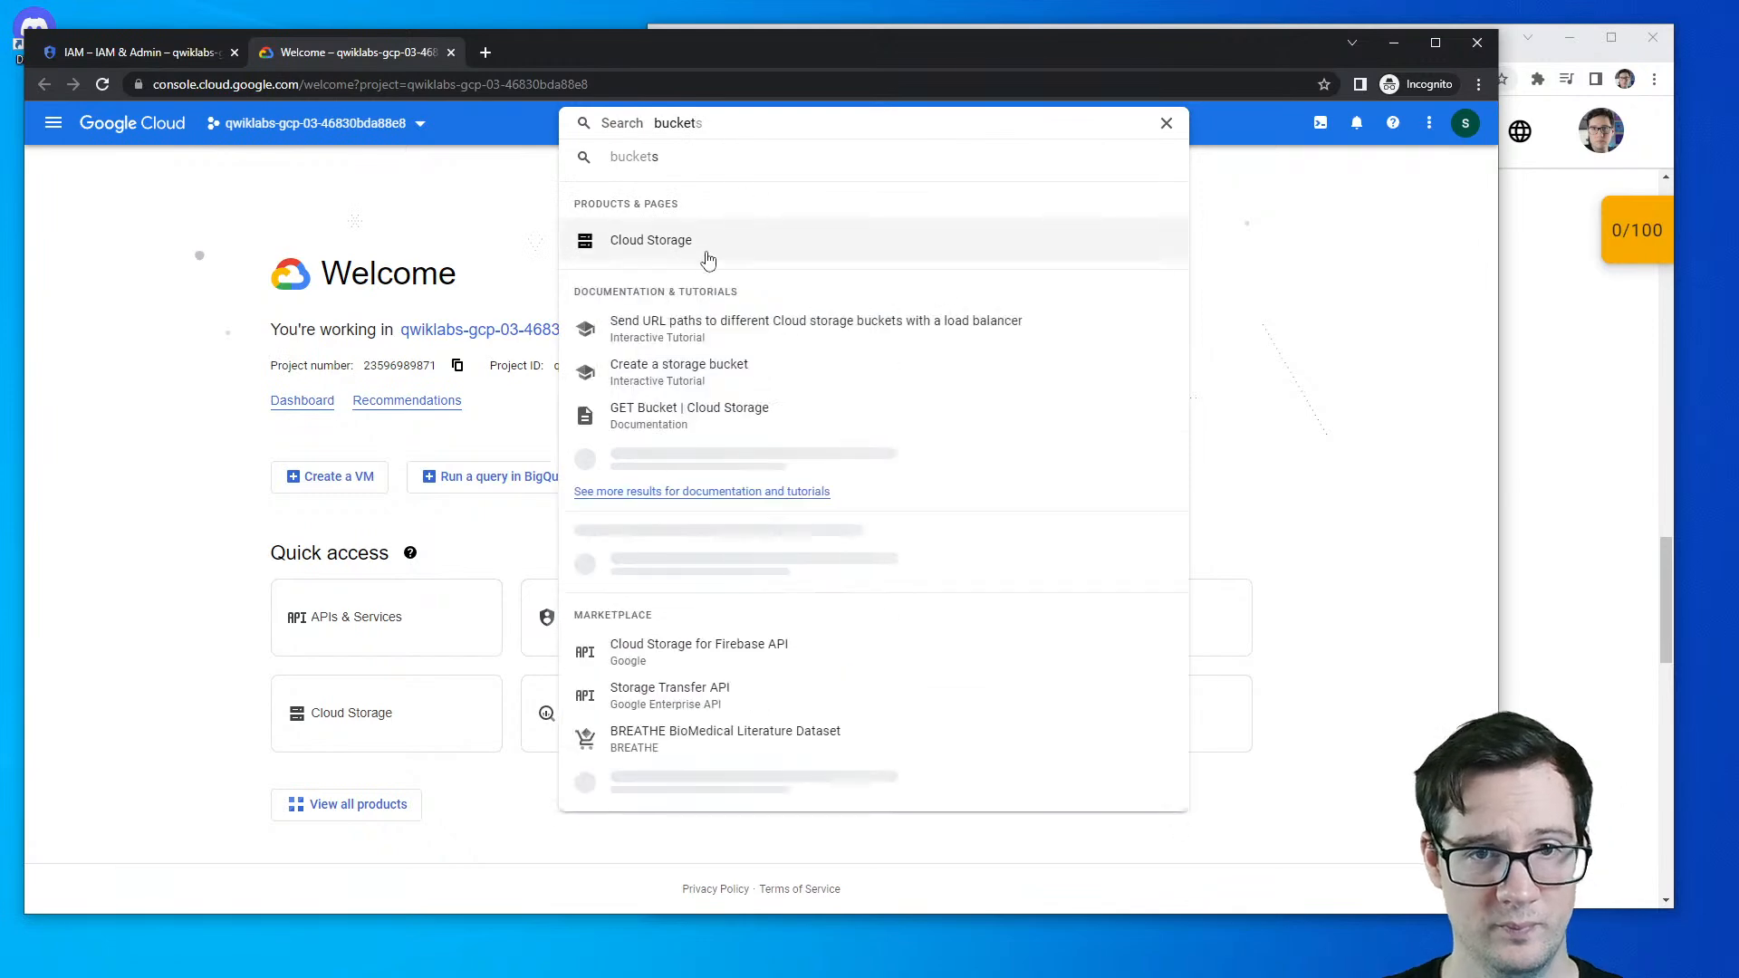
pyautogui.click(813, 240)
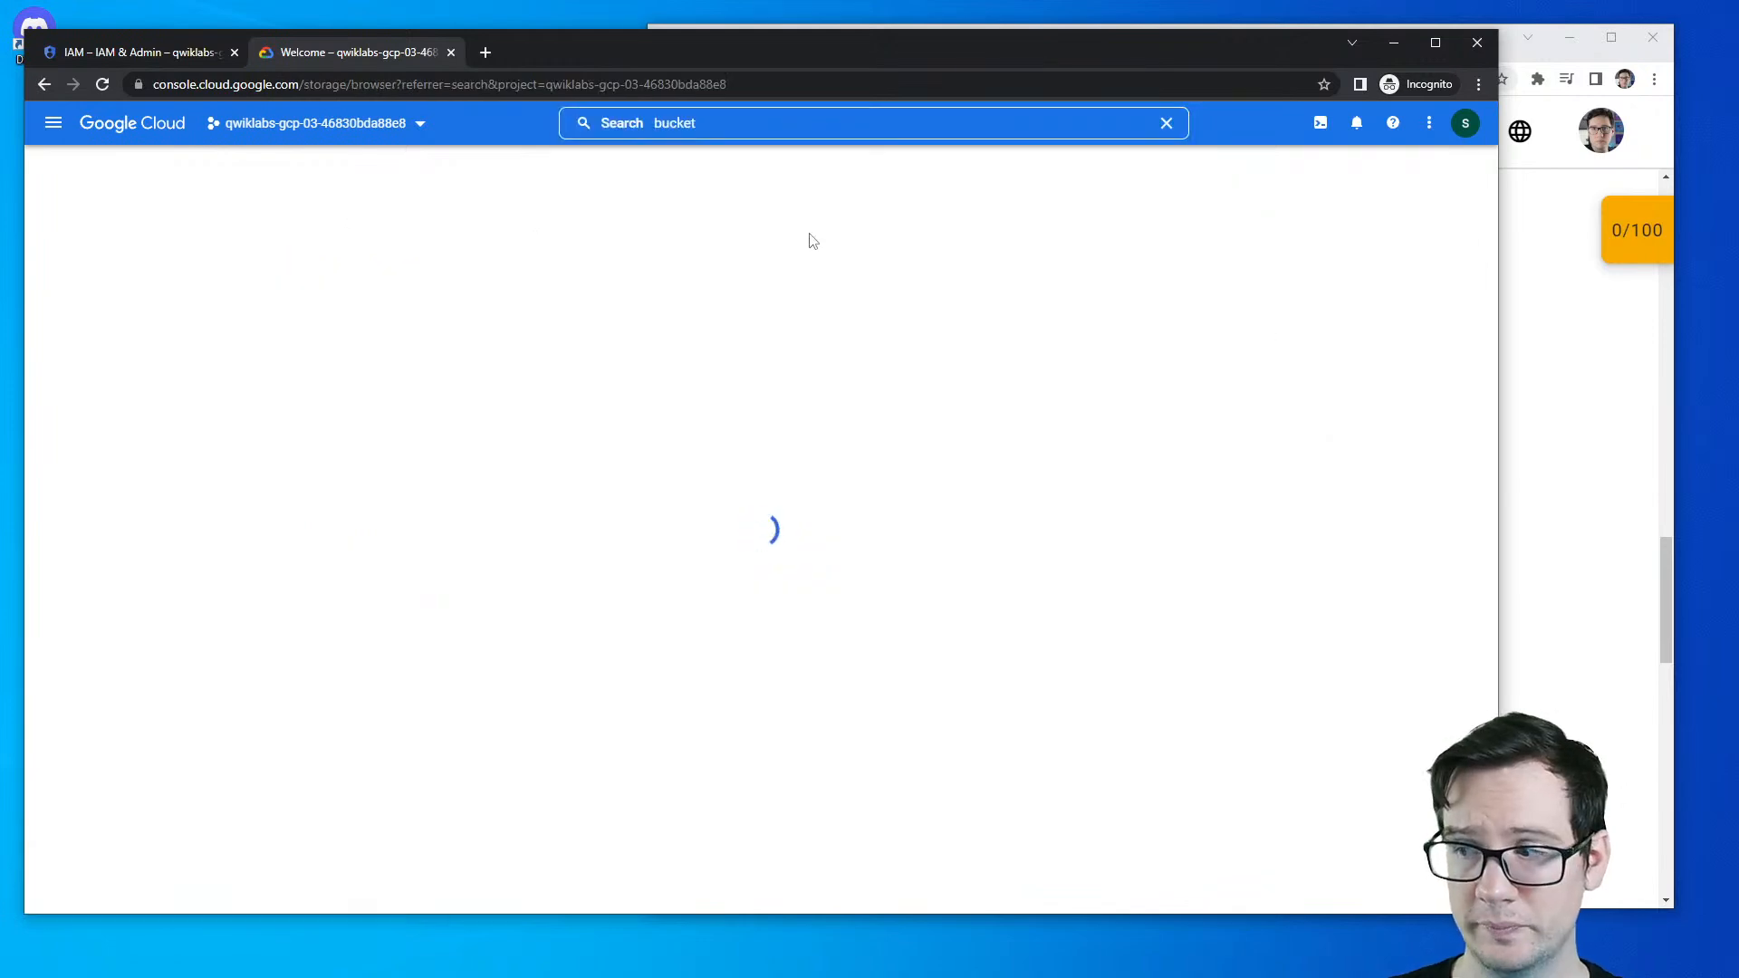
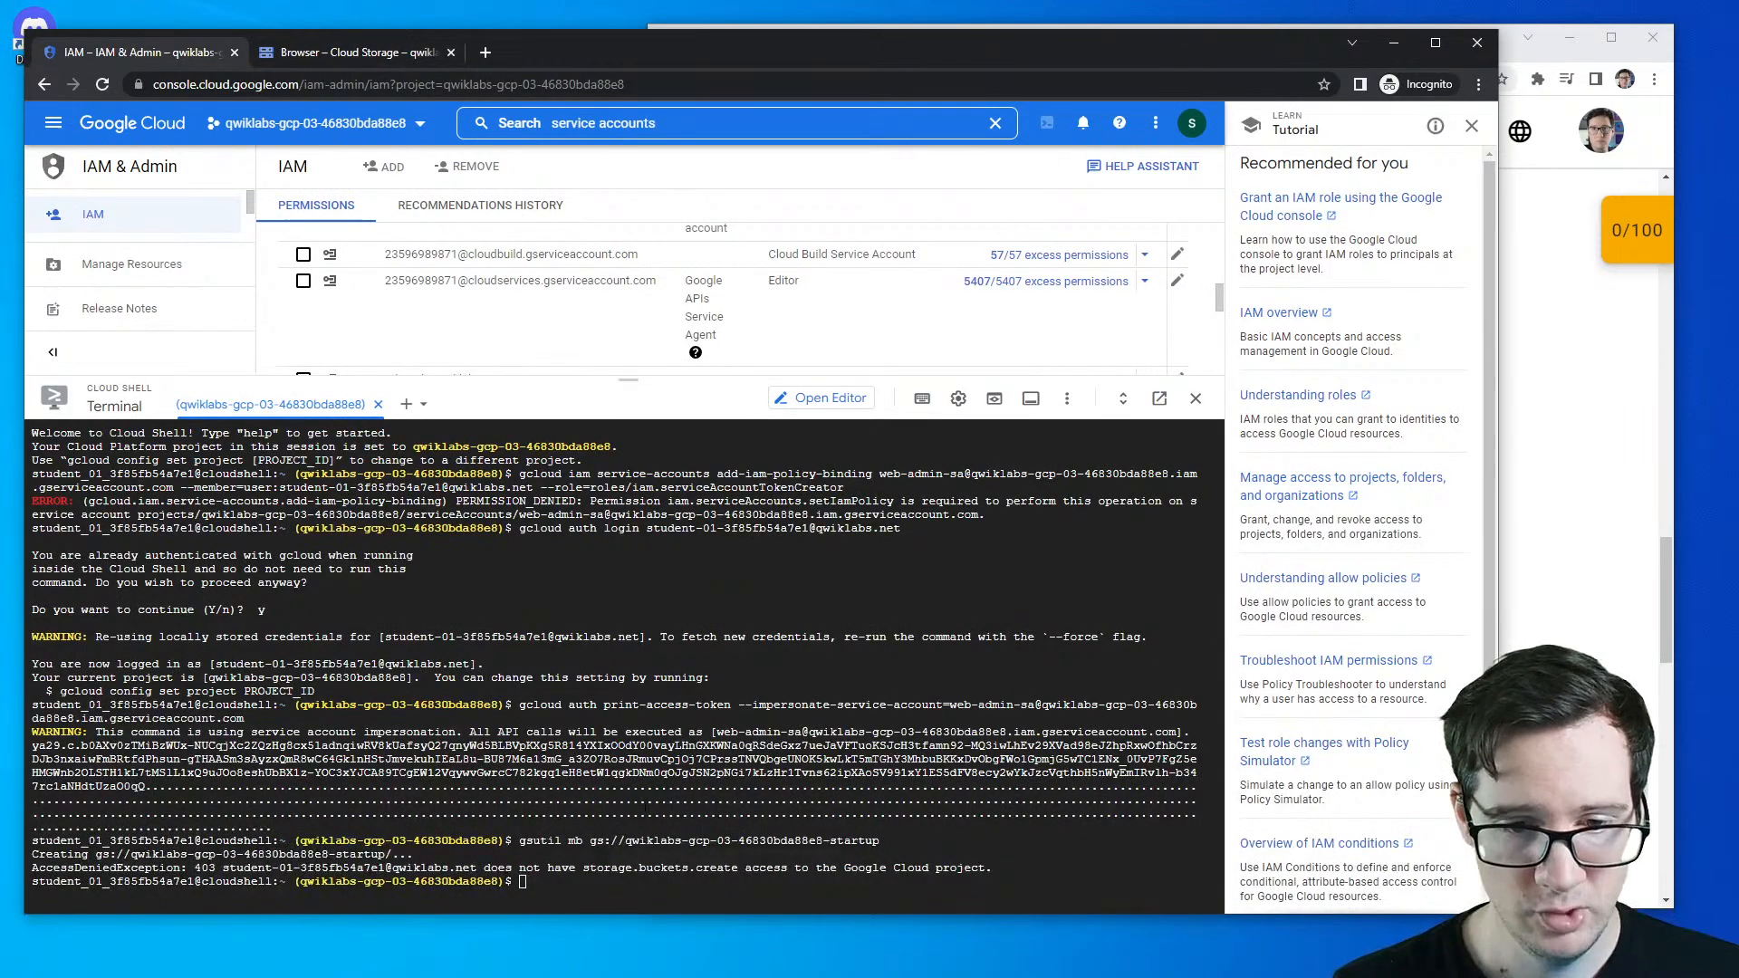
pyautogui.click(328, 59)
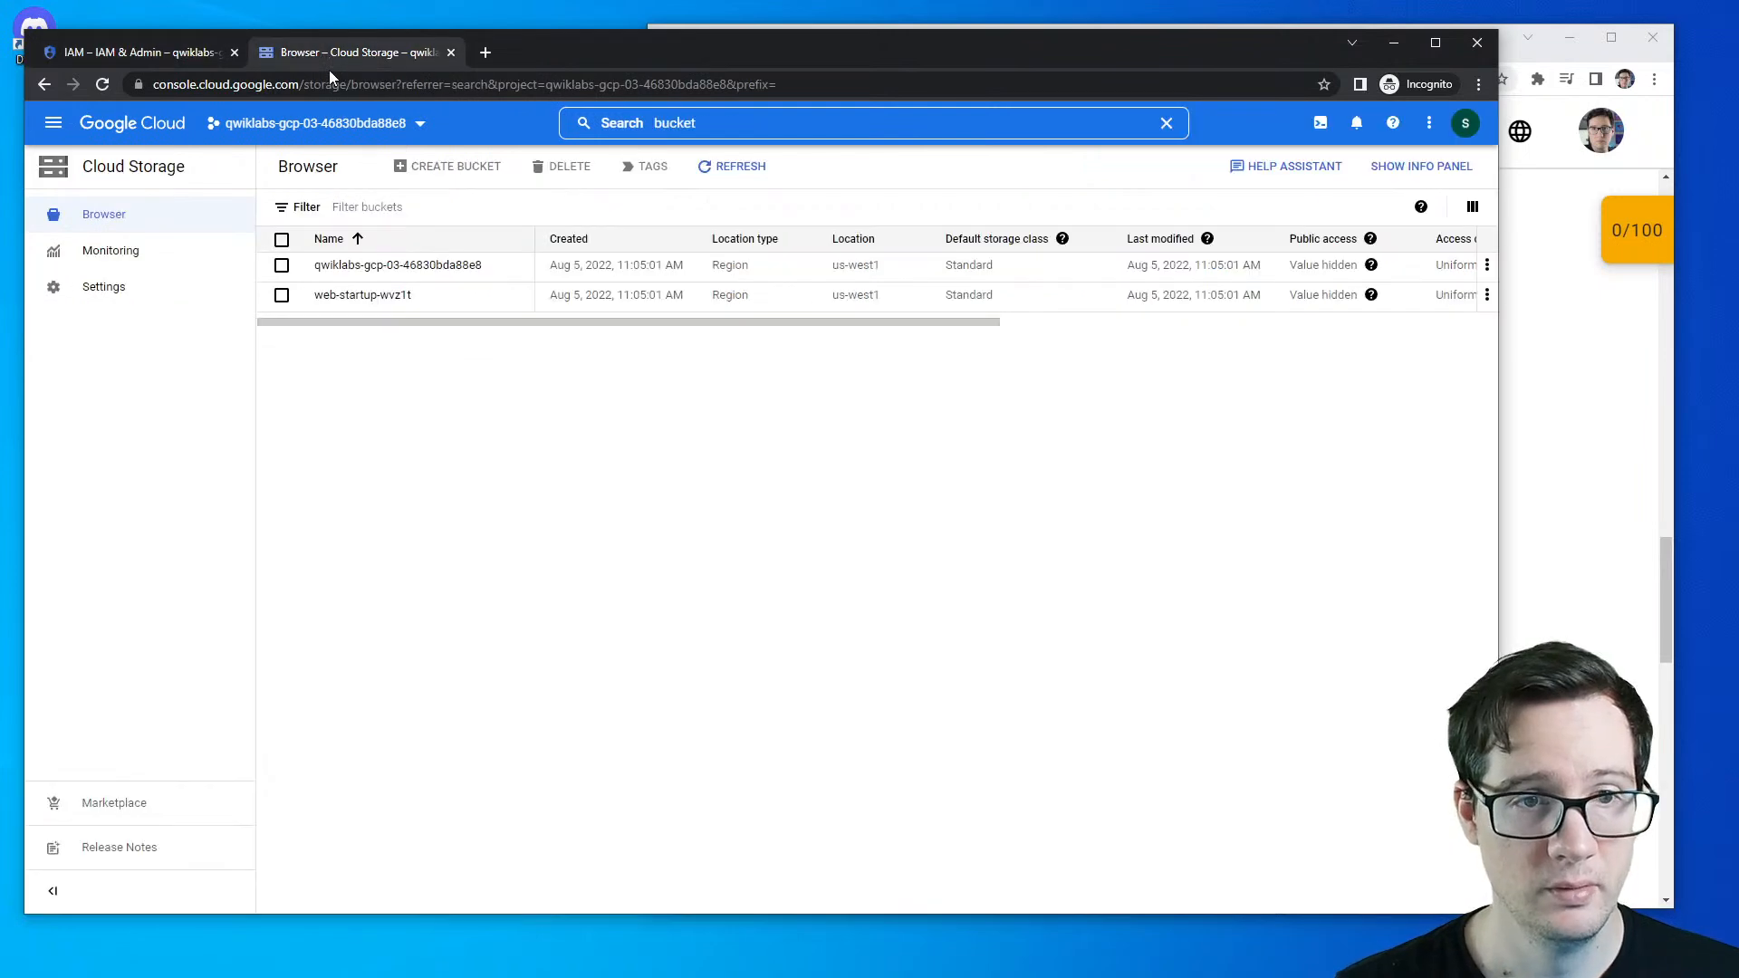
pyautogui.click(166, 51)
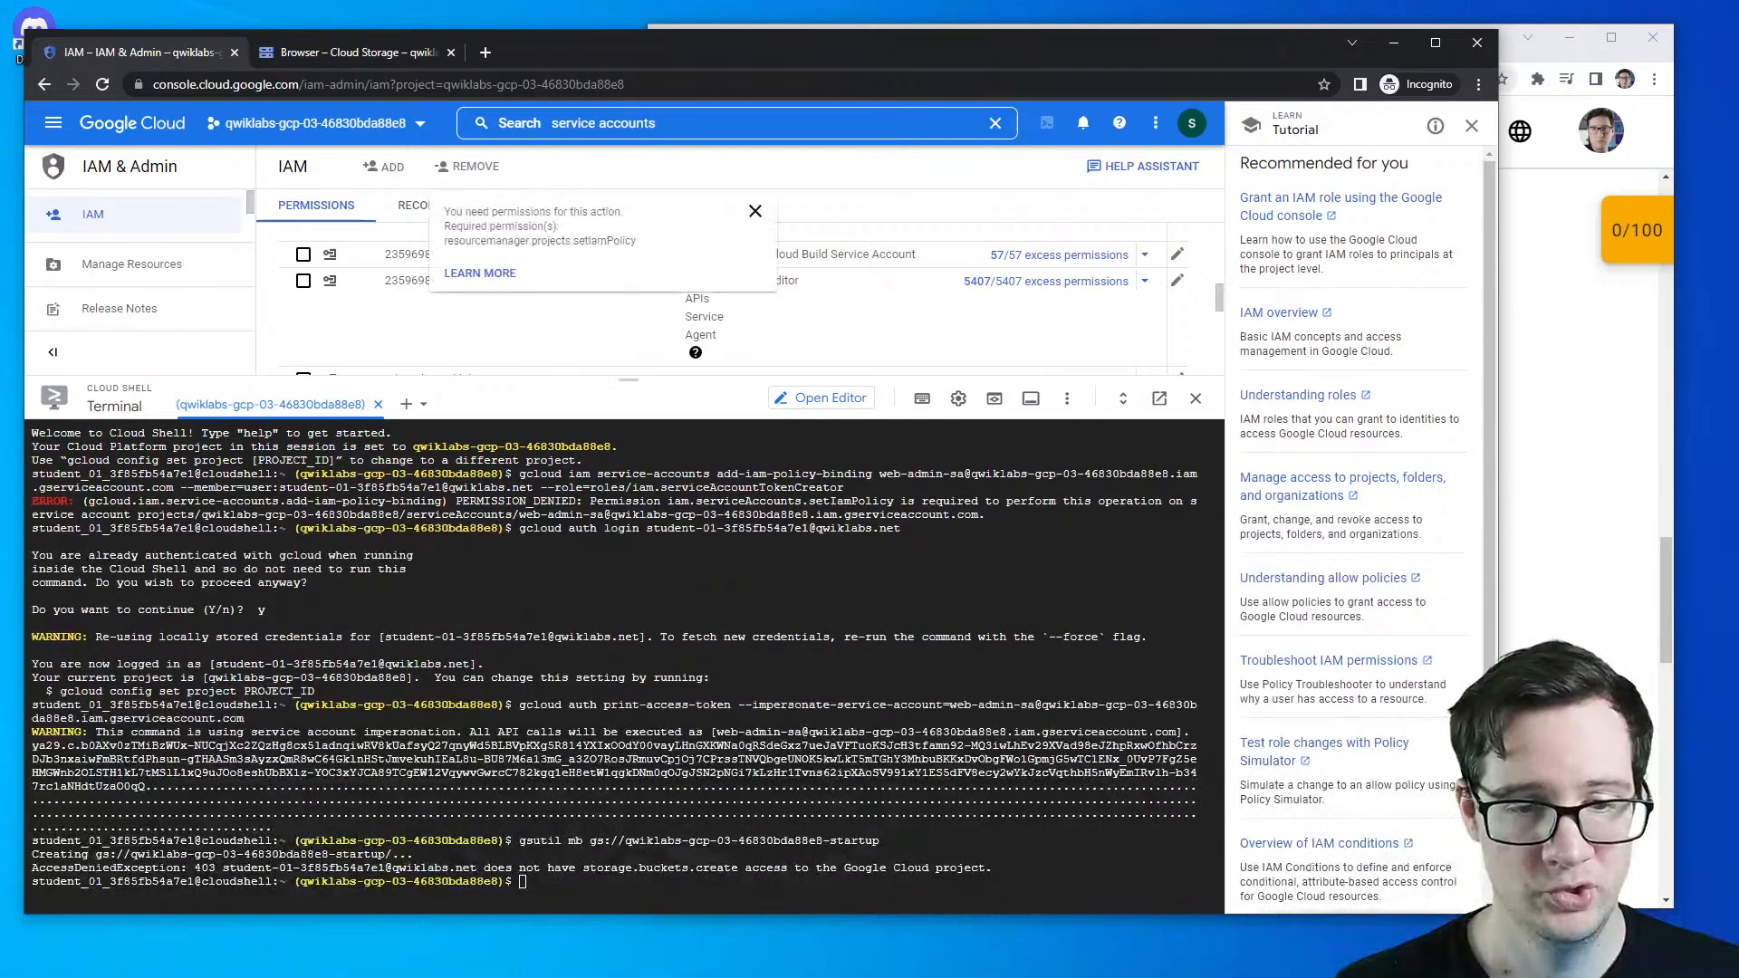
# - Try to create a test bucket with gsutil mb gs://qwiklabs-hello-hello-hello and refresh the project's Cloud Storage bucket list
pyautogui.press('Up')
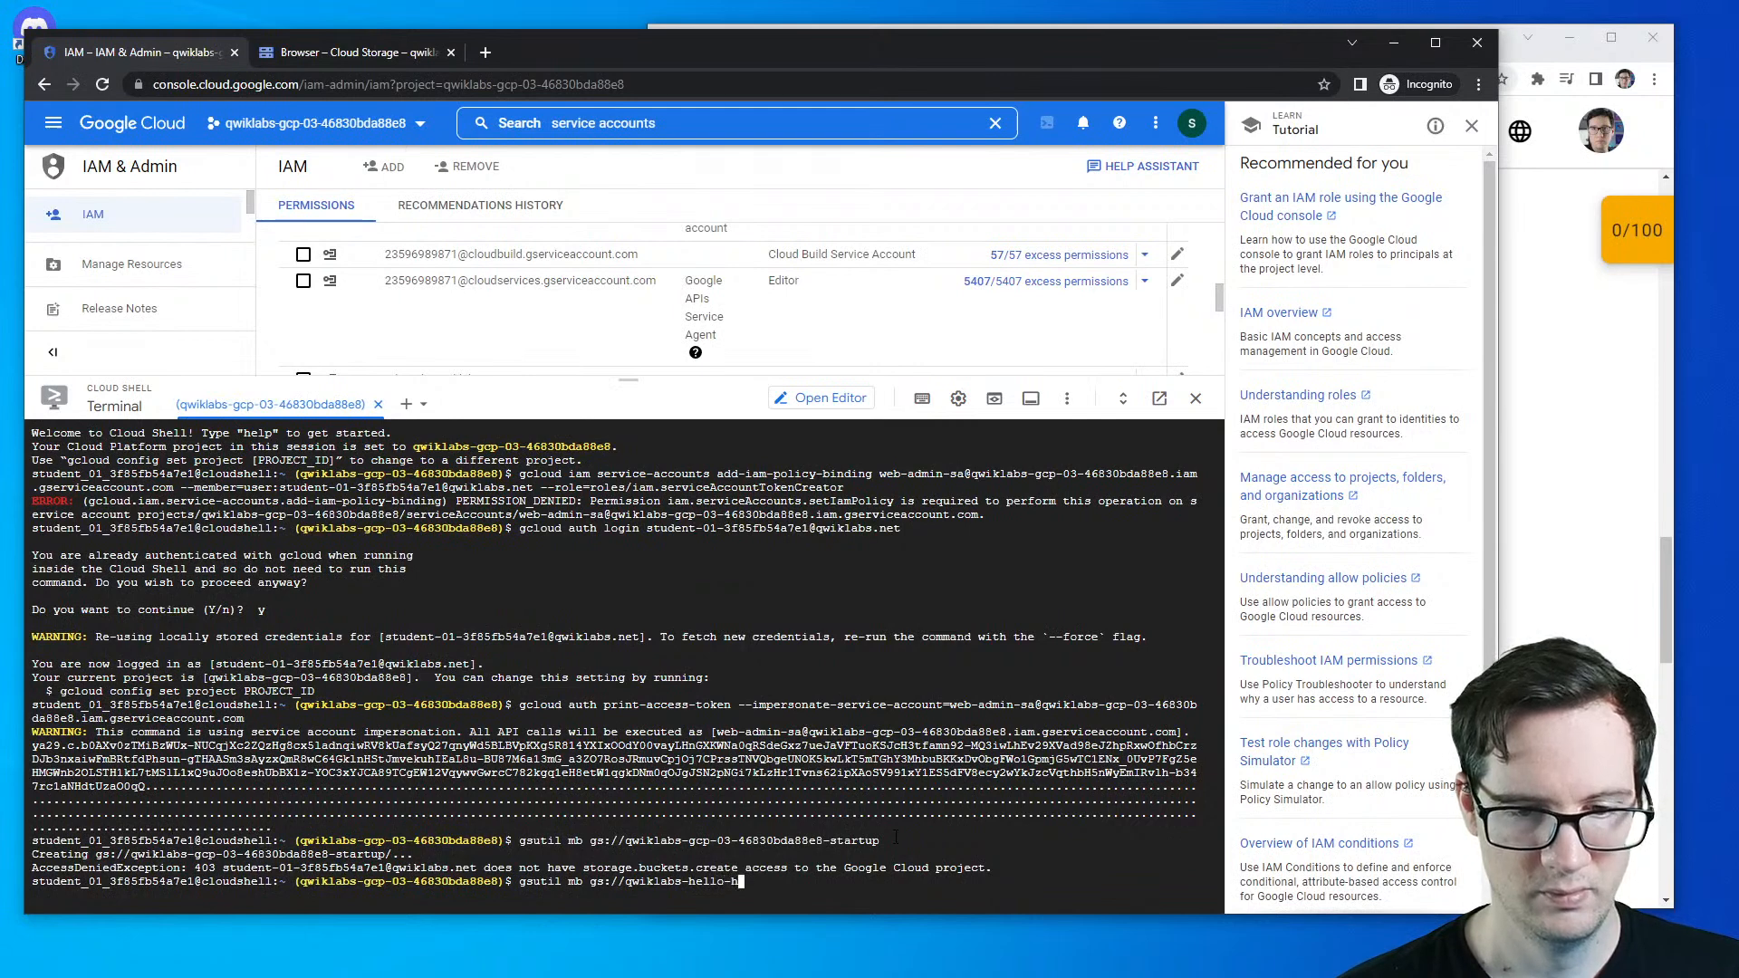
pyautogui.press('Return')
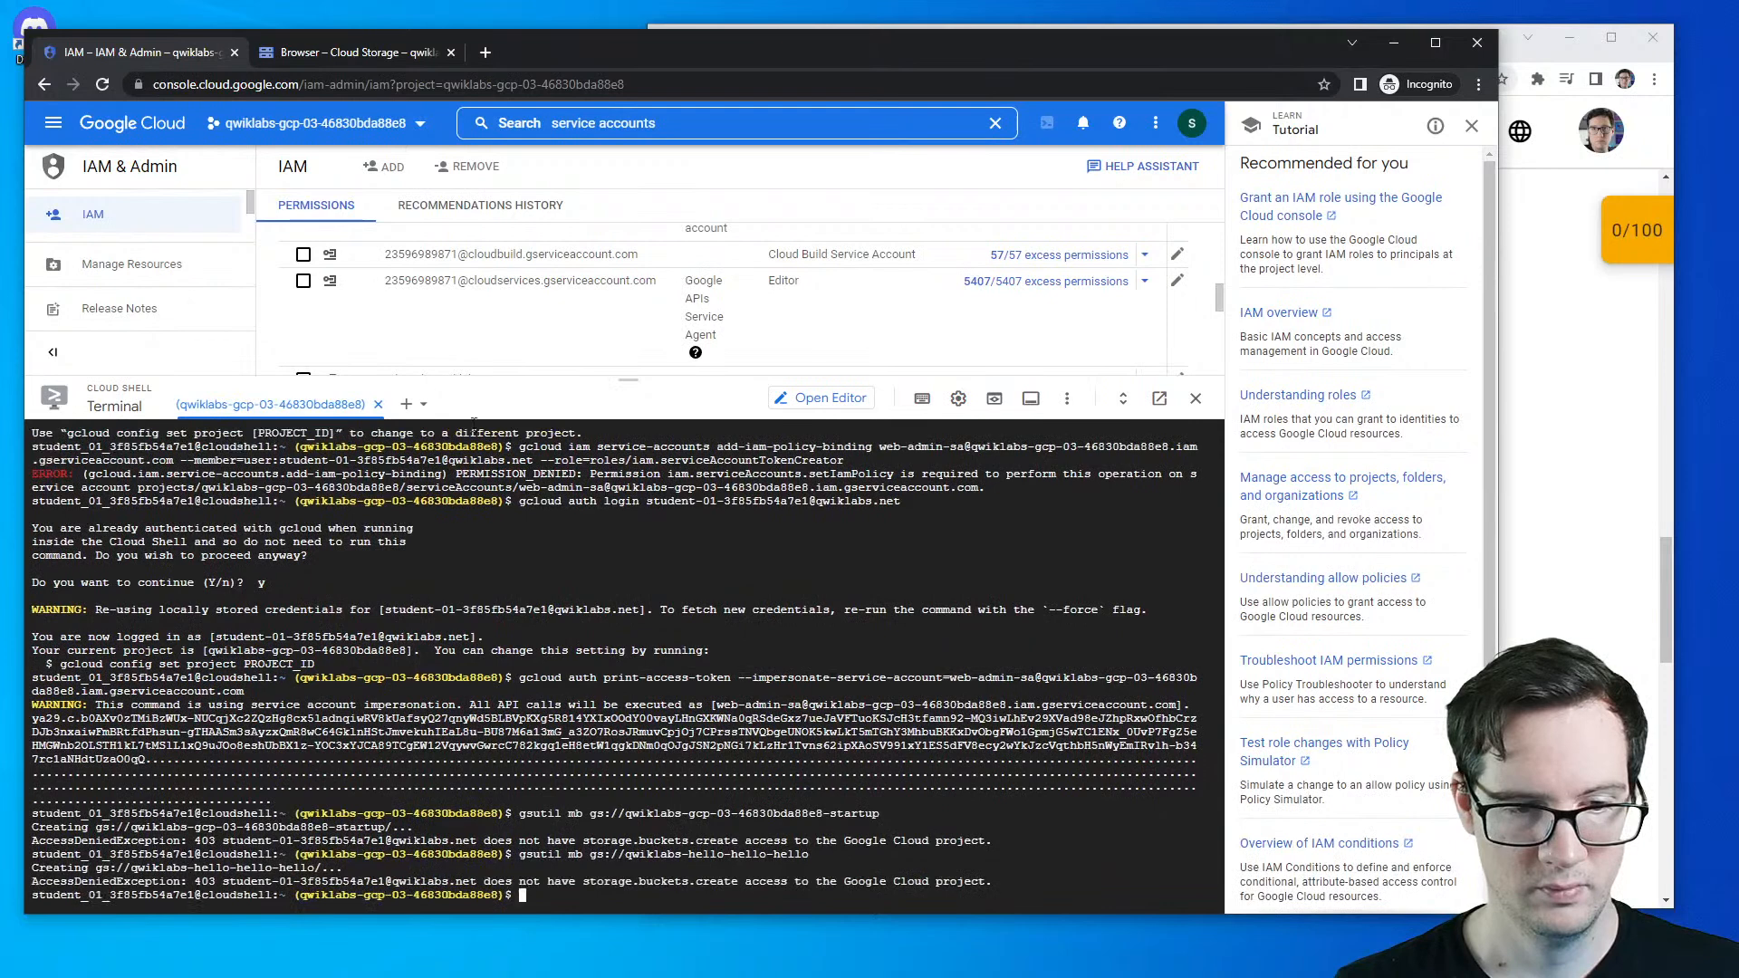
pyautogui.click(356, 61)
pyautogui.click(716, 167)
pyautogui.click(717, 169)
pyautogui.click(717, 169)
pyautogui.click(716, 167)
pyautogui.click(127, 56)
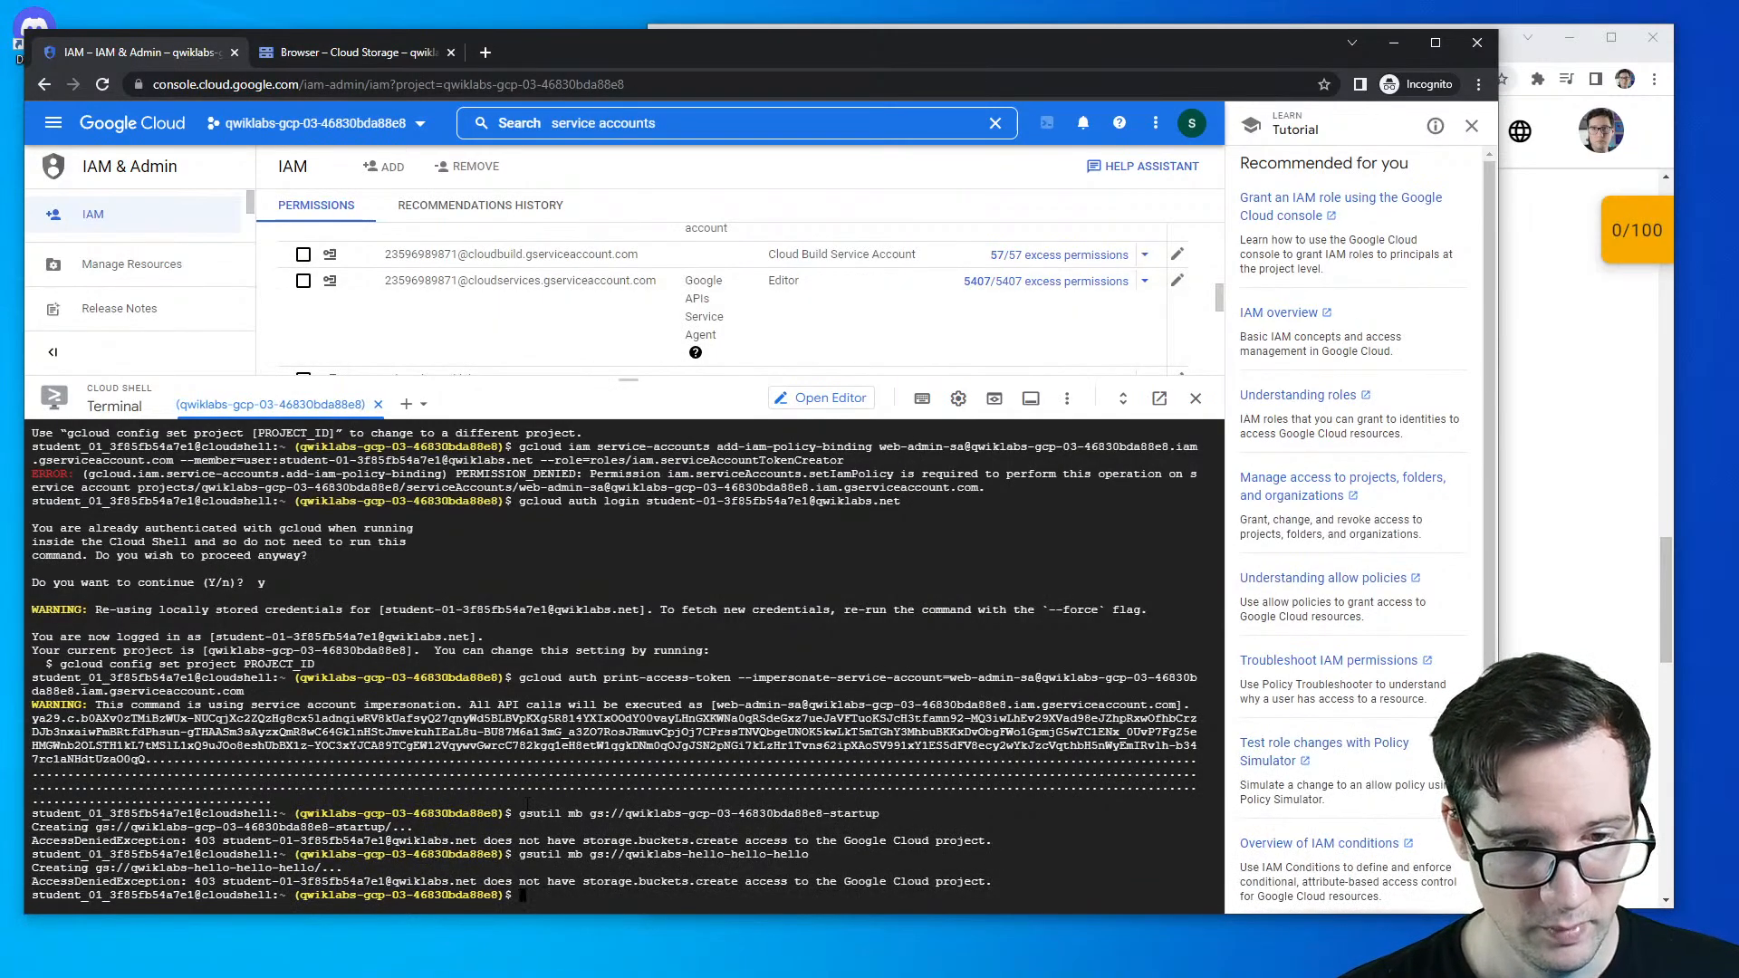
# - Examine the access error from the startup bucket attempt and check the Cloud Storage bucket list again
pyautogui.moveTo(194, 841); pyautogui.dragTo(967, 841)
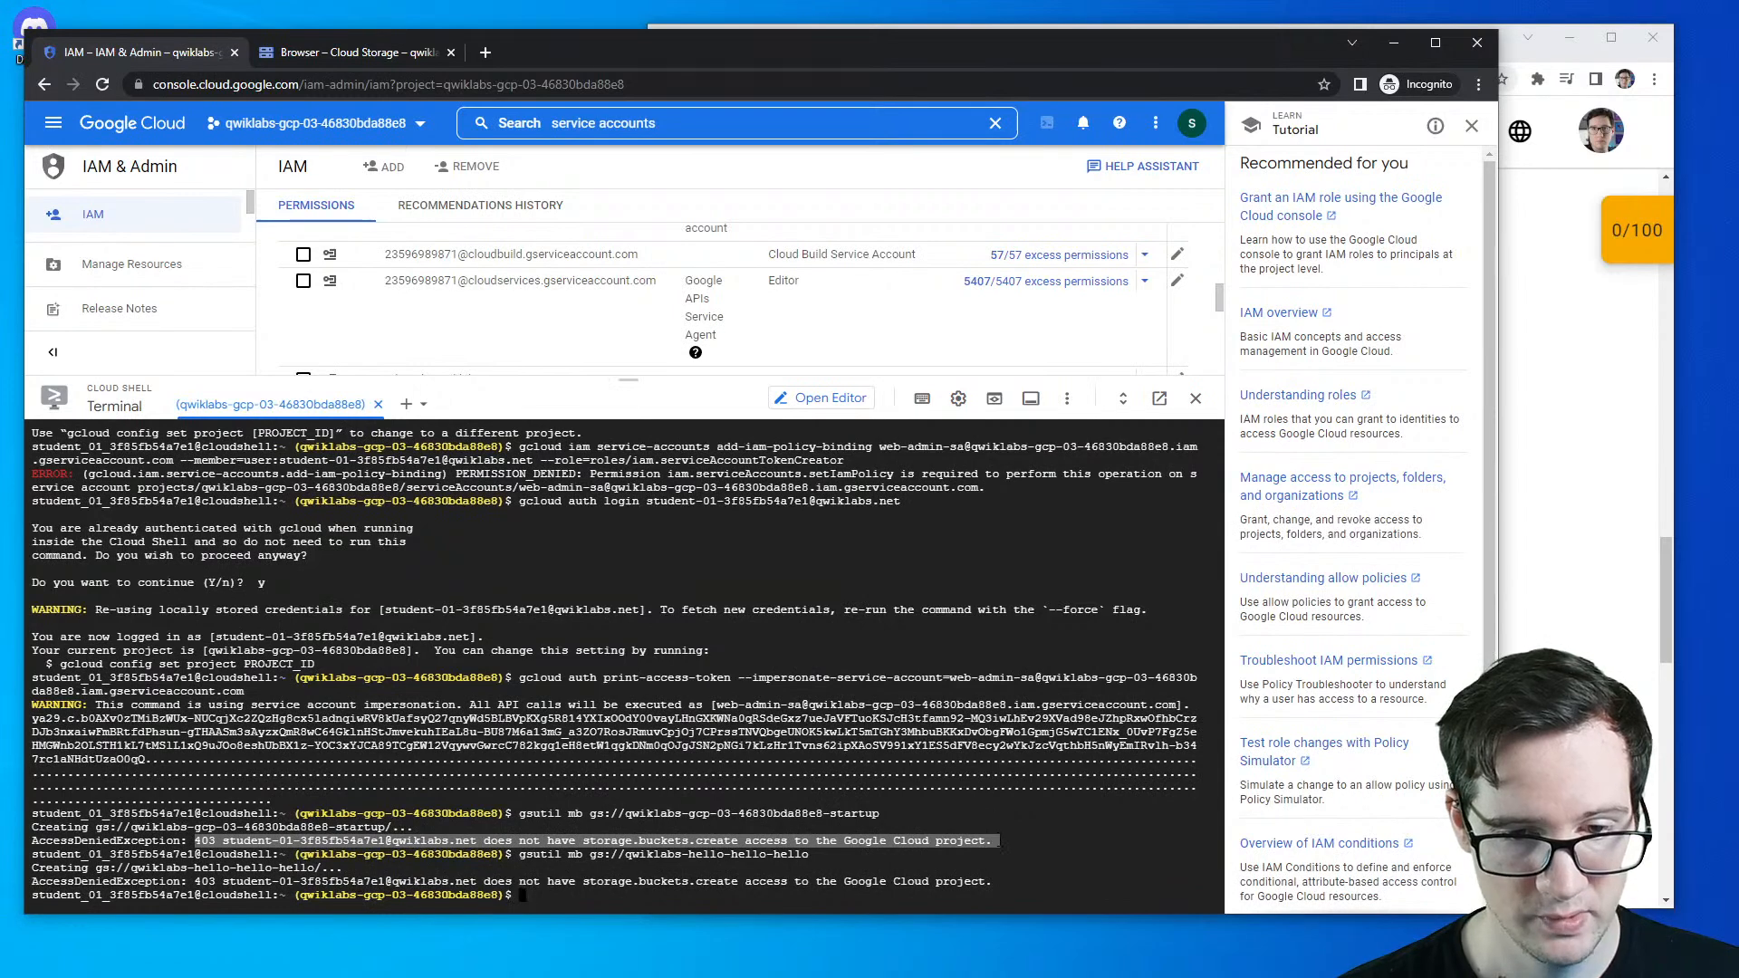
pyautogui.click(386, 55)
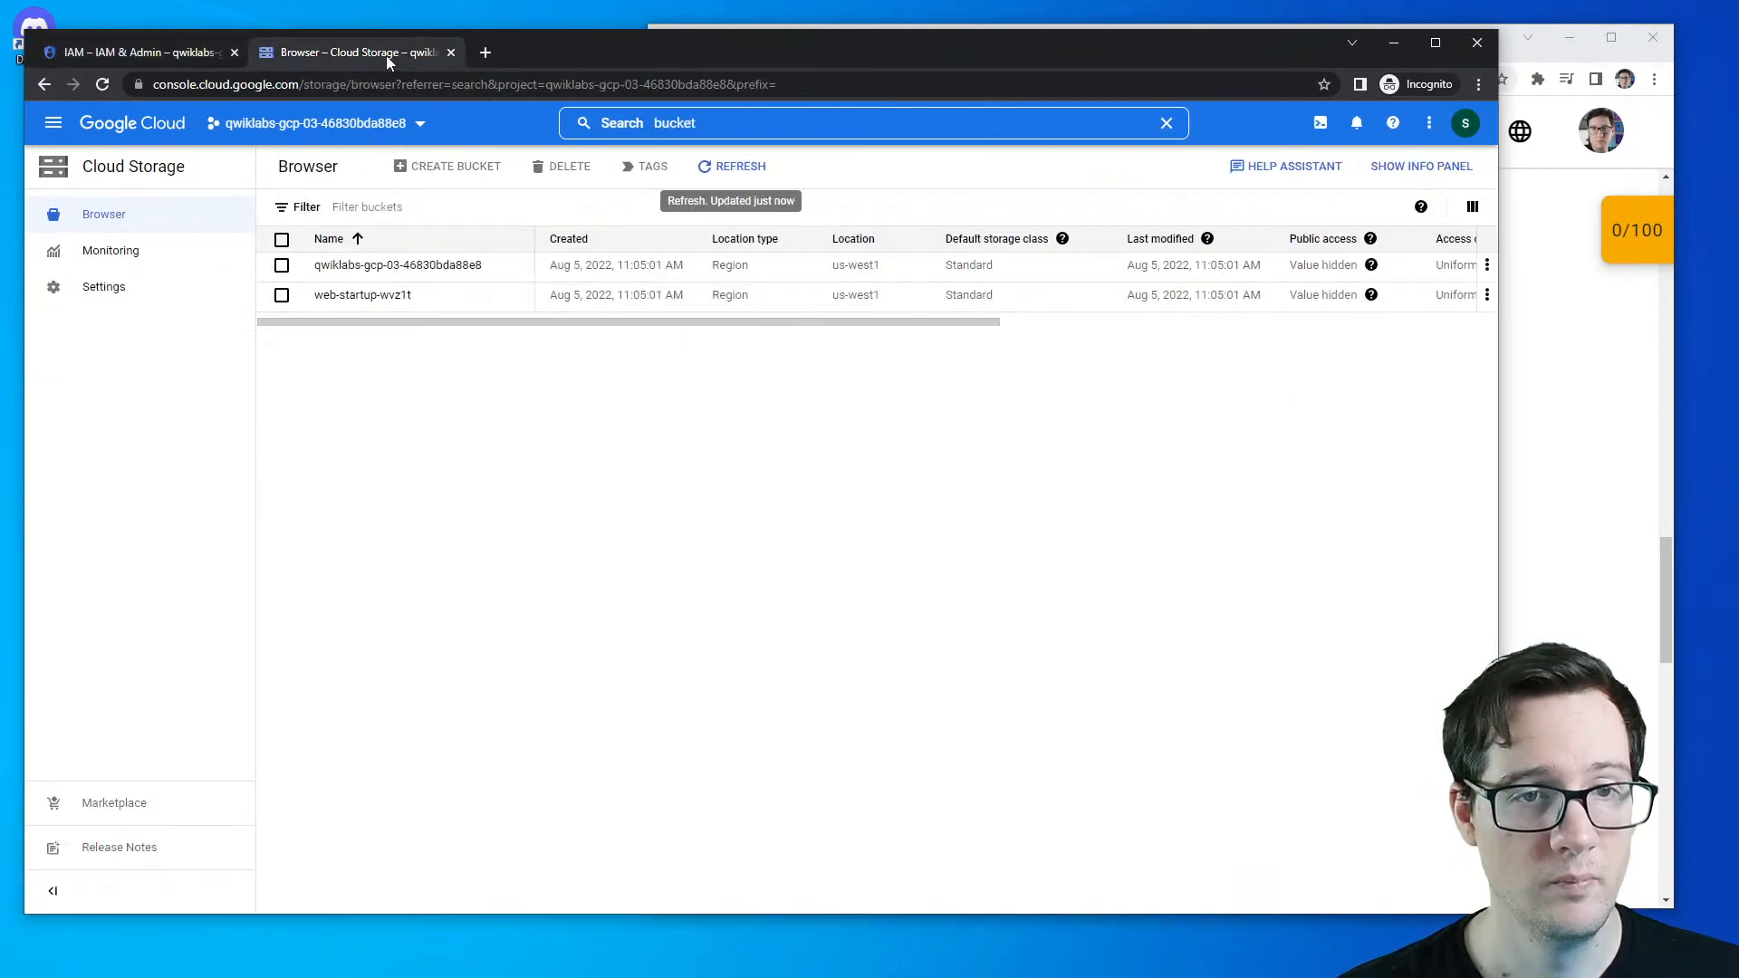
pyautogui.click(136, 53)
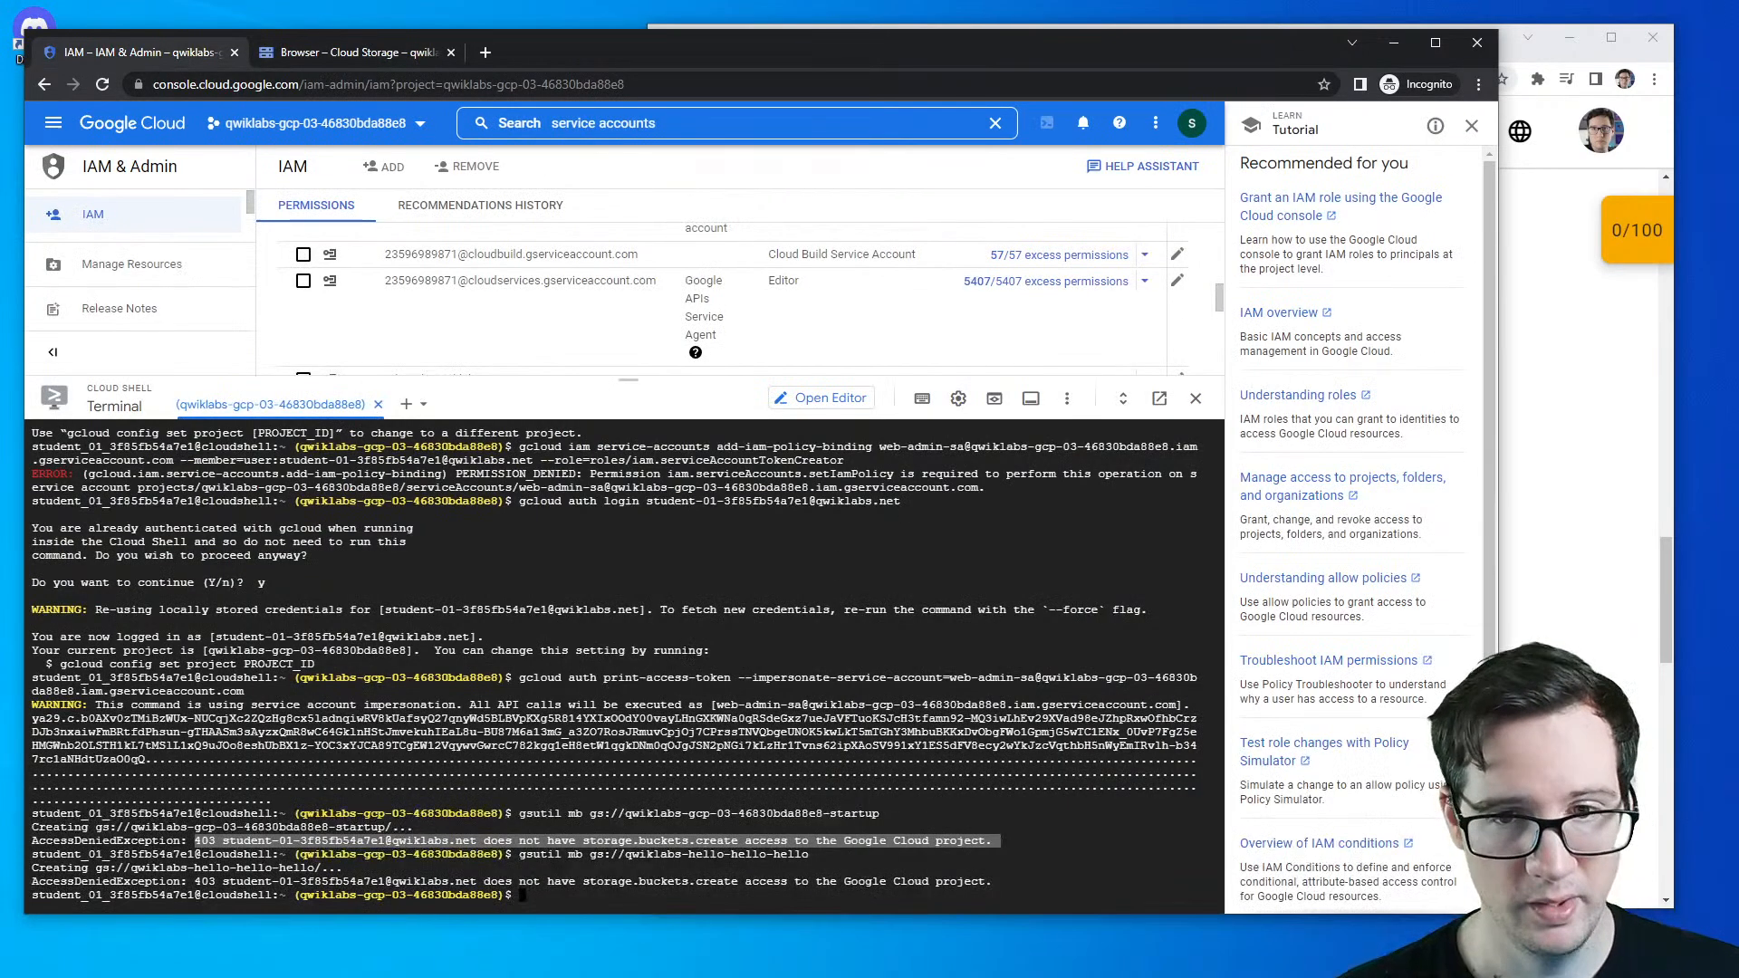
# - Set the Cloud Shell terminal's text size to Large
pyautogui.click(958, 399)
pyautogui.moveTo(928, 466)
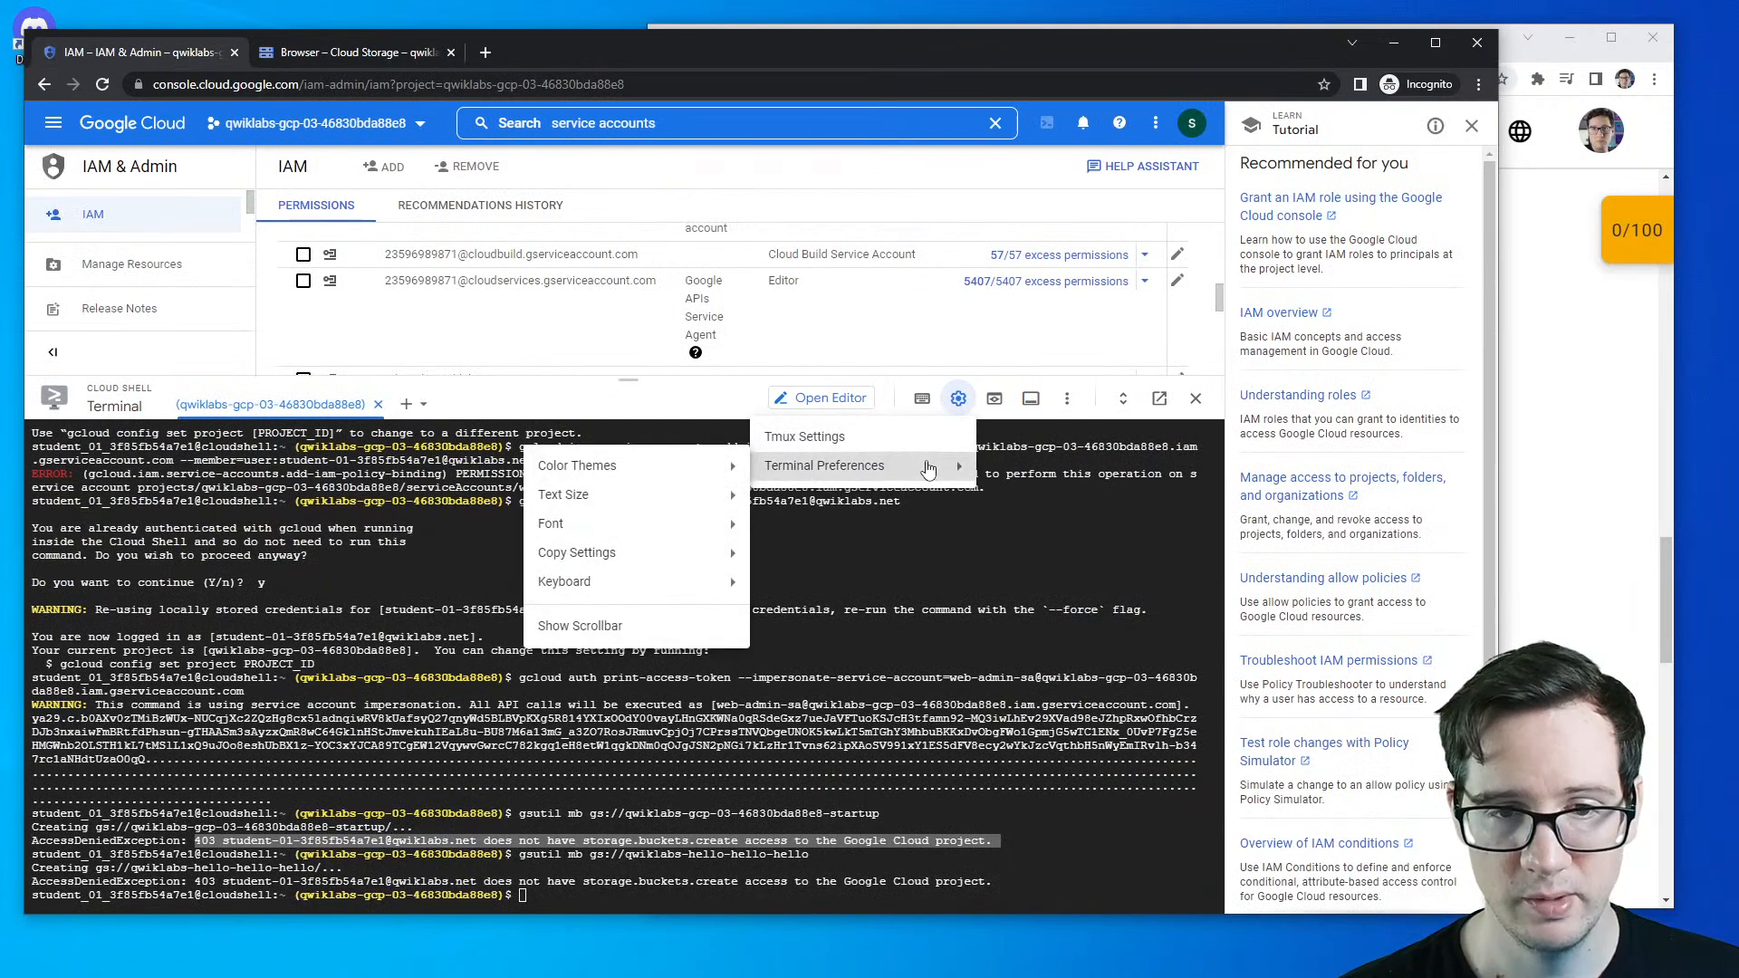
pyautogui.moveTo(641, 496)
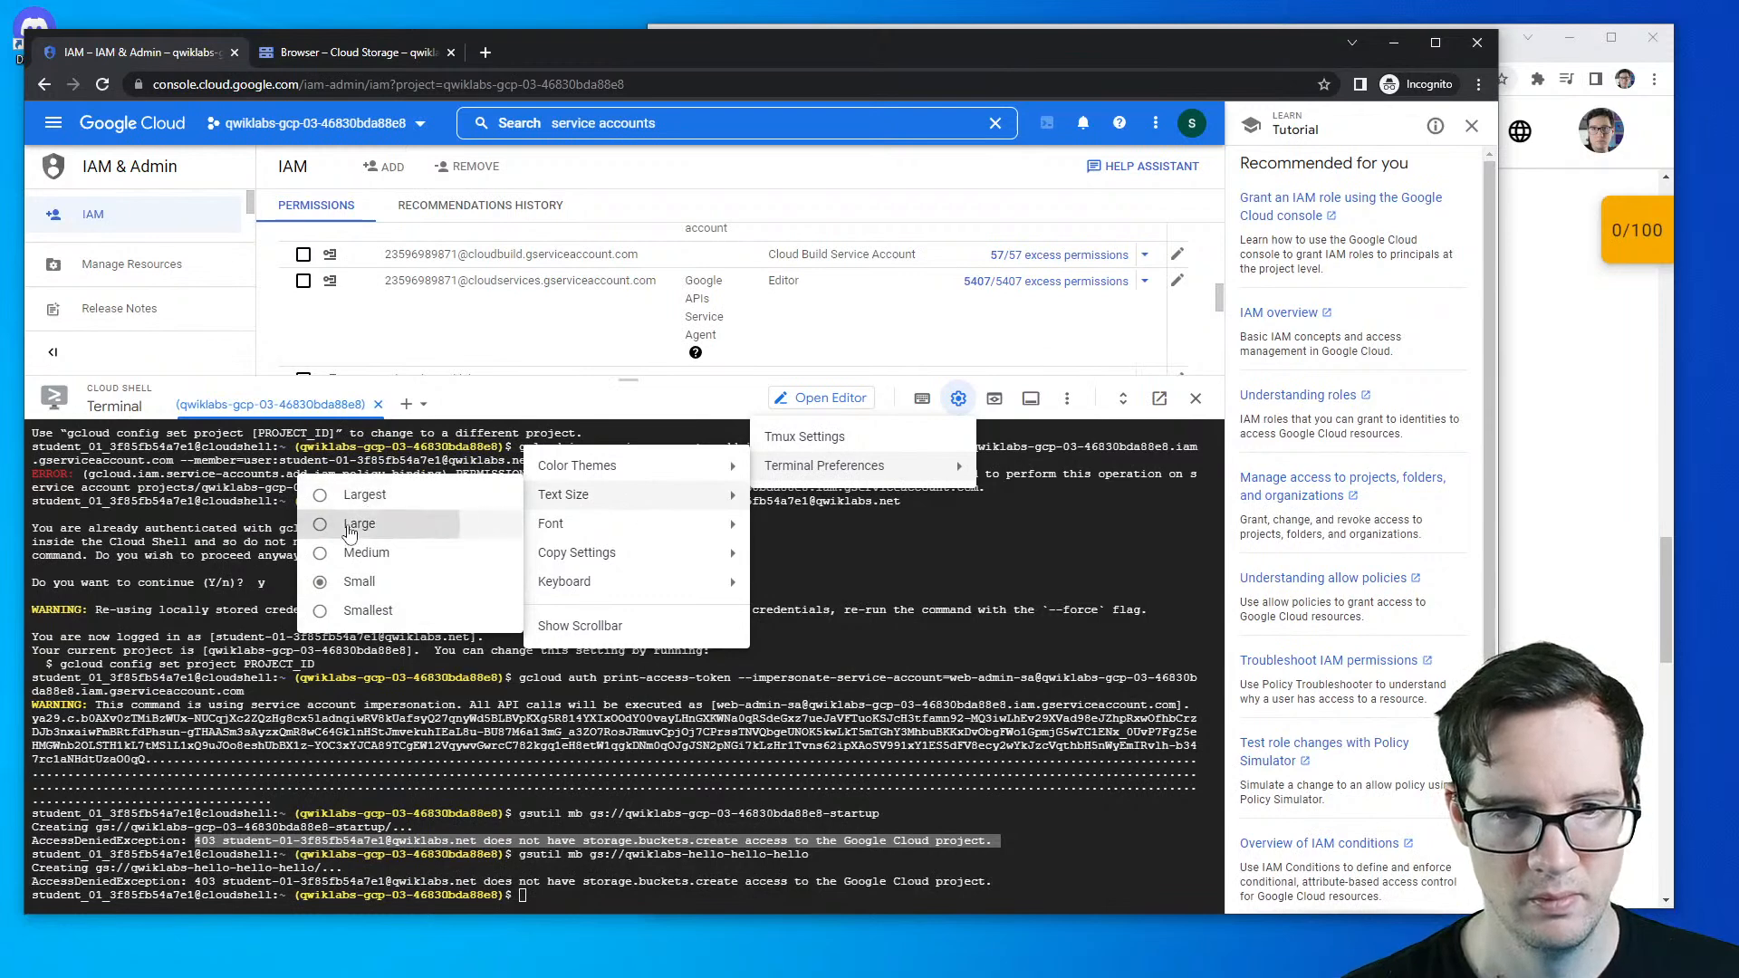
pyautogui.click(350, 527)
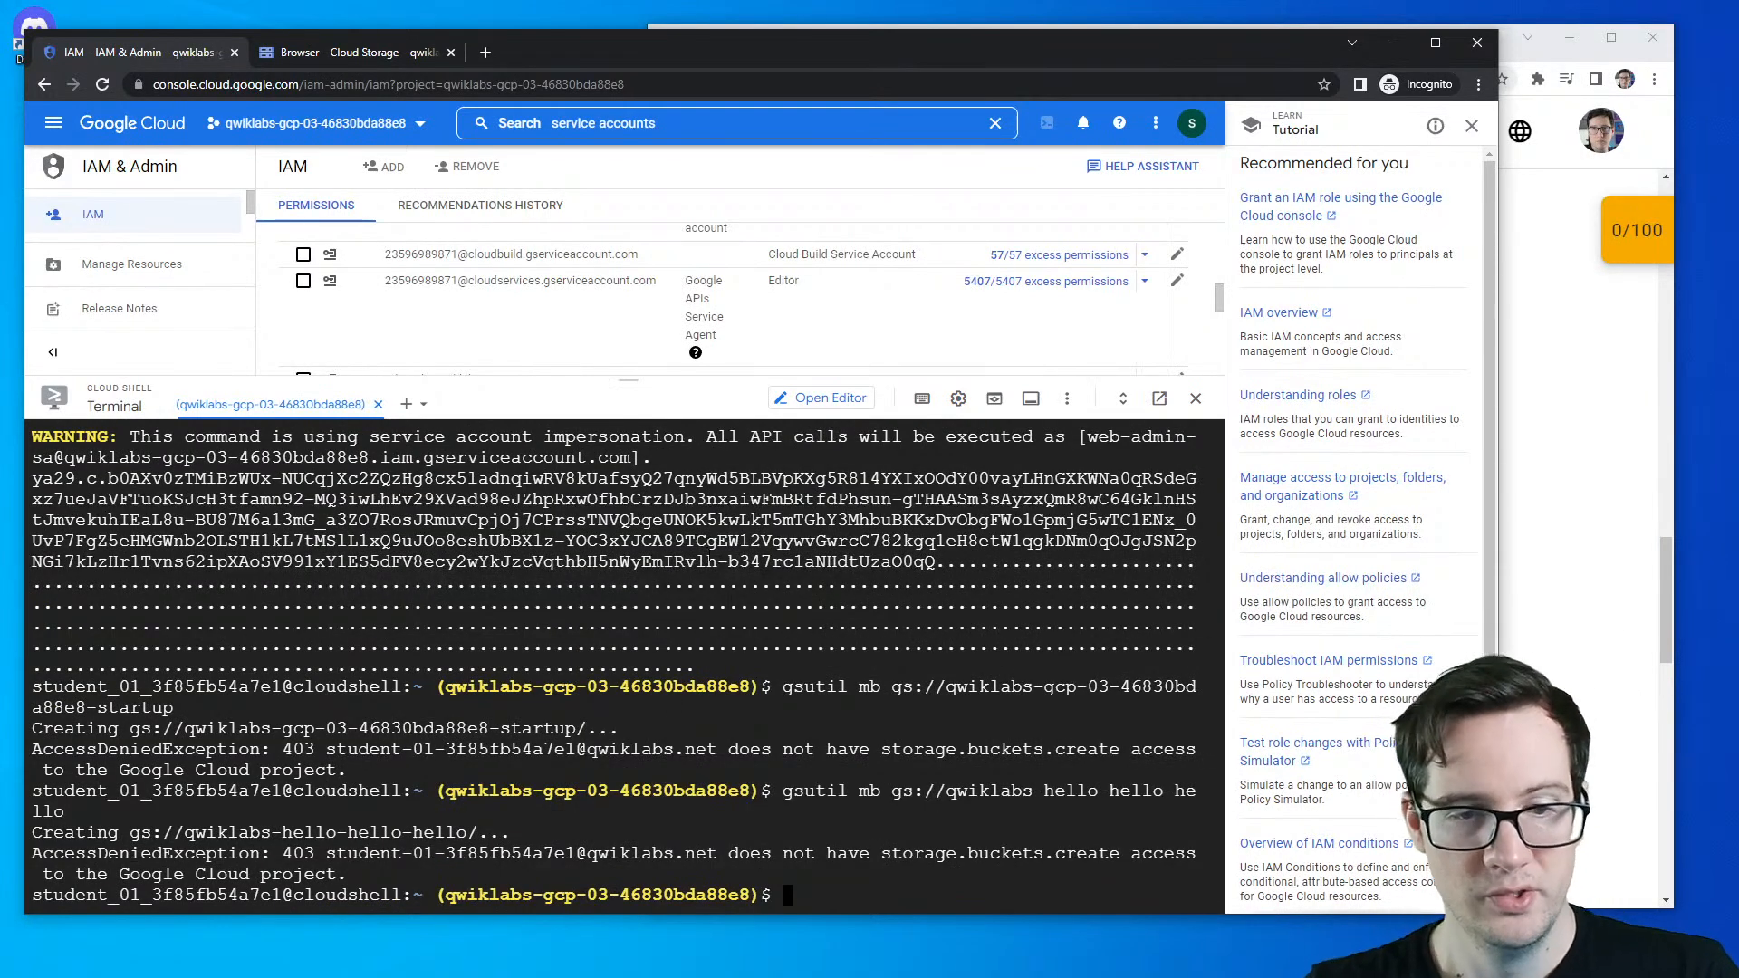
# - Review the earlier gcloud auth print-access-token impersonation command and its warning in Cloud Shell, copying the command
pyautogui.scroll(2, 614, 668)
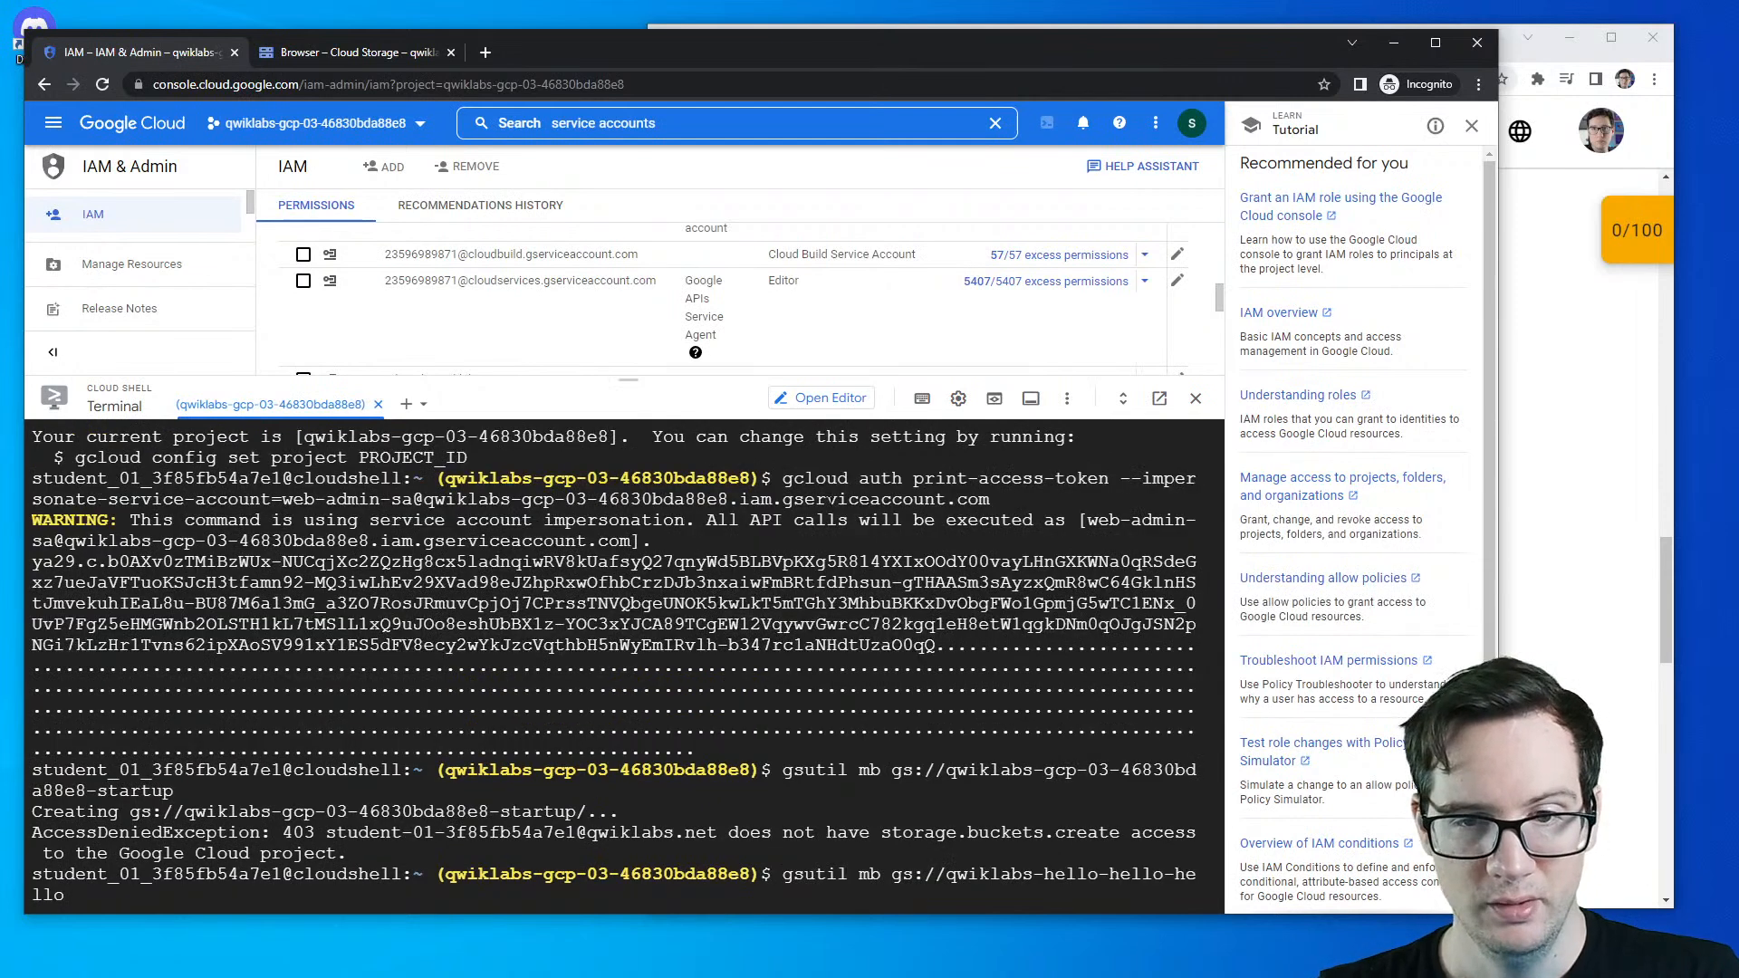
pyautogui.moveTo(783, 478); pyautogui.dragTo(1050, 493)
pyautogui.hotkey('ctrl', 'c')
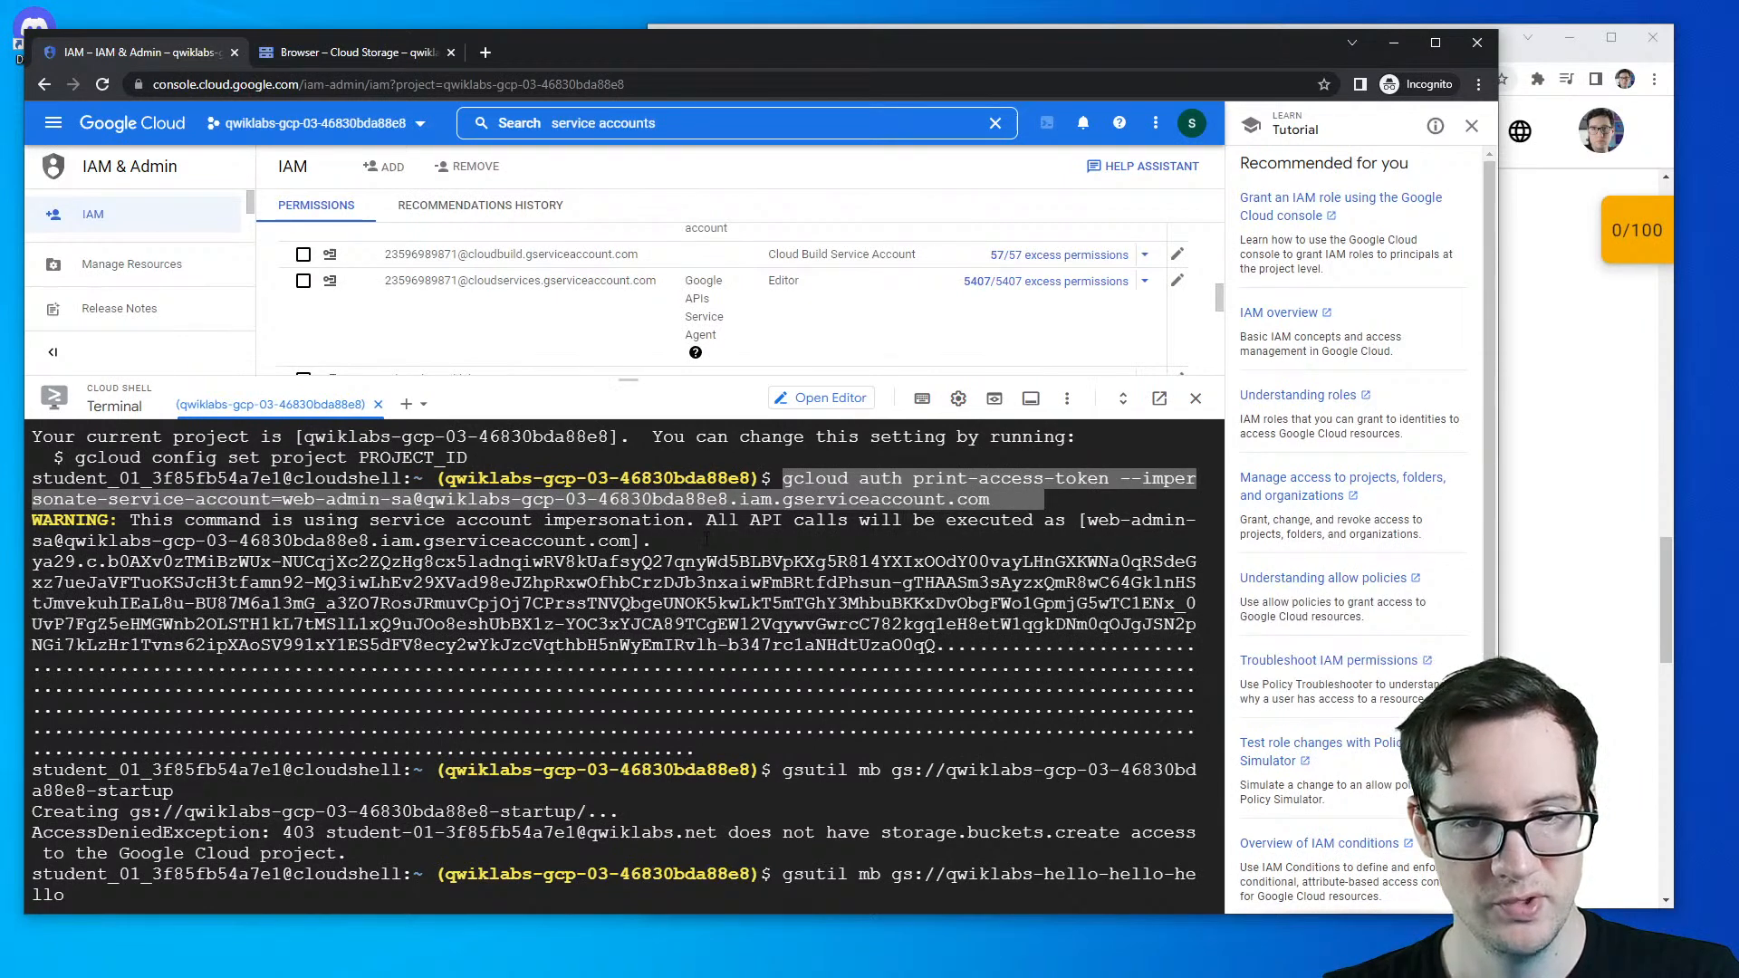
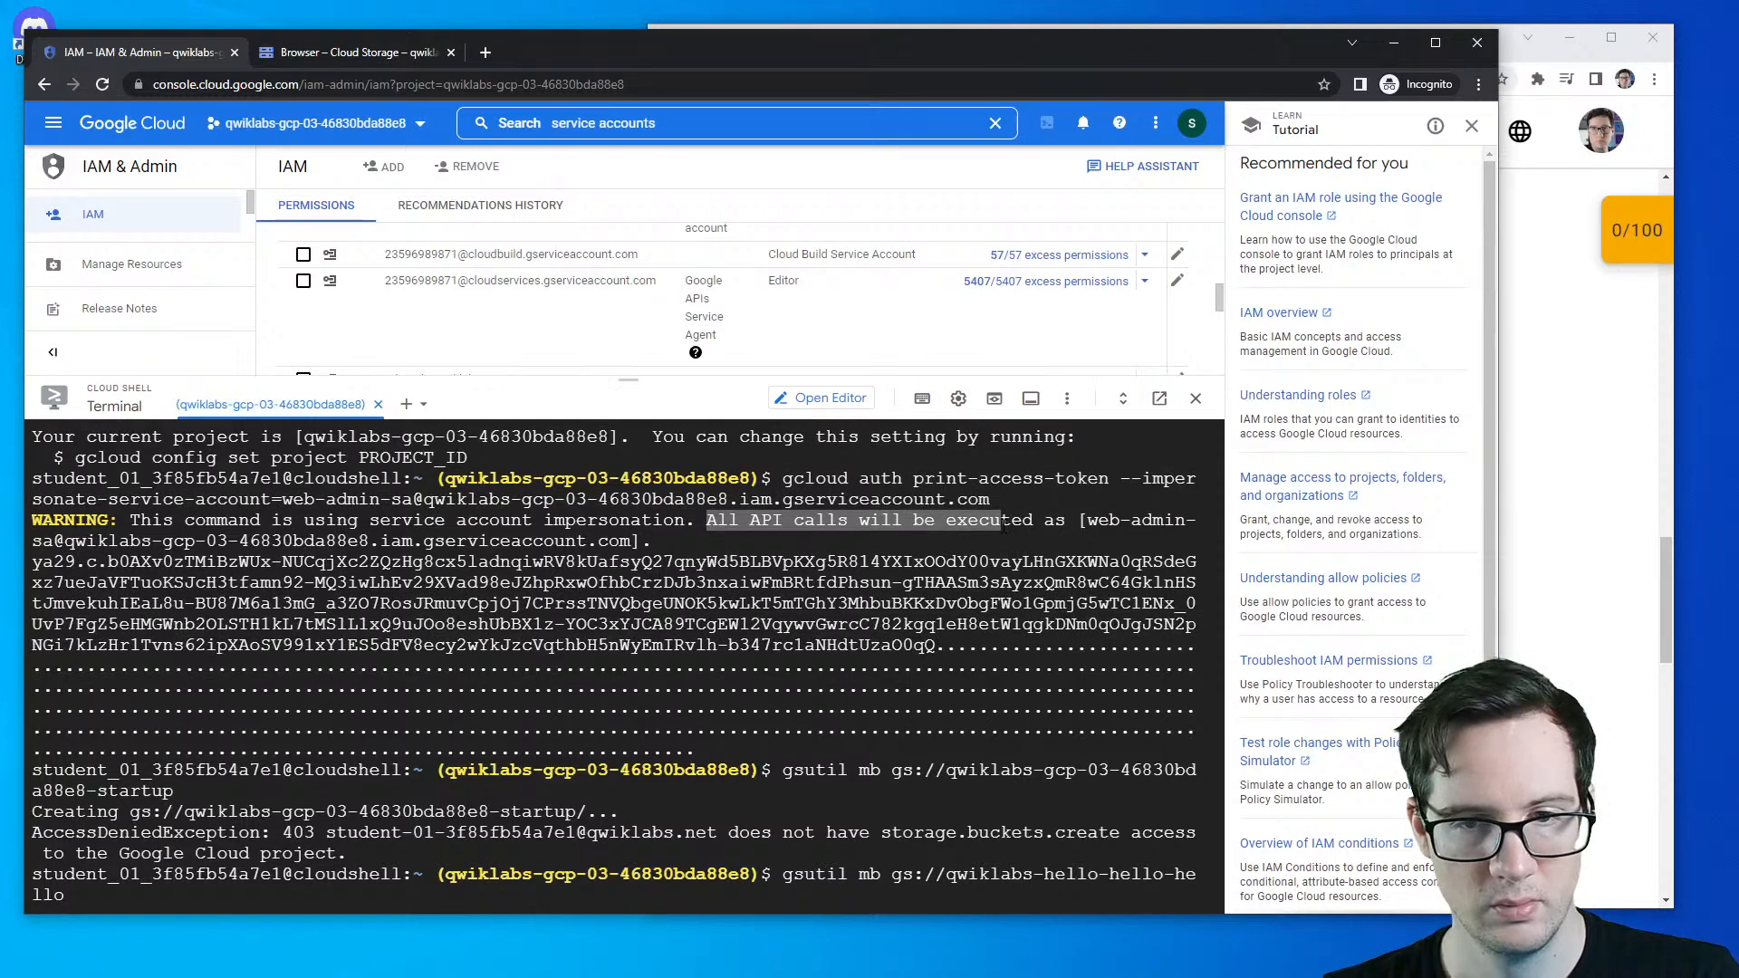
pyautogui.press('Return')
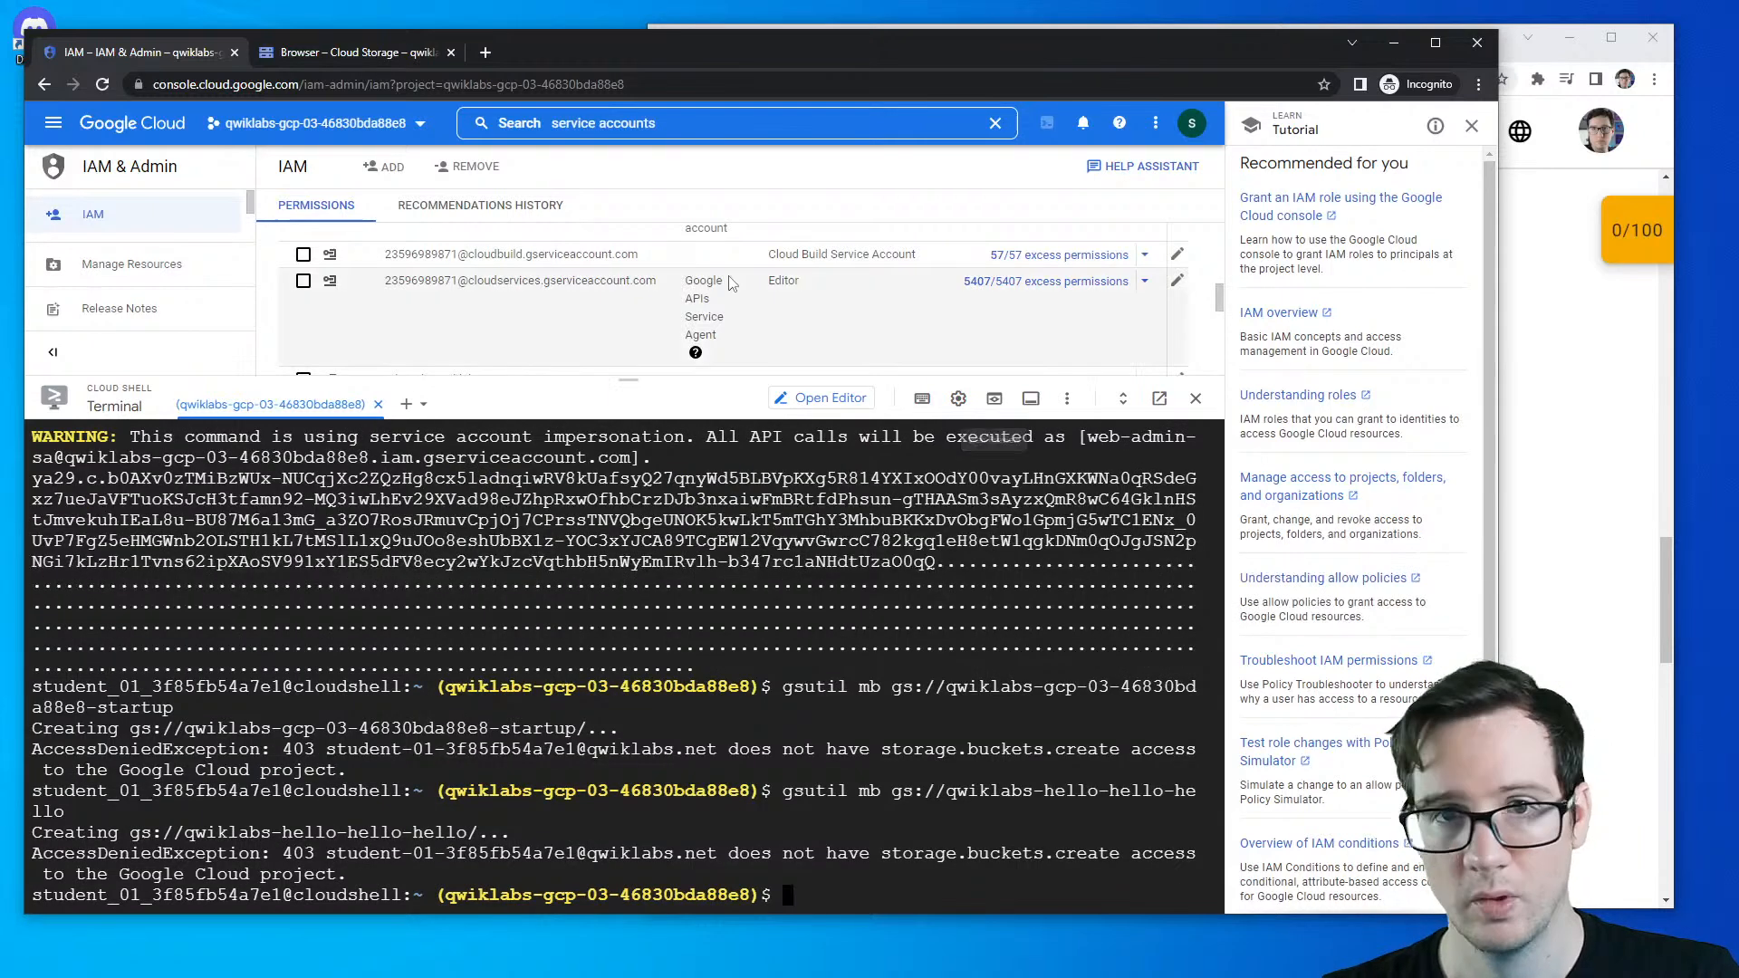
# - Switch to the lab instructions and read the challenge scenario about the web-admin-sa service account and its roles
pyautogui.hotkey('alt', 'Tab')
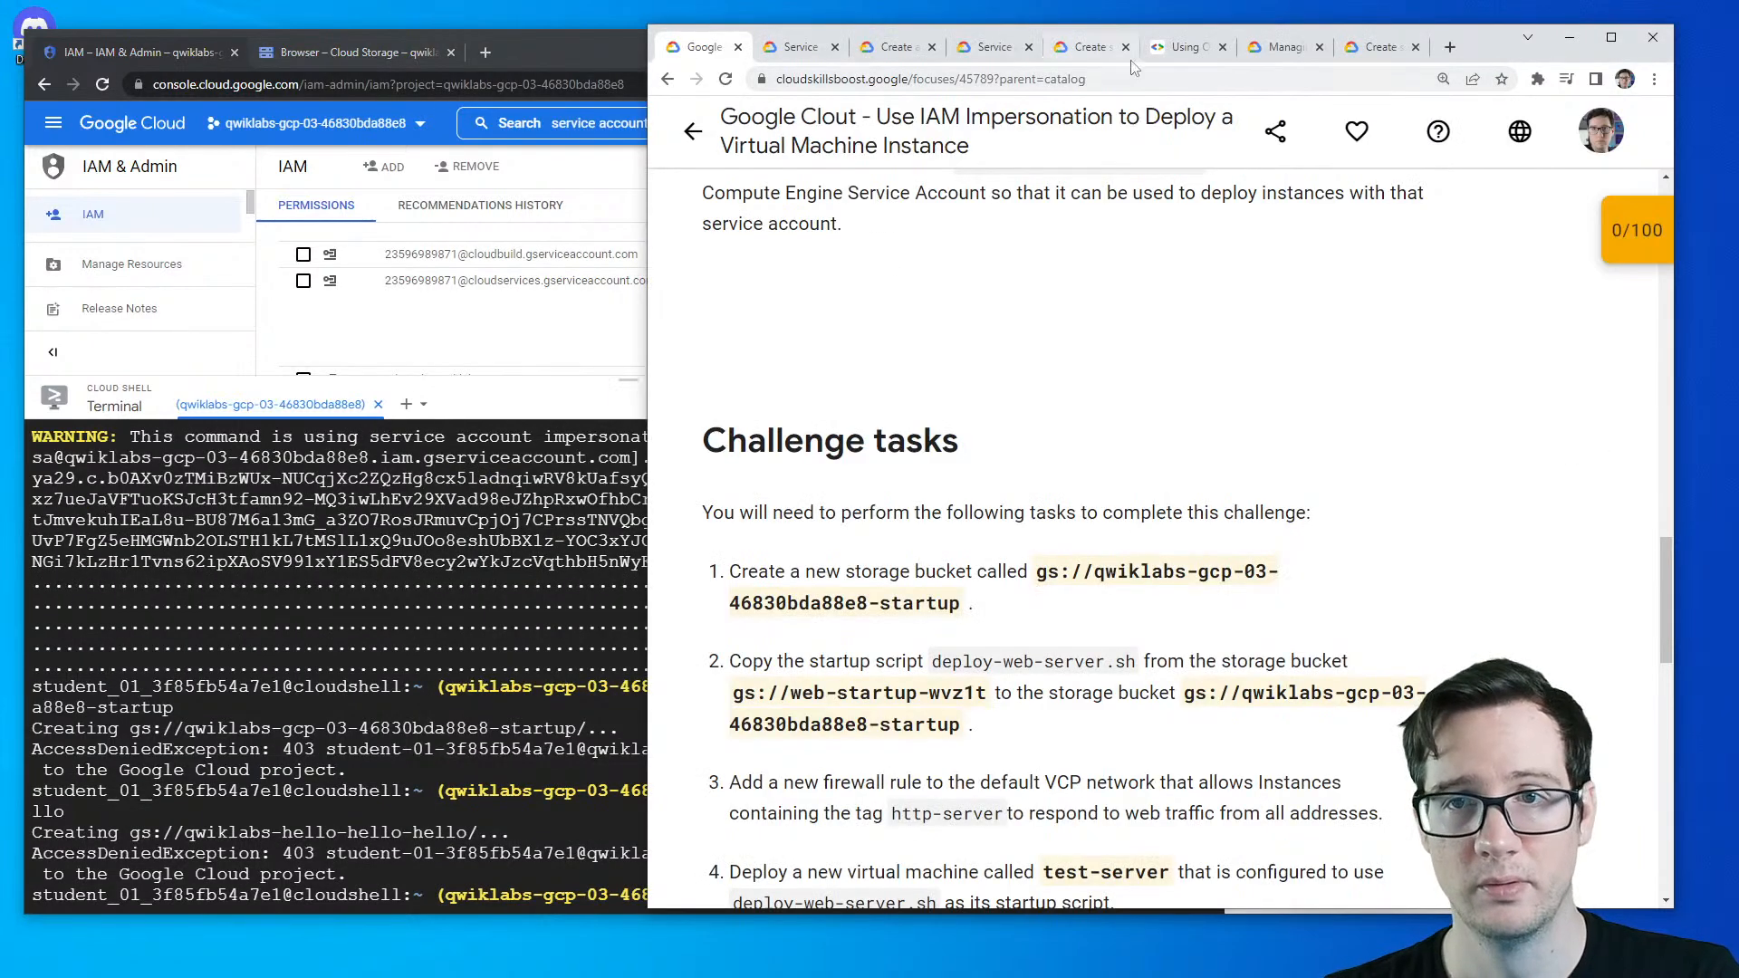
pyautogui.hotkey('ctrl', 'Tab')
pyautogui.hotkey('ctrl', 'Tab')
pyautogui.hotkey('ctrl', 'Tab')
pyautogui.hotkey('ctrl', 'Tab')
pyautogui.hotkey('ctrl', 'Tab')
pyautogui.hotkey('ctrl', 'Tab')
pyautogui.hotkey('ctrl', 'Tab')
pyautogui.hotkey('ctrl', 'Tab')
pyautogui.scroll(15, 812, 584)
pyautogui.scroll(-12, 810, 577)
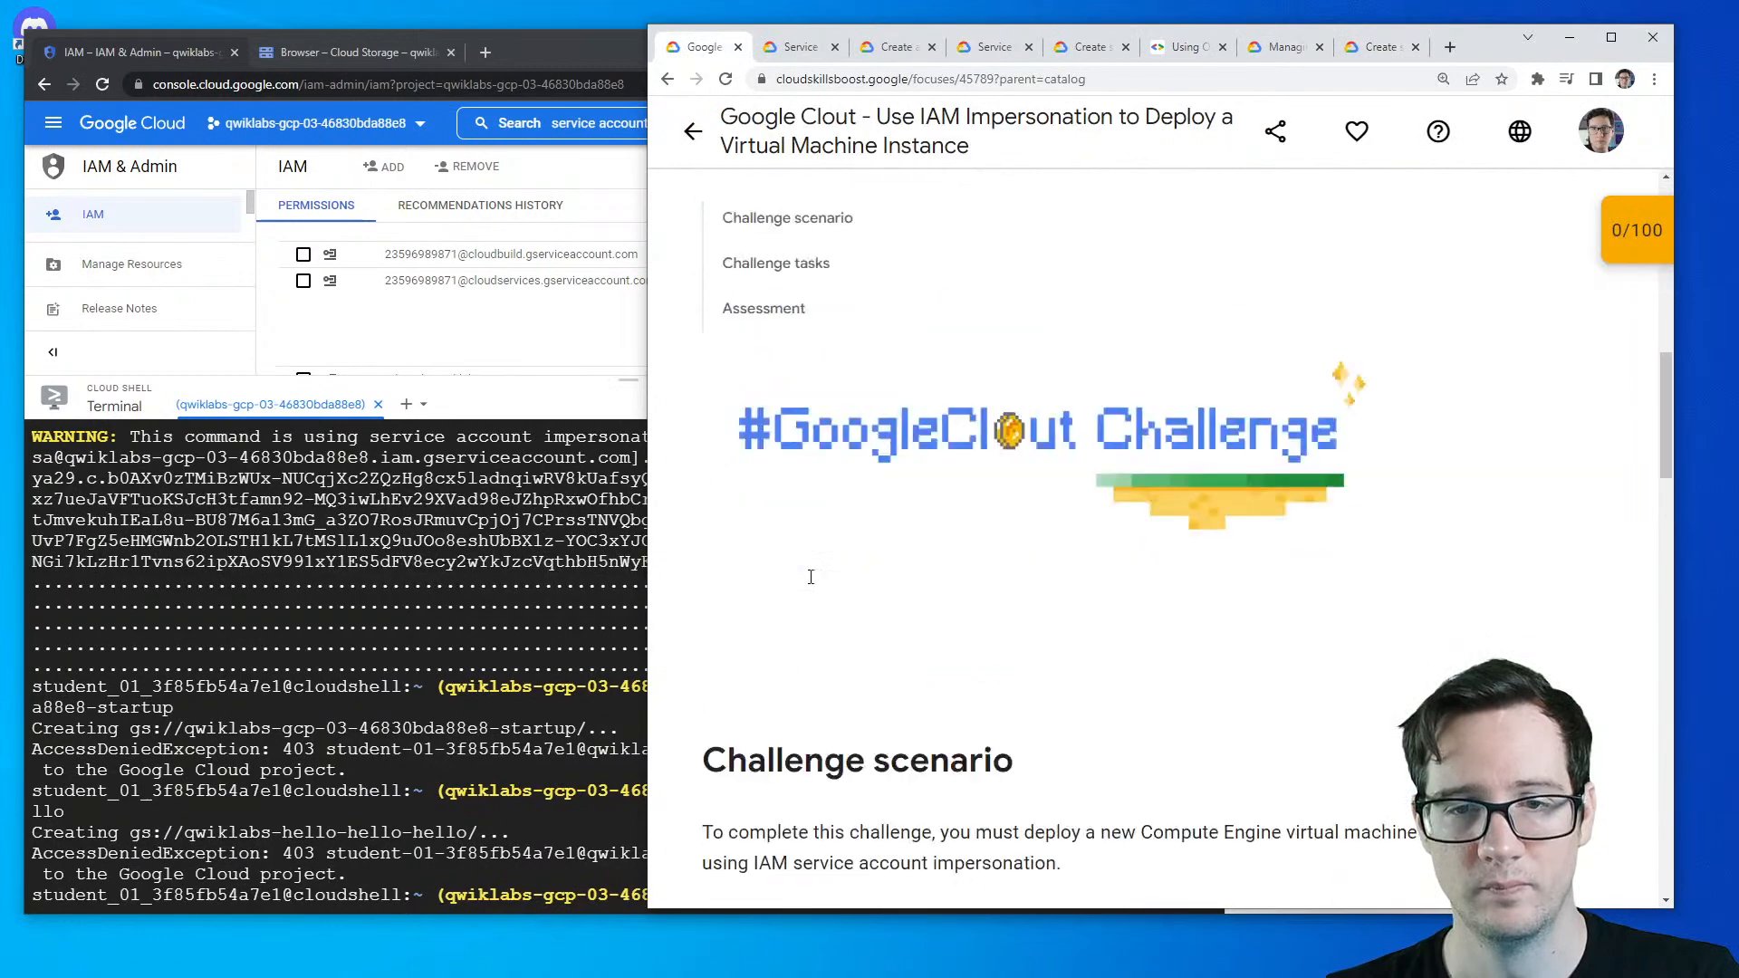
pyautogui.scroll(1, 812, 584)
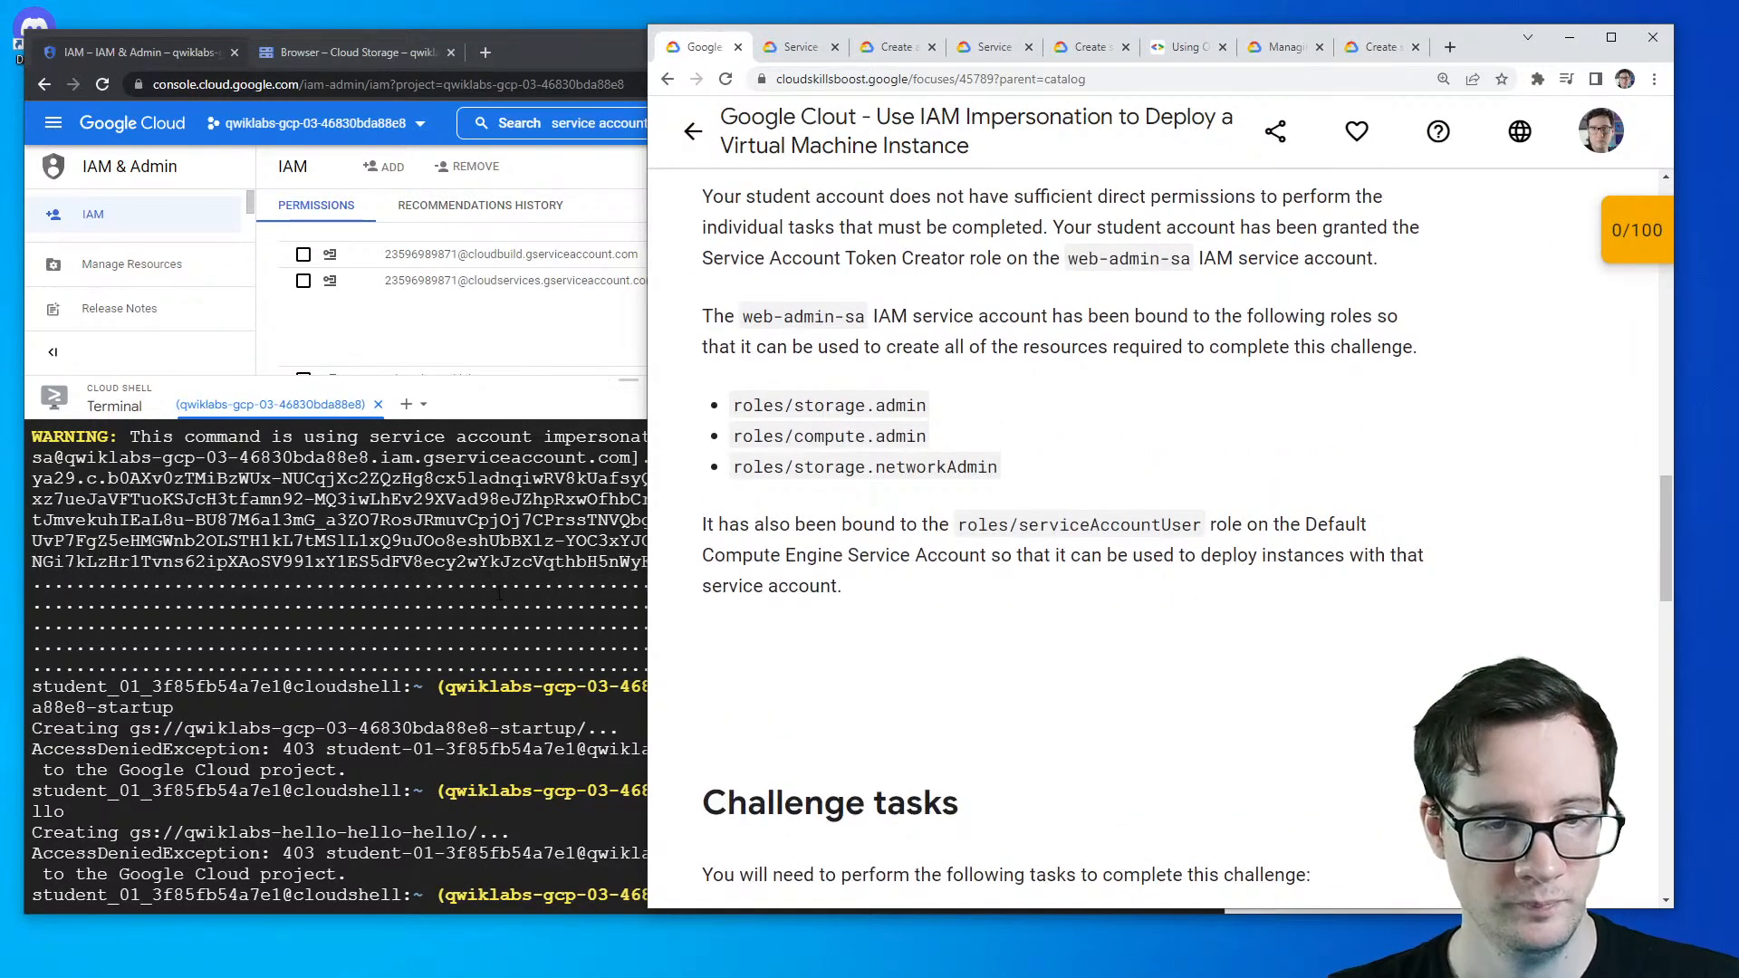
# - Bring the Create storage buckets guide to the front and widen its browser window
pyautogui.hotkey('alt', 'Tab')
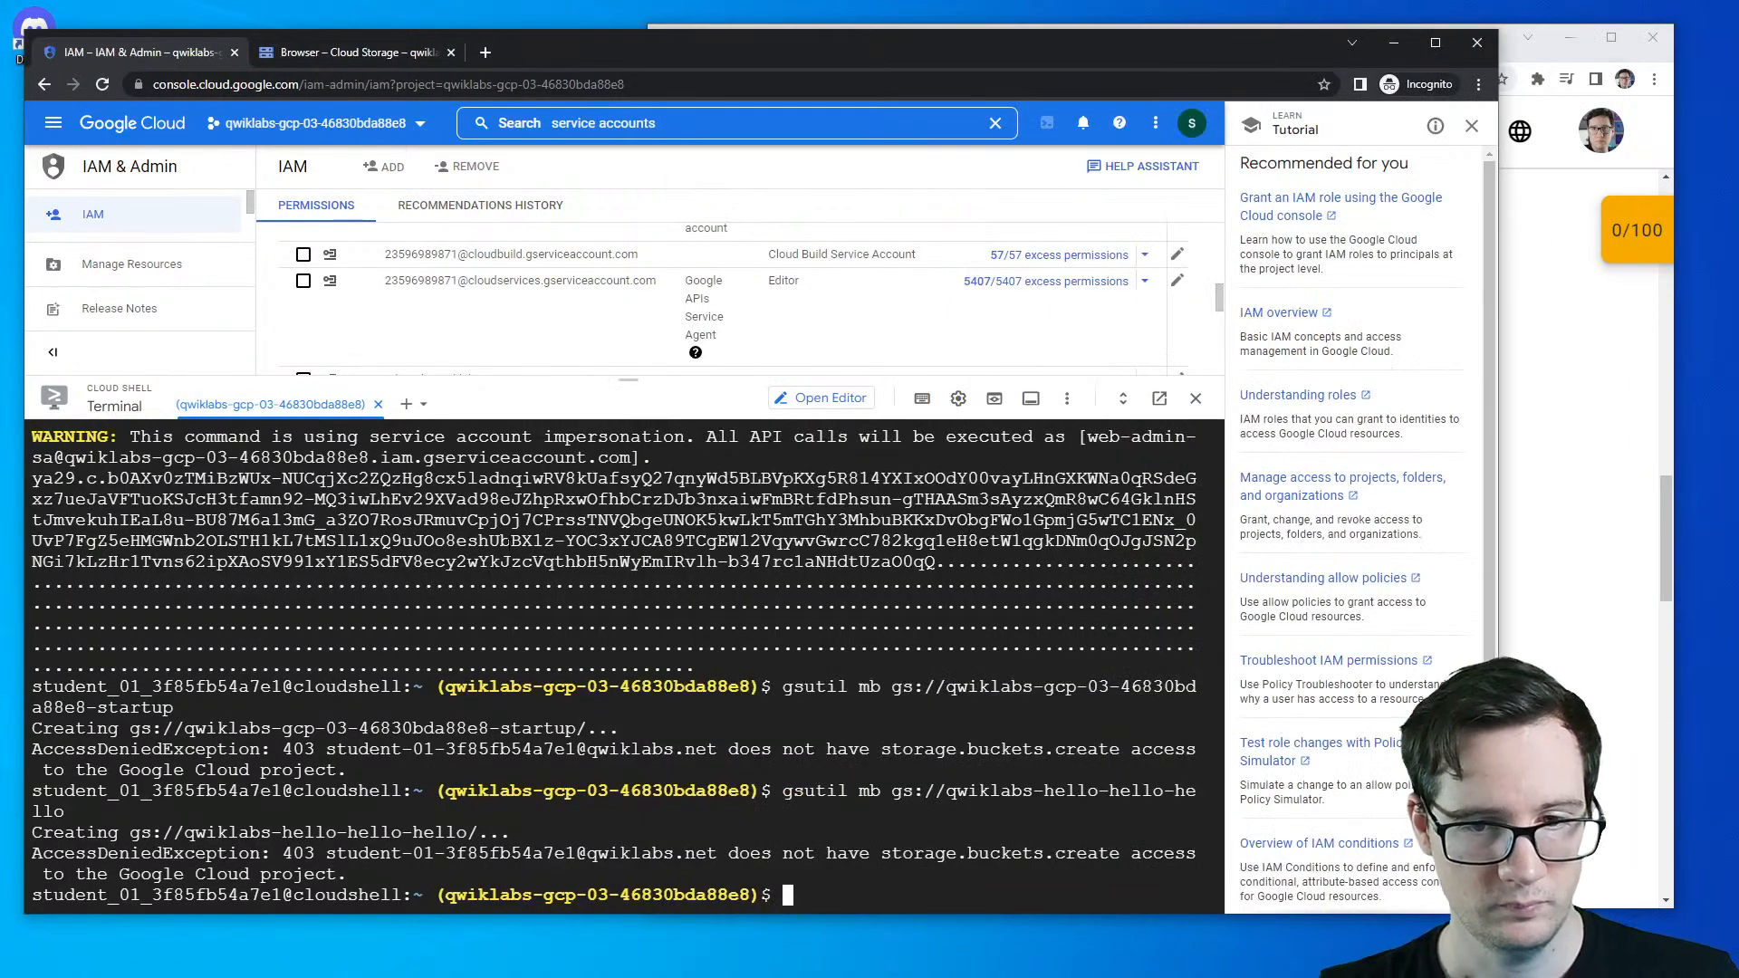
pyautogui.click(1510, 477)
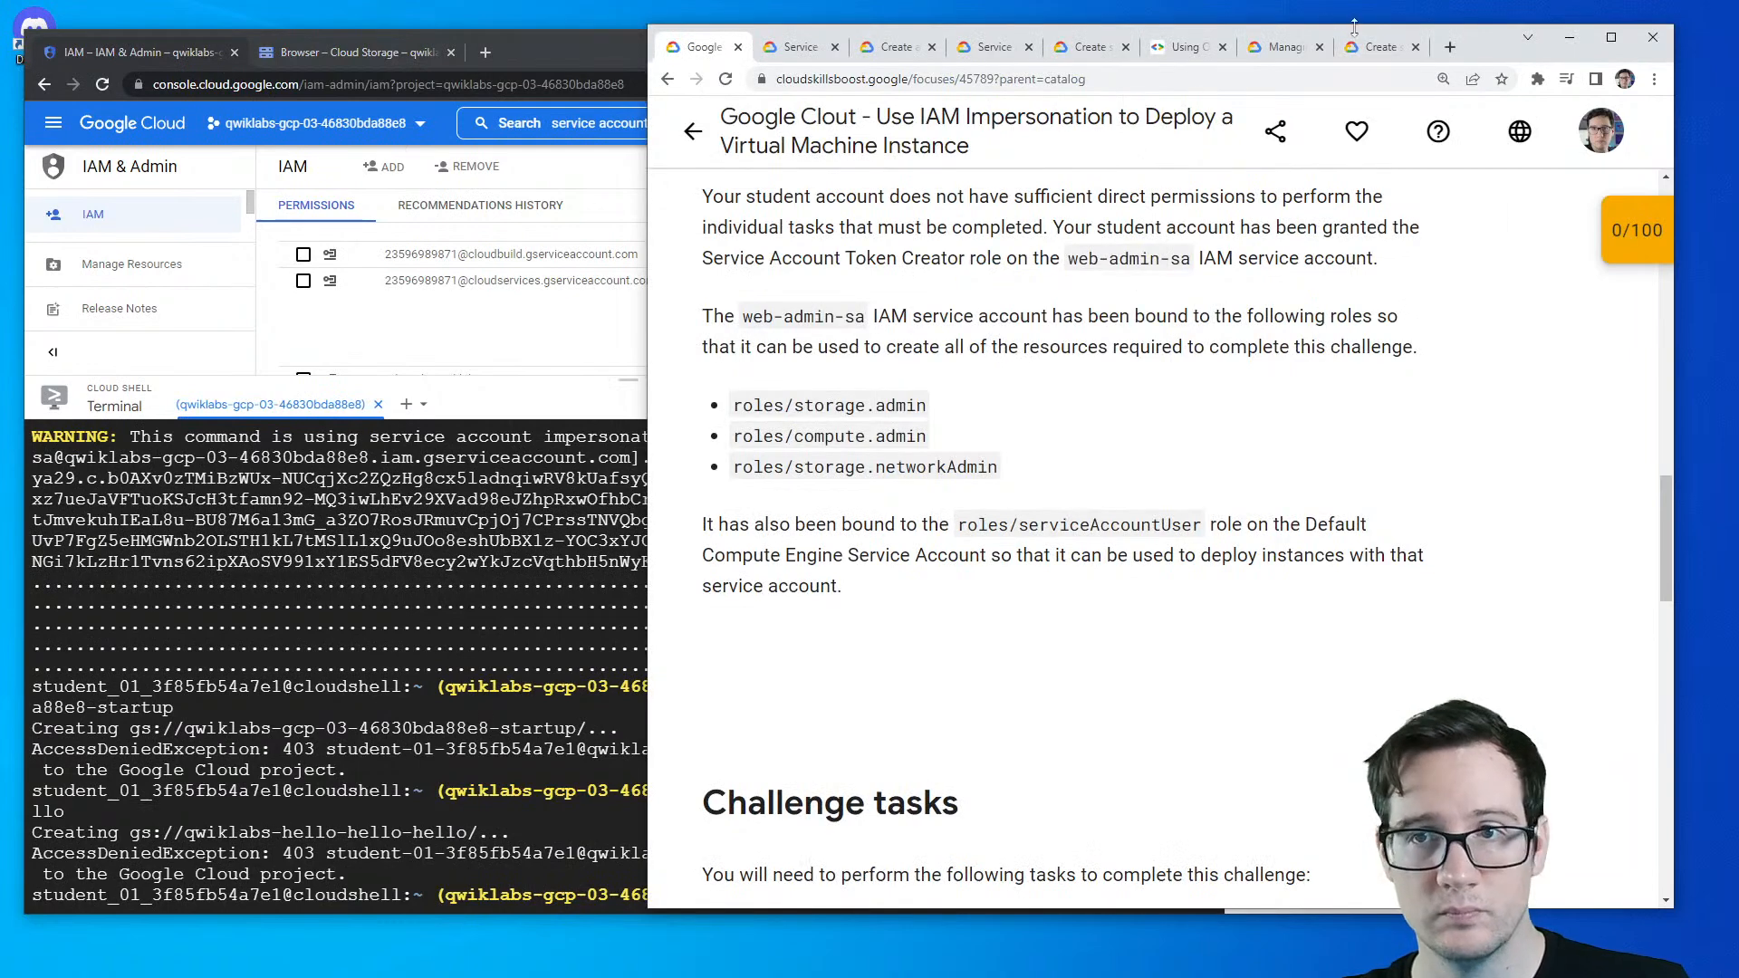
pyautogui.click(1378, 48)
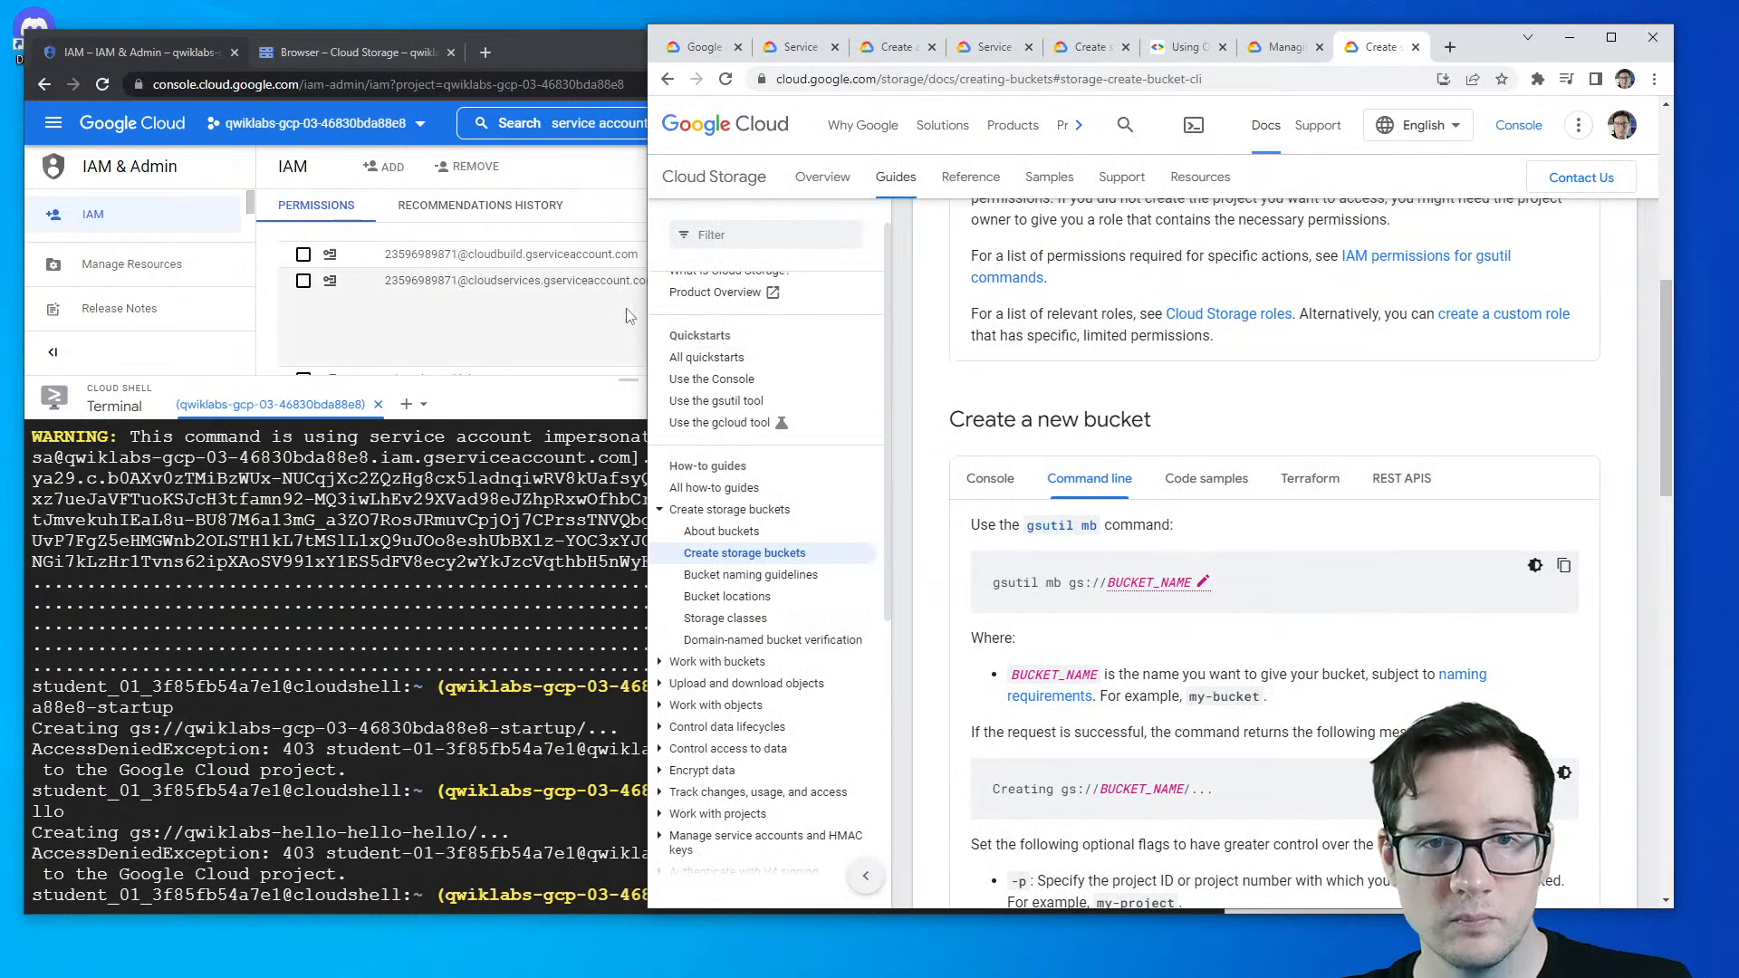
pyautogui.moveTo(648, 319); pyautogui.dragTo(445, 319)
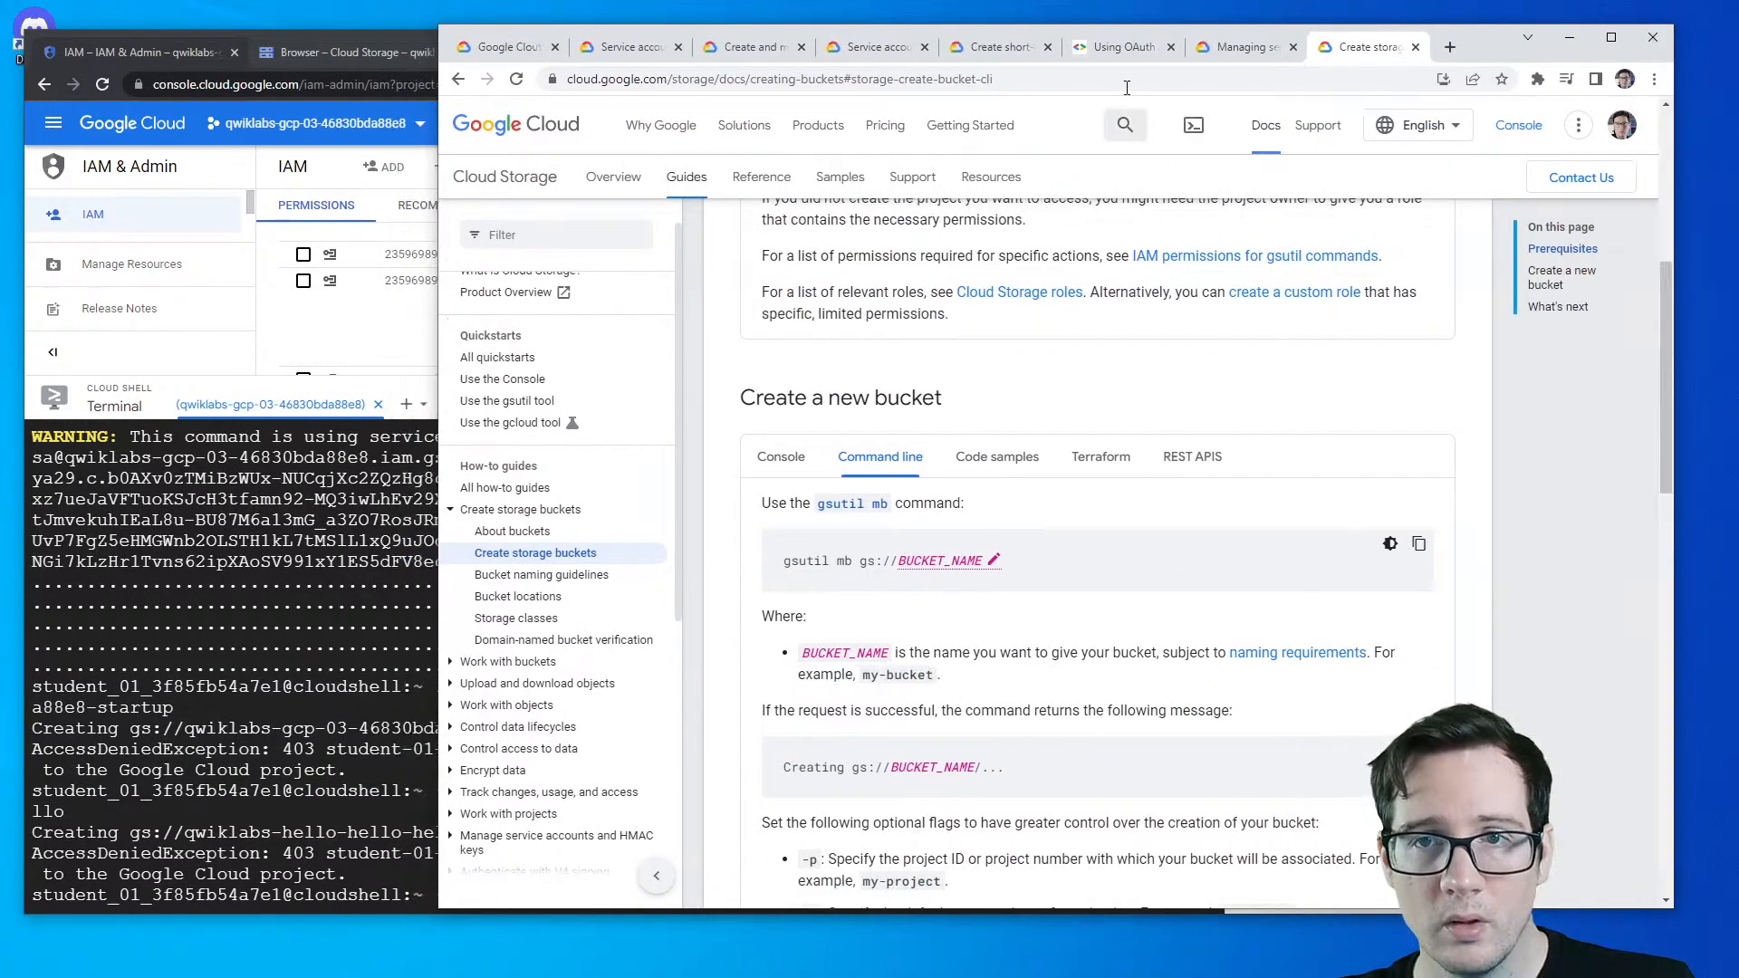
# - In the OAuth 2.0 server-to-server guide, examine how Google APIs are called and authorized API calls are prepared
pyautogui.click(1140, 54)
pyautogui.scroll(20, 1207, 509)
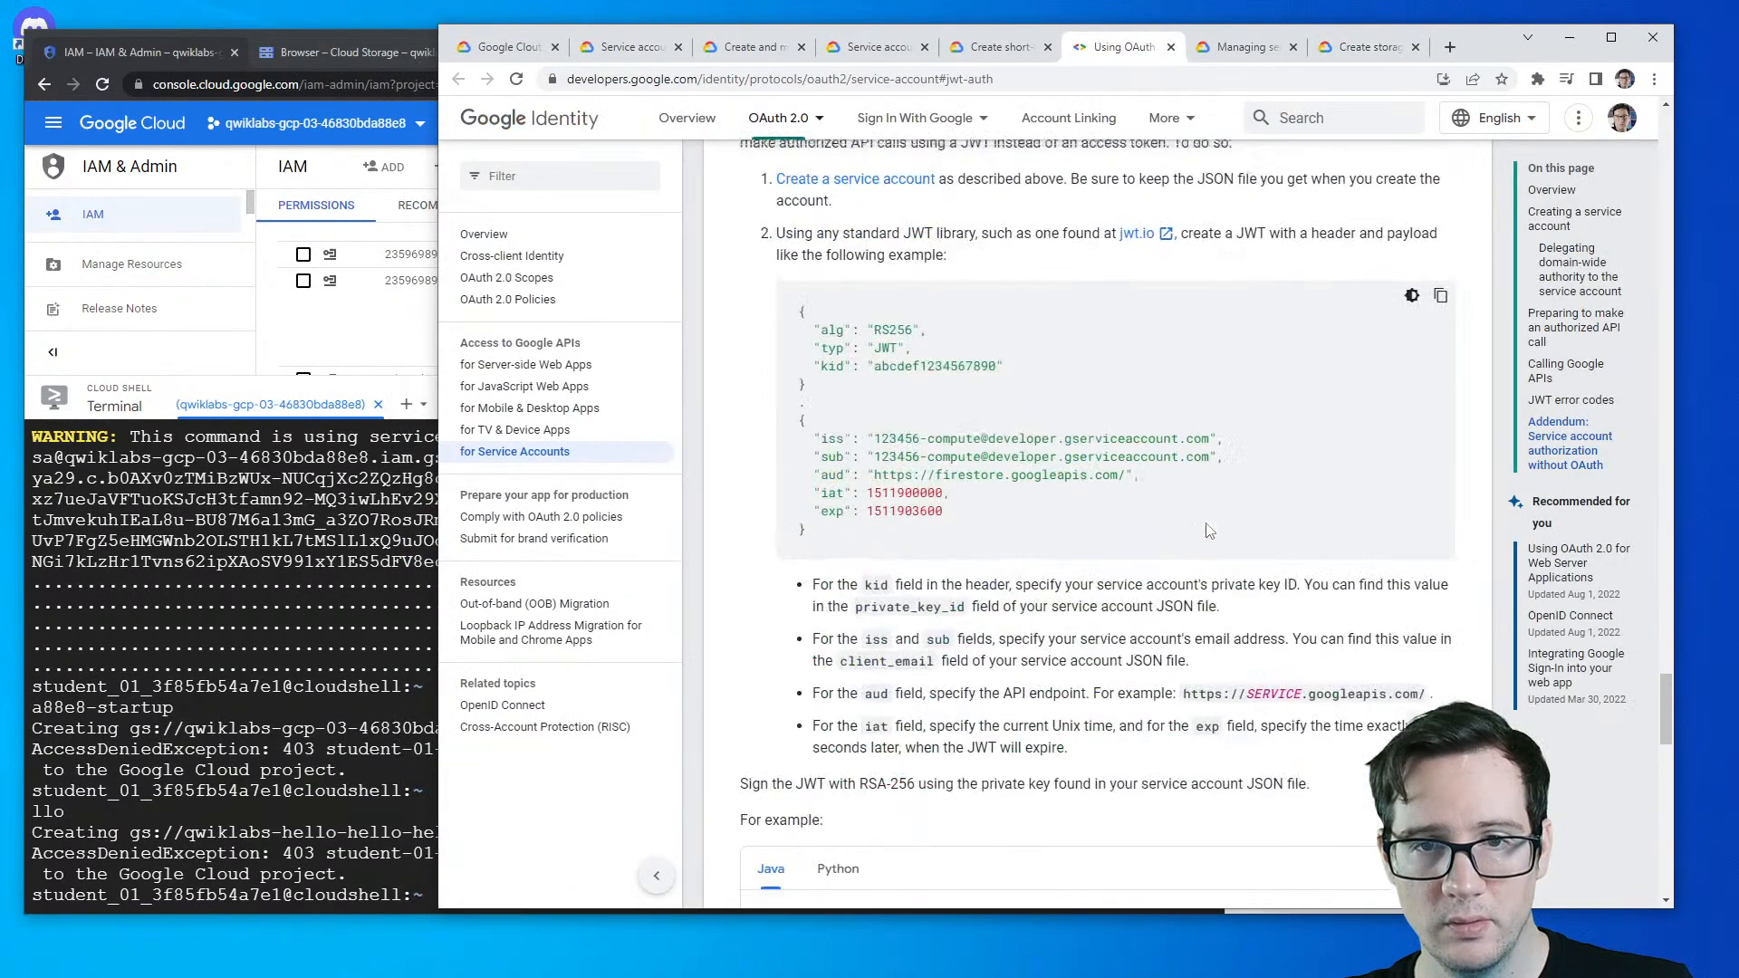
pyautogui.scroll(15, 1198, 562)
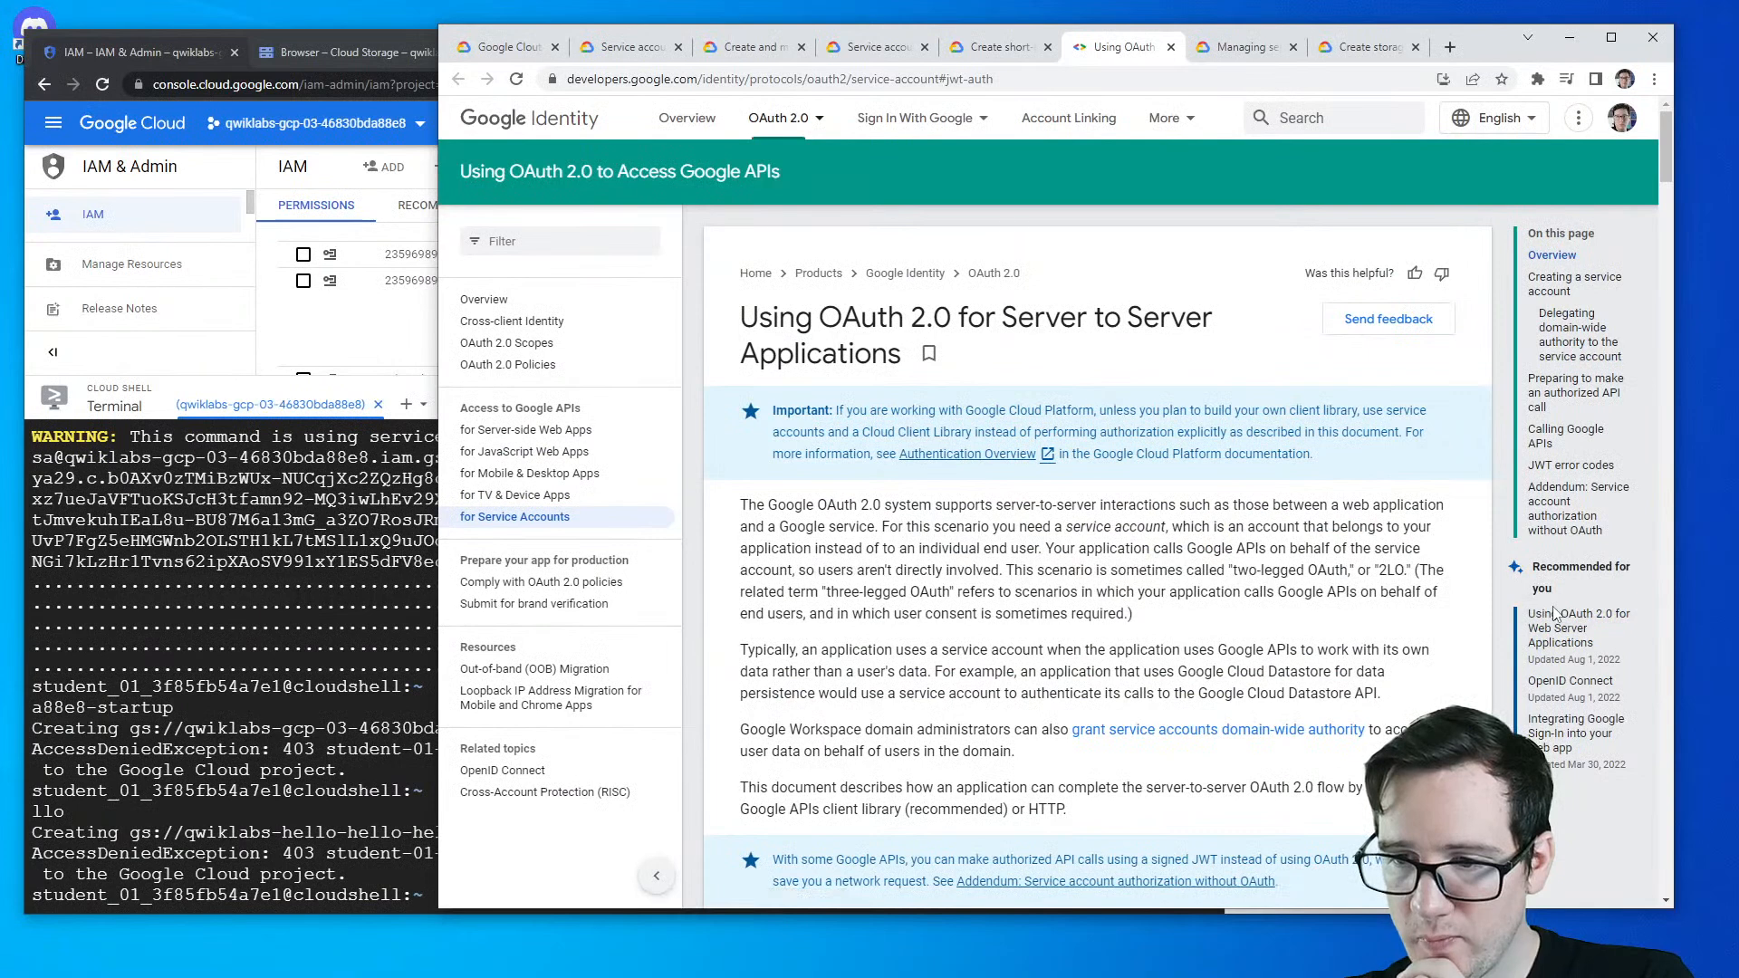
pyautogui.click(1596, 445)
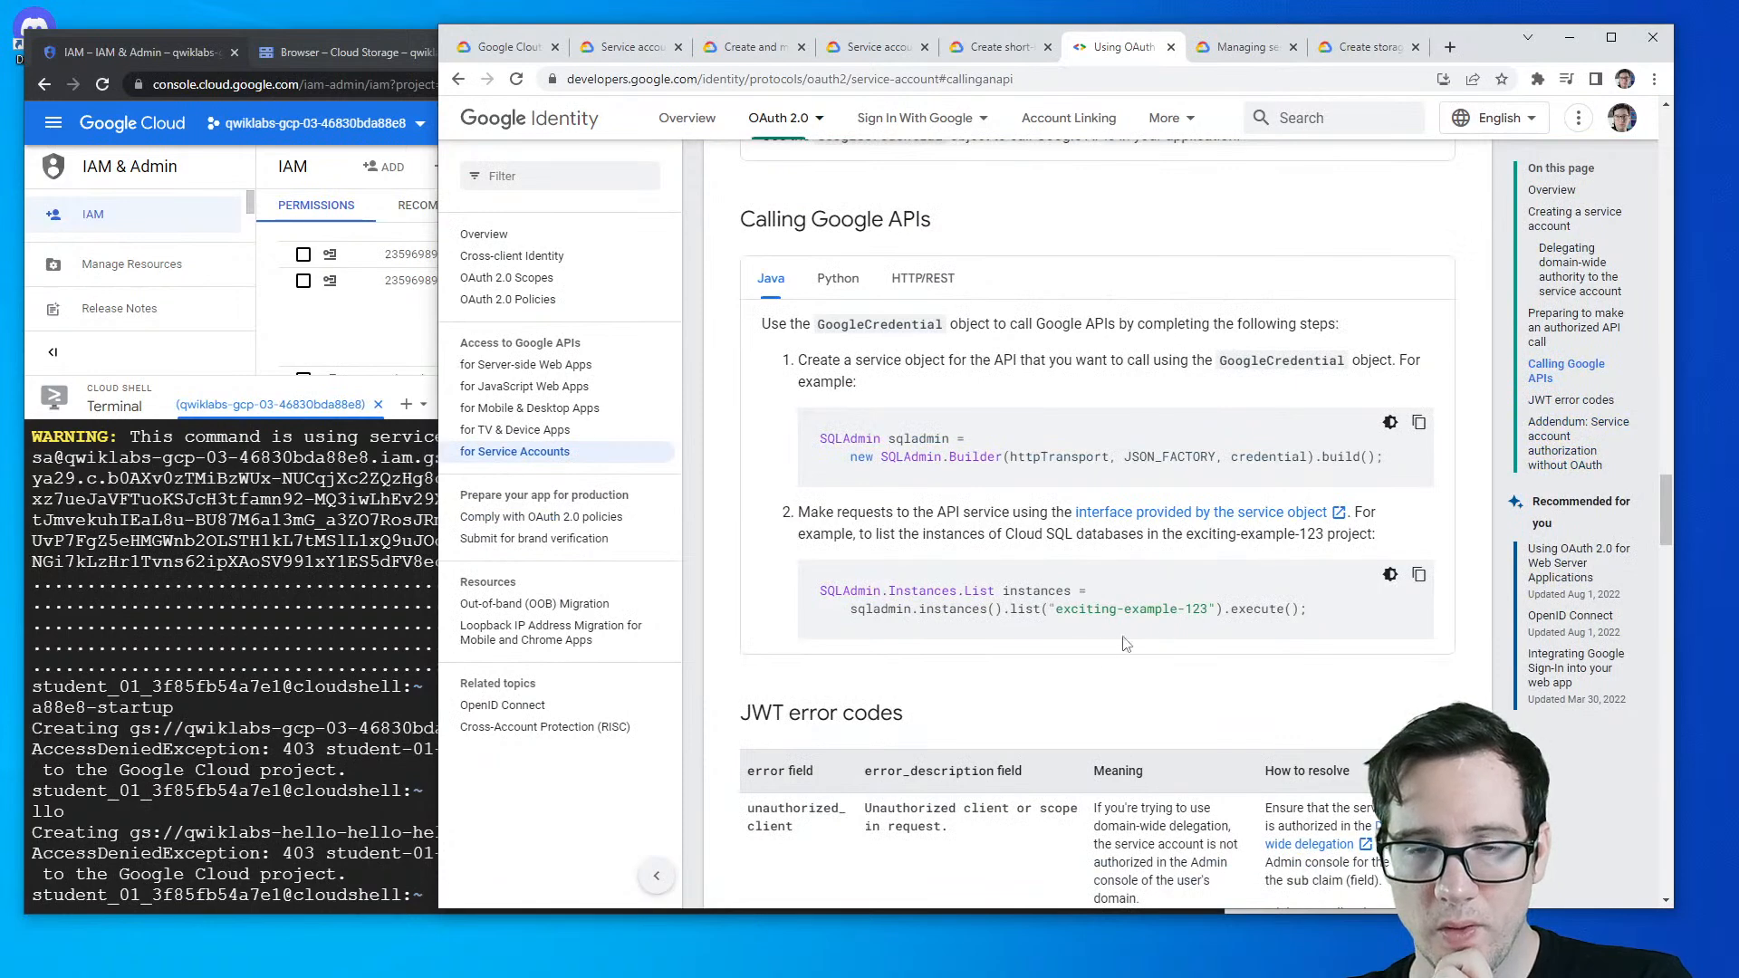
pyautogui.scroll(5, 1154, 642)
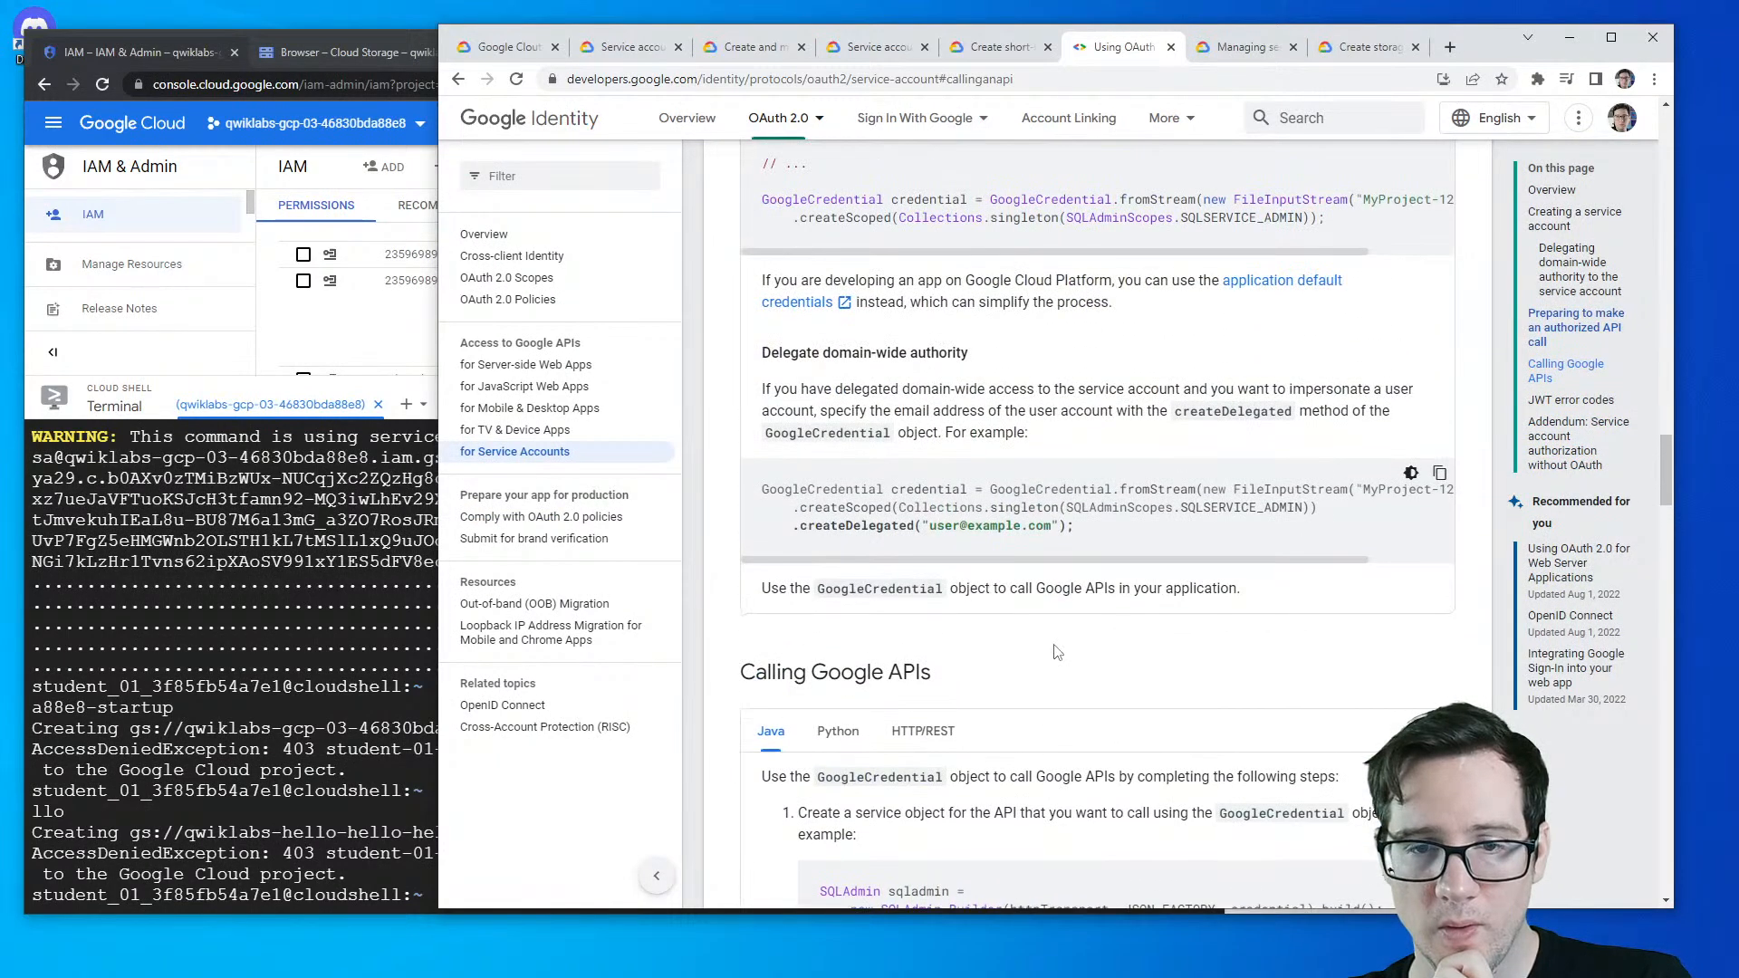
pyautogui.scroll(5, 1057, 652)
pyautogui.scroll(5, 1042, 638)
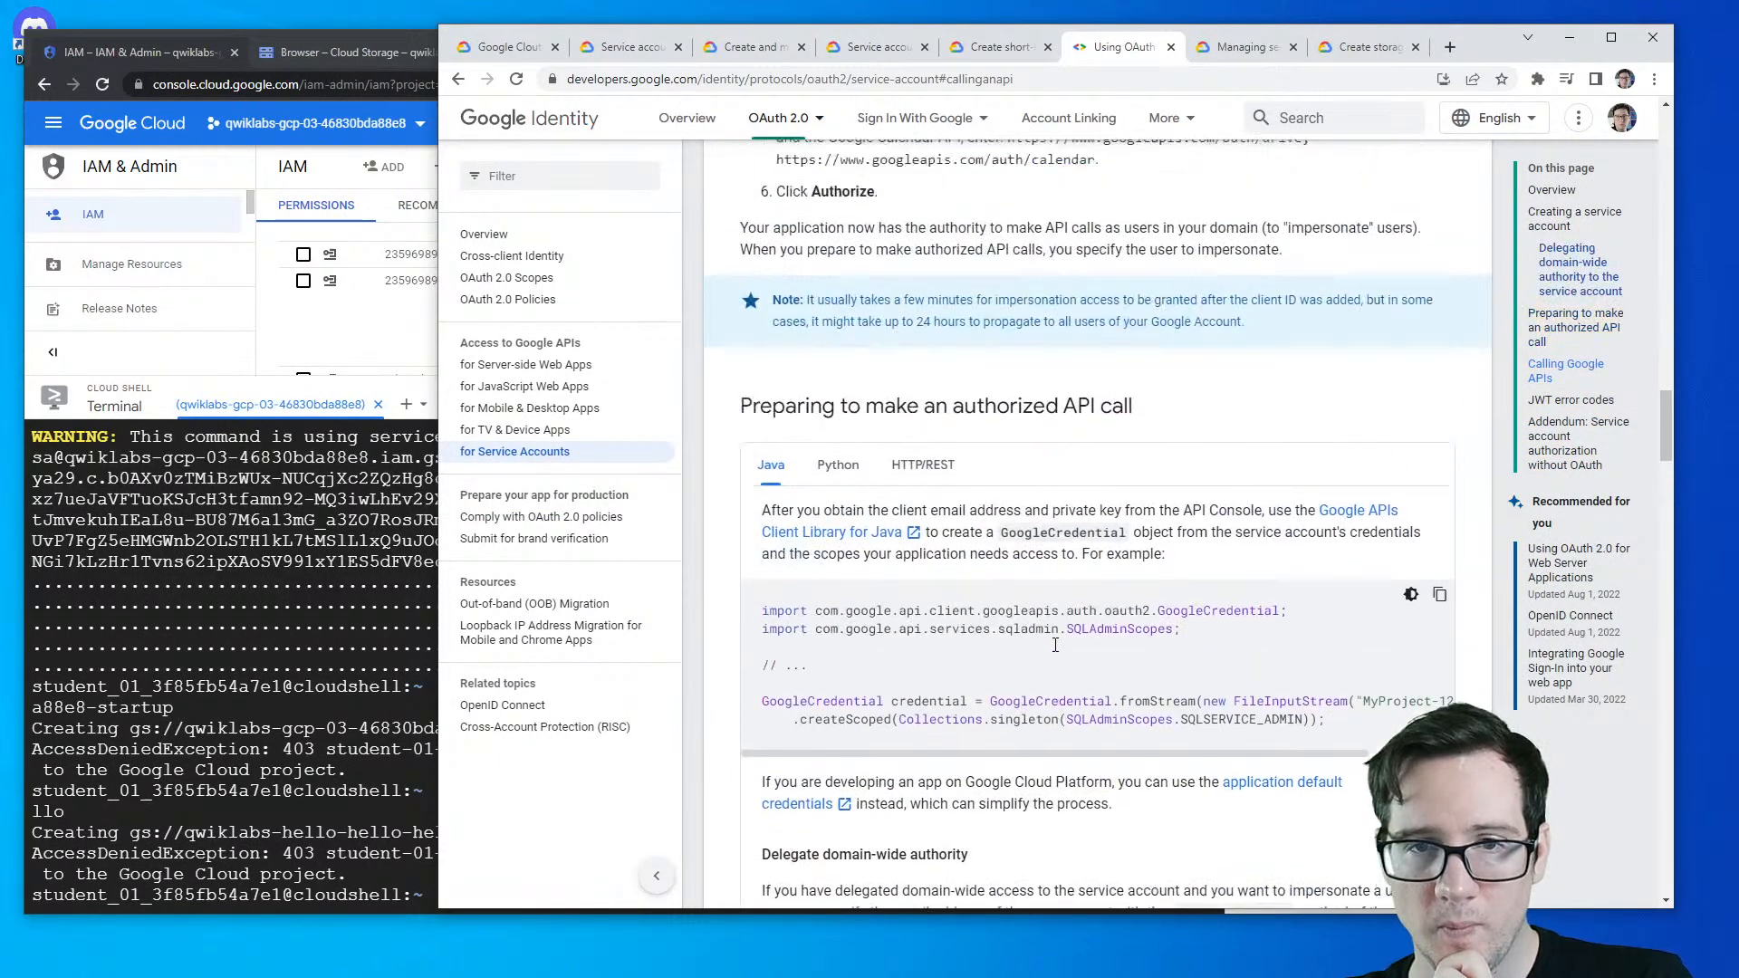
pyautogui.scroll(-5, 1023, 625)
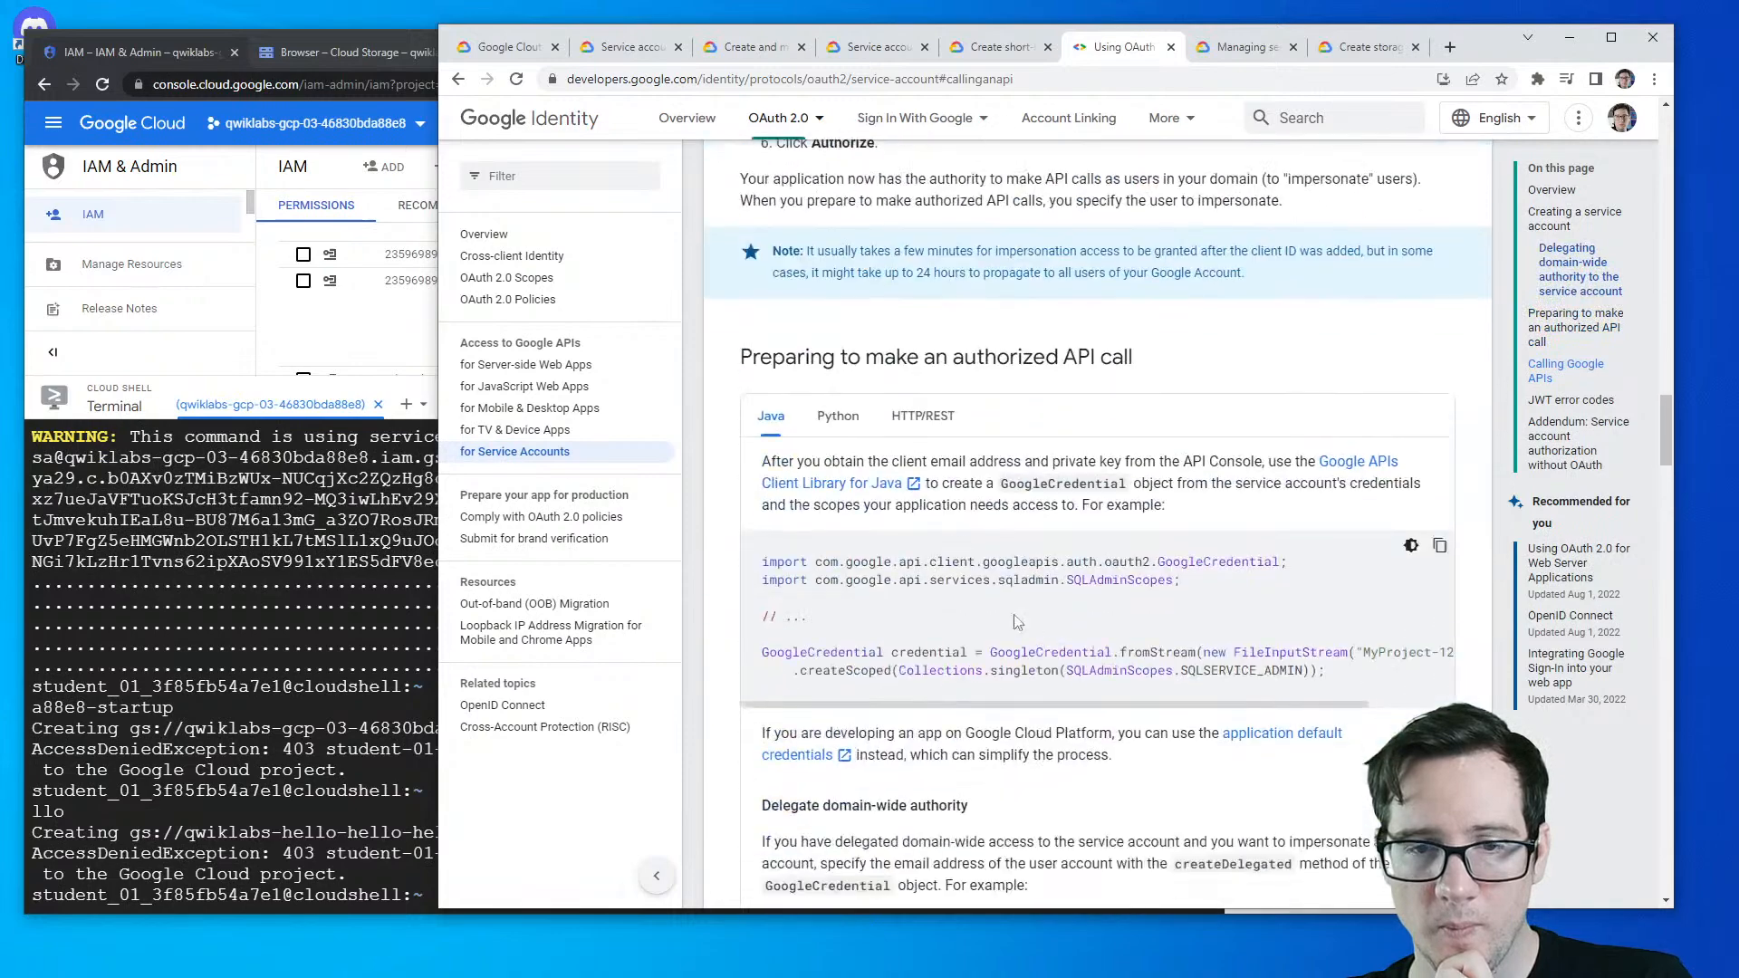
# - Read the HTTP/REST instructions for preparing an authorized API call, including how a JWT is created
pyautogui.click(947, 432)
pyautogui.scroll(-1, 802, 553)
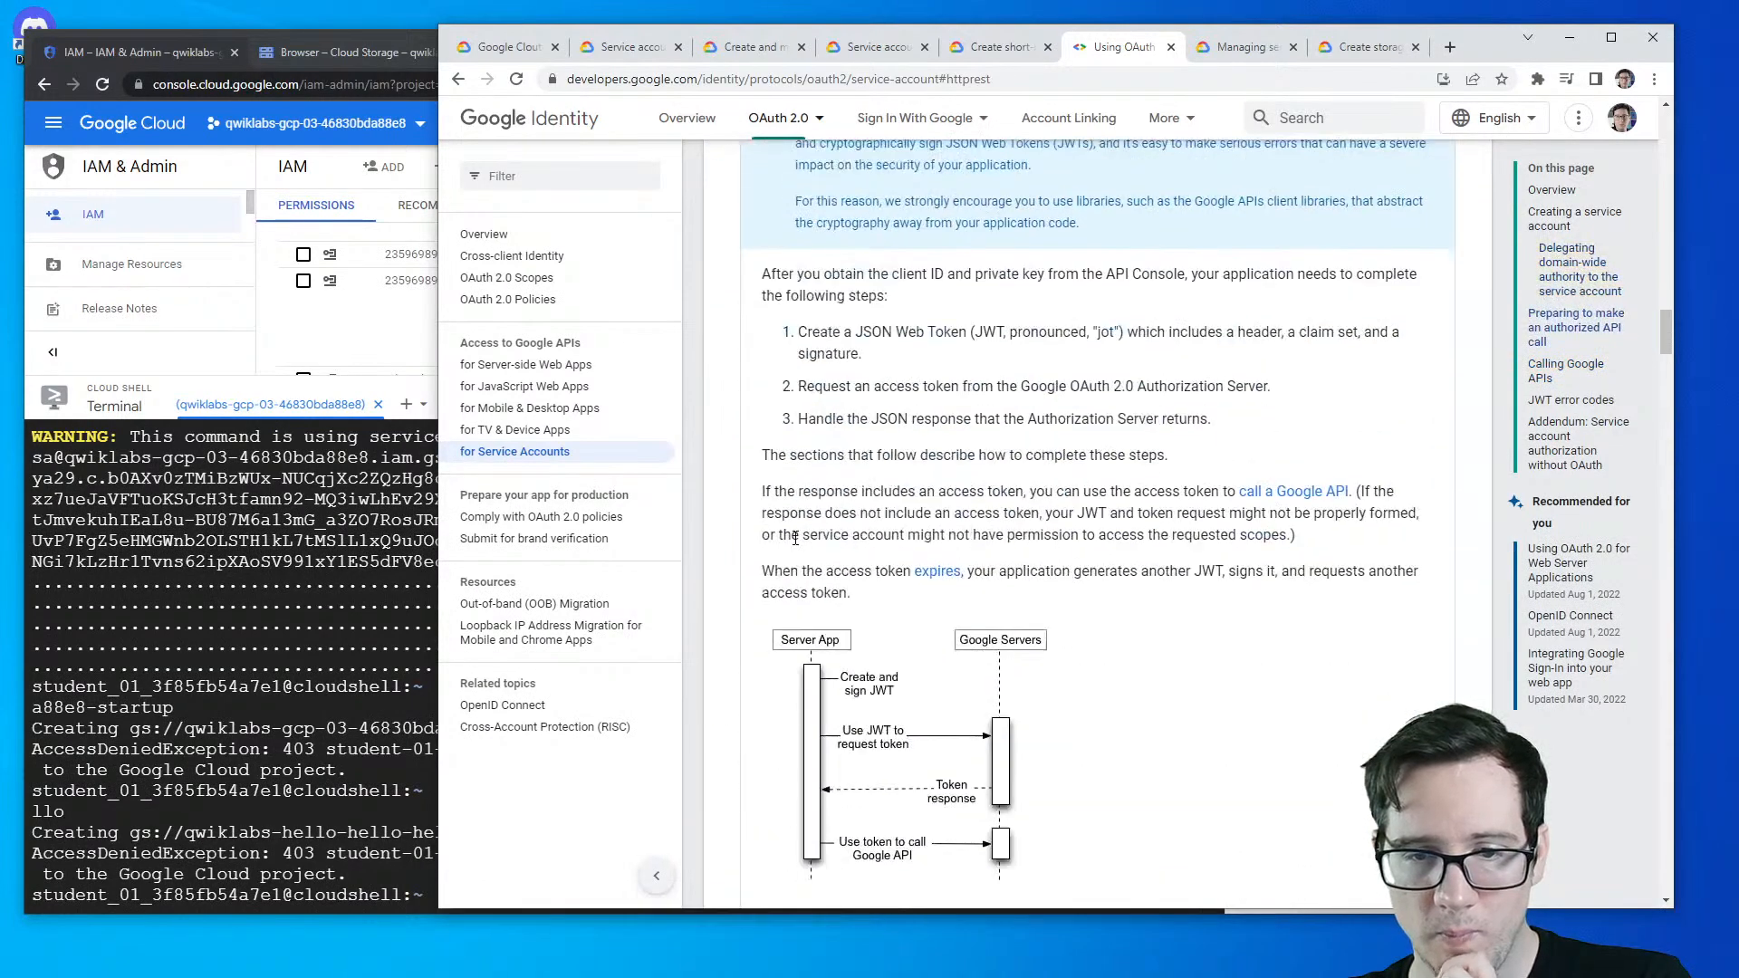
pyautogui.scroll(-6, 795, 539)
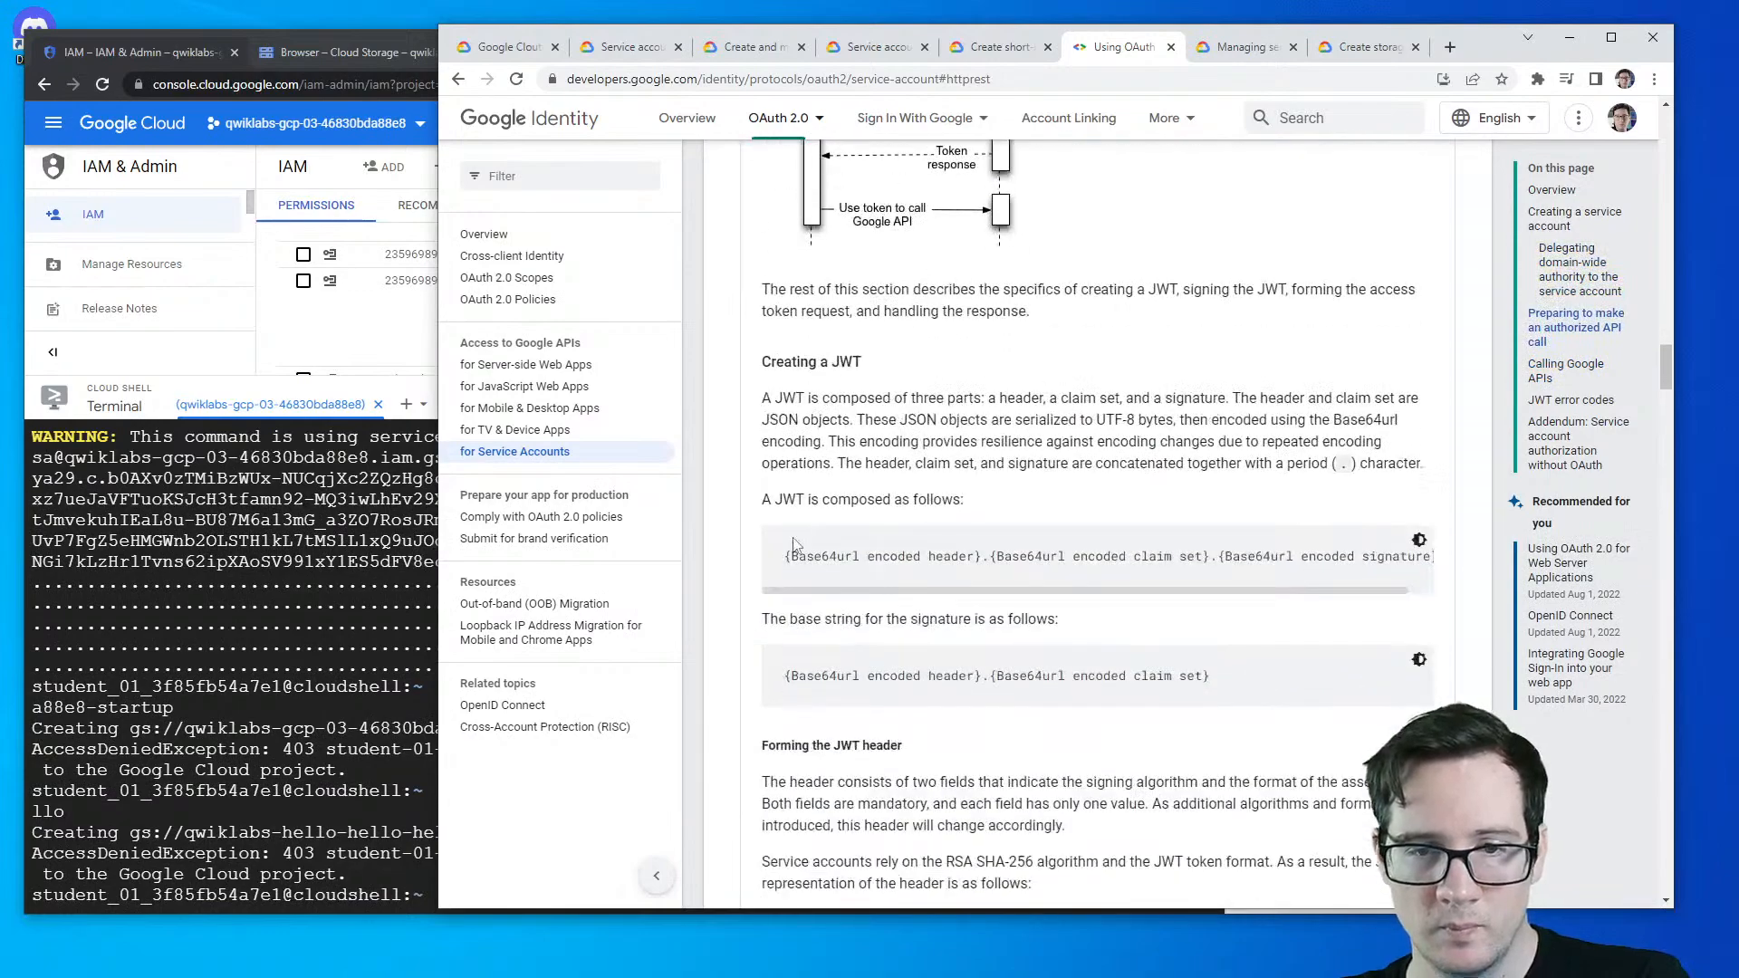
pyautogui.scroll(-4, 795, 541)
pyautogui.scroll(15, 882, 631)
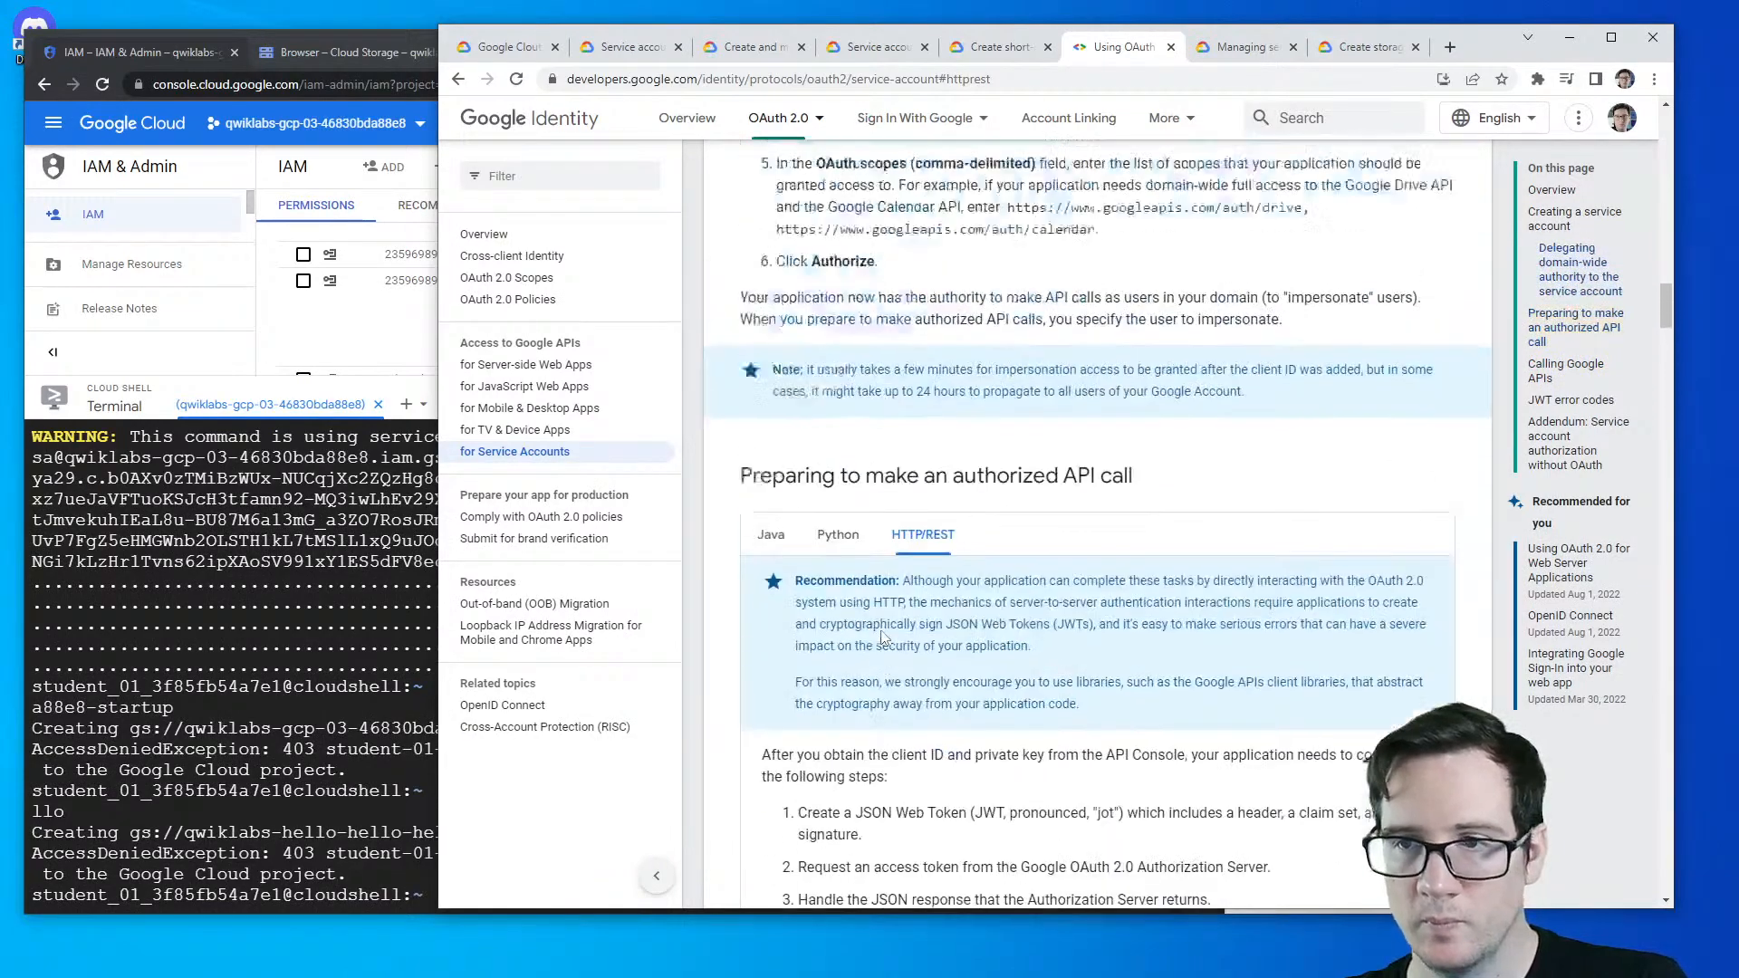
pyautogui.scroll(5, 882, 631)
# - Read the OAuth guide's Overview and its recommendation on client libraries versus HTTP, and return to the lab instructions
pyautogui.click(1551, 191)
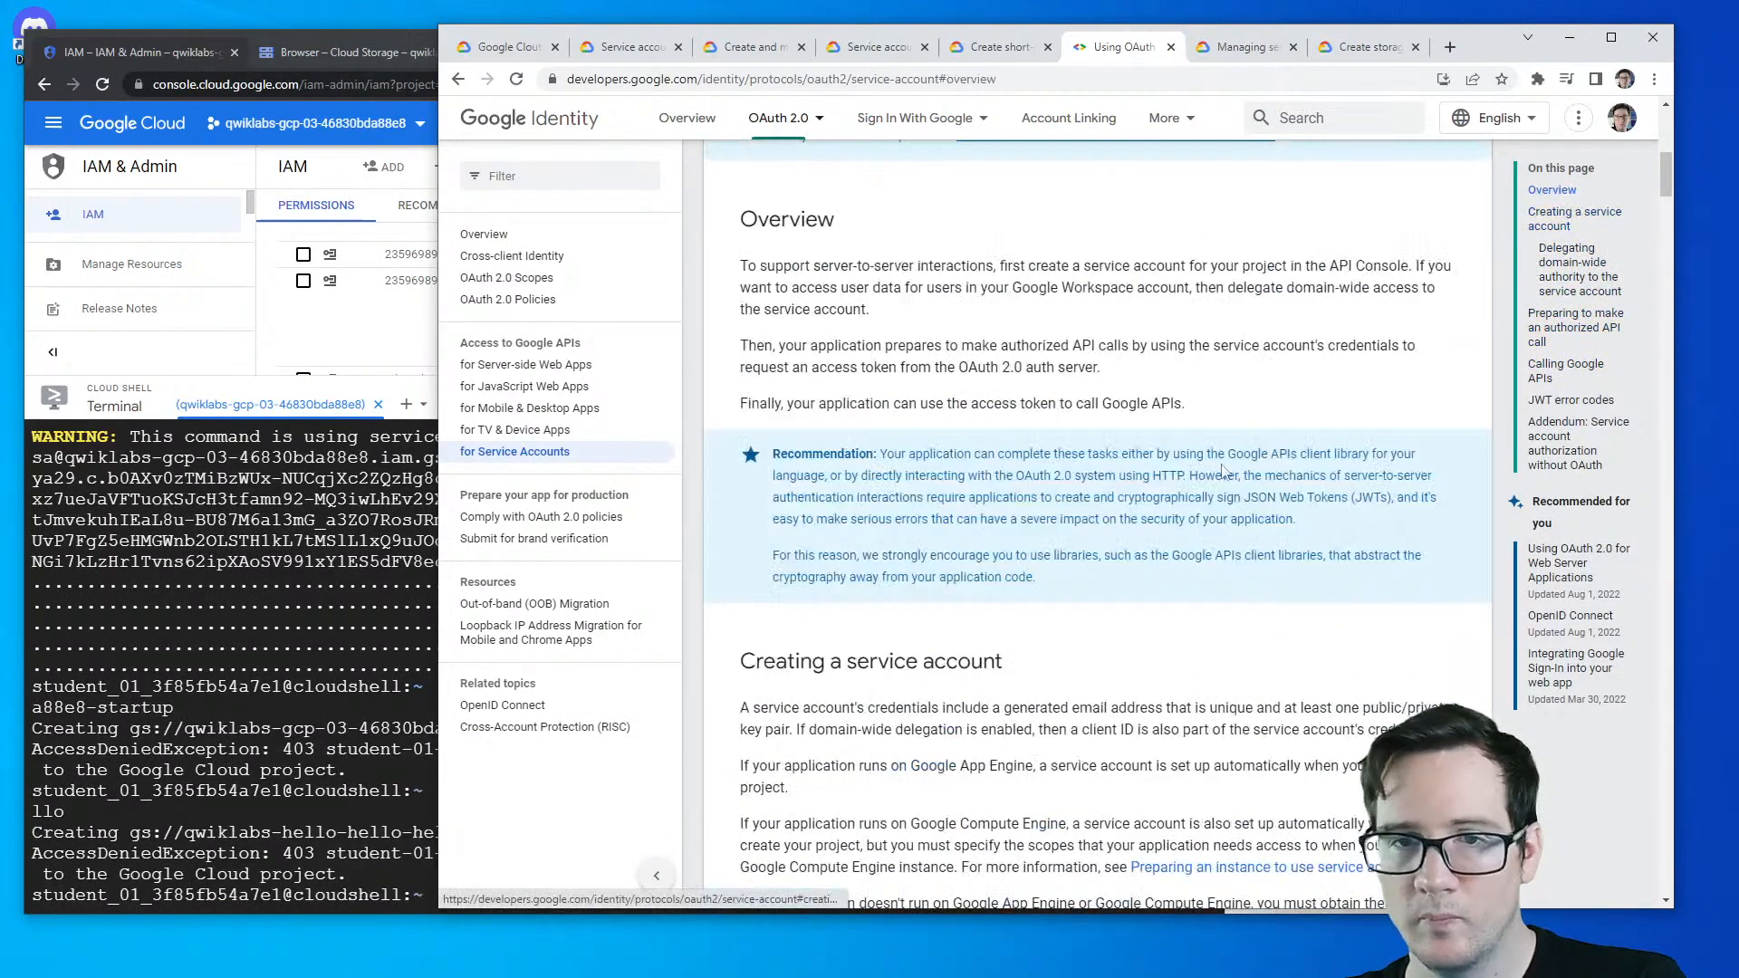
pyautogui.moveTo(848, 265); pyautogui.dragTo(1033, 410)
pyautogui.moveTo(879, 454); pyautogui.dragTo(1259, 457)
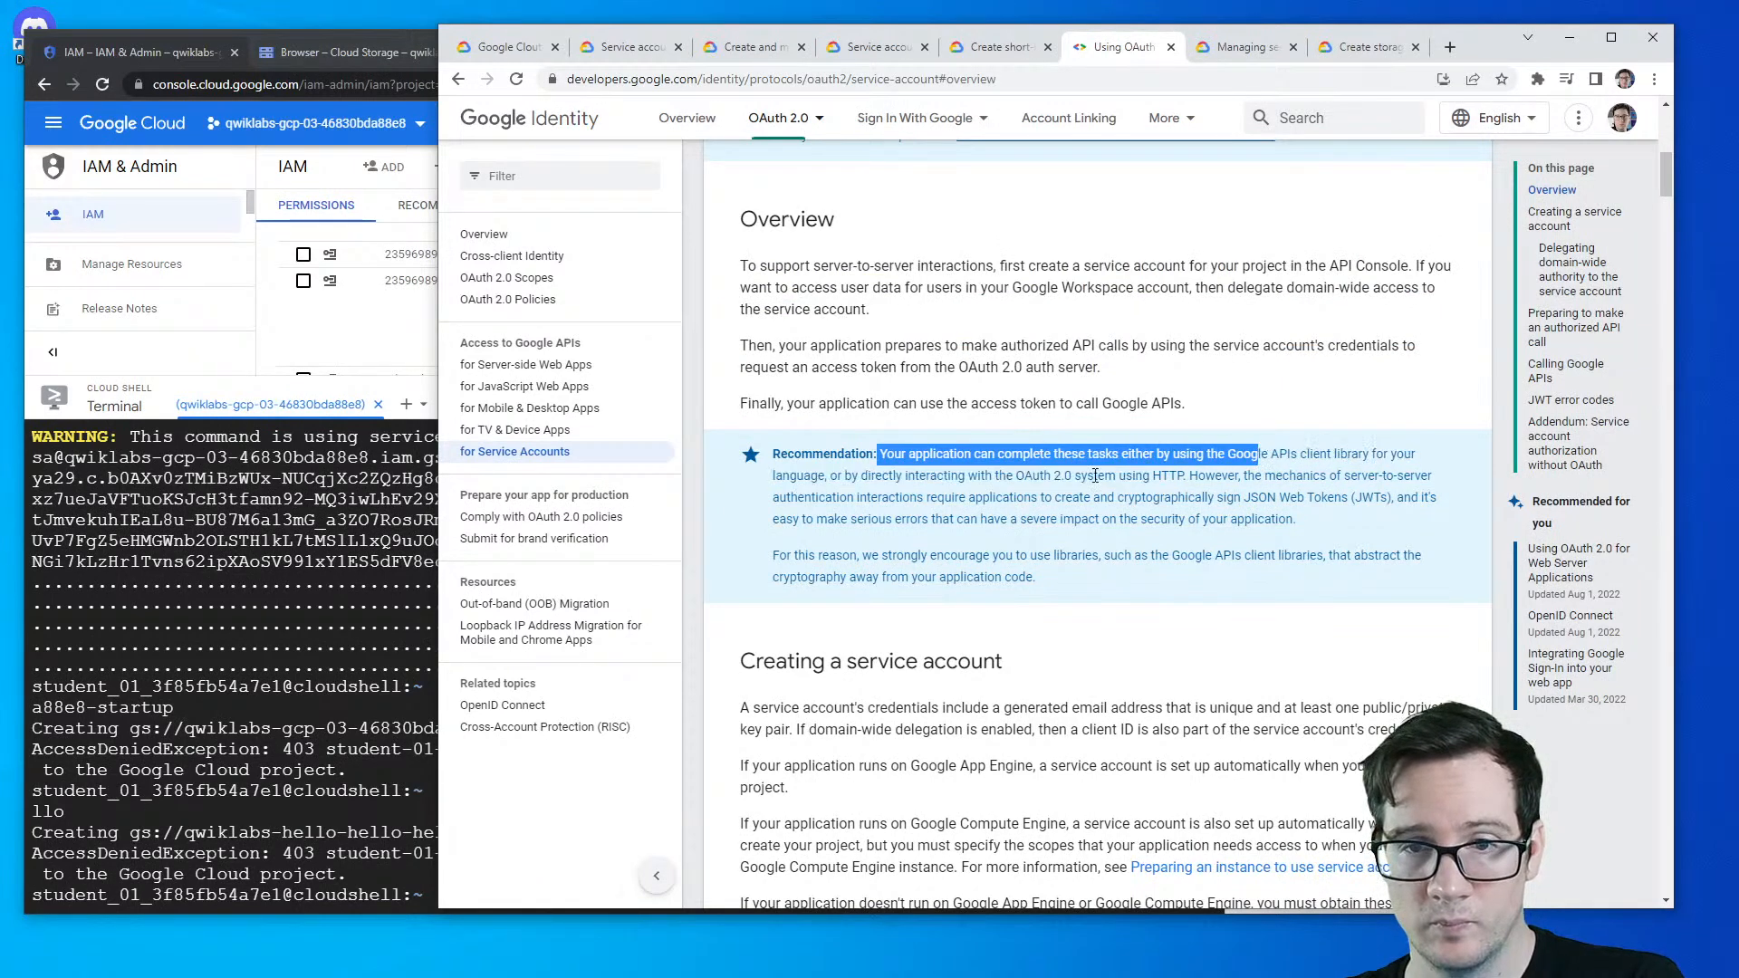
pyautogui.moveTo(957, 476); pyautogui.dragTo(1146, 472)
pyautogui.click(1183, 471)
pyautogui.moveTo(1015, 476); pyautogui.dragTo(970, 497)
pyautogui.click(1210, 473)
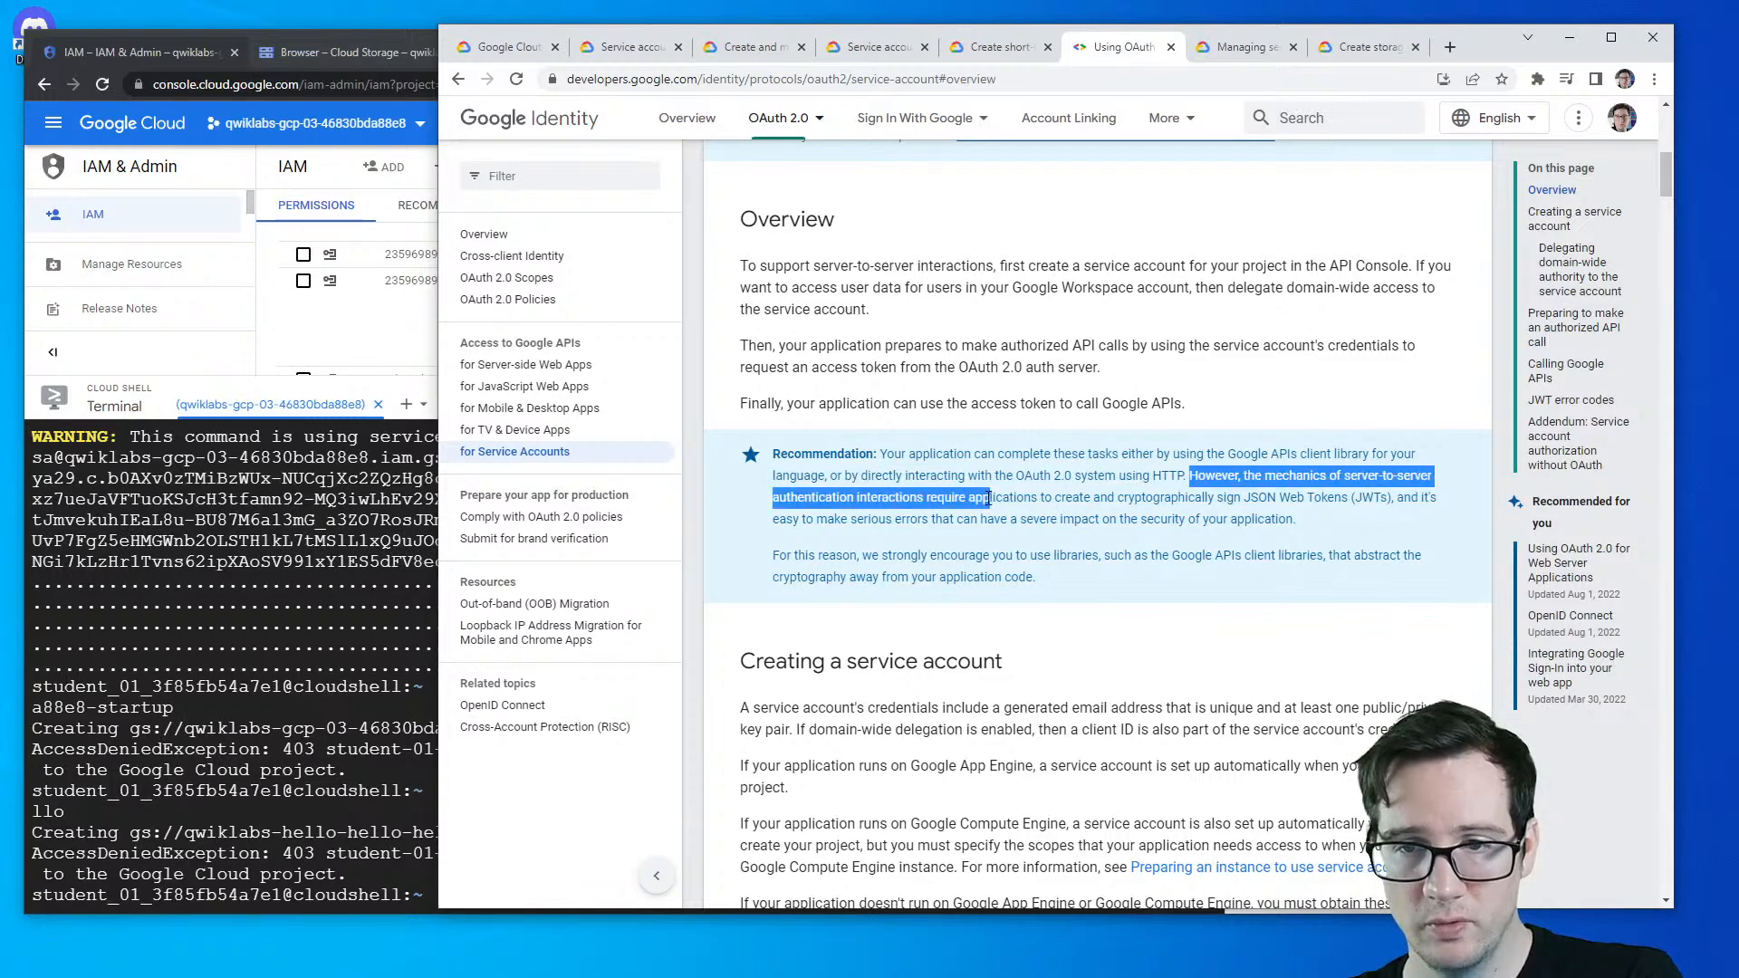
pyautogui.click(1069, 480)
pyautogui.moveTo(888, 451); pyautogui.dragTo(1355, 450)
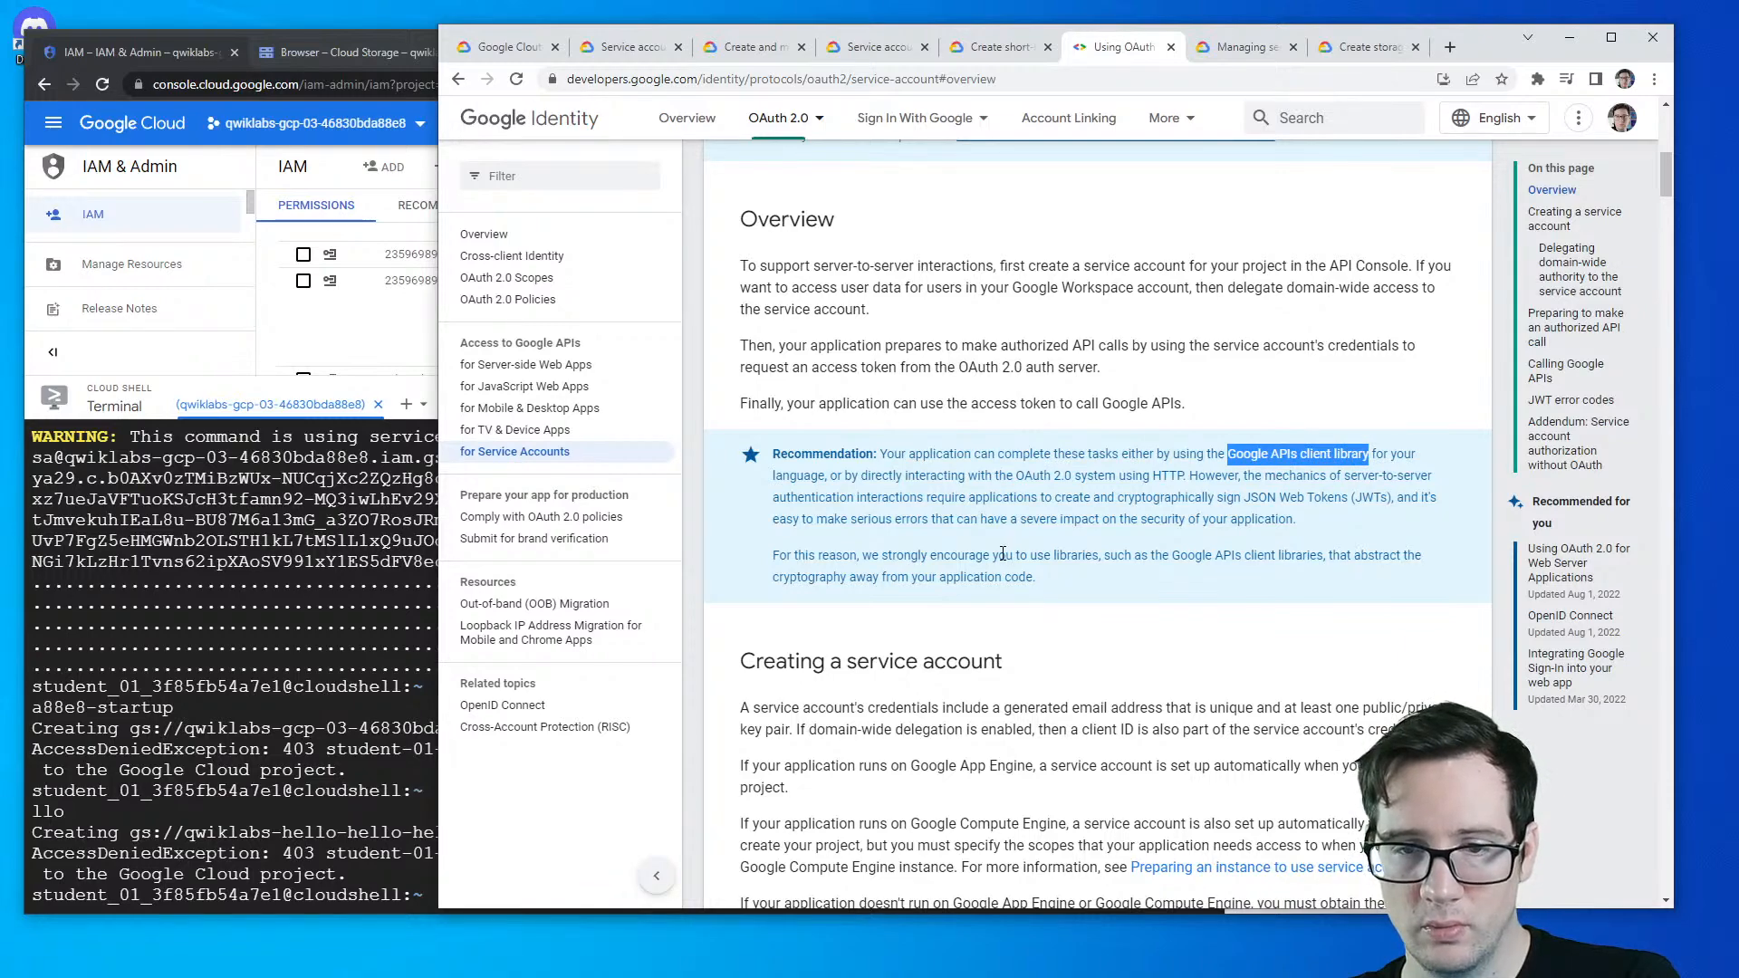
pyautogui.scroll(-5, 1003, 553)
pyautogui.scroll(5, 1003, 553)
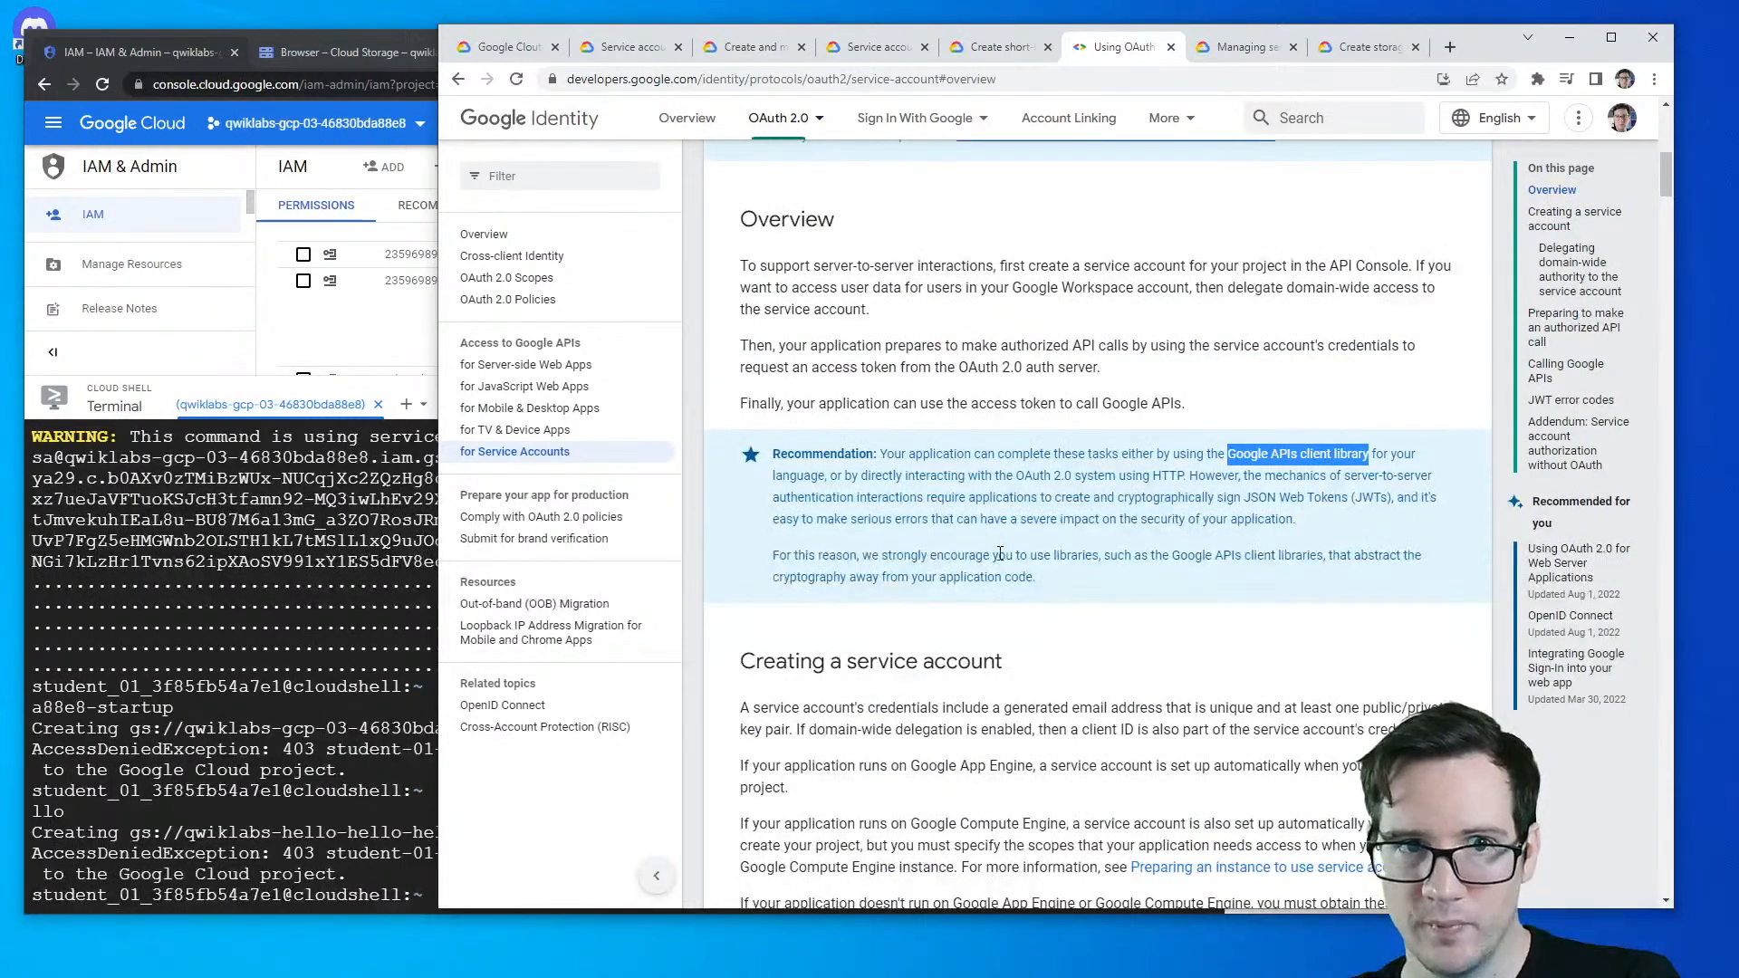
pyautogui.click(507, 47)
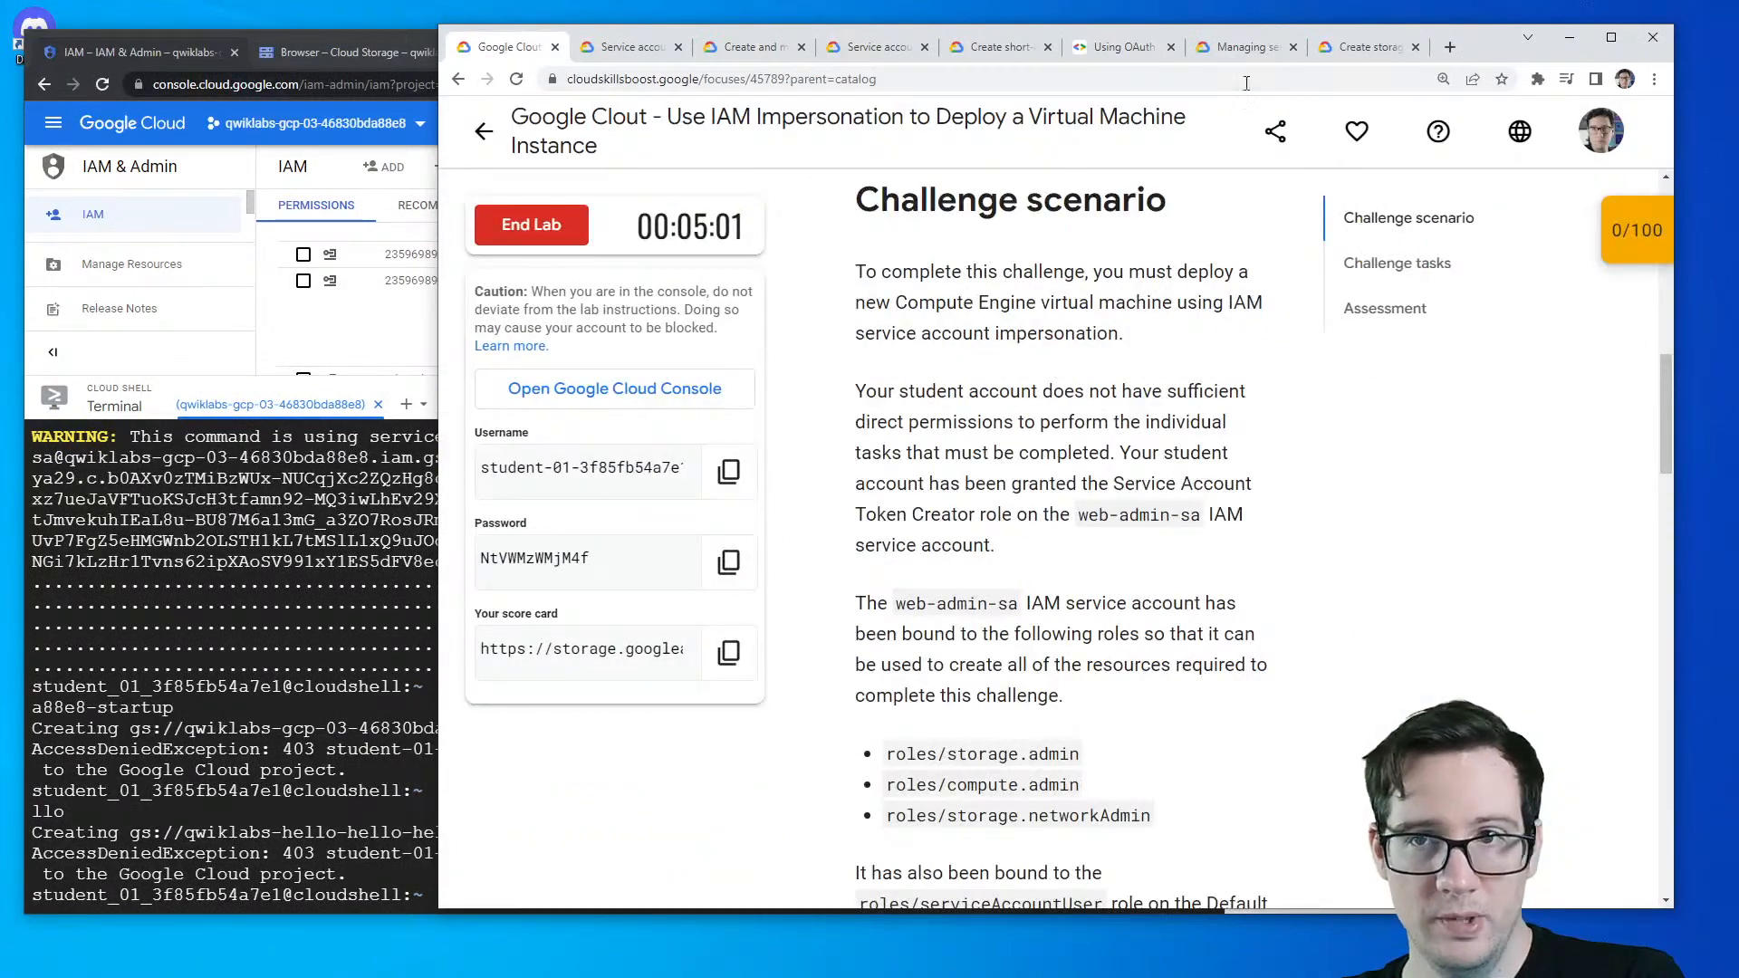
# - Select the Create storage buckets guide, switch back to the Google Cloud console and open the Cloud Shell Editor
pyautogui.click(1349, 50)
pyautogui.hotkey('alt', 'Tab')
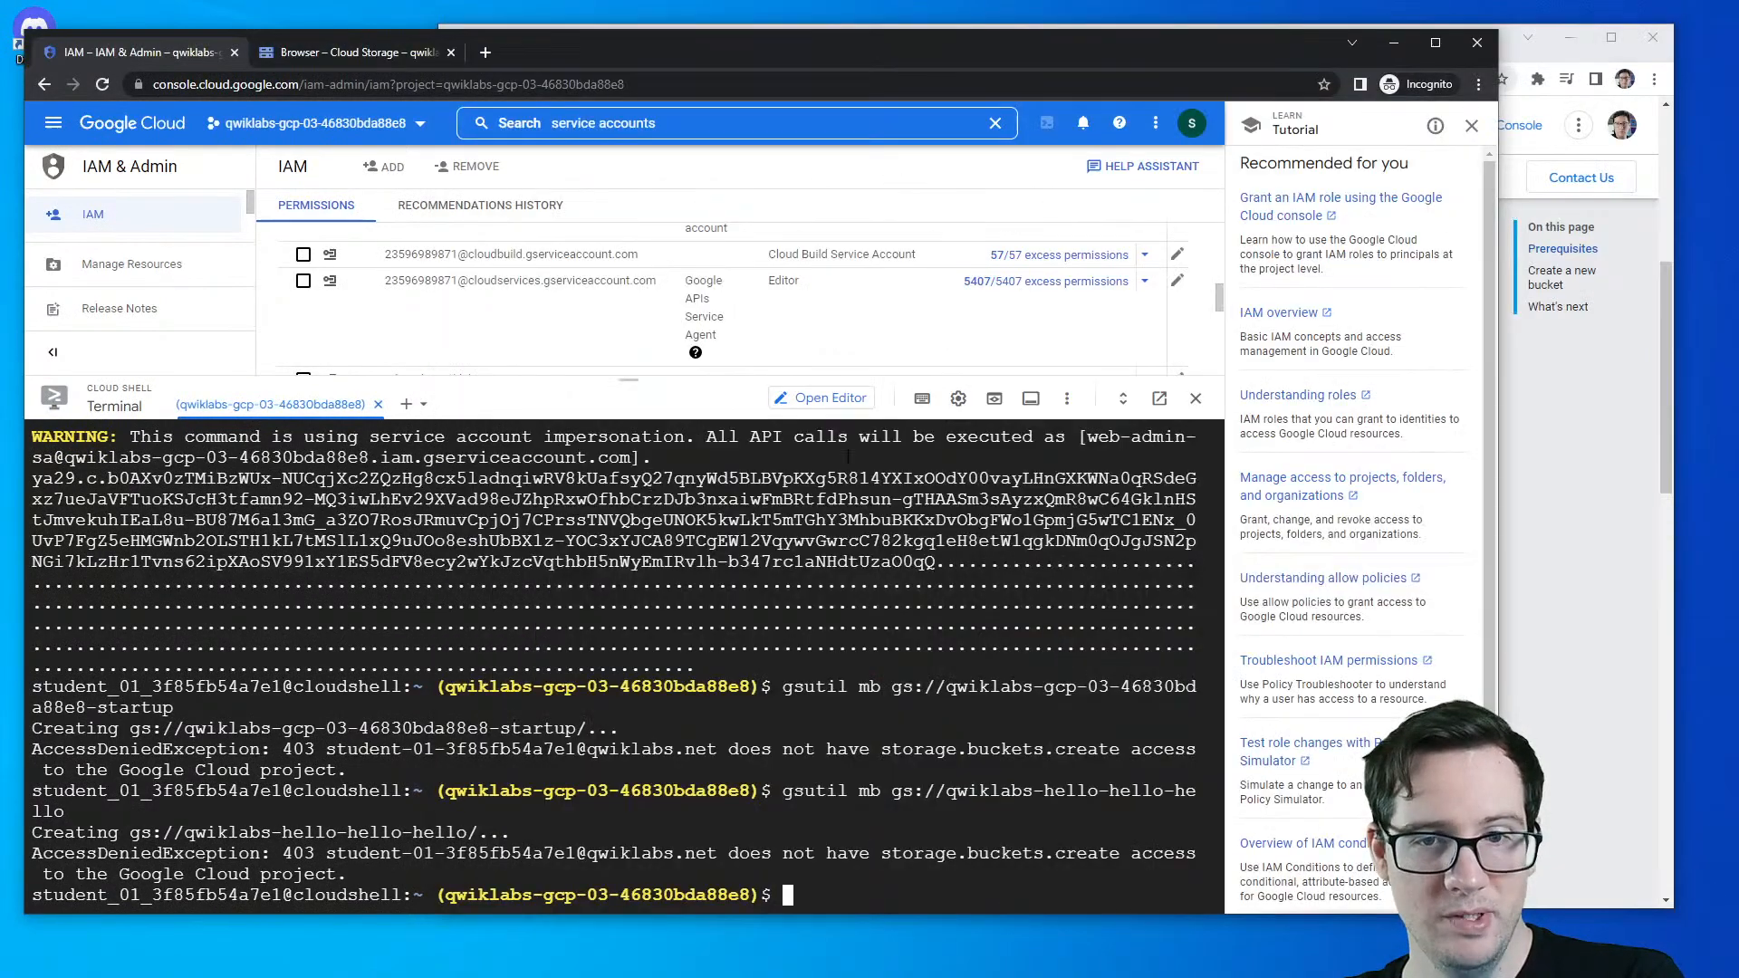
pyautogui.click(829, 401)
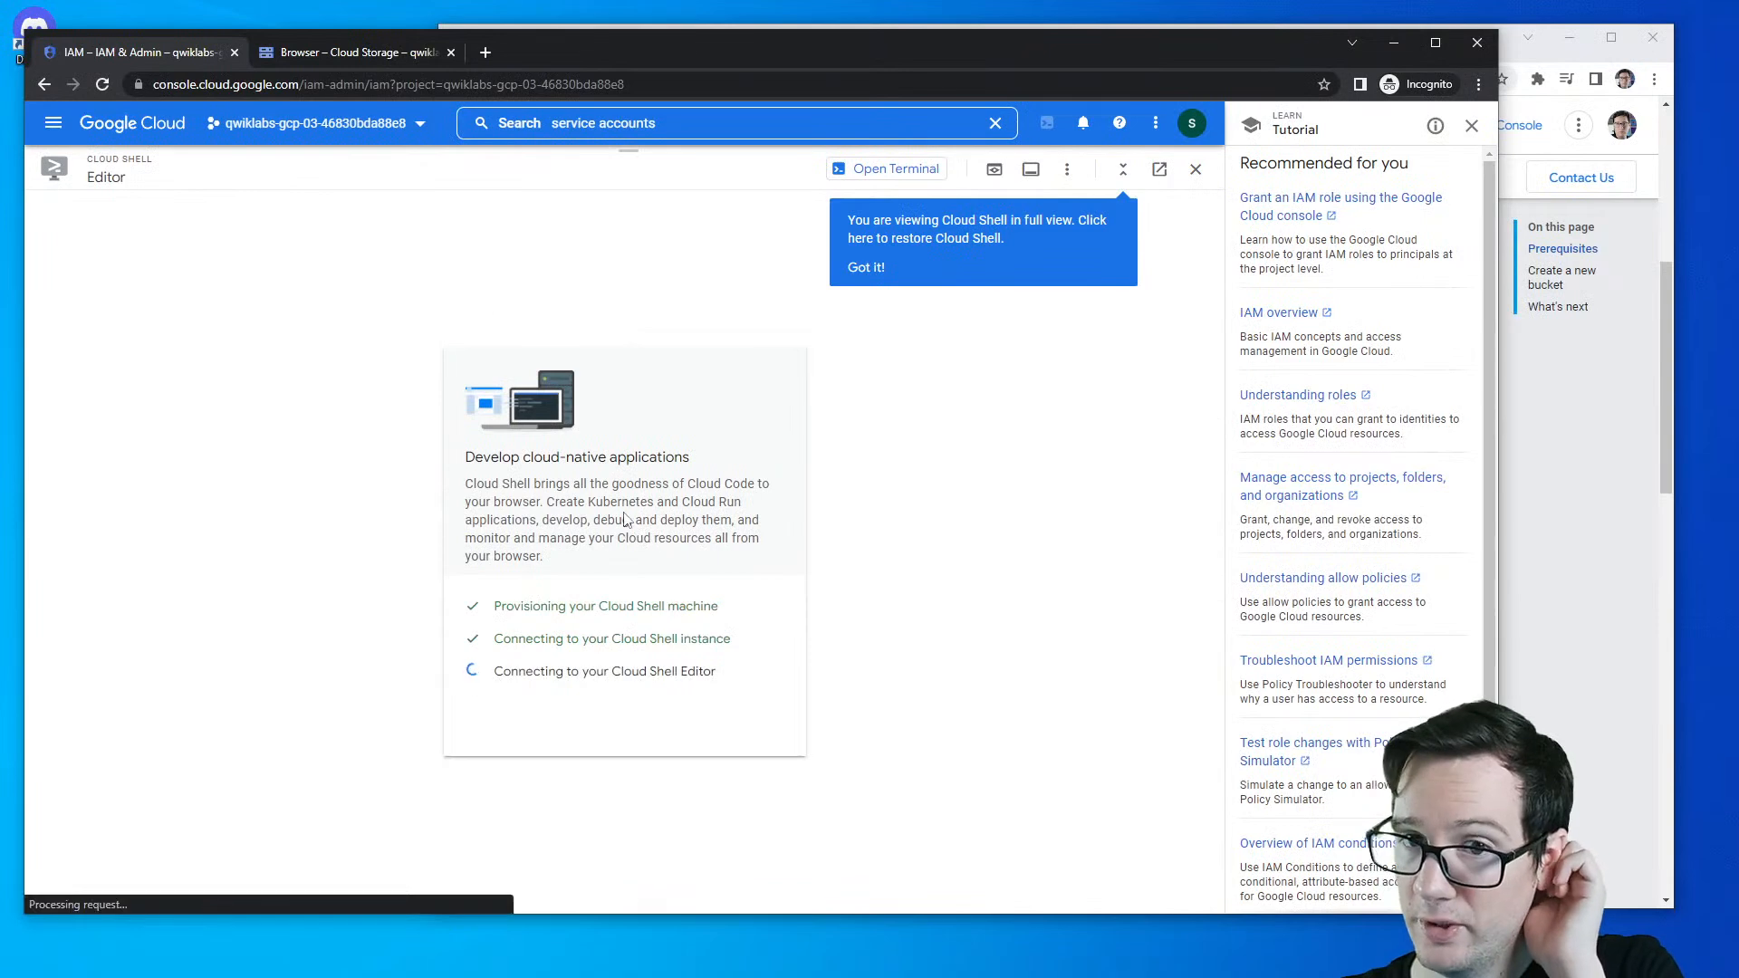
# - In the Create storage buckets guide, show the Ruby code sample for creating a new bucket and select its code
pyautogui.click(1547, 487)
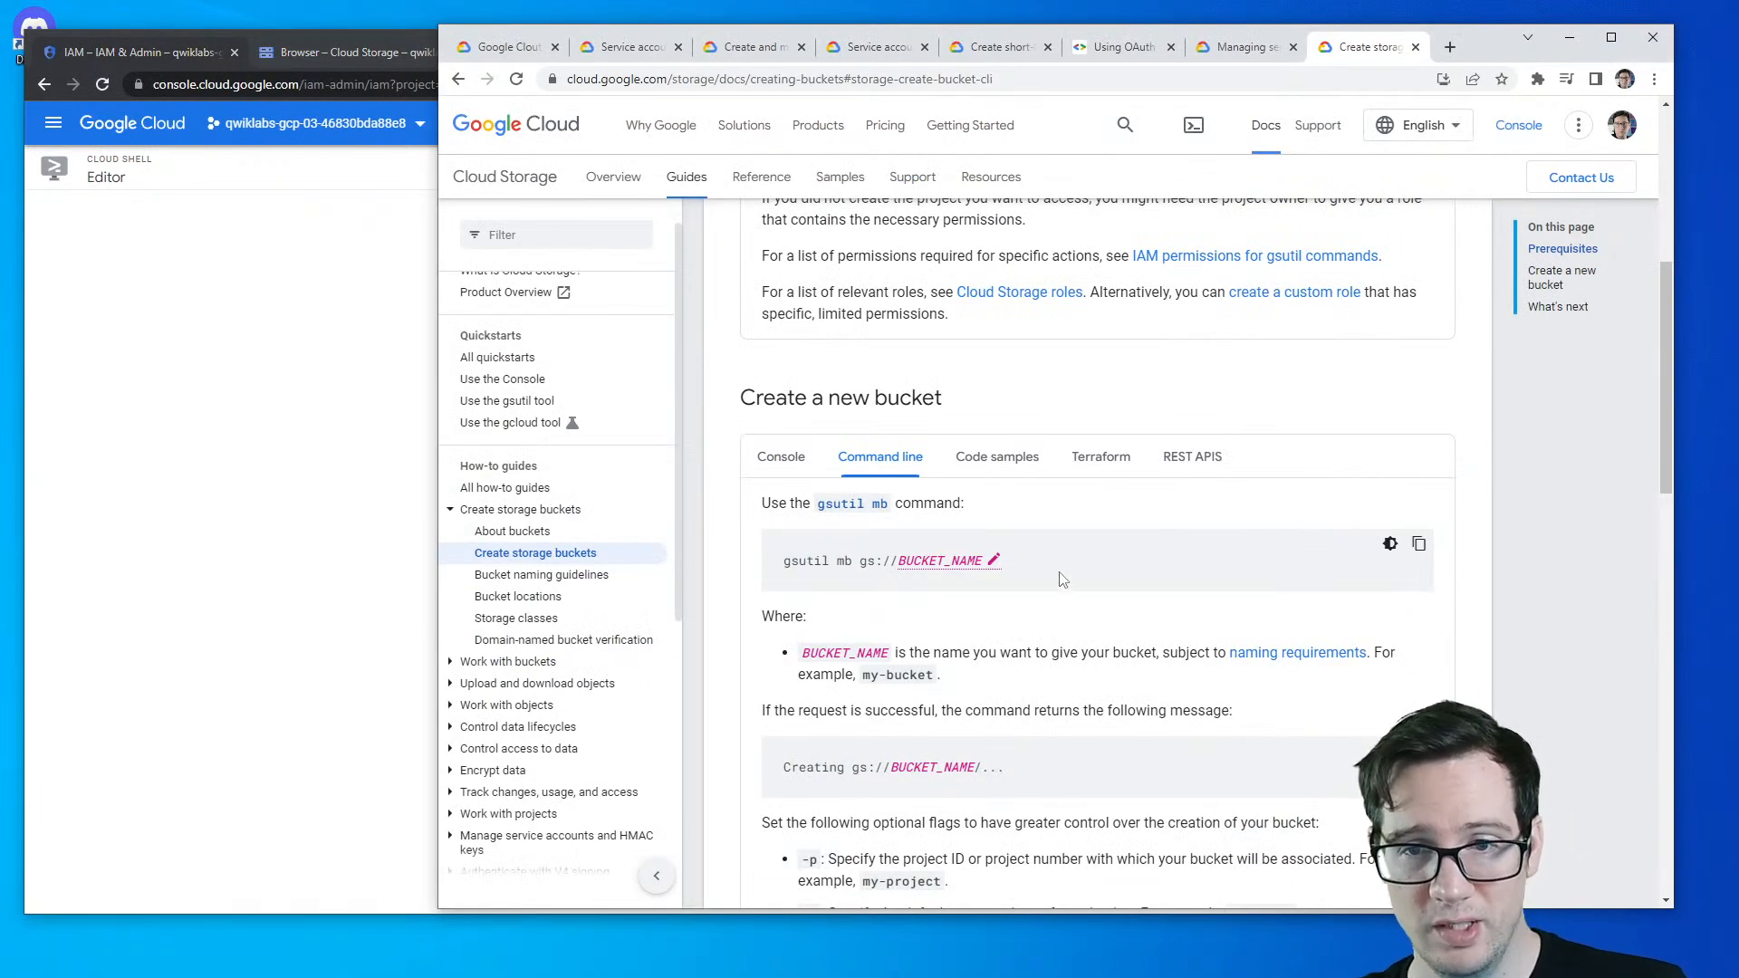
pyautogui.click(993, 460)
pyautogui.scroll(-2, 1052, 571)
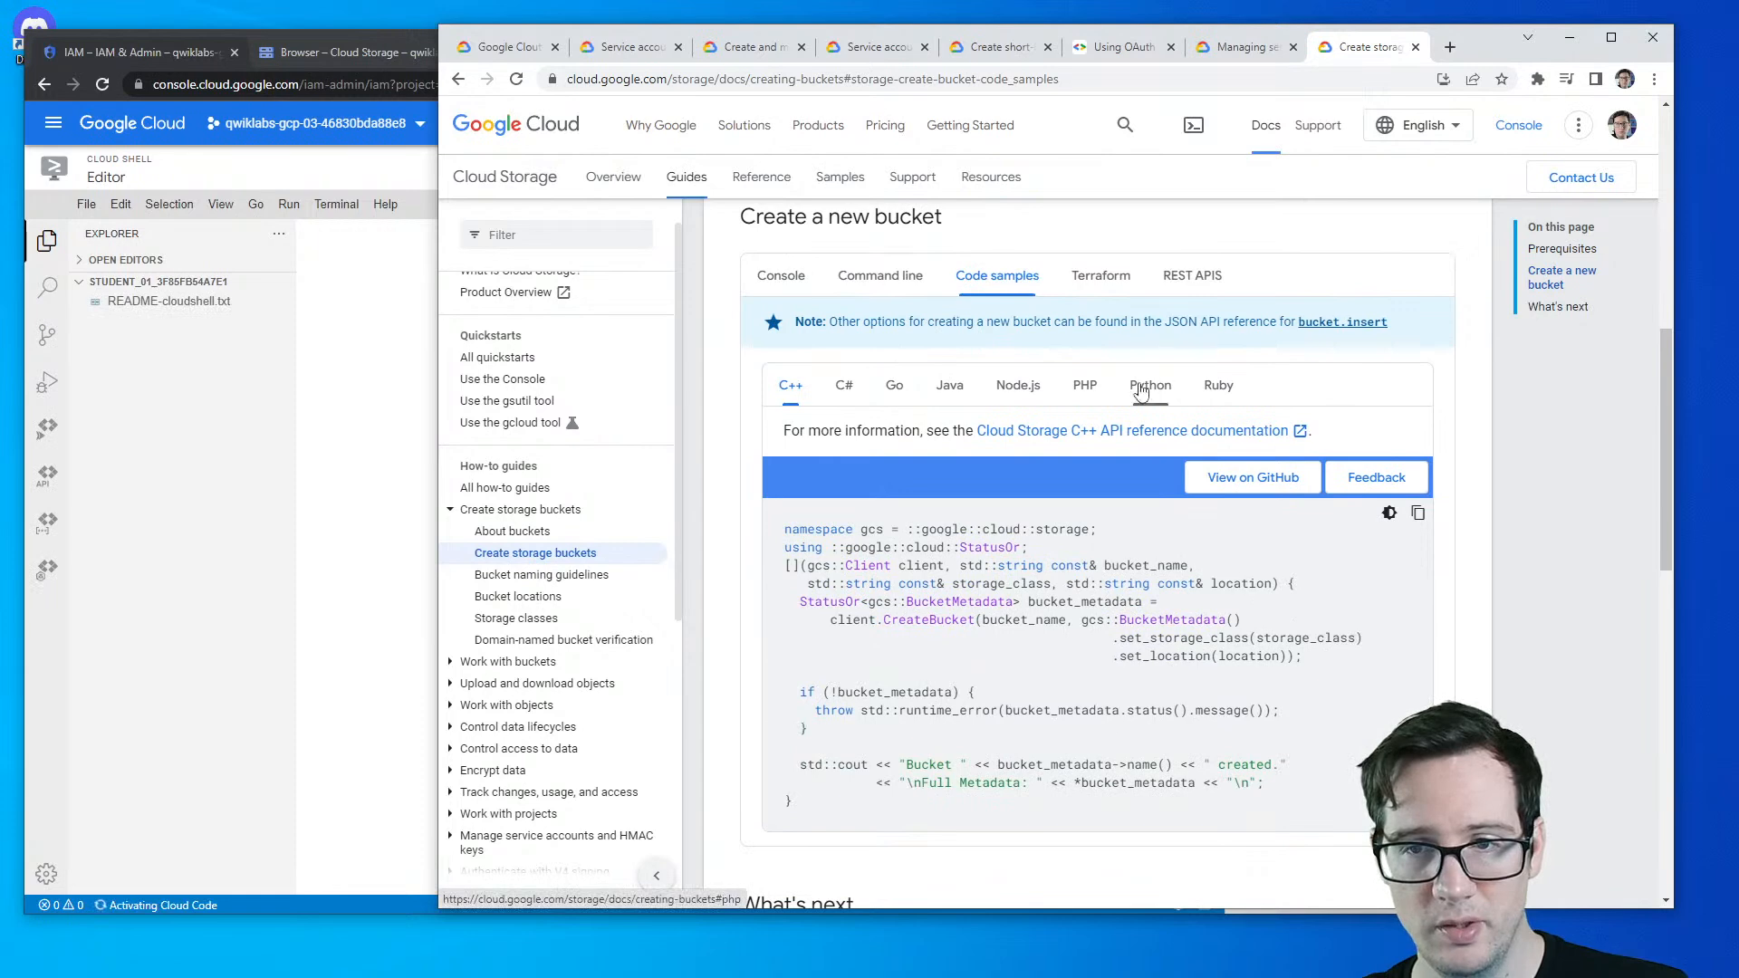
pyautogui.click(1218, 385)
pyautogui.moveTo(888, 767); pyautogui.dragTo(774, 545)
pyautogui.click(281, 455)
pyautogui.rightClick(196, 379)
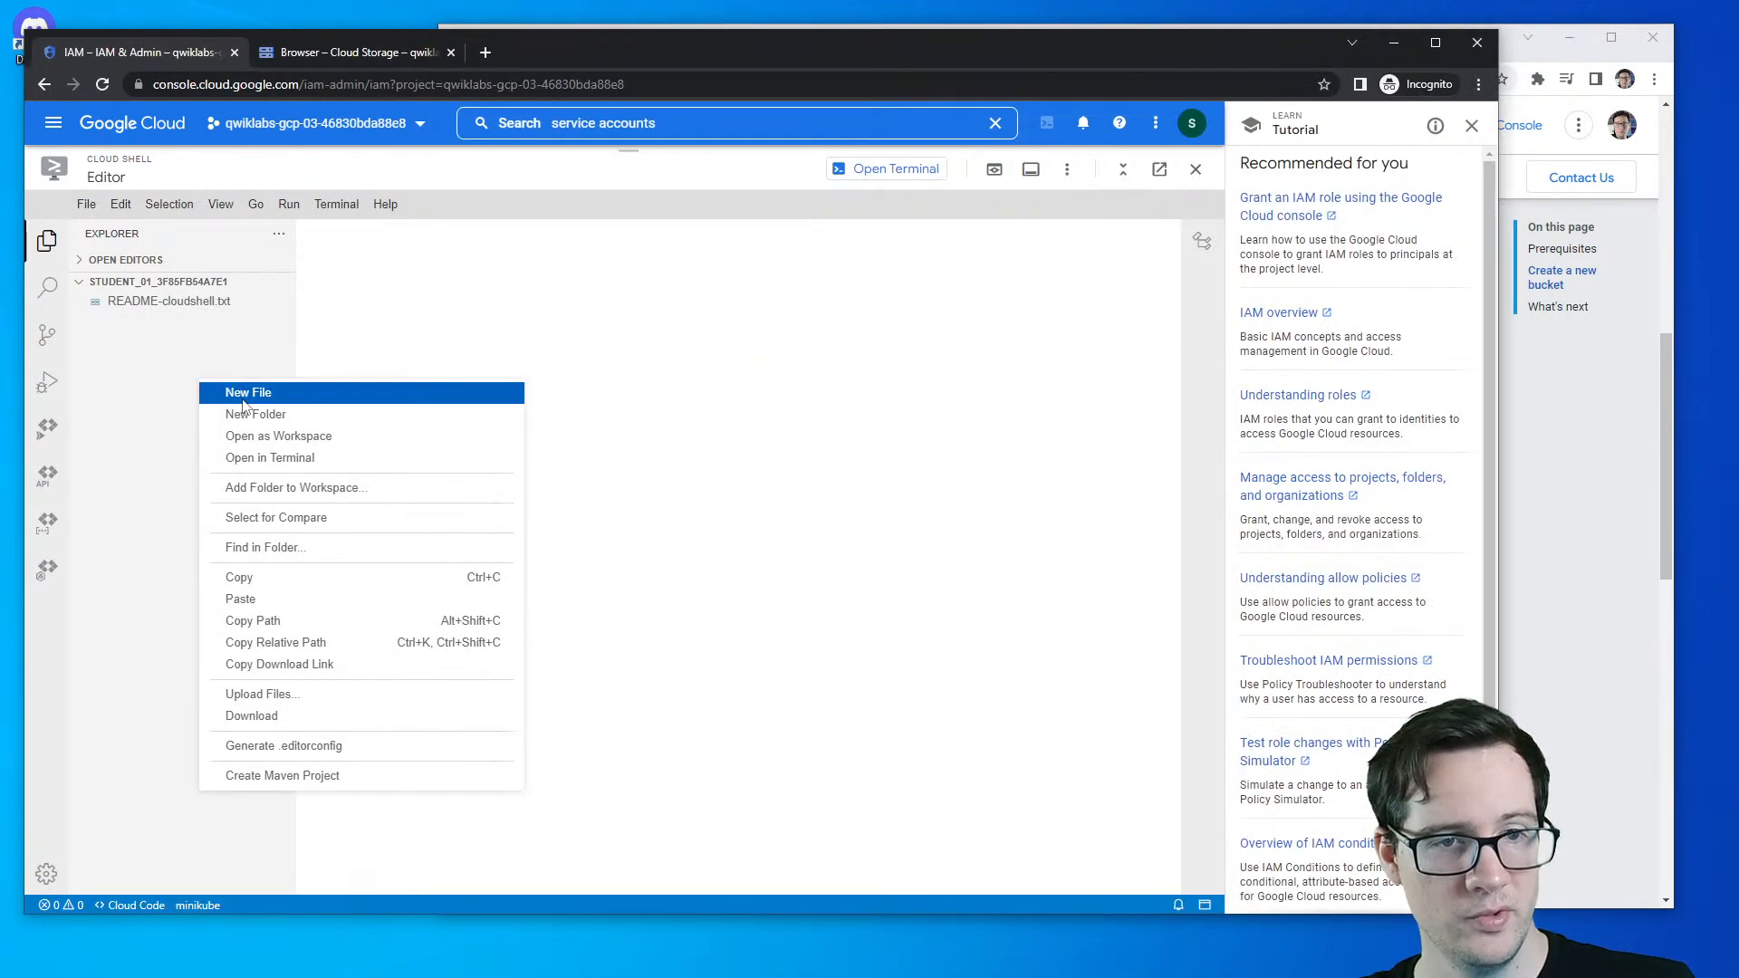
pyautogui.click(504, 463)
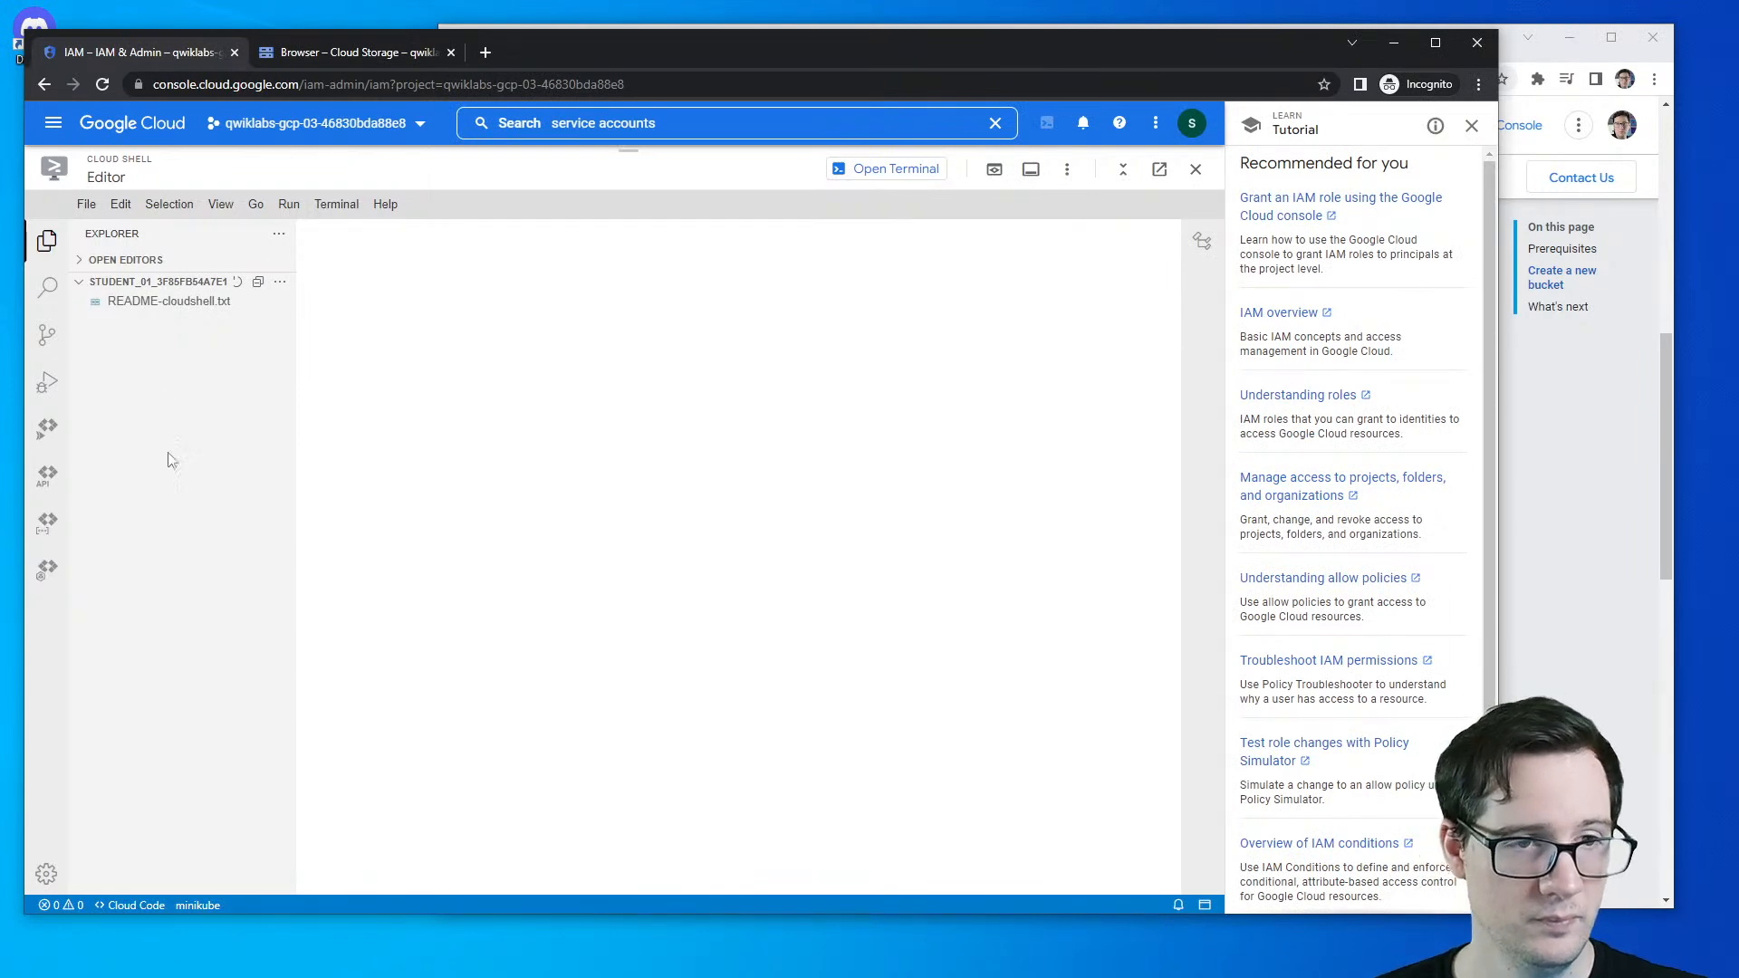
pyautogui.rightClick(195, 330)
pyautogui.click(216, 345)
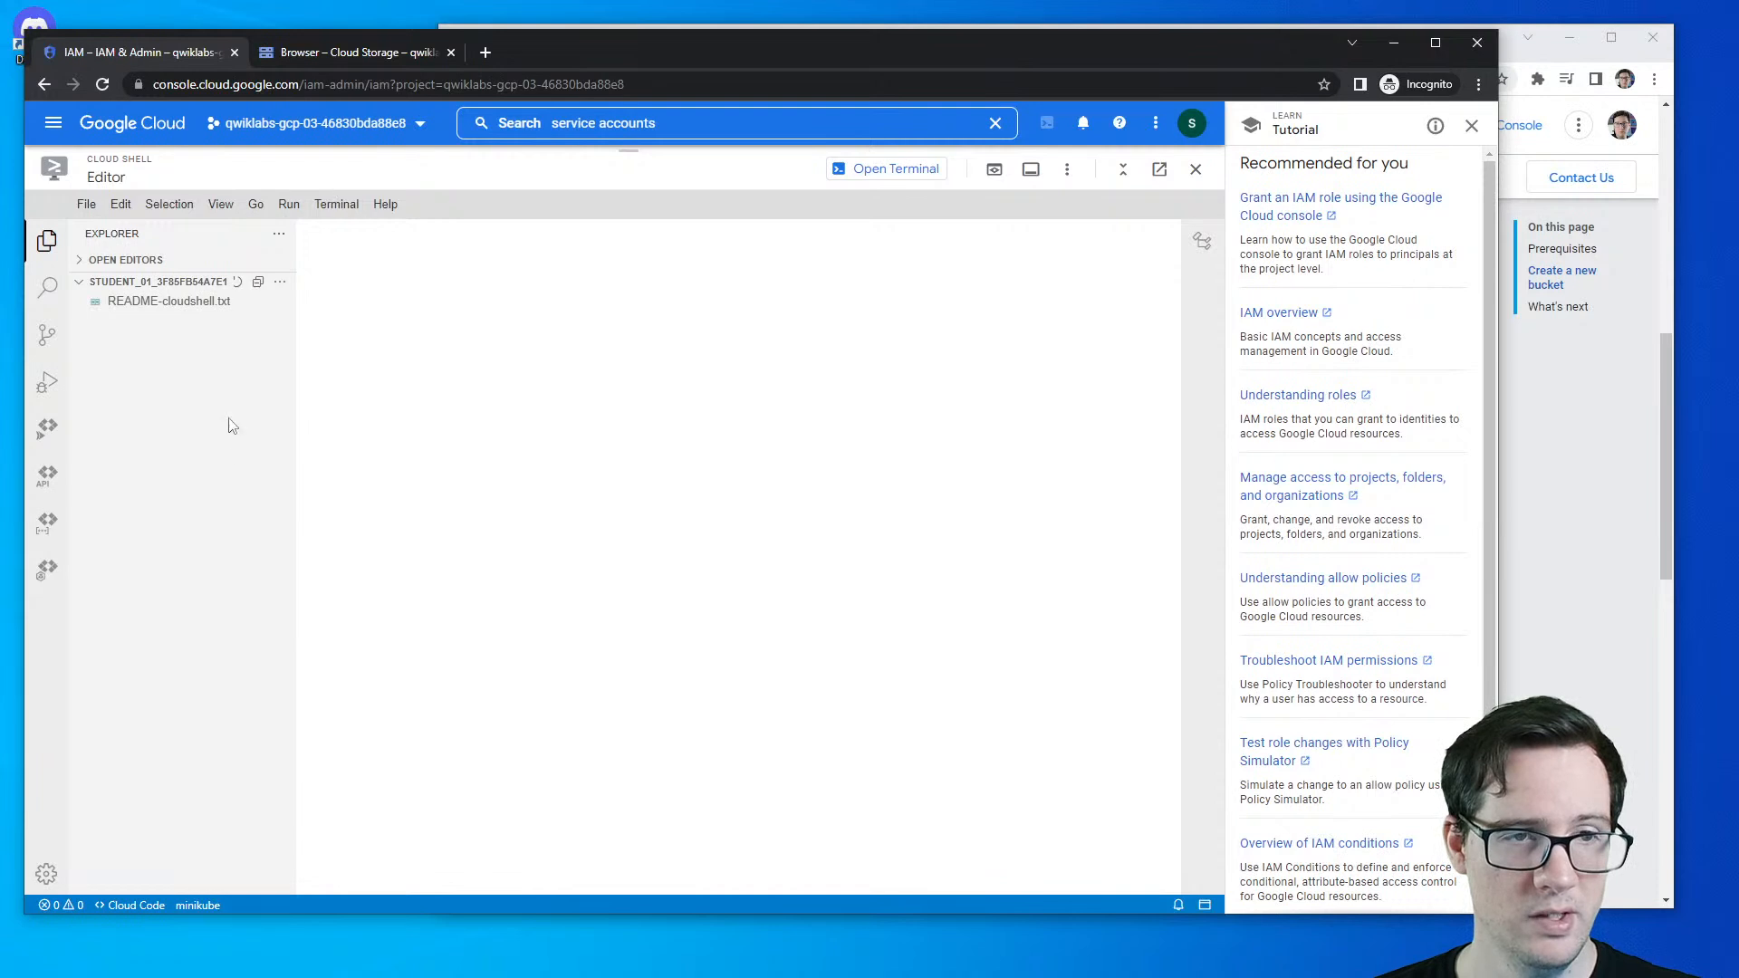
pyautogui.rightClick(181, 401)
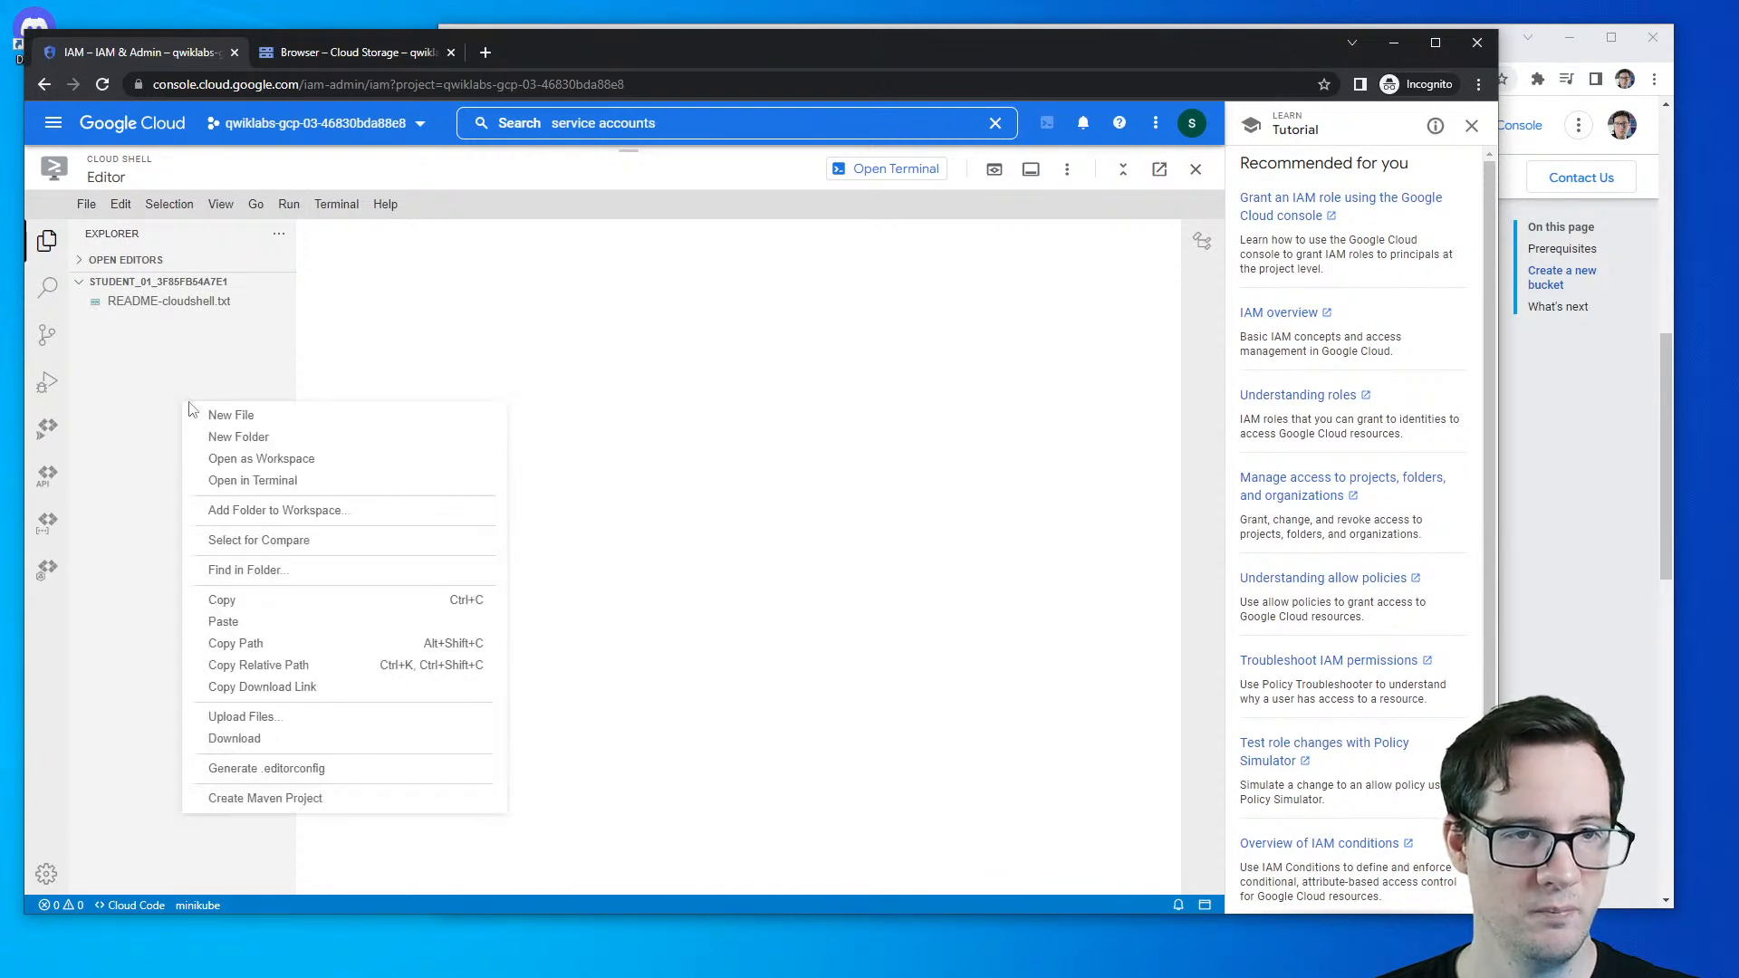
pyautogui.click(215, 418)
pyautogui.click(86, 204)
pyautogui.click(98, 232)
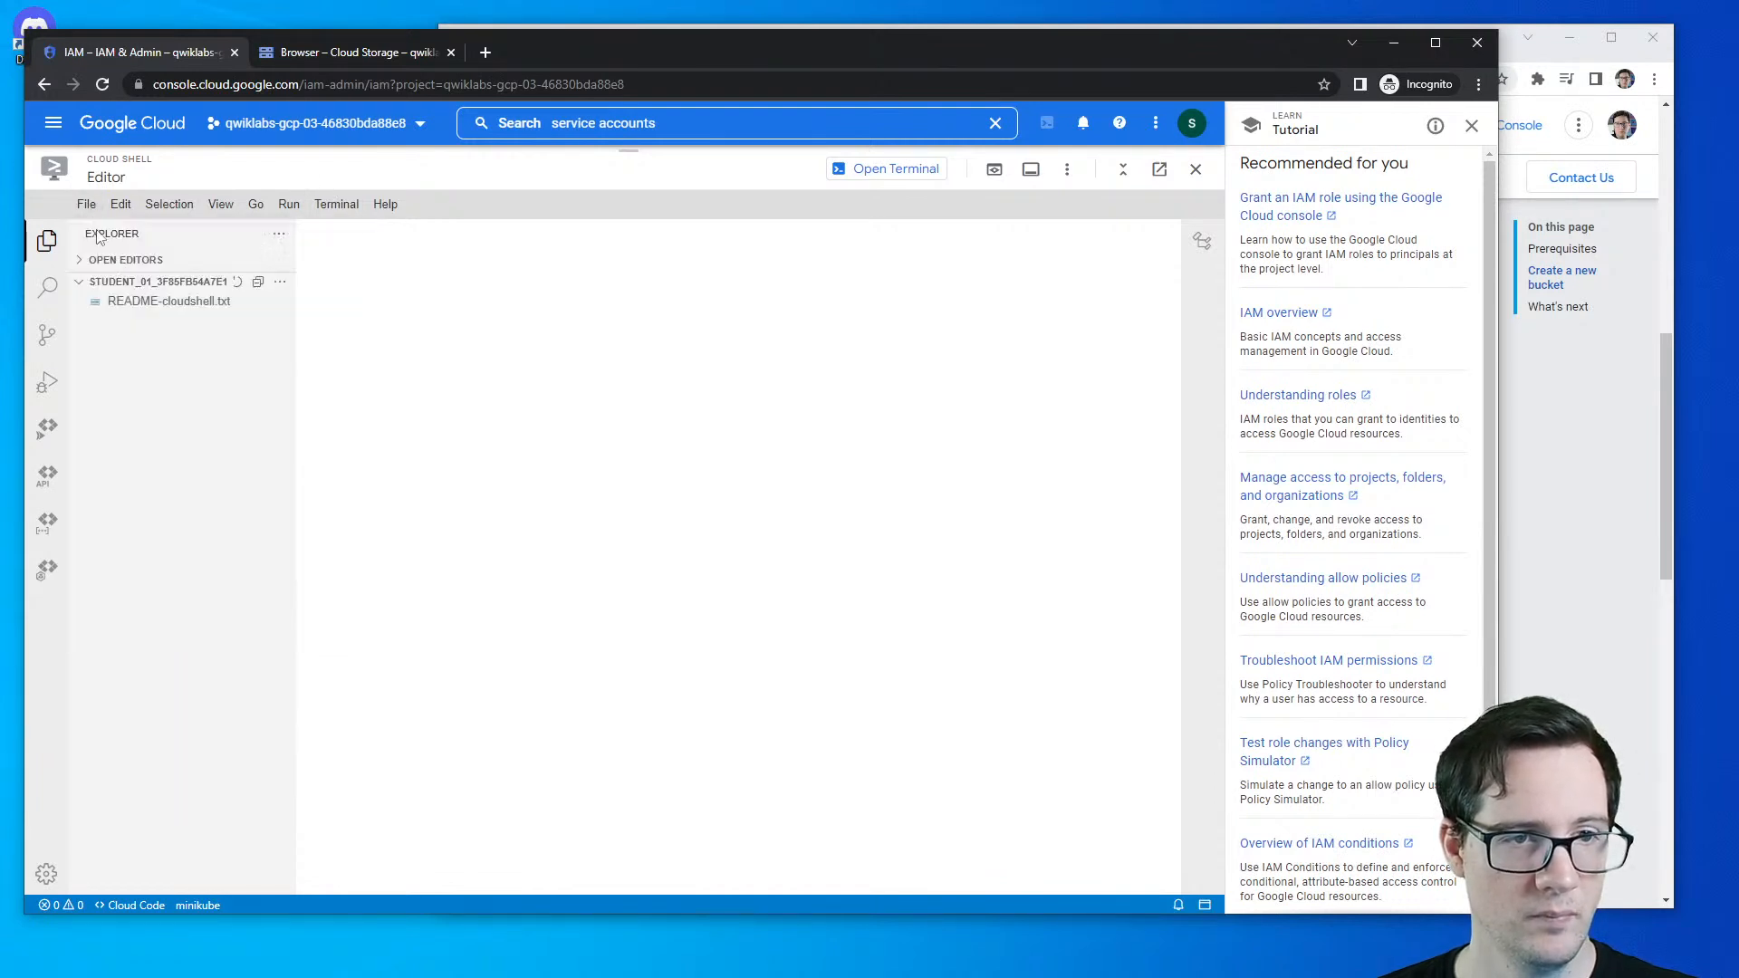
# - Close the Learn tutorial panel, expand the Cloud Shell Editor to full view and dismiss the New File dialog
pyautogui.click(1472, 126)
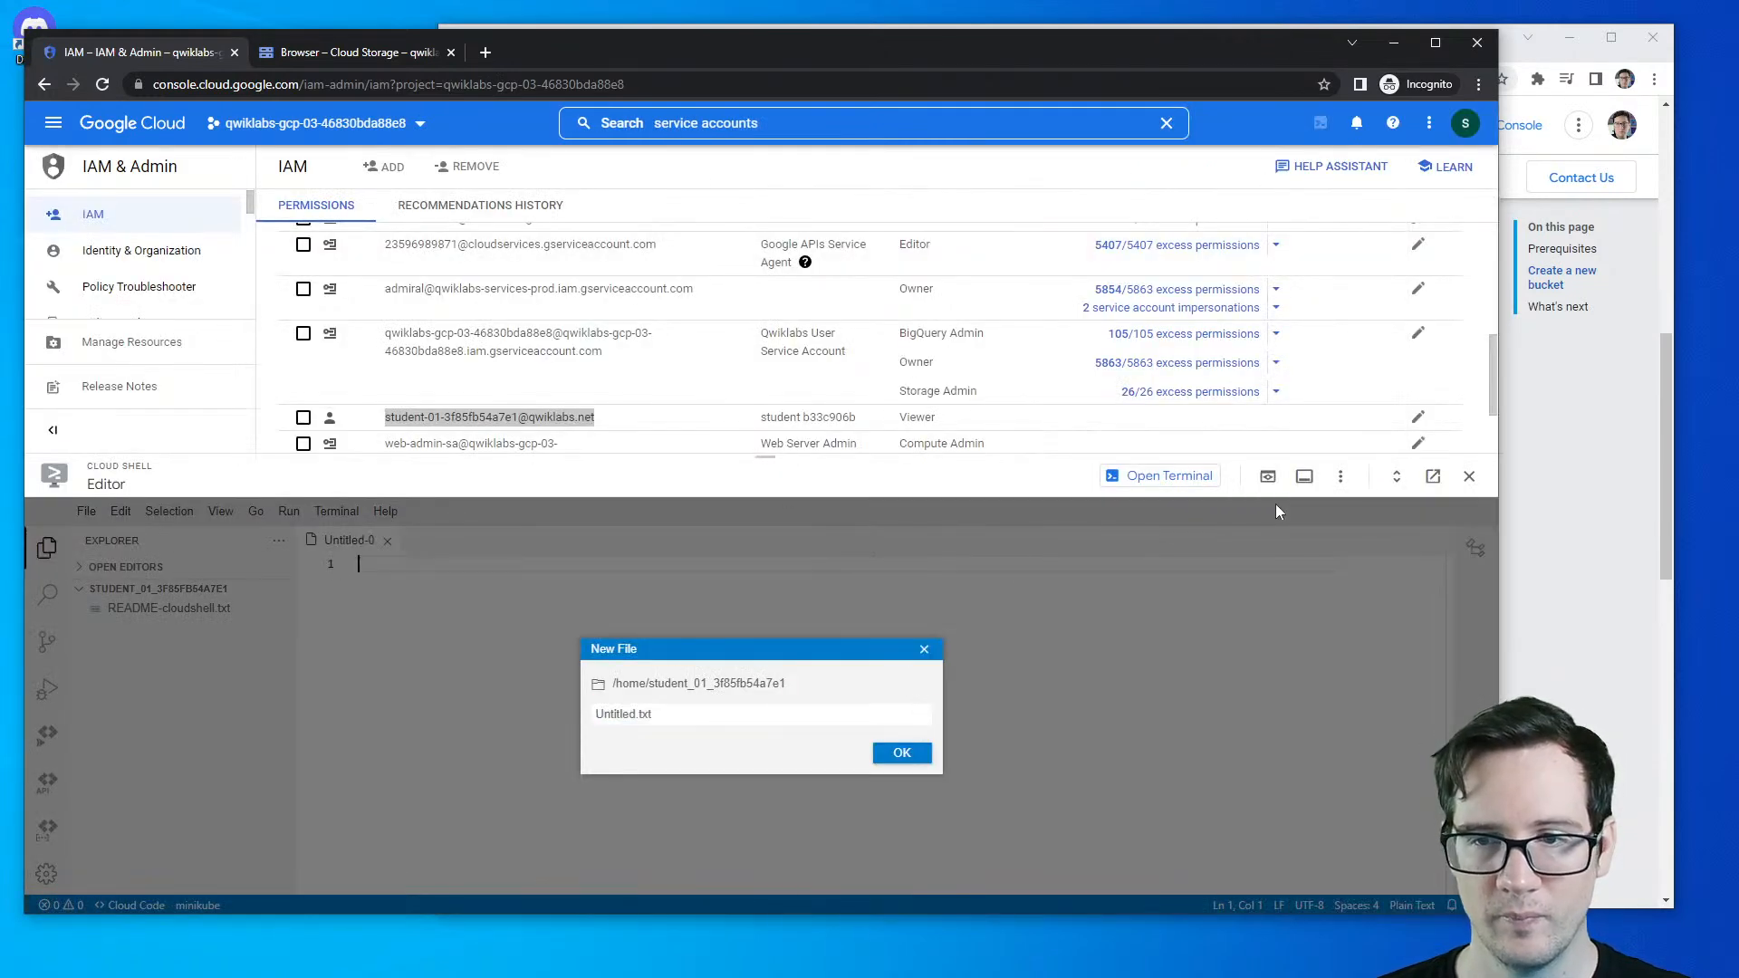
pyautogui.click(1396, 477)
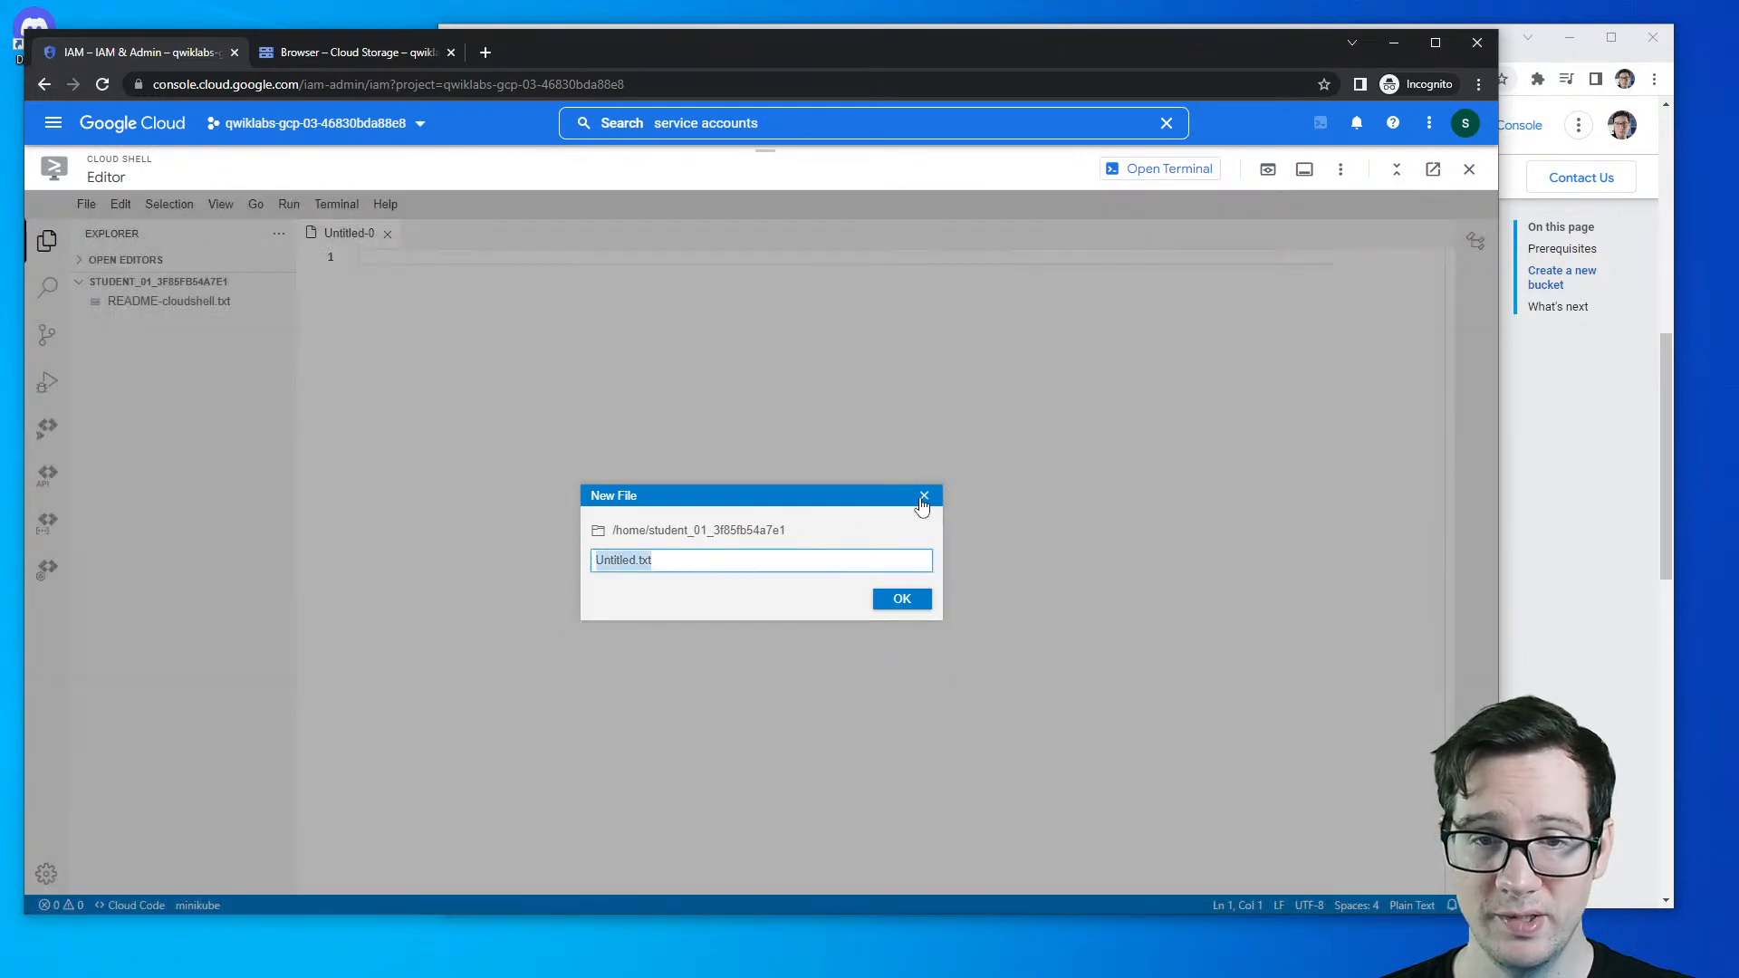
pyautogui.click(923, 497)
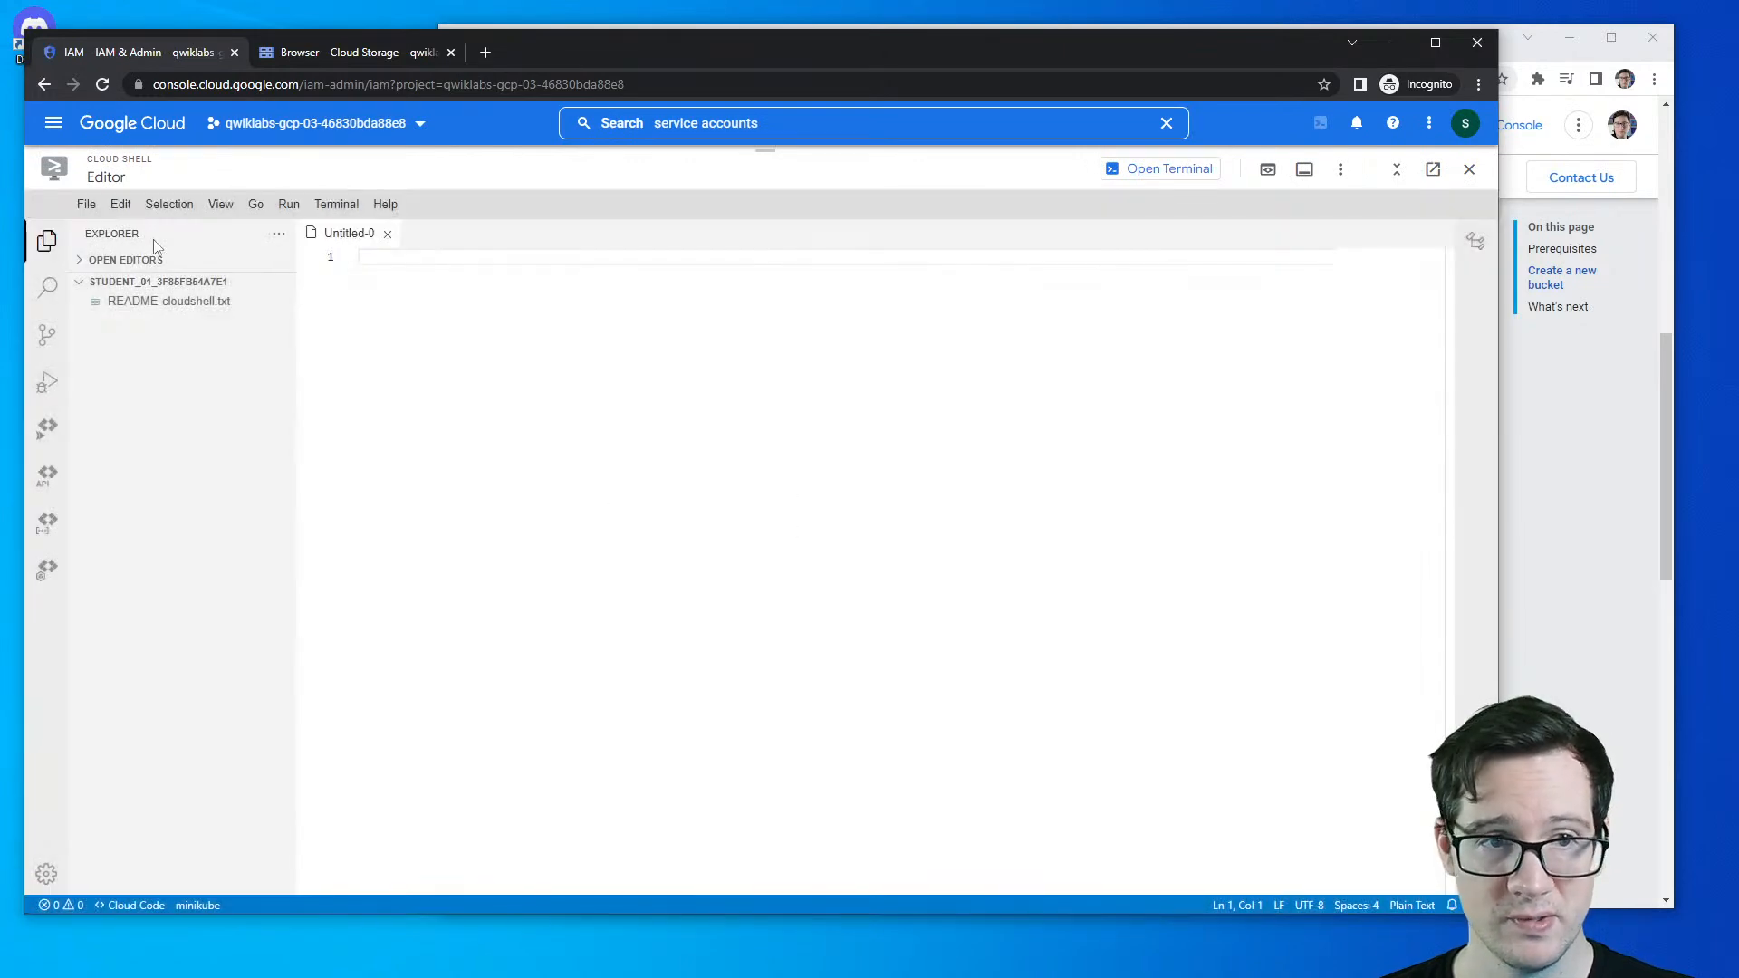
# - Create a new file named bucket.rb in the Cloud Shell home folder
pyautogui.click(87, 205)
pyautogui.click(118, 231)
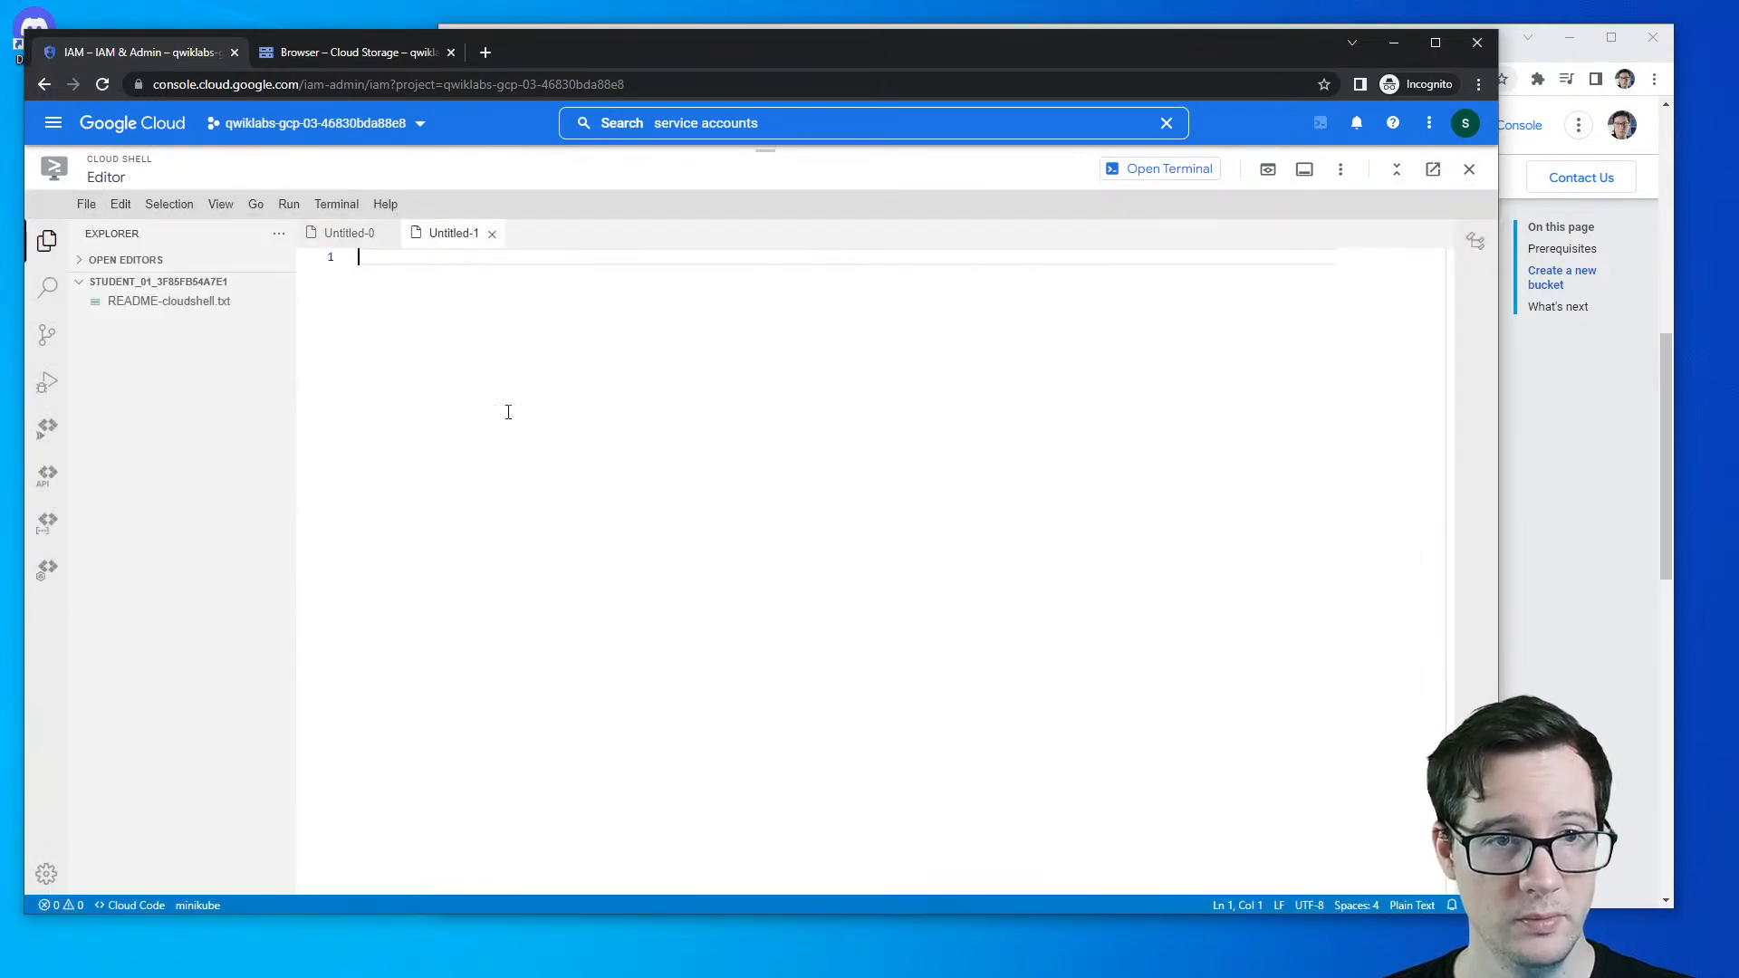
pyautogui.rightClick(225, 377)
pyautogui.click(271, 387)
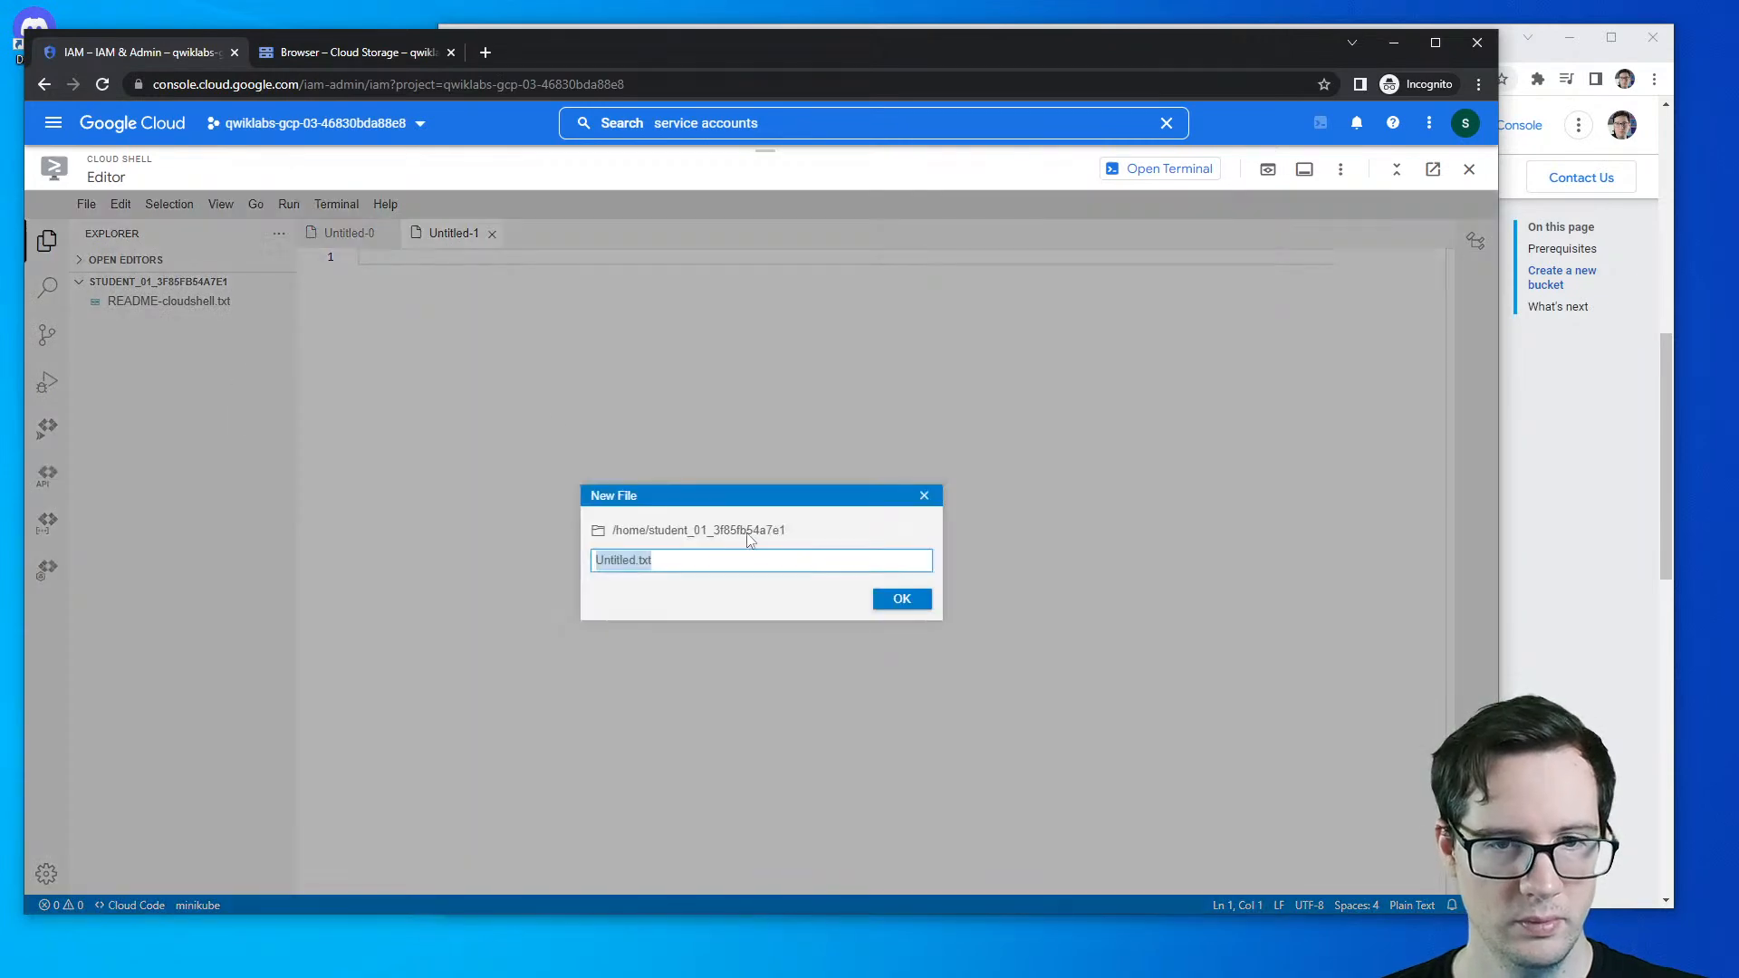
pyautogui.write('bucket.rb')
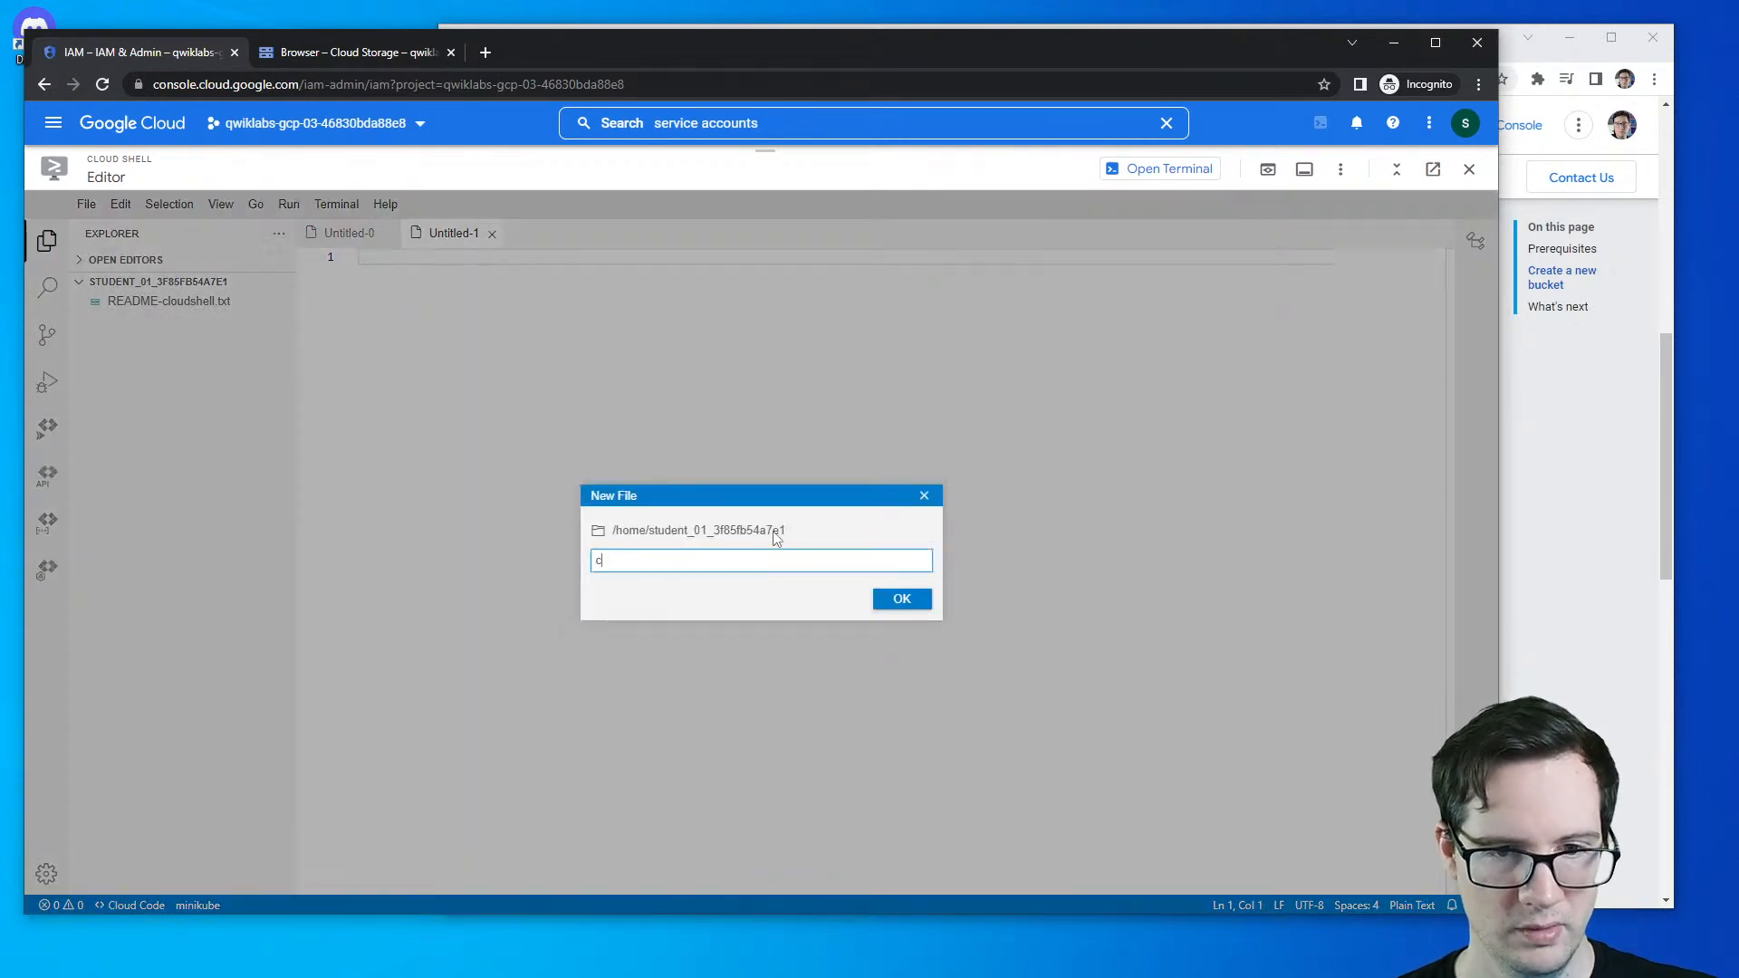
pyautogui.press('Return')
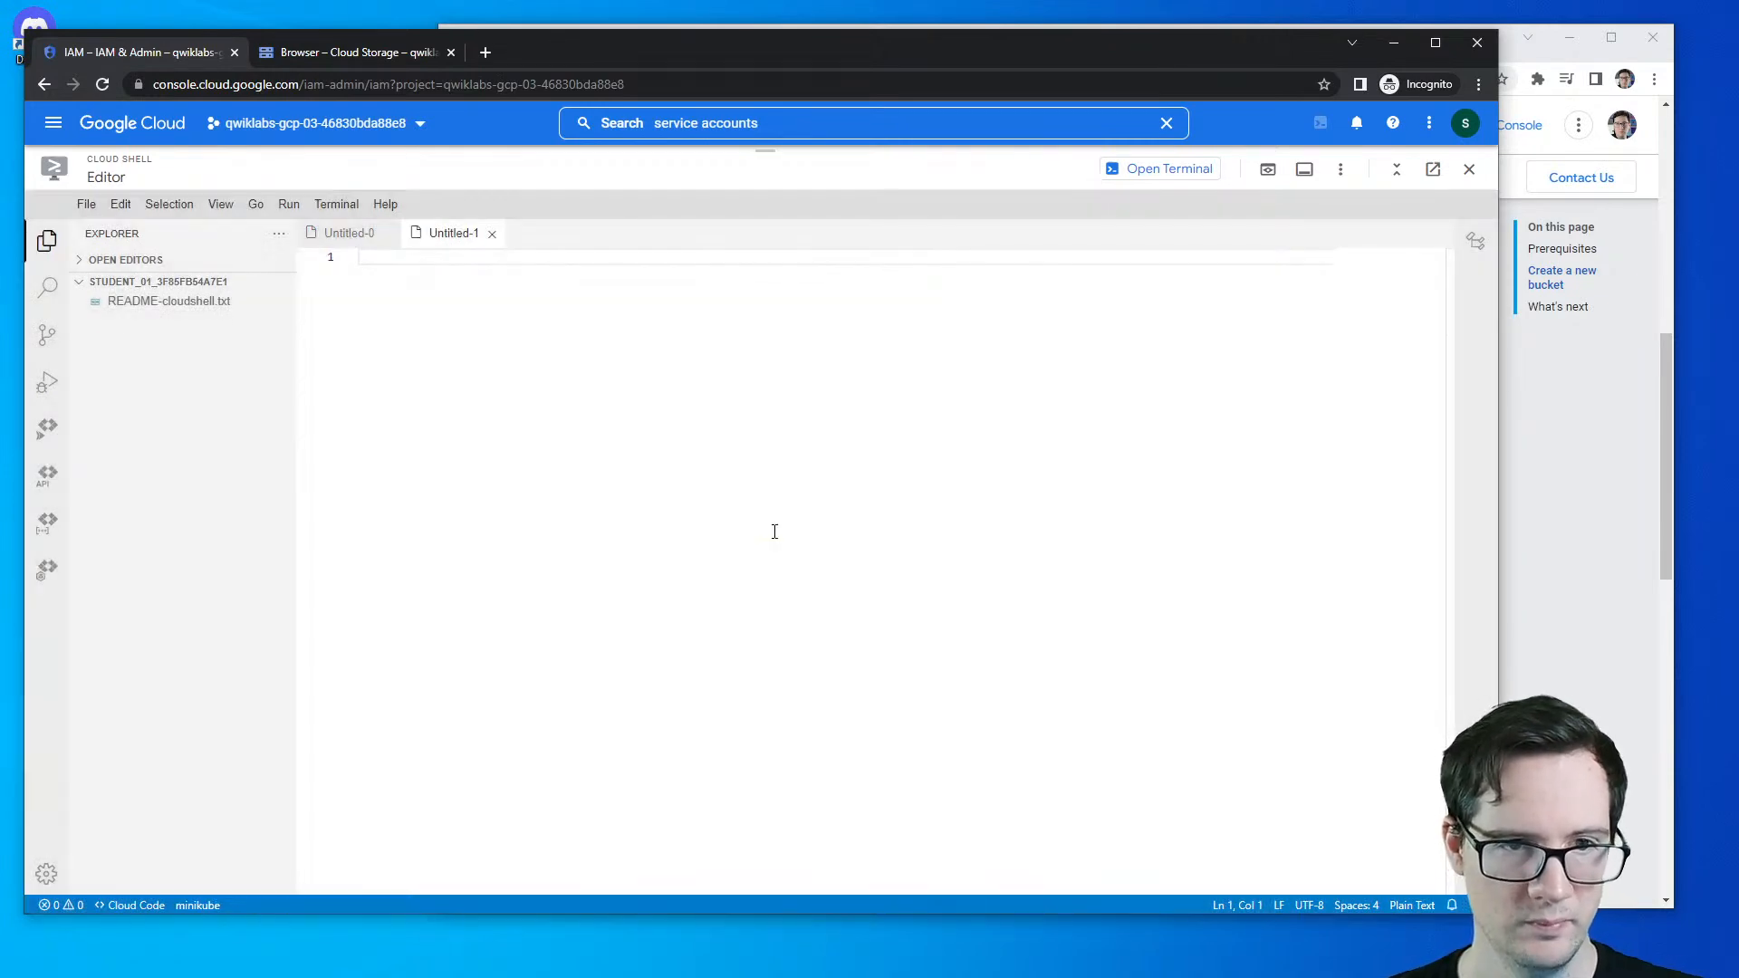
# - Copy the Ruby create_bucket_class_location sample from the bucket guide into bucket.rb and save the file
pyautogui.click(1556, 637)
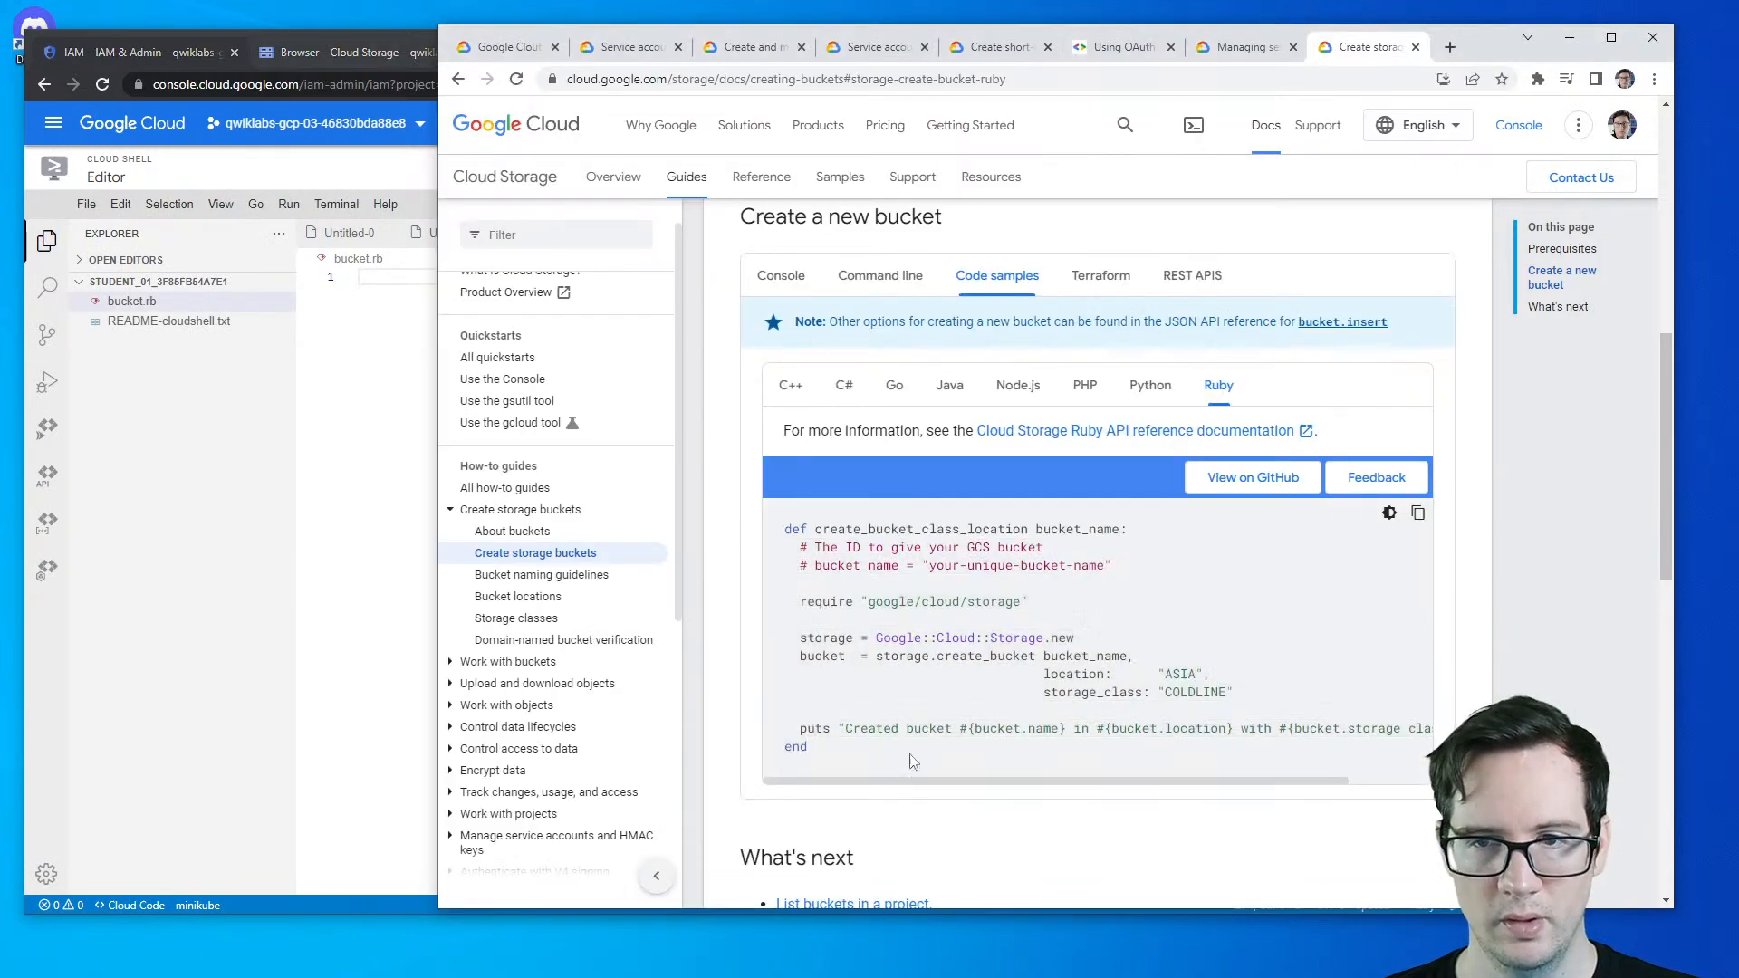
pyautogui.moveTo(865, 761); pyautogui.dragTo(776, 536)
pyautogui.hotkey('ctrl', 'c')
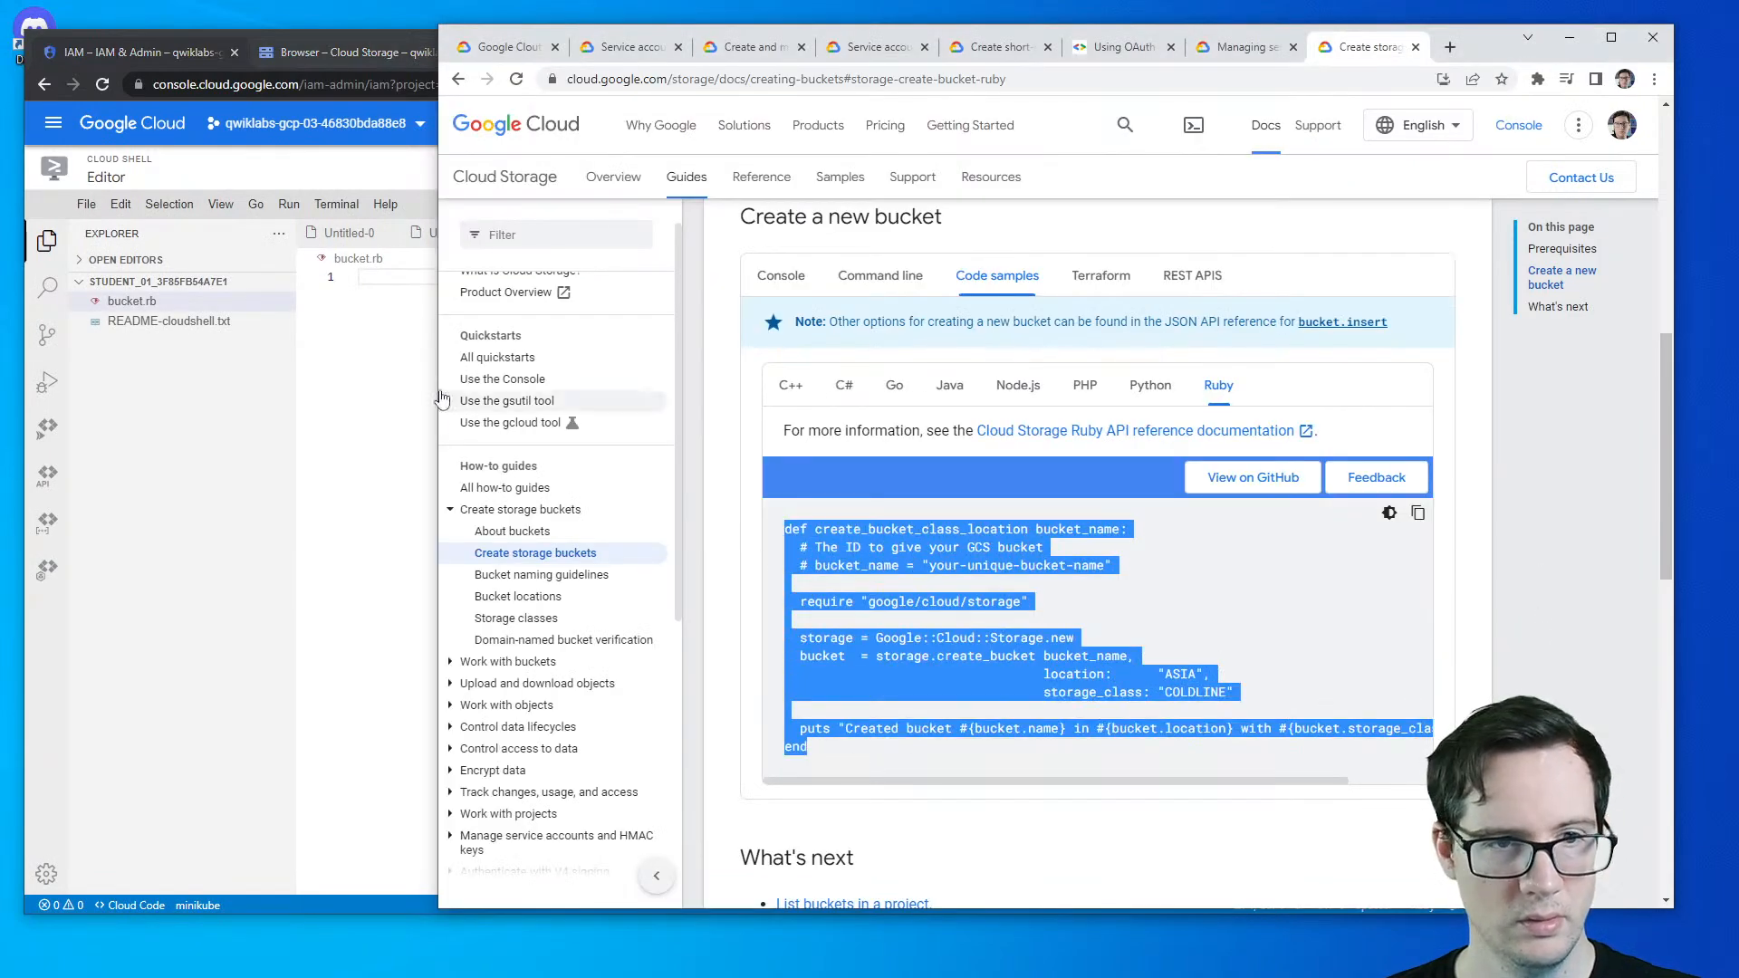
pyautogui.click(419, 296)
pyautogui.rightClick(420, 298)
pyautogui.click(518, 756)
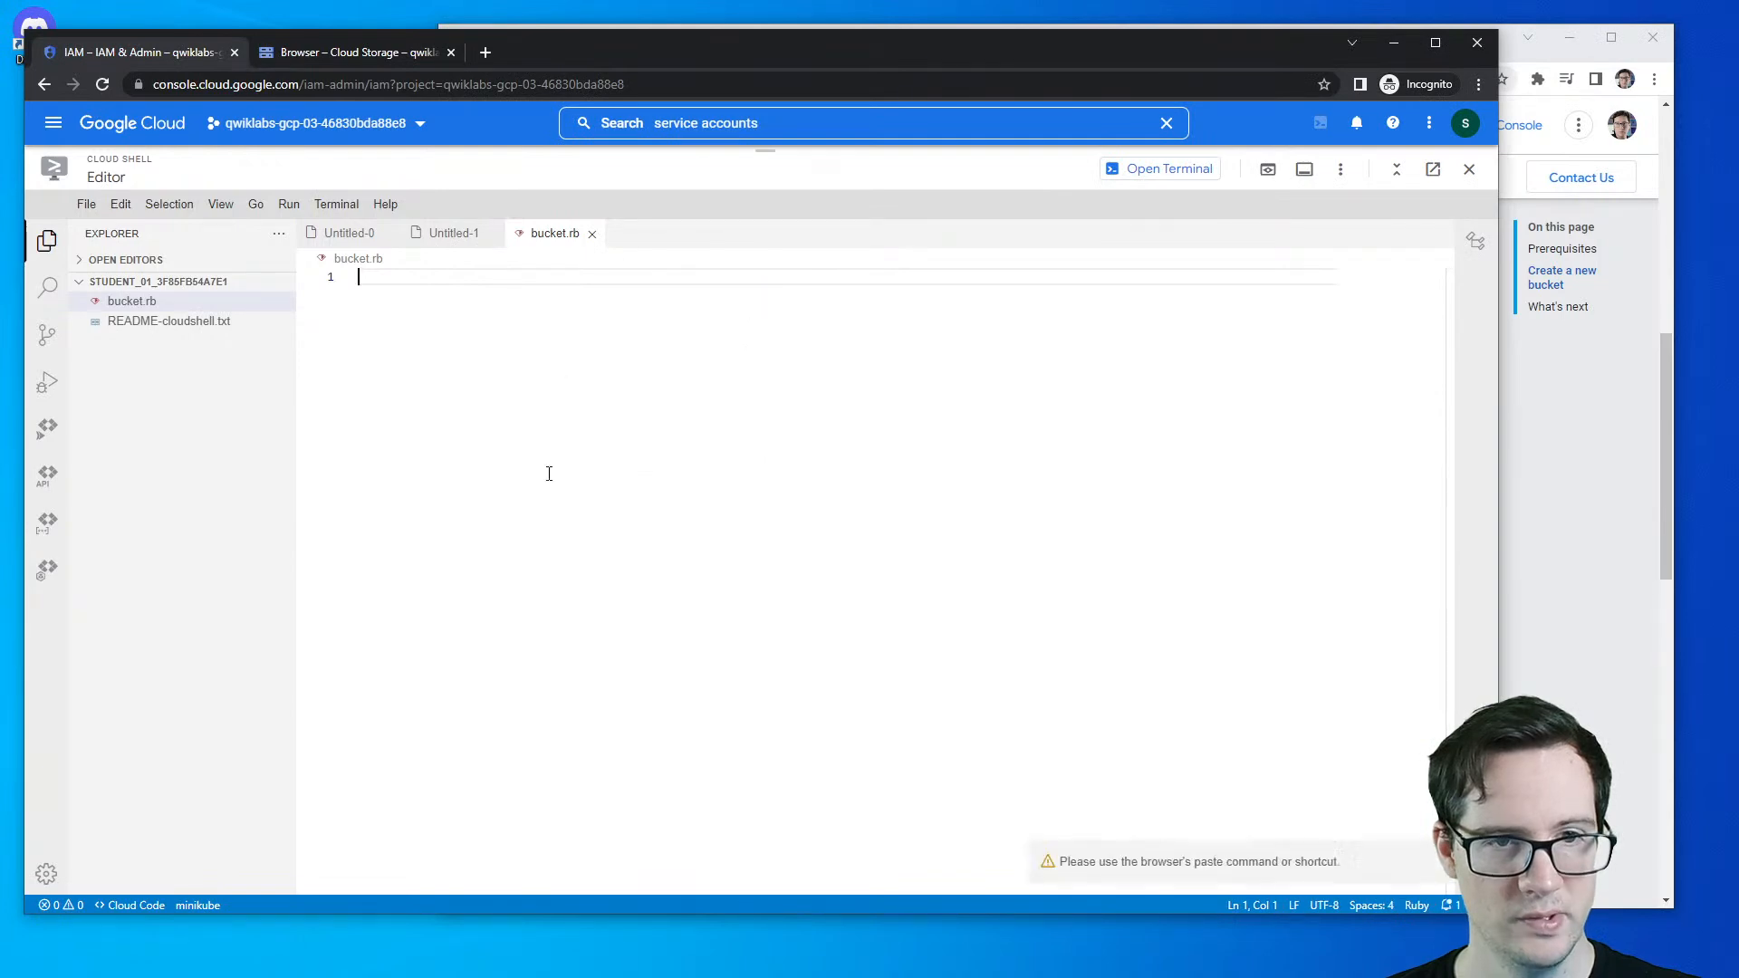
pyautogui.click(131, 300)
pyautogui.click(550, 311)
pyautogui.hotkey('ctrl', 'v')
pyautogui.hotkey('ctrl', 's')
pyautogui.click(461, 345)
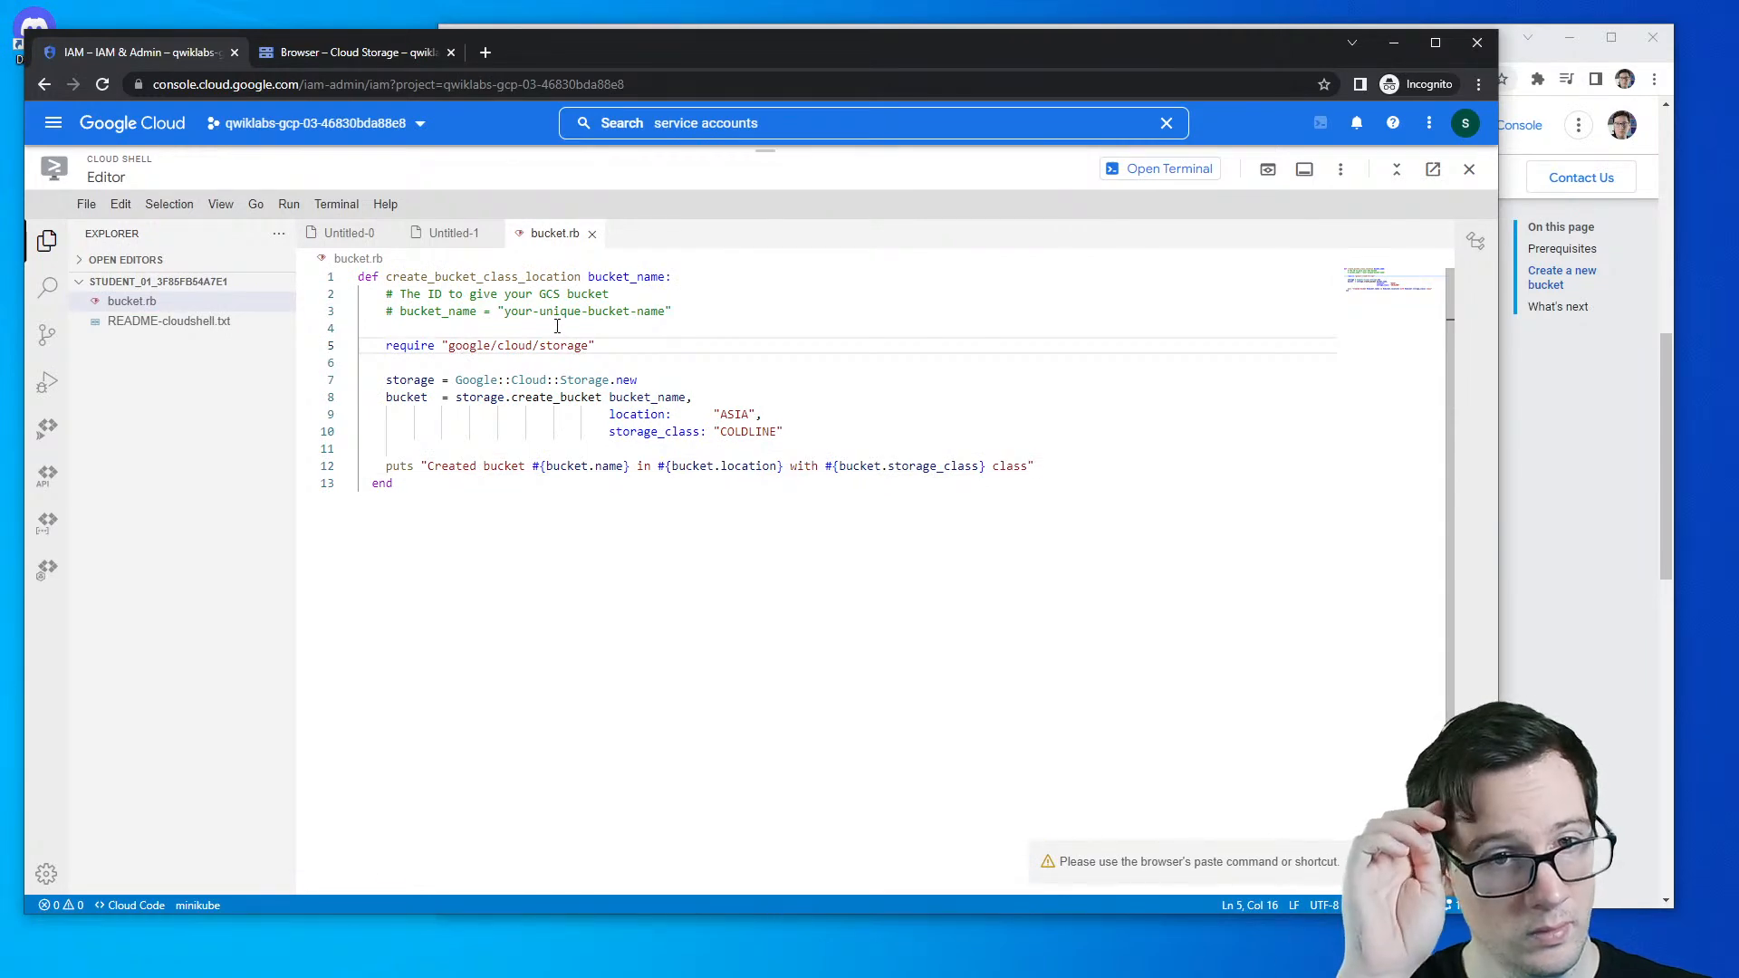
# - Open the Ruby bucket sample's GitHub source in a new tab and look through the complete file
pyautogui.click(1568, 553)
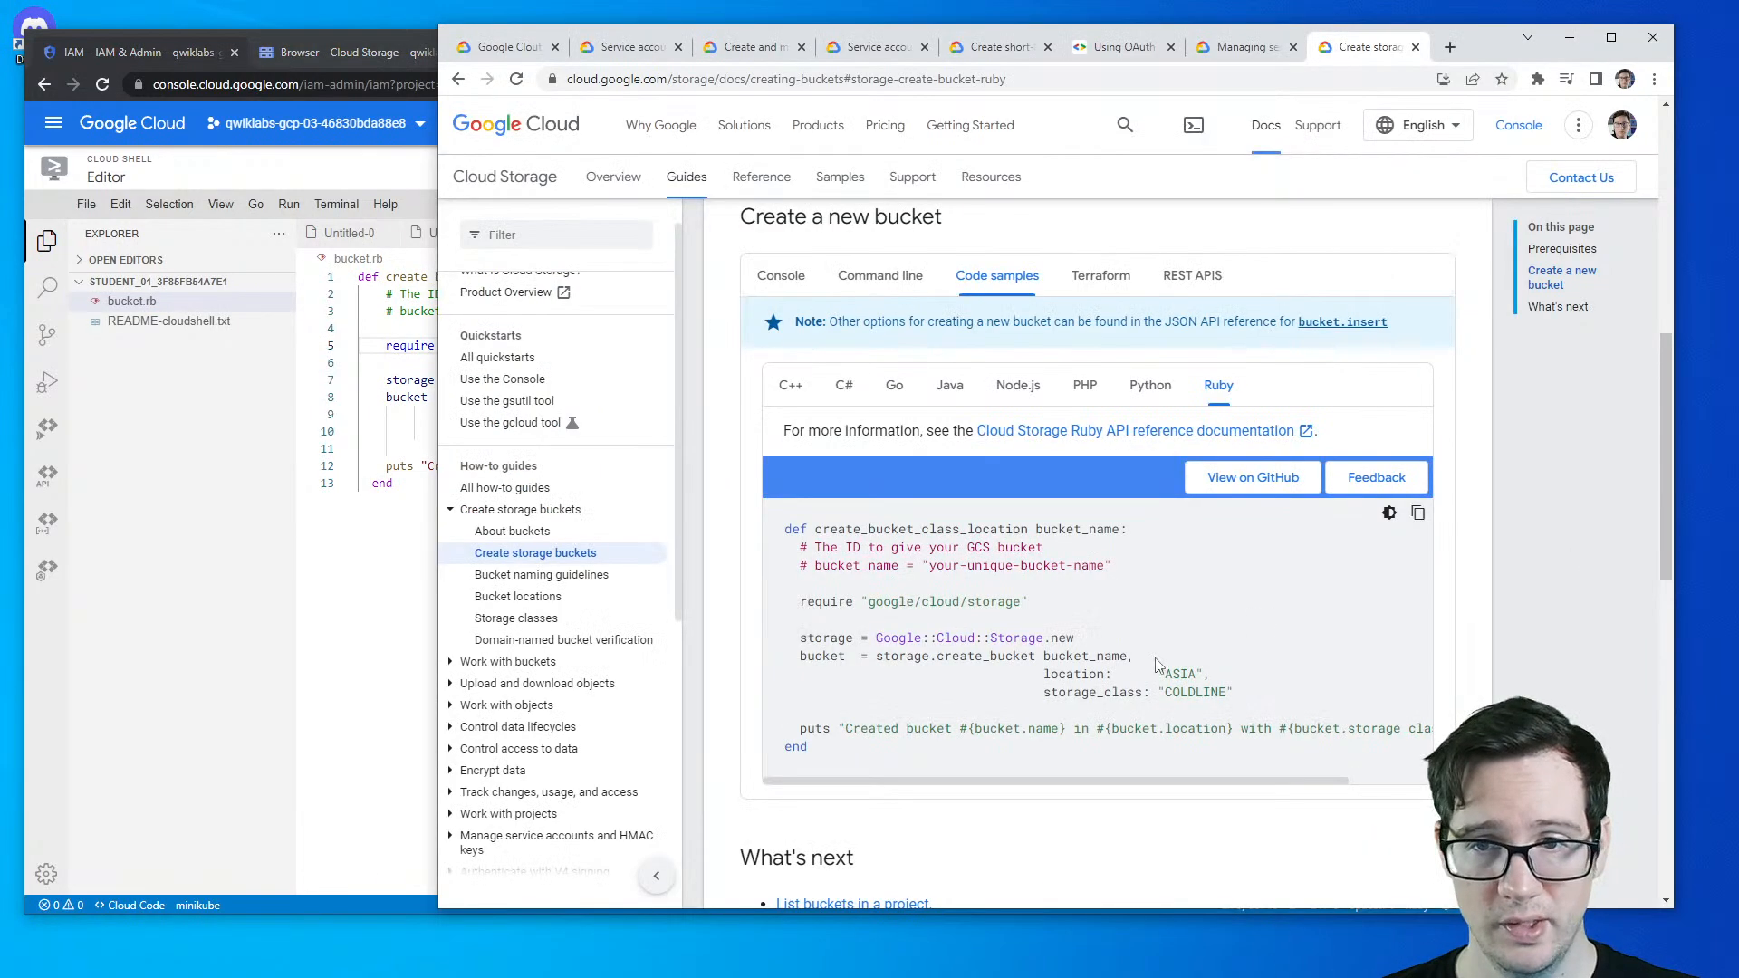
pyautogui.rightClick(1271, 475)
pyautogui.click(1294, 486)
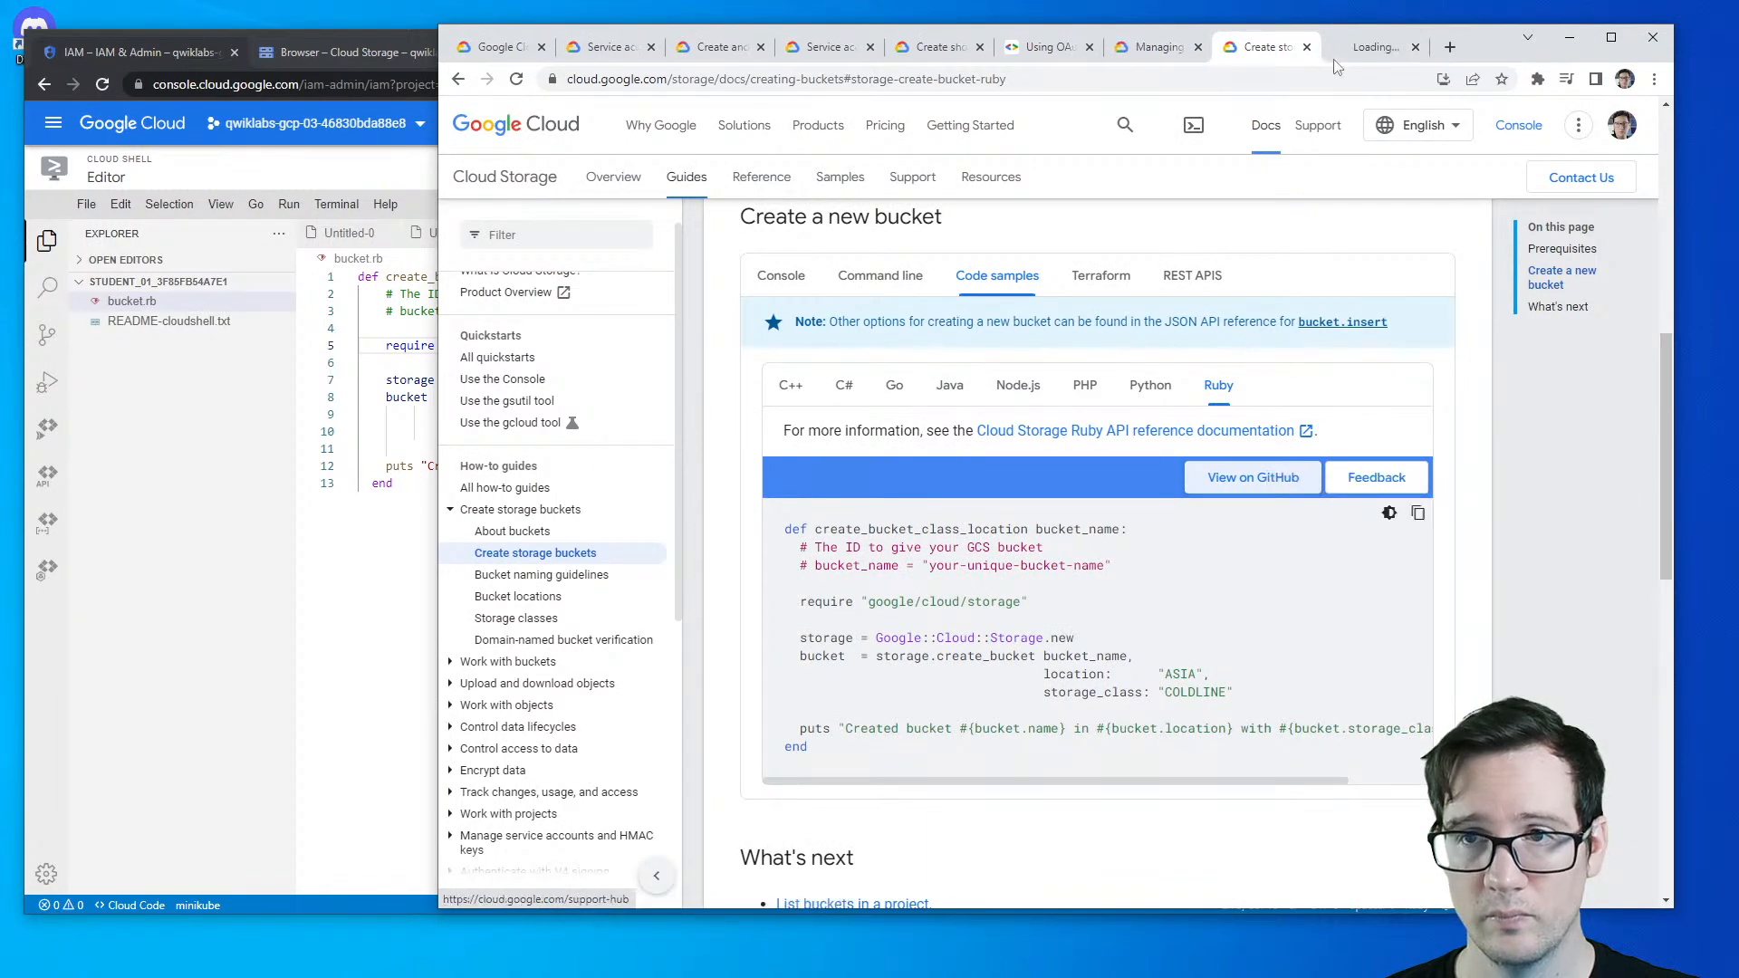
pyautogui.click(1372, 47)
pyautogui.scroll(-4, 700, 756)
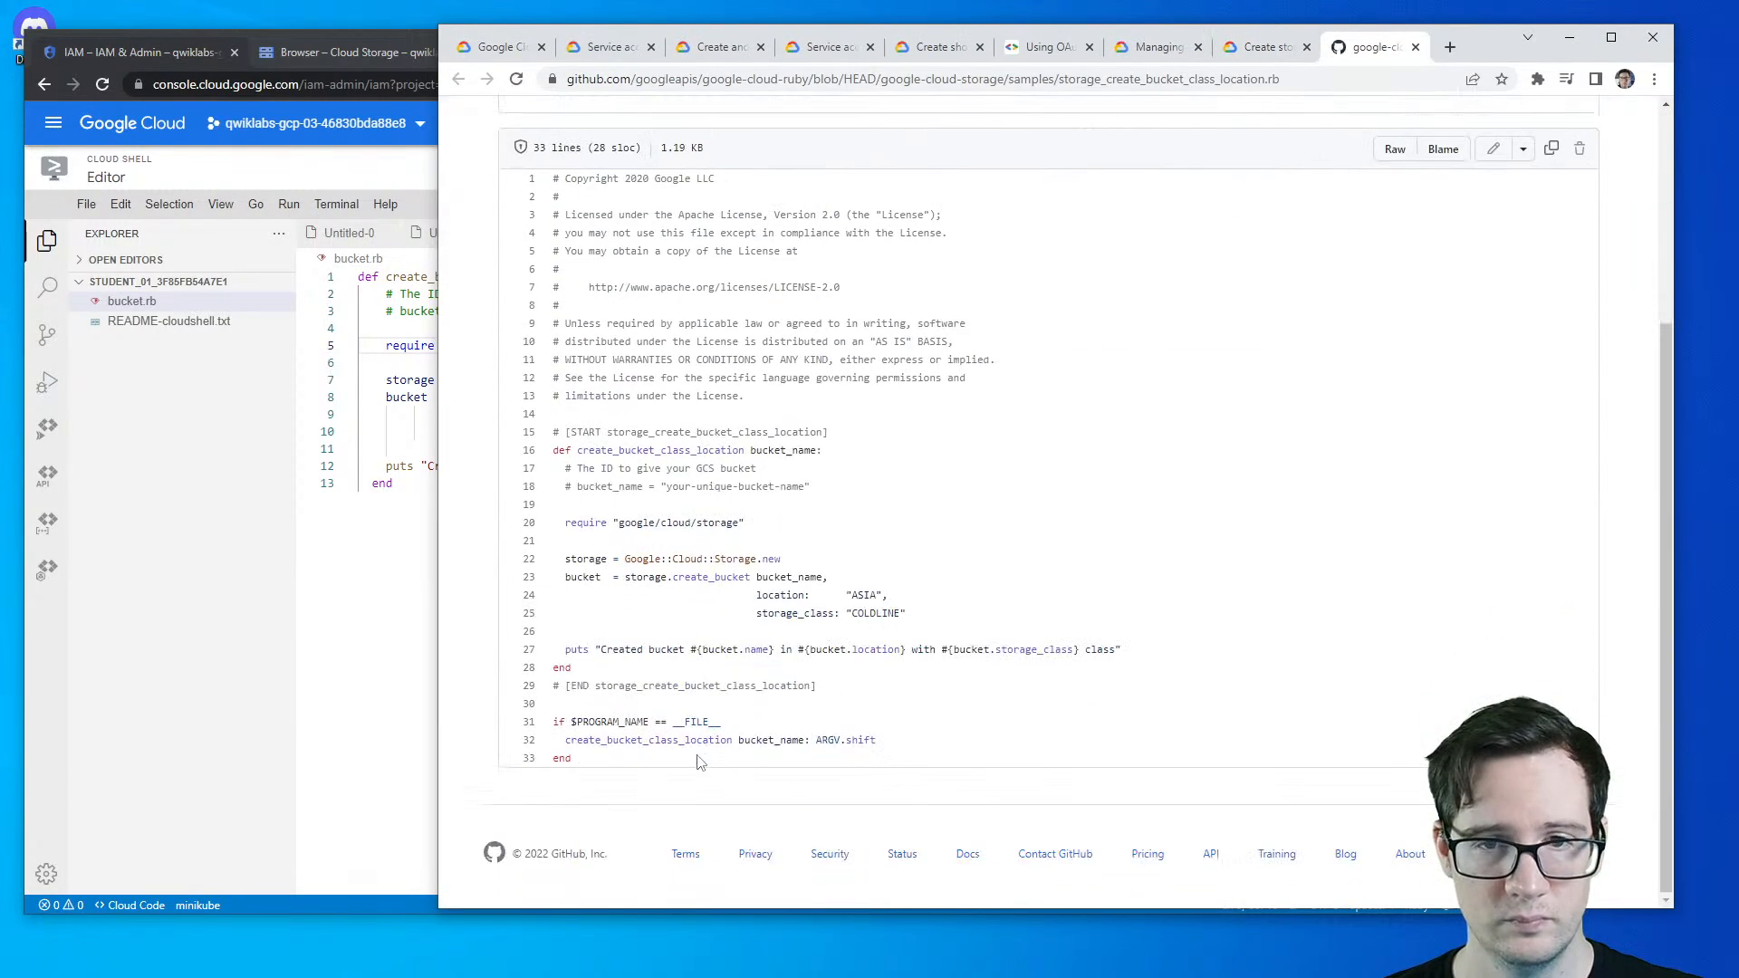
# - Open the google-cloud-ruby repository root and read the README section on using the client libraries
pyautogui.scroll(4, 702, 769)
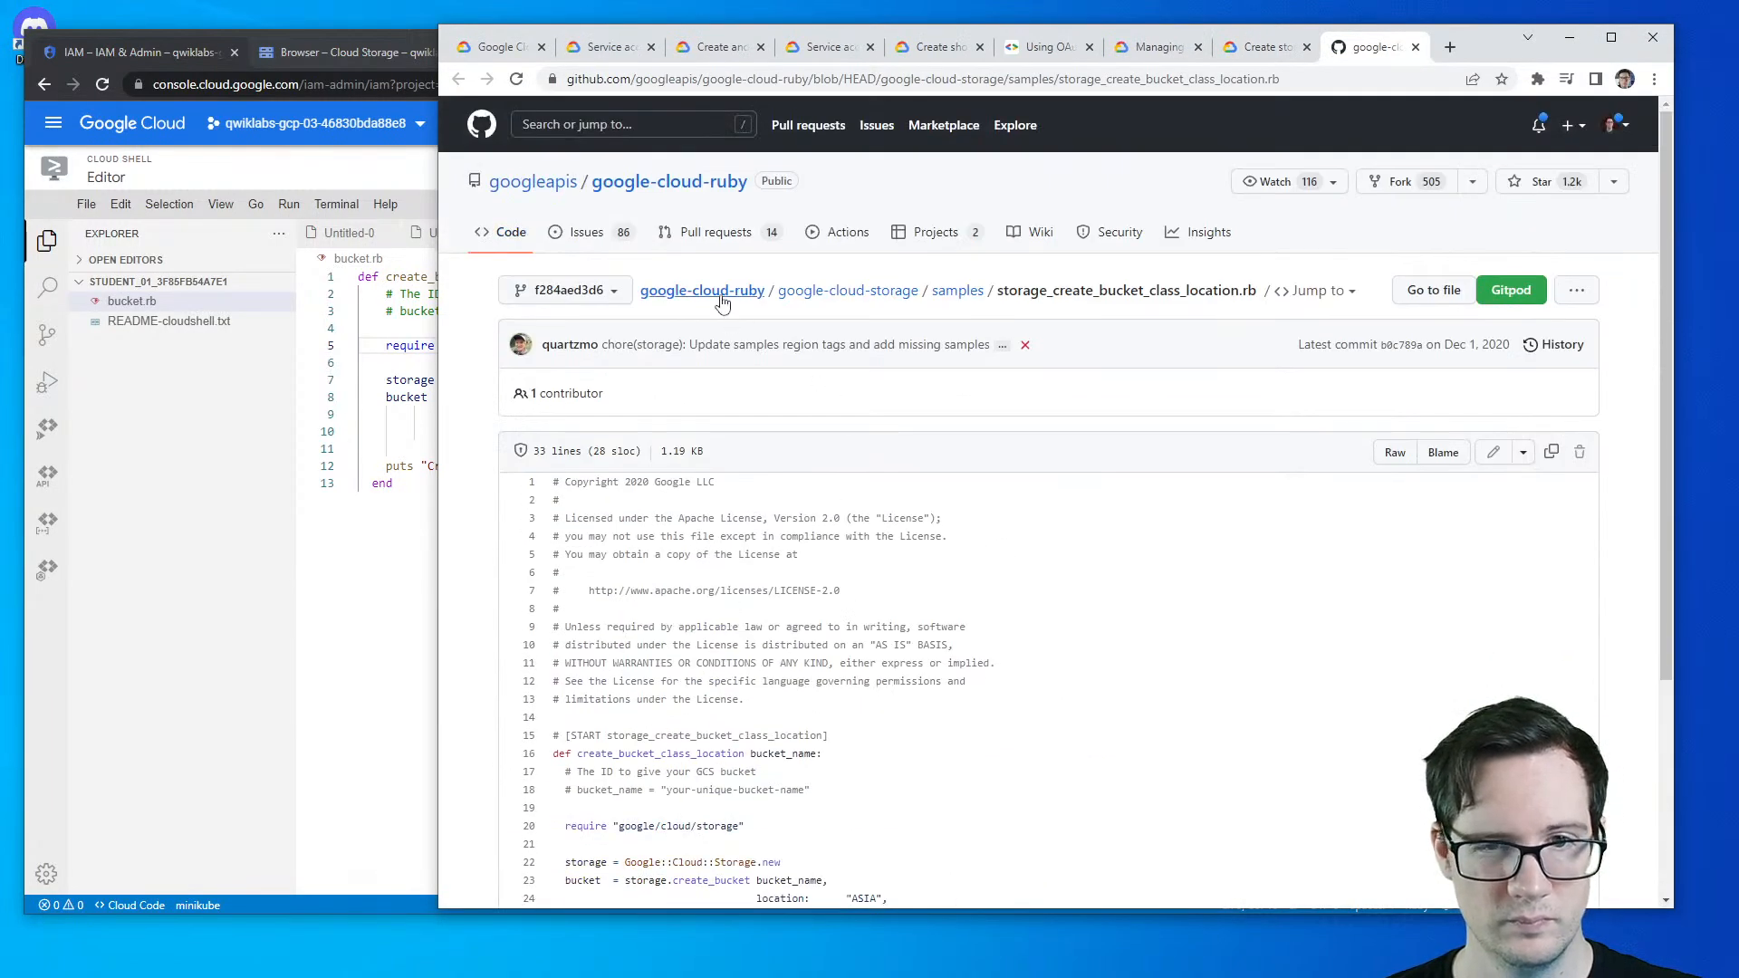
pyautogui.hotkey('alt', 'Left')
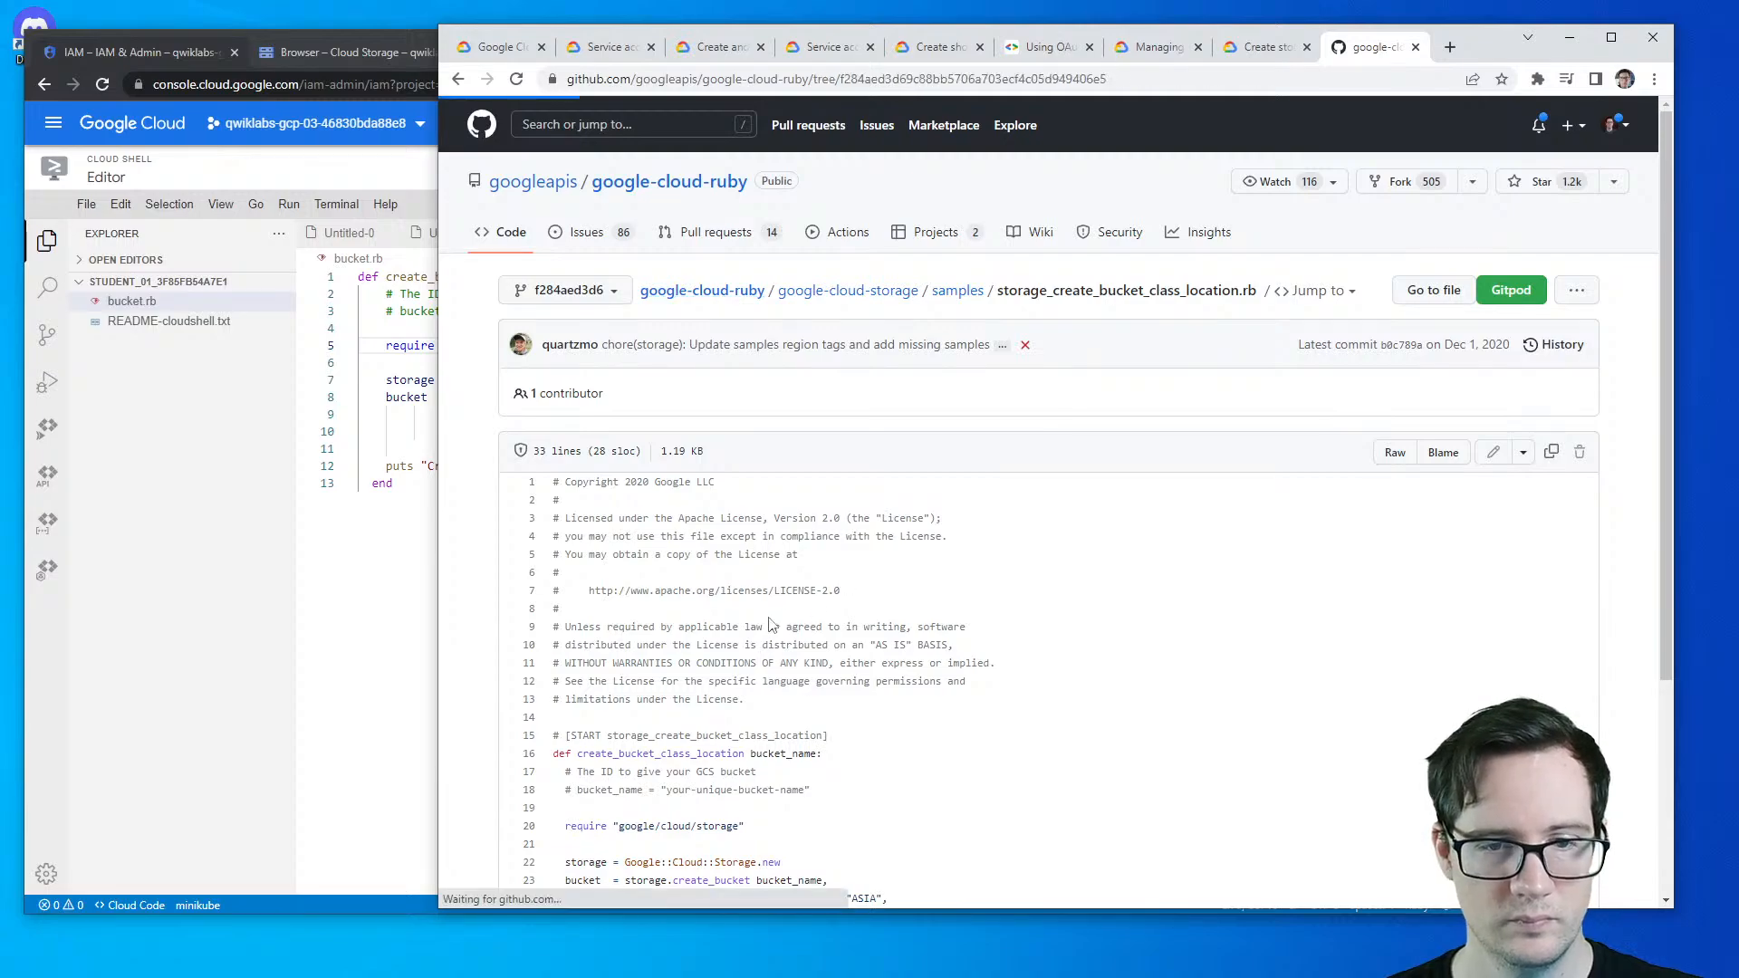
pyautogui.scroll(-15, 765, 618)
pyautogui.scroll(-20, 765, 619)
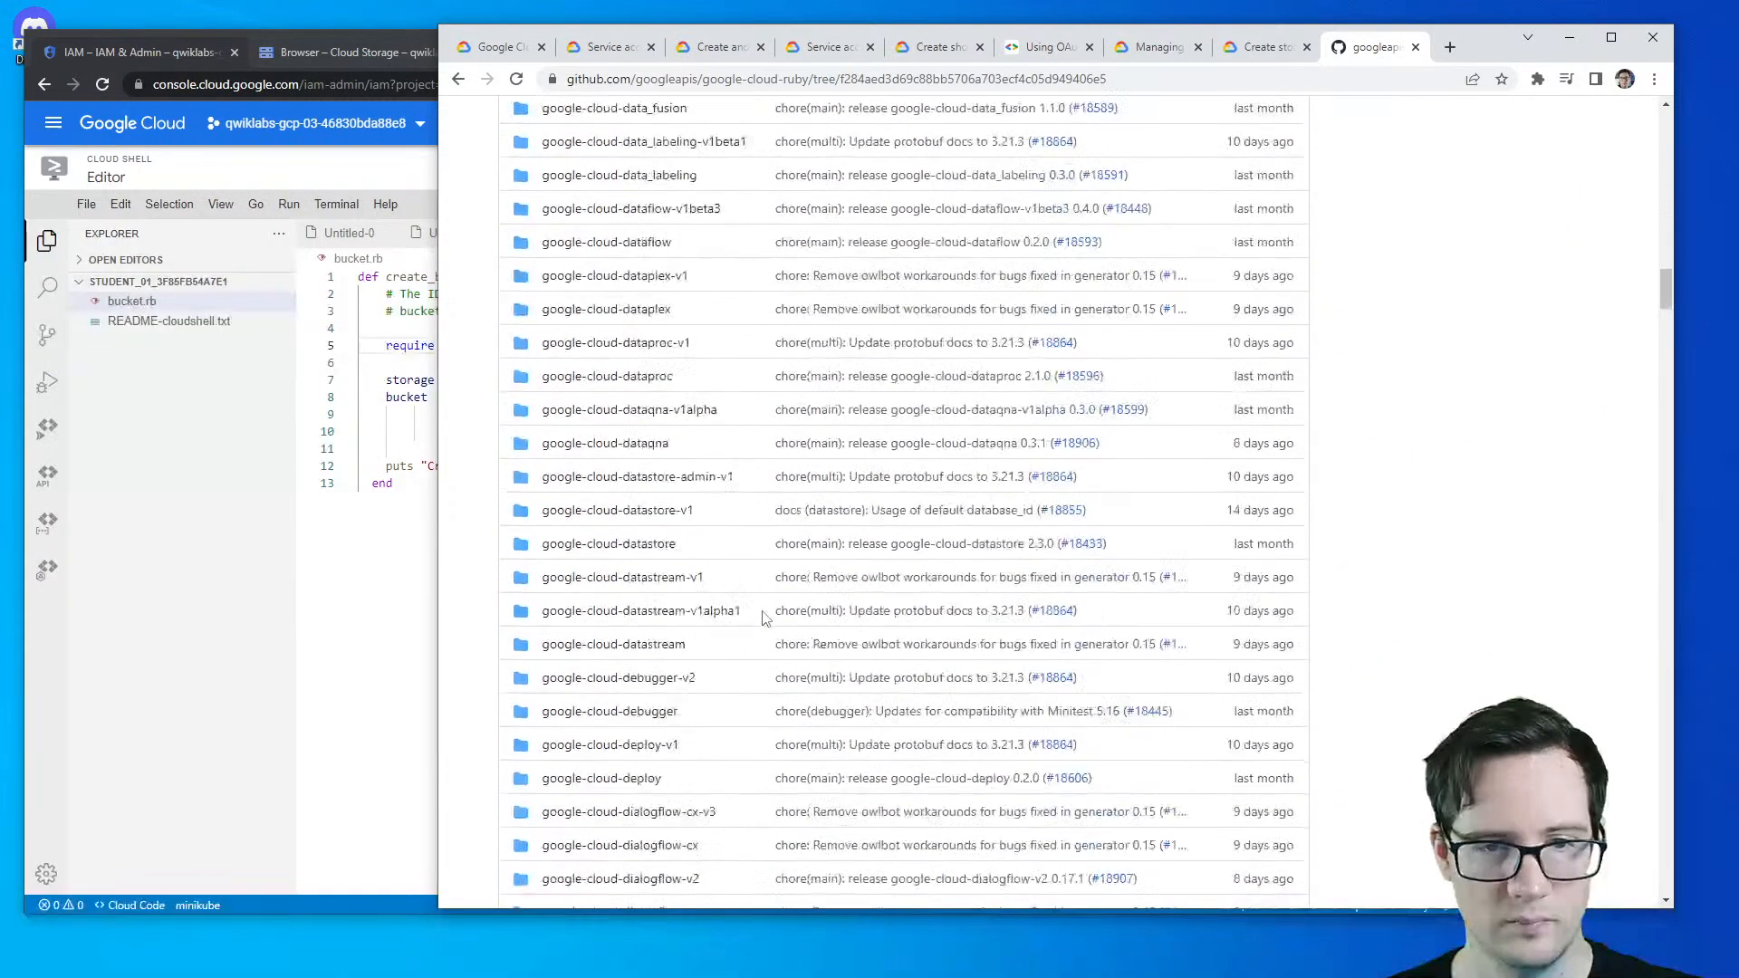
pyautogui.scroll(-20, 765, 618)
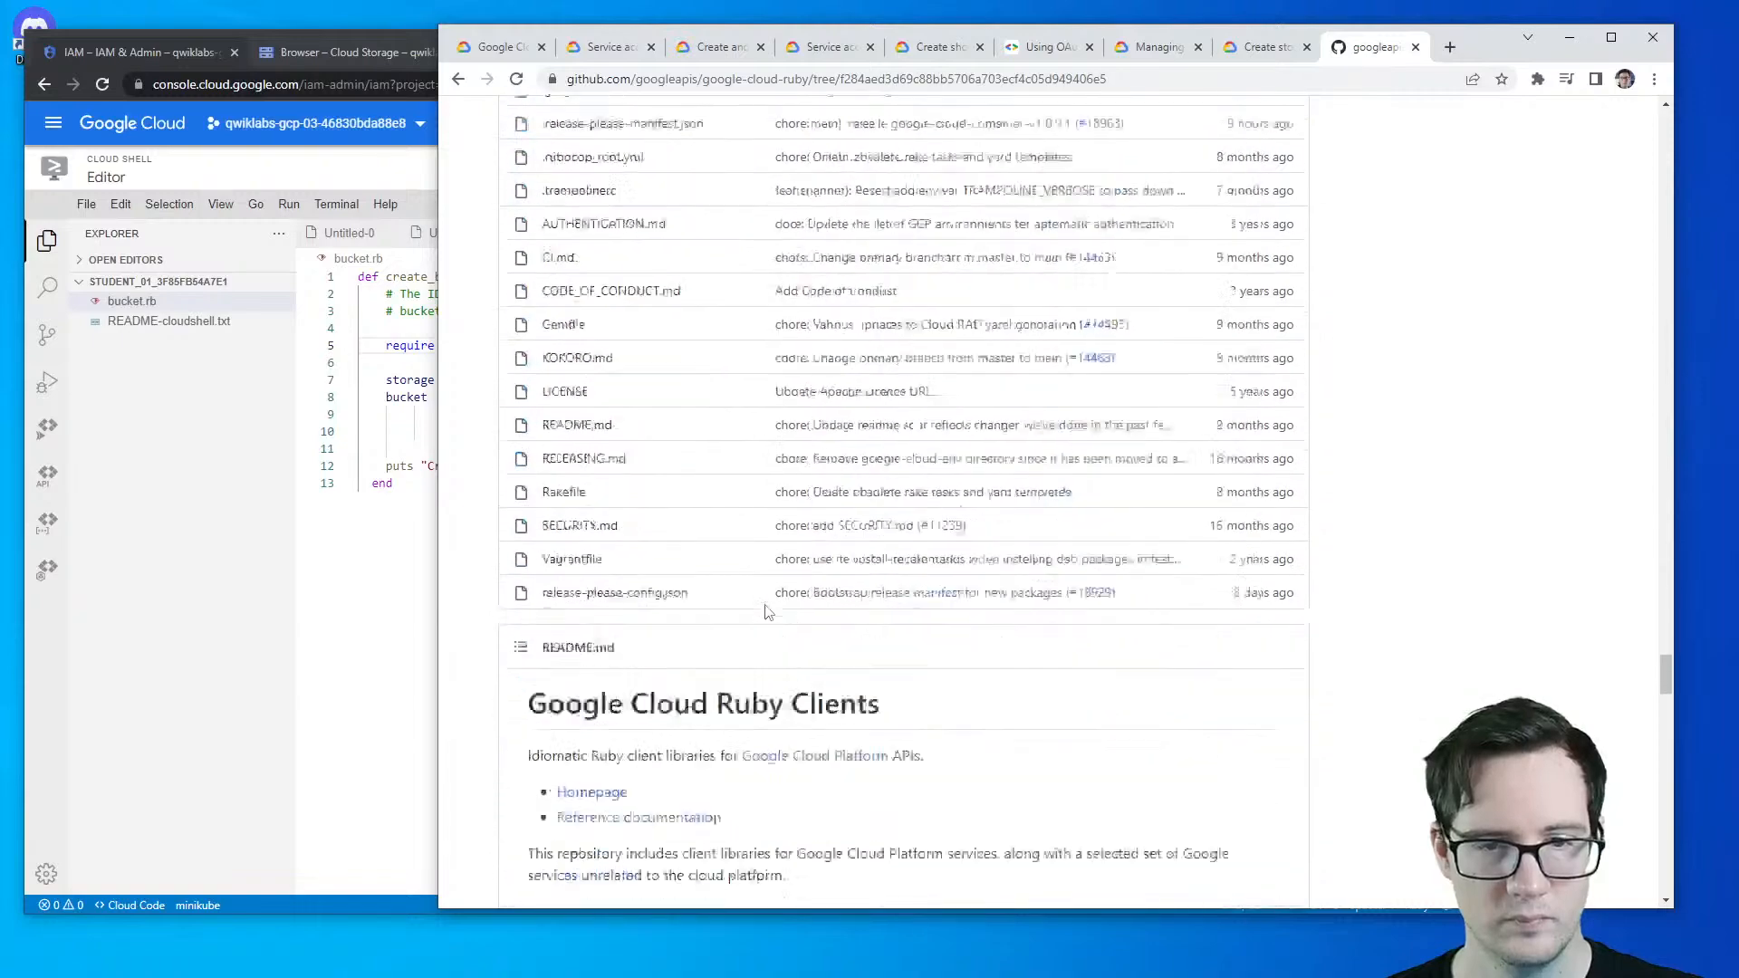
pyautogui.scroll(-2, 765, 613)
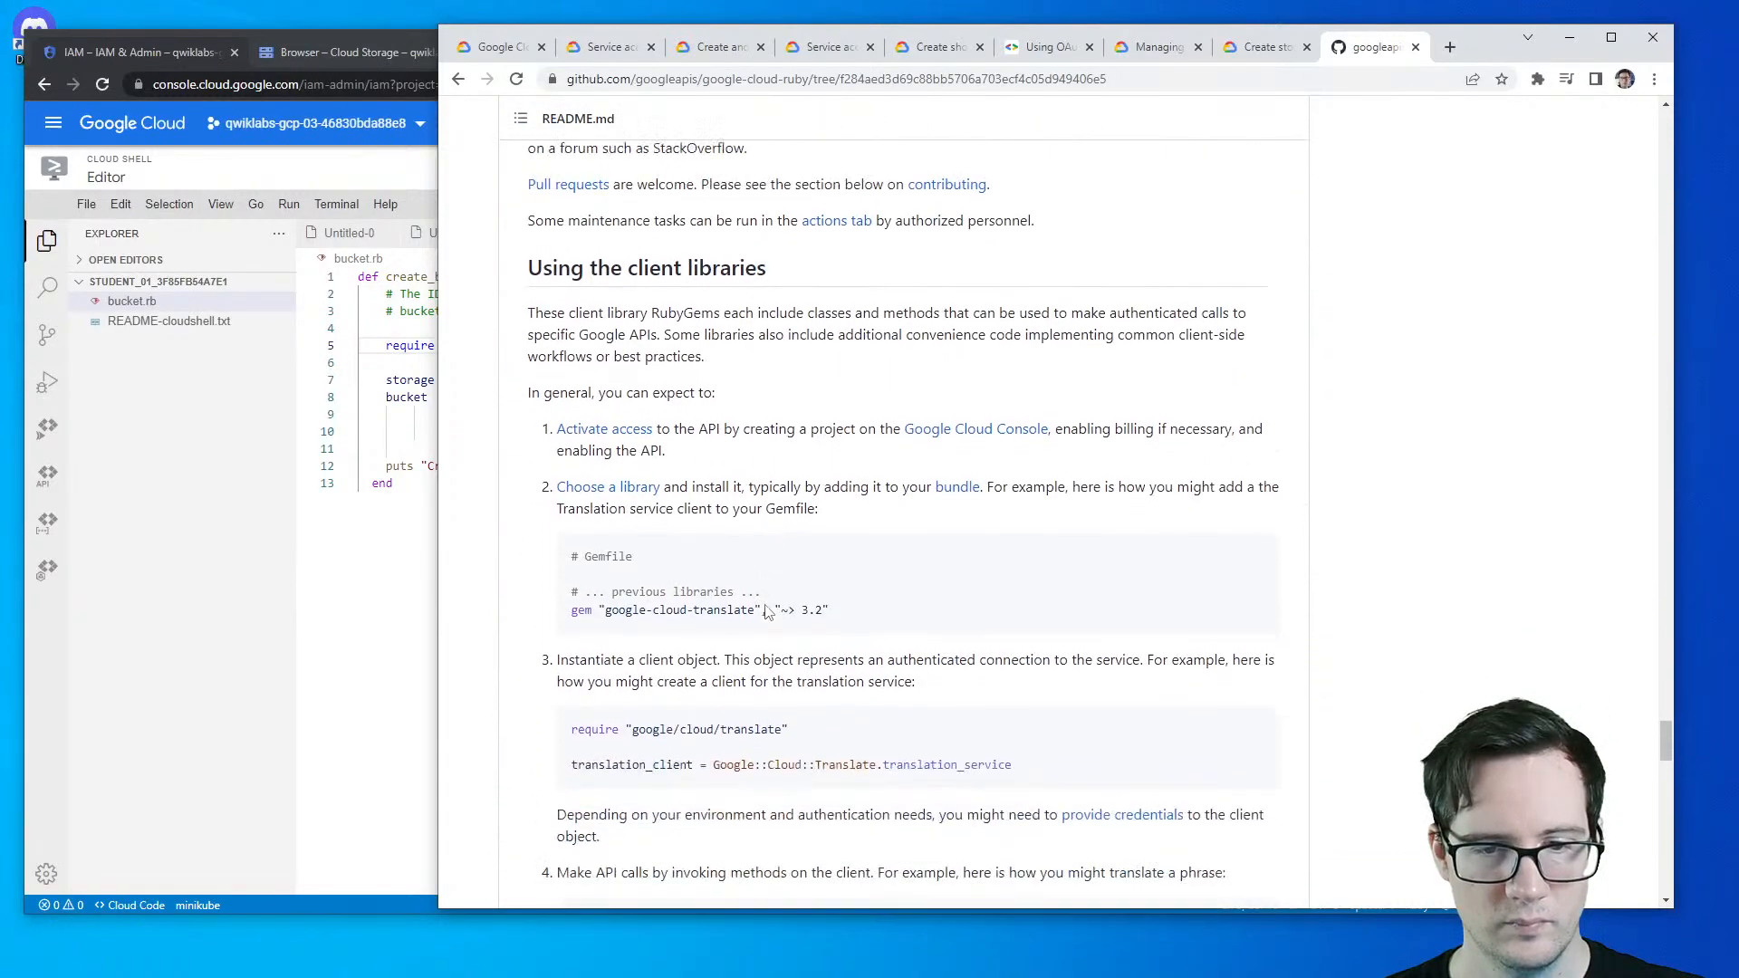
# - Create a file named Gemfile and add the README's example line gem "google-cloud-translate" without the version
pyautogui.moveTo(637, 610); pyautogui.dragTo(757, 597)
pyautogui.rightClick(253, 405)
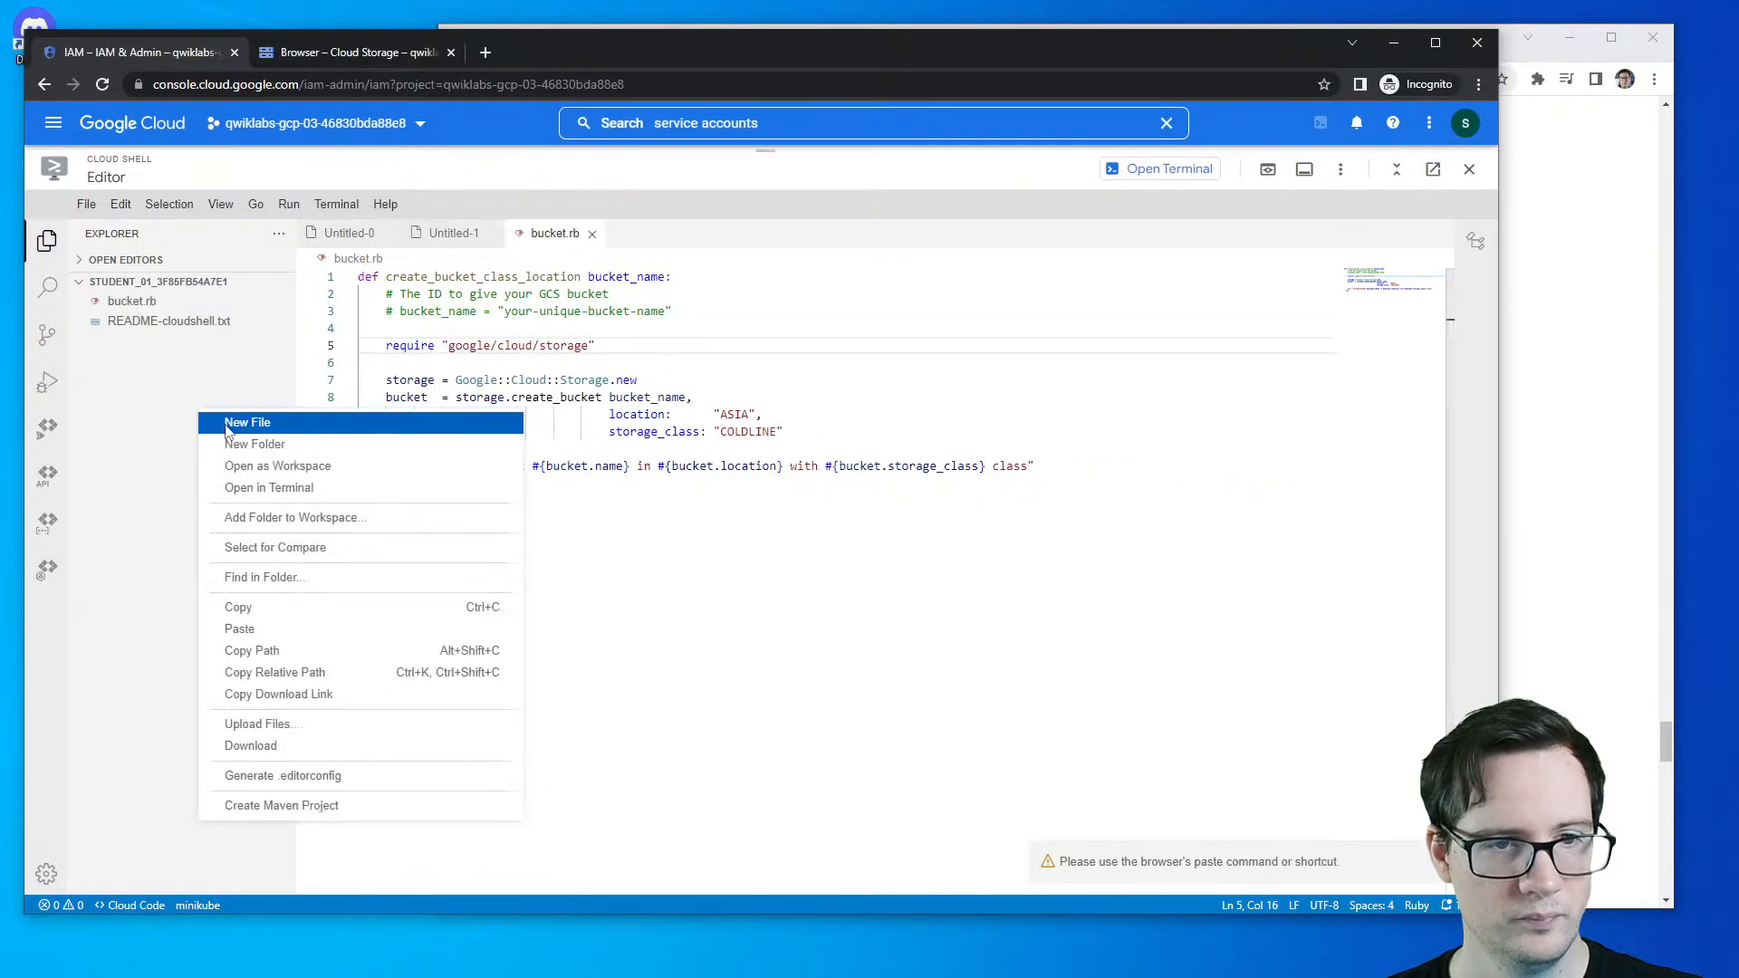
pyautogui.click(272, 417)
pyautogui.write('Readme')
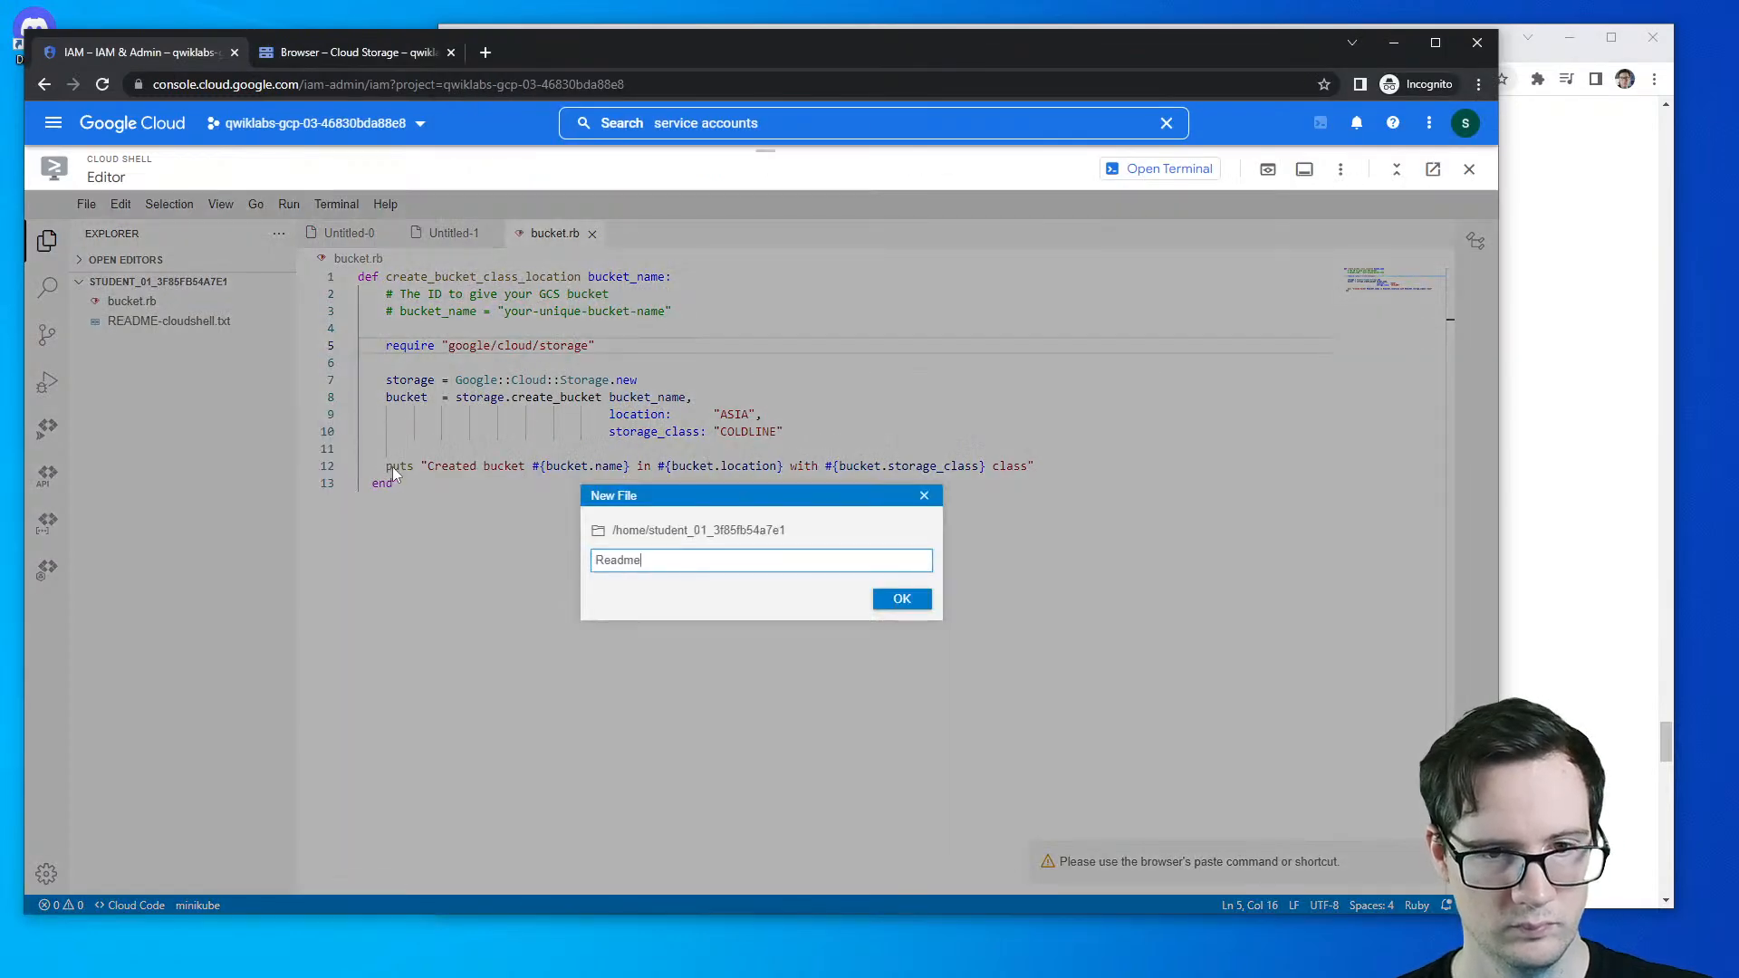
pyautogui.write('Gemfile')
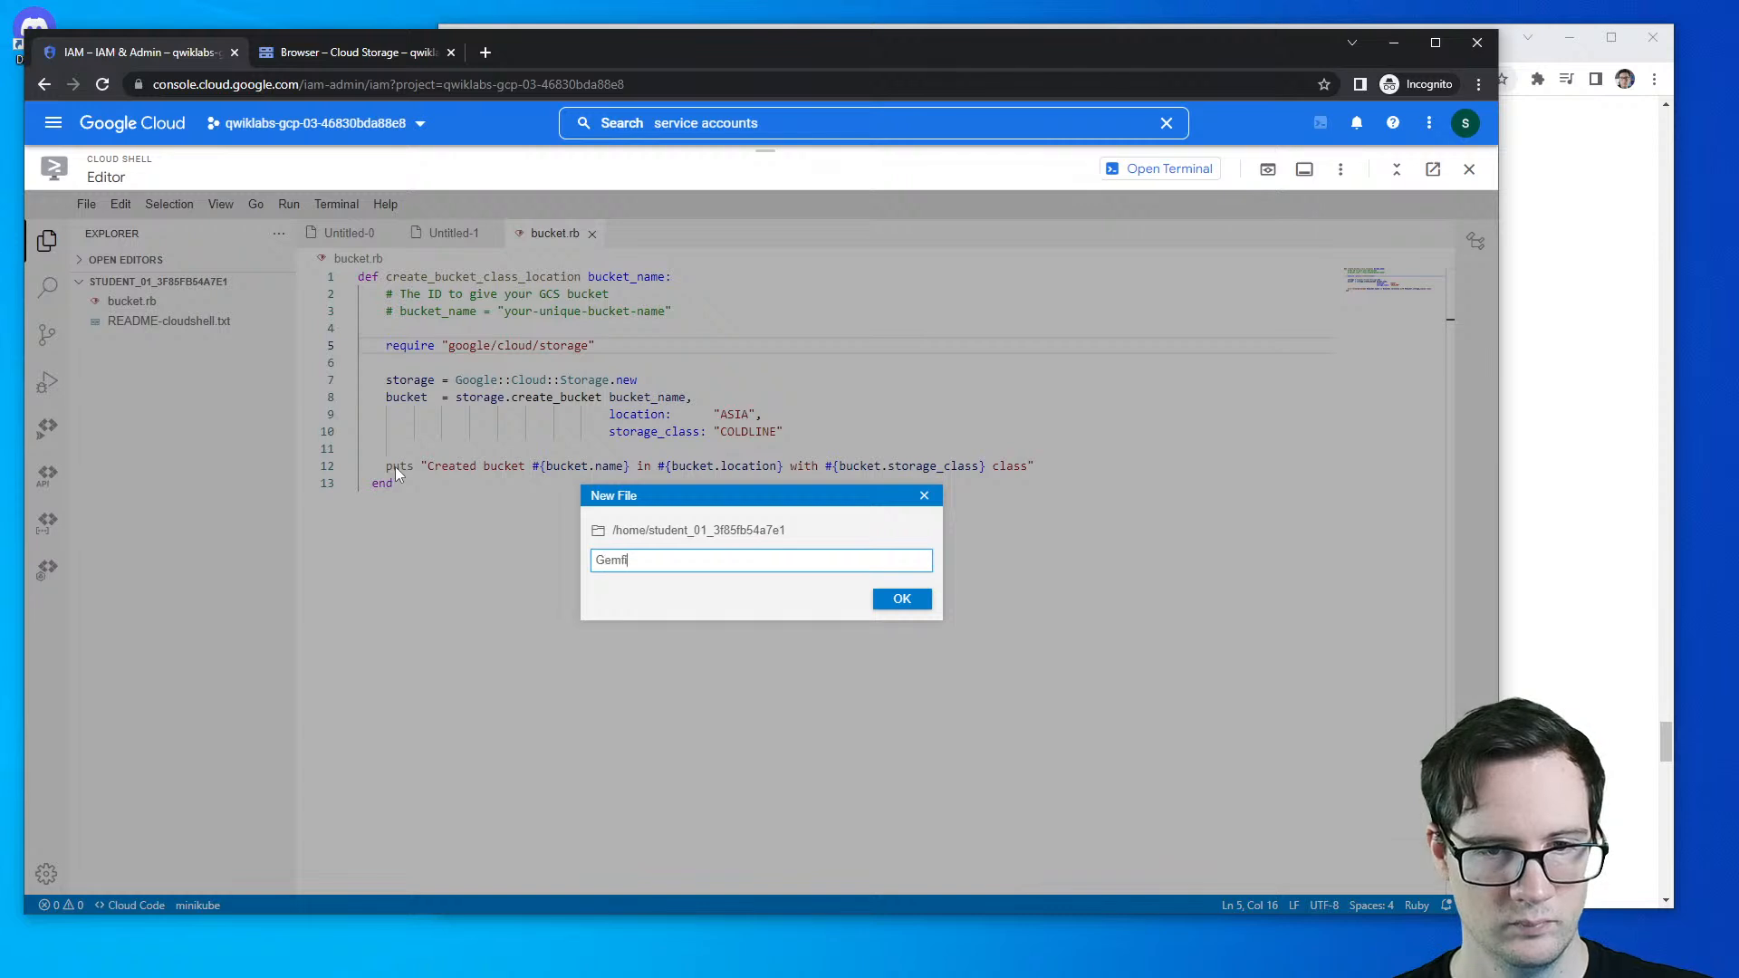
pyautogui.press('Return')
pyautogui.write('gem "google-cloud-translate"')
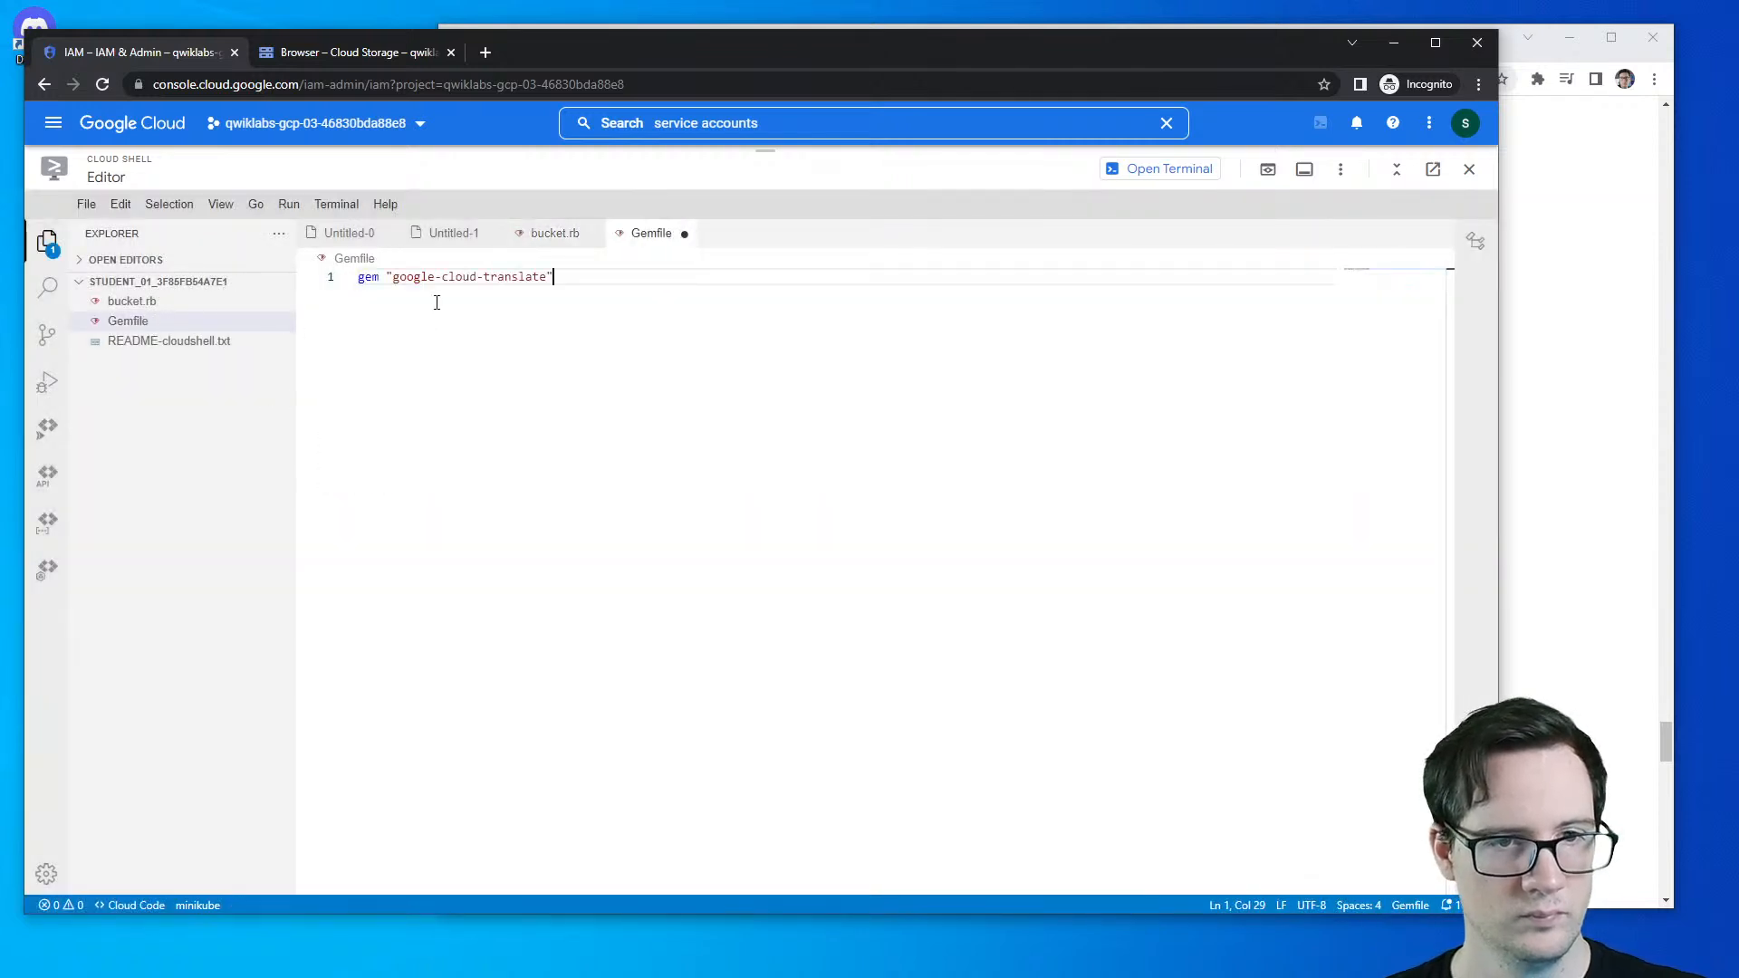
# - Search the web in a new tab for "generate new gemfile"
pyautogui.click(489, 51)
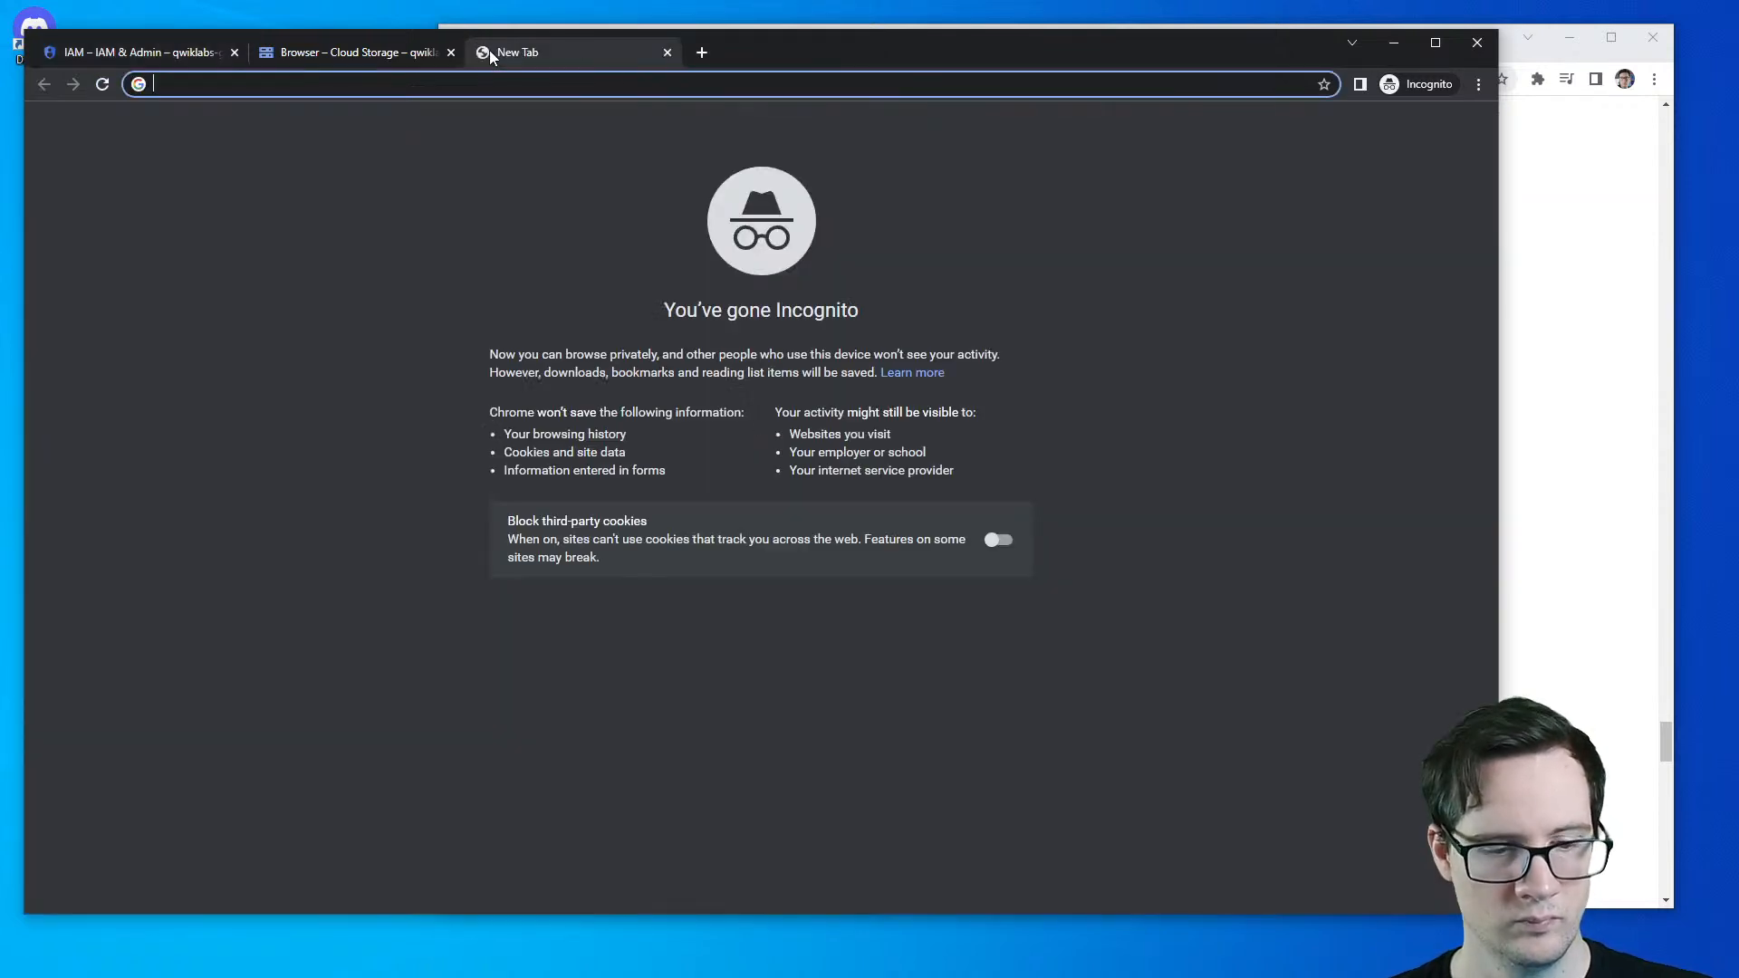
pyautogui.write('generate new gemfile')
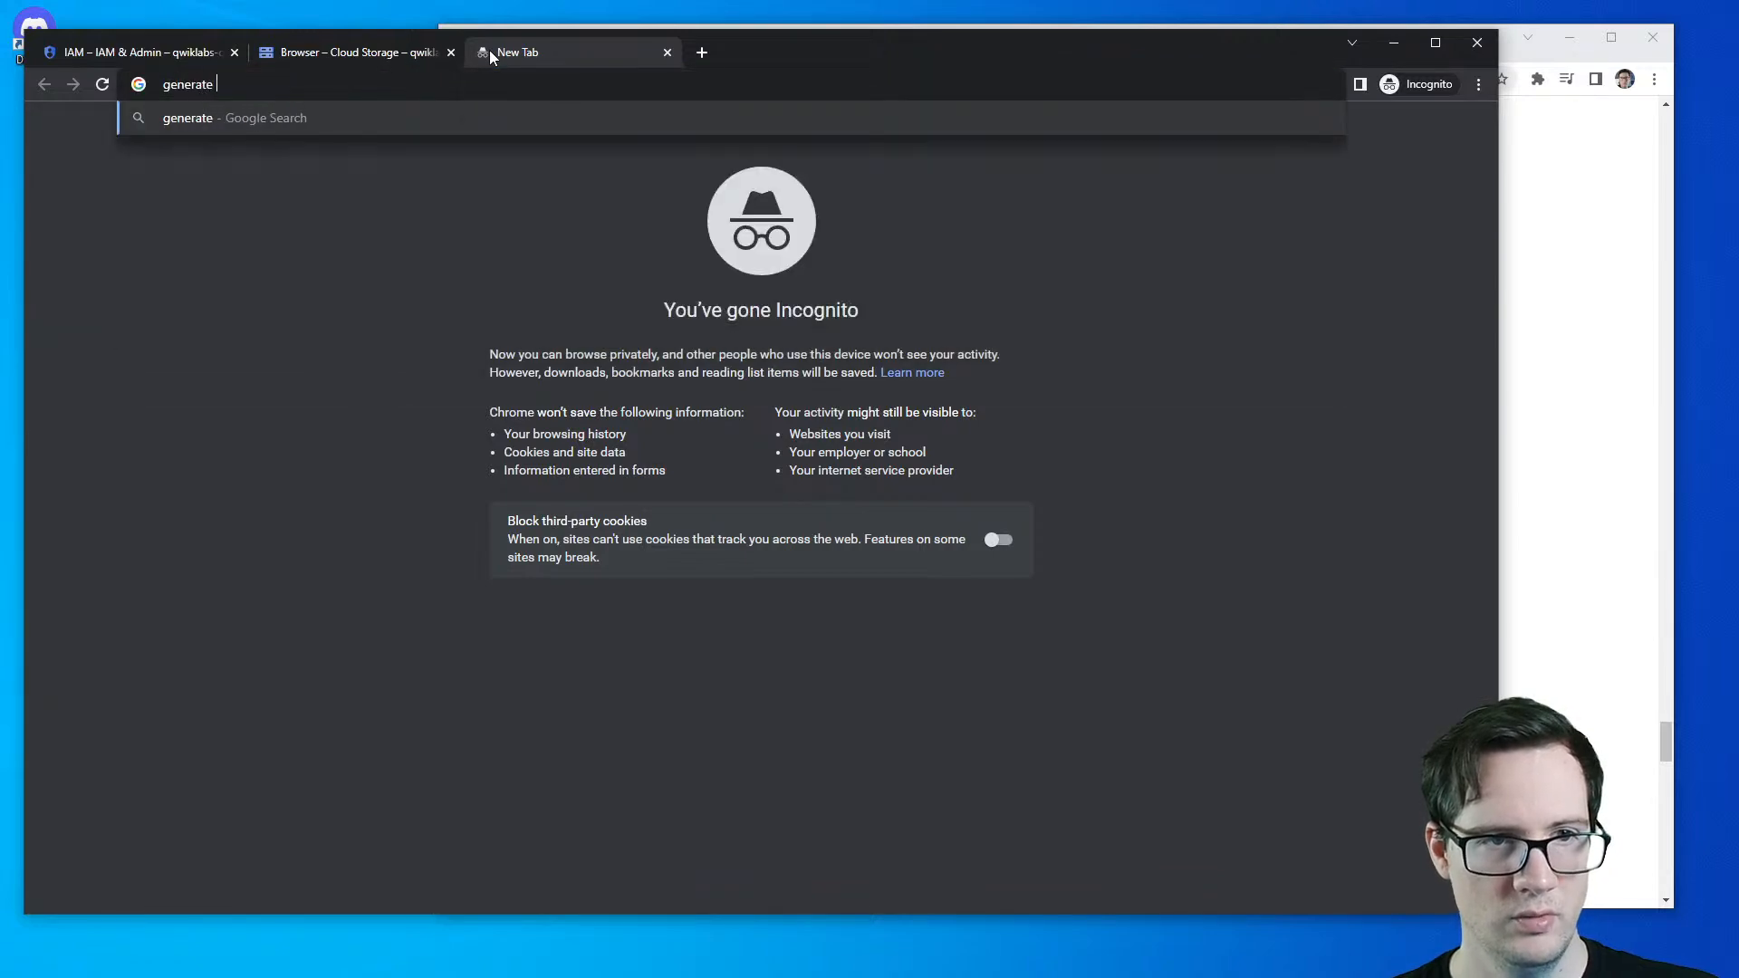
pyautogui.press('Return')
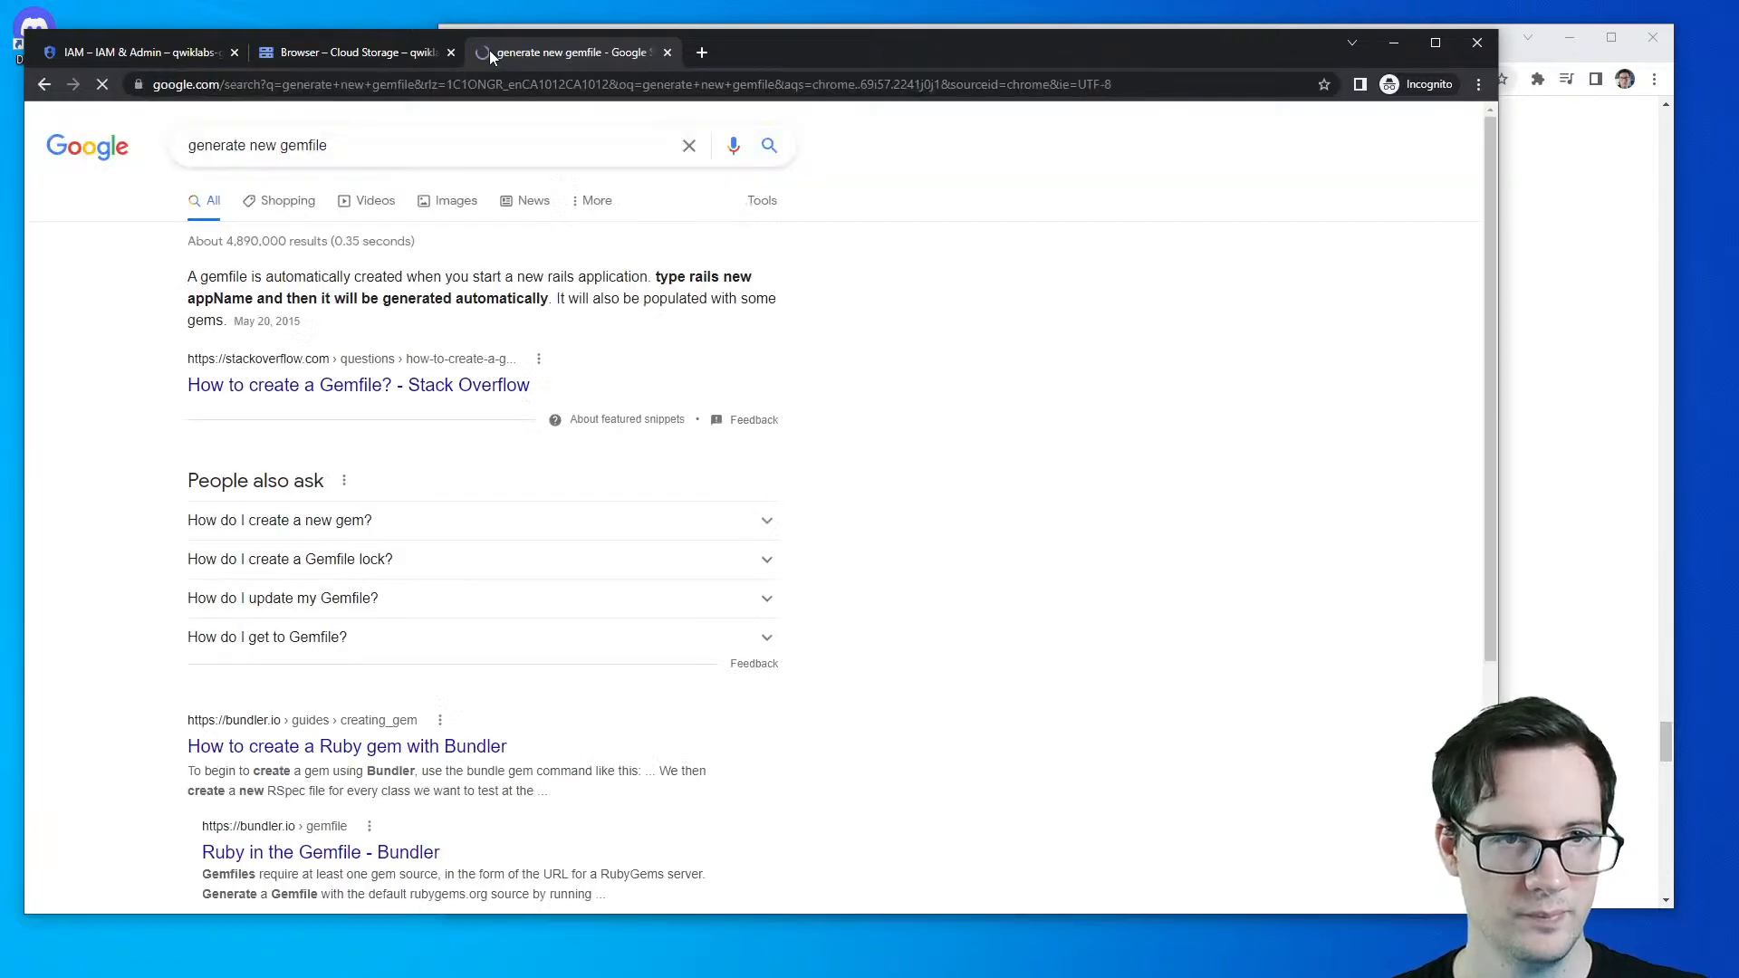
# - Read the Stack Overflow answers on creating a Gemfile and look through Bundler's guide on creating a Ruby gem
pyautogui.click(493, 387)
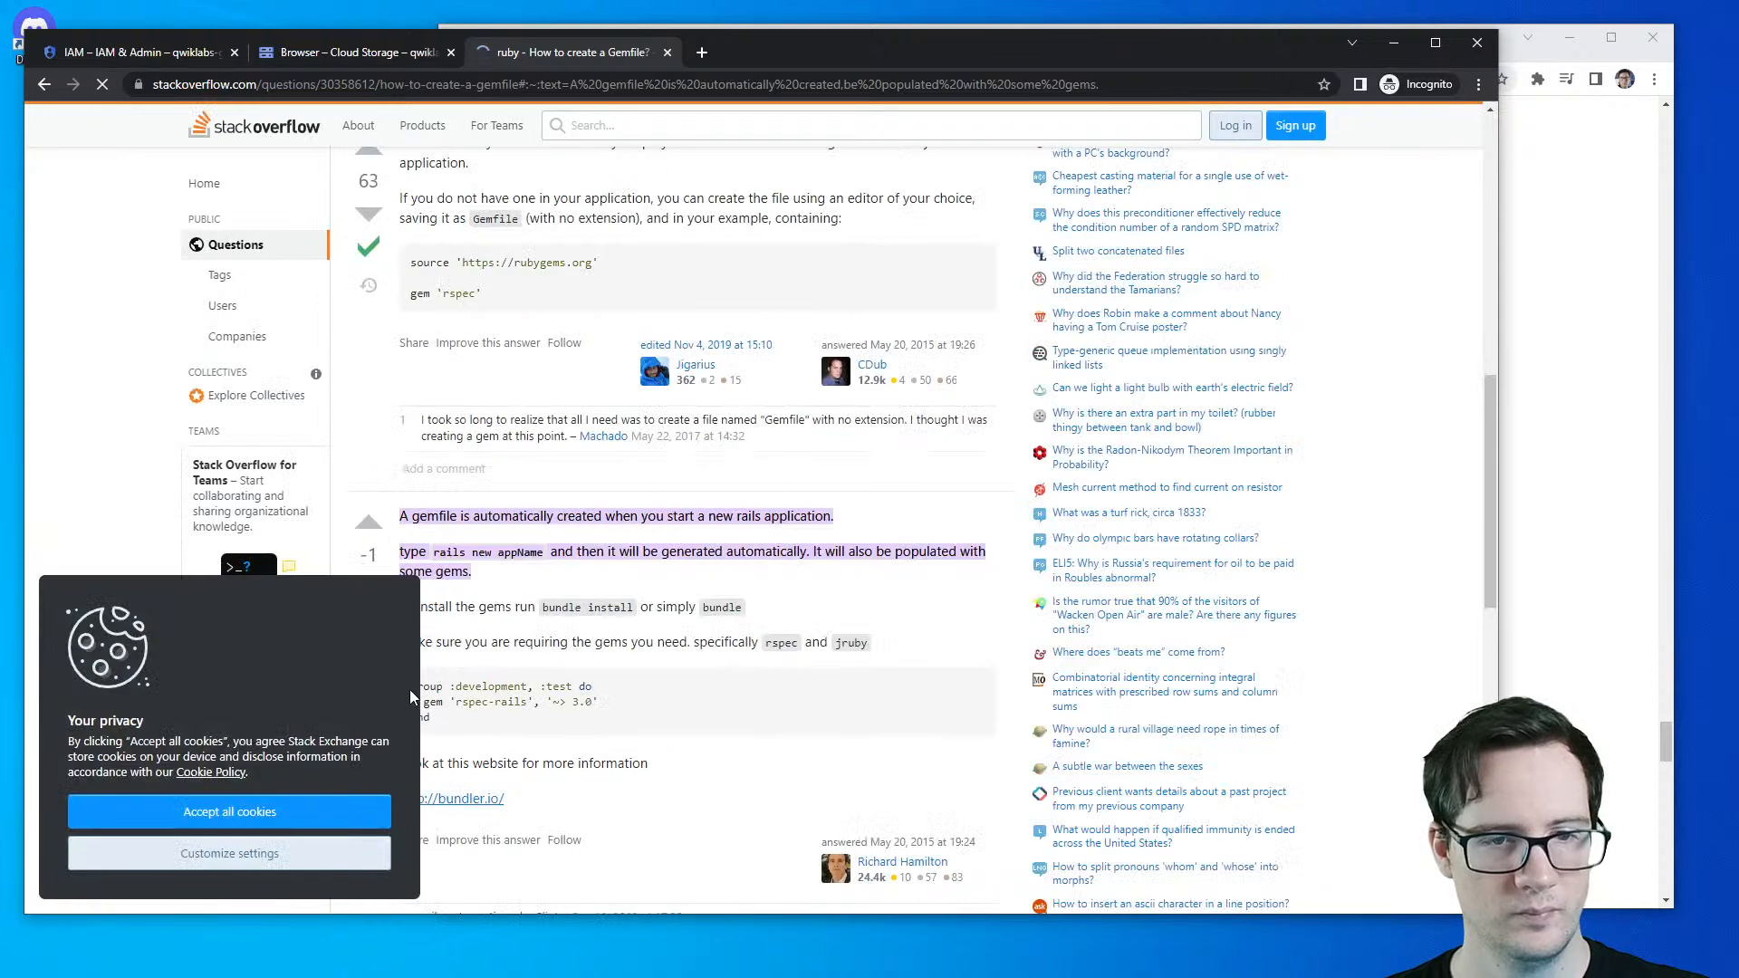
pyautogui.scroll(1, 429, 607)
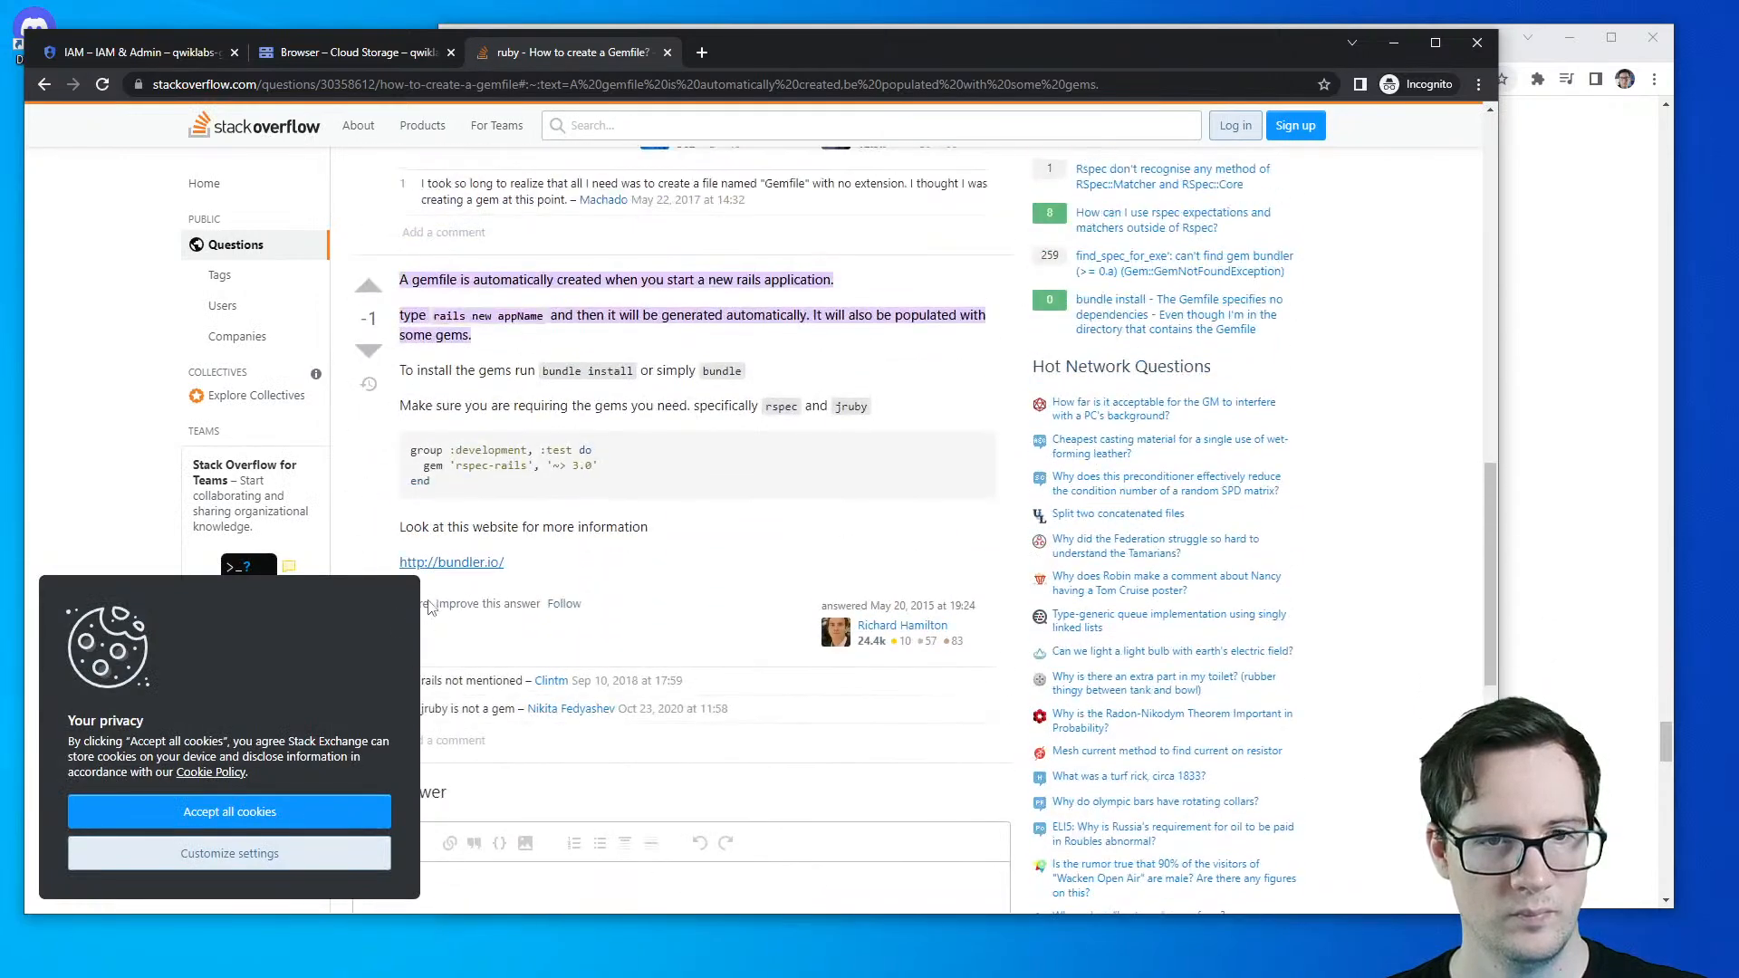
pyautogui.scroll(4, 429, 607)
pyautogui.click(43, 84)
pyautogui.click(324, 752)
pyautogui.scroll(-1, 356, 588)
pyautogui.scroll(-5, 348, 566)
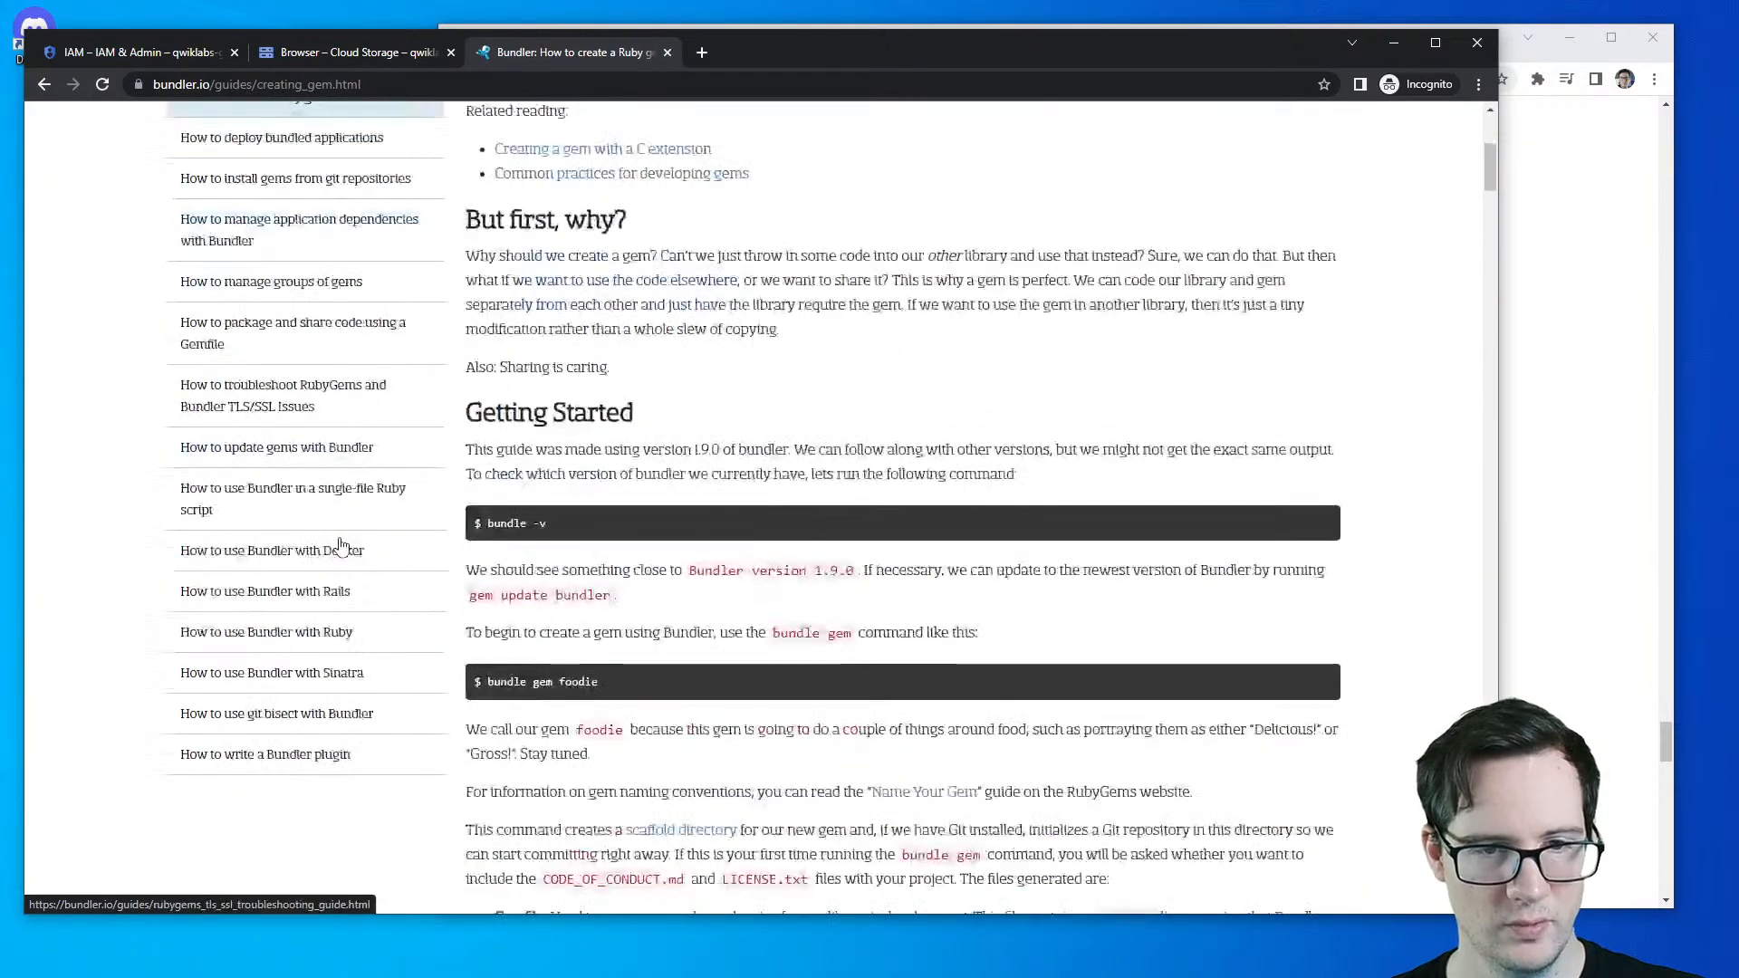
pyautogui.scroll(-12, 342, 545)
pyautogui.scroll(-15, 350, 562)
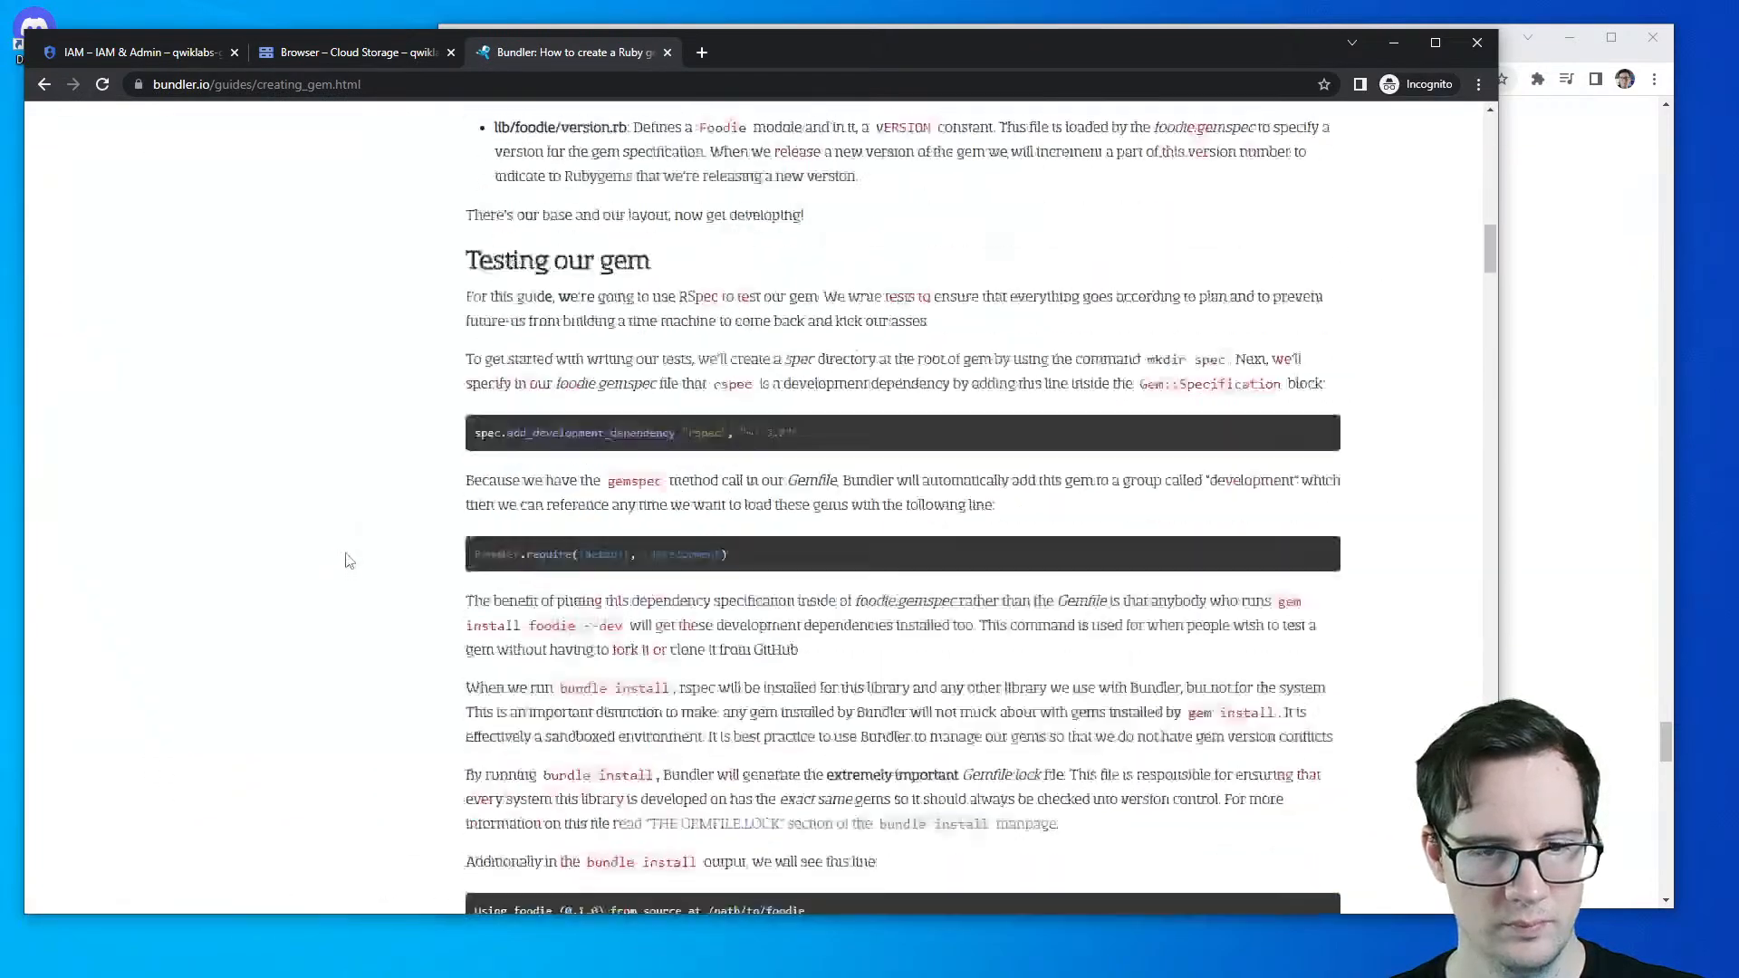
# - Return to the Cloud Shell Editor, open a terminal for the project and run bundle init
pyautogui.click(353, 51)
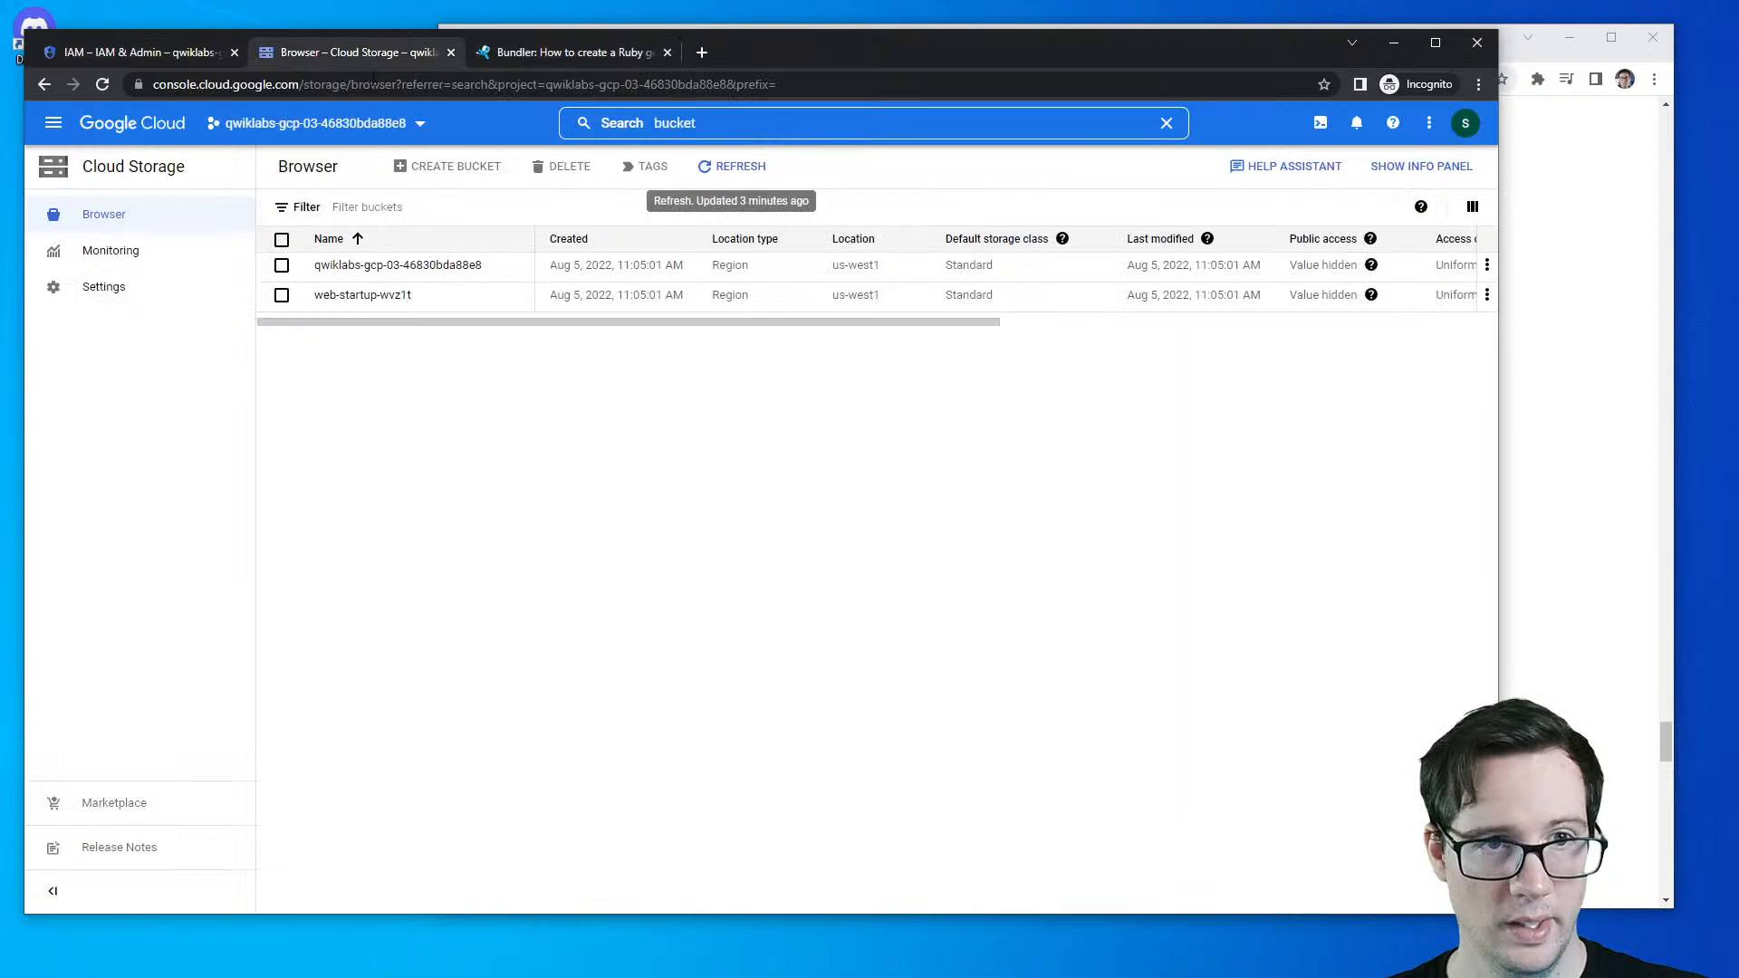
pyautogui.click(145, 51)
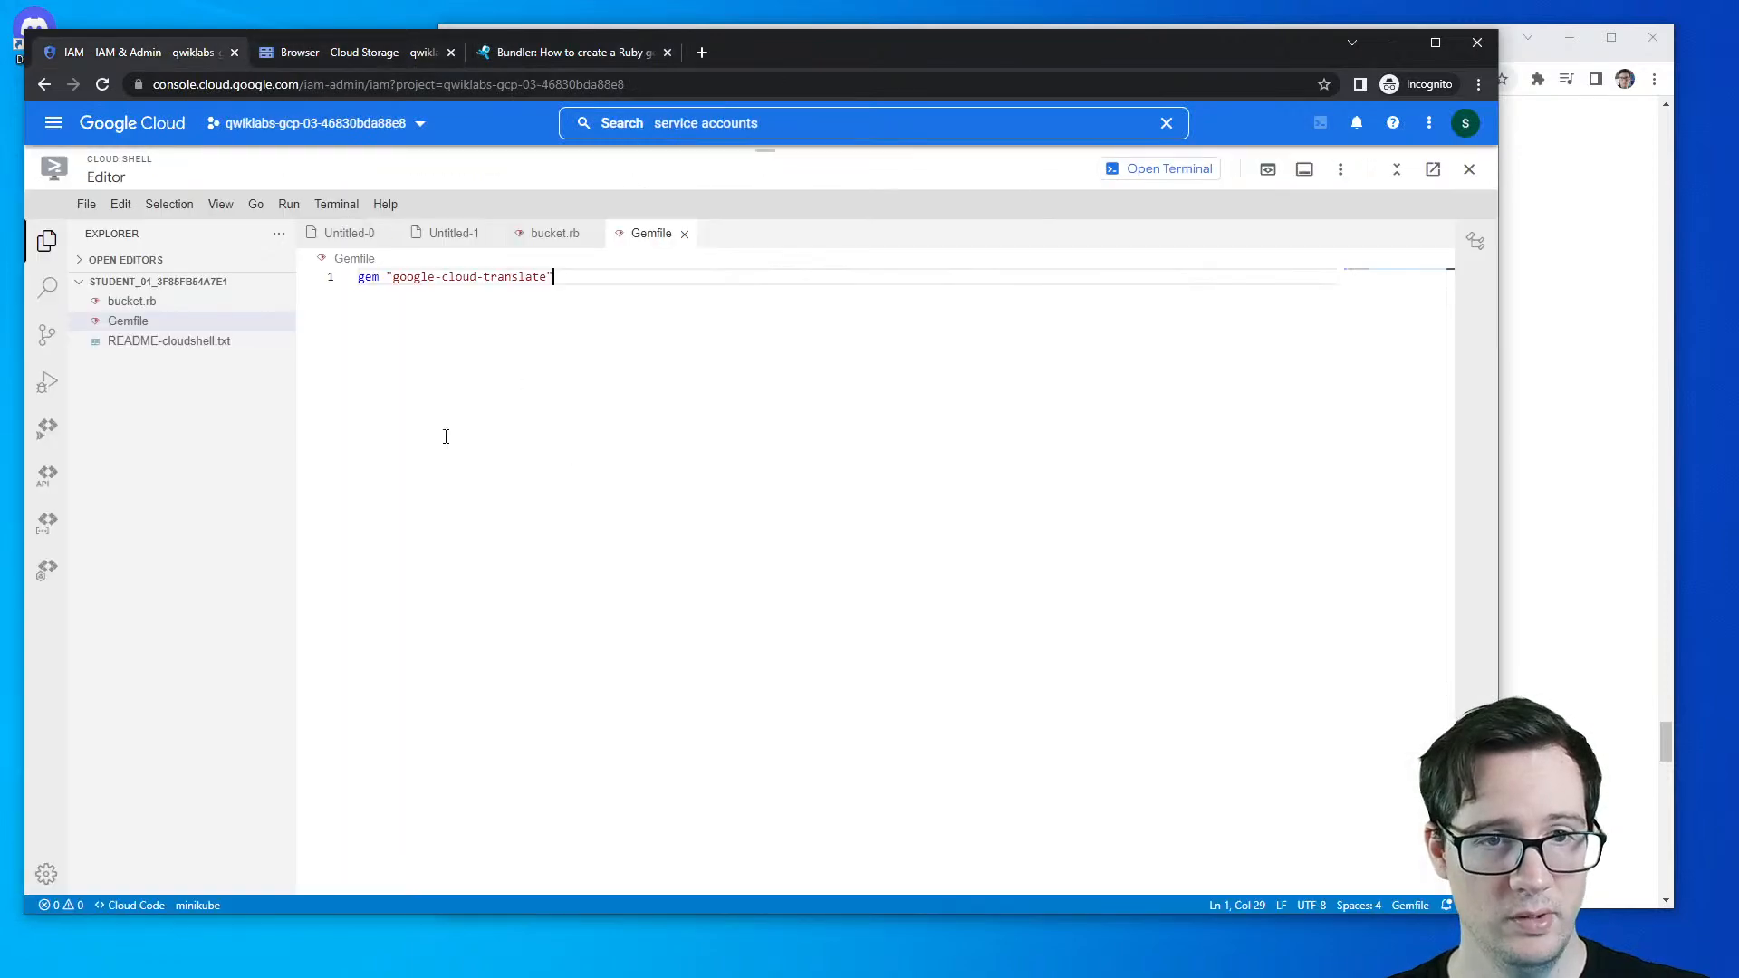
pyautogui.click(86, 204)
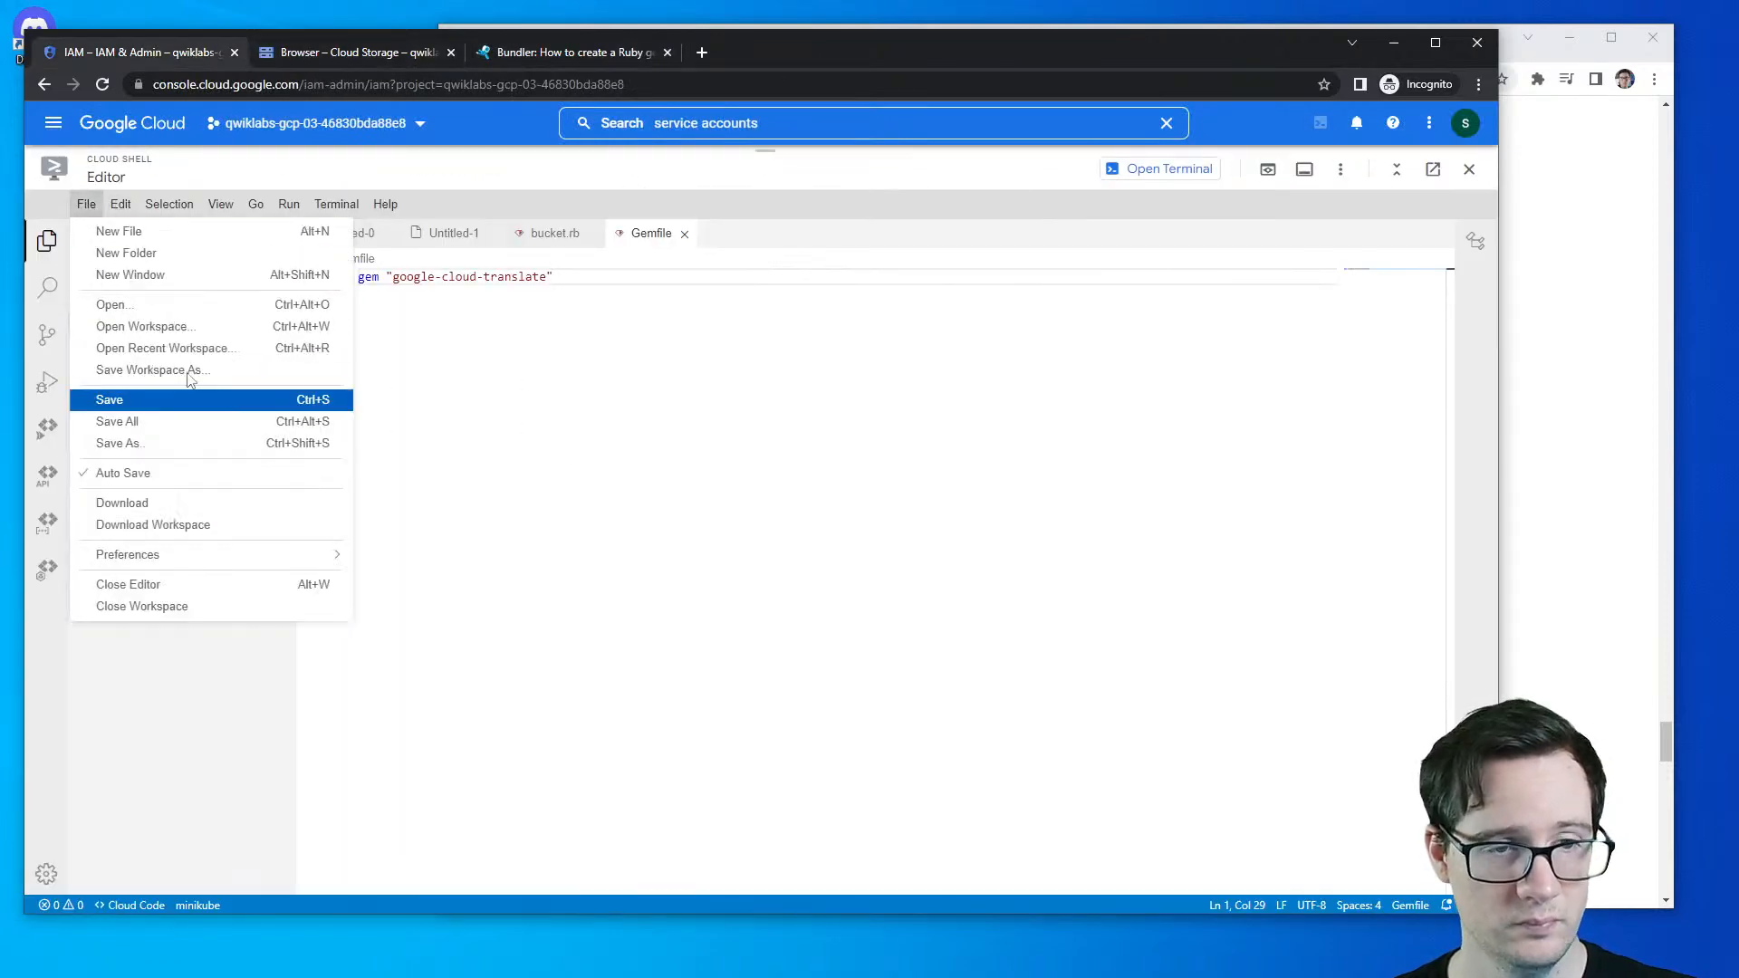
pyautogui.moveTo(164, 208)
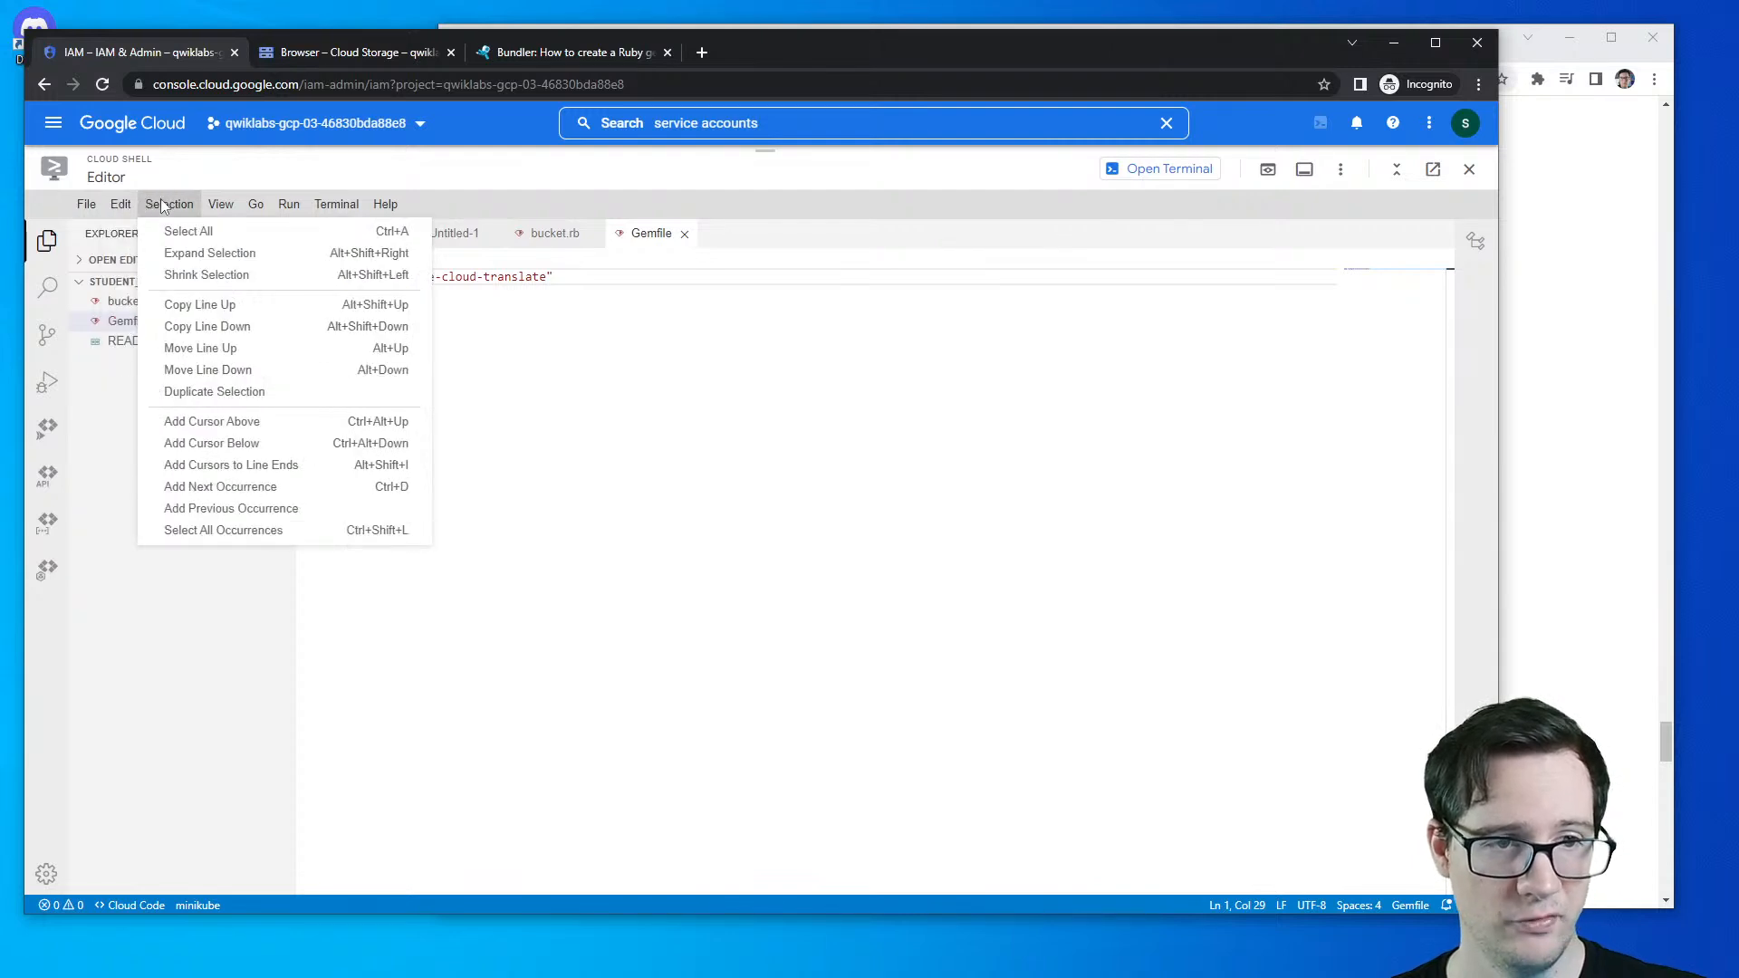
pyautogui.click(353, 232)
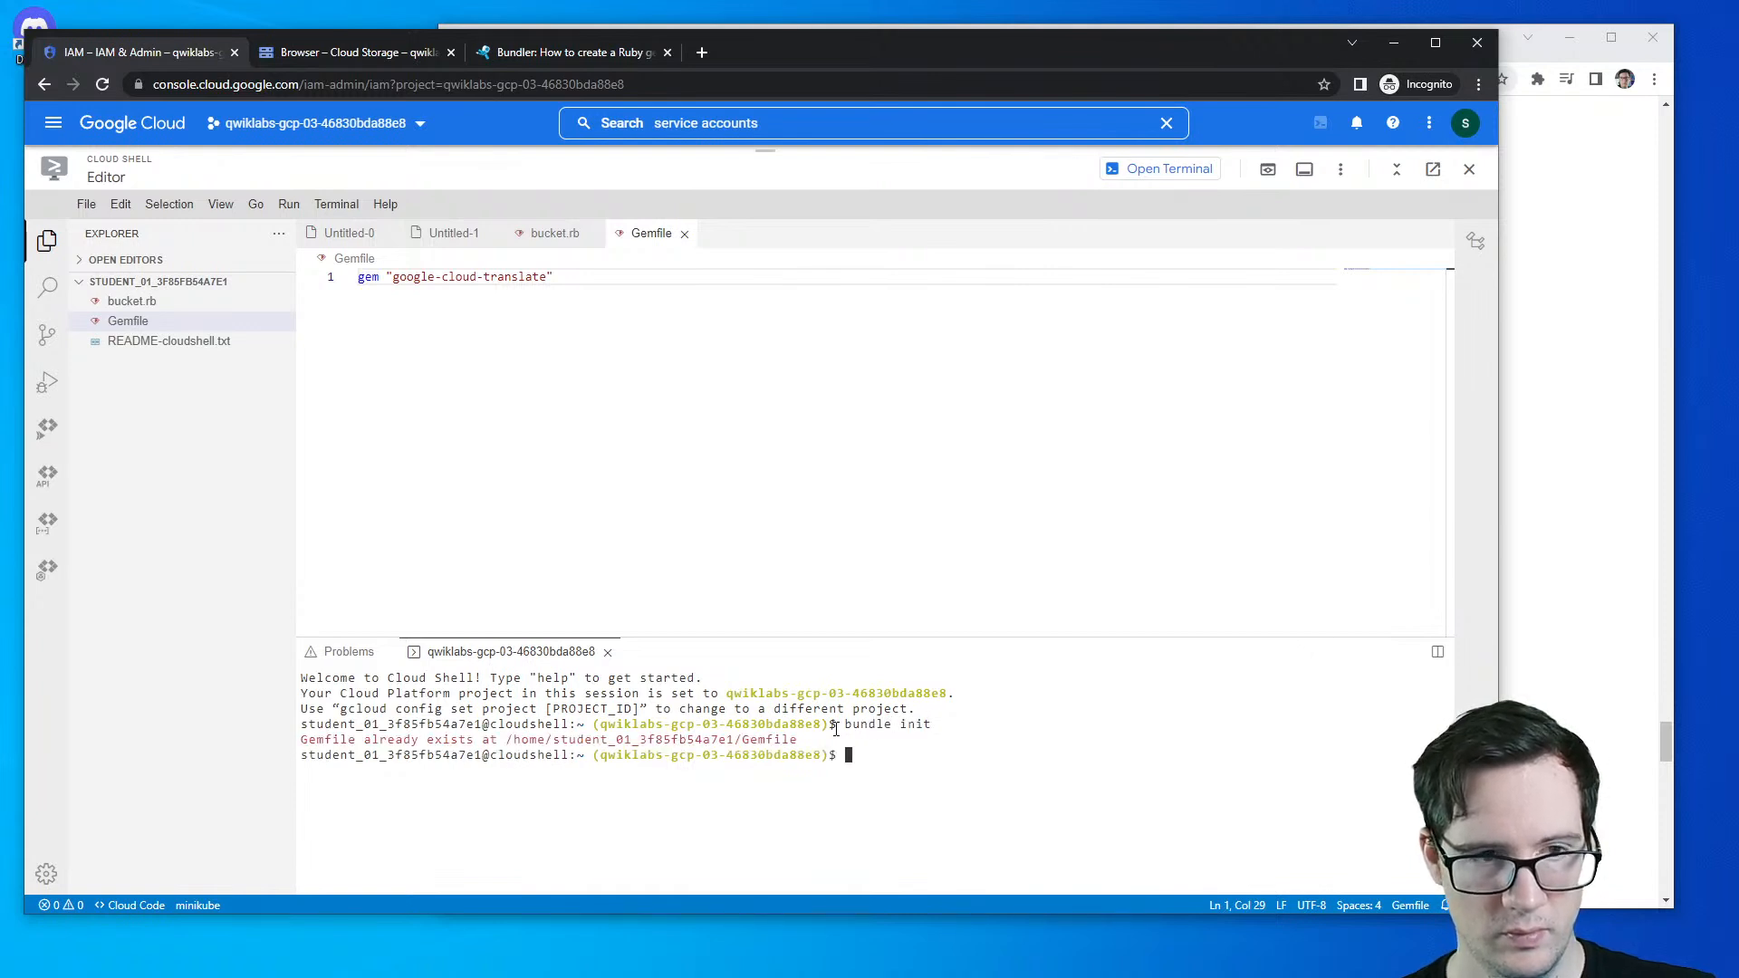
# - Copy the Gemfile's gem line, then delete the file and regenerate it with bundle init
pyautogui.hotkey('ctrl', 'a')
pyautogui.hotkey('ctrl', 'c')
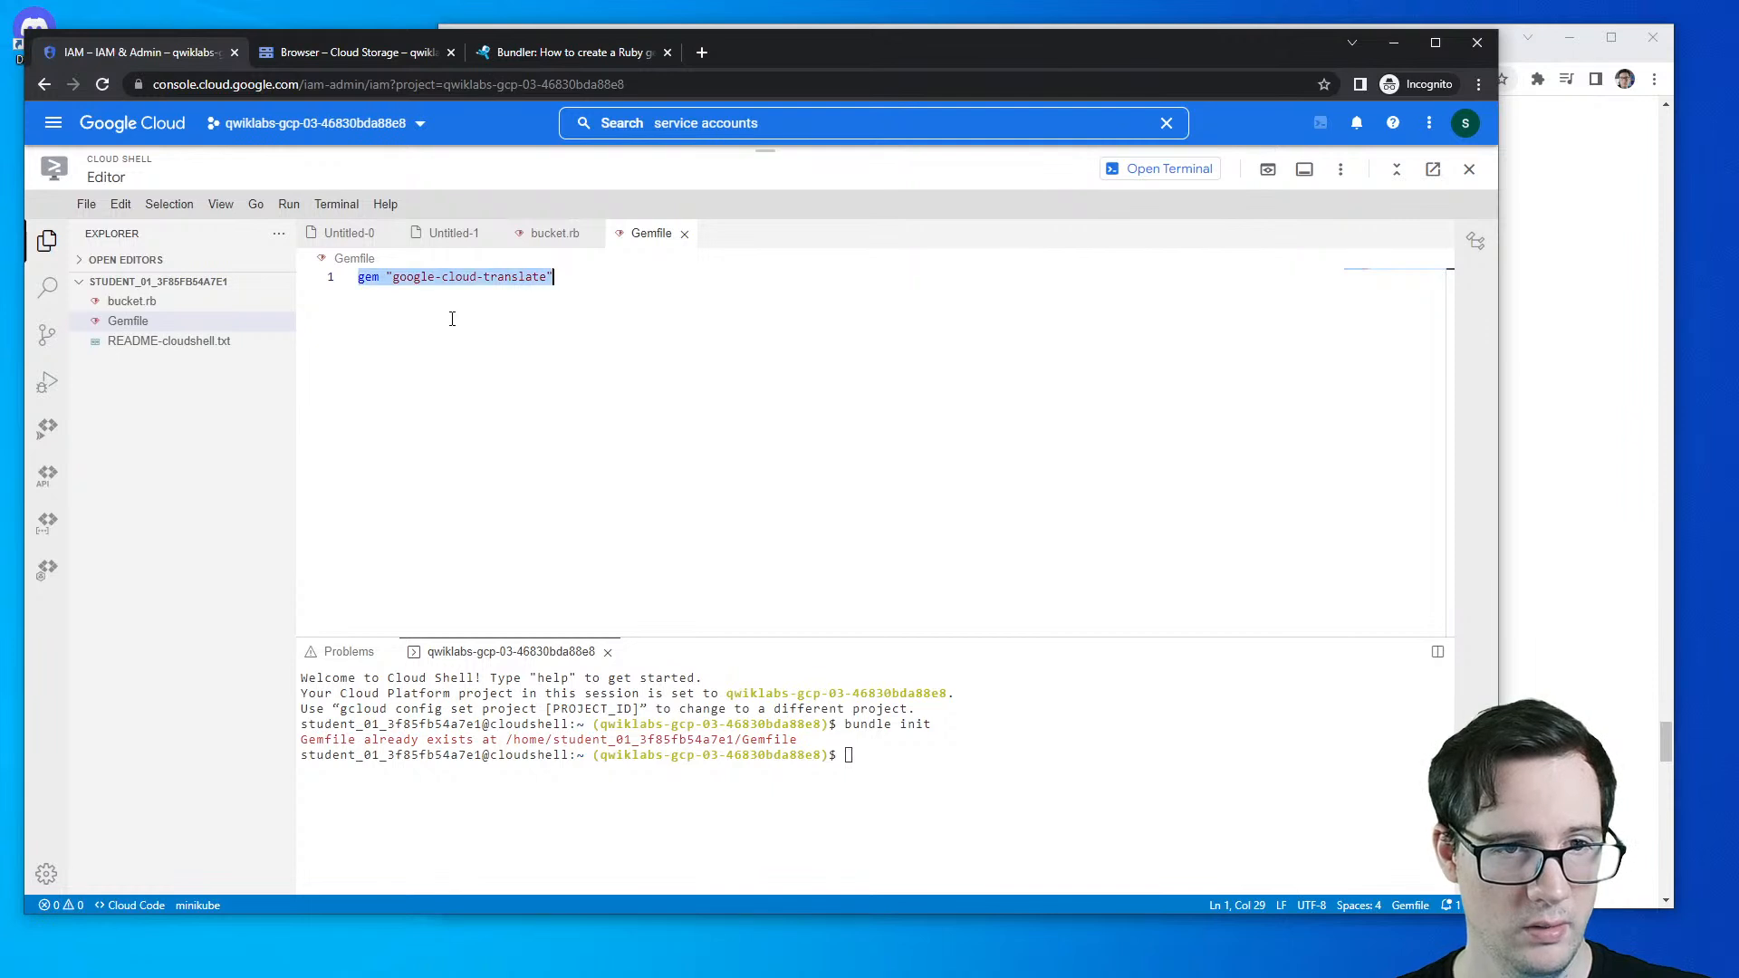
pyautogui.rightClick(170, 322)
pyautogui.click(211, 633)
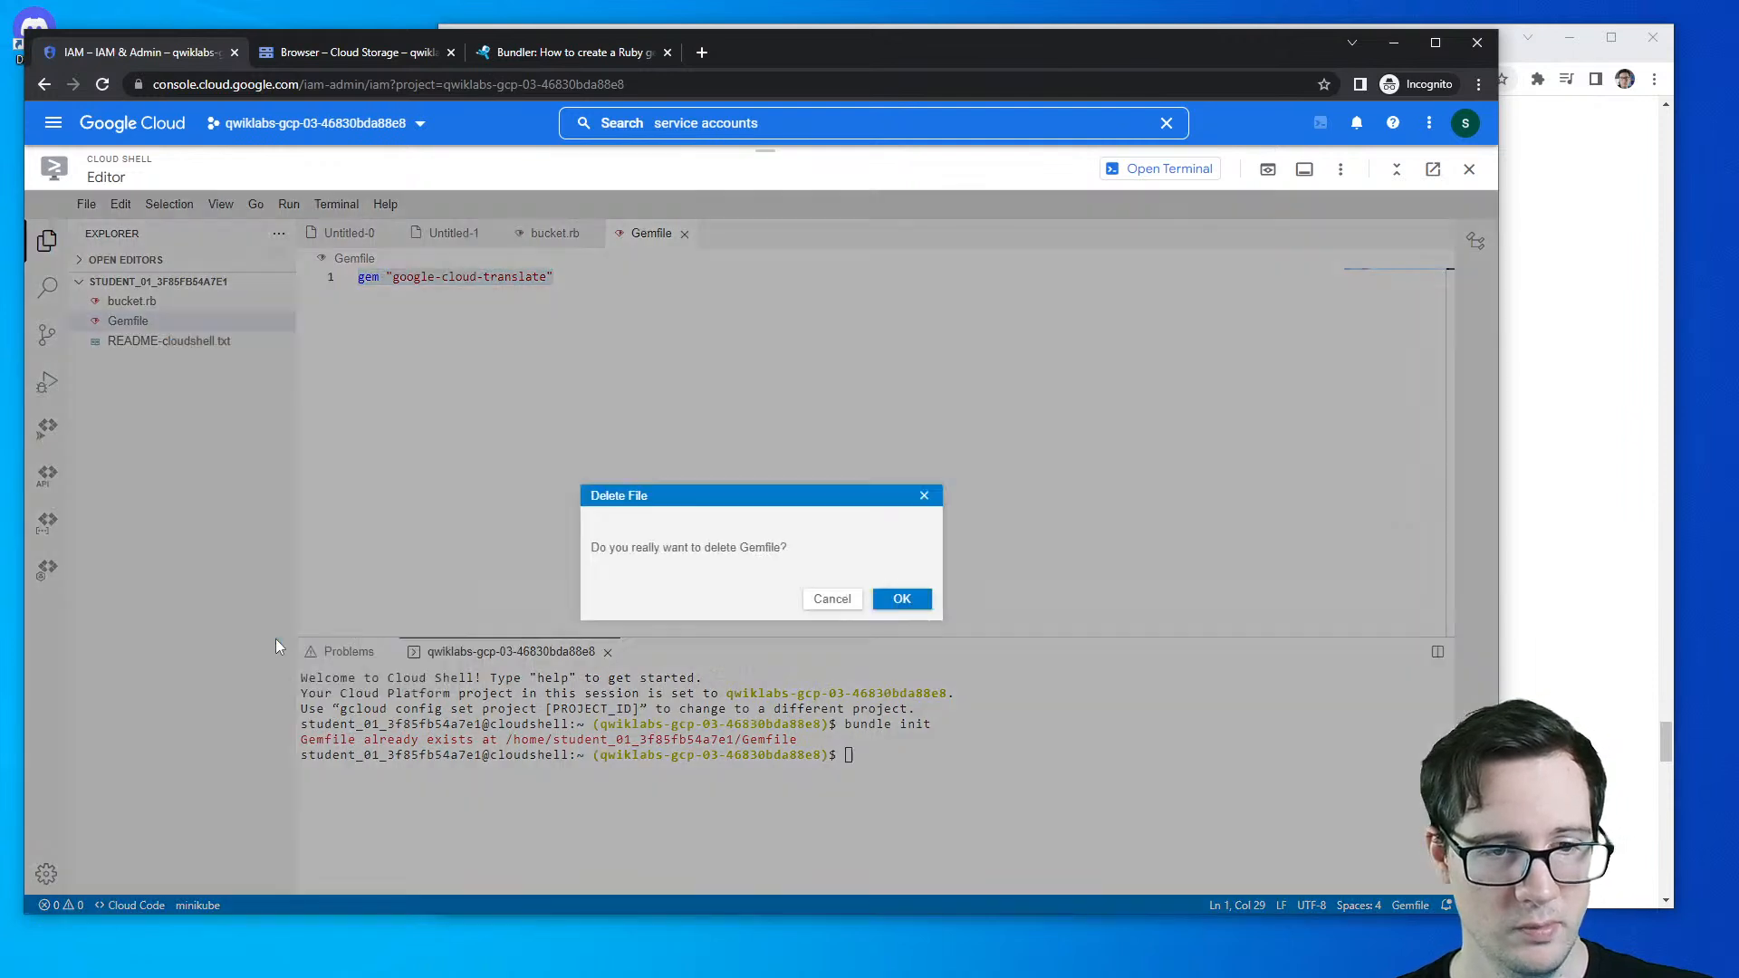
pyautogui.click(896, 598)
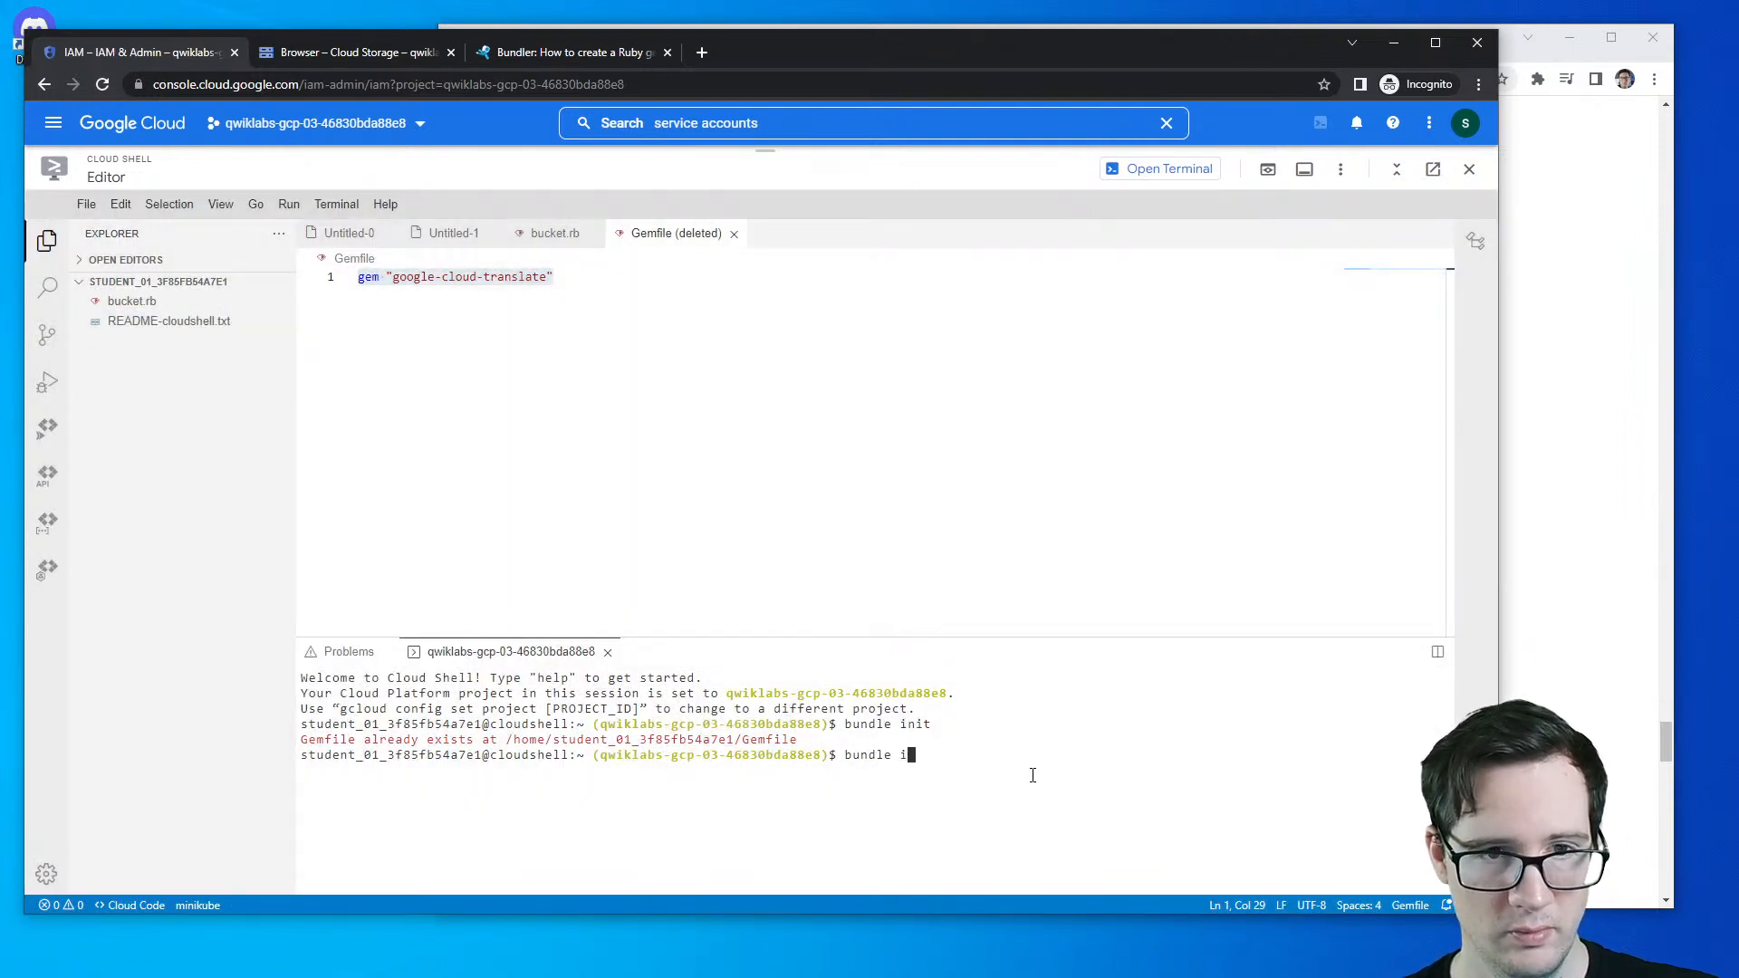
pyautogui.press('Return')
# - Add the copied gem "google-cloud-translate" line at the end of the new Gemfile and run bundle install
pyautogui.click(446, 392)
pyautogui.hotkey('ctrl', 'v')
pyautogui.click(1579, 411)
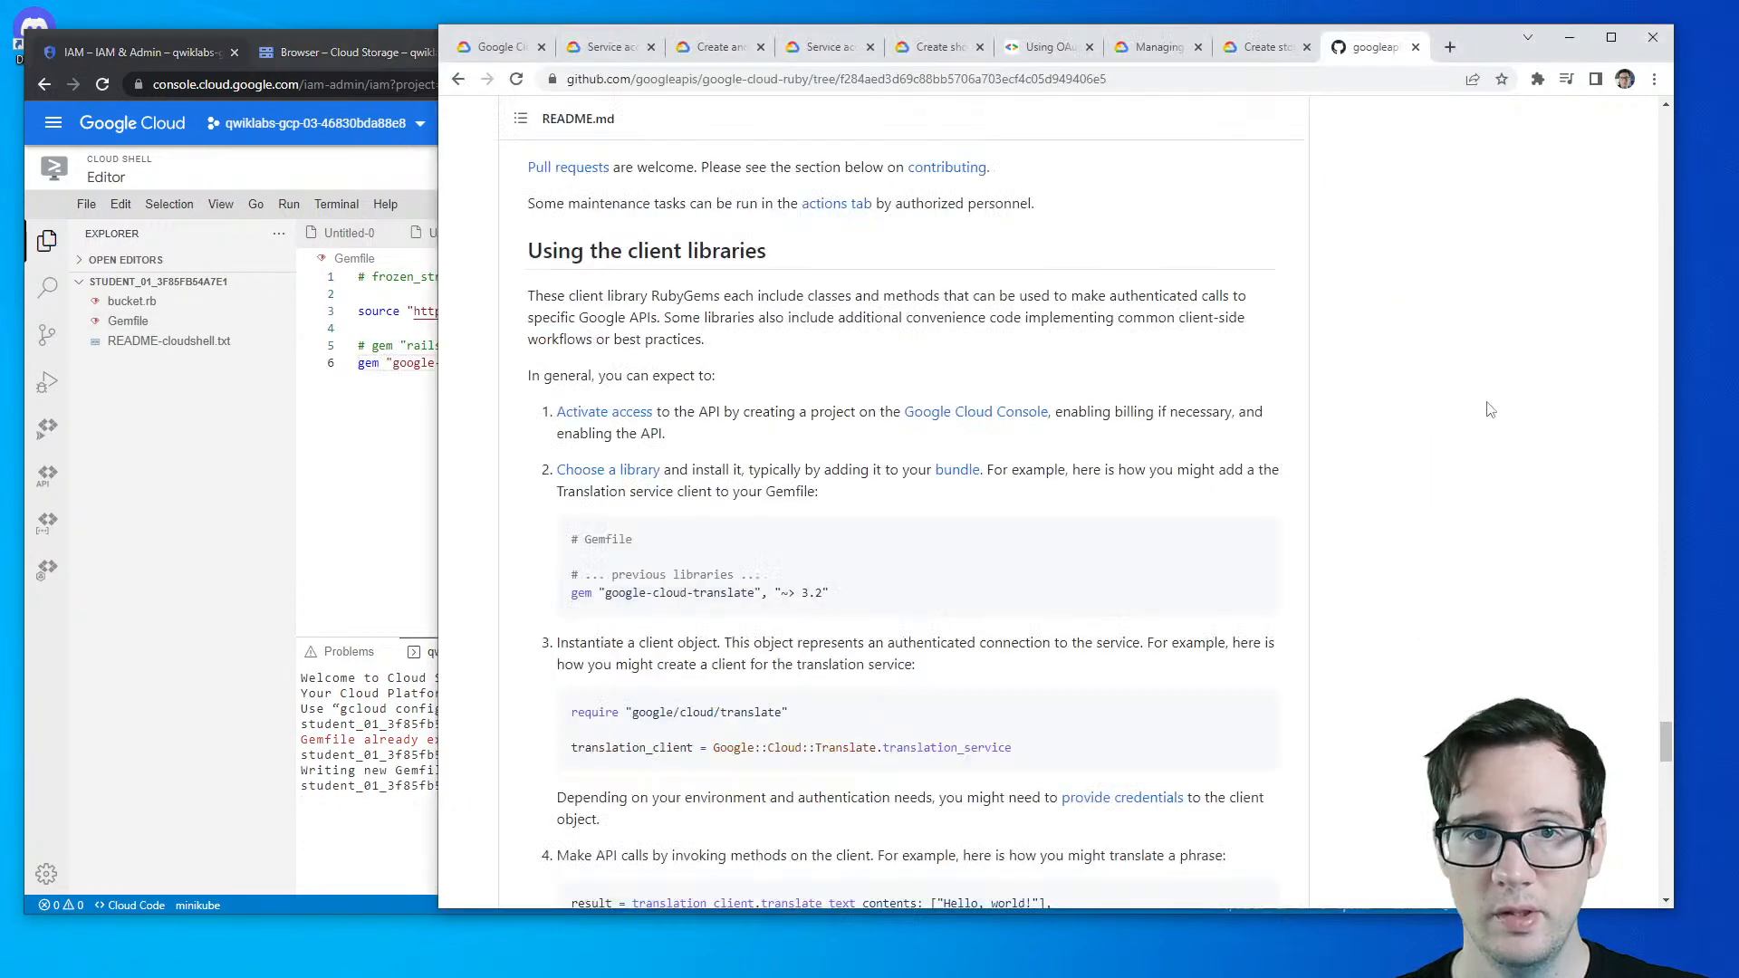
pyautogui.click(512, 47)
pyautogui.click(393, 466)
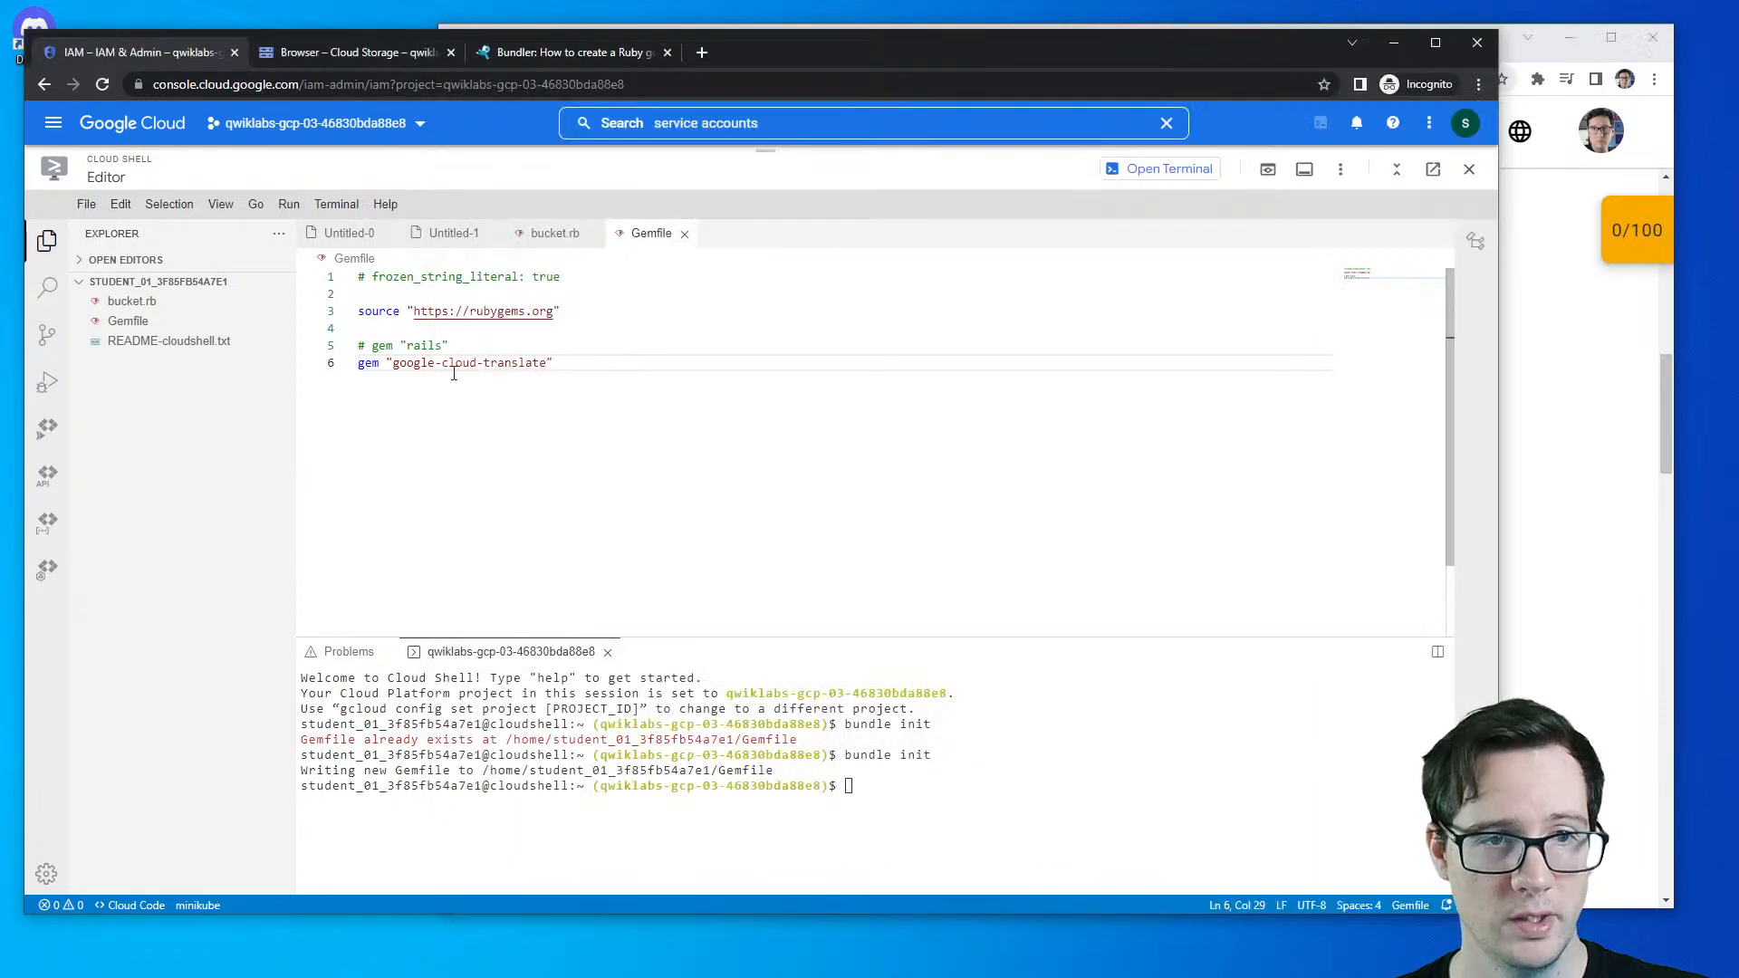
pyautogui.click(1121, 750)
pyautogui.write('bundle install')
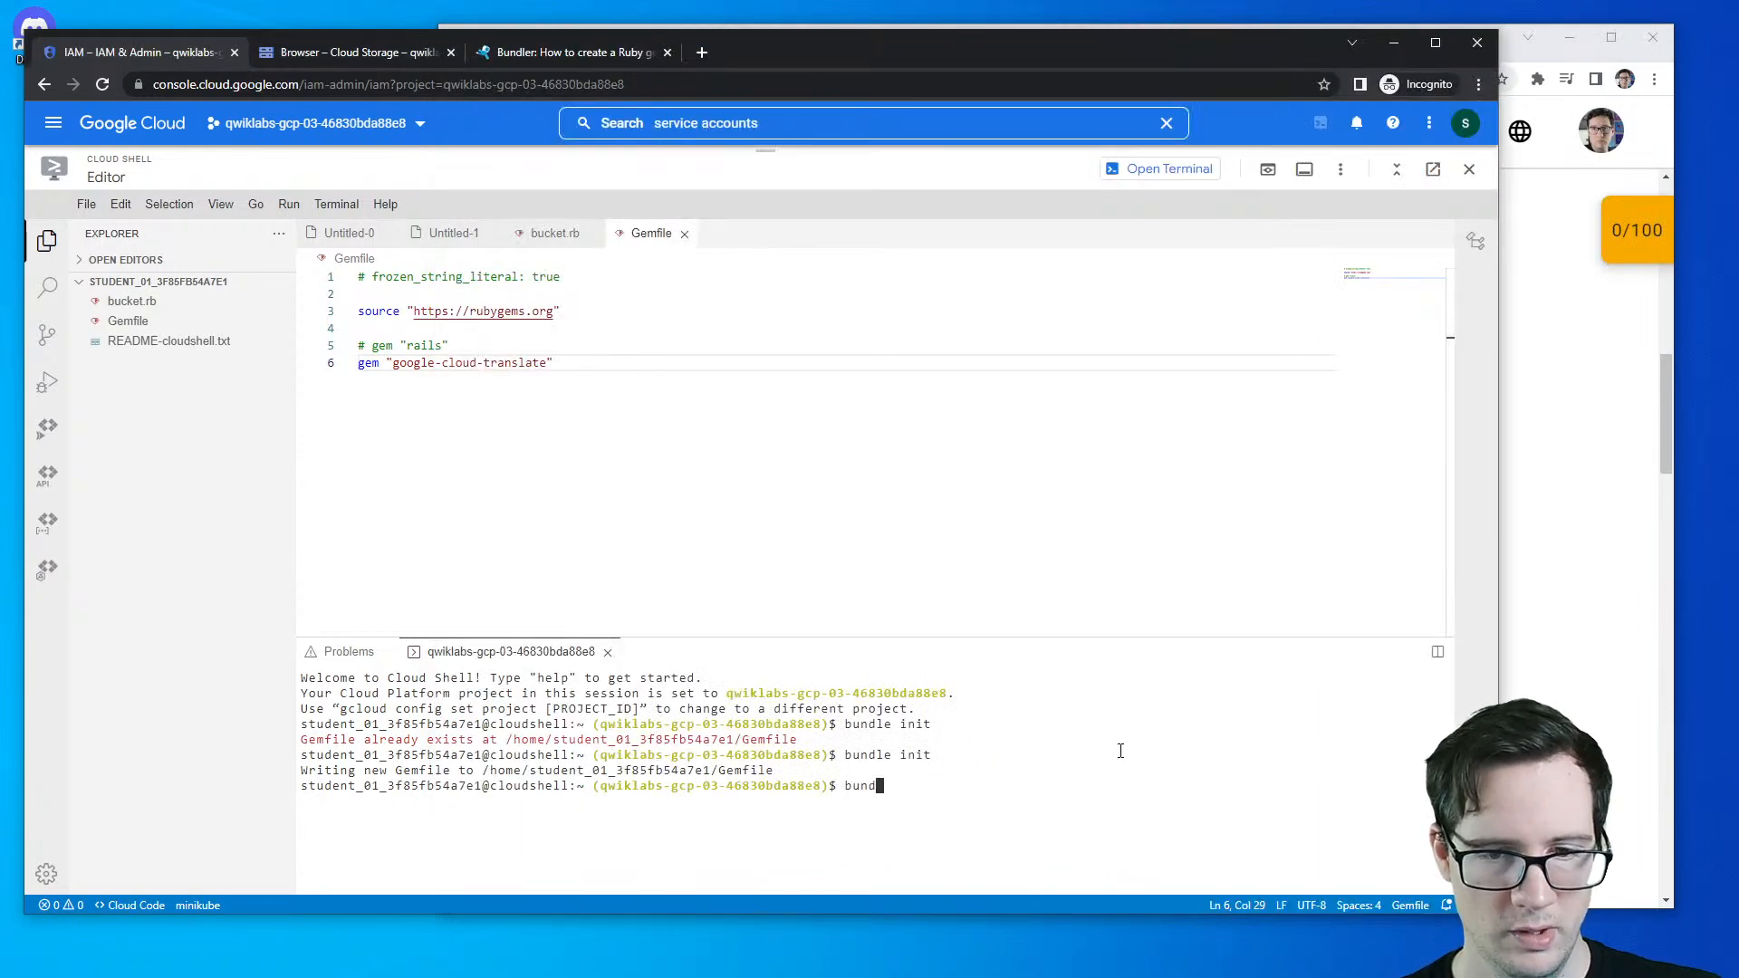
# - Examine the storage library require, client creation, bucket name, location and storage class in bucket.rb
pyautogui.click(514, 228)
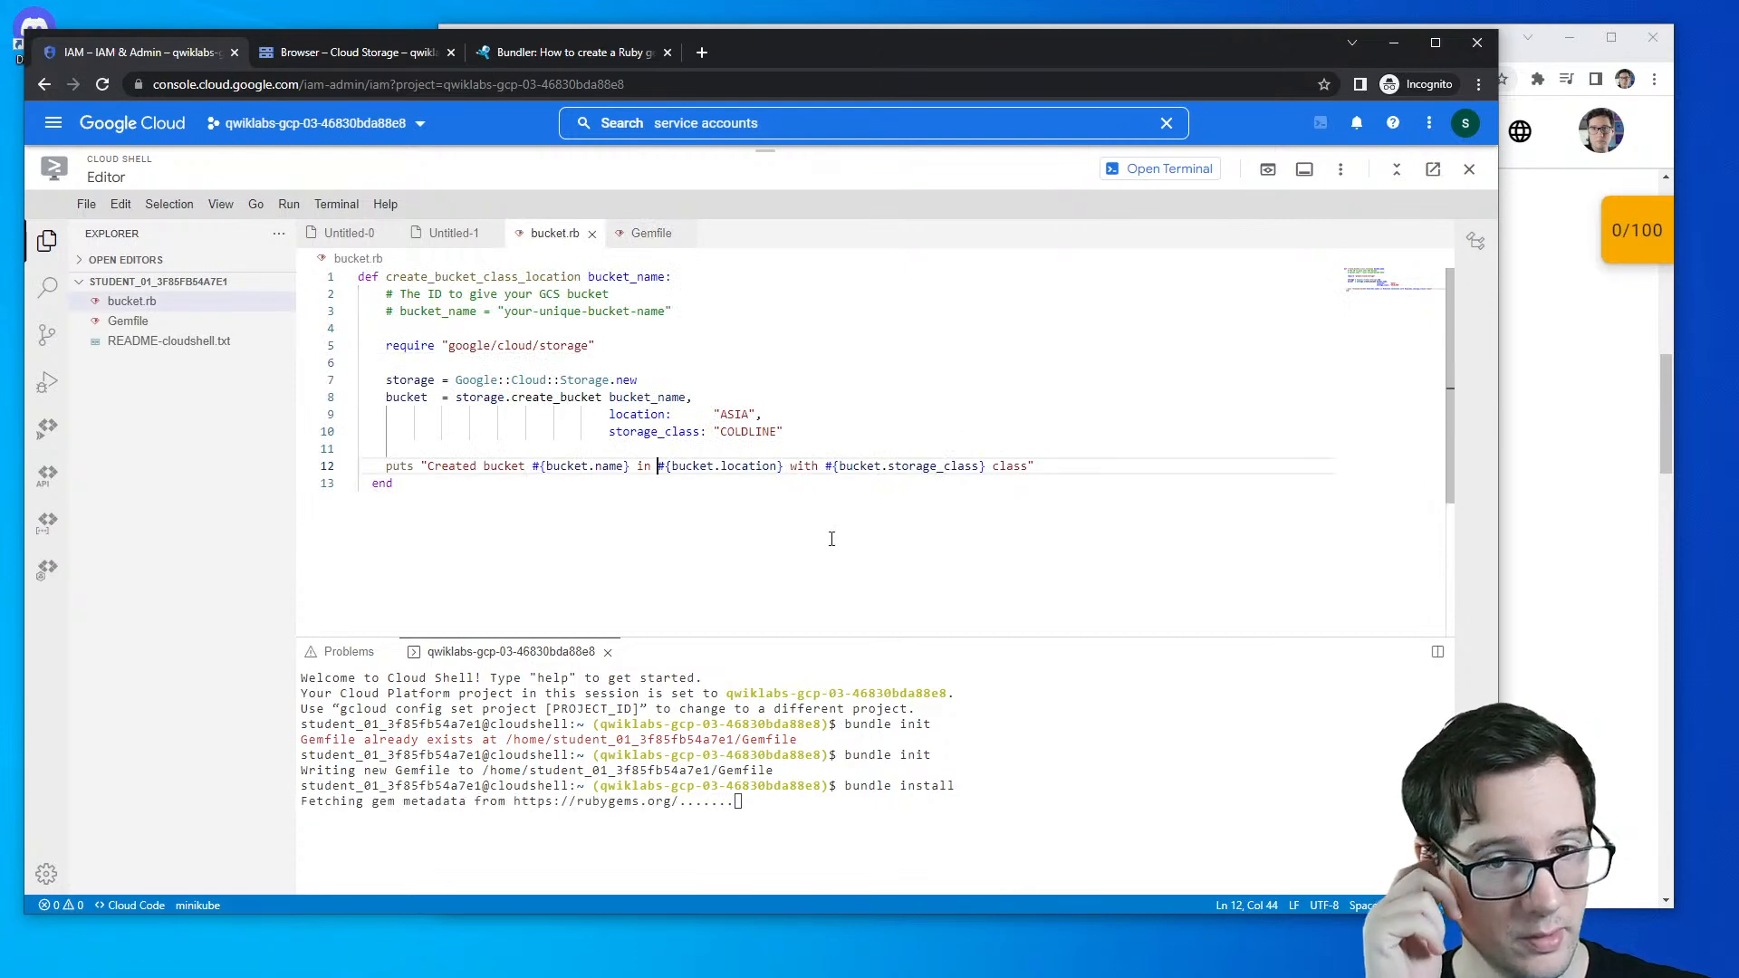
pyautogui.click(579, 345)
pyautogui.click(595, 379)
pyautogui.doubleClick(645, 398)
pyautogui.doubleClick(735, 414)
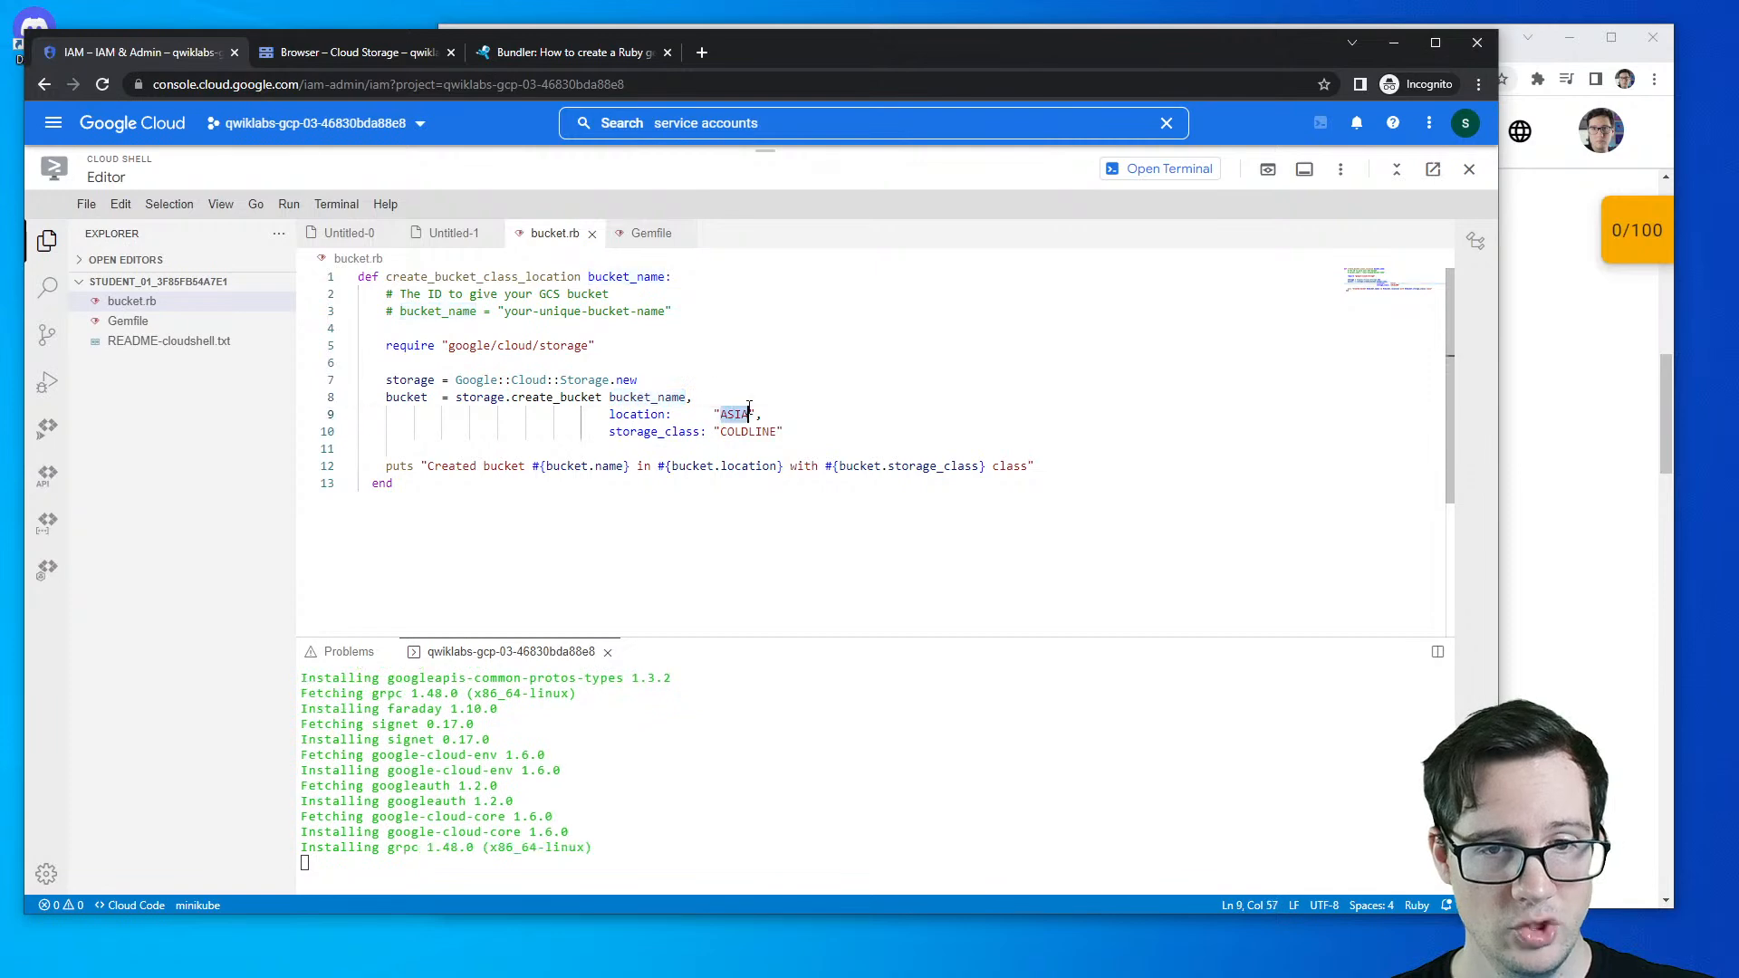
pyautogui.doubleClick(741, 433)
pyautogui.click(743, 362)
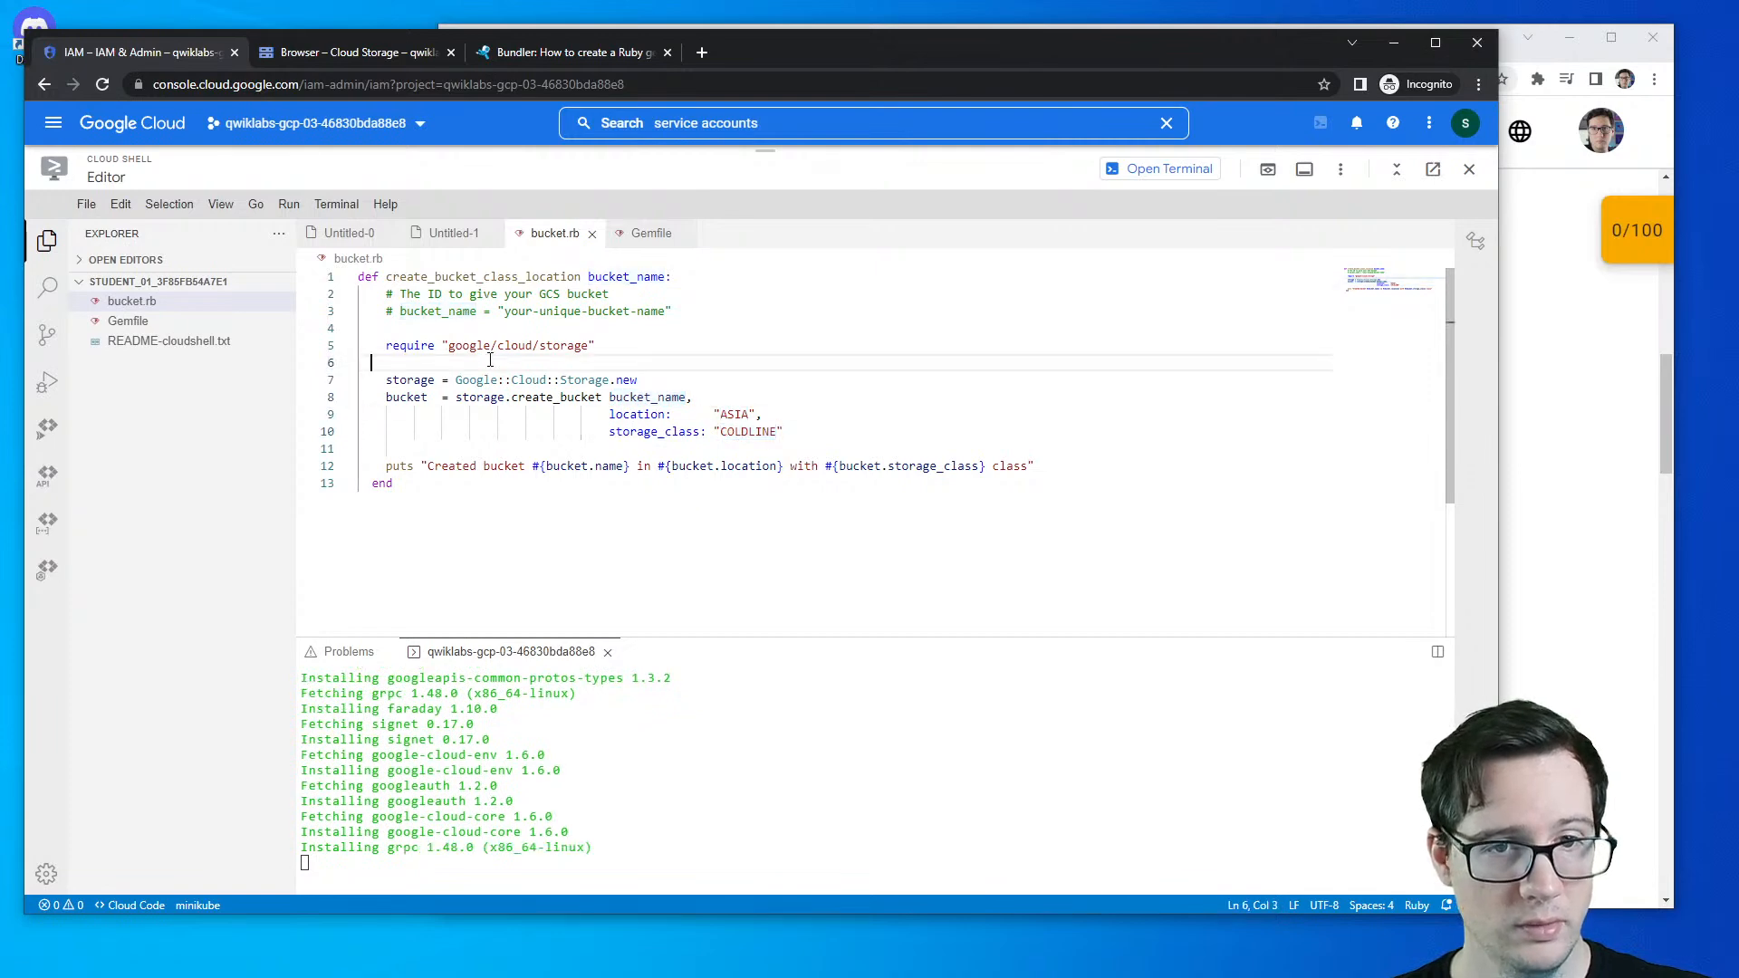
# - Review the challenge scenario, the Ruby client README, the bucket creation guide and the service account impersonation guide
pyautogui.click(1572, 446)
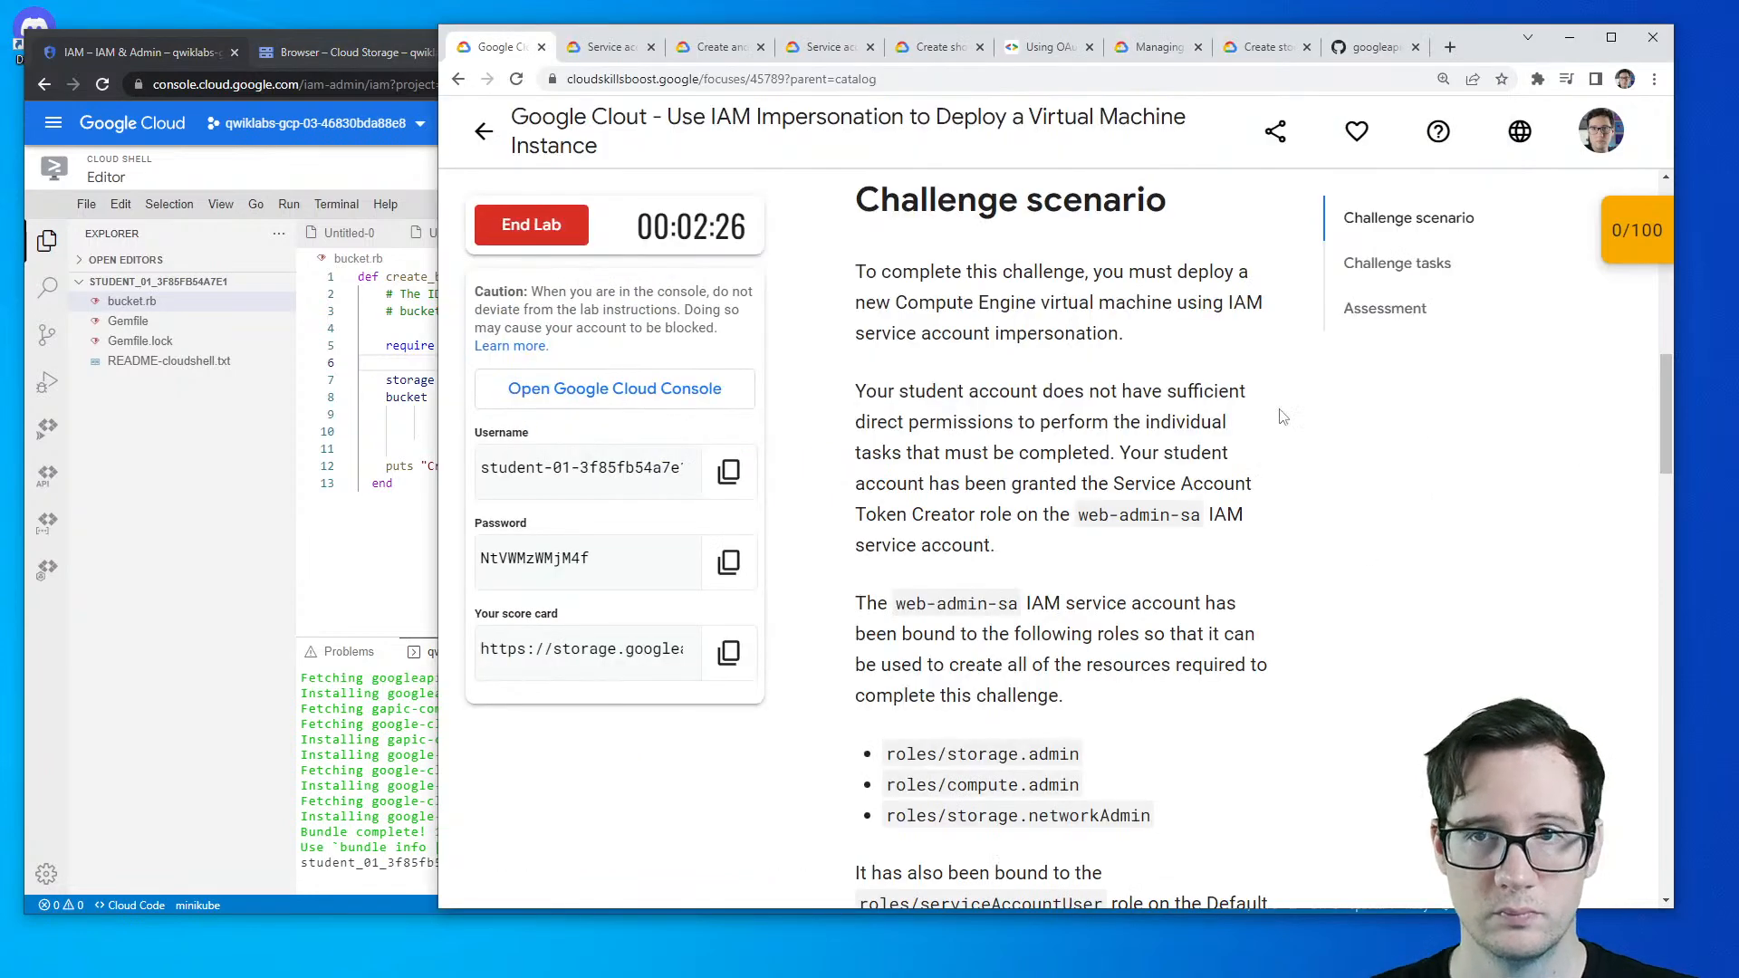
pyautogui.click(1369, 47)
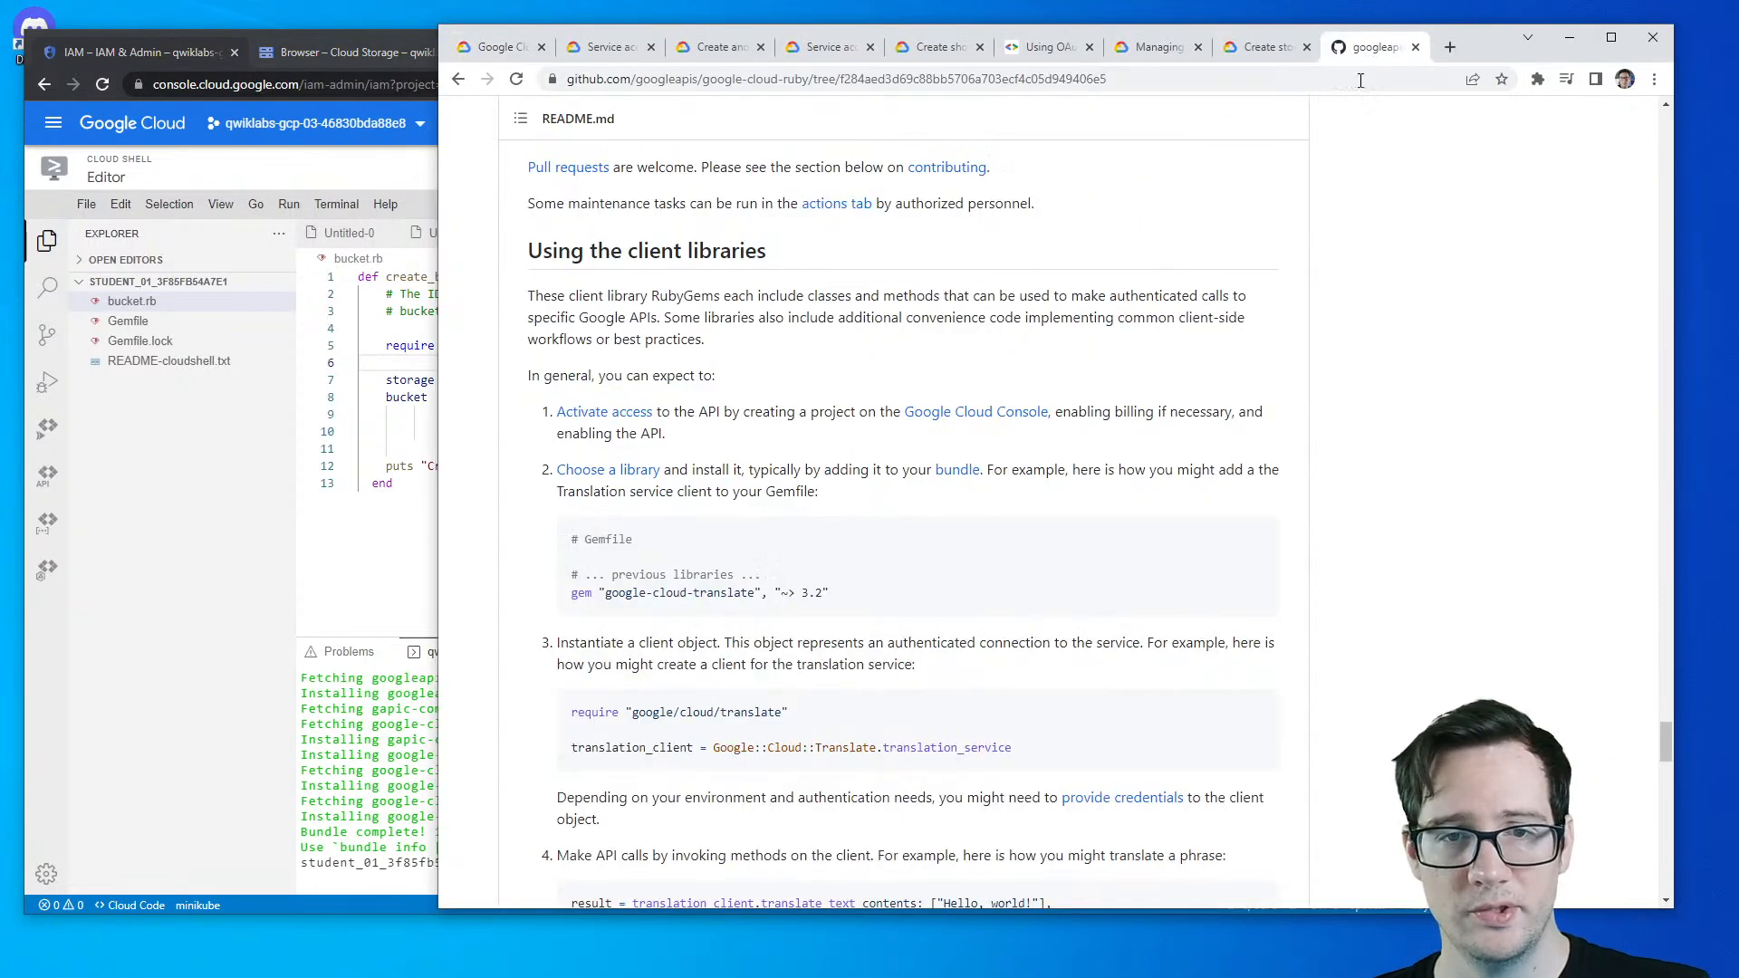
pyautogui.click(1262, 50)
pyautogui.scroll(7, 1185, 530)
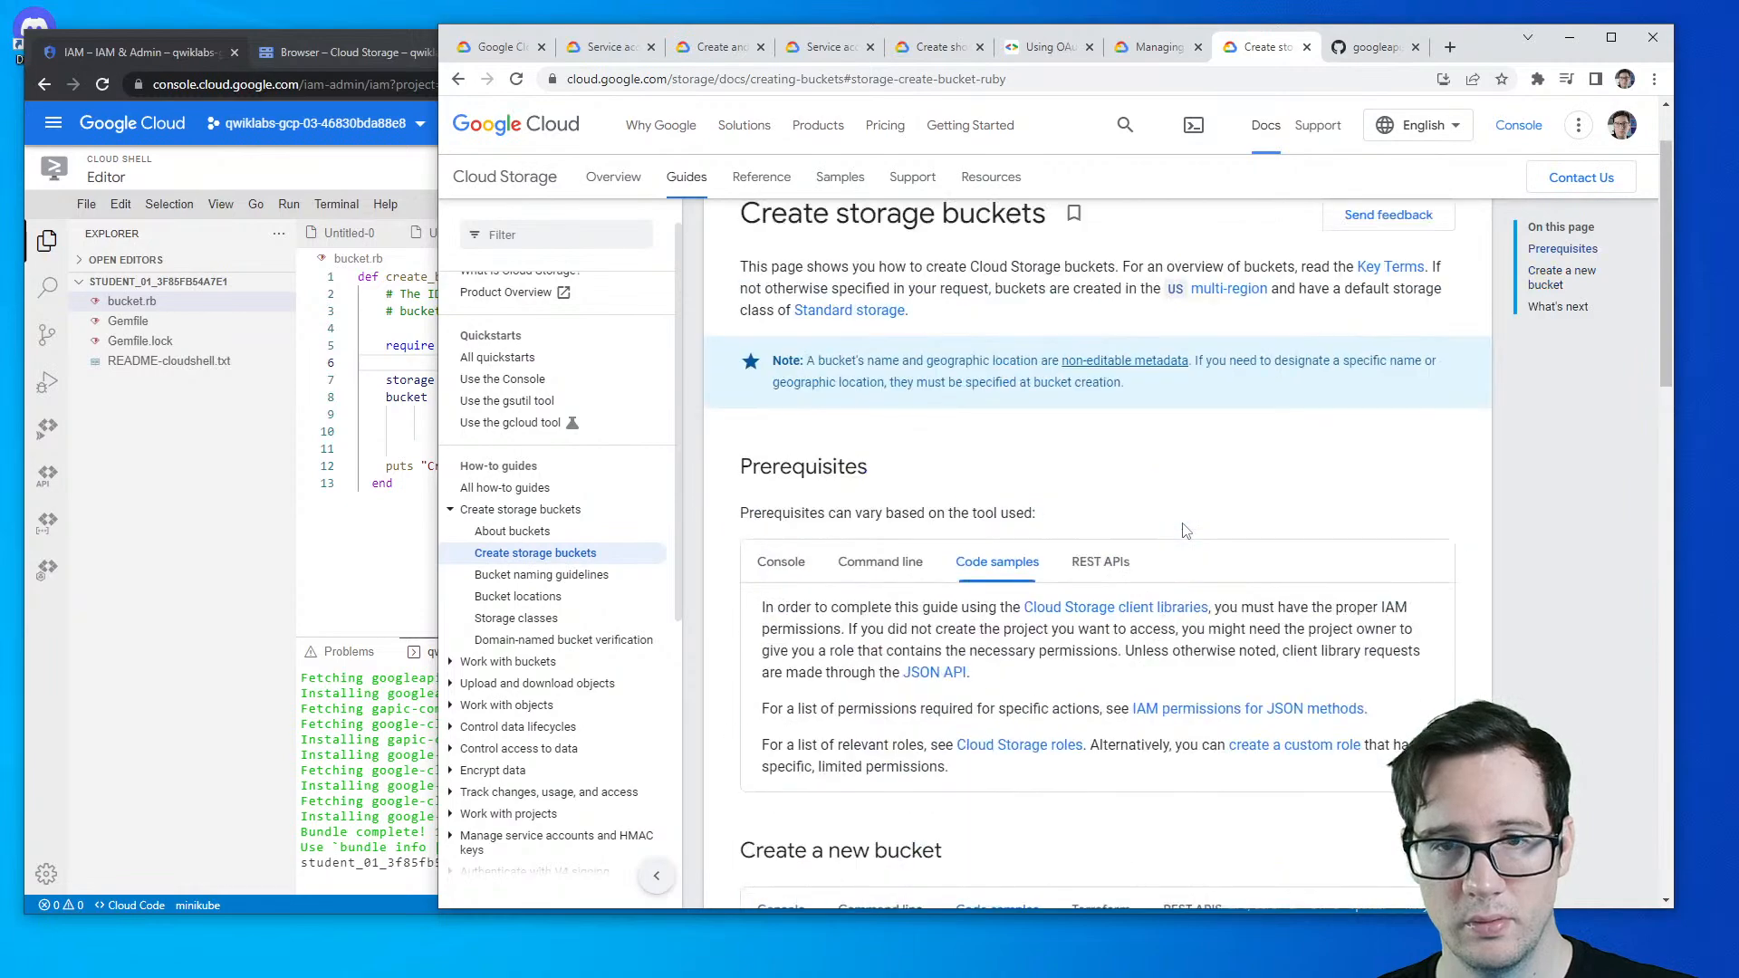
pyautogui.click(1177, 50)
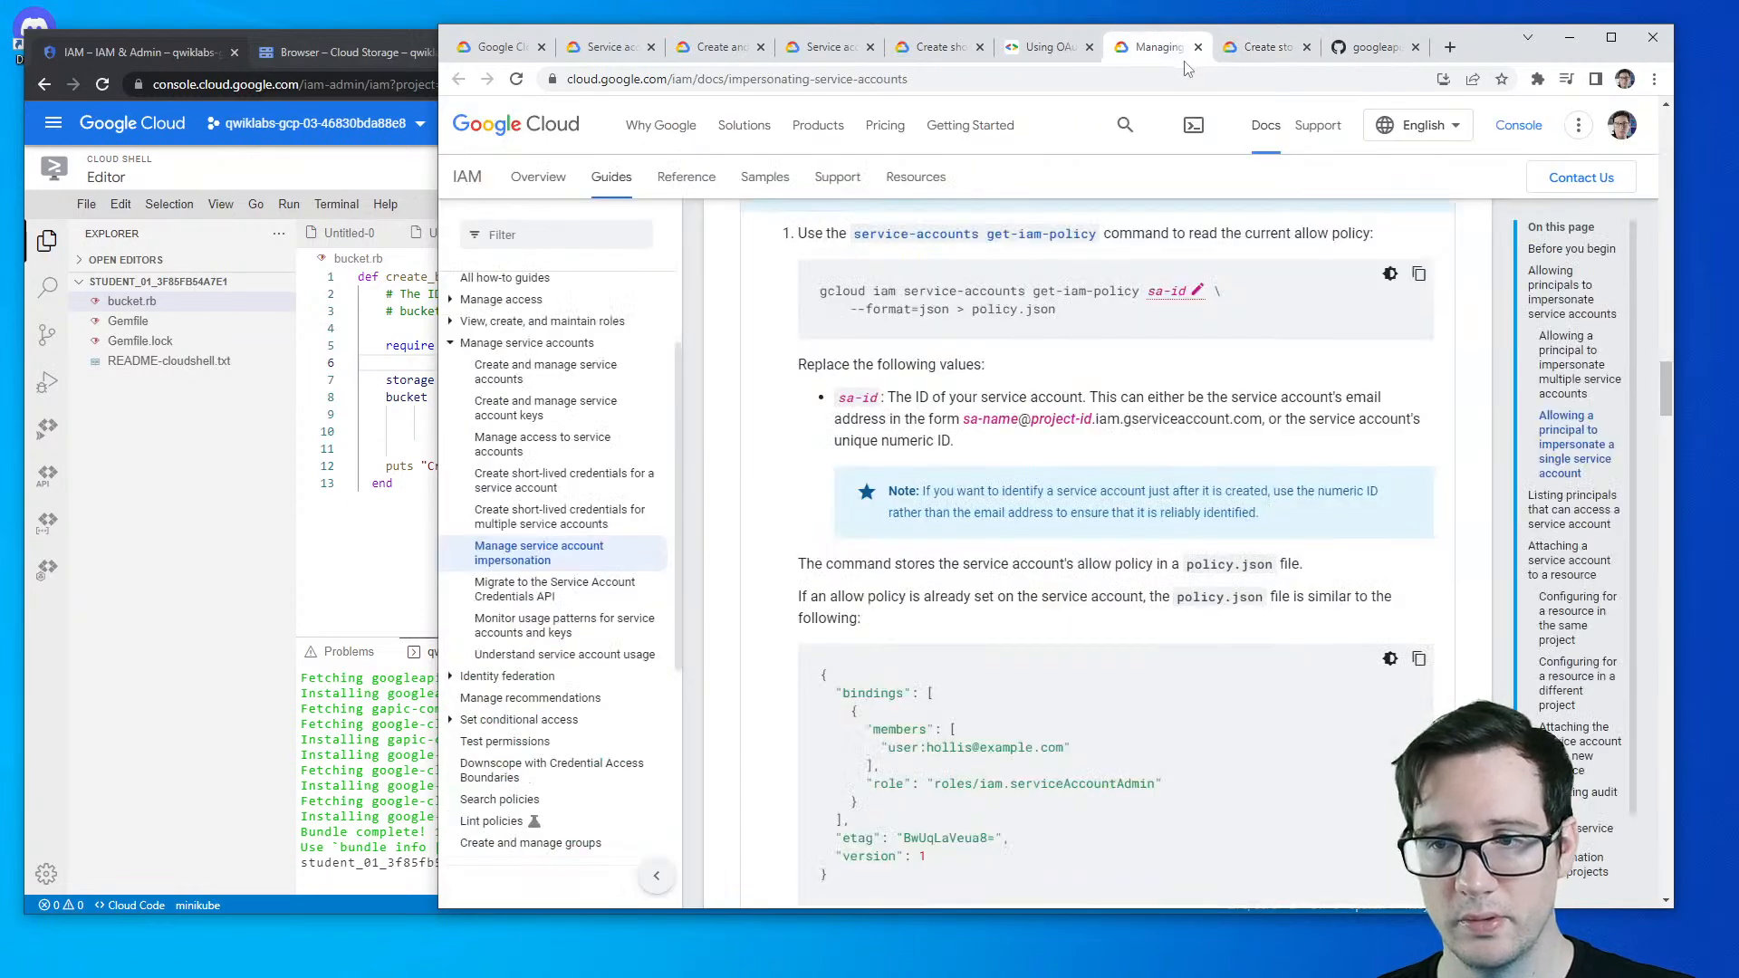
# - Read the introduction, recommendation note and start of the Overview in the OAuth 2.0 for Server to Server Applications guide
pyautogui.click(1046, 56)
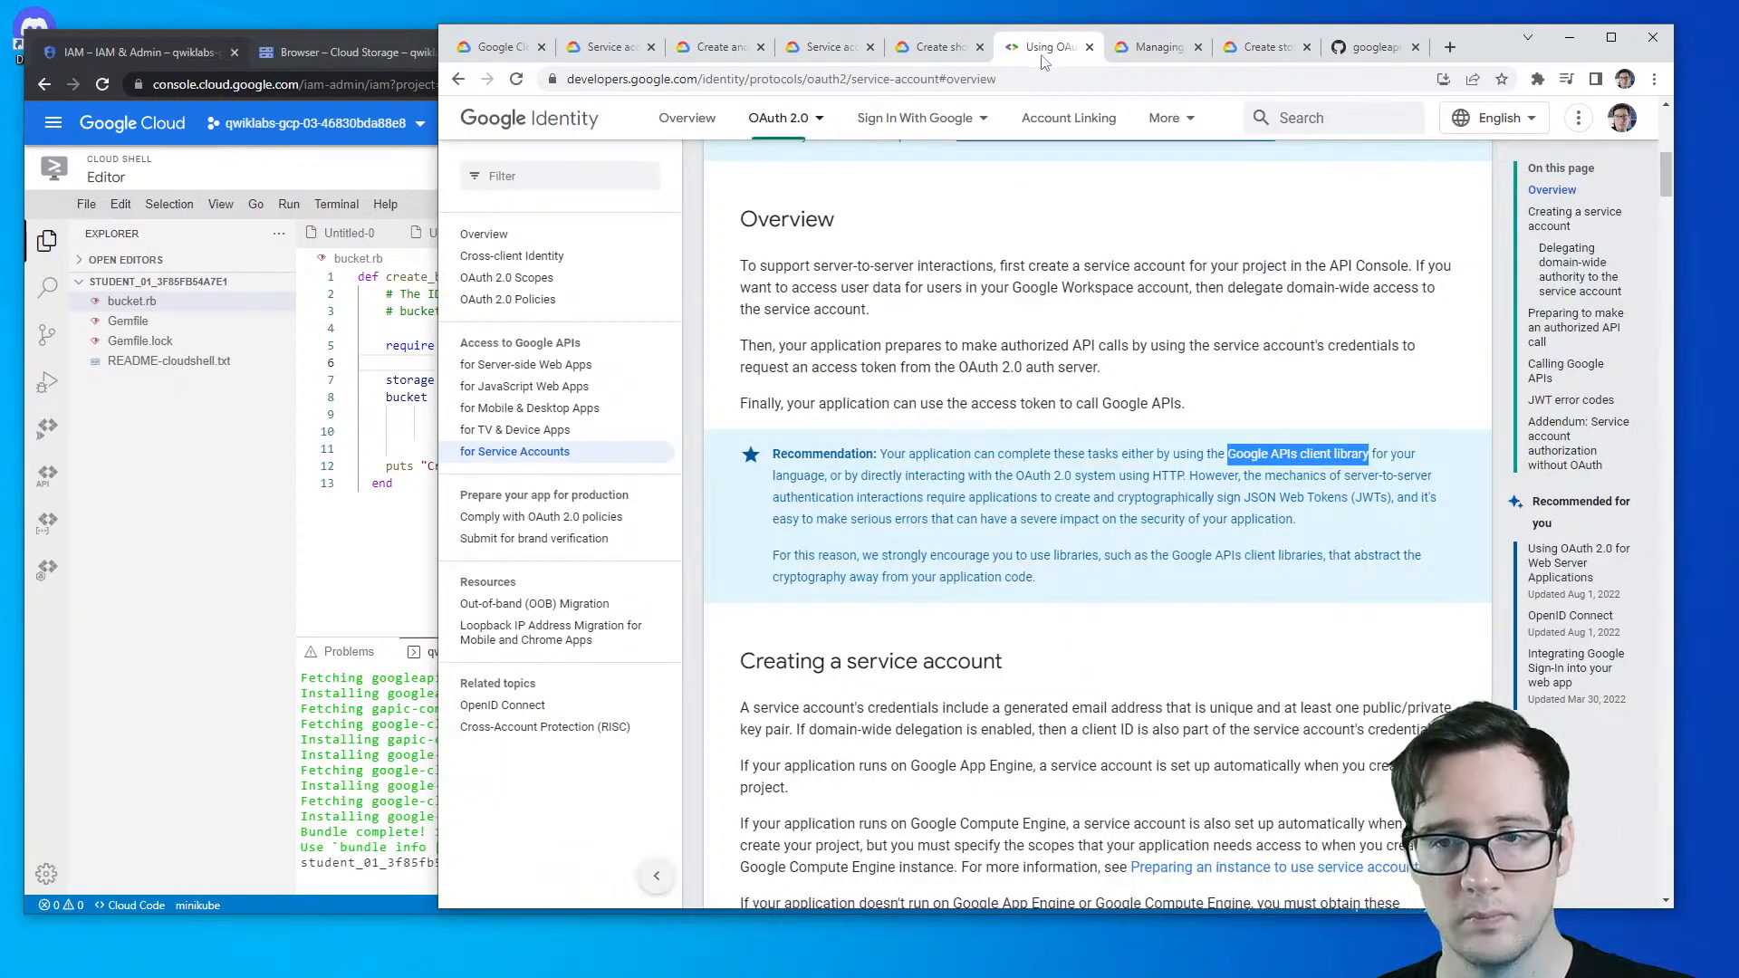
pyautogui.moveTo(923, 454); pyautogui.dragTo(1248, 477)
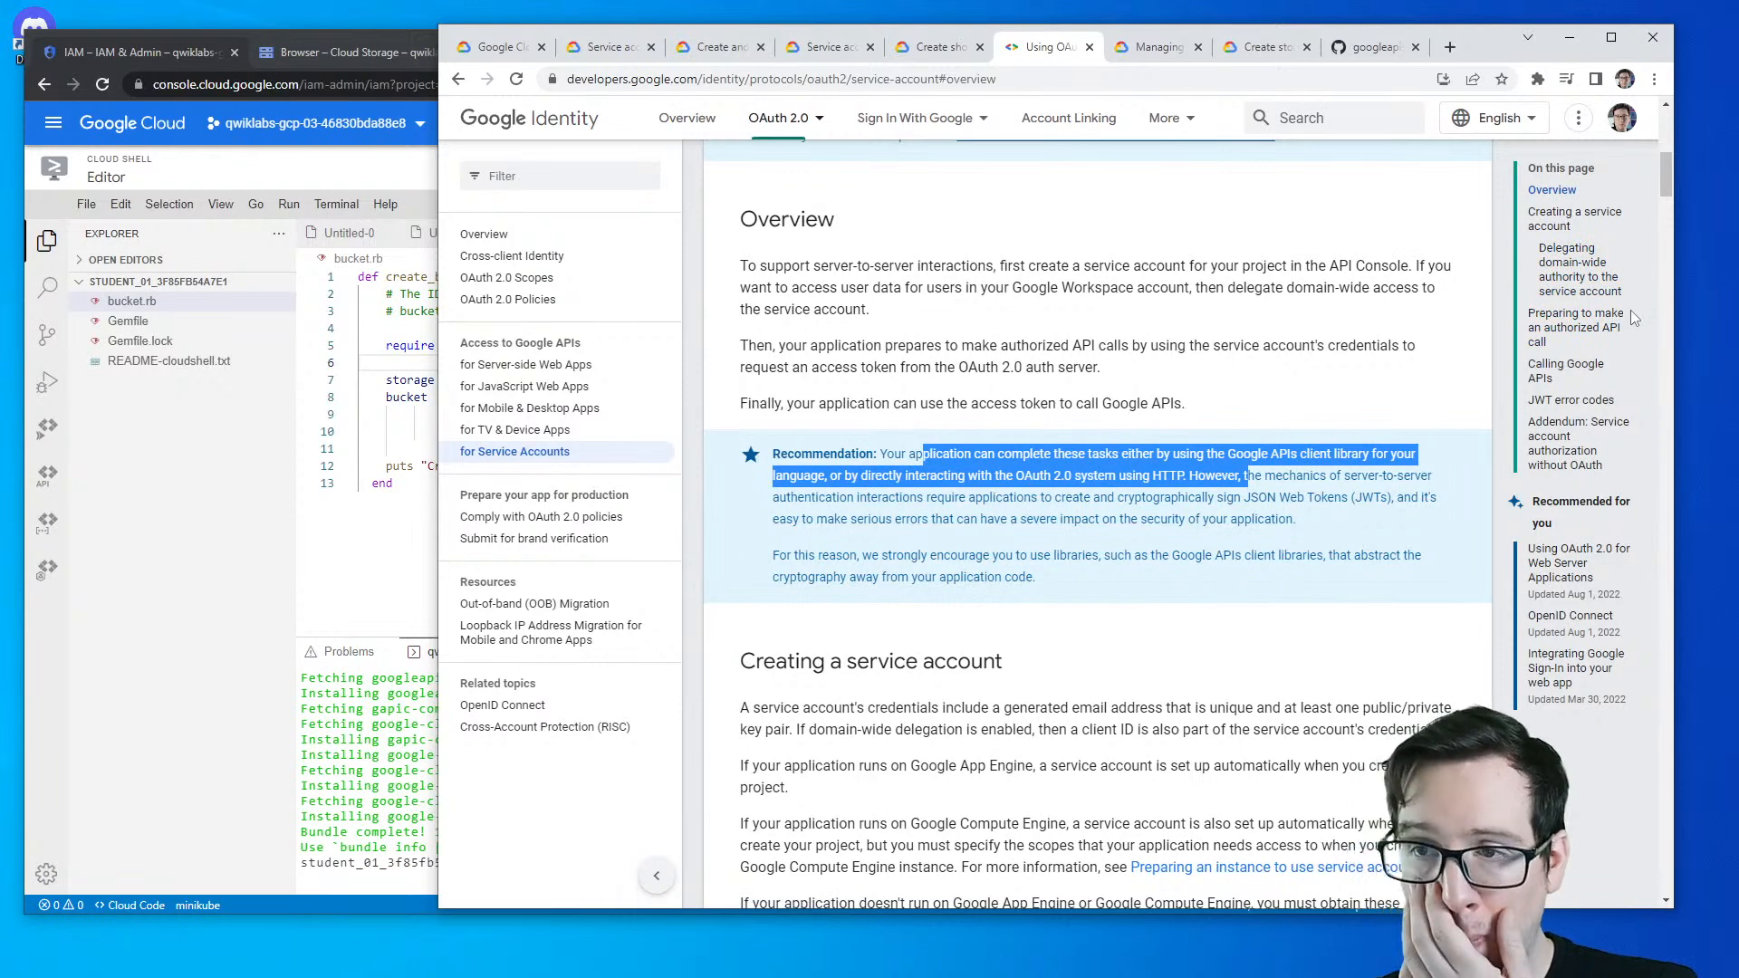
pyautogui.scroll(1, 1390, 382)
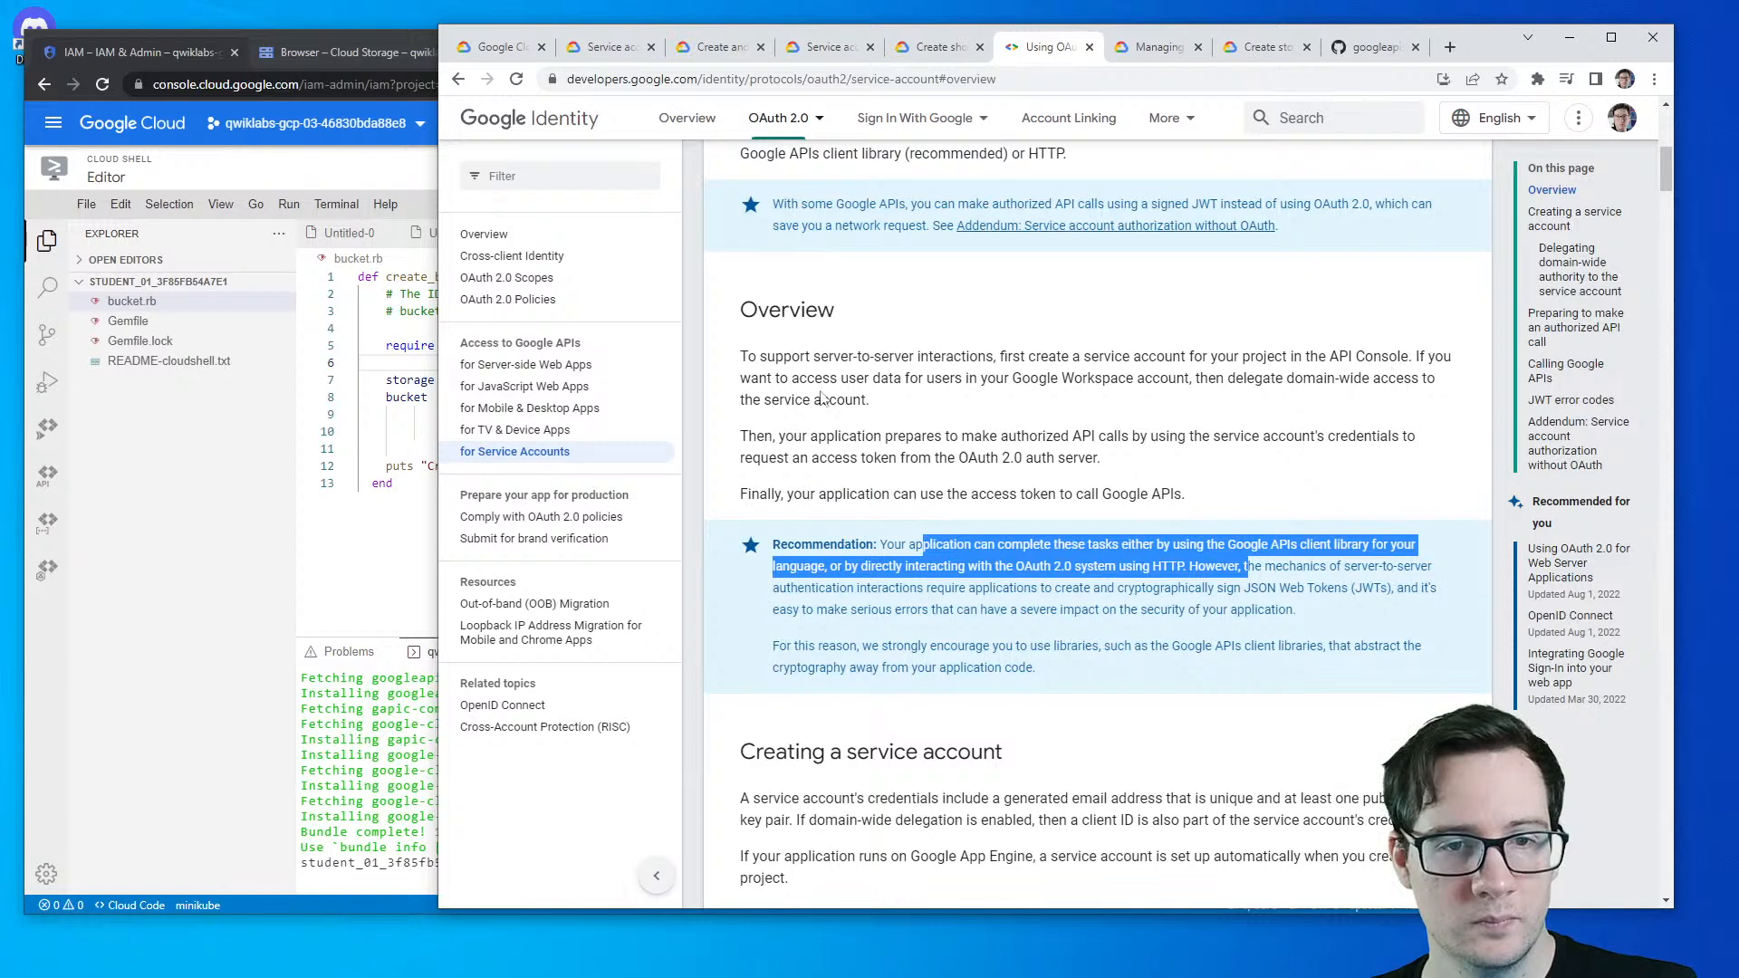
pyautogui.scroll(7, 525, 452)
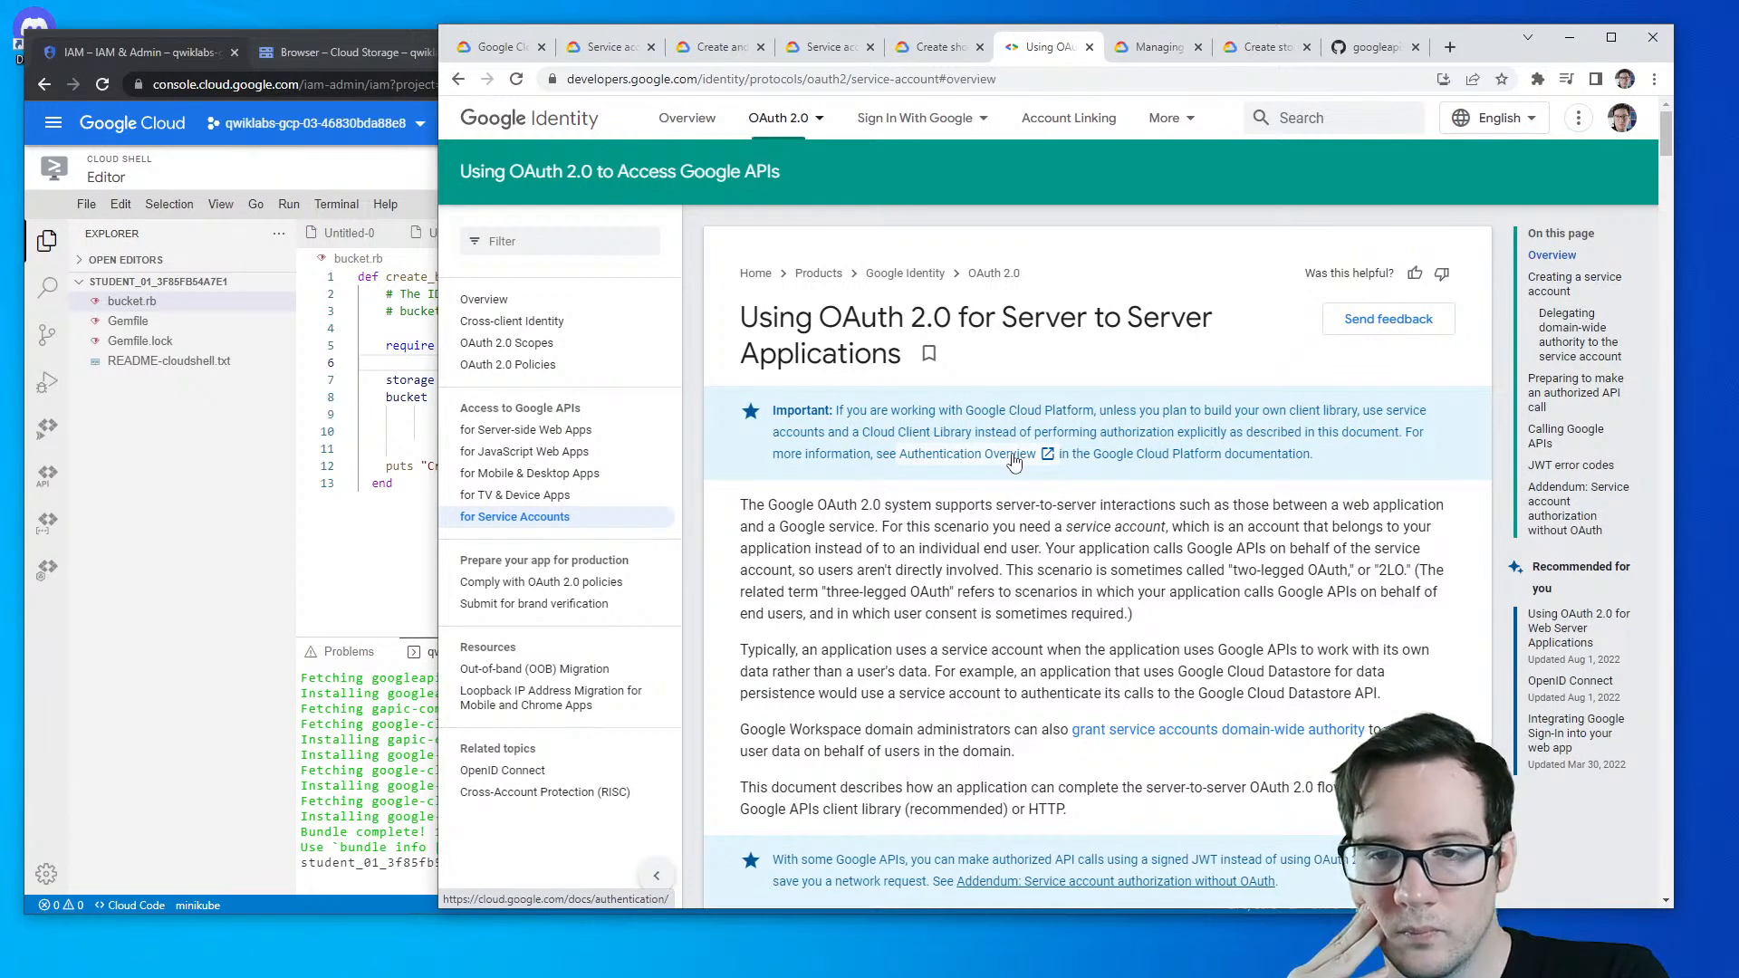
pyautogui.moveTo(981, 528); pyautogui.dragTo(1337, 549)
pyautogui.moveTo(797, 572); pyautogui.dragTo(1139, 594)
pyautogui.moveTo(774, 650); pyautogui.dragTo(1223, 647)
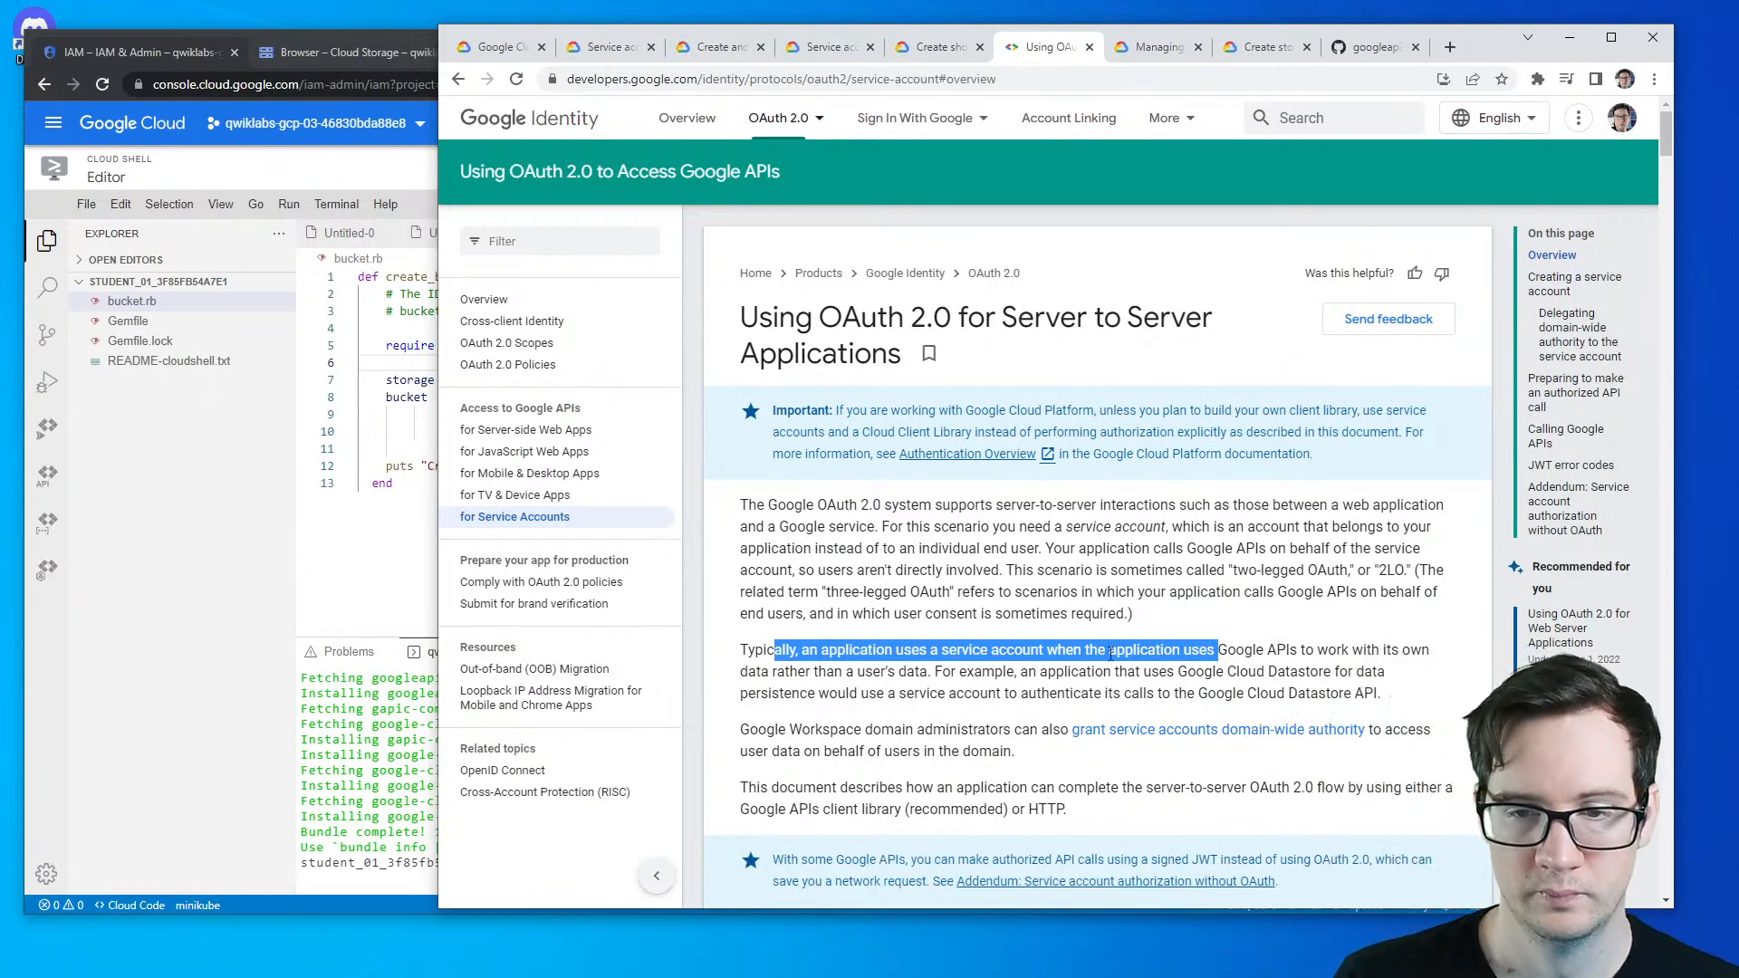
pyautogui.moveTo(1075, 651); pyautogui.dragTo(948, 672)
pyautogui.moveTo(950, 671); pyautogui.dragTo(1237, 693)
pyautogui.scroll(-1, 849, 824)
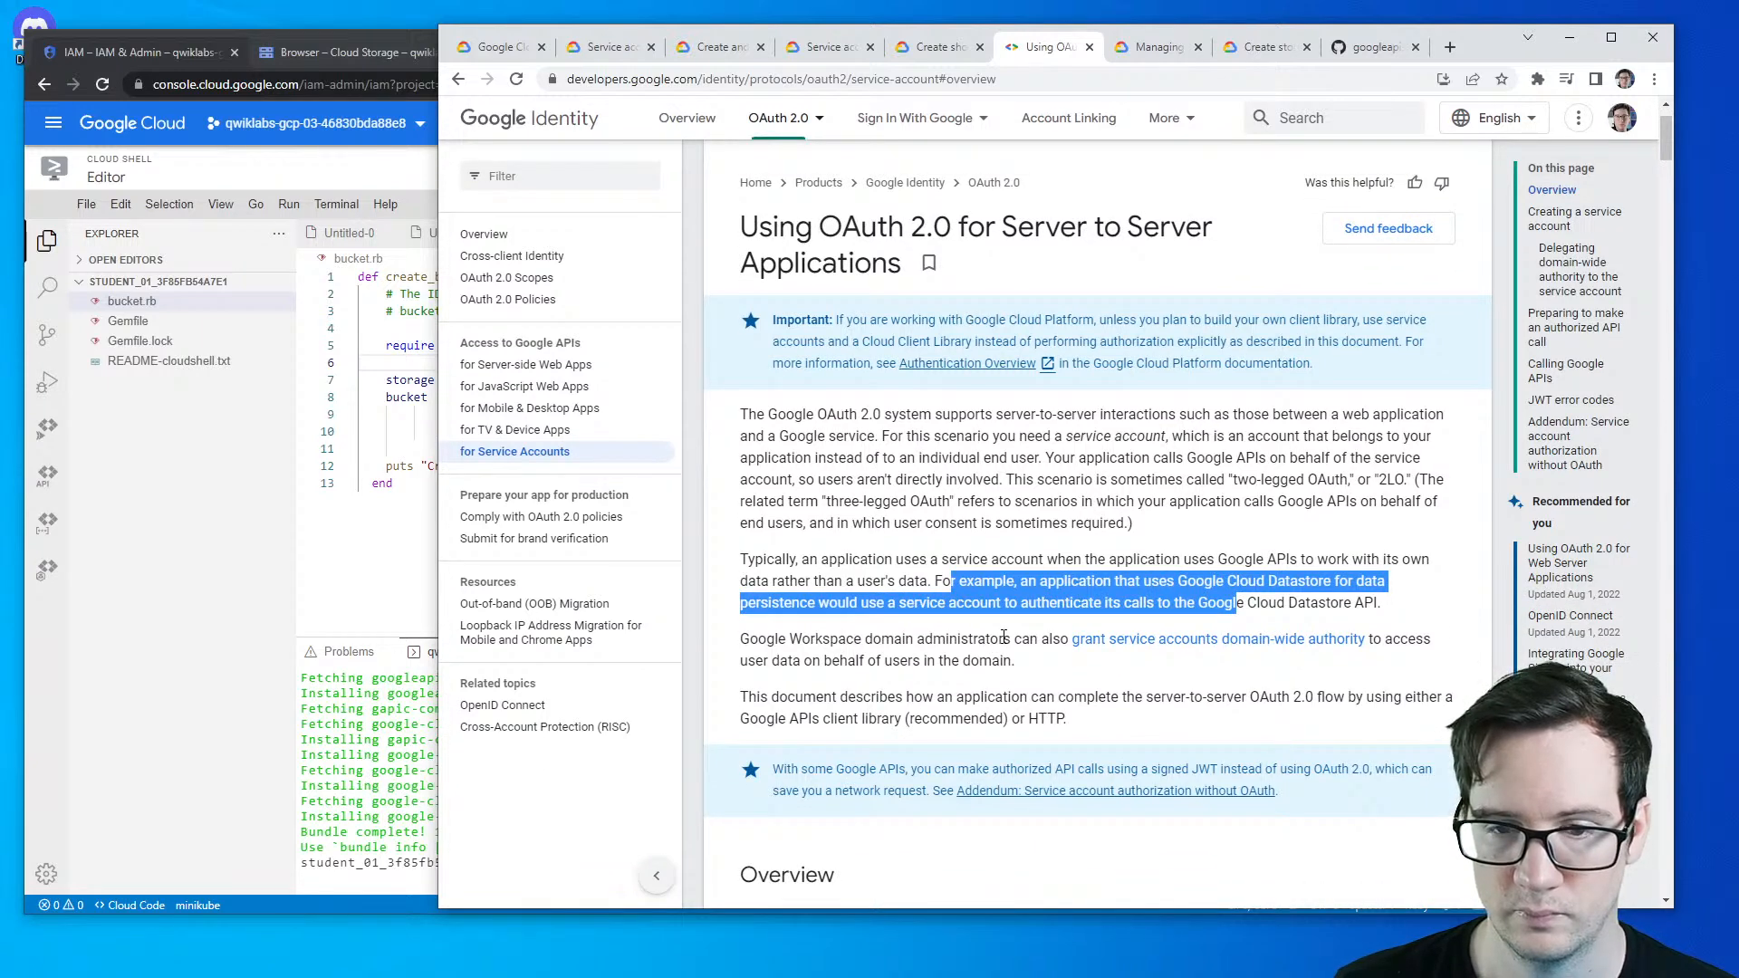
pyautogui.scroll(-4, 941, 702)
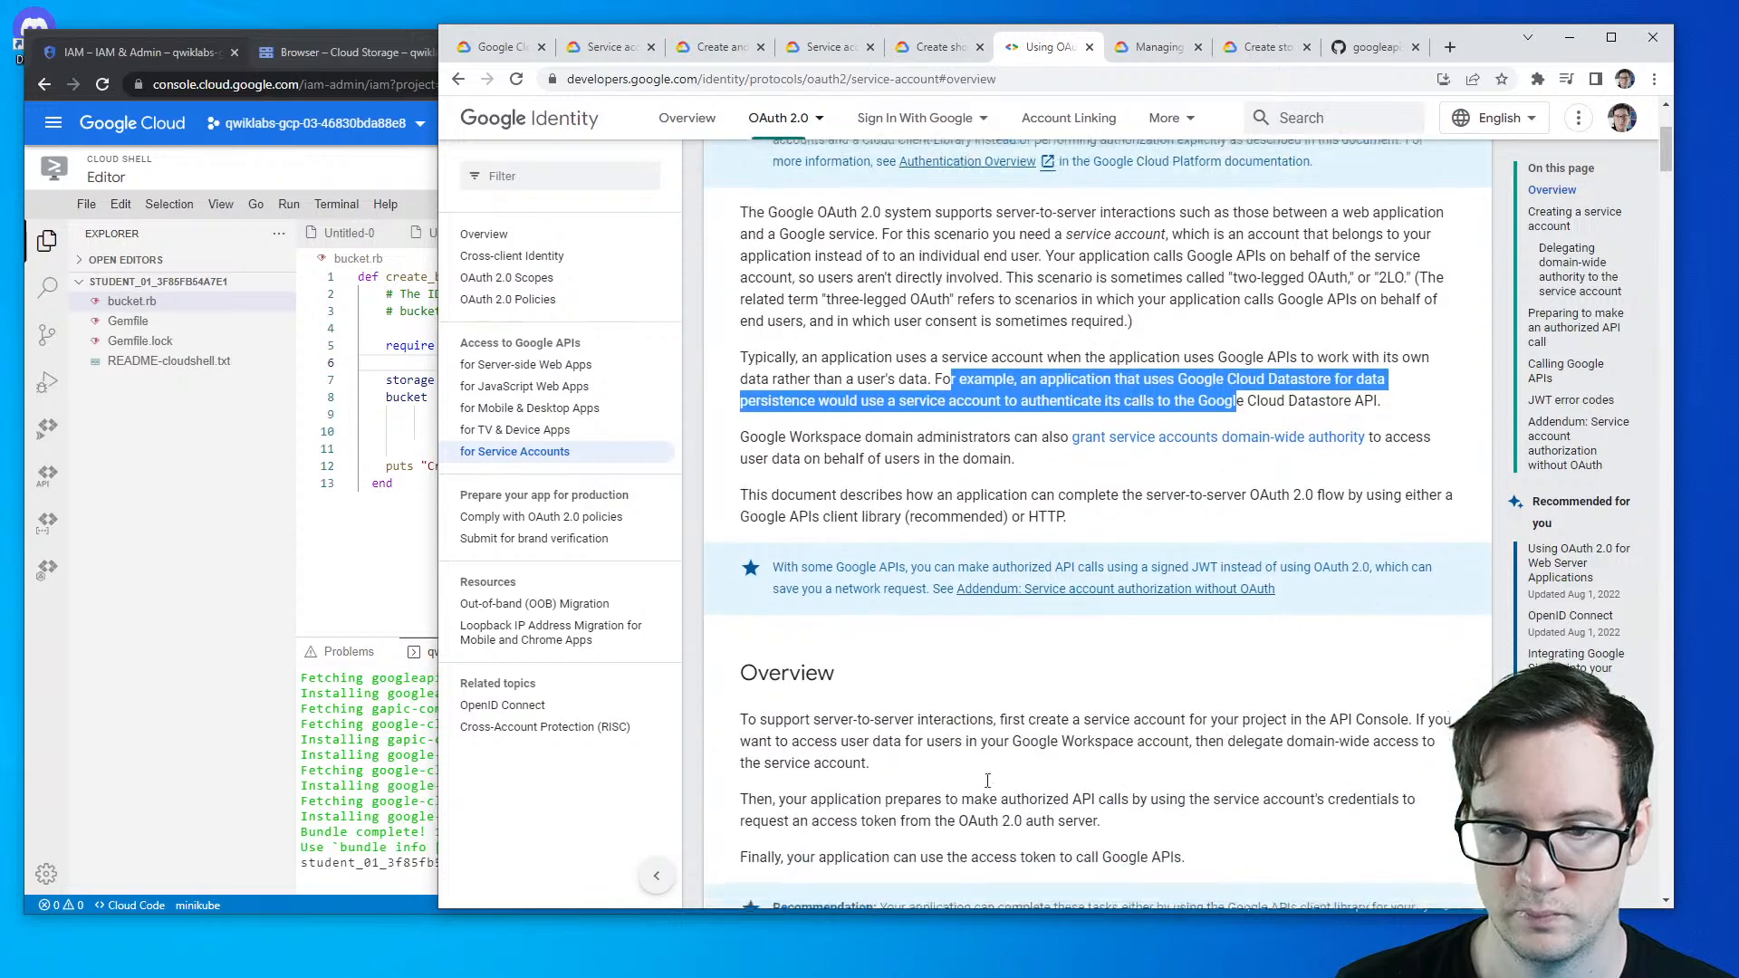
pyautogui.click(786, 576)
pyautogui.moveTo(783, 569); pyautogui.dragTo(1016, 559)
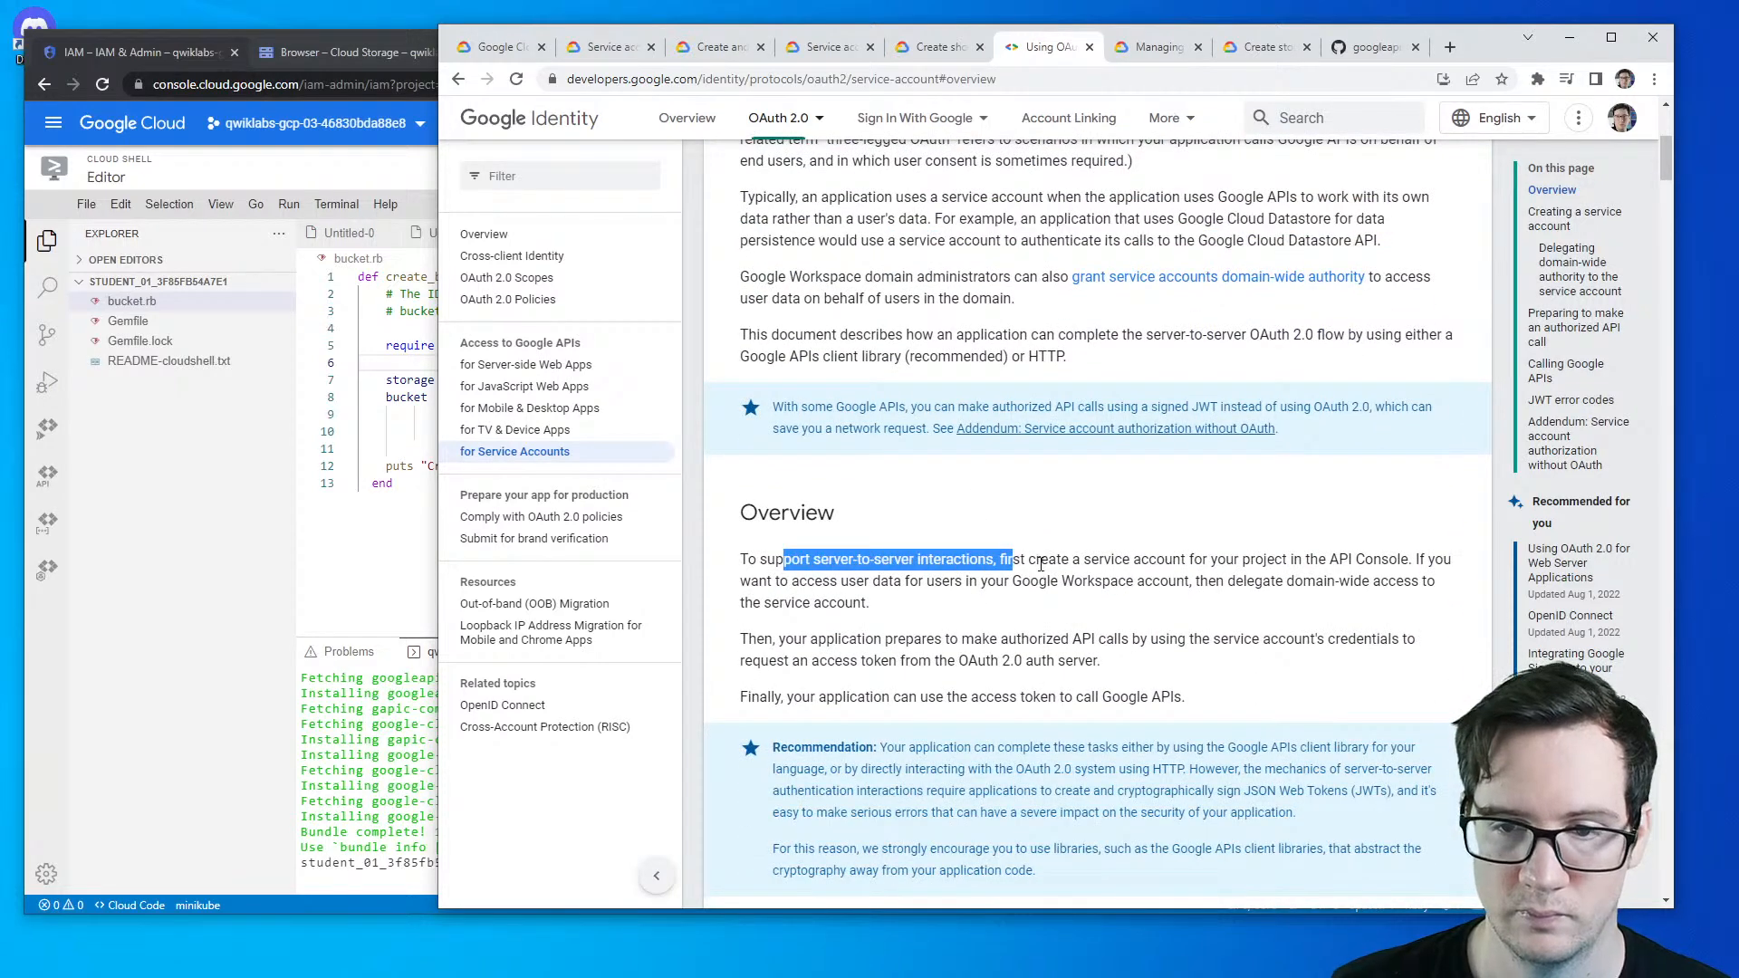
# - Close the incognito window's Cloud Shell, Cloud Storage browser and Bundler guide tabs, confirming leaving the Cloud Shell page
pyautogui.click(238, 58)
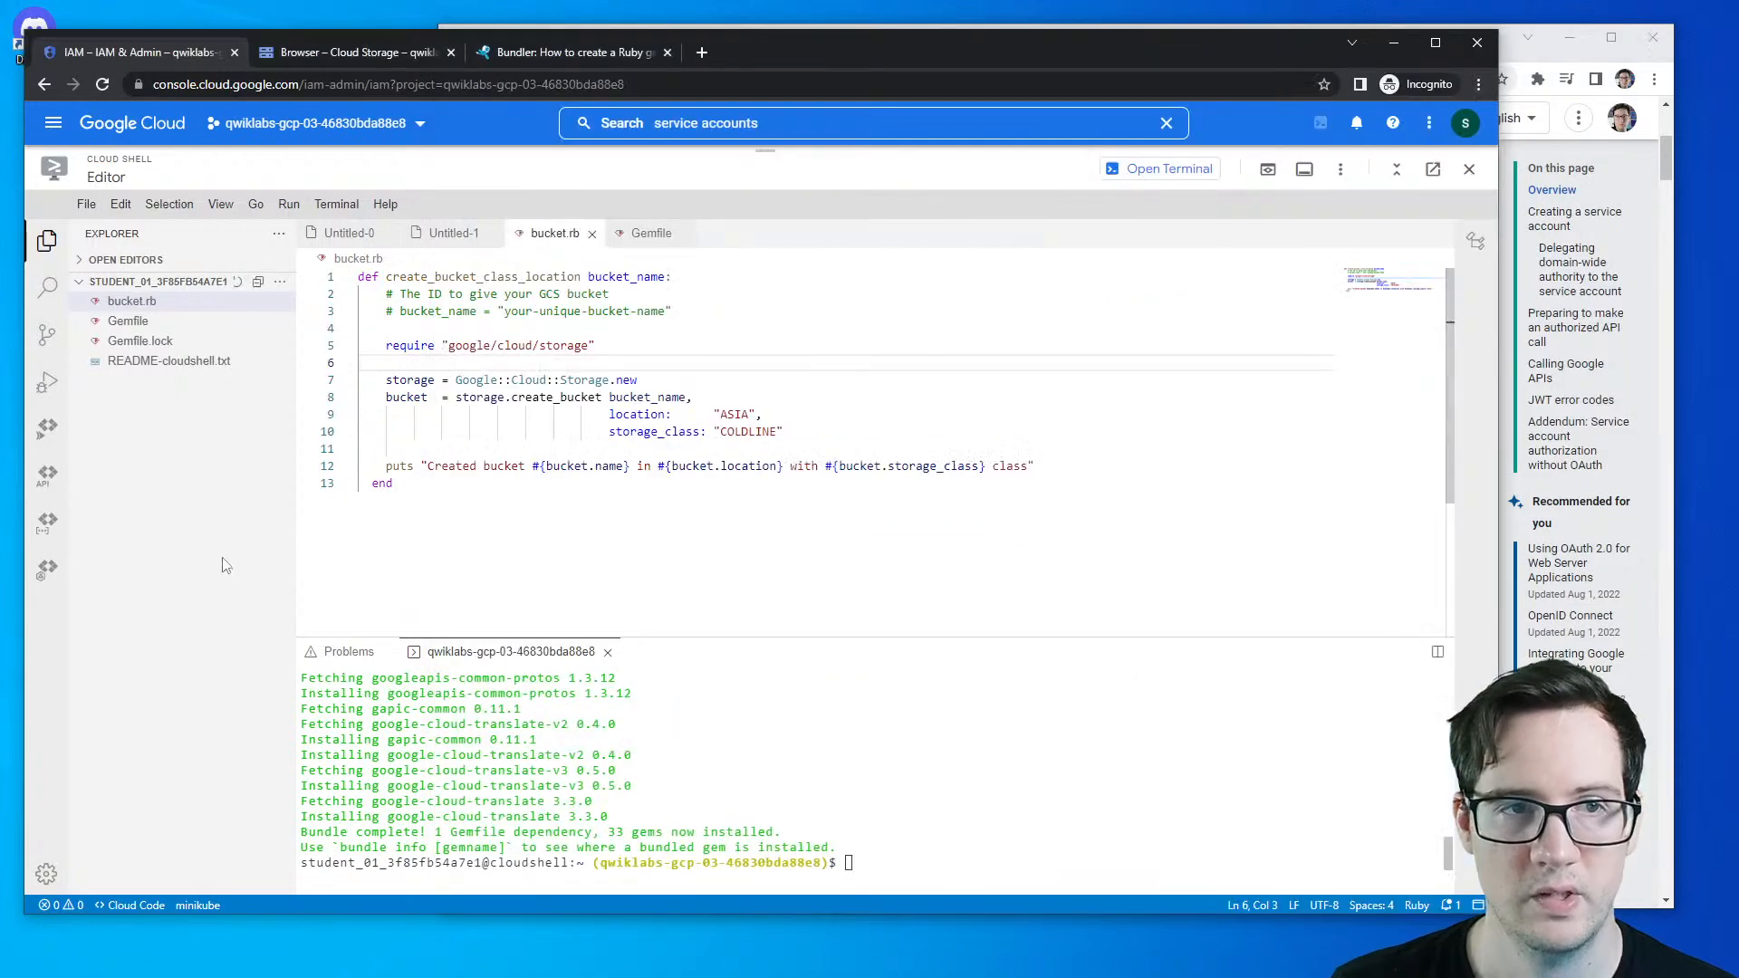
pyautogui.click(235, 53)
pyautogui.click(828, 192)
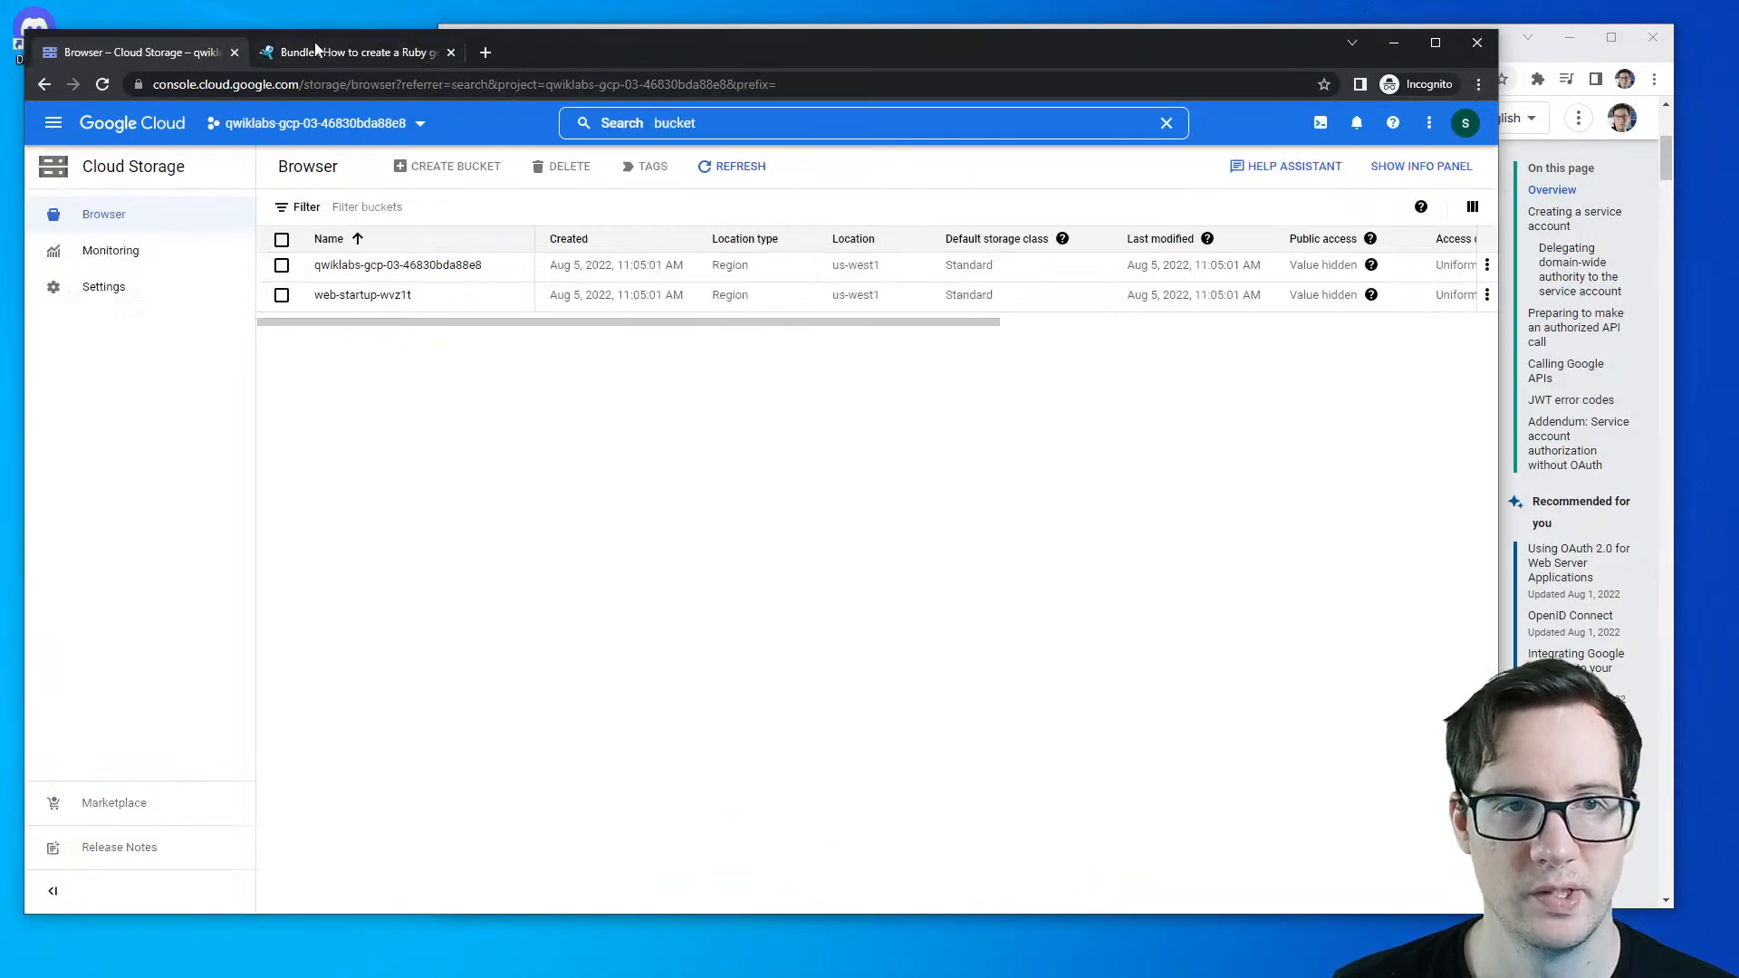
pyautogui.click(235, 52)
pyautogui.click(235, 52)
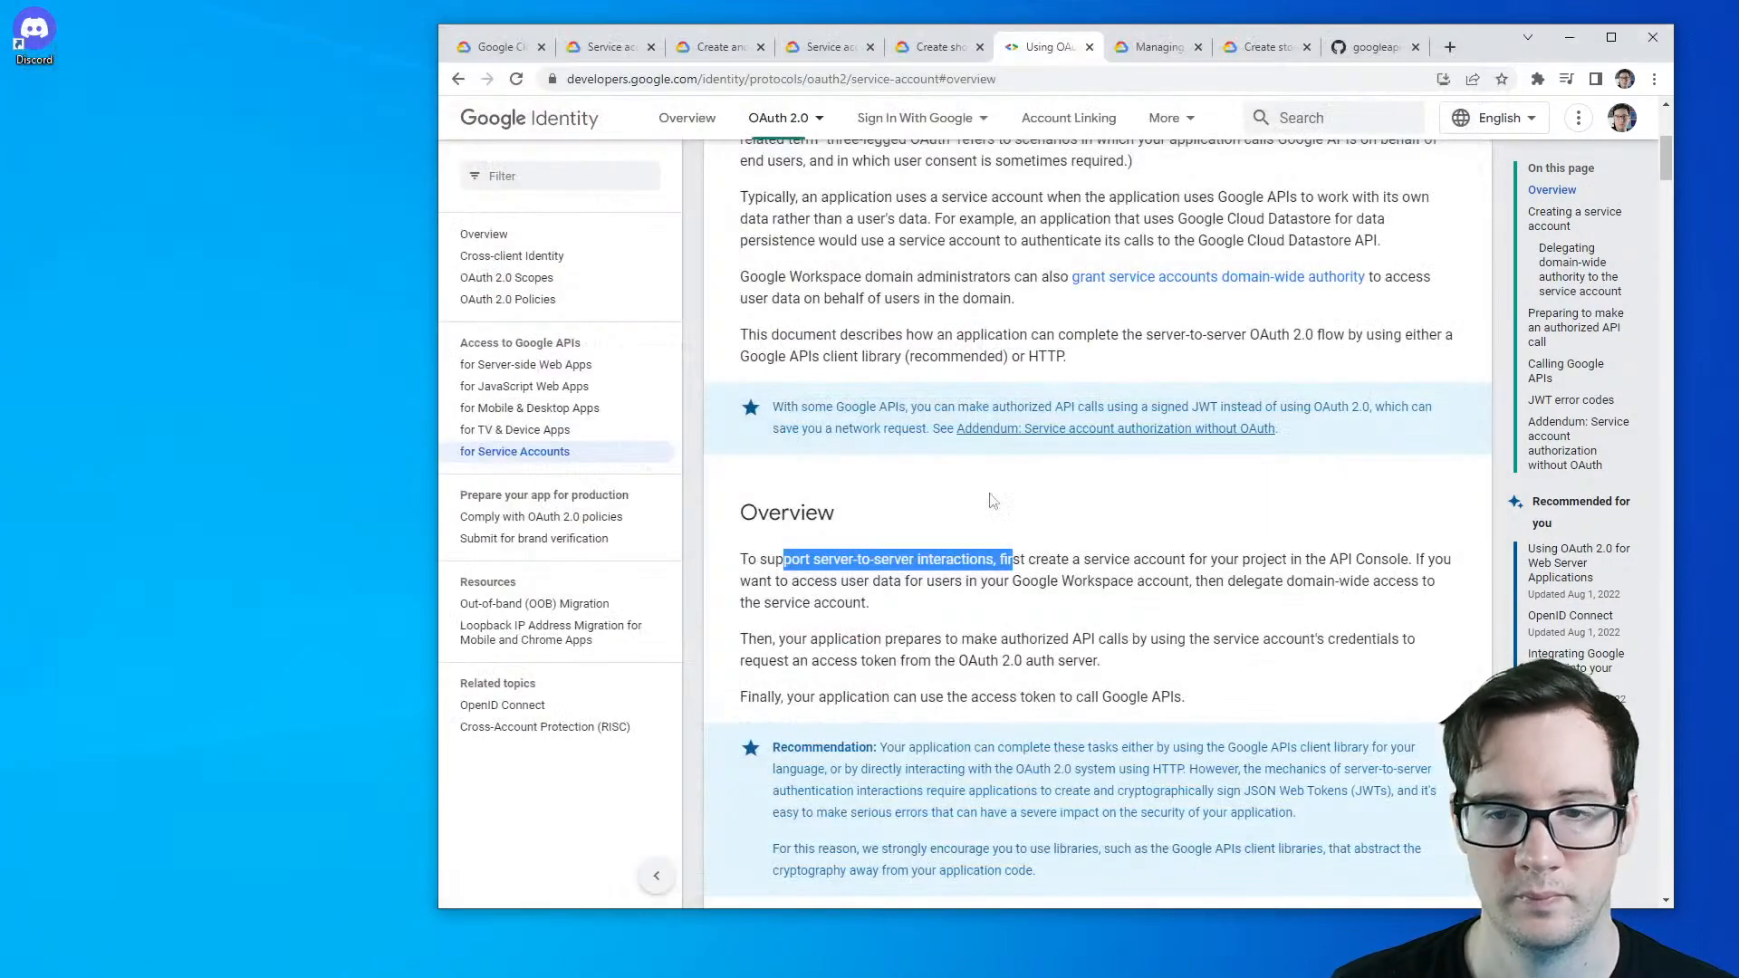
# - Read the OAuth guide's Overview on access tokens and the opening paragraph of Creating a service account
pyautogui.moveTo(760, 558); pyautogui.dragTo(1024, 584)
pyautogui.click(1053, 561)
pyautogui.scroll(-1, 883, 612)
pyautogui.moveTo(775, 548); pyautogui.dragTo(1167, 580)
pyautogui.scroll(-2, 822, 449)
pyautogui.moveTo(816, 425); pyautogui.dragTo(1167, 426)
pyautogui.scroll(-1, 833, 560)
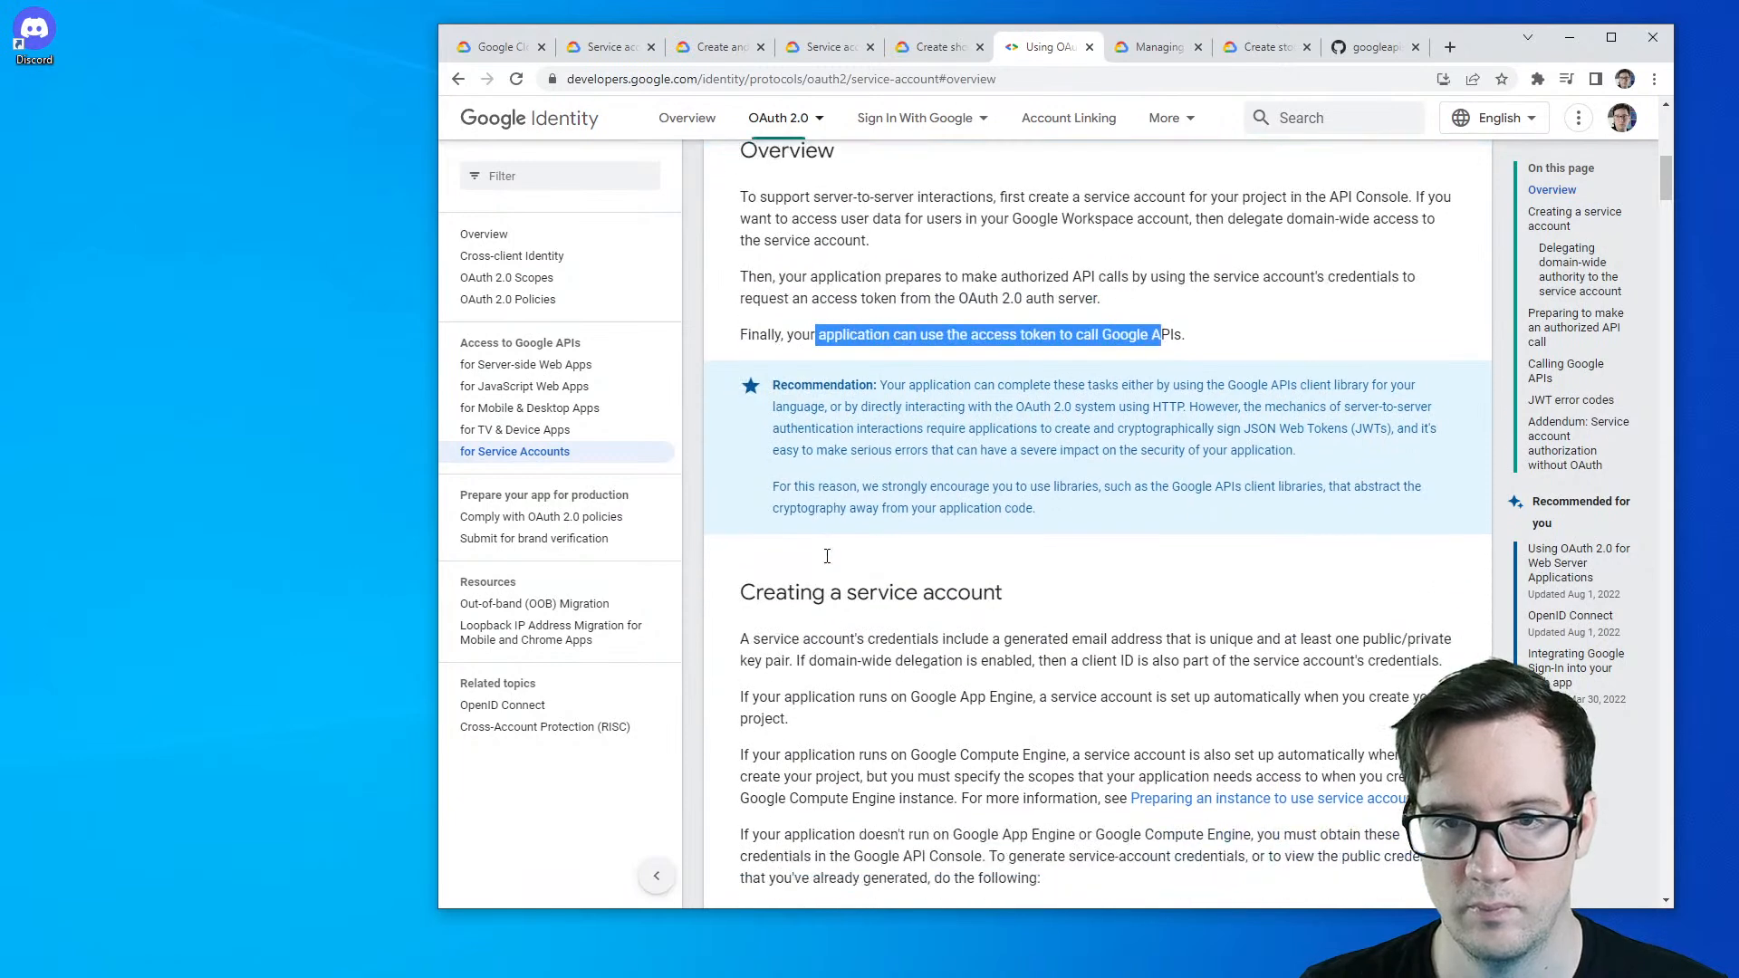
pyautogui.scroll(-1, 829, 562)
pyautogui.scroll(1, 827, 558)
pyautogui.scroll(-1, 827, 563)
pyautogui.moveTo(774, 548); pyautogui.dragTo(1194, 550)
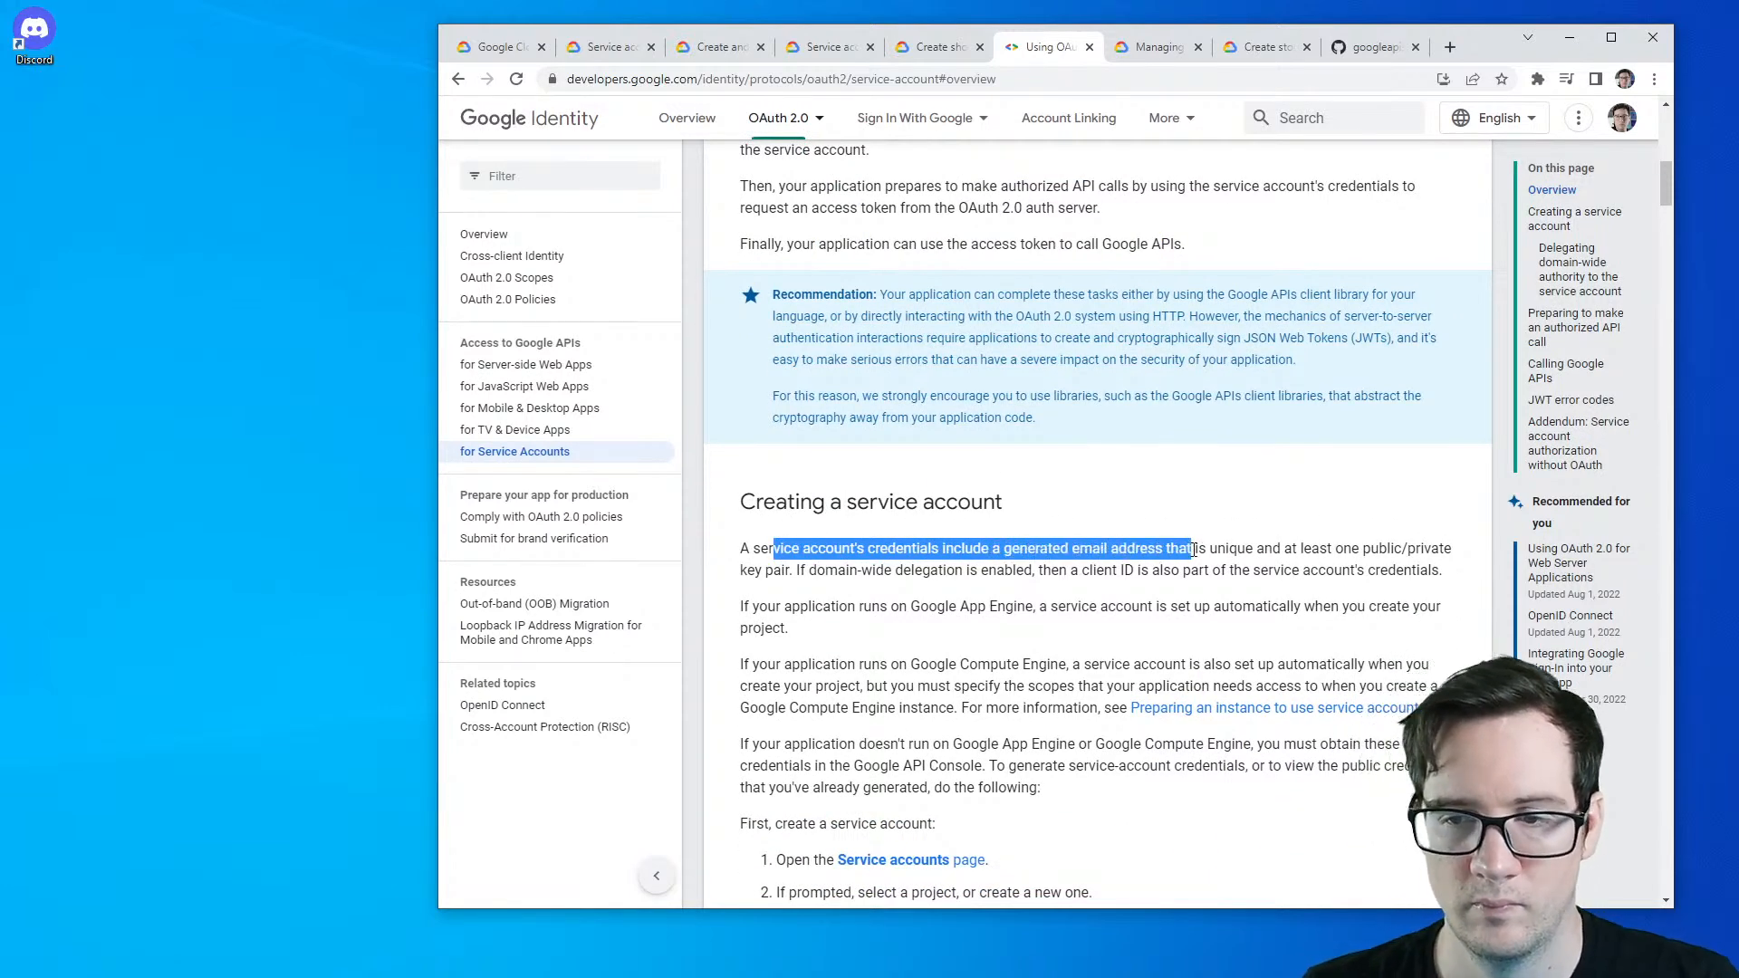
# - Read the Creating a service account section of the OAuth guide, including key creation, and skim the start of domain-wide authority delegation
pyautogui.scroll(-1, 906, 534)
pyautogui.moveTo(822, 515); pyautogui.dragTo(1047, 515)
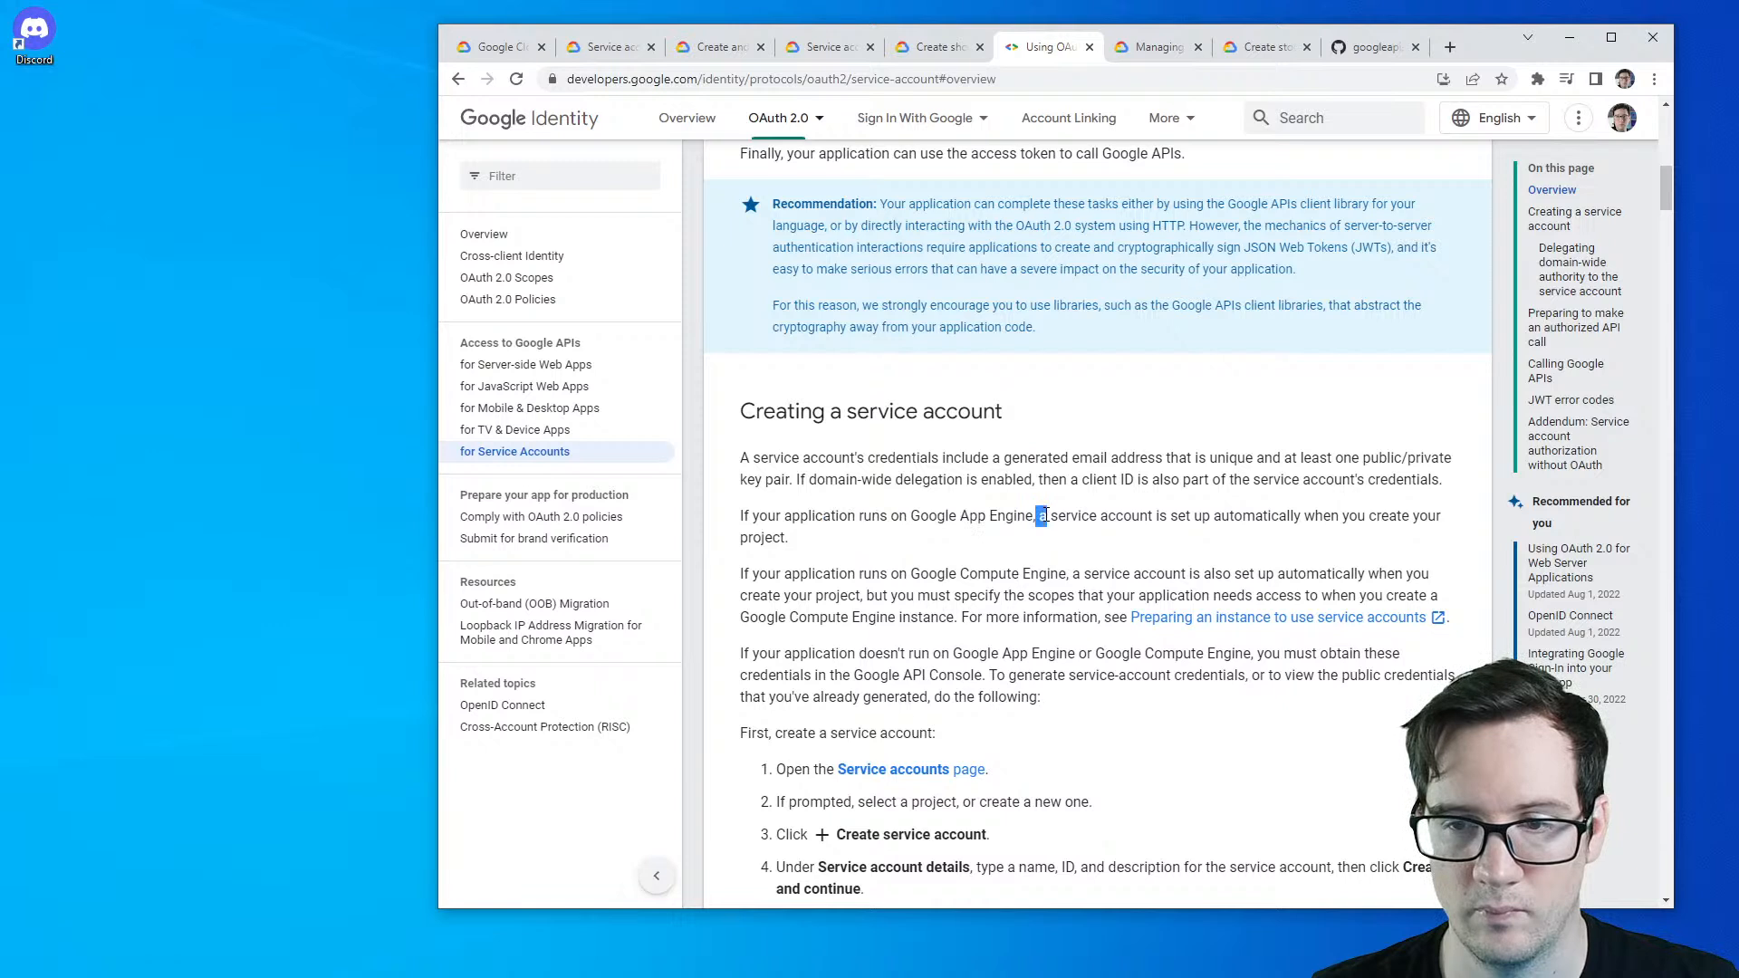
pyautogui.moveTo(776, 573); pyautogui.dragTo(898, 595)
pyautogui.scroll(-2, 934, 586)
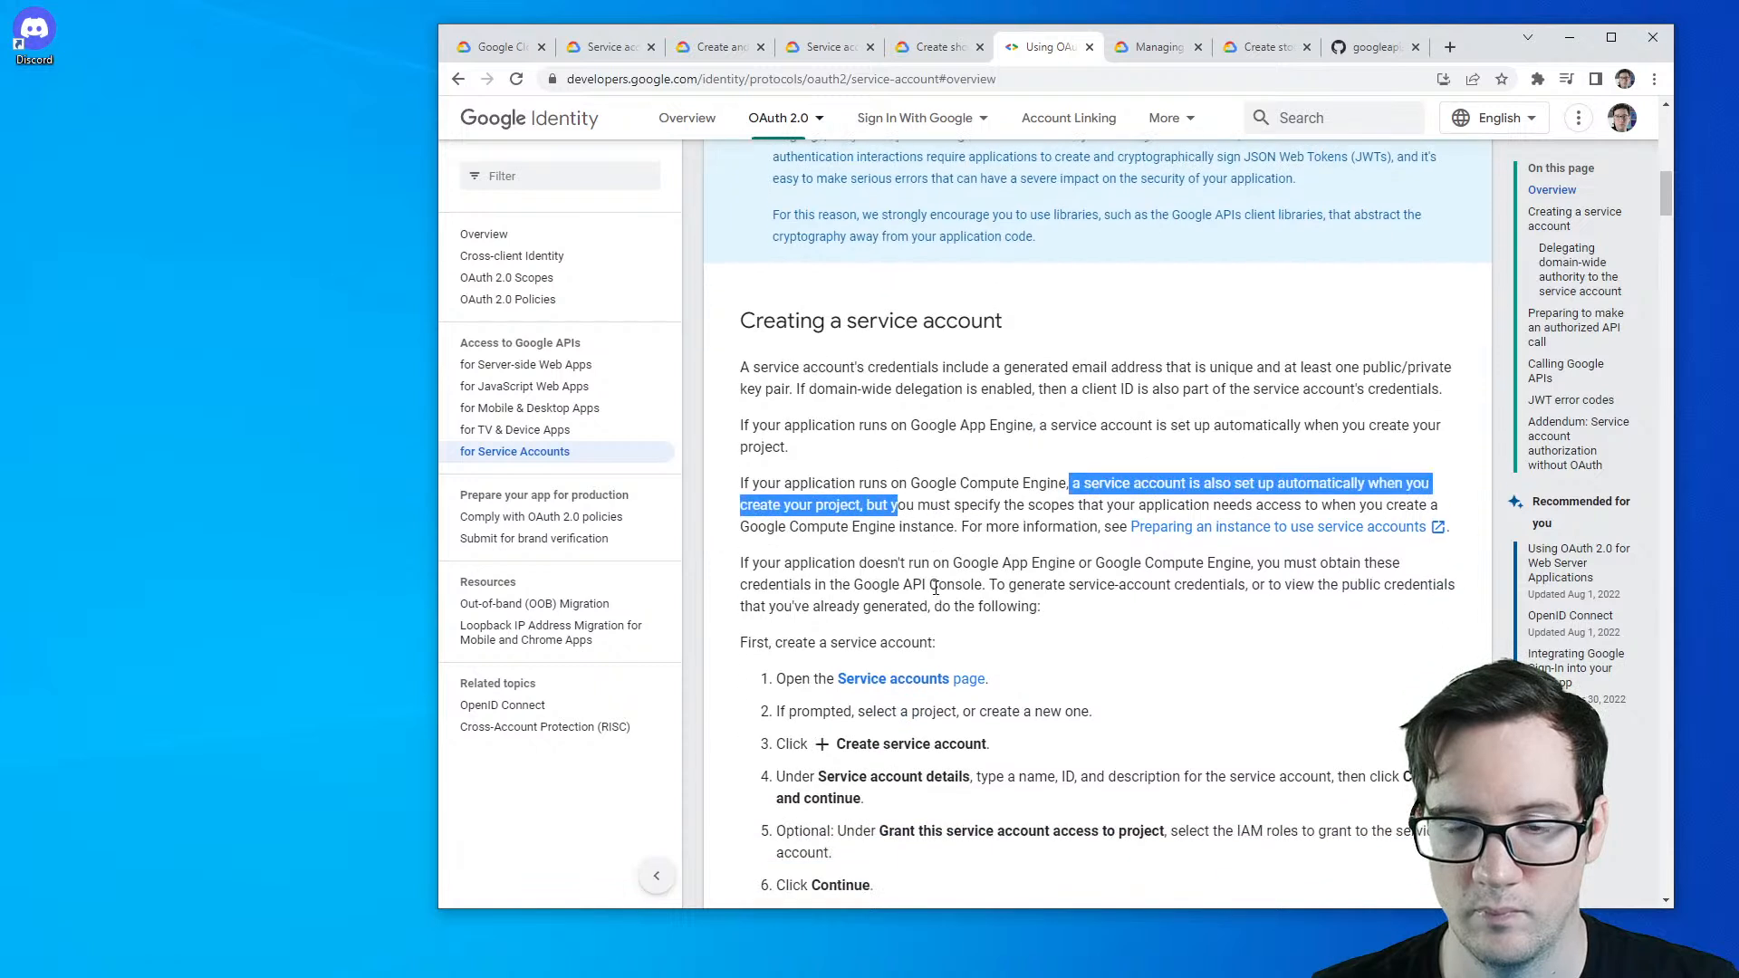
pyautogui.scroll(-2, 935, 595)
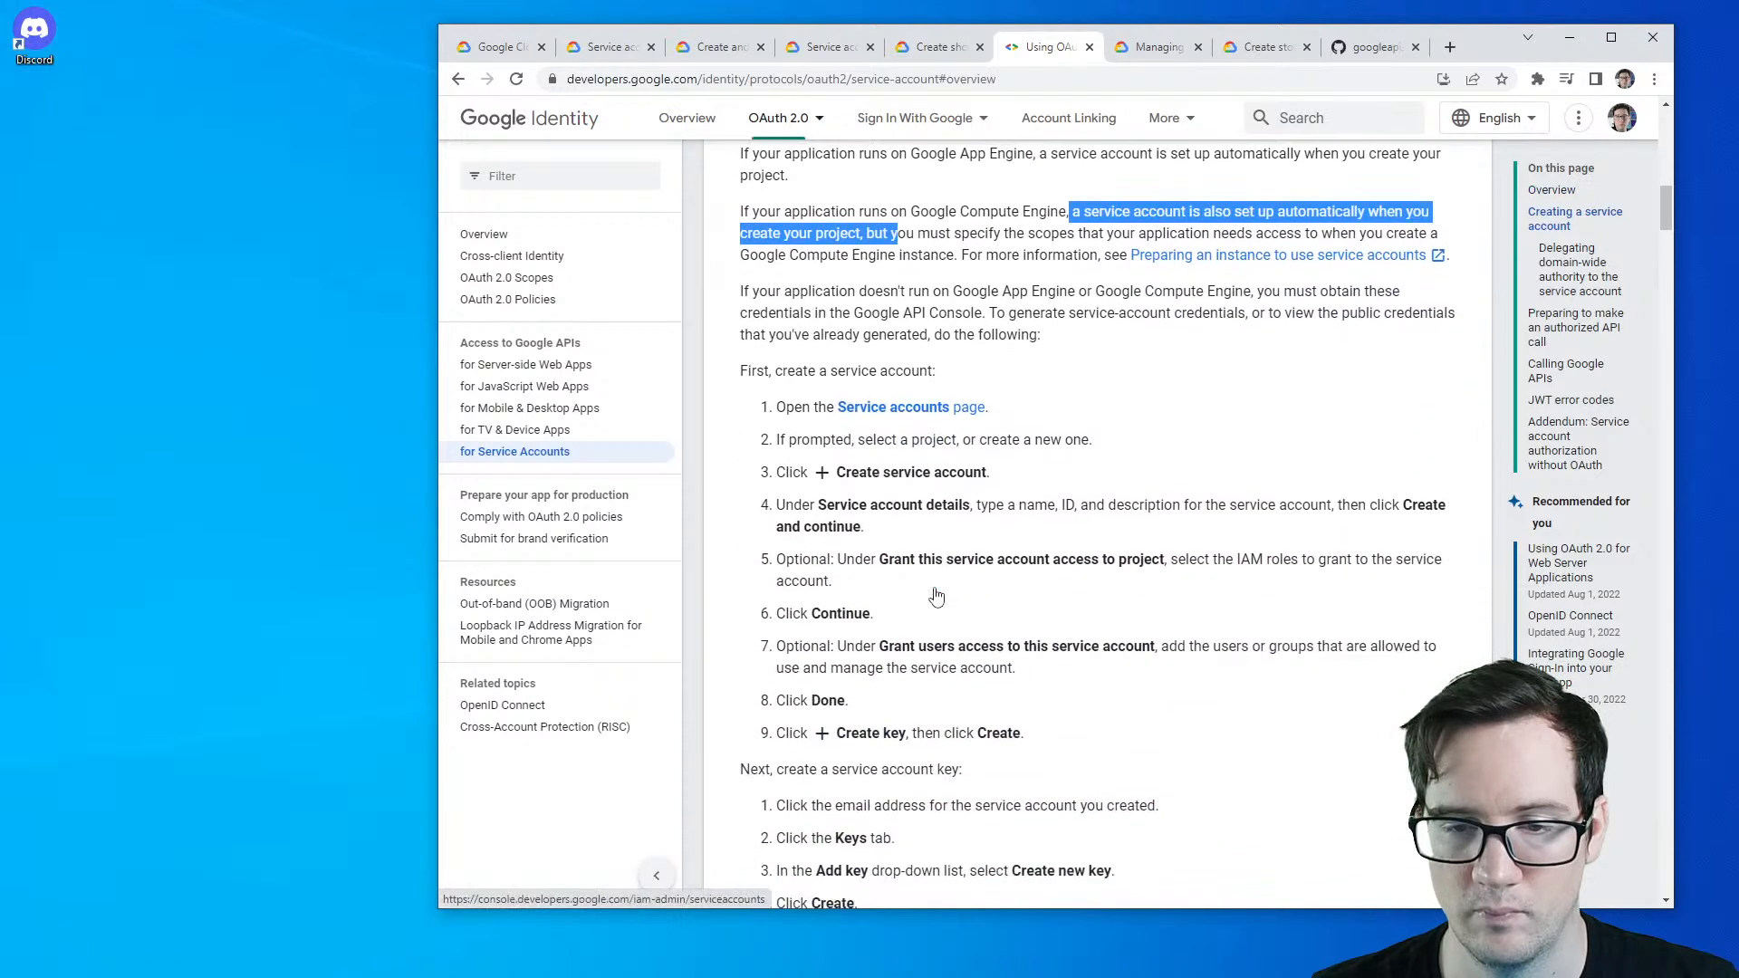
pyautogui.scroll(-3, 936, 595)
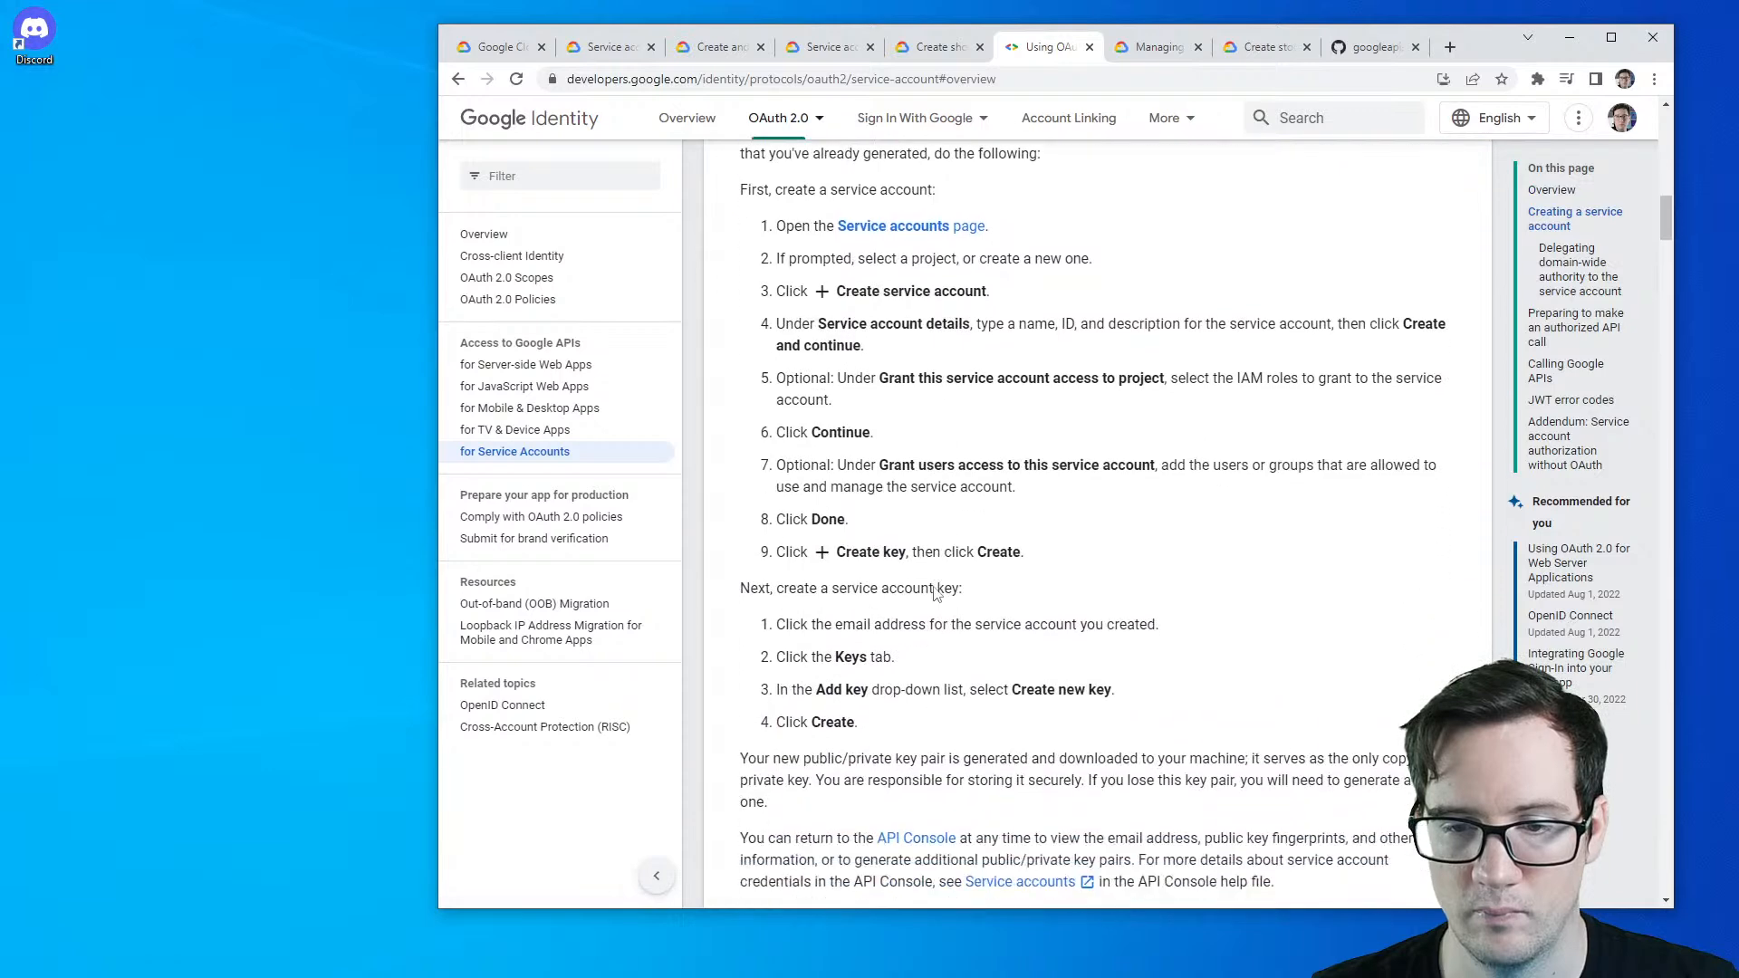
pyautogui.scroll(-1, 935, 595)
pyautogui.moveTo(780, 577); pyautogui.dragTo(961, 578)
pyautogui.scroll(-4, 959, 580)
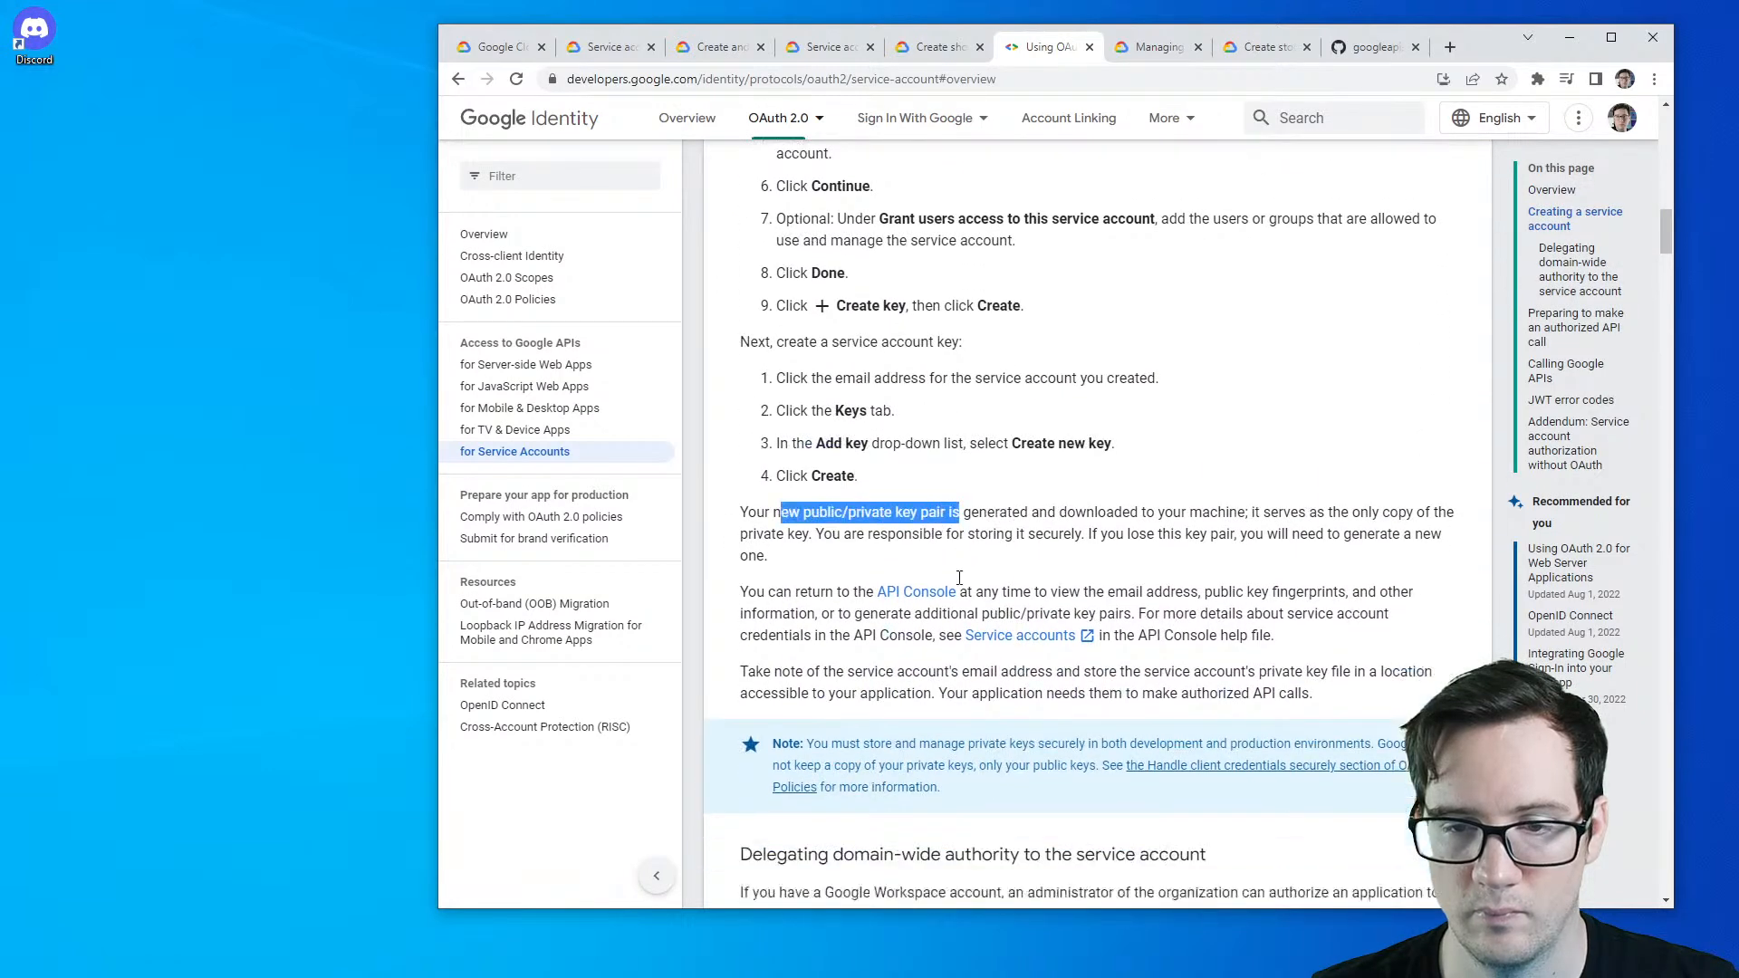
pyautogui.scroll(-7, 956, 585)
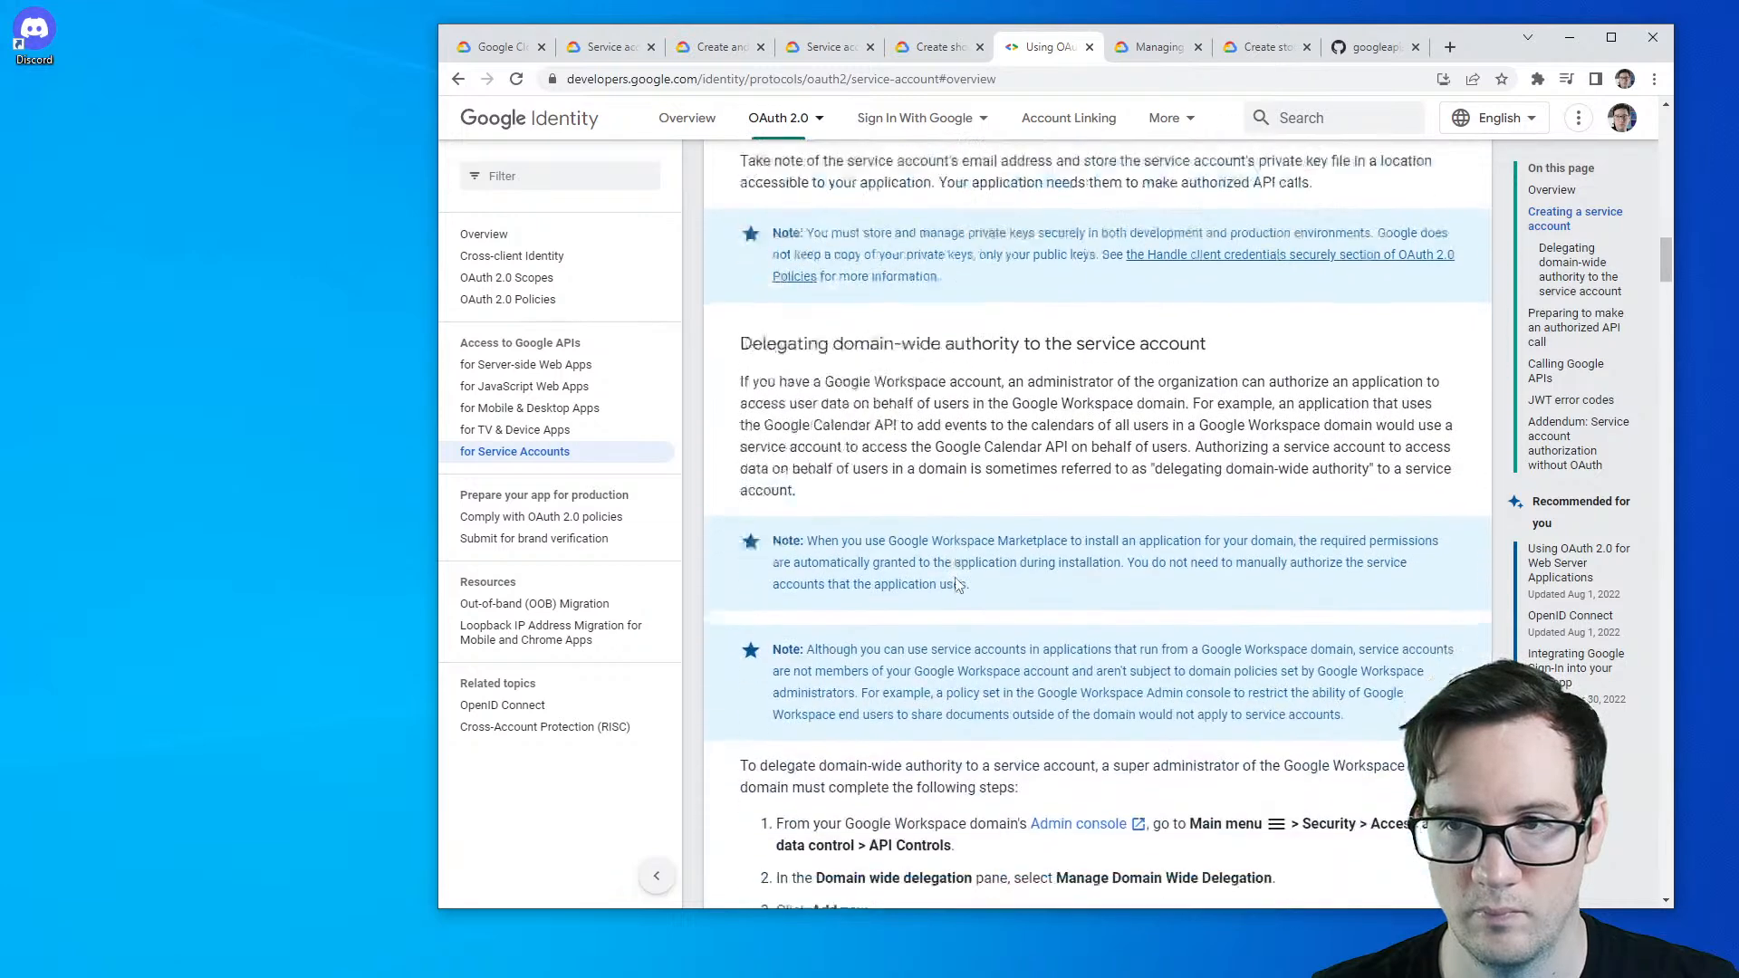
# - Open the Preparing to make an authorized API call section, check its Python version and read the HTTP/REST steps on JWTs and access tokens
pyautogui.click(1596, 334)
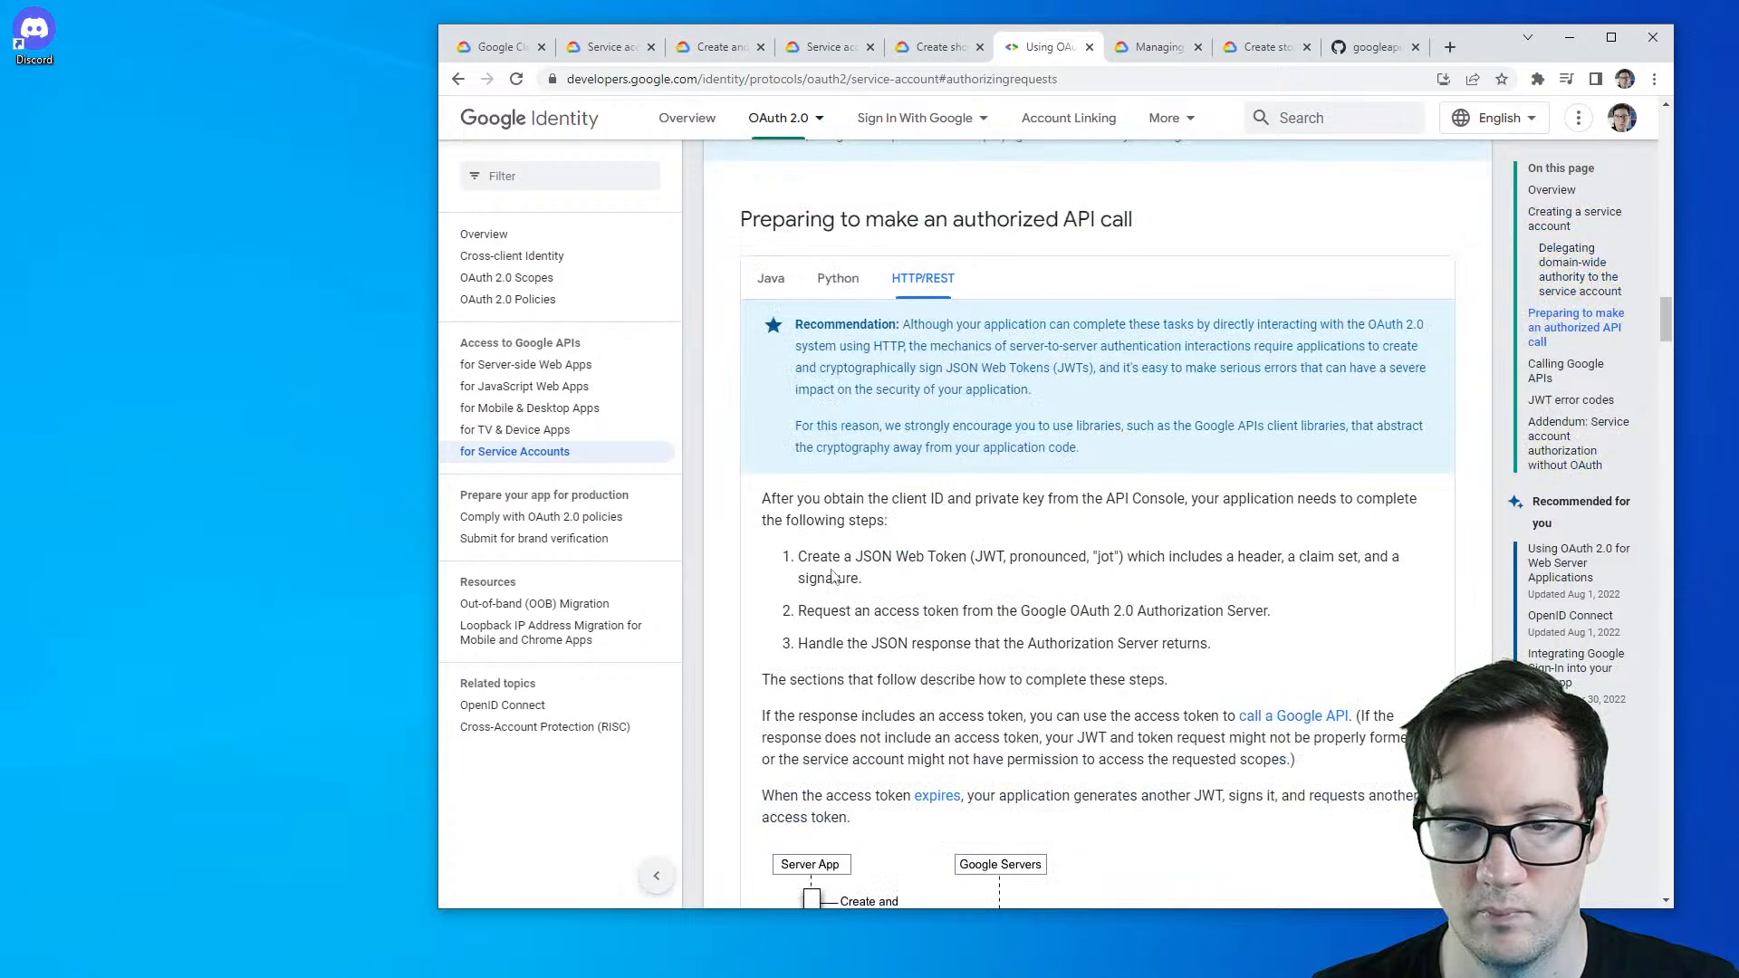
pyautogui.click(838, 280)
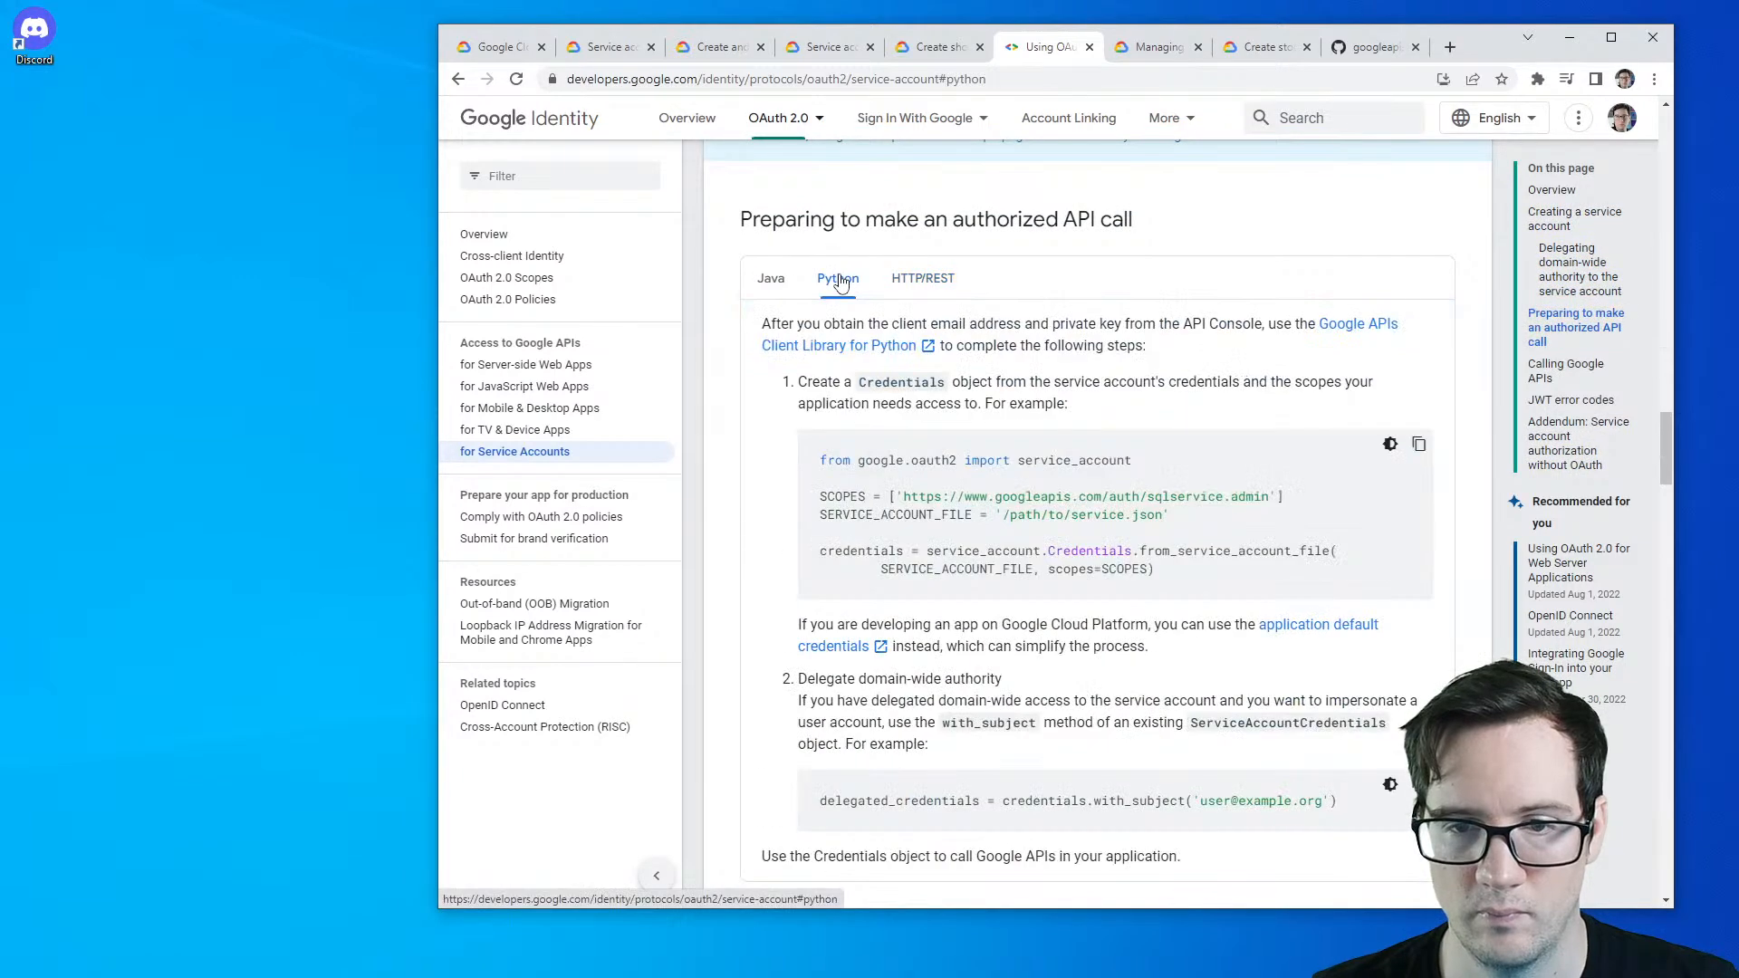
pyautogui.click(923, 278)
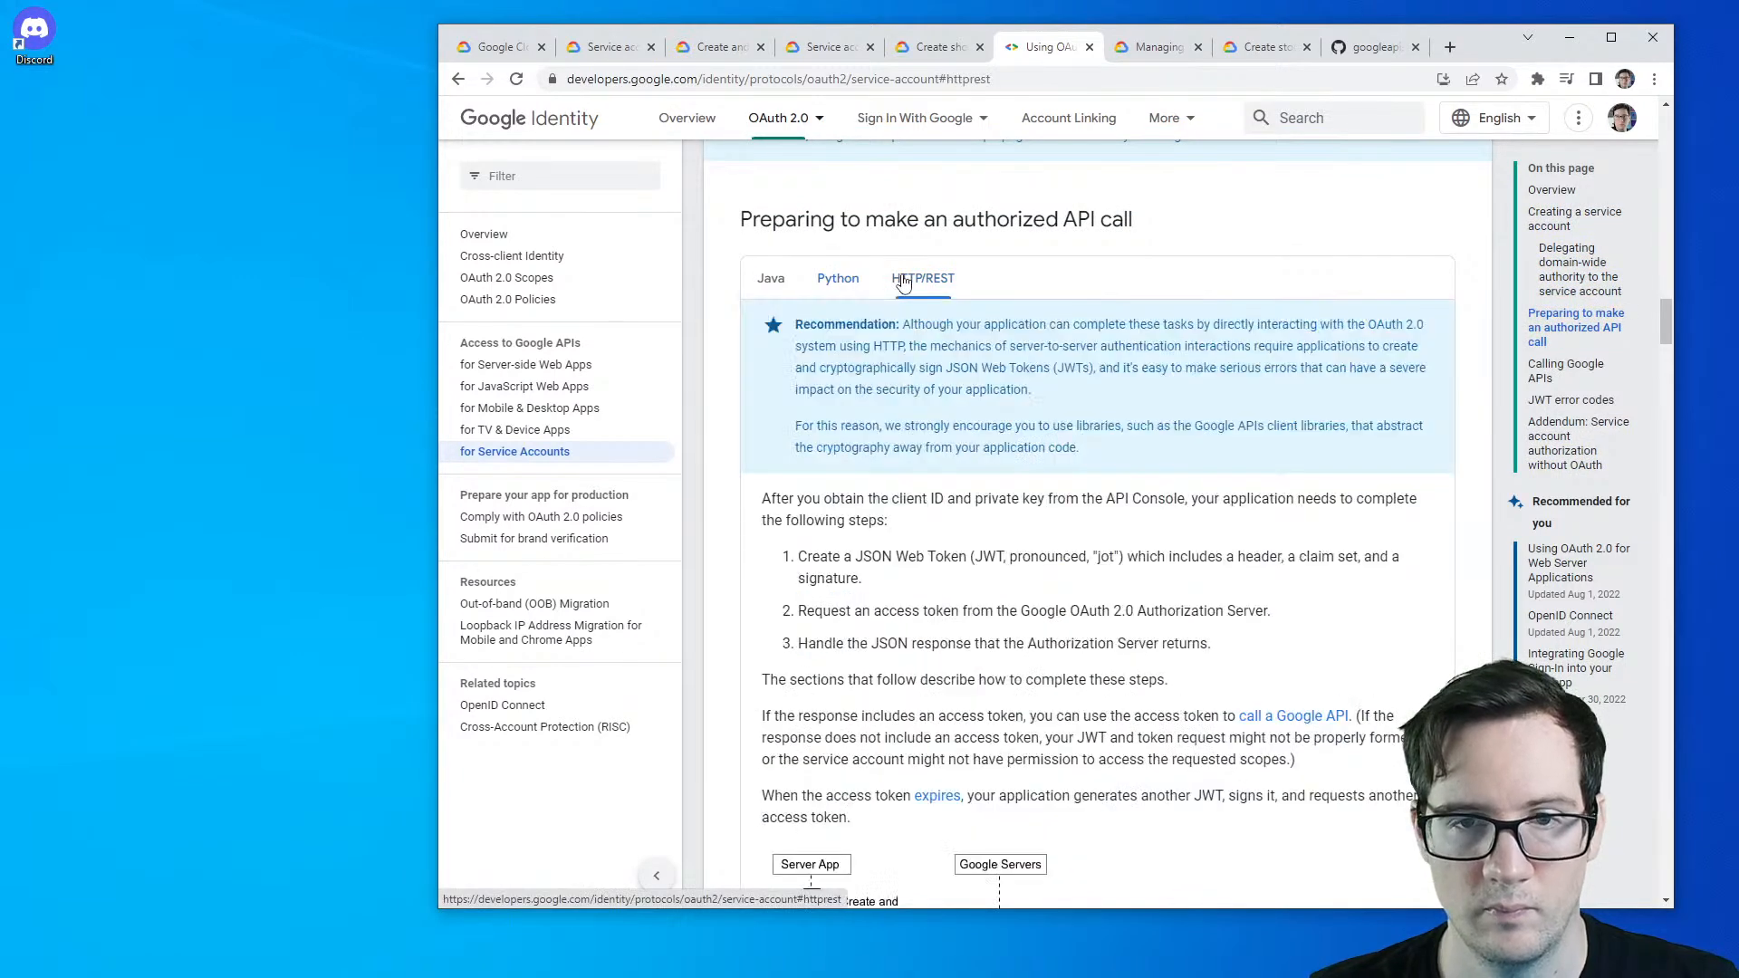
pyautogui.moveTo(1111, 220); pyautogui.dragTo(785, 219)
pyautogui.moveTo(787, 499); pyautogui.dragTo(968, 495)
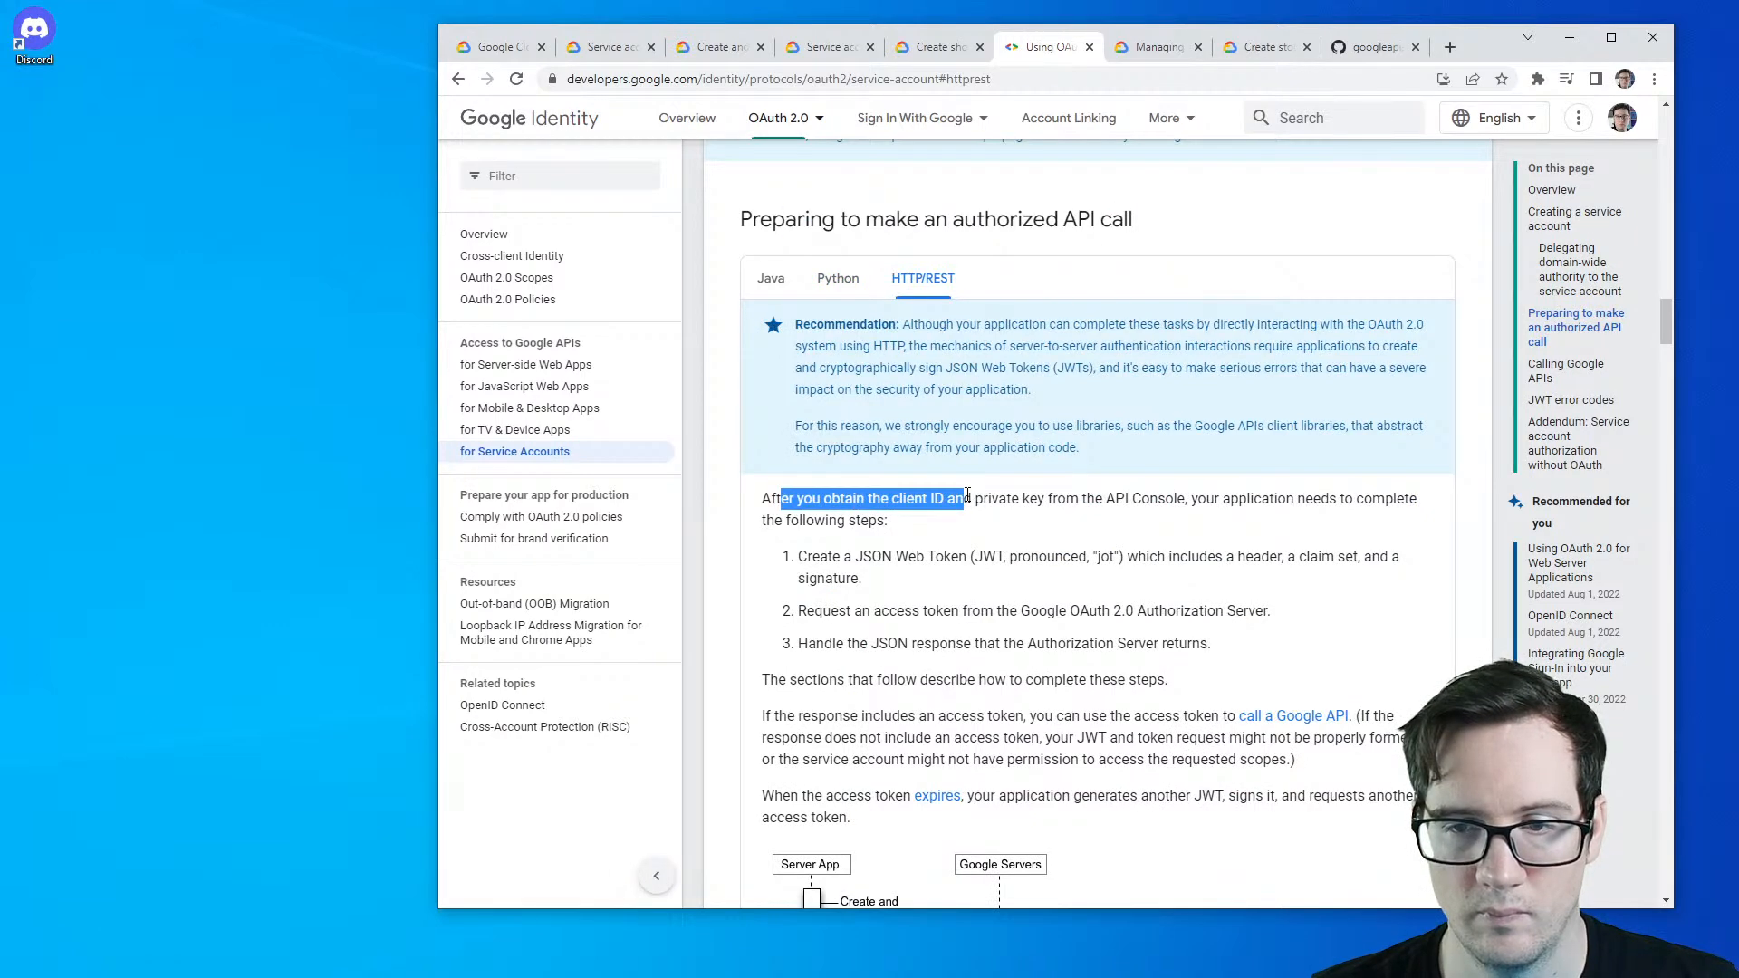
pyautogui.moveTo(820, 557); pyautogui.dragTo(1238, 557)
pyautogui.moveTo(854, 611); pyautogui.dragTo(1264, 611)
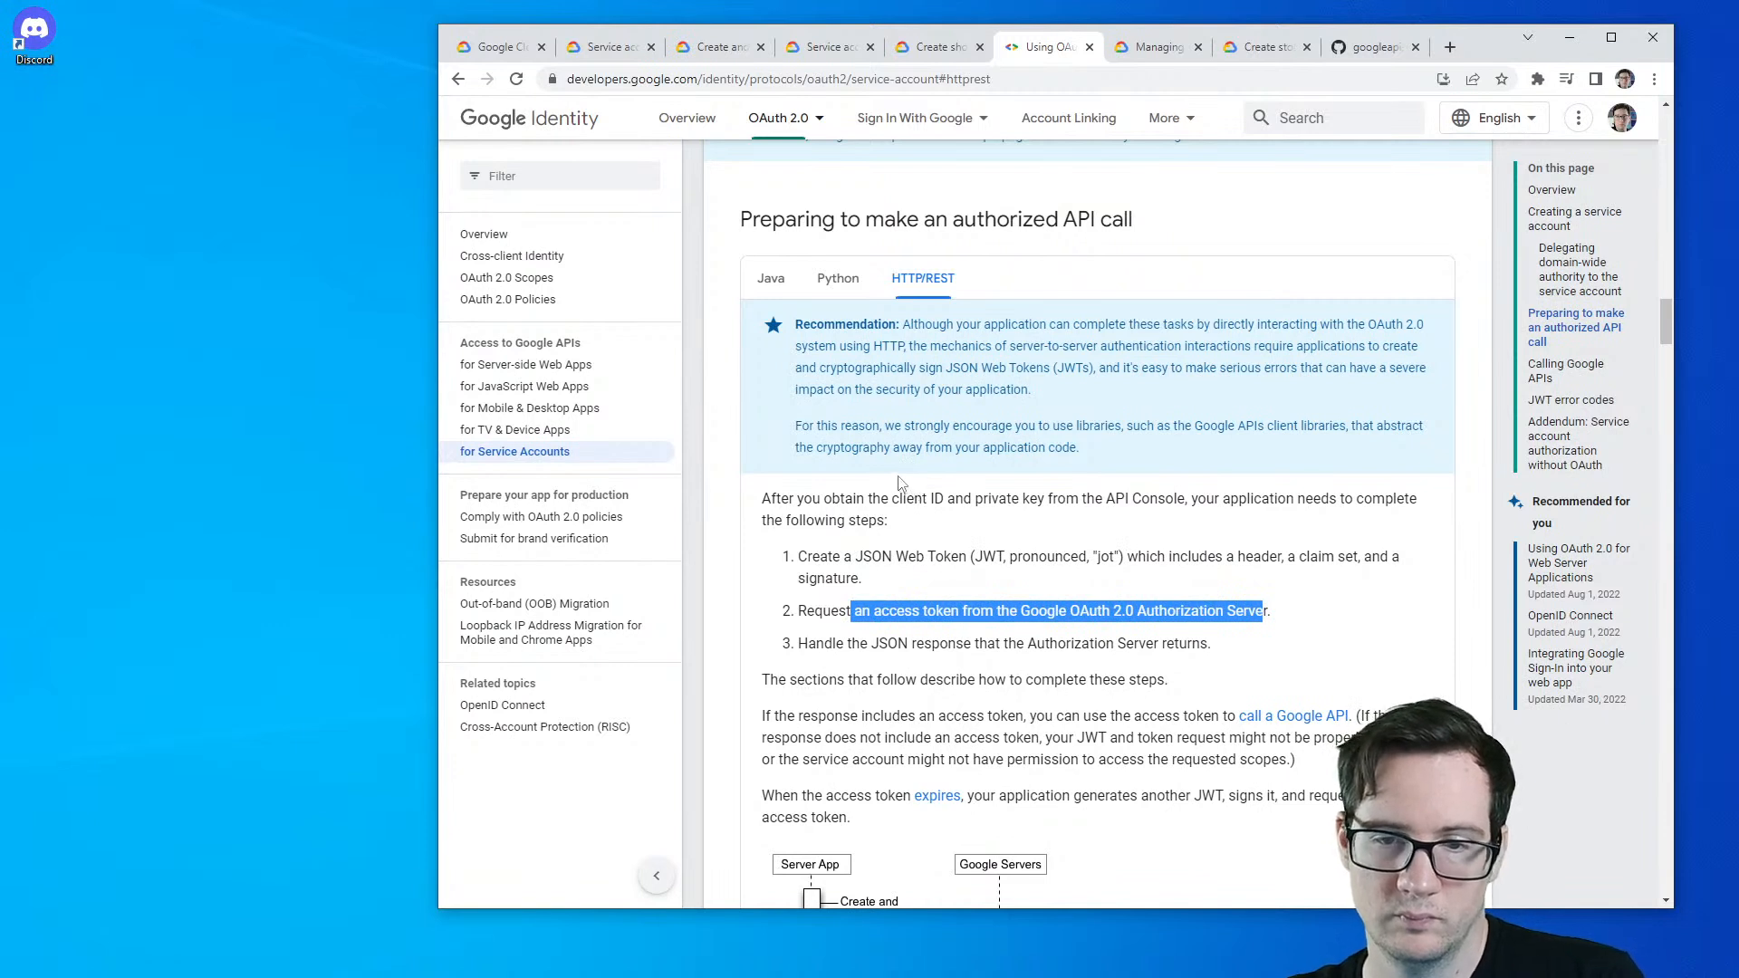
# - Examine the HTTP/REST token flow diagram and compare the Java and Python credential examples for preparing an authorized API call
pyautogui.scroll(-3, 910, 498)
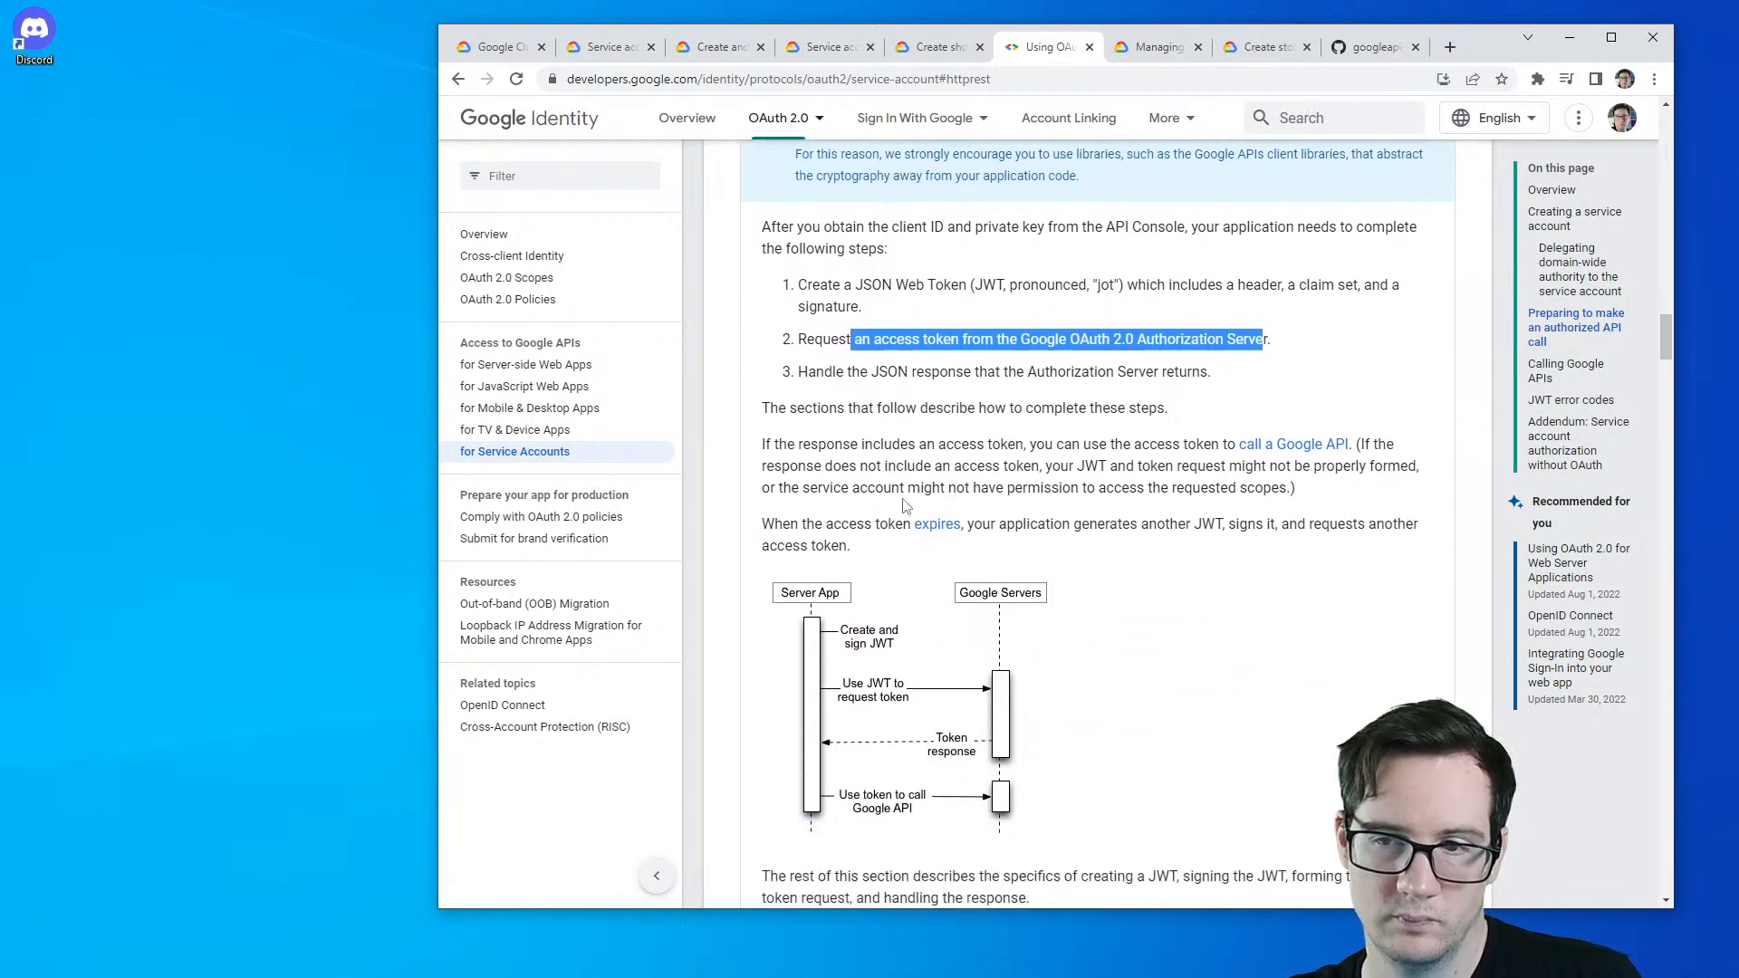
pyautogui.scroll(1, 906, 505)
pyautogui.scroll(1, 902, 495)
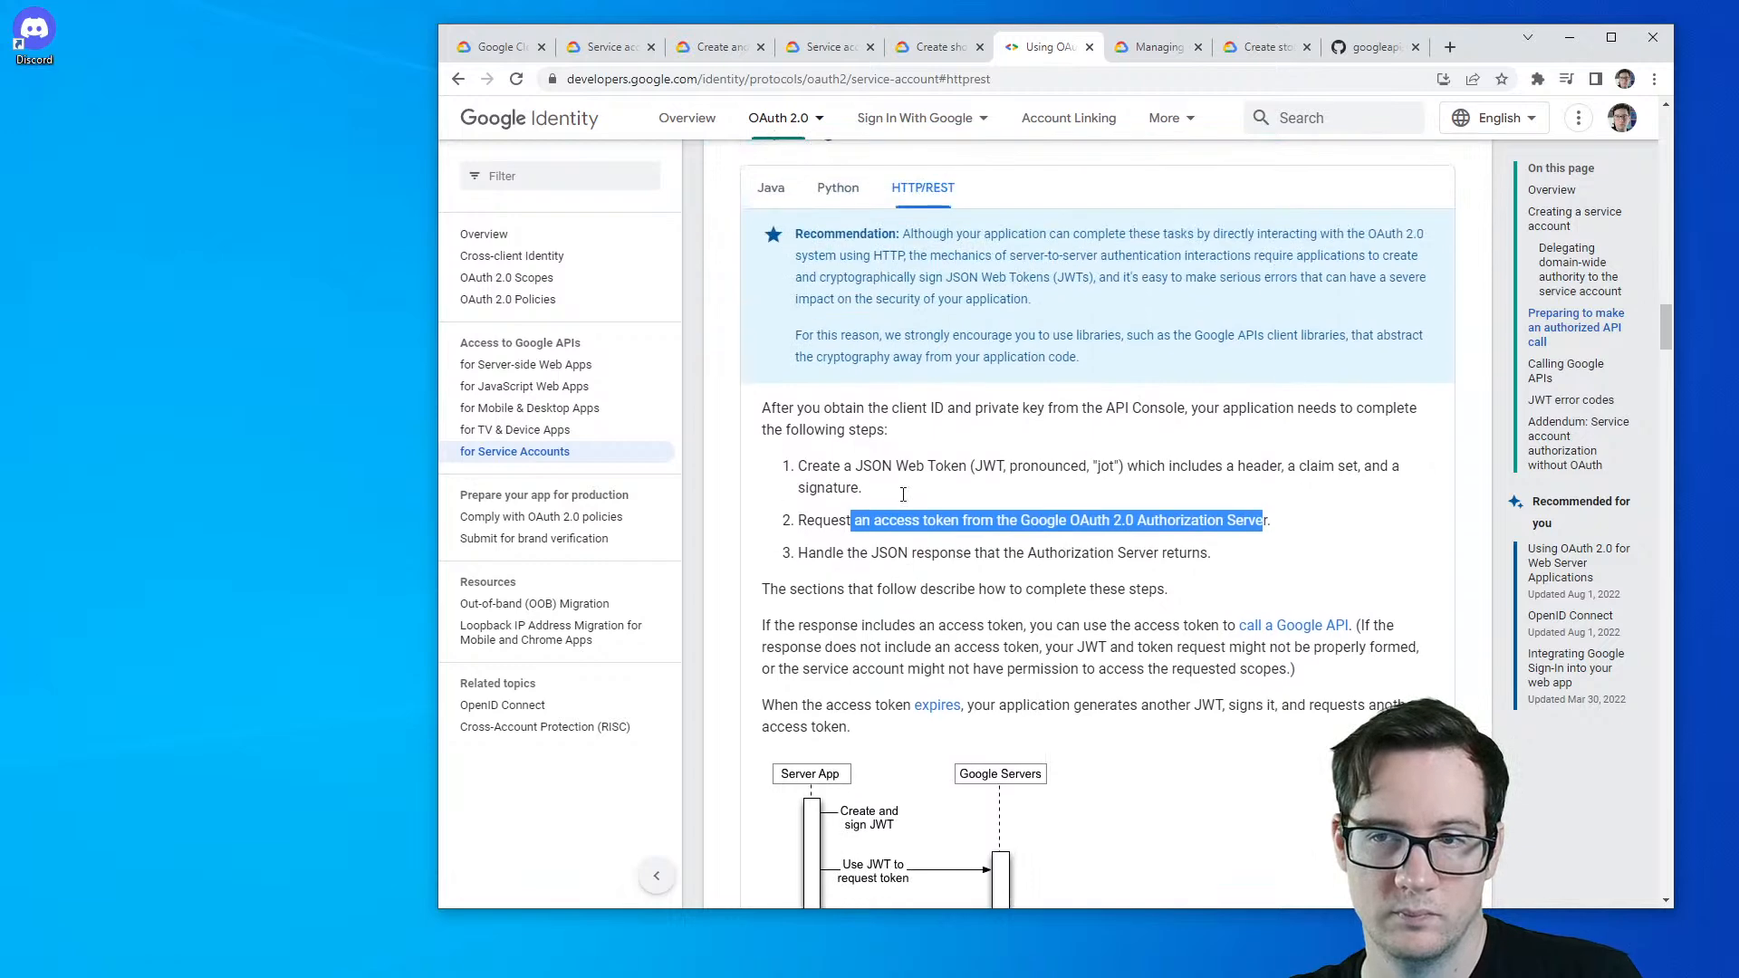
pyautogui.scroll(2, 903, 499)
pyautogui.click(777, 371)
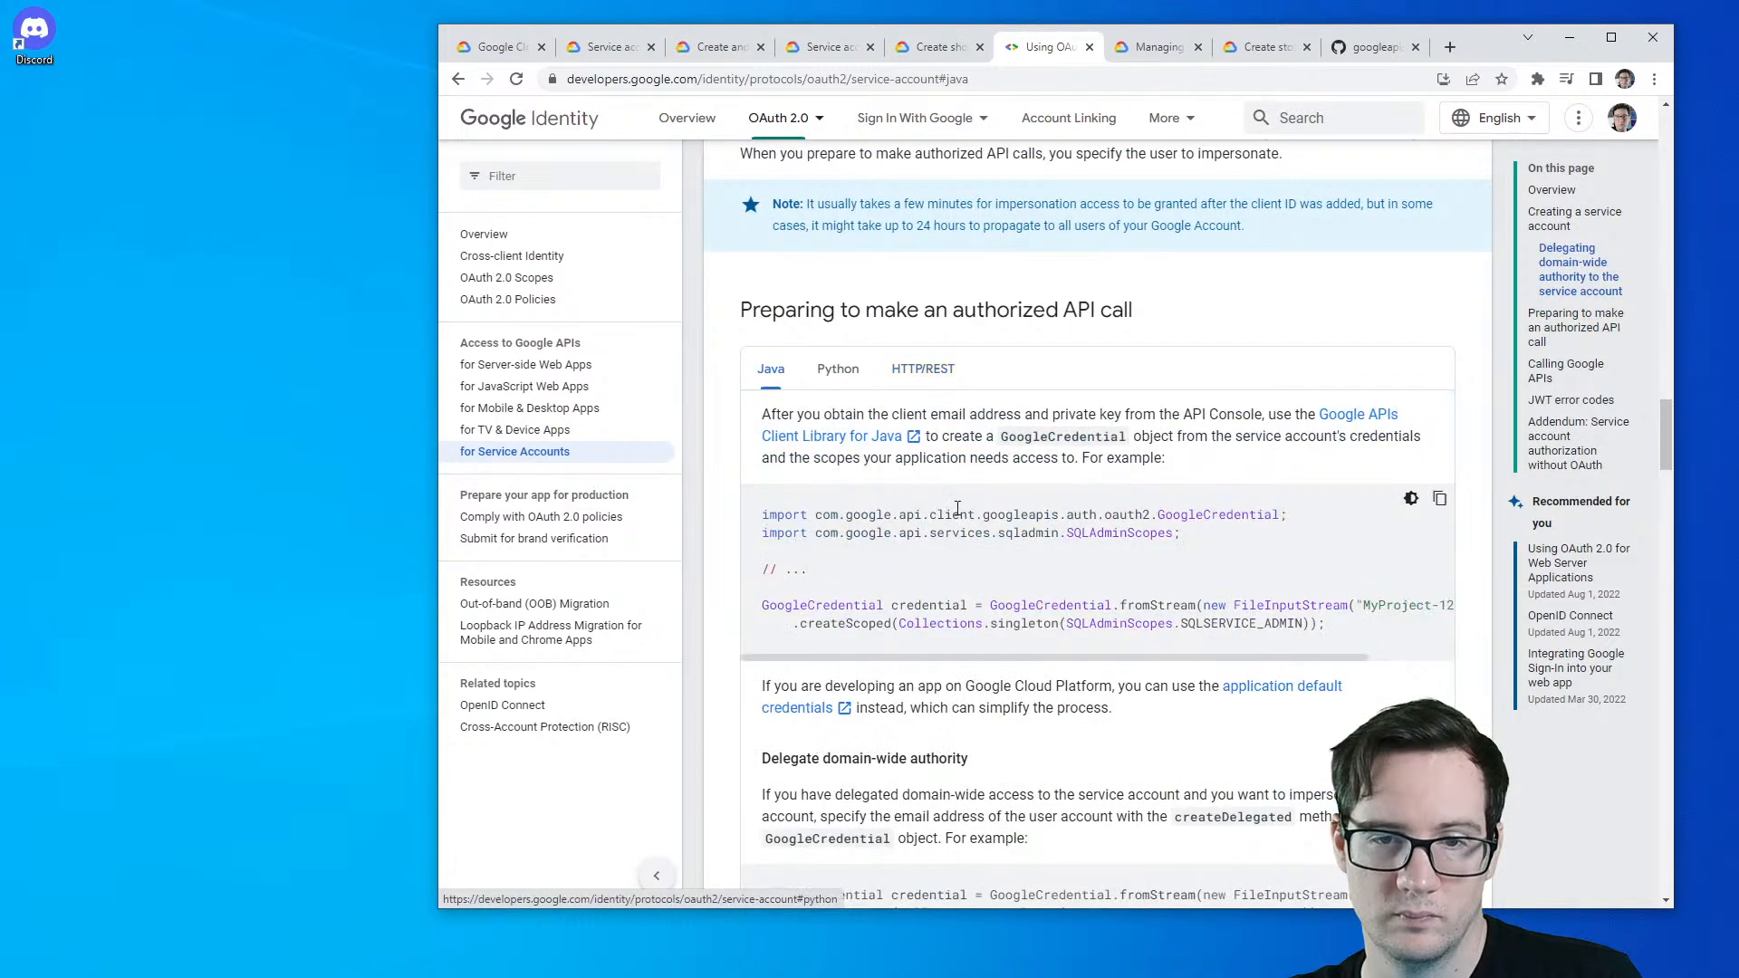
pyautogui.click(832, 373)
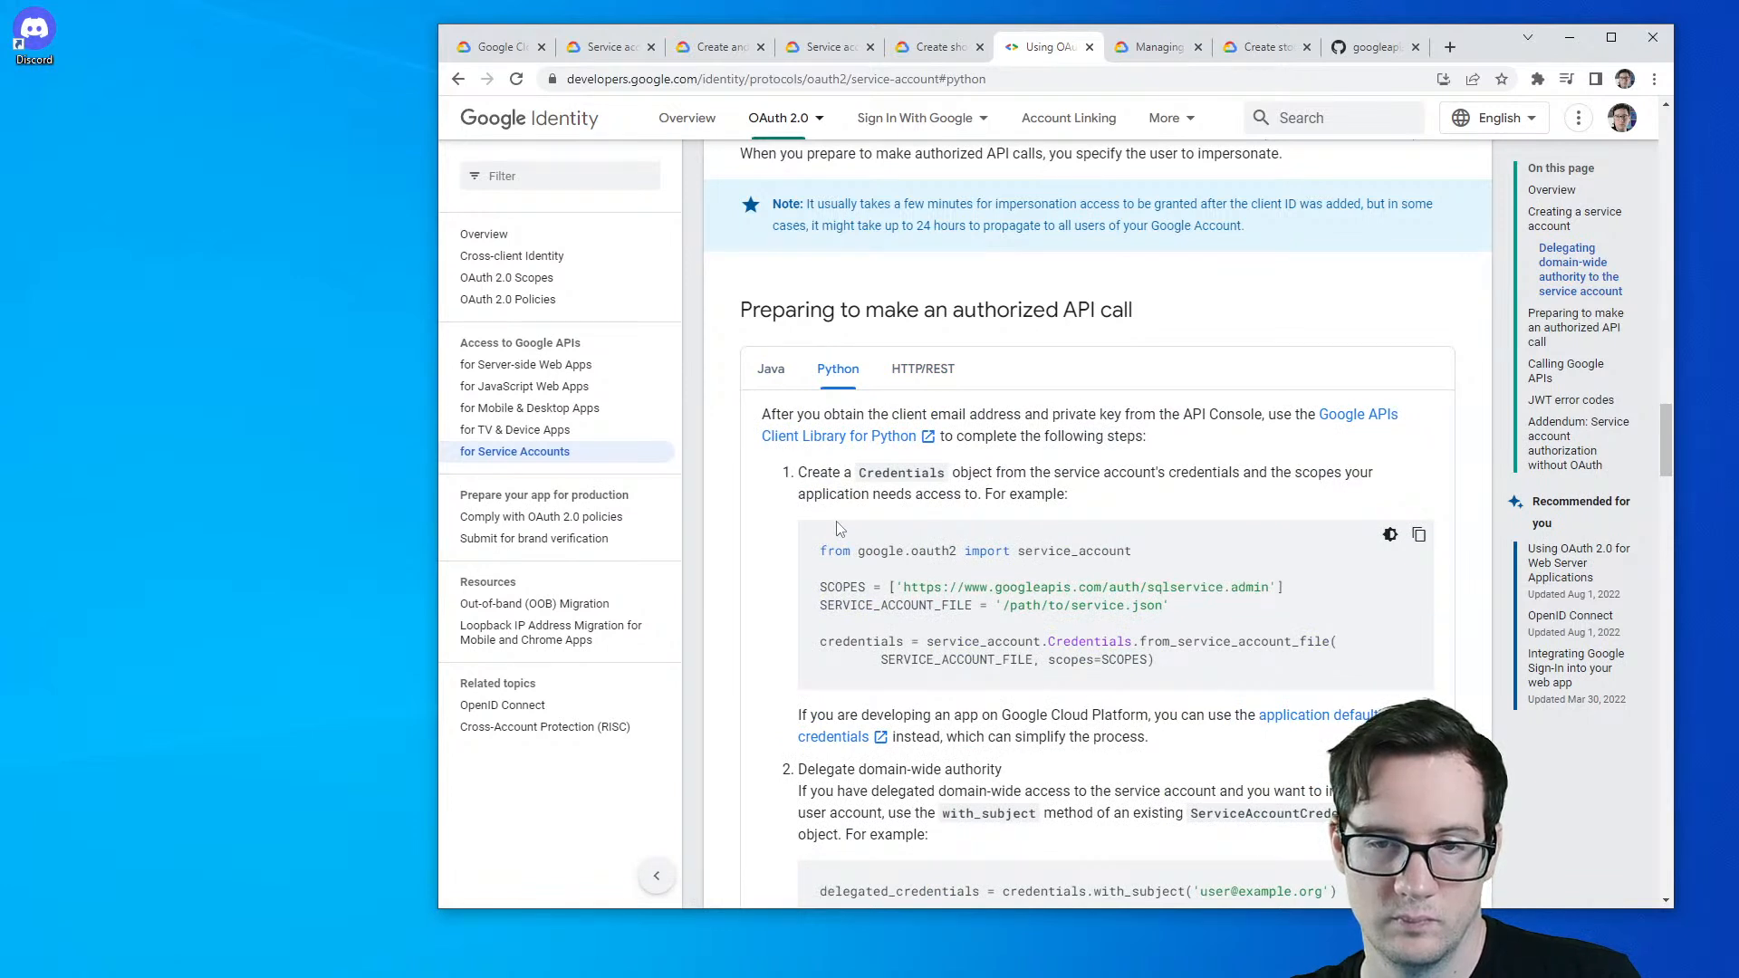
pyautogui.scroll(-3, 838, 530)
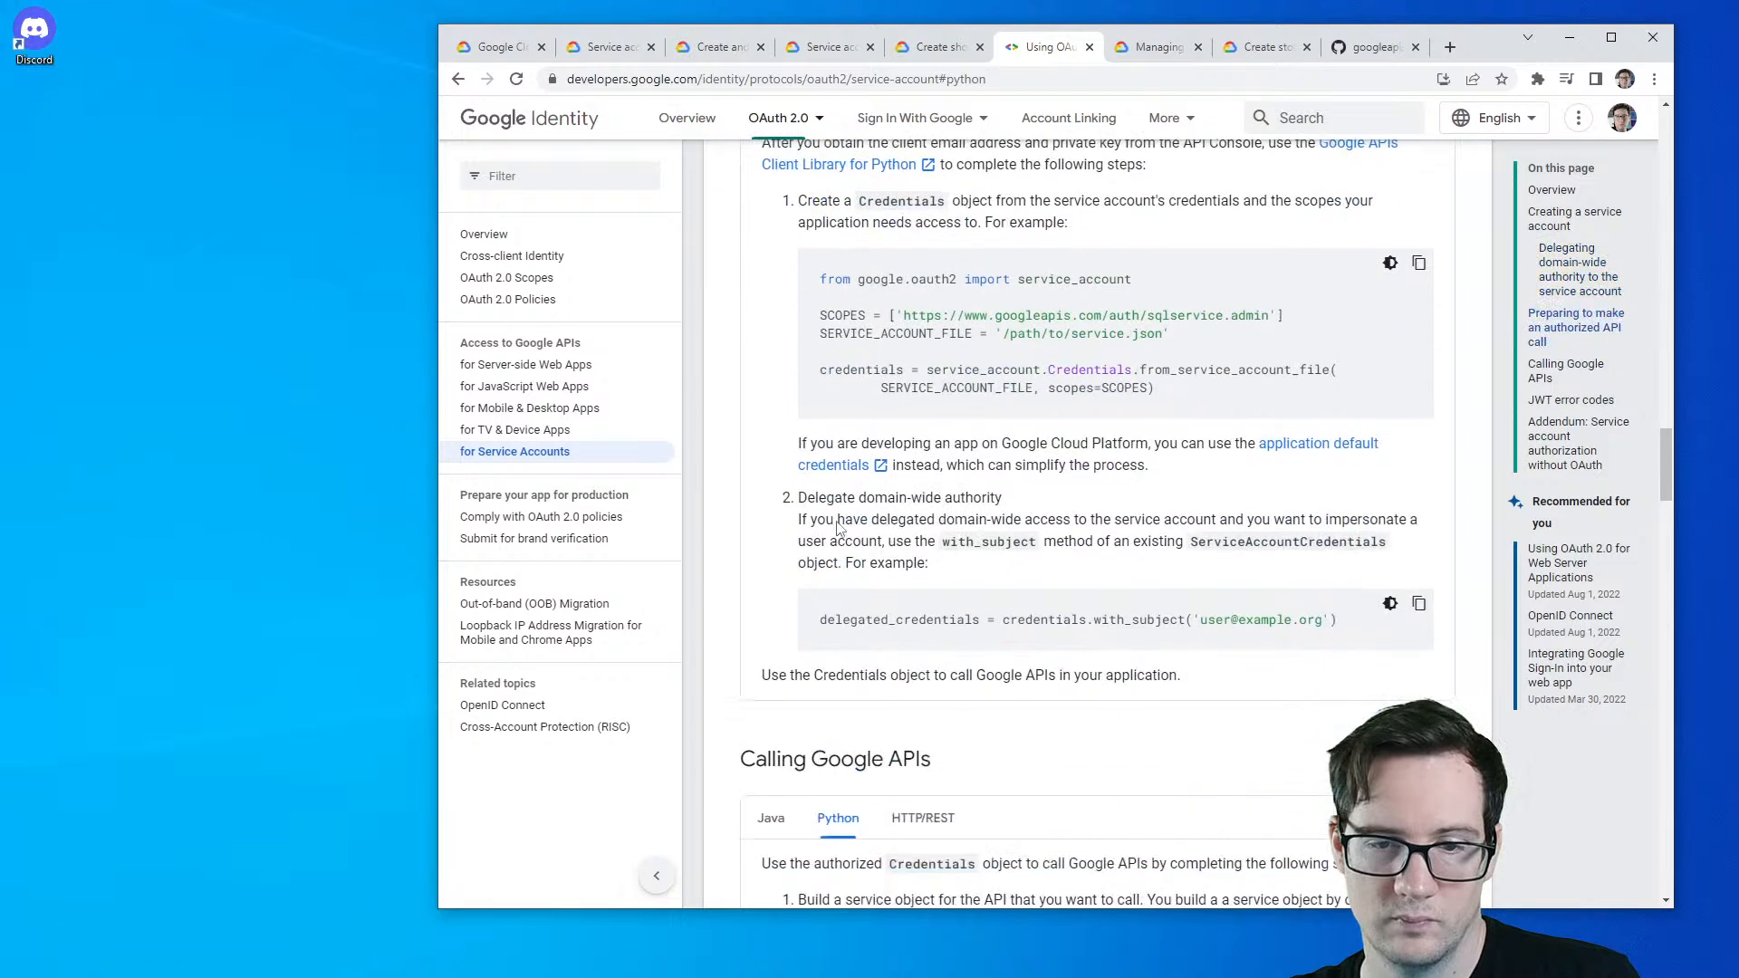
pyautogui.scroll(-1, 839, 520)
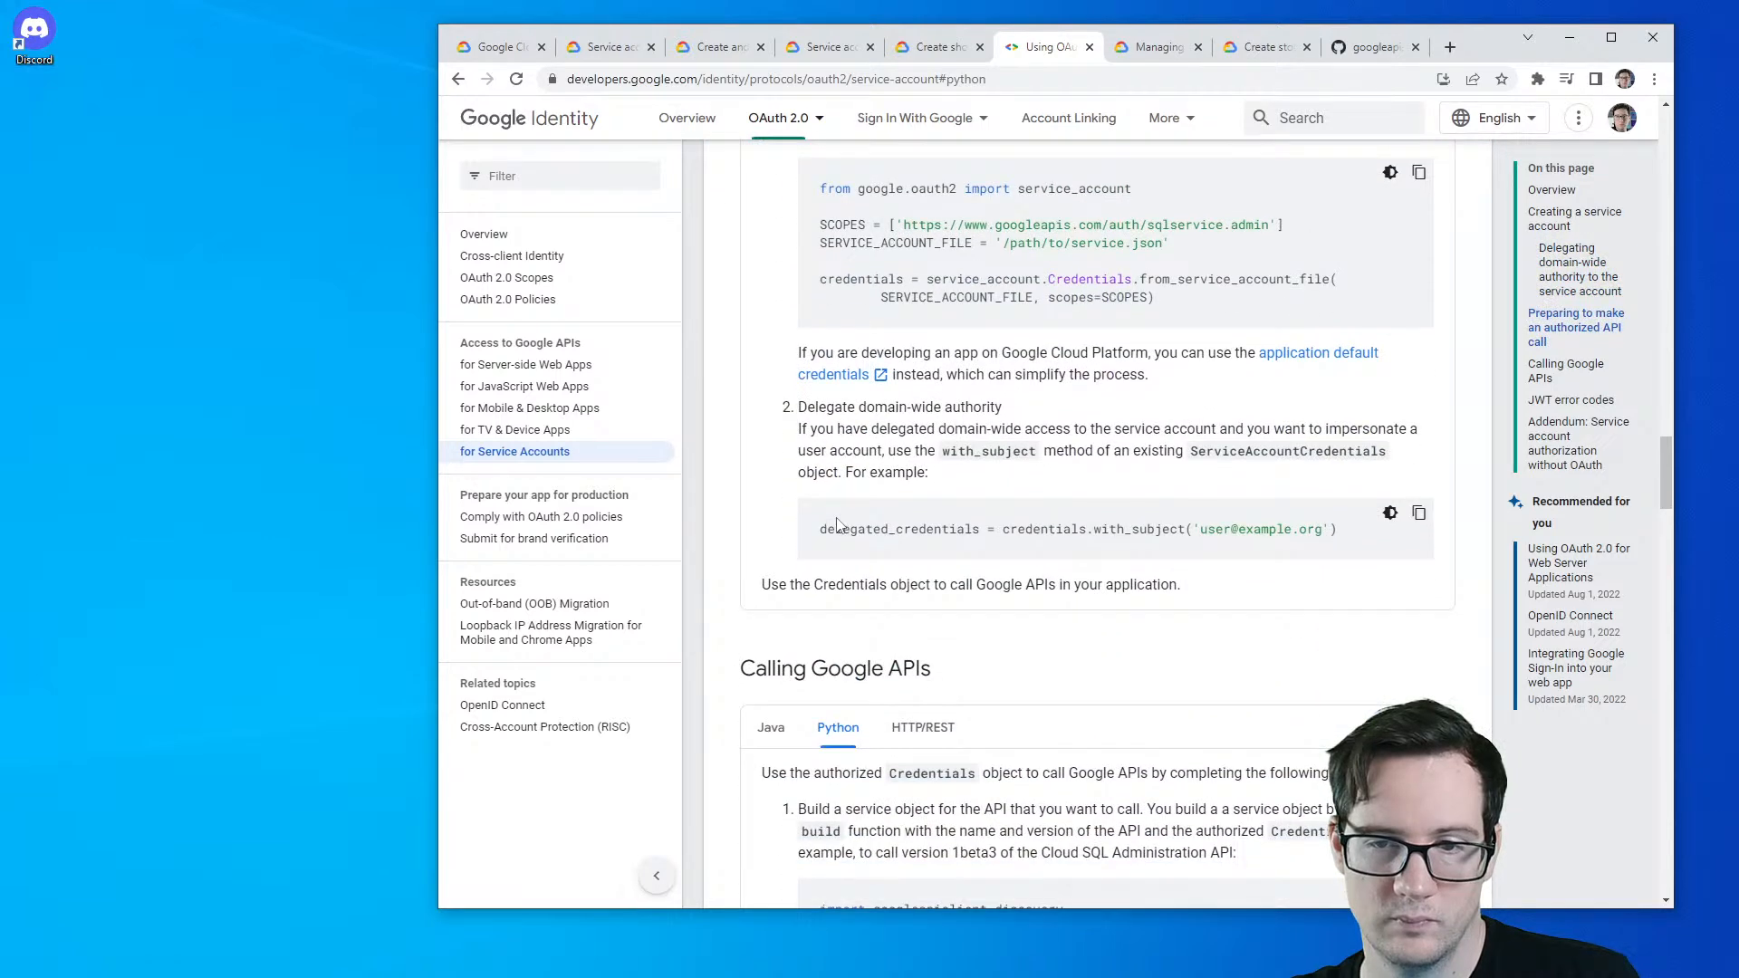
# - Skim the rest of the OAuth guide and read the addendum on service account authorization without OAuth, including its Python JWT signing example
pyautogui.scroll(-3, 839, 525)
pyautogui.scroll(-2, 838, 525)
pyautogui.scroll(-10, 839, 524)
pyautogui.scroll(-7, 839, 521)
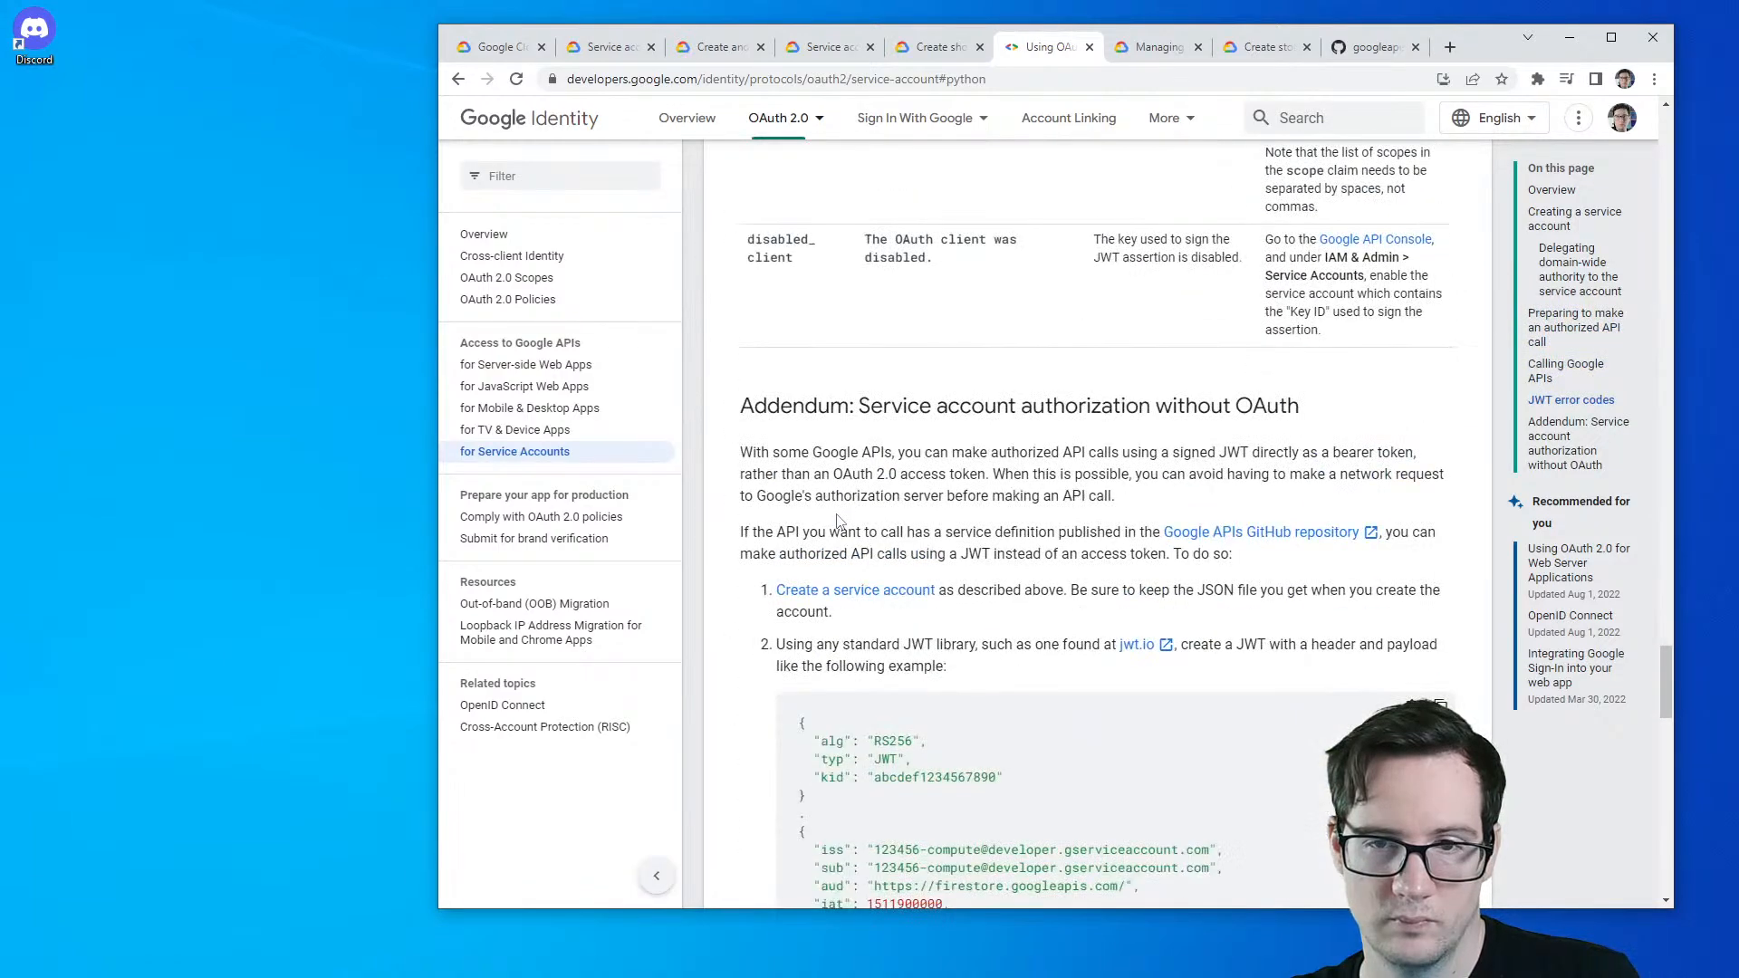
pyautogui.scroll(-1, 839, 520)
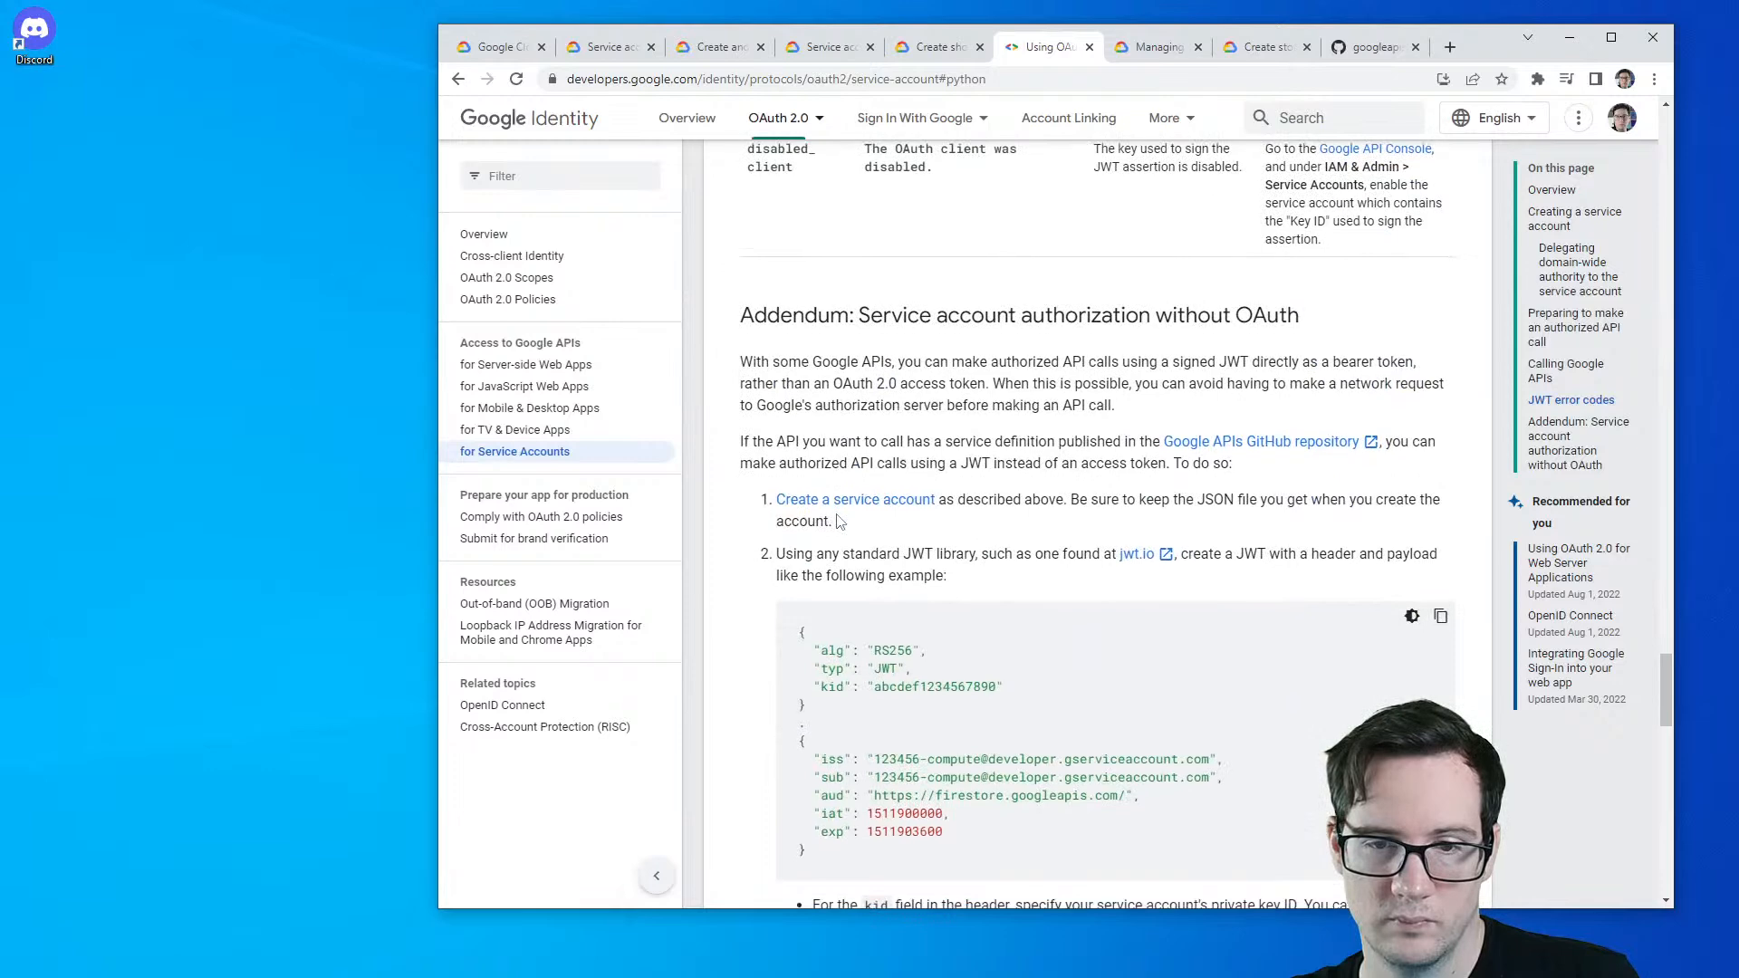
pyautogui.scroll(-2, 867, 525)
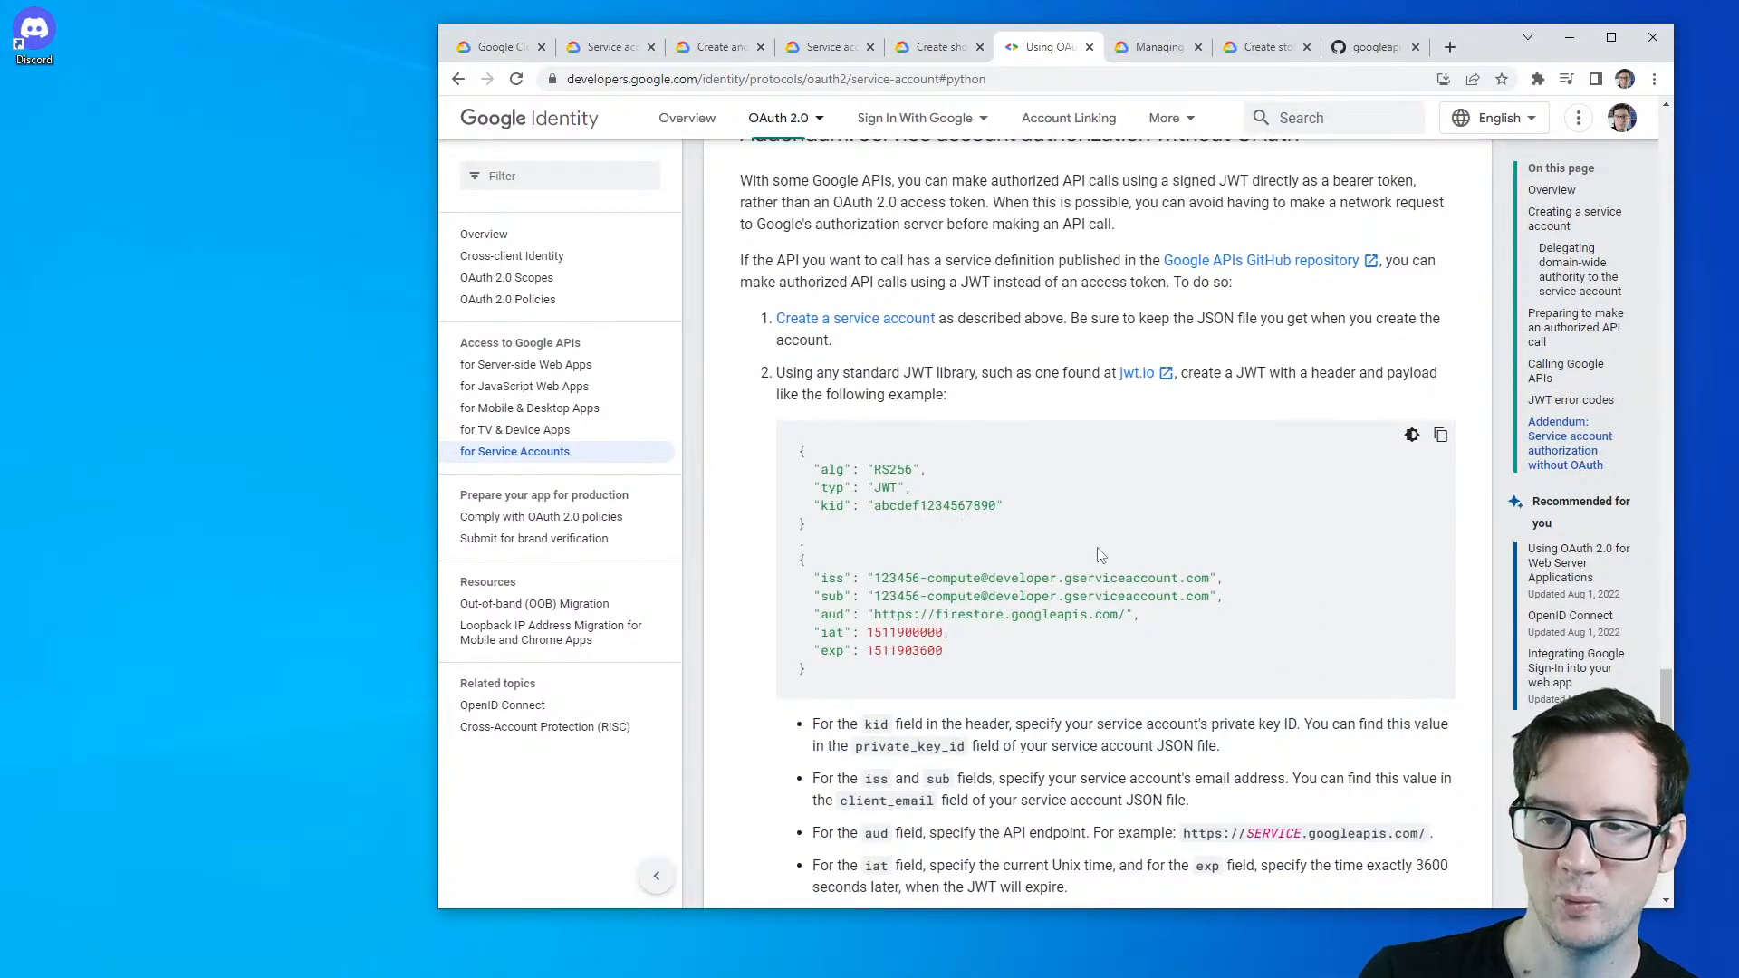
pyautogui.scroll(-11, 1097, 553)
pyautogui.scroll(3, 1097, 525)
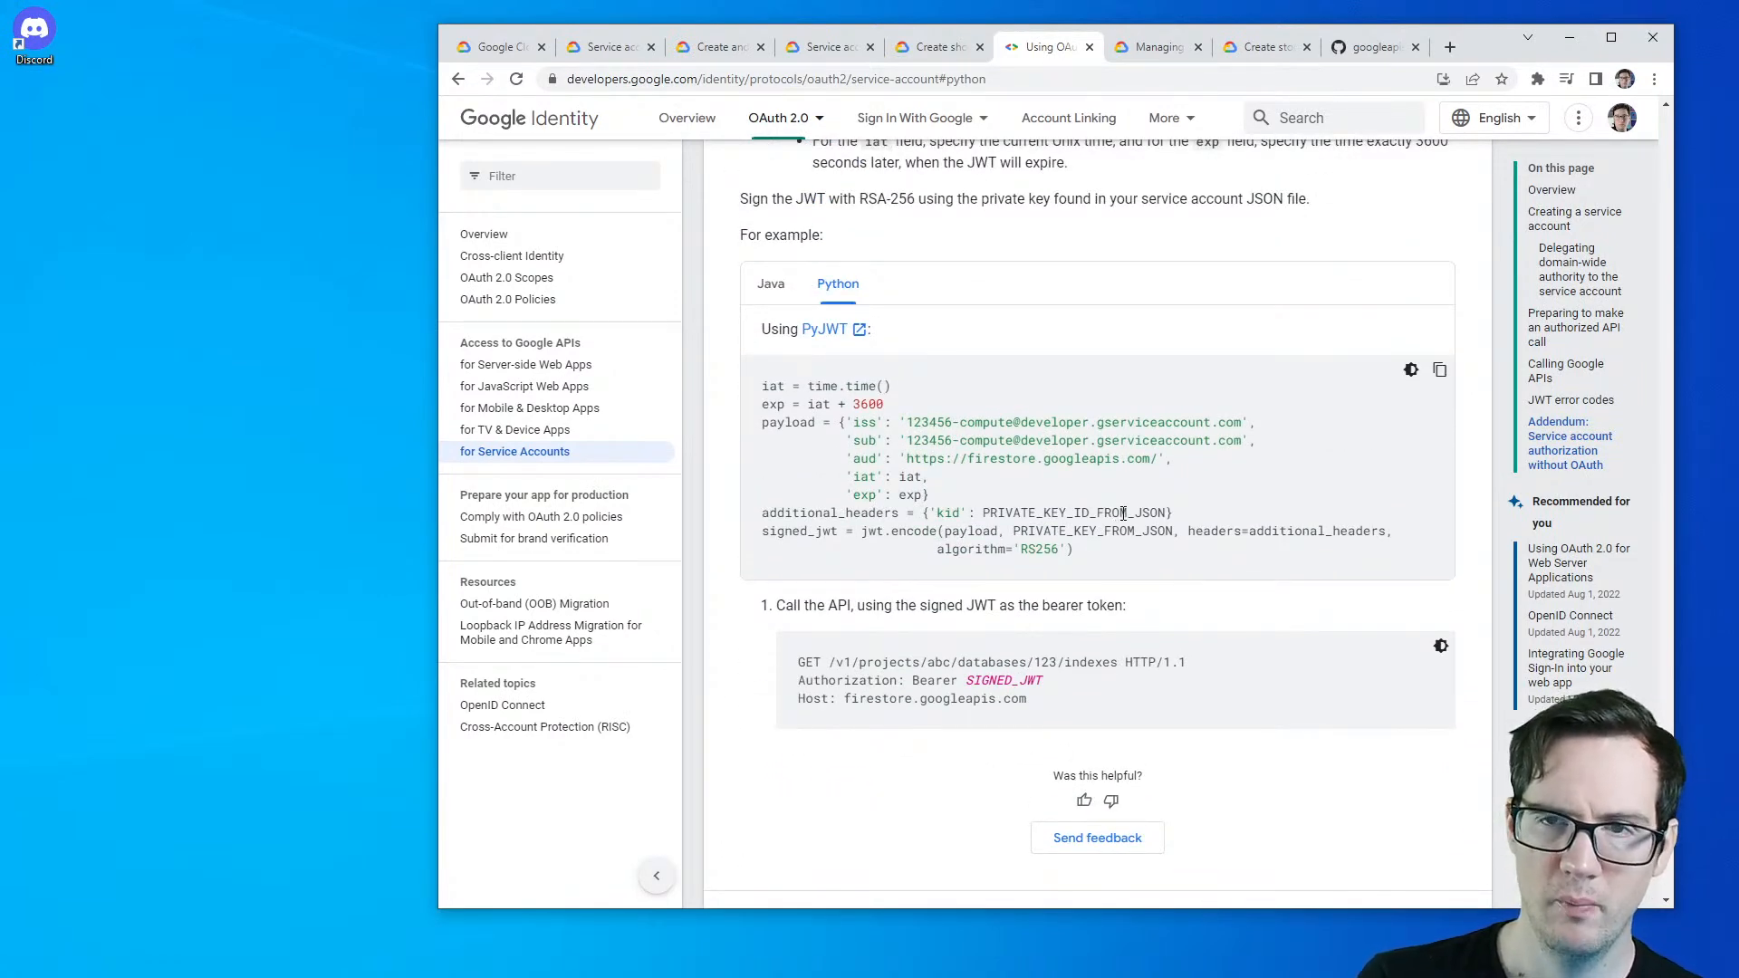
# - Return to the challenge lab page and submit the four-star review with the comment "Hard challenge!"
pyautogui.click(552, 46)
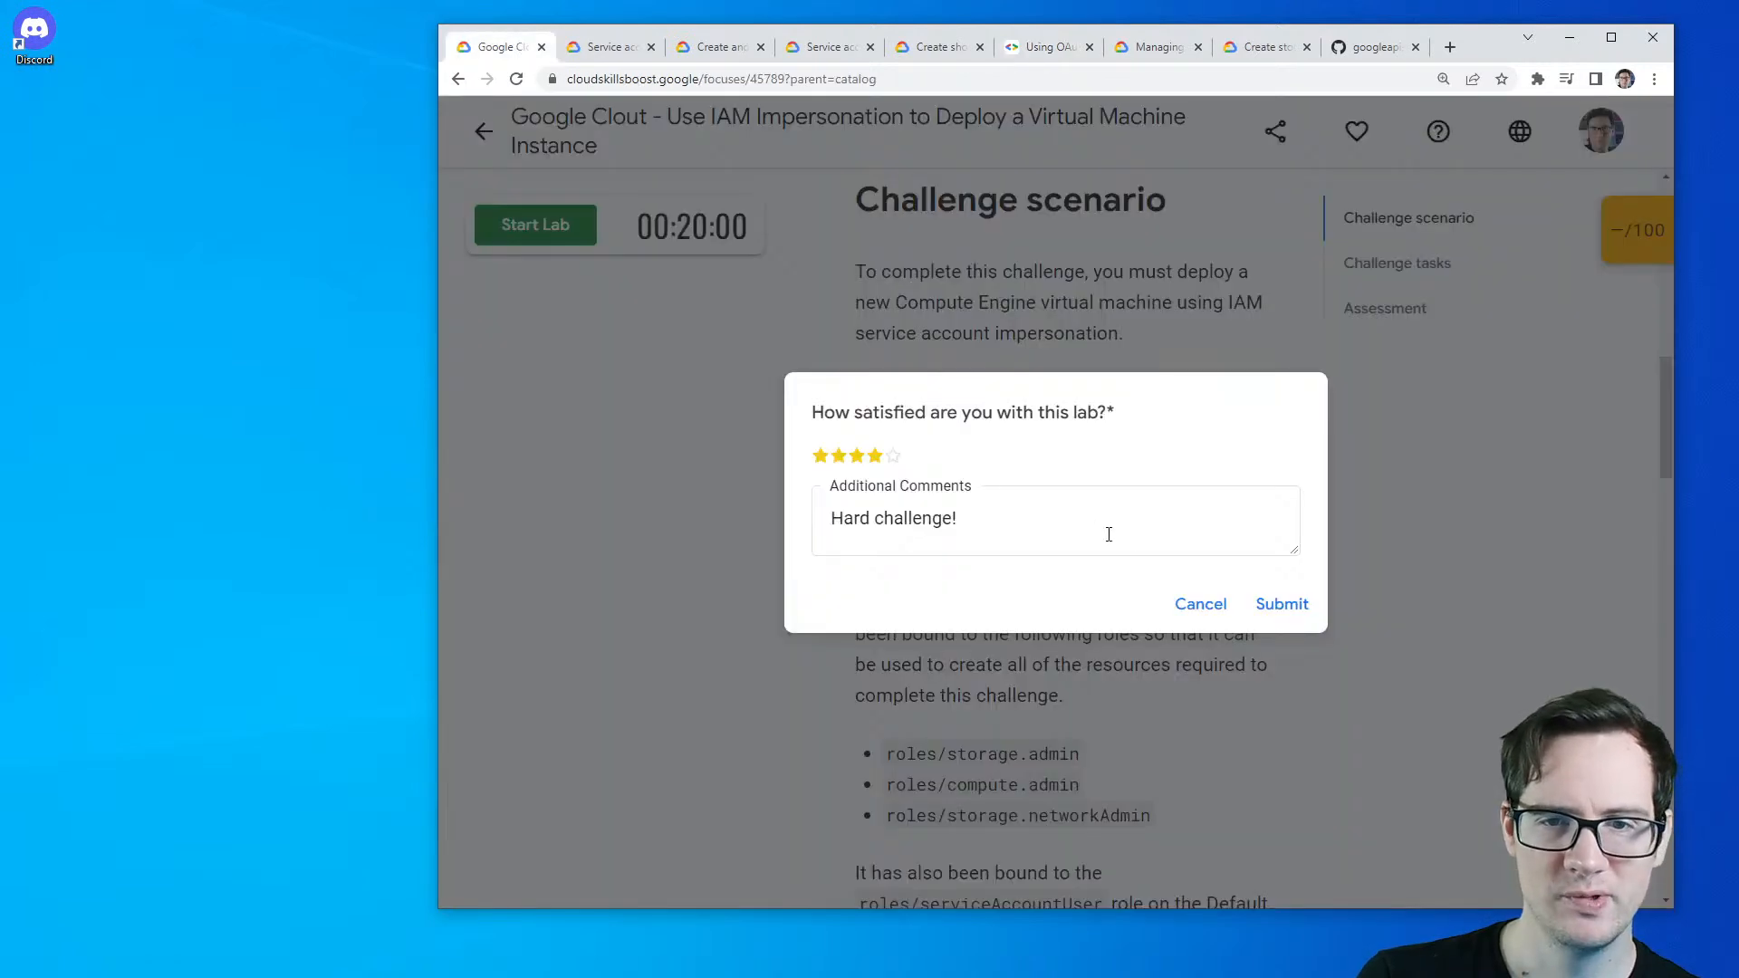
pyautogui.click(1281, 601)
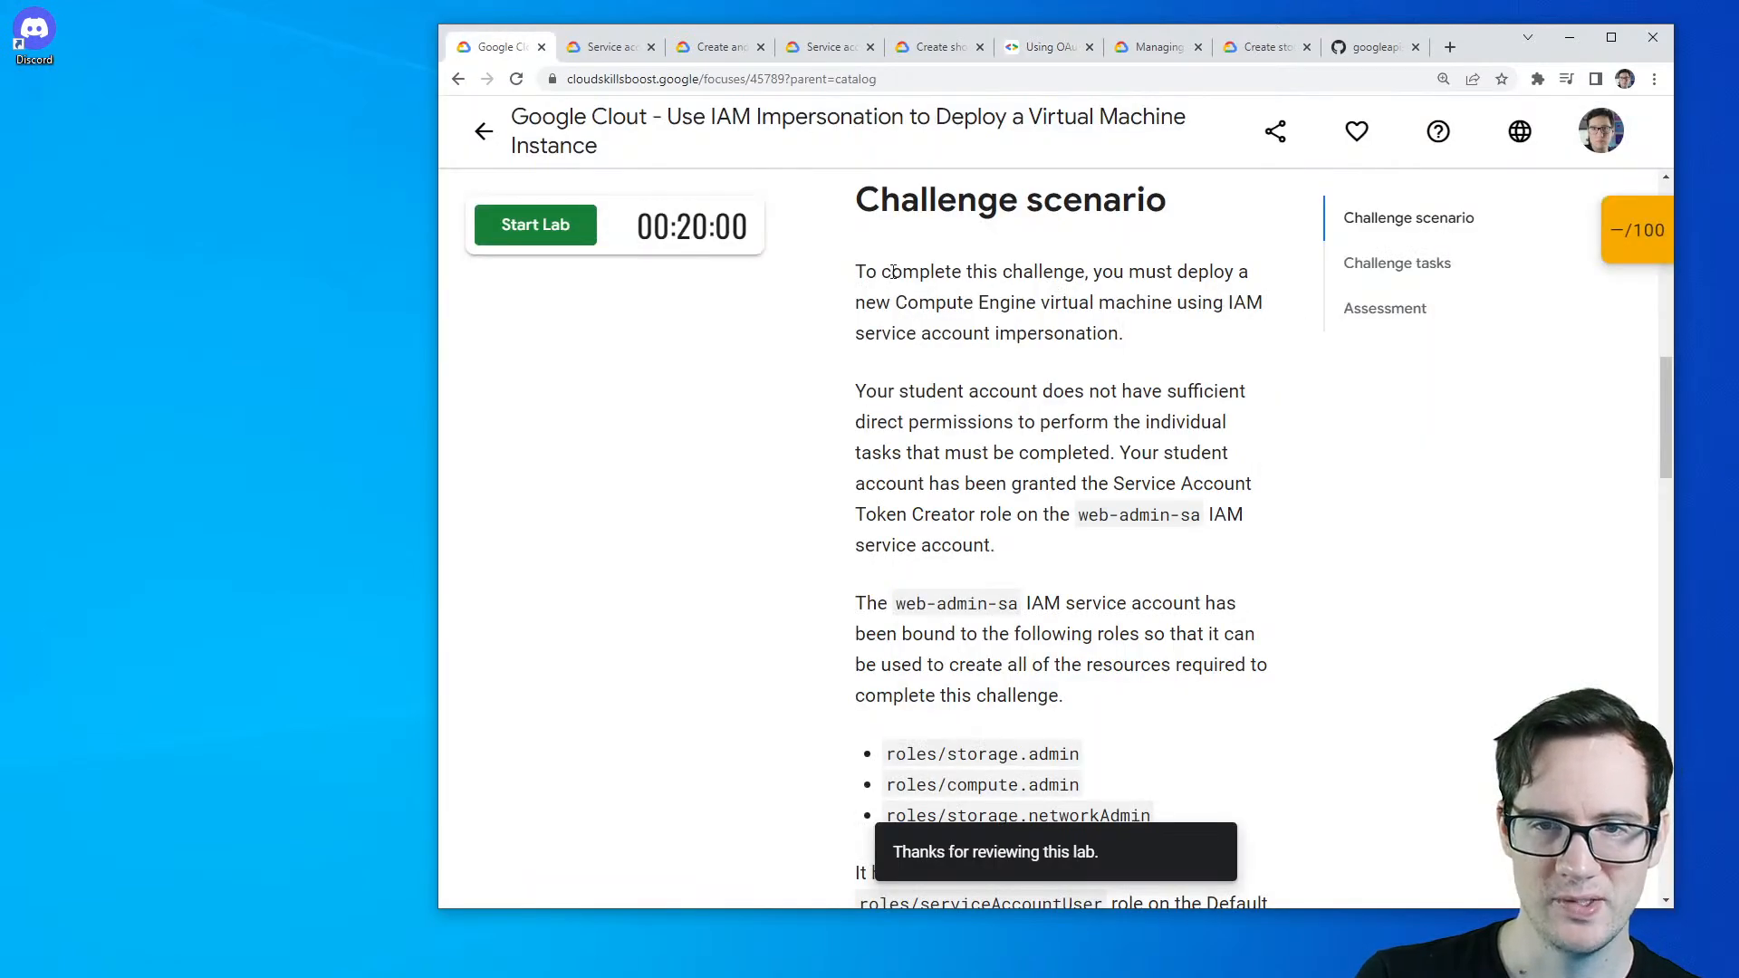
# - Review the challenge scenario's impersonation requirement, student account permissions and web-admin-sa roles, and skim the remaining lab instructions
pyautogui.moveTo(893, 272); pyautogui.dragTo(1145, 333)
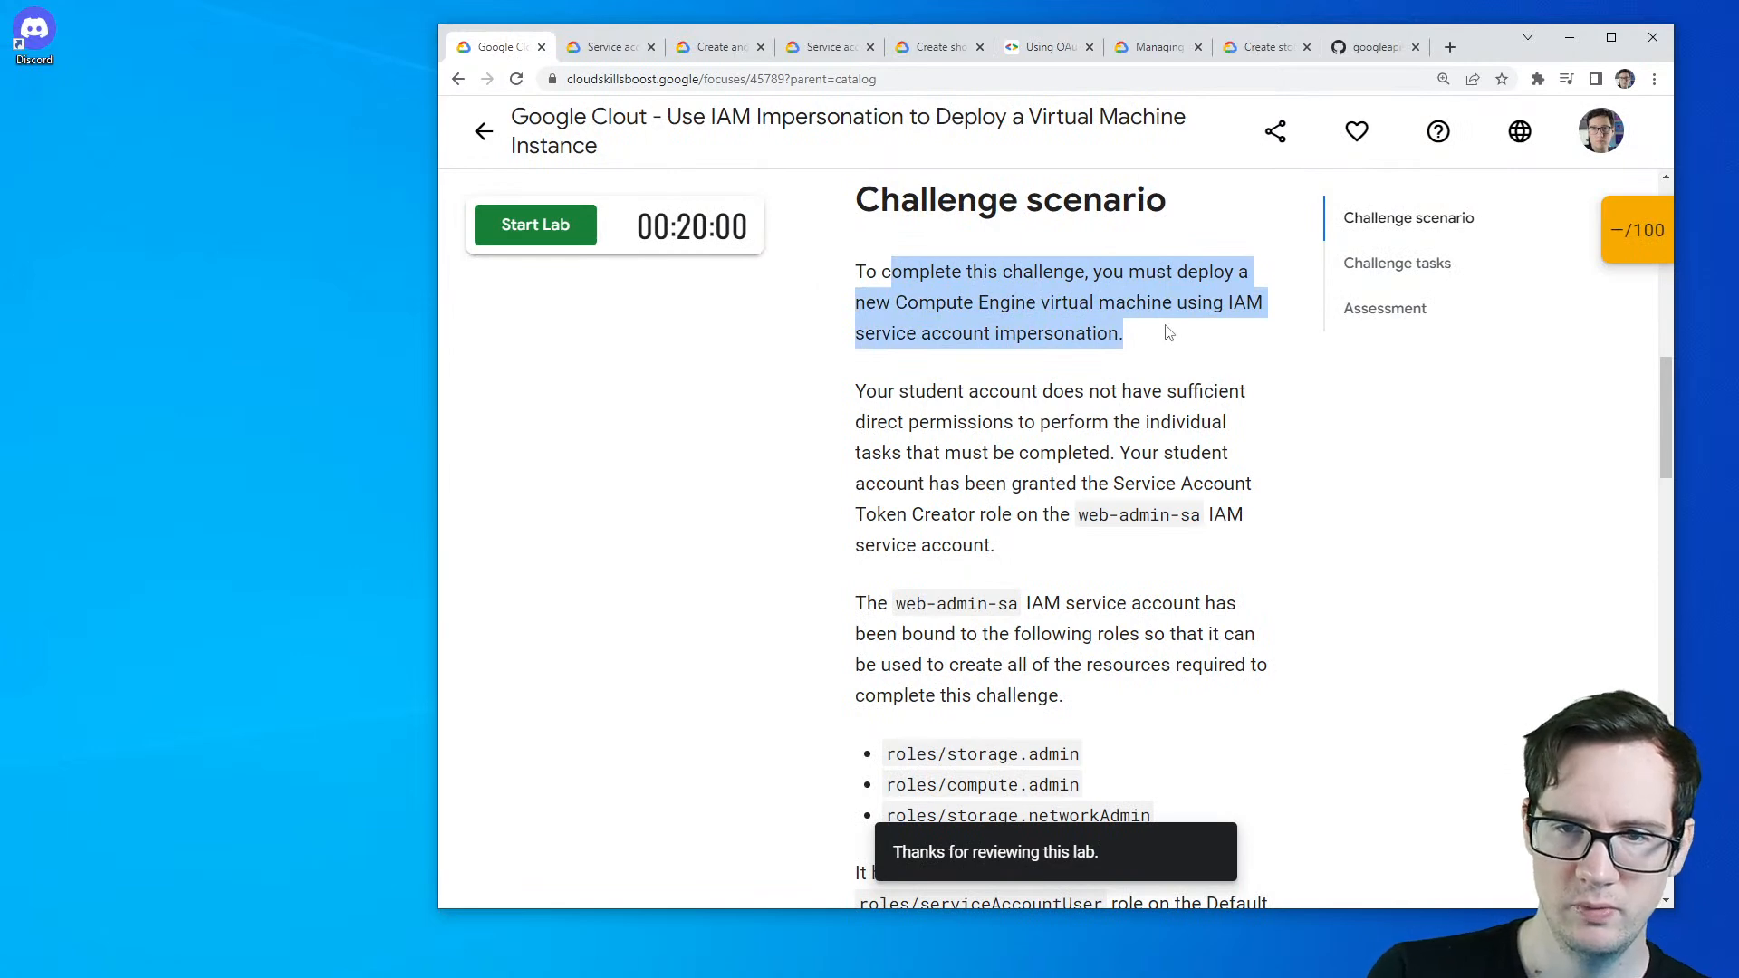
pyautogui.moveTo(915, 391); pyautogui.dragTo(1146, 422)
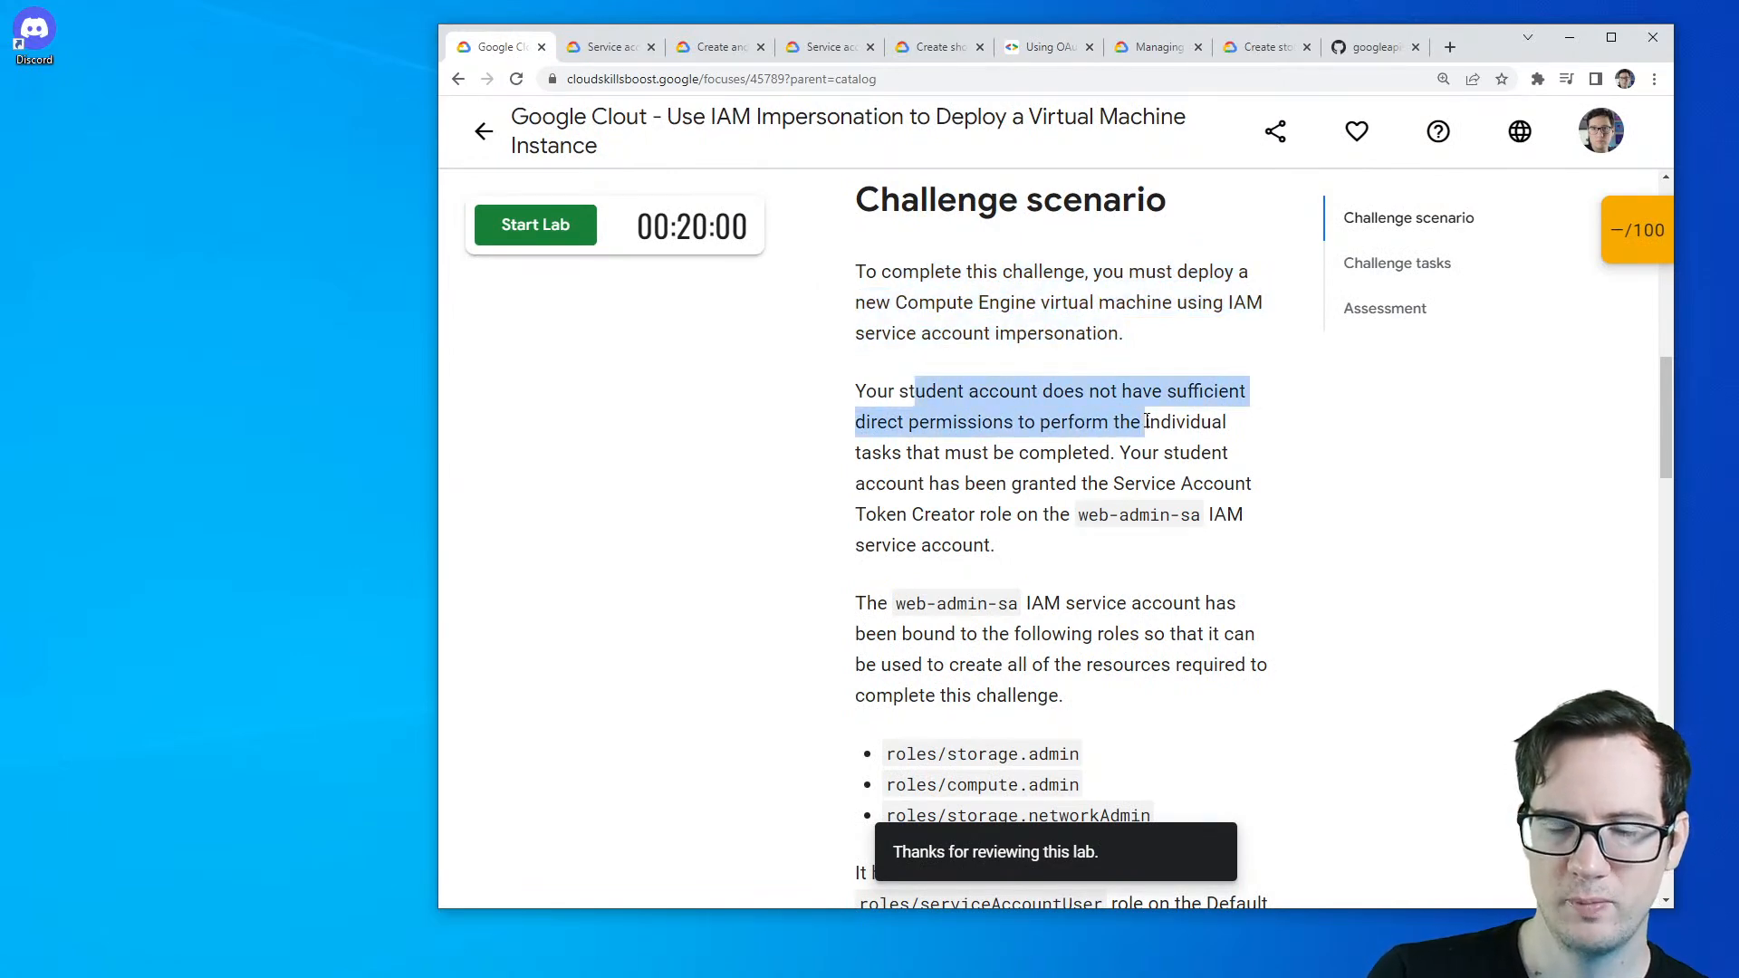
pyautogui.click(921, 423)
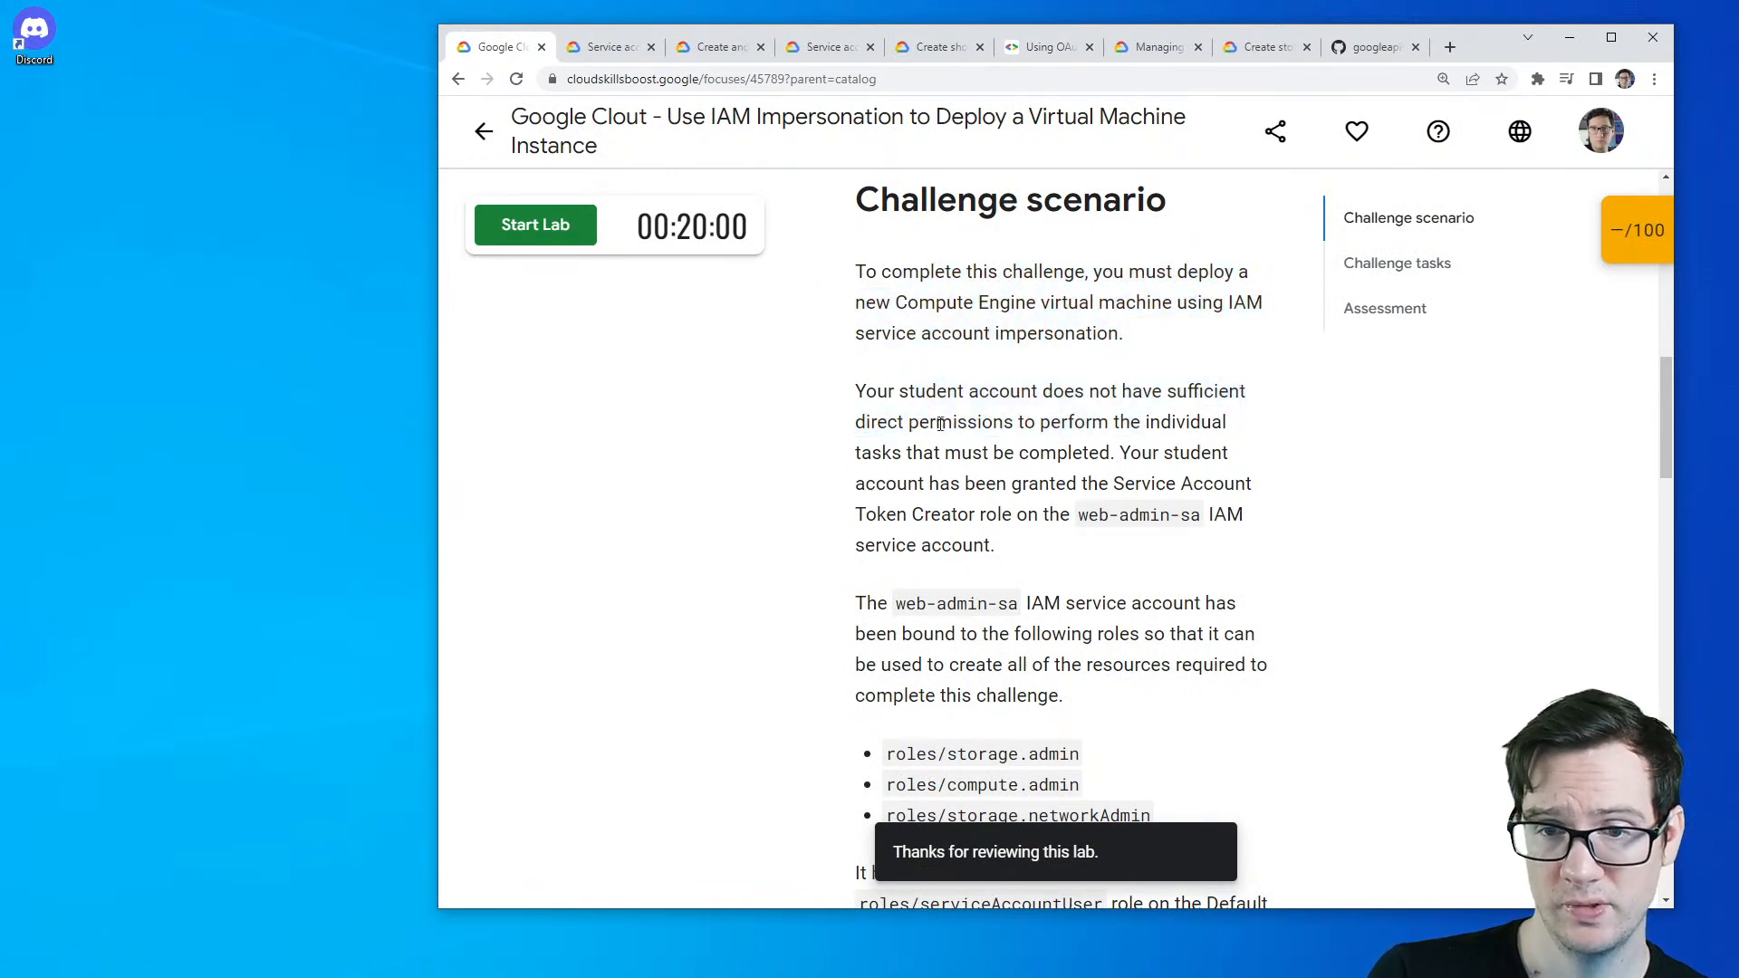
pyautogui.scroll(-2, 1010, 439)
pyautogui.moveTo(1034, 420); pyautogui.dragTo(946, 452)
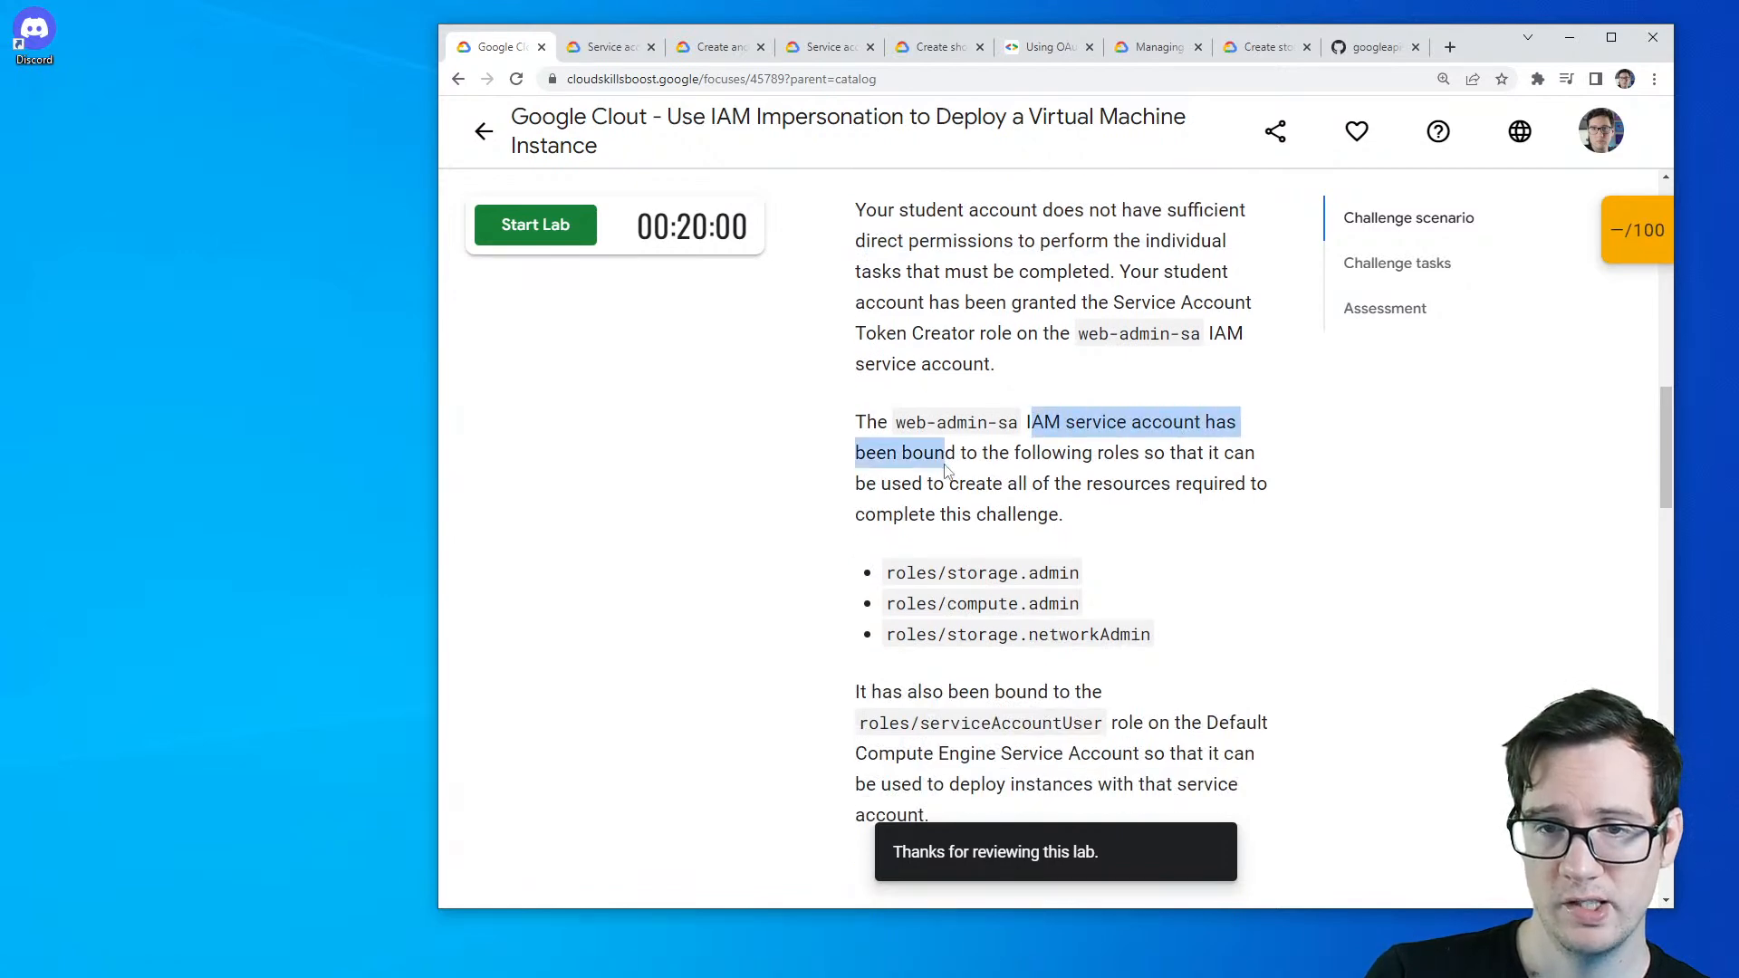
pyautogui.scroll(-2, 896, 435)
pyautogui.scroll(-6, 826, 380)
pyautogui.scroll(-4, 819, 352)
pyautogui.scroll(14, 833, 408)
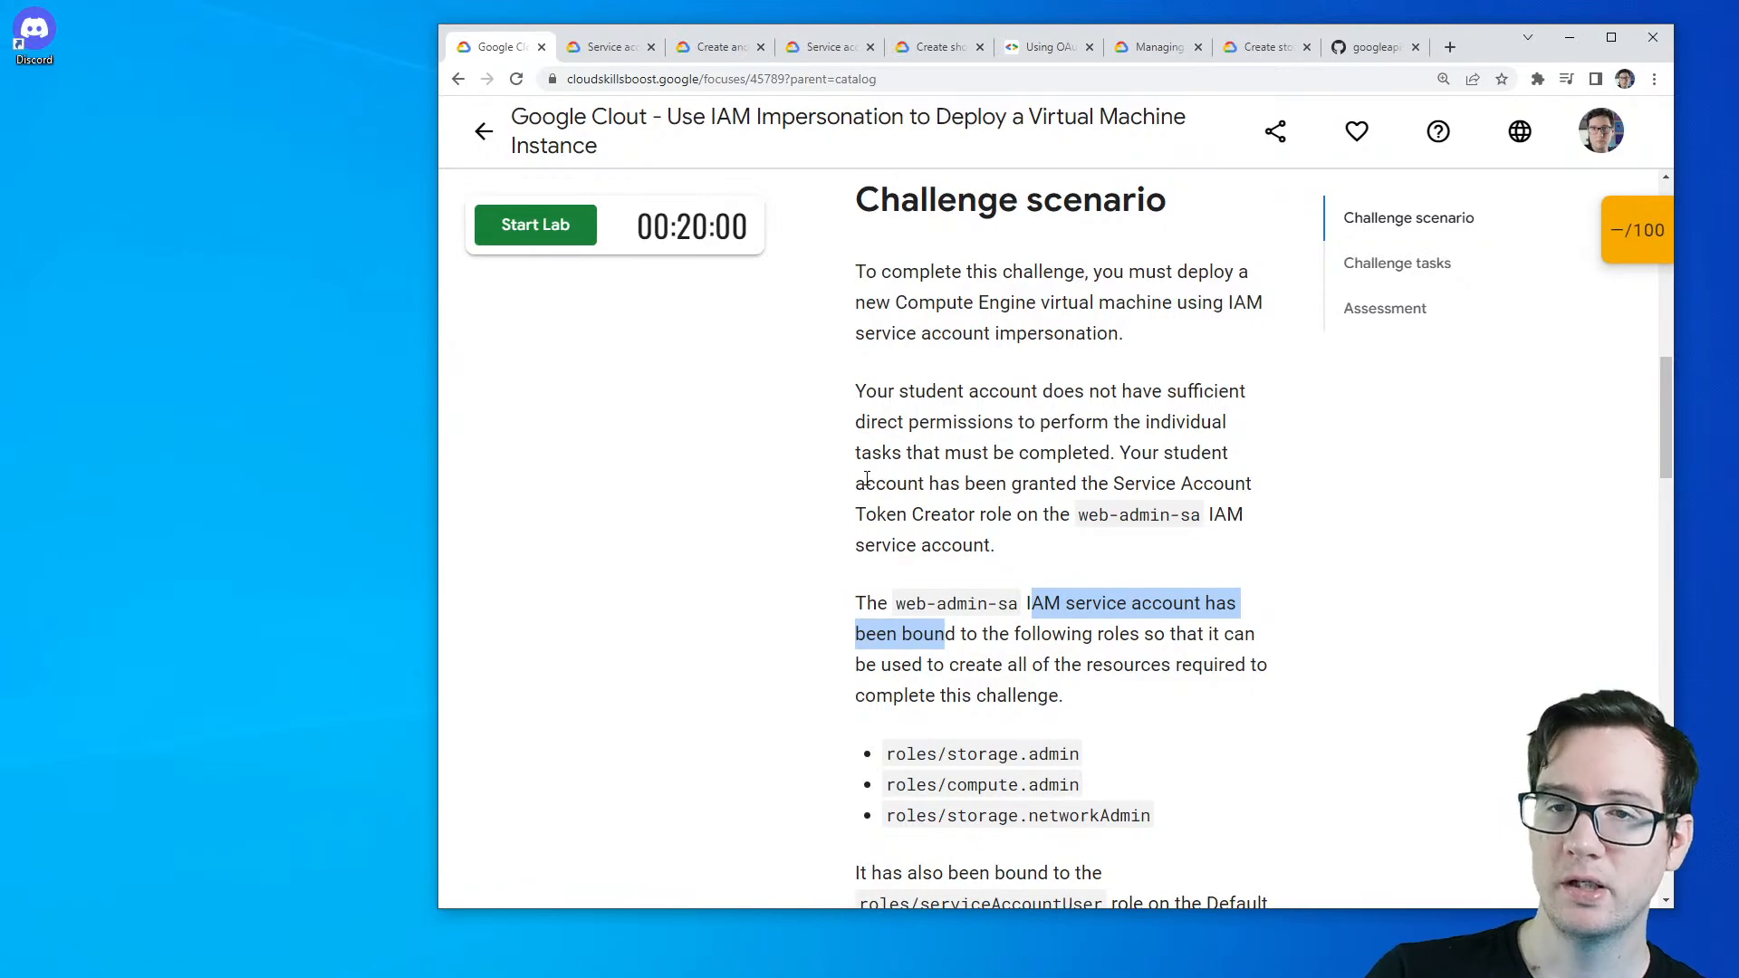
# - Go back to the google-cloud-ruby repository on GitHub and look through its list of package folders
pyautogui.click(1332, 47)
pyautogui.scroll(10, 1025, 846)
pyautogui.scroll(15, 1025, 847)
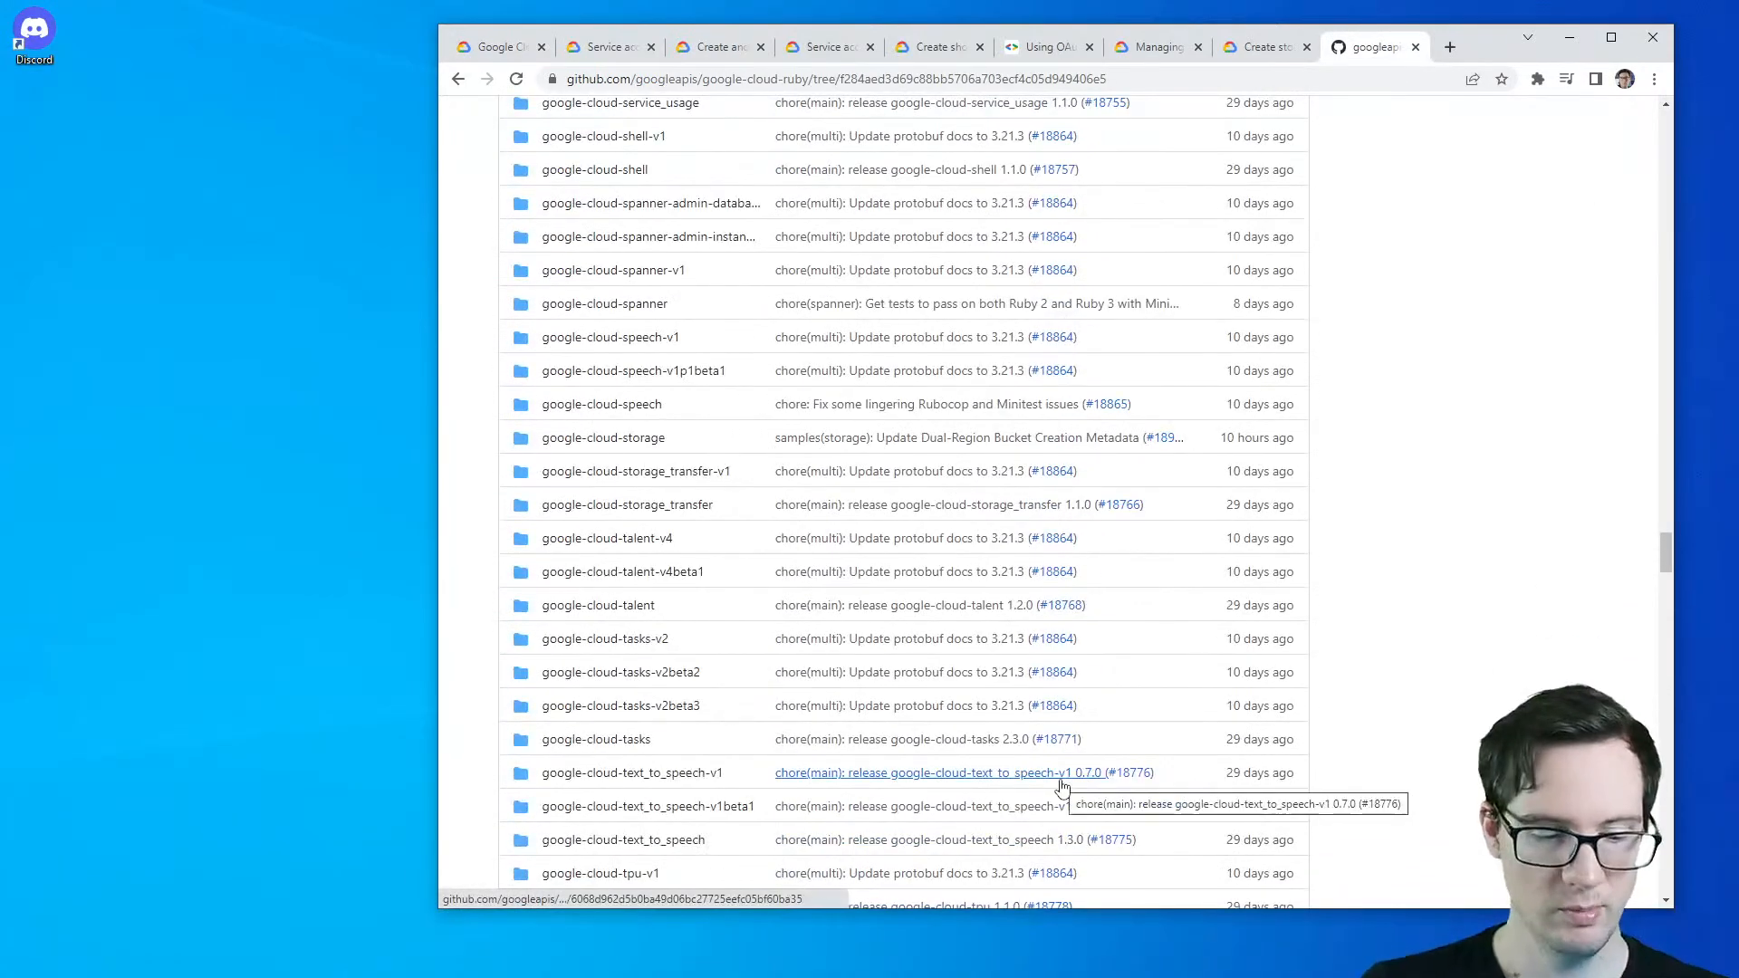